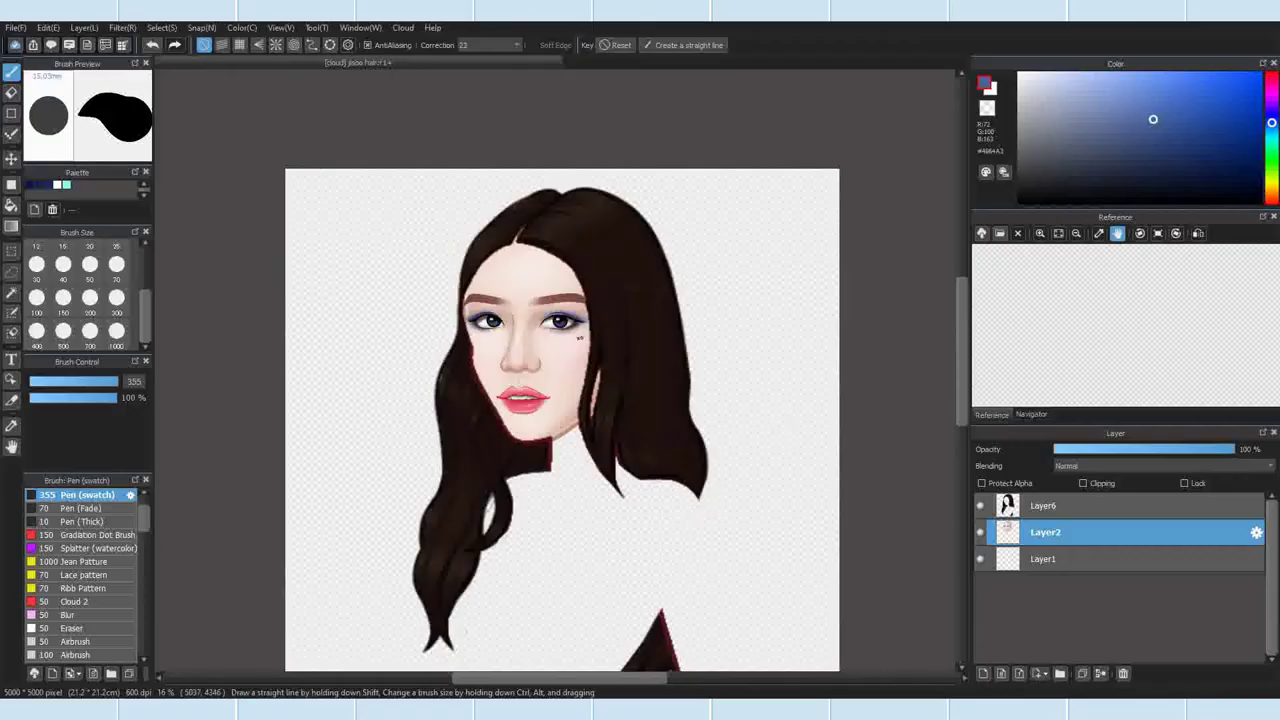
Step: Create a selection from the face painting on Layer2 and make the hair layer, Layer6, active
click(161, 27)
click(257, 153)
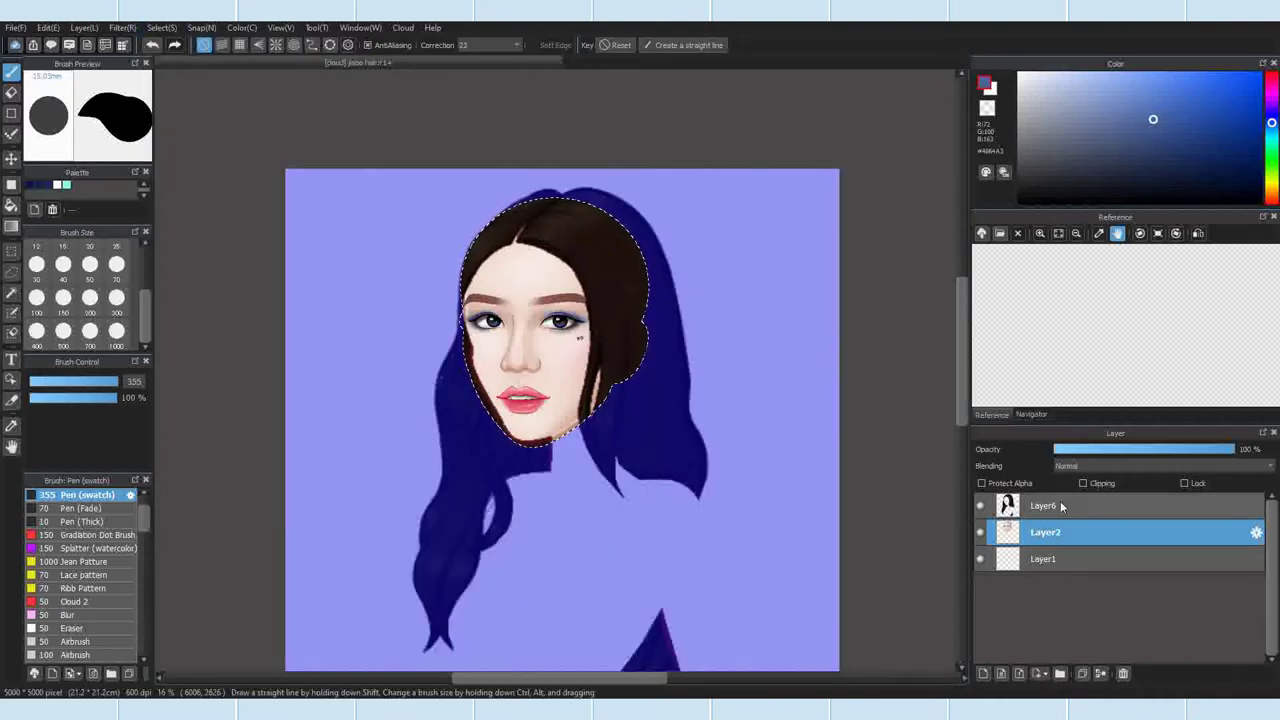
click(1062, 505)
Step: Try erasing the jagged hair edge freehand along the left side of the forehead with a size 150 eraser
key(e)
click(113, 307)
scroll(500, 334, up, 5)
mouse_move(434, 294)
mouse_down()
mouse_move(470, 482)
mouse_move(625, 648)
mouse_move(652, 622)
mouse_up()
scroll(563, 384, down, 2)
scroll(517, 130, up, 2)
click(63, 266)
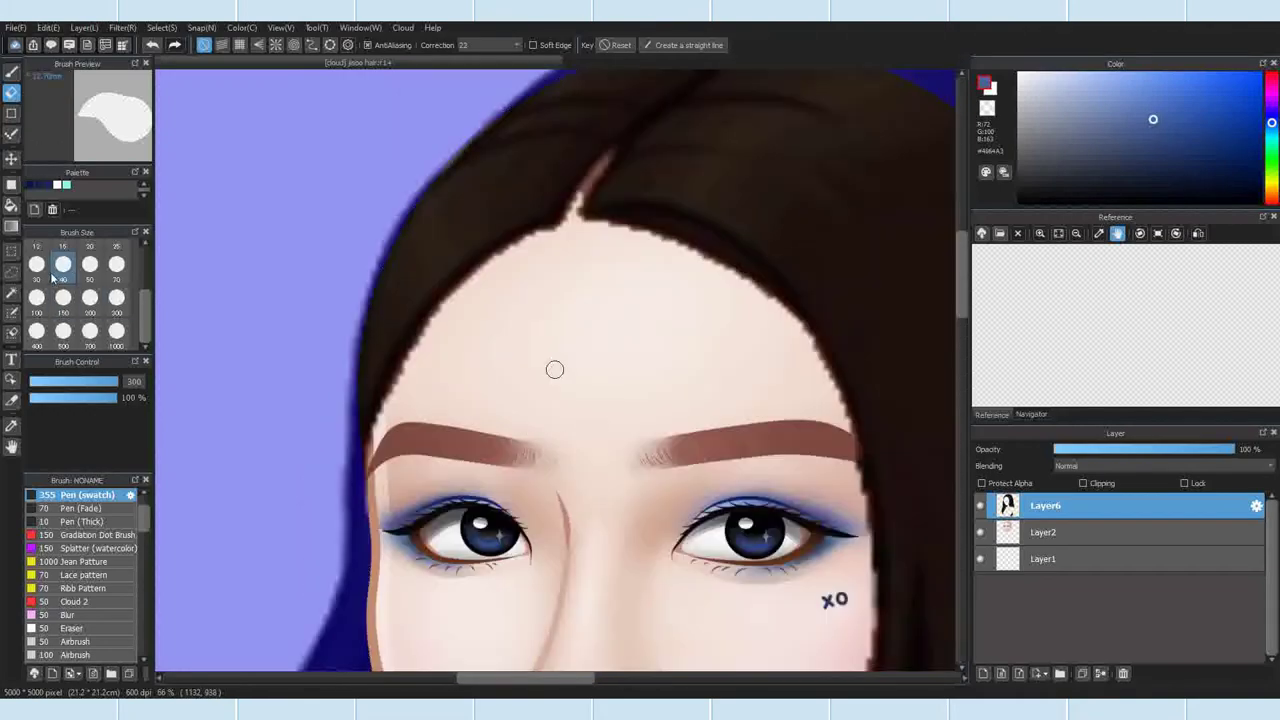
click(63, 298)
mouse_move(401, 471)
mouse_down()
mouse_move(404, 410)
mouse_move(441, 329)
mouse_move(503, 271)
mouse_move(586, 257)
mouse_up()
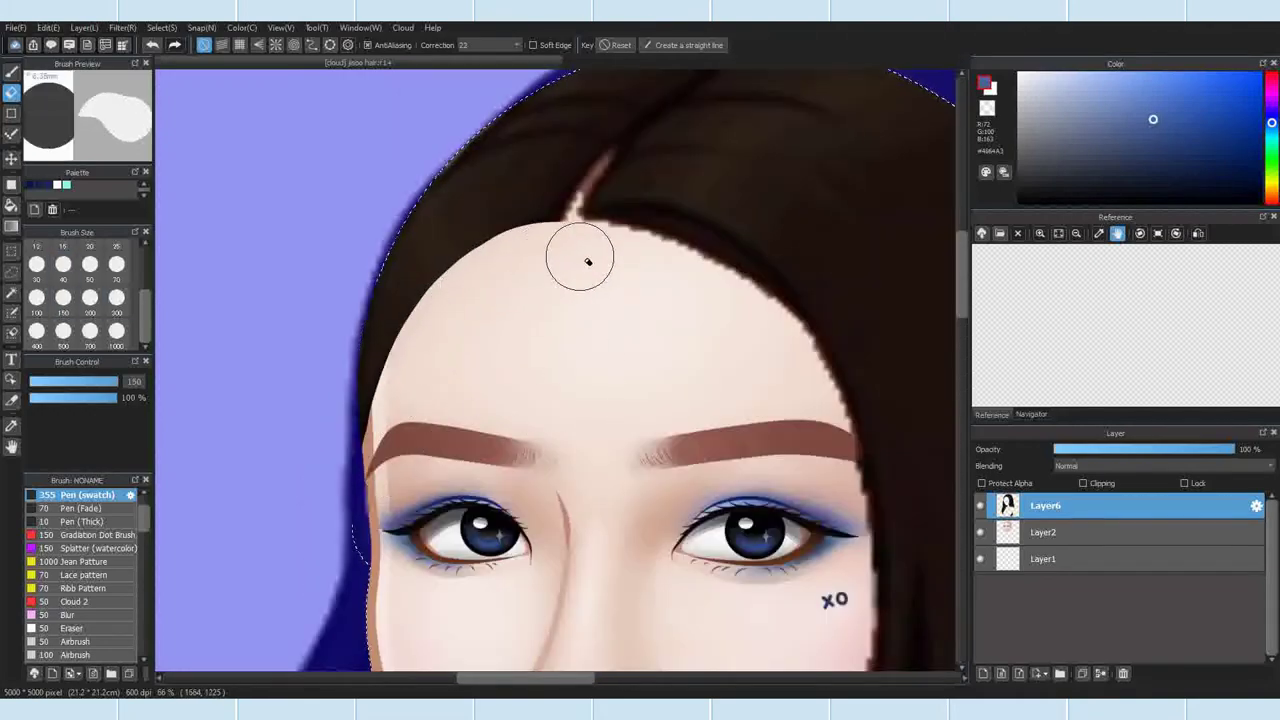
scroll(711, 374, down, 3)
scroll(603, 466, up, 2)
scroll(486, 262, up, 3)
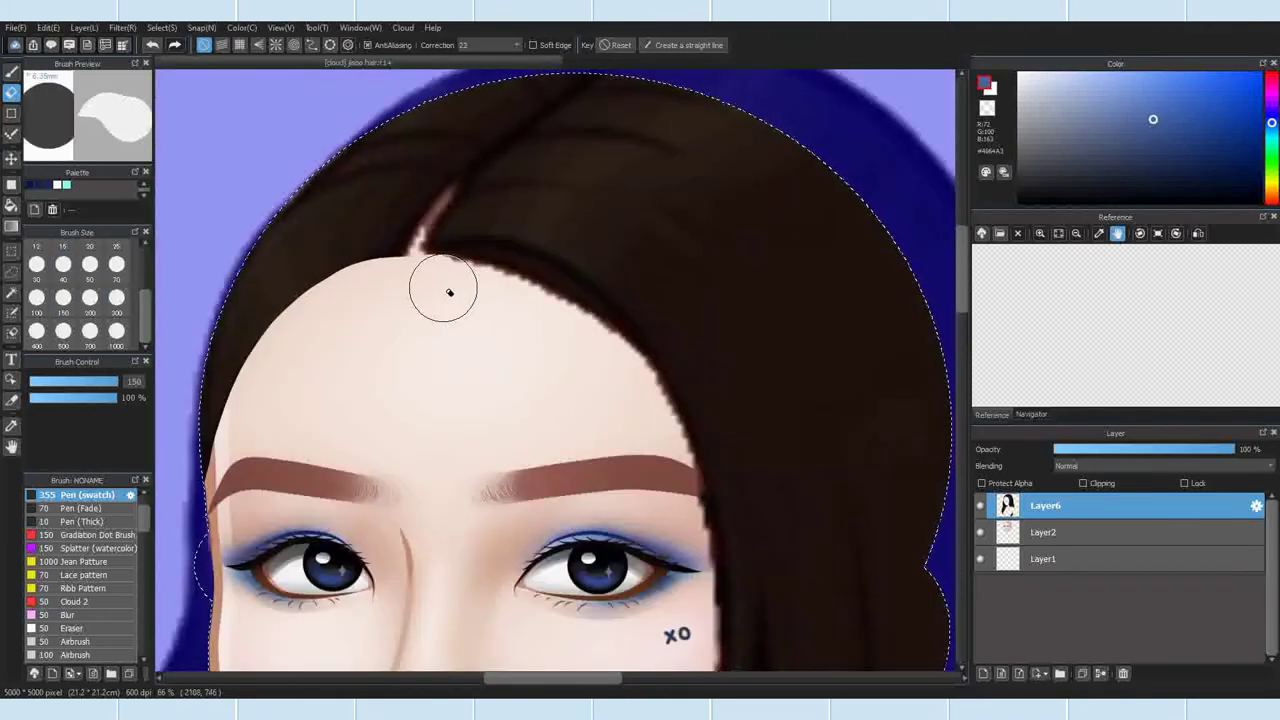
Step: Place a curve snap along the left hairline, from the temple to just past the parting, and adjust its points
click(308, 45)
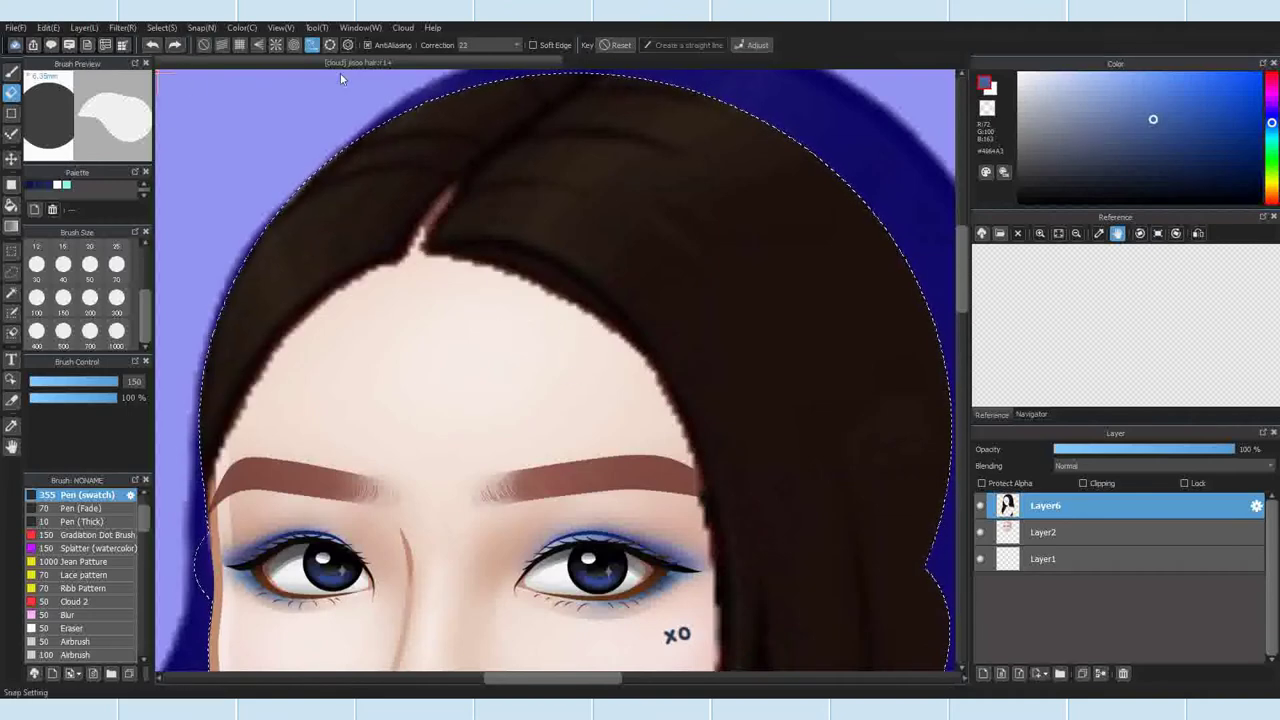
click(406, 260)
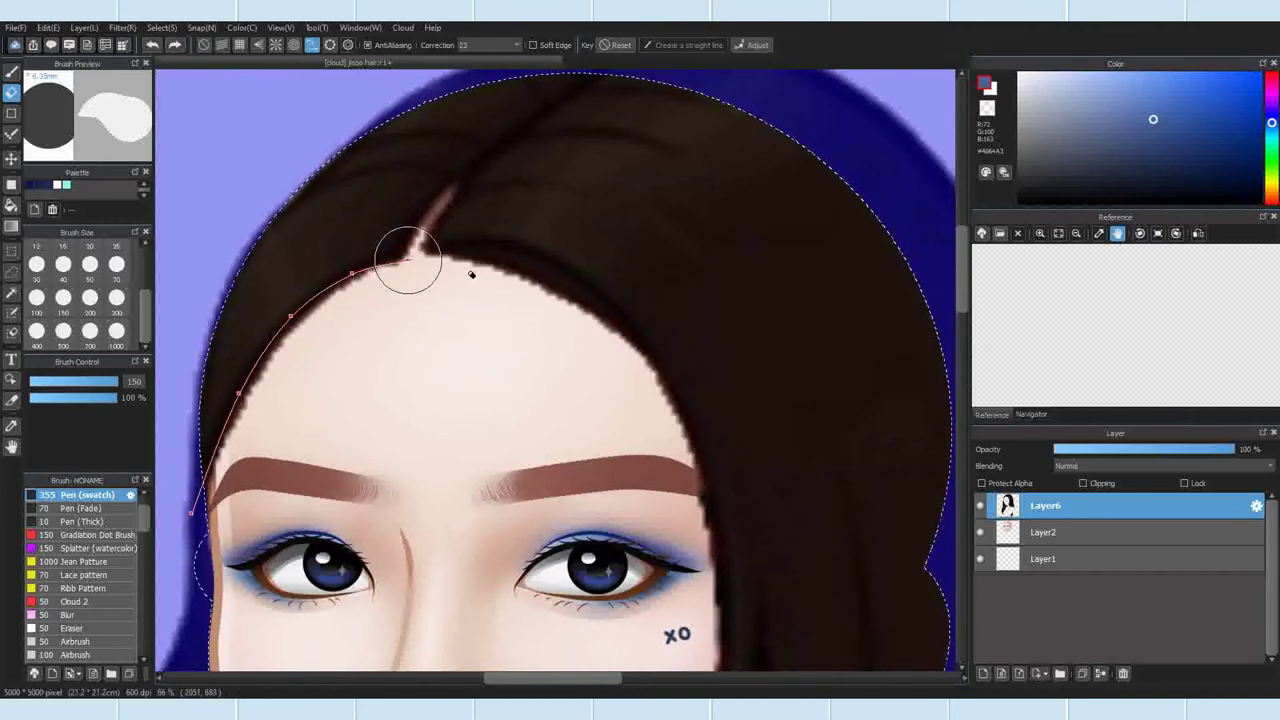
double_click(478, 270)
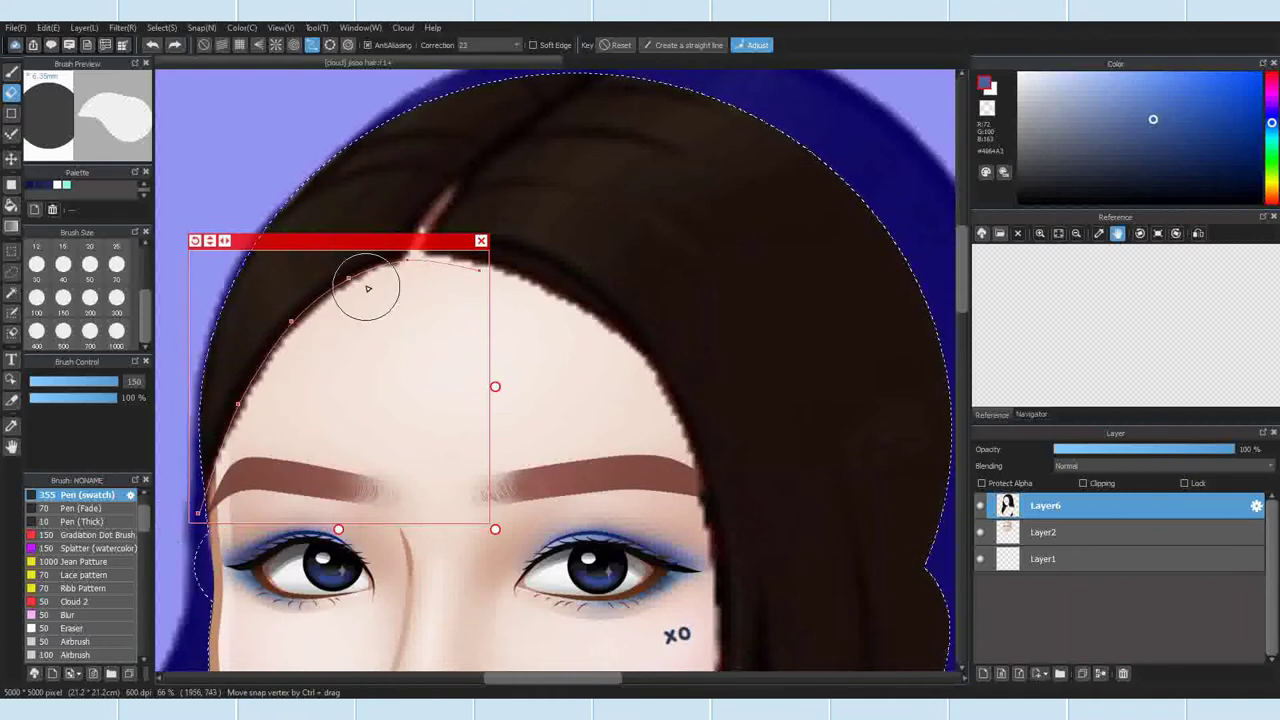
drag(291, 321, 284, 332)
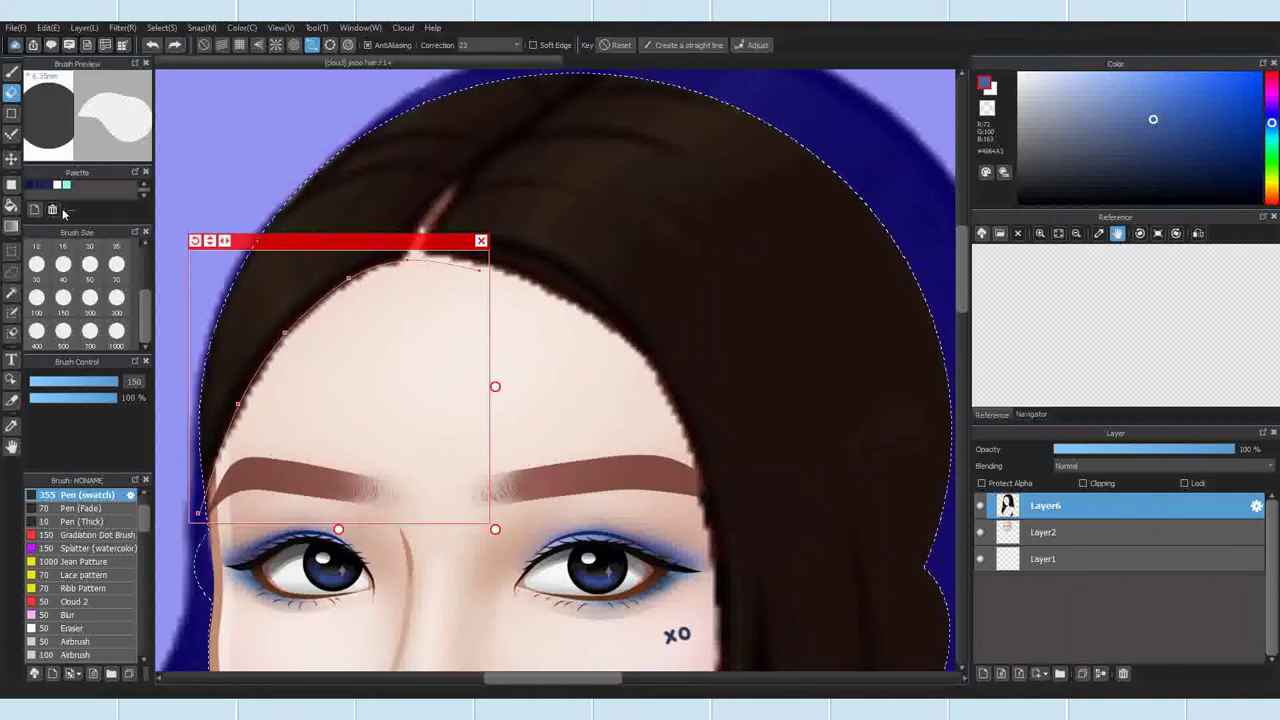
Step: Erase the jagged hair edge along the left-hairline curve with eraser sizes 12 and 25, then remove the snap guide
click(63, 264)
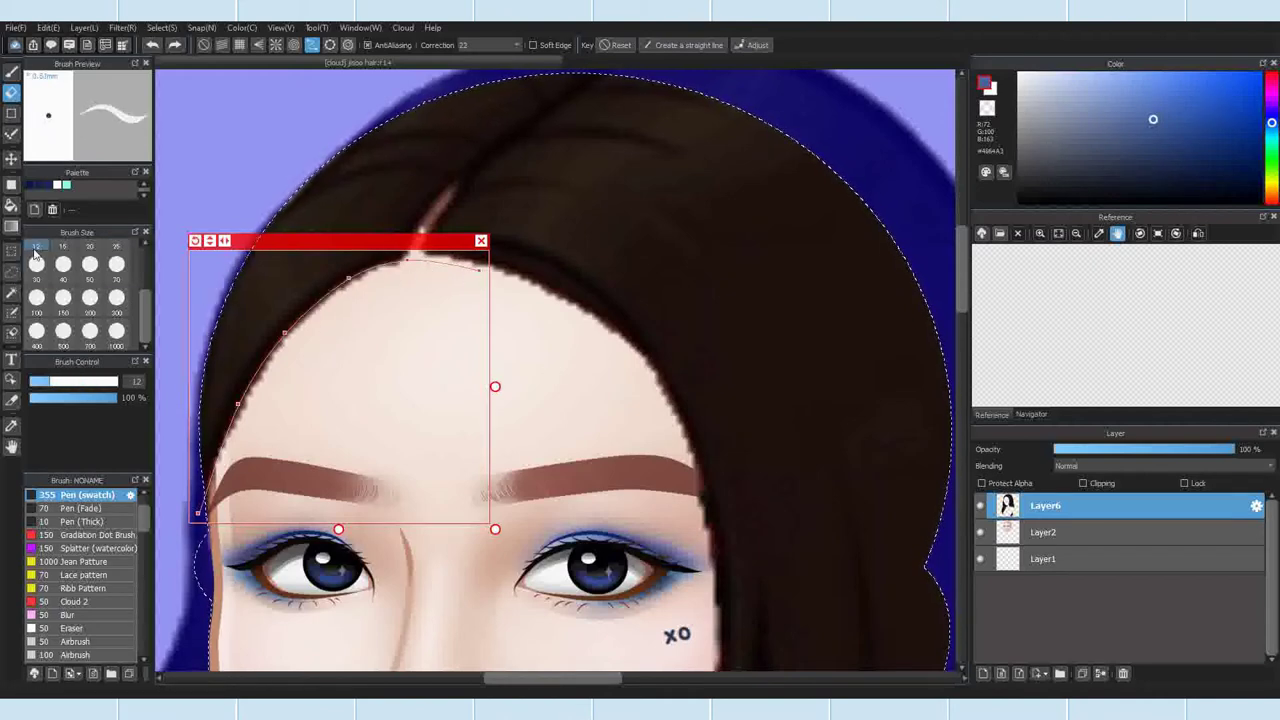
drag(314, 242, 317, 248)
drag(214, 512, 352, 284)
click(90, 267)
click(116, 247)
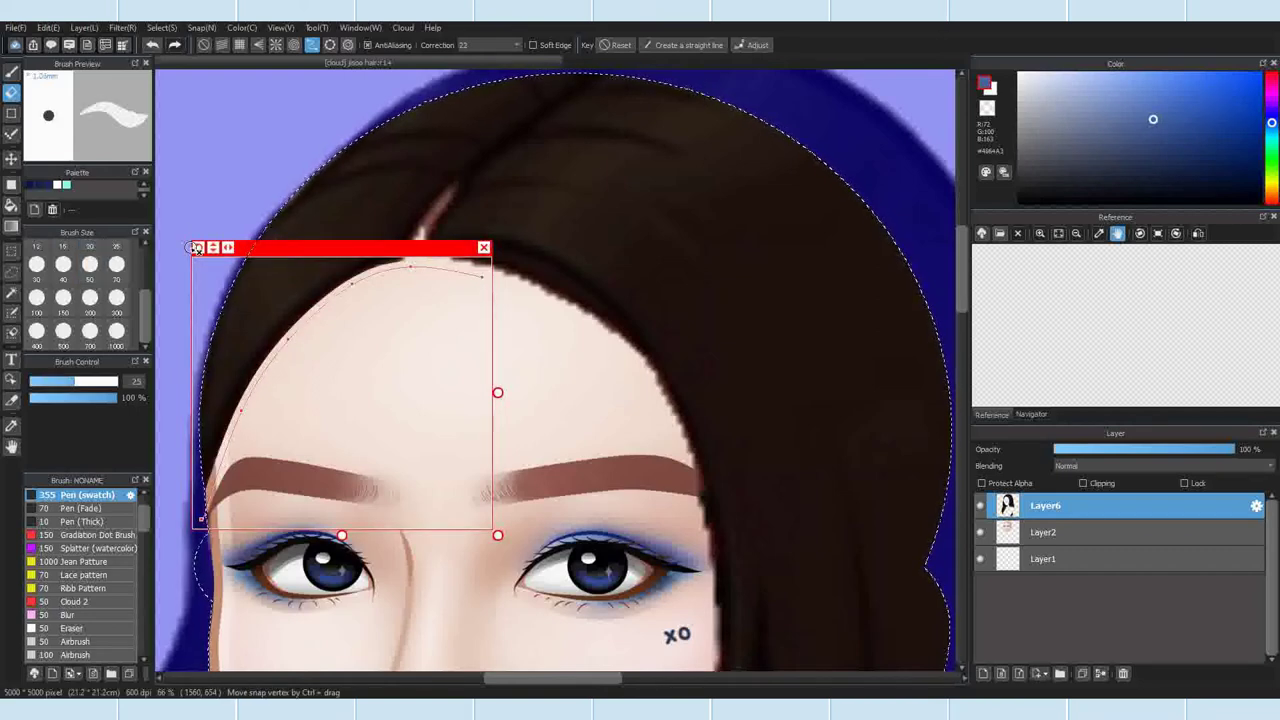
drag(197, 248, 219, 522)
drag(319, 256, 334, 257)
click(483, 257)
scroll(500, 262, down, 5)
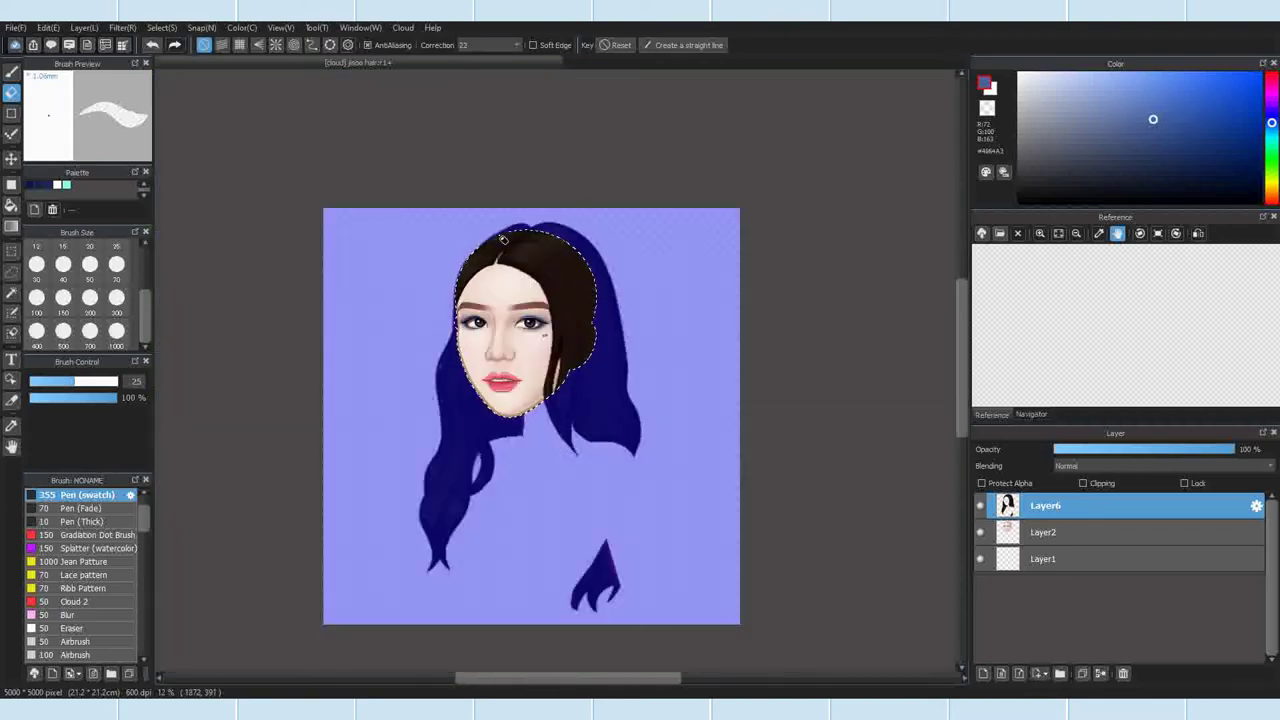
key(ctrl+d)
scroll(484, 270, up, 6)
click(312, 45)
click(617, 45)
click(262, 574)
click(357, 350)
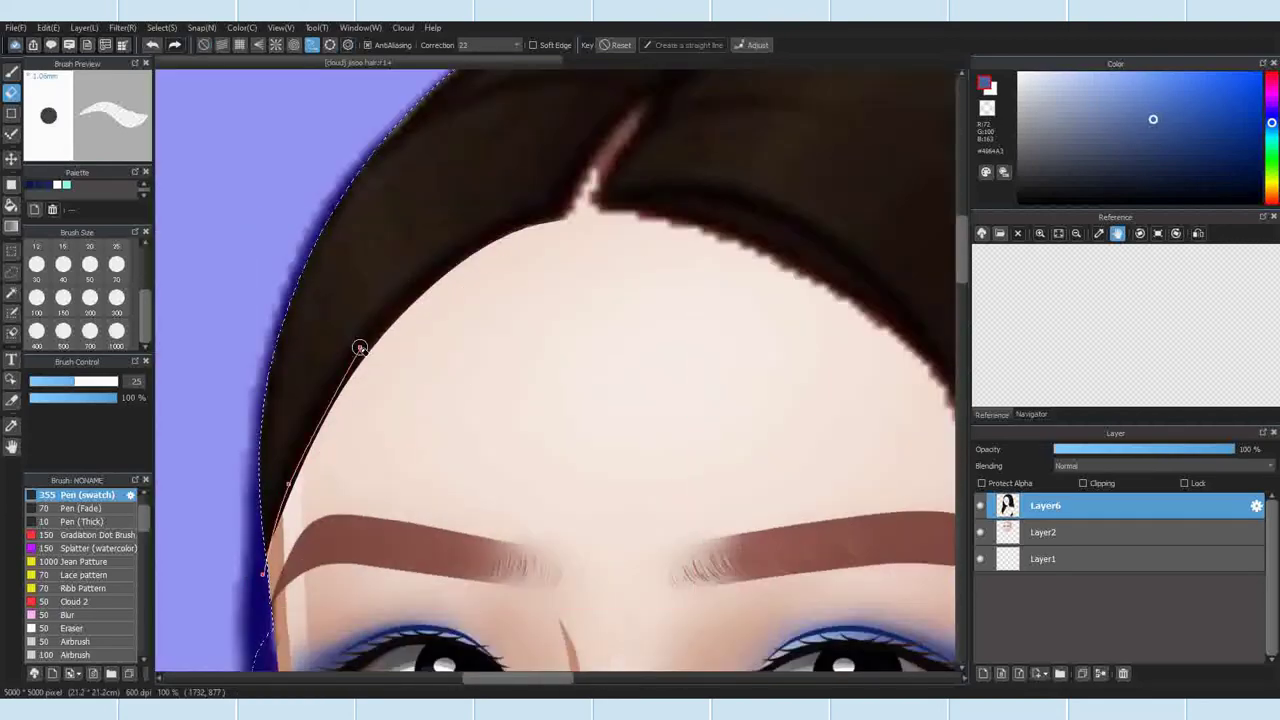
click(617, 45)
Step: Try clearing the face selection, then undo the deselection
scroll(600, 275, down, 4)
click(162, 28)
click(182, 61)
scroll(377, 231, down, 2)
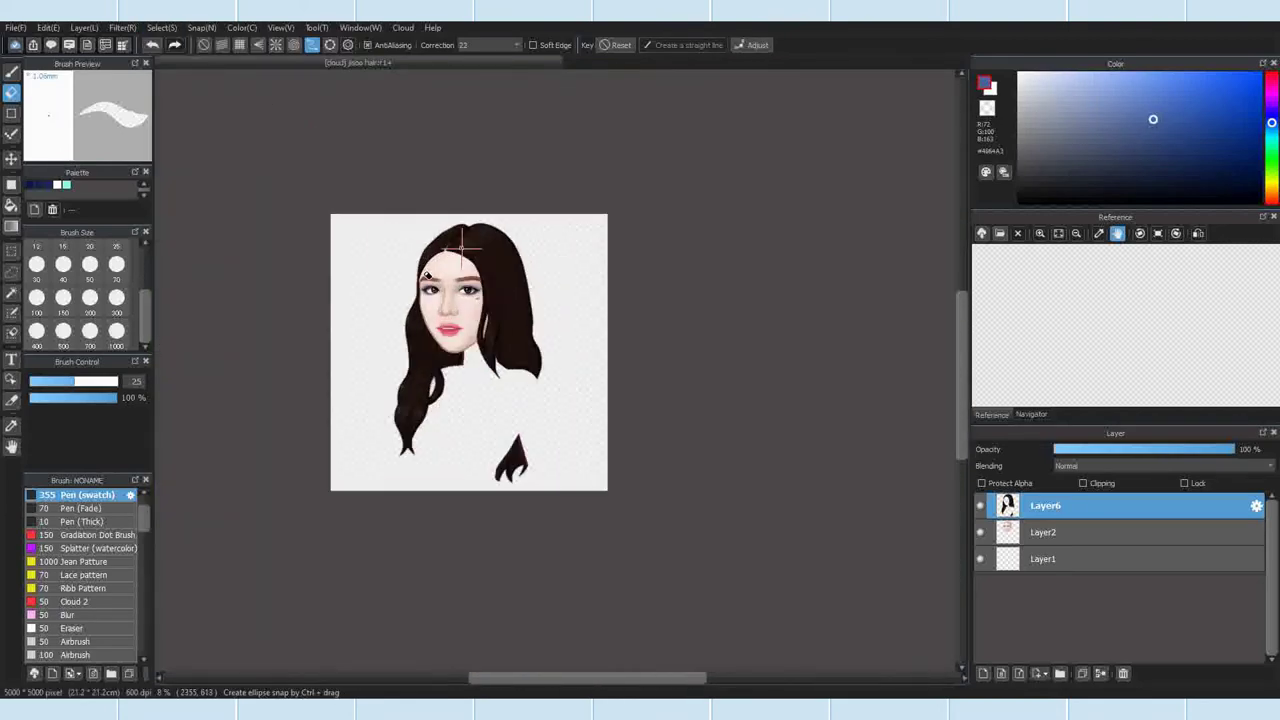
scroll(377, 231, up, 3)
click(153, 45)
click(162, 29)
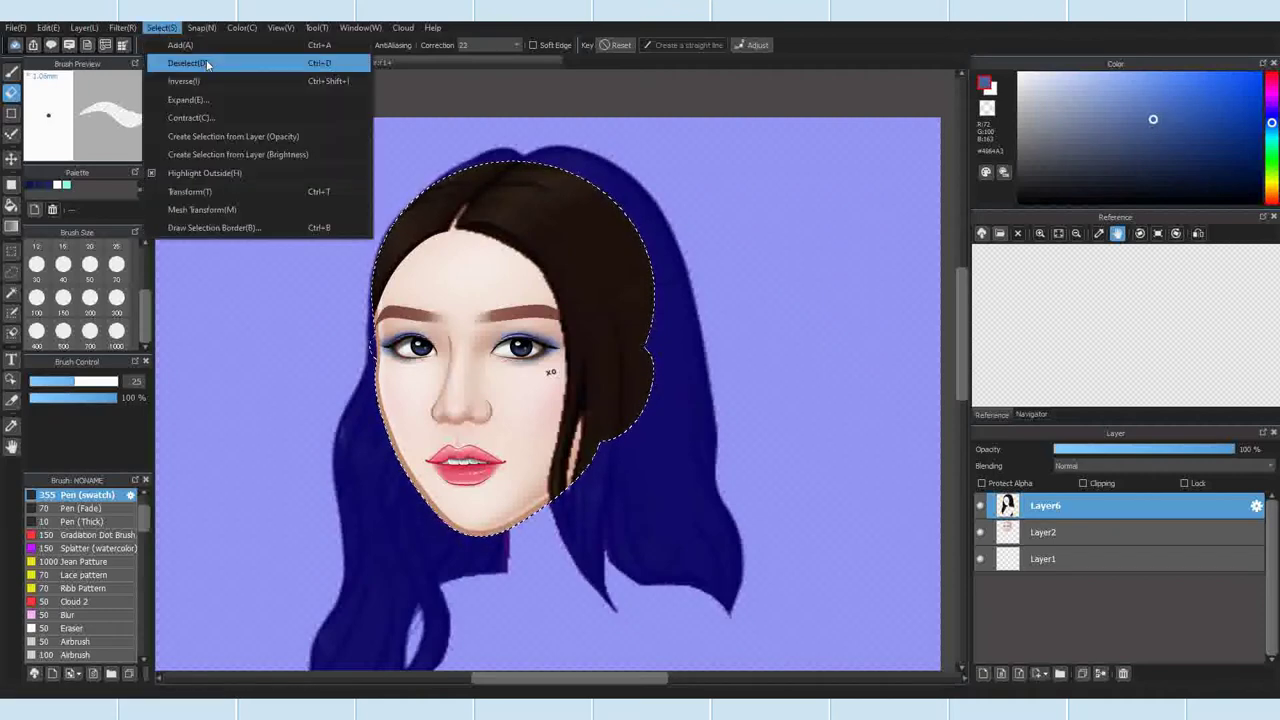
click(205, 62)
scroll(364, 342, up, 4)
click(154, 46)
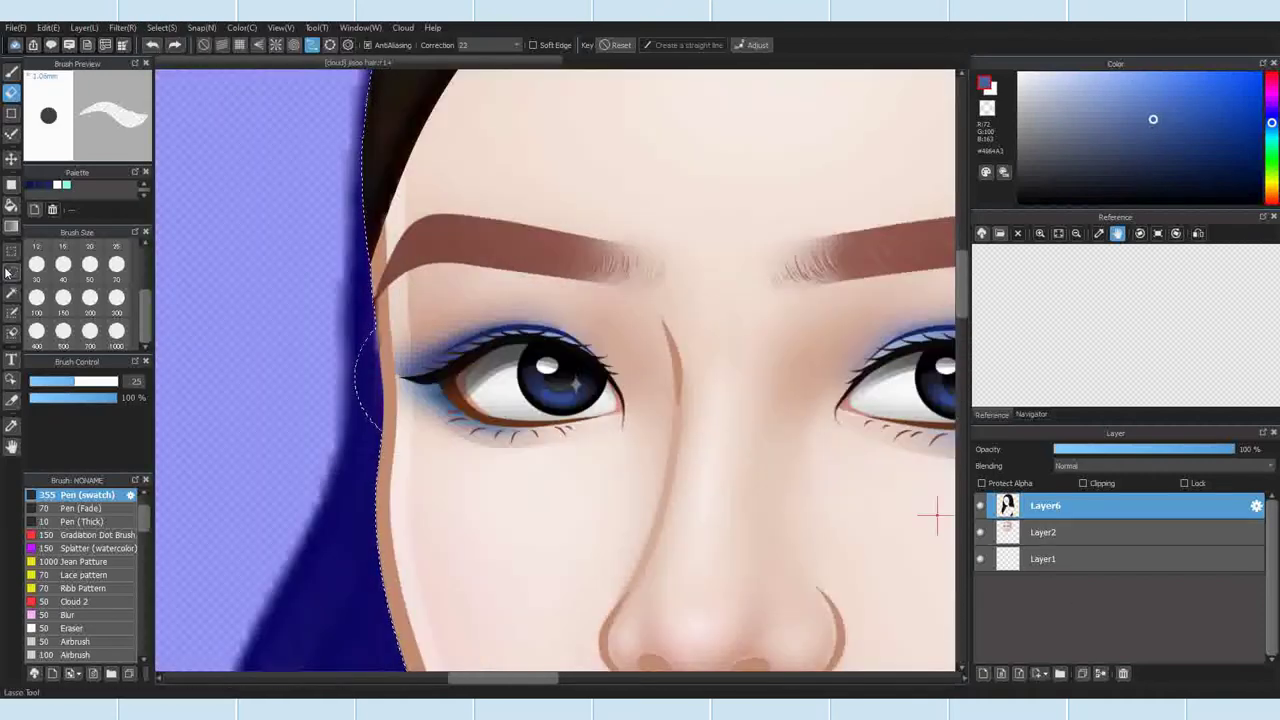
Step: Turn off snapping with the eraser at size 150, and clear the face selection
click(91, 298)
click(205, 47)
click(37, 266)
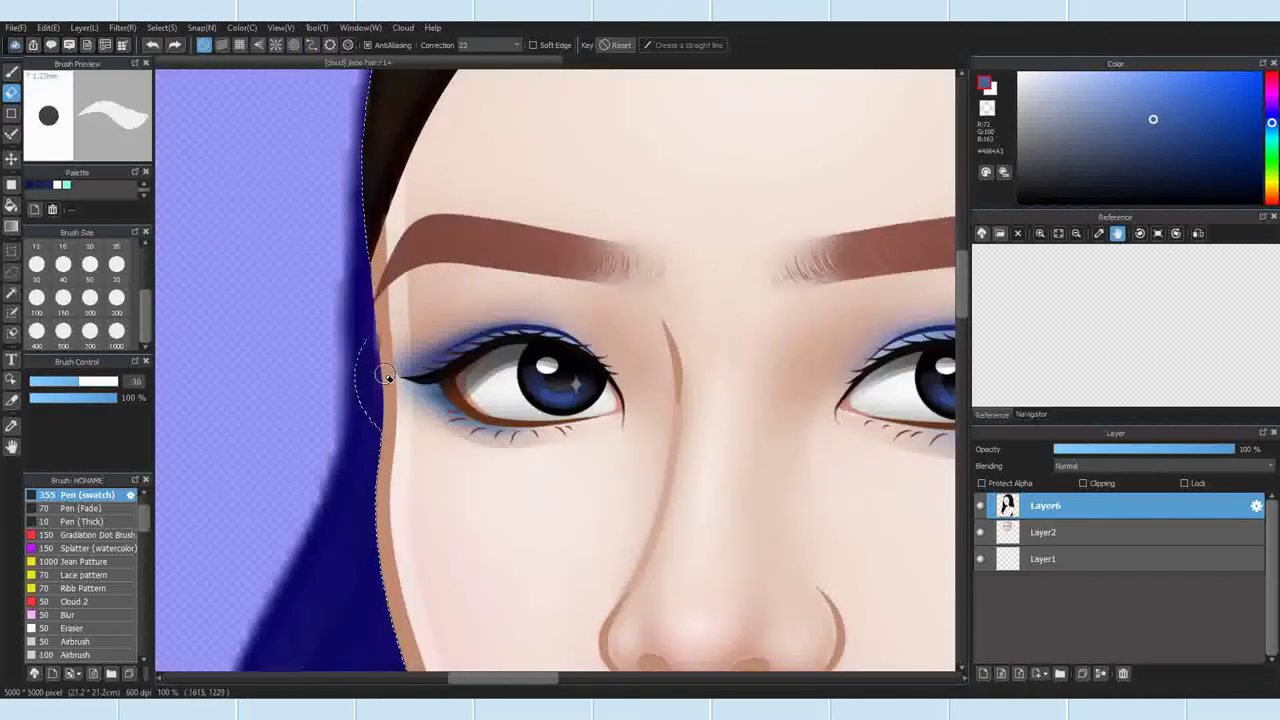
scroll(272, 174, down, 2)
click(37, 331)
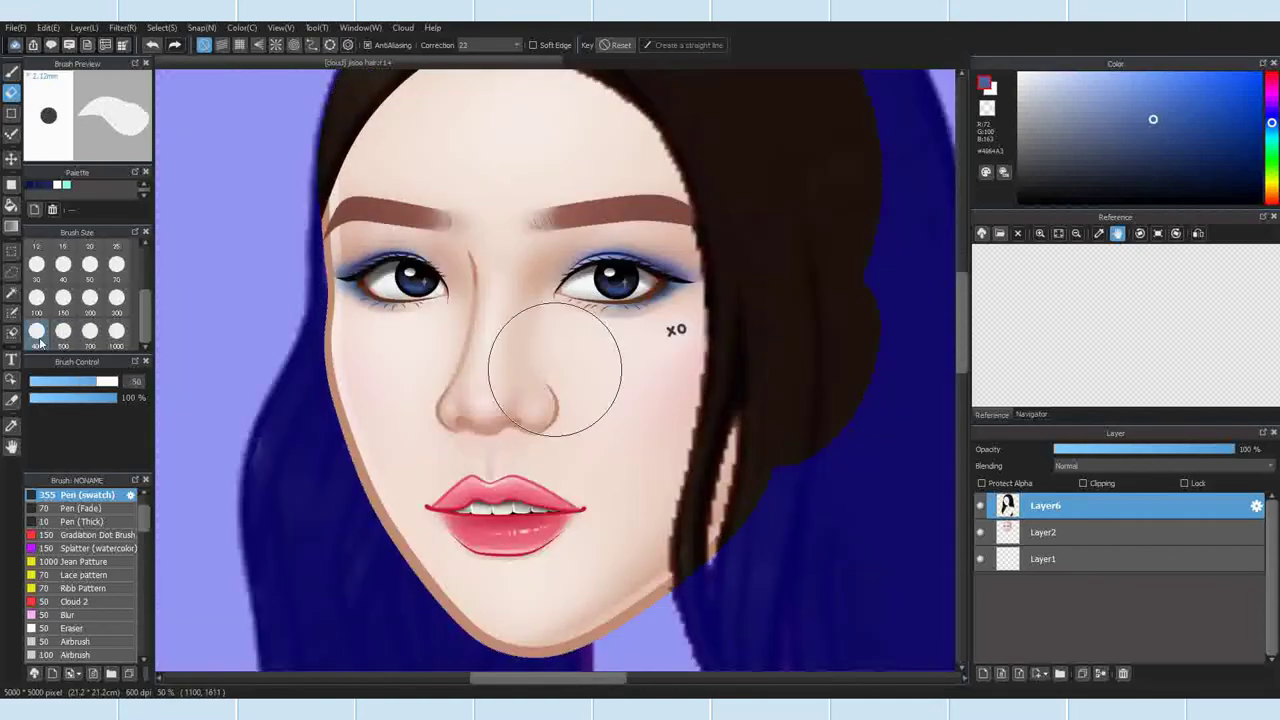
click(63, 298)
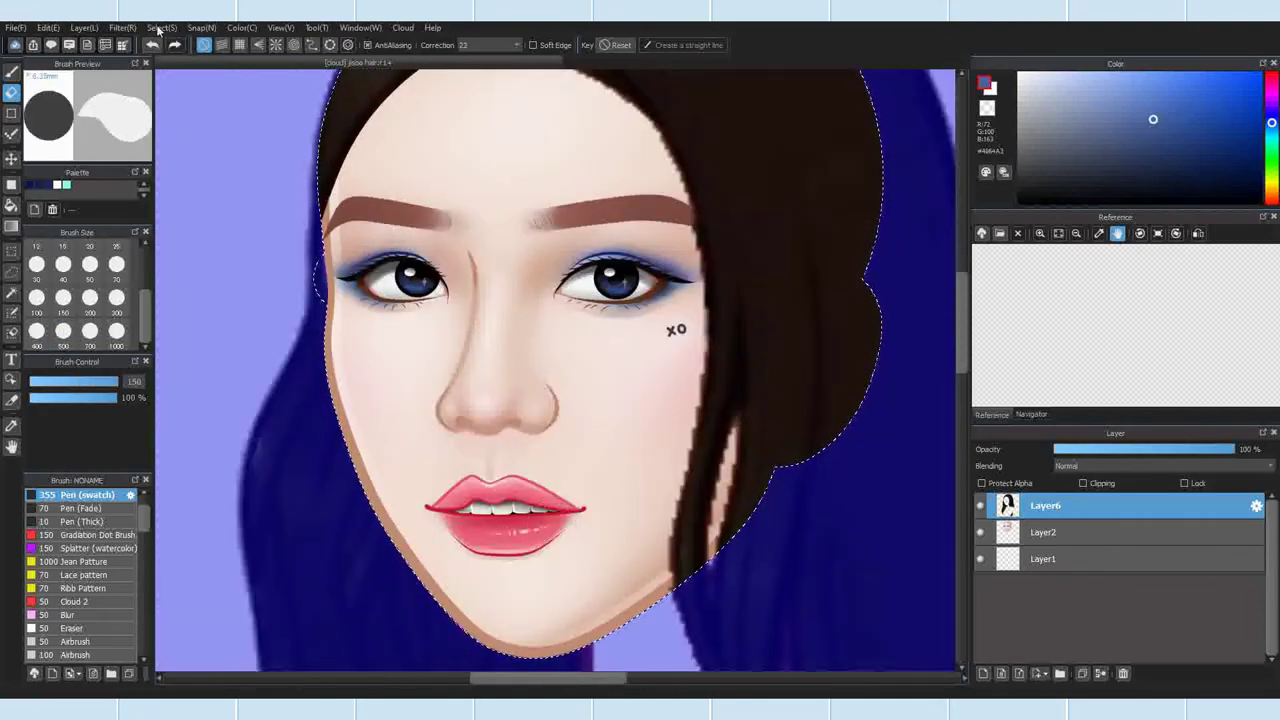
scroll(567, 398, down, 3)
scroll(541, 312, up, 3)
Step: Place a new curve snap following the left hairline from the brow's outer end up and past the parting
click(312, 44)
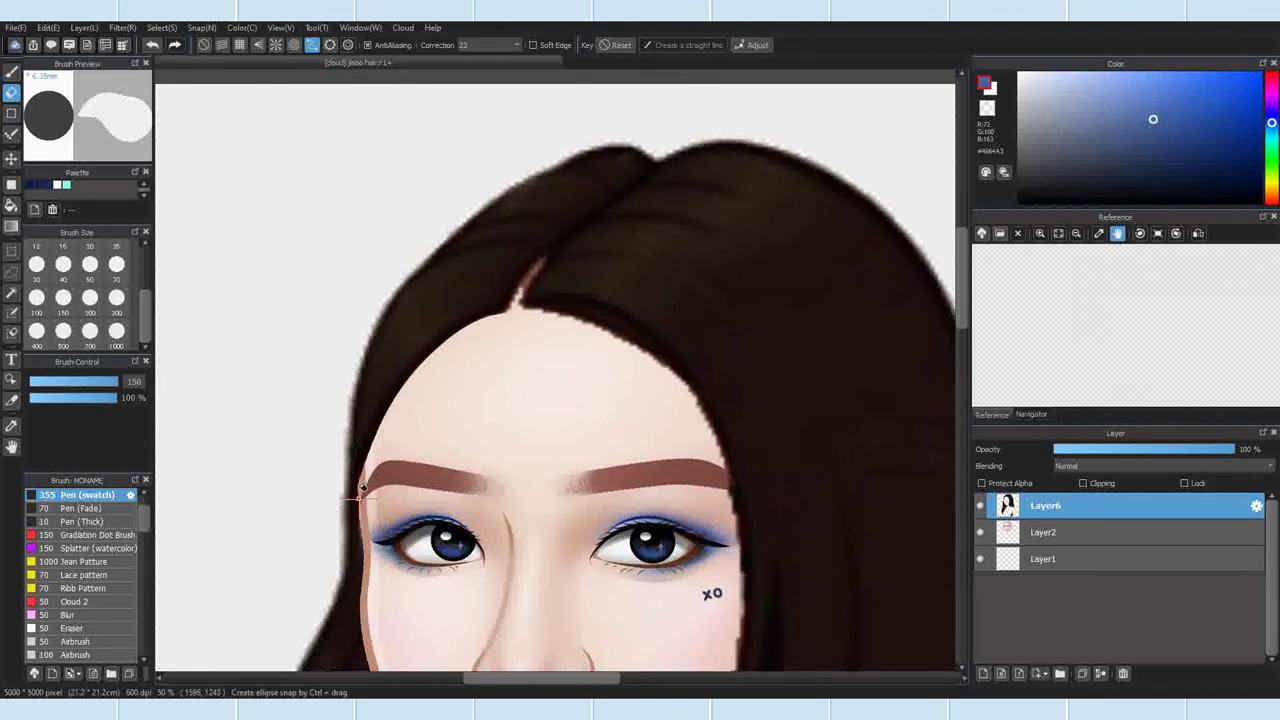
click(377, 420)
click(454, 329)
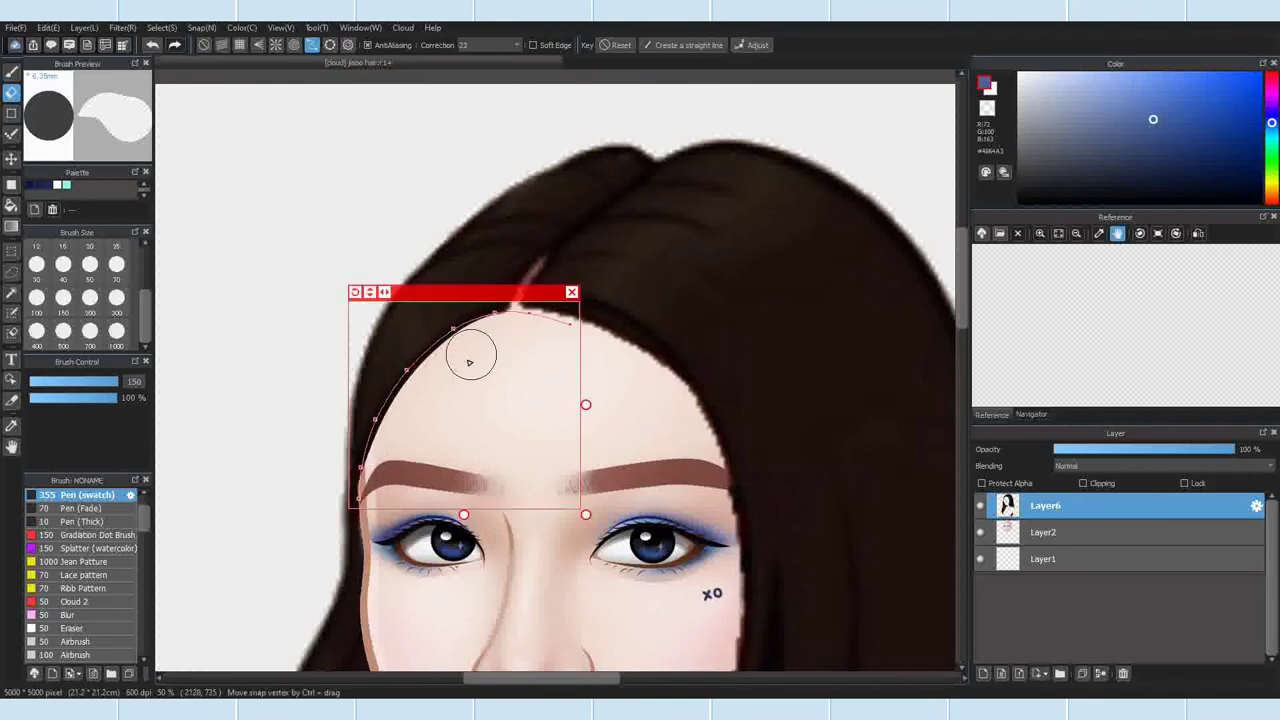
double_click(571, 326)
scroll(455, 364, up, 1)
Step: Shift the left-hairline curve slightly and erase the leftover hair edge along it with a size 15 eraser, then close the snap guide
click(10, 92)
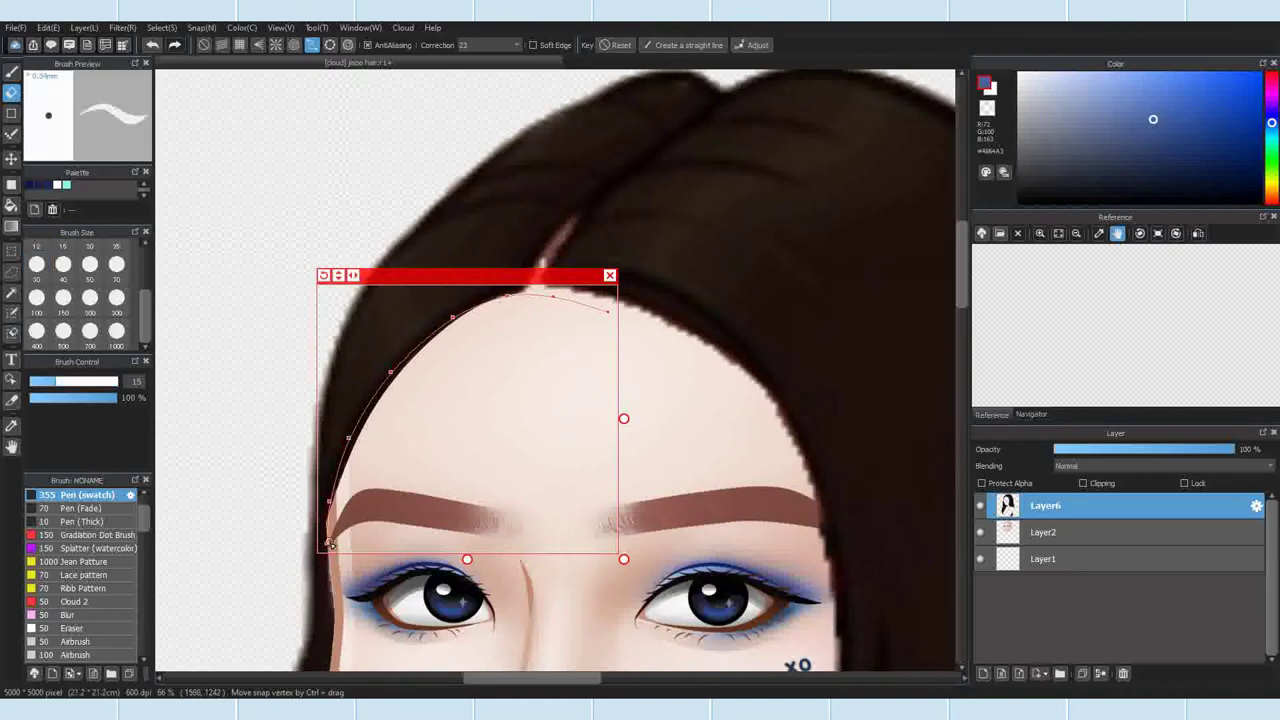
click(760, 49)
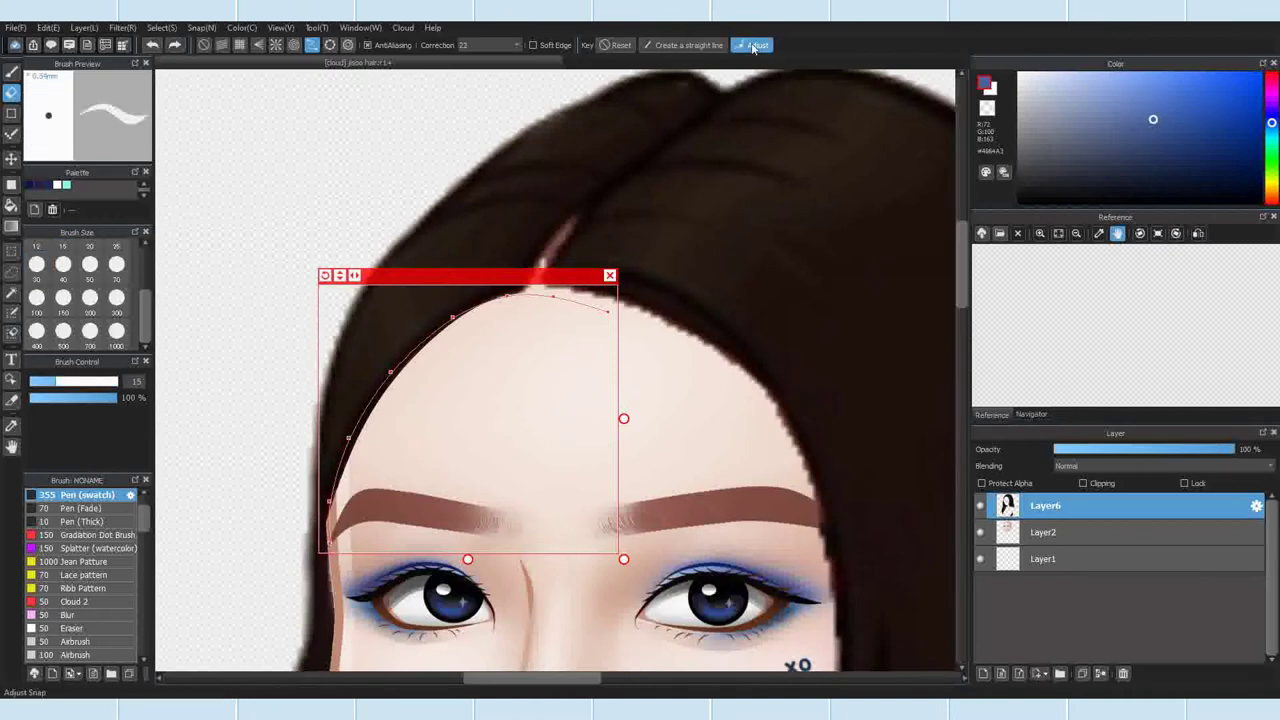
click(151, 44)
drag(486, 277, 488, 282)
drag(340, 555, 455, 325)
click(613, 281)
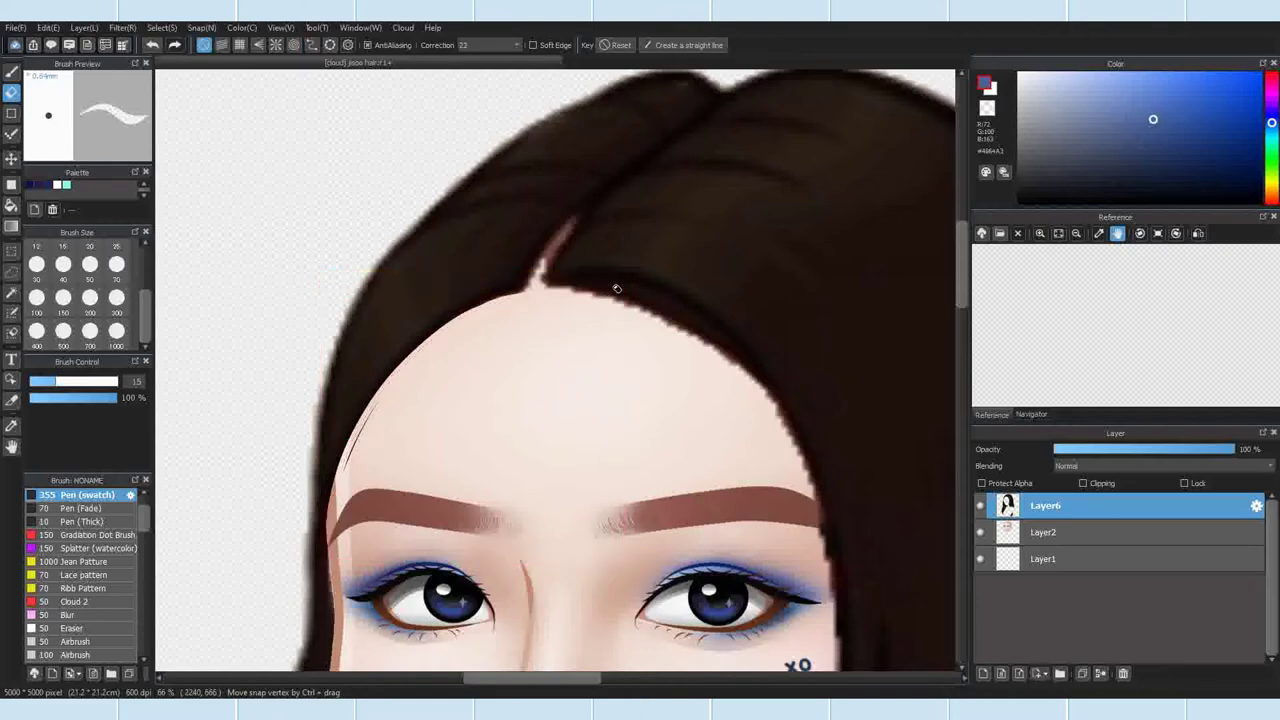
scroll(381, 409, up, 3)
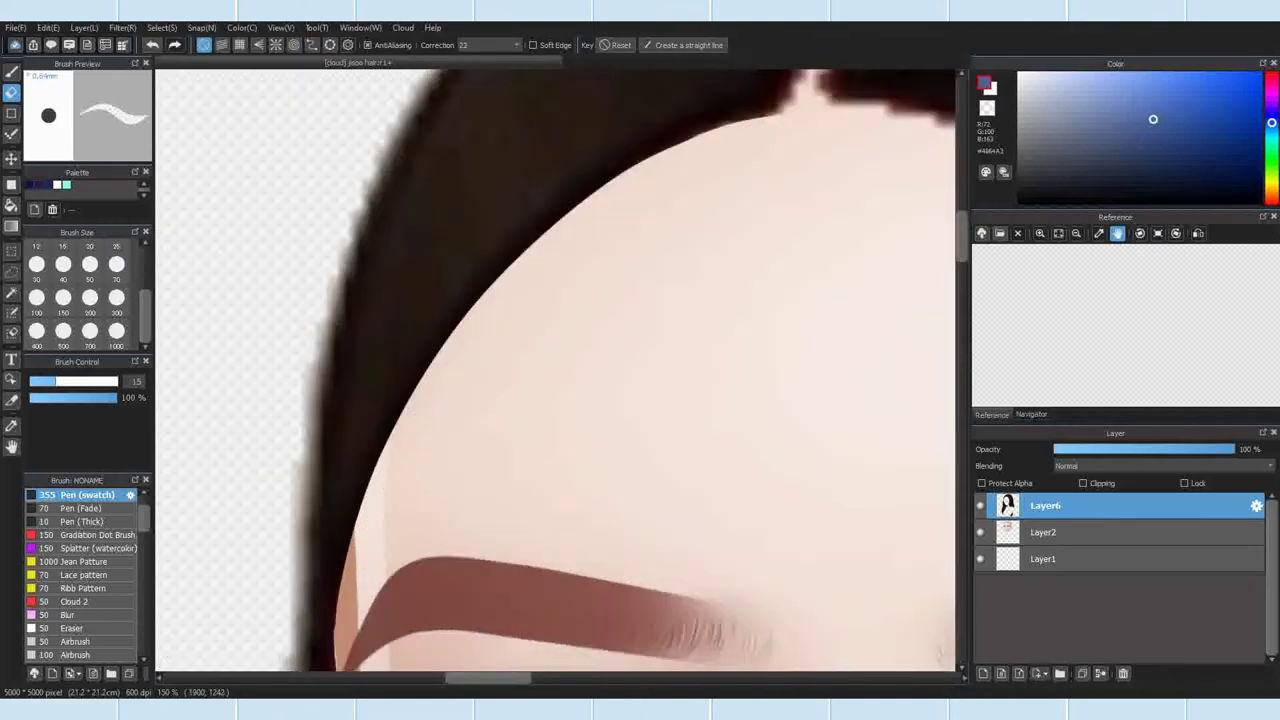
Step: Place a curve snap from the parting along the right hairline and cheek, ending past the tip of the lower front strand
scroll(509, 349, down, 10)
scroll(568, 352, up, 7)
click(311, 45)
click(255, 112)
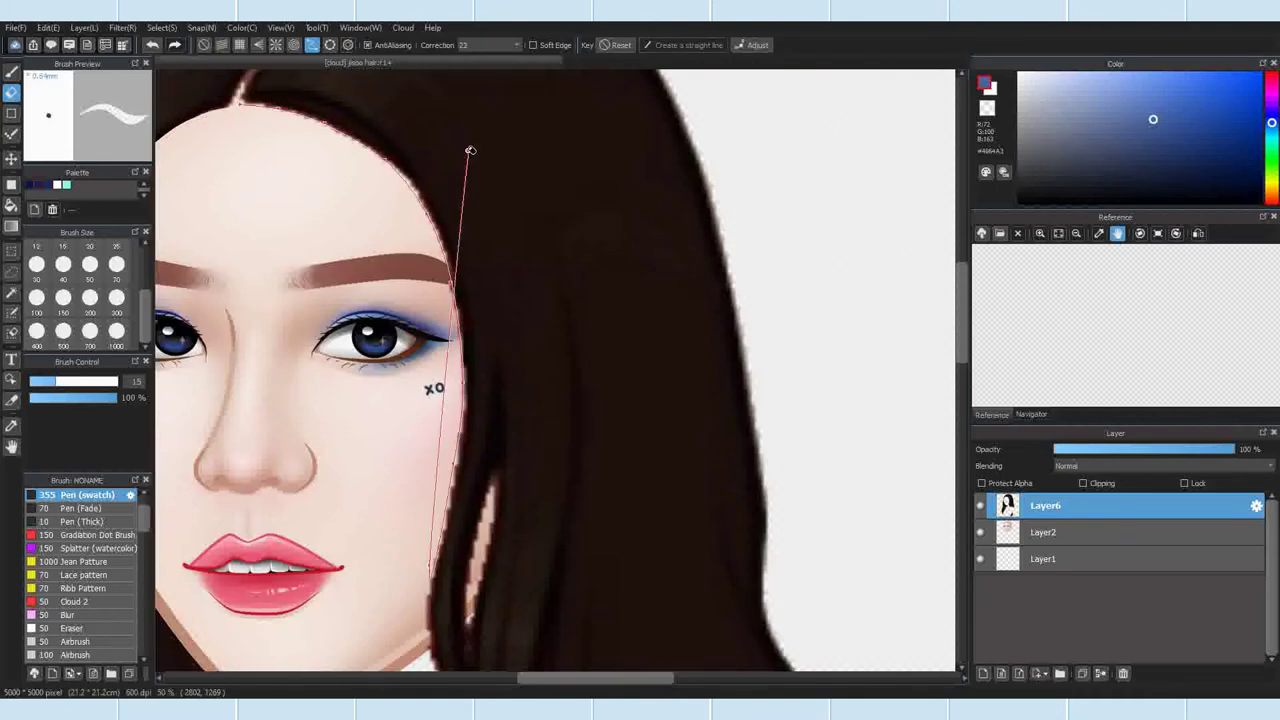
drag(472, 541, 482, 287)
click(438, 404)
click(587, 619)
double_click(660, 650)
Step: Try erasing the jagged hair edge along the right-hairline curve with a size 40 eraser
drag(362, 652, 342, 79)
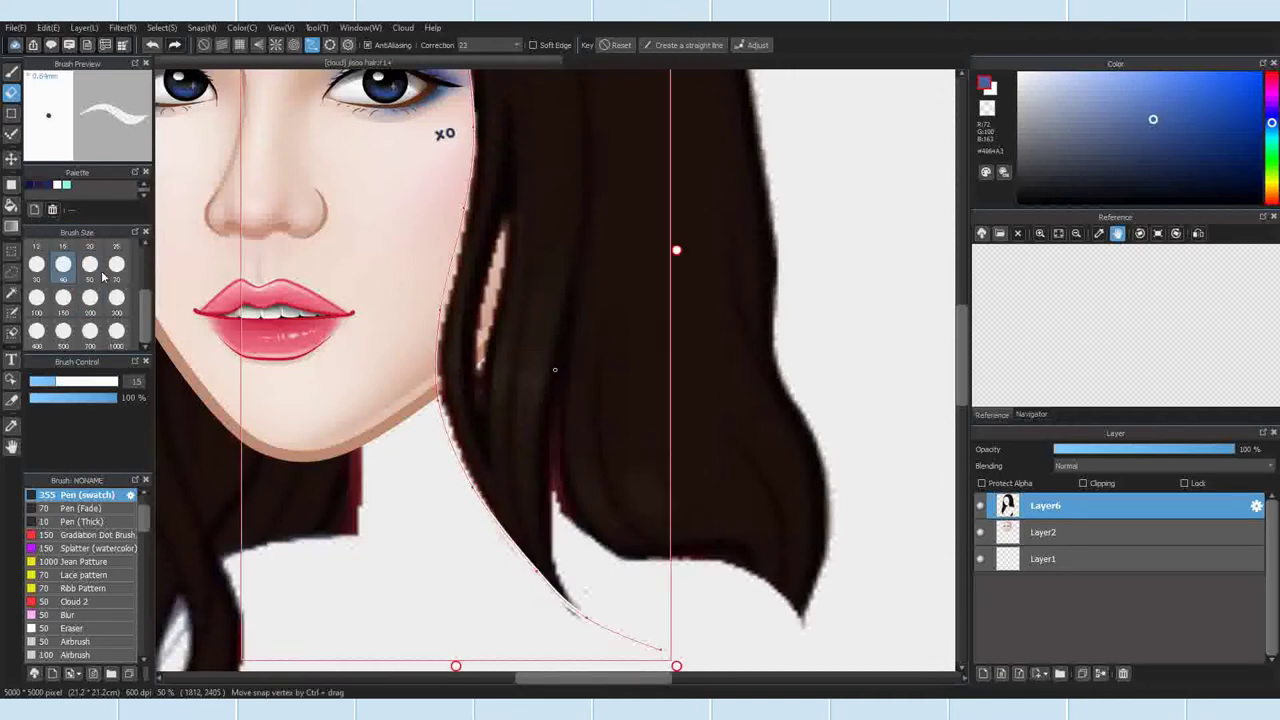
click(63, 264)
drag(557, 618, 543, 234)
scroll(543, 234, up, 4)
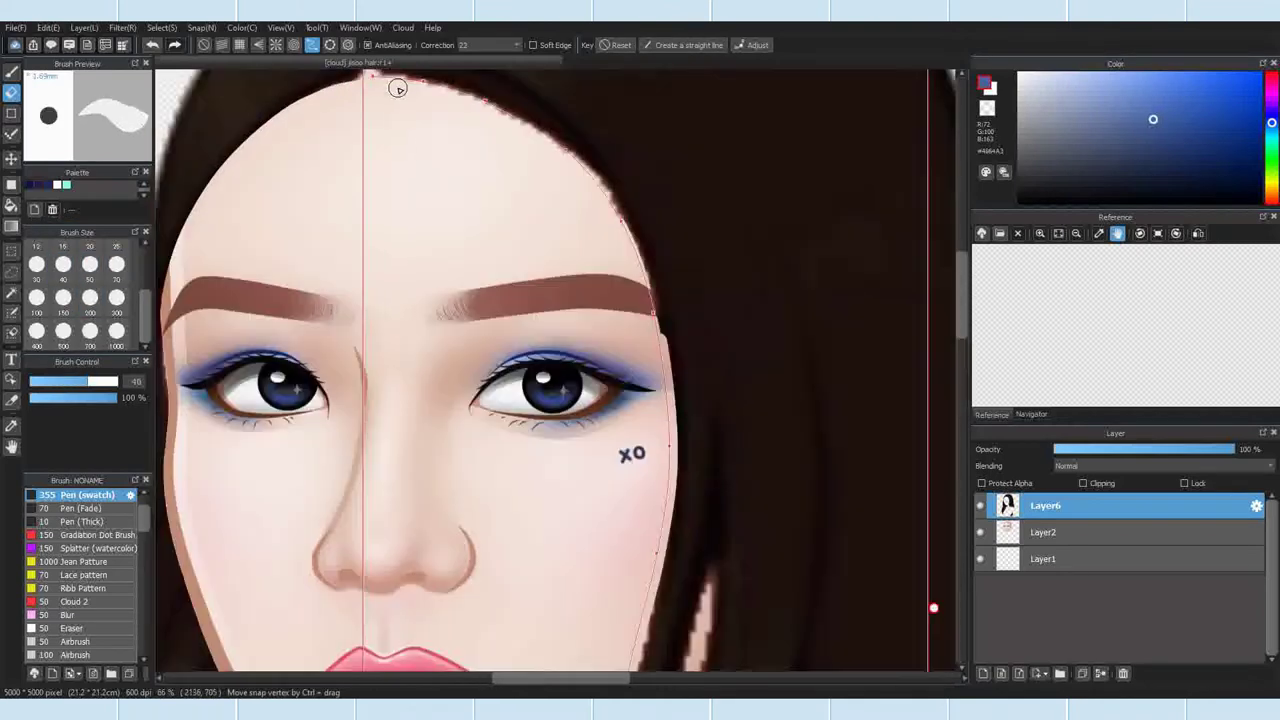
scroll(495, 302, up, 1)
scroll(413, 240, down, 3)
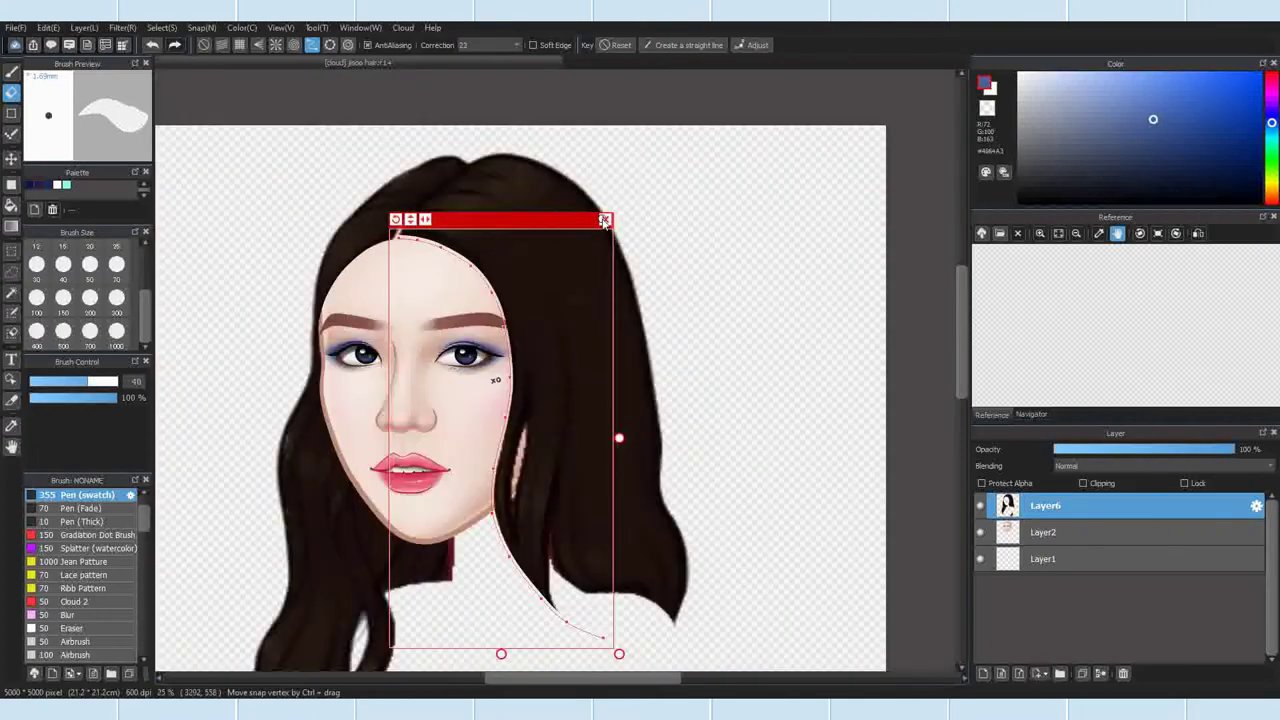
click(605, 218)
scroll(603, 220, down, 3)
scroll(583, 249, up, 3)
Step: Undo the erasing along the right hairline
click(153, 45)
scroll(555, 251, up, 2)
click(155, 45)
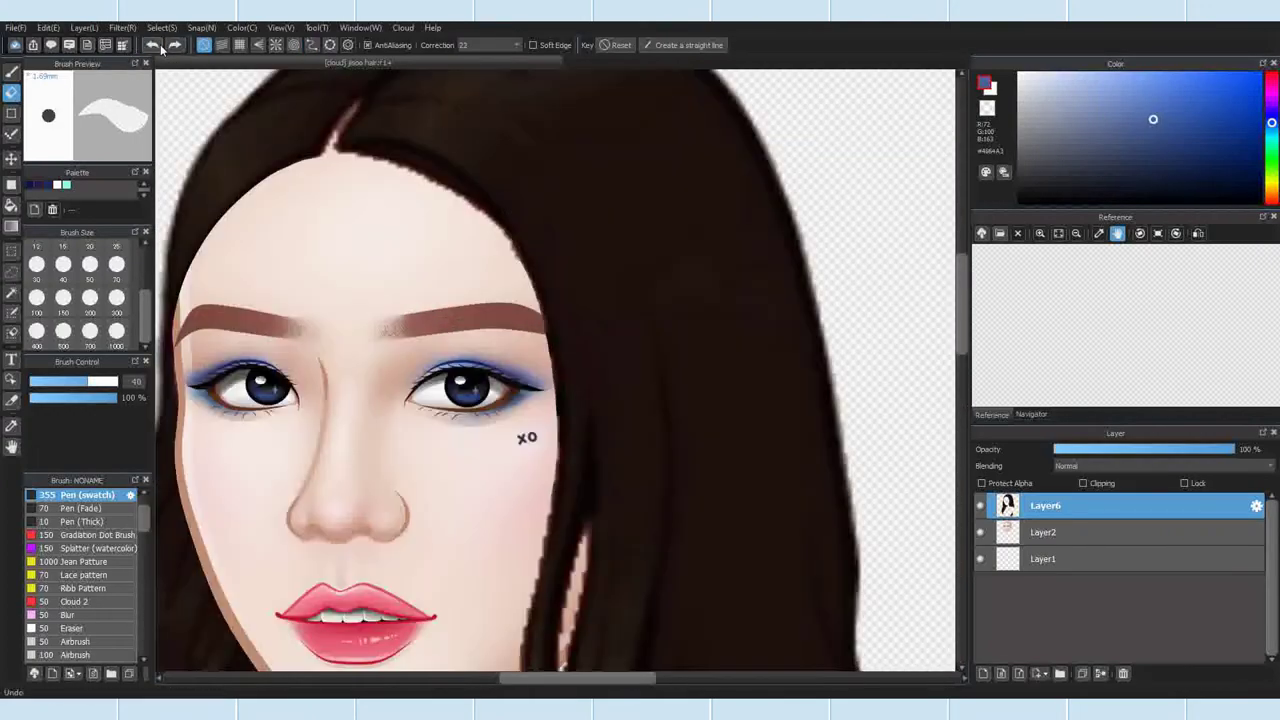
Step: Re-enable and shift the right-hairline curve, erase the hair edge along it with the size 40 eraser, then close the snap guide
click(312, 45)
drag(449, 138, 445, 141)
drag(342, 157, 555, 516)
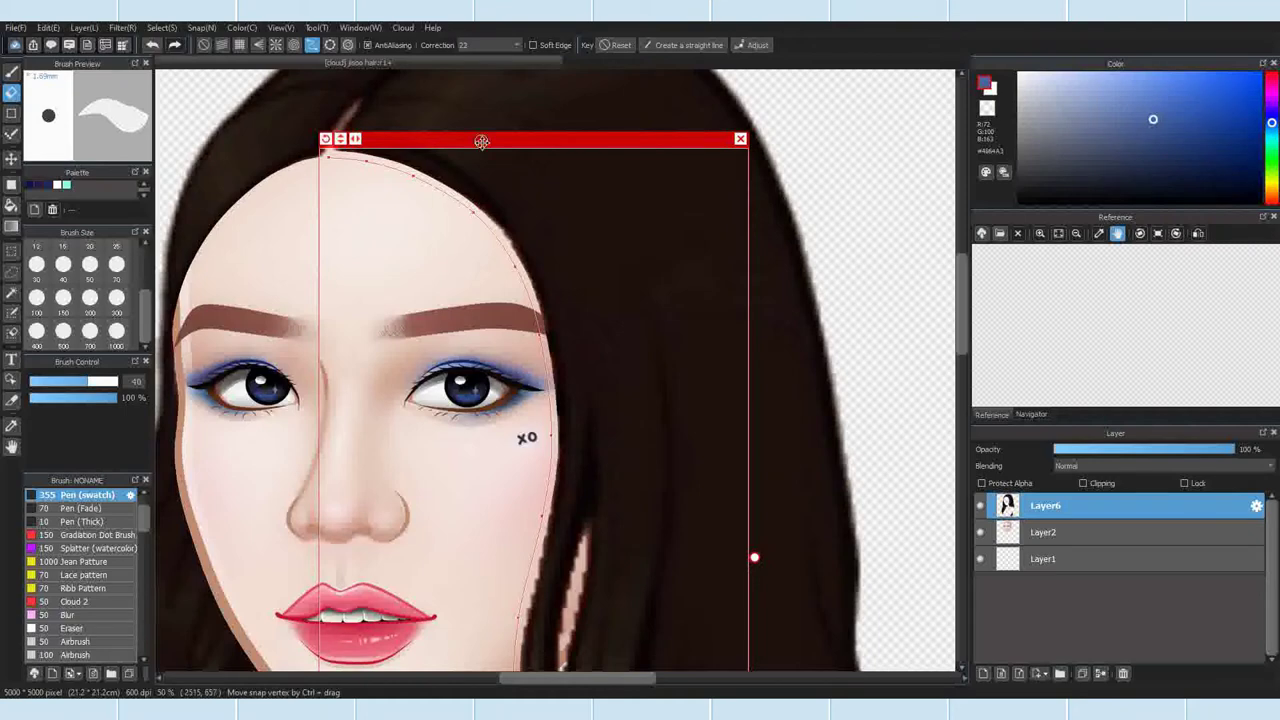
scroll(600, 622, down, 2)
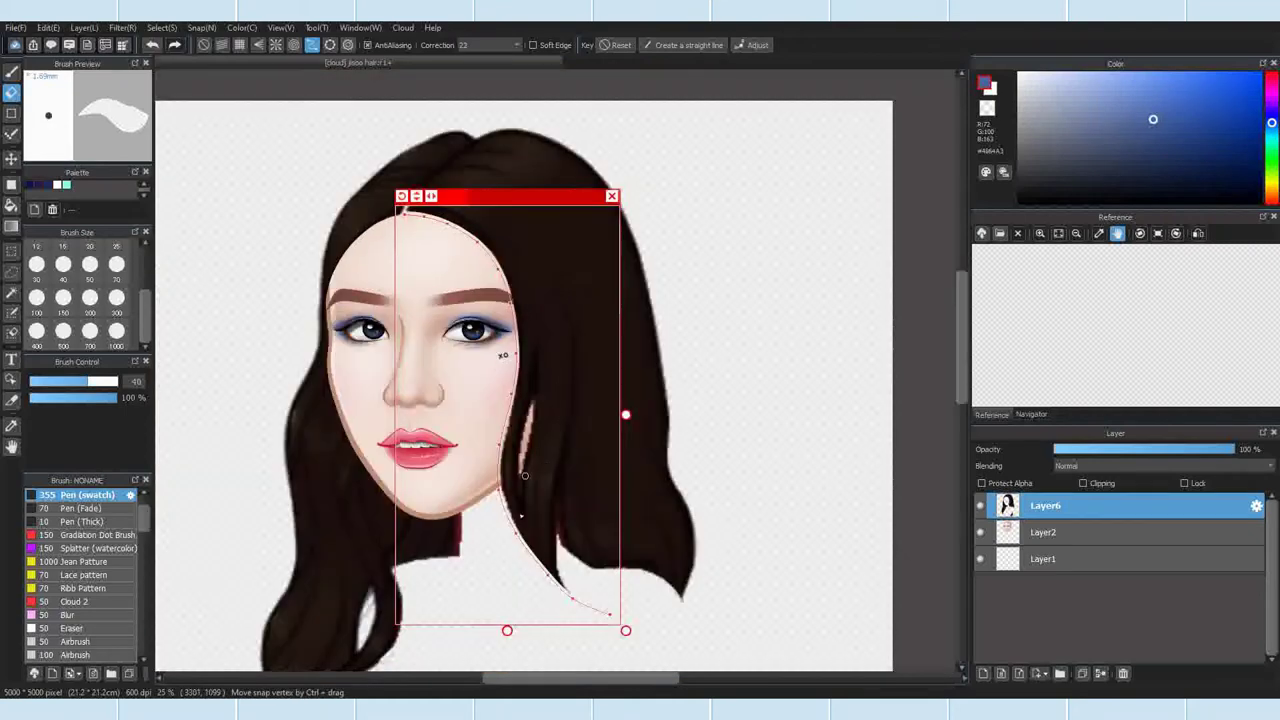
click(612, 196)
scroll(625, 205, down, 6)
scroll(838, 404, up, 5)
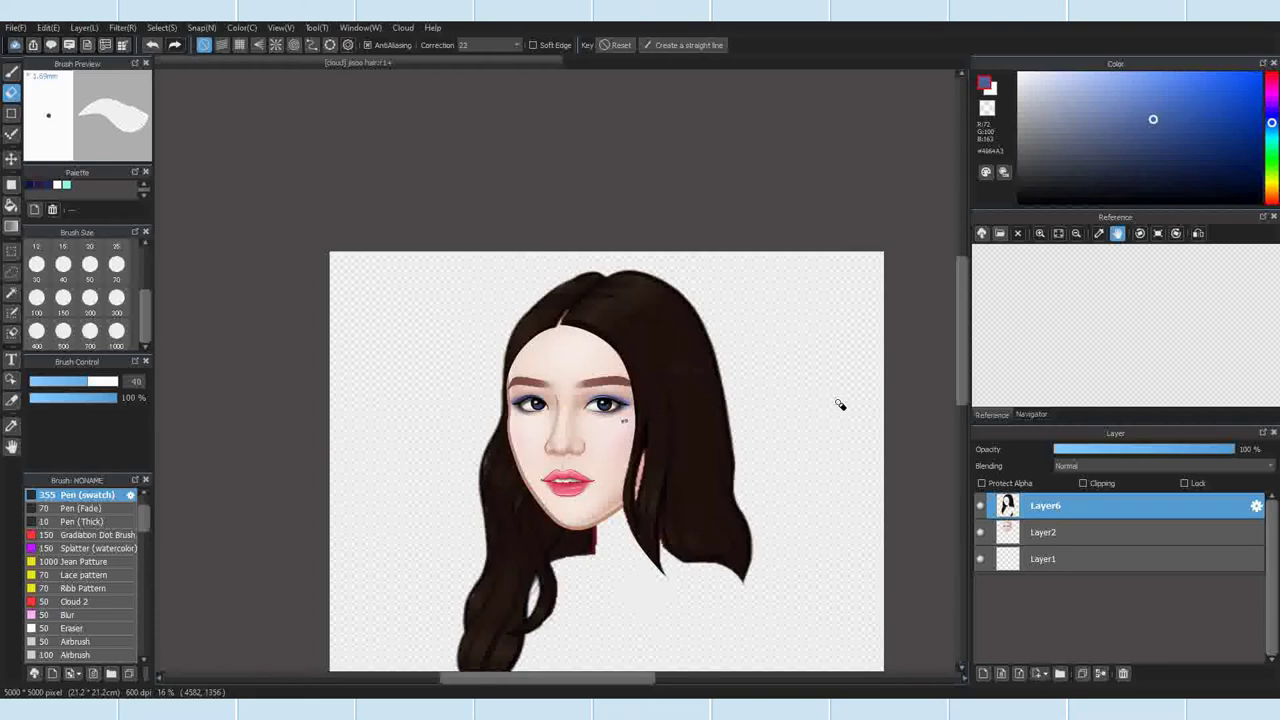
Step: Try transforming the whole hair layer by shifting and widening it slightly over the face, and undo the transform
click(161, 27)
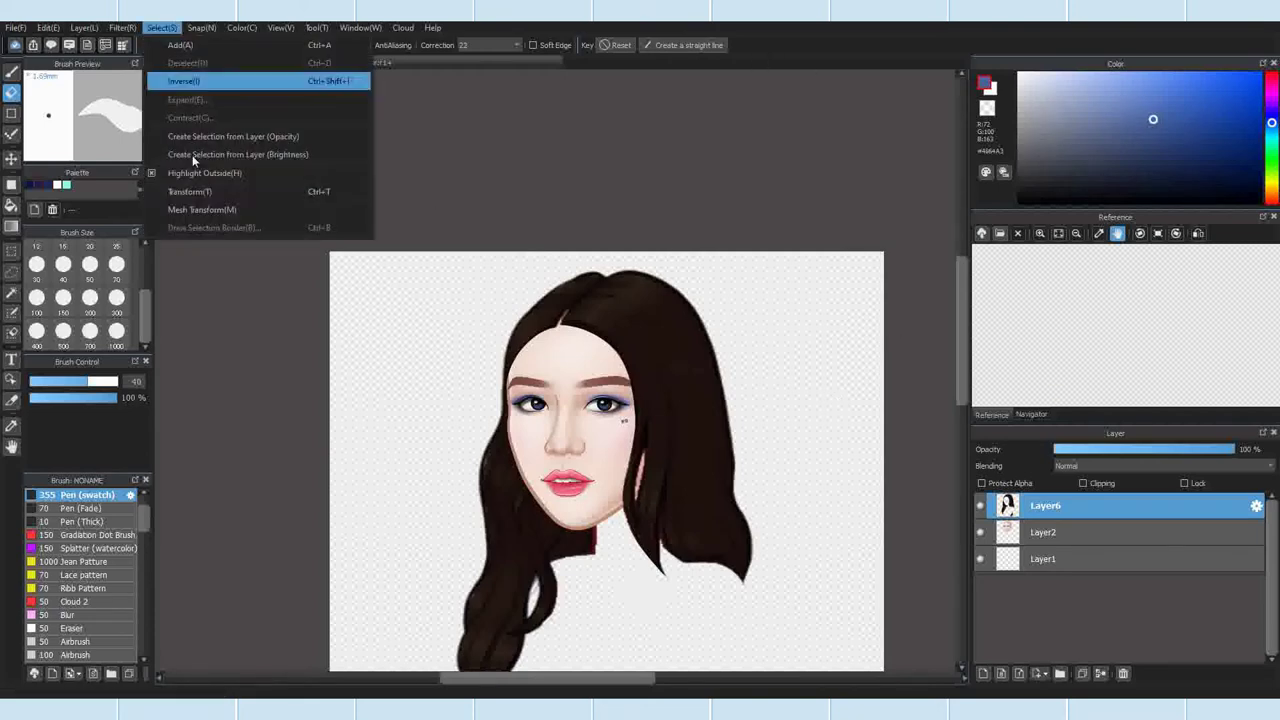
click(200, 78)
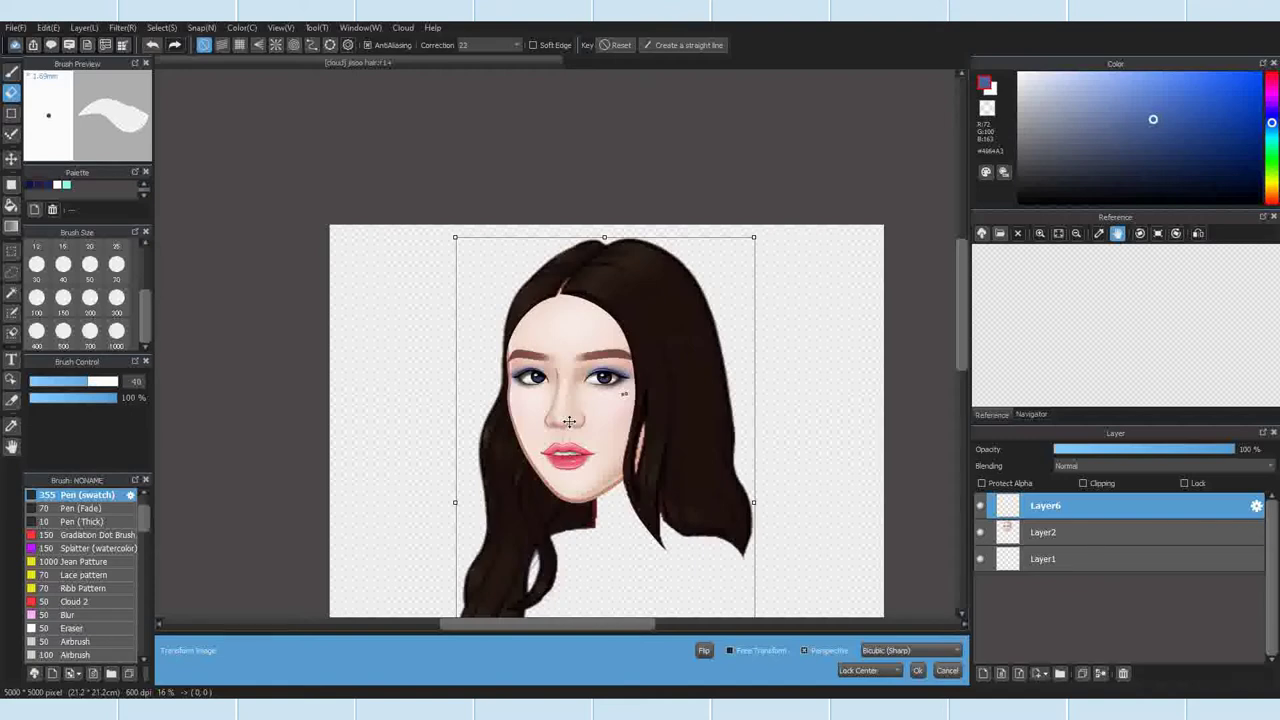
drag(604, 238, 605, 238)
drag(758, 502, 761, 502)
mouse_move(662, 449)
mouse_down()
mouse_move(694, 435)
mouse_move(666, 429)
mouse_up()
scroll(626, 188, down, 2)
scroll(628, 195, up, 2)
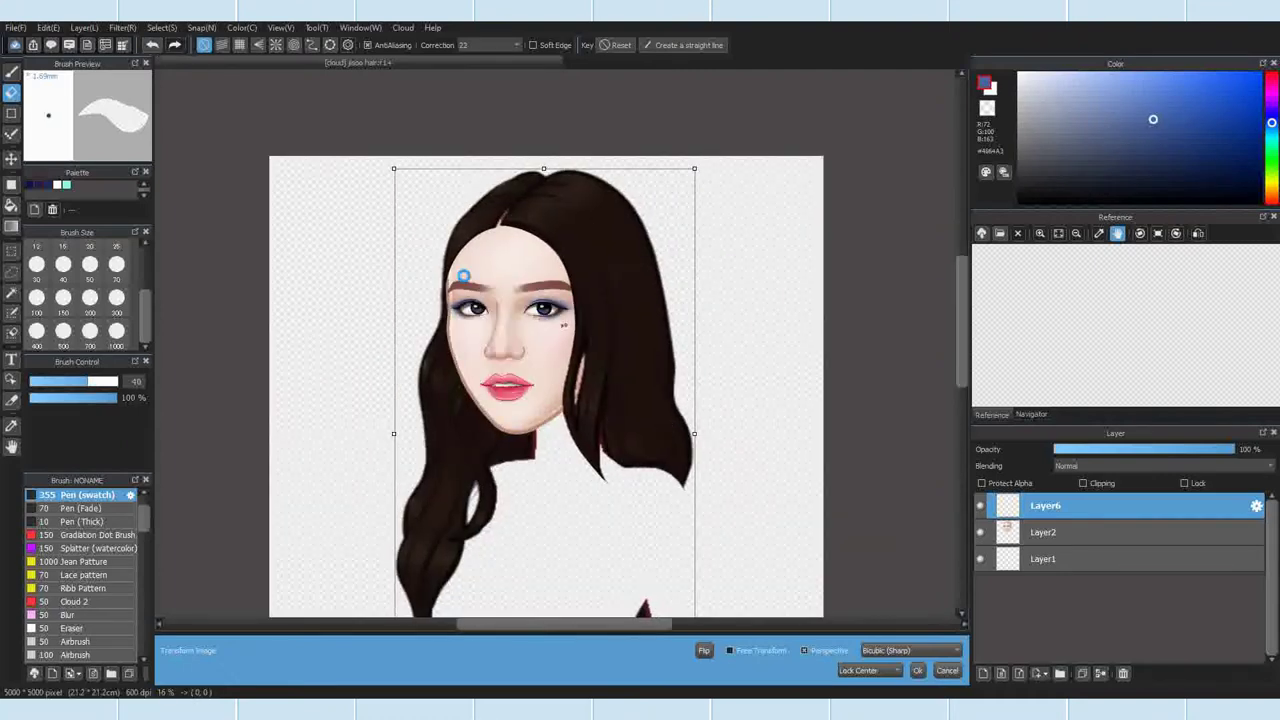
scroll(464, 278, up, 3)
drag(411, 359, 415, 359)
scroll(415, 360, down, 4)
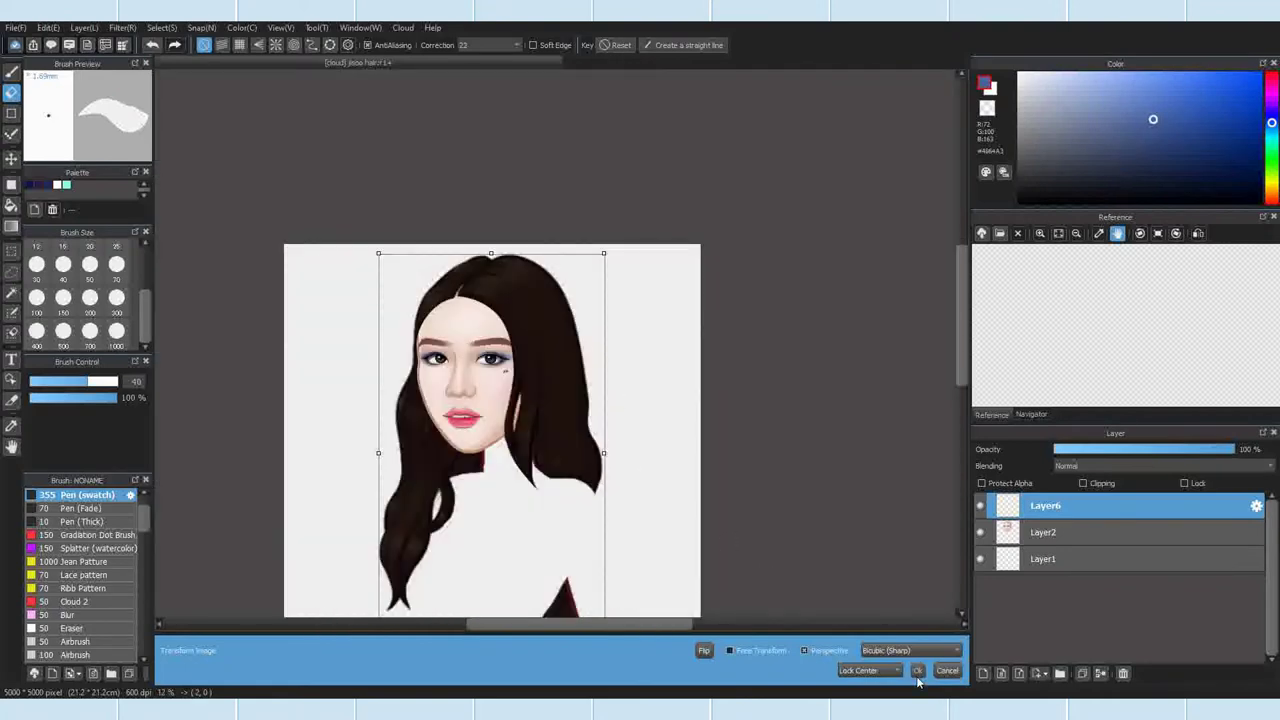
click(155, 46)
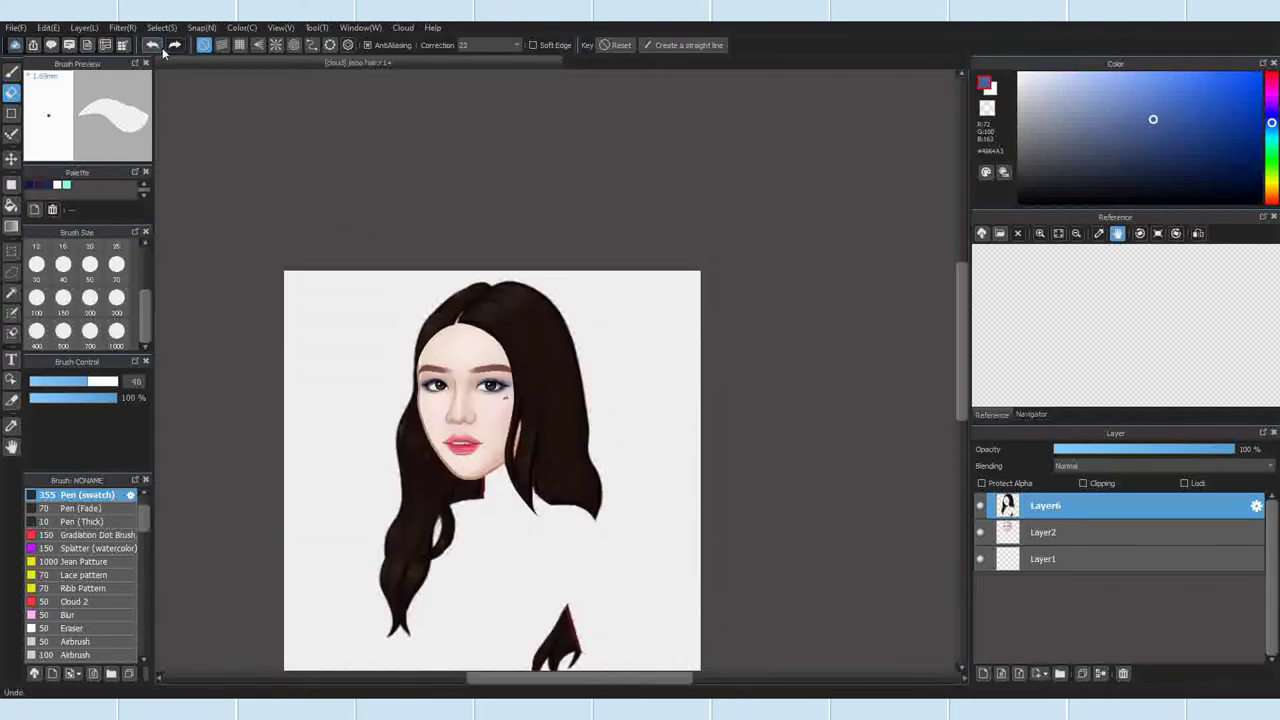
Step: Transform the whole hair layer so it sits on the face, and apply it
scroll(309, 120, up, 3)
click(161, 27)
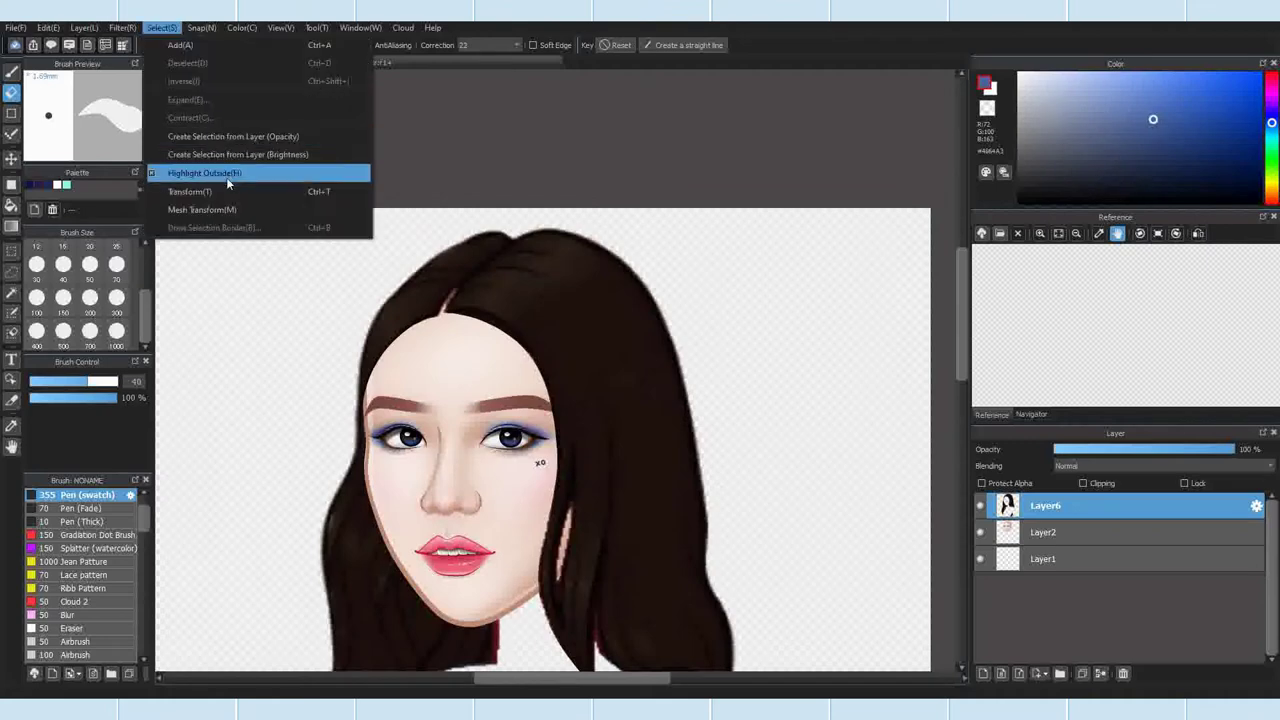
click(225, 171)
scroll(512, 200, down, 2)
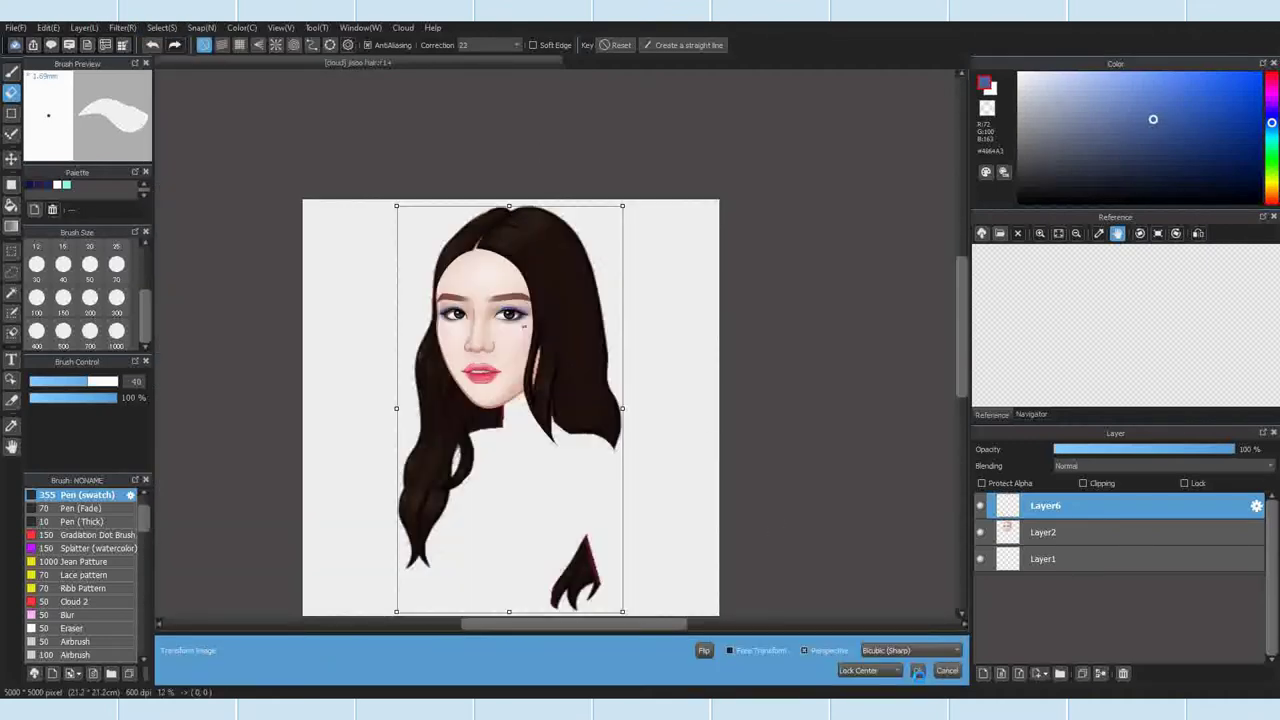
click(917, 670)
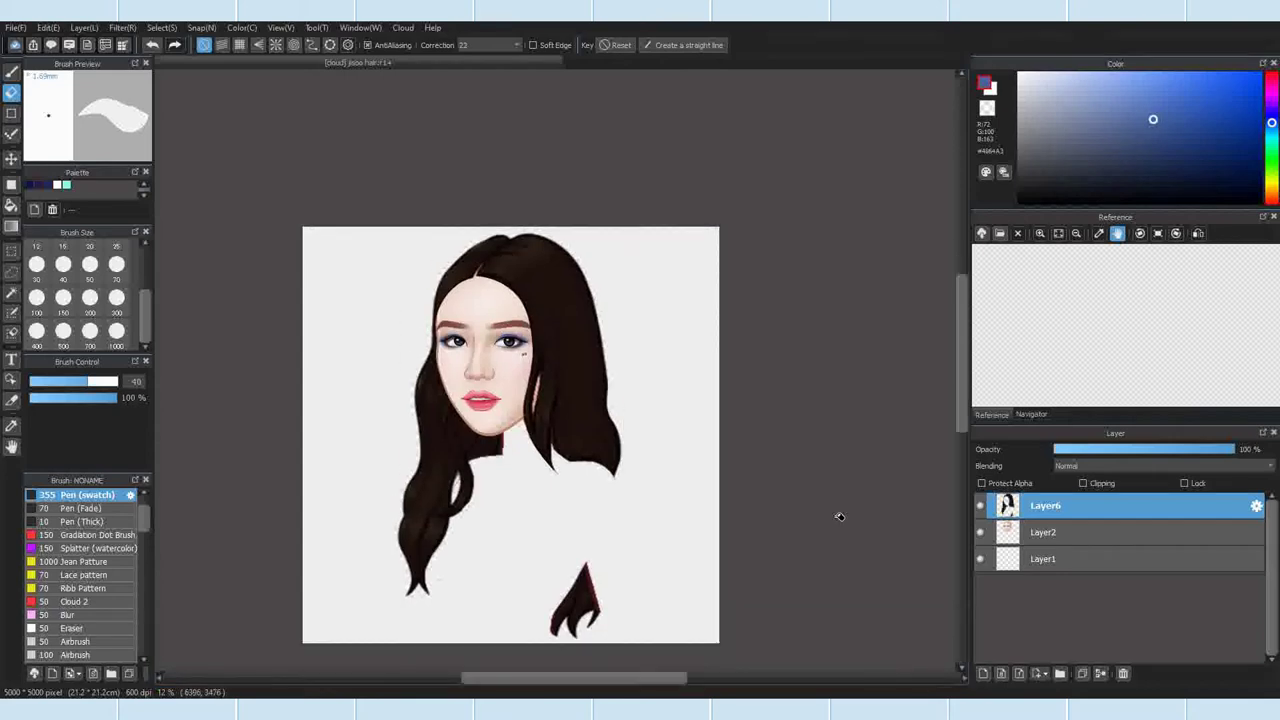
Step: Lasso the outer edge of the crown from the top down the right side, transform it inward, and clear the selection
scroll(837, 517, up, 2)
click(11, 270)
mouse_move(455, 207)
mouse_down()
mouse_move(393, 249)
mouse_move(459, 265)
mouse_up()
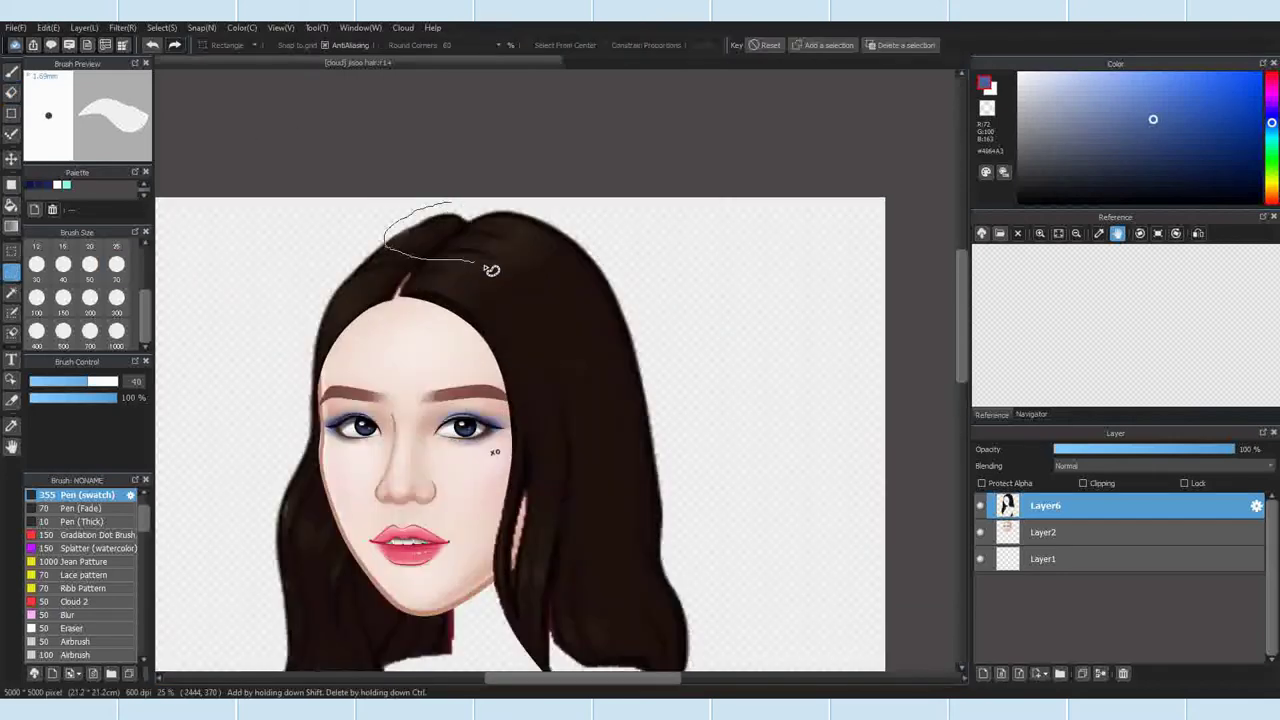
drag(660, 297, 460, 200)
key(v)
click(161, 28)
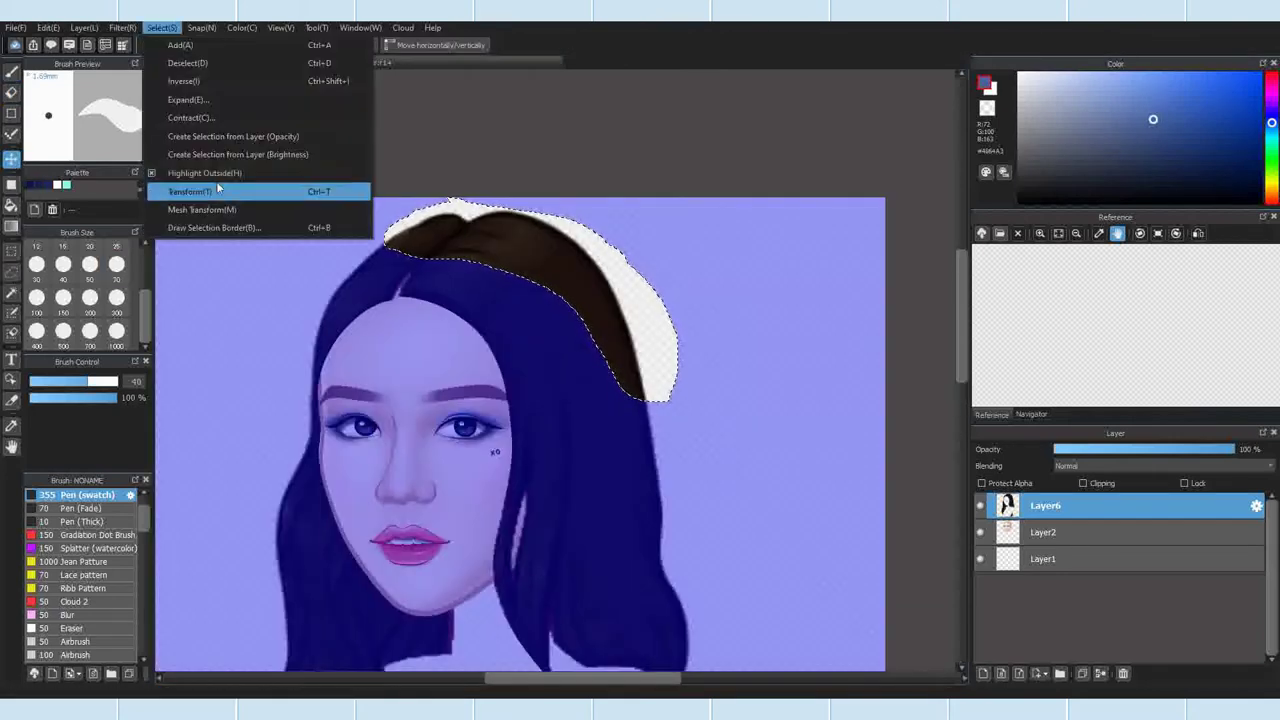
click(226, 194)
scroll(592, 162, down, 2)
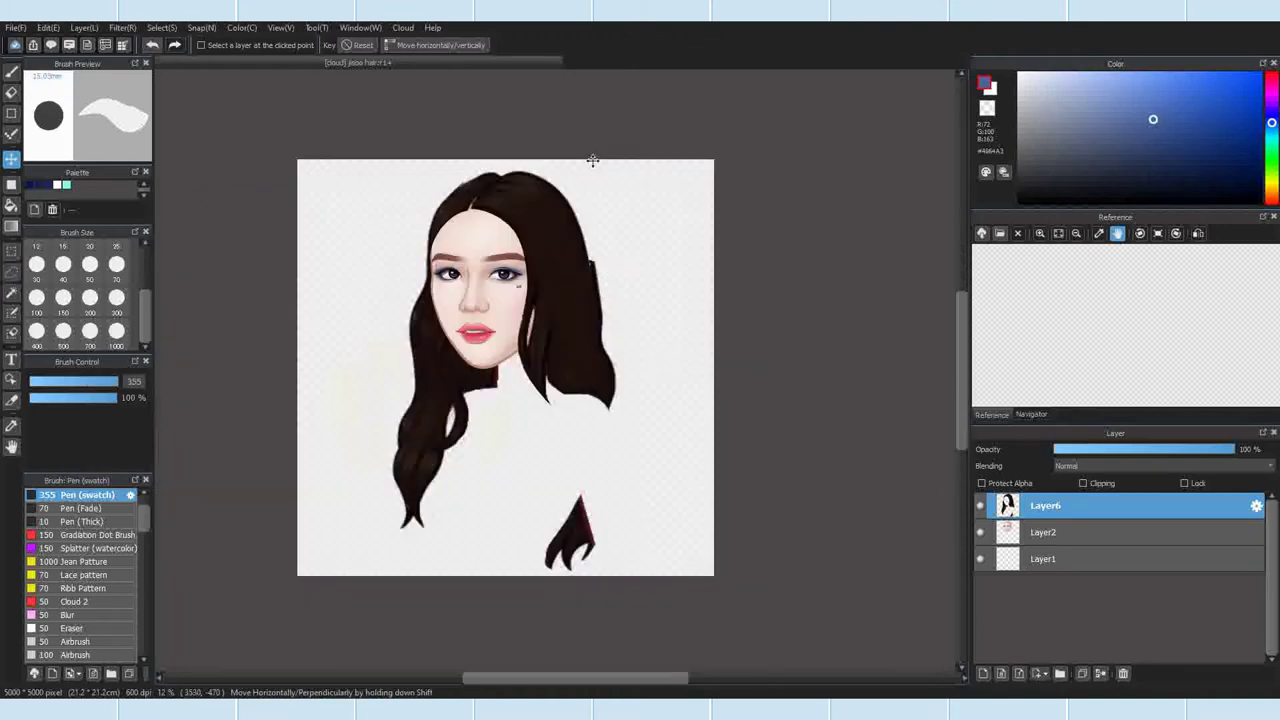
scroll(635, 192, up, 2)
click(161, 27)
click(180, 60)
Step: Lasso the outer edge of the lower right hair, move it slightly left to meet the crown, and clear the selection
click(11, 271)
drag(628, 477, 567, 335)
click(11, 160)
drag(570, 419, 561, 417)
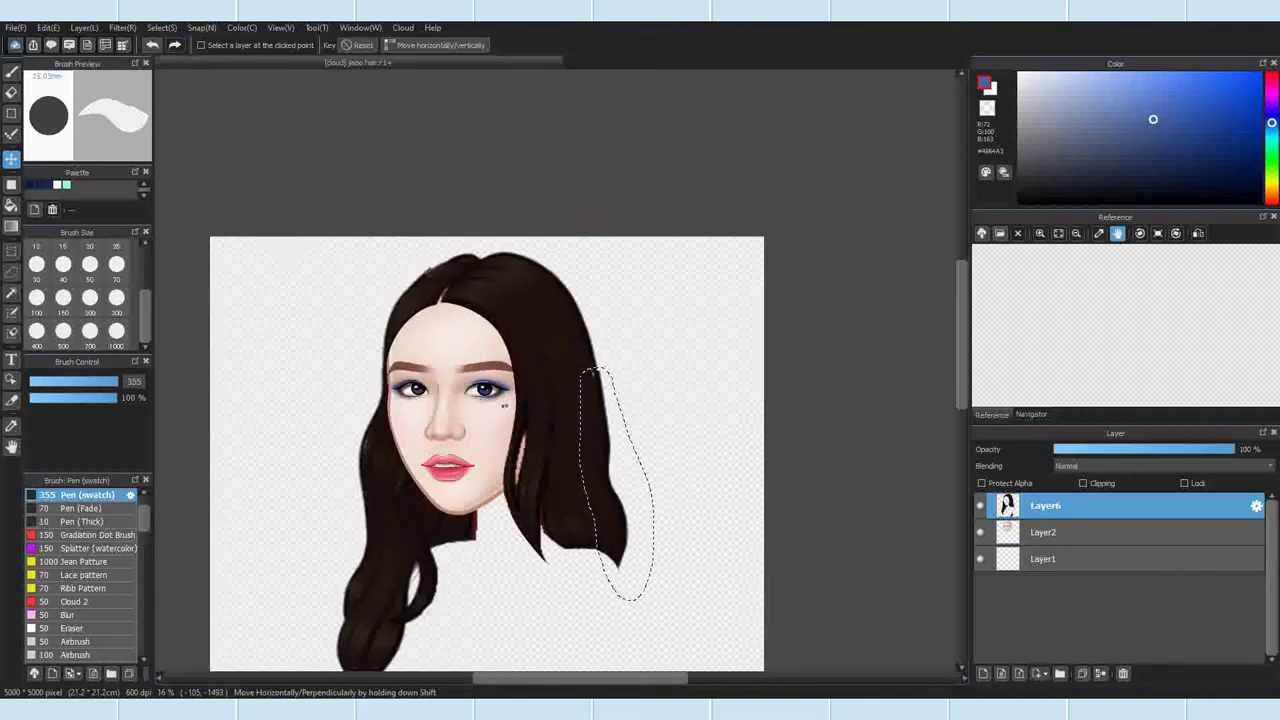
click(161, 27)
click(180, 60)
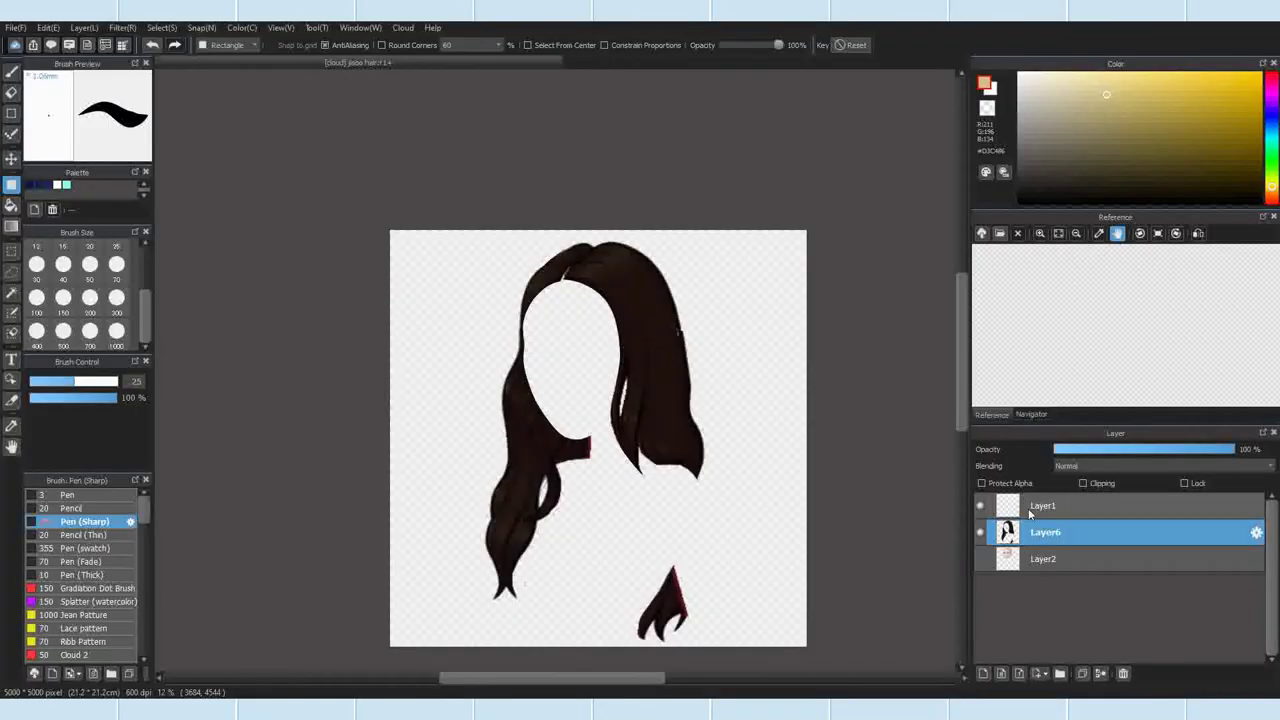
Step: Sample the darkest hair color #0C0204 and paint a swatch beside the hair with Pen (swatch) at size 300
scroll(698, 292, up, 2)
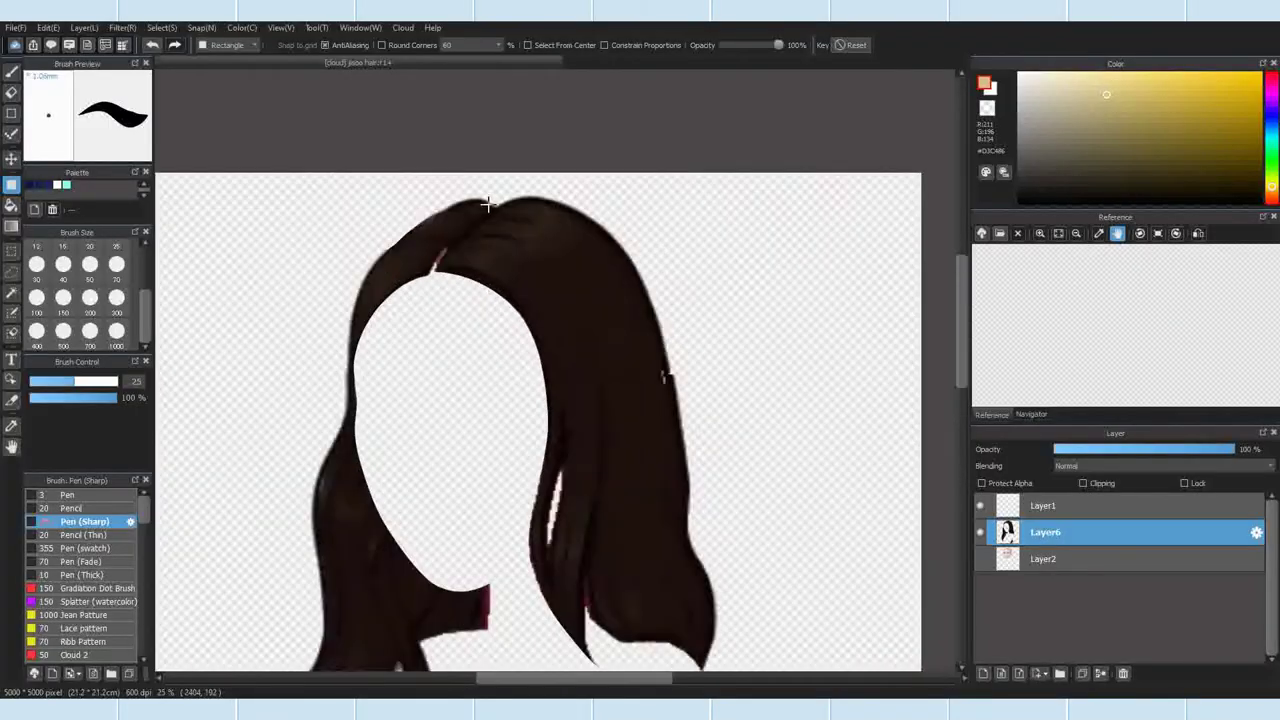
scroll(507, 253, up, 1)
scroll(686, 245, up, 4)
right_click(687, 256)
scroll(671, 247, down, 4)
scroll(670, 246, down, 5)
key(b)
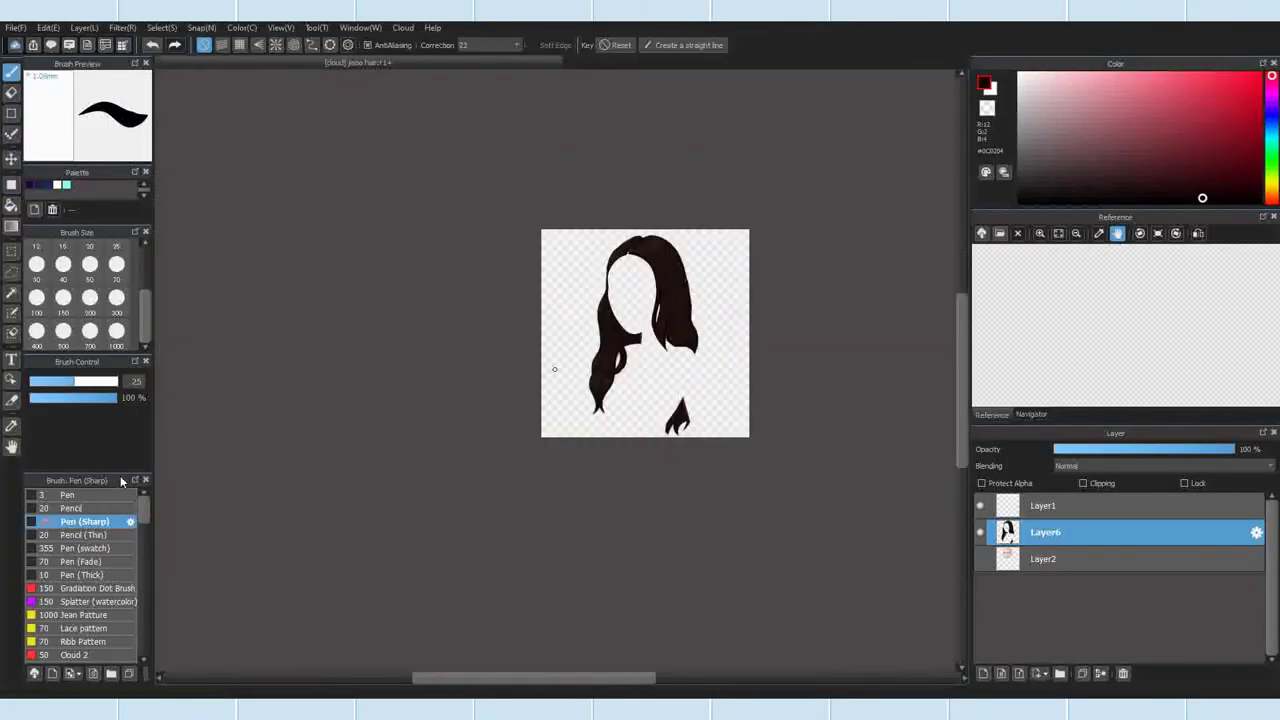
click(87, 548)
click(63, 331)
scroll(390, 240, up, 5)
click(116, 298)
mouse_move(404, 292)
mouse_down()
mouse_move(417, 334)
mouse_move(442, 289)
mouse_up()
scroll(429, 321, down, 3)
scroll(566, 490, up, 2)
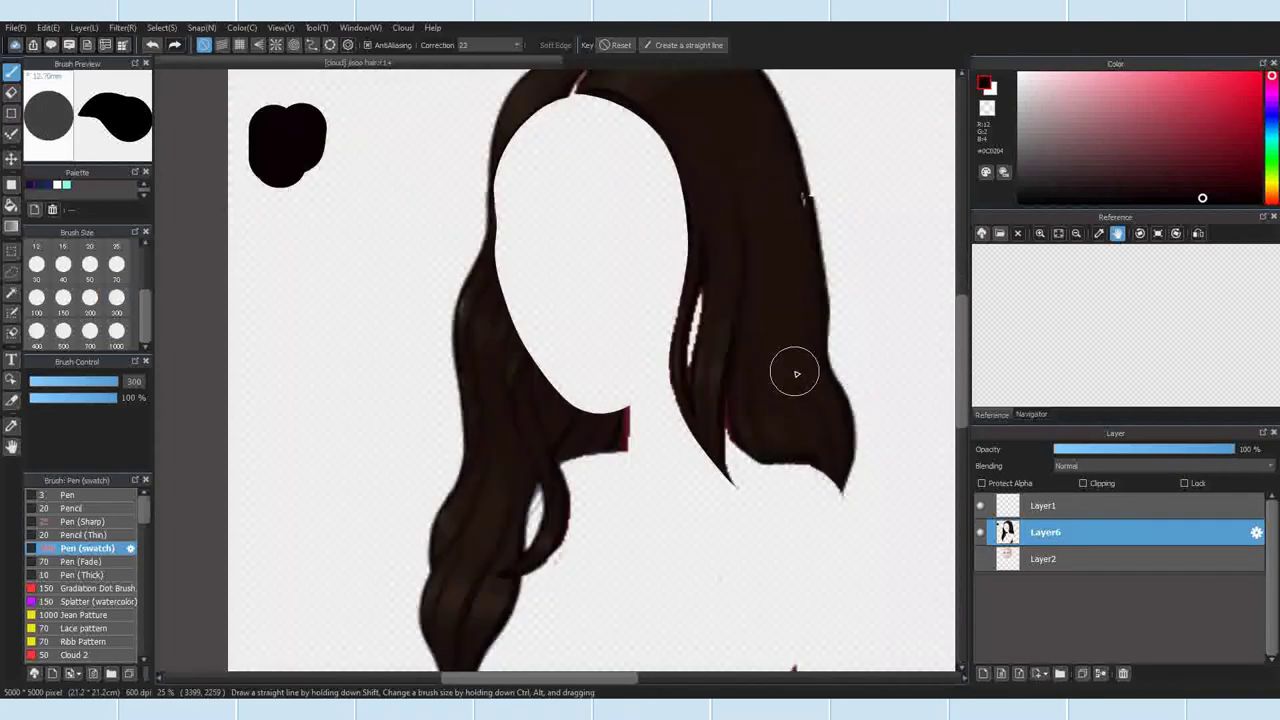
scroll(669, 380, down, 2)
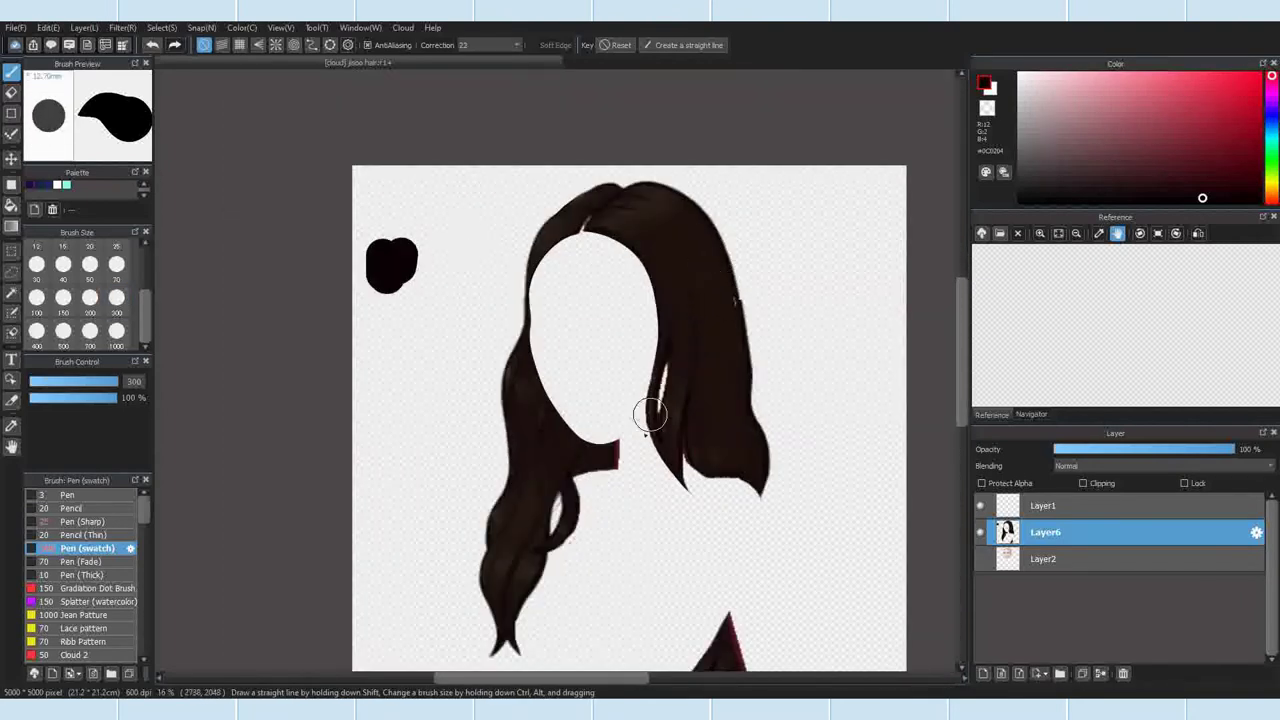
Step: Sample the dark brown #1F110F from the hair and paint a swatch of it beside the darkest one
scroll(504, 609, up, 4)
right_click(497, 540)
scroll(530, 540, down, 5)
scroll(465, 280, up, 3)
mouse_move(466, 308)
mouse_down()
mouse_move(446, 350)
mouse_move(489, 316)
mouse_up()
scroll(472, 350, down, 3)
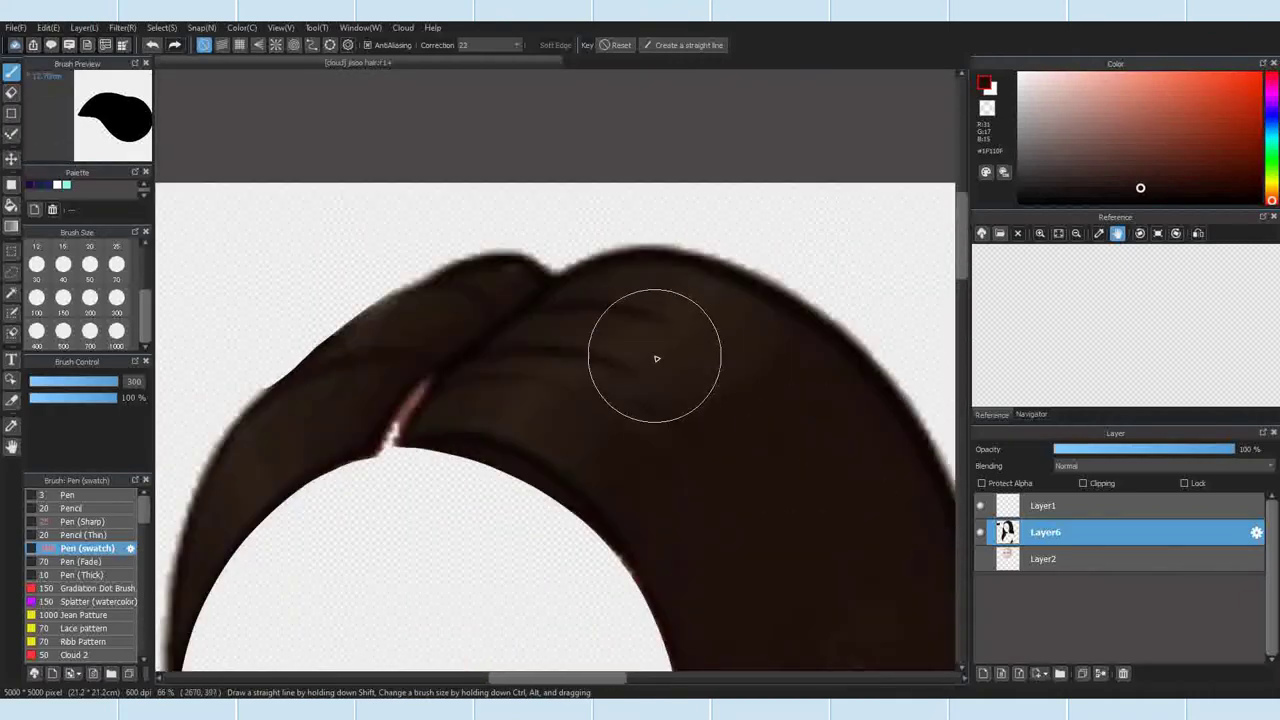
Step: Sample the lighter brown #2C2218 near the crown and paint a separate swatch between the dark swatches and the hair
right_click(641, 340)
scroll(640, 328, down, 3)
scroll(350, 378, up, 1)
mouse_move(392, 402)
mouse_down()
mouse_move(426, 406)
mouse_move(417, 430)
mouse_up()
scroll(585, 365, down, 1)
scroll(723, 277, up, 2)
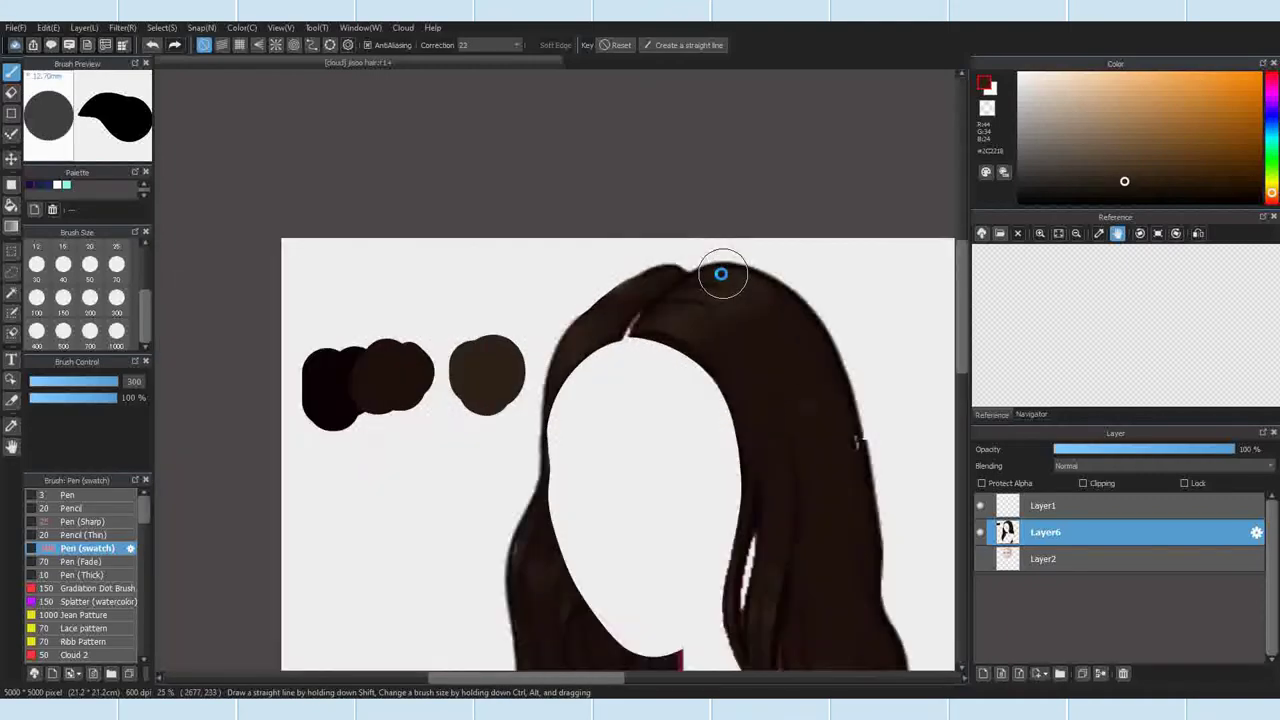
Step: Sample #170C08 from the hair, add its swatch after the darkest one, and repaint the #1F110F swatch beside it
scroll(689, 329, up, 3)
alt+click(700, 326)
scroll(700, 326, down, 5)
scroll(517, 426, up, 3)
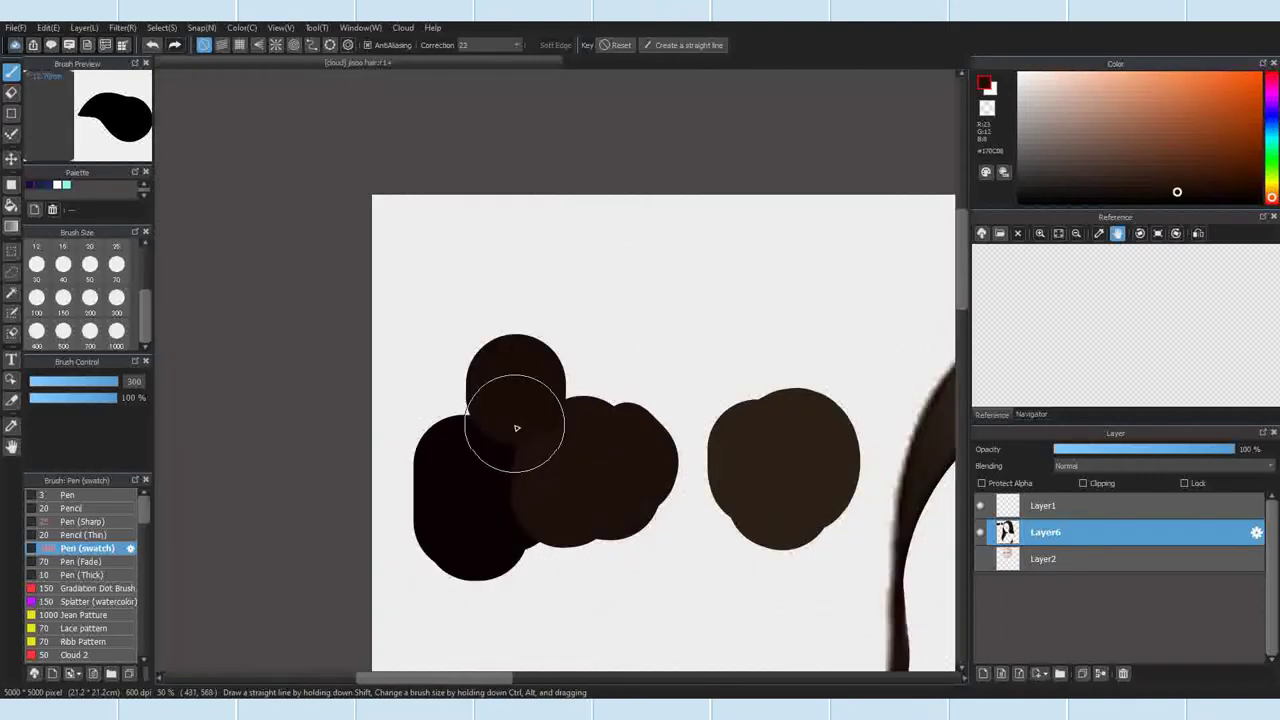
scroll(455, 500, down, 1)
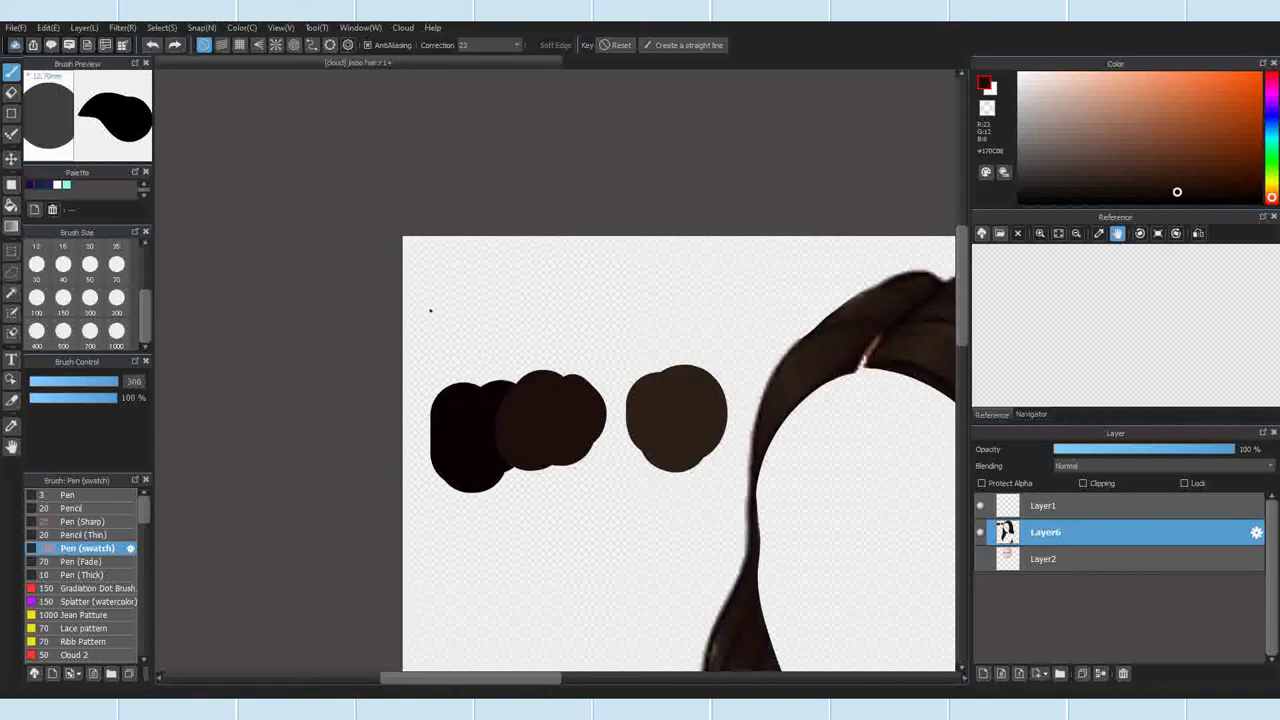
alt+click(566, 440)
scroll(714, 414, up, 1)
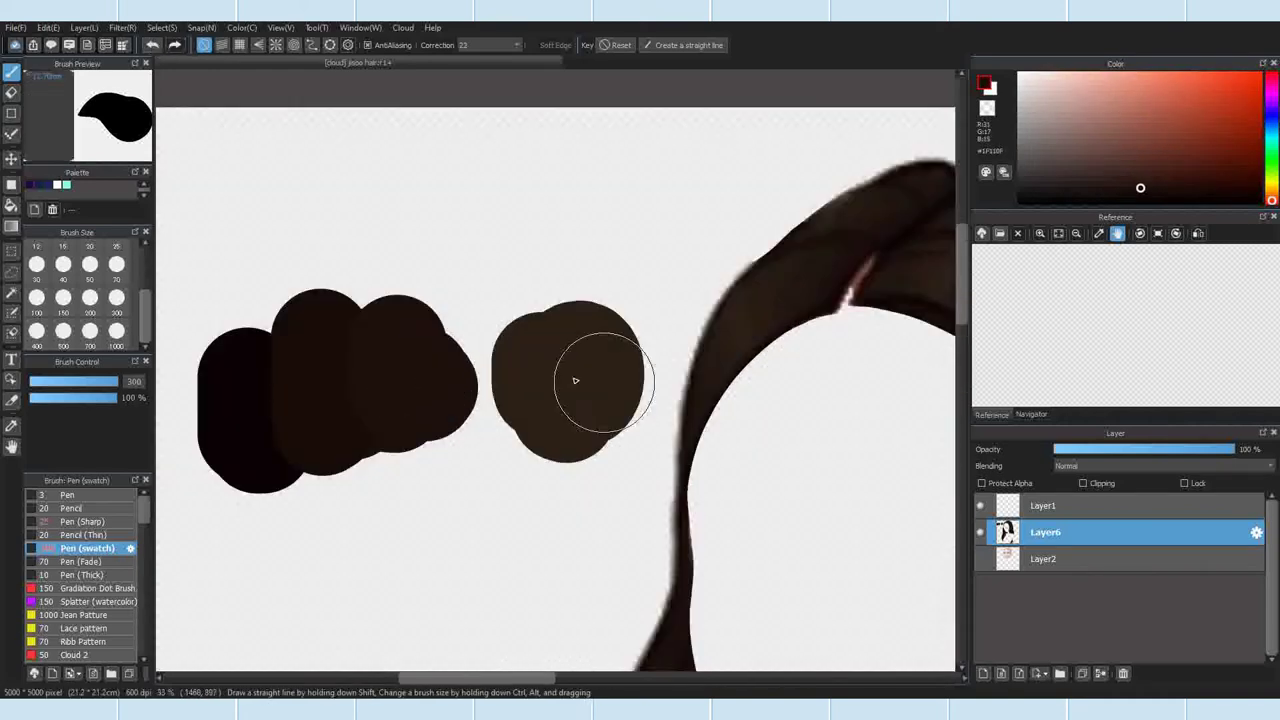
Step: Blend an intermediate brown with the size 100 Pen at 50%, sample #251913, undo the blend, and fill the swatch gap with that color
click(67, 494)
click(37, 298)
scroll(558, 366, up, 3)
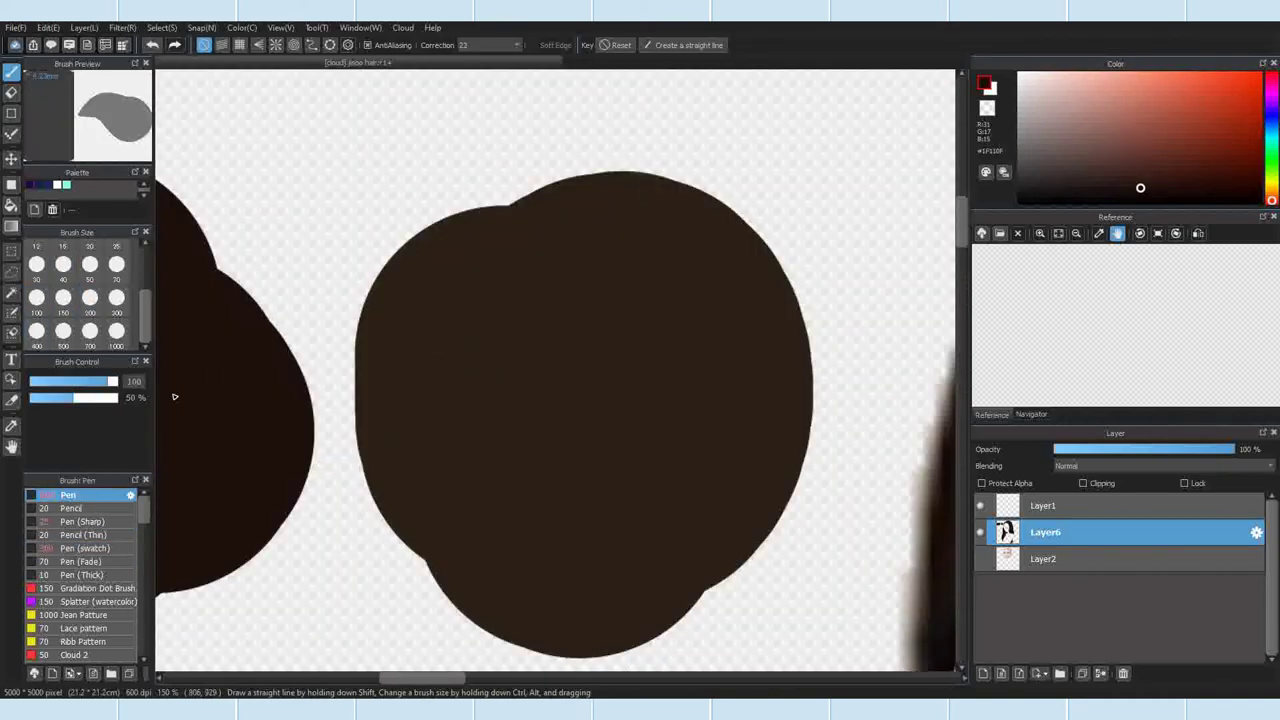
drag(472, 307, 479, 450)
alt+click(481, 342)
key(ctrl+z)
click(73, 548)
mouse_move(342, 312)
mouse_down()
mouse_move(343, 504)
mouse_move(344, 480)
mouse_up()
scroll(470, 292, down, 5)
Step: With the black Pencil at size 15, draw a bracket above the two darkest swatches and write "outline colors" over it
click(76, 510)
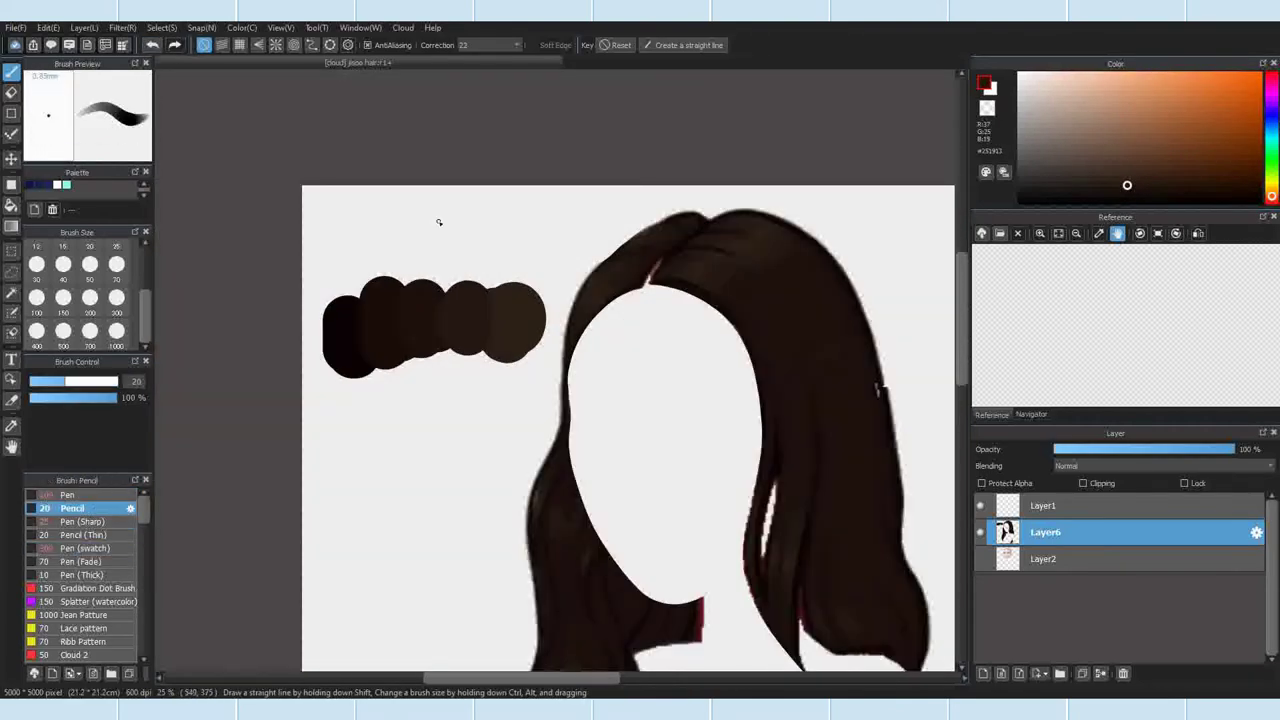
scroll(419, 215, up, 2)
drag(1212, 195, 1261, 204)
click(65, 247)
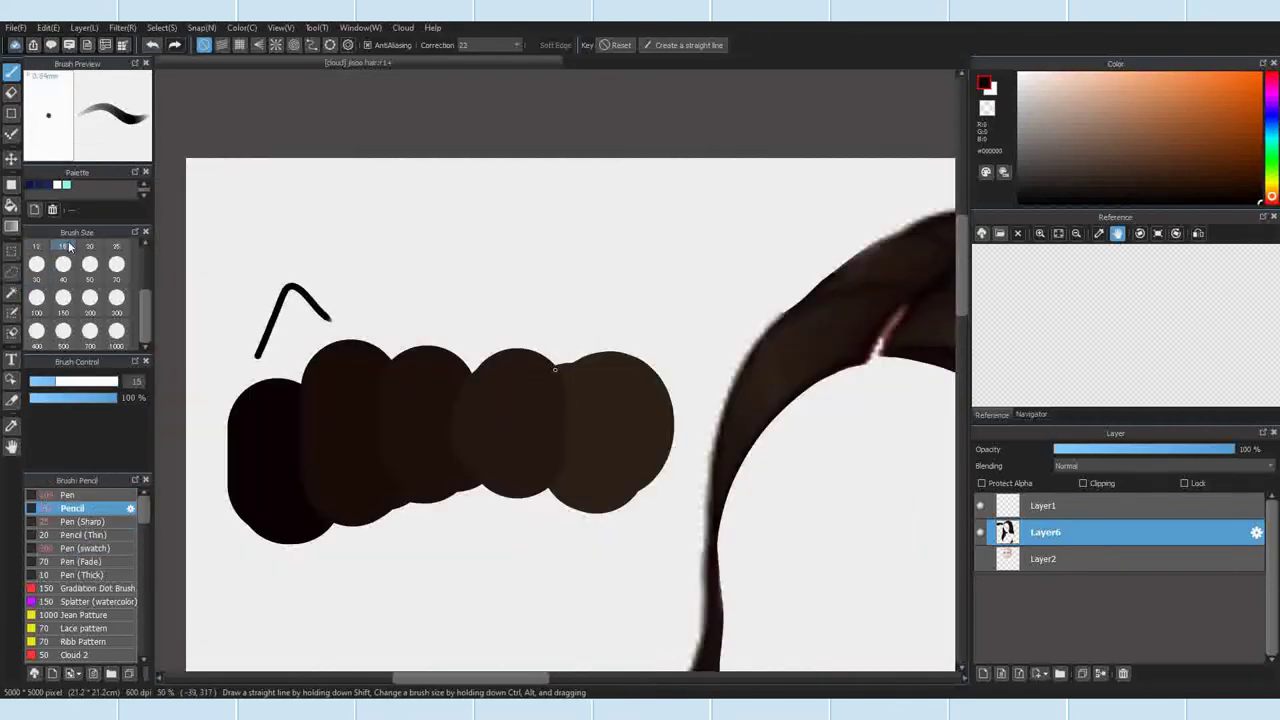
scroll(222, 242, up, 2)
drag(219, 267, 234, 299)
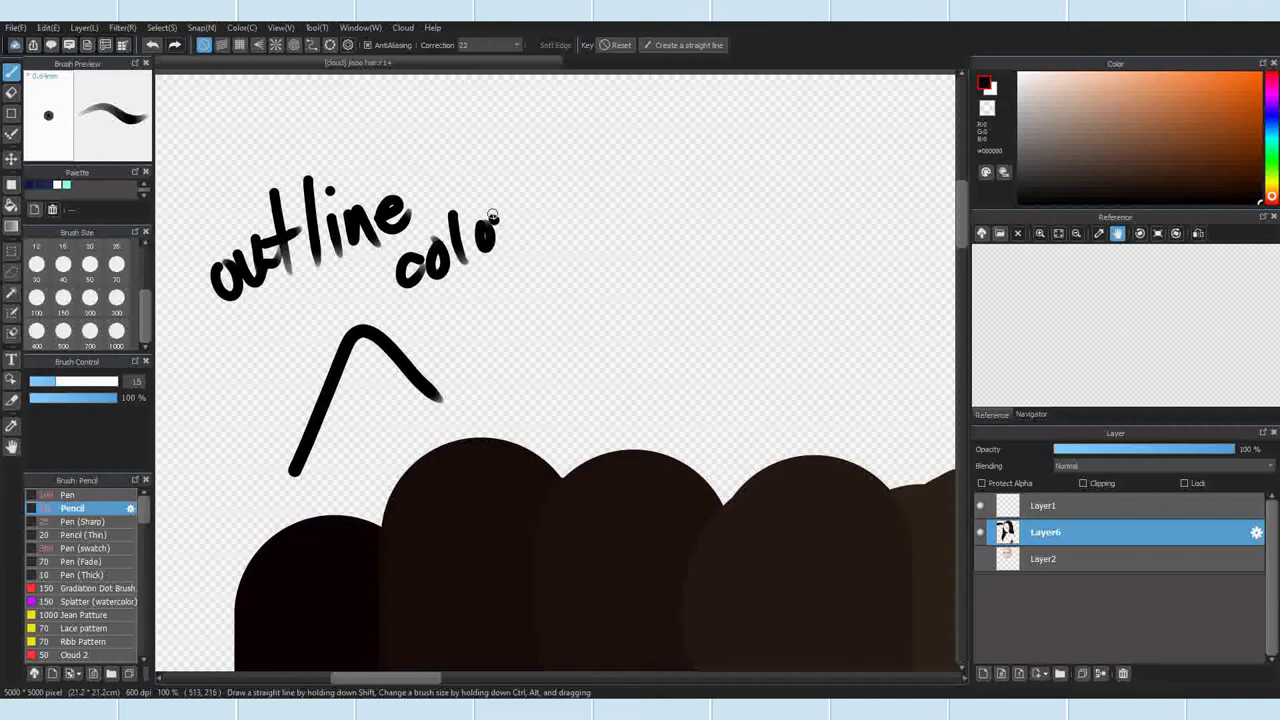
Step: Draw a short marker above the third swatch and write "shading" and "2" above it
scroll(511, 331, down, 5)
scroll(538, 350, up, 4)
mouse_move(541, 350)
mouse_down()
mouse_move(544, 310)
mouse_move(533, 357)
mouse_up()
scroll(538, 260, up, 2)
key(ctrl+z)
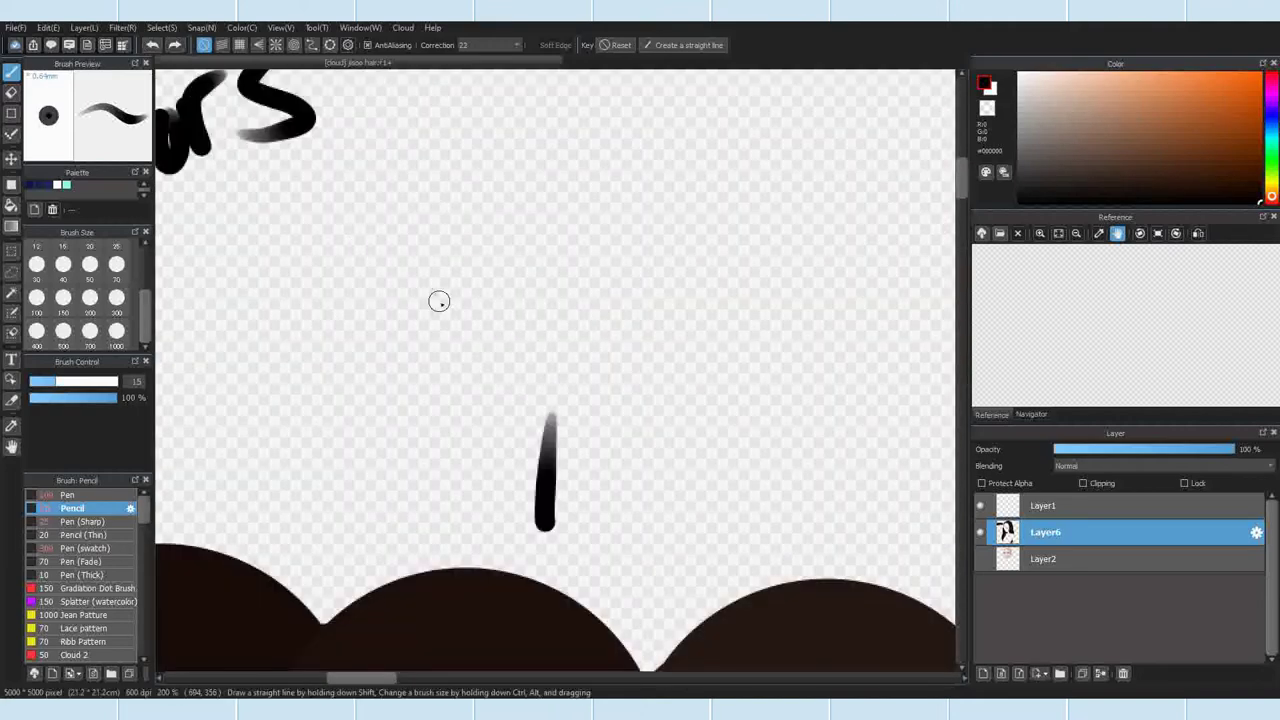
drag(437, 300, 515, 326)
mouse_move(376, 291)
mouse_down()
mouse_move(391, 238)
mouse_move(430, 268)
mouse_up()
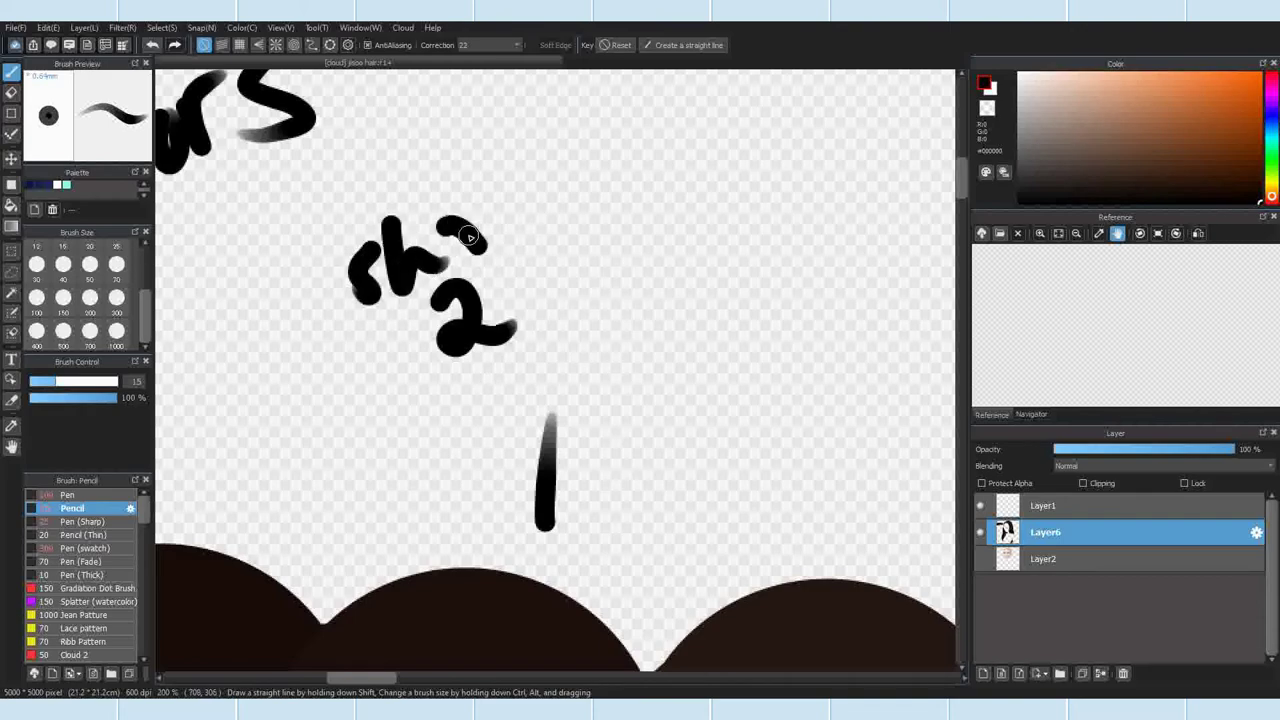
drag(525, 237, 492, 229)
click(521, 171)
drag(525, 188, 542, 217)
drag(543, 173, 597, 190)
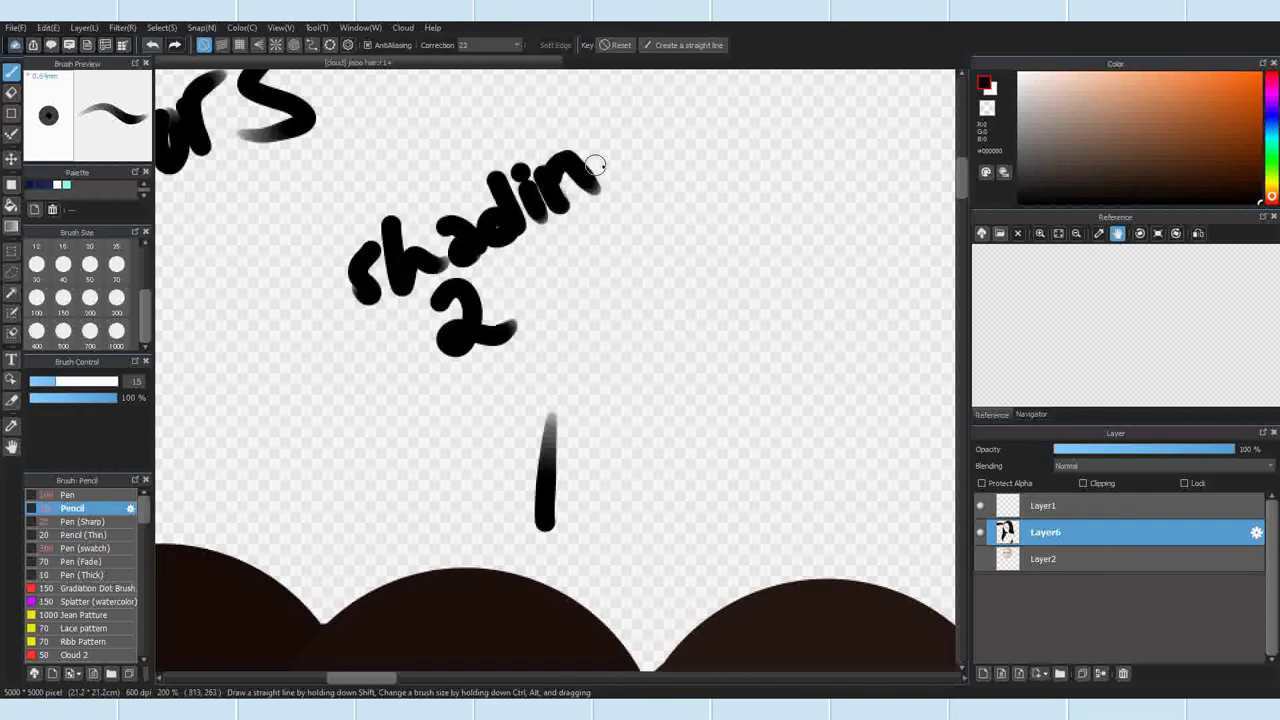
drag(620, 147, 612, 204)
Step: Mark the fourth swatch, draw two arrows from "shading" toward the third and fourth swatches, and undo the stray letter
scroll(456, 288, down, 2)
scroll(617, 375, up, 2)
drag(638, 356, 640, 412)
drag(415, 145, 541, 284)
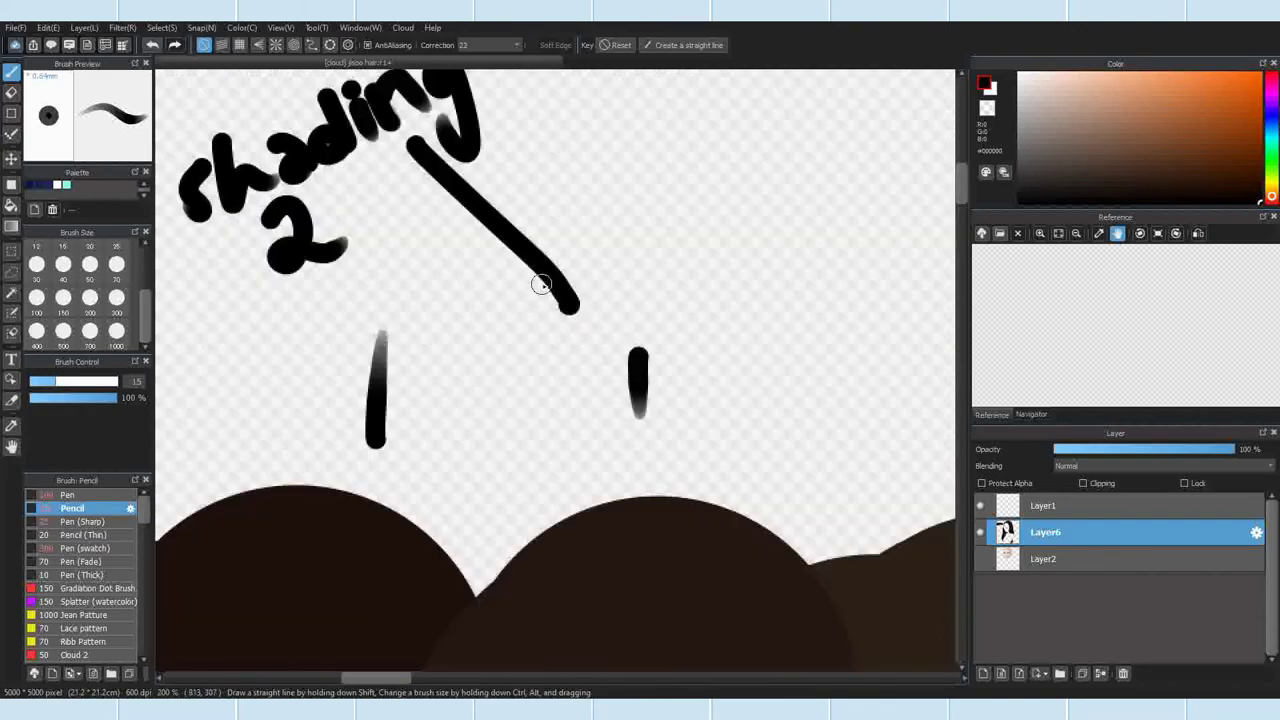
drag(398, 155, 364, 252)
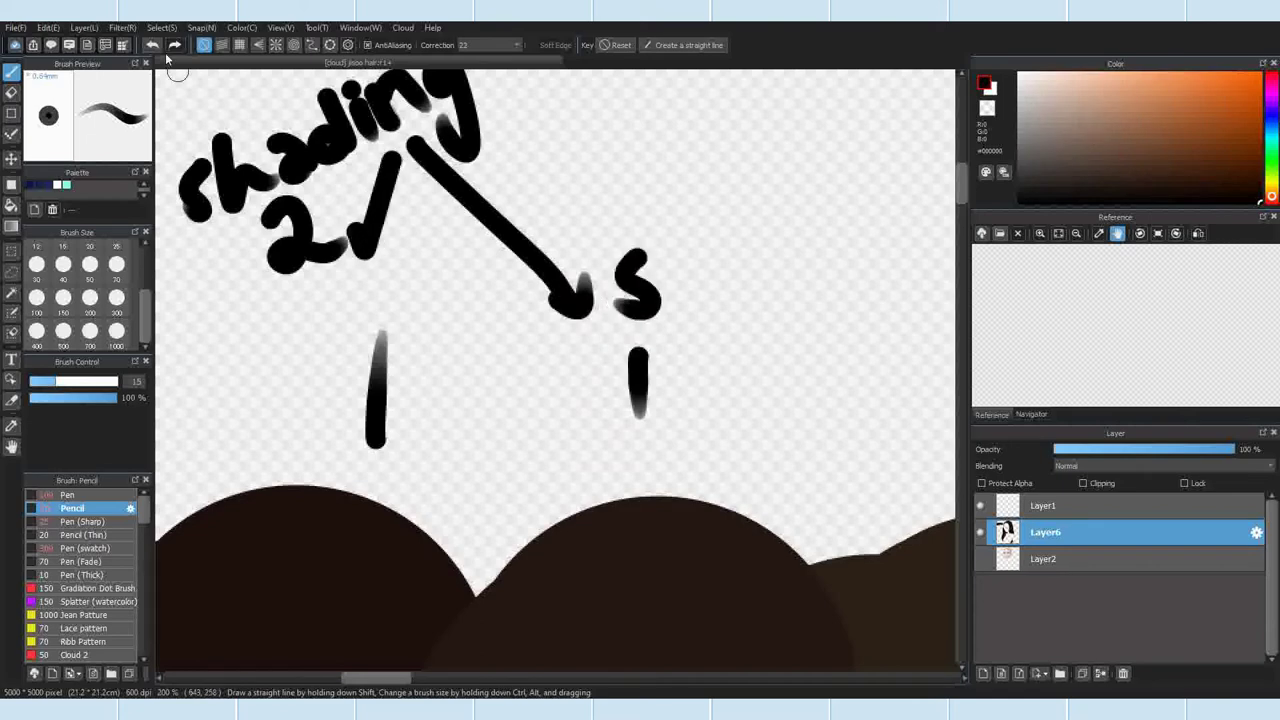
key(ctrl+z)
Step: Erase the "2", the left arrow and its marker, rewrite the "2" above the third swatch, and redraw the arrow pointing to it
key(e)
mouse_move(270, 255)
mouse_down()
mouse_move(277, 229)
mouse_move(322, 257)
mouse_up()
click(11, 72)
mouse_move(238, 380)
mouse_down()
mouse_move(256, 428)
mouse_move(312, 428)
mouse_up()
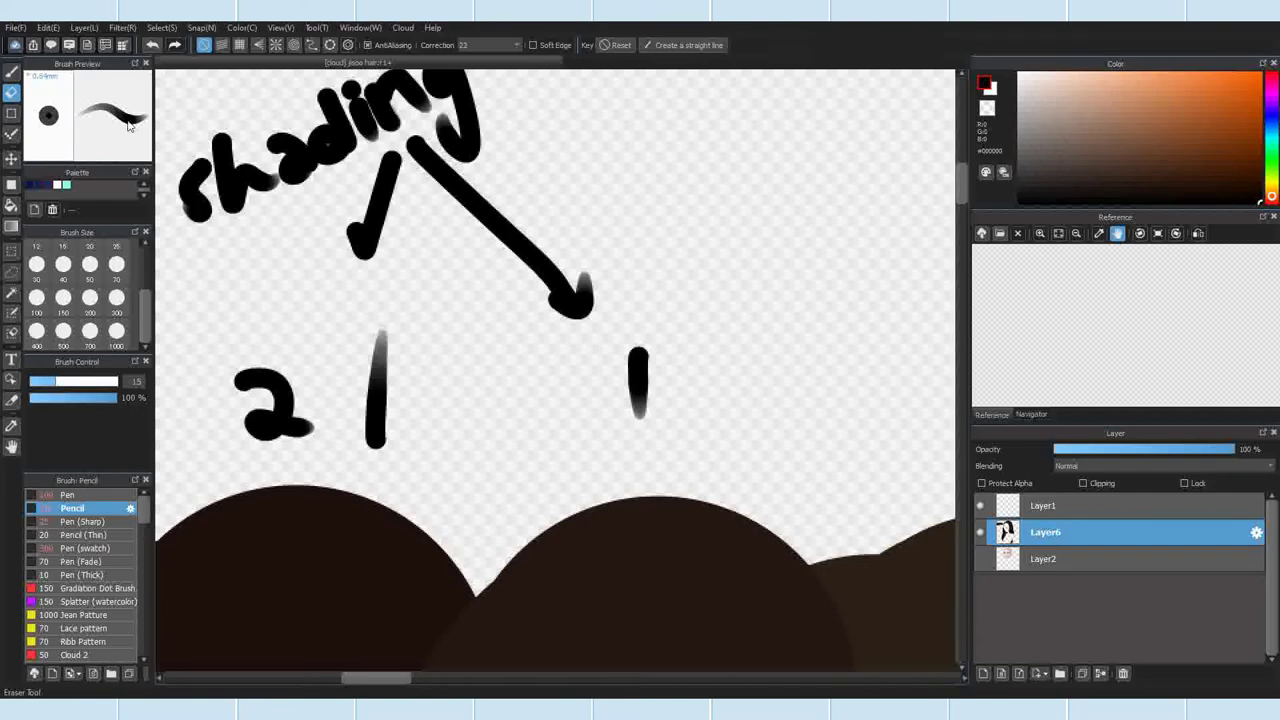
drag(389, 165, 368, 250)
drag(377, 358, 376, 432)
click(351, 242)
click(11, 72)
drag(375, 168, 339, 340)
drag(320, 287, 376, 304)
Step: Write "base" above the lightest swatch and draw an arrow pointing down to it
scroll(387, 319, down, 5)
scroll(470, 290, up, 3)
scroll(538, 406, up, 3)
drag(493, 382, 543, 420)
mouse_move(588, 308)
mouse_down()
mouse_move(537, 343)
mouse_move(561, 375)
mouse_up()
mouse_move(630, 308)
mouse_down()
mouse_move(640, 266)
mouse_move(698, 350)
mouse_up()
drag(576, 467, 588, 568)
drag(545, 523, 611, 518)
Step: Duplicate the hair layer Layer6 with its labeled swatches
scroll(595, 205, down, 8)
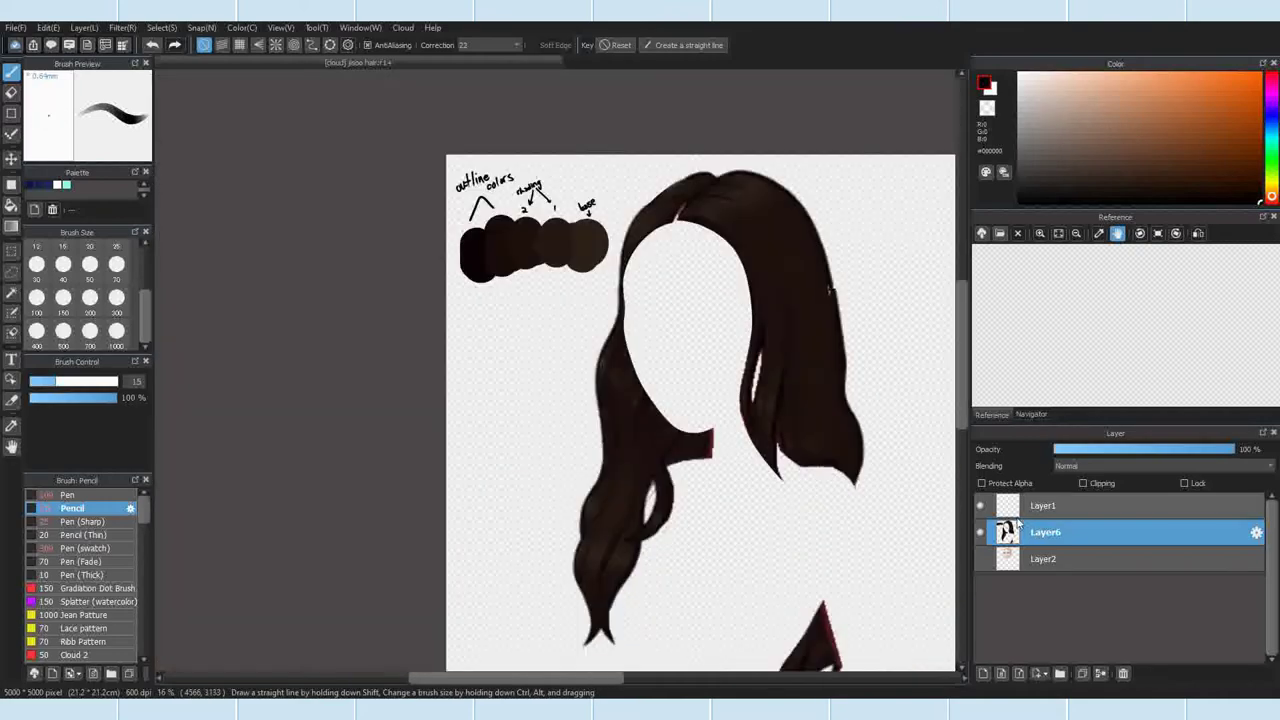
scroll(746, 213, up, 2)
scroll(632, 382, down, 2)
scroll(665, 257, up, 2)
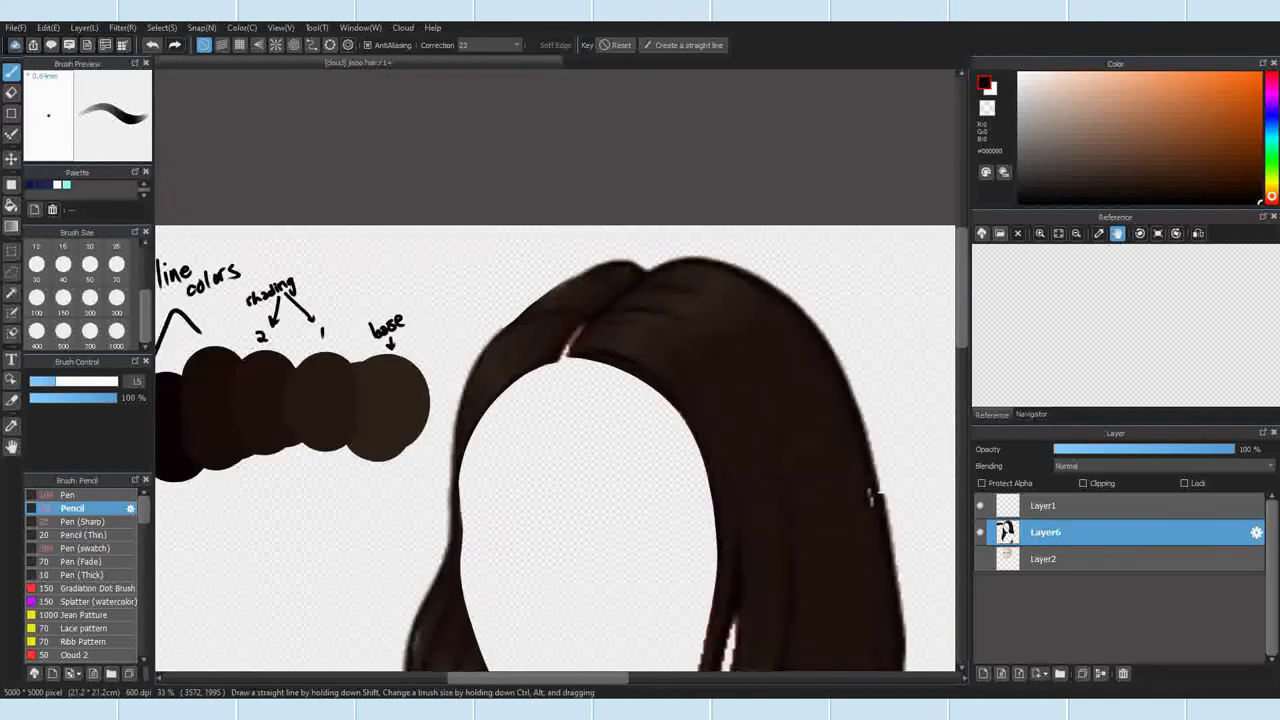
scroll(774, 455, down, 2)
click(1082, 673)
scroll(692, 467, down, 3)
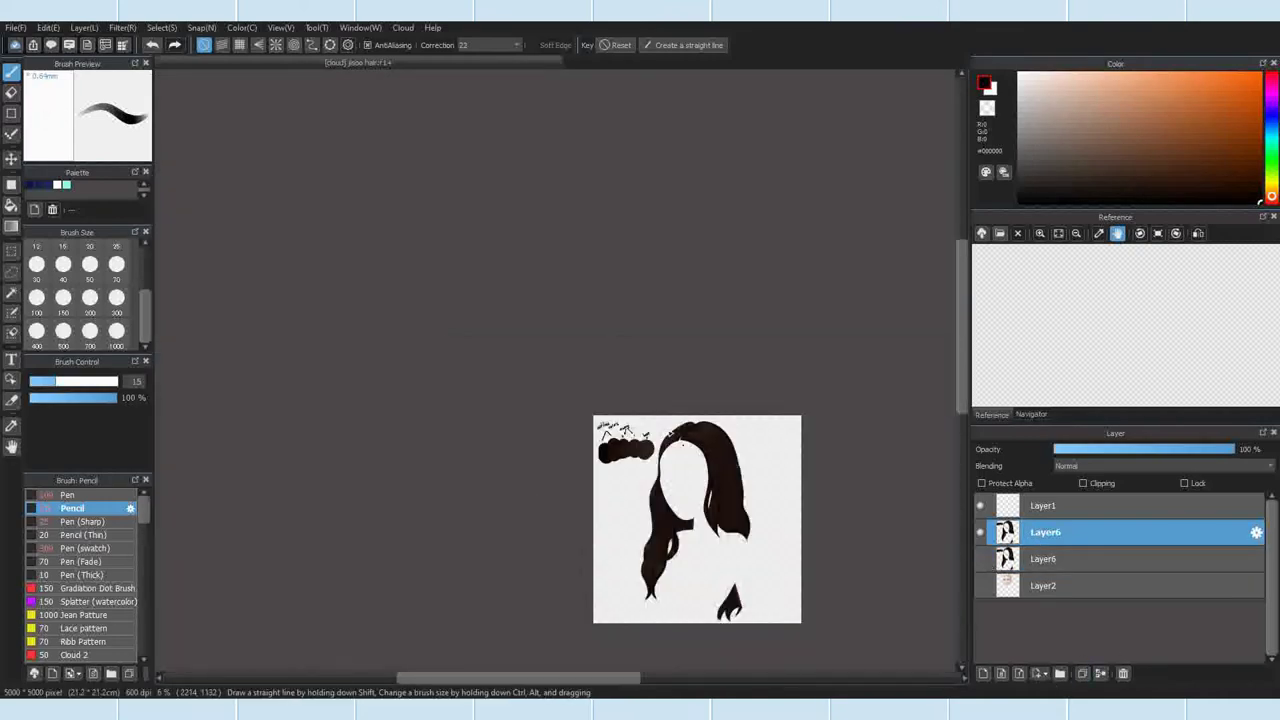
Step: Erase the hair from the duplicated layer, keeping only the labeled swatches, and rename that layer "colors"
click(13, 99)
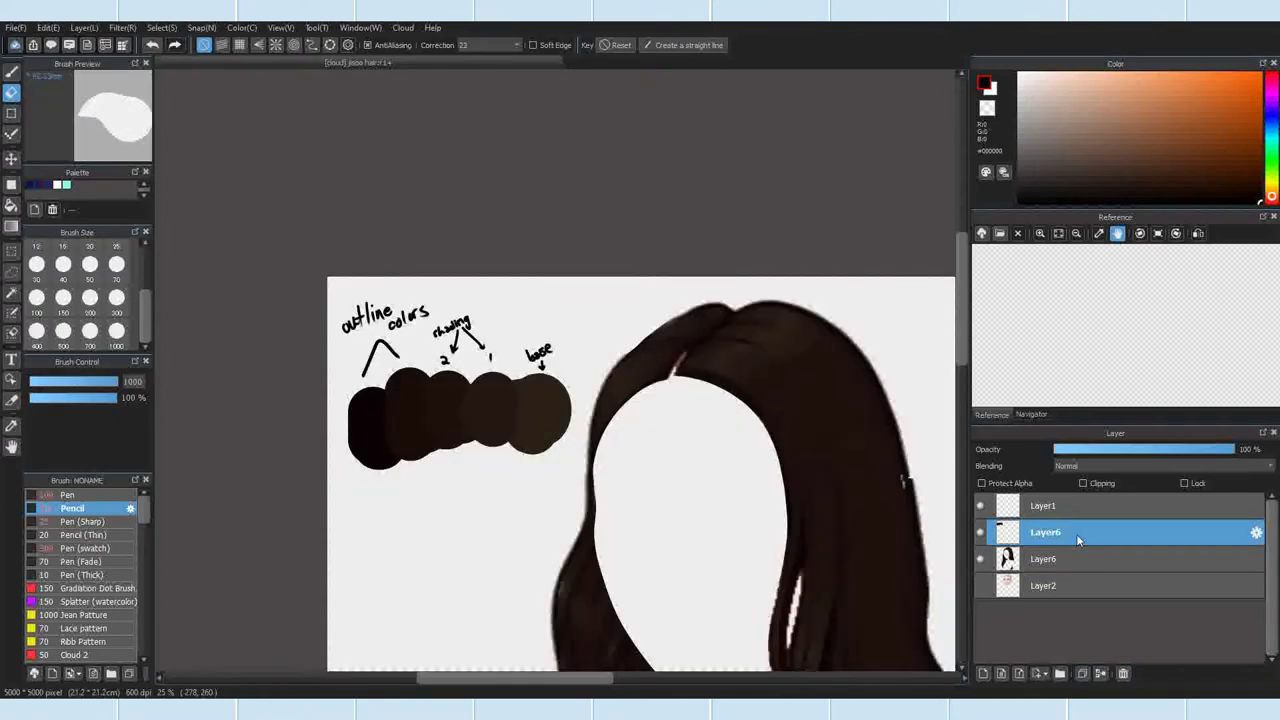
double_click(1077, 537)
text(colors)
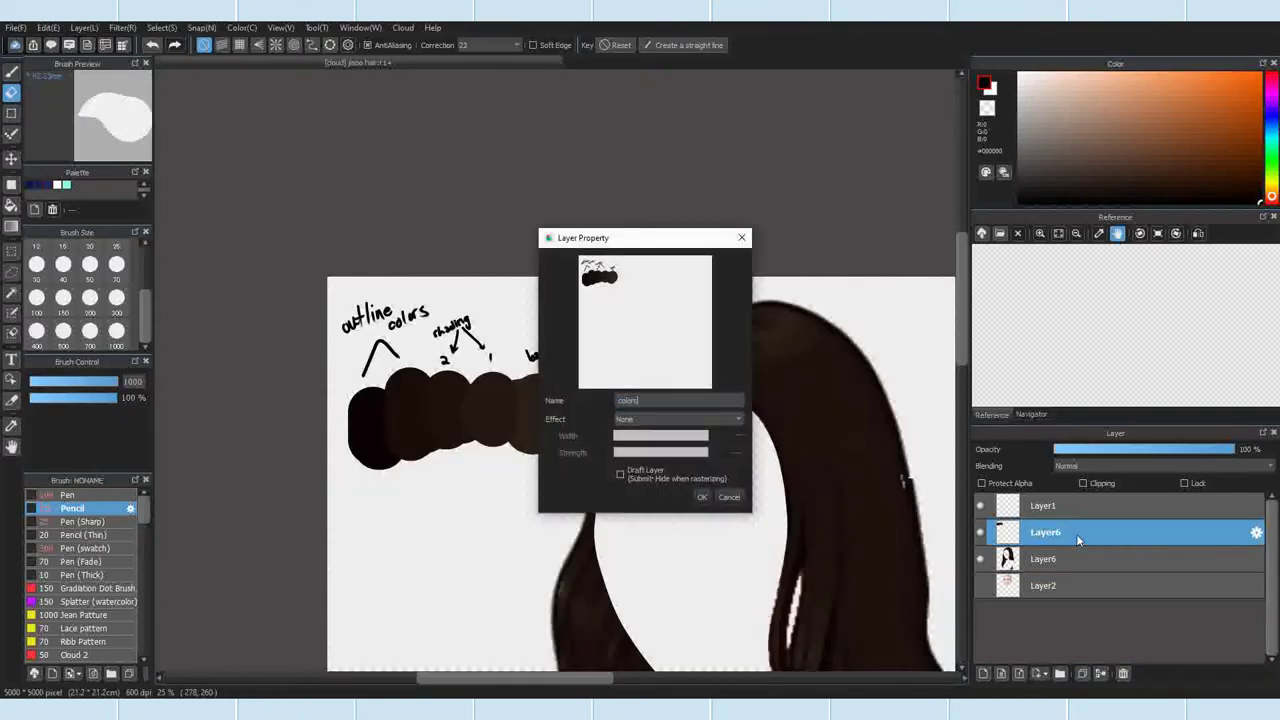
key(Return)
Step: Rename the remaining layers: the hair as "hair", the face as "can you guess who this is", and the empty Layer1 as "1st outline"
double_click(1068, 559)
text(hiir)
key(Return)
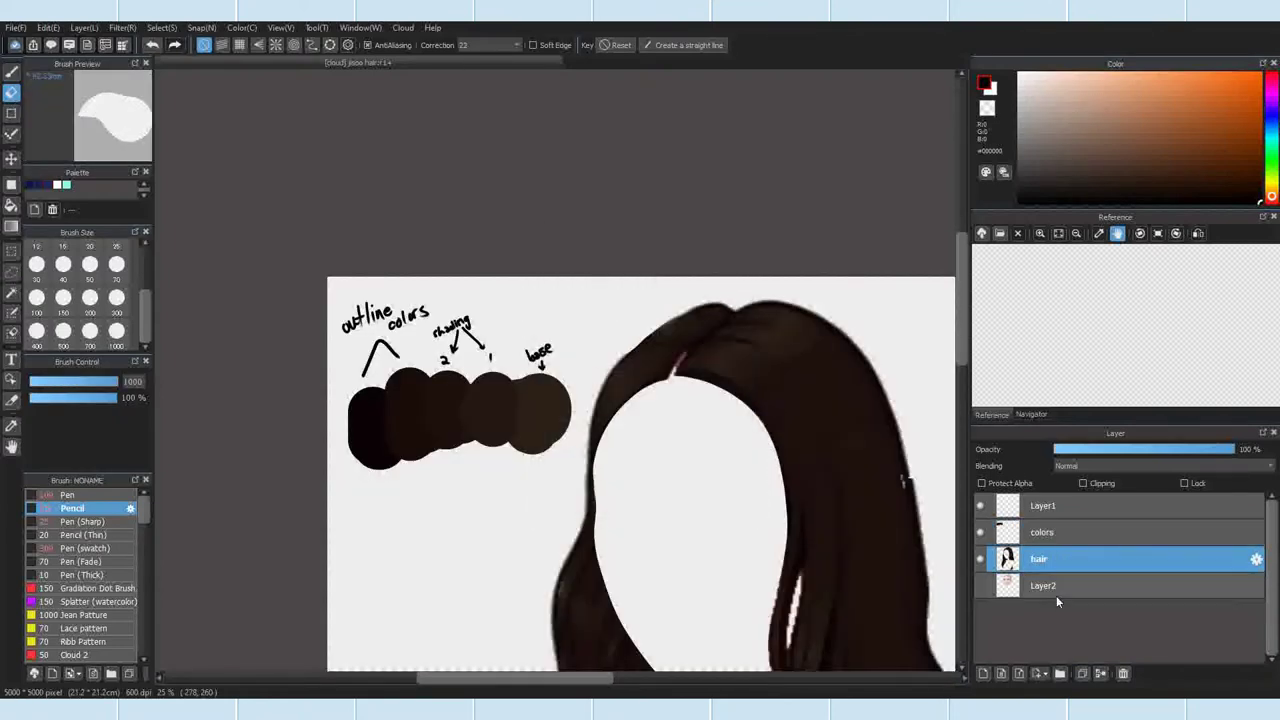
double_click(1049, 590)
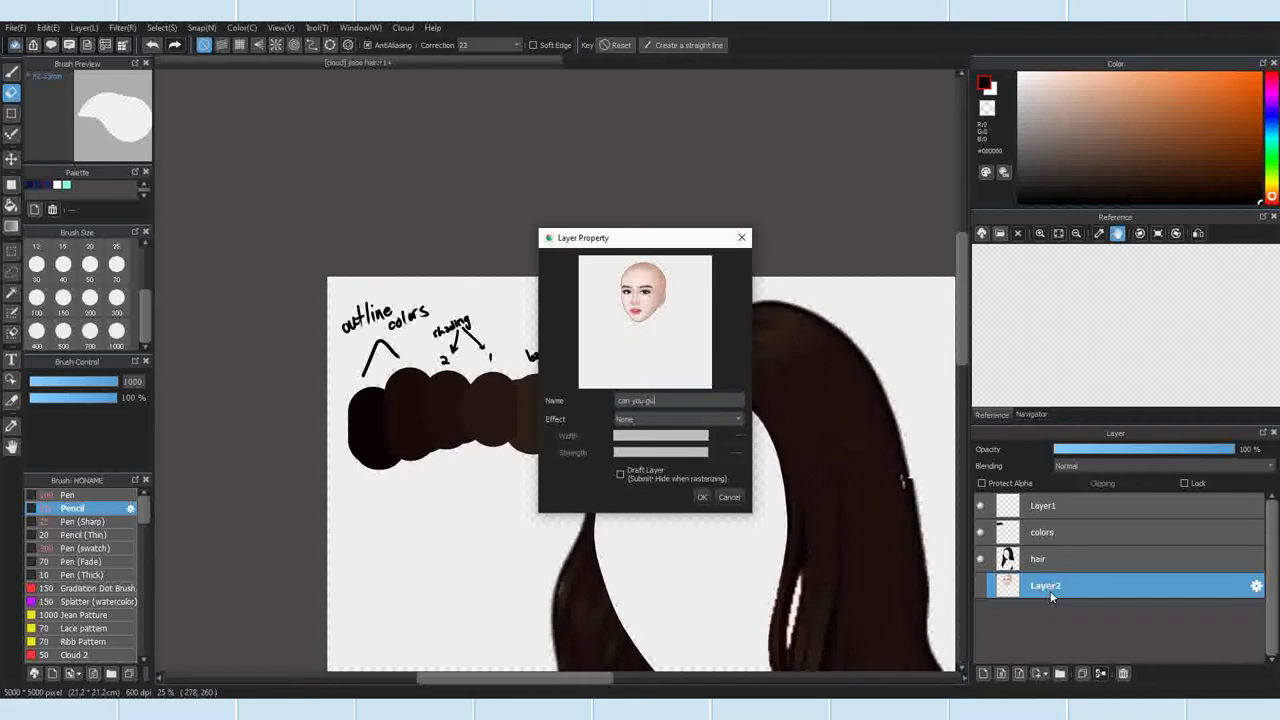
key(Return)
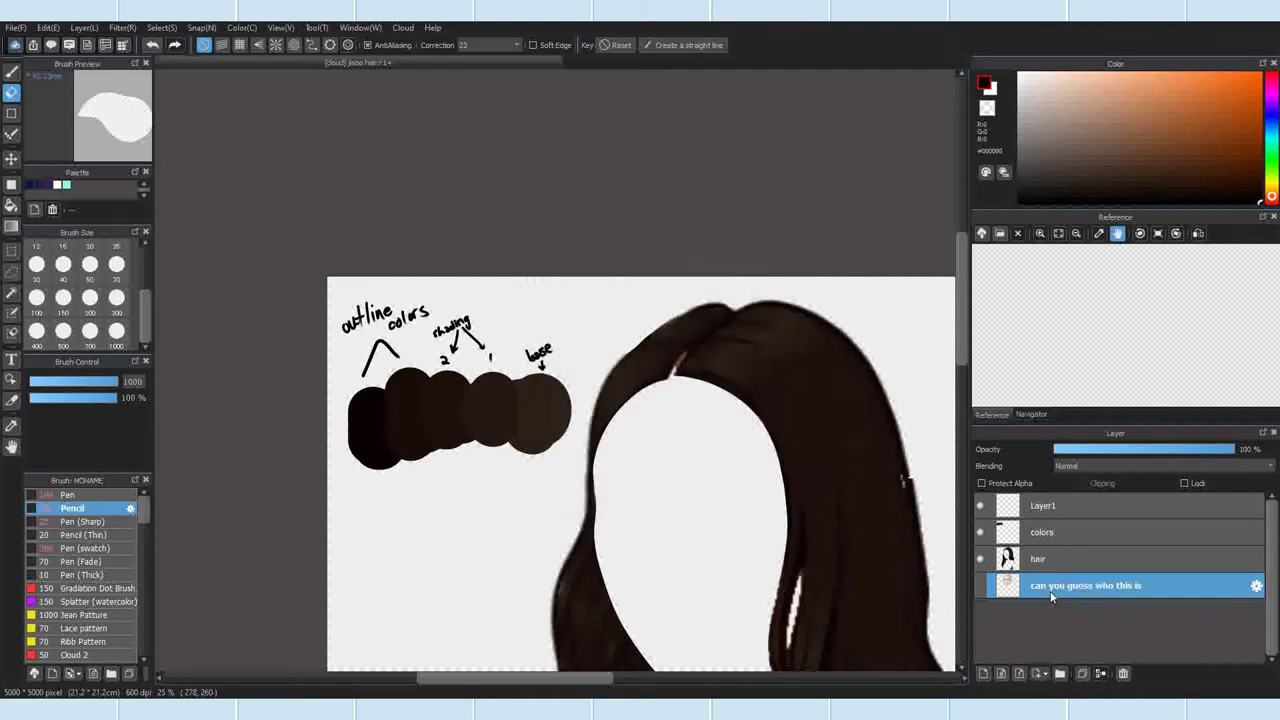
double_click(1049, 506)
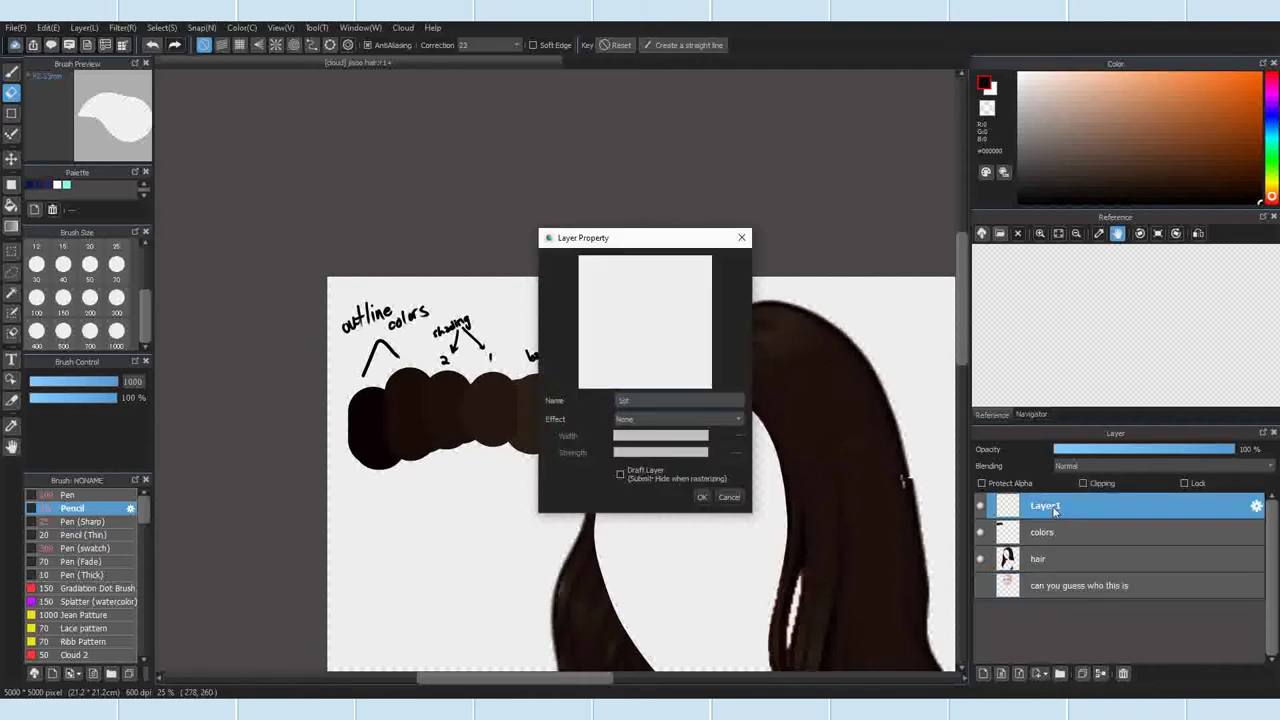
key(Return)
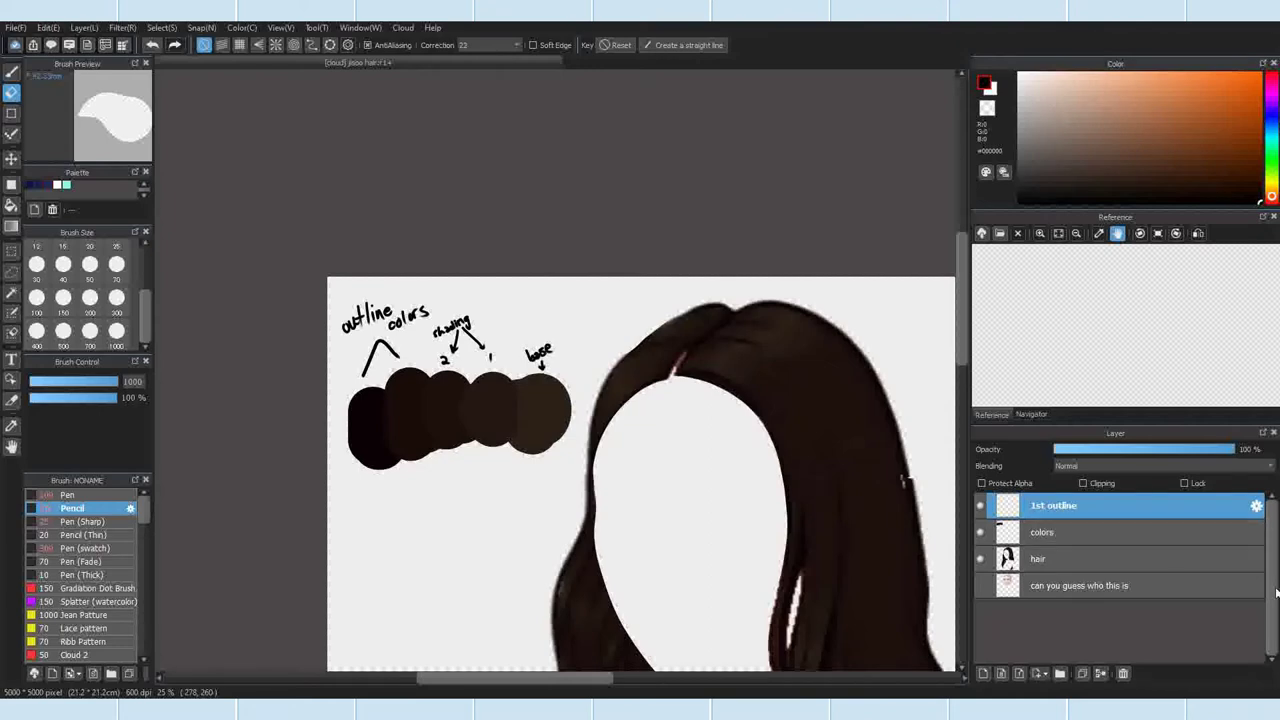
Step: Lower the "hair" layer's opacity to 68 % and make "1st outline" the active drawing layer
click(11, 73)
scroll(530, 140, down, 2)
scroll(815, 220, up, 1)
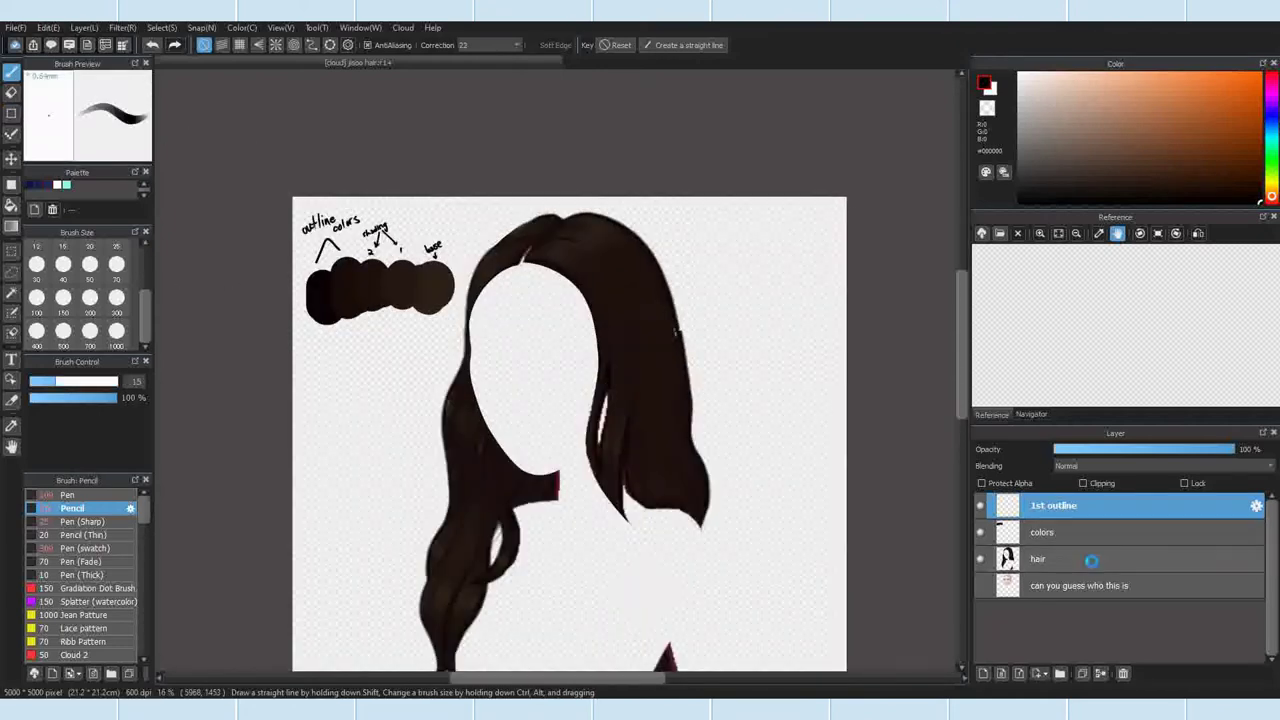
click(1091, 562)
click(1156, 449)
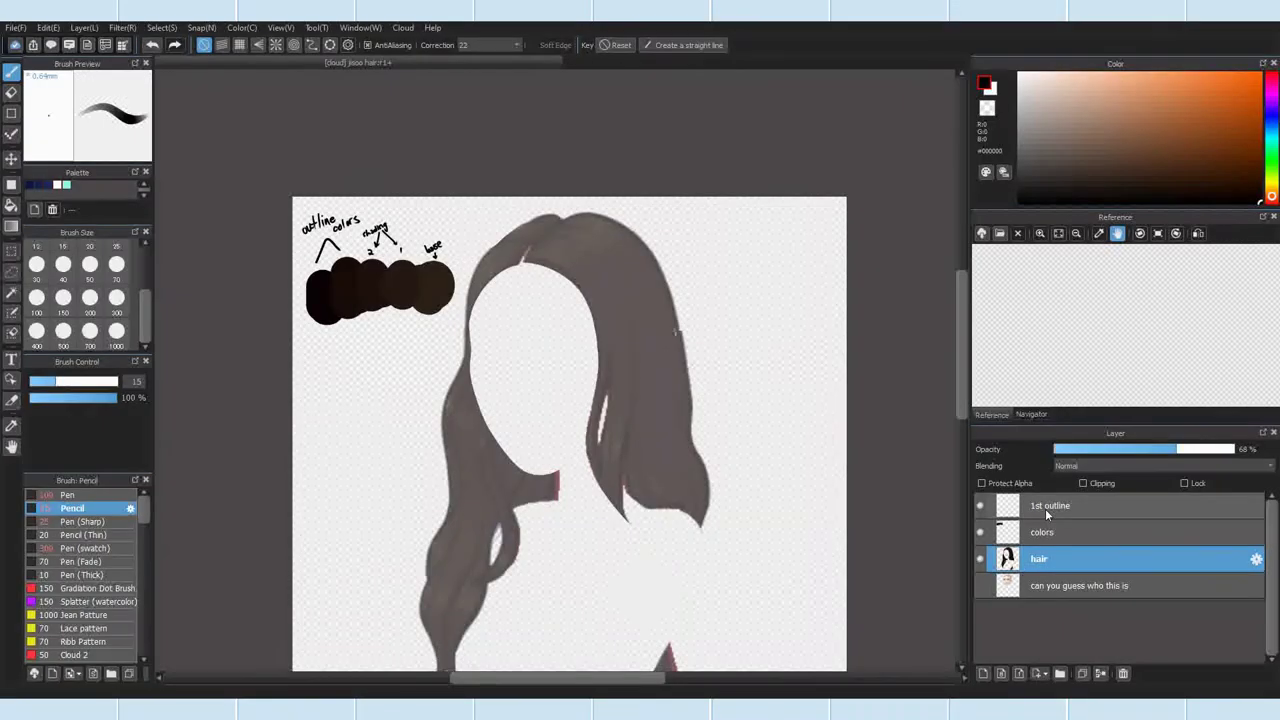
click(1045, 508)
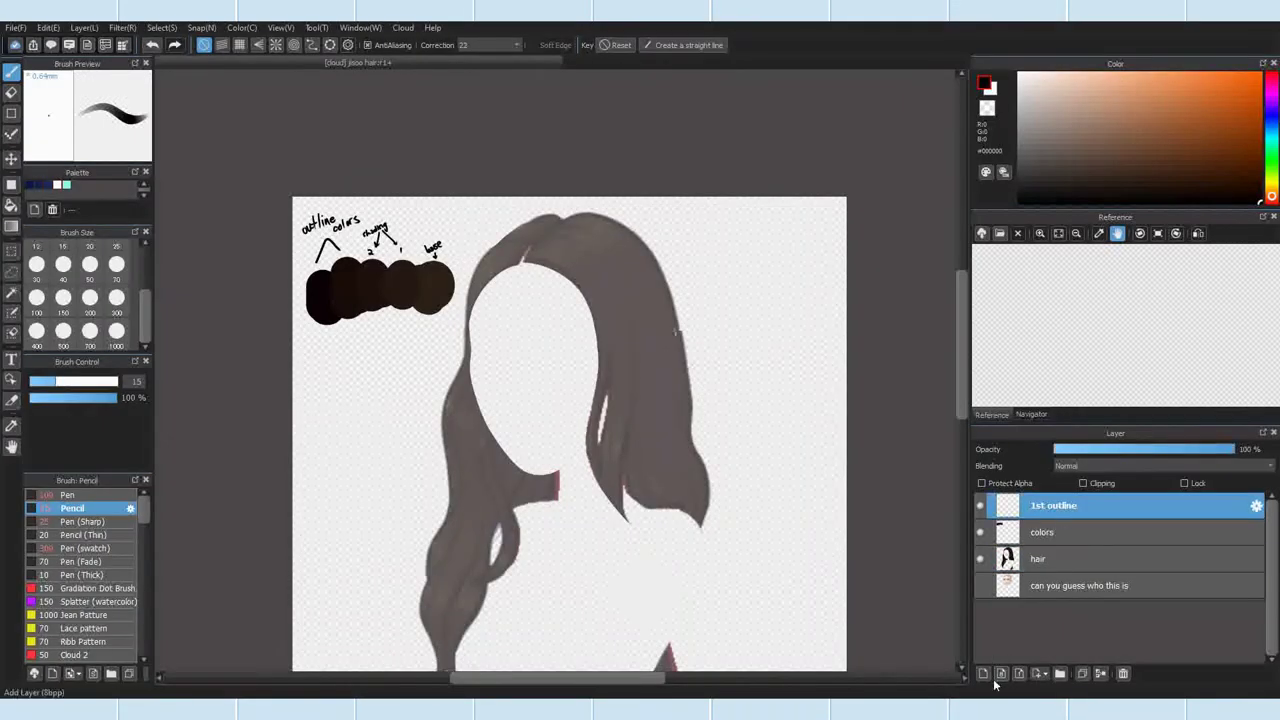
Step: Try freehand Pencil strokes along the upper hair edge, including at size 30, and undo them
scroll(609, 252, up, 5)
drag(403, 200, 294, 275)
key(ctrl+z)
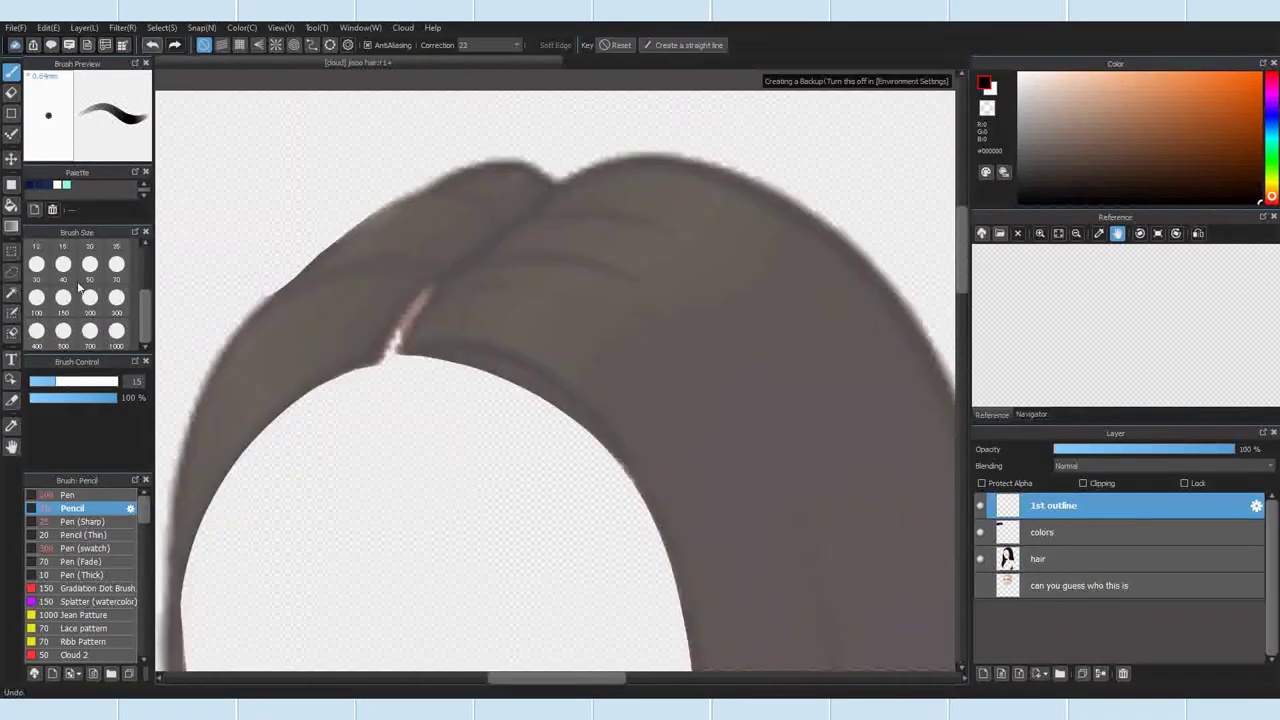
click(36, 264)
drag(451, 177, 366, 277)
key(ctrl+z)
drag(273, 284, 238, 321)
key(ctrl+z)
Step: With Pen (Sharp) at size 40, lay a curve snap along the hair's outer left edge from the parting to the lower notch
click(63, 264)
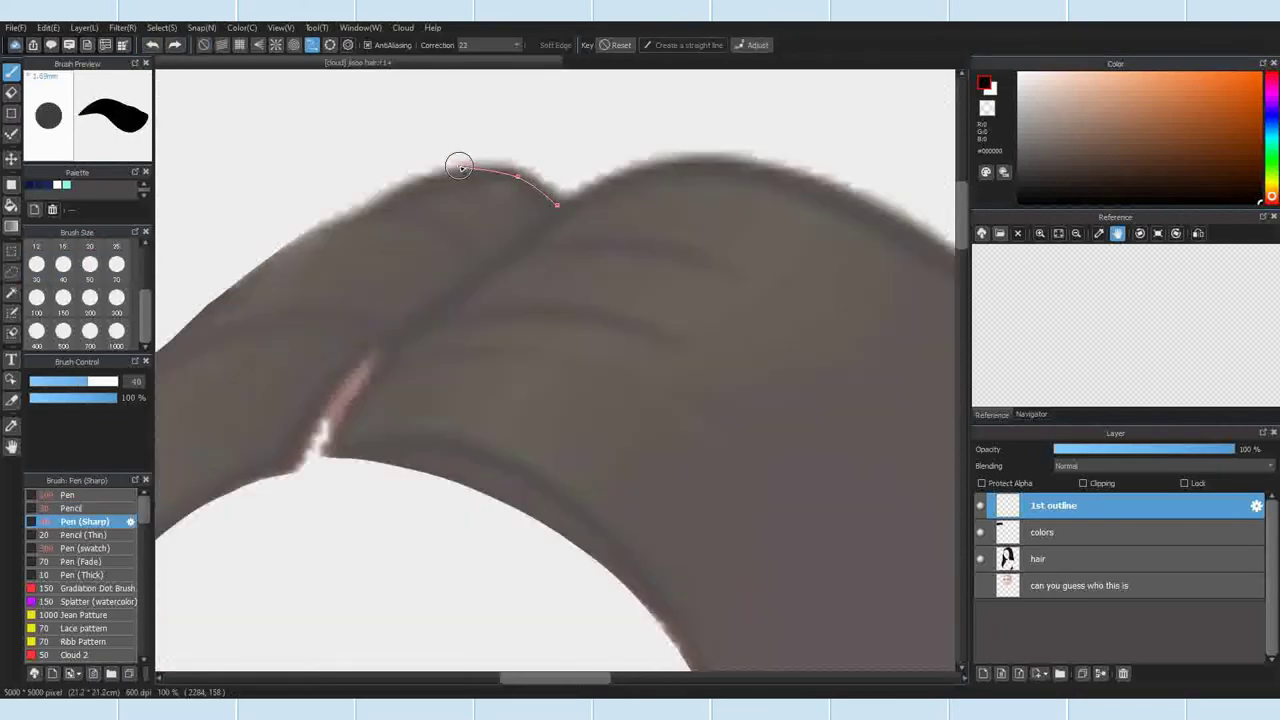
scroll(314, 231, down, 3)
scroll(286, 267, up, 1)
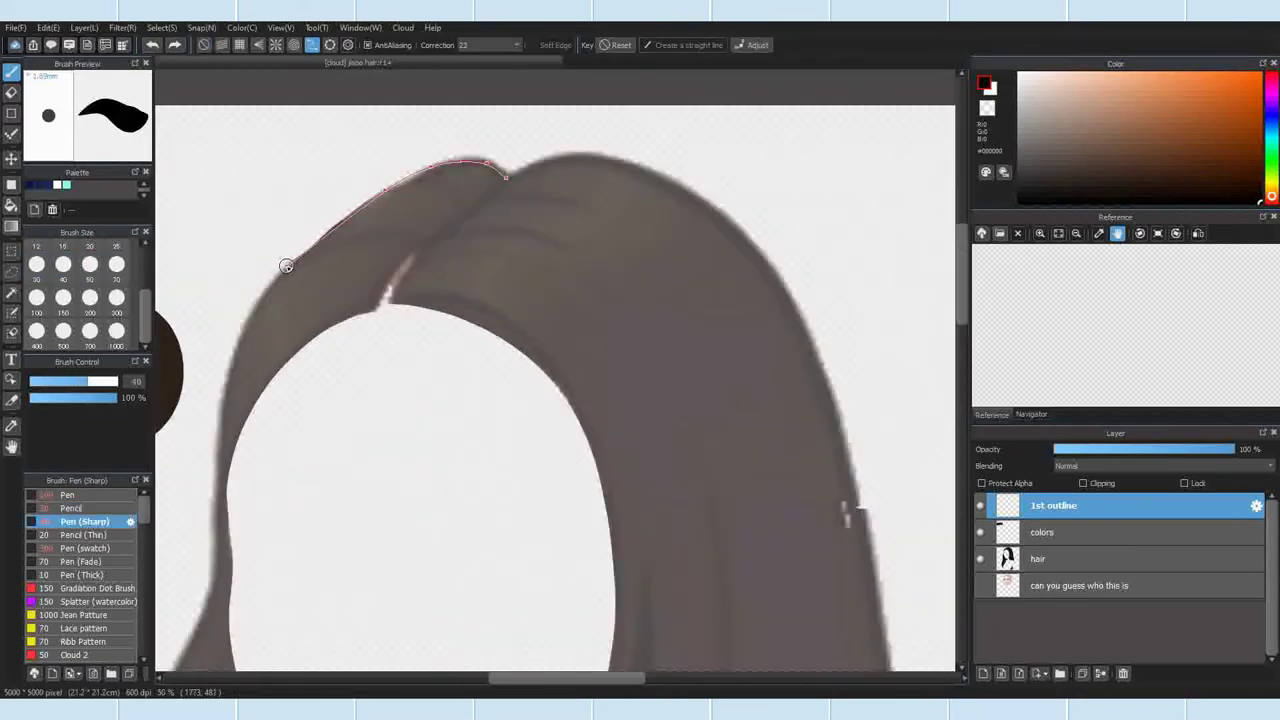
scroll(218, 542, down, 3)
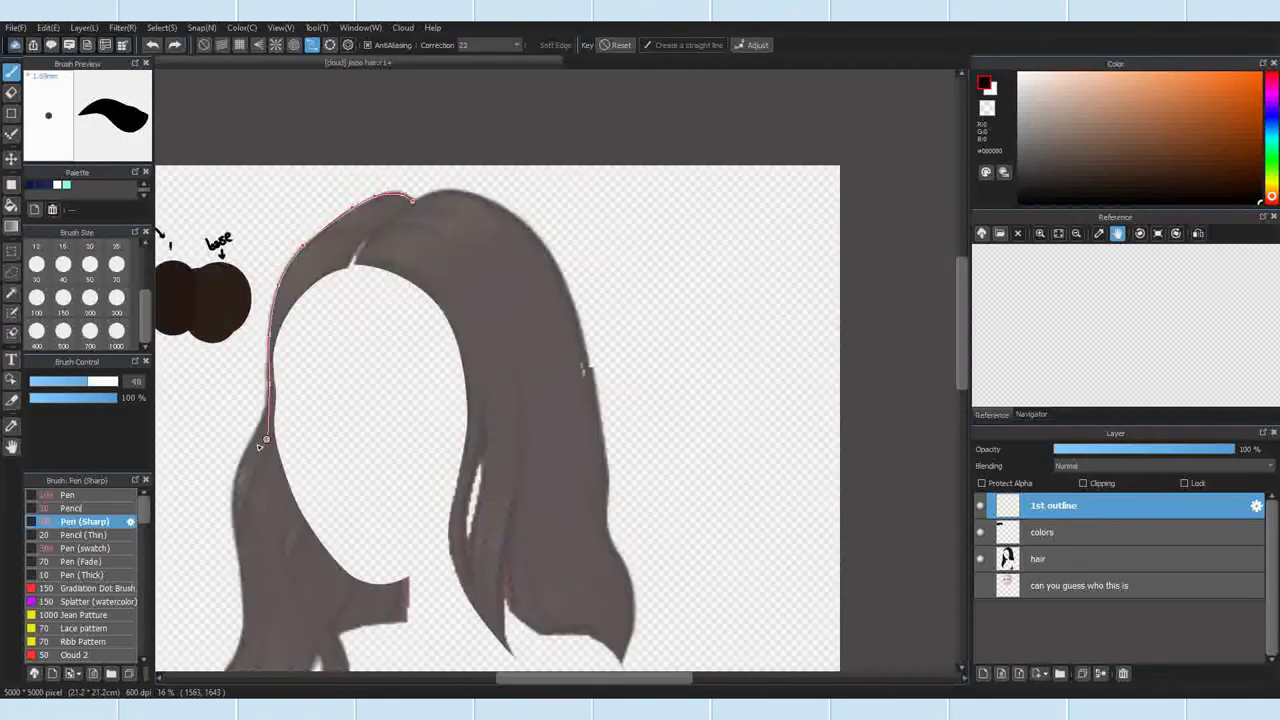
scroll(229, 442, up, 3)
scroll(222, 480, up, 1)
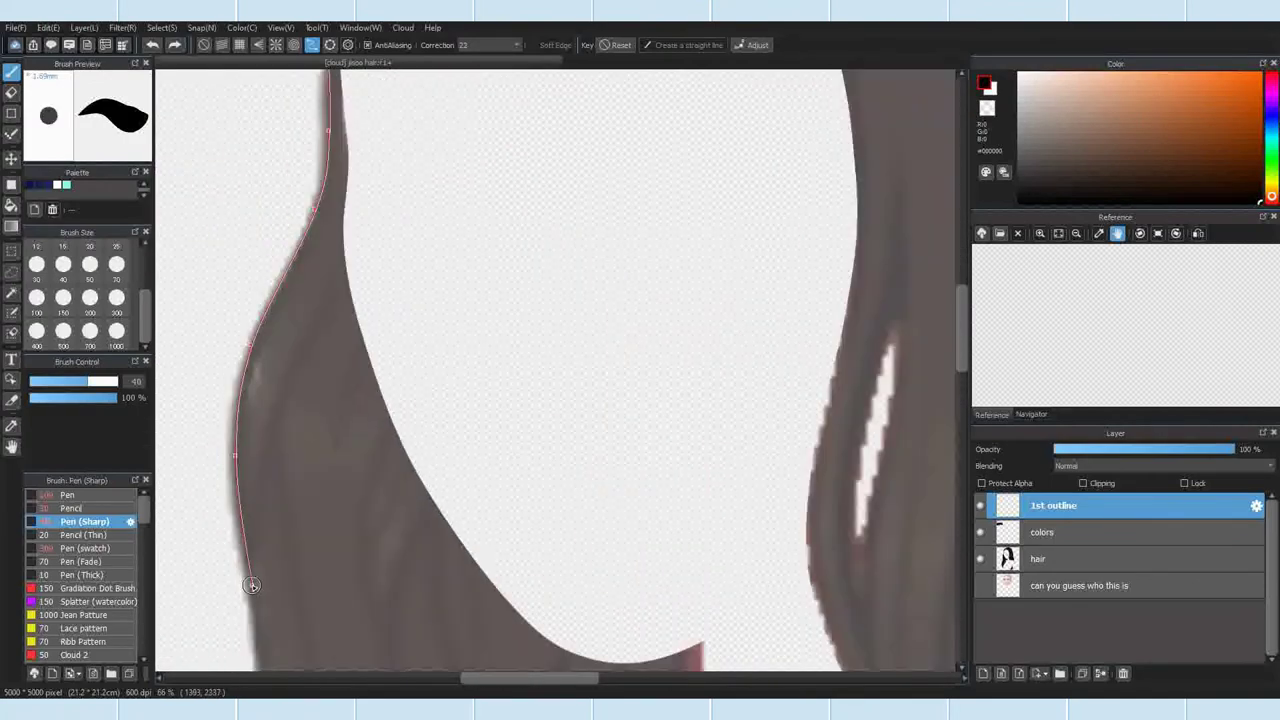
scroll(252, 585, down, 3)
scroll(299, 348, up, 3)
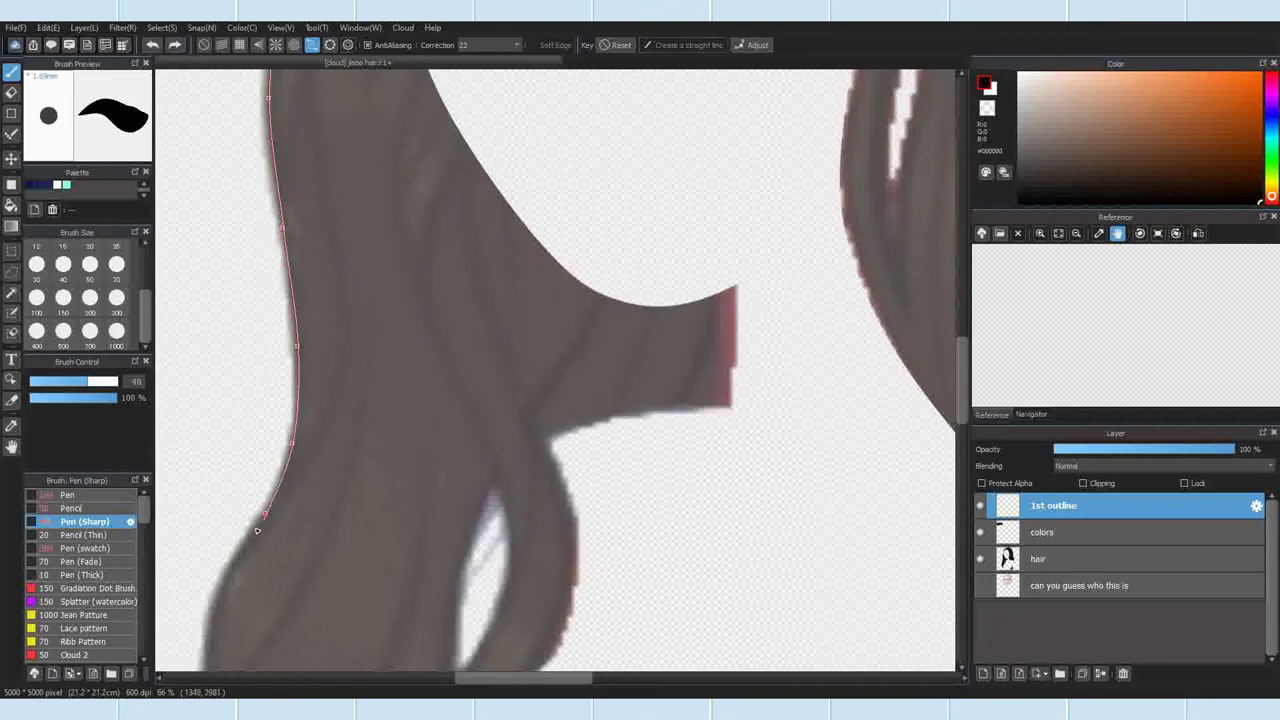
scroll(226, 574, down, 3)
scroll(349, 383, up, 4)
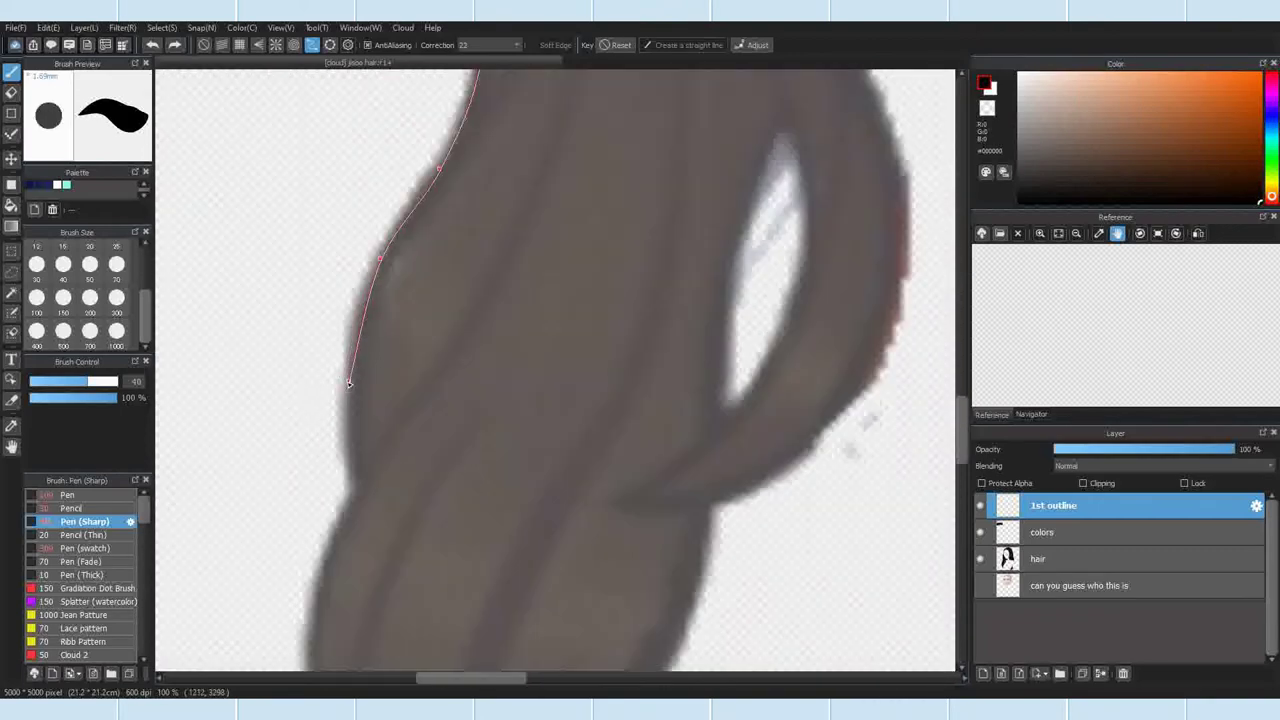
click(358, 493)
Step: Adjust the curve snap's points just above the notch so the curve follows the hair's edge
click(757, 45)
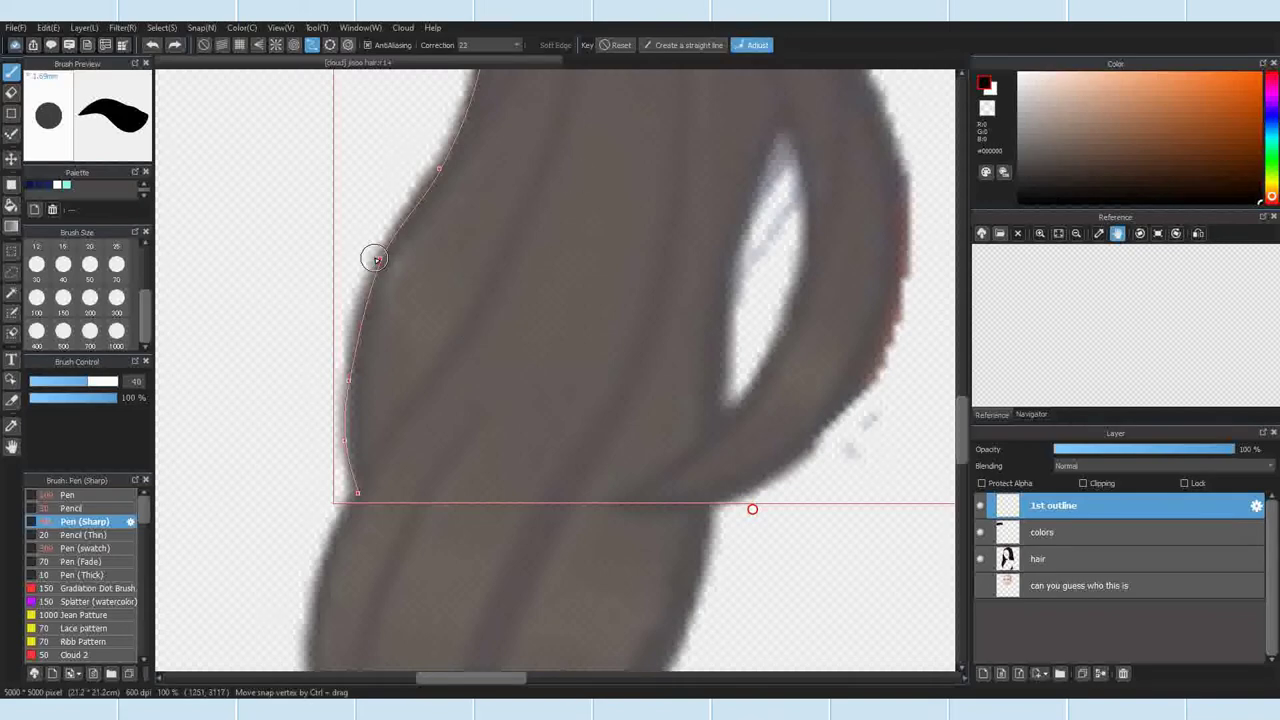
drag(343, 390, 340, 384)
drag(375, 270, 368, 284)
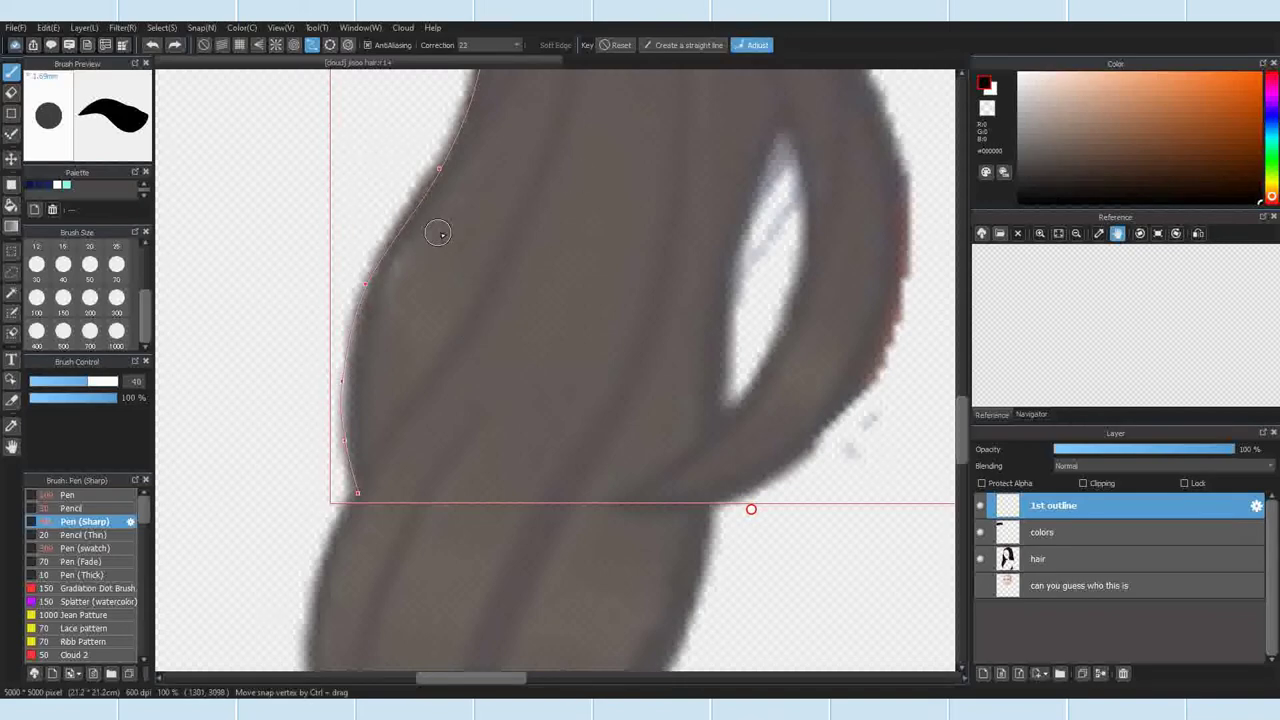
scroll(515, 375, down, 5)
scroll(635, 84, up, 3)
click(757, 45)
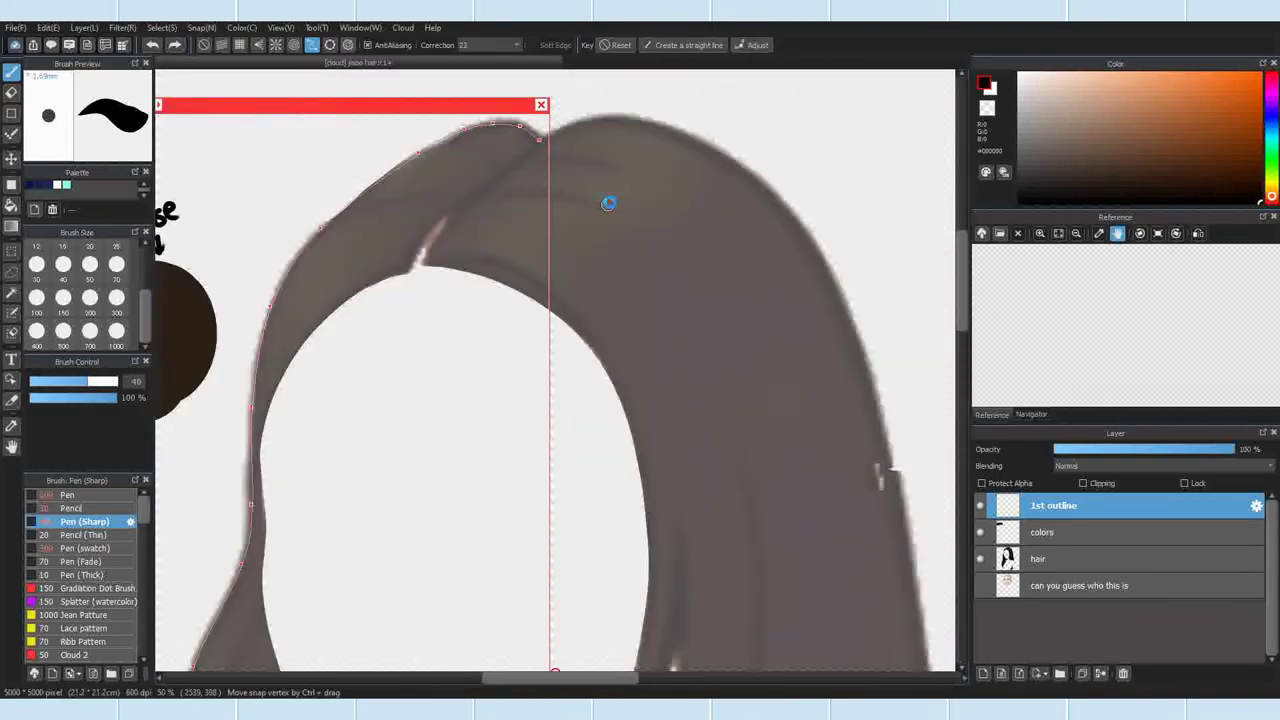
Step: Try a thick Pencil stroke along the curve from the parting down the face side, and dismiss the curve snap
scroll(608, 203, down, 3)
scroll(579, 150, up, 3)
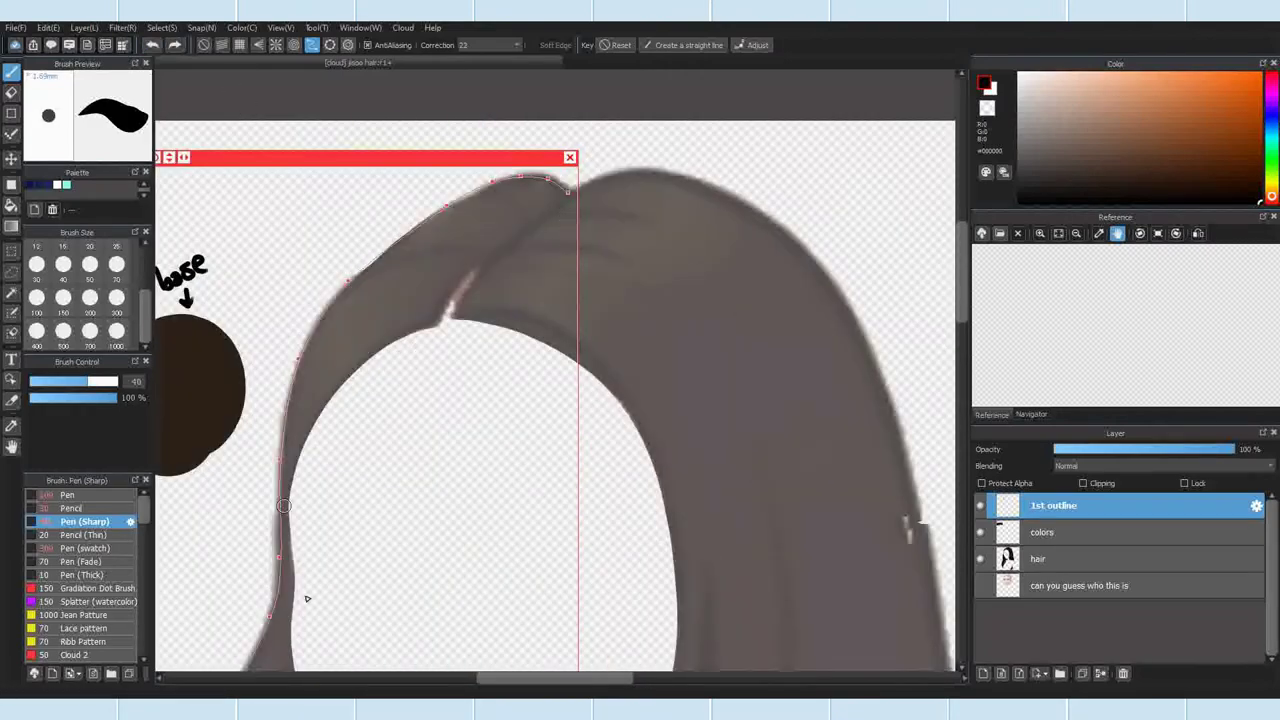
click(74, 508)
drag(330, 303, 573, 194)
click(570, 158)
scroll(563, 146, down, 2)
scroll(546, 152, down, 3)
scroll(555, 160, up, 3)
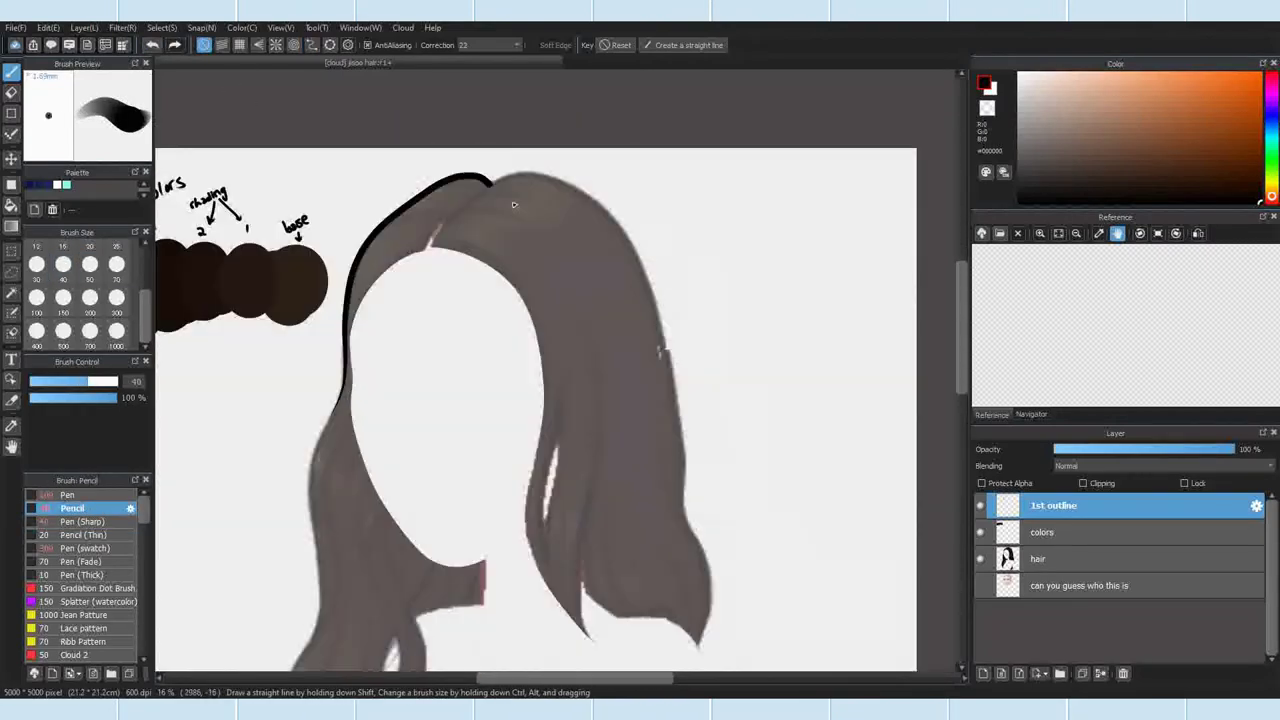
Step: Restore the curve snap and try tracing the left hair edge with Pen (Sharp) at size 30
click(313, 46)
click(92, 522)
drag(325, 487, 323, 590)
scroll(388, 348, down, 2)
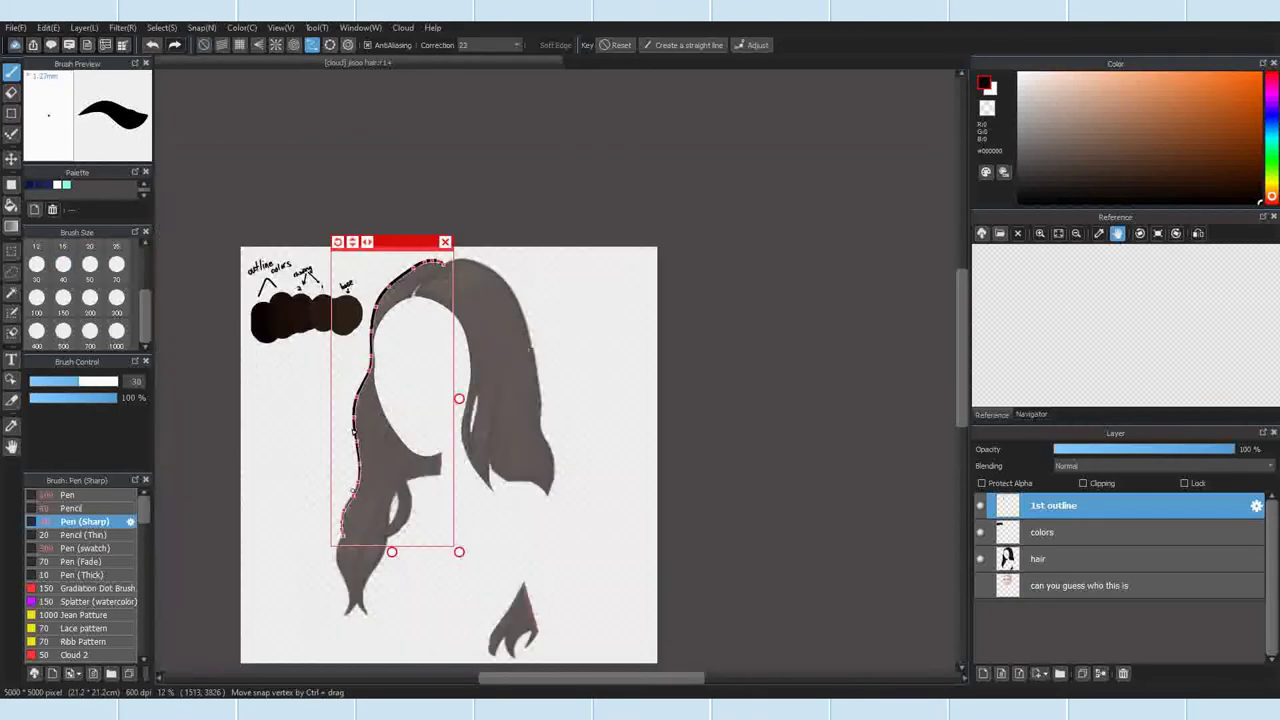
scroll(380, 360, up, 4)
scroll(380, 363, down, 3)
scroll(364, 565, up, 3)
drag(377, 429, 318, 624)
Step: Retrace the left hair edge along the curve with Pencil, trying size 25 and settling on size 20
click(70, 508)
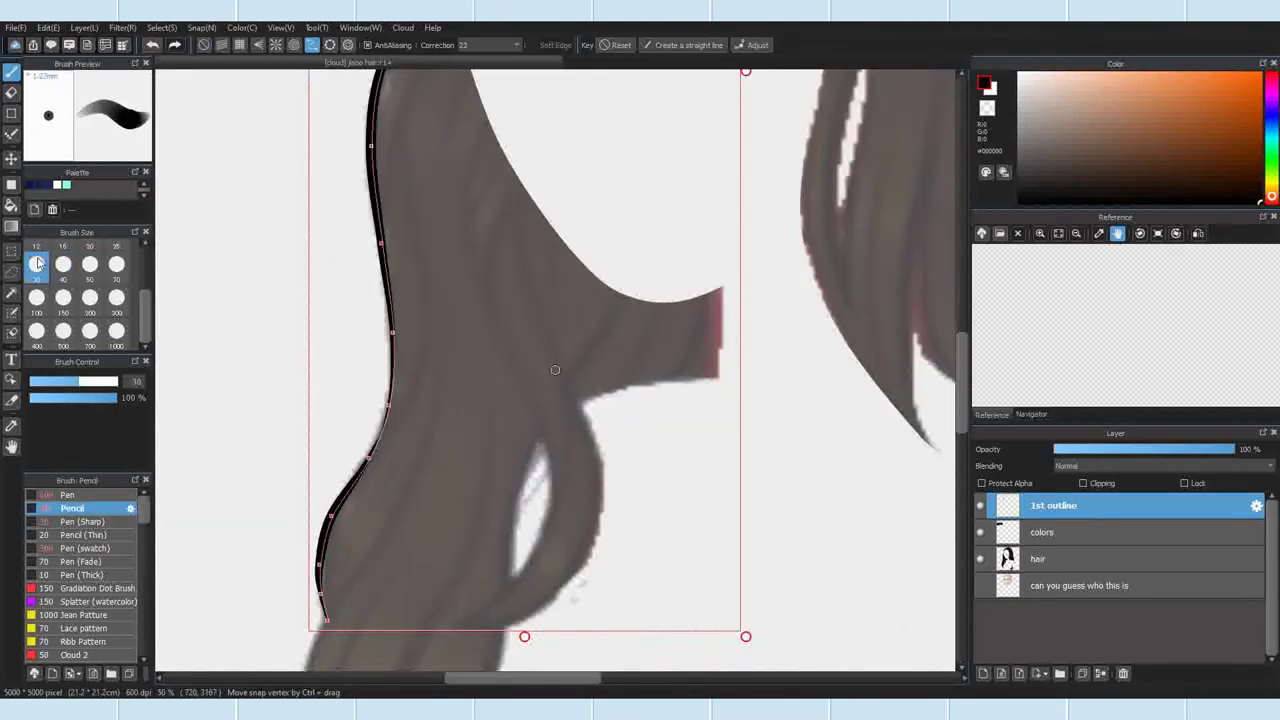
click(116, 245)
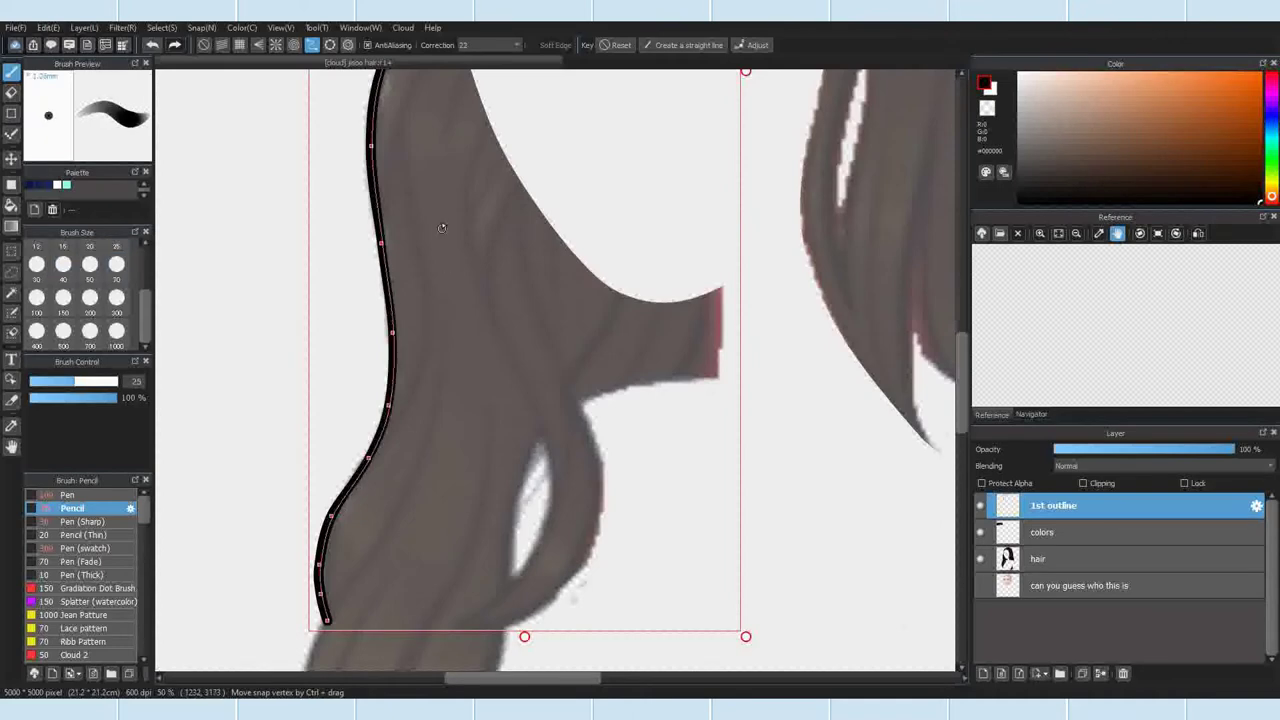
scroll(427, 160, down, 4)
scroll(450, 340, up, 5)
click(90, 246)
scroll(513, 423, down, 3)
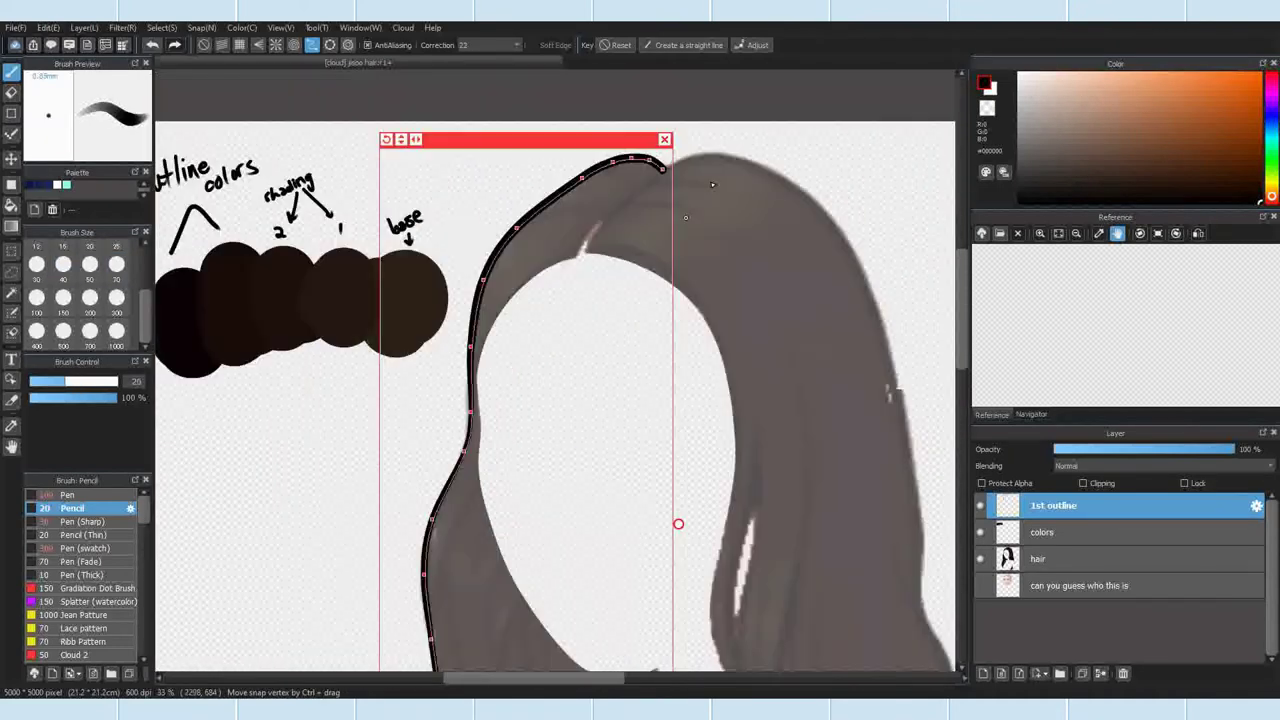
click(343, 50)
Step: Lay a second curve snap from the notch down the lower strand's outer edge past its tip, and adjust its points
scroll(495, 395, up, 3)
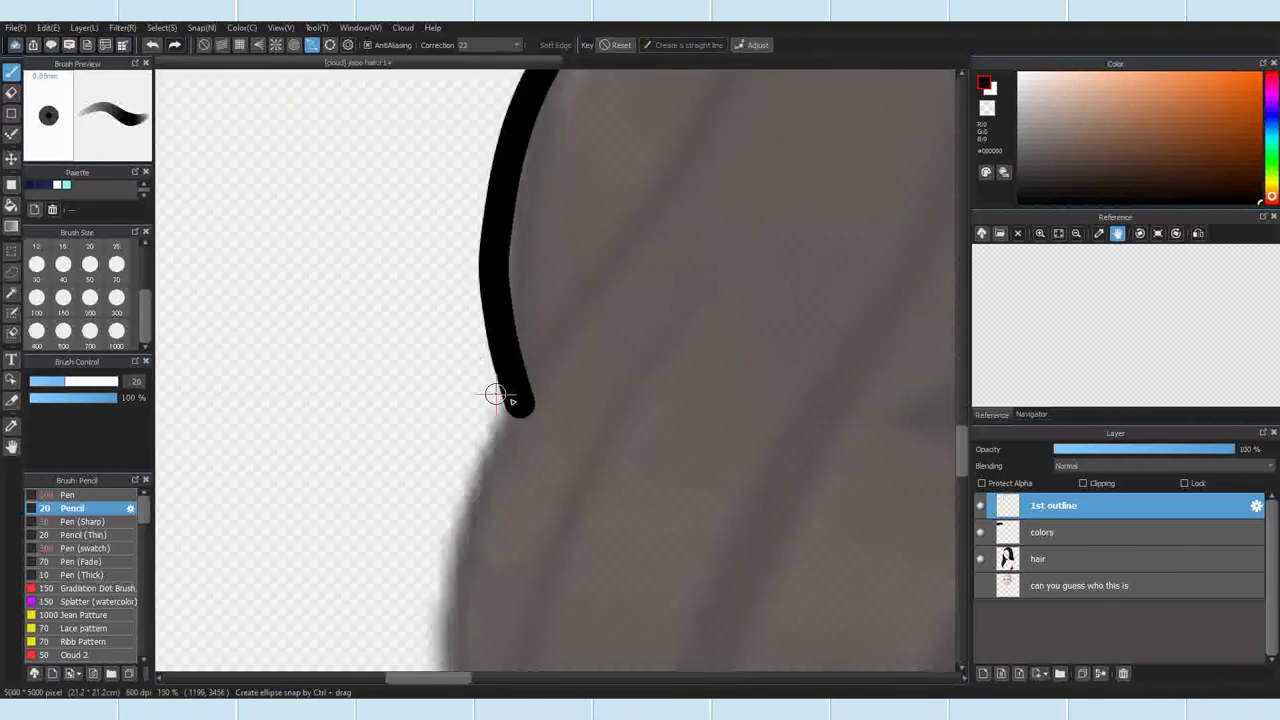
scroll(483, 500, down, 3)
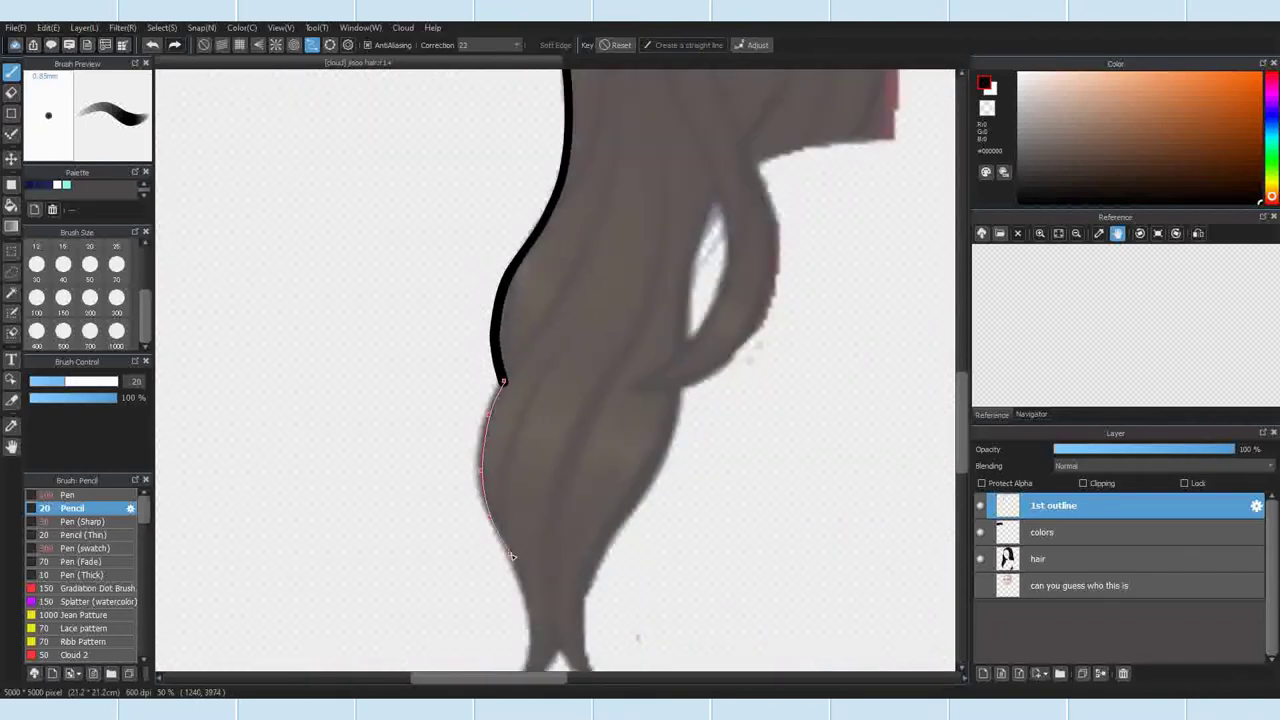
scroll(527, 605, down, 2)
scroll(560, 418, up, 4)
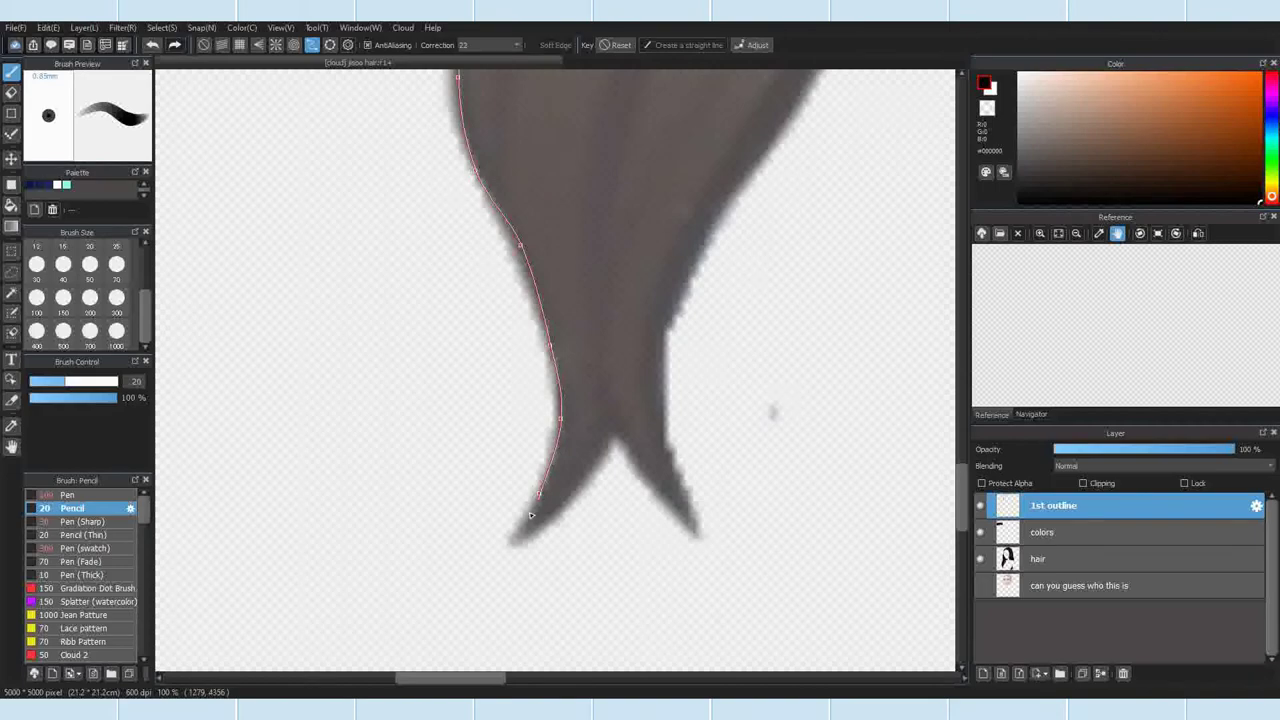
double_click(452, 606)
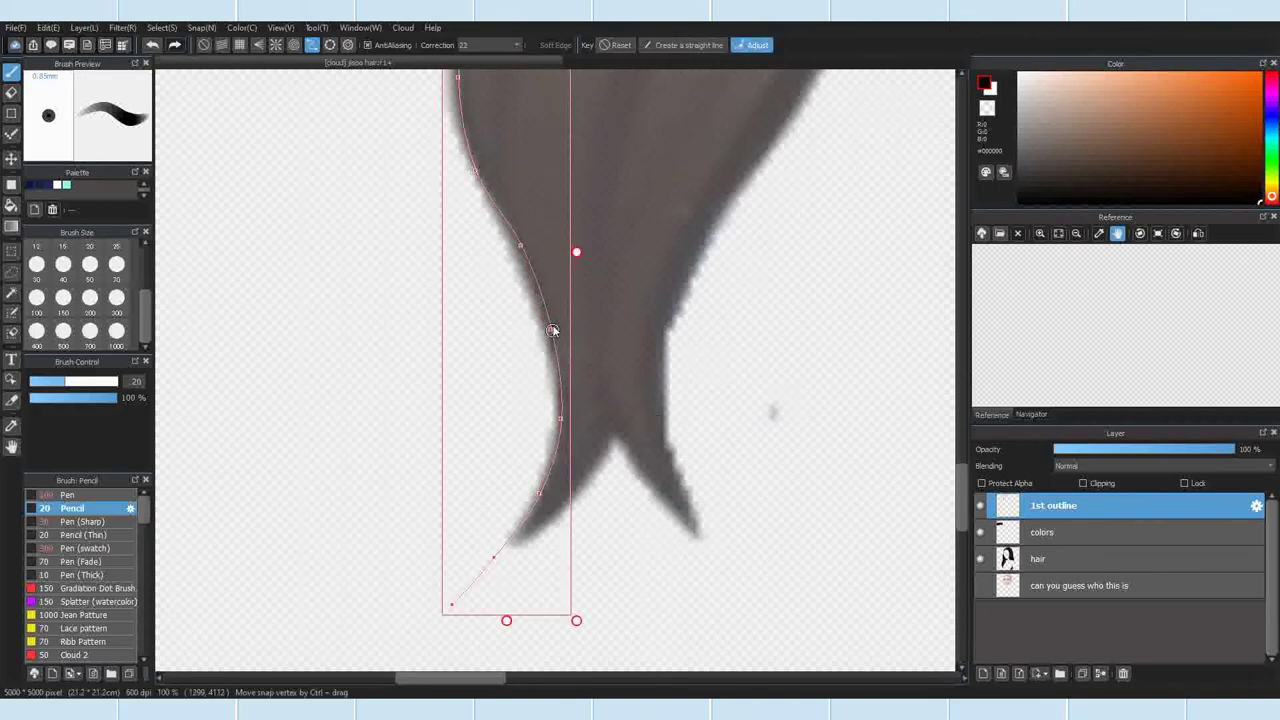
scroll(540, 330, up, 2)
click(752, 45)
Step: Trace the lower strand's outer edge along the curve, trying Pen (Sharp) at size 30, finish with Pencil at size 20, and remove the curve
click(115, 521)
scroll(546, 492, down, 1)
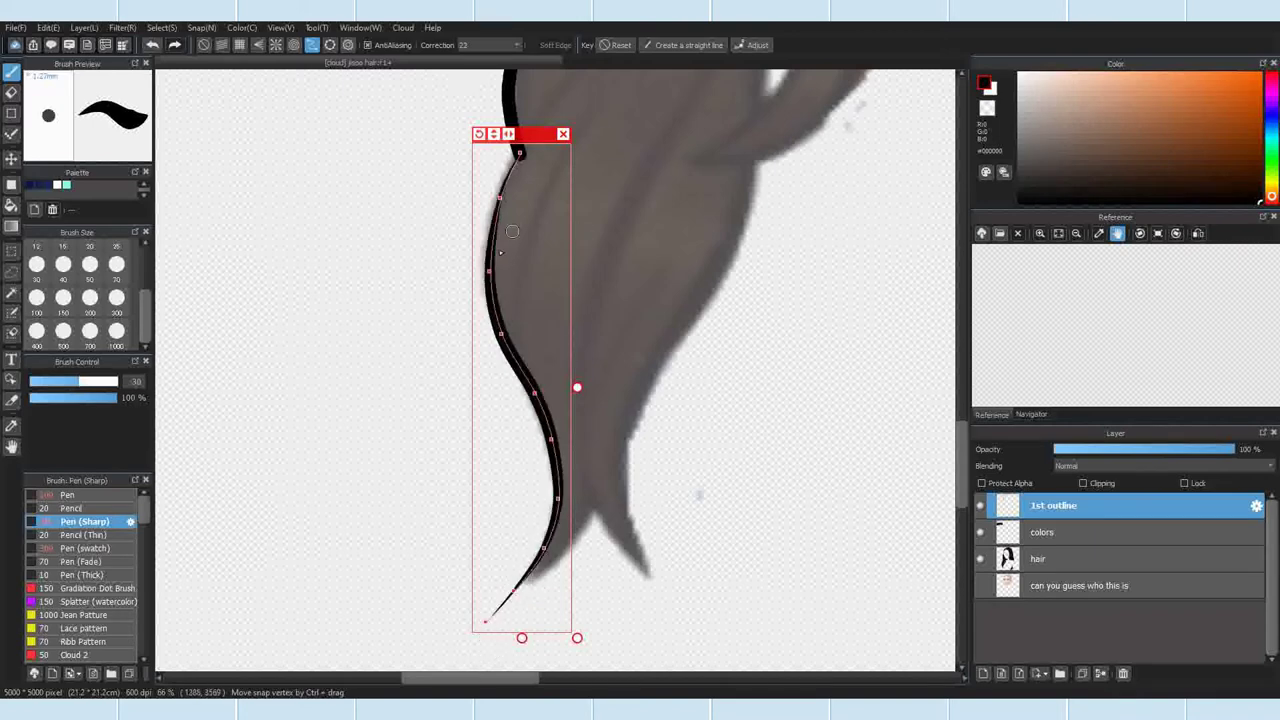
click(82, 508)
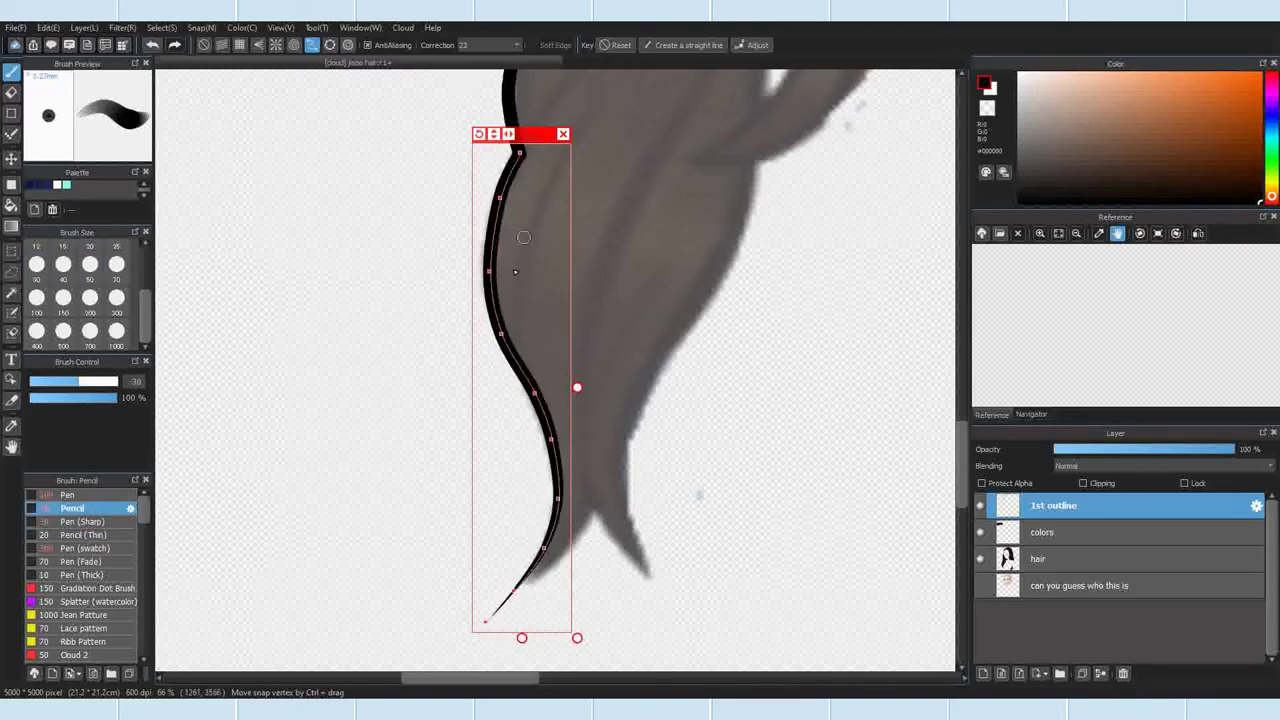
click(91, 260)
click(565, 134)
scroll(531, 326, down, 2)
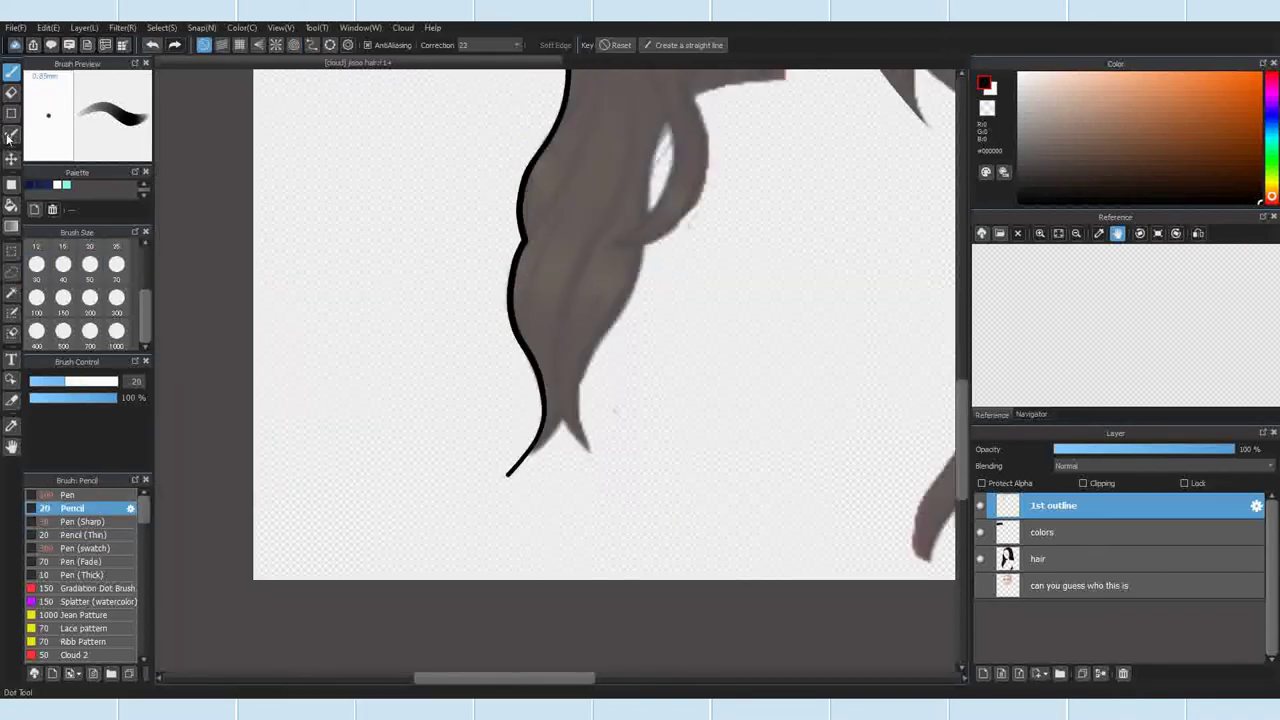
Step: Clean up the joint between the two outline strokes at the notch with the eraser at size 30
click(12, 92)
scroll(523, 239, up, 8)
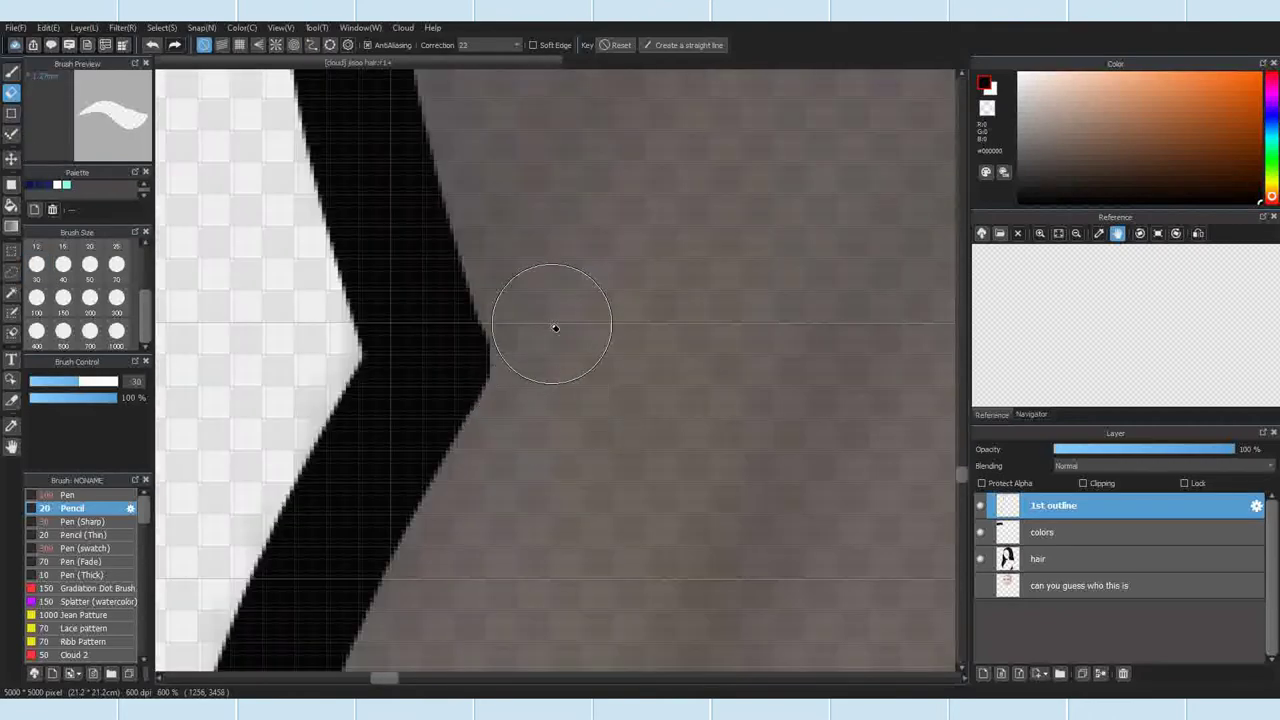
scroll(556, 350, down, 8)
scroll(530, 408, up, 2)
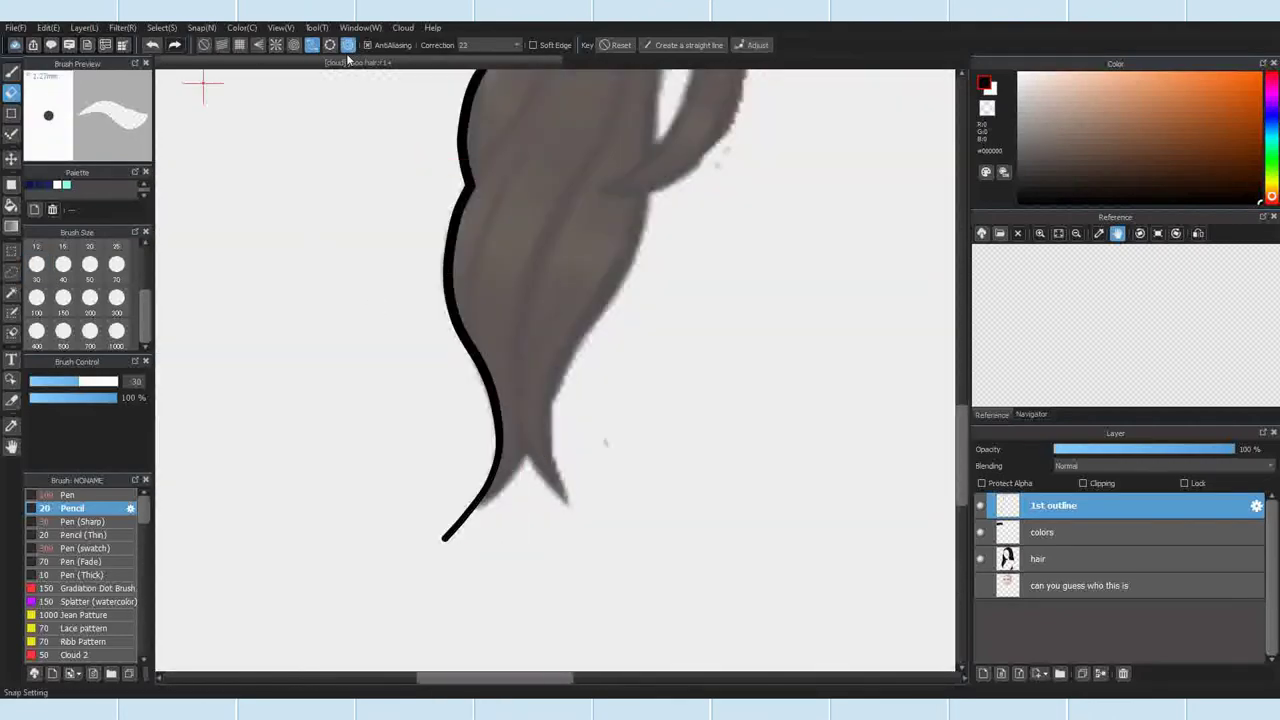
Step: Lay a curve snap along the inner edge of the lower strand's left point and trace it with Pencil at size 20
click(312, 44)
scroll(457, 537, up, 3)
double_click(671, 342)
click(85, 521)
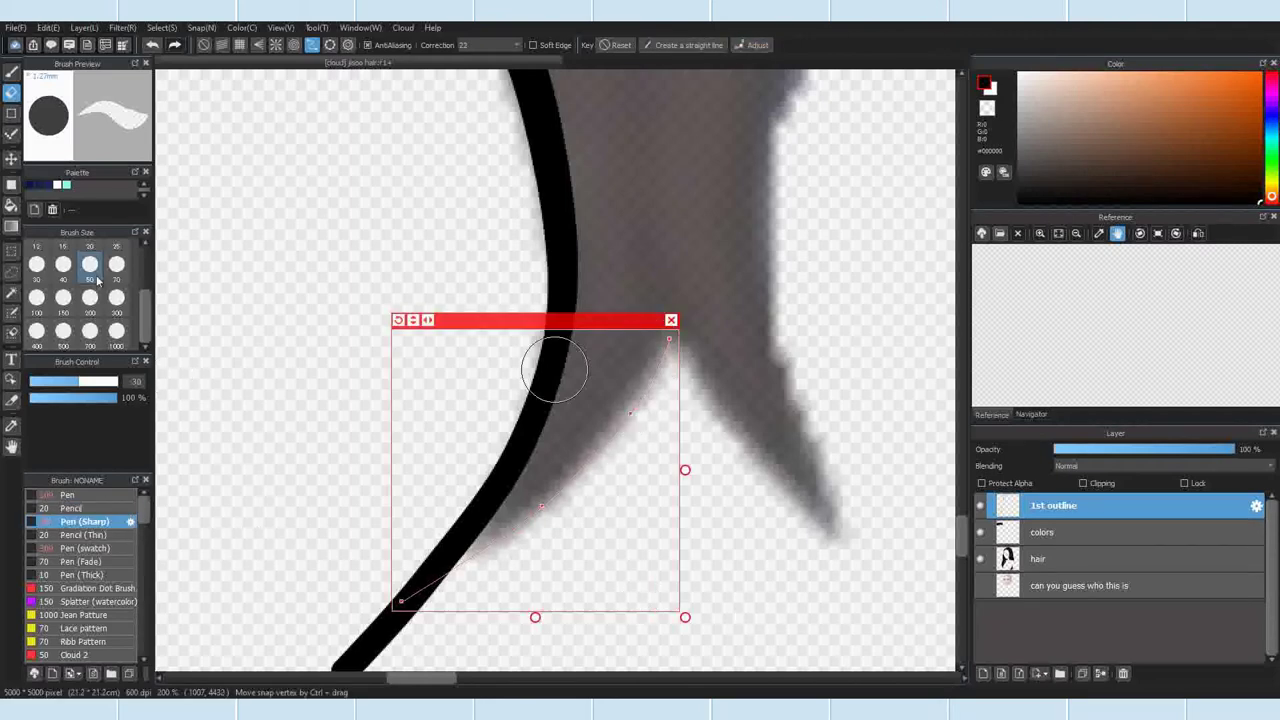
click(11, 72)
mouse_move(401, 604)
mouse_down()
mouse_move(671, 338)
mouse_move(563, 537)
mouse_move(680, 328)
mouse_up()
click(153, 44)
click(72, 508)
Step: Lay a curve snap along the inner edge of the strand's right point, trace it with Pencil at size 20, and remove the curve
click(348, 45)
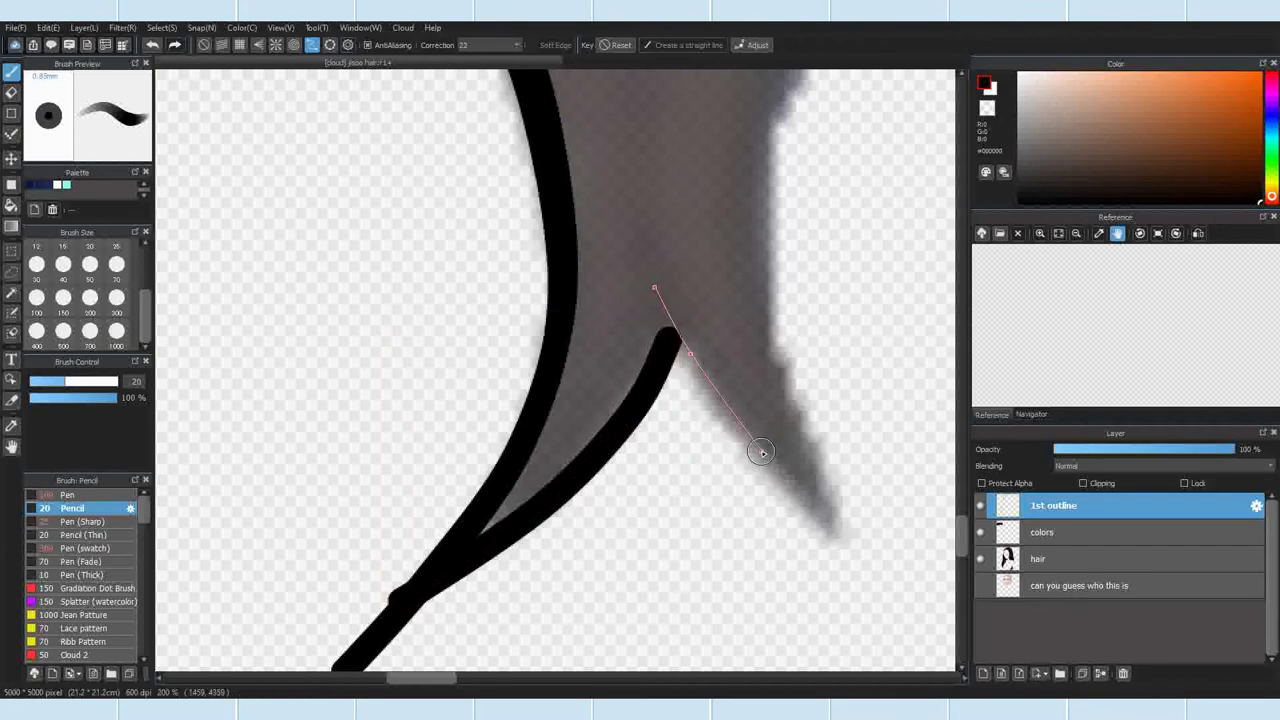
click(854, 550)
scroll(850, 546, down, 2)
double_click(889, 575)
drag(732, 403, 946, 634)
click(891, 385)
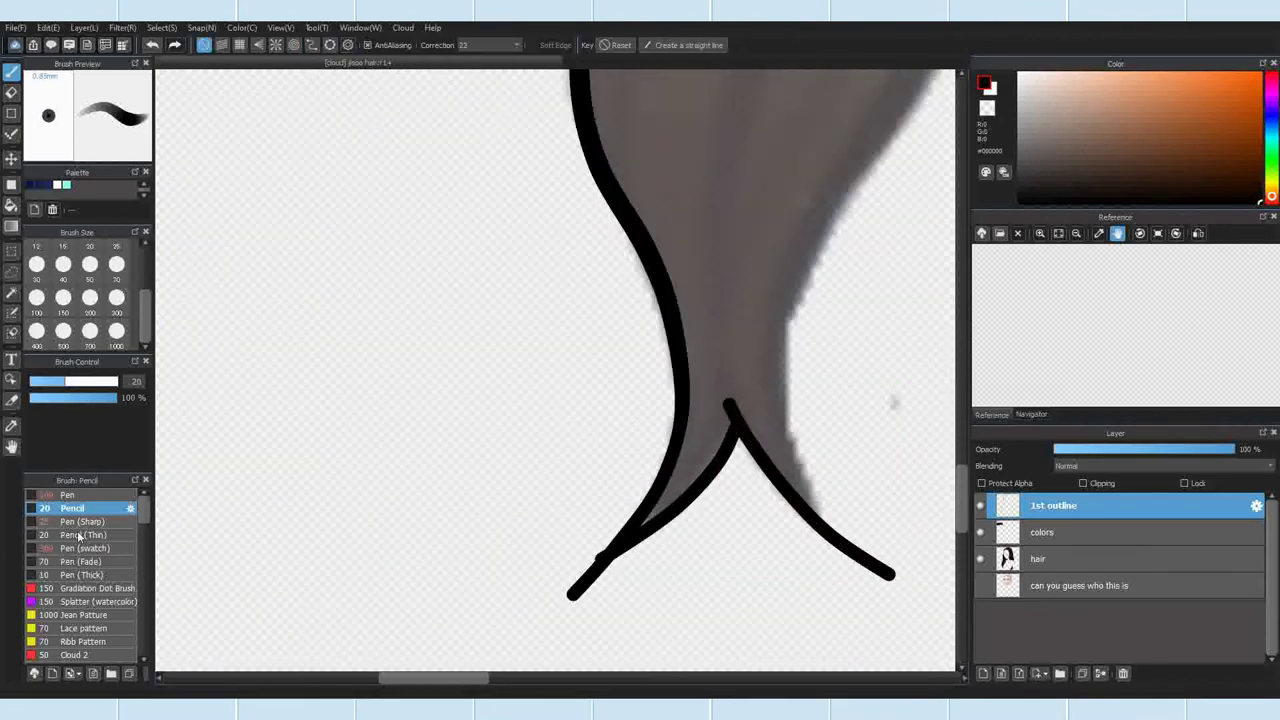
Step: Erase the overlapping stub above the fork between the two points with the eraser at size 25
click(62, 247)
scroll(729, 418, up, 6)
drag(804, 421, 807, 494)
scroll(500, 416, down, 4)
click(11, 92)
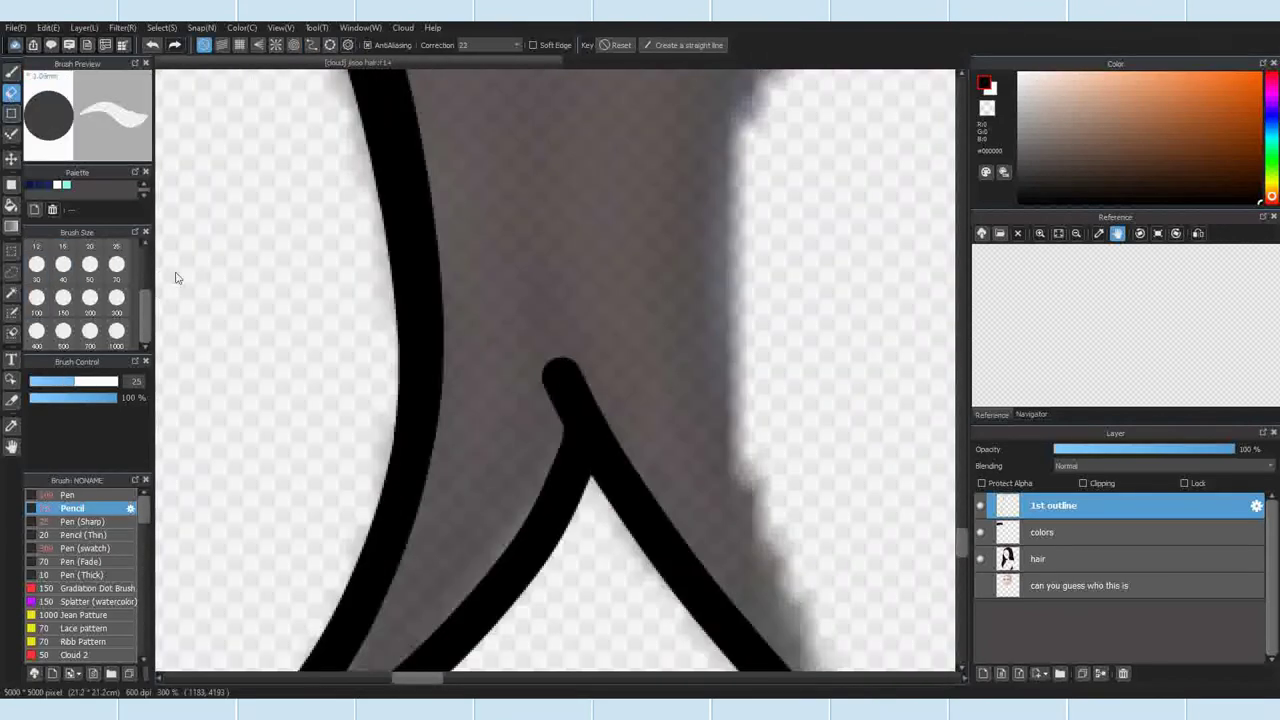
scroll(585, 379, up, 3)
drag(472, 515, 505, 286)
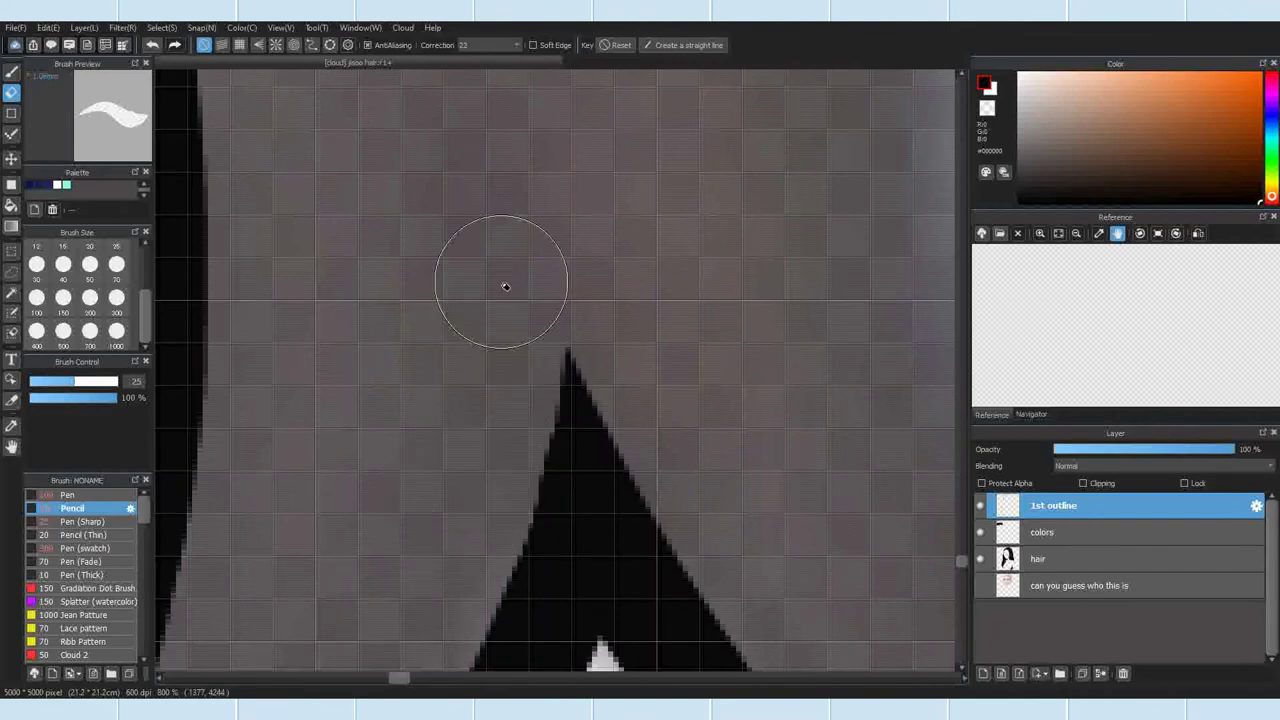
scroll(536, 385, down, 6)
Step: Lay a curve snap from the base of the side loop down the lower strand's right edge, past its right point
scroll(509, 410, up, 4)
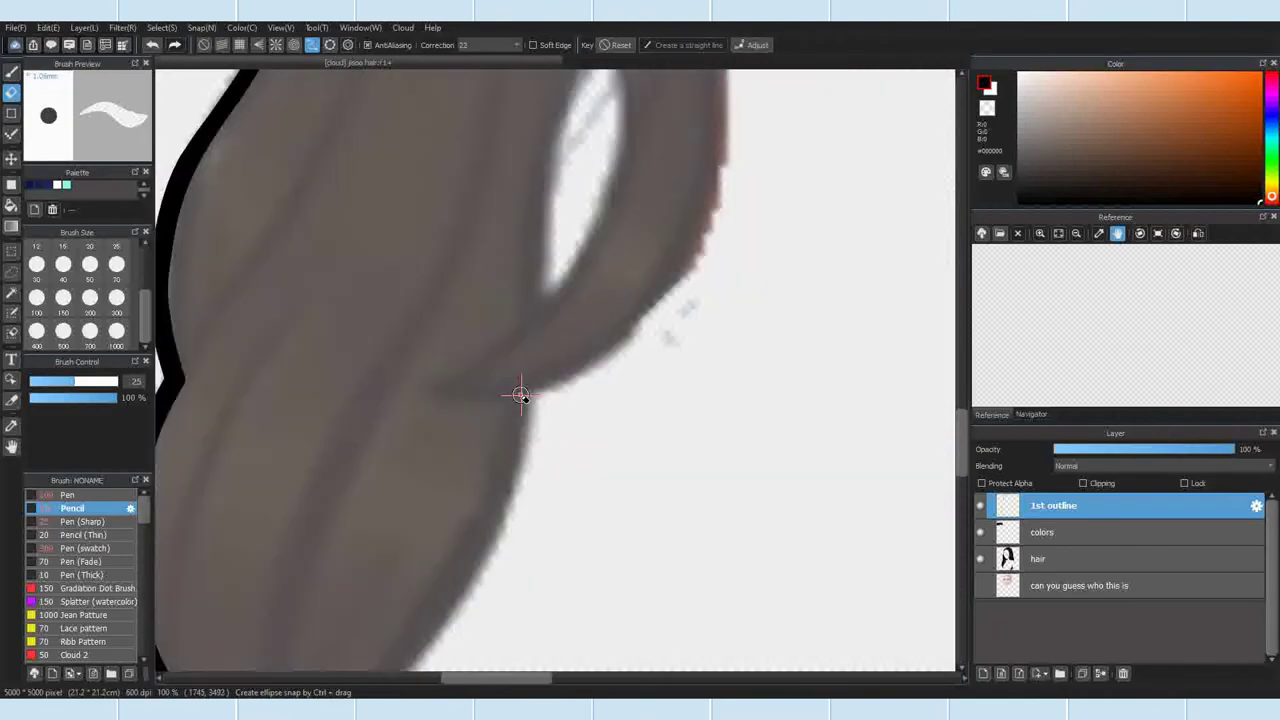
click(486, 532)
scroll(490, 530, down, 3)
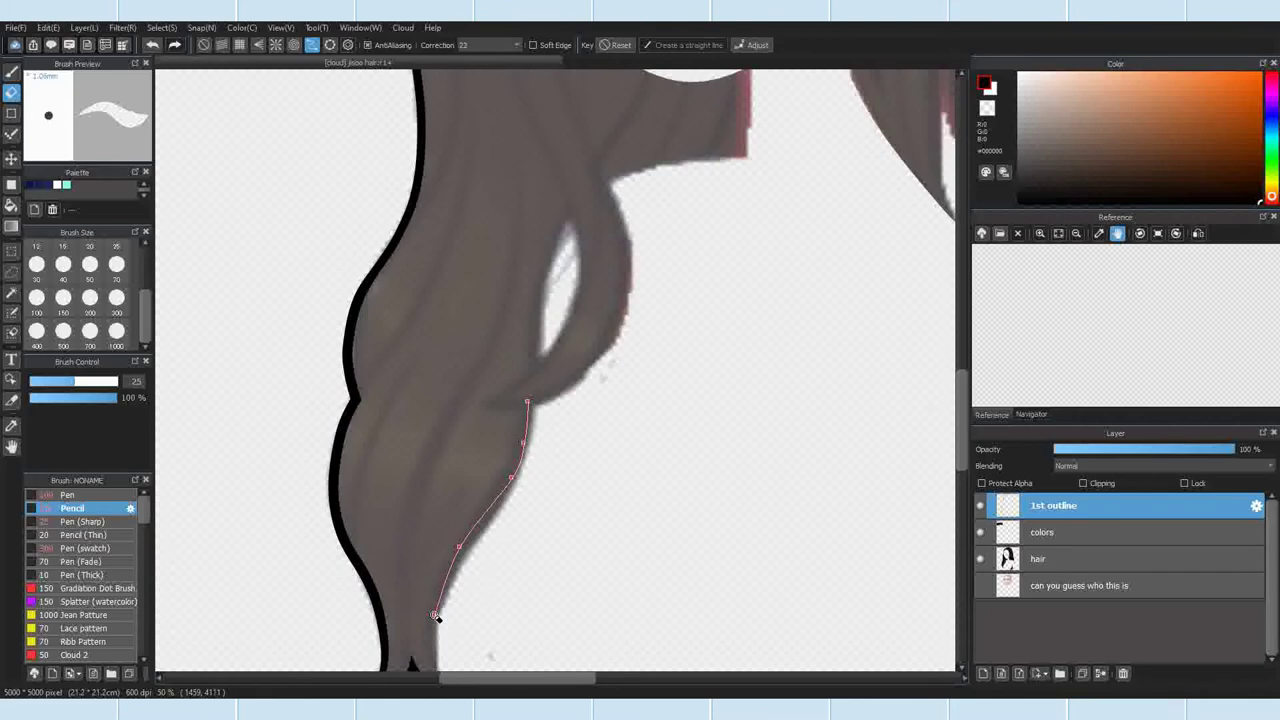
scroll(440, 590, down, 3)
click(472, 578)
double_click(527, 620)
Step: Adjust the curve's points, trace the strand's right edge with Pen (Sharp) and Pencil at size 30, and remove the curve
click(66, 524)
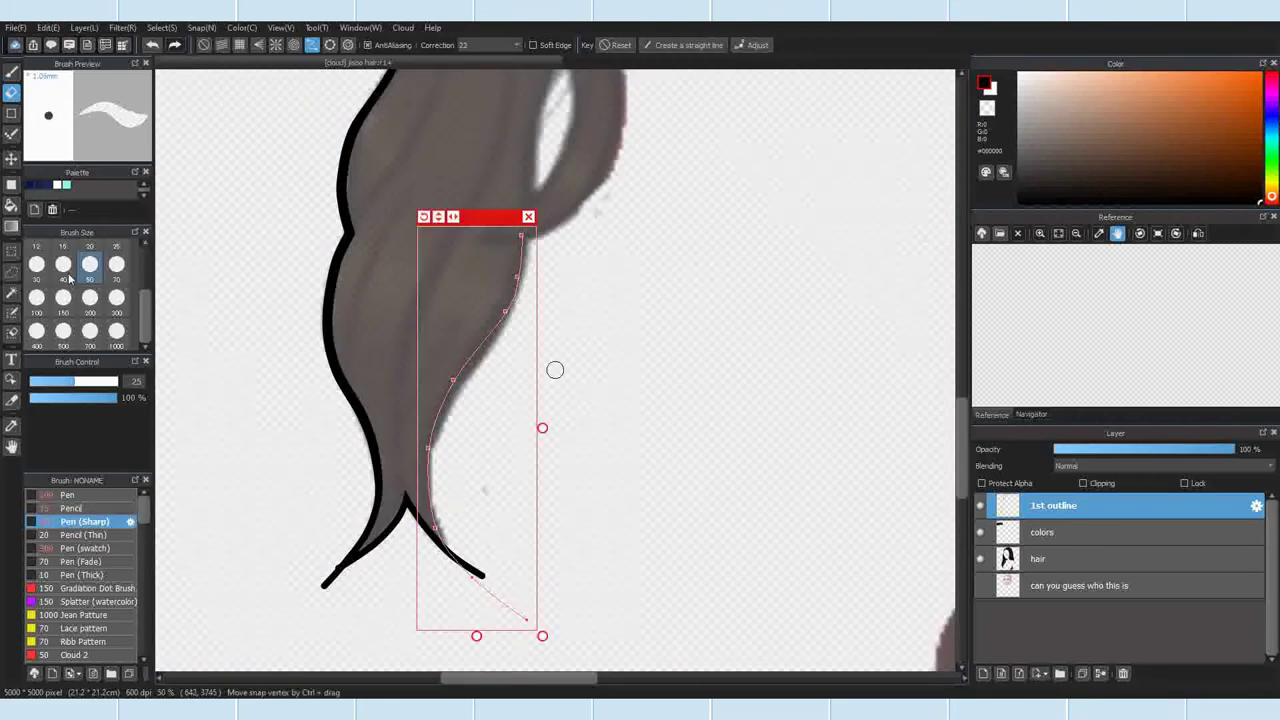
click(11, 72)
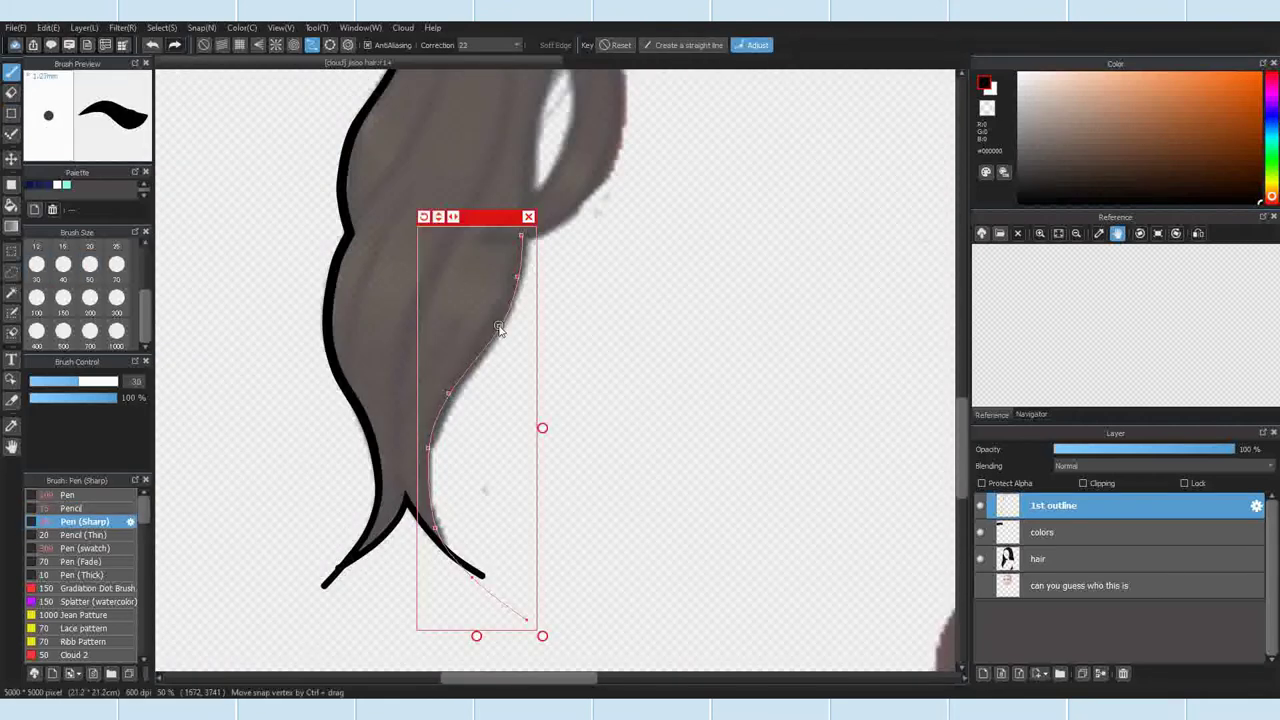
mouse_move(521, 238)
mouse_down()
mouse_move(494, 406)
mouse_move(524, 616)
mouse_move(436, 486)
mouse_up()
click(156, 47)
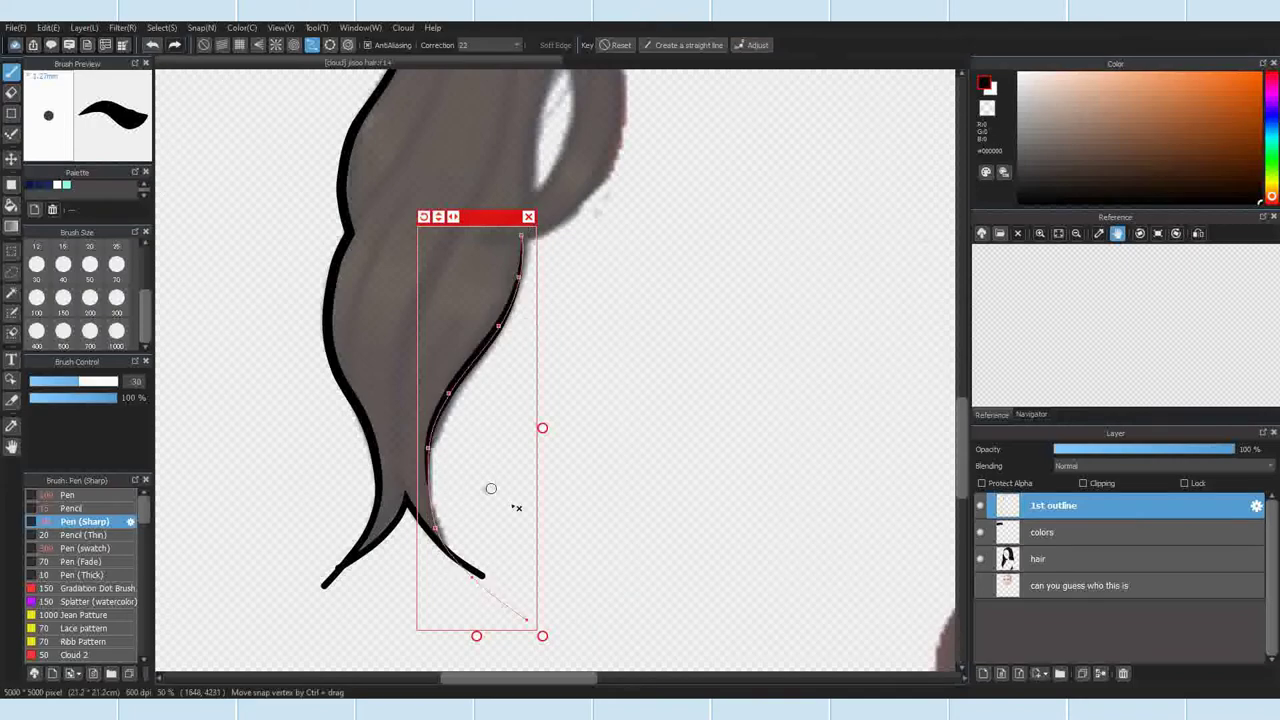
click(72, 497)
click(72, 508)
key(bracketright)
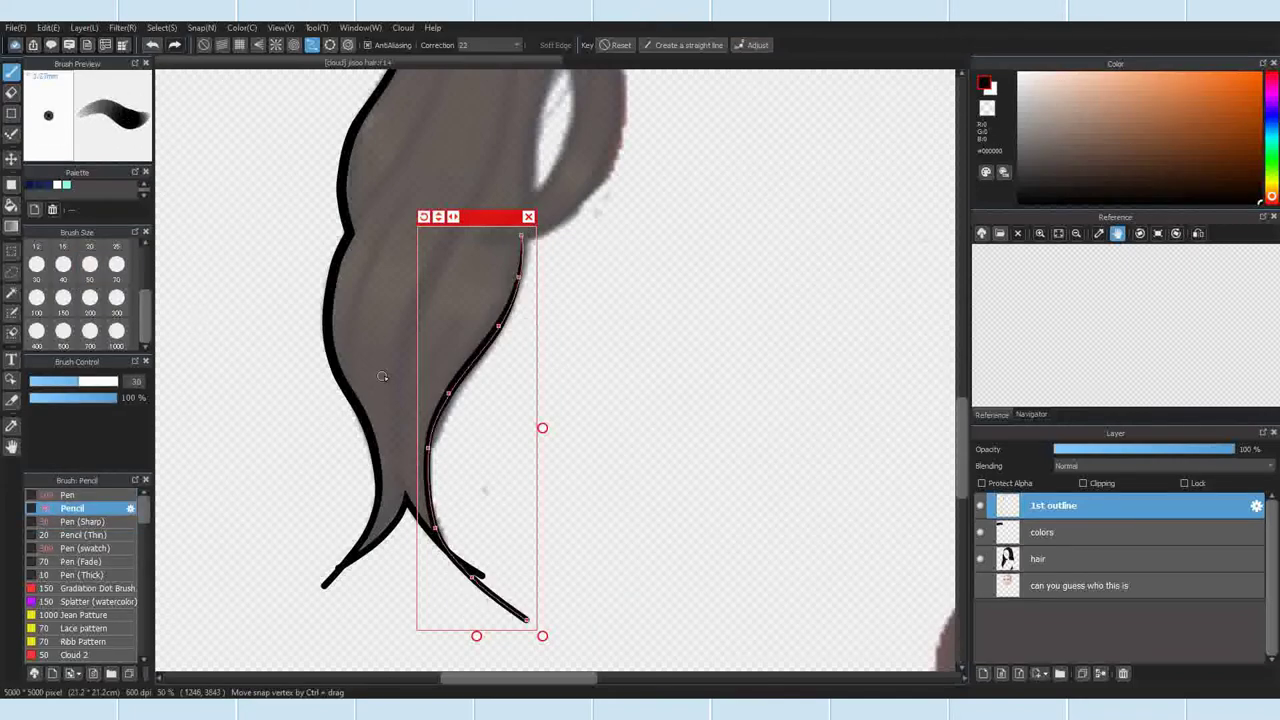
click(530, 217)
Step: Lay a curve snap around the side loop's outer edge, trace it with Pencil at size 30, and remove the curve
scroll(550, 280, down, 7)
scroll(568, 260, up, 5)
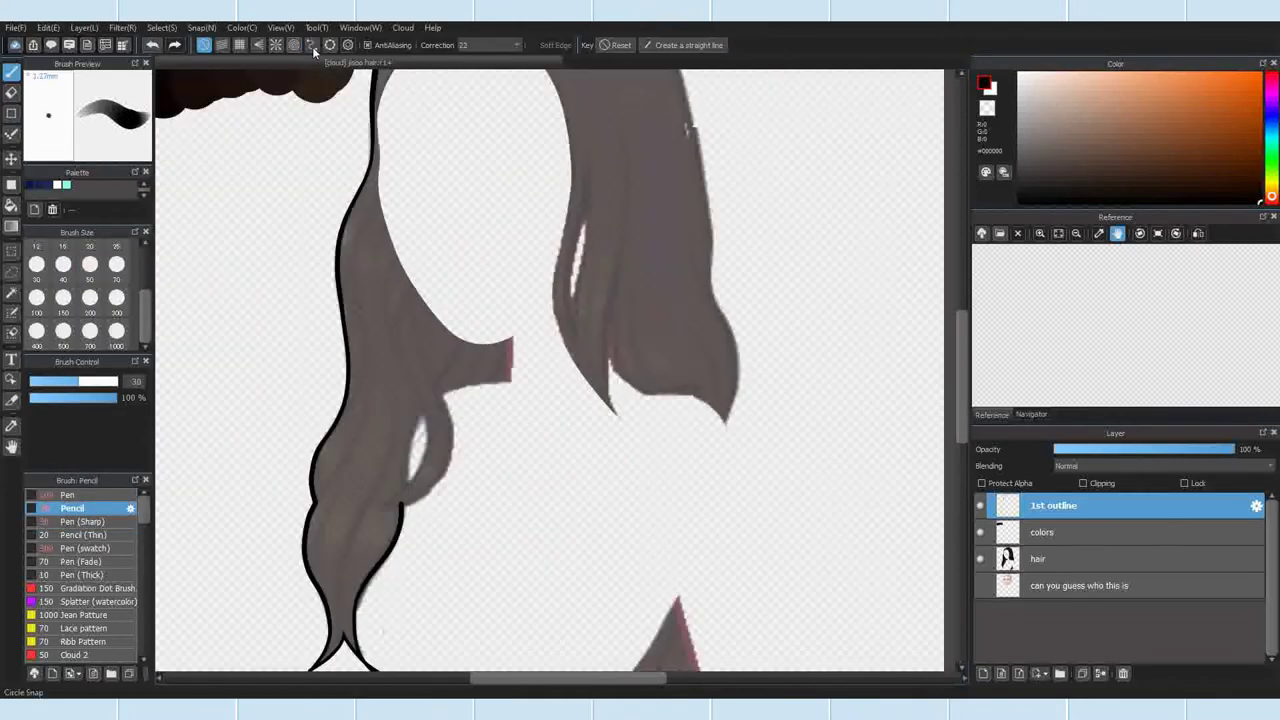
click(313, 46)
scroll(431, 504, up, 2)
click(372, 507)
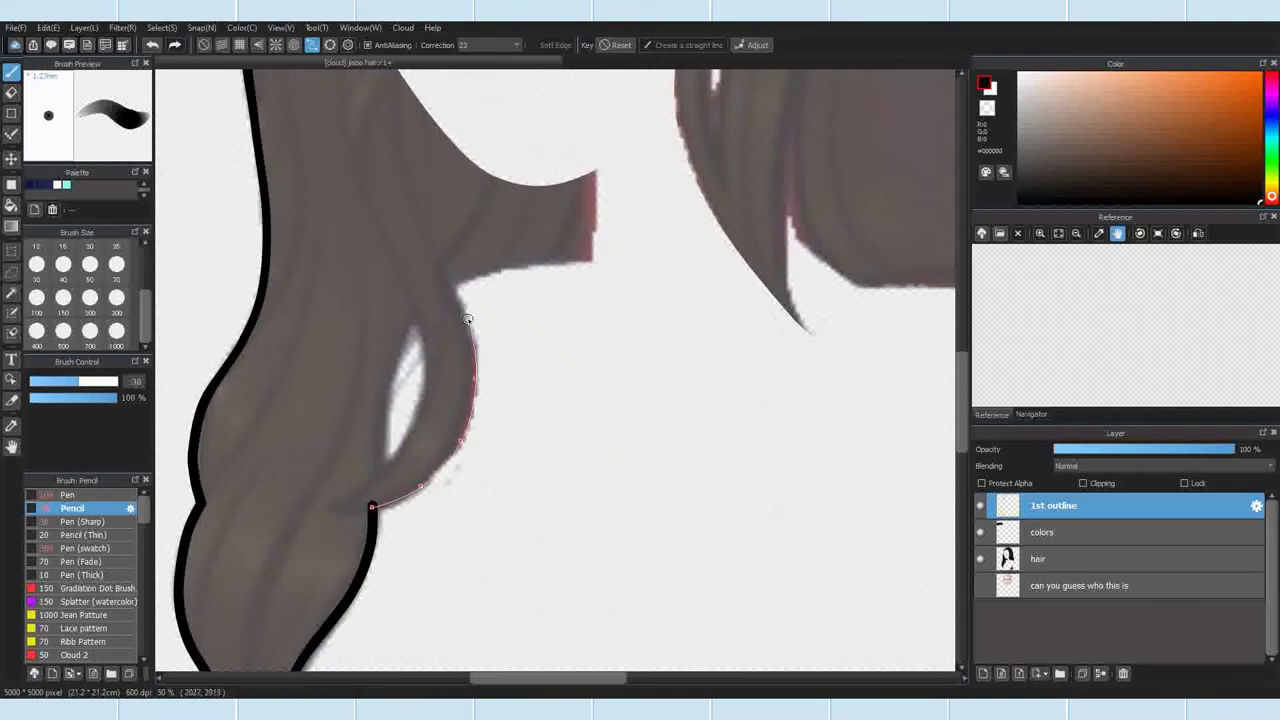
double_click(450, 289)
mouse_move(372, 507)
mouse_down()
mouse_move(457, 463)
mouse_move(456, 287)
mouse_up()
click(484, 270)
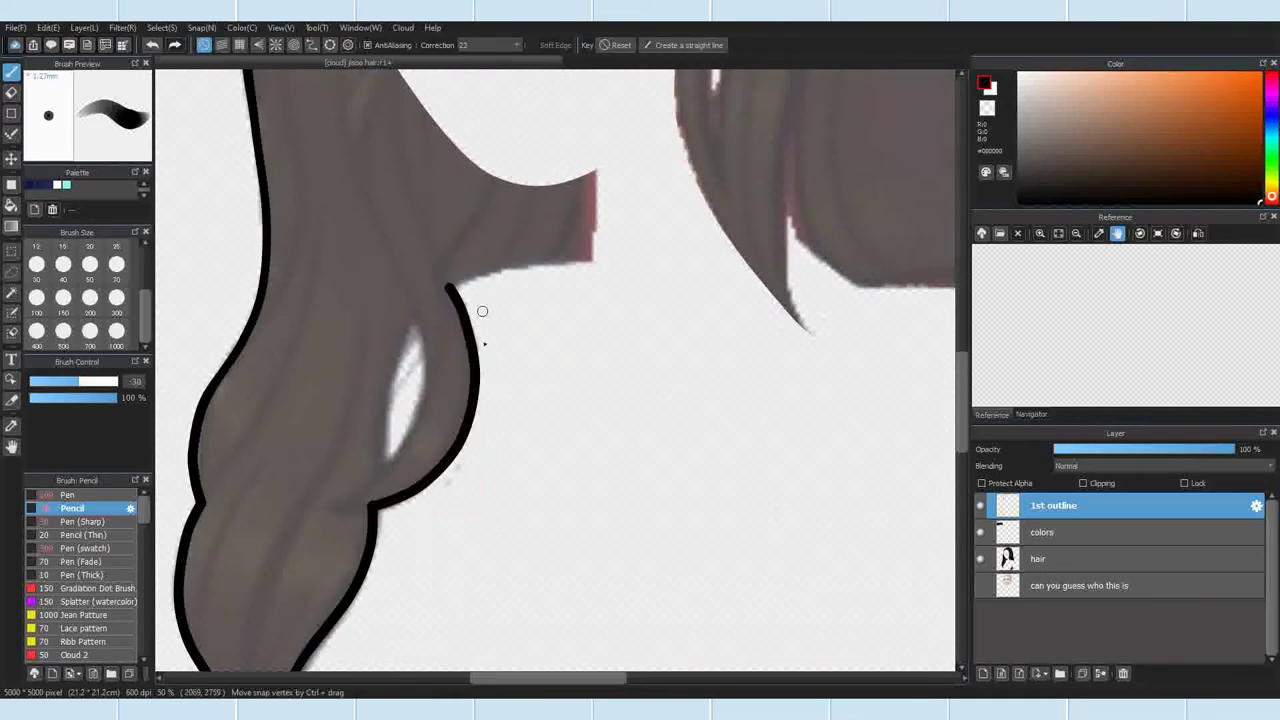
Step: Clean up the joint between the loop's outline and the lower strand with the eraser at size 30
scroll(388, 470, up, 3)
drag(450, 545, 540, 320)
scroll(541, 315, up, 2)
key(e)
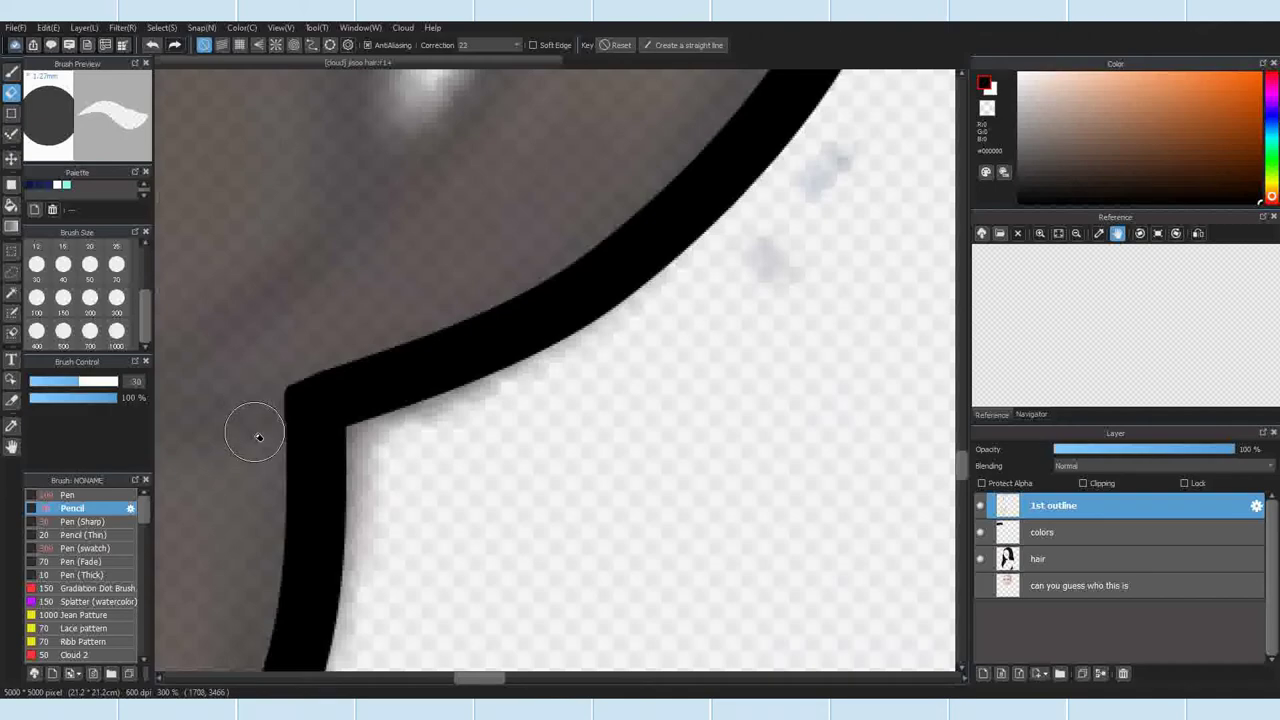
scroll(258, 432, down, 8)
Step: Lay a curve snap from the crown's notch along the hair's right outer edge, past the tip of the right lock
key(b)
scroll(530, 207, up, 2)
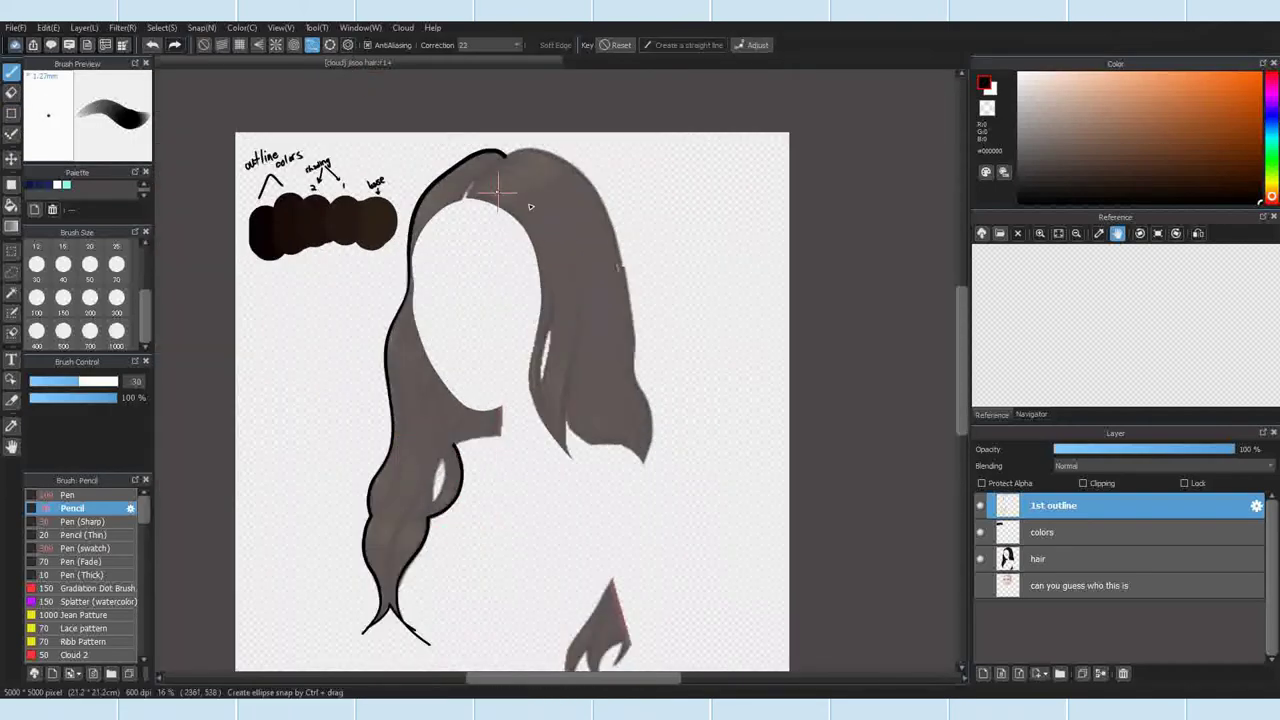
scroll(530, 207, up, 6)
scroll(745, 110, down, 3)
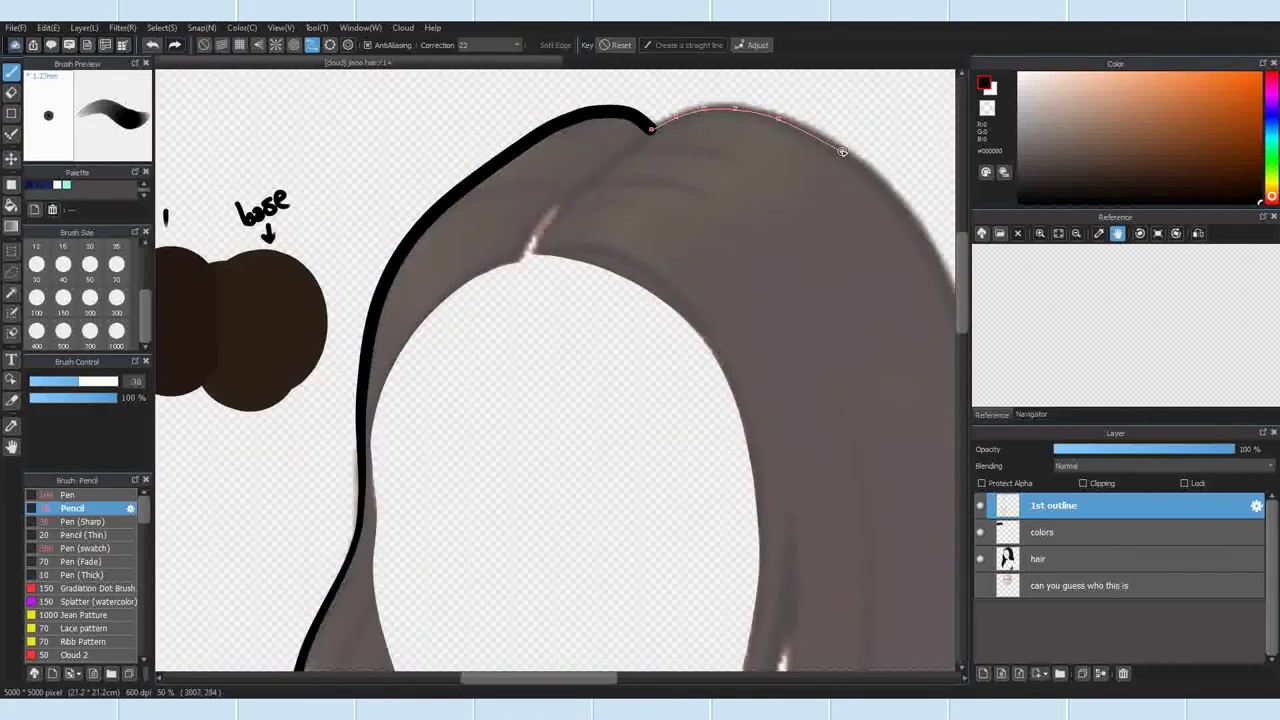
scroll(902, 203, down, 3)
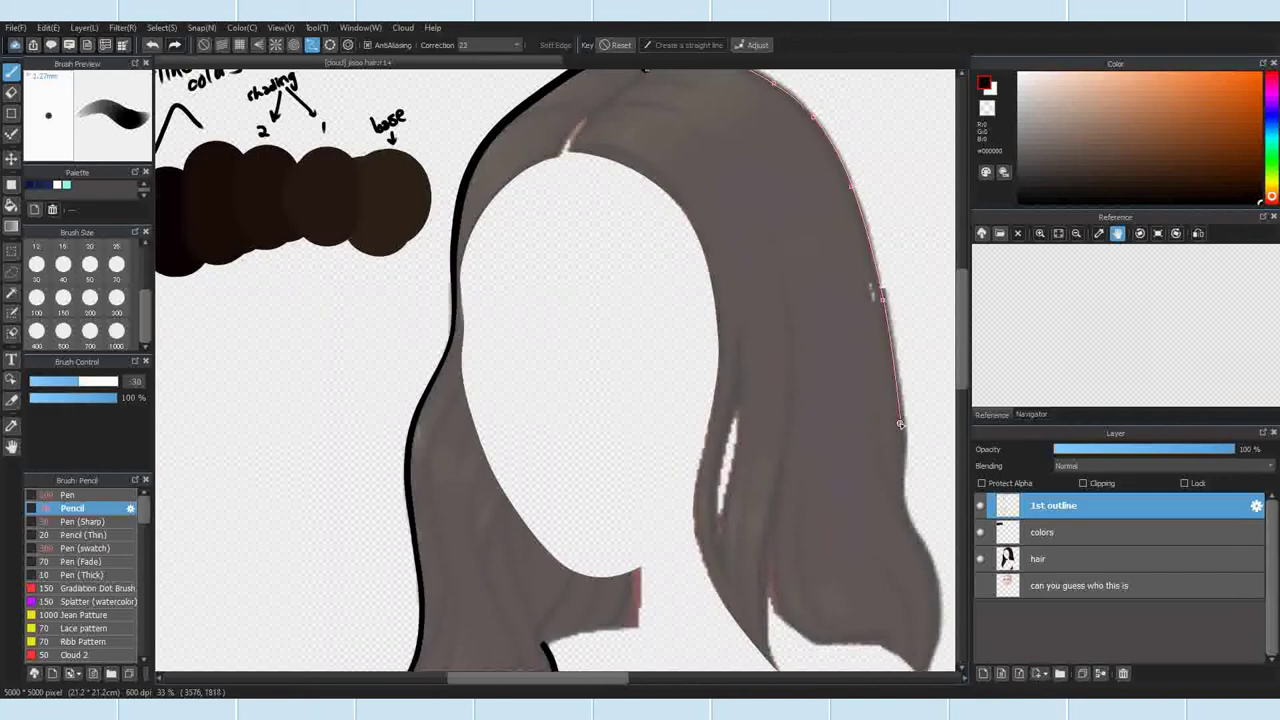
scroll(909, 475, up, 1)
click(845, 412)
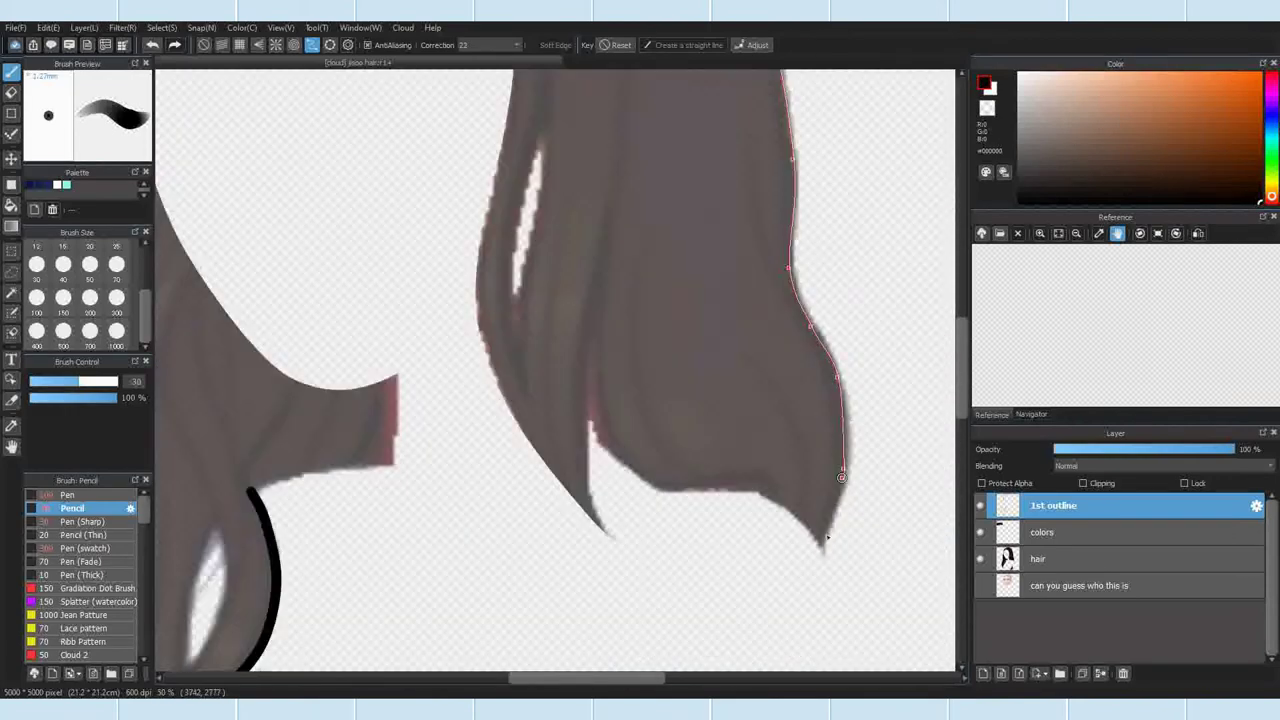
click(821, 547)
double_click(807, 592)
scroll(801, 315, down, 4)
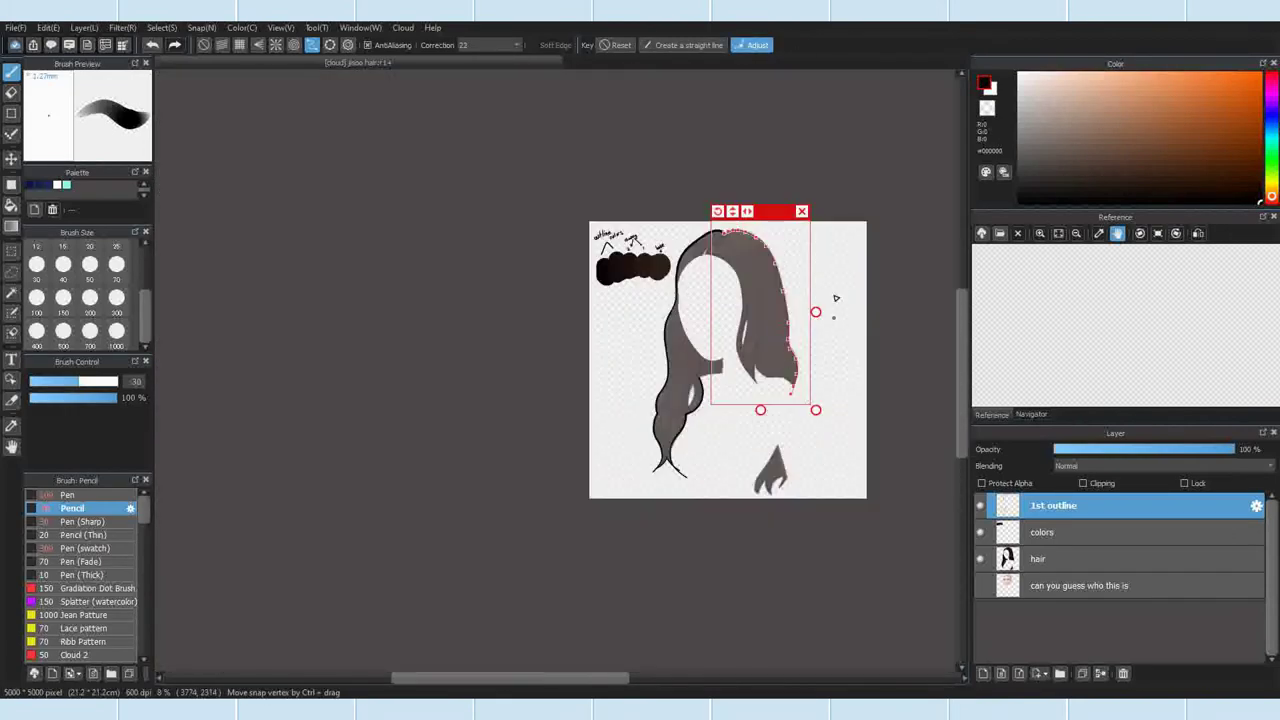
scroll(850, 217, up, 3)
Step: Try to trace the right outer edge along the curve with Pen (Sharp) at size 40 and Pencil at size 34
click(104, 523)
click(62, 266)
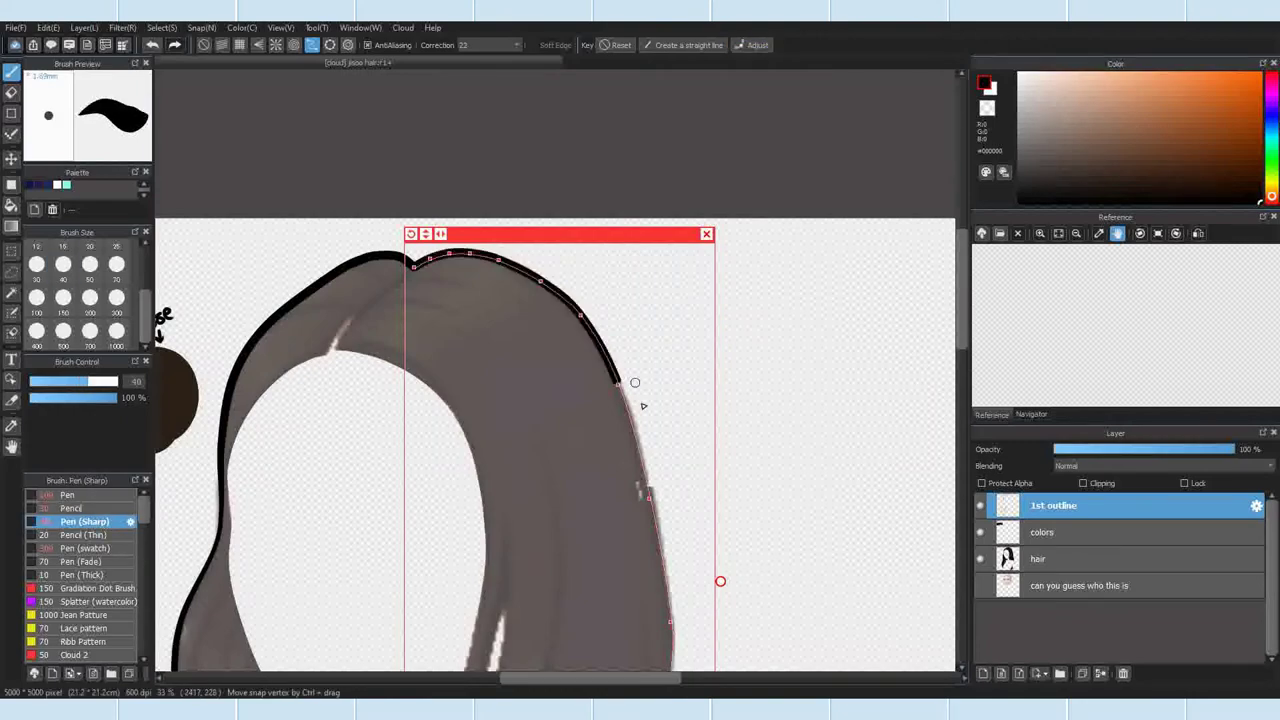
click(72, 508)
scroll(530, 311, up, 3)
drag(133, 410, 133, 405)
drag(498, 470, 103, 406)
scroll(815, 365, down, 3)
scroll(686, 360, up, 2)
click(152, 45)
scroll(533, 243, down, 2)
click(746, 263)
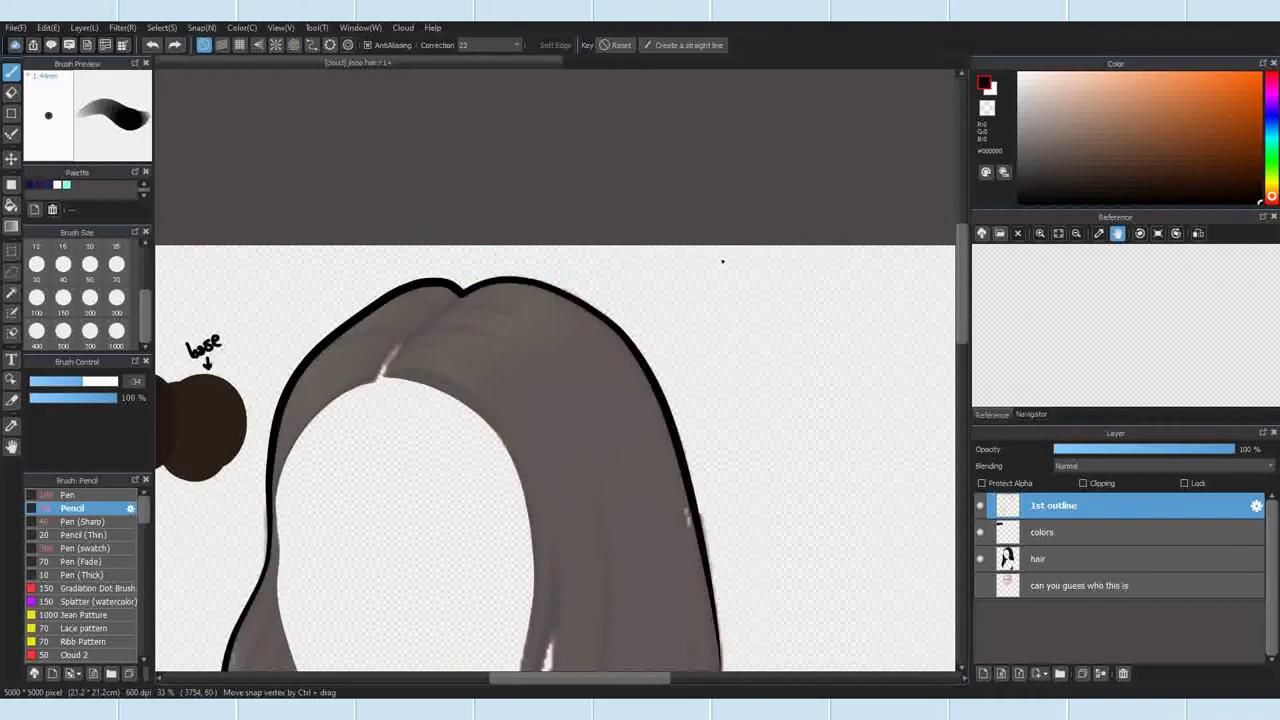
scroll(840, 354, down, 1)
scroll(840, 354, up, 2)
click(152, 45)
Step: Bring back the curve snap and adjust its points to follow the upper right hair edge
click(312, 45)
click(752, 45)
drag(526, 348, 525, 341)
drag(464, 284, 397, 256)
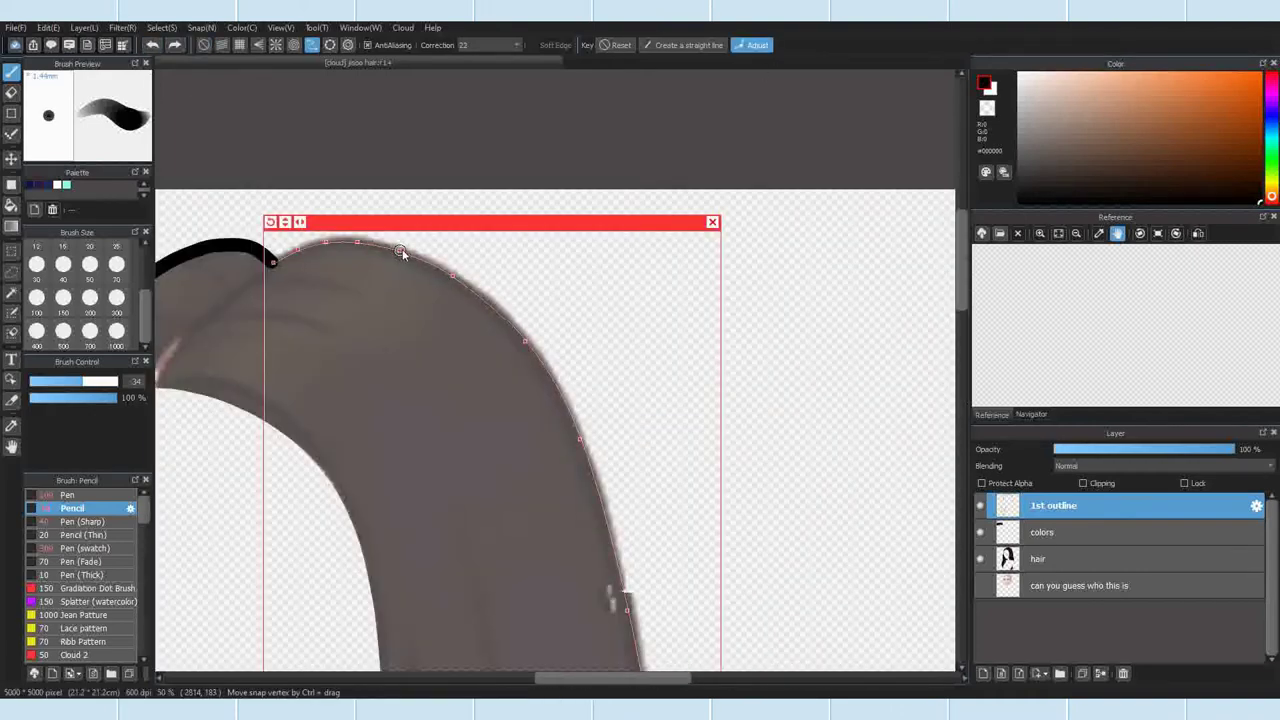
click(754, 45)
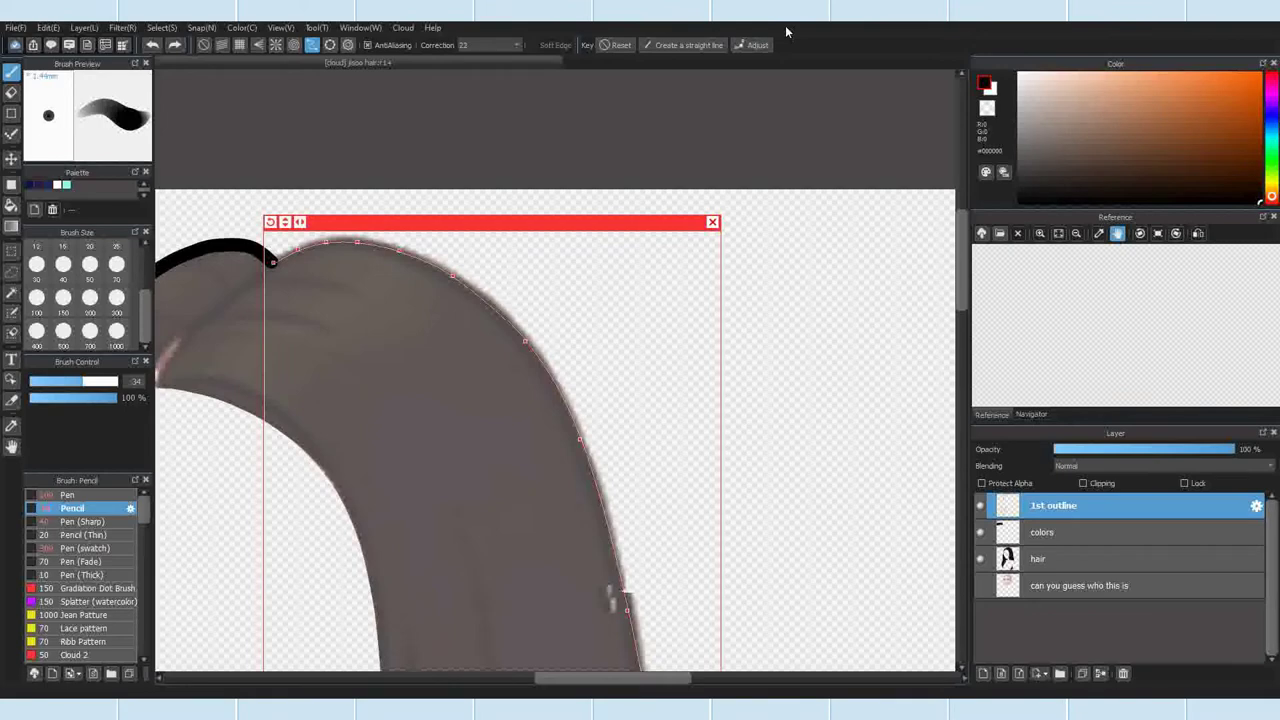
Step: Trace the right side of the crown along the adjusted curve with Pen (Sharp) and Pencil at size 32, and remove the curve
click(75, 522)
mouse_move(274, 261)
mouse_down()
mouse_move(434, 247)
mouse_move(641, 668)
mouse_up()
click(67, 510)
drag(80, 382, 119, 406)
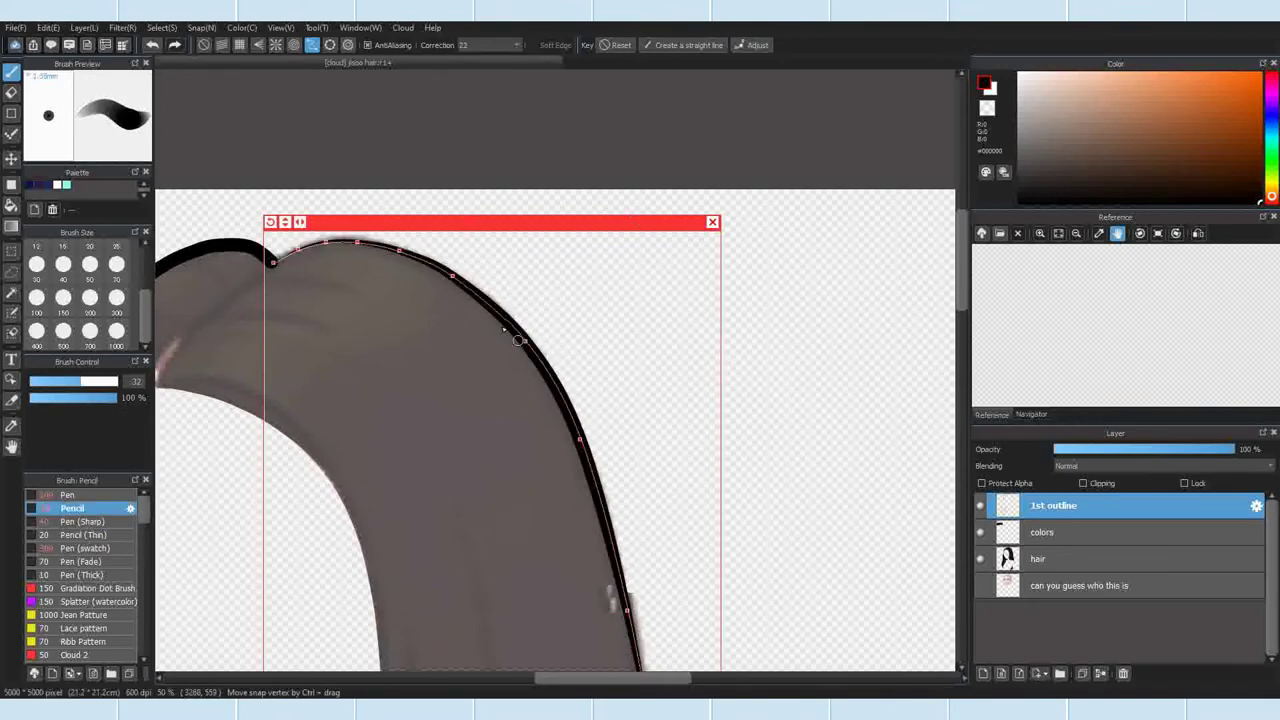
drag(274, 262, 641, 668)
click(712, 222)
scroll(591, 263, down, 2)
drag(689, 499, 589, 338)
Step: Restore the curve and trace the lower right hair edge with Pen (Sharp) at size 30, trying Pencil at size 32 over it
click(312, 46)
click(82, 521)
click(37, 265)
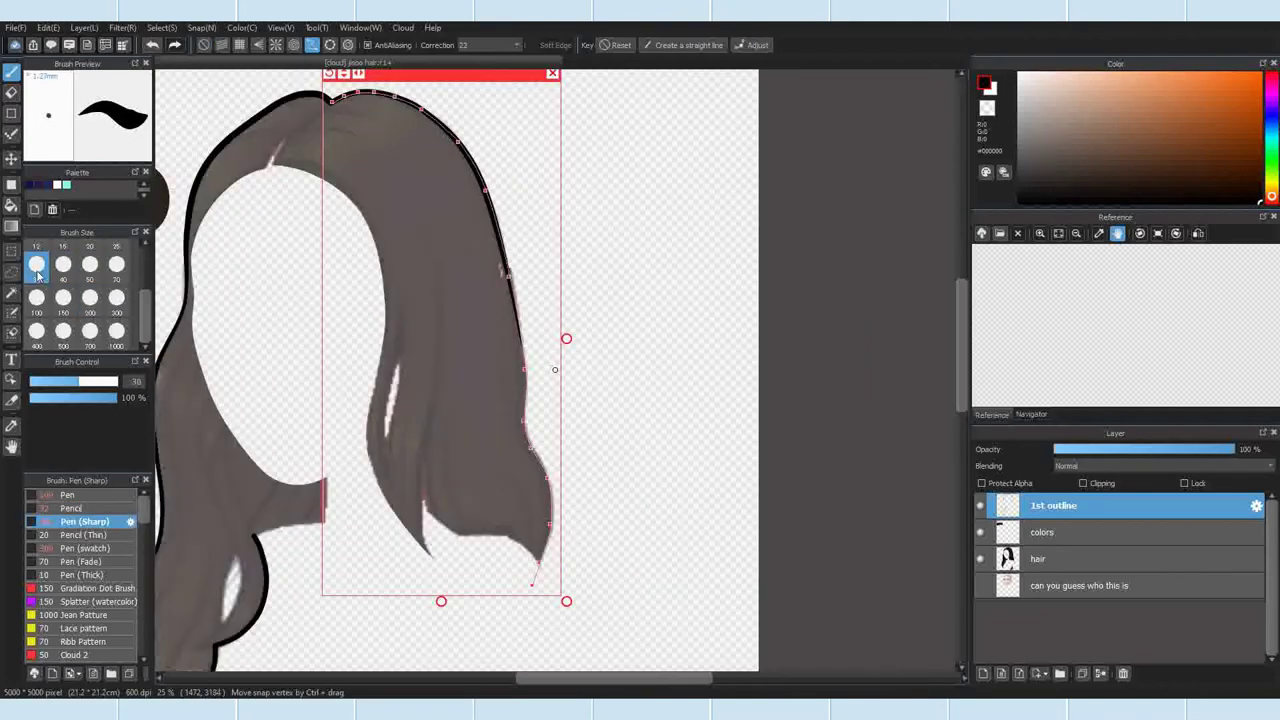
scroll(544, 474, up, 2)
scroll(462, 535, down, 1)
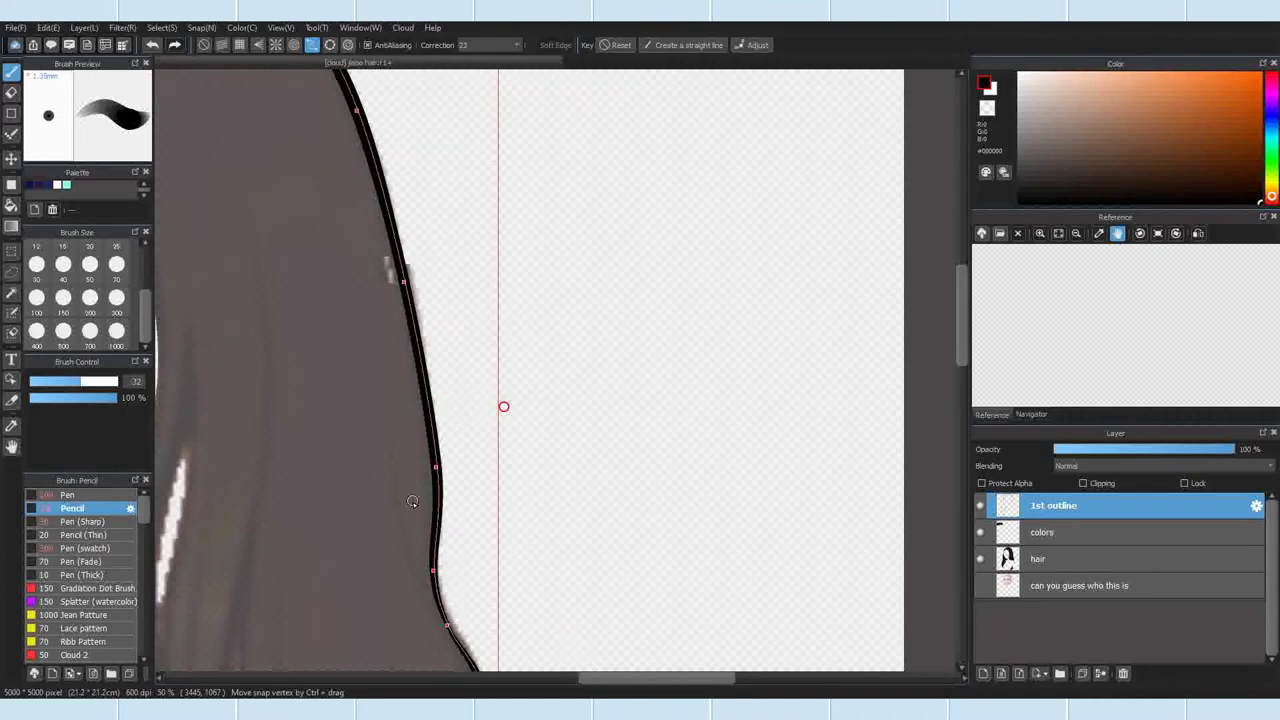
click(154, 50)
Step: Retrace the lower right hair edge past the lock's tip with Pencil, settling on size 25, and remove the curve
click(64, 266)
mouse_move(400, 250)
mouse_down()
mouse_move(457, 477)
mouse_move(333, 149)
mouse_up()
click(88, 248)
drag(318, 207, 389, 404)
scroll(389, 404, up, 3)
scroll(350, 550, down, 3)
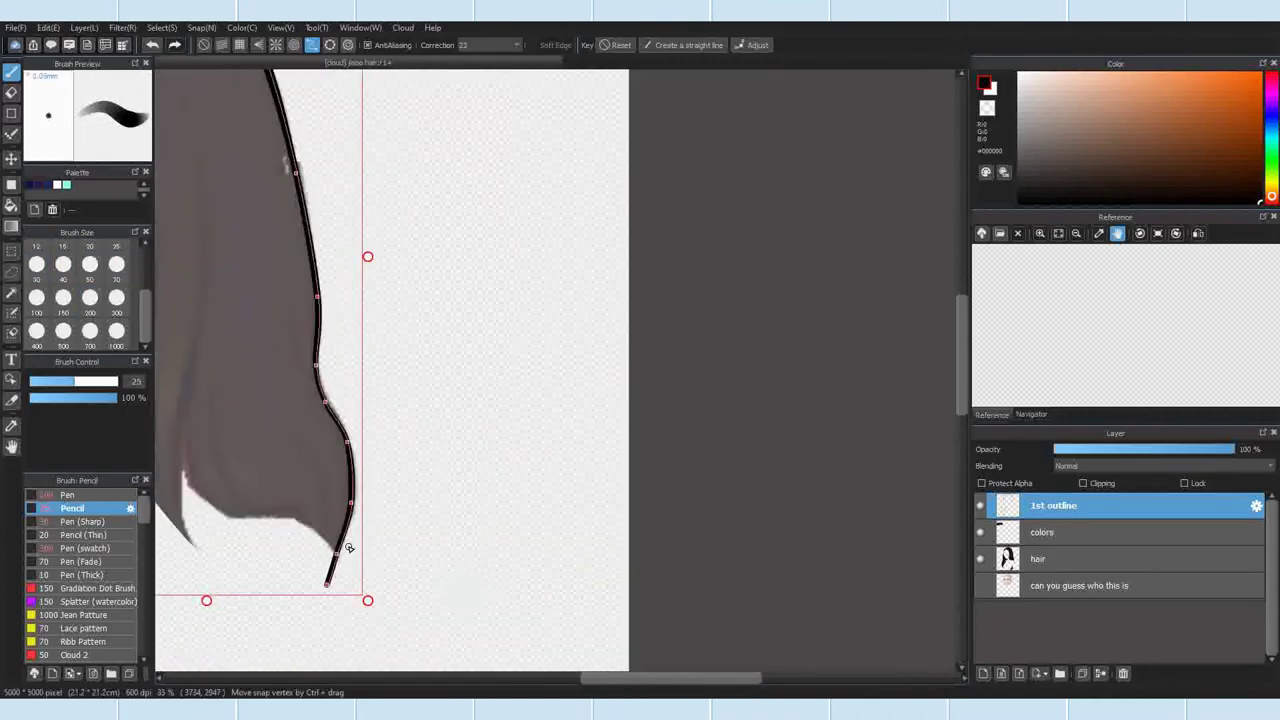
scroll(370, 586, down, 5)
scroll(329, 473, up, 2)
click(463, 360)
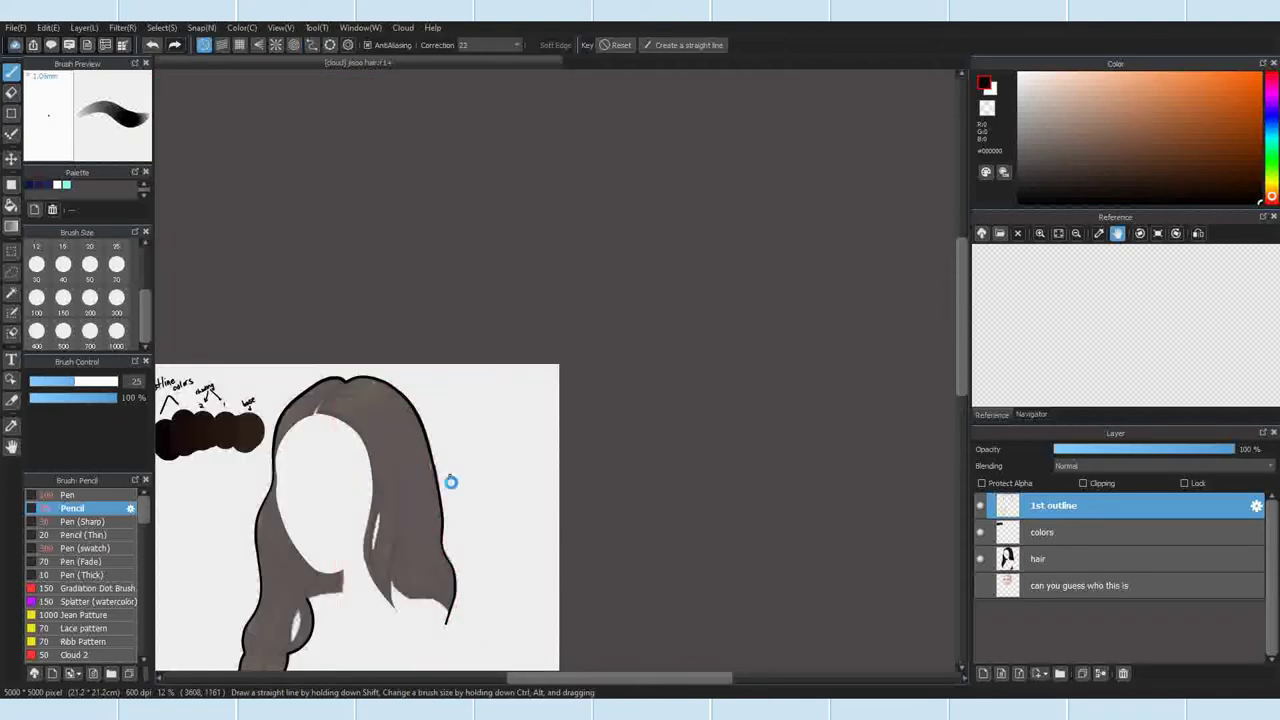
scroll(446, 468, up, 3)
click(10, 94)
scroll(350, 330, down, 3)
click(11, 72)
Step: Lay a curve snap down the right edge of the face opening, along the front lock and past its tip
click(312, 45)
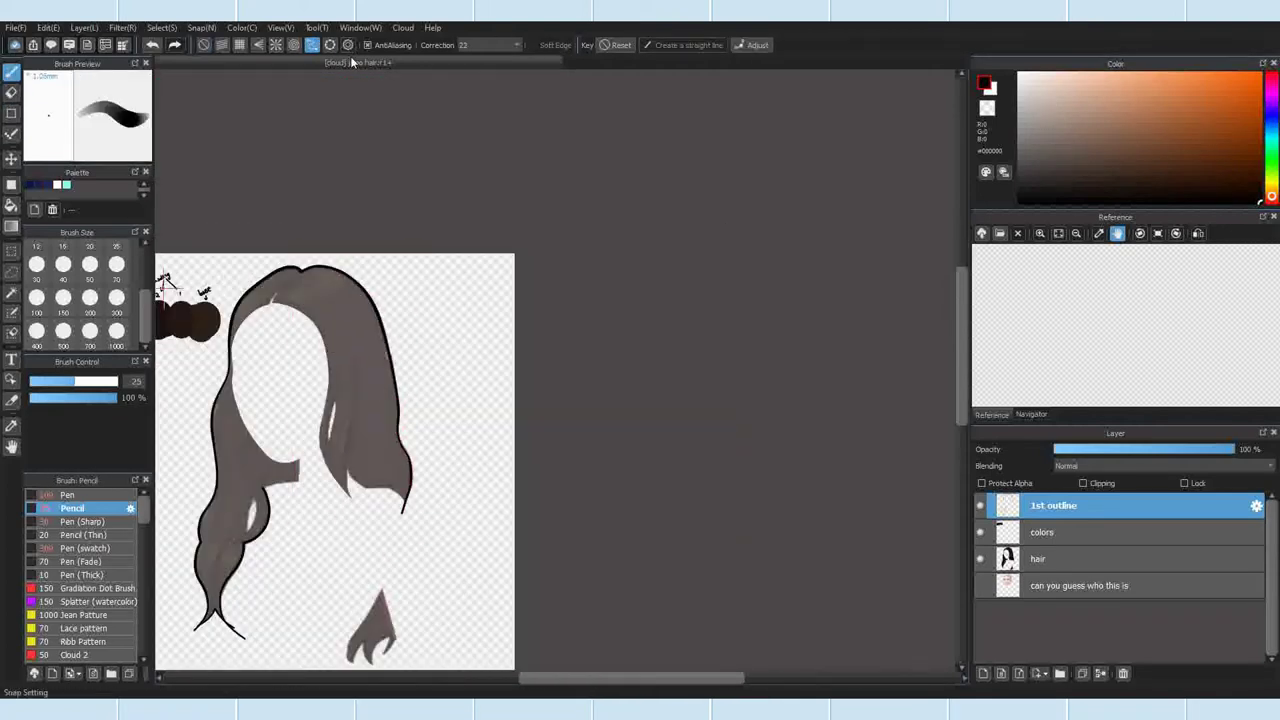
scroll(308, 317, up, 8)
scroll(405, 391, down, 3)
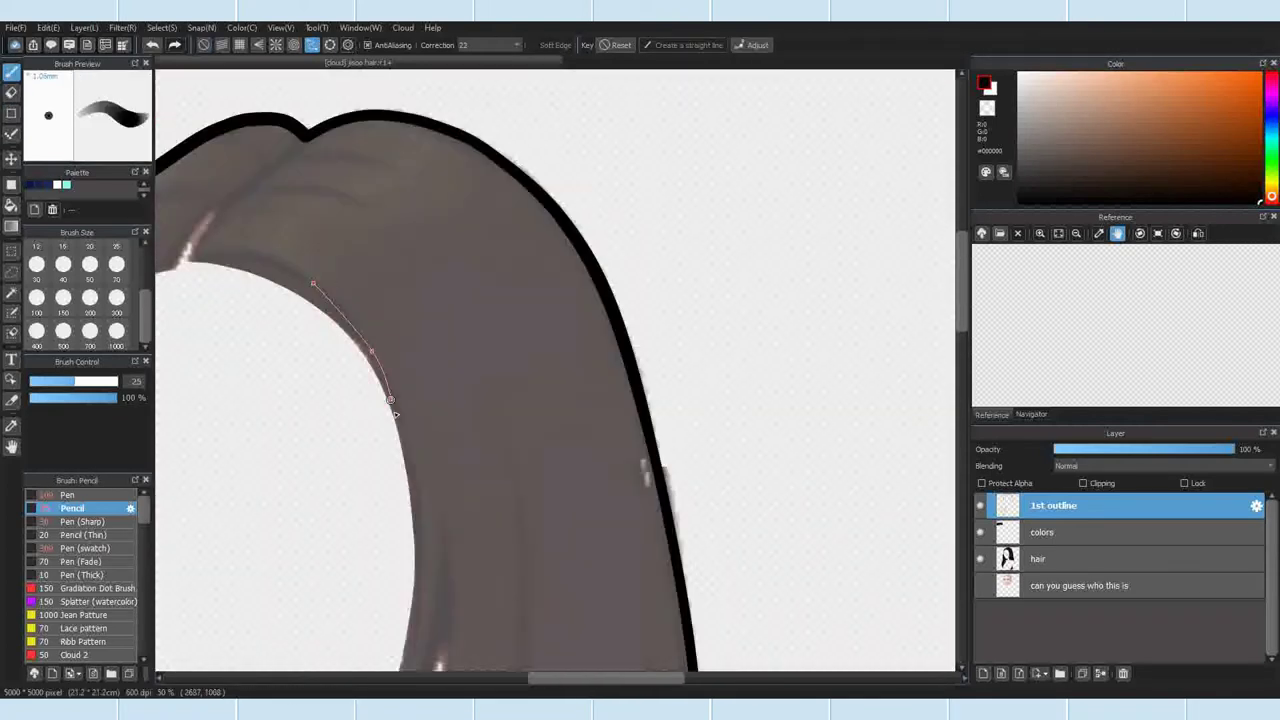
click(405, 452)
scroll(405, 452, down, 2)
scroll(425, 570, up, 2)
scroll(367, 547, down, 3)
scroll(429, 349, up, 5)
click(429, 589)
scroll(429, 589, down, 2)
scroll(480, 600, up, 2)
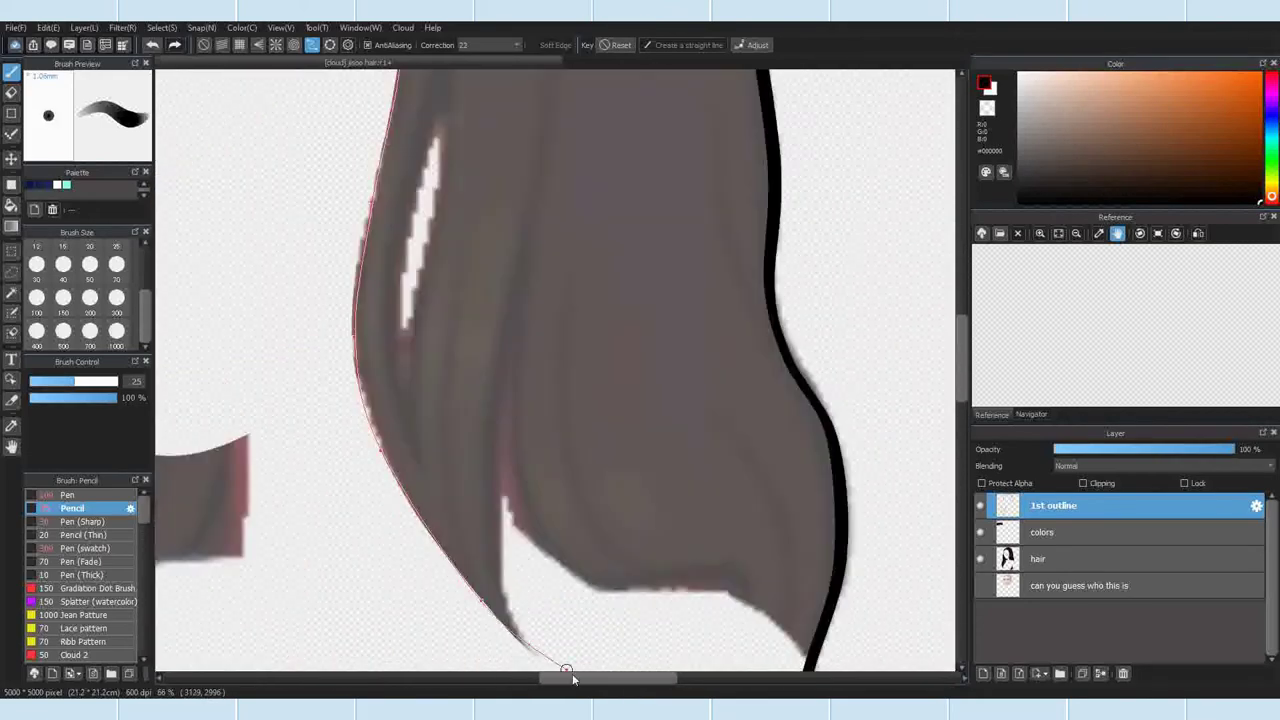
scroll(546, 661, down, 1)
double_click(563, 666)
Step: Trace the front lock's inner edge along the curve with Pen (Sharp) at size 30, and then with Pencil at size 20
scroll(473, 344, down, 3)
scroll(435, 153, up, 1)
click(84, 522)
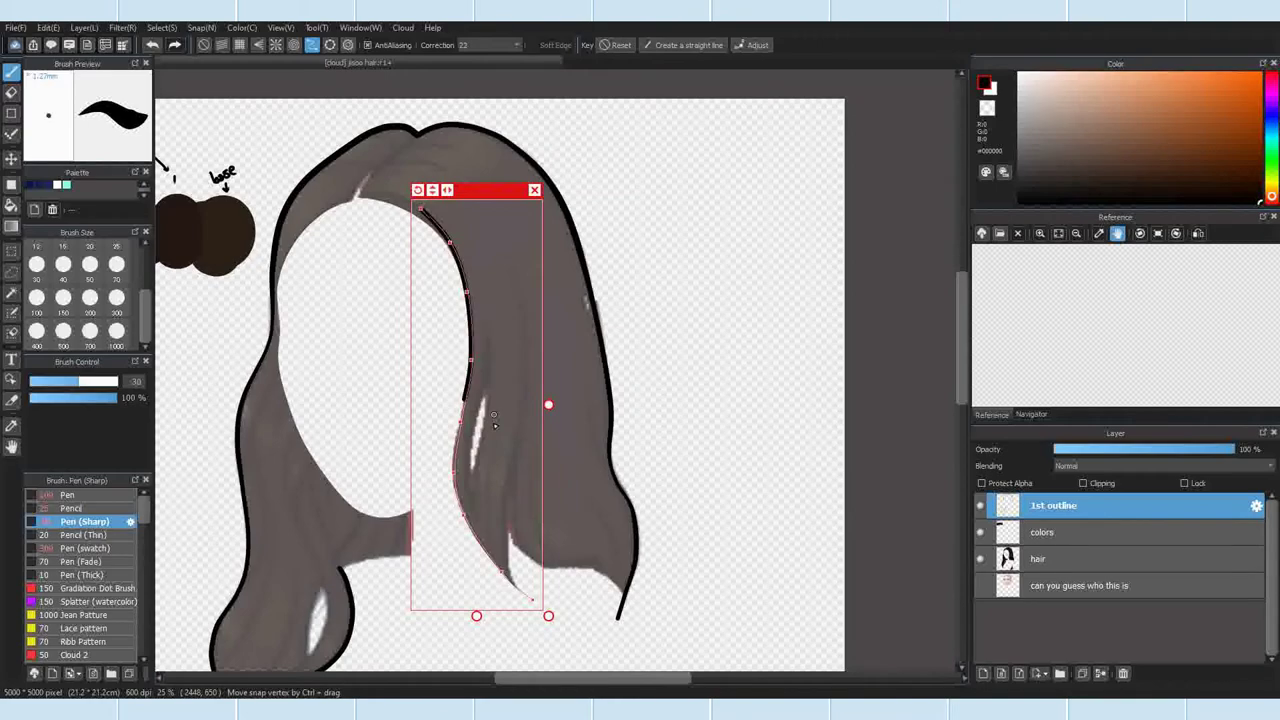
scroll(493, 425, up, 4)
scroll(493, 425, down, 4)
click(72, 508)
scroll(530, 612, up, 2)
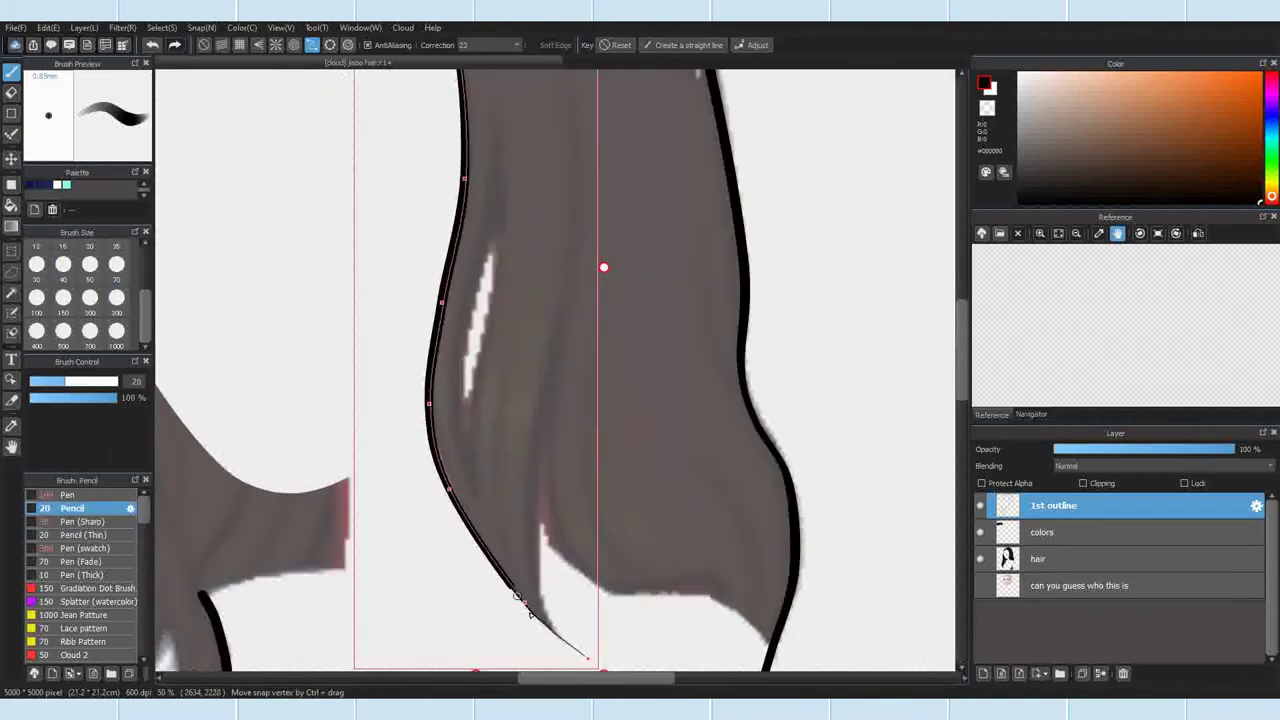
scroll(535, 440, down, 1)
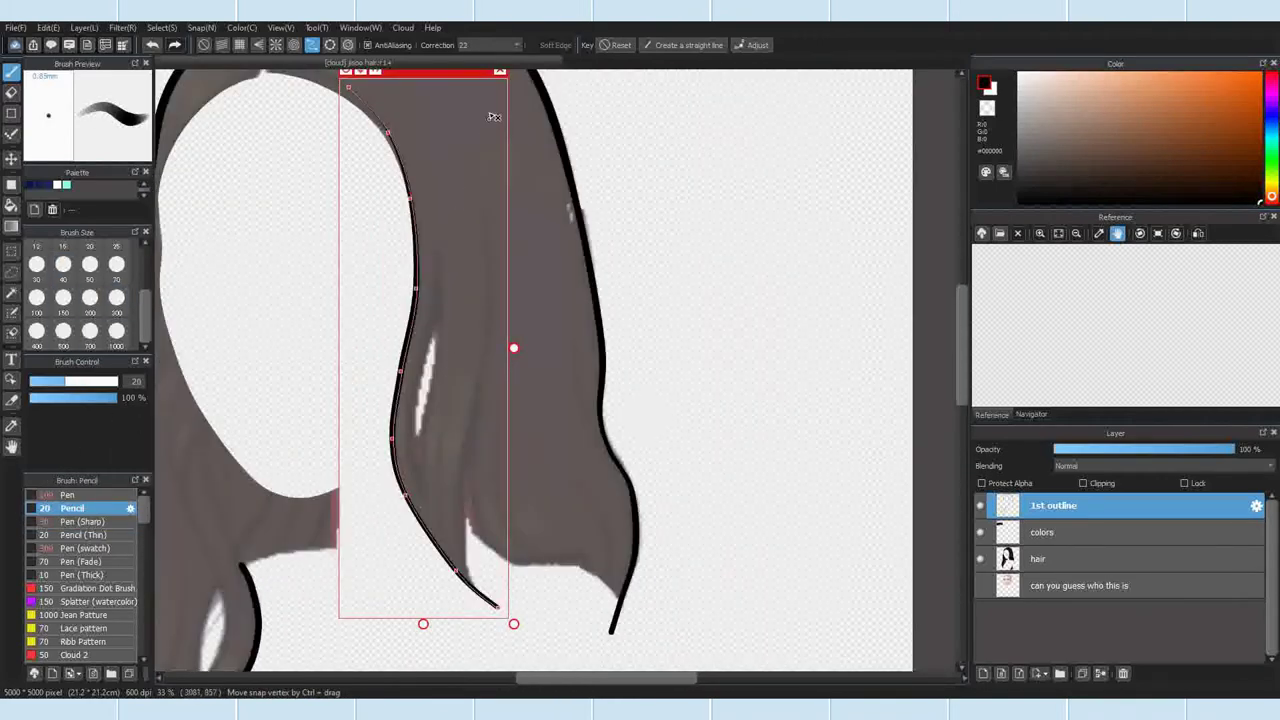
Step: Replace the finished curve with a new curve snap down the left side of the front lock's white gap
click(500, 71)
click(312, 45)
click(347, 70)
click(436, 254)
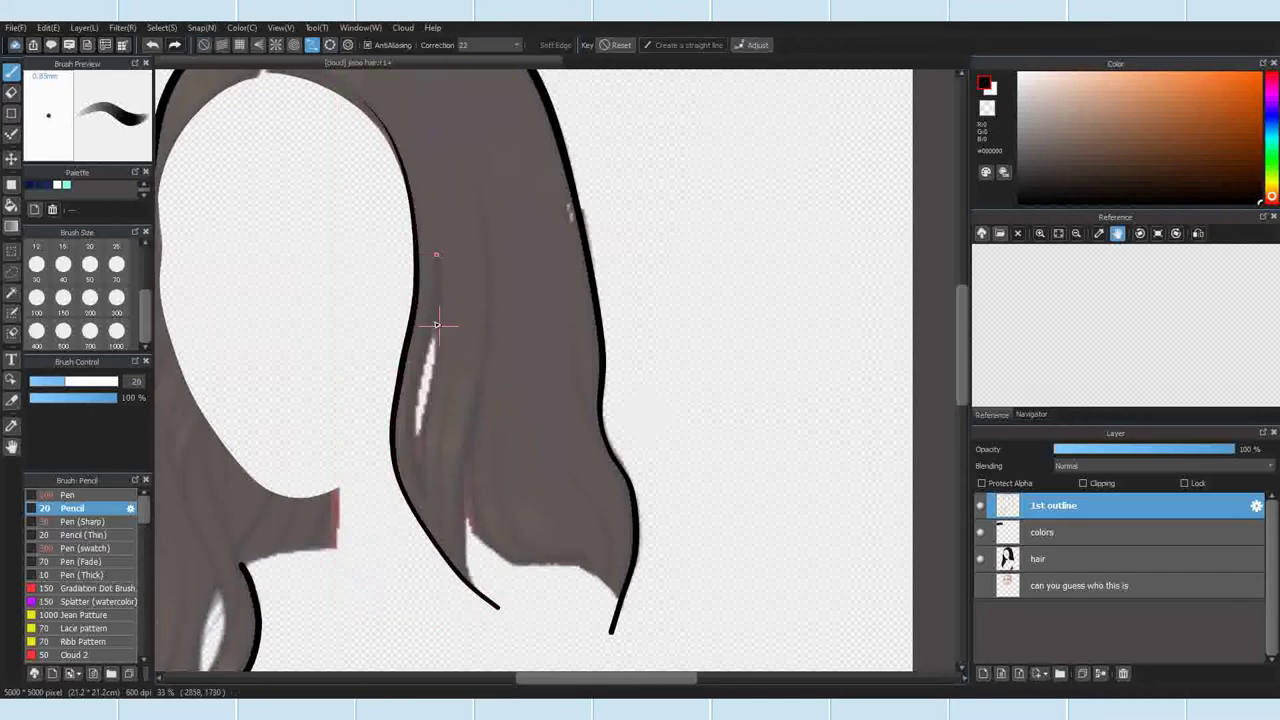
double_click(425, 506)
Step: Trace the gap's left side along the curve with Pen (Sharp) at size 40
click(100, 523)
click(63, 265)
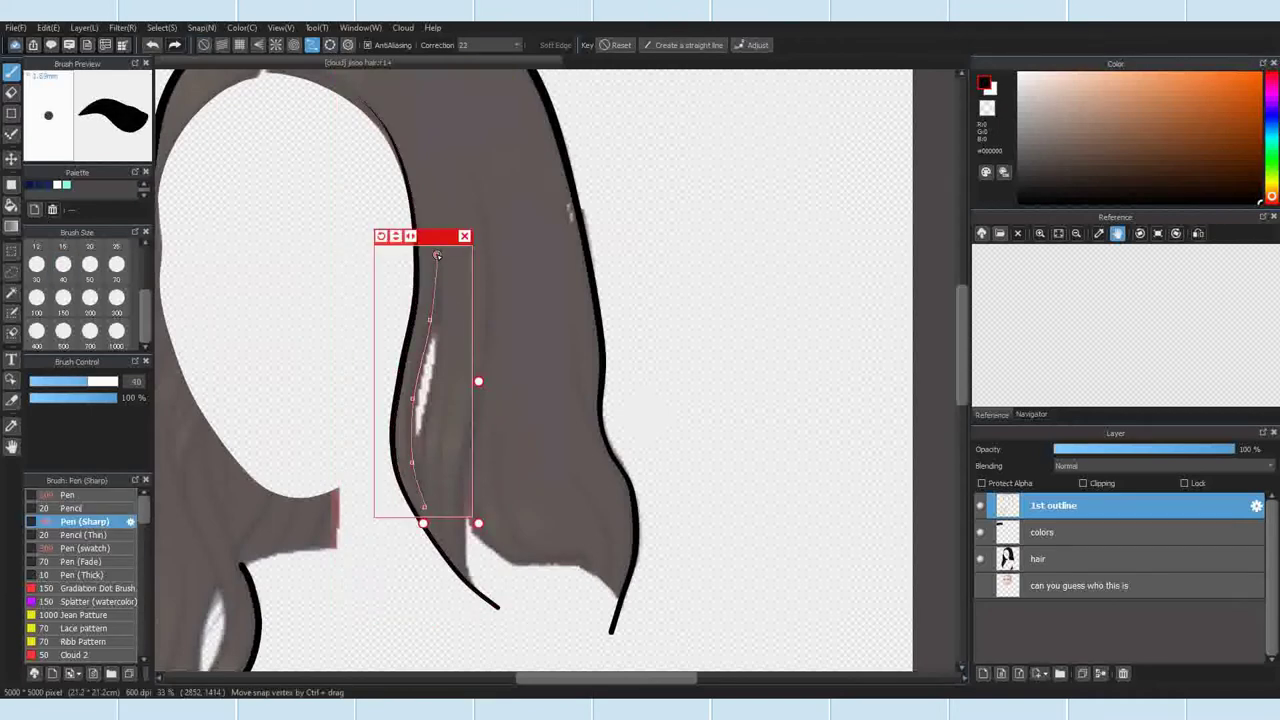
drag(437, 253, 430, 510)
key(ctrl+z)
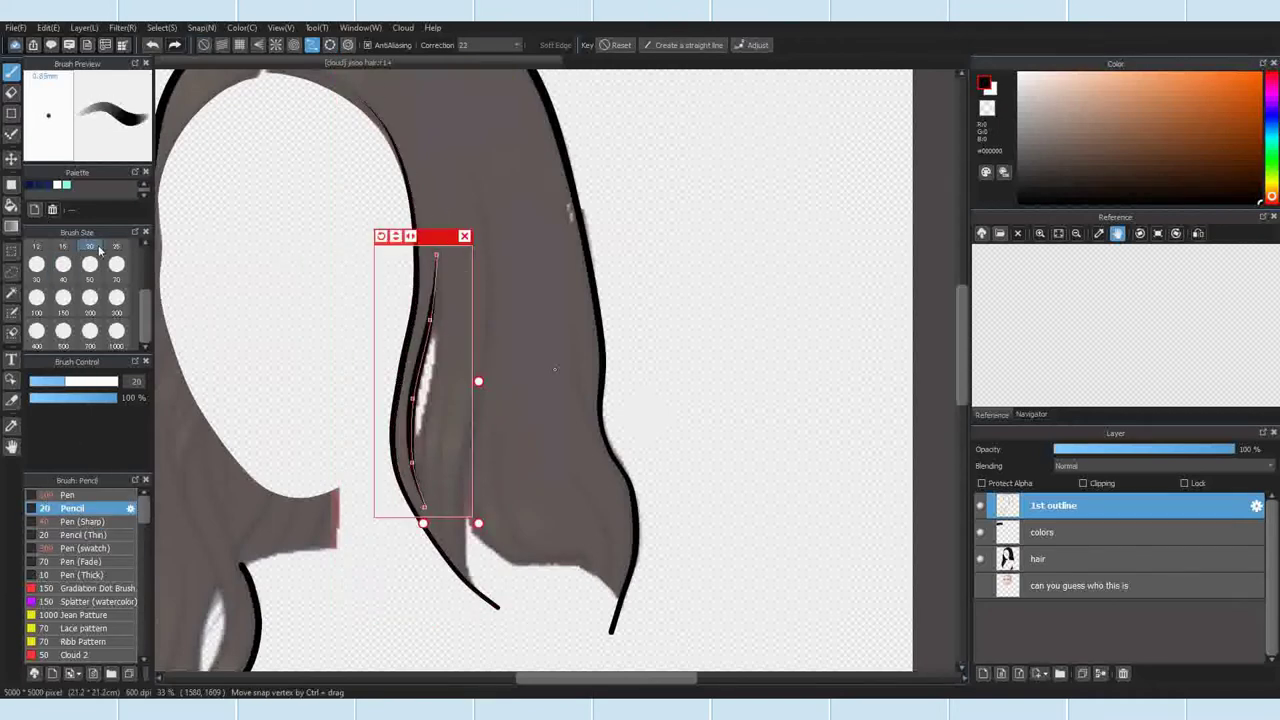
Step: Retrace the gap's left side with Pencil at size 30 and remove the curve
scroll(412, 480, up, 3)
scroll(454, 443, down, 3)
scroll(455, 446, up, 2)
click(36, 265)
drag(418, 420, 446, 534)
scroll(437, 377, up, 2)
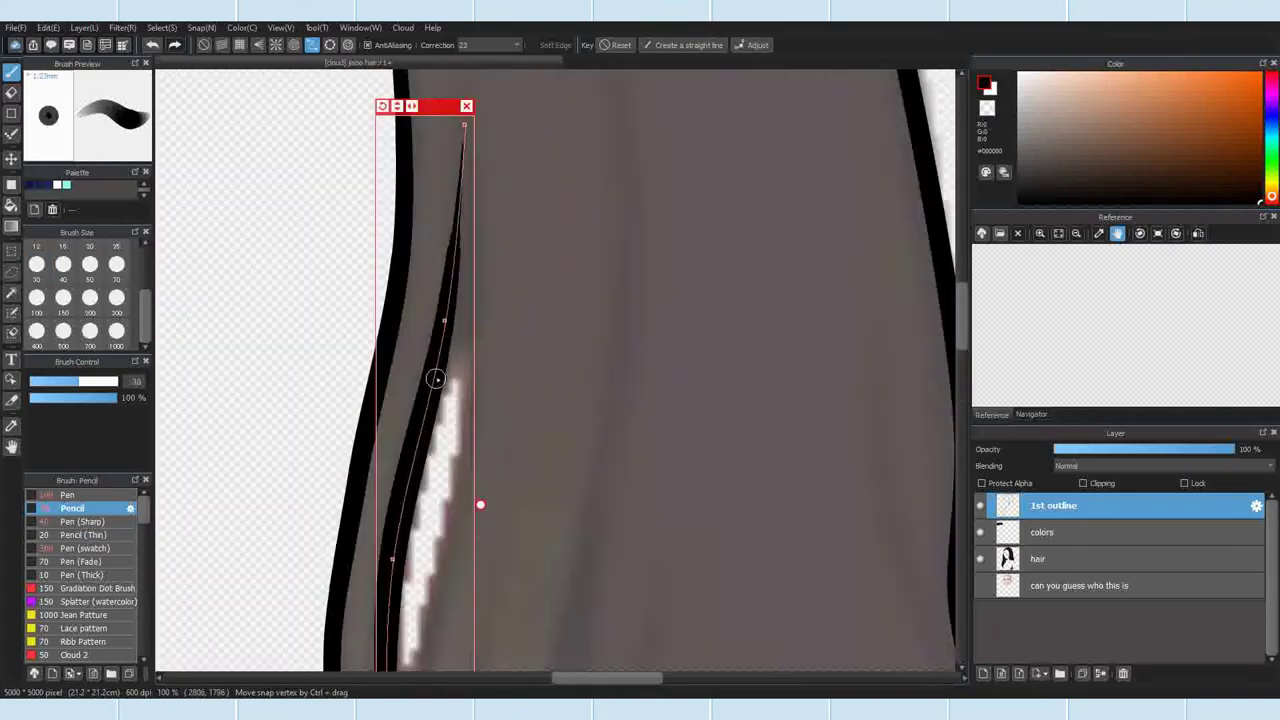
drag(441, 322, 464, 125)
click(465, 106)
Step: Lay a curve snap down the gap's right side, trace it with Pencil at size 30, and remove the curve
scroll(449, 189, down, 3)
scroll(433, 181, up, 2)
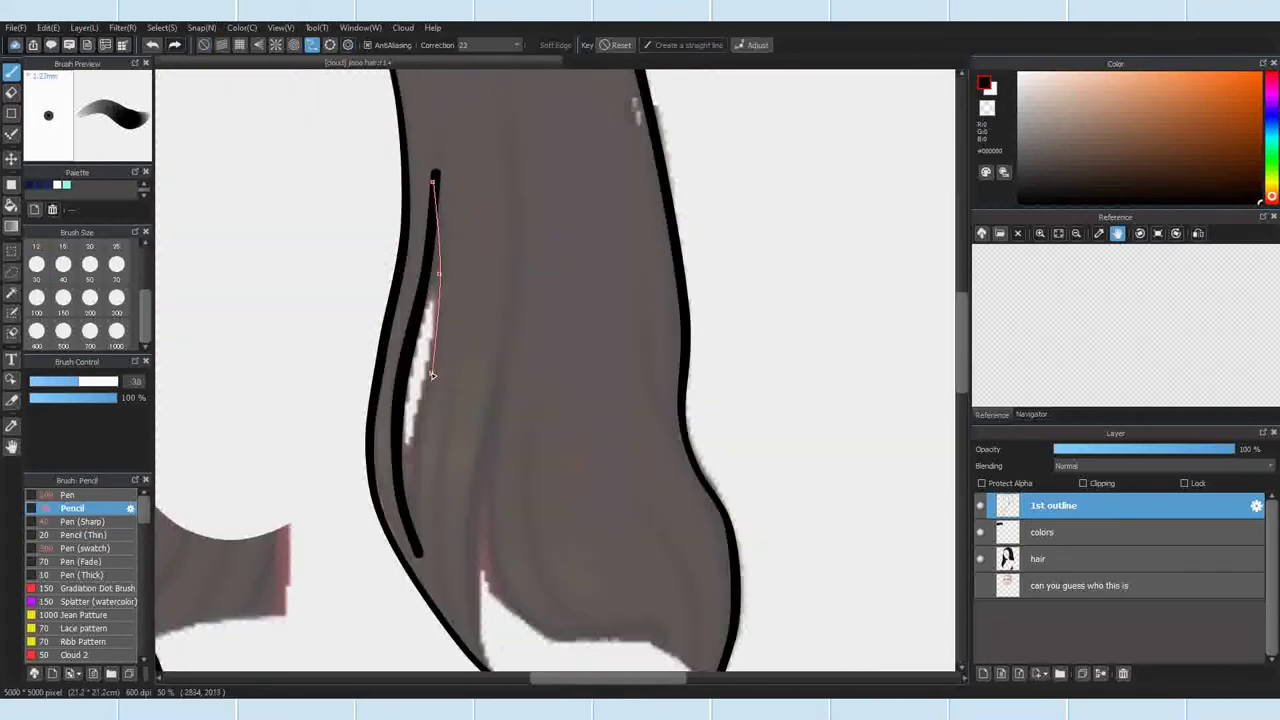
double_click(425, 584)
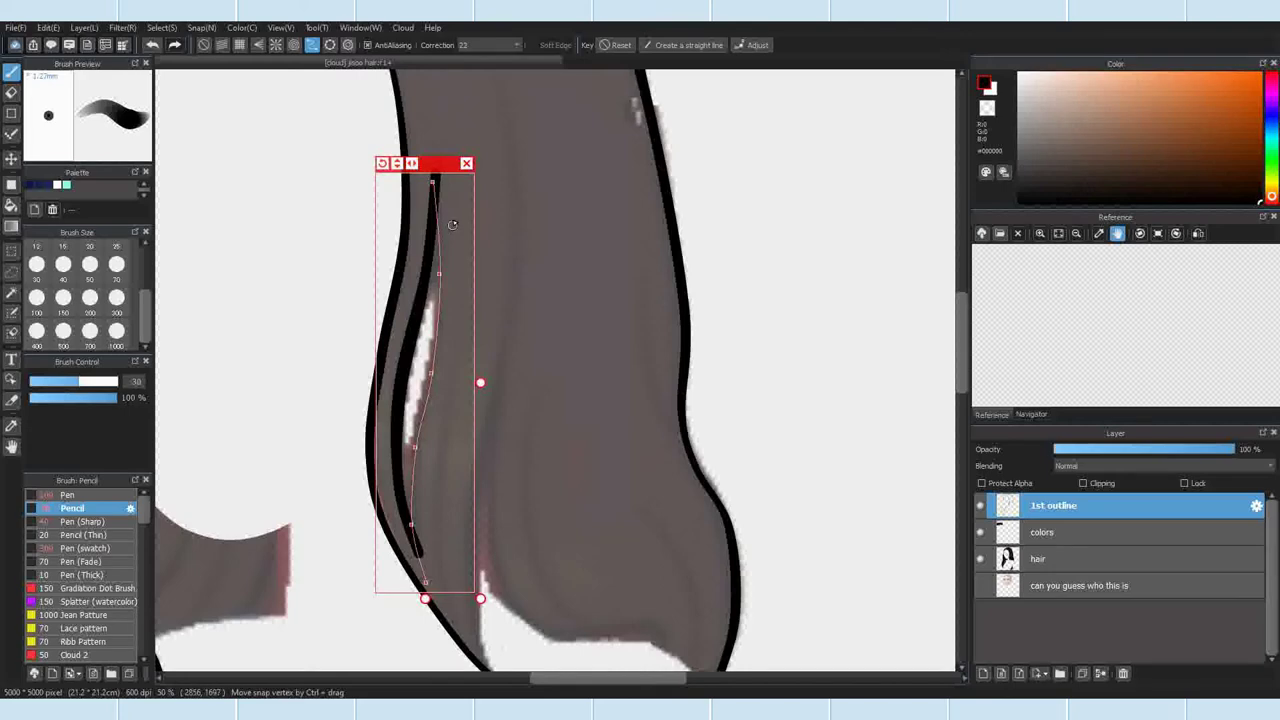
click(467, 163)
Step: Lay a curve snap along the right side of the gap outline's blunt upper end and adjust its lower point
scroll(441, 182, up, 1)
click(412, 149)
click(444, 289)
double_click(467, 468)
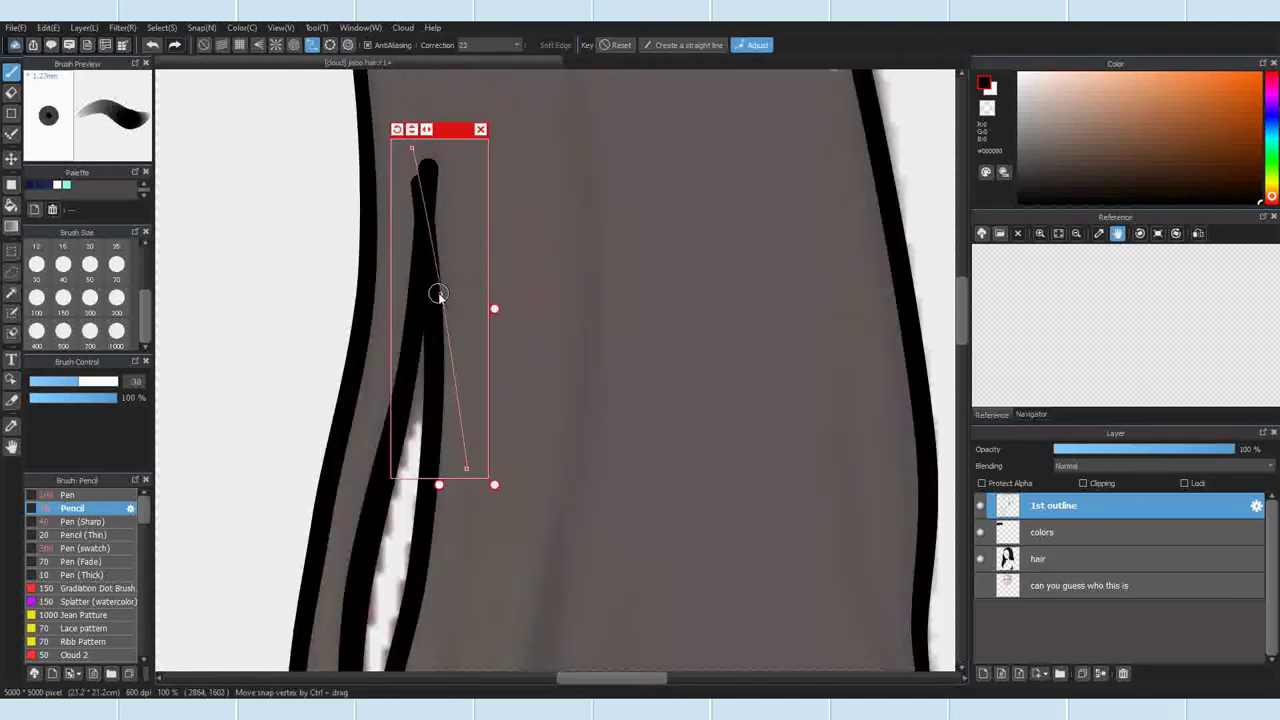
mouse_move(467, 468)
mouse_down()
mouse_move(457, 460)
mouse_move(460, 476)
mouse_up()
Step: Erase the right side of the gap outline's upper end along the curve, settling on size 15, and remove the curve
key(e)
drag(428, 167, 450, 372)
click(152, 45)
click(63, 246)
click(152, 45)
drag(412, 148, 415, 147)
drag(460, 476, 457, 477)
drag(420, 162, 449, 376)
click(152, 45)
drag(460, 128, 463, 127)
drag(422, 163, 443, 250)
click(480, 127)
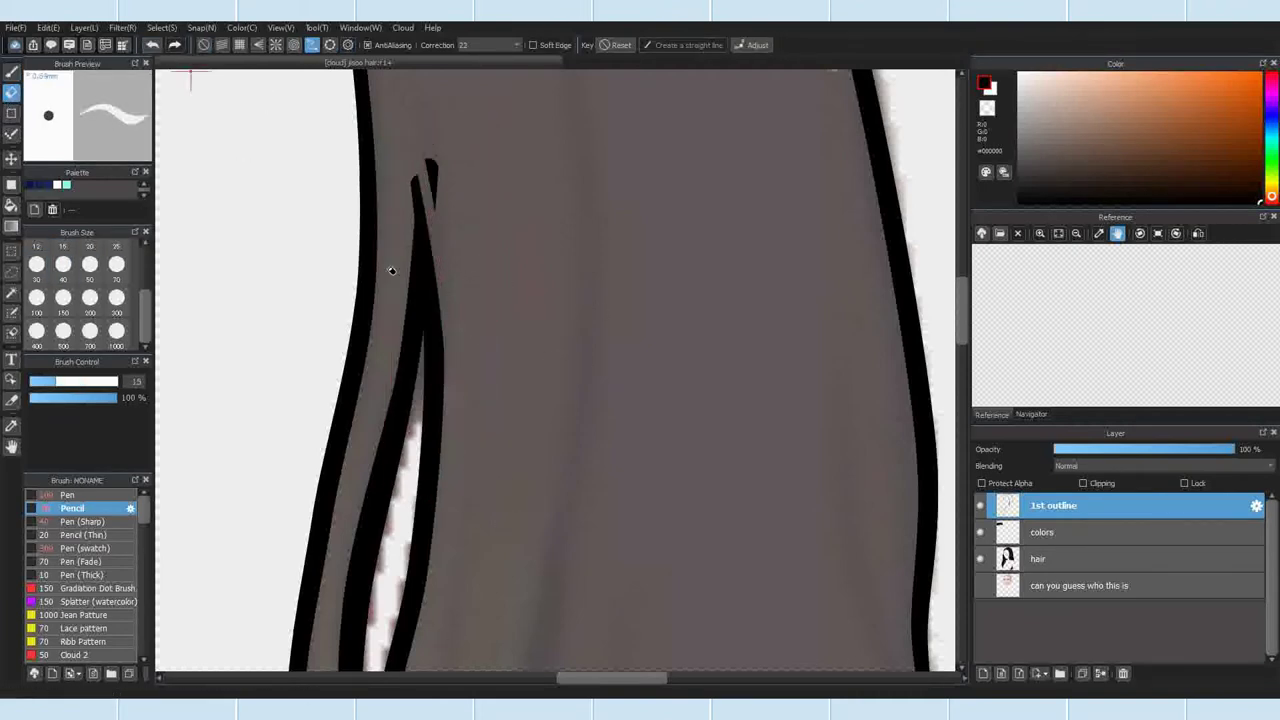
Step: Erase the left side of the gap outline's upper end along a new curve snap and remove the curve
double_click(428, 126)
drag(396, 360, 418, 95)
click(446, 97)
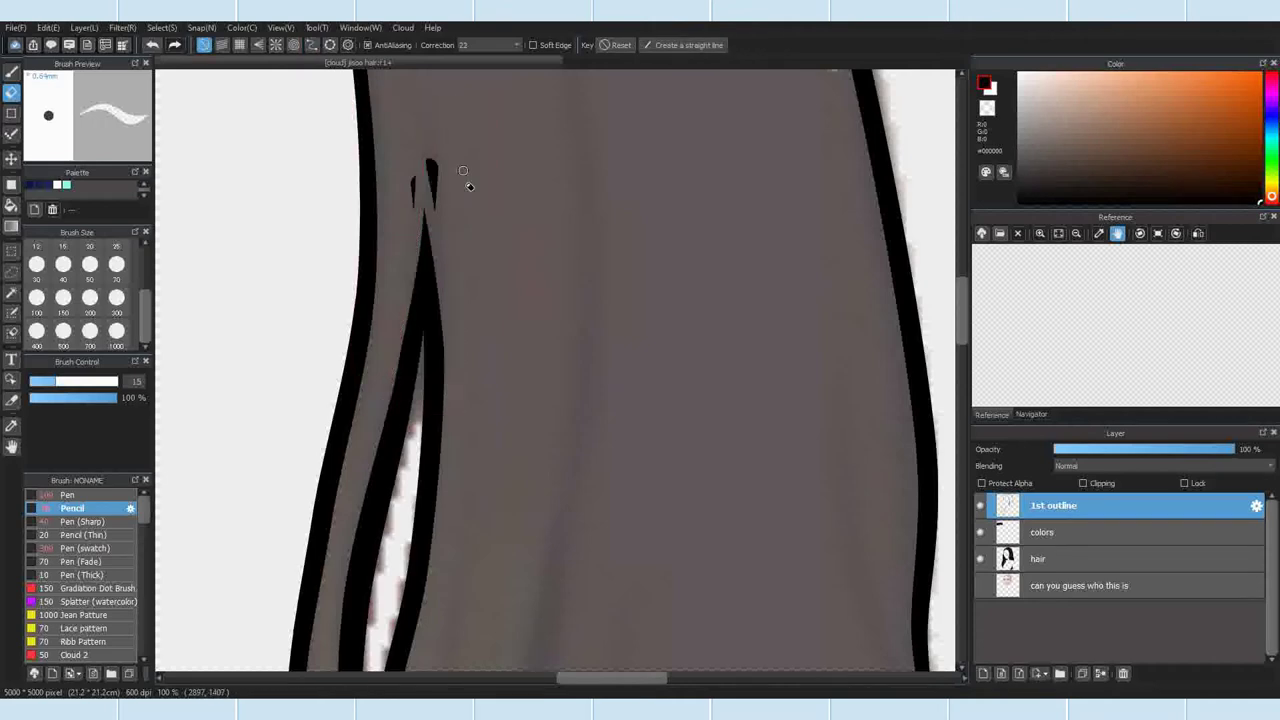
Step: Trim the outer edge of the gap's right line along a longer curve snap and remove the curve
click(435, 205)
double_click(429, 608)
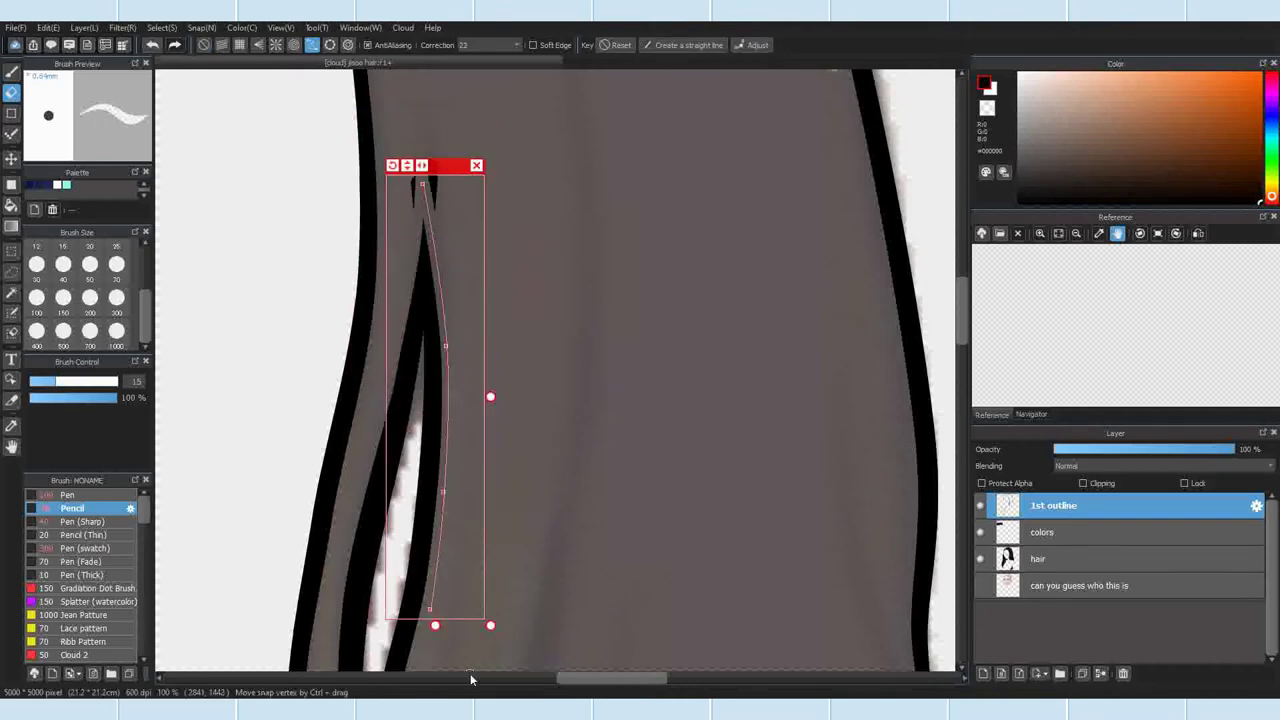
click(478, 165)
scroll(491, 477, down, 3)
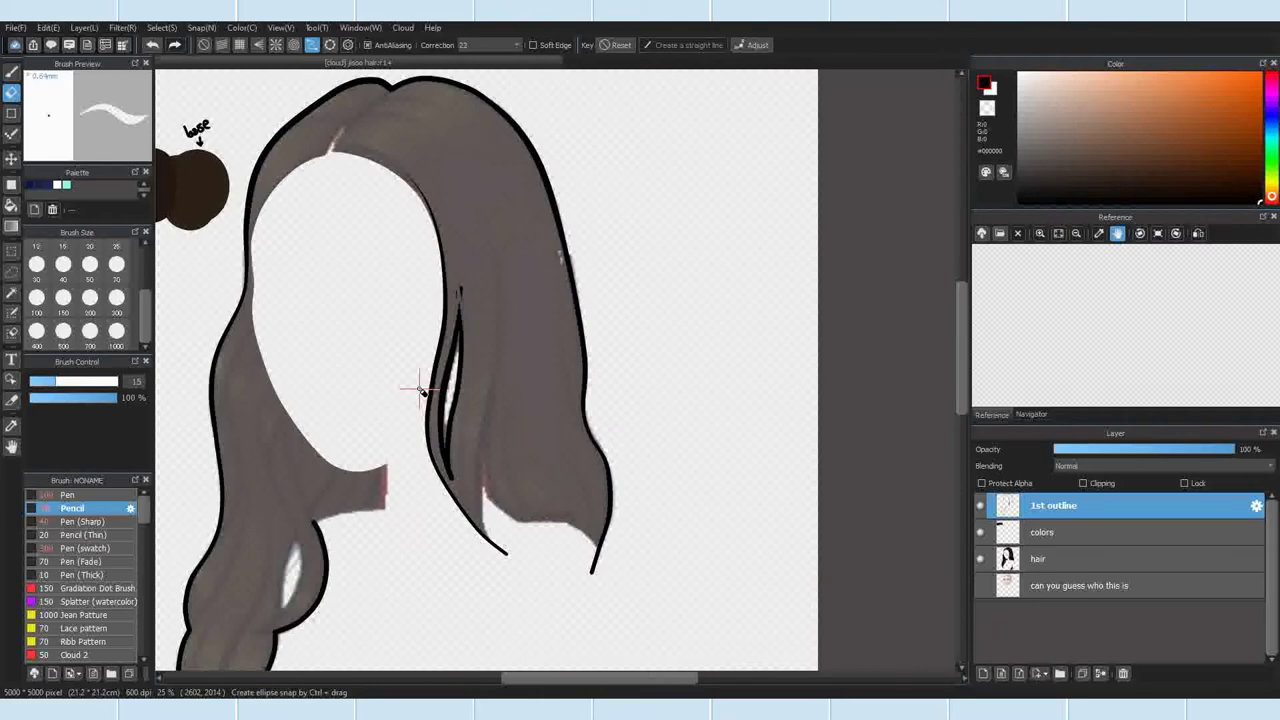
Step: Erase the right side of the gap outline's lower end along a curve snap and remove the curve
scroll(460, 478, up, 3)
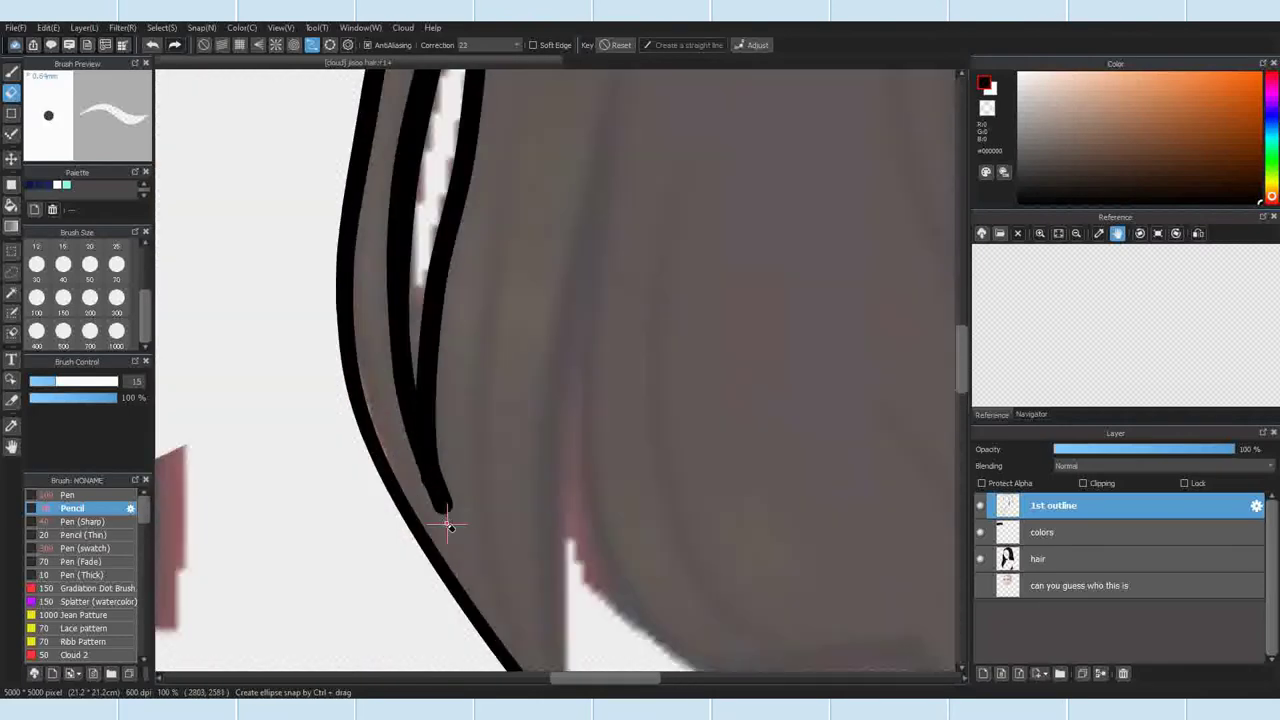
double_click(476, 184)
drag(462, 166, 466, 166)
mouse_move(457, 544)
mouse_down()
mouse_move(453, 448)
mouse_move(448, 532)
mouse_up()
click(501, 176)
Step: Lay a curve snap along the left side of the gap outline's lower end, erase along it, and remove the curve
click(312, 45)
click(378, 295)
click(392, 411)
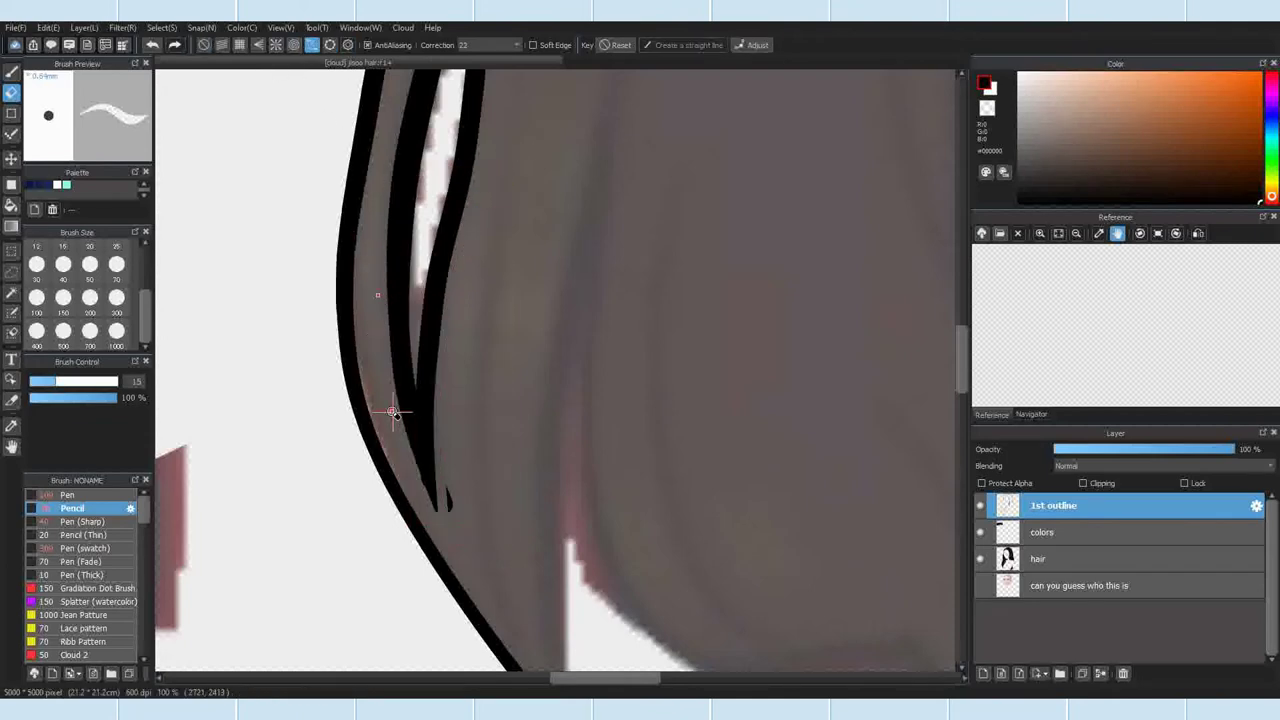
click(440, 519)
double_click(469, 572)
click(472, 277)
Step: Erase the leftover black specks around the tips of the gap outline freehand
scroll(446, 491, up, 4)
drag(458, 496, 471, 596)
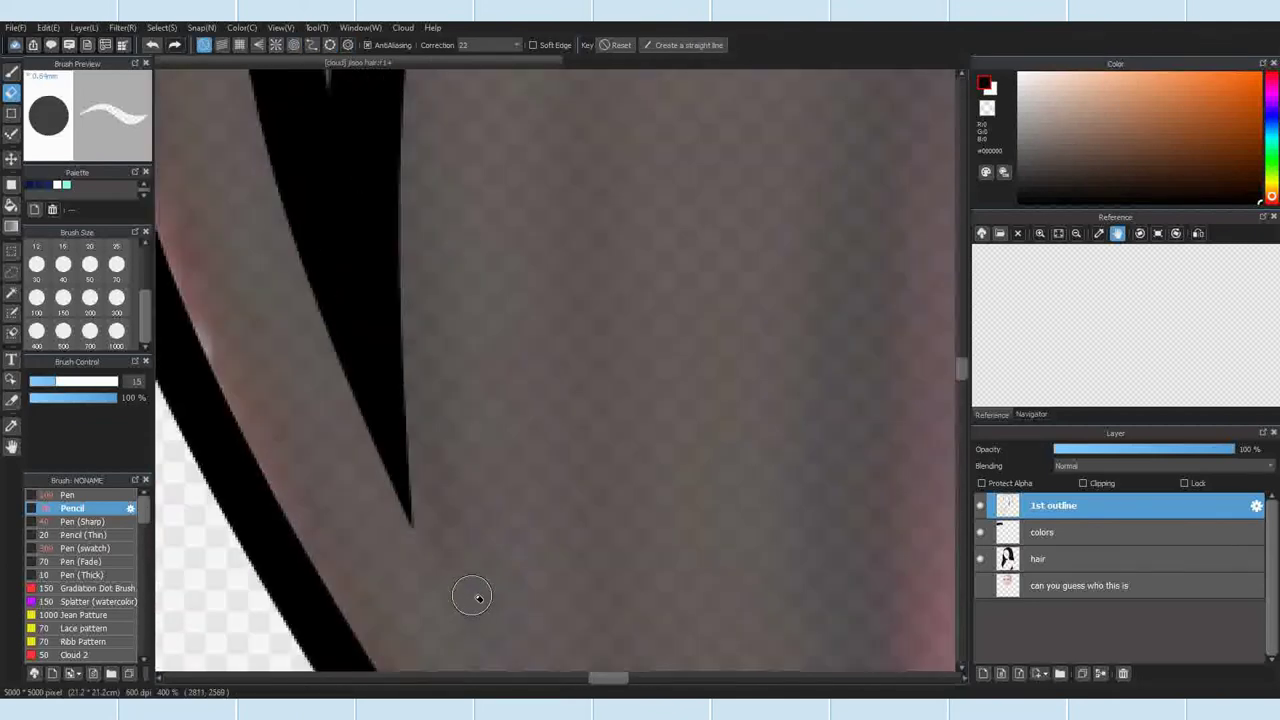
scroll(546, 488, down, 8)
scroll(548, 306, up, 5)
scroll(534, 268, down, 5)
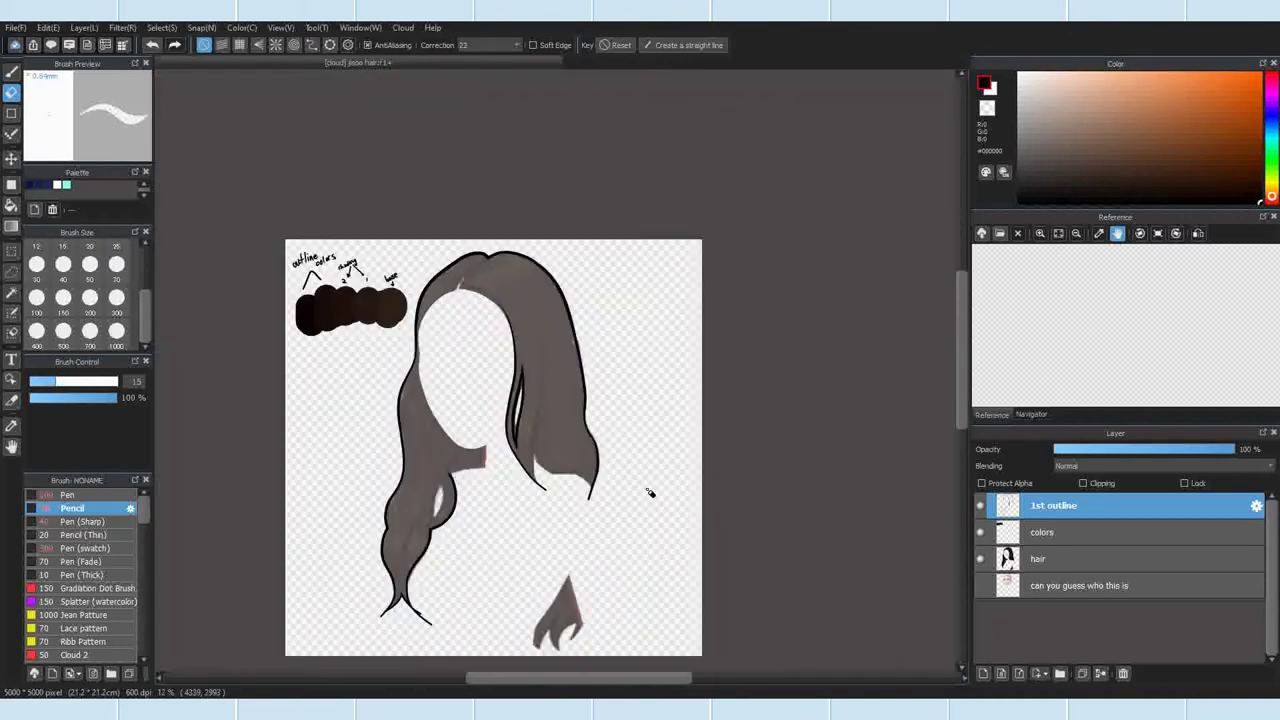
Step: Lay a curve snap down the front lock's right edge and past its tip, adjusting its points
click(312, 45)
scroll(530, 425, up, 4)
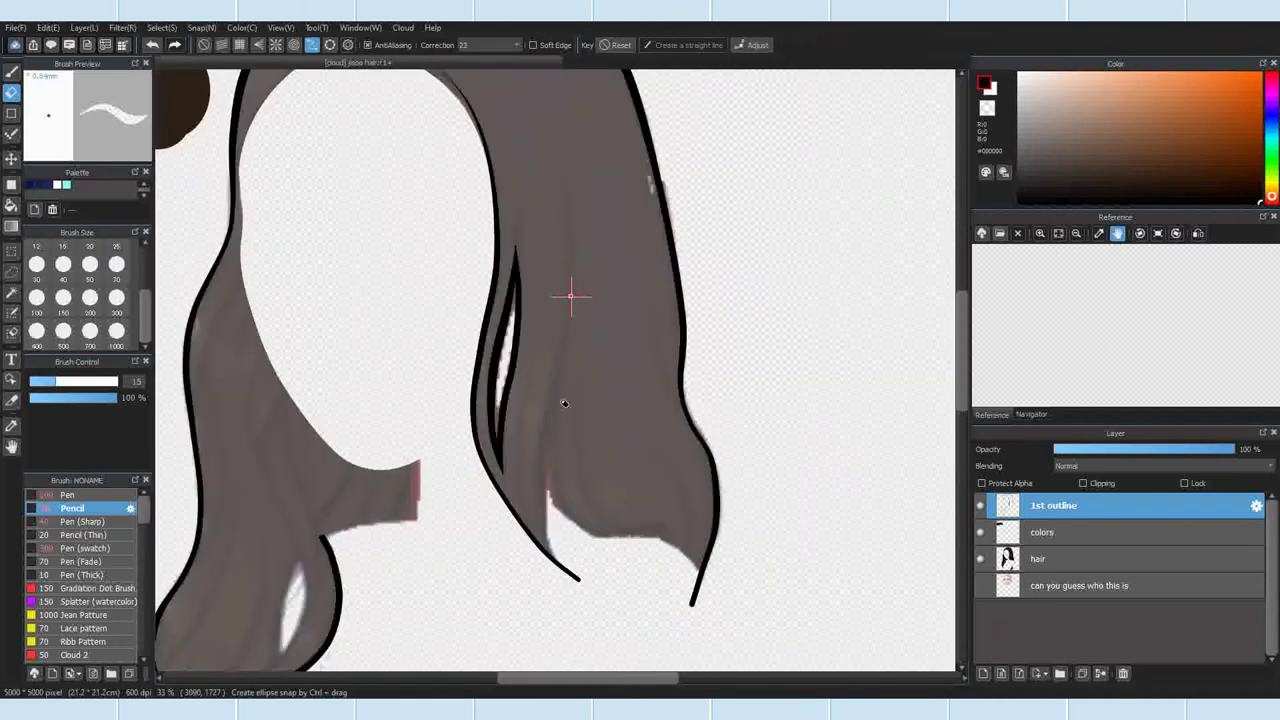
click(620, 641)
scroll(593, 449, down, 2)
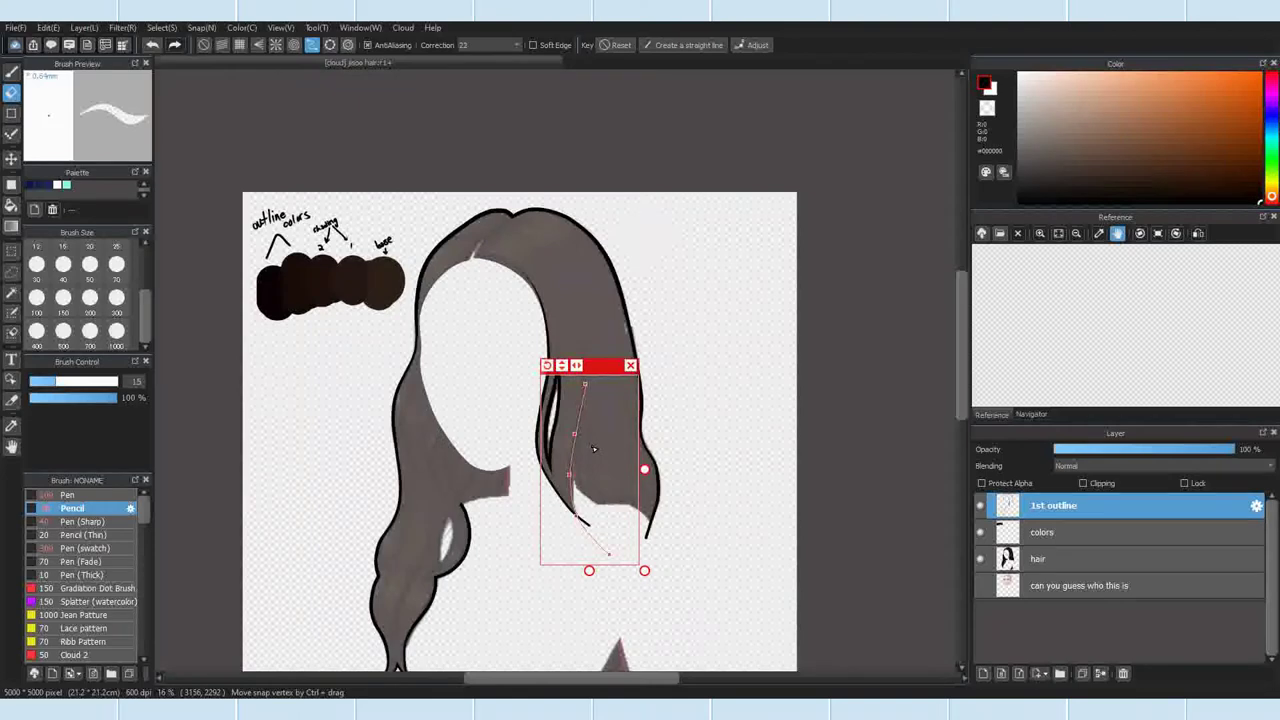
scroll(593, 449, up, 4)
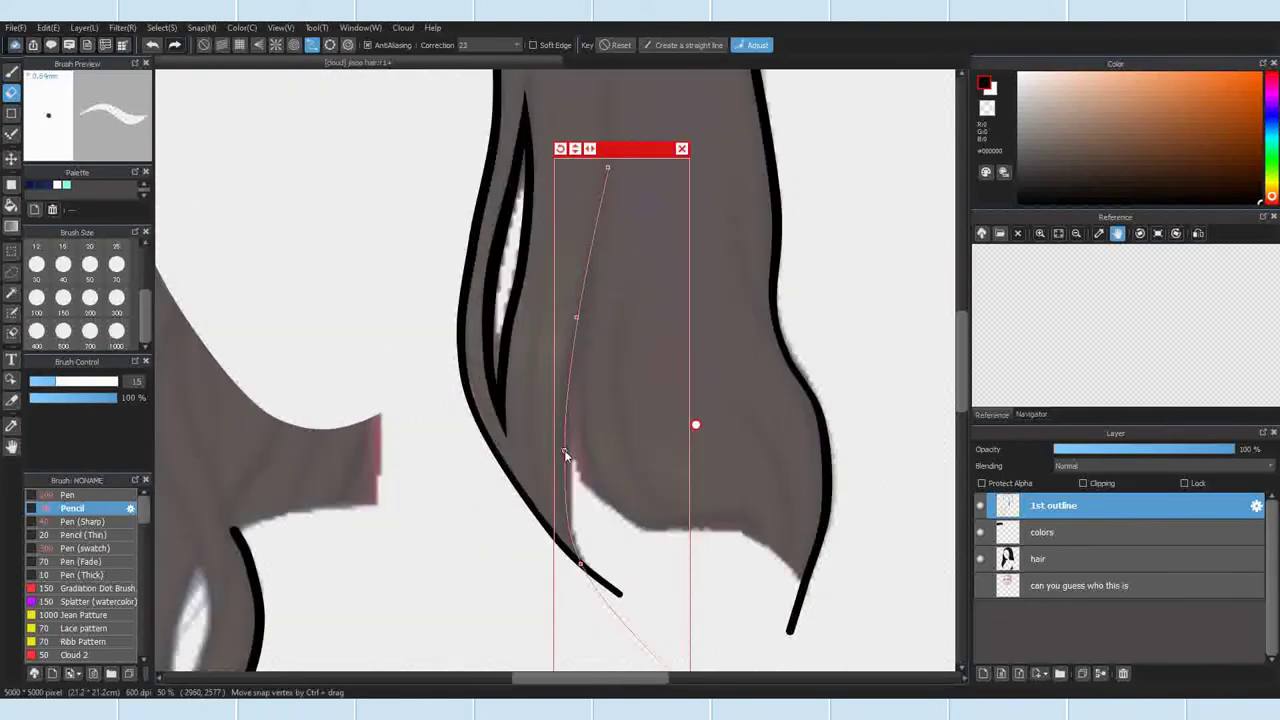
Step: Trace the front lock's right edge along the curve with Pen (Sharp), trying size 40 and settling on size 30, and remove the curve
click(85, 521)
click(12, 72)
drag(609, 168, 672, 671)
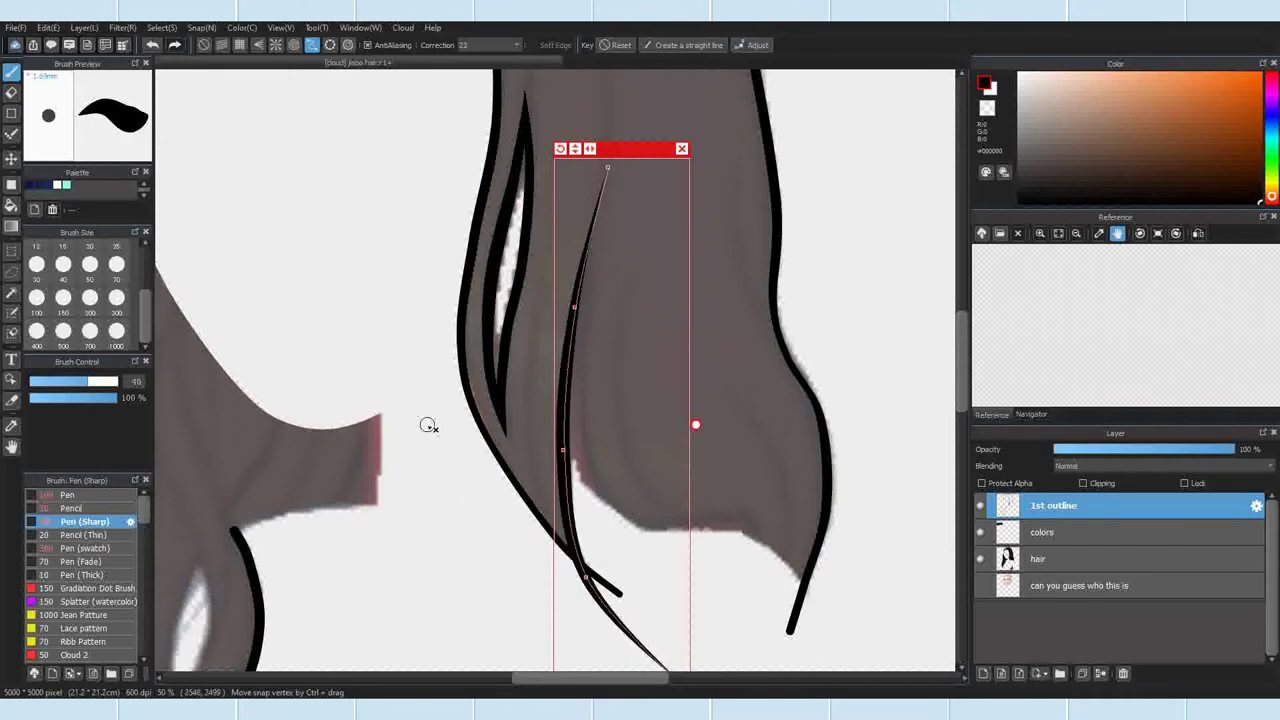
click(683, 149)
scroll(606, 220, down, 4)
scroll(608, 245, up, 4)
key(ctrl+z)
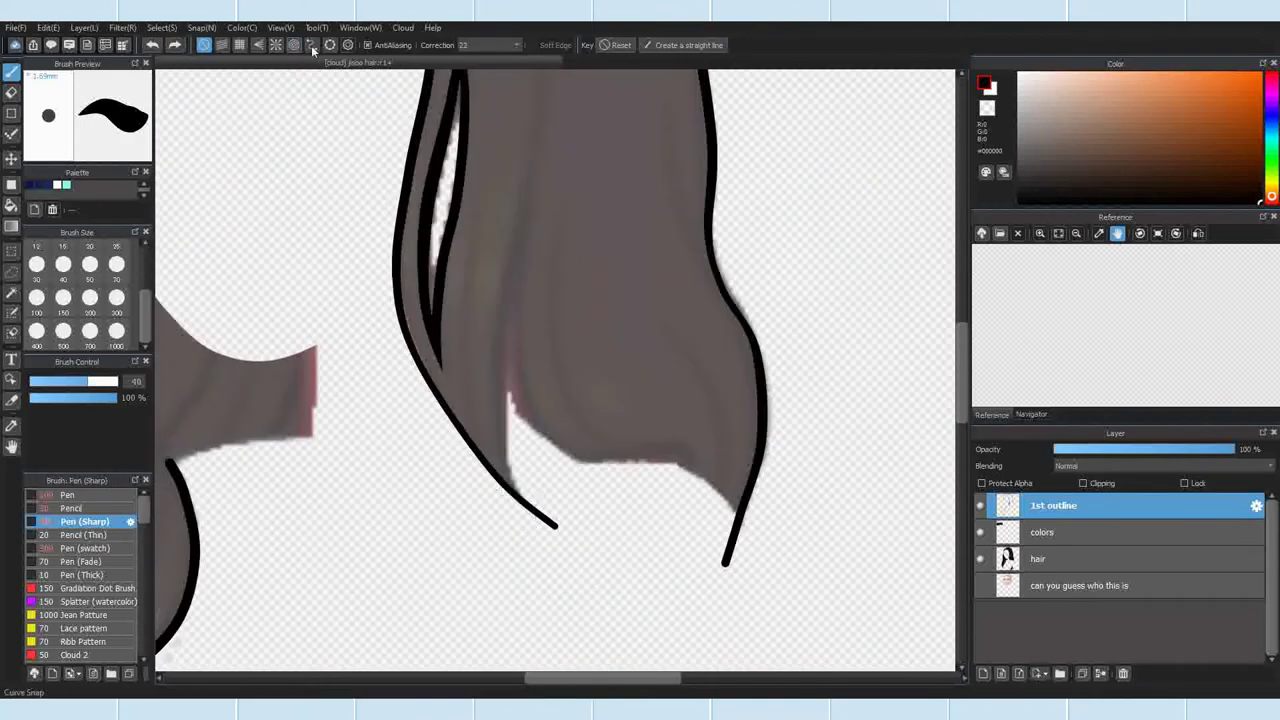
key(ctrl+z)
key(bracketleft)
drag(542, 99, 614, 610)
click(617, 80)
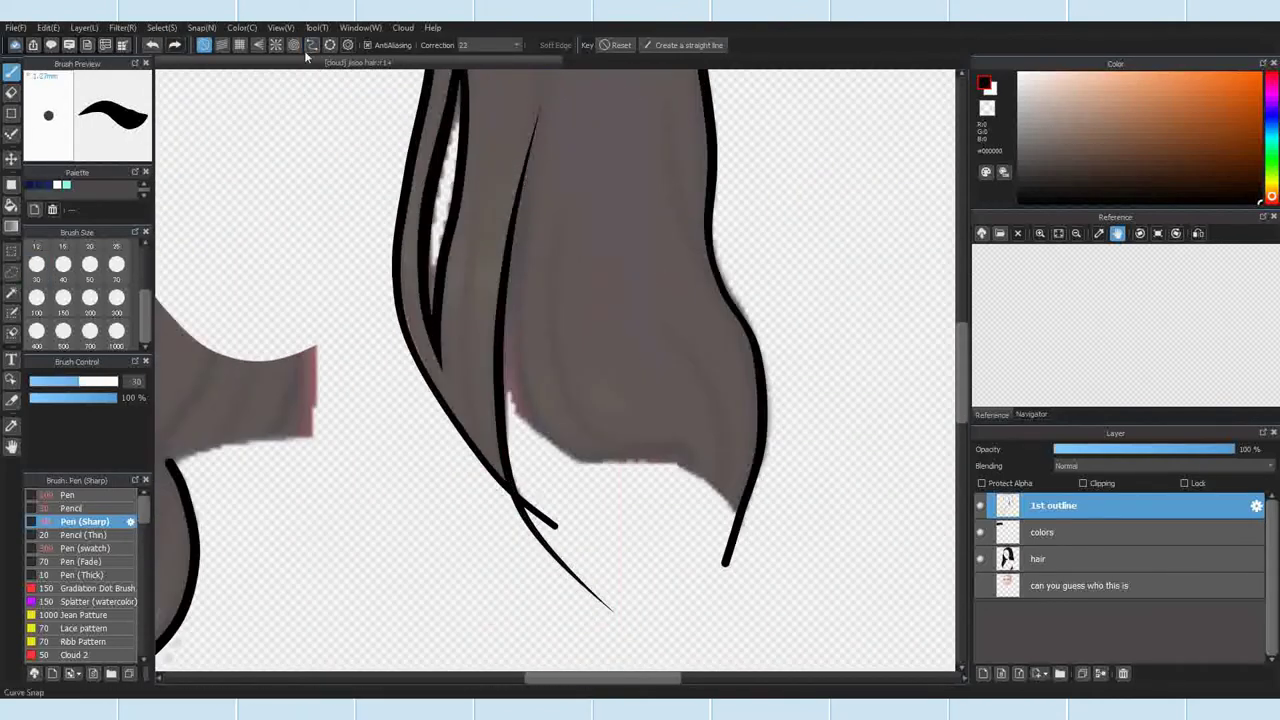
Step: Lay a curve snap down the inner edge of the right hair section and along its lower edge
click(313, 45)
click(617, 45)
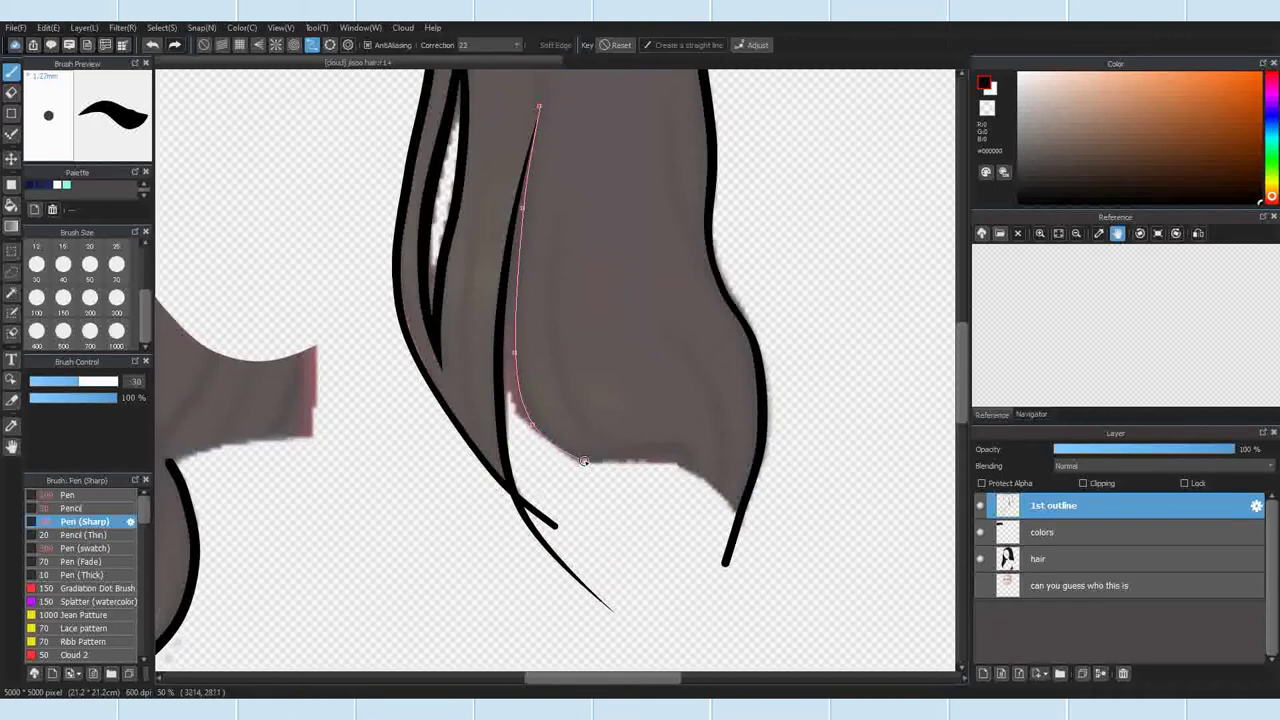
Step: Raise the hair layer's opacity to 88% and return to the 1st outline layer
click(1100, 558)
drag(1150, 450, 1217, 451)
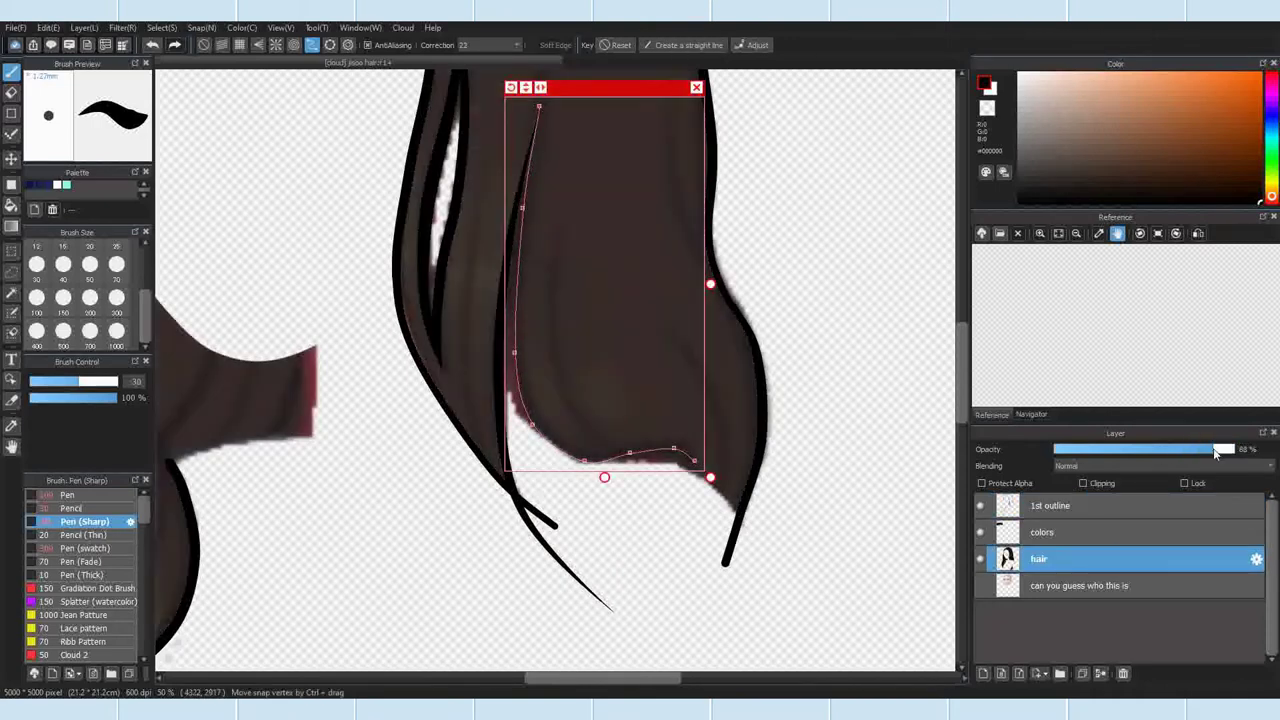
click(1089, 508)
key(Escape)
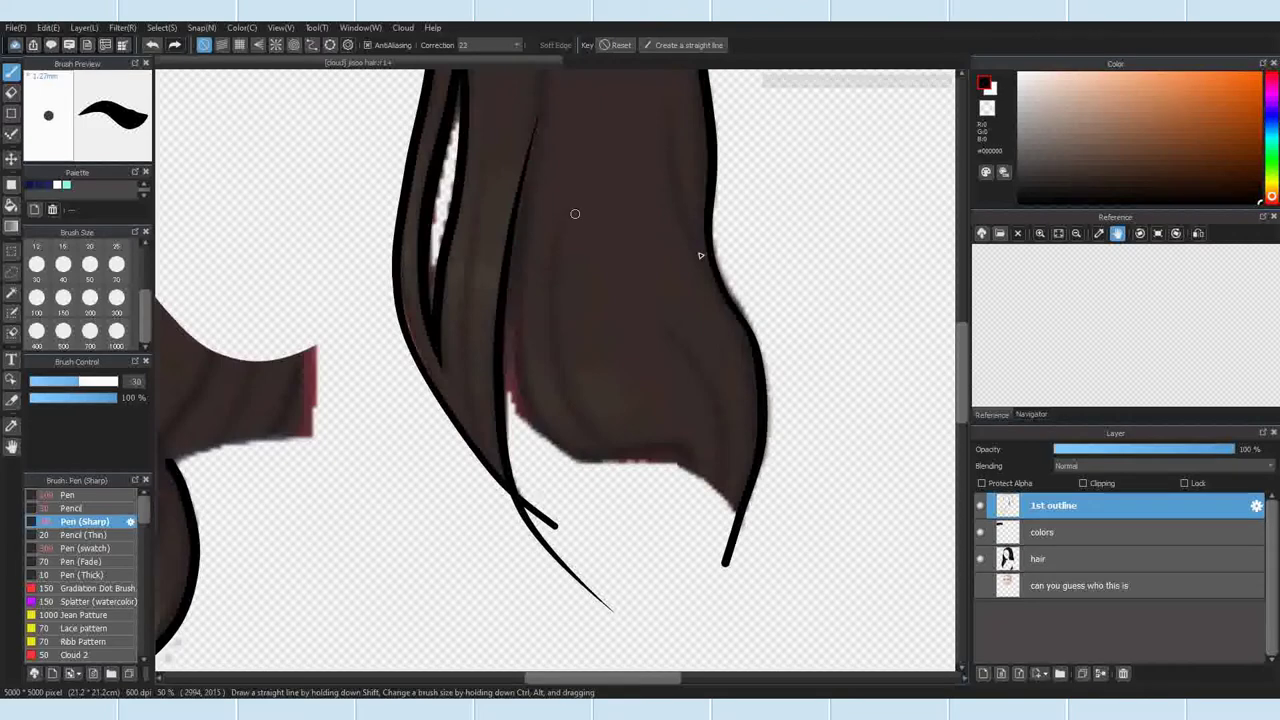
Step: Restore the curve, trace the right section's inner and lower edge with Pen (Sharp) at size 40 and Pencil at size 30, and remove it
click(310, 45)
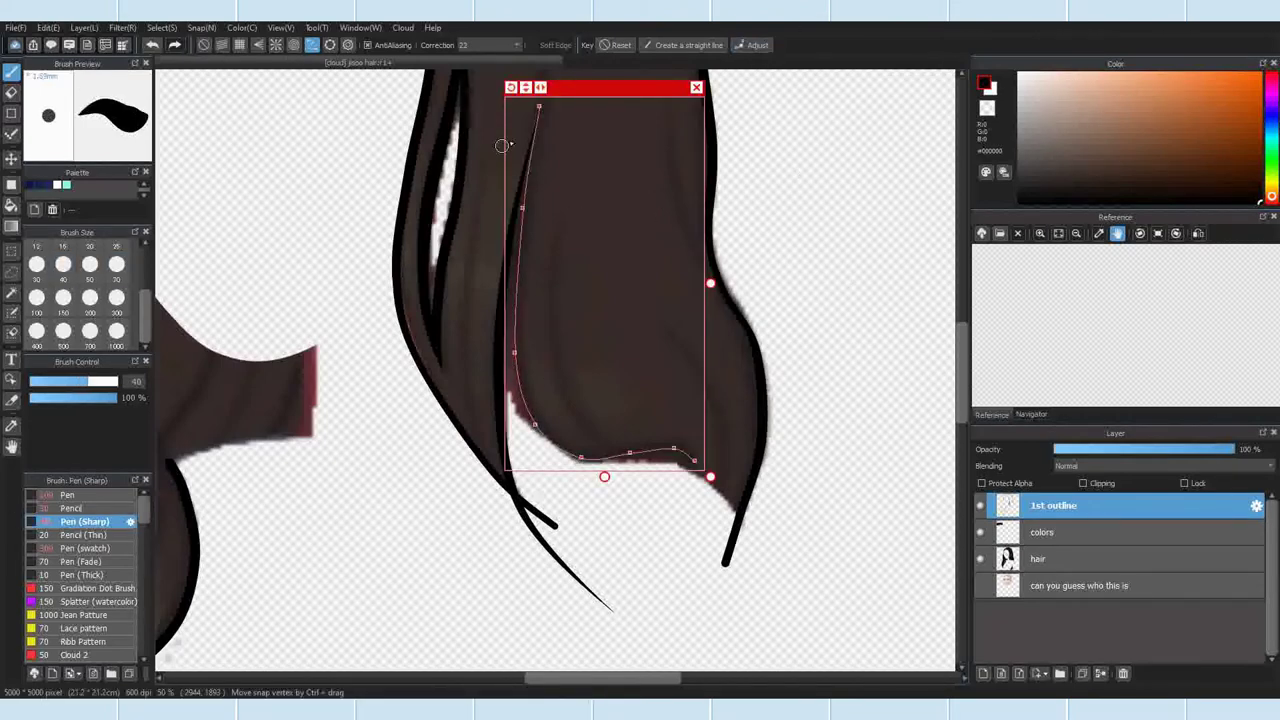
drag(504, 146, 772, 615)
click(67, 507)
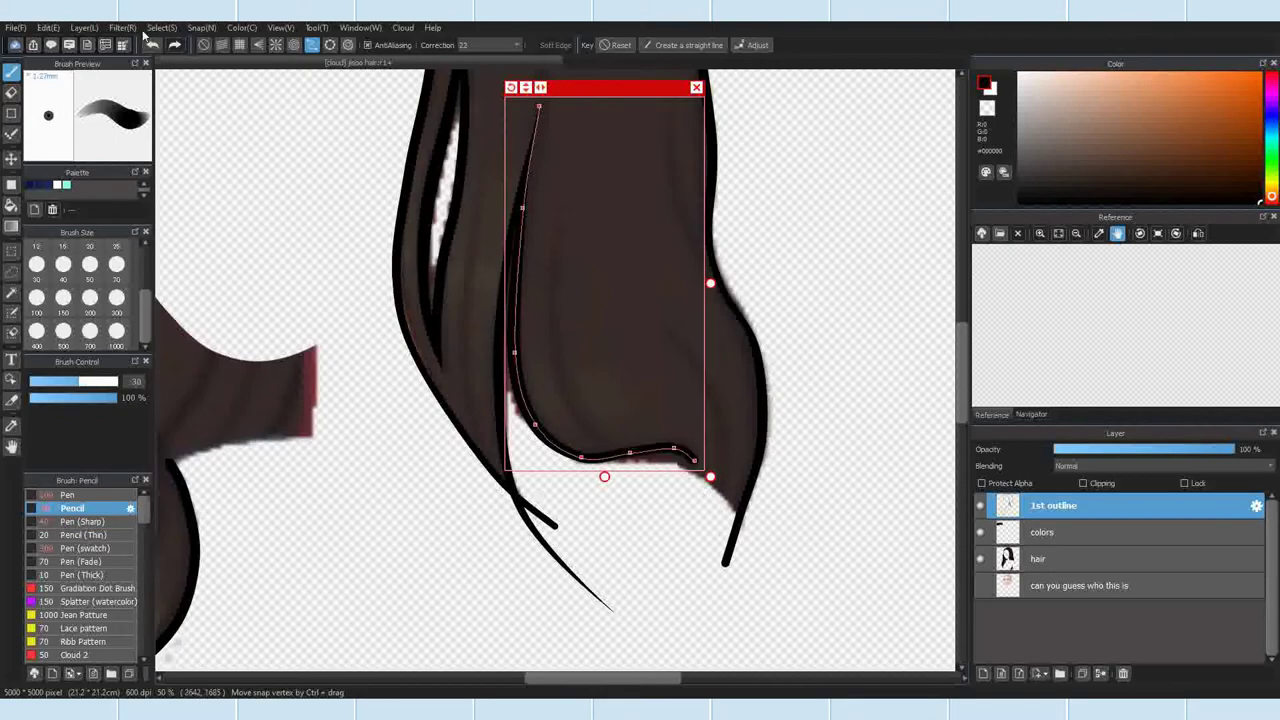
click(151, 44)
scroll(698, 470, up, 3)
drag(717, 477, 385, 466)
scroll(645, 480, down, 3)
scroll(646, 375, down, 2)
click(652, 231)
Step: Taper the upper tip of the right section's inner line by erasing along a curve snap at size 20, and remove the curve
scroll(654, 231, up, 3)
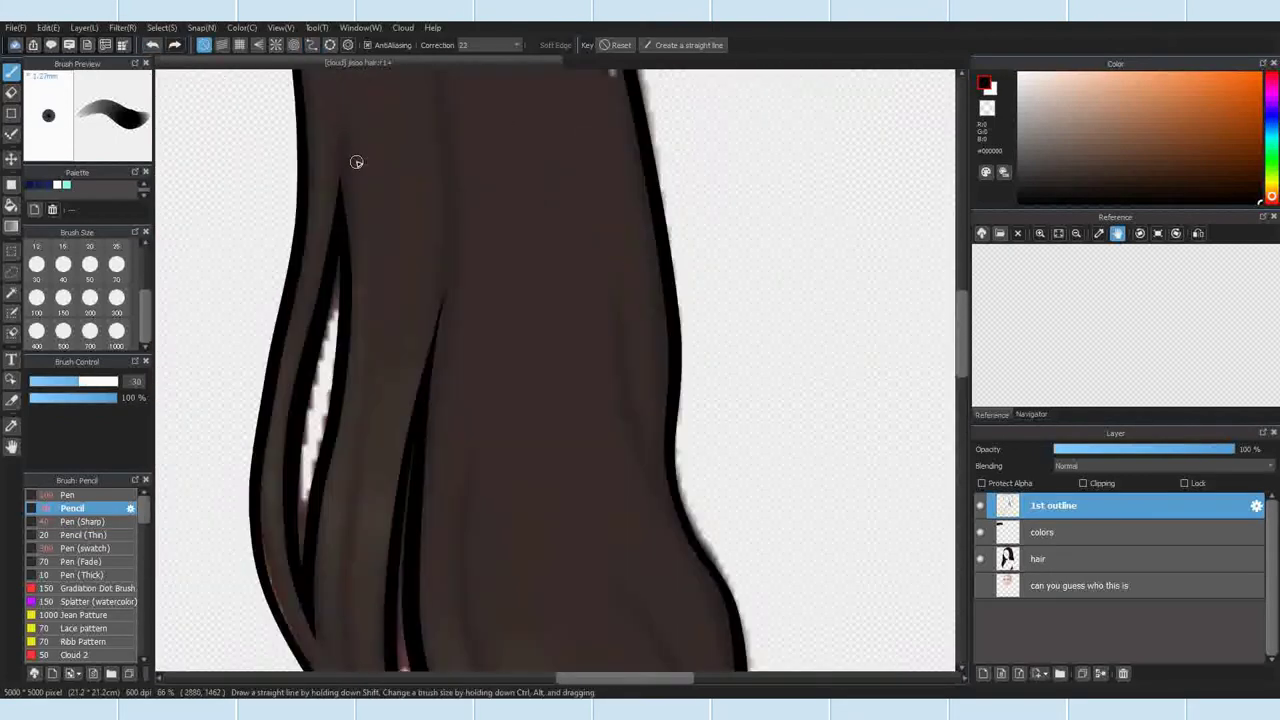
click(312, 45)
double_click(423, 534)
click(11, 92)
click(89, 248)
drag(452, 280, 430, 542)
click(478, 255)
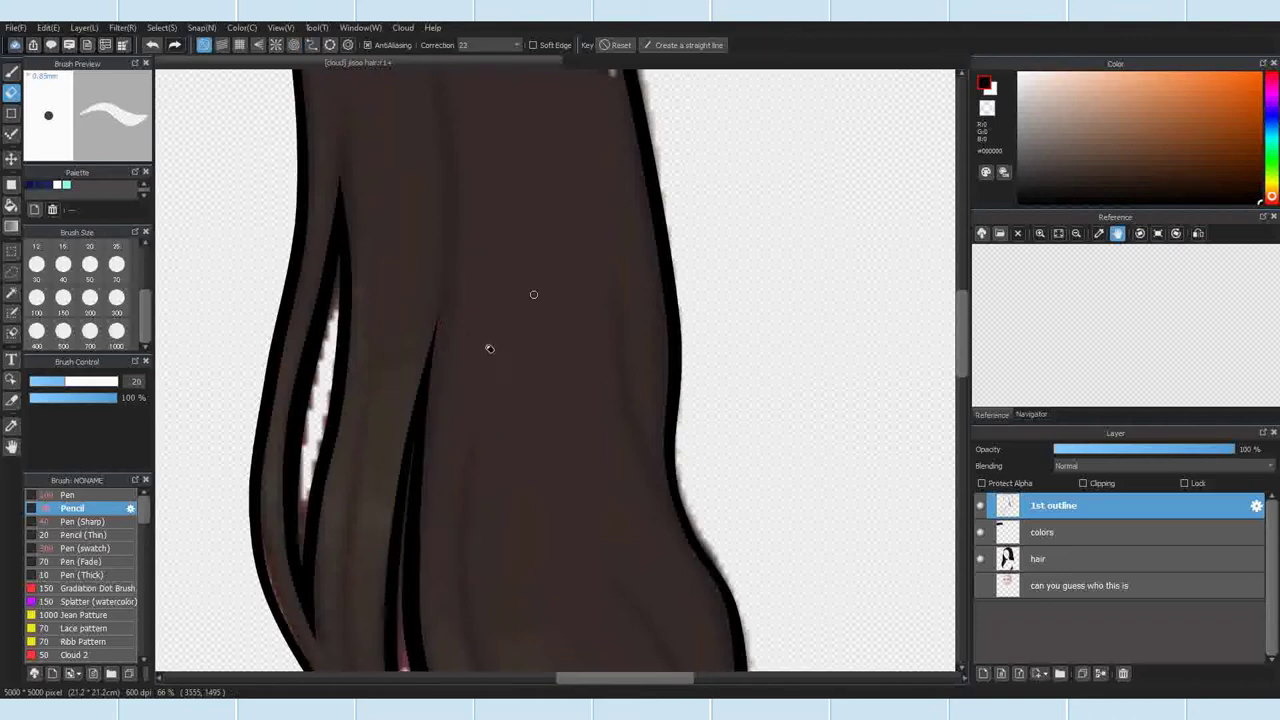
click(312, 45)
click(432, 398)
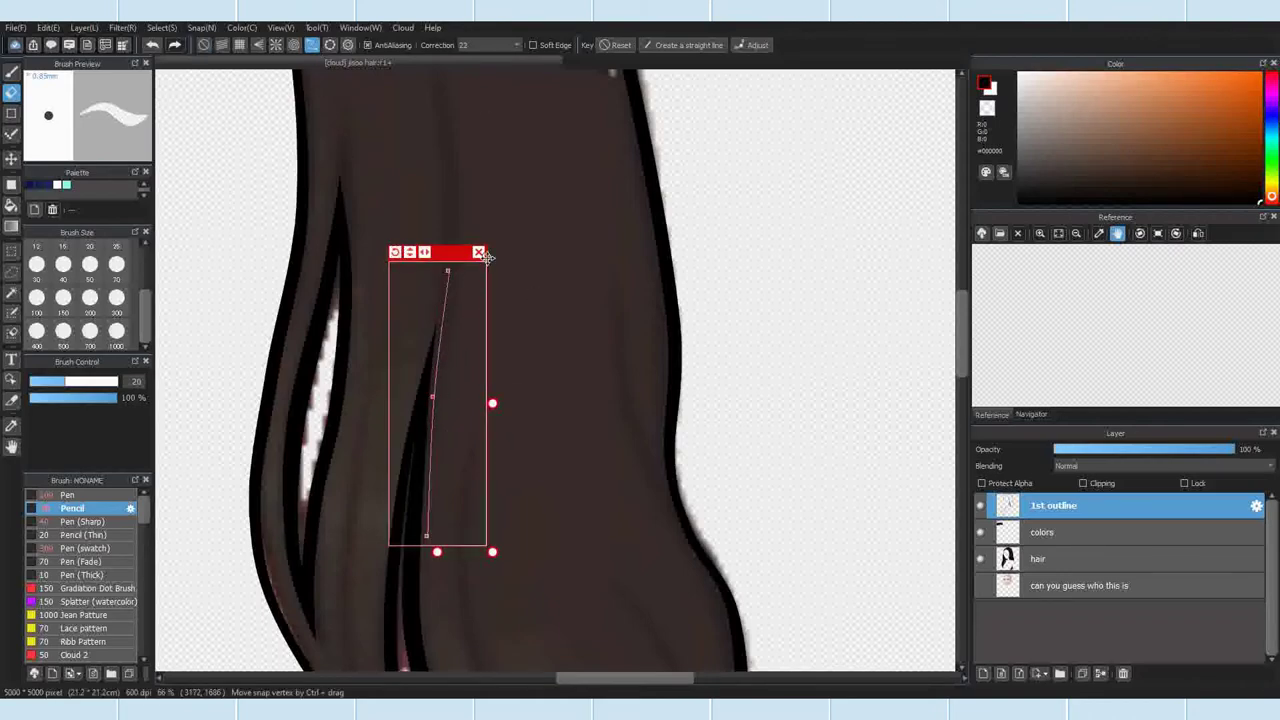
click(479, 253)
scroll(472, 304, down, 6)
scroll(414, 382, up, 4)
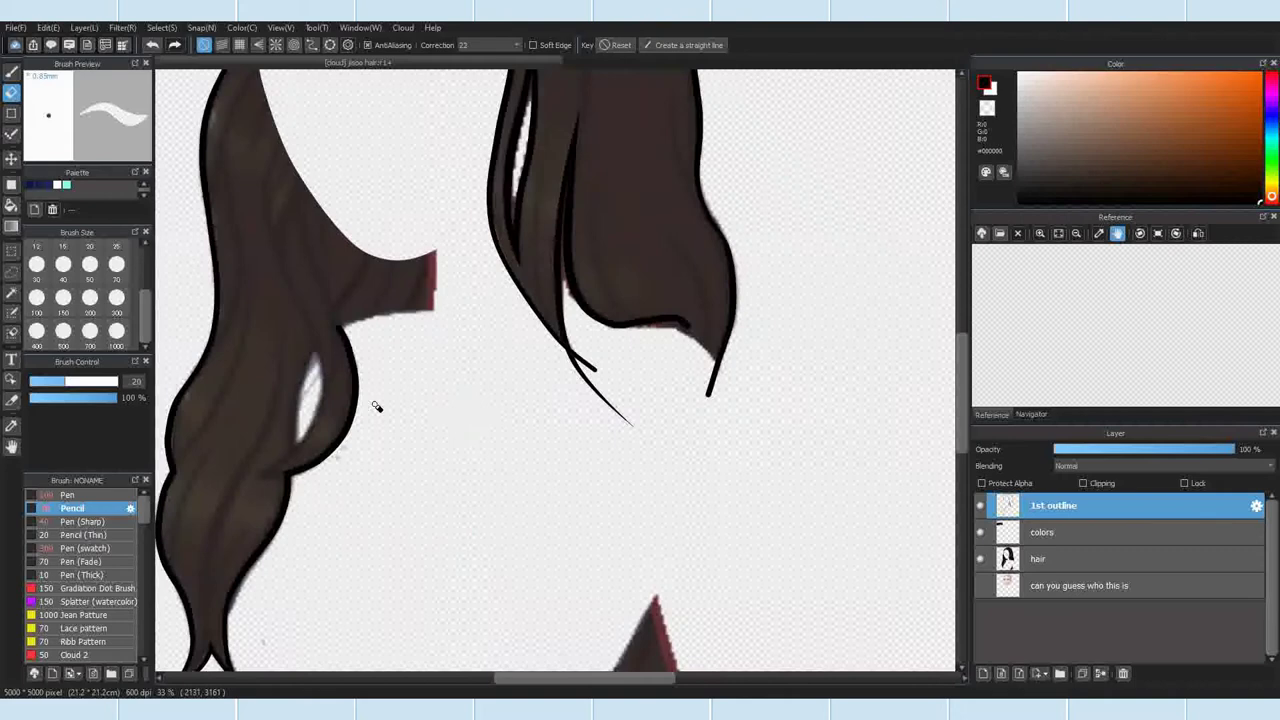
Step: Lay a curve snap along the inner edge of the leftmost strand on the detached hair piece
scroll(376, 406, down, 2)
click(312, 45)
scroll(508, 600, up, 4)
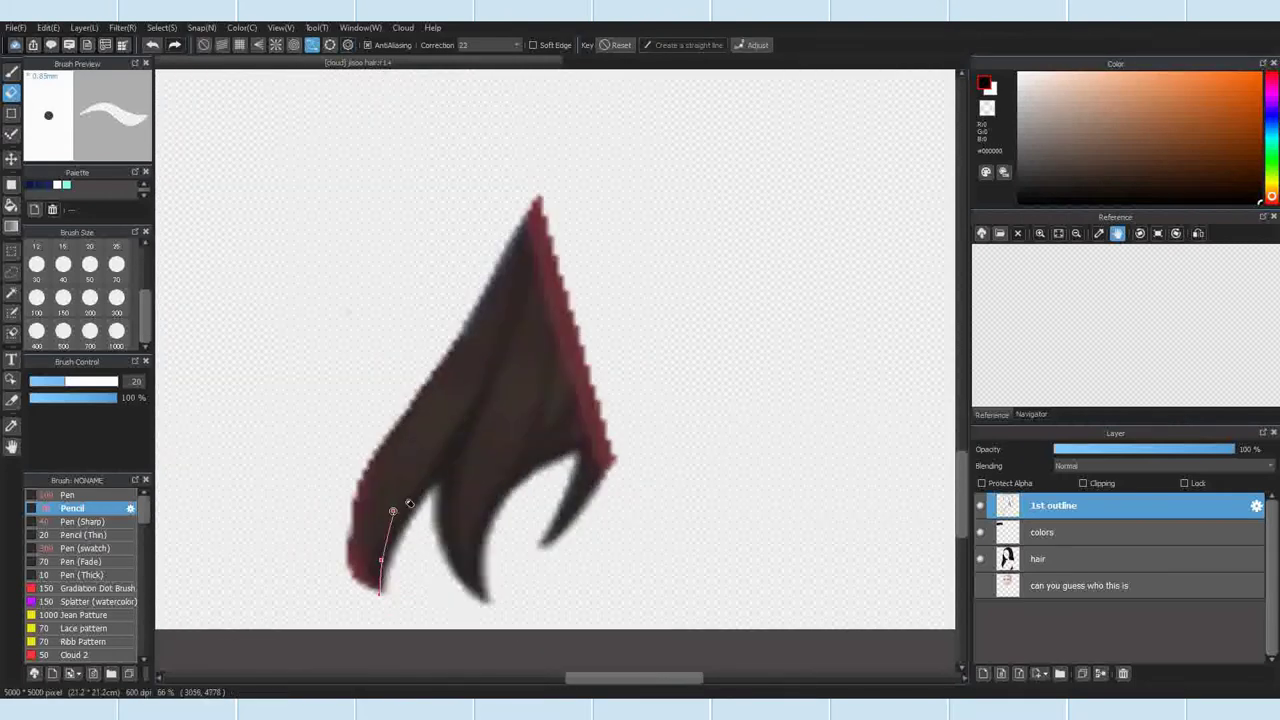
click(485, 393)
Step: Trace the leftmost strand's inner edge with Pen (Sharp) at size 40 and then with Pencil, and remove the curve
click(72, 522)
click(11, 72)
key(])
key(])
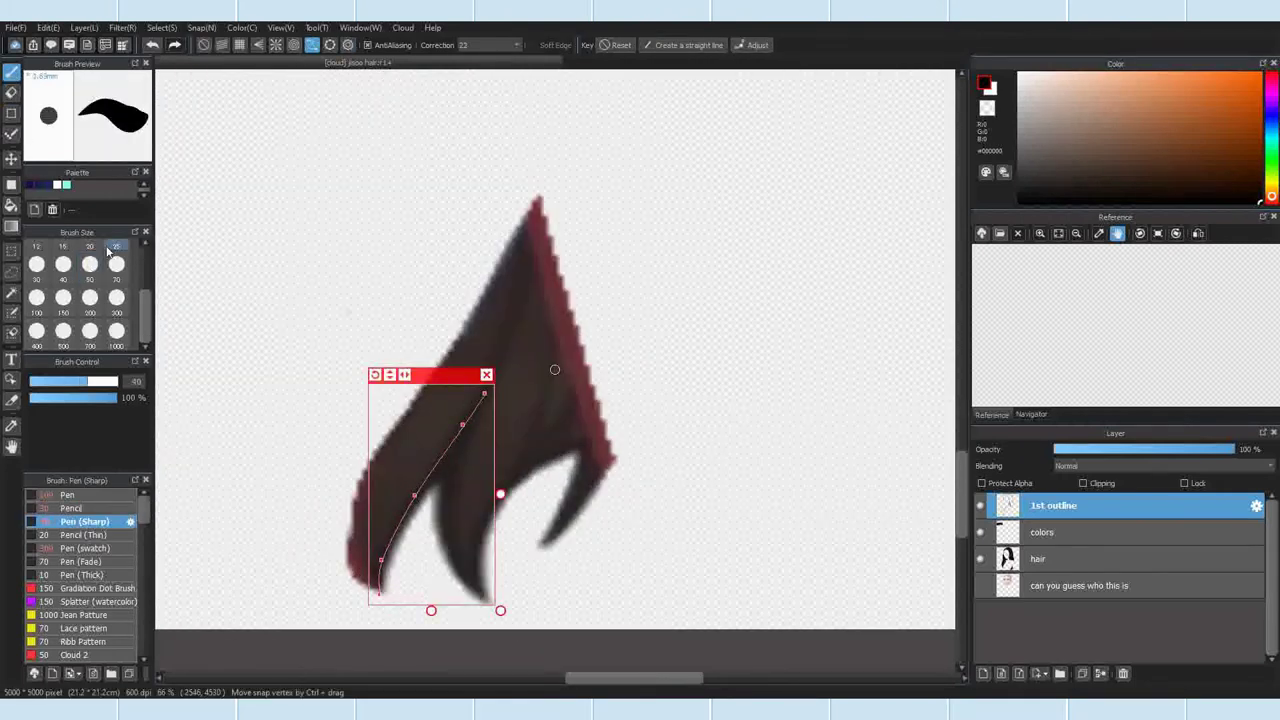
drag(487, 392, 379, 597)
click(85, 508)
drag(446, 457, 379, 597)
click(153, 45)
click(175, 45)
click(486, 375)
Step: Draw the outer edge of the leftmost strand's tip freehand with Pencil and sharpen the tip with the eraser at size 50
scroll(367, 573, up, 2)
mouse_move(311, 458)
mouse_down()
mouse_move(329, 540)
mouse_move(381, 617)
mouse_up()
scroll(348, 545, down, 2)
key(e)
scroll(385, 570, up, 3)
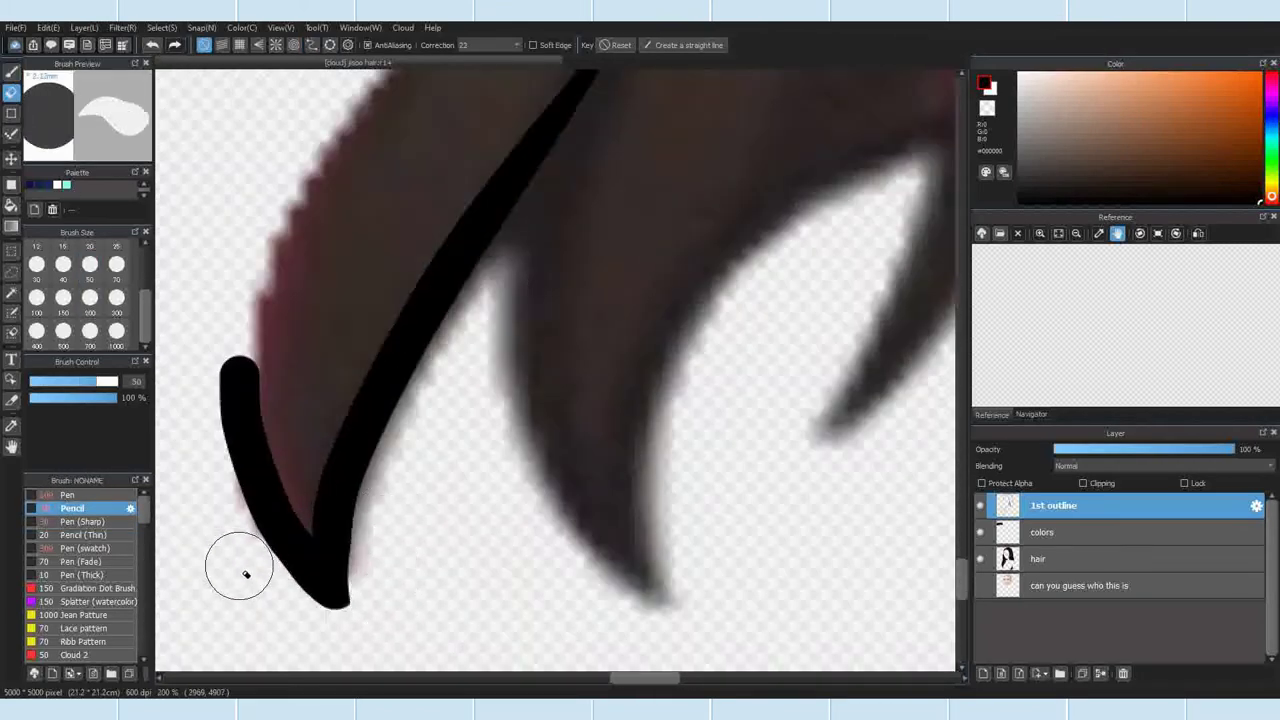
scroll(416, 503, down, 4)
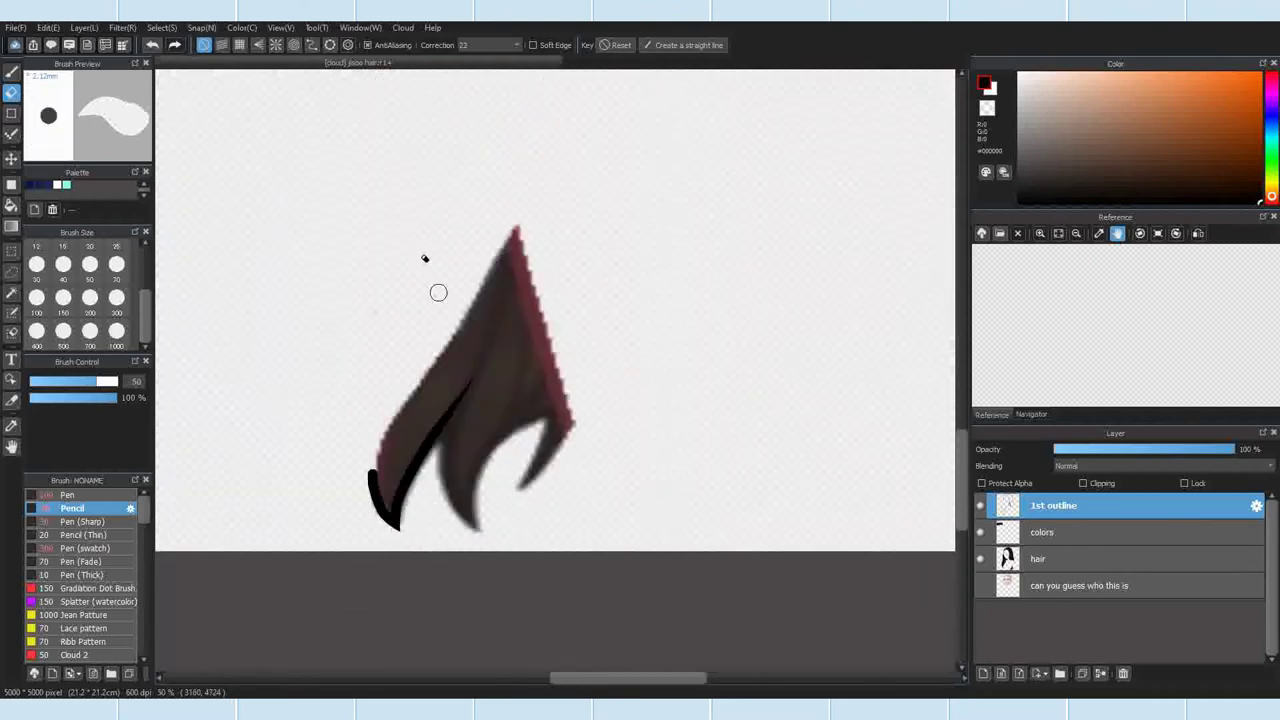
Step: Trace the middle strand's left edge on the detached hair piece along a curve snap with Pen (Sharp) and Pencil at size 30, and remove the curve
click(312, 45)
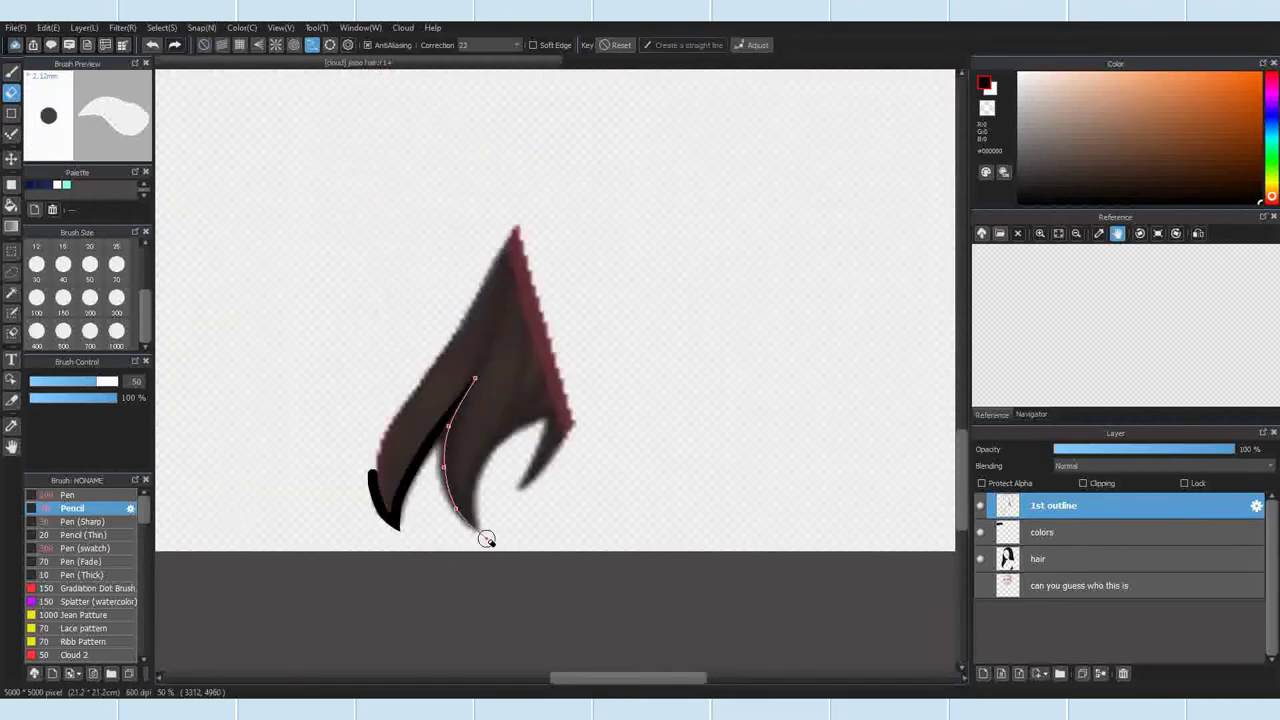
double_click(487, 539)
click(85, 521)
drag(475, 379, 487, 539)
click(153, 45)
click(11, 72)
drag(475, 379, 488, 540)
scroll(490, 456, up, 2)
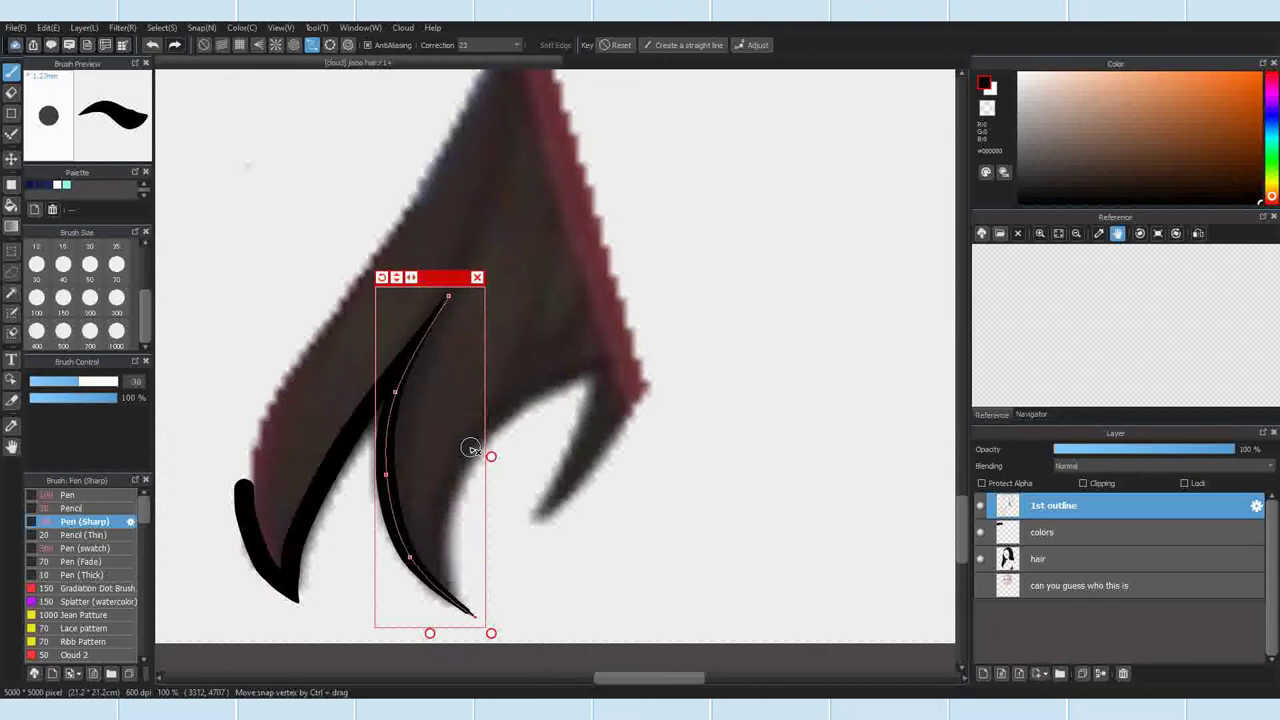
click(91, 511)
drag(388, 508, 514, 622)
click(477, 278)
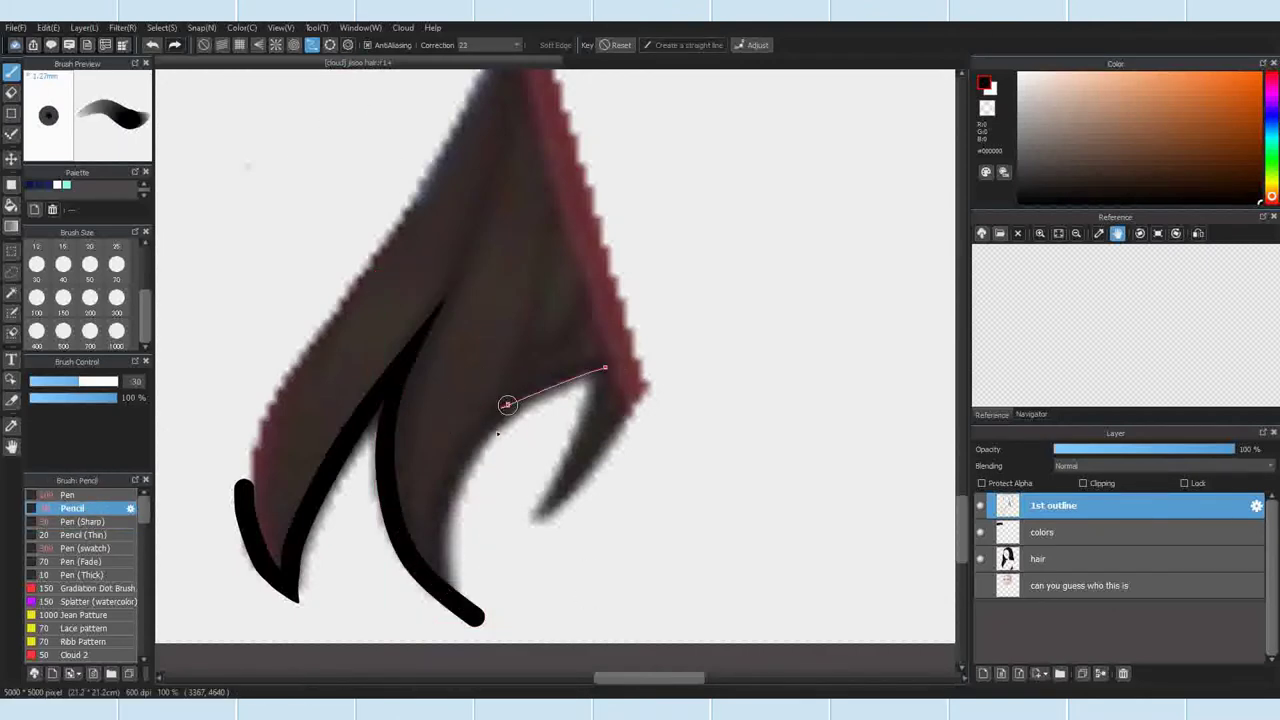
Step: Trace the middle strand's right edge up to the rightmost strand with Pencil at size 30 along a curve snap, and turn snapping off
double_click(485, 635)
drag(459, 603, 687, 361)
click(204, 45)
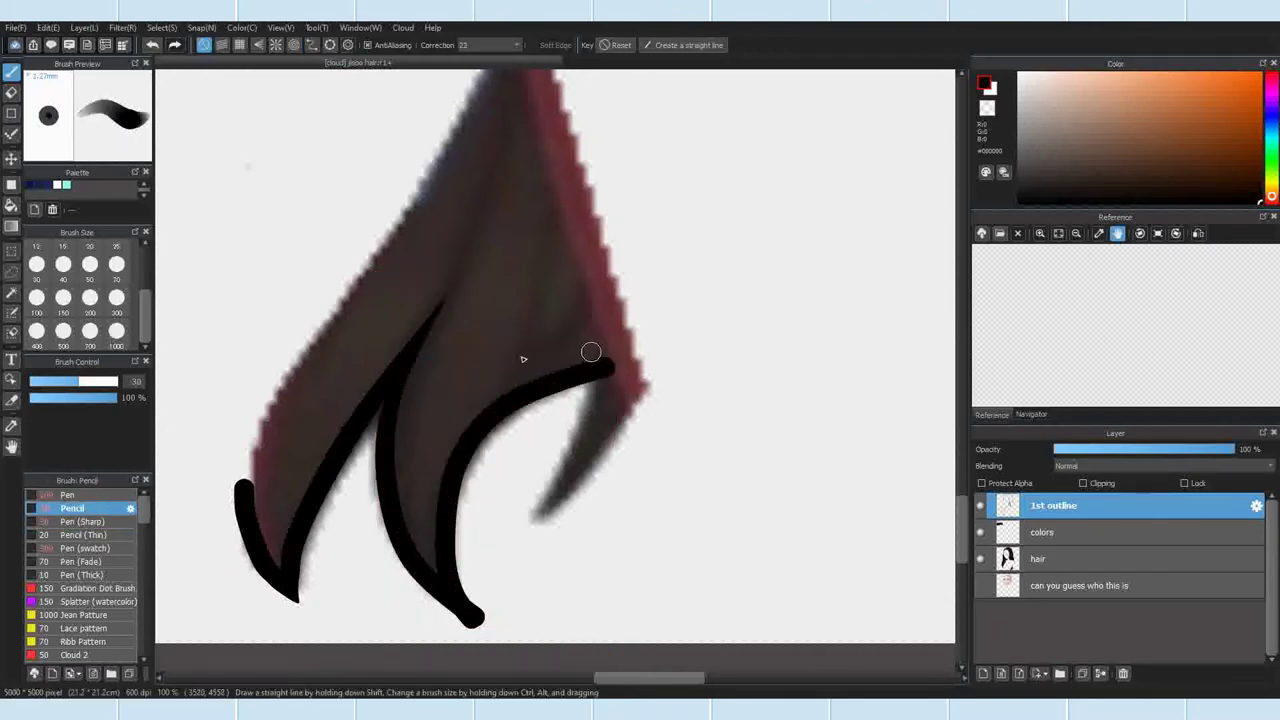
Step: Sharpen the middle strand's lower tip freehand with the eraser at size 70
click(11, 92)
click(90, 298)
click(116, 265)
scroll(450, 383, down, 1)
scroll(452, 571, up, 4)
drag(449, 569, 389, 543)
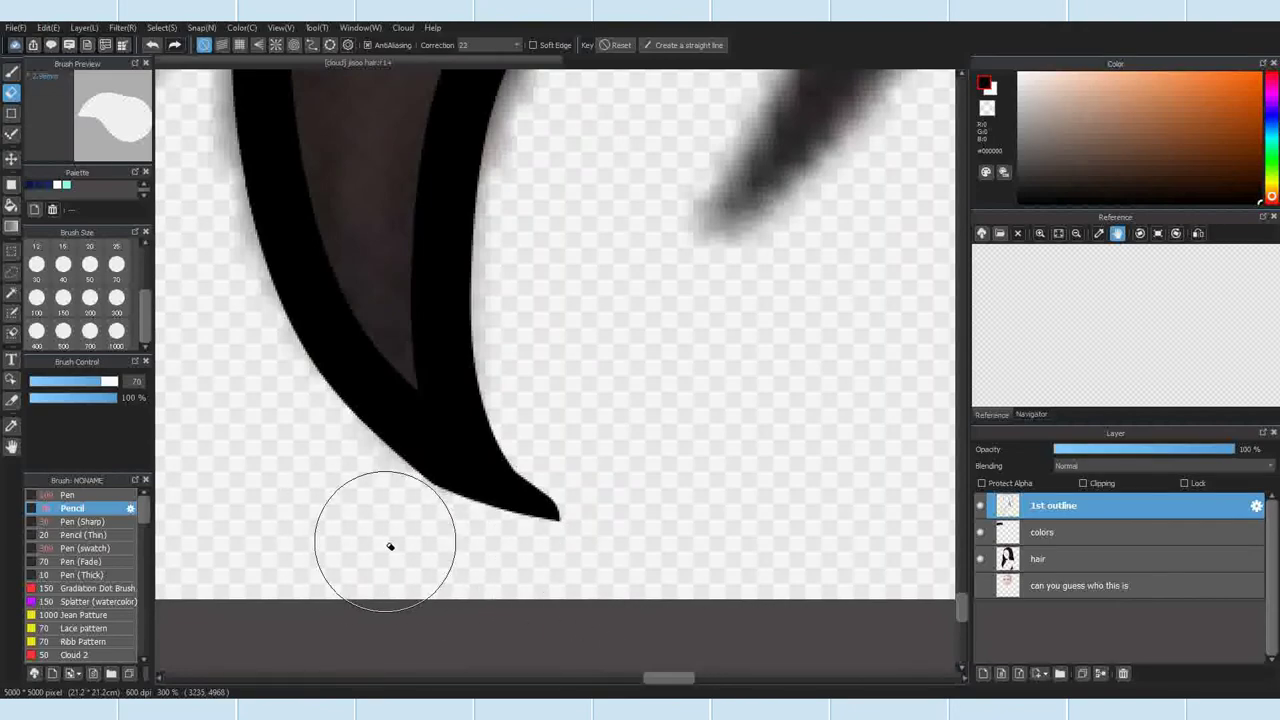
scroll(545, 440, down, 2)
scroll(480, 485, up, 4)
drag(423, 480, 619, 552)
scroll(480, 500, down, 7)
Step: Trace both edges of the rightmost strand with Pencil at size 25 along curve snaps, and turn snapping off
click(311, 46)
scroll(560, 400, up, 2)
click(573, 358)
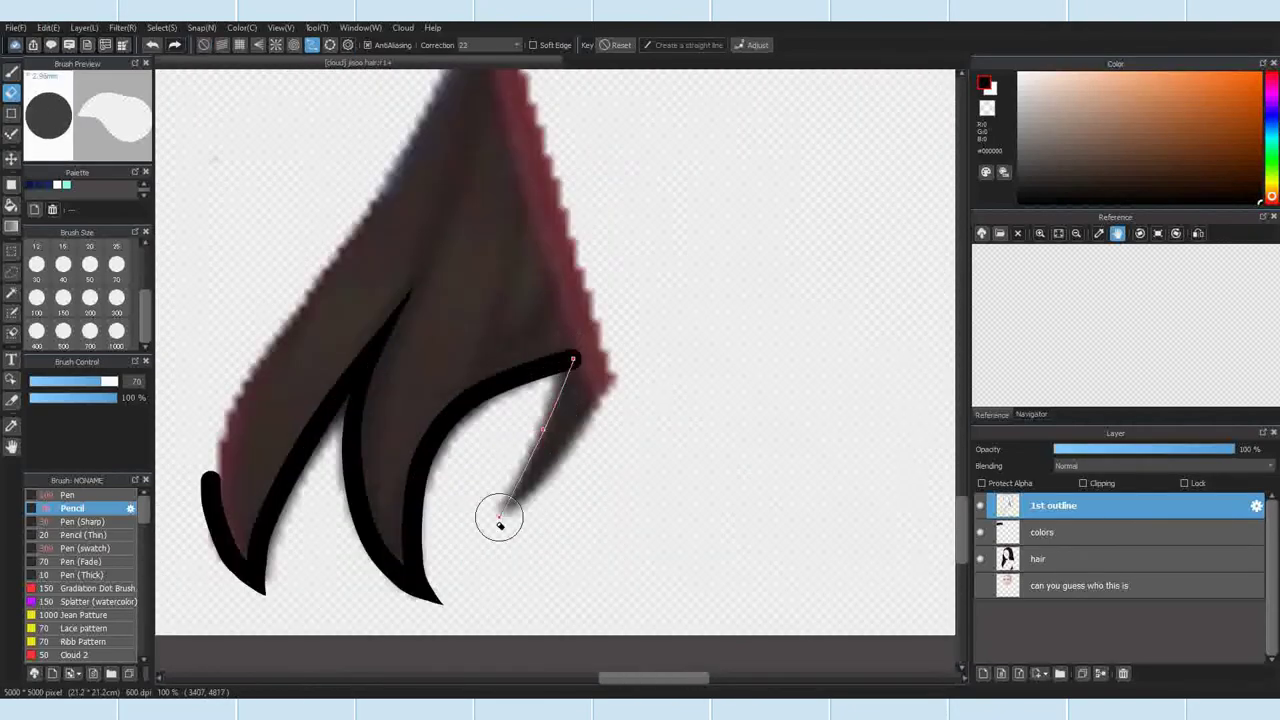
double_click(456, 558)
key(b)
mouse_move(573, 358)
mouse_down()
mouse_move(451, 554)
mouse_move(586, 440)
mouse_move(652, 316)
mouse_up()
click(311, 46)
double_click(652, 316)
click(204, 45)
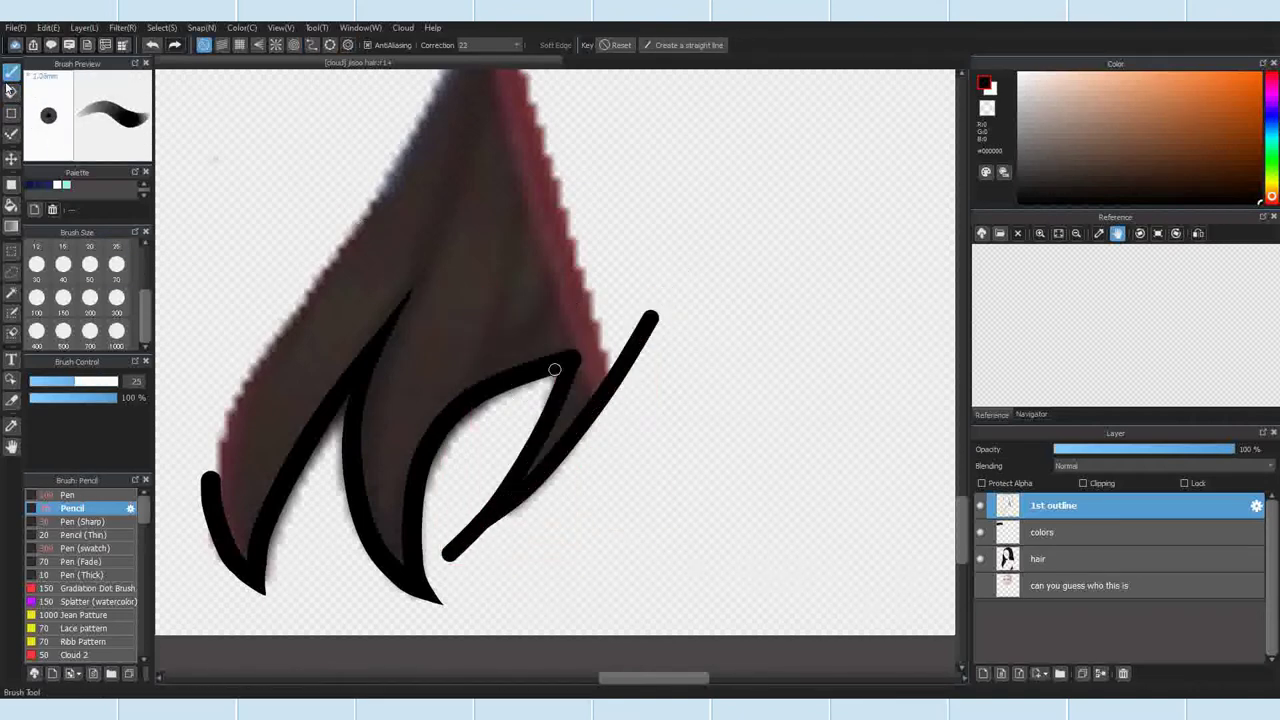
Step: Cut the rightmost strand's lower tip to a point freehand with the eraser
key(e)
scroll(474, 531, up, 4)
drag(345, 552, 610, 486)
Step: Smooth the outer edge of the rightmost strand's tip by erasing along a curve snap at size 20, and erase the stray mark beside it
click(311, 45)
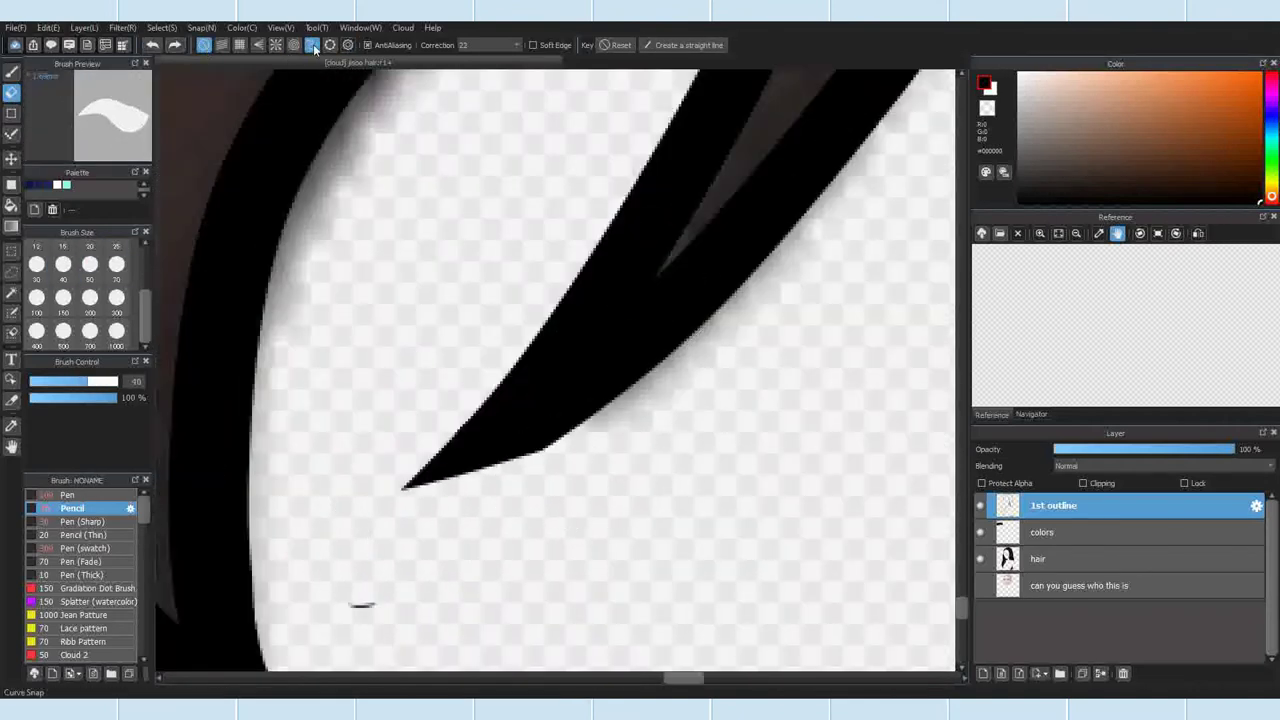
click(397, 504)
double_click(916, 142)
key([)
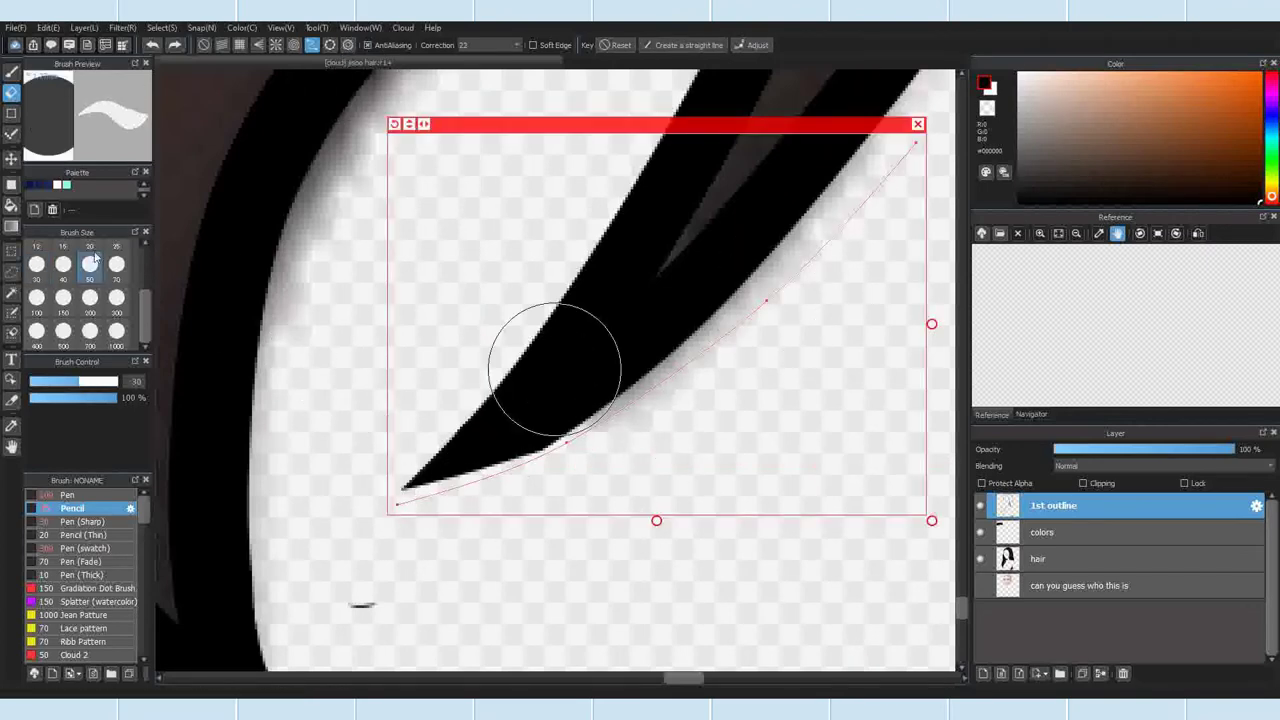
key([)
drag(400, 500, 823, 392)
key(ctrl+z)
drag(639, 122, 641, 132)
mouse_move(399, 512)
mouse_down()
mouse_move(680, 466)
mouse_move(912, 152)
mouse_up()
click(204, 45)
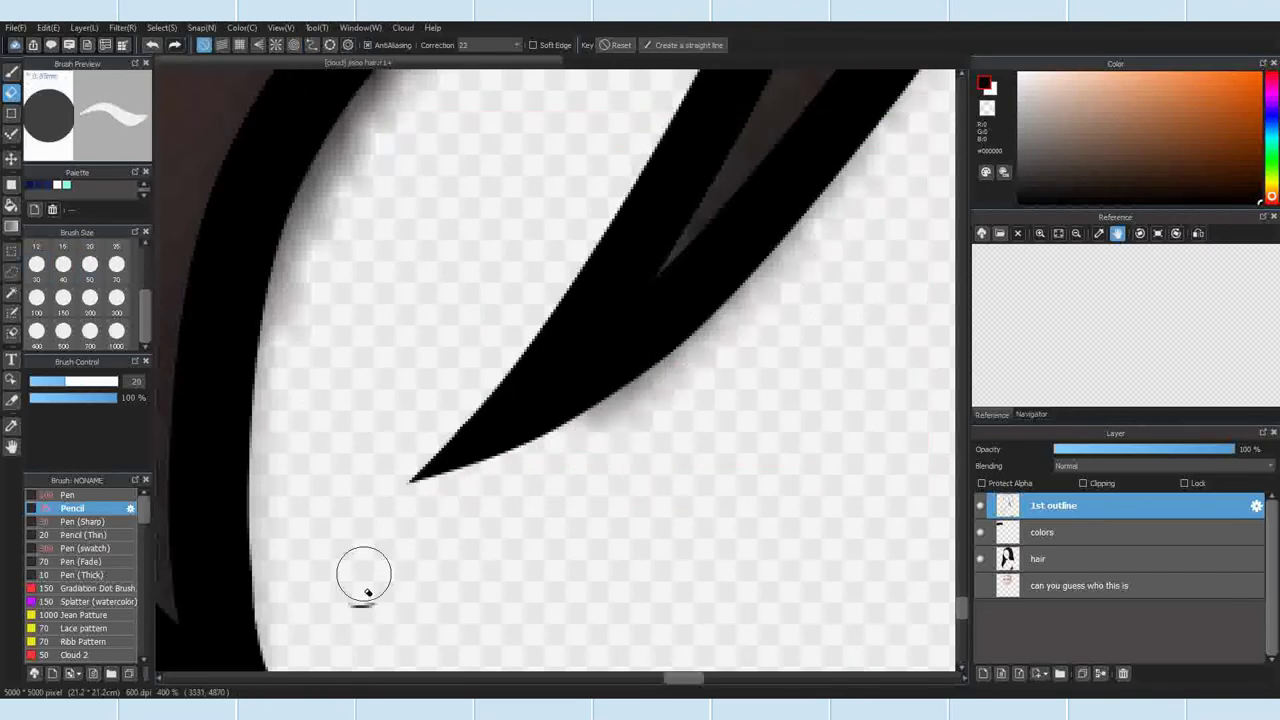
drag(367, 598, 362, 606)
Step: Erase the outline that overshoots the detached piece's right edge with the eraser at size 50
scroll(417, 530, down, 4)
scroll(453, 533, up, 6)
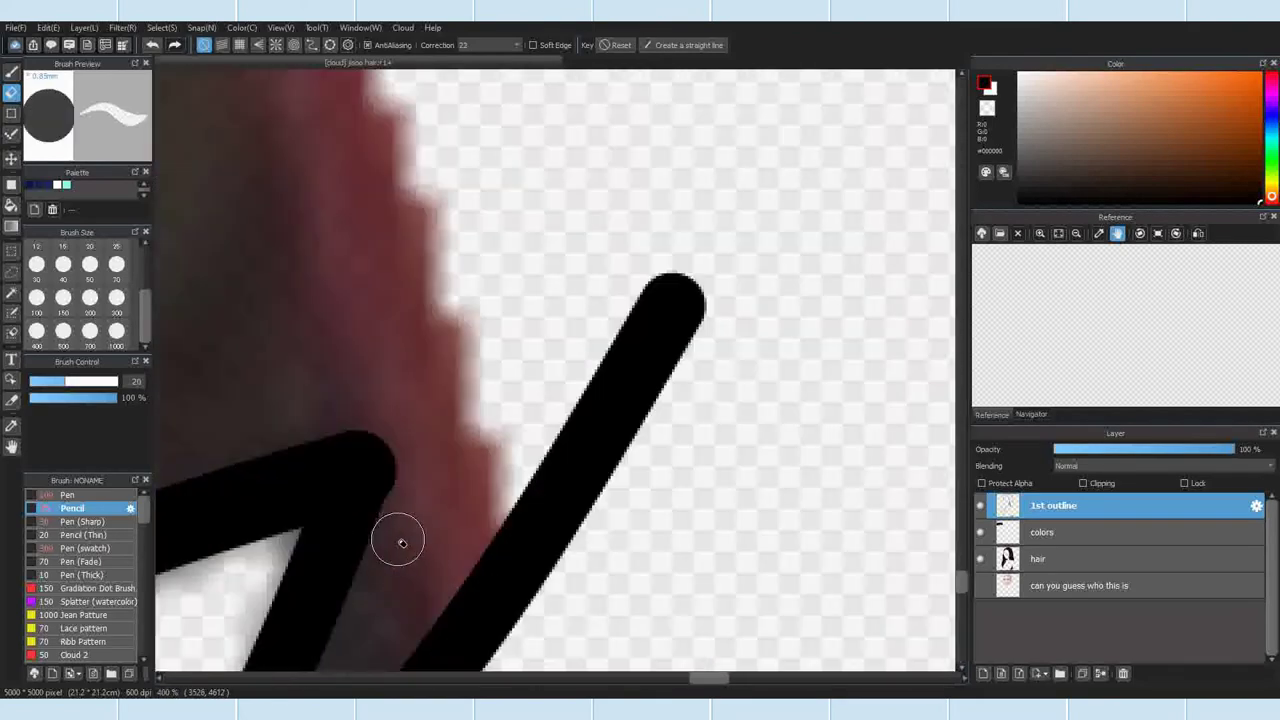
scroll(544, 433, down, 3)
key(])
key(])
key(])
mouse_move(580, 376)
mouse_down()
mouse_move(563, 449)
mouse_move(598, 392)
mouse_up()
scroll(540, 527, down, 7)
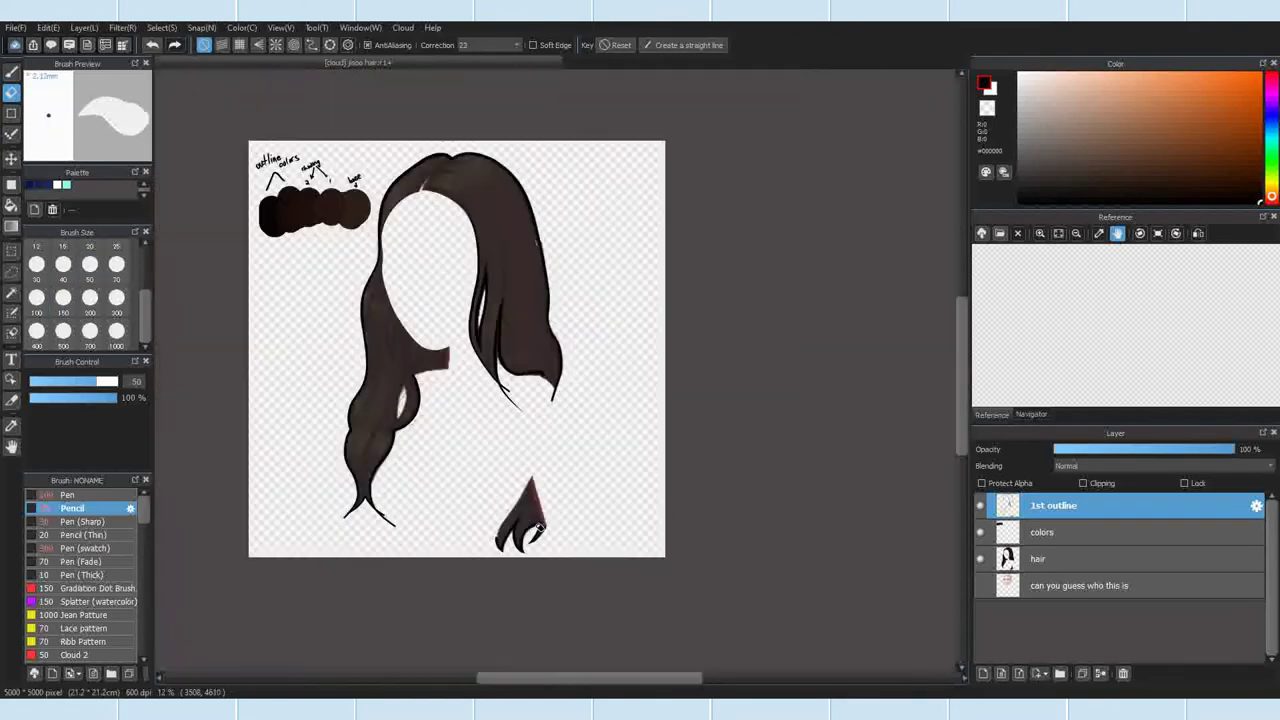
Step: Lay a curve snap along the left hairline from the parting down past the temple, and adjust its points to the hair's edge
scroll(448, 208, up, 3)
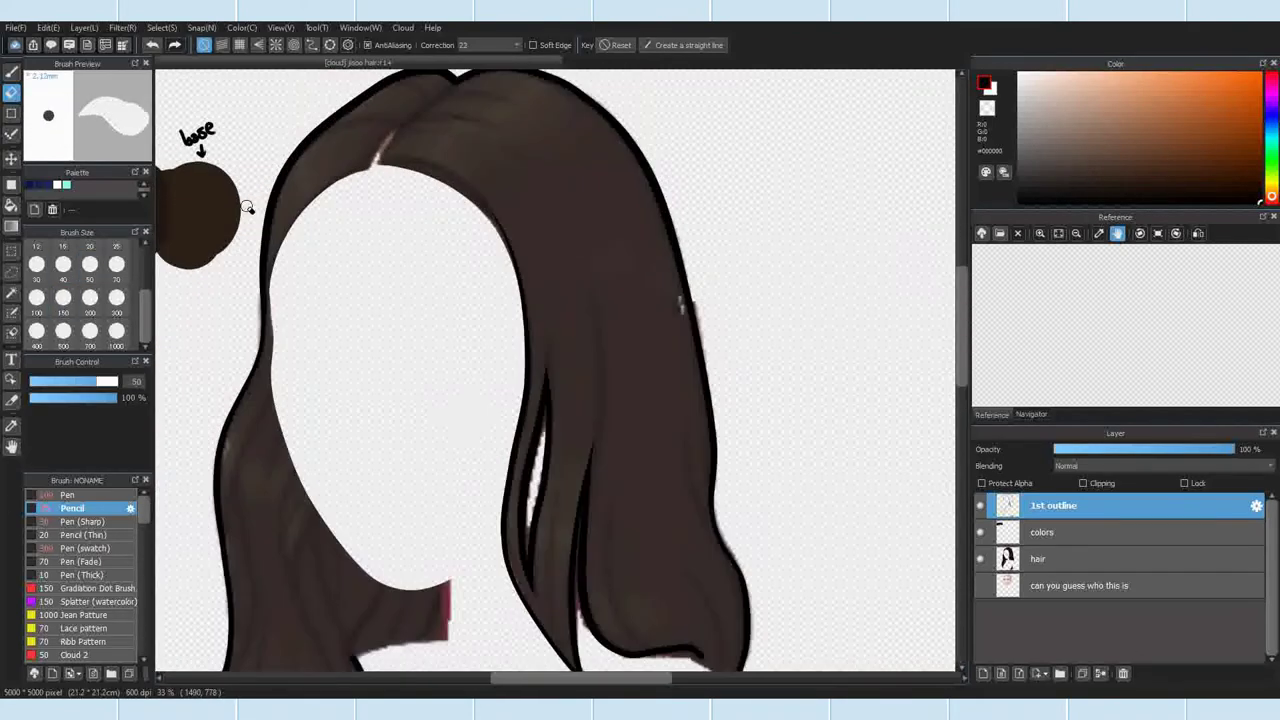
click(313, 45)
scroll(350, 138, up, 1)
click(379, 163)
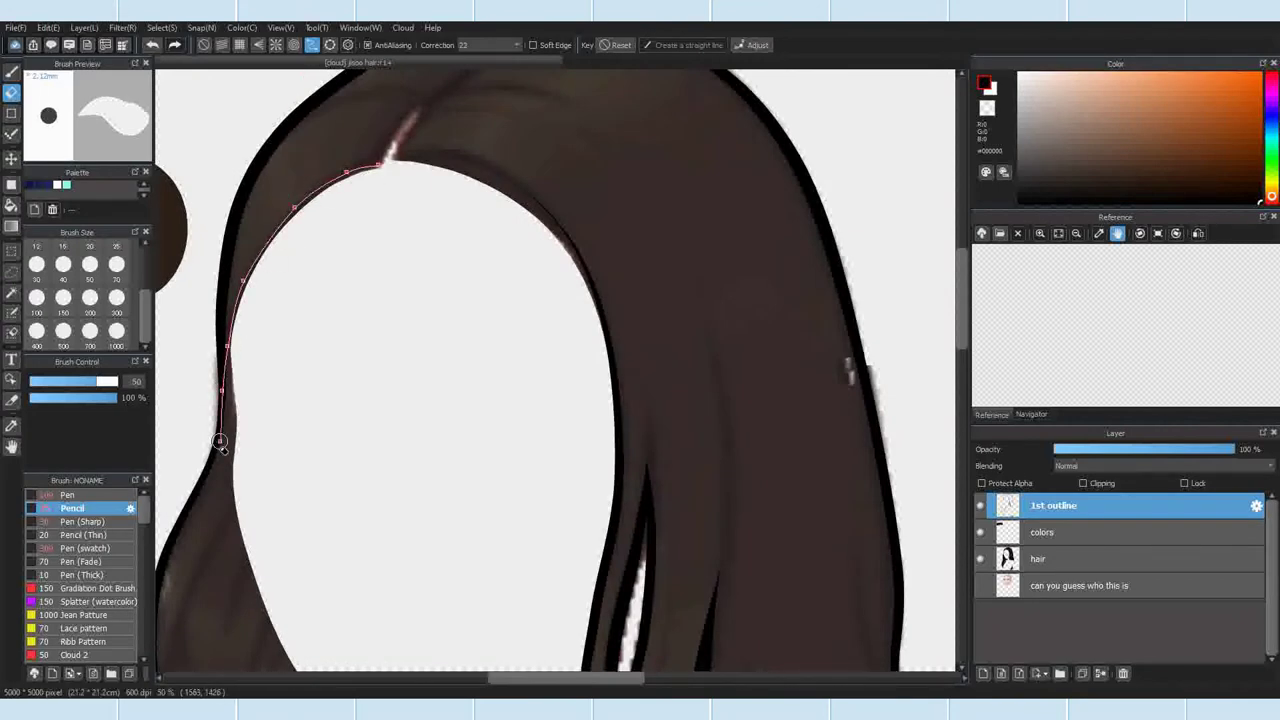
scroll(225, 393, up, 3)
double_click(195, 513)
scroll(375, 422, down, 3)
scroll(384, 246, up, 3)
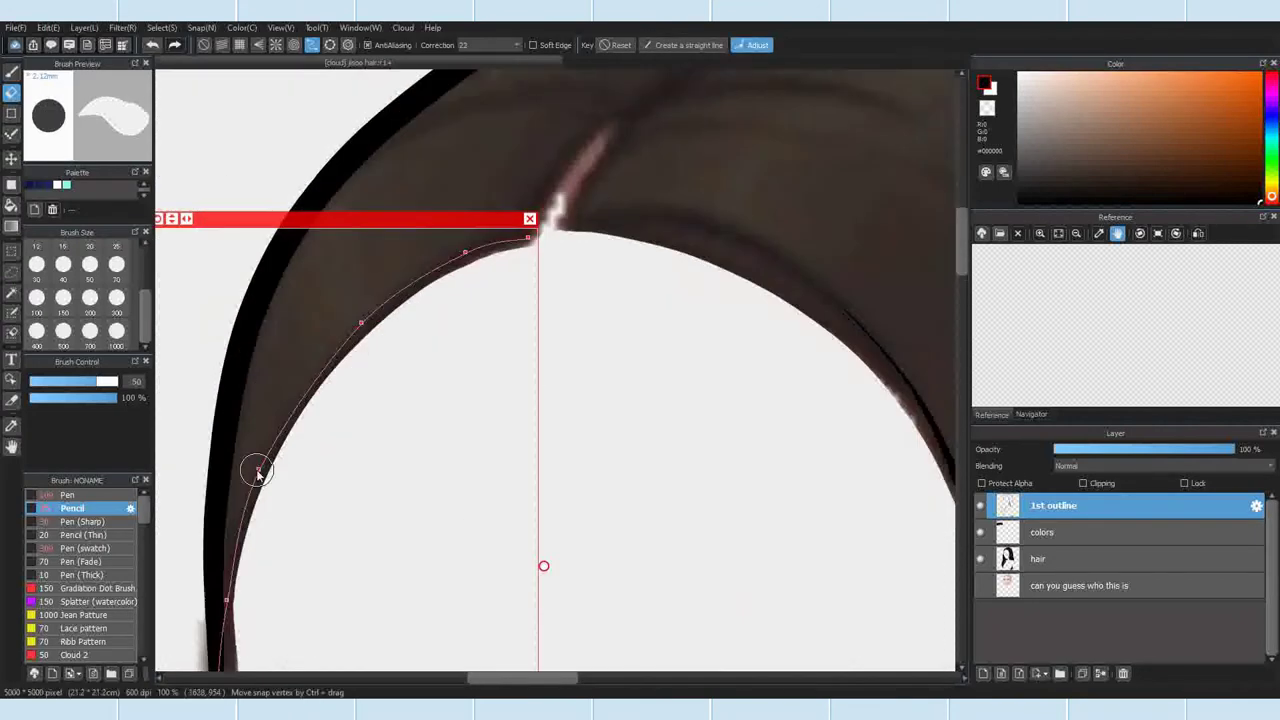
click(752, 45)
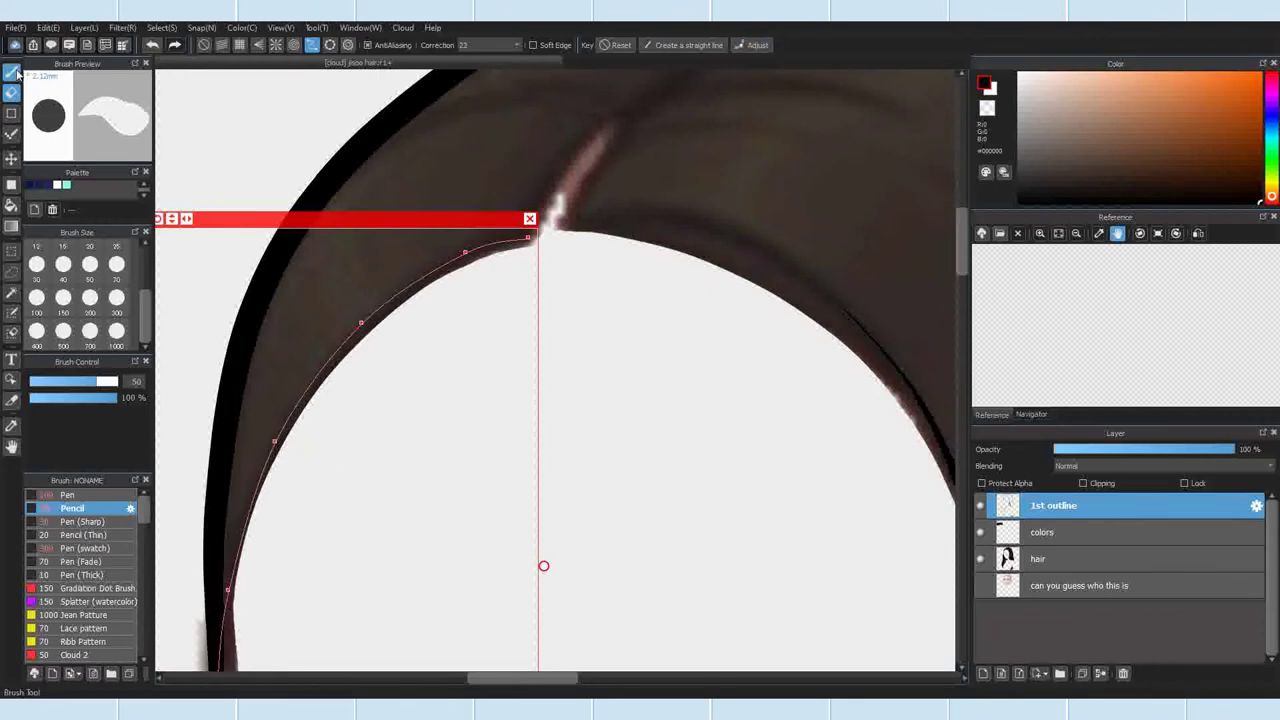
Step: Refine the left hairline curve's points, trace it with Pen (Sharp) at size 25, and turn snapping off
click(11, 72)
click(85, 521)
drag(530, 238, 224, 664)
scroll(240, 470, down, 3)
scroll(198, 585, up, 3)
click(152, 45)
scroll(378, 342, down, 2)
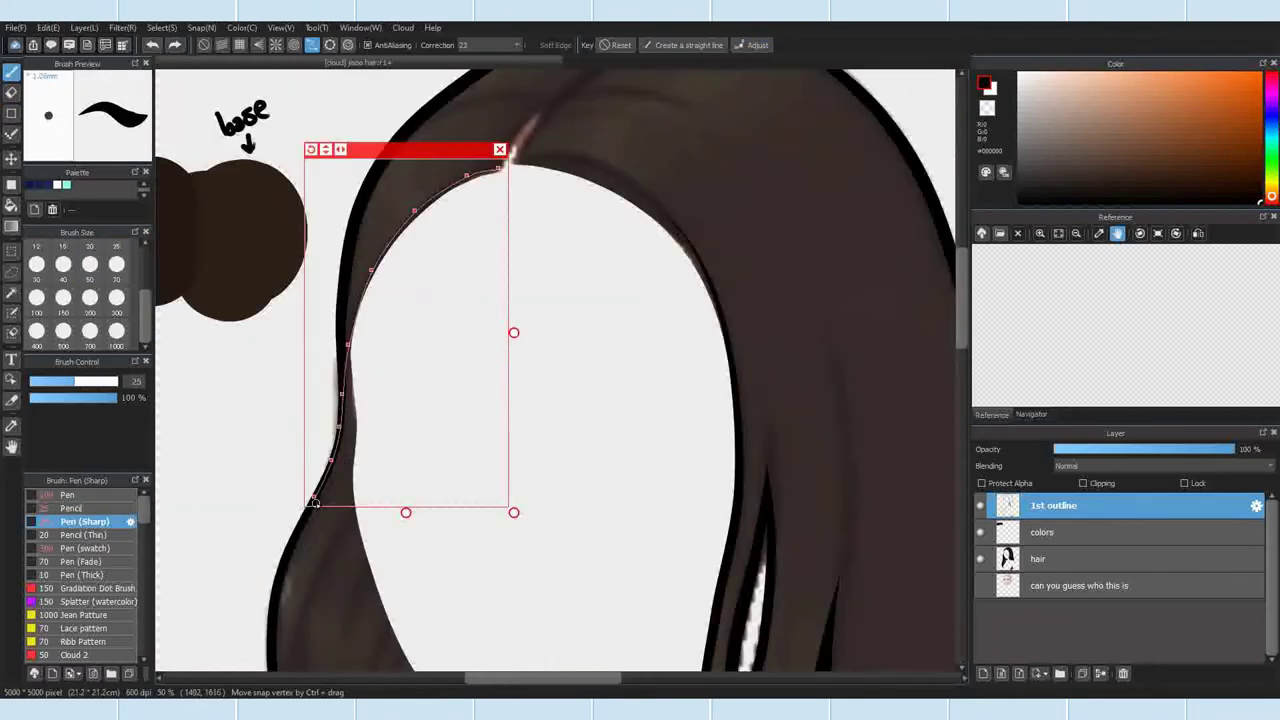
scroll(507, 156, up, 3)
click(752, 45)
drag(409, 191, 401, 200)
scroll(599, 215, down, 2)
drag(308, 636, 502, 206)
click(204, 45)
Step: Hide the "hair" layer to check the outline on its own, and show the layer again
scroll(366, 300, down, 4)
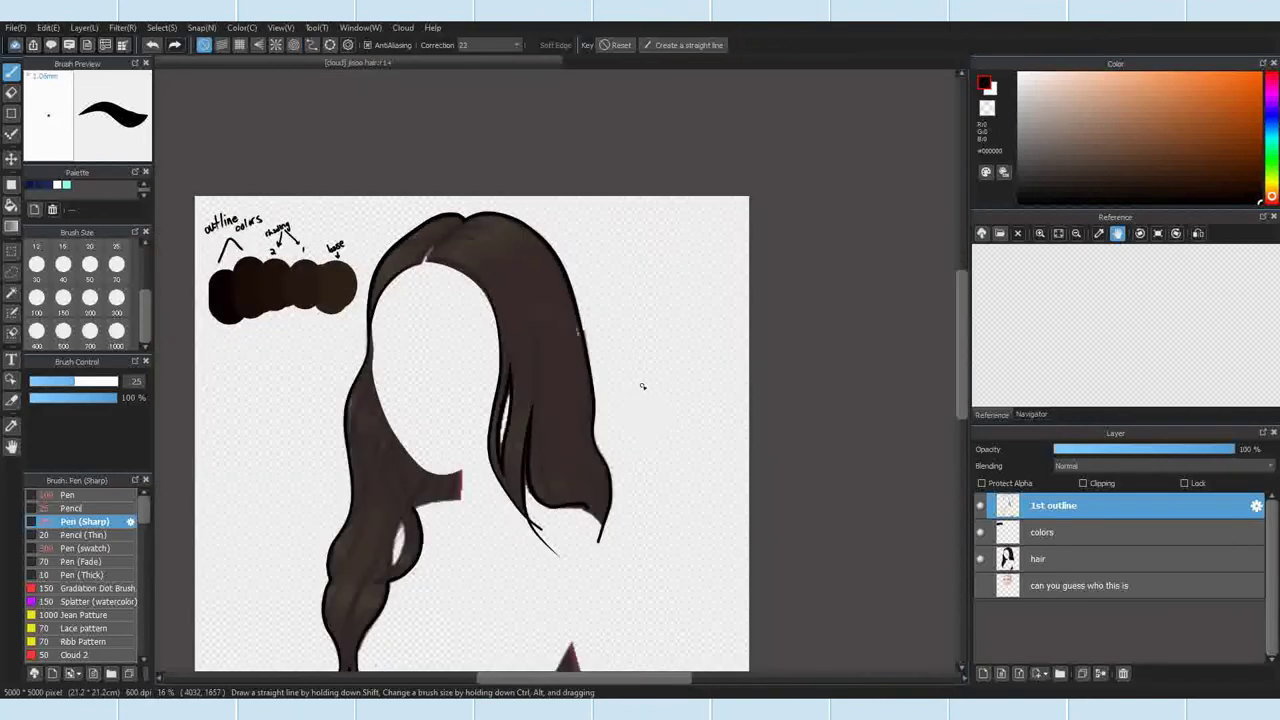
scroll(642, 386, down, 1)
click(980, 559)
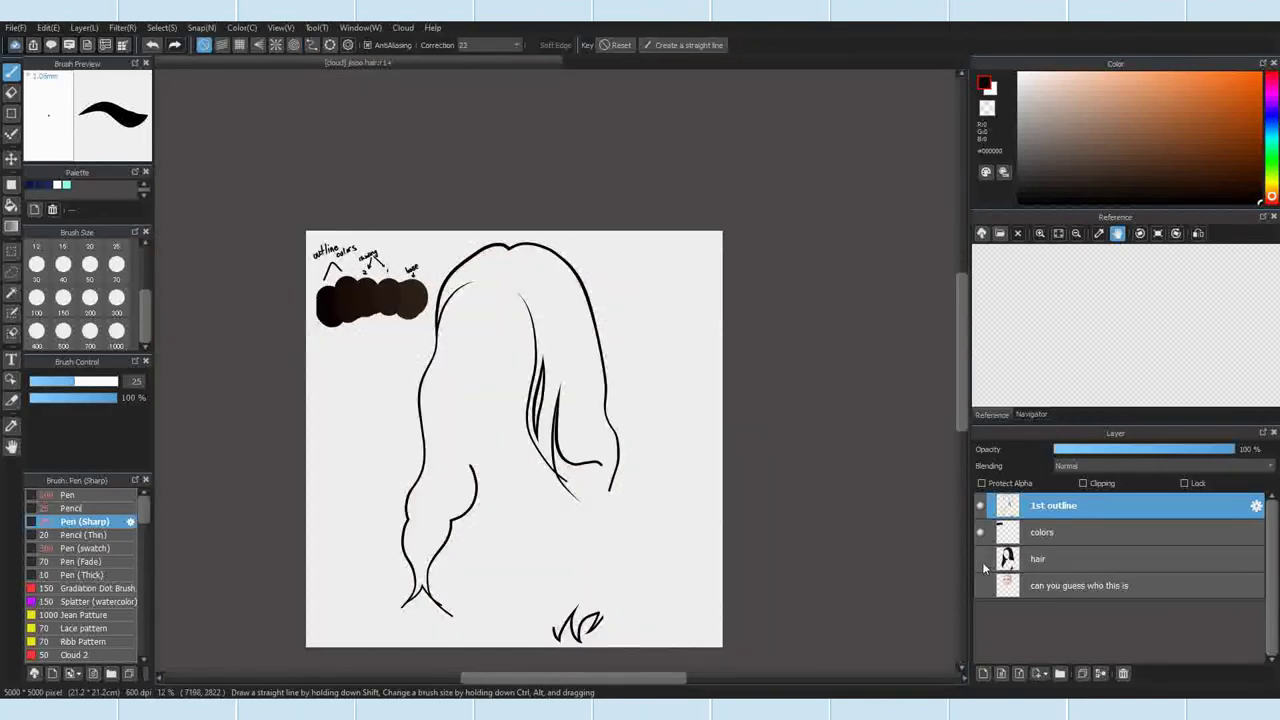
click(980, 559)
Step: Taper the outer edge of the left section's lower right tip by erasing along a curve snap at size 25, and erase the leftover line ends
key(e)
scroll(450, 600, up, 6)
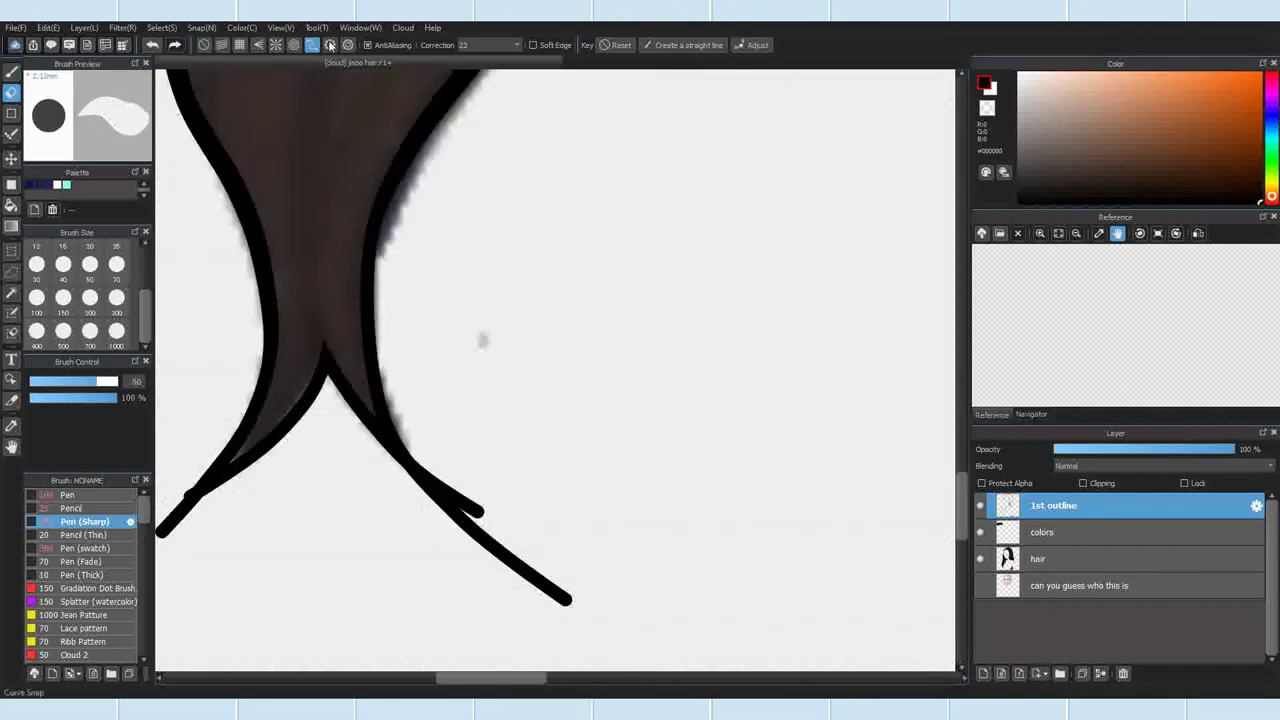
double_click(578, 609)
click(63, 267)
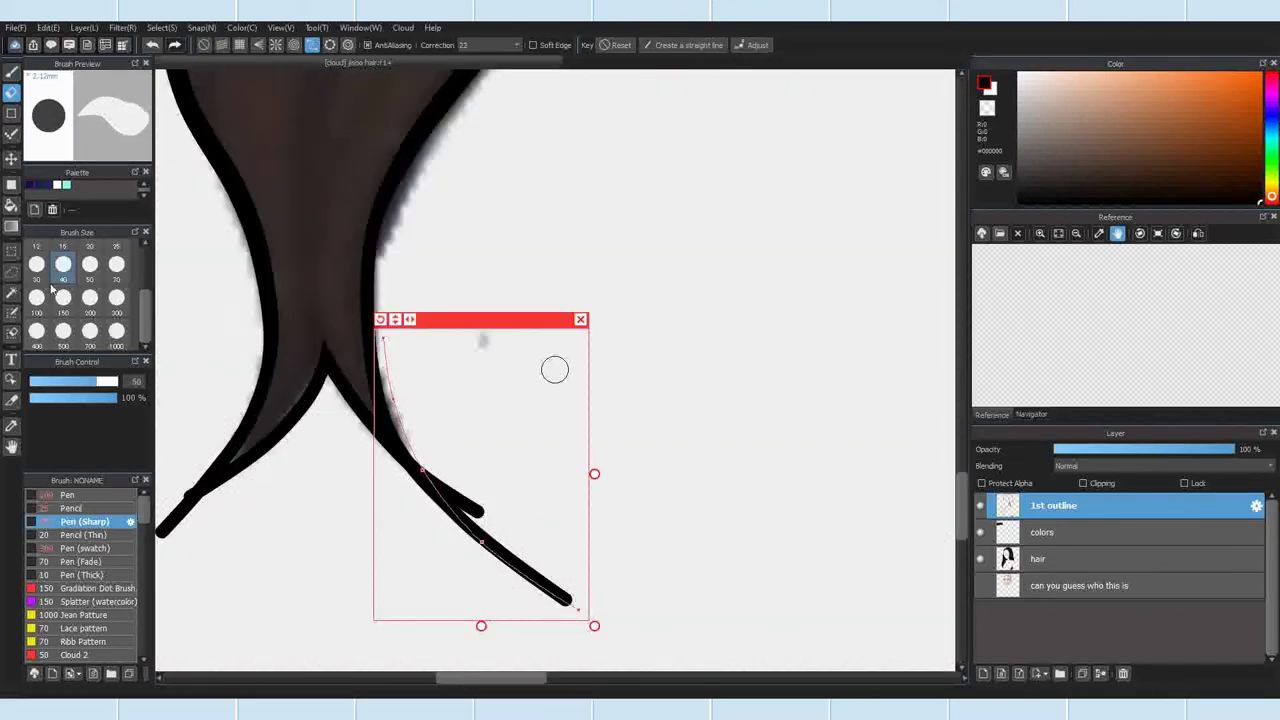
click(117, 267)
click(117, 248)
drag(390, 338, 575, 607)
key(ctrl+z)
drag(478, 321, 483, 322)
mouse_move(486, 336)
mouse_down()
mouse_move(443, 306)
mouse_move(491, 322)
mouse_up()
click(583, 319)
drag(482, 515, 436, 474)
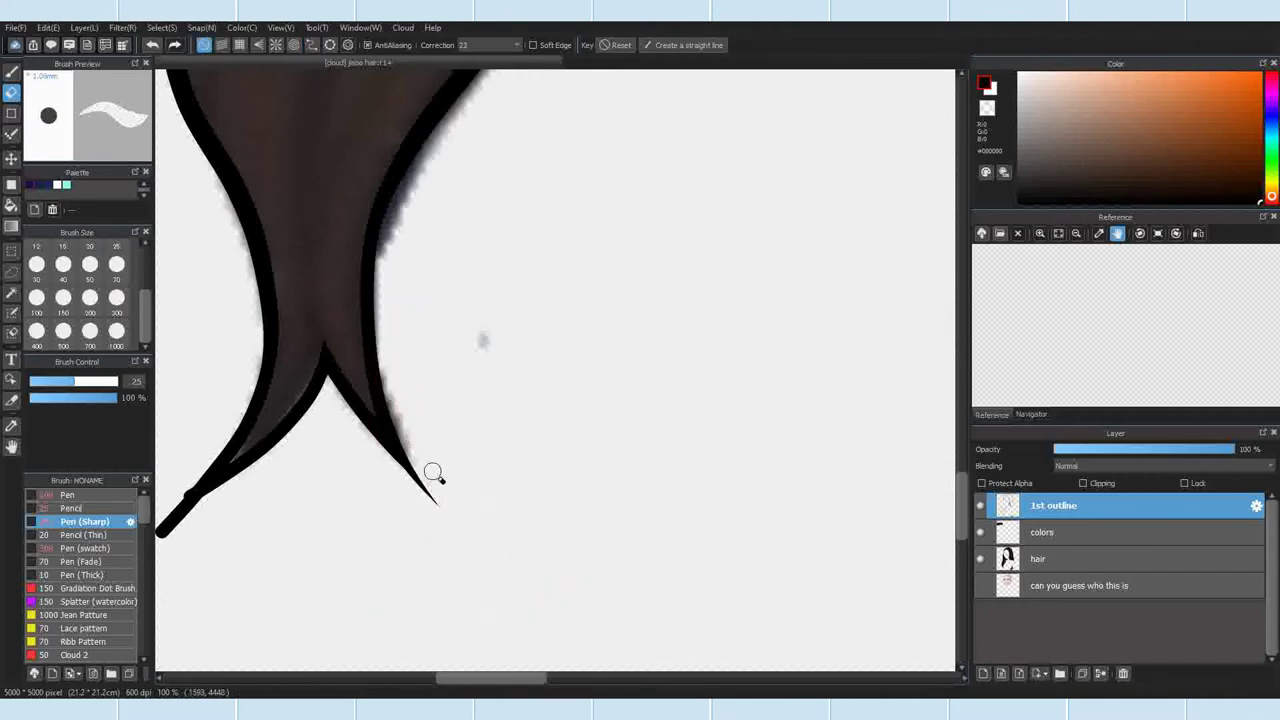
Step: Trim the inner edge of the left section's lower right tip by erasing along a curve snap, and remove the curve
click(312, 45)
drag(347, 421, 487, 540)
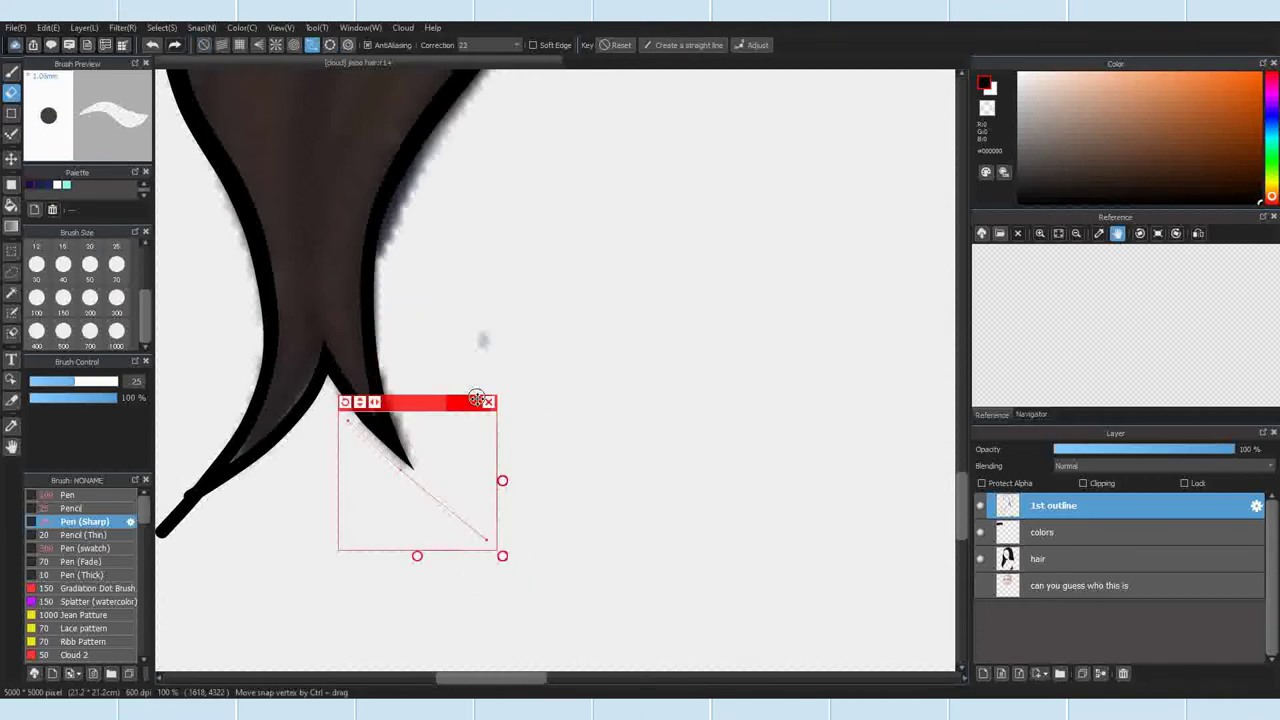
click(488, 402)
scroll(520, 417, down, 2)
scroll(430, 456, up, 2)
Step: Taper the inner edge of the left section's lower left tip by erasing along a repositioned curve snap, and remove the curve
click(312, 45)
drag(275, 470, 423, 398)
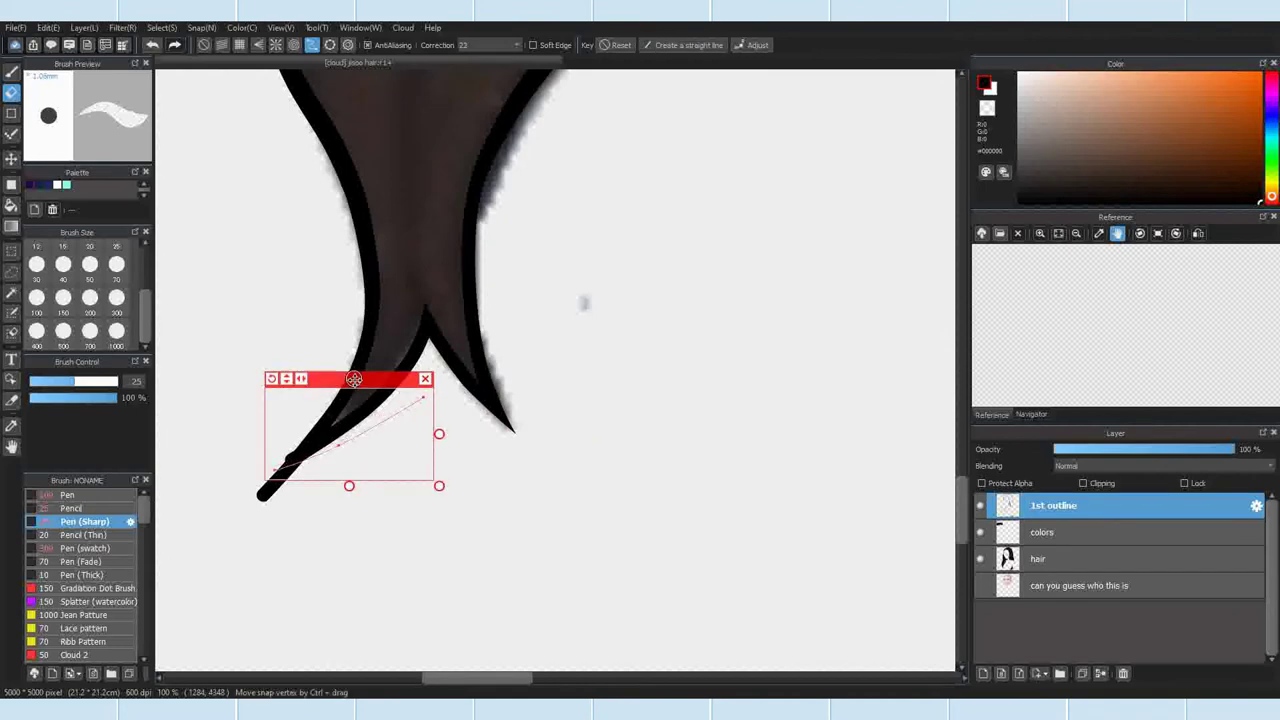
click(152, 45)
drag(272, 378, 269, 382)
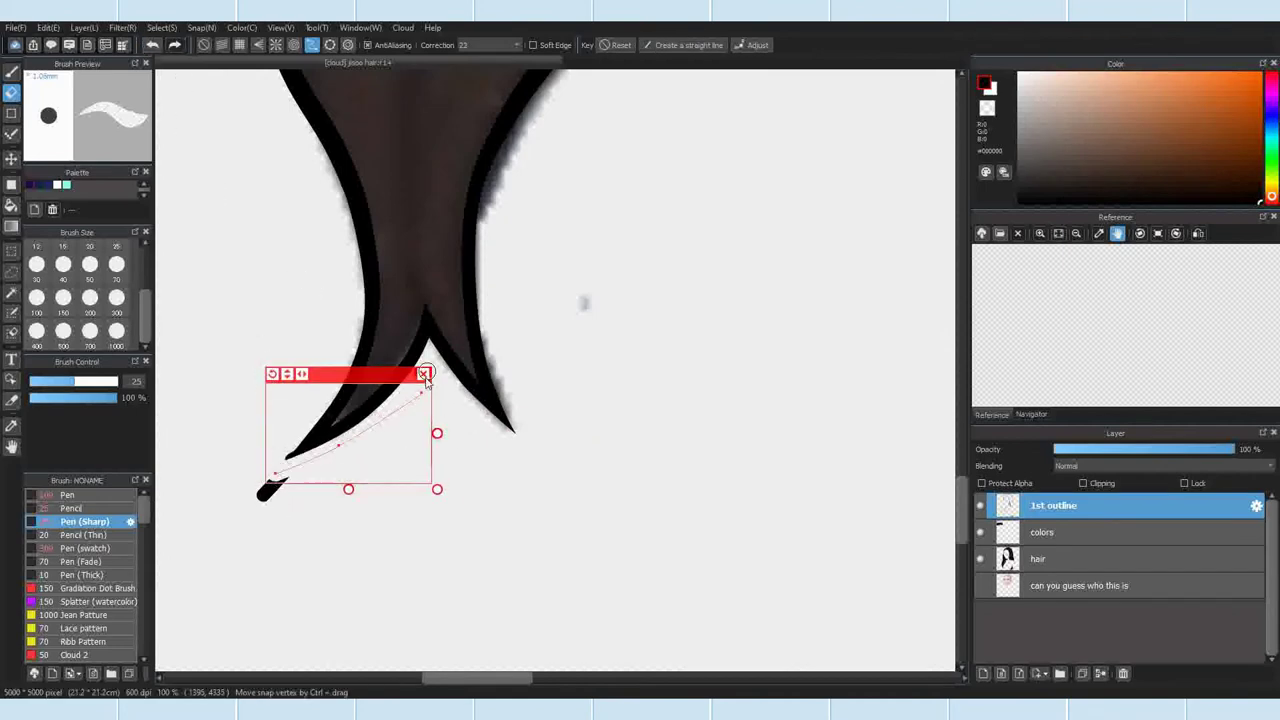
click(424, 373)
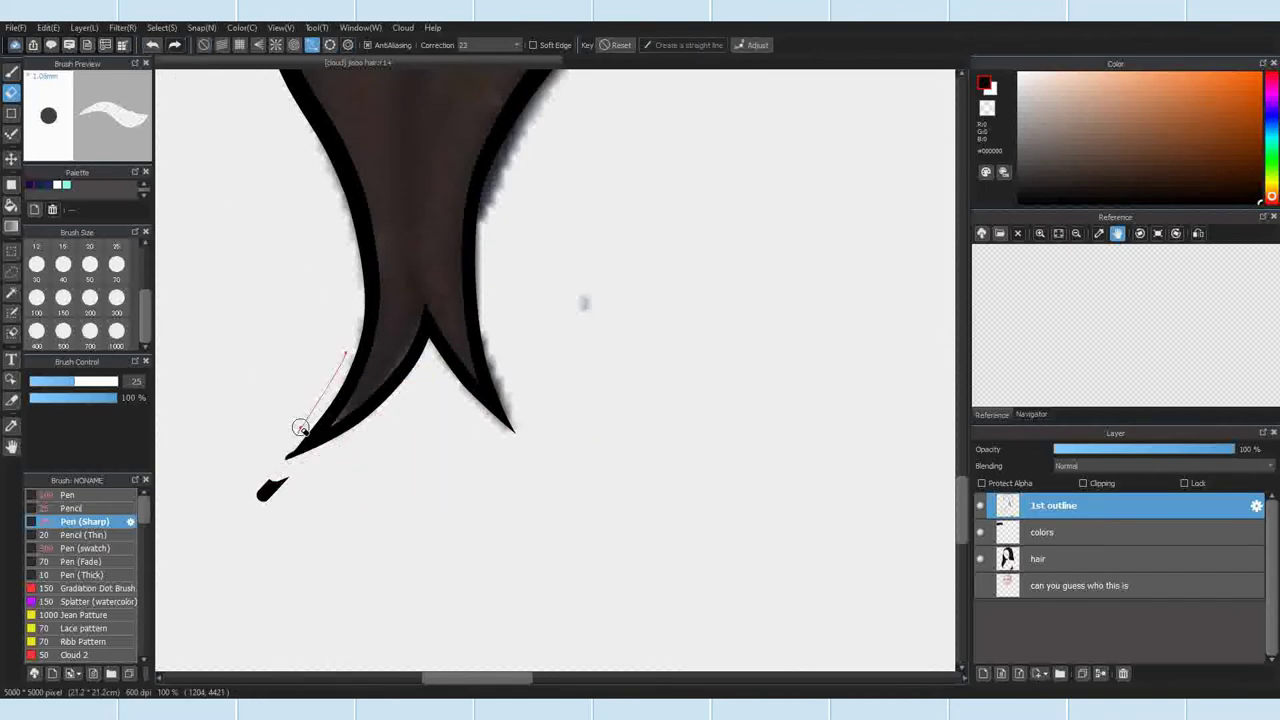
Step: Taper the outer edge of the left section's lower left tip by erasing along a curve snap, and erase the leftover stub freehand
double_click(166, 538)
drag(276, 335, 301, 332)
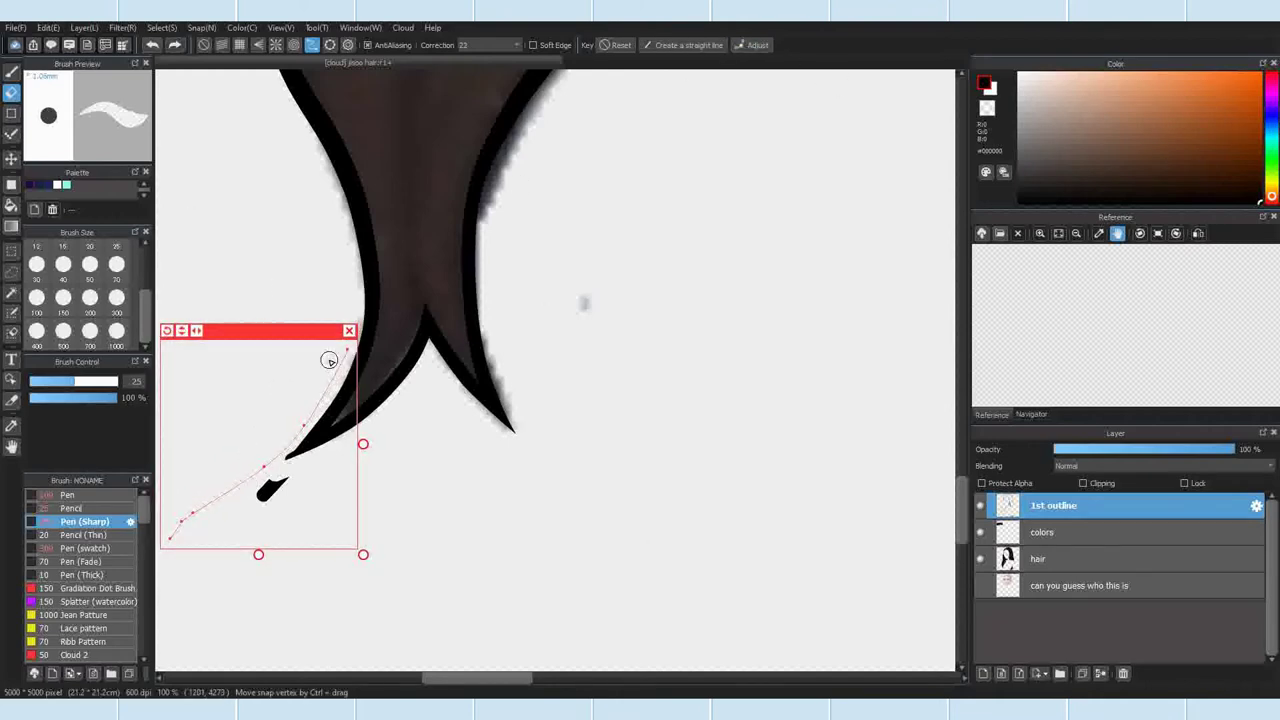
click(348, 332)
scroll(250, 486, up, 1)
drag(272, 504, 324, 474)
scroll(448, 486, down, 7)
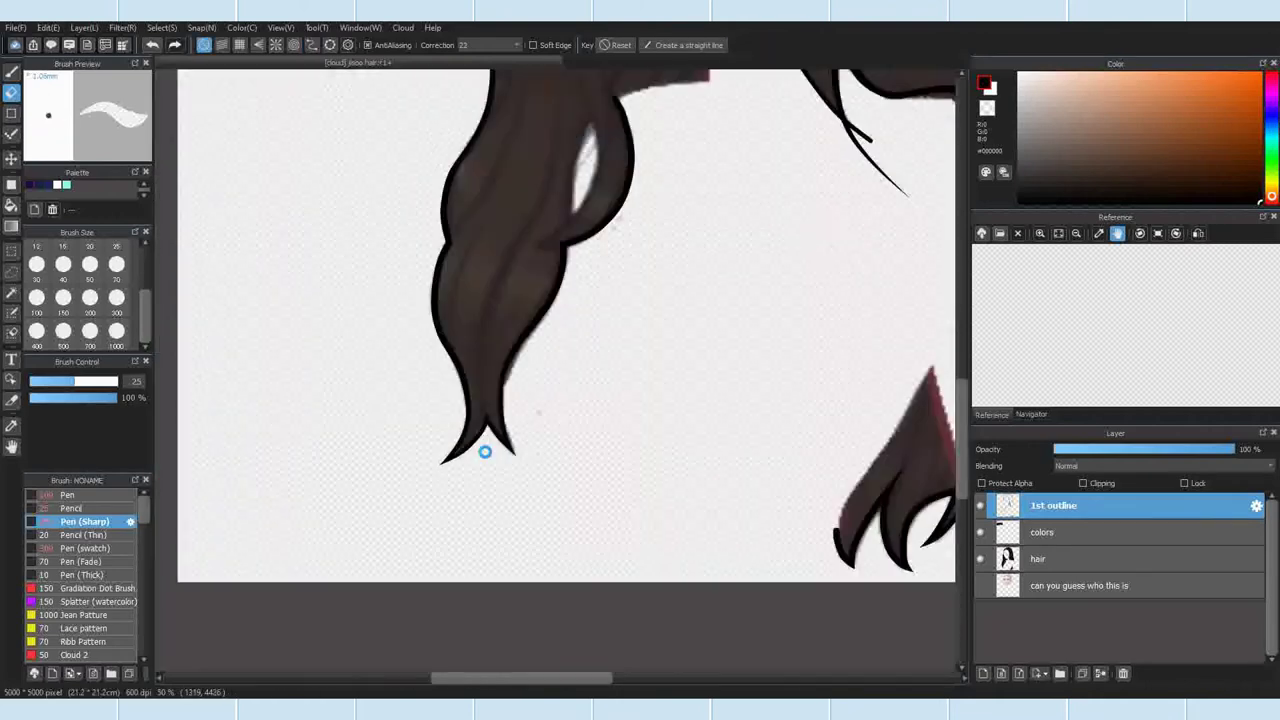
scroll(595, 413, up, 7)
mouse_move(464, 418)
mouse_down()
mouse_move(420, 646)
mouse_move(432, 470)
mouse_up()
scroll(624, 475, down, 5)
Step: Cut through the overshooting line at the tip of the right section's front strand by erasing along a curve snap at size 15
scroll(467, 477, up, 6)
click(312, 45)
click(487, 463)
double_click(655, 595)
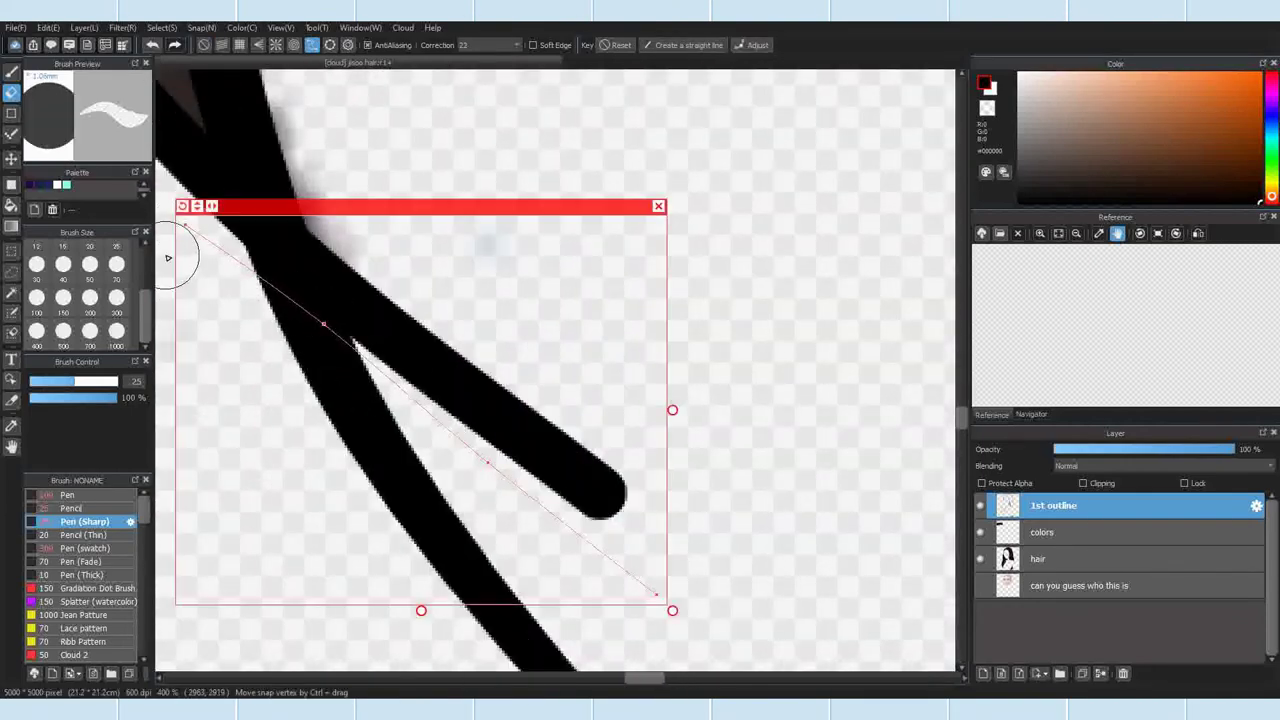
drag(166, 260, 262, 280)
key(ctrl+z)
scroll(555, 318, down, 1)
key(bracketleft)
key(bracketleft)
drag(379, 288, 588, 432)
key(ctrl+z)
scroll(398, 168, up, 1)
drag(499, 363, 494, 364)
drag(331, 375, 690, 618)
scroll(696, 616, down, 1)
click(204, 45)
Step: Trim the right edge of the front strand's tip by erasing along a new curve snap
key(s)
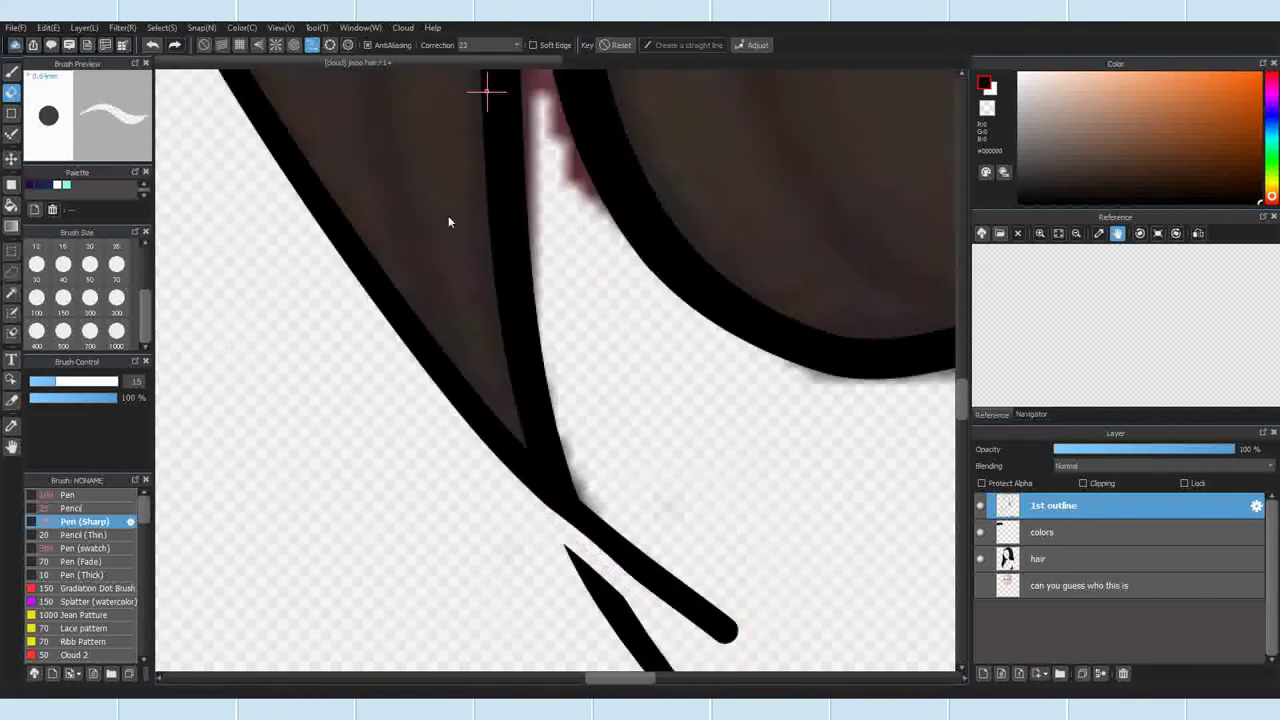
double_click(658, 617)
mouse_move(552, 372)
mouse_down()
mouse_move(640, 577)
mouse_move(726, 628)
mouse_up()
key(1)
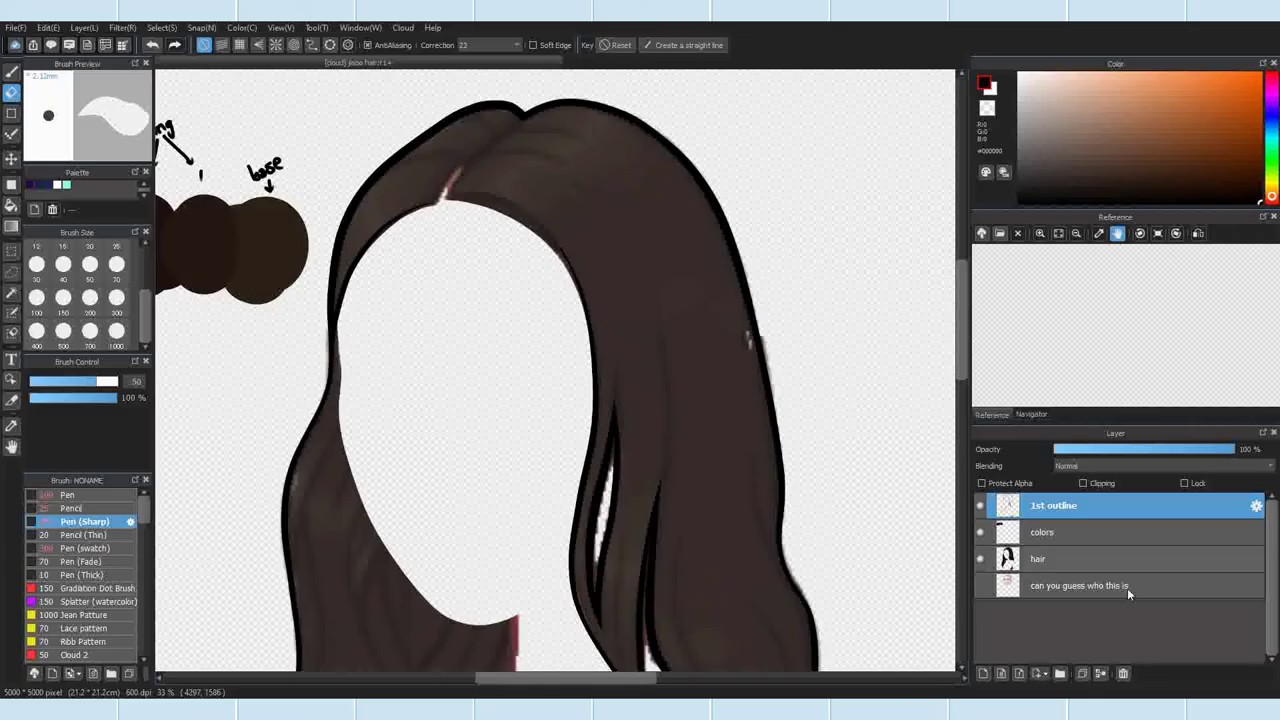
Step: Add a layer above "colors" and name it "2nd outline"
click(1080, 532)
click(982, 674)
double_click(1069, 535)
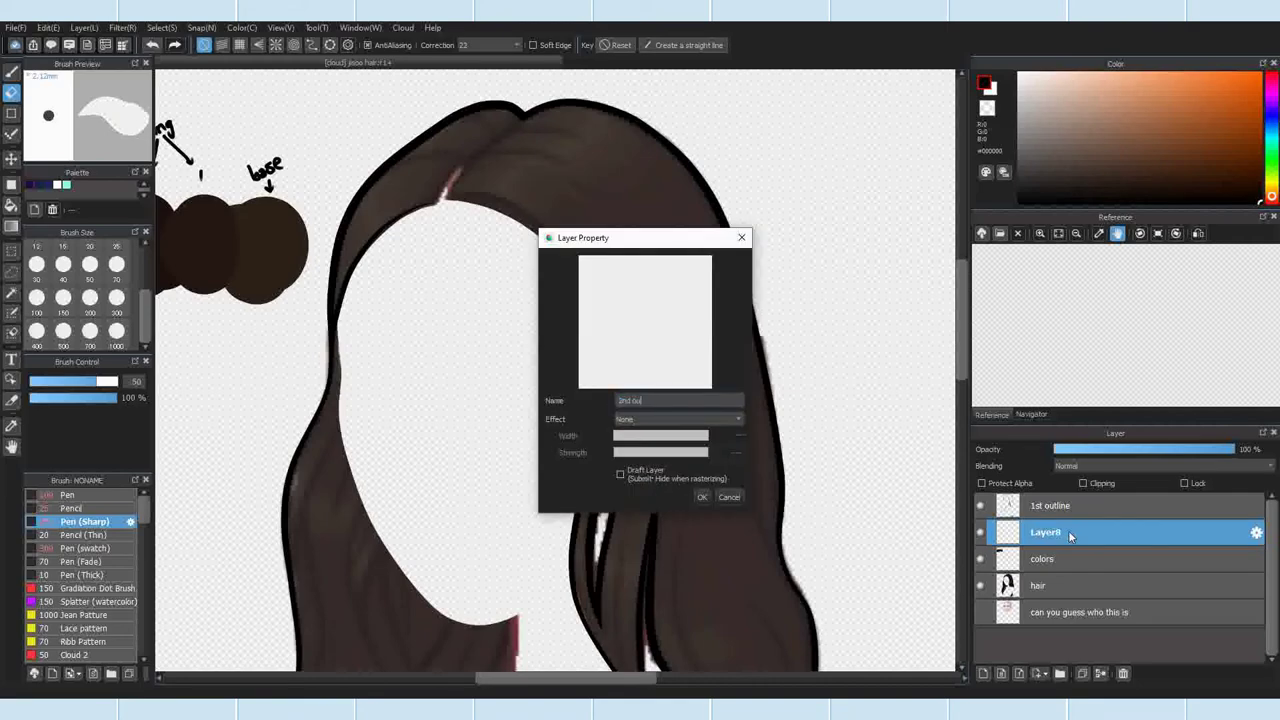
key(Return)
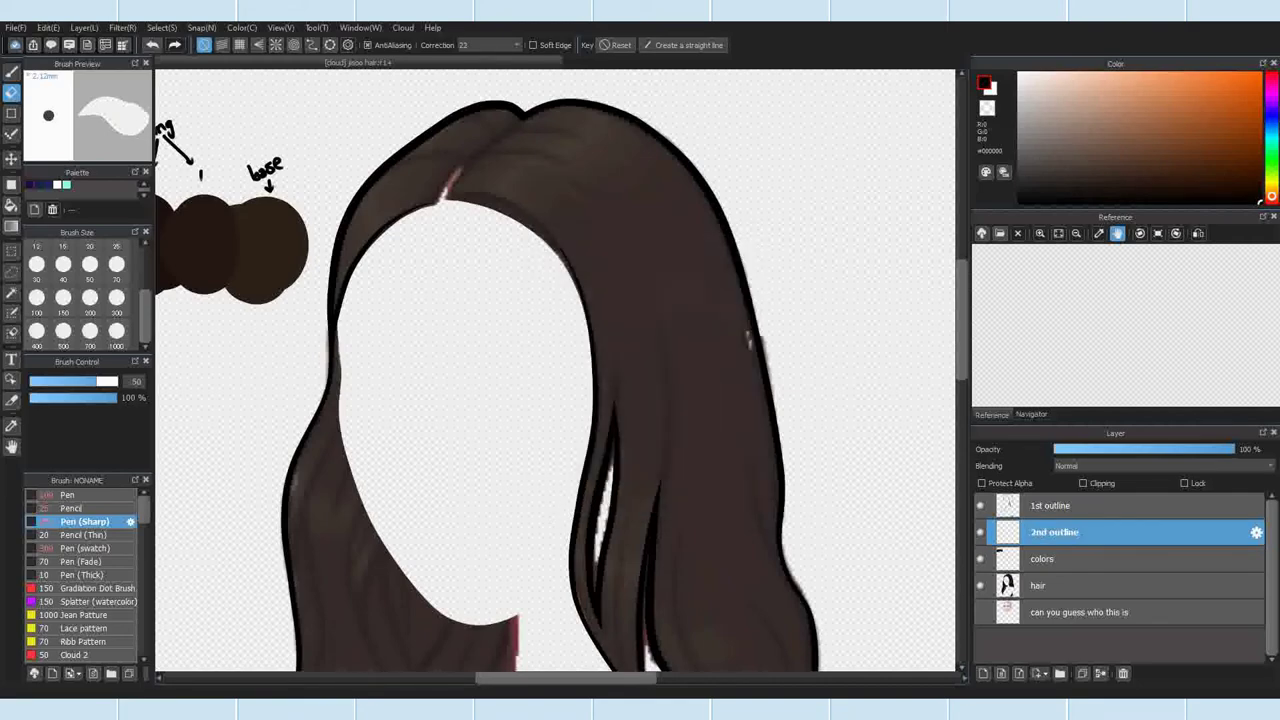
Step: Pick the lighter outline color and lay out a curve snap from the parting's lower end over the crown and down the right outer edge
scroll(482, 258, down, 2)
scroll(282, 254, up, 1)
click(312, 45)
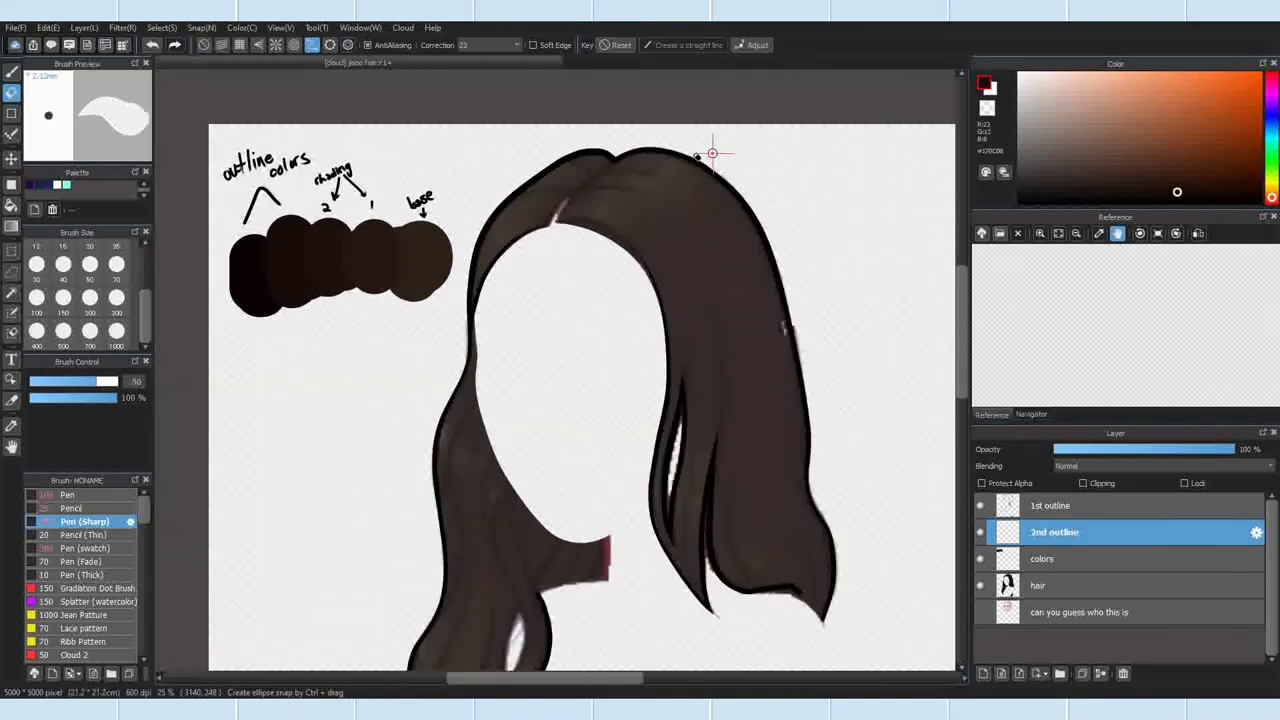
scroll(617, 168, up, 4)
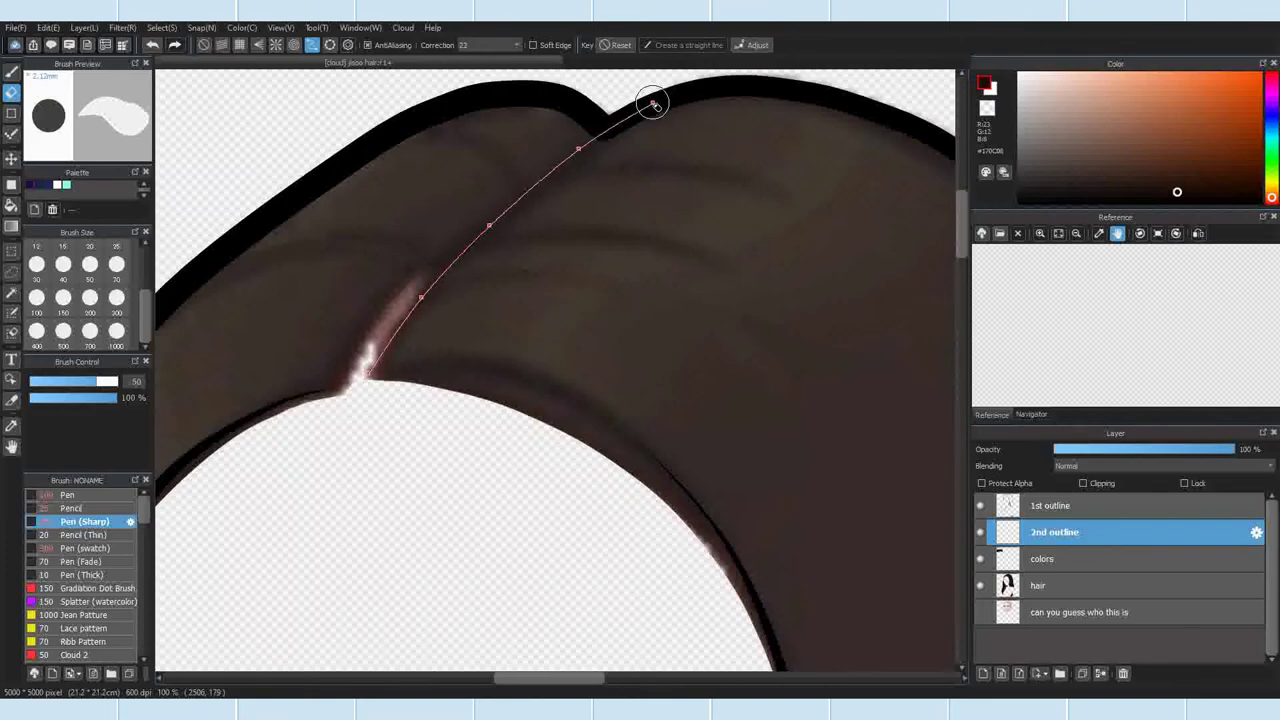
click(880, 112)
scroll(883, 115, down, 3)
scroll(930, 138, up, 3)
scroll(843, 170, down, 3)
scroll(832, 144, up, 4)
click(798, 151)
click(922, 247)
scroll(863, 241, down, 1)
scroll(560, 205, down, 3)
scroll(633, 217, up, 3)
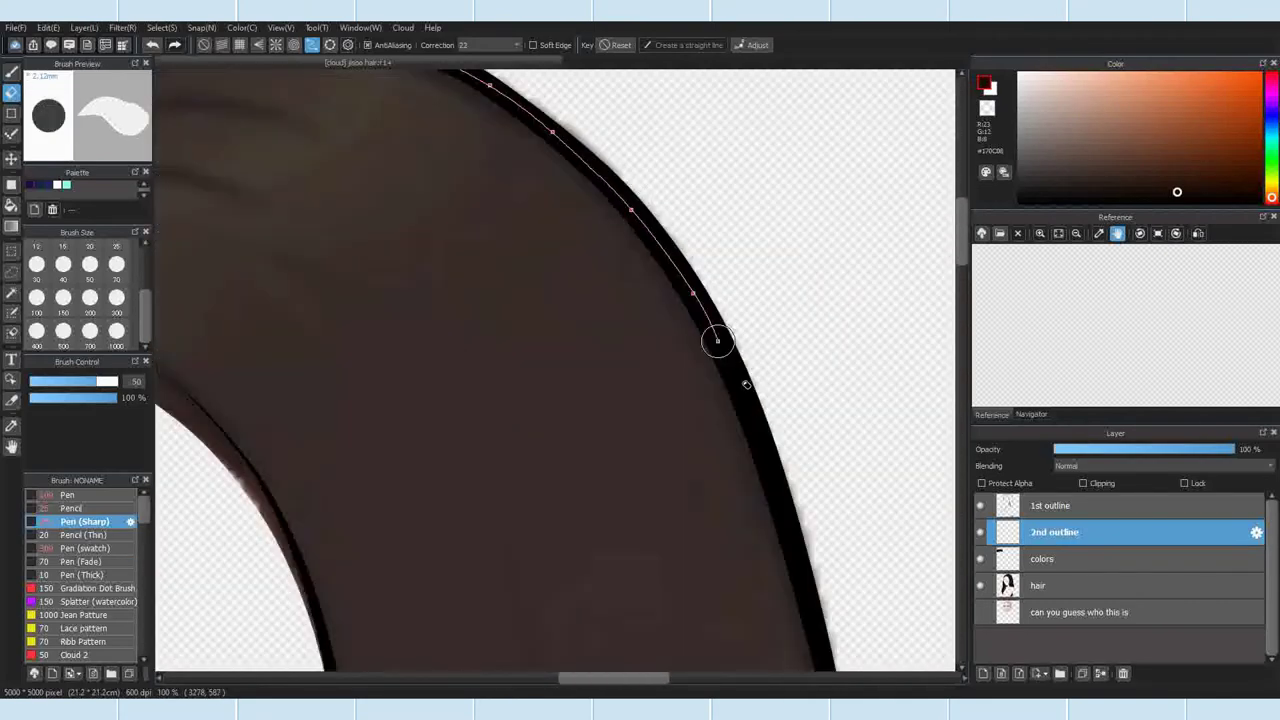
click(694, 293)
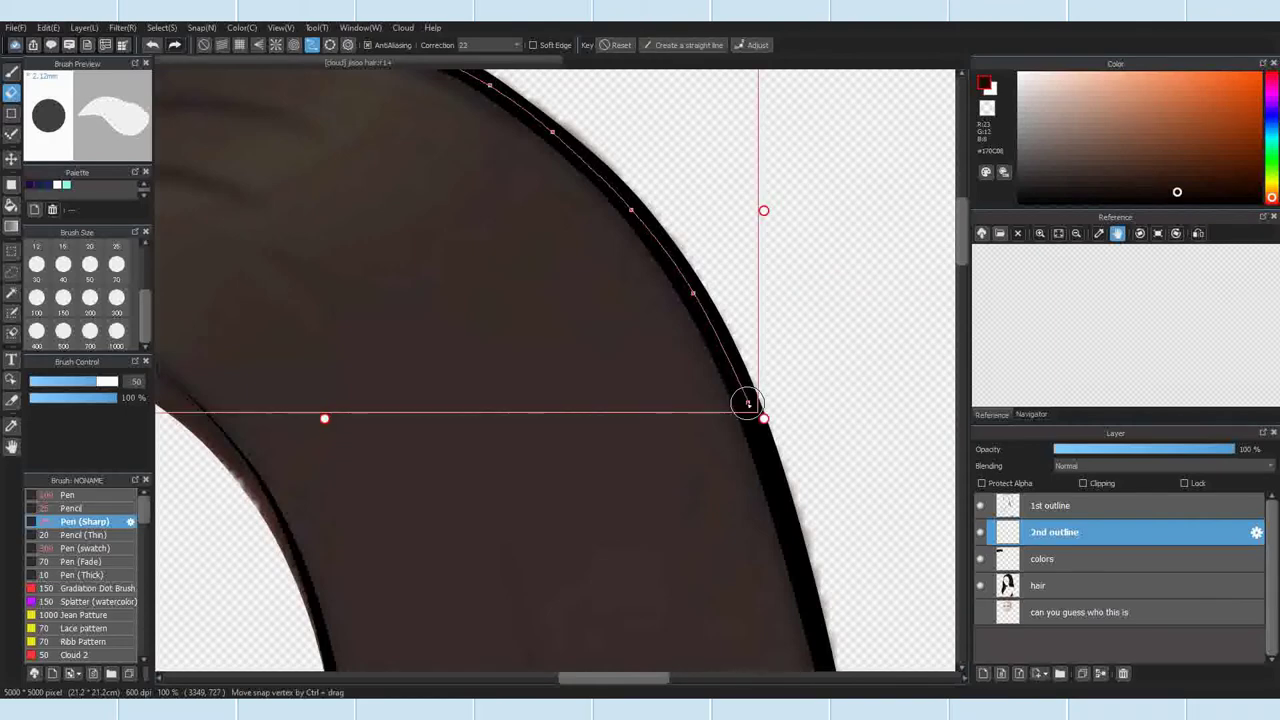
Step: Draw the parting line along the slightly shifted curve snap with the Pen (Sharp) brush at size 40, and remove the snap
scroll(576, 390, down, 3)
click(63, 265)
click(11, 73)
click(63, 266)
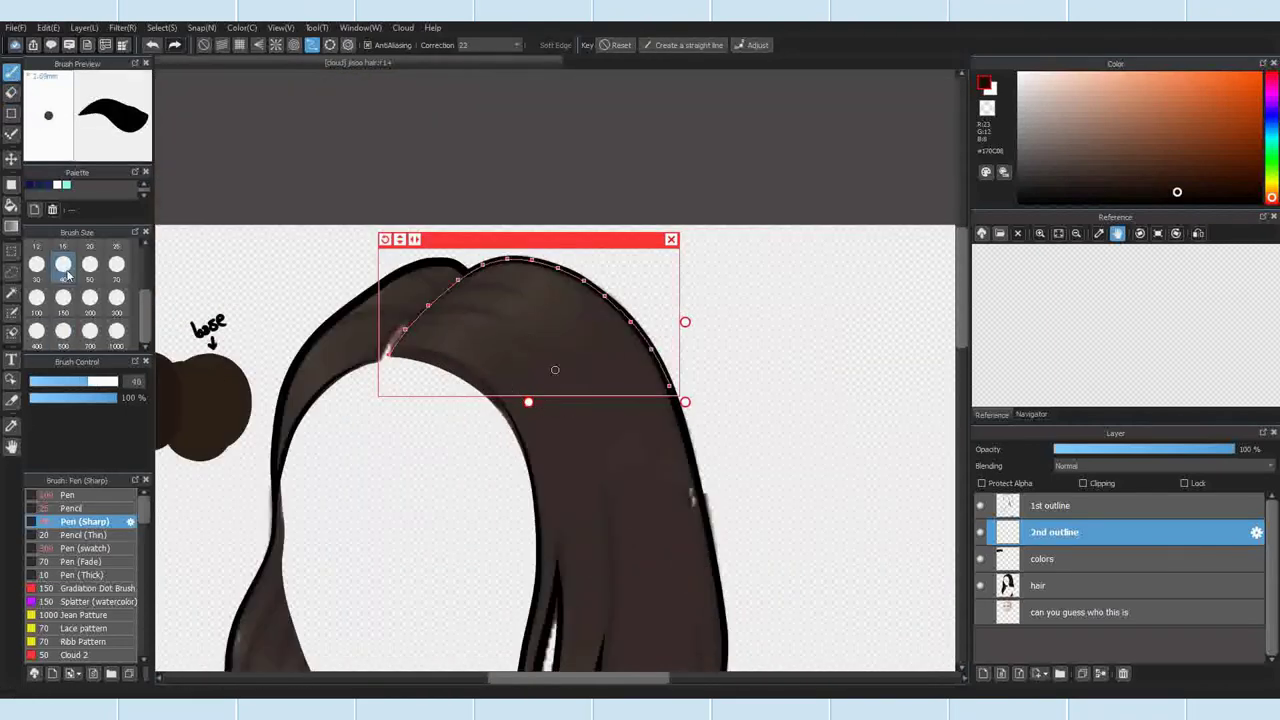
scroll(425, 278, up, 2)
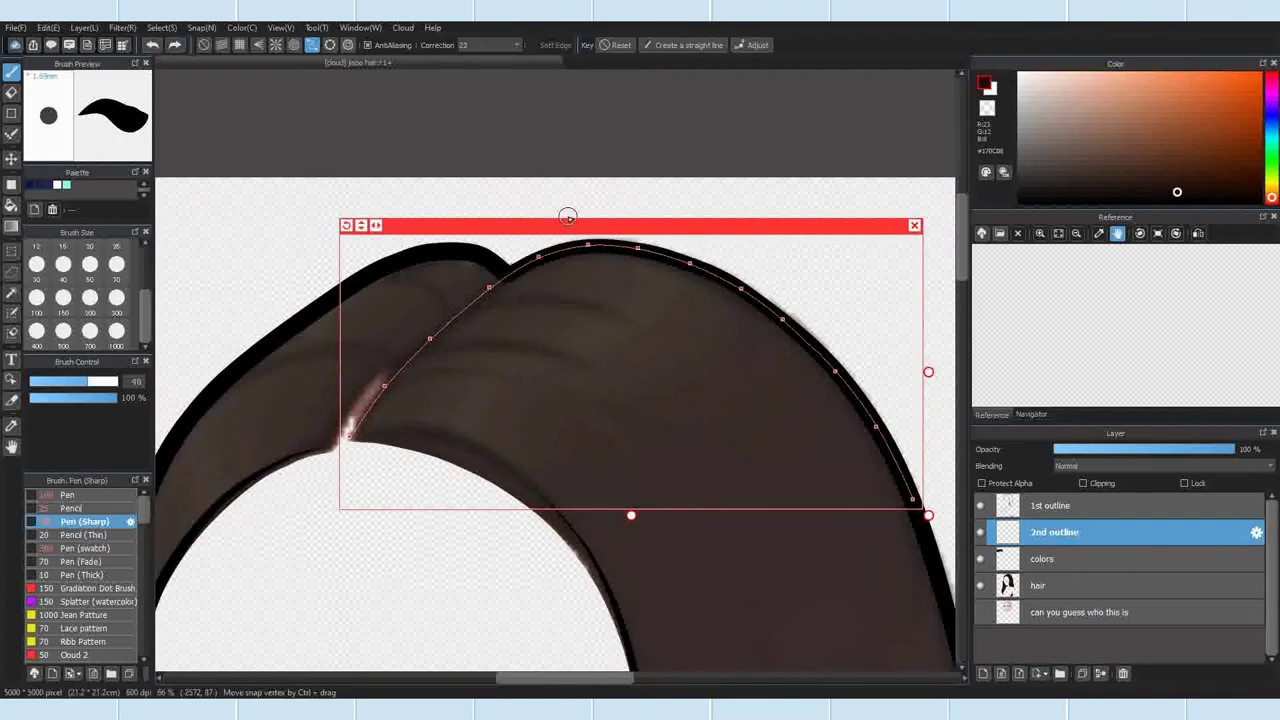
drag(570, 224, 571, 228)
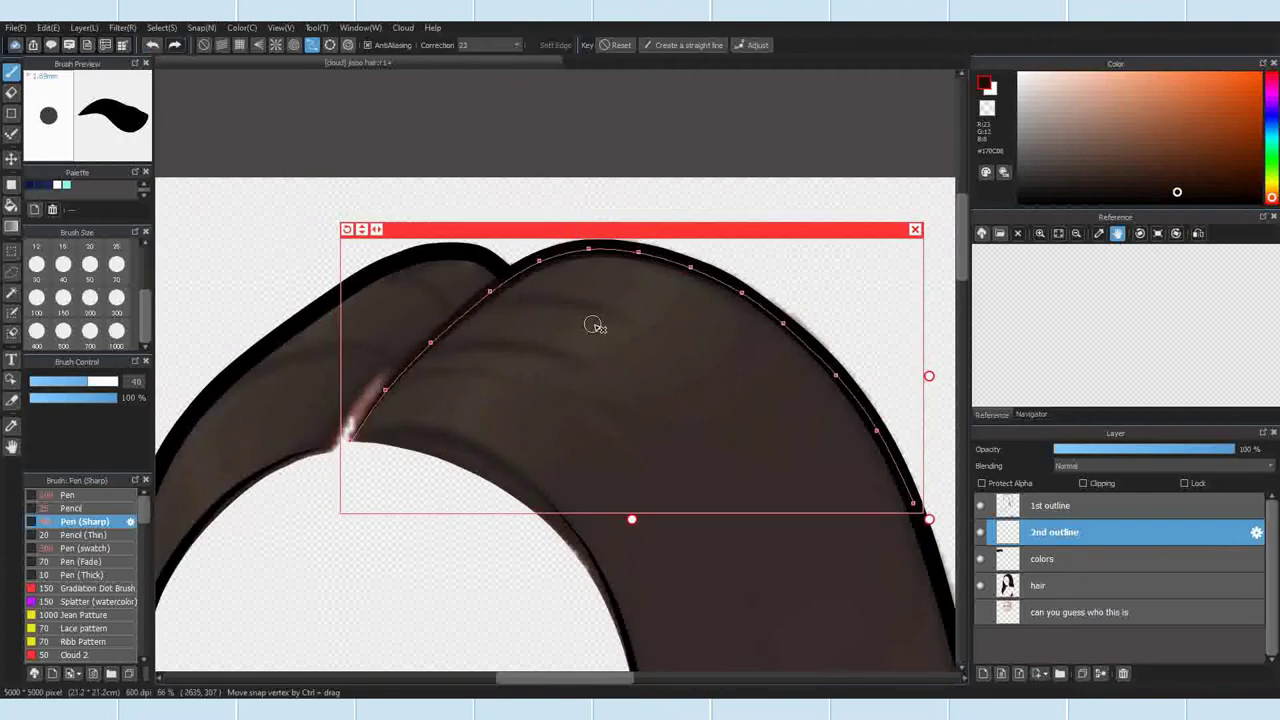
click(915, 230)
Step: Lay out a new curve snap along the left side of the parting, from the hairline up over the crown
scroll(532, 310, down, 4)
scroll(525, 310, up, 5)
click(312, 45)
click(616, 45)
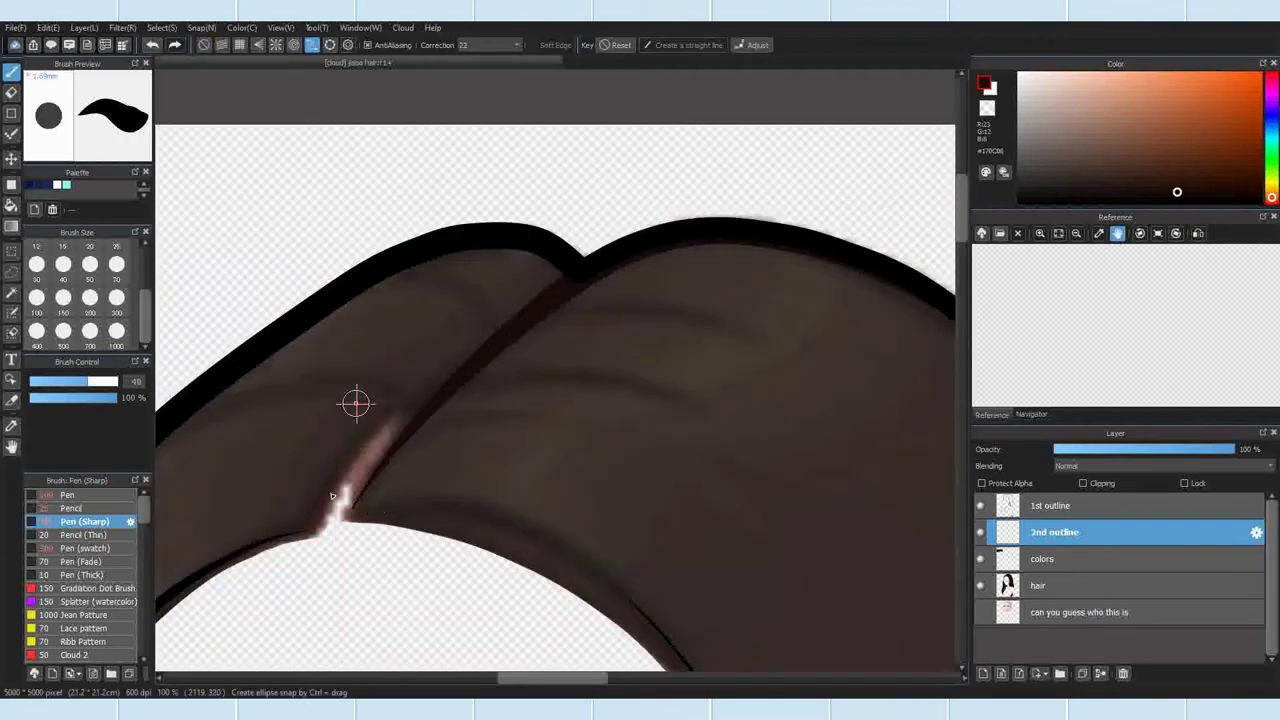
click(387, 416)
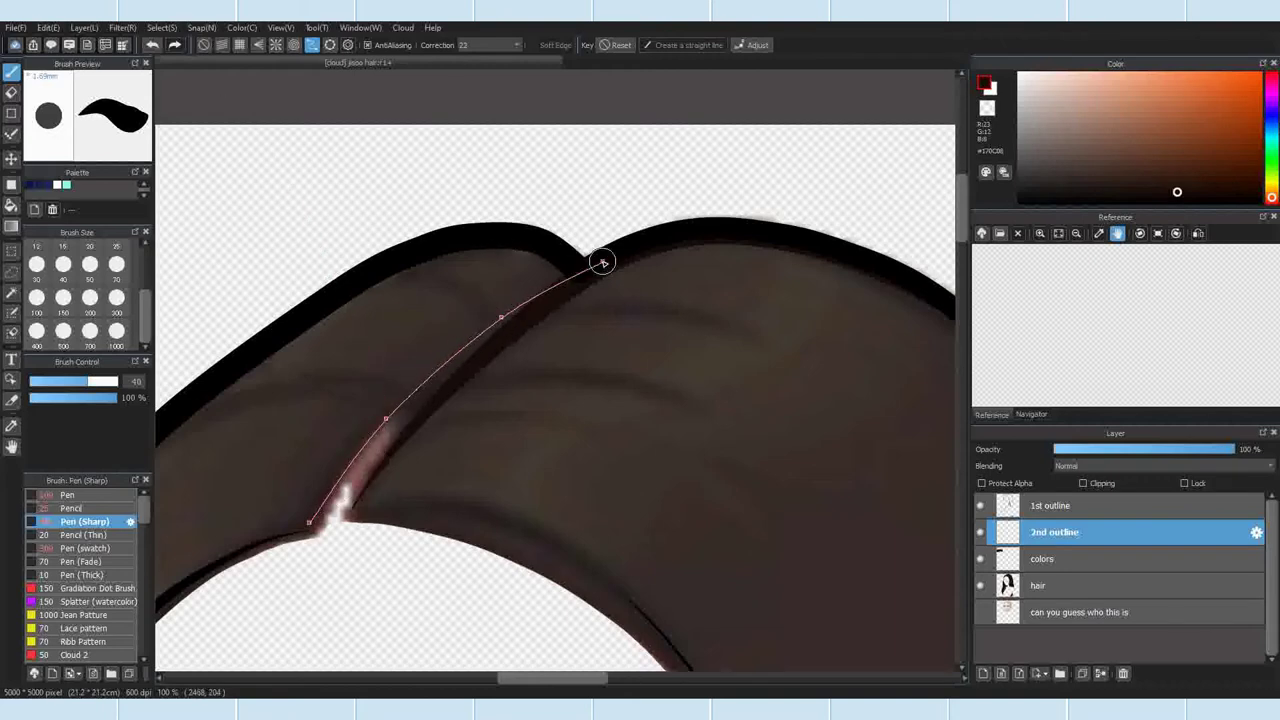
double_click(806, 240)
Step: Test the left parting stroke at size 30, undo it, and refine the curve snap's position and middle vertices
click(42, 266)
drag(312, 526, 680, 228)
key(ctrl+z)
drag(301, 209, 312, 218)
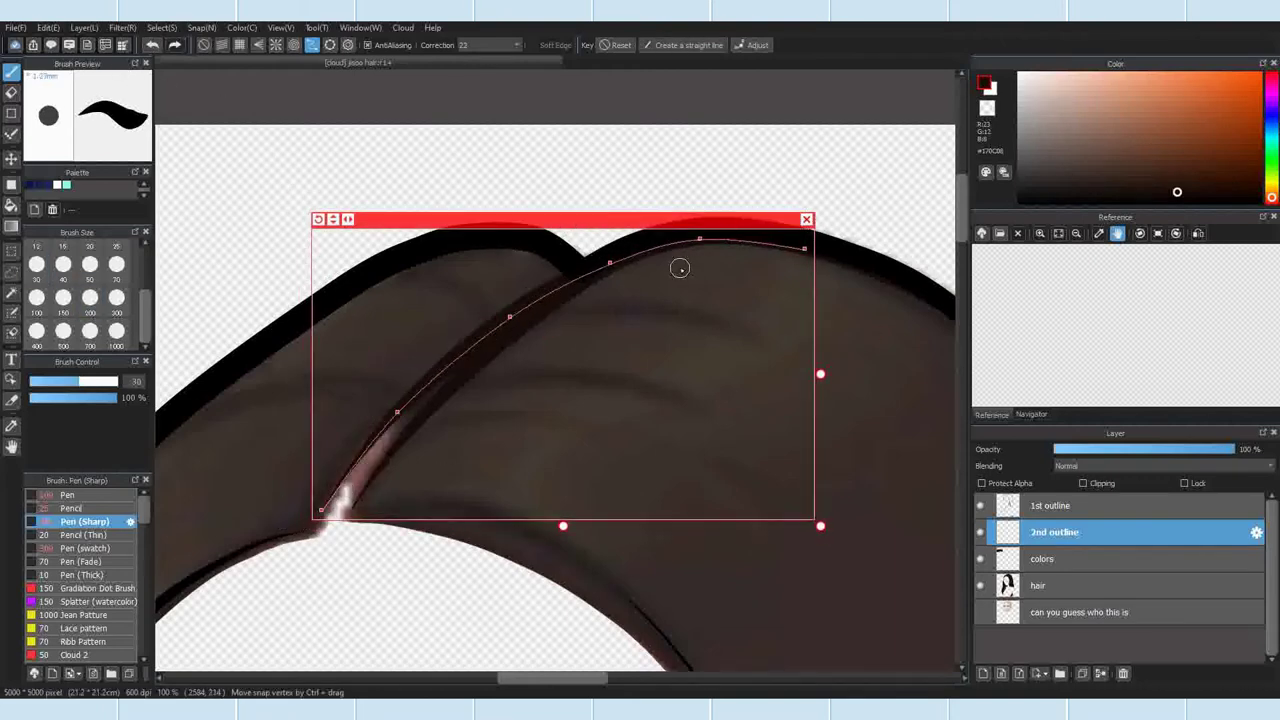
drag(391, 421, 378, 430)
drag(510, 317, 498, 324)
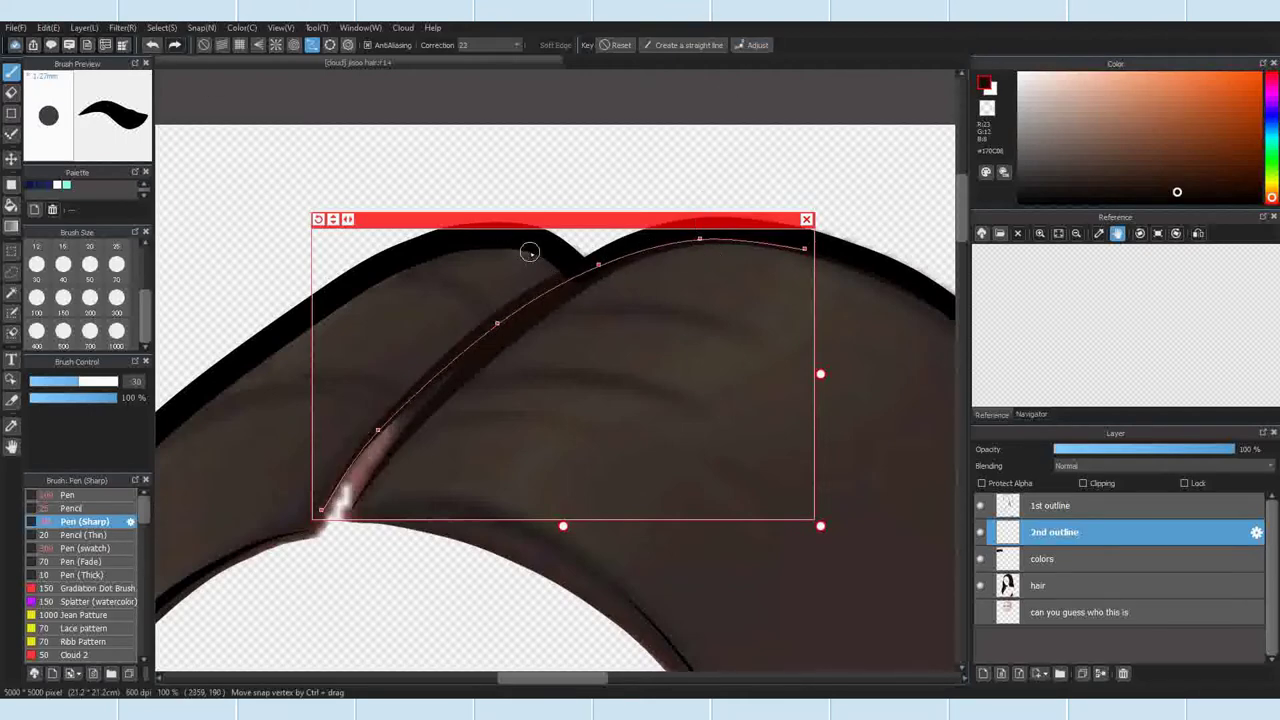
key(ctrl+z)
Step: Try the left parting stroke at two slightly shifted snap positions, undoing each stroke
drag(318, 219, 341, 209)
drag(554, 232, 563, 247)
drag(321, 514, 813, 235)
key(ctrl+z)
drag(316, 244, 306, 248)
drag(320, 520, 760, 248)
key(ctrl+z)
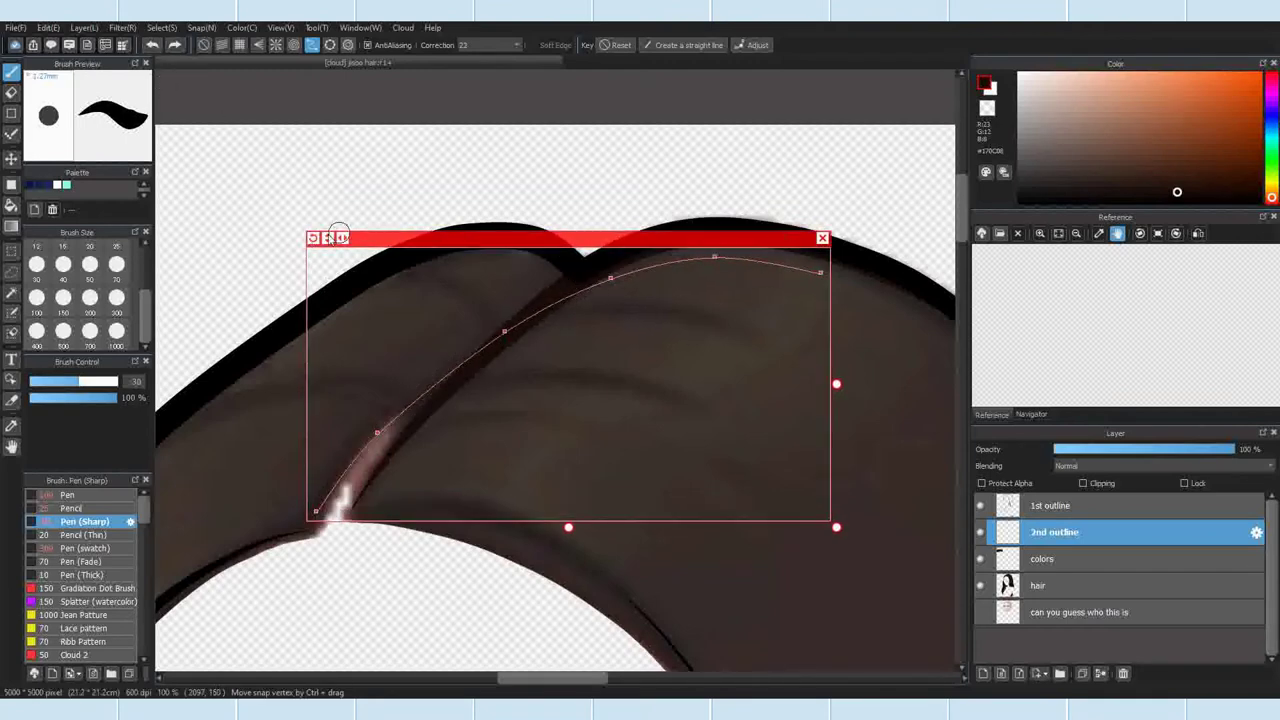
Step: Shift the curve snap slightly, draw the parting's left line along it at size 30, and turn the snap off
drag(313, 238, 308, 245)
drag(320, 518, 778, 246)
click(823, 237)
scroll(491, 297, down, 2)
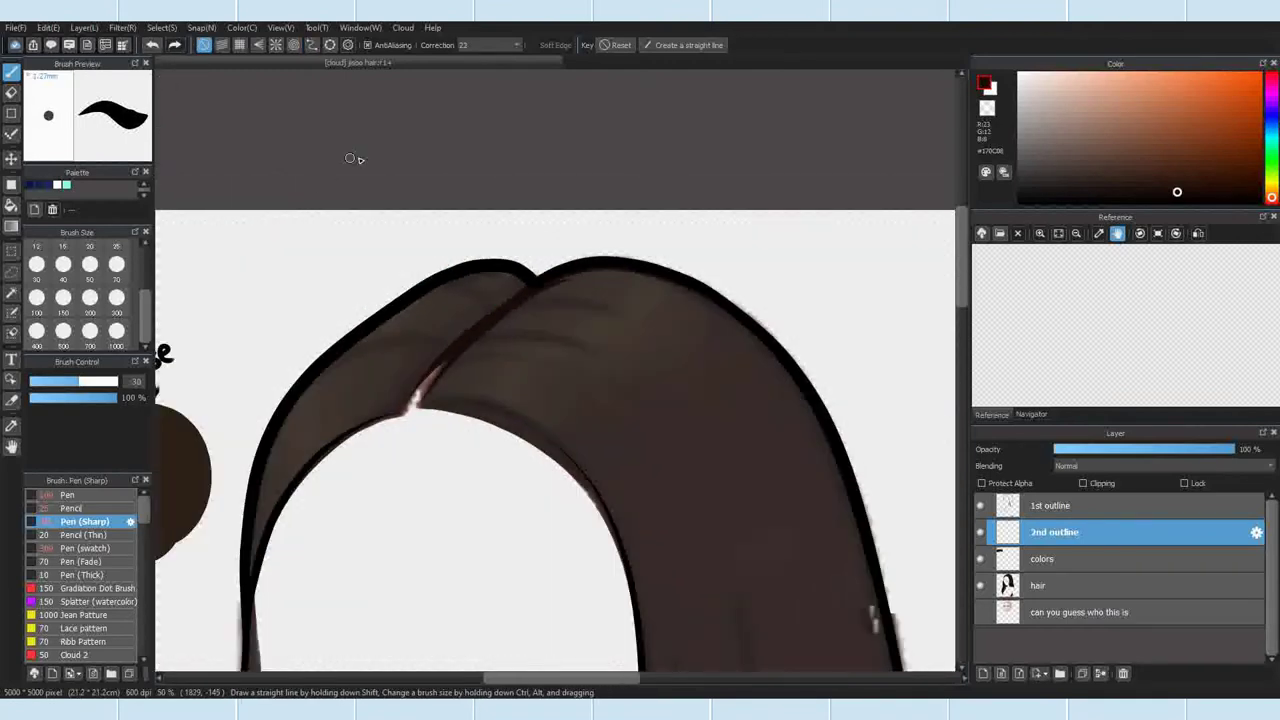
Step: Re-enable the left parting's curve snap and reshape it by moving its upper vertices higher around the crown
scroll(538, 289, up, 2)
click(313, 44)
click(751, 45)
drag(660, 260, 667, 217)
drag(549, 297, 601, 230)
drag(769, 273, 851, 158)
drag(445, 339, 446, 340)
click(751, 45)
Step: Try the left parting stroke along the reshaped curve snap at two positions, undoing both strokes
drag(267, 525, 856, 168)
click(152, 44)
drag(497, 140, 497, 148)
mouse_move(267, 530)
mouse_down()
mouse_move(589, 283)
mouse_move(744, 200)
mouse_up()
click(204, 45)
scroll(575, 214, down, 2)
click(152, 44)
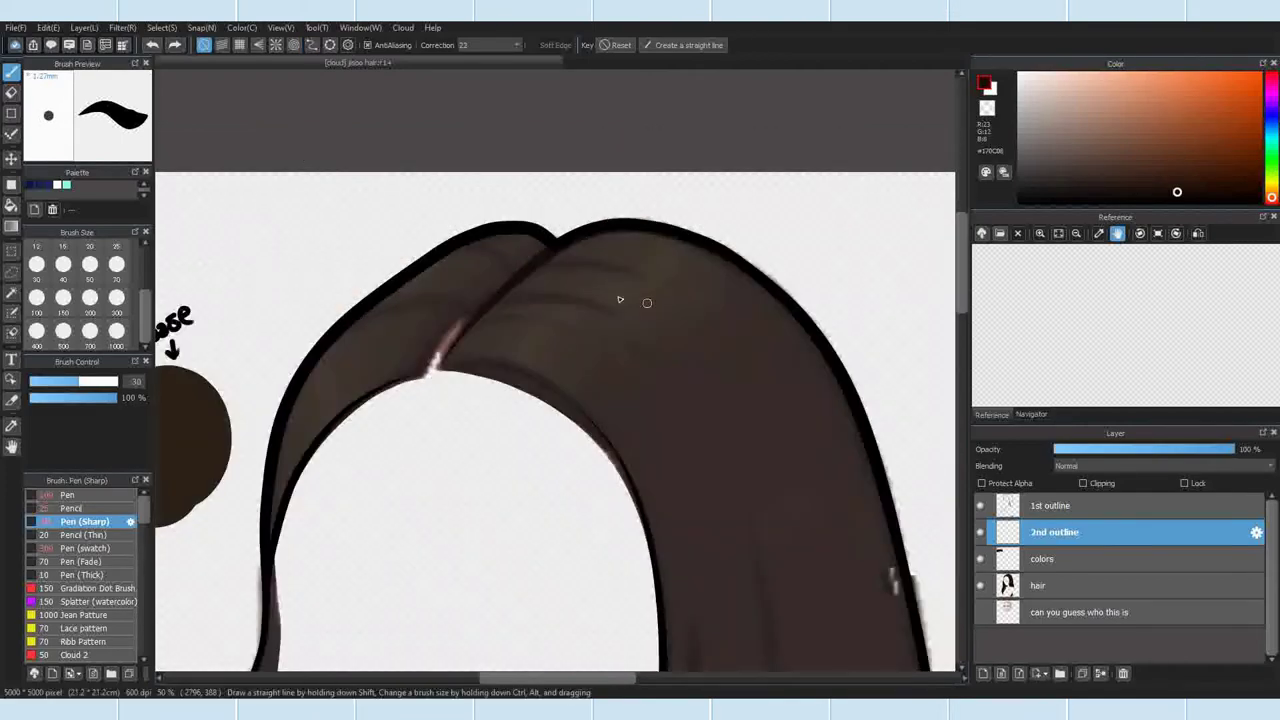
Step: Redraw the parting's left line along the nudged curve snap, and clear the overshoot above the crown
scroll(578, 293, up, 2)
click(312, 45)
drag(573, 79, 567, 79)
mouse_move(268, 460)
mouse_down()
mouse_move(666, 166)
mouse_move(748, 124)
mouse_up()
scroll(464, 233, down, 2)
click(204, 45)
click(242, 157)
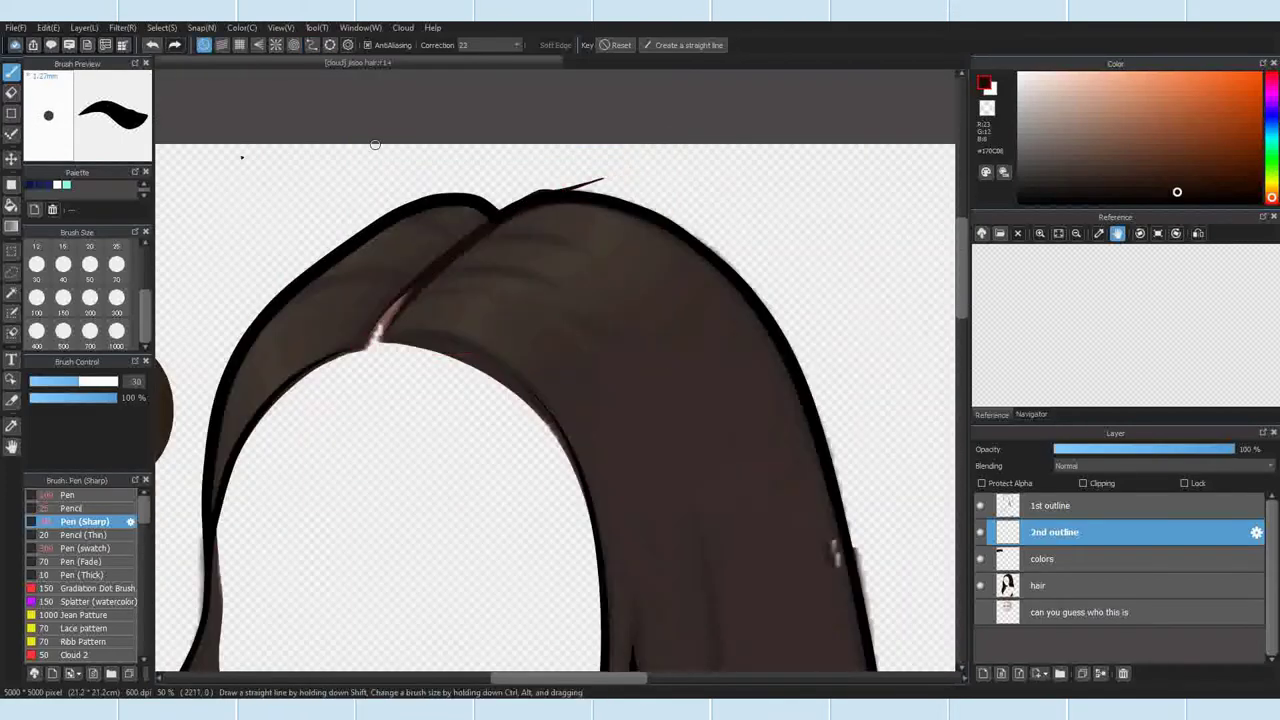
key(e)
scroll(423, 251, up, 3)
scroll(529, 294, down, 3)
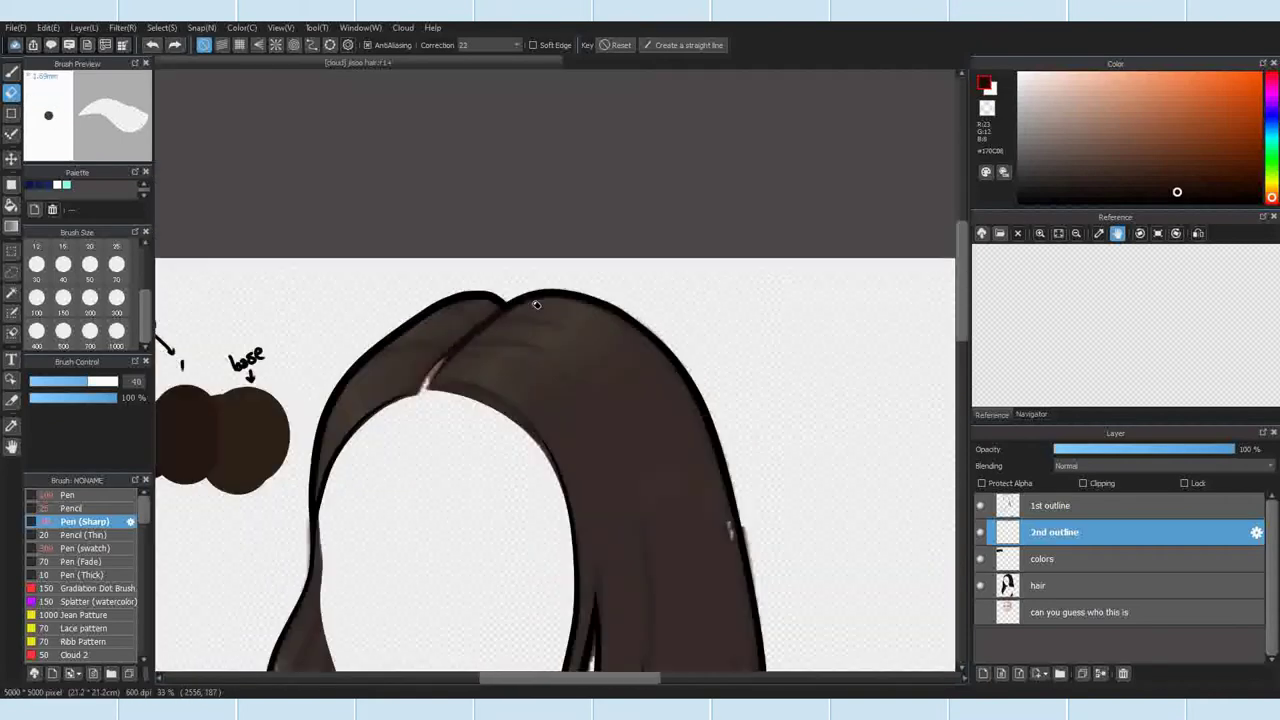
Step: Switch to the eraser and lay out a curve snap along the right edge of the parting's lower end
scroll(414, 417, up, 2)
click(13, 72)
click(11, 92)
click(37, 265)
click(204, 45)
scroll(340, 434, up, 3)
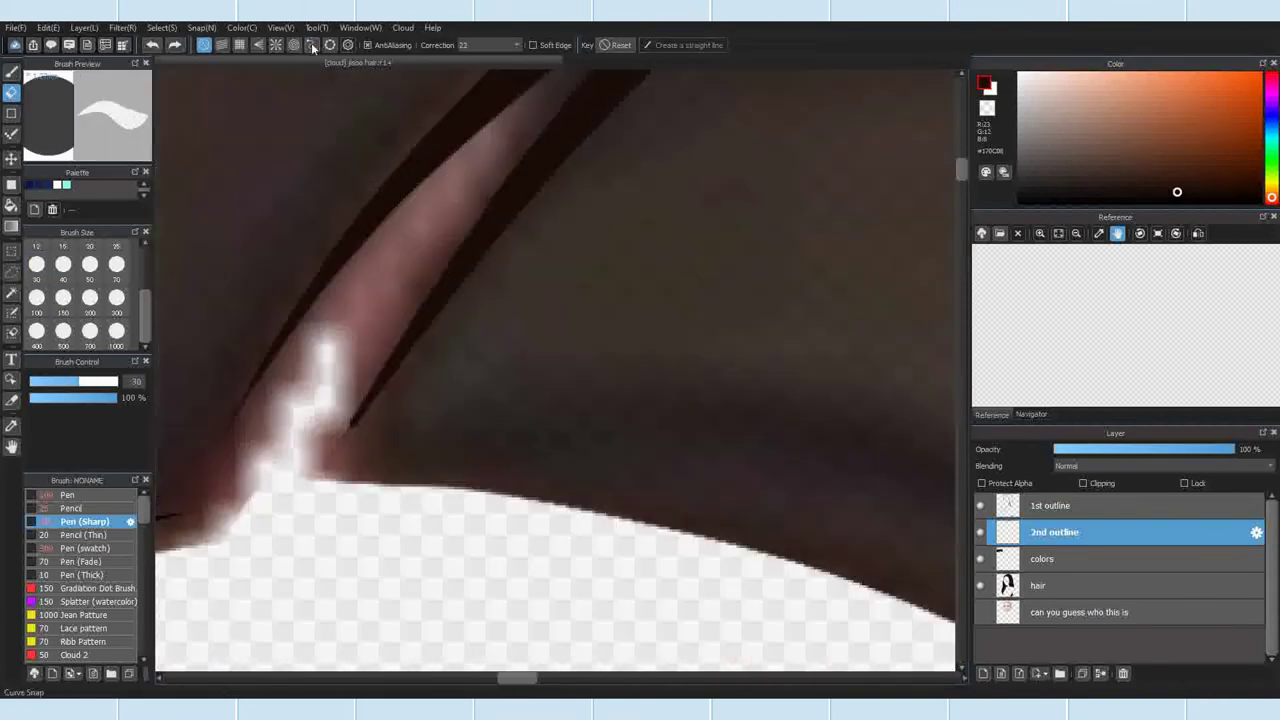
click(313, 47)
click(322, 468)
click(443, 315)
double_click(632, 116)
Step: Trim the right edge of the parting's lower tip by erasing along the curve snap at size 10, and remove the snap
click(38, 249)
scroll(90, 262, up, 1)
click(116, 265)
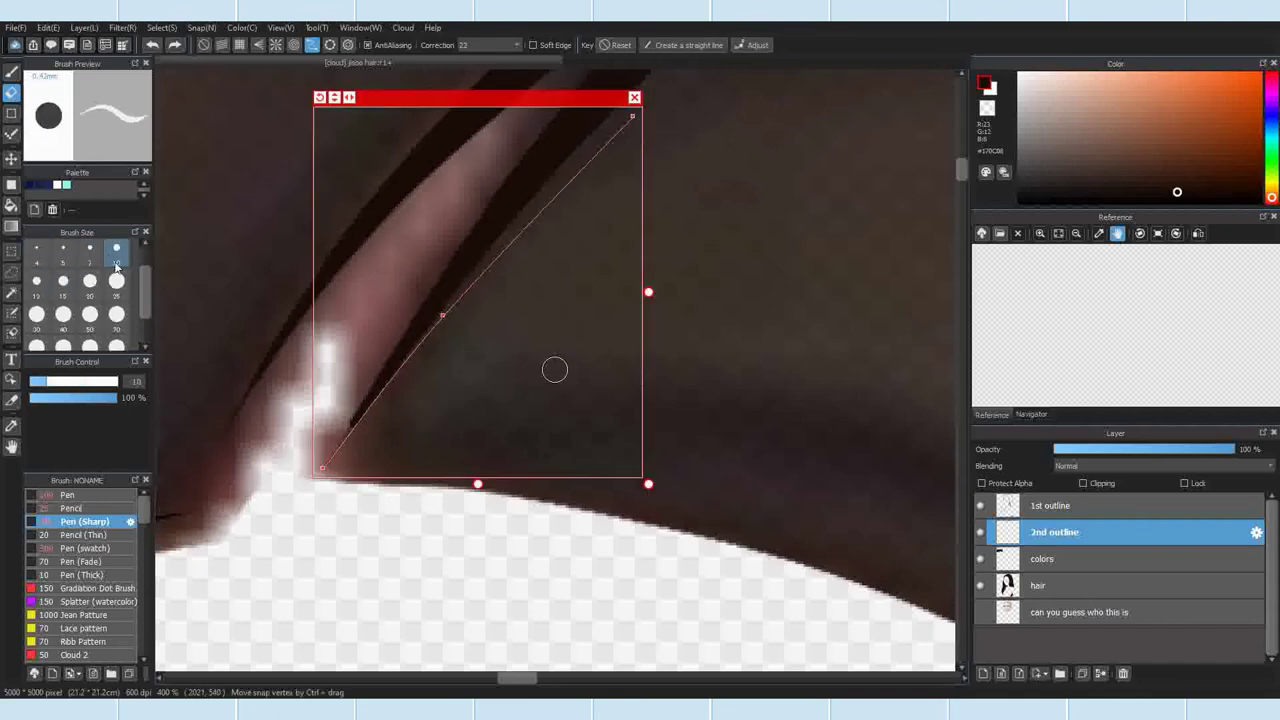
drag(326, 466, 437, 318)
click(634, 97)
Step: Switch to the brush and lay out a curve snap from the parting's lower end along the right inner hairline down to the front strand
scroll(492, 358, down, 3)
click(12, 72)
click(314, 46)
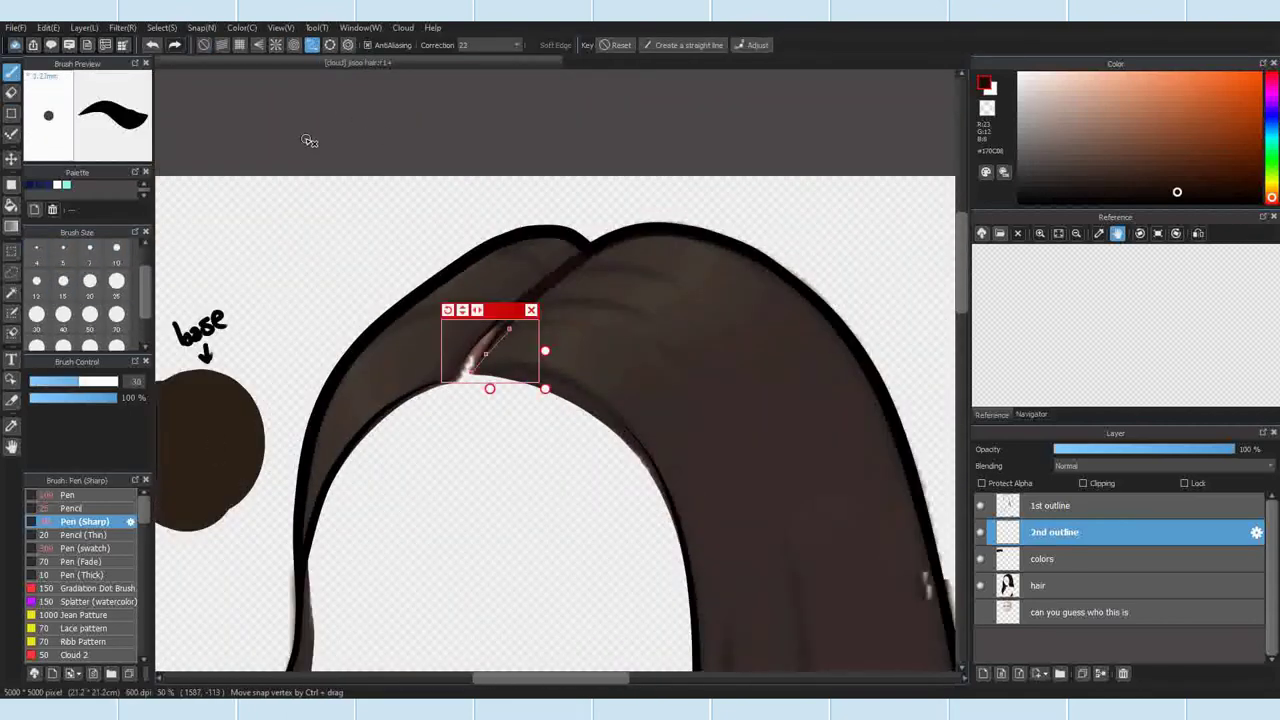
scroll(520, 365, up, 4)
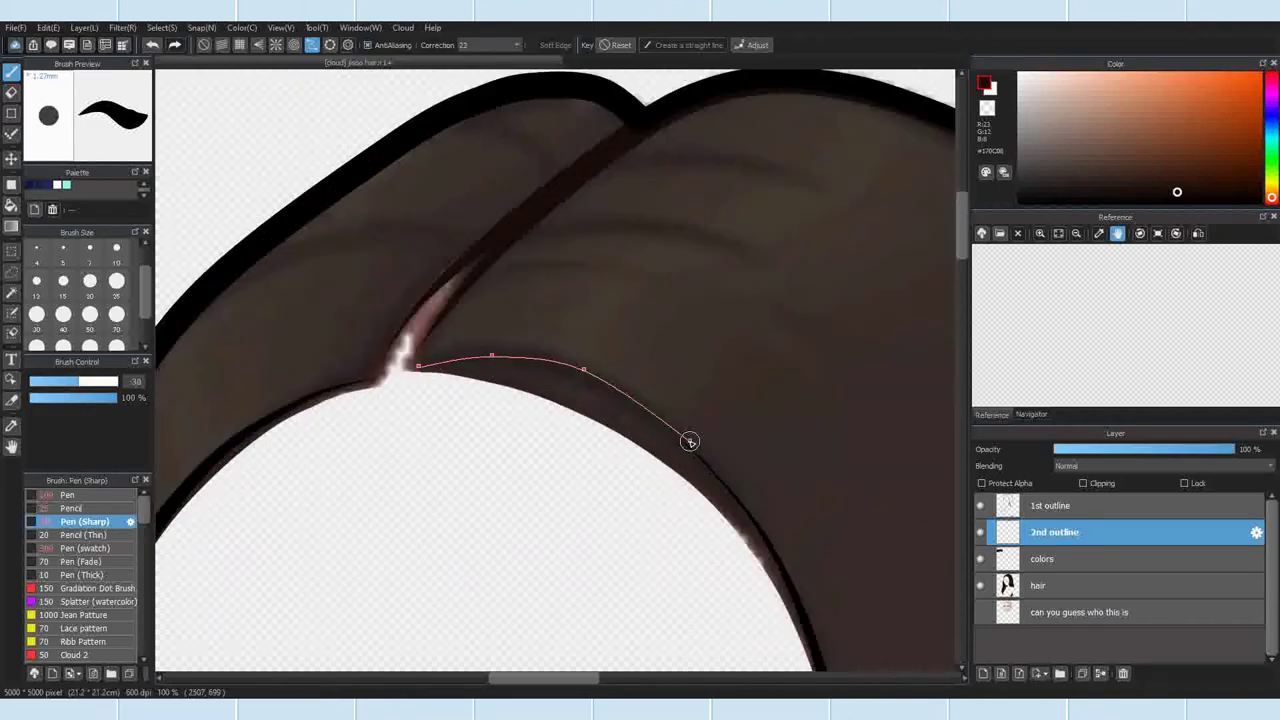
drag(813, 638, 693, 293)
click(727, 440)
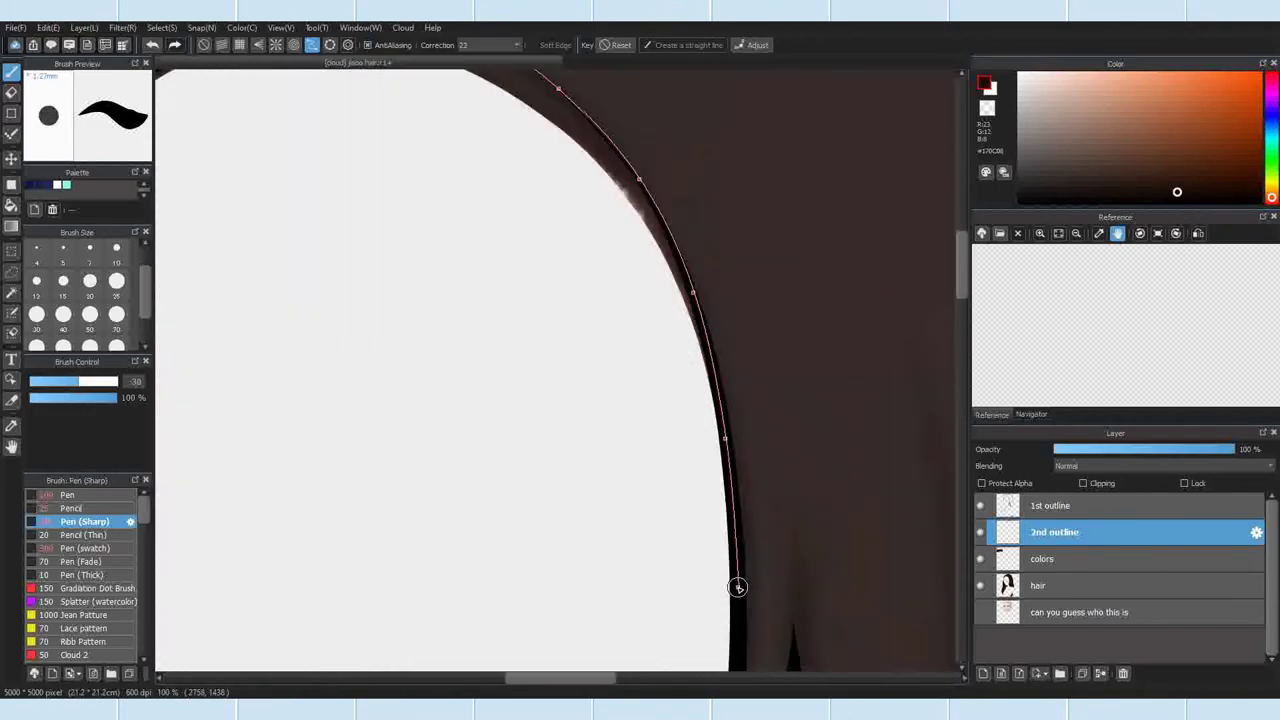
click(739, 662)
scroll(716, 475, down, 3)
scroll(717, 566, up, 3)
click(716, 505)
double_click(694, 604)
scroll(716, 515, down, 3)
scroll(662, 312, up, 2)
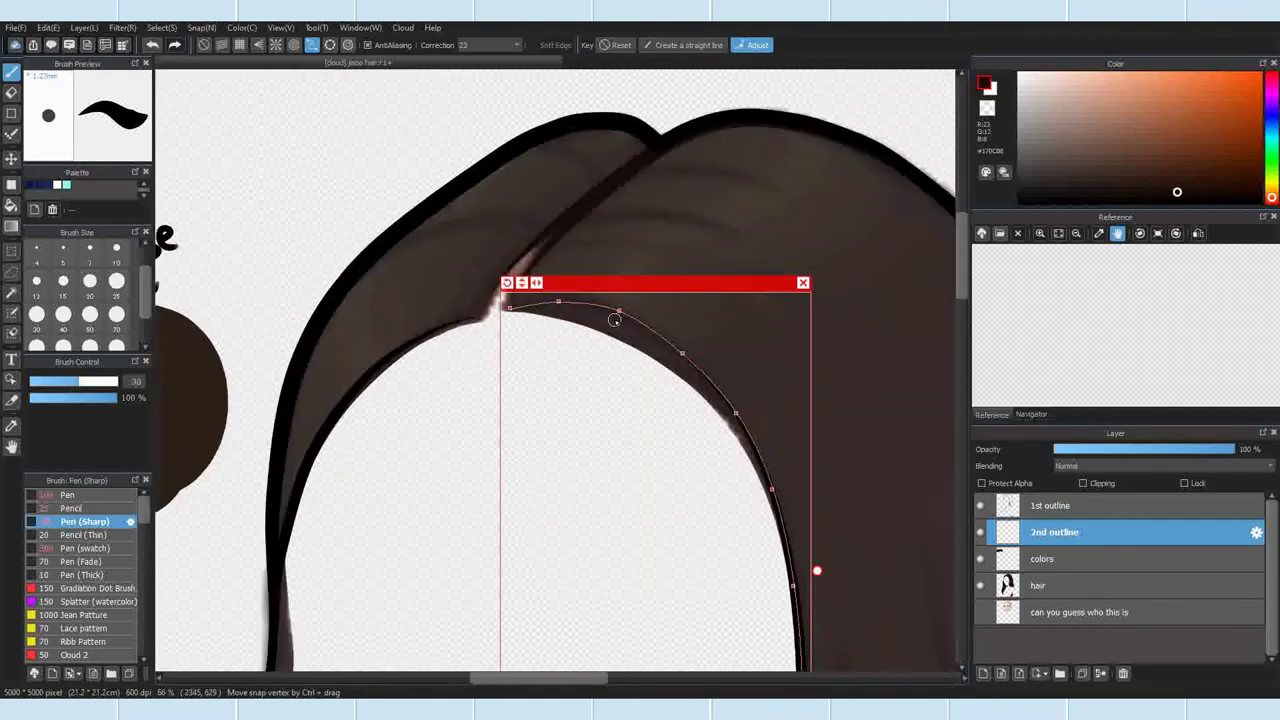
Step: Try a stroke along the inner hairline's curve snap, undo it, and test the Pencil brush
scroll(689, 354, up, 2)
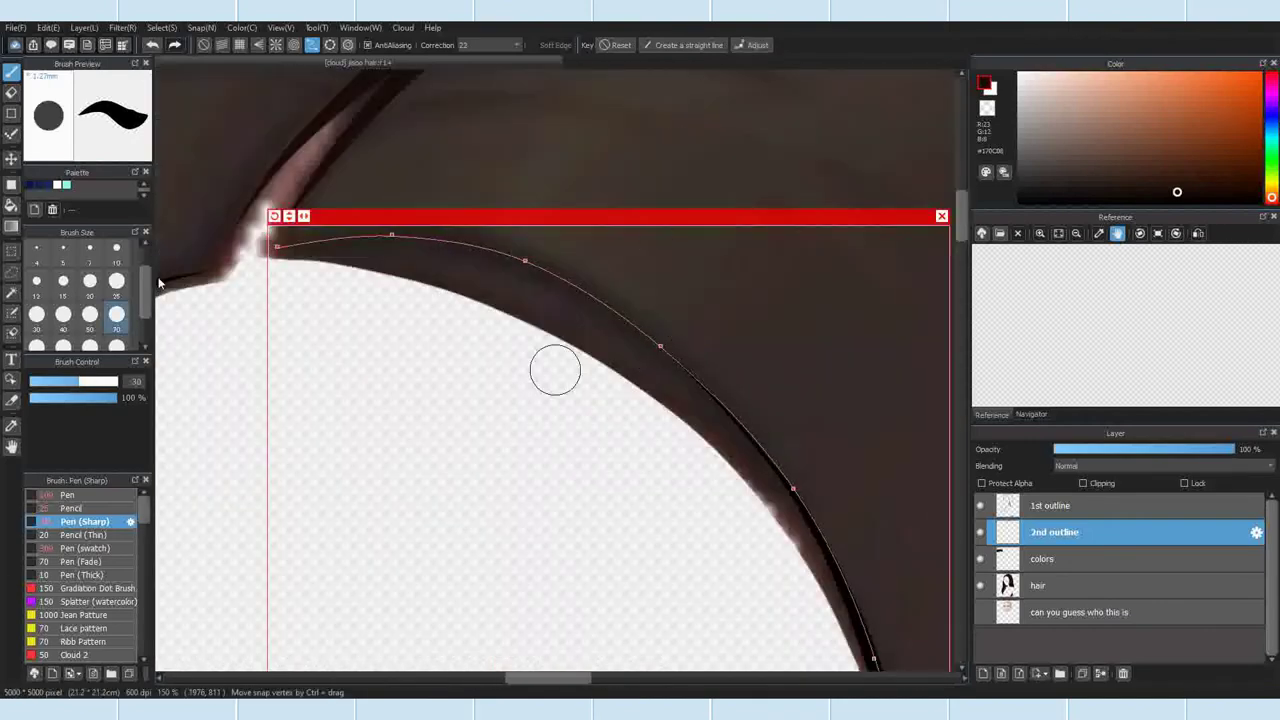
scroll(449, 281, down, 2)
drag(370, 272, 669, 656)
scroll(540, 280, up, 3)
scroll(500, 278, down, 3)
key(ctrl+z)
scroll(370, 262, up, 5)
scroll(512, 355, down, 6)
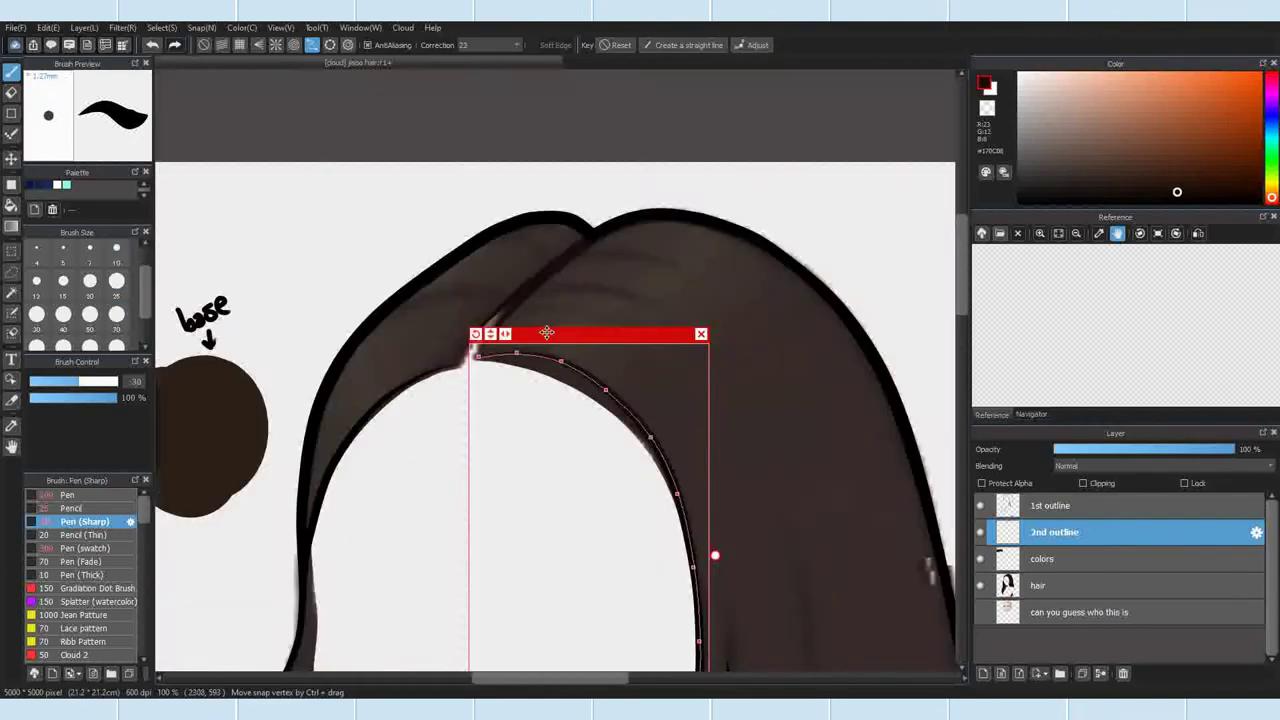
scroll(705, 545, up, 3)
scroll(559, 311, down, 4)
click(74, 508)
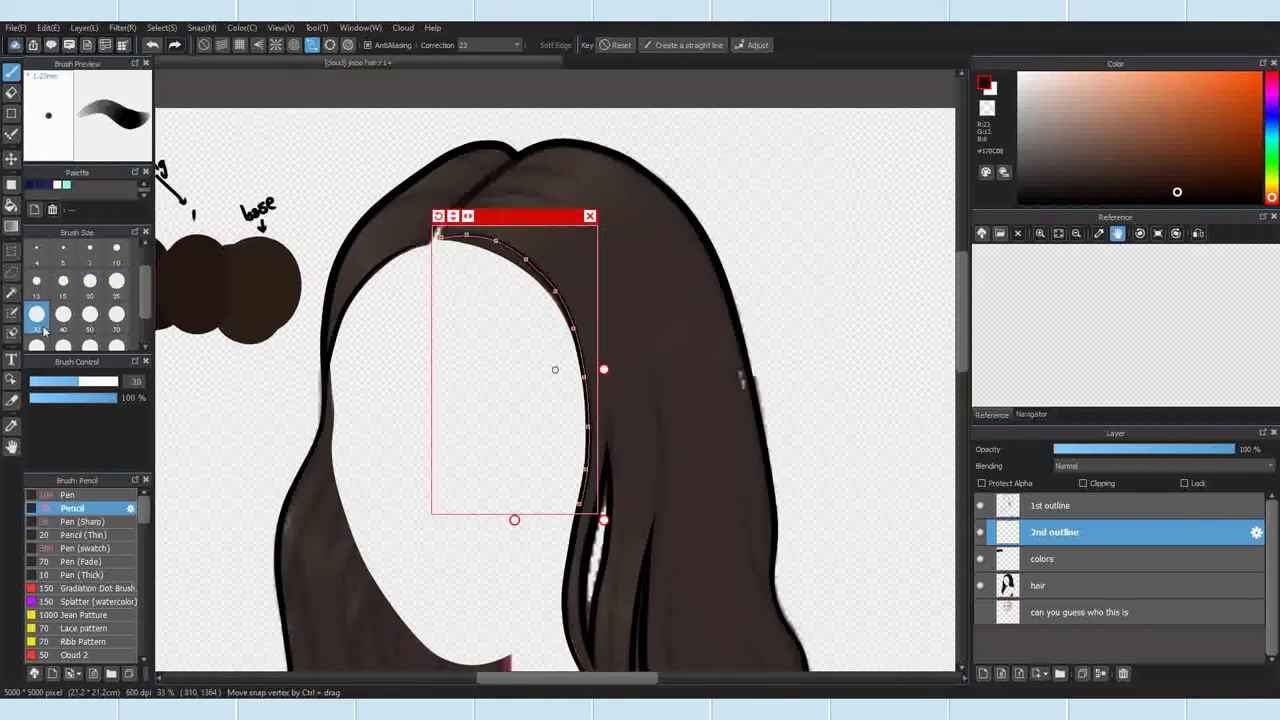
scroll(586, 443, up, 3)
scroll(466, 146, down, 2)
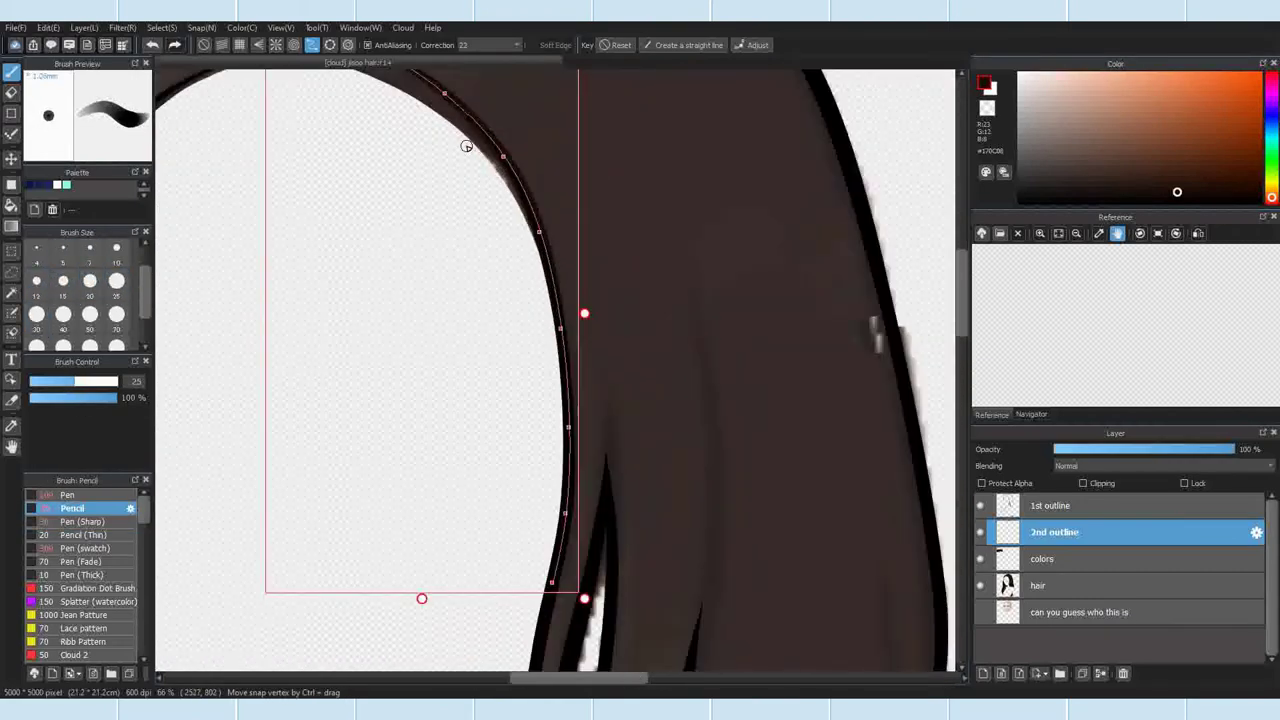
scroll(466, 146, down, 2)
scroll(385, 84, up, 4)
Step: Draw the right inner hairline along the curve snap with Pen (Sharp) at size 20, and remove the snap
click(84, 521)
click(63, 284)
drag(343, 188, 592, 210)
scroll(346, 400, down, 1)
click(87, 292)
drag(344, 259, 440, 254)
click(787, 234)
Step: Draw a curved strand line branching right from the middle of the parting along a new curve snap at size 20, and remove the snap
scroll(571, 323, down, 4)
scroll(580, 332, up, 3)
scroll(640, 330, down, 3)
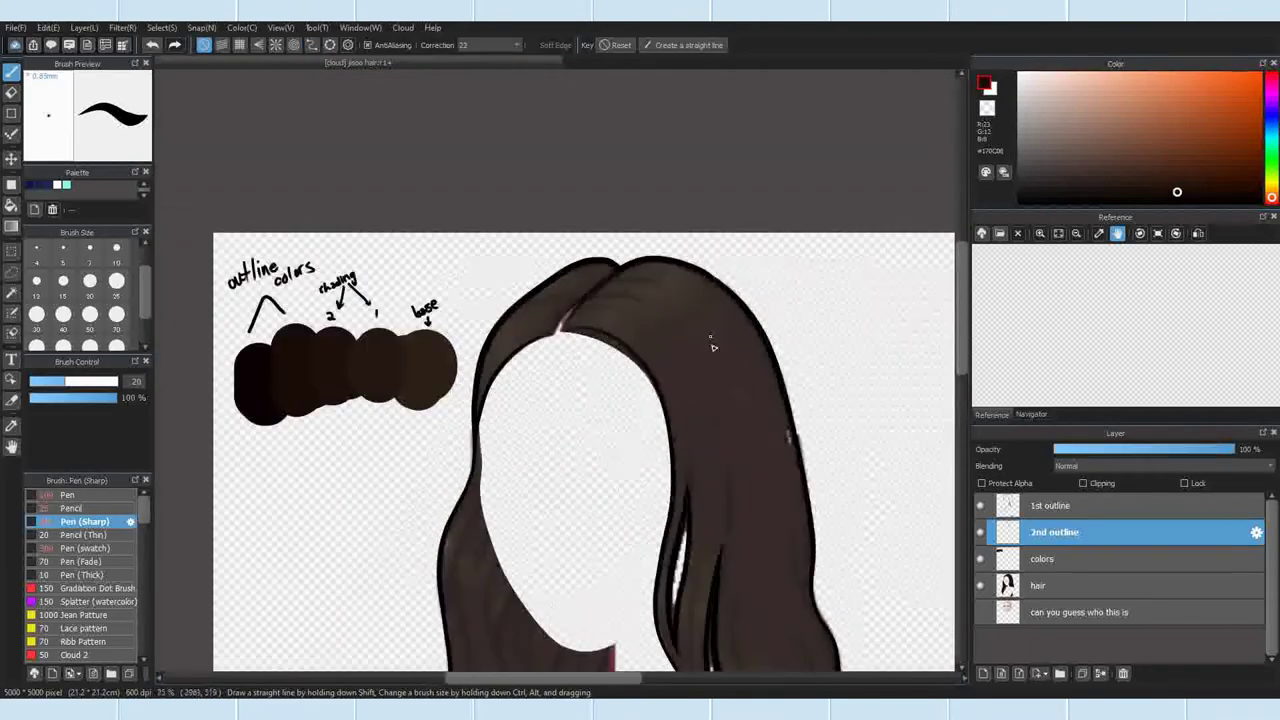
scroll(630, 273, up, 3)
click(312, 45)
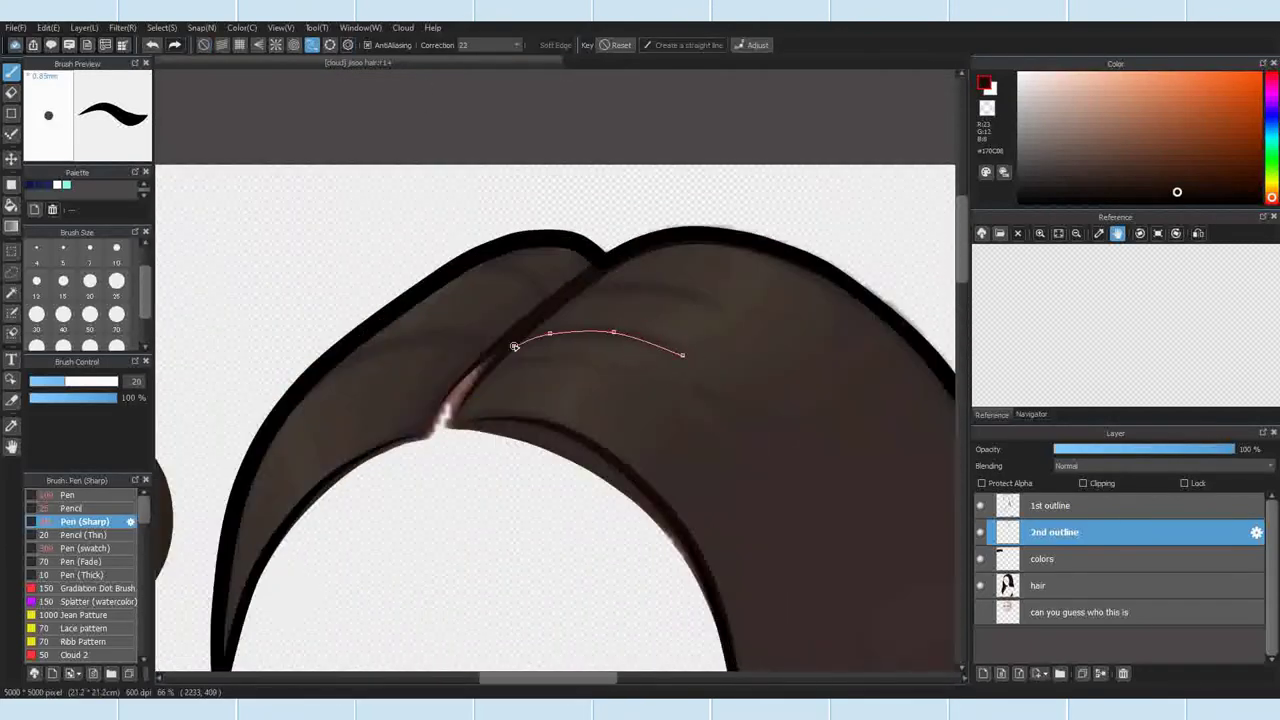
scroll(512, 346, up, 3)
double_click(403, 473)
scroll(403, 473, down, 2)
scroll(540, 360, up, 2)
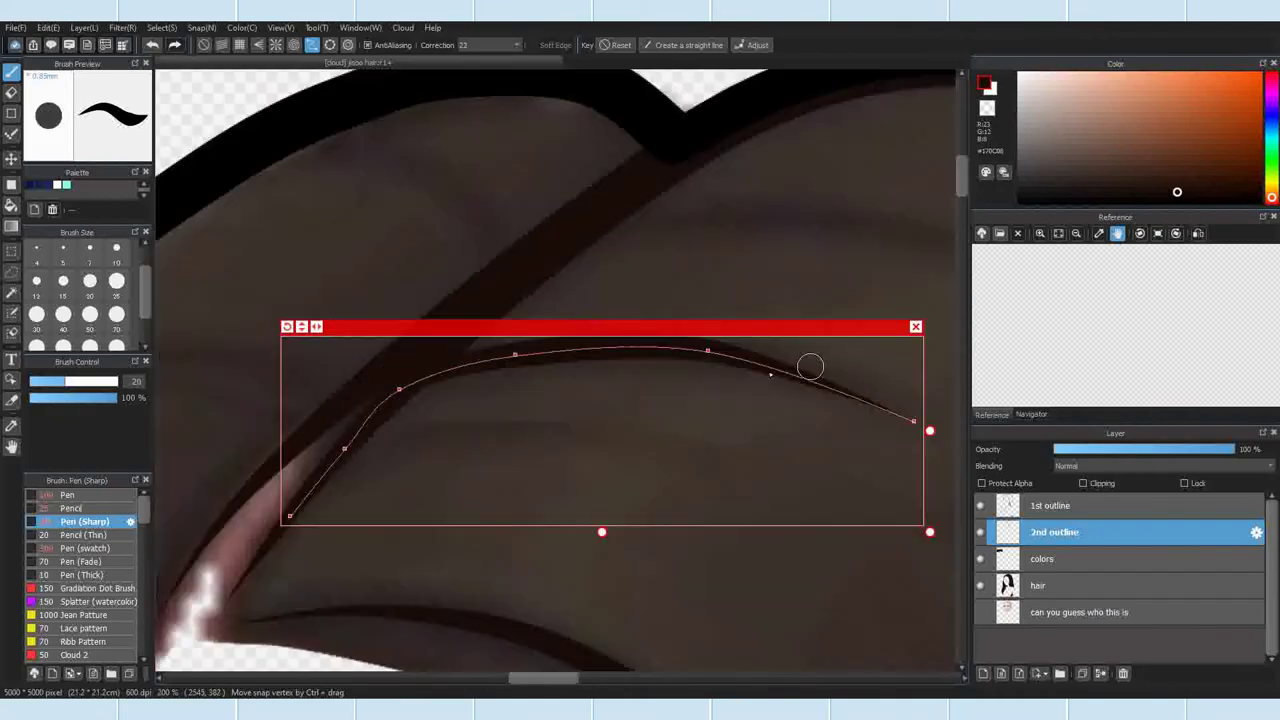
click(80, 510)
click(916, 328)
Step: Set the Pencil to size 12 and lay out a curve snap for a second strand line above the first, ending at the parting
key(bracketleft)
key(bracketleft)
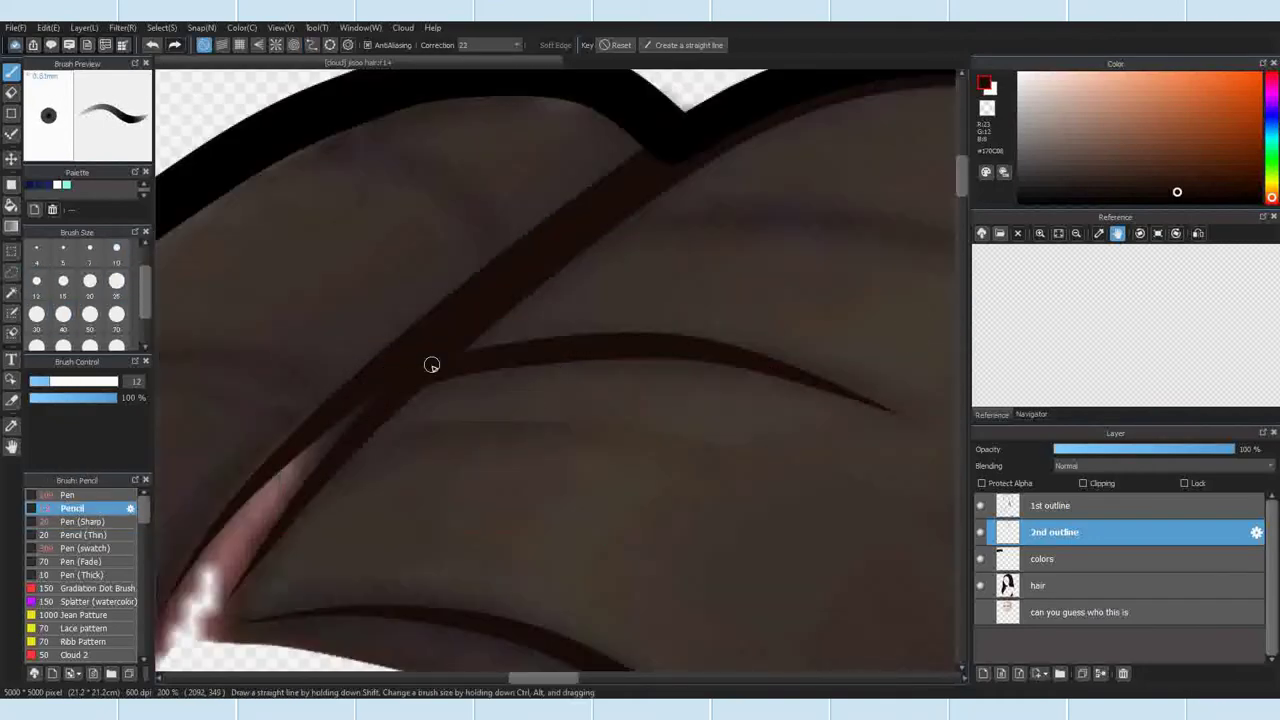
scroll(431, 366, up, 2)
scroll(608, 337, down, 2)
scroll(460, 372, up, 1)
scroll(460, 372, up, 1)
scroll(578, 293, down, 1)
scroll(578, 293, down, 7)
scroll(582, 300, up, 4)
click(312, 45)
click(348, 46)
click(663, 331)
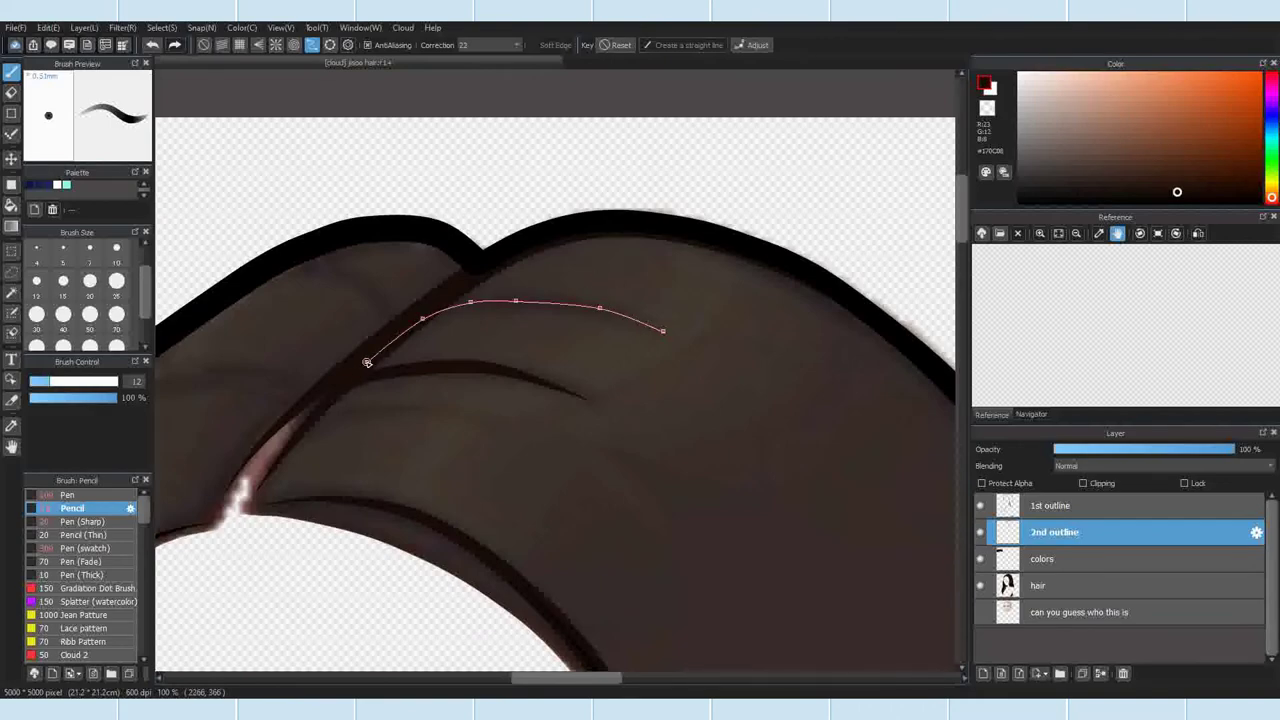
click(367, 362)
double_click(334, 396)
Step: Draw the upper strand line along the curve snap with Pen (Sharp) at size 25, and remove the snap
click(84, 521)
drag(651, 335, 435, 342)
click(665, 281)
Step: Draw a curved strand line left of the parting near the crown along a new curve snap with Pencil (Thin) at size 25, and remove the snap
scroll(585, 290, down, 3)
scroll(419, 289, up, 2)
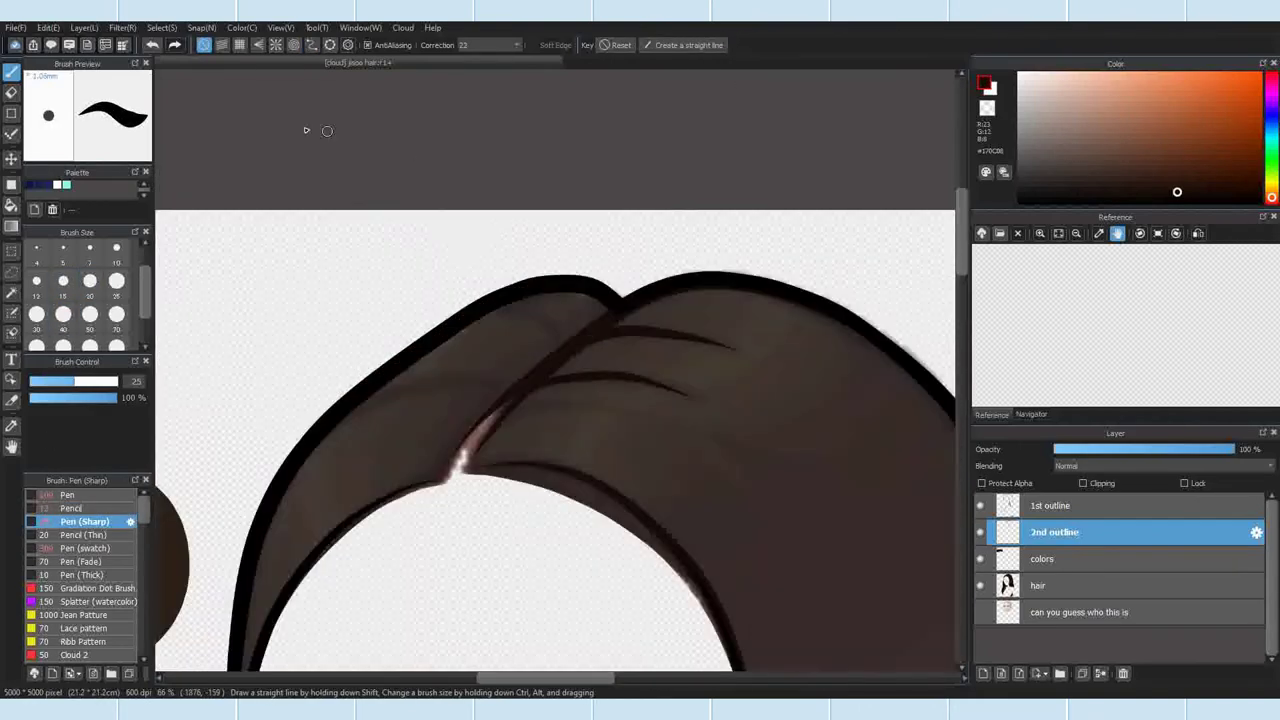
click(313, 45)
click(468, 318)
double_click(404, 354)
click(84, 535)
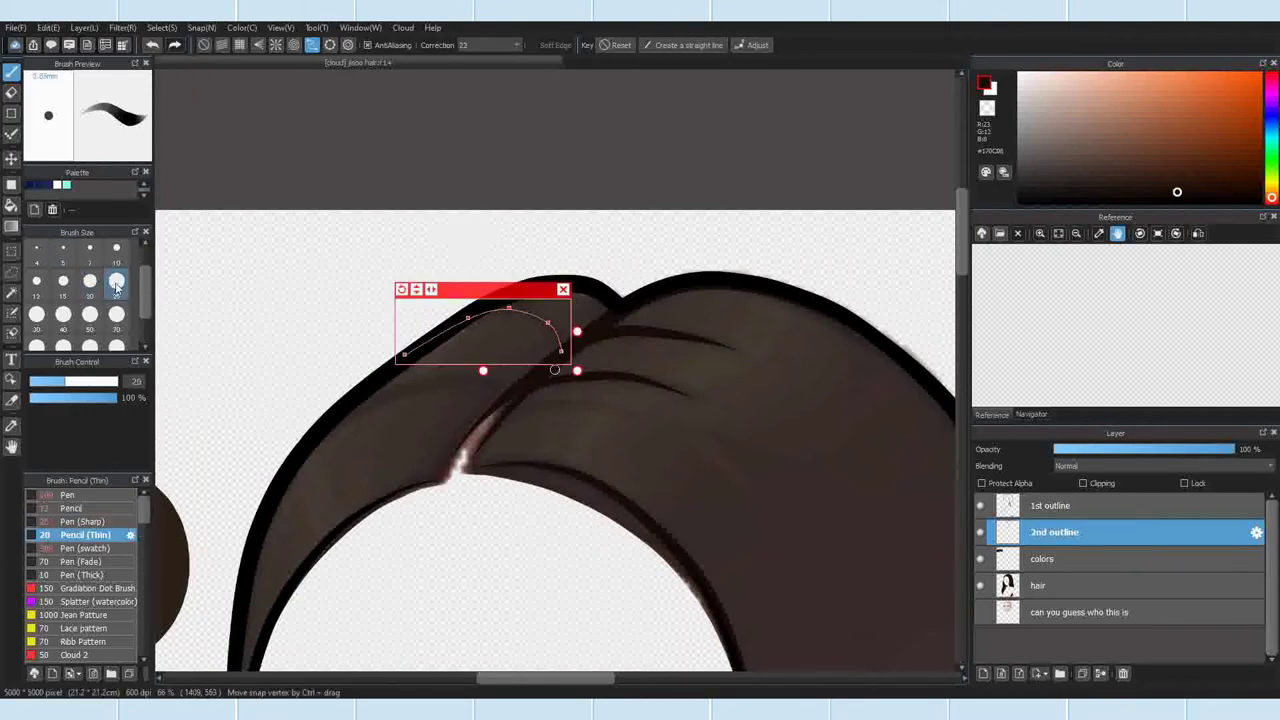
click(564, 290)
scroll(564, 288, down, 5)
scroll(540, 291, up, 5)
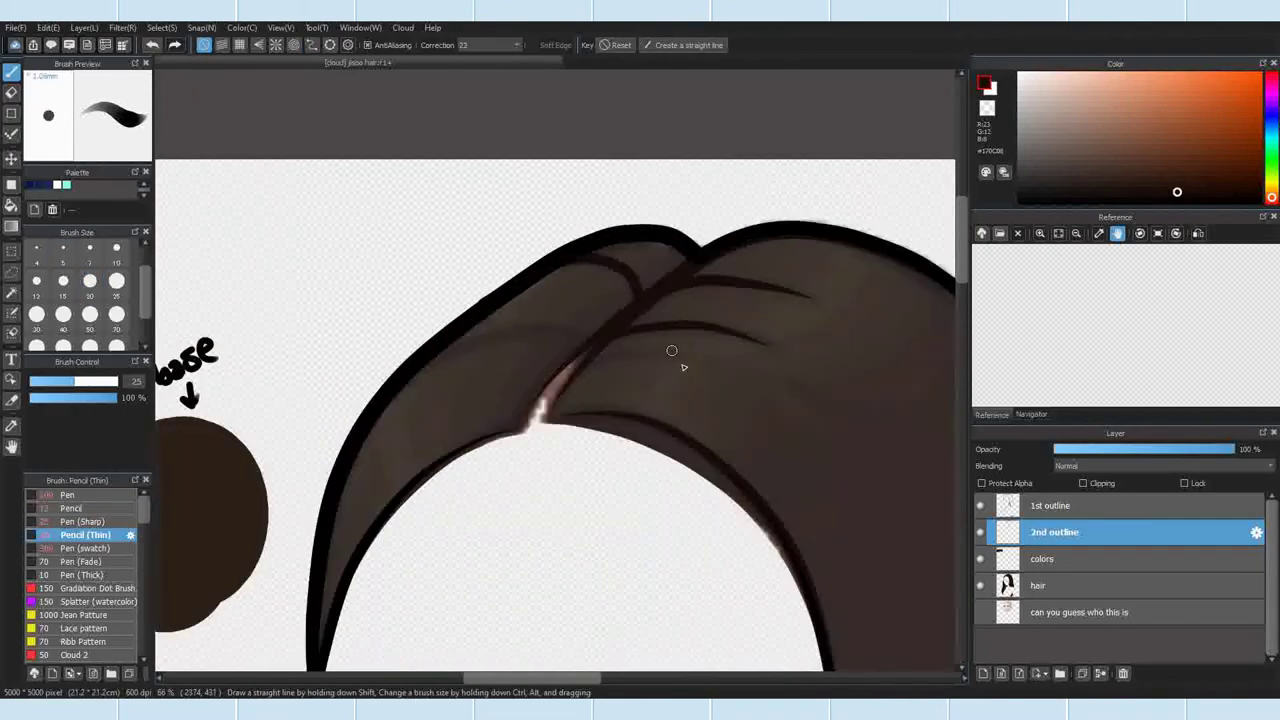
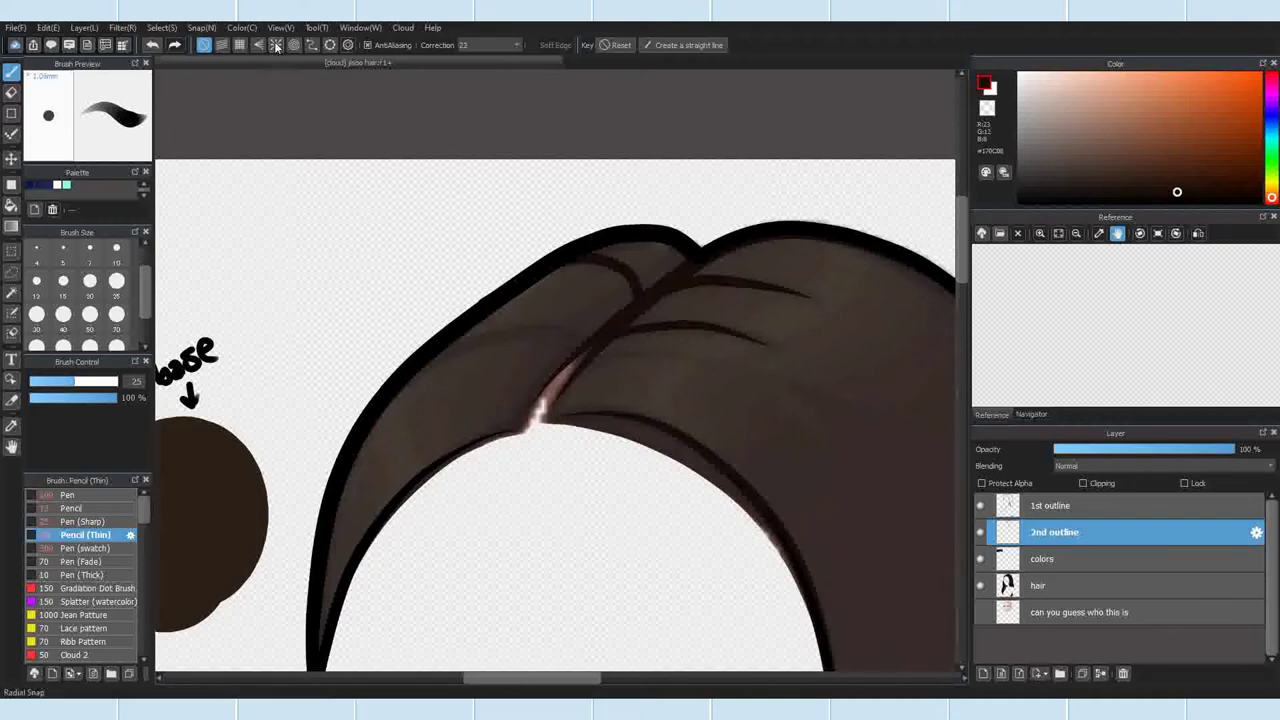
Step: Draw a curved strand line from the left outline to the lower parting along a new curve snap with Pencil (Thin) at size 15, and remove the snap
click(312, 45)
click(348, 45)
click(410, 373)
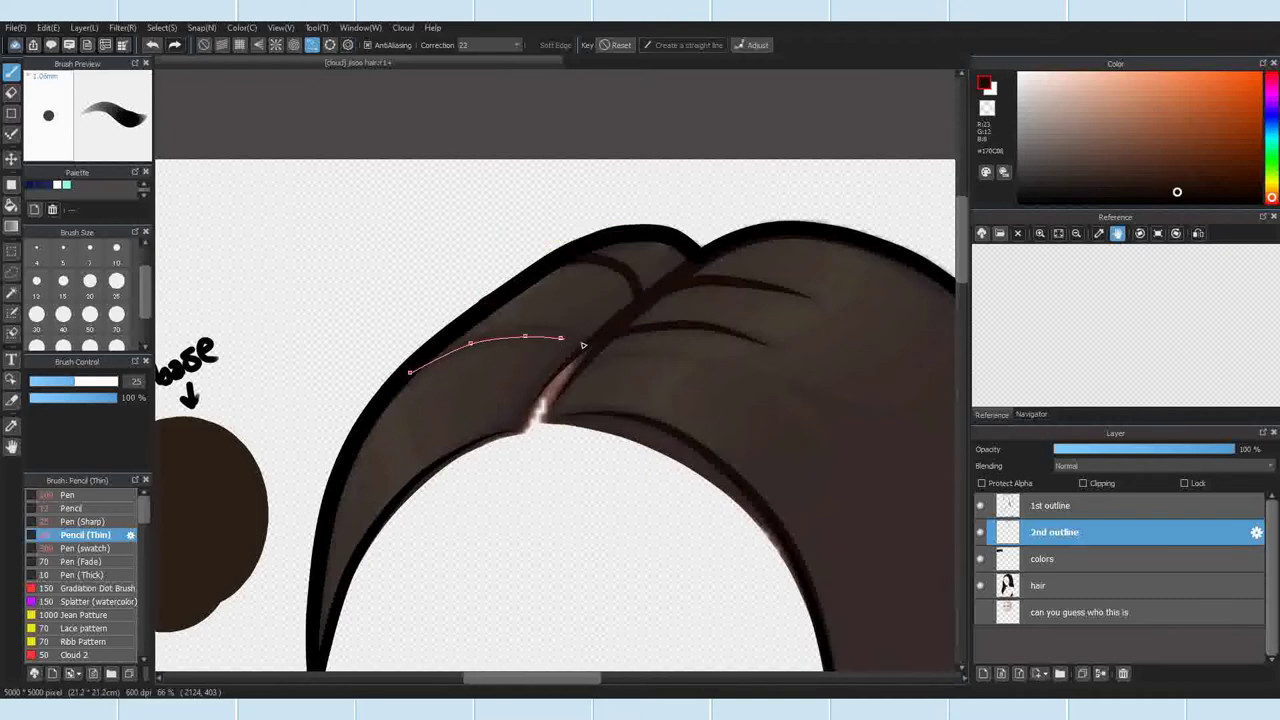
double_click(586, 345)
scroll(500, 328, up, 1)
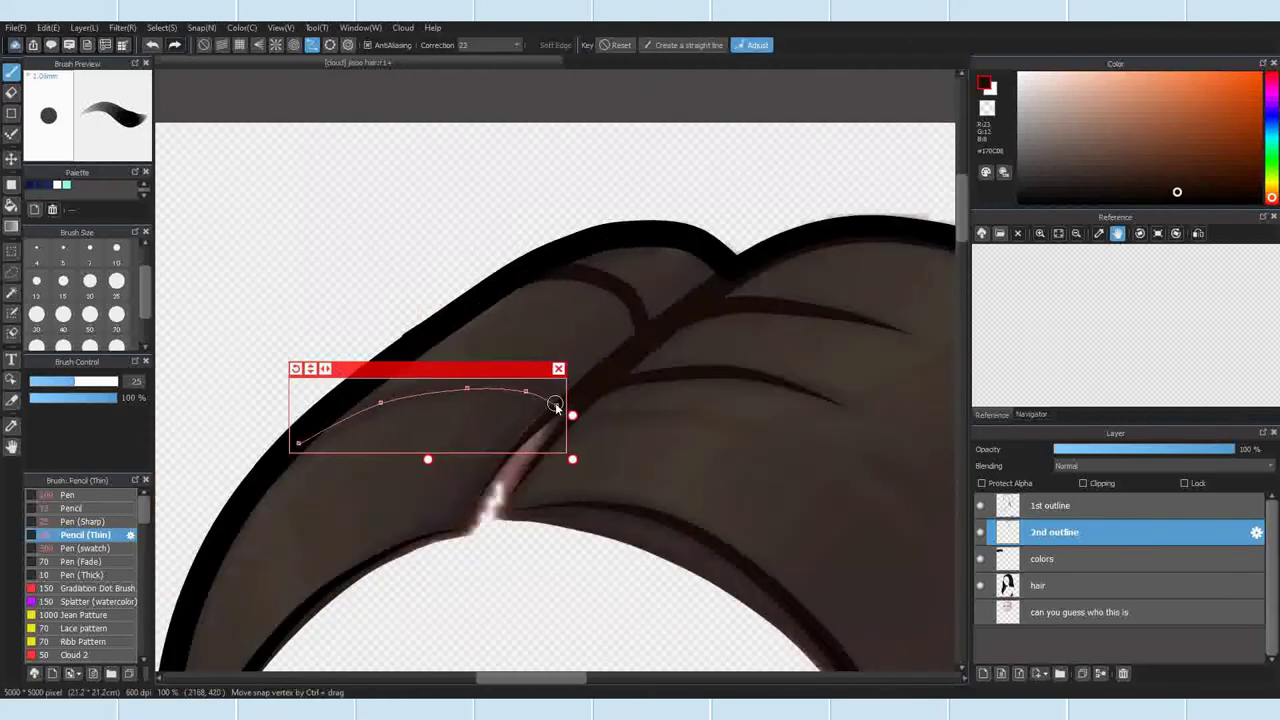
click(63, 280)
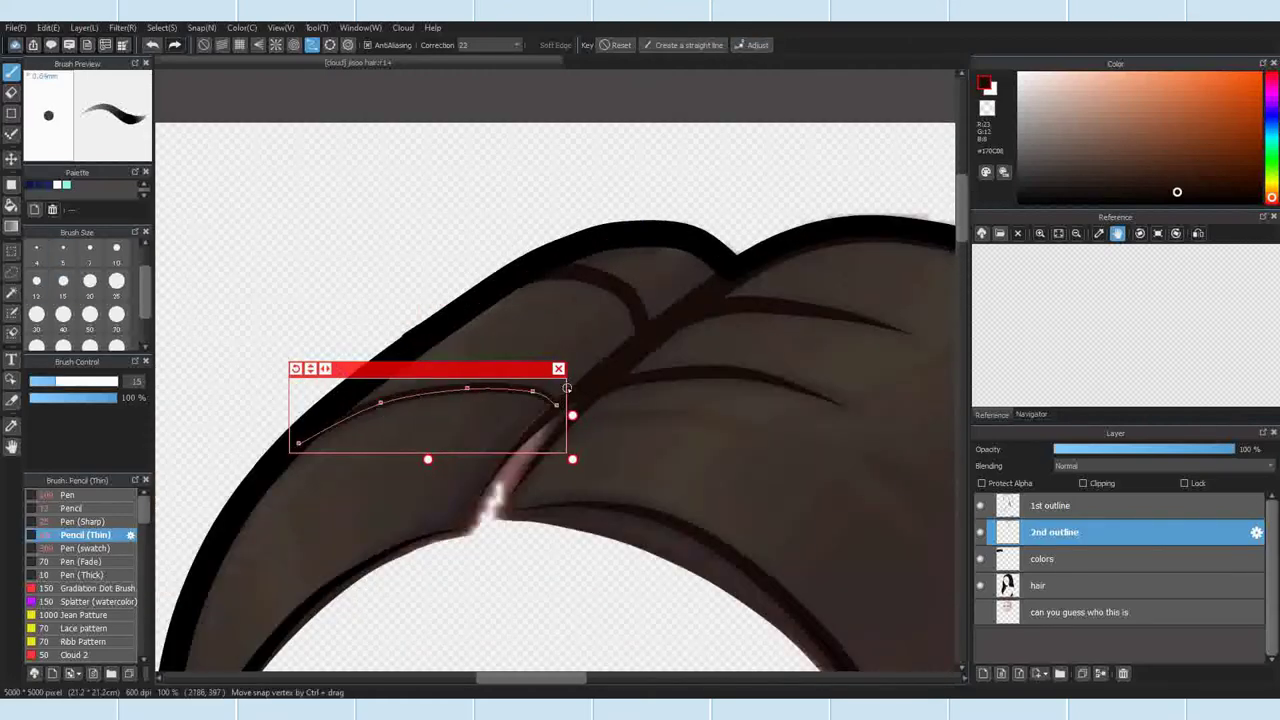
scroll(157, 109, up, 2)
scroll(520, 280, down, 3)
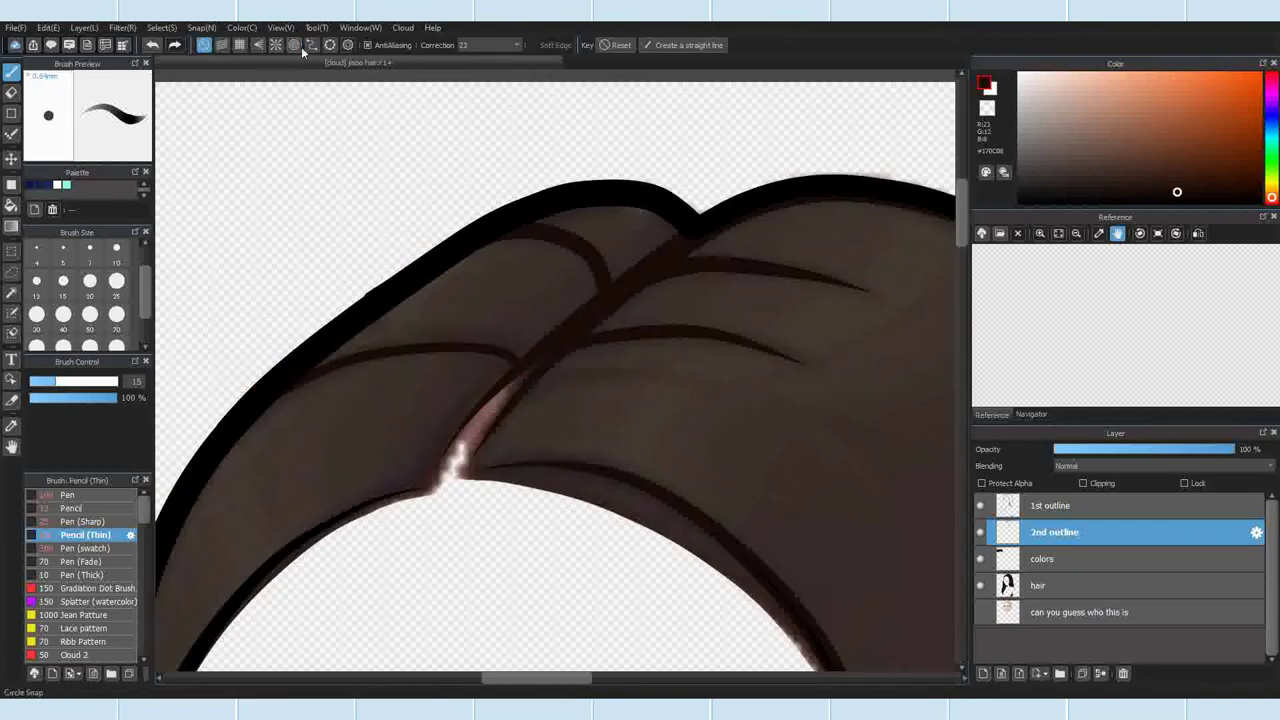
Step: Try drawing another strand line just above the lower left one along a new curve snap with Pencil (Thin) at size 20
click(341, 334)
double_click(298, 354)
scroll(575, 301, up, 1)
drag(505, 347, 446, 330)
click(757, 46)
click(65, 283)
drag(554, 367, 57, 434)
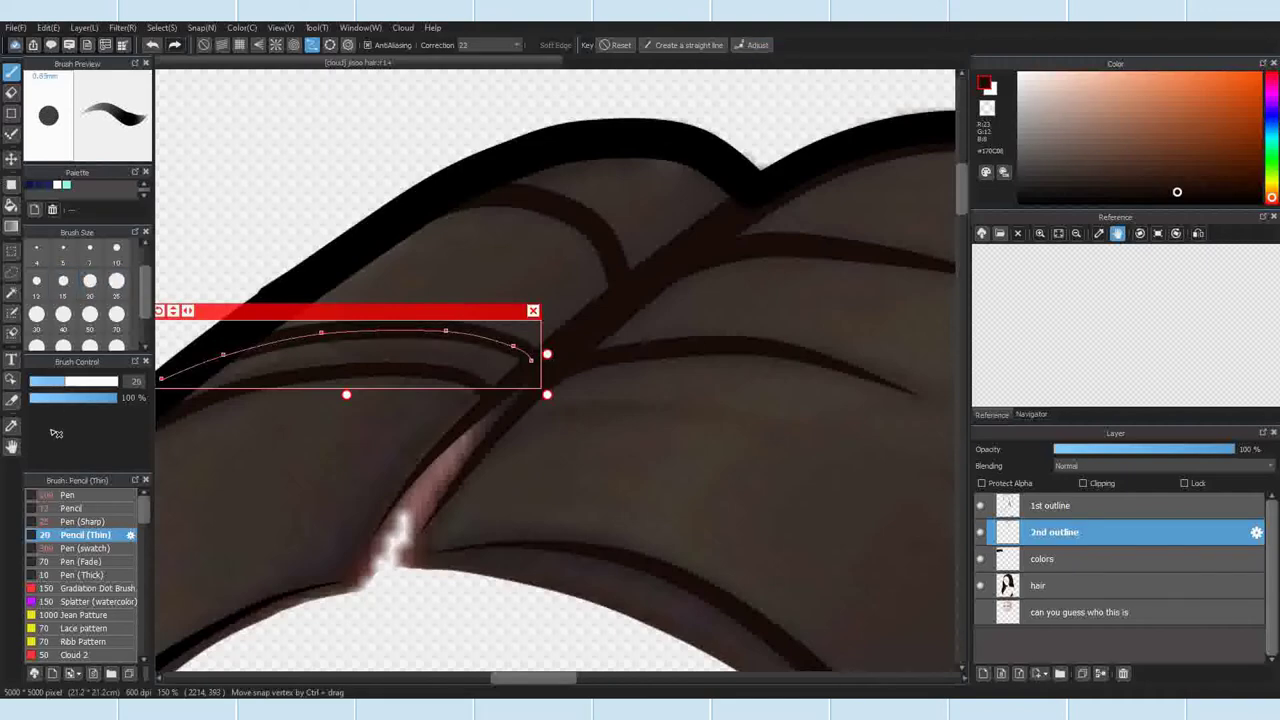
click(533, 311)
Step: Draw a thinner strand line between the two lines left of the parting along a curve snap at size 12, and remove the snap
scroll(500, 306, down, 5)
scroll(505, 315, up, 1)
scroll(500, 325, up, 5)
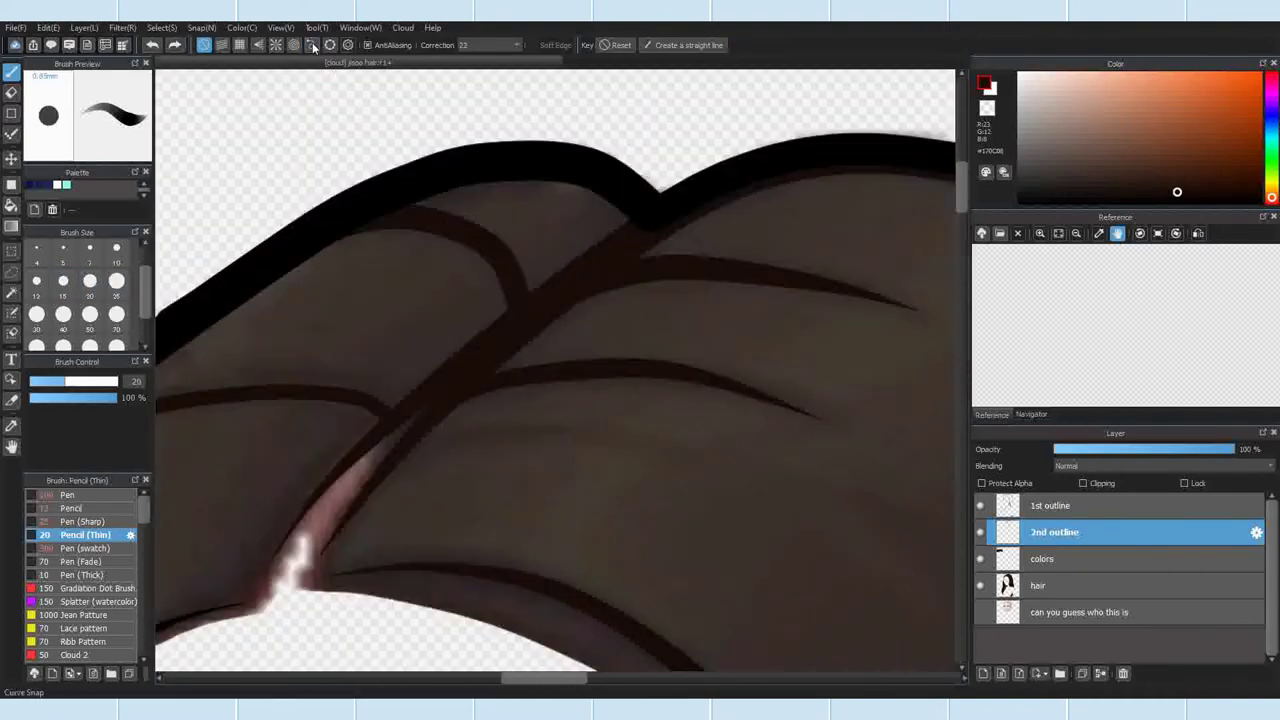
double_click(223, 285)
click(38, 283)
drag(480, 331, 222, 306)
click(501, 232)
Step: Lay out a curve snap down the upper left lock, from the face opening's edge to the outer outline
scroll(510, 235, down, 6)
scroll(525, 235, up, 1)
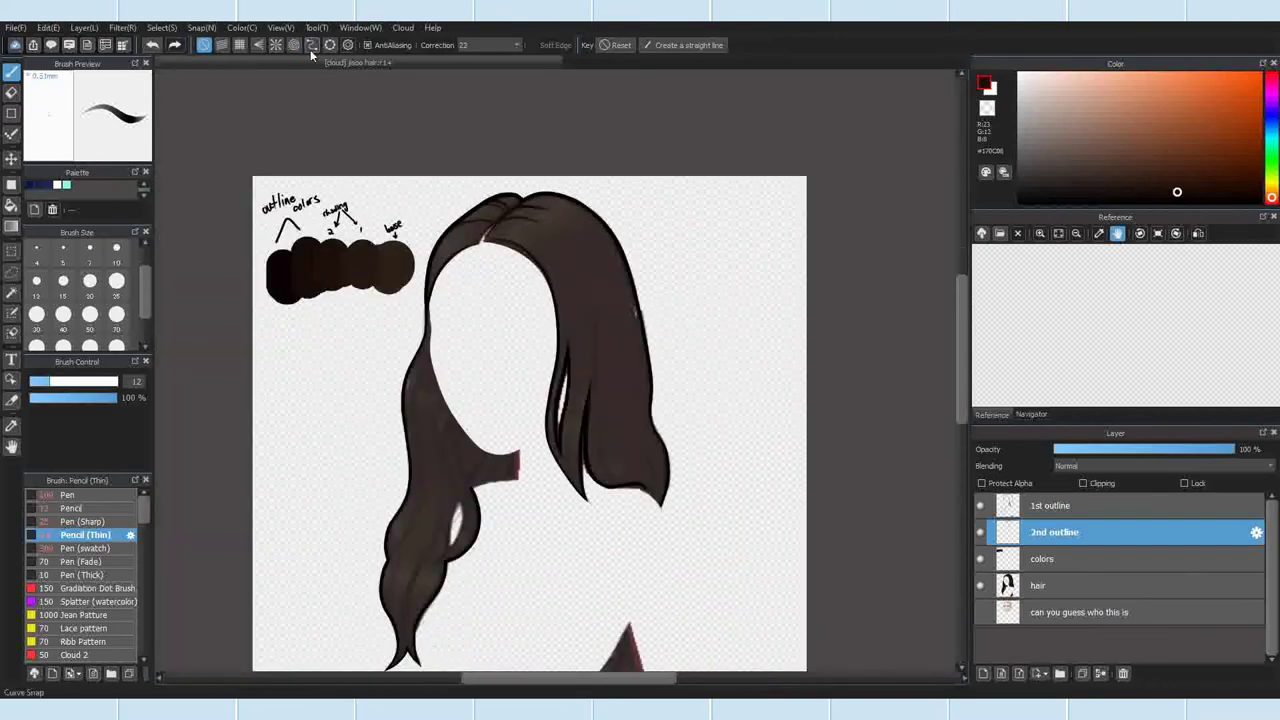
click(312, 46)
scroll(443, 357, up, 5)
click(448, 268)
click(408, 394)
click(346, 517)
scroll(346, 517, down, 1)
click(344, 528)
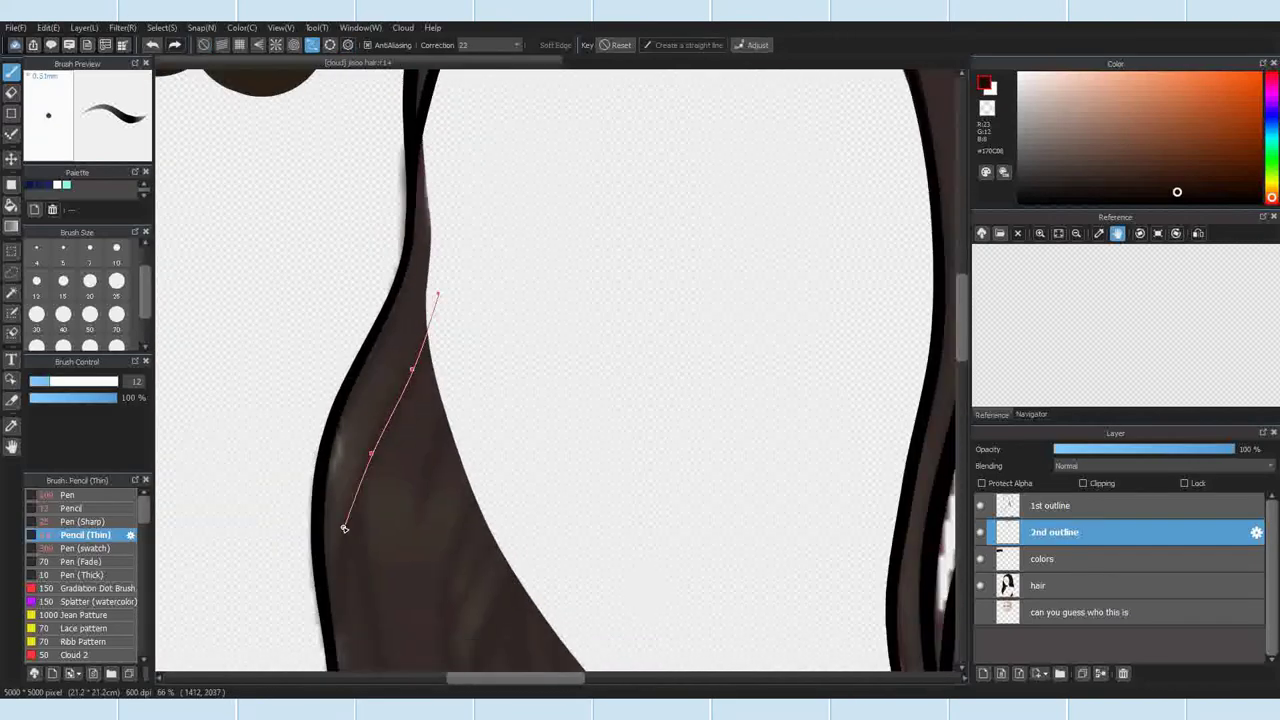
double_click(337, 654)
Step: Draw the strand line along the curve snap on "2nd outline" with Pencil (Thin) at size 20, and remove the snap
scroll(491, 381, down, 3)
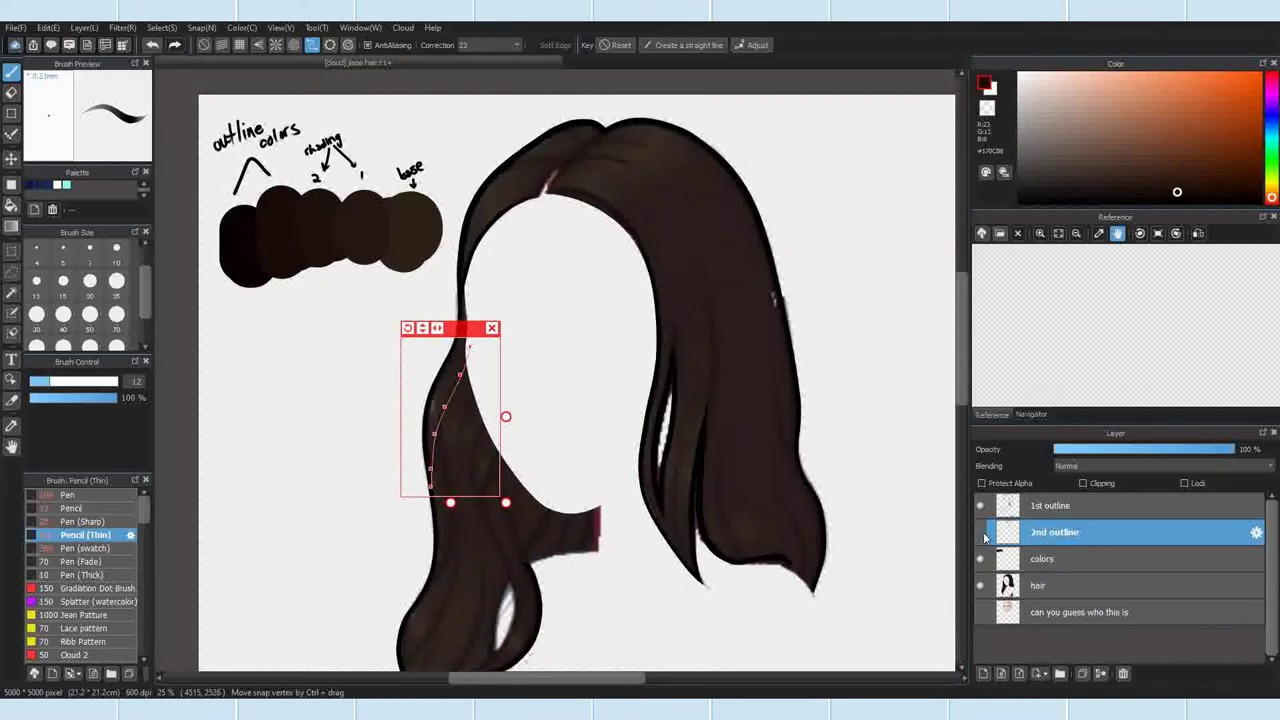
click(1037, 586)
click(1100, 532)
scroll(495, 500, up, 3)
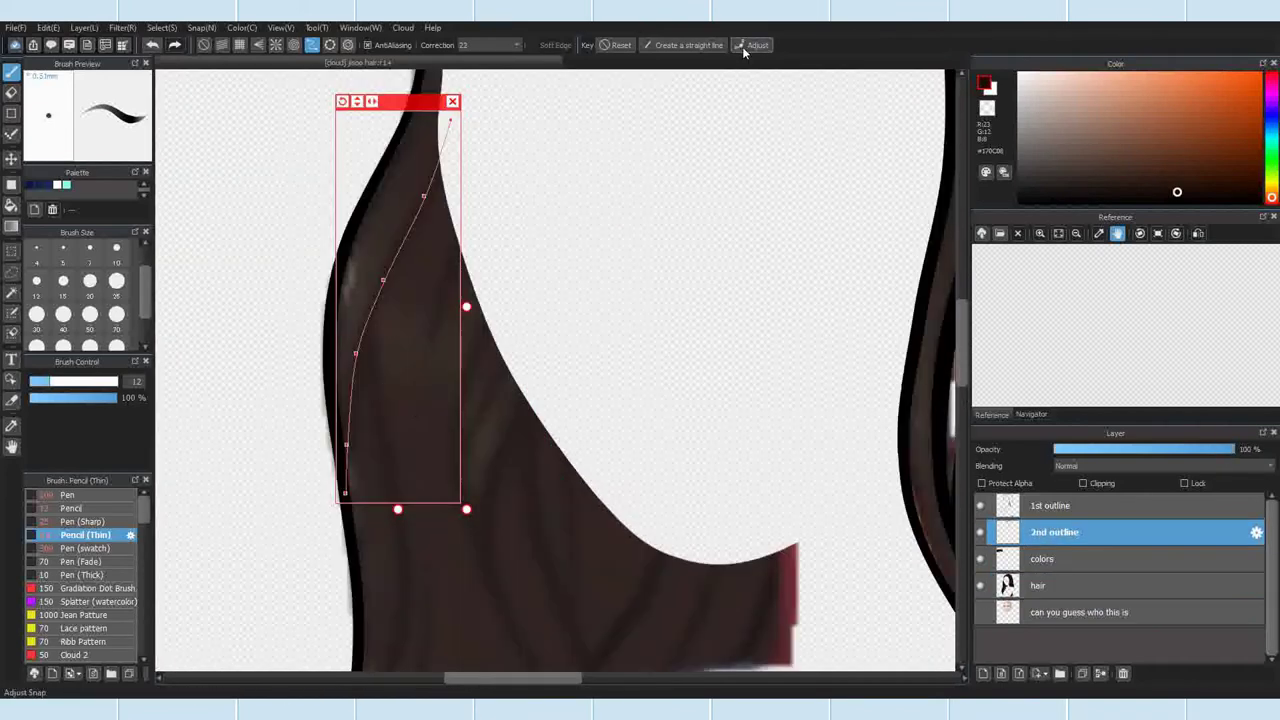
click(752, 45)
click(90, 282)
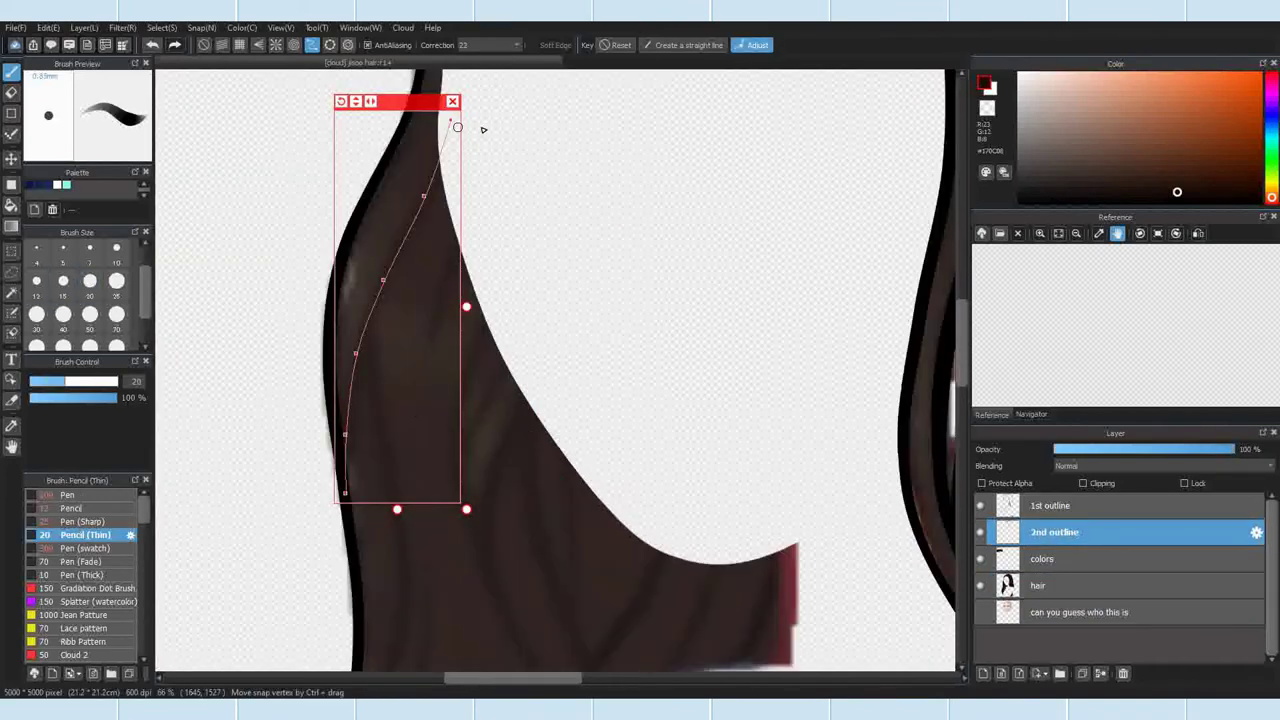
click(752, 45)
drag(450, 122, 383, 498)
click(452, 101)
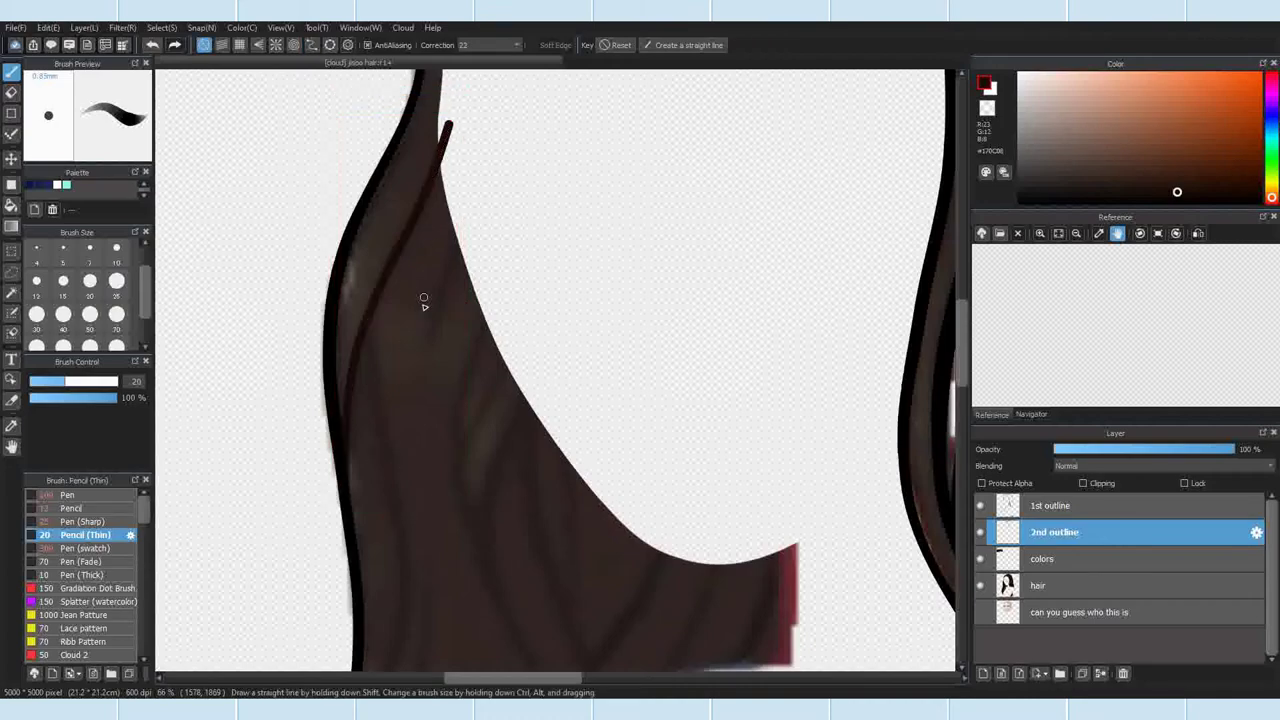
Step: Lay out a long curve snap from the new strand line down the inside of the left lock to its outer outline
scroll(423, 303, down, 2)
click(312, 45)
click(616, 45)
scroll(412, 312, up, 2)
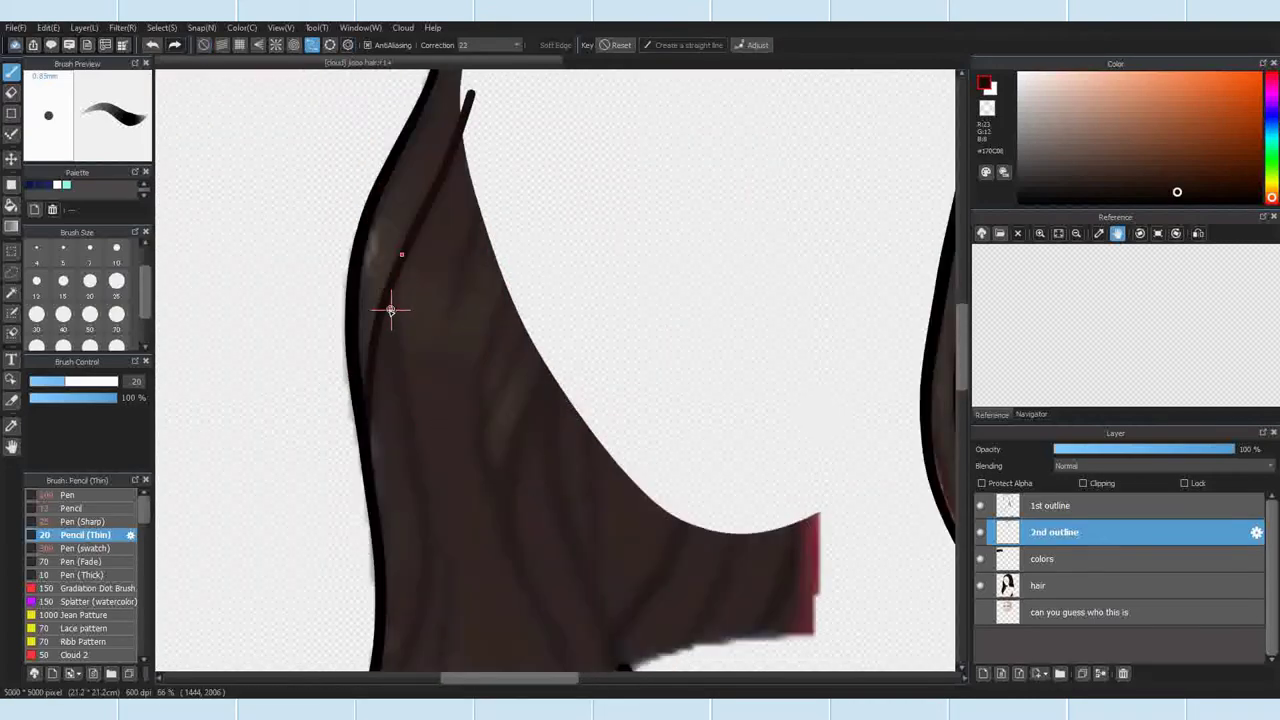
scroll(424, 640, up, 1)
click(416, 410)
click(427, 506)
scroll(420, 422, down, 1)
scroll(415, 618, up, 1)
click(419, 510)
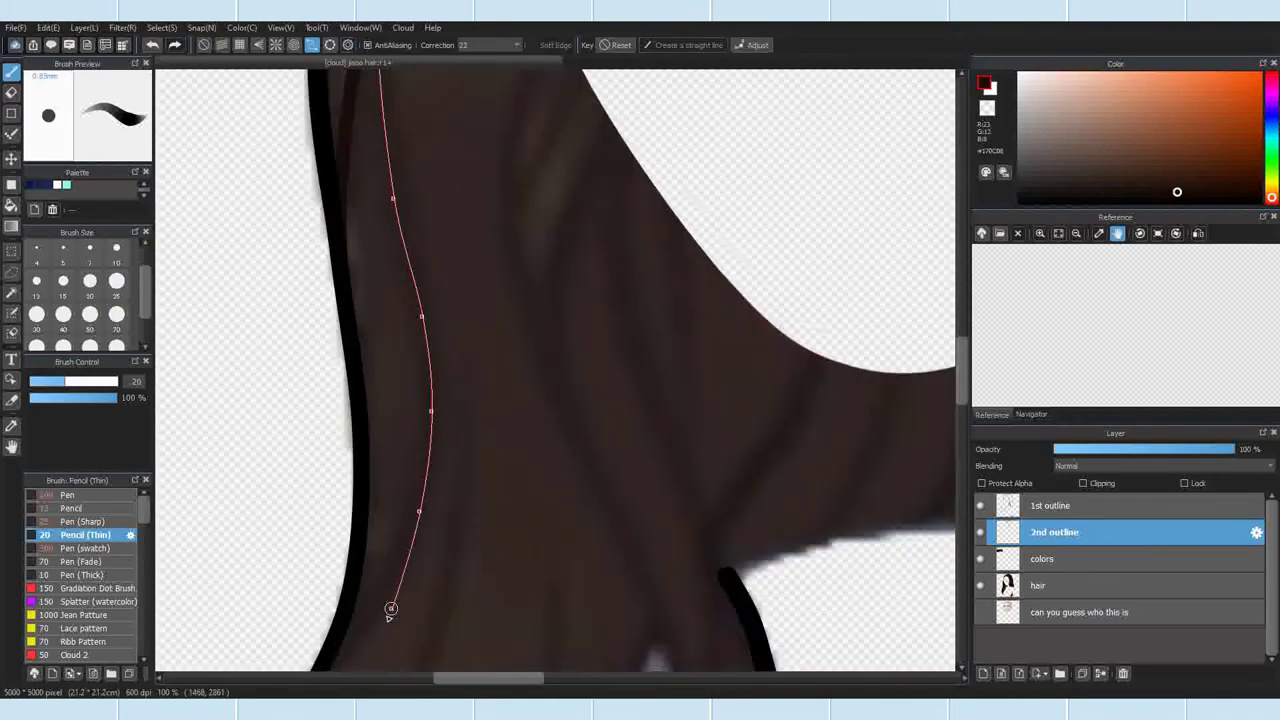
click(375, 617)
scroll(470, 485, down, 2)
scroll(391, 611, up, 2)
click(394, 571)
click(347, 627)
double_click(324, 663)
Step: Try drawing the long strand line along the curve snap with Pencil (Thin) at size 25, remove the snap, and undo the stroke
scroll(460, 378, down, 2)
click(117, 282)
mouse_move(474, 110)
mouse_down()
mouse_move(502, 353)
mouse_move(470, 460)
mouse_up()
scroll(474, 457, up, 2)
scroll(511, 426, down, 2)
click(70, 522)
scroll(550, 383, down, 2)
scroll(517, 246, up, 2)
scroll(490, 251, up, 2)
click(602, 168)
scroll(530, 200, down, 2)
scroll(830, 180, up, 2)
click(153, 45)
scroll(590, 235, down, 2)
Step: Restore the long curve snap, draw the strand line along it with Pencil at size 15, and remove the snap
click(312, 45)
drag(335, 659, 412, 234)
click(72, 508)
scroll(390, 216, up, 2)
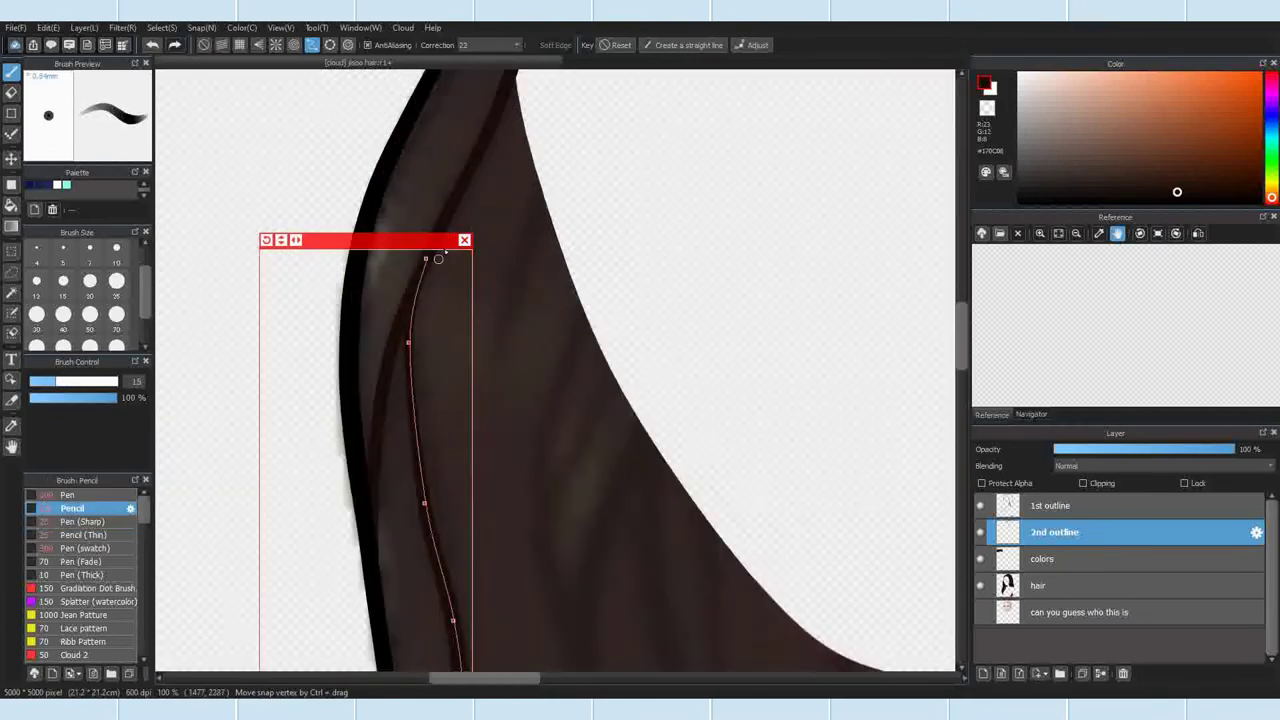
click(464, 240)
Step: Lay out a curve snap from the middle of the left lock through the outline's notch and along the lower left bulge
scroll(468, 247, down, 4)
scroll(426, 434, up, 2)
click(314, 45)
scroll(556, 299, down, 2)
click(528, 175)
click(312, 44)
scroll(512, 412, up, 1)
scroll(424, 538, down, 2)
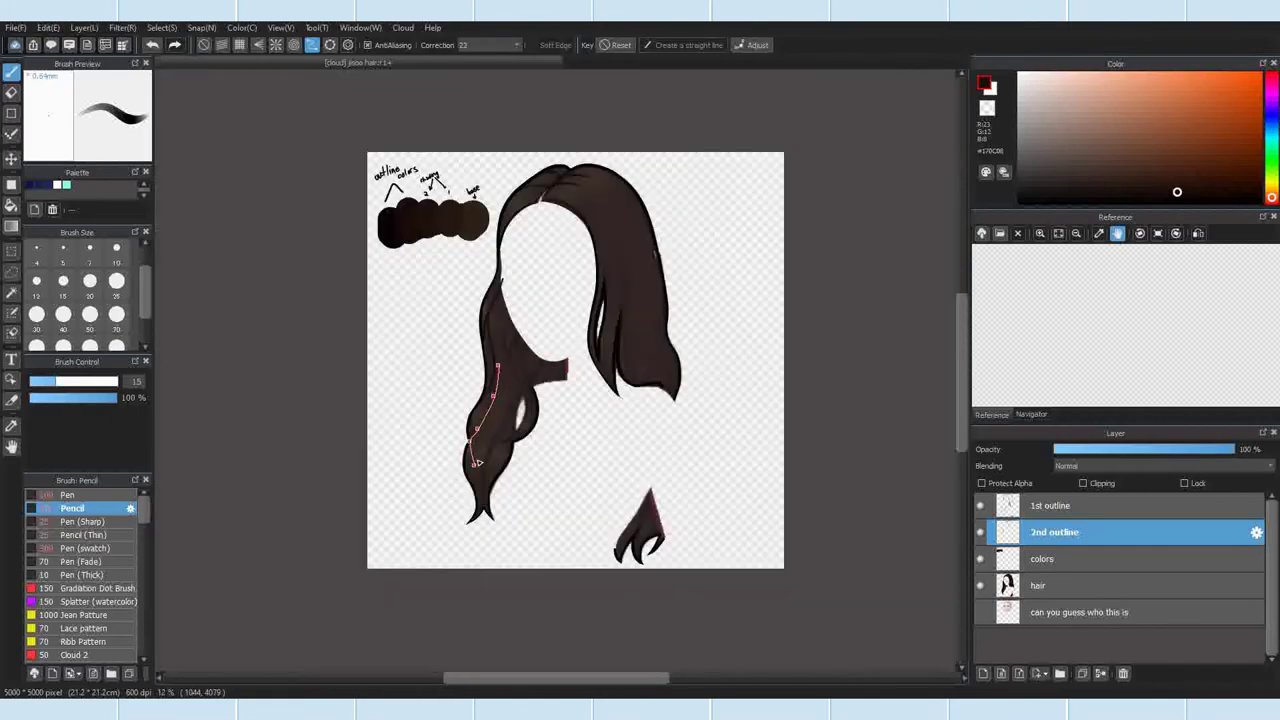
scroll(409, 436, up, 3)
double_click(424, 637)
Step: Adjust the snap vertex at the outline's notch, draw the strand line with Pen (Sharp) at size 25, and remove the snap
click(746, 48)
drag(439, 345, 431, 366)
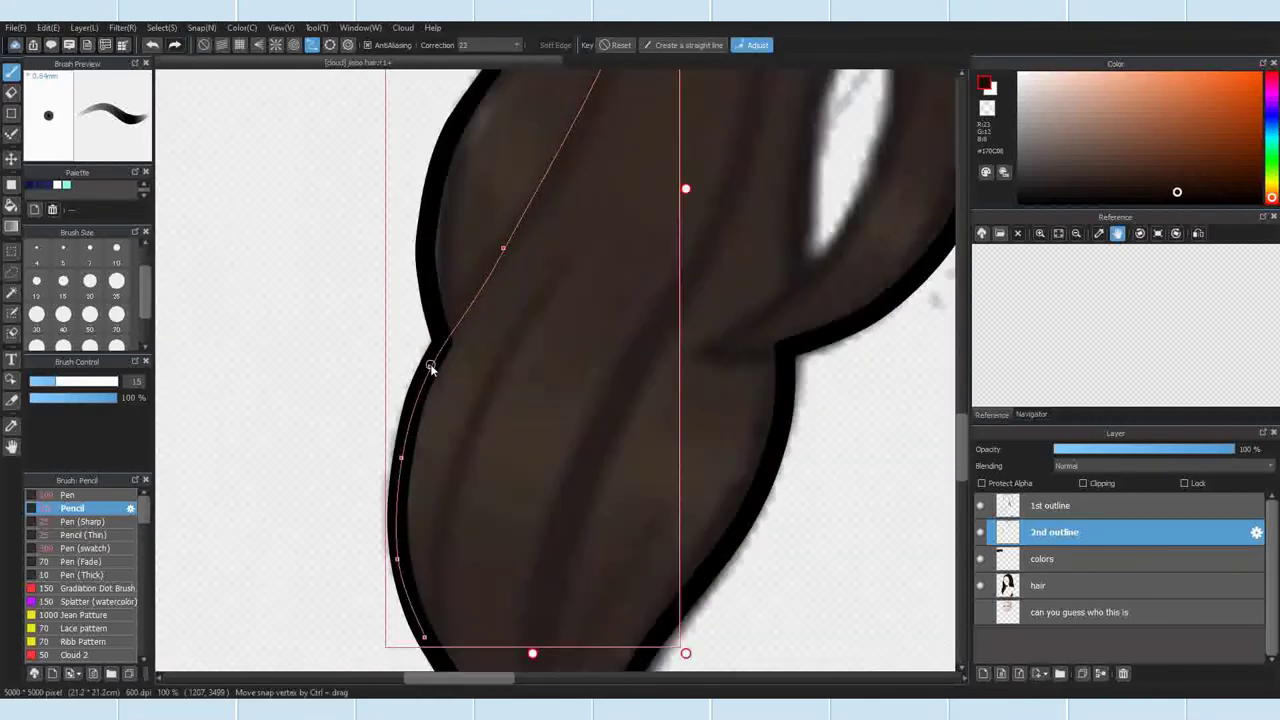
click(752, 45)
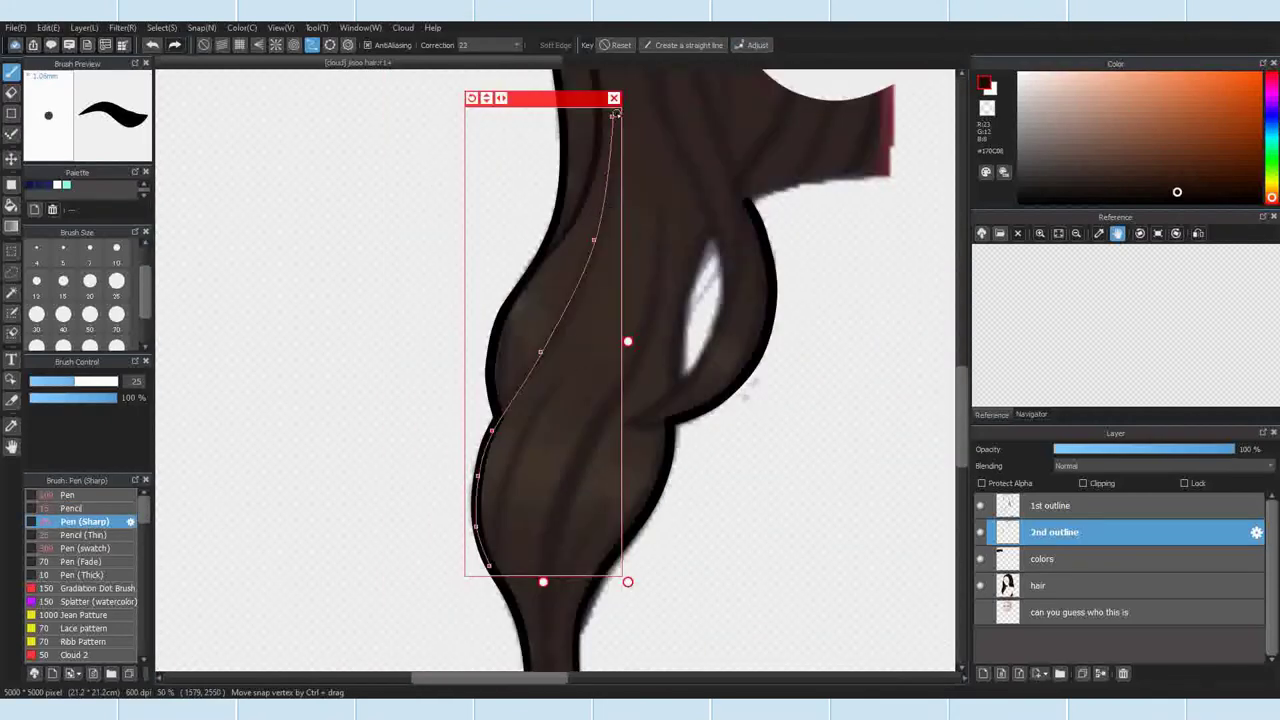
click(613, 100)
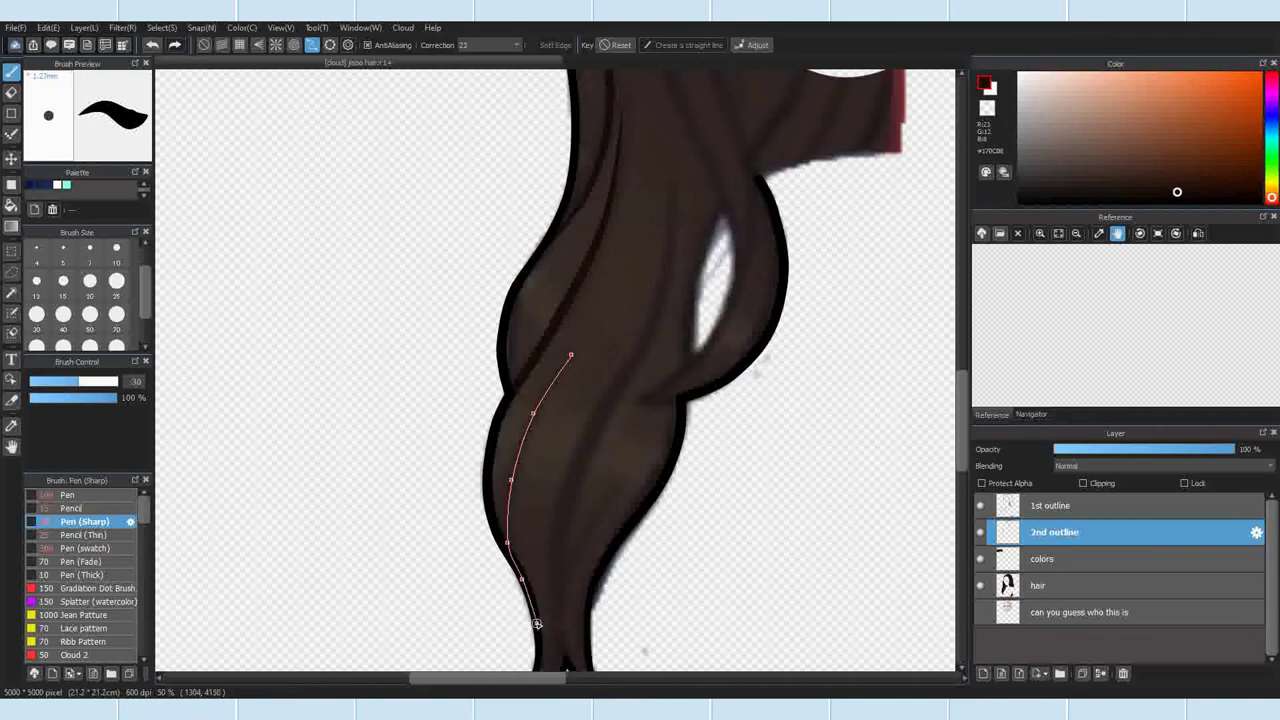
Step: Draw a strand line through the left lock's lower bulge along a new curve snap with Pen (Sharp) at size 30, and remove the snap
double_click(537, 624)
click(574, 331)
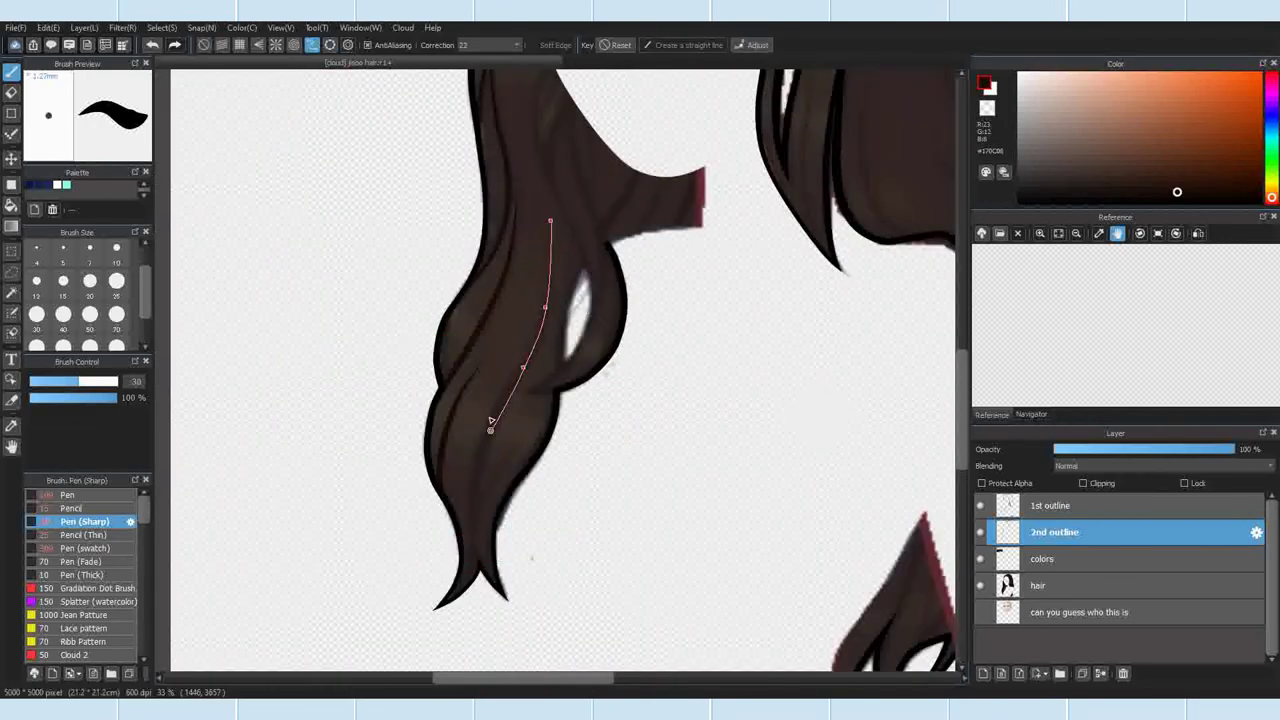
Step: Draw a long strand line down the middle of the left lock to its split tip along an adjusted curve snap at size 40, and remove the snap
double_click(560, 636)
click(92, 314)
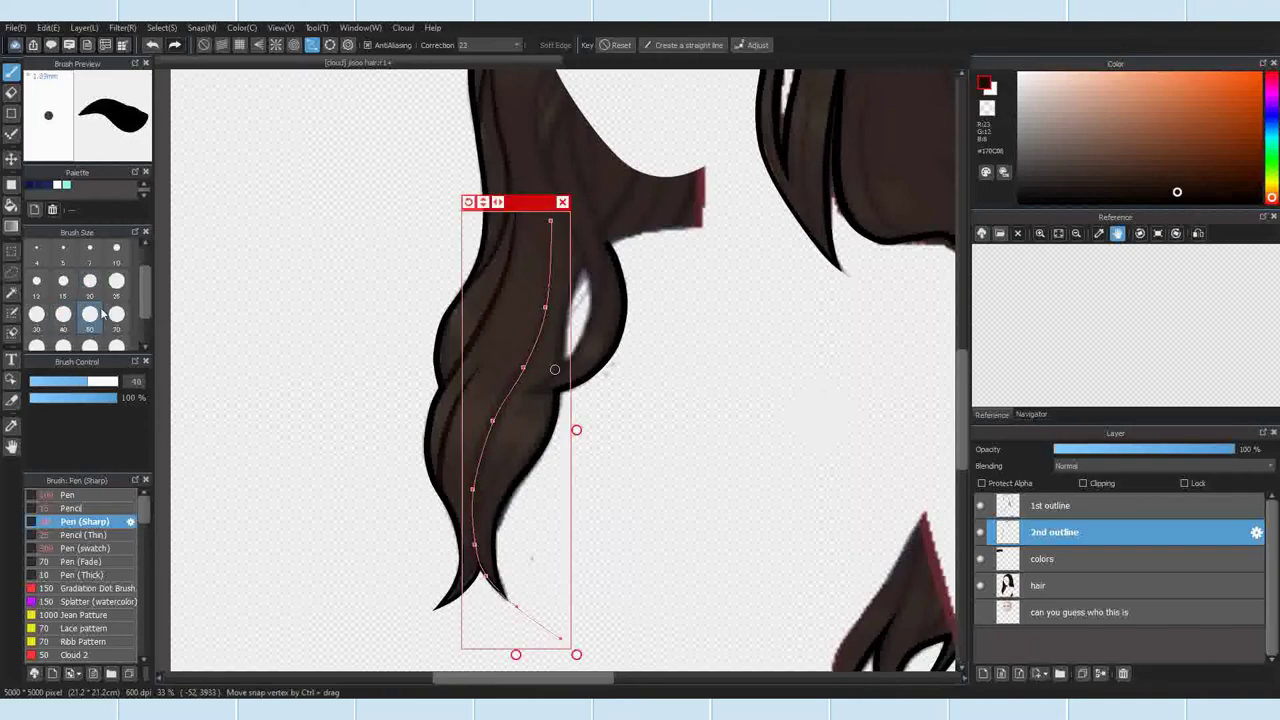
drag(554, 416, 546, 482)
key(ctrl+z)
scroll(498, 438, up, 1)
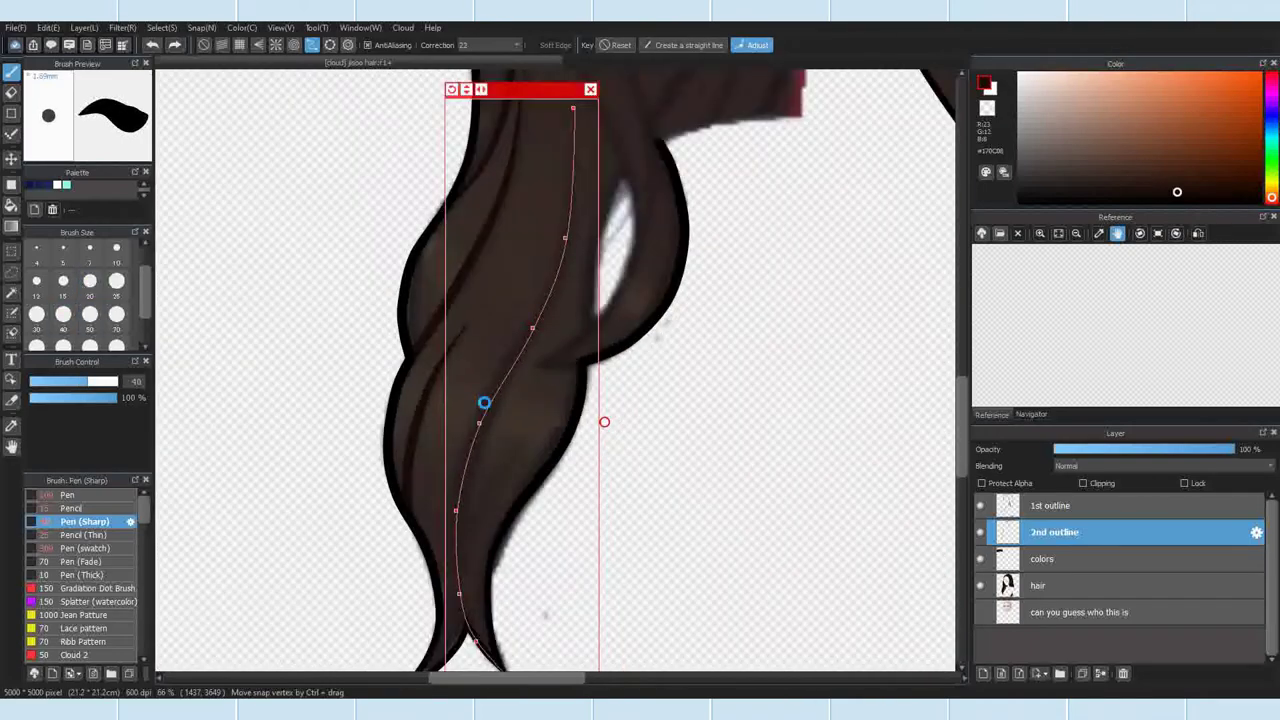
drag(483, 403, 477, 417)
scroll(477, 417, down, 1)
drag(543, 211, 554, 628)
click(555, 193)
Step: Erase the part of the long strand line that overshoots the lock's split tip with the eraser at size 50
scroll(468, 555, up, 3)
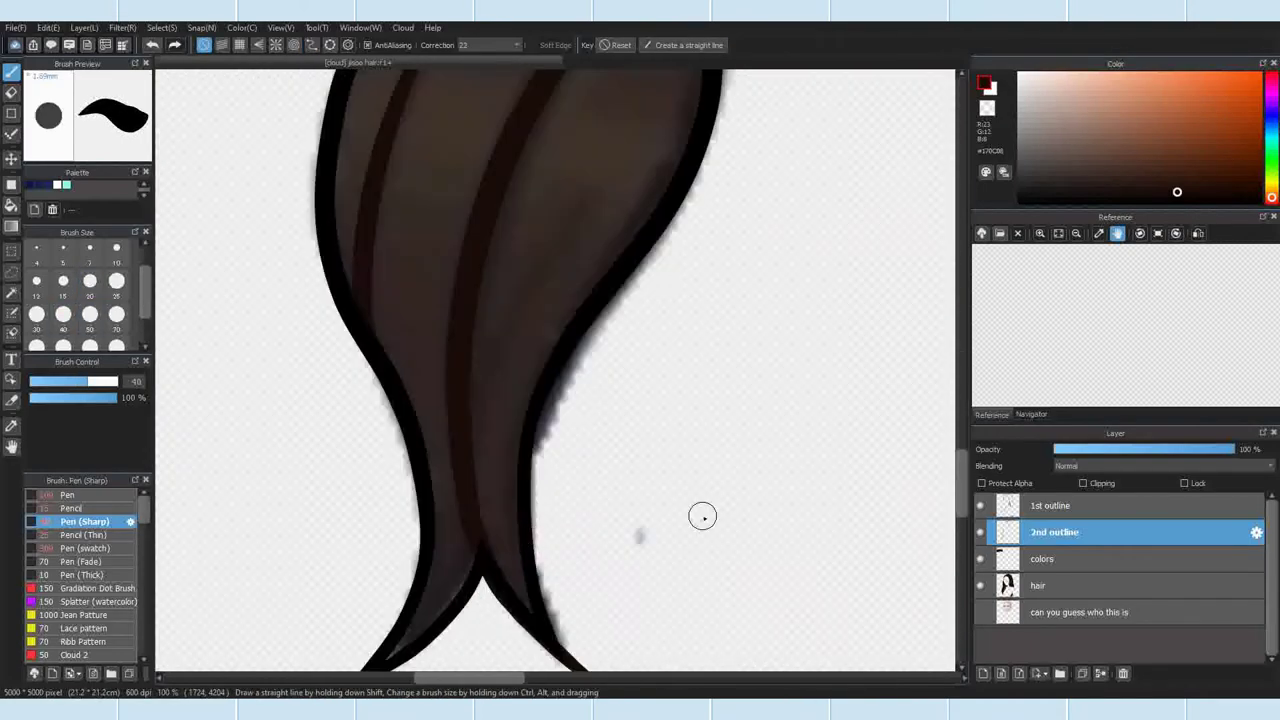
scroll(511, 432, down, 3)
scroll(556, 503, up, 4)
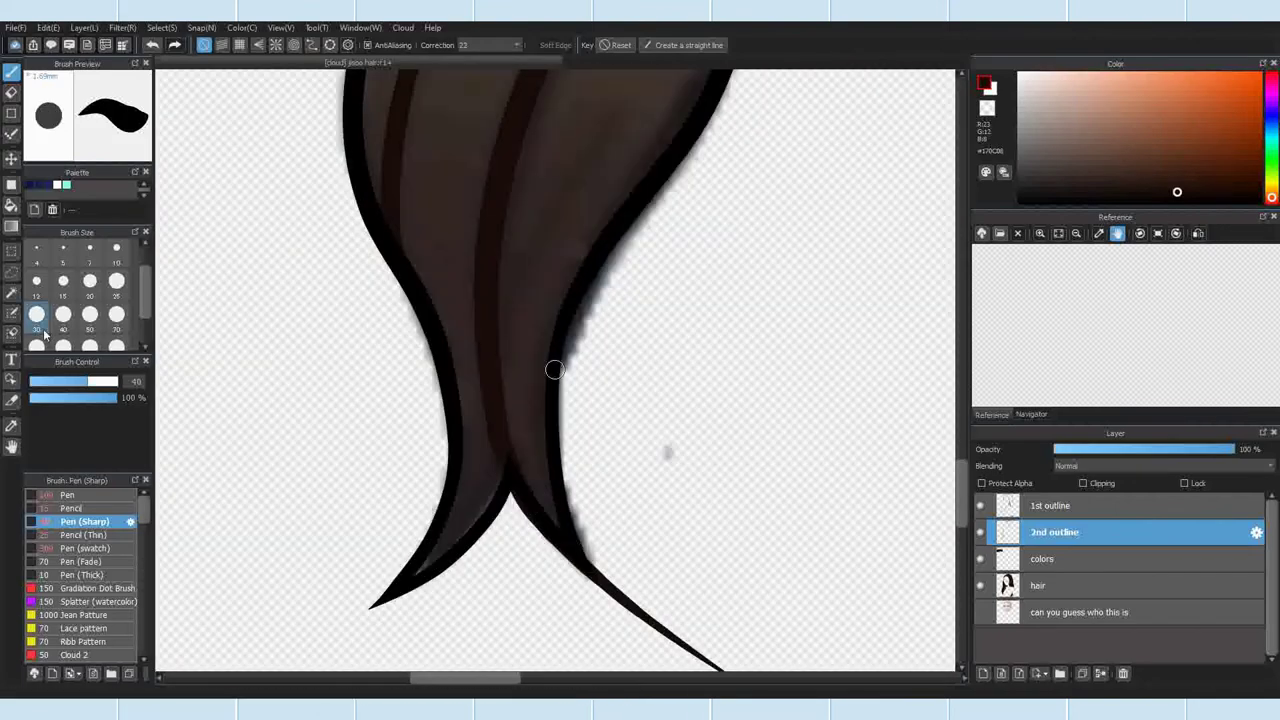
key(e)
key(bracketright)
key(bracketright)
key(bracketright)
key(bracketright)
key(bracketright)
key(bracketright)
key(bracketright)
key(bracketright)
key(bracketright)
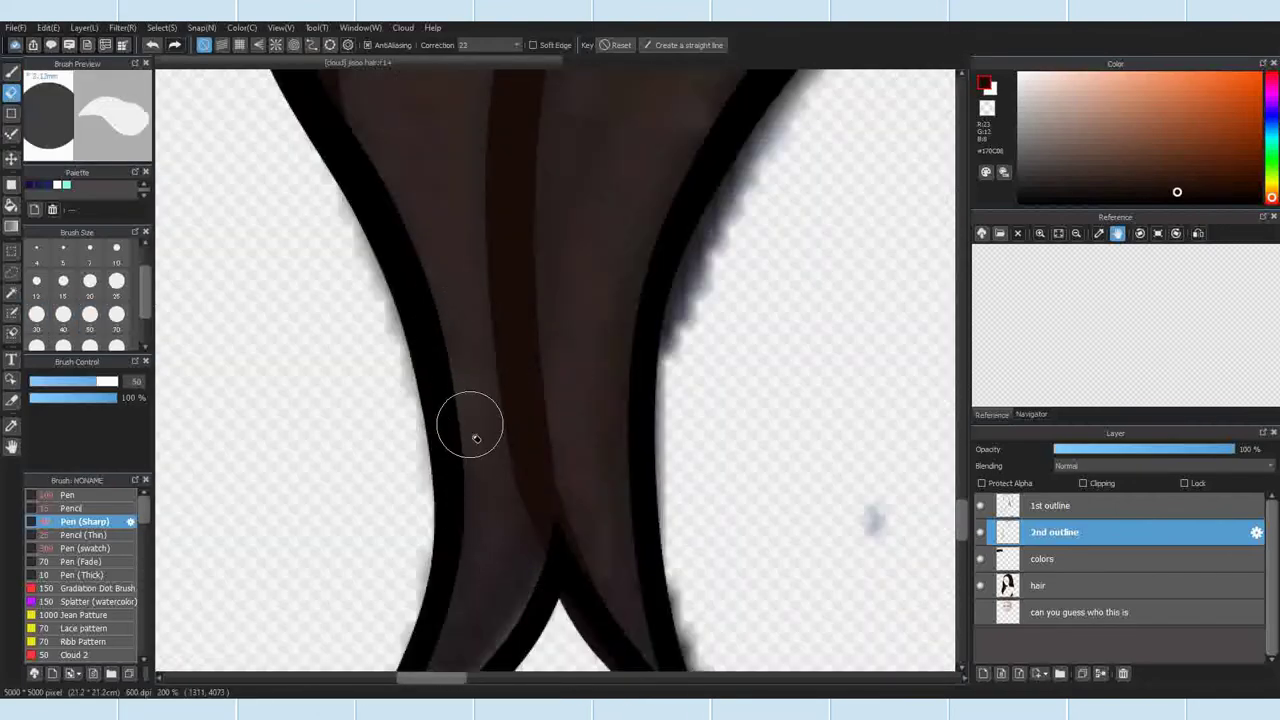
scroll(583, 342, down, 2)
scroll(612, 405, down, 6)
Step: Draw a short strand line above the split tip, beside the long one, along a new curve snap with Pen (Sharp) at size 20, and remove the snap
key(b)
click(312, 45)
scroll(603, 362, up, 4)
scroll(556, 438, up, 2)
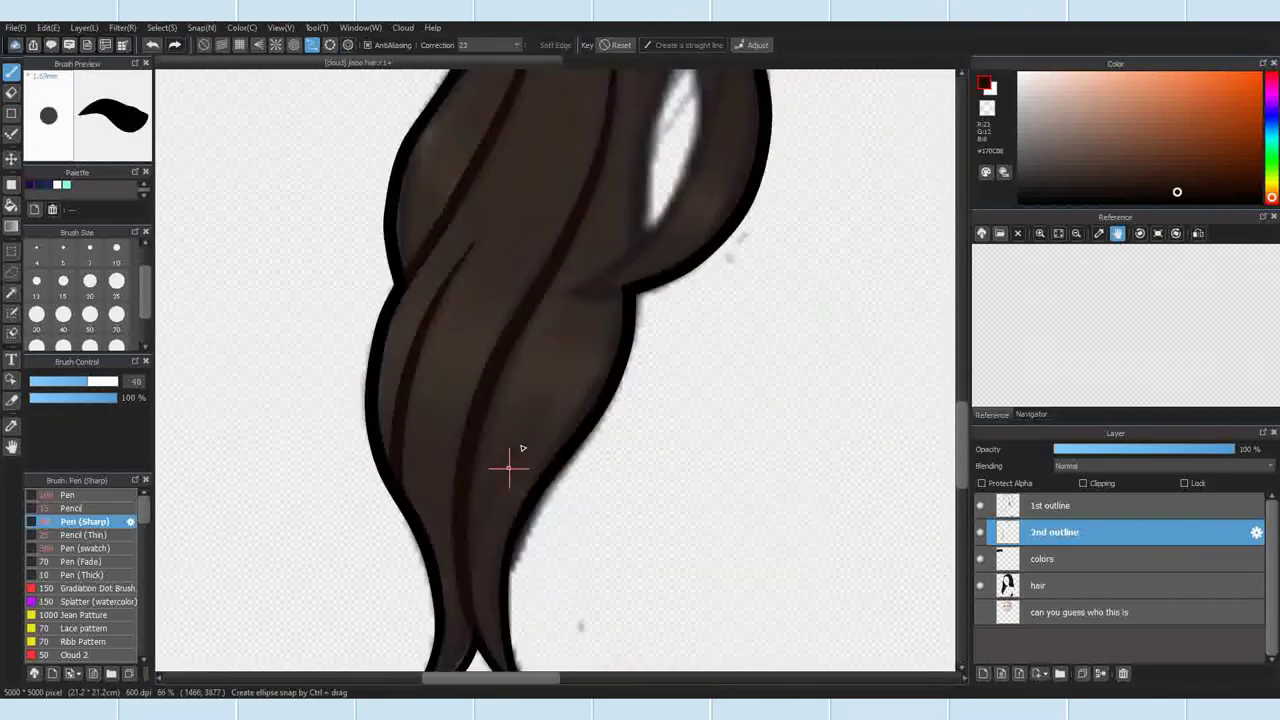
scroll(471, 539, down, 1)
click(478, 600)
double_click(519, 649)
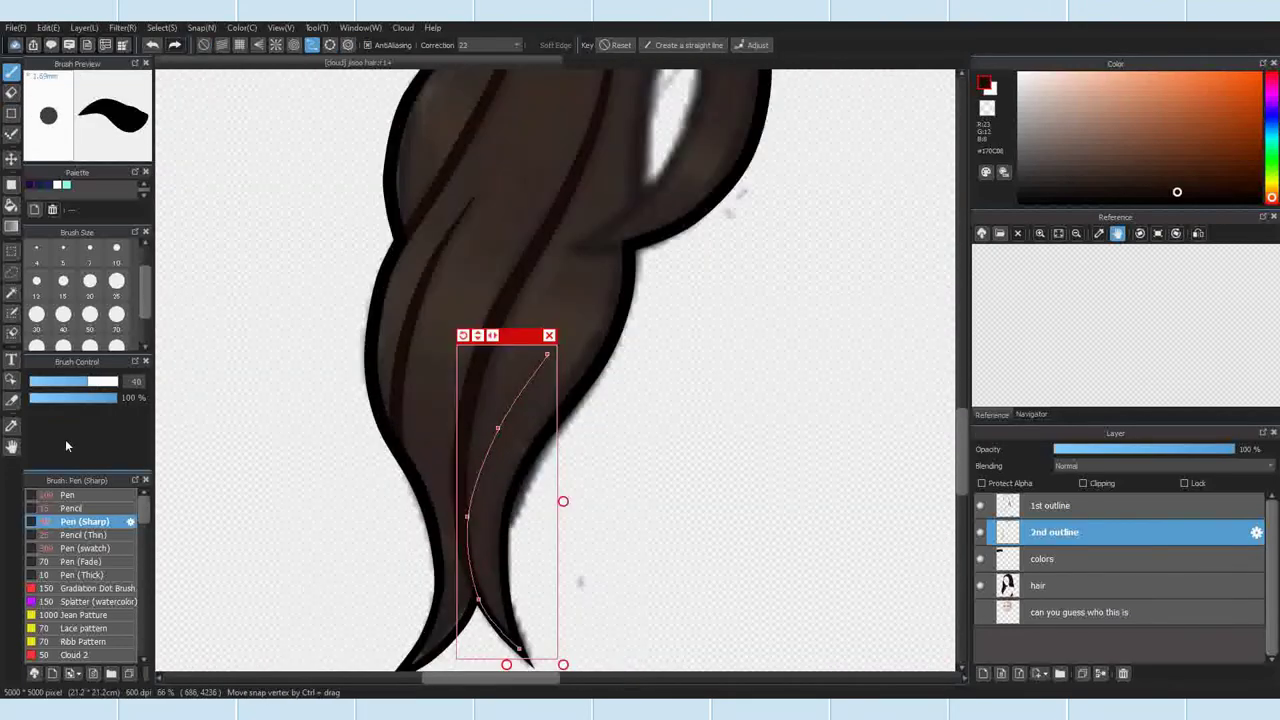
click(90, 282)
click(549, 337)
Step: Draw a short line inward from the right outline's notch along a new curve snap with Pencil (Thin) at size 30, and remove the snap
scroll(490, 480, down, 3)
scroll(605, 250, up, 2)
click(312, 45)
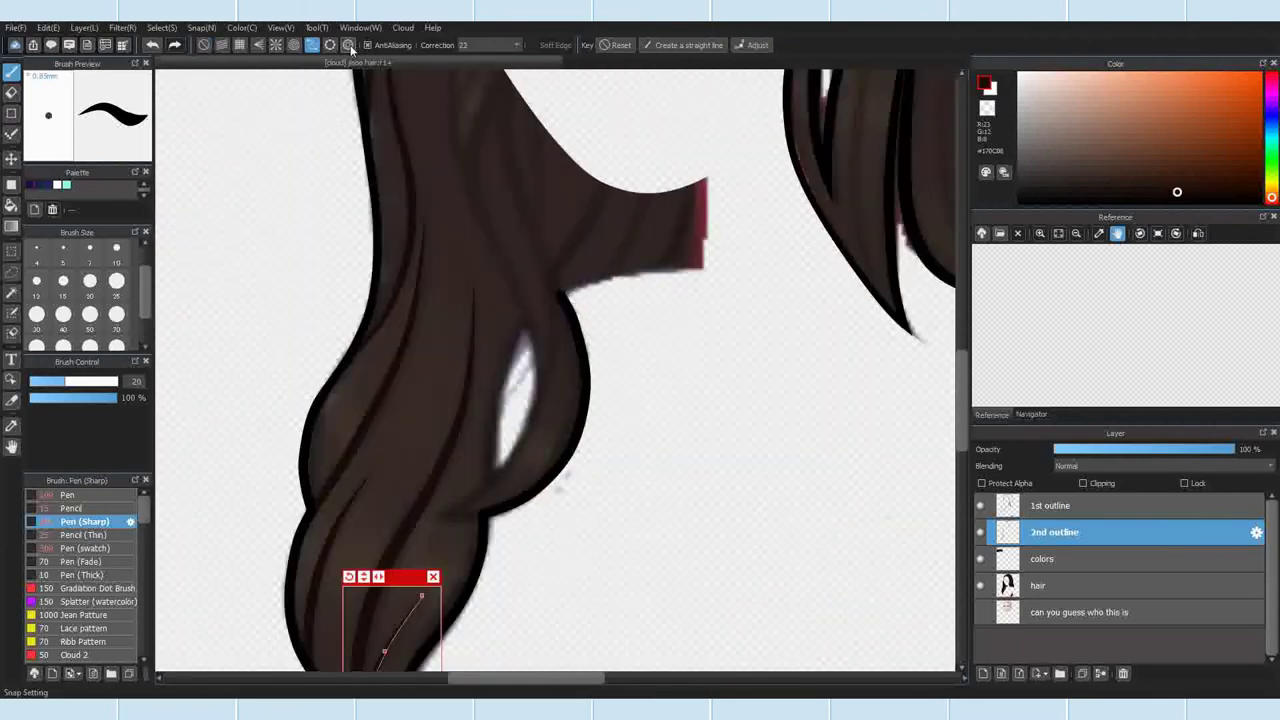
click(348, 45)
scroll(465, 515, up, 2)
click(521, 543)
double_click(429, 548)
click(85, 535)
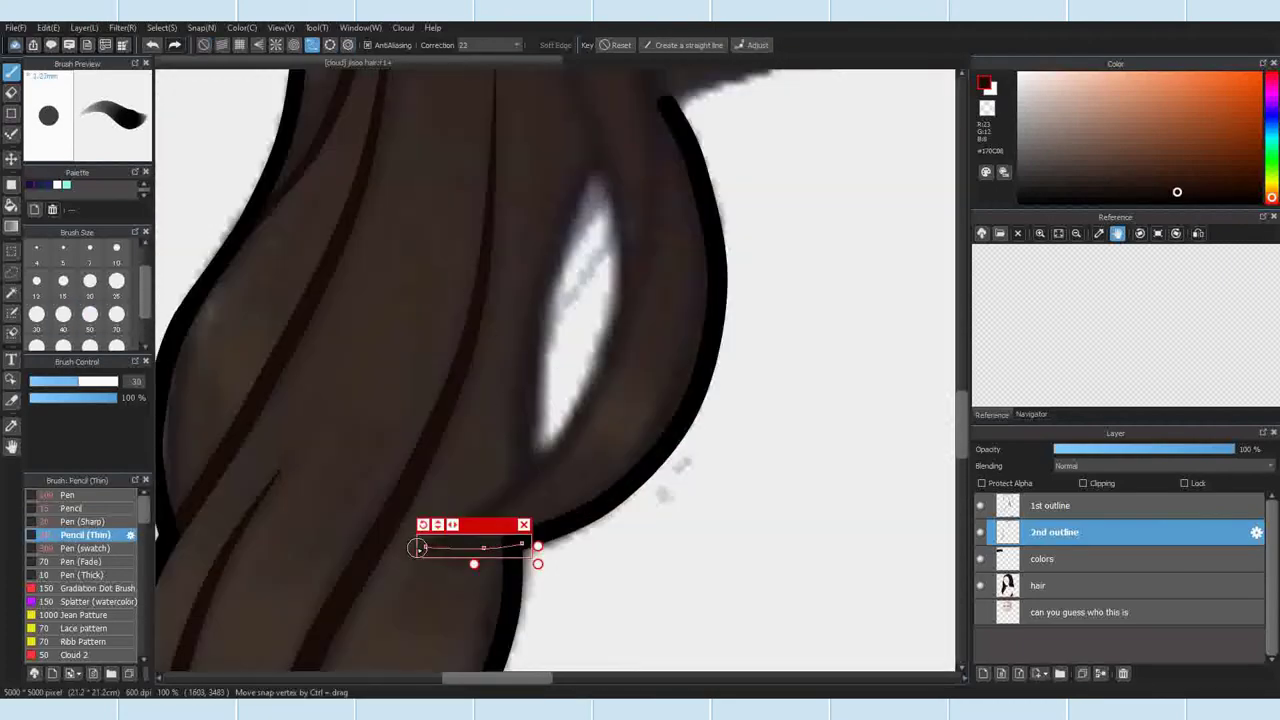
scroll(411, 423, up, 3)
mouse_move(189, 525)
mouse_down()
mouse_move(414, 528)
mouse_move(304, 581)
mouse_move(514, 540)
mouse_up()
click(486, 521)
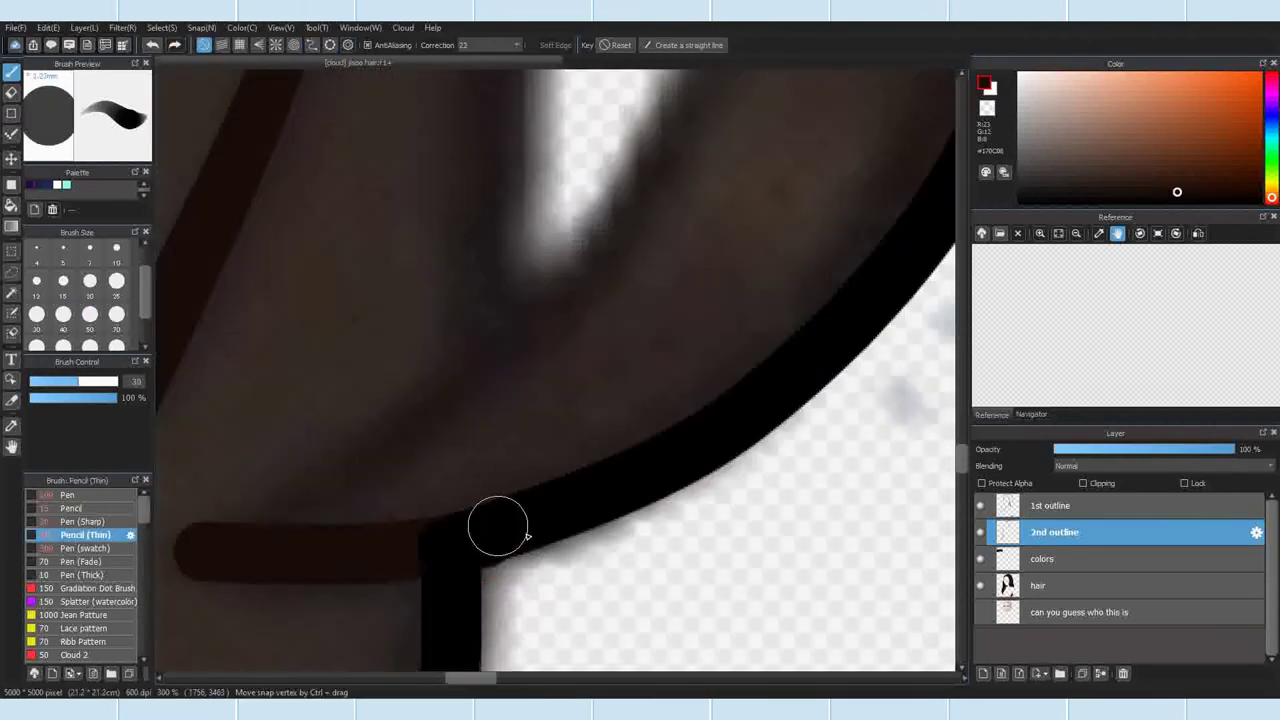
Step: Place a long curve snap from the short notch line up along the gap and past the left lock's inner edge
scroll(555, 533, down, 2)
click(312, 45)
click(348, 45)
click(376, 542)
click(660, 230)
scroll(677, 240, down, 3)
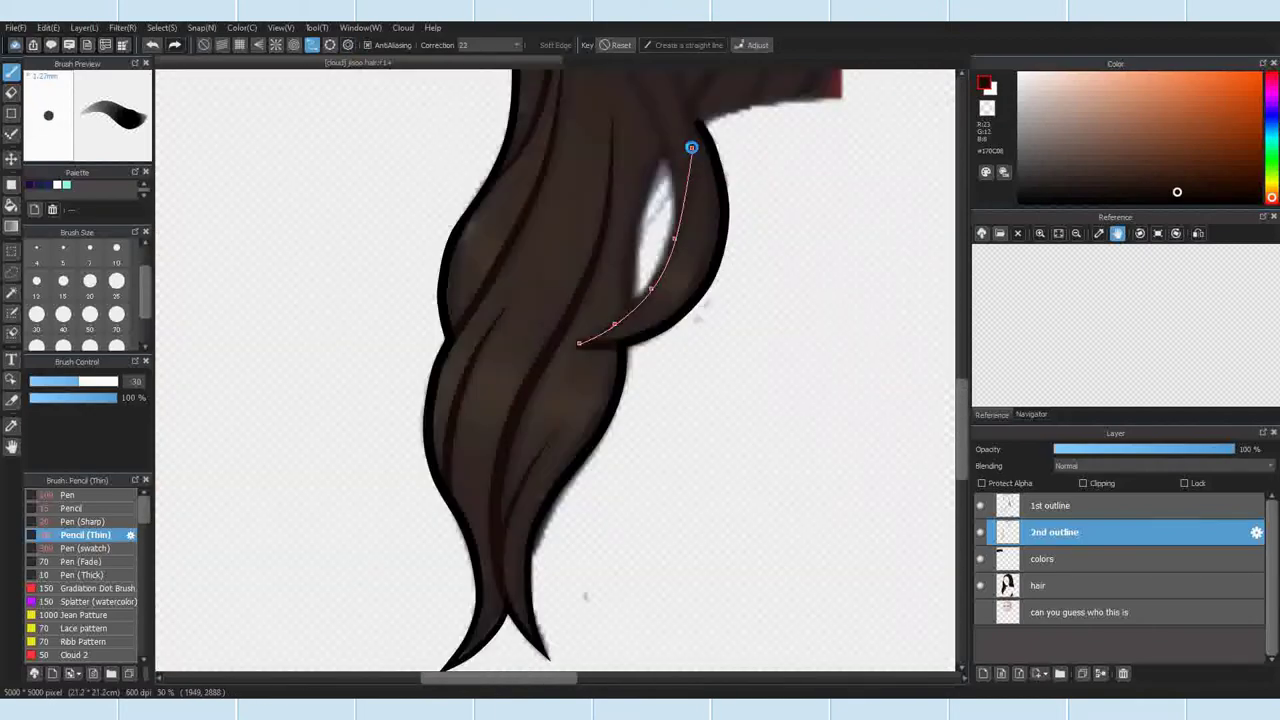
scroll(691, 149, up, 2)
click(663, 229)
click(637, 149)
scroll(660, 200, down, 2)
click(677, 180)
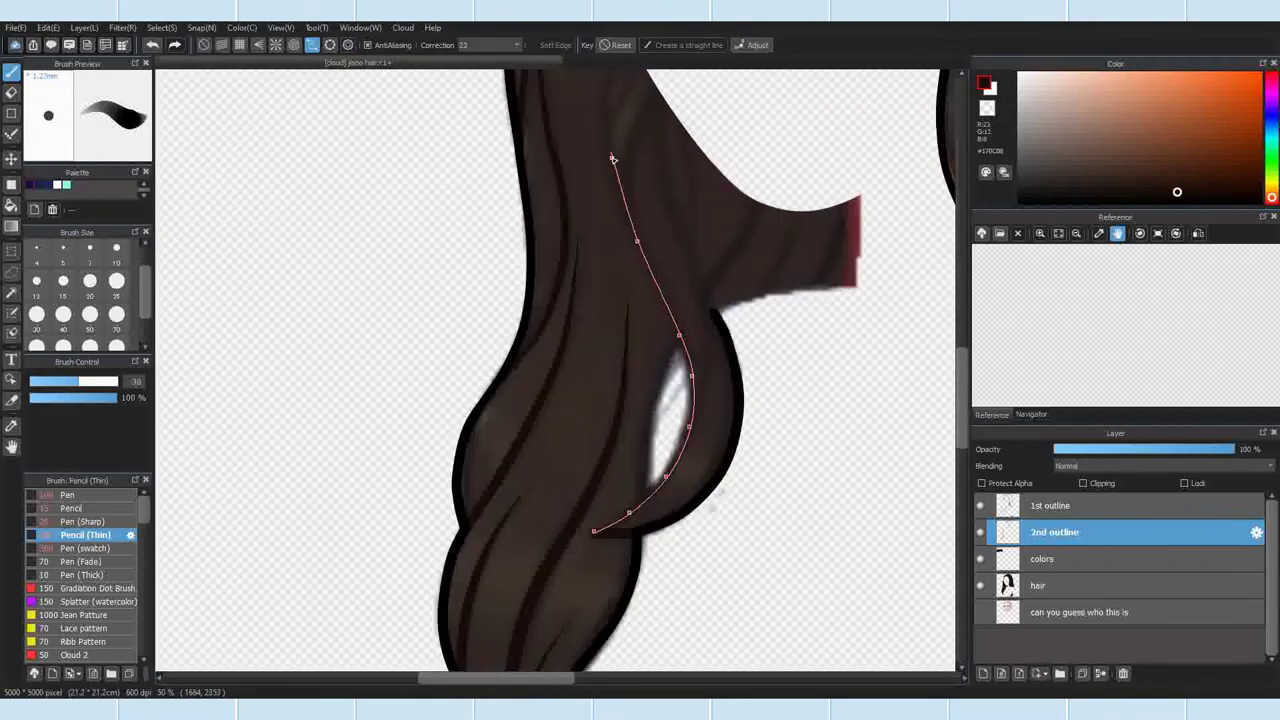
drag(613, 159, 632, 350)
click(625, 285)
click(645, 221)
double_click(691, 146)
Step: Try strand strokes along the curve snap with Pencil (Thin) and Pen (Sharp), and undo them
scroll(600, 300, down, 1)
scroll(670, 470, up, 1)
drag(678, 464, 610, 75)
key(ctrl+z)
click(76, 522)
drag(673, 411, 612, 74)
click(152, 45)
Step: Draw the long strand line along the curve snap past the lock's inner edge, switch to Pencil at size 30, and remove the snap
mouse_move(626, 330)
mouse_down()
mouse_move(574, 593)
mouse_move(614, 74)
mouse_up()
click(62, 509)
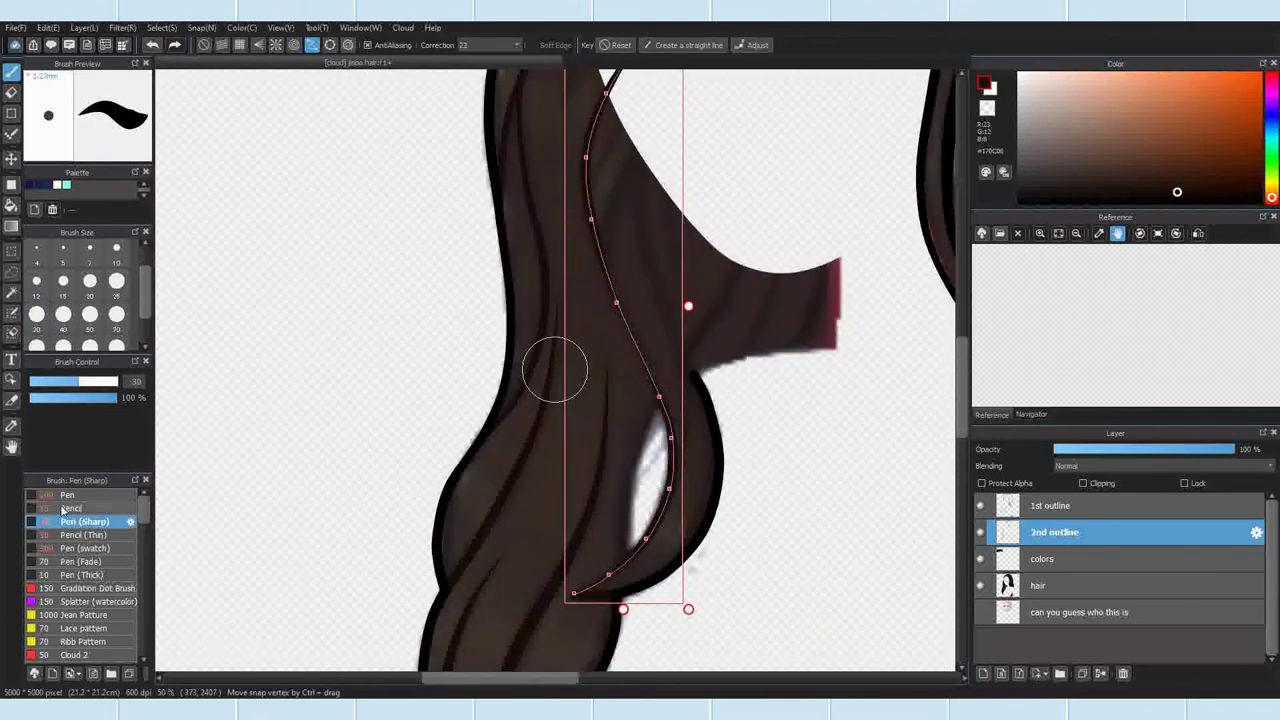
click(63, 509)
scroll(563, 178, up, 1)
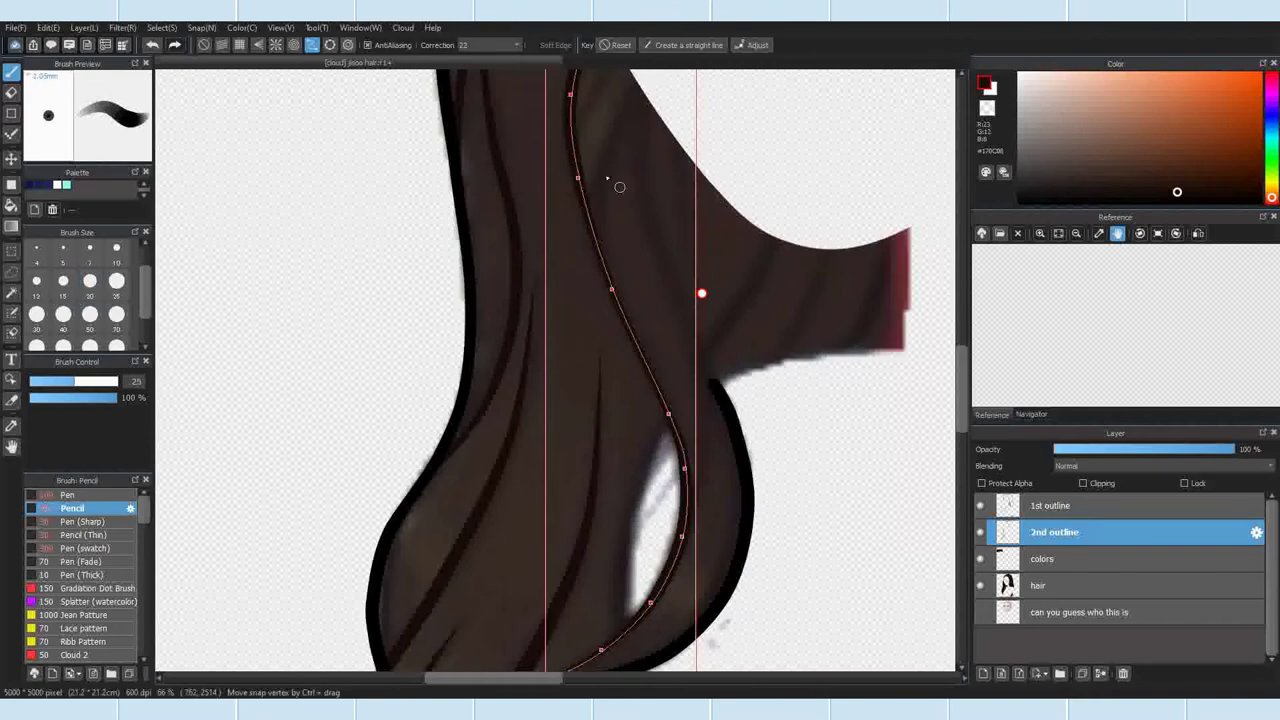
scroll(619, 187, down, 3)
scroll(554, 366, up, 3)
scroll(554, 366, down, 4)
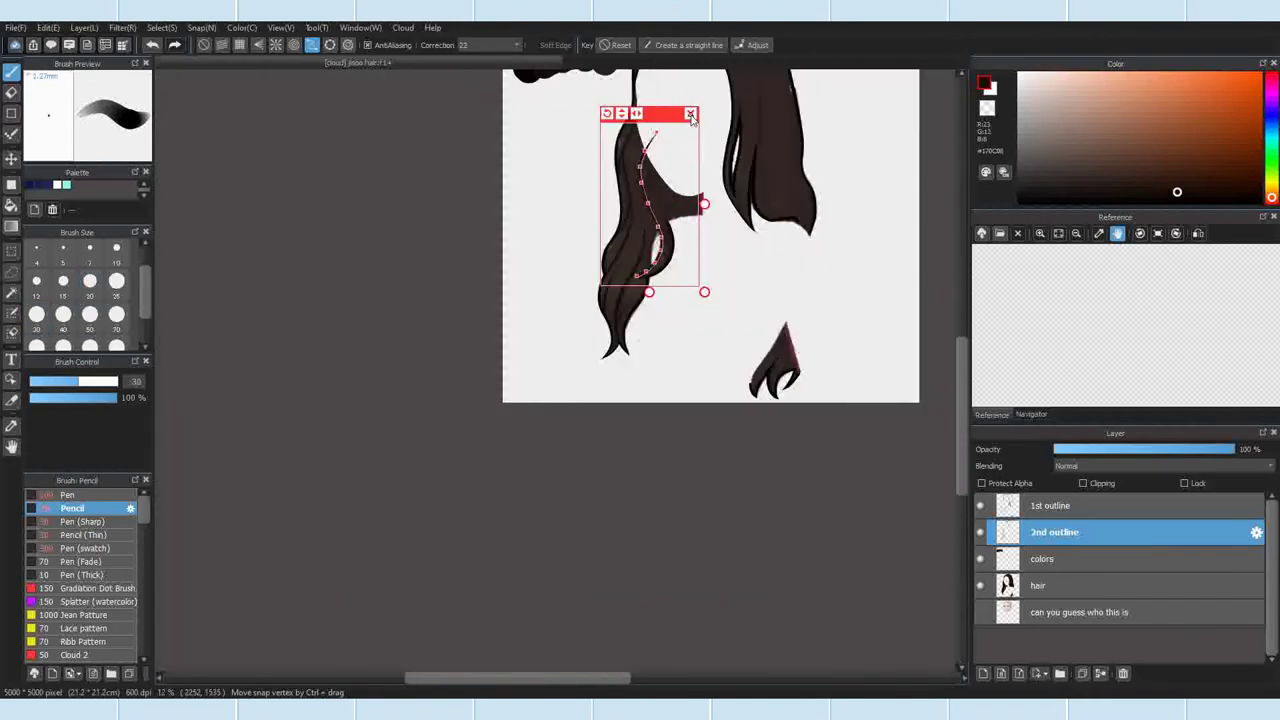
click(690, 114)
Step: Draw a second long strand line beside it, past the inner edge, along a new curve snap with Pencil at size 25, and remove the snap
scroll(684, 318, up, 3)
scroll(540, 474, down, 1)
double_click(312, 45)
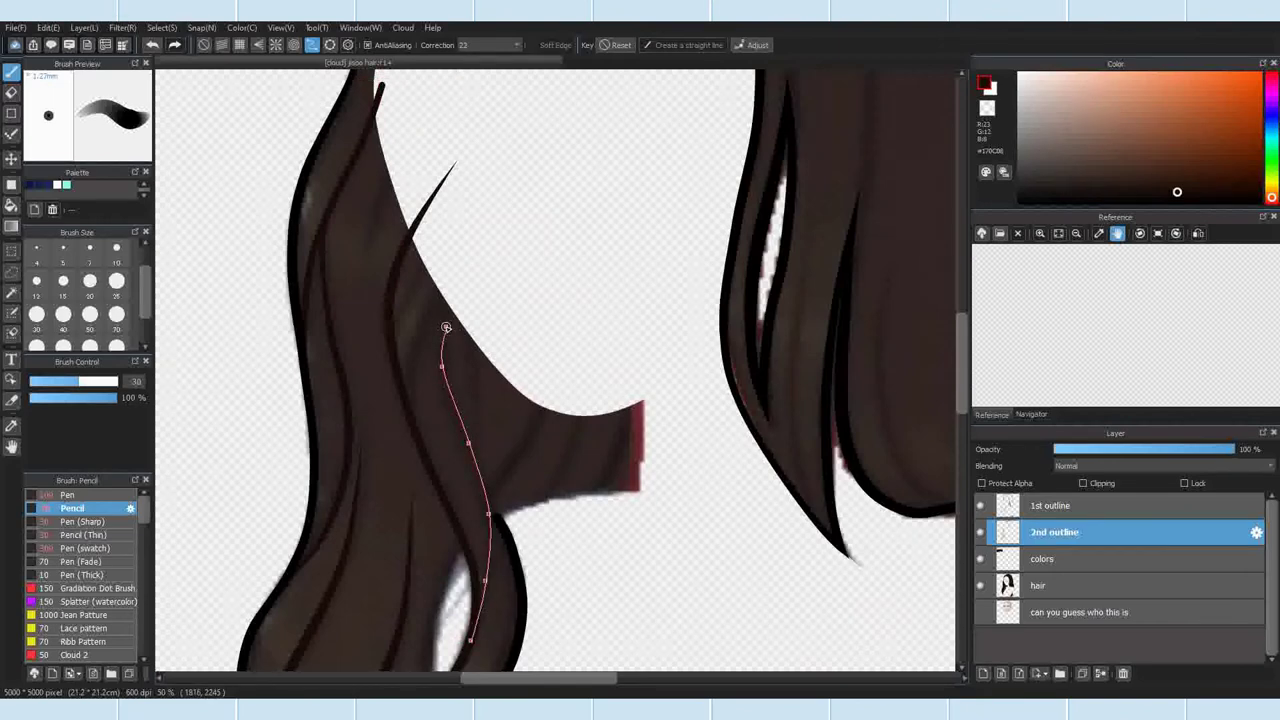
double_click(481, 284)
drag(478, 575, 448, 442)
drag(442, 514, 451, 150)
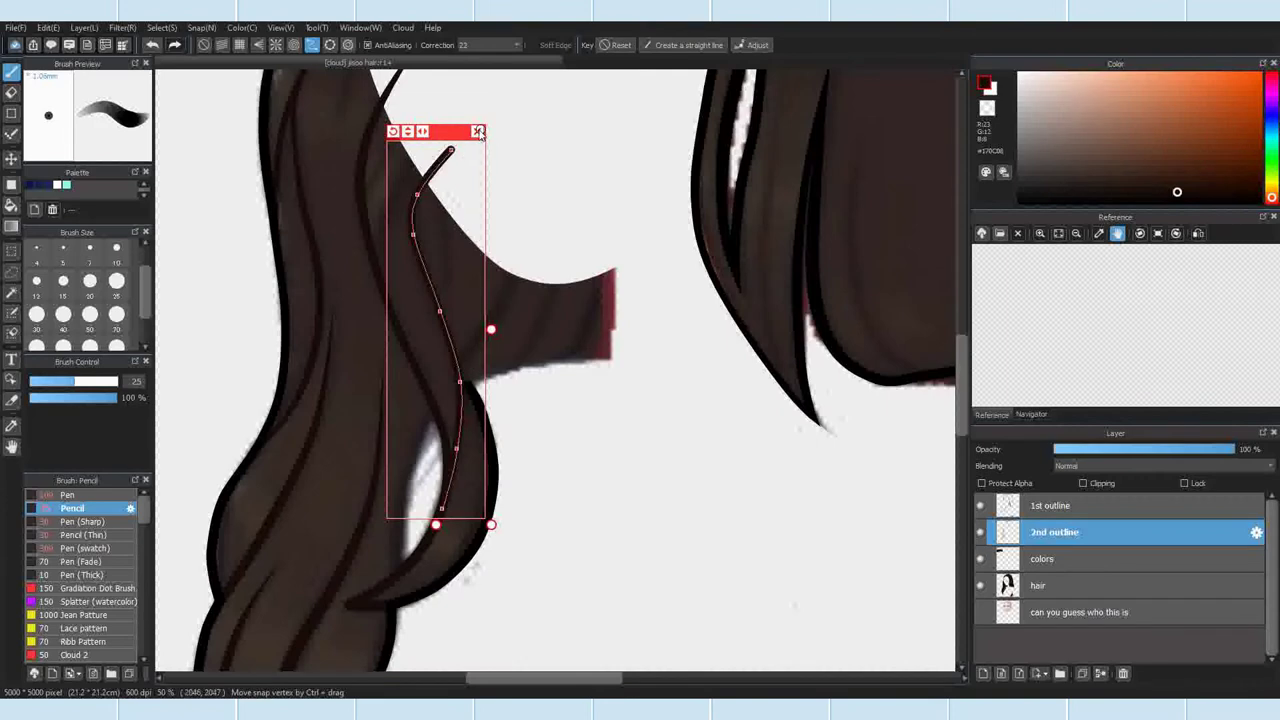
click(477, 131)
Step: Try to erase the upper end of the bulge's black outline on "1st outline" with the eraser at size 50, and undo it
click(1060, 506)
click(11, 93)
scroll(448, 344, up, 2)
drag(472, 424, 486, 410)
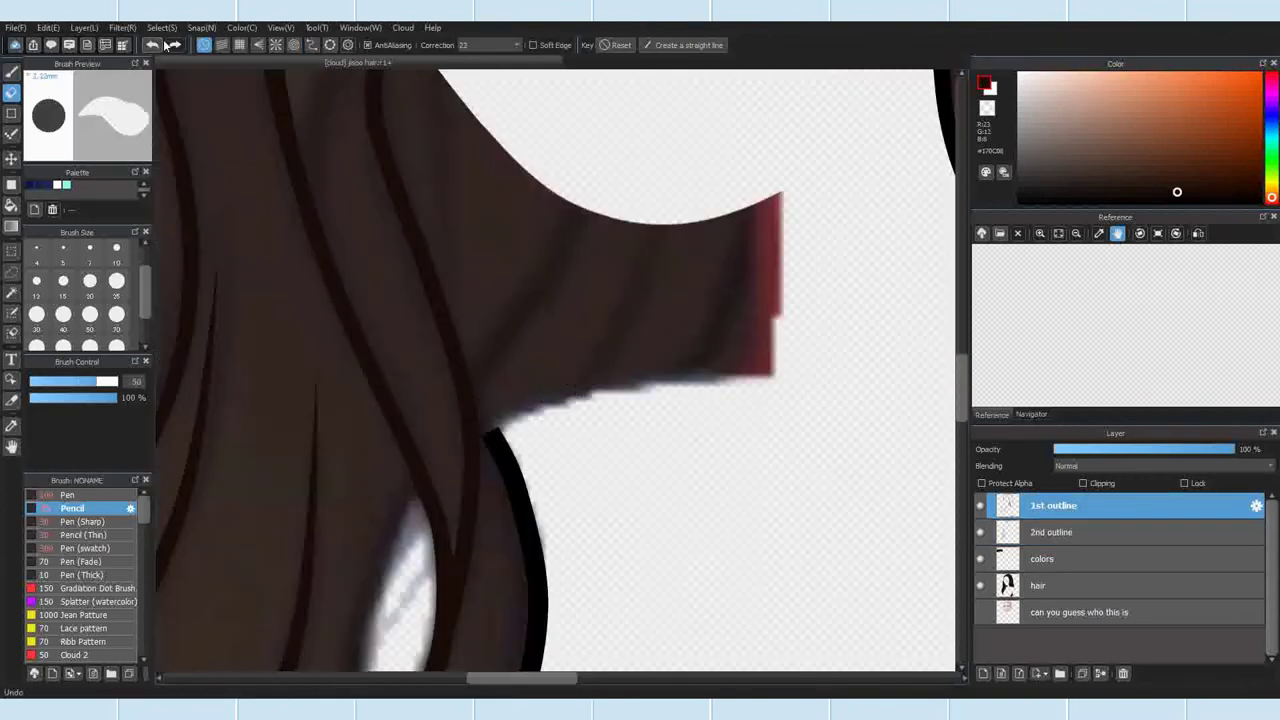
click(150, 45)
scroll(522, 443, up, 2)
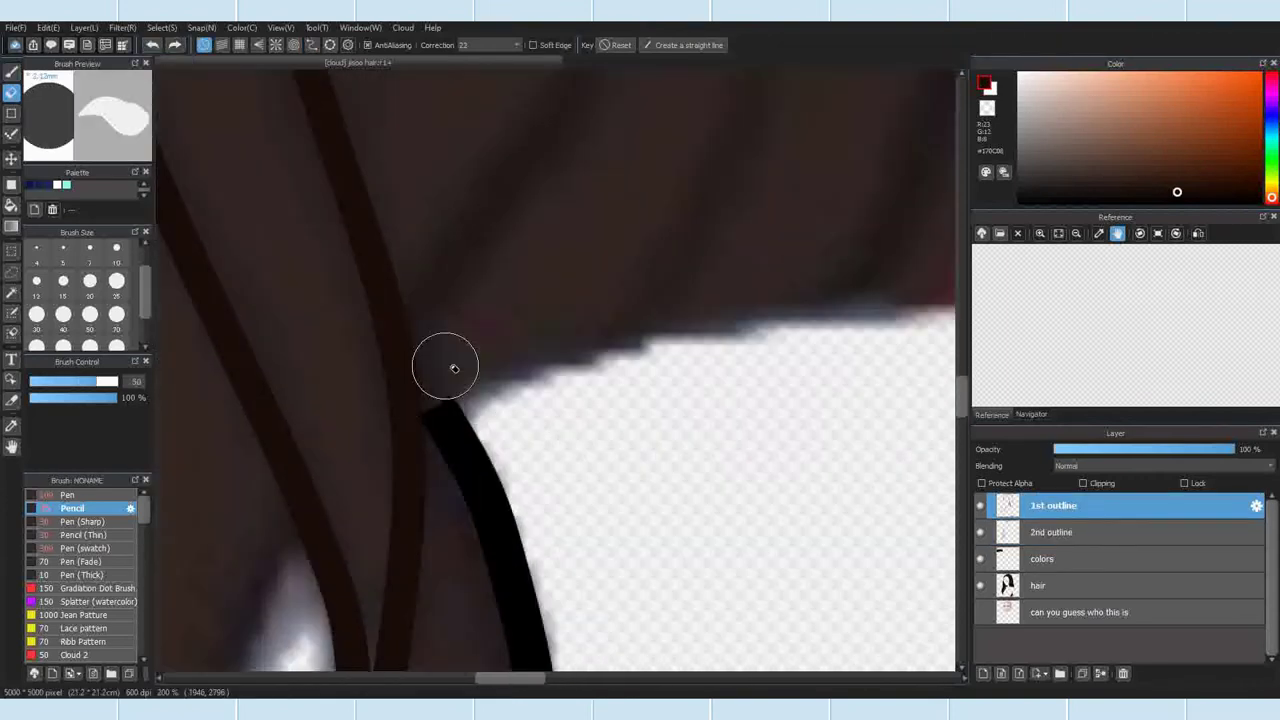
key(ctrl+minus)
key(ctrl+minus)
key(ctrl+minus)
key(ctrl+minus)
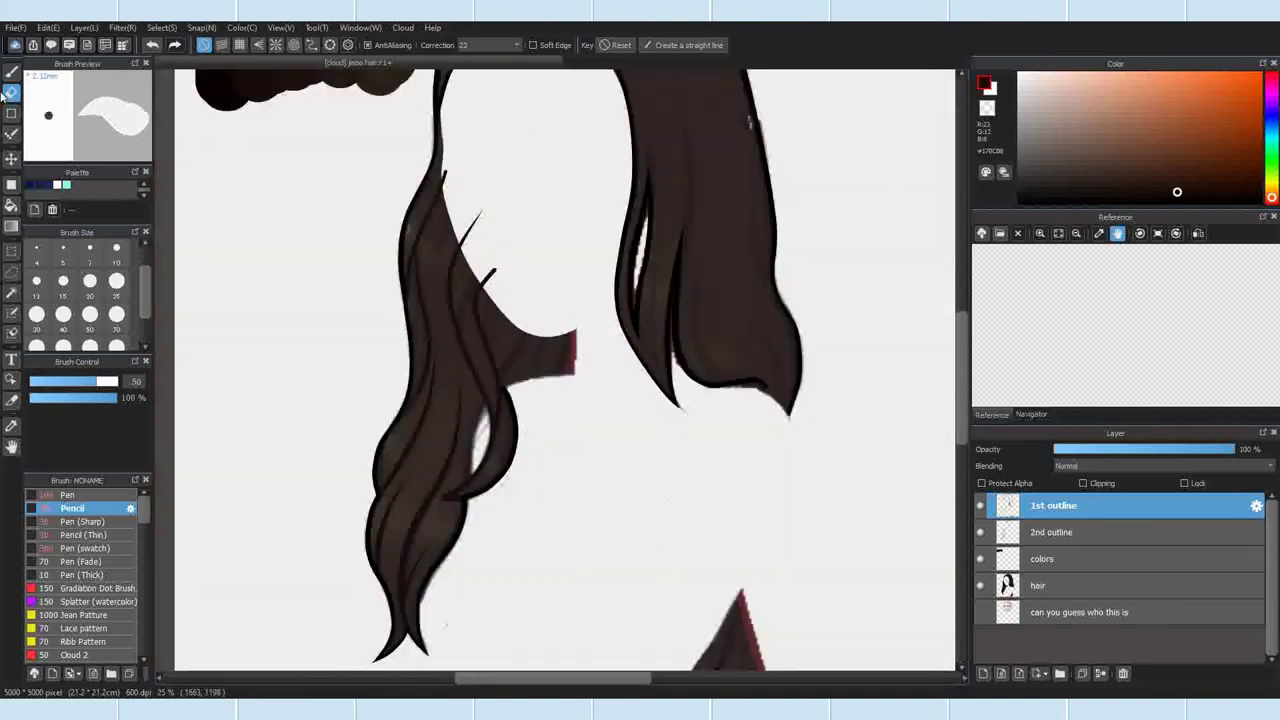
Step: Place a short curve snap on "2nd outline" from the new strand line down into the upper end of the black outline
click(14, 71)
scroll(451, 386, up, 4)
click(1030, 533)
click(92, 284)
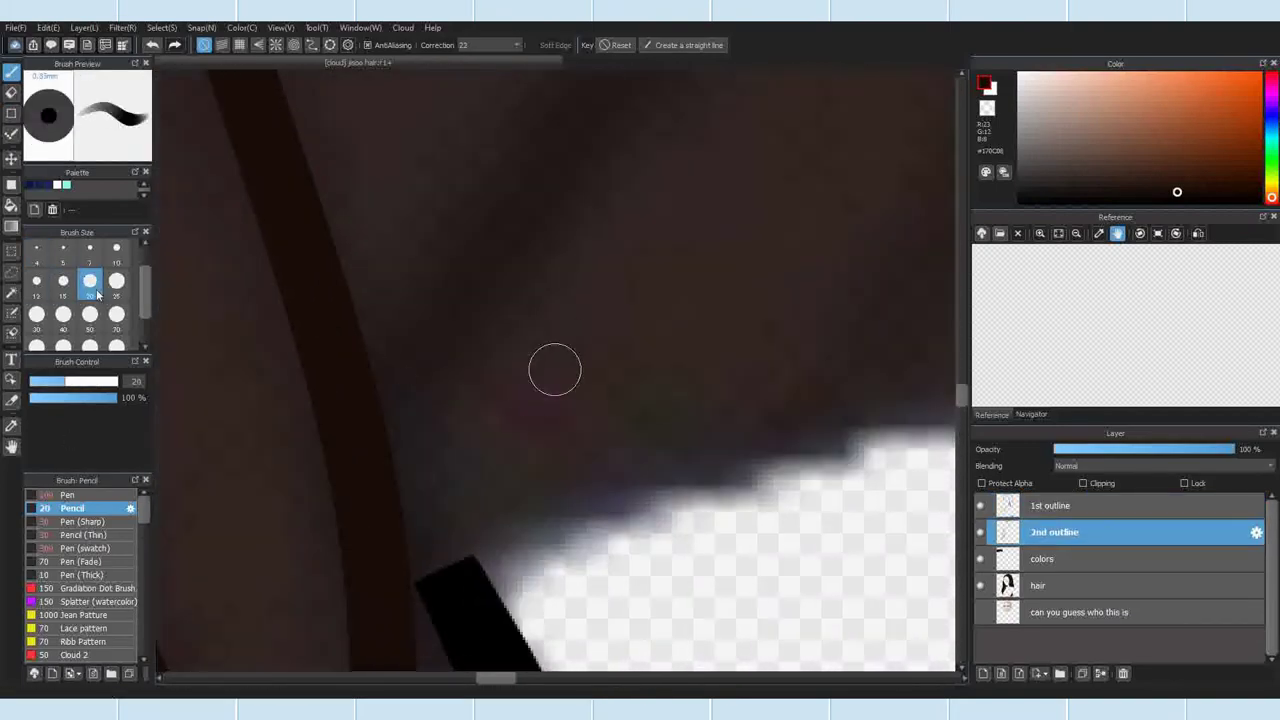
drag(404, 490, 454, 568)
click(312, 45)
click(348, 45)
click(349, 372)
click(451, 557)
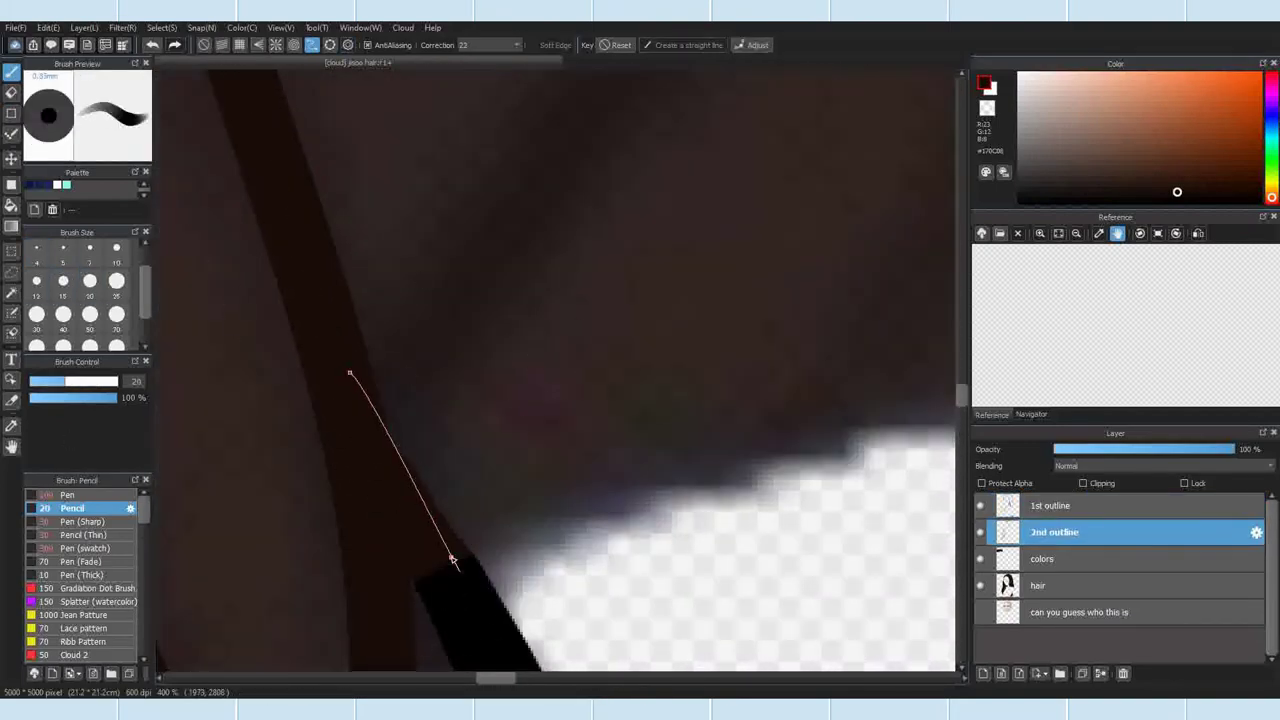
double_click(513, 660)
Step: Draw the short connecting line along the curve snap with Pencil at size 15, and turn the snap off
click(63, 282)
drag(376, 415, 465, 651)
click(204, 45)
scroll(463, 423, down, 7)
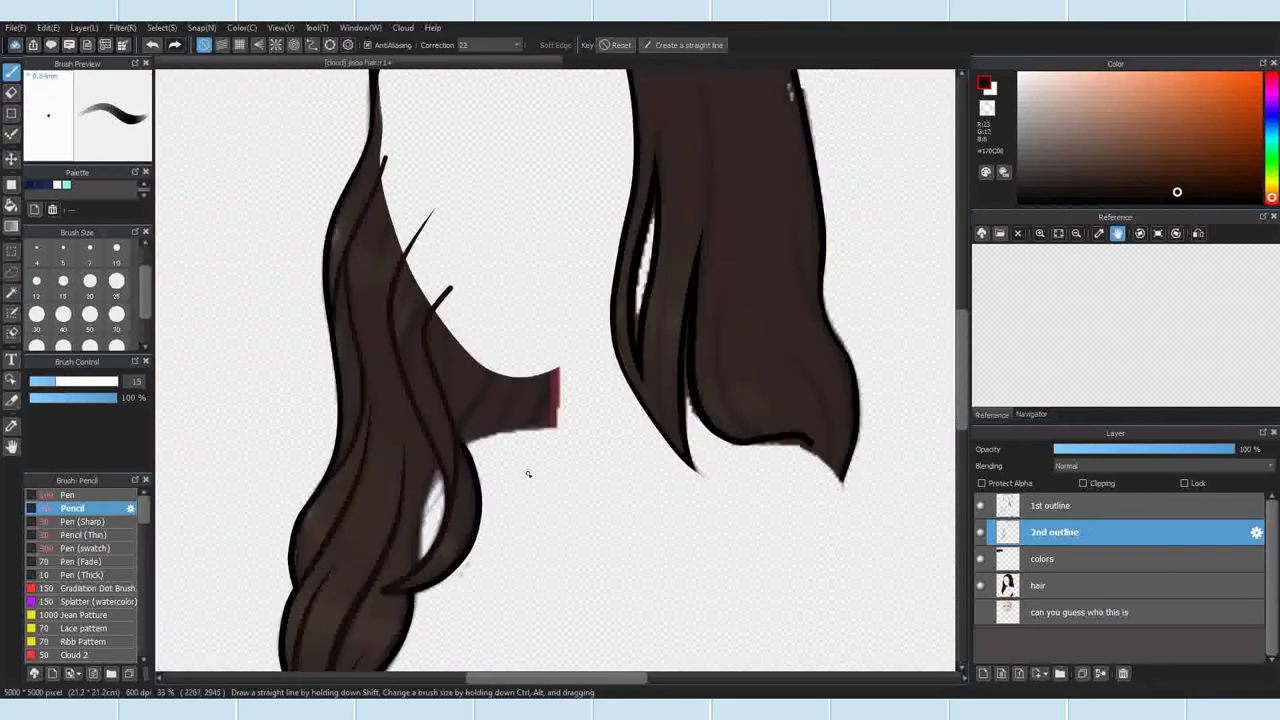
Step: Place a new curve snap from above the lock's inner edge down to the upper end of the bulge's black outline
scroll(525, 396, up, 2)
click(312, 45)
click(348, 45)
scroll(468, 360, down, 3)
scroll(458, 334, up, 1)
scroll(429, 347, down, 3)
scroll(429, 345, up, 3)
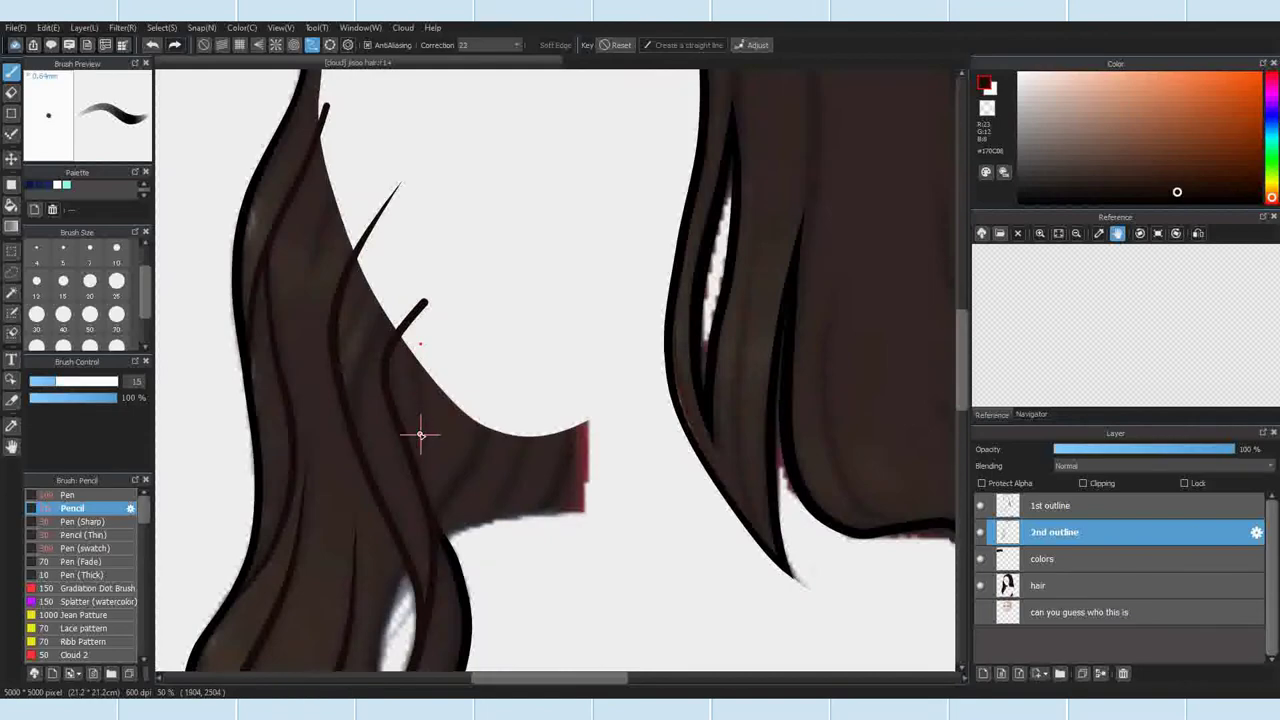
click(448, 548)
double_click(464, 592)
Step: Reshape the new curve snap by moving its vertices
scroll(449, 486, up, 2)
click(751, 45)
scroll(477, 382, down, 2)
mouse_move(403, 515)
mouse_down()
mouse_move(396, 476)
mouse_move(412, 492)
mouse_up()
scroll(469, 371, up, 2)
click(751, 45)
drag(399, 394, 396, 388)
scroll(730, 350, down, 3)
scroll(708, 335, up, 3)
Step: Adjust the curve snap's top and middle points, draw the strand line along it with Pencil at size 20, and remove the snap
drag(546, 211, 562, 218)
drag(542, 386, 545, 356)
click(751, 45)
drag(572, 222, 602, 600)
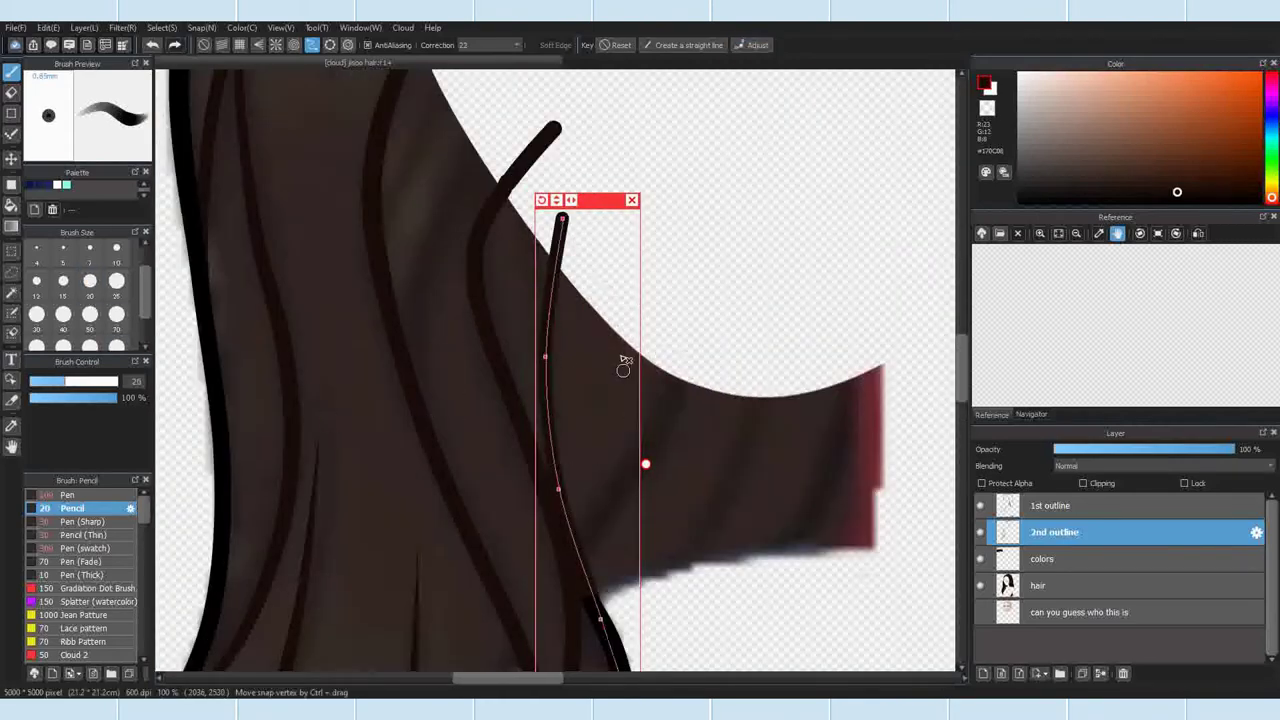
click(632, 200)
Step: Place a curve snap between the two long strand lines and try a stroke along it with Pen (Sharp) at size 25
scroll(641, 304, down, 3)
scroll(586, 249, up, 2)
click(310, 44)
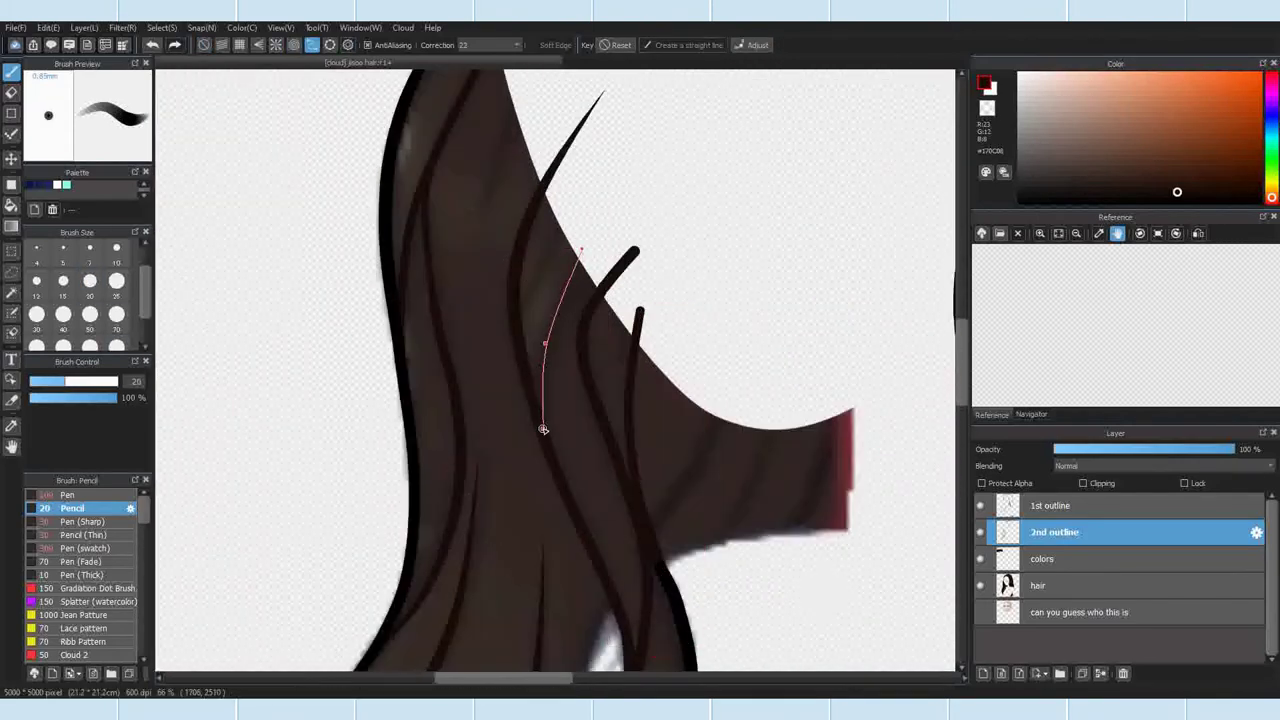
double_click(606, 578)
click(98, 524)
click(116, 282)
mouse_move(558, 465)
mouse_down()
mouse_move(563, 277)
mouse_move(584, 247)
mouse_up()
scroll(614, 266, up, 2)
Step: Draw the strand line between the two long ones along the curve snap with Pencil at size 20, and remove the snap
click(58, 509)
scroll(466, 408, down, 2)
drag(456, 470, 499, 328)
click(531, 314)
scroll(520, 335, down, 3)
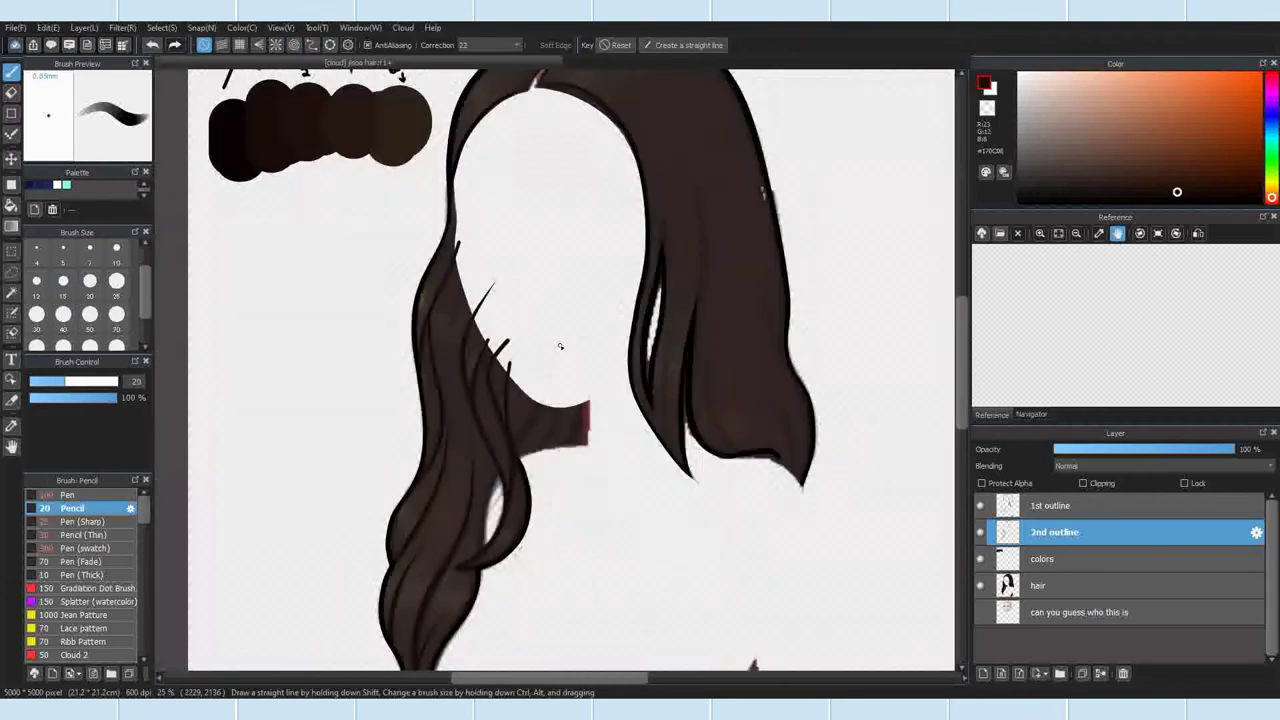
Step: Draw another short strand line above it, past the inner edge, along a new curve snap with Pencil at size 20, and remove the snap
scroll(500, 341, up, 3)
click(312, 44)
double_click(471, 288)
drag(404, 448, 471, 288)
click(480, 268)
Step: Draw a tapered strand line near the lock's upper inner edge along a new curve snap with Pen (Sharp) at size 20, and remove the snap
scroll(480, 290, down, 4)
scroll(482, 344, up, 4)
click(428, 438)
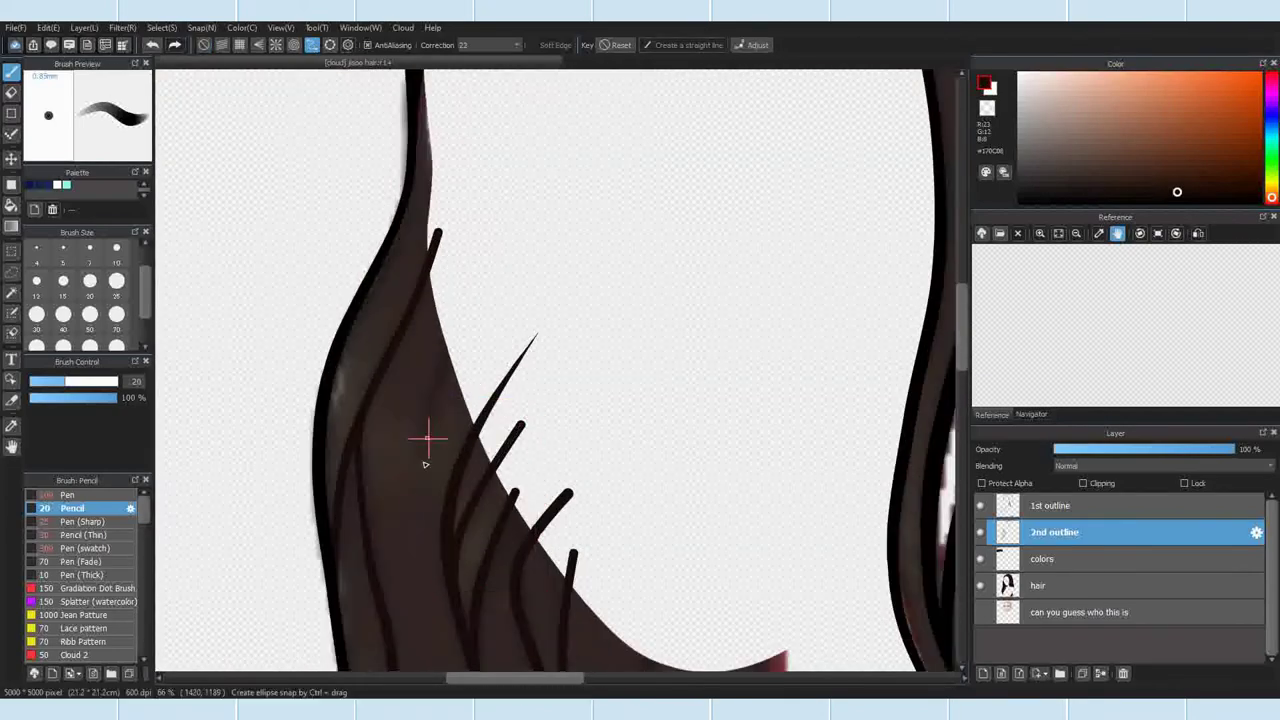
double_click(461, 247)
click(92, 523)
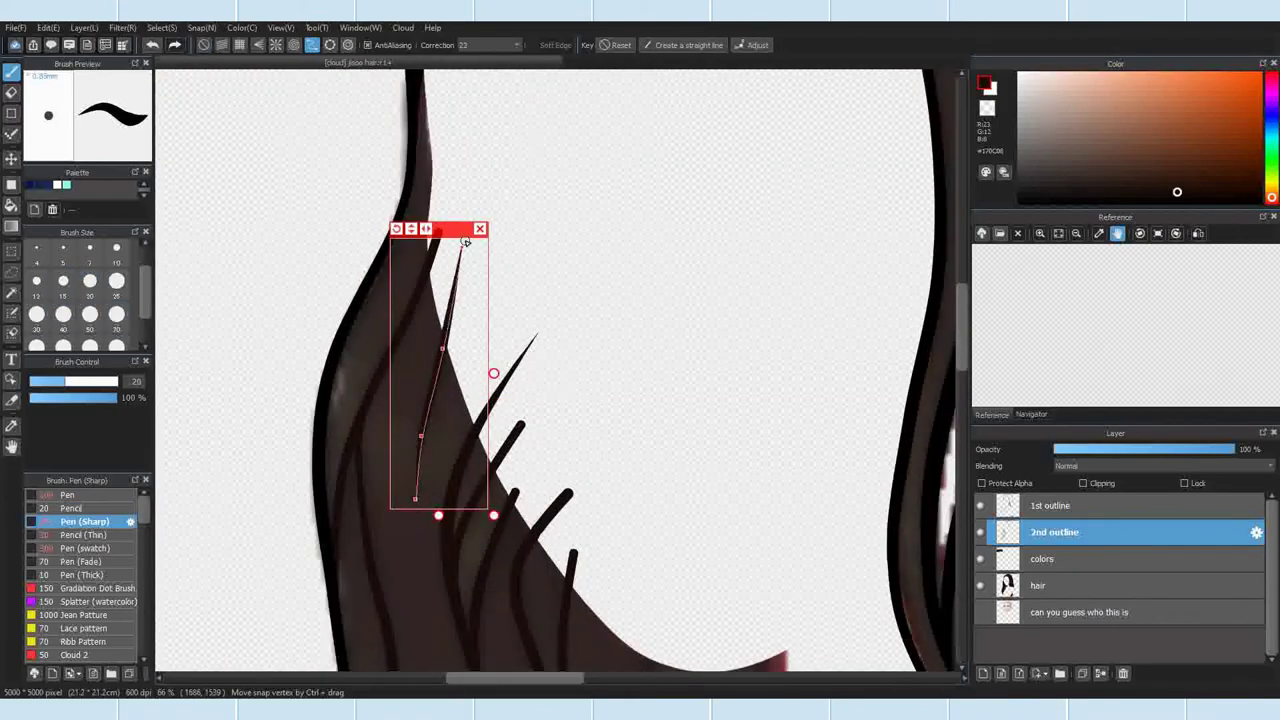
click(480, 229)
Step: Erase the strand lines where they cross the lock's inner edge with the eraser at size 50, and undo the last erasure
scroll(508, 290, down, 5)
scroll(508, 291, up, 2)
scroll(383, 432, up, 1)
drag(383, 432, 477, 575)
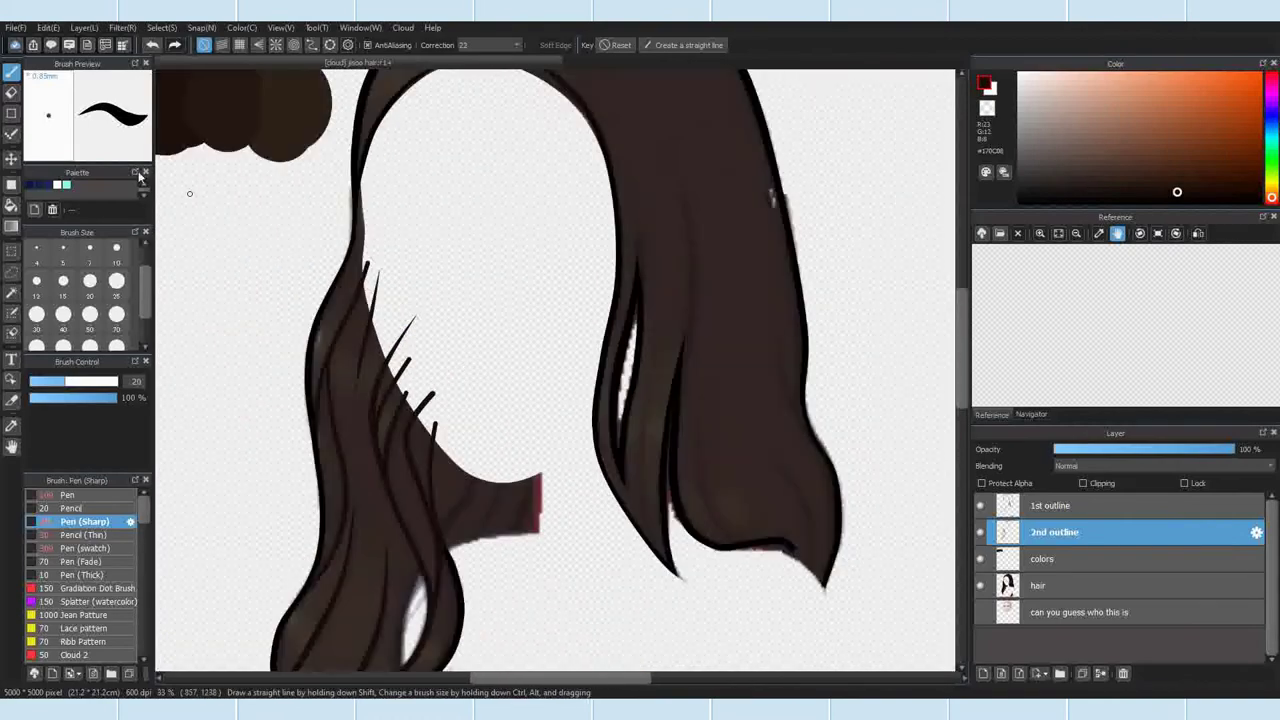
key(e)
scroll(484, 305, up, 5)
scroll(487, 429, down, 2)
scroll(518, 540, up, 3)
drag(466, 423, 484, 480)
scroll(479, 338, down, 3)
scroll(560, 530, up, 3)
drag(492, 404, 486, 420)
scroll(510, 432, down, 3)
scroll(530, 482, up, 3)
scroll(493, 400, down, 4)
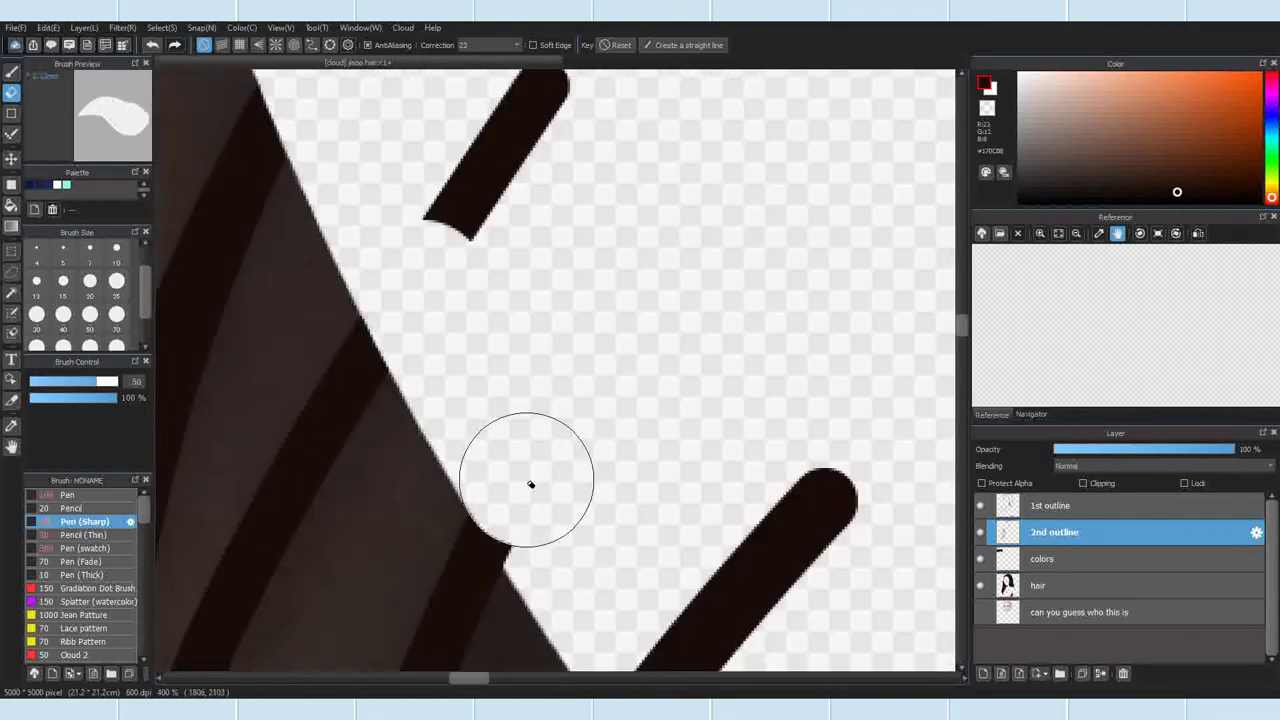
scroll(526, 449, up, 3)
click(152, 45)
Step: Erase the overshooting ends of the lower strand lines along the lock's inner edge
scroll(450, 380, up, 3)
drag(431, 283, 500, 360)
scroll(450, 325, down, 2)
drag(606, 512, 606, 520)
scroll(530, 368, down, 3)
drag(546, 318, 558, 371)
scroll(446, 498, up, 2)
Step: Trim the edge of the long strand line's bend with the eraser at size 12
click(37, 283)
scroll(479, 475, up, 3)
drag(502, 300, 522, 500)
scroll(532, 369, down, 5)
scroll(543, 358, up, 4)
Step: Try to smooth the kink in the long strand line's bend with Pen (Sharp) and the eraser at size 12
click(12, 72)
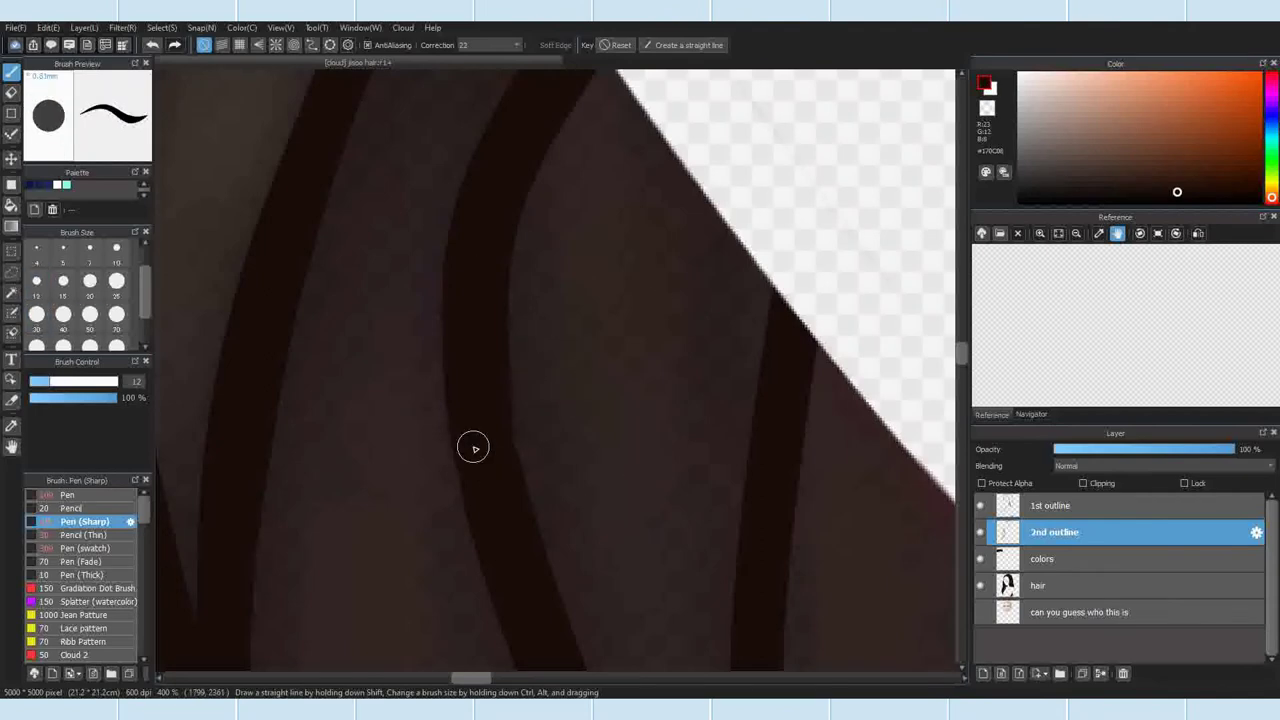
scroll(474, 446, up, 2)
scroll(497, 426, down, 2)
scroll(517, 386, up, 2)
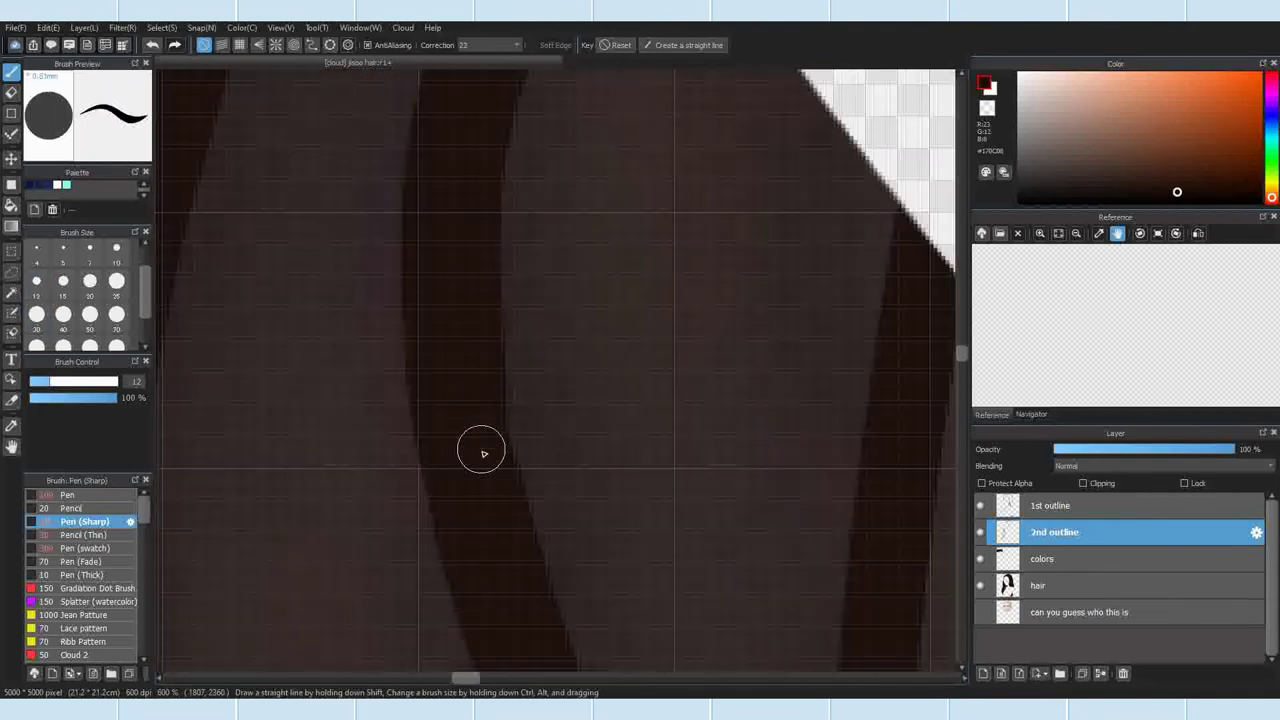
scroll(483, 453, down, 2)
scroll(466, 386, up, 3)
scroll(453, 382, down, 2)
key(e)
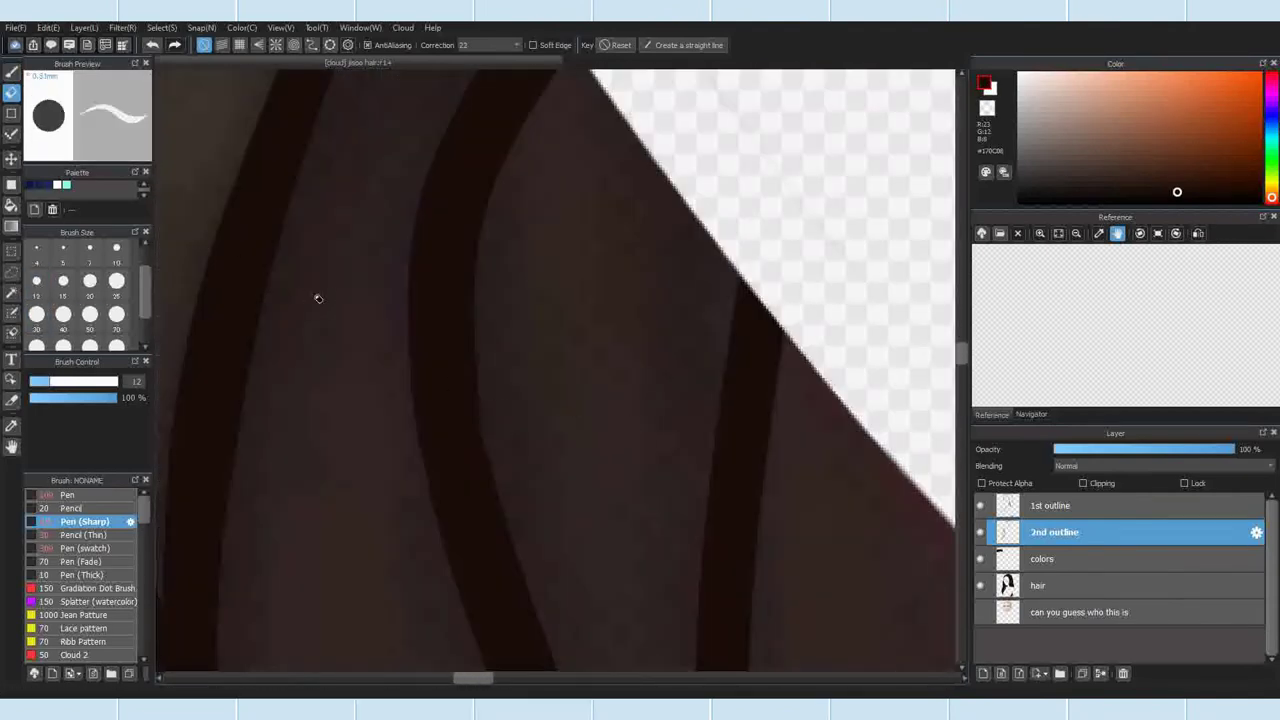
scroll(537, 495, down, 2)
scroll(463, 534, up, 3)
key(b)
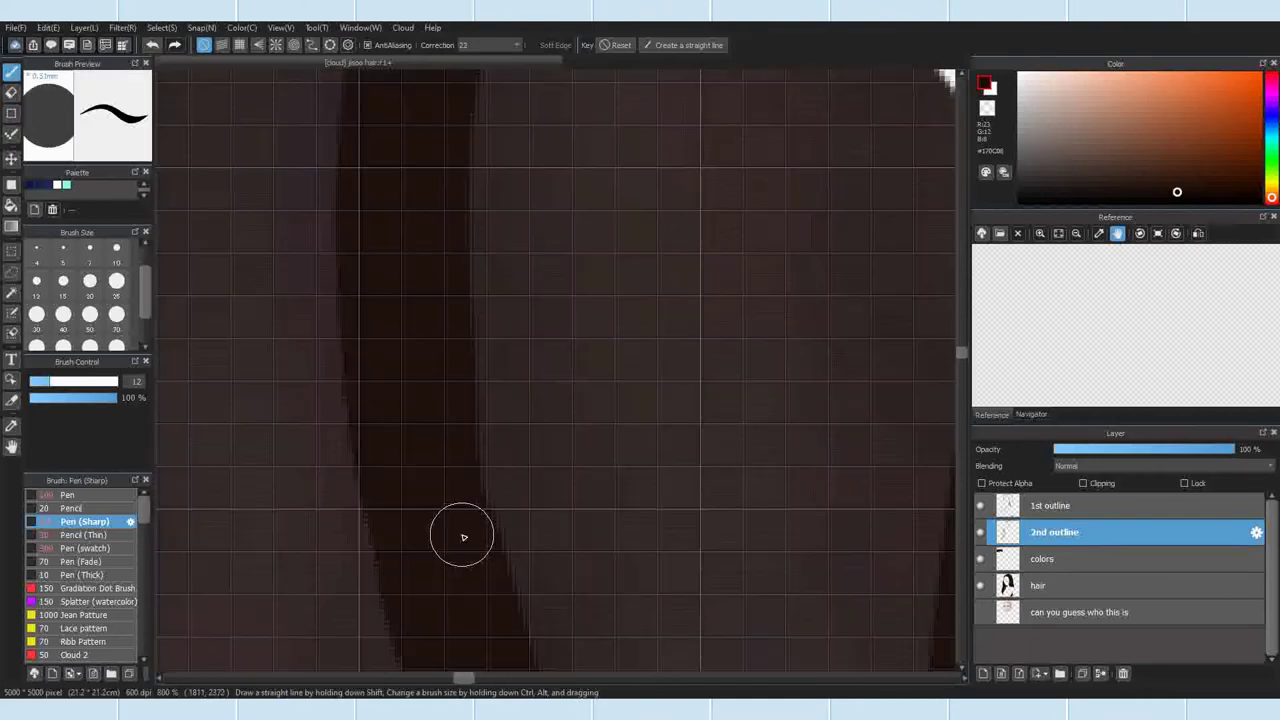
scroll(458, 244, down, 1)
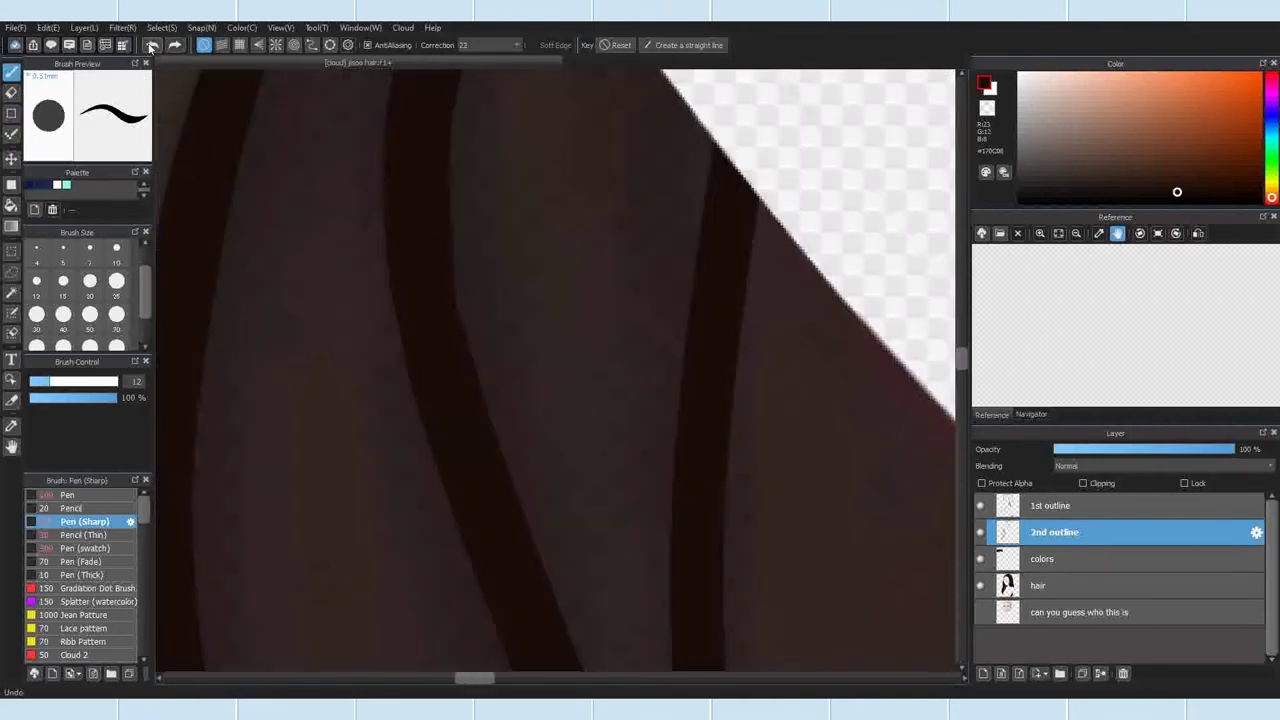
Step: Smooth the kink in the long strand line's bend with Pencil at size 12
click(70, 508)
scroll(411, 311, up, 2)
scroll(451, 367, up, 1)
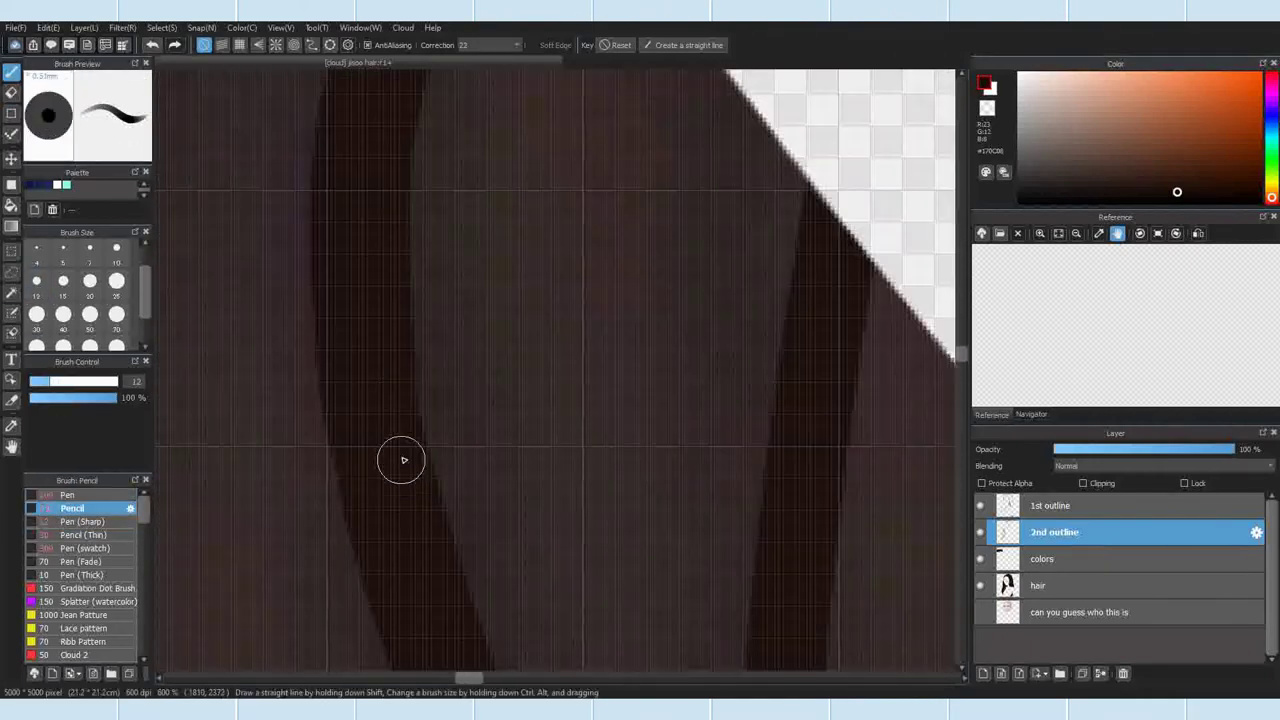
scroll(398, 440, down, 3)
scroll(383, 406, up, 2)
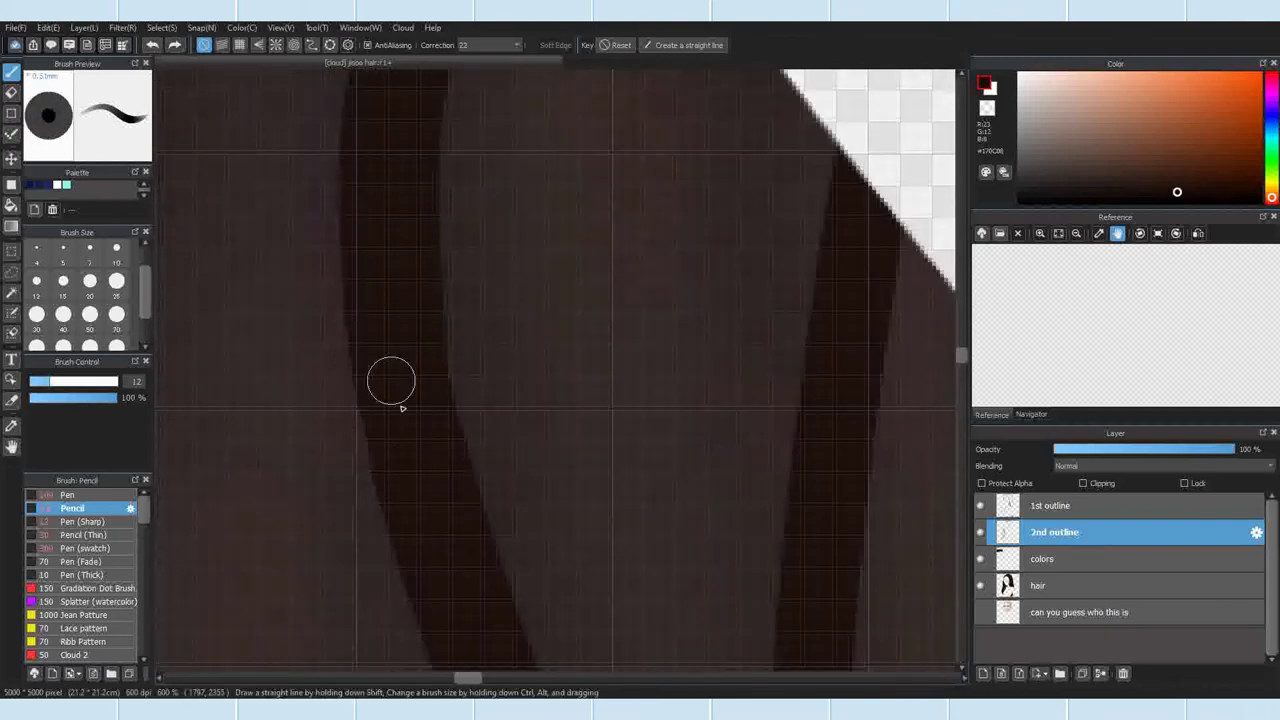
scroll(380, 340, down, 4)
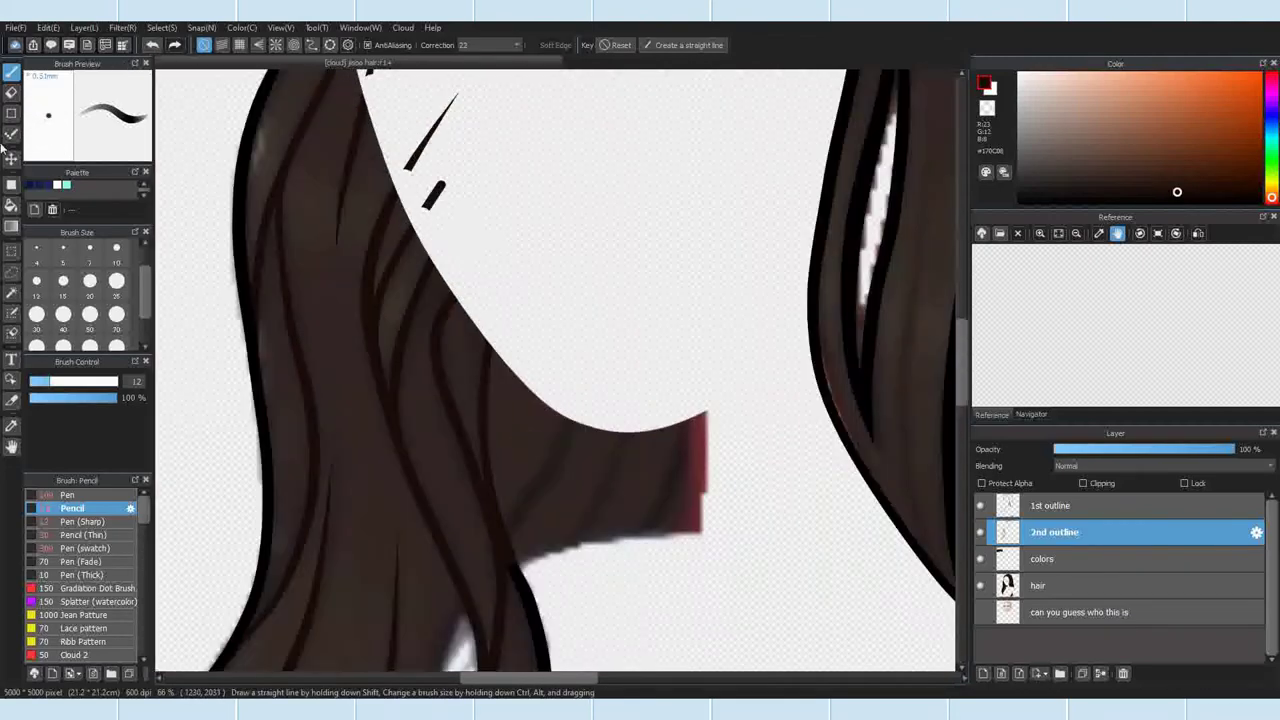
Step: Erase the strand line ends sticking out beside the face along the left lock with the eraser at size 70
key(e)
scroll(401, 353, up, 4)
scroll(408, 462, down, 7)
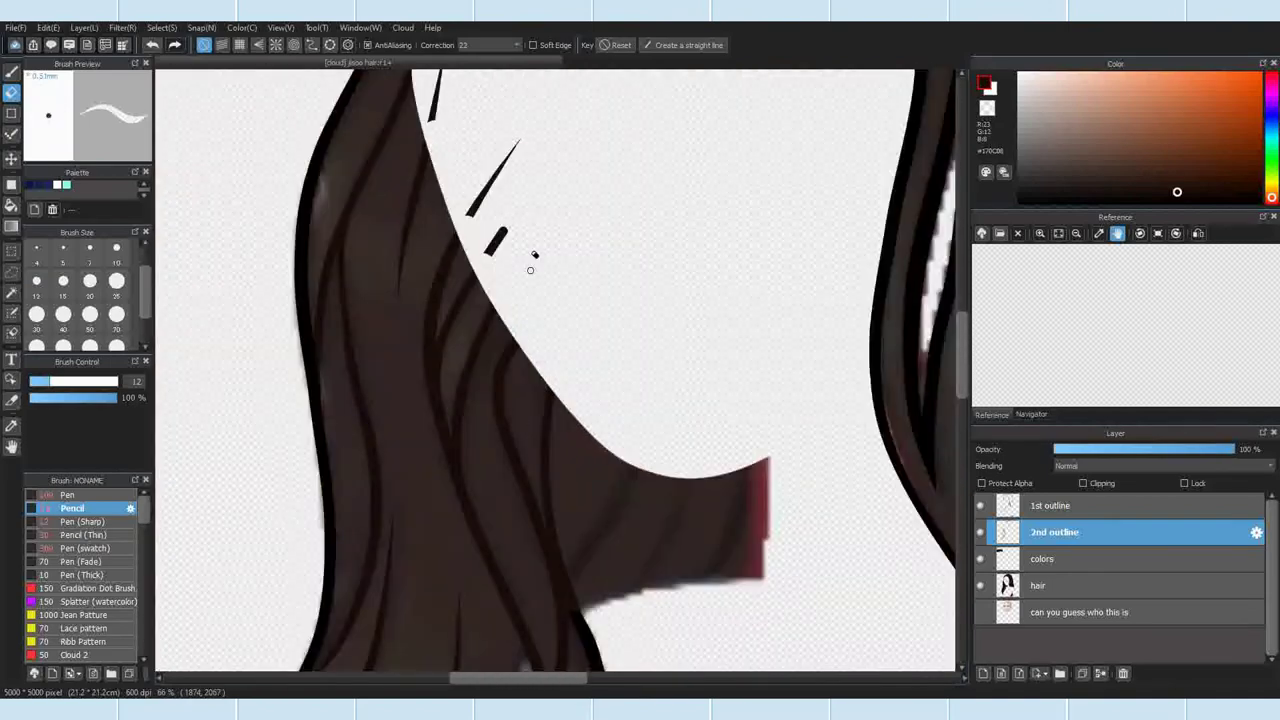
scroll(560, 190, up, 2)
click(117, 315)
drag(420, 345, 440, 110)
scroll(406, 457, down, 3)
scroll(370, 300, up, 1)
drag(365, 335, 352, 420)
scroll(589, 449, down, 3)
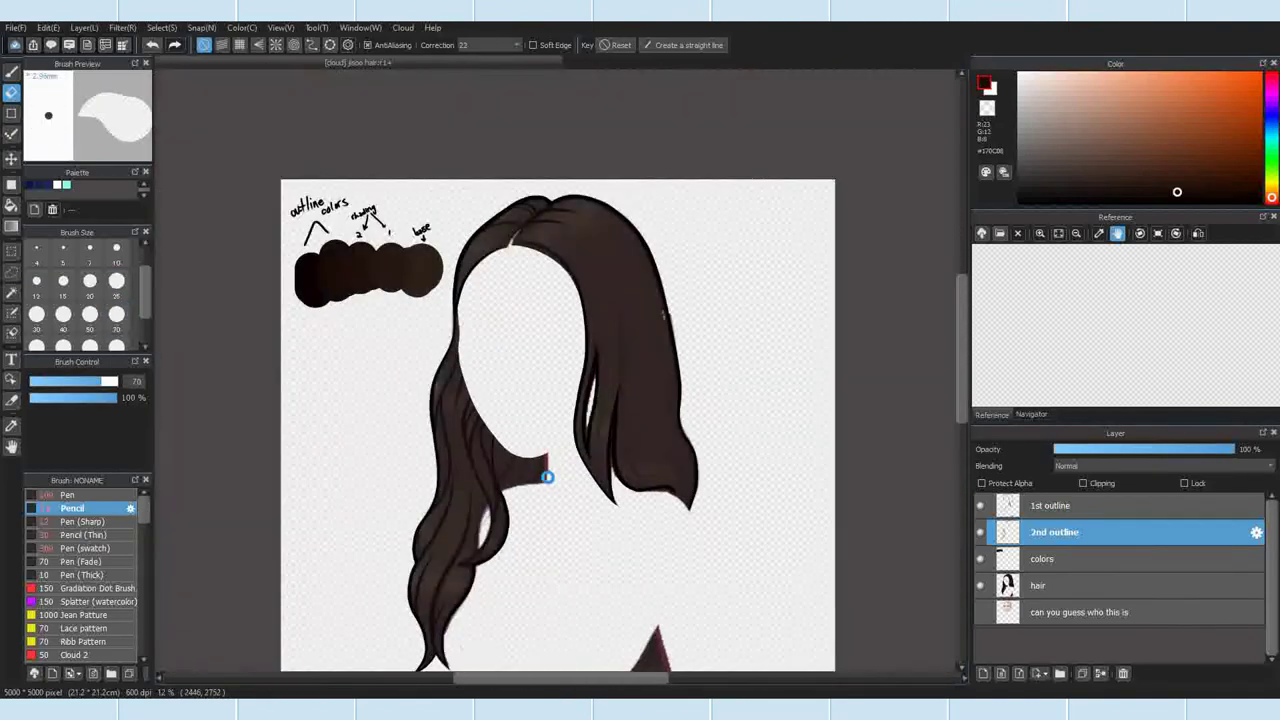
Step: Place a curve snap along the long inner strand of the right hair section down into the gap and adjust its points
key(b)
scroll(585, 315, up, 3)
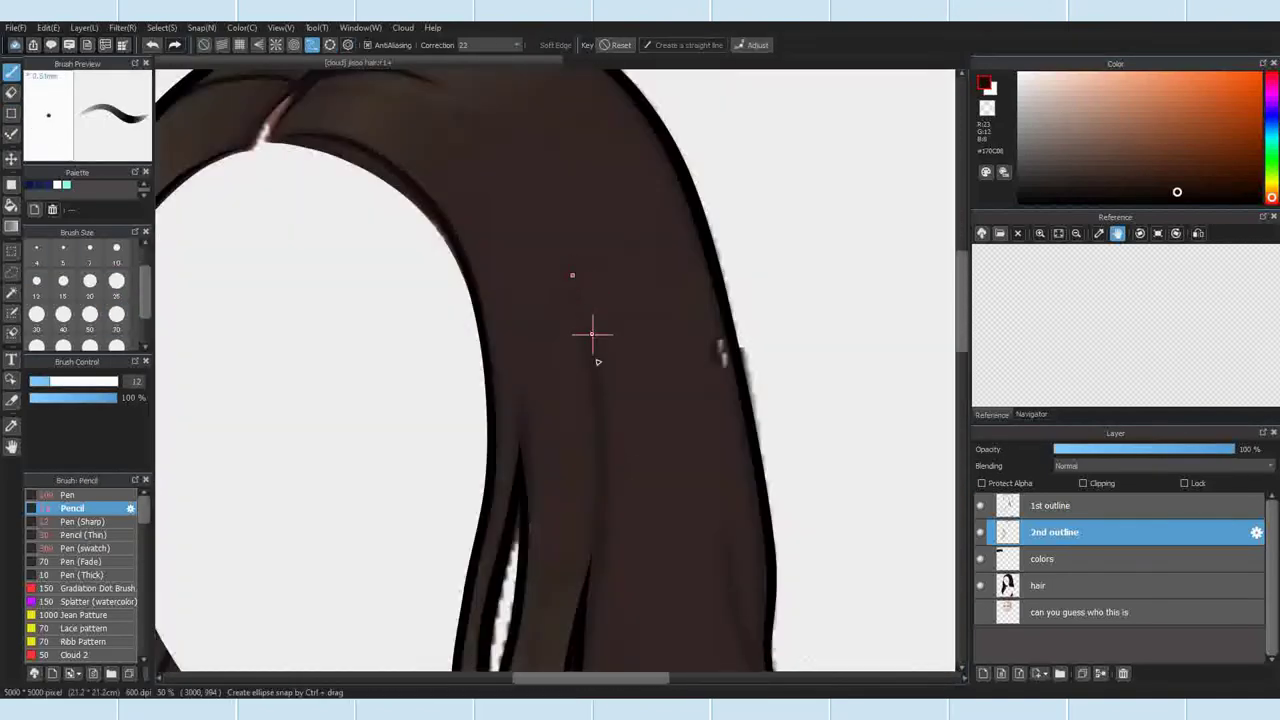
click(601, 494)
click(579, 620)
scroll(592, 515, down, 2)
scroll(588, 562, up, 3)
click(571, 463)
scroll(571, 466, down, 1)
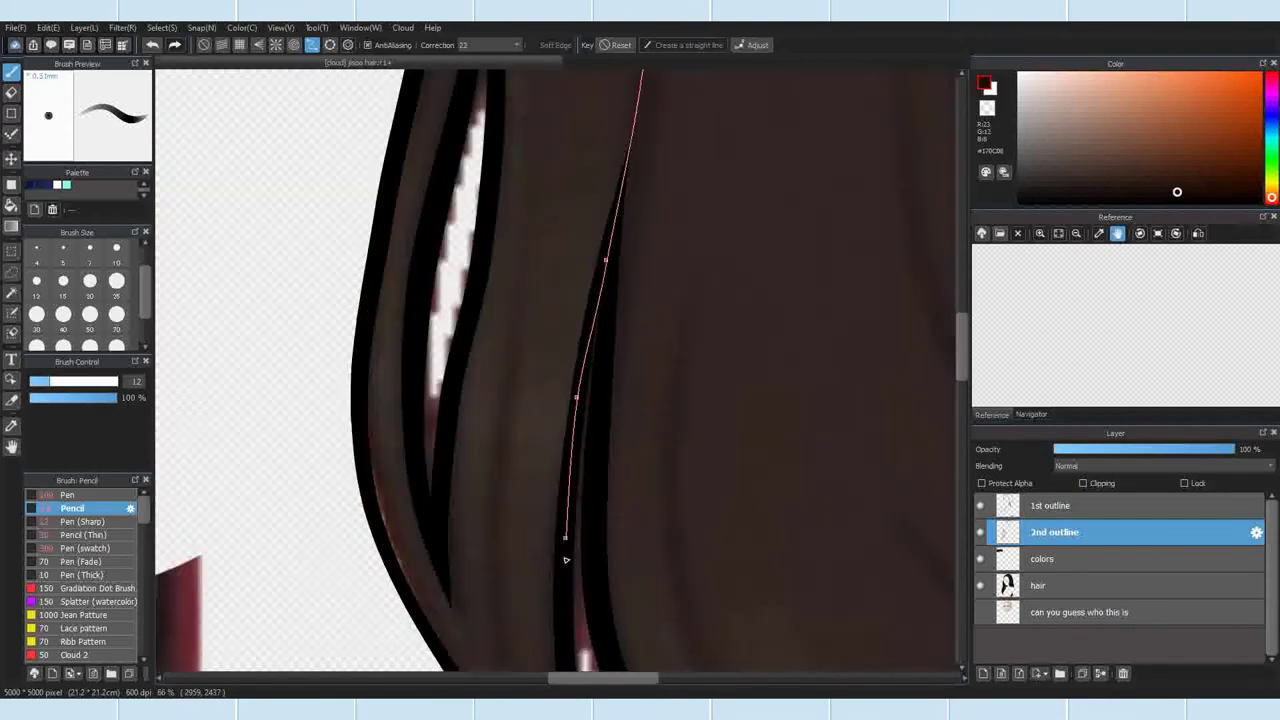
scroll(566, 466, down, 2)
click(562, 510)
scroll(563, 552, up, 1)
double_click(563, 531)
scroll(564, 528, down, 1)
scroll(580, 347, up, 1)
click(750, 46)
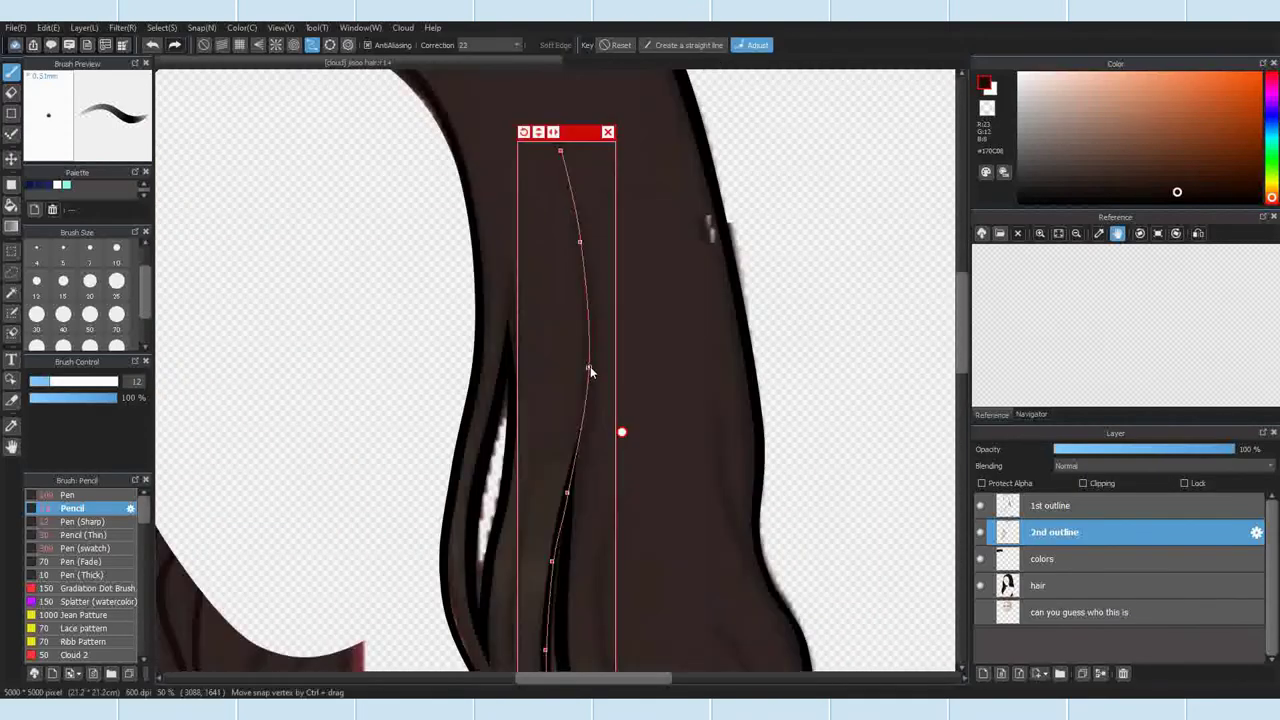
Step: Draw the long inner strand line along the curve with Pen (Sharp) at size 30 and clear the snap
click(84, 521)
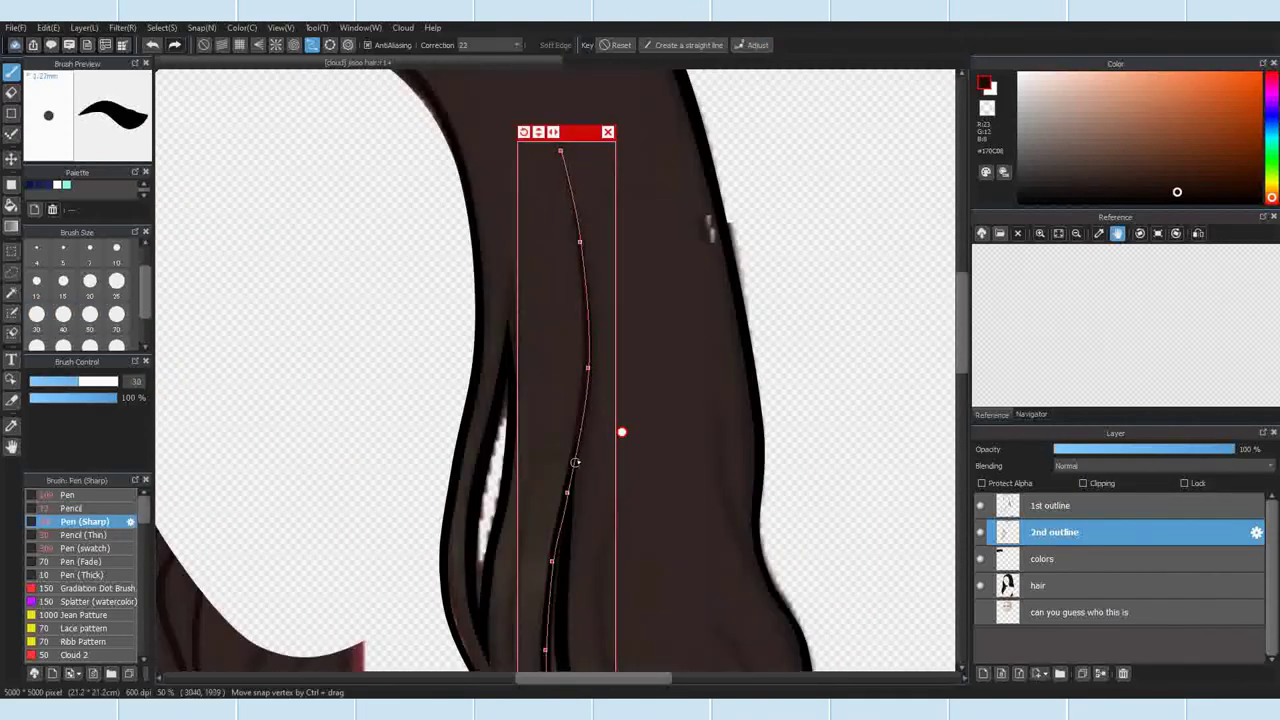
click(608, 132)
click(313, 45)
click(618, 45)
Step: Thicken the lower part of the long inner strand line with a second curve snap and Pencil at size 20
scroll(567, 330, up, 2)
click(566, 326)
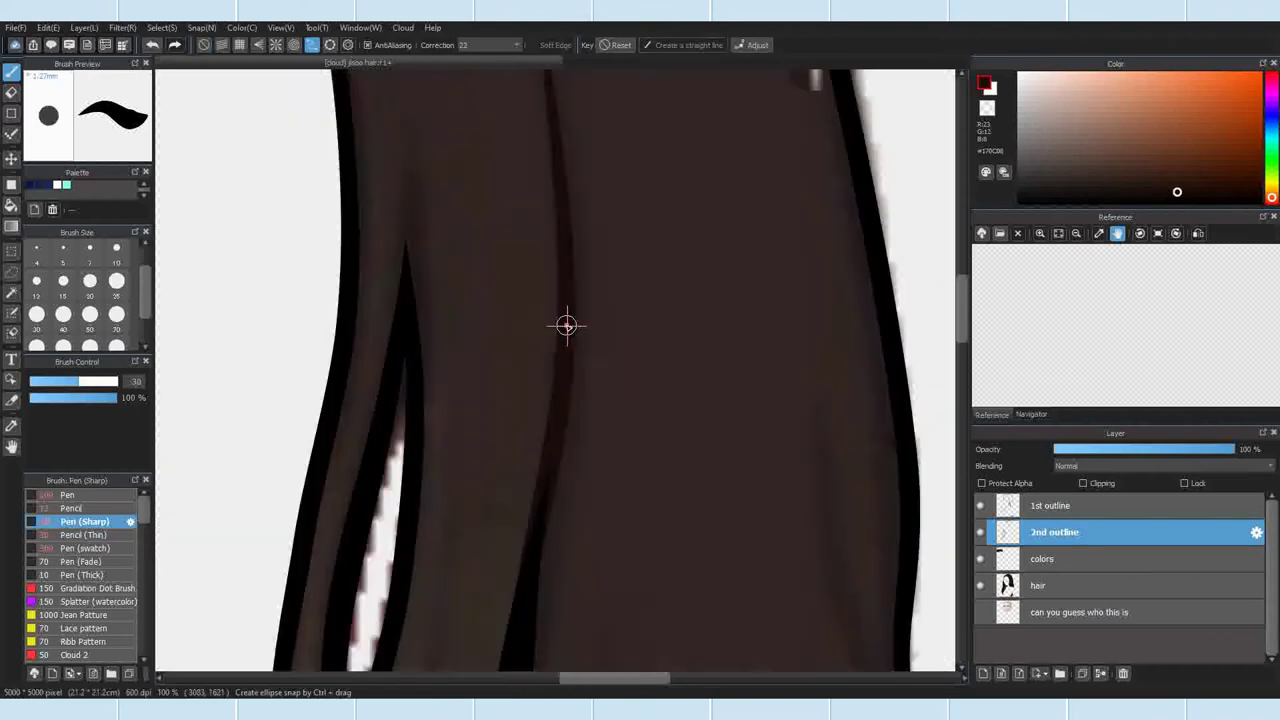
click(538, 576)
scroll(538, 576, down, 1)
click(546, 605)
double_click(534, 656)
click(204, 45)
click(313, 45)
click(90, 282)
drag(579, 354, 571, 384)
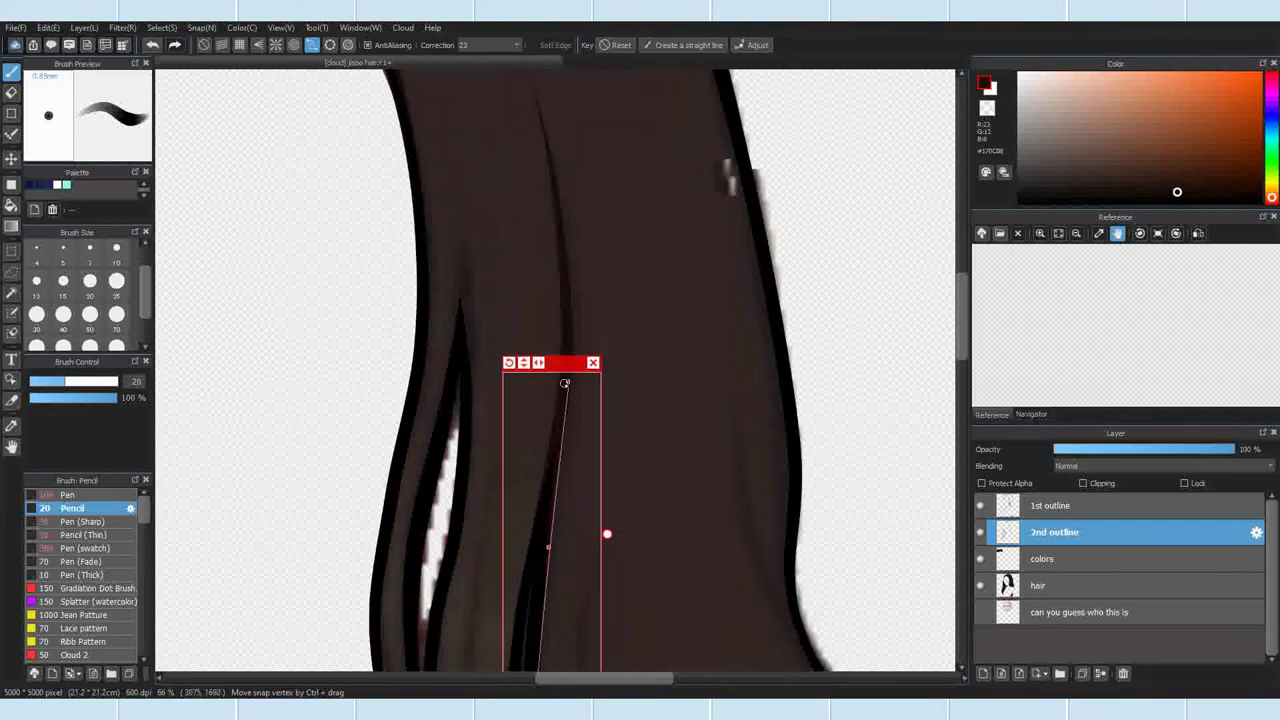
scroll(568, 386, down, 1)
click(204, 45)
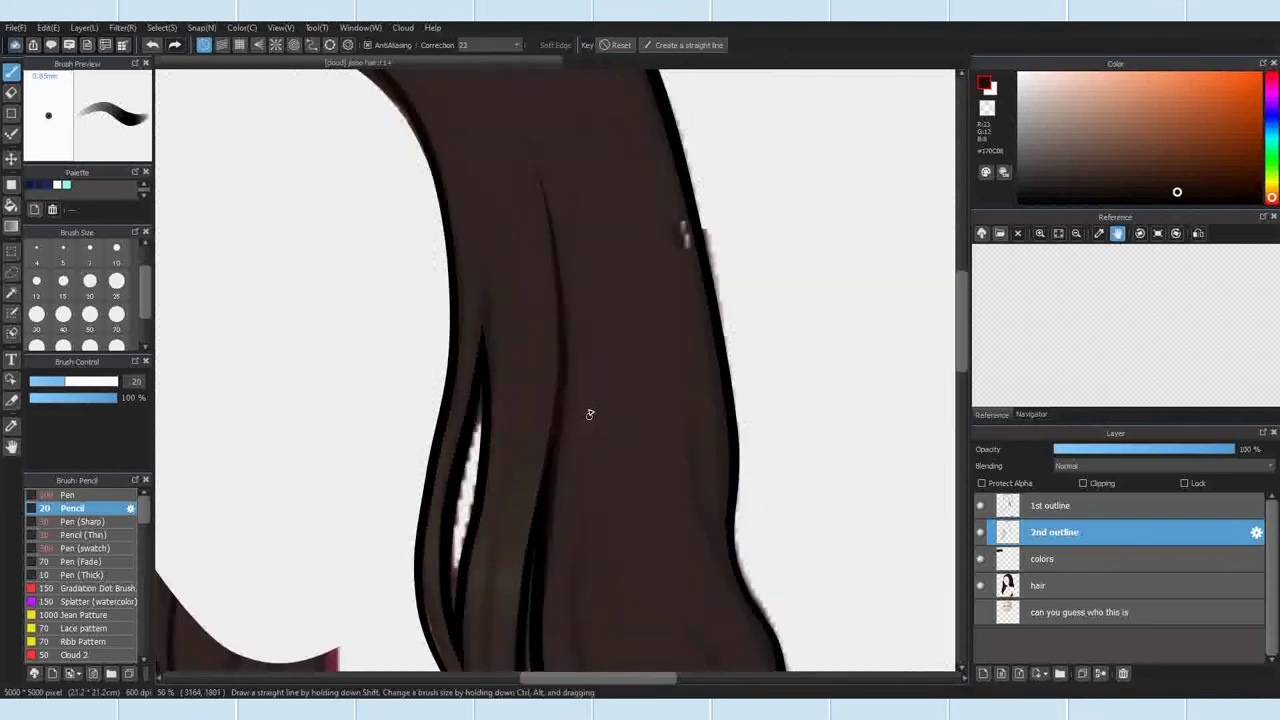
Step: Draw a curved strand line down the narrow front lock past its tip with curve snap and Pen (Sharp) at size 25
scroll(591, 414, down, 3)
scroll(643, 514, up, 2)
click(313, 45)
click(616, 45)
click(478, 281)
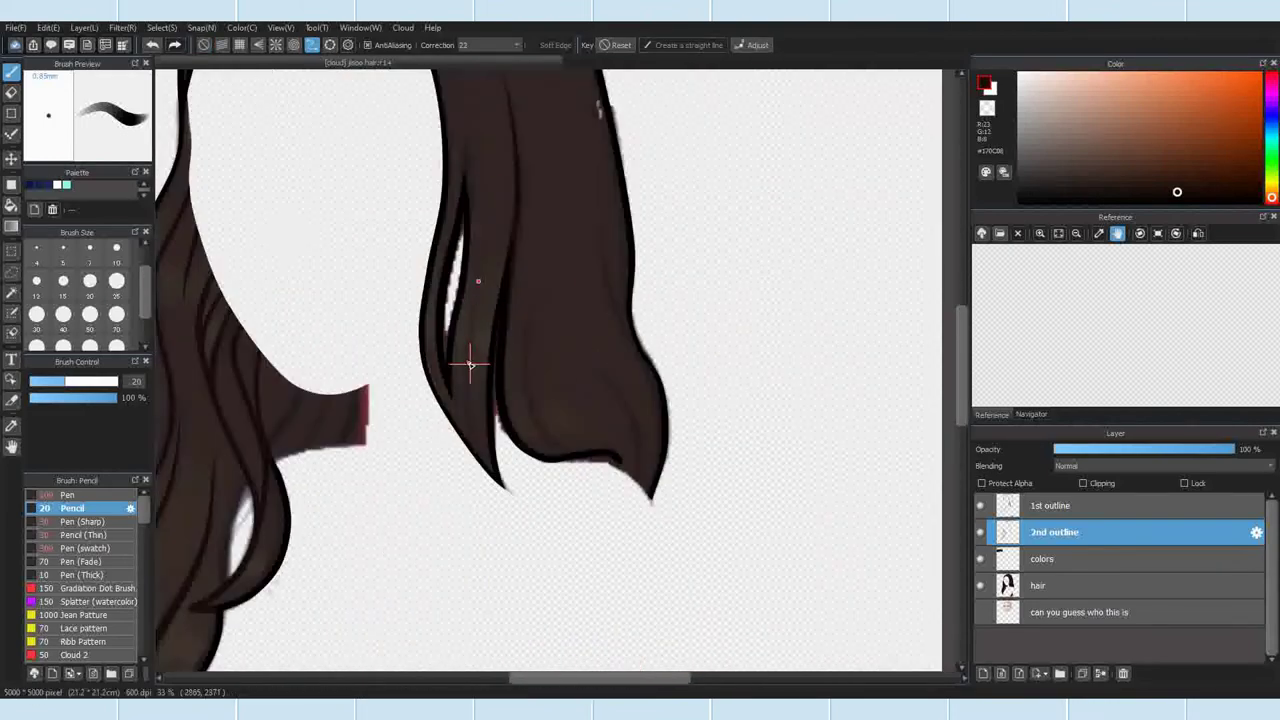
click(485, 476)
double_click(510, 536)
click(84, 522)
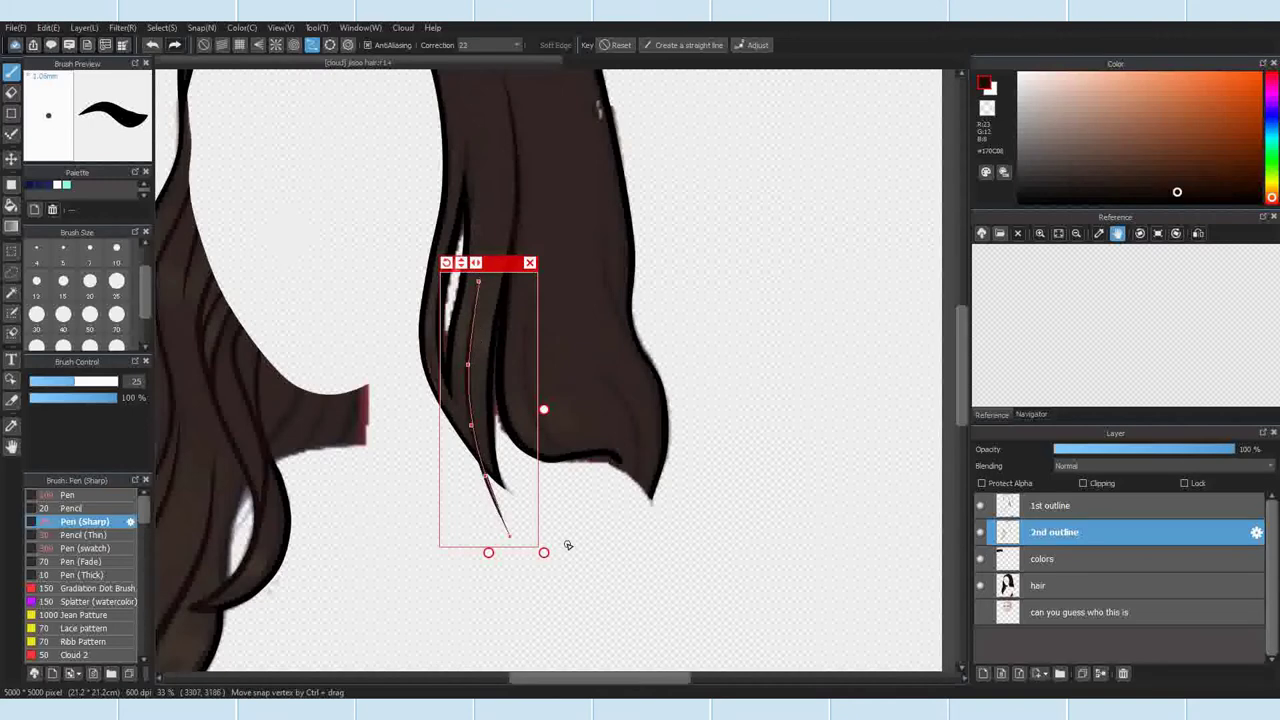
scroll(501, 394, up, 3)
scroll(490, 404, down, 4)
click(204, 45)
Step: Place a curve snap inside the lower inner edge of the right hair section and set Pen (Sharp) to size 30
scroll(574, 386, up, 2)
click(313, 45)
click(616, 45)
click(435, 263)
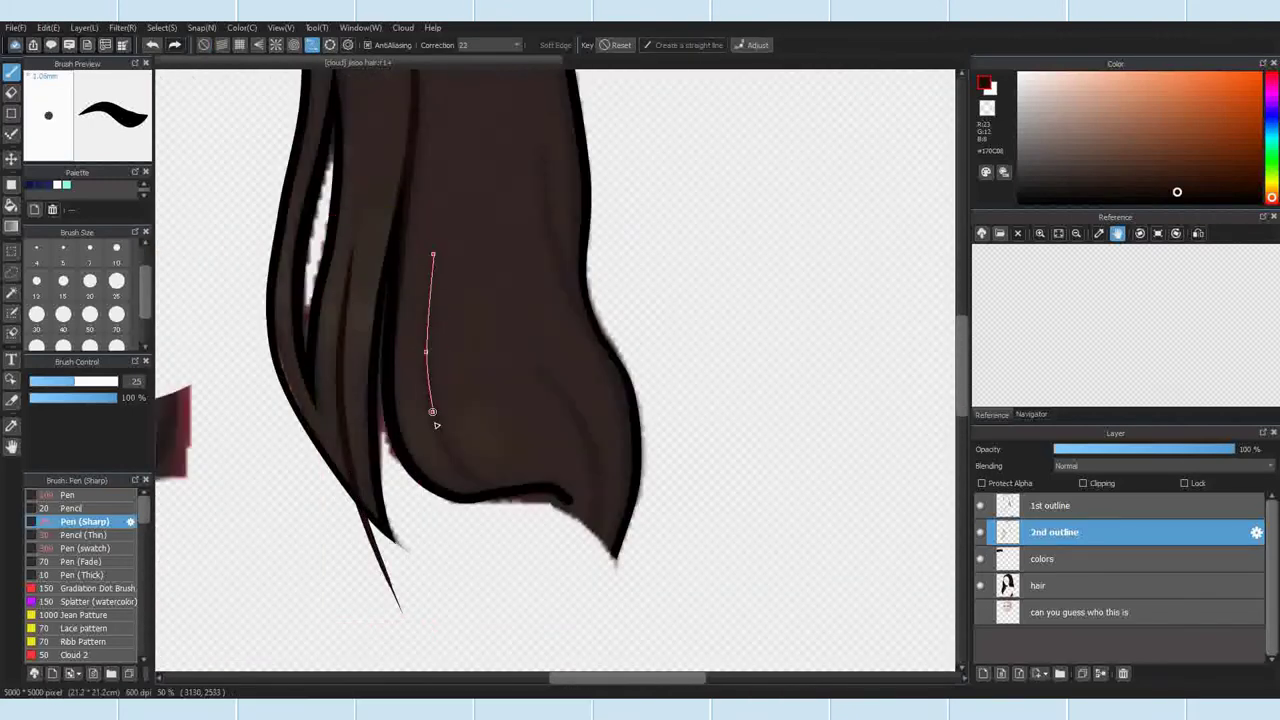
double_click(533, 489)
click(765, 45)
click(37, 315)
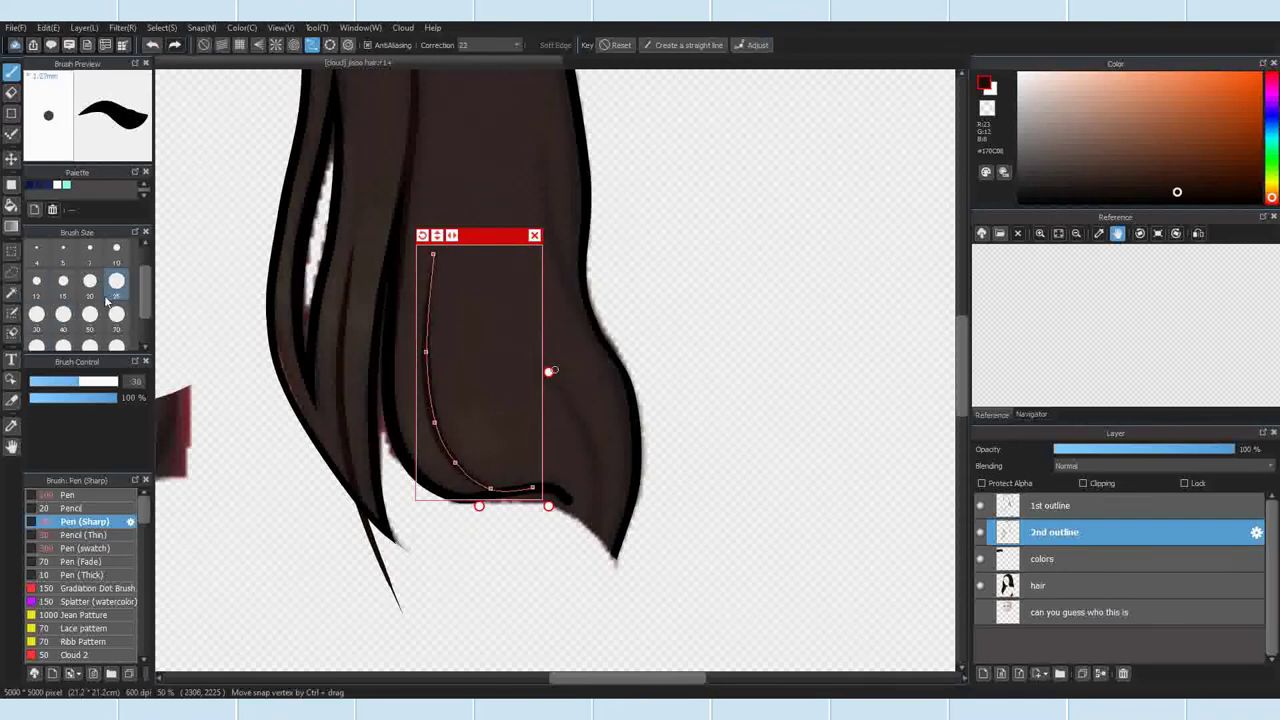
Step: Draw the lower inner strand line along the curve with Pencil (Thin) at size 30
click(92, 535)
drag(433, 254, 532, 487)
click(204, 45)
scroll(622, 432, up, 2)
click(11, 92)
scroll(440, 480, up, 1)
scroll(499, 515, down, 1)
scroll(437, 377, down, 3)
Step: Draw a strand line following the outer edge of the right hair section with curve snap and Pen (Sharp) at size 30
click(12, 70)
scroll(469, 249, up, 2)
click(420, 212)
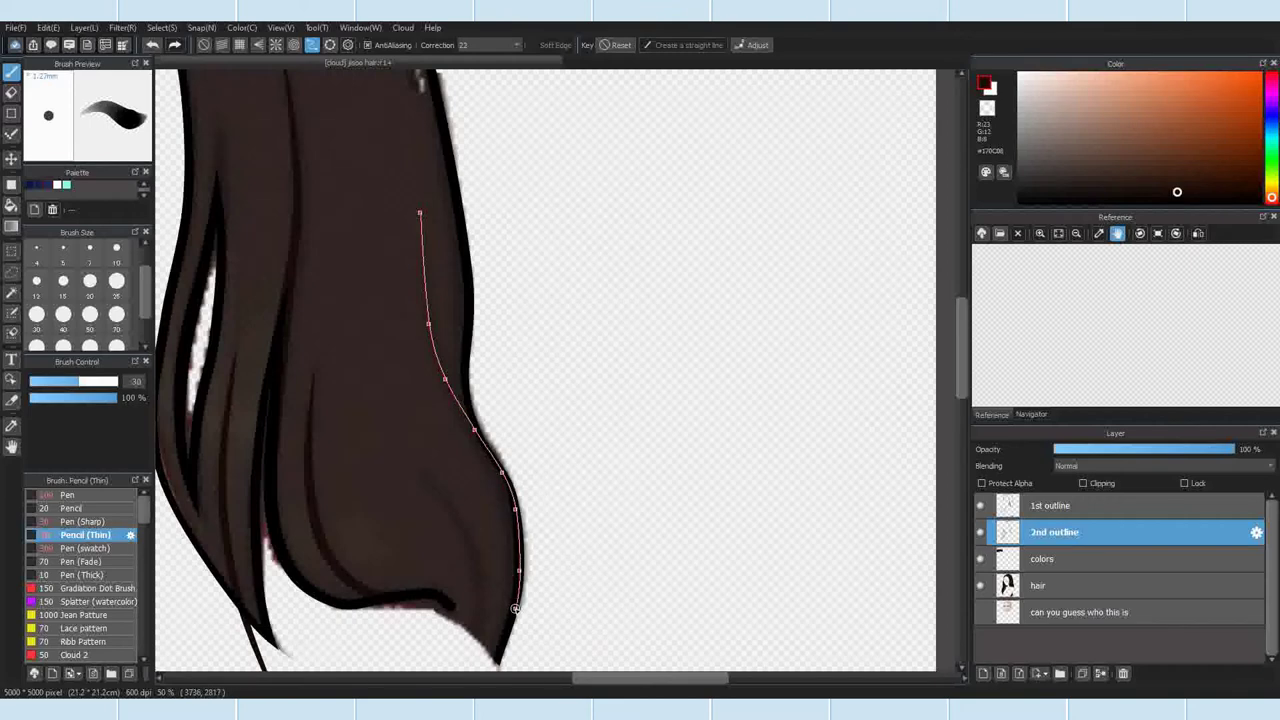
double_click(505, 648)
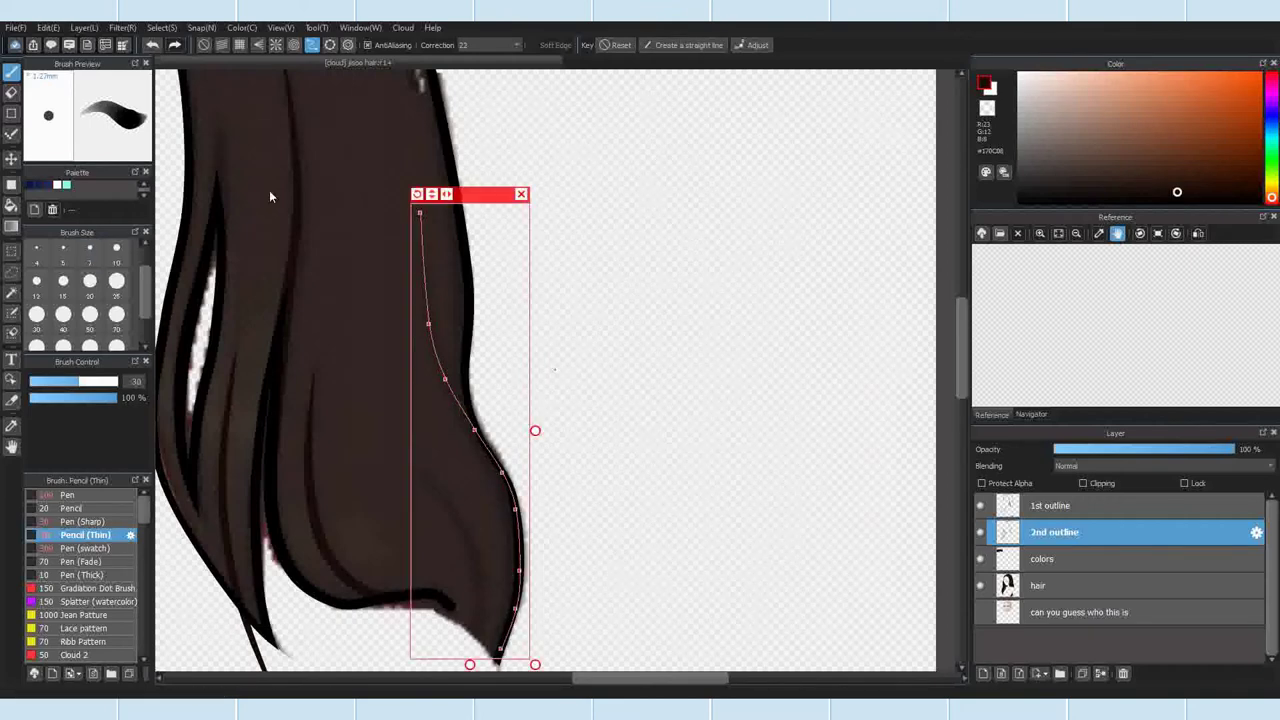
click(92, 523)
drag(421, 213, 507, 622)
click(522, 195)
Step: Extend the black lower outline's end toward the hair edge on "1st outline" with Pencil at size 20
click(1225, 507)
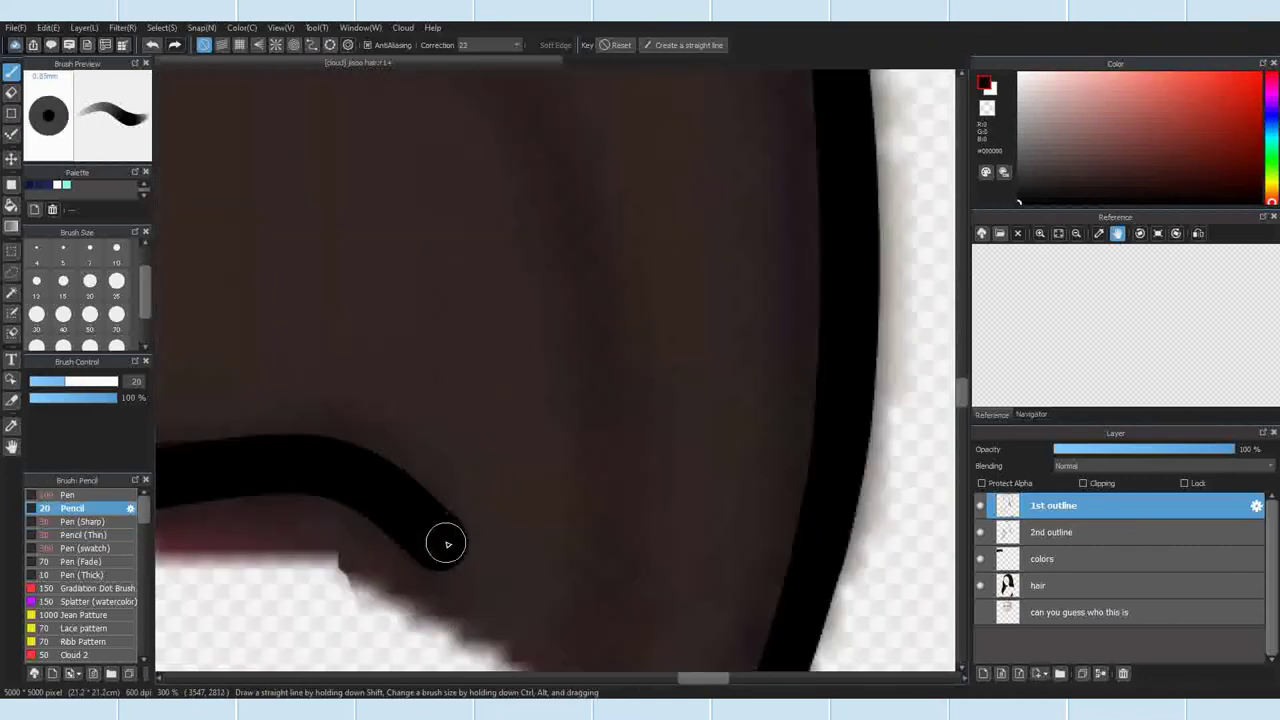
mouse_move(443, 540)
mouse_down()
mouse_move(429, 534)
mouse_move(458, 611)
mouse_up()
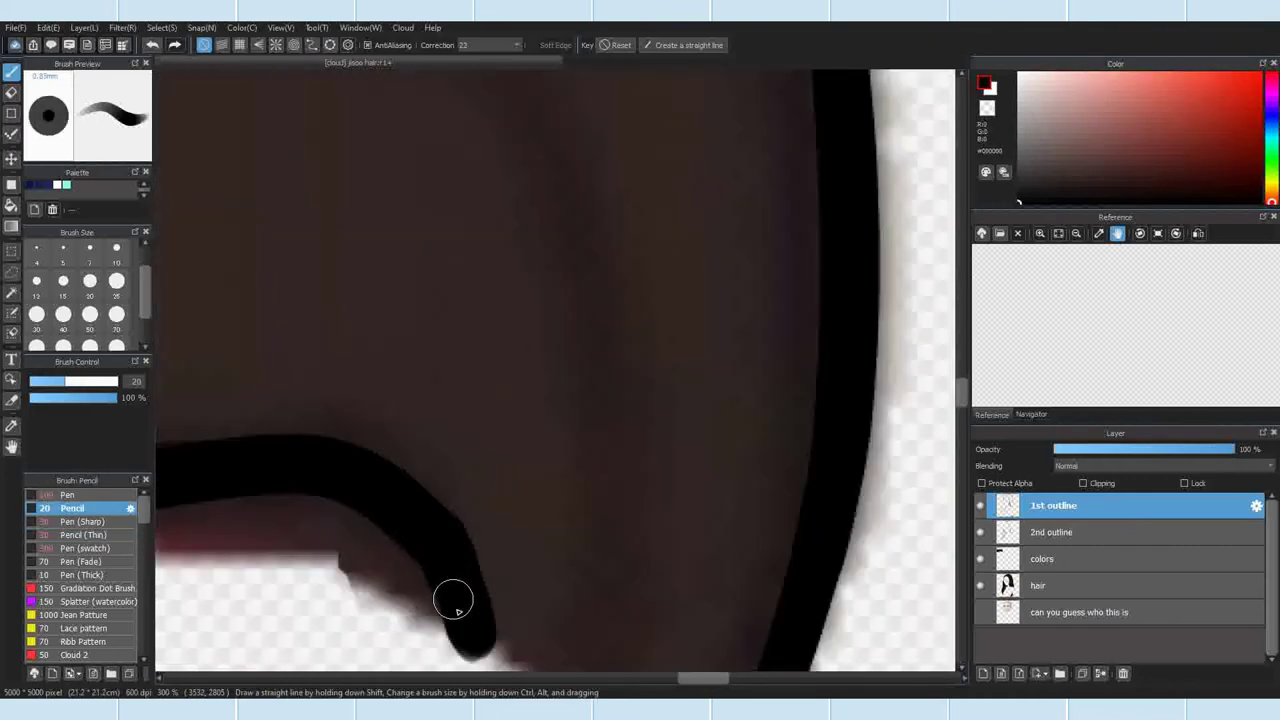
scroll(525, 500, down, 4)
Step: Erase the extended outline's end to a taper along the hair's lower edge with the eraser at size 70
scroll(505, 505, up, 3)
scroll(512, 511, up, 2)
key(e)
drag(480, 537, 443, 573)
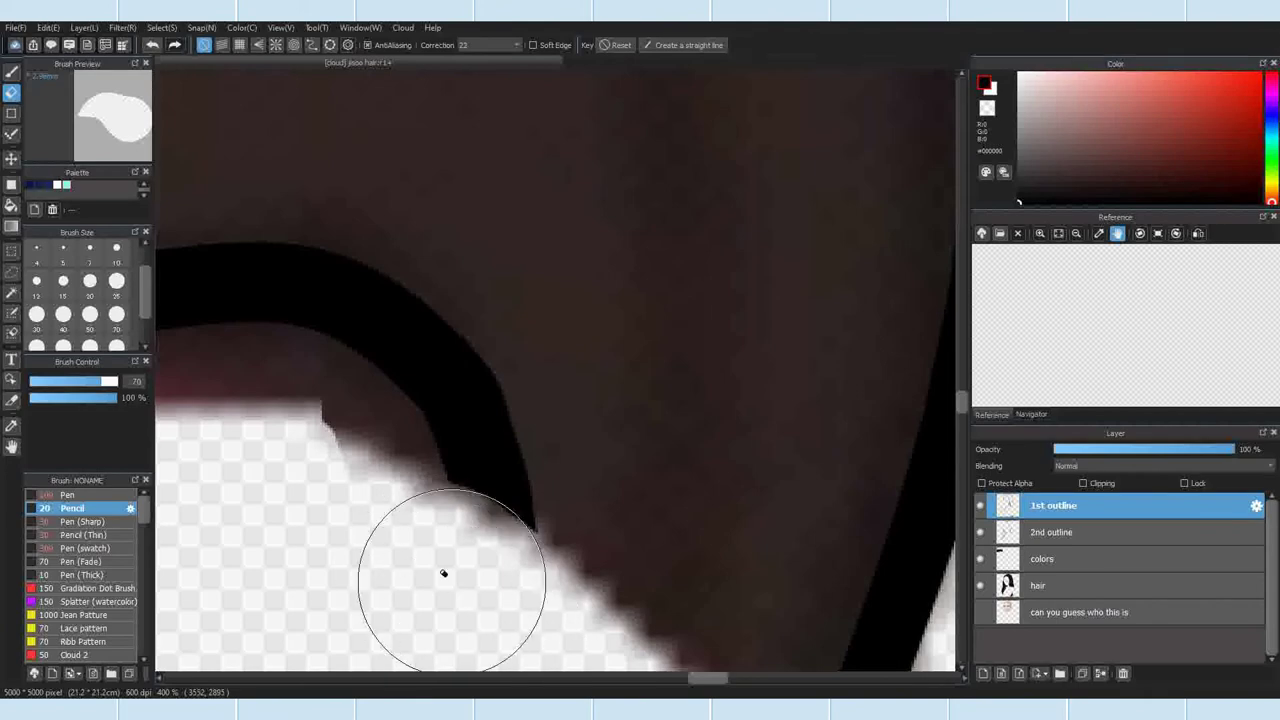
scroll(455, 525, down, 6)
Step: On "2nd outline", sample the lighter outline color, place a curve snap through the right section's lower curl and choose Pen (Sharp)
click(11, 72)
click(1055, 532)
scroll(470, 250, up, 2)
right_click(455, 262)
click(312, 45)
scroll(450, 260, down, 2)
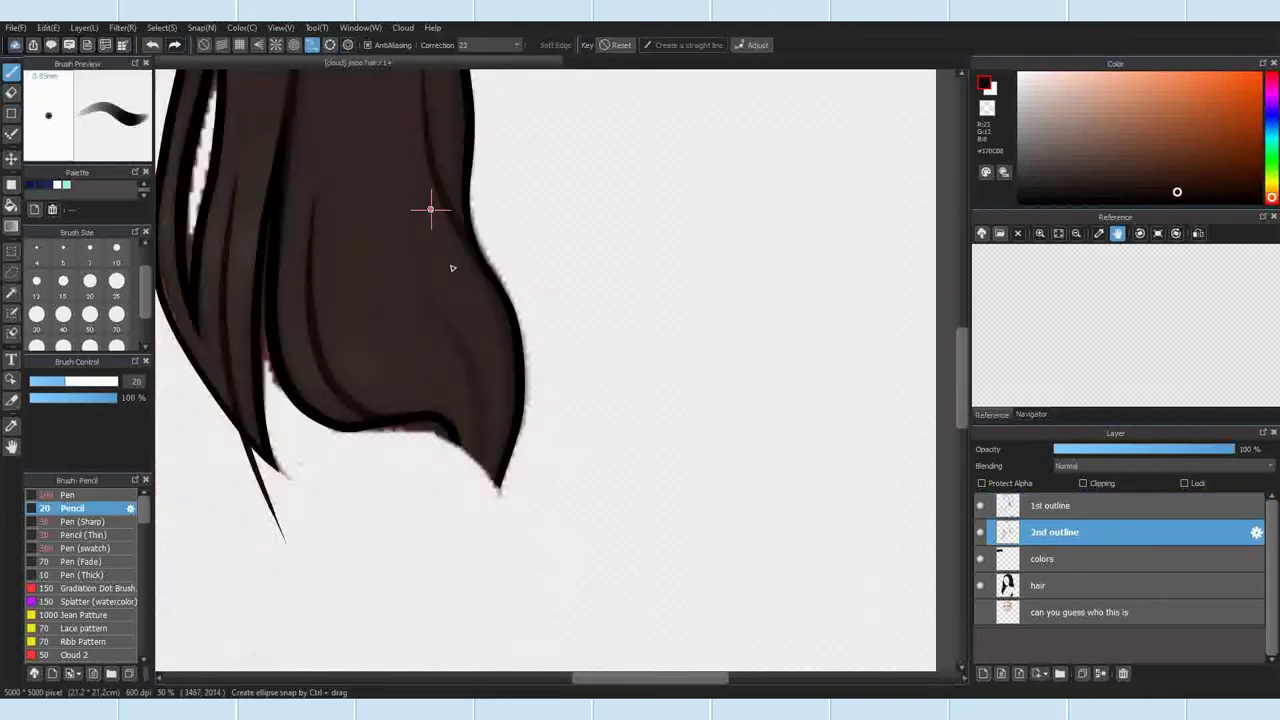
scroll(452, 268, up, 2)
scroll(500, 630, down, 3)
click(563, 507)
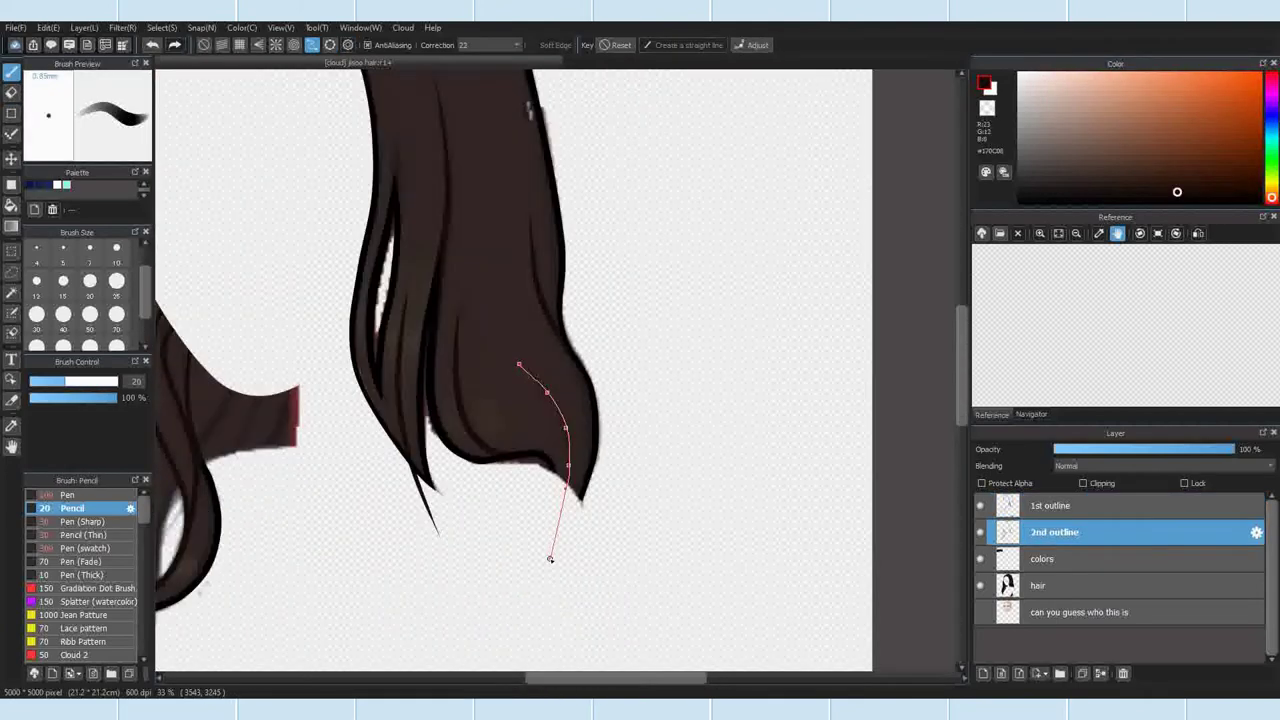
double_click(551, 557)
scroll(463, 371, up, 3)
scroll(435, 420, down, 2)
scroll(354, 517, up, 2)
click(82, 522)
click(63, 314)
drag(218, 143, 414, 486)
key(ctrl+z)
Step: Draw the lower curl's strand line along the curve with Pen (Sharp) at size 30 and remove the snap
click(36, 314)
mouse_move(218, 143)
mouse_down()
mouse_move(385, 609)
mouse_move(352, 672)
mouse_up()
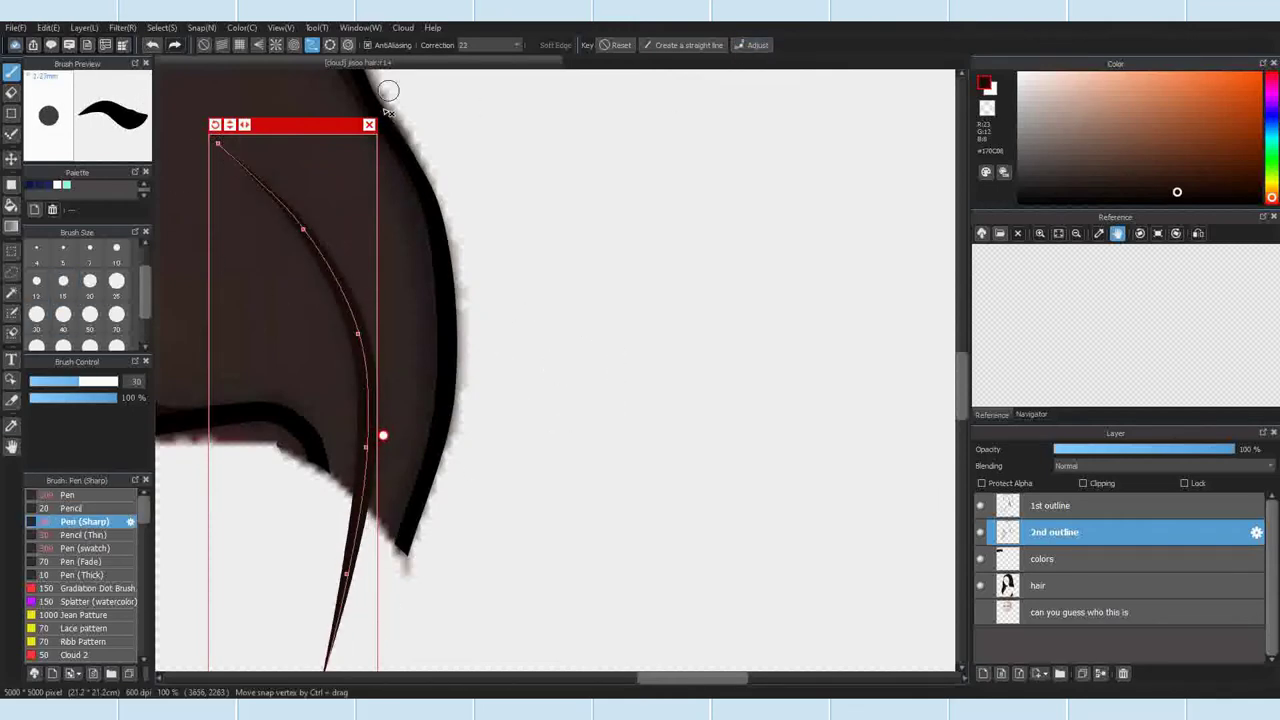
click(369, 125)
Step: Erase the part of the curl's strand line that overshoots the hair's lower edge
scroll(372, 125, down, 2)
key(e)
scroll(366, 322, up, 4)
drag(322, 334, 335, 594)
scroll(418, 334, down, 3)
scroll(551, 329, up, 1)
scroll(471, 229, up, 4)
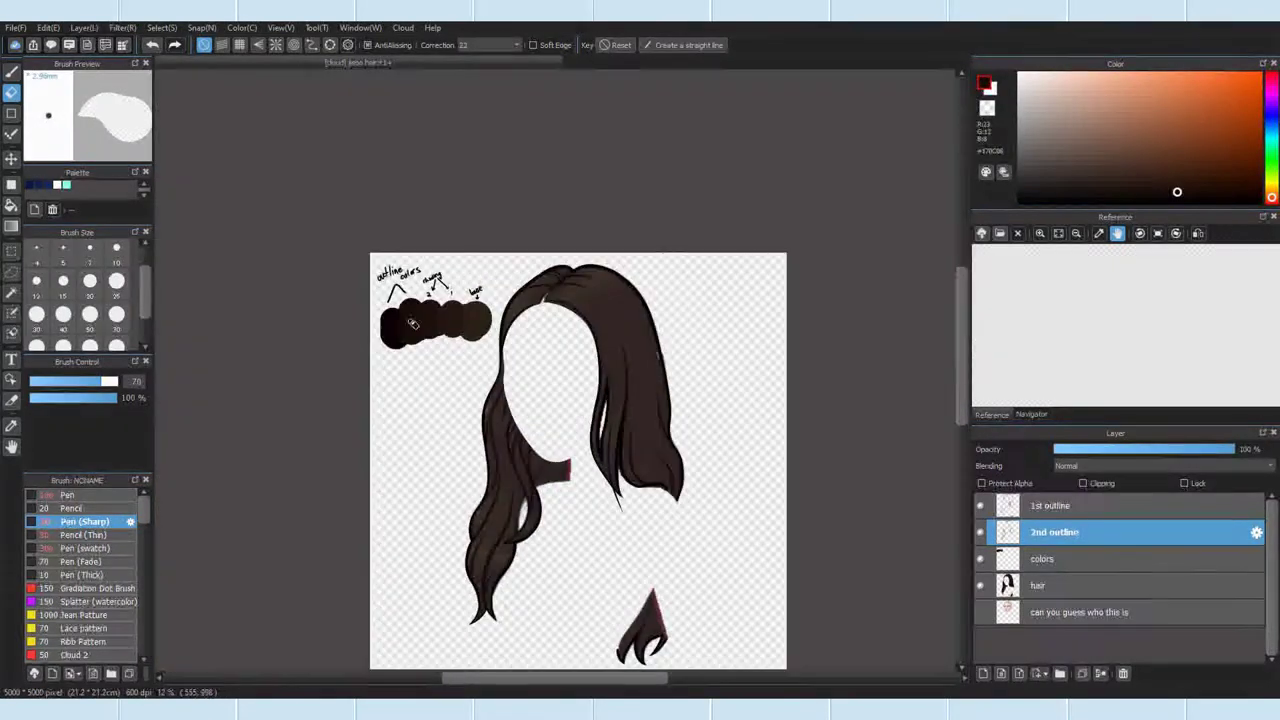
Step: On "colors", blend the darkest outline color over the second swatch with Pen at 50% opacity and sample the mixed color
scroll(397, 318, up, 6)
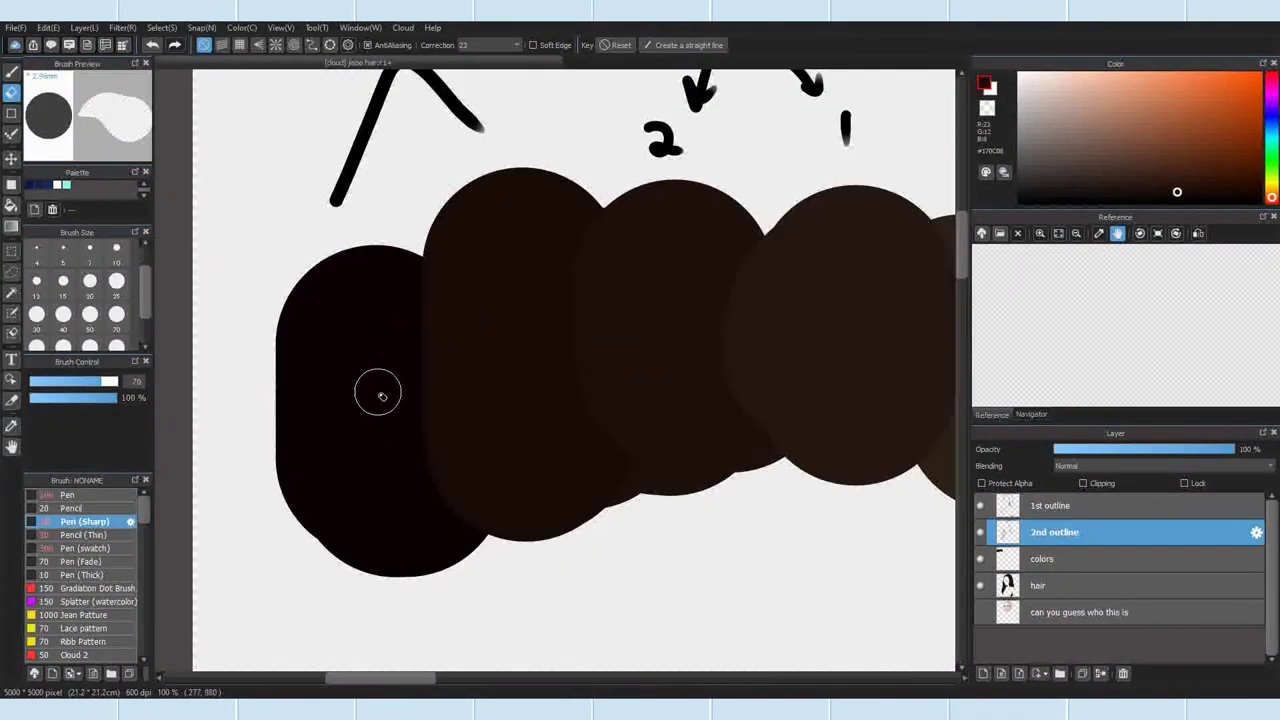
right_click(378, 392)
click(1091, 560)
key(b)
click(70, 495)
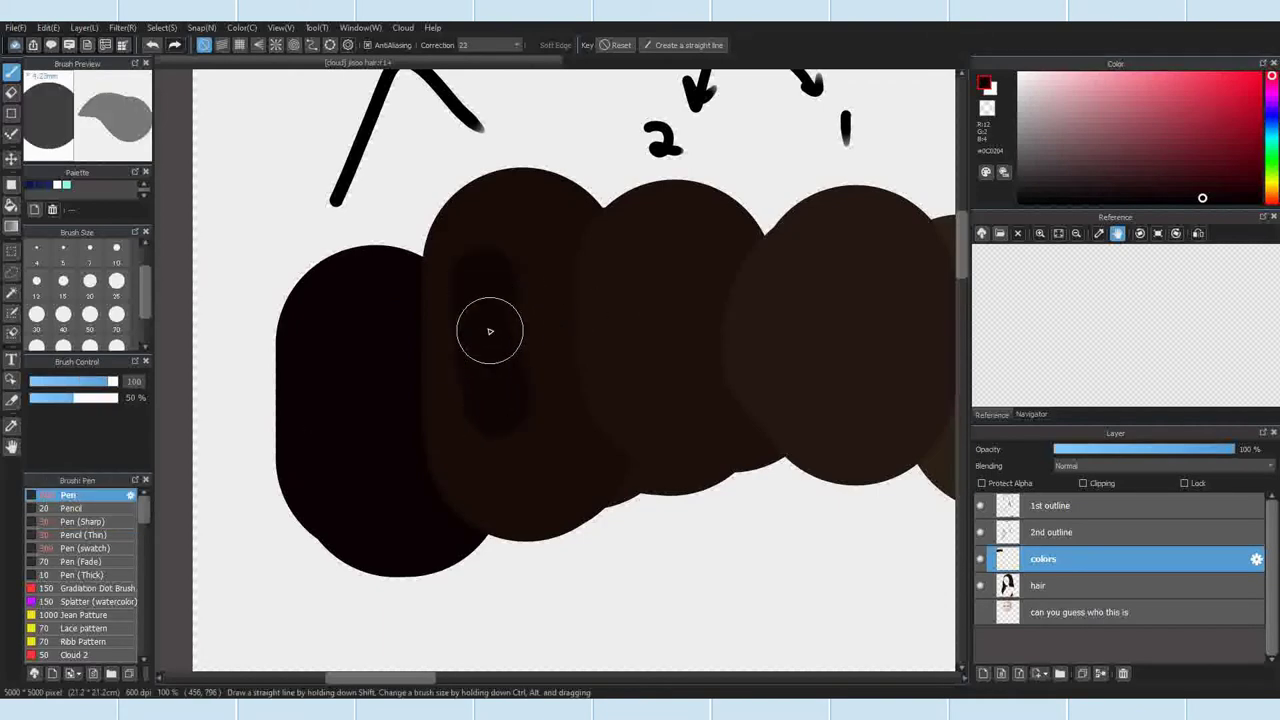
right_click(490, 331)
Step: Add a new layer directly above "colors", underneath "2nd outline"
click(1058, 529)
scroll(647, 368, down, 6)
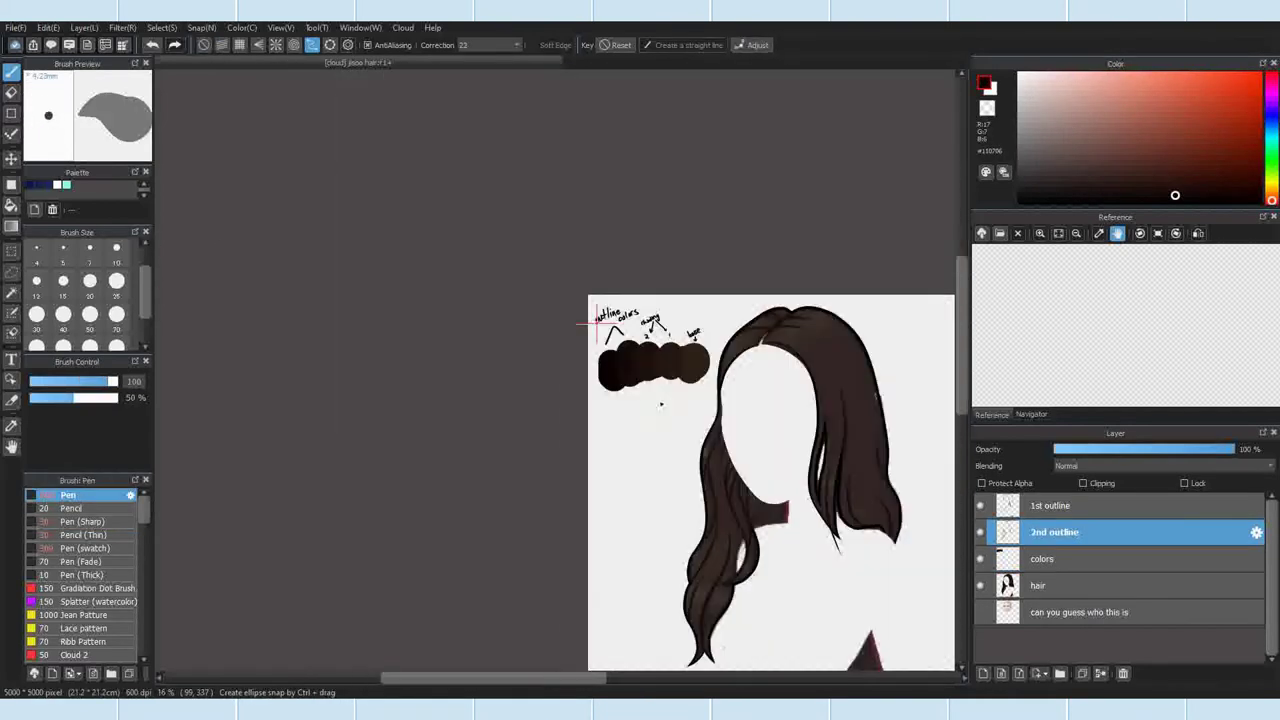
scroll(778, 536, up, 2)
click(1060, 559)
click(983, 673)
Step: Place a curve snap across the neck hair beside the left lock and choose Pencil (Thin)
scroll(815, 480, up, 4)
click(526, 579)
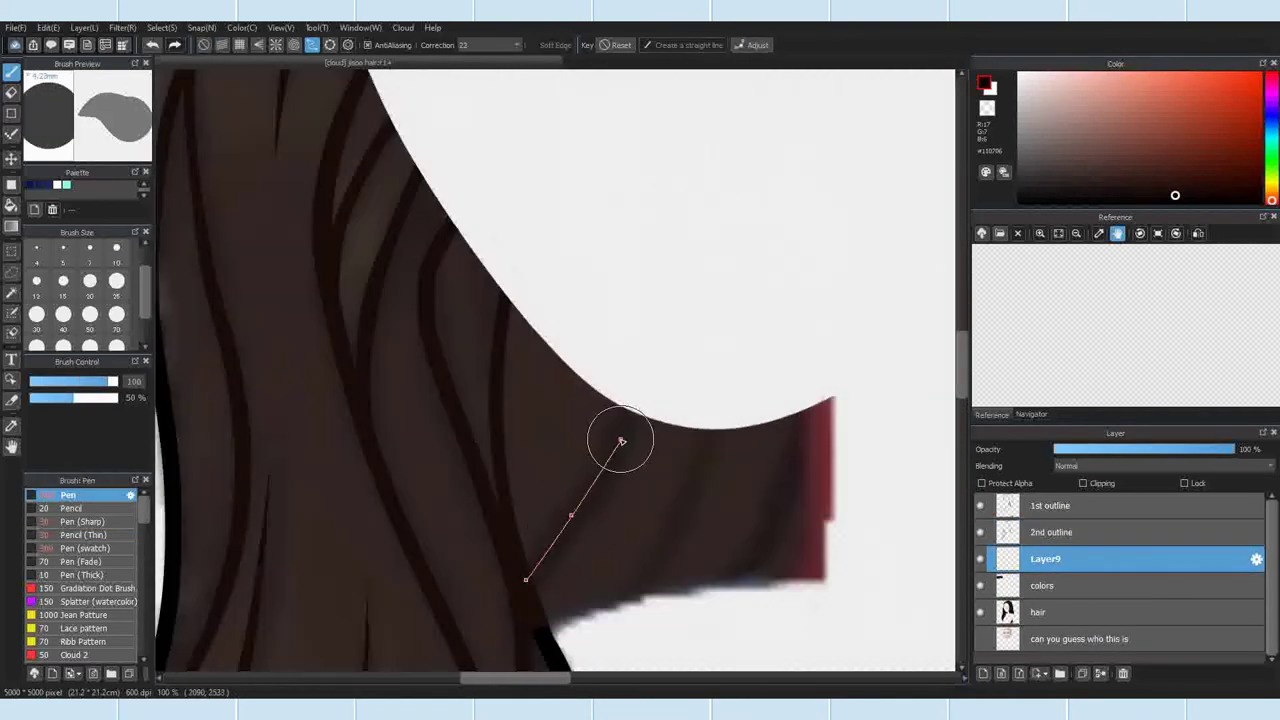
double_click(651, 335)
click(86, 537)
mouse_move(528, 580)
mouse_down()
mouse_move(652, 432)
mouse_move(686, 271)
mouse_up()
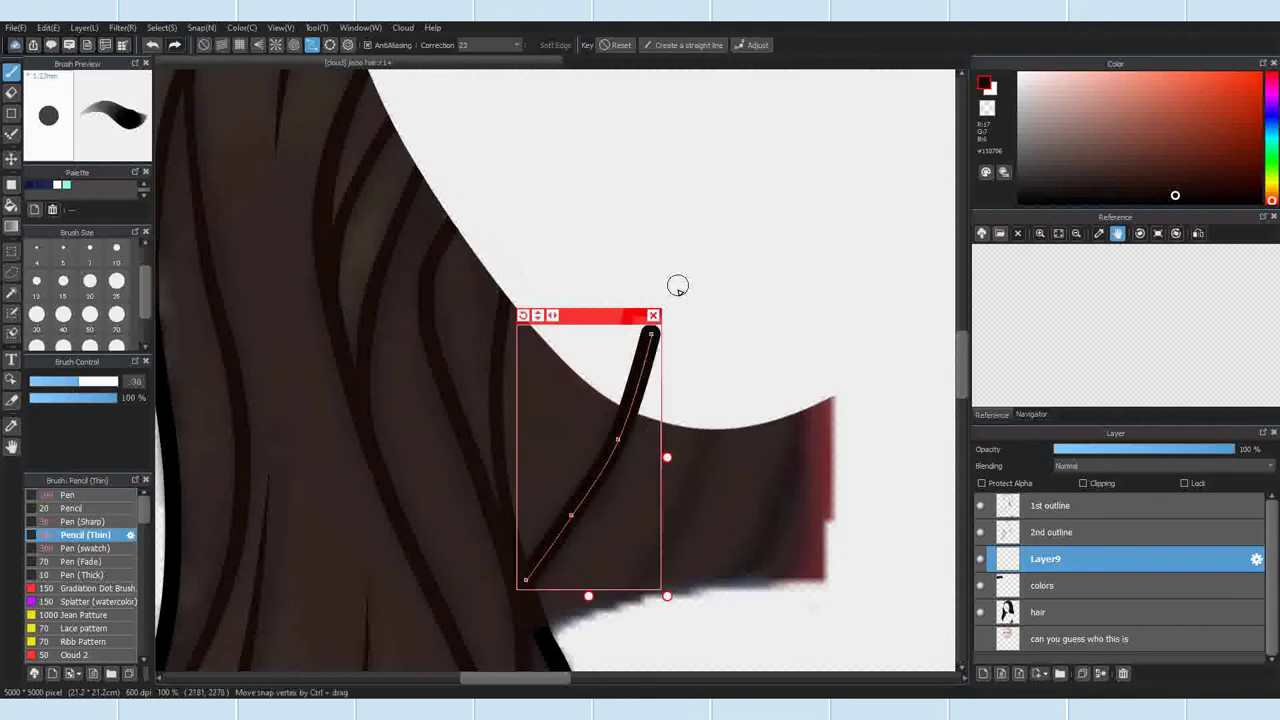
click(655, 313)
click(152, 44)
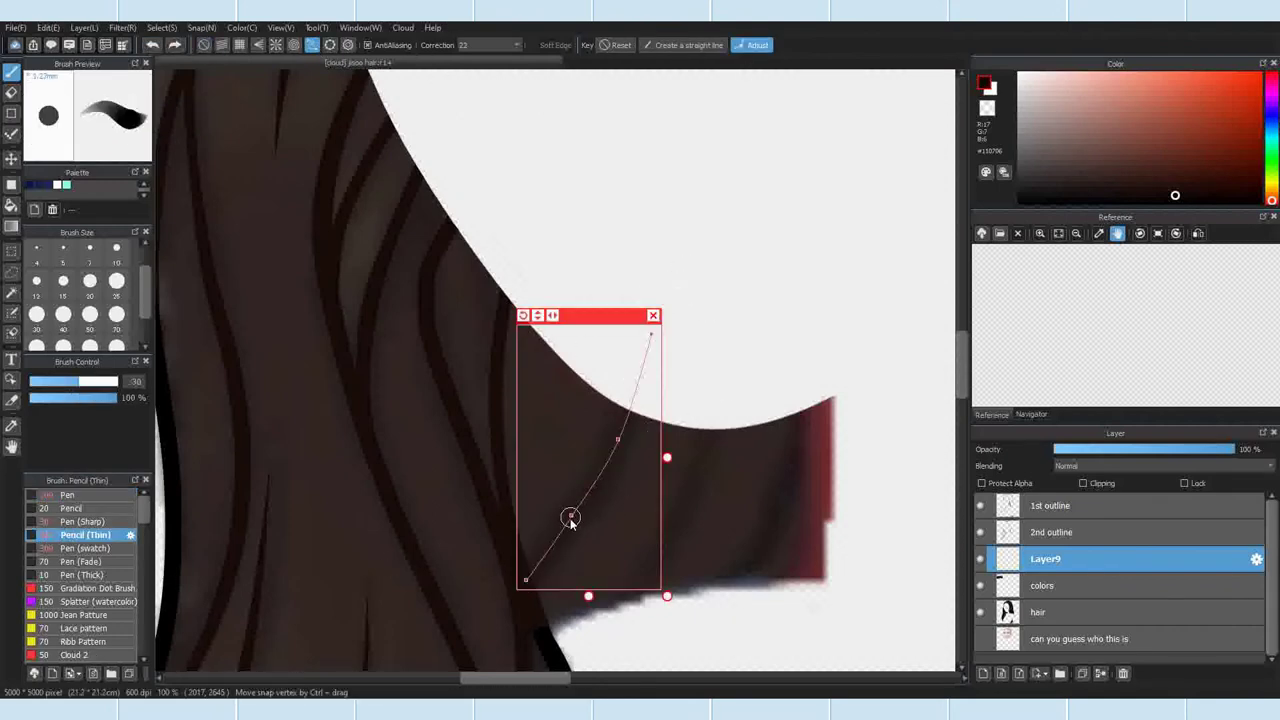
Step: Shift the curve's lower points toward the left lock and draw the first neck strand line with Pencil (Thin) at size 30
drag(523, 584, 519, 589)
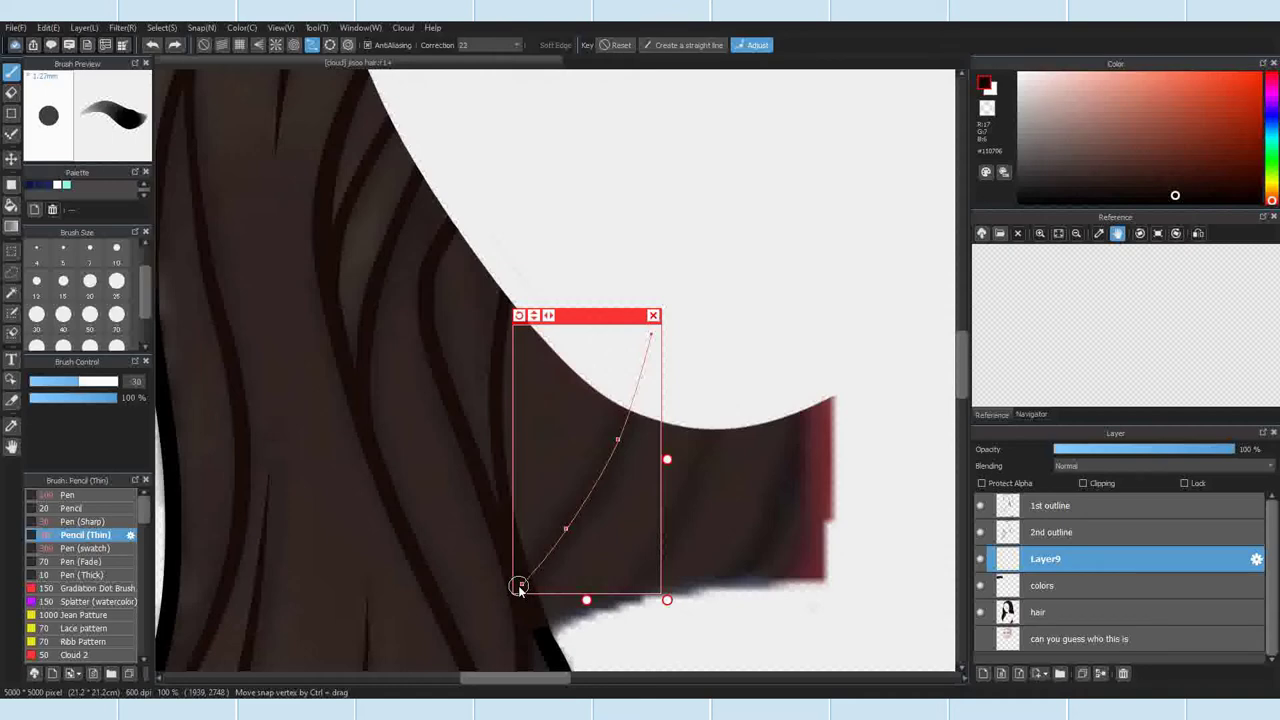
click(653, 315)
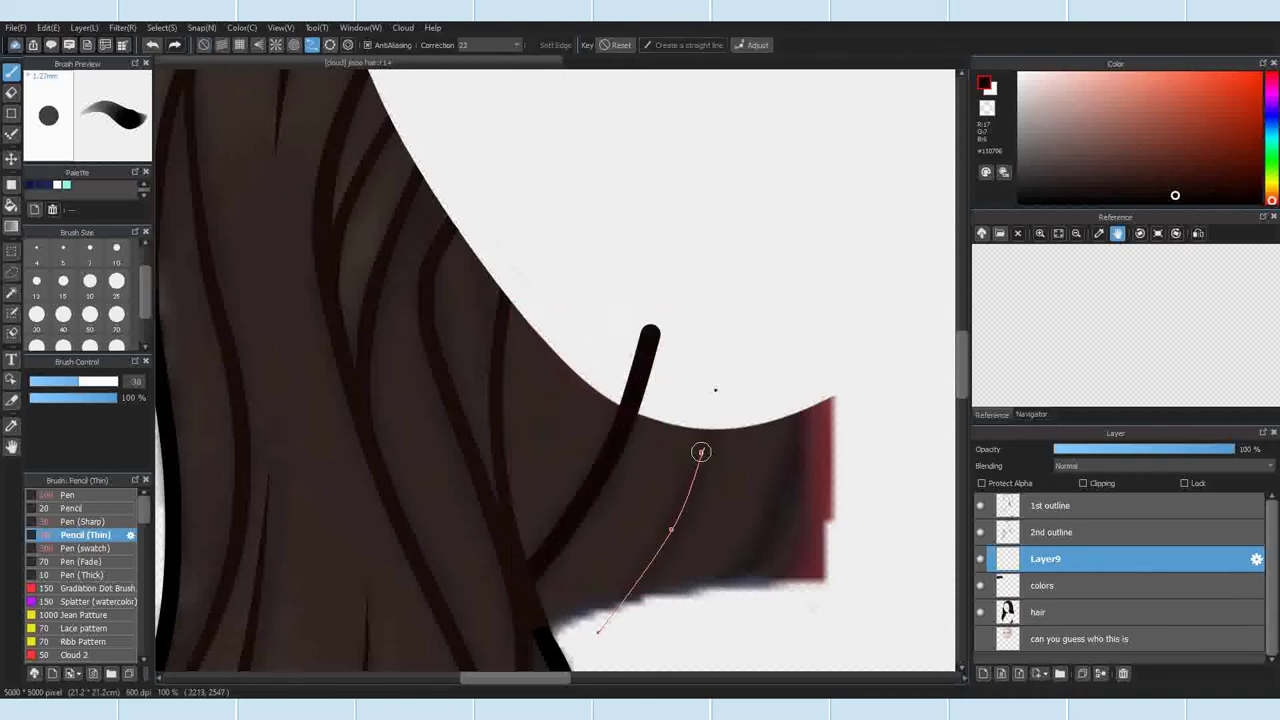
Step: Draw two more curved strand lines across the neck hair with Pencil (Thin), using size 25 for the last one
double_click(717, 343)
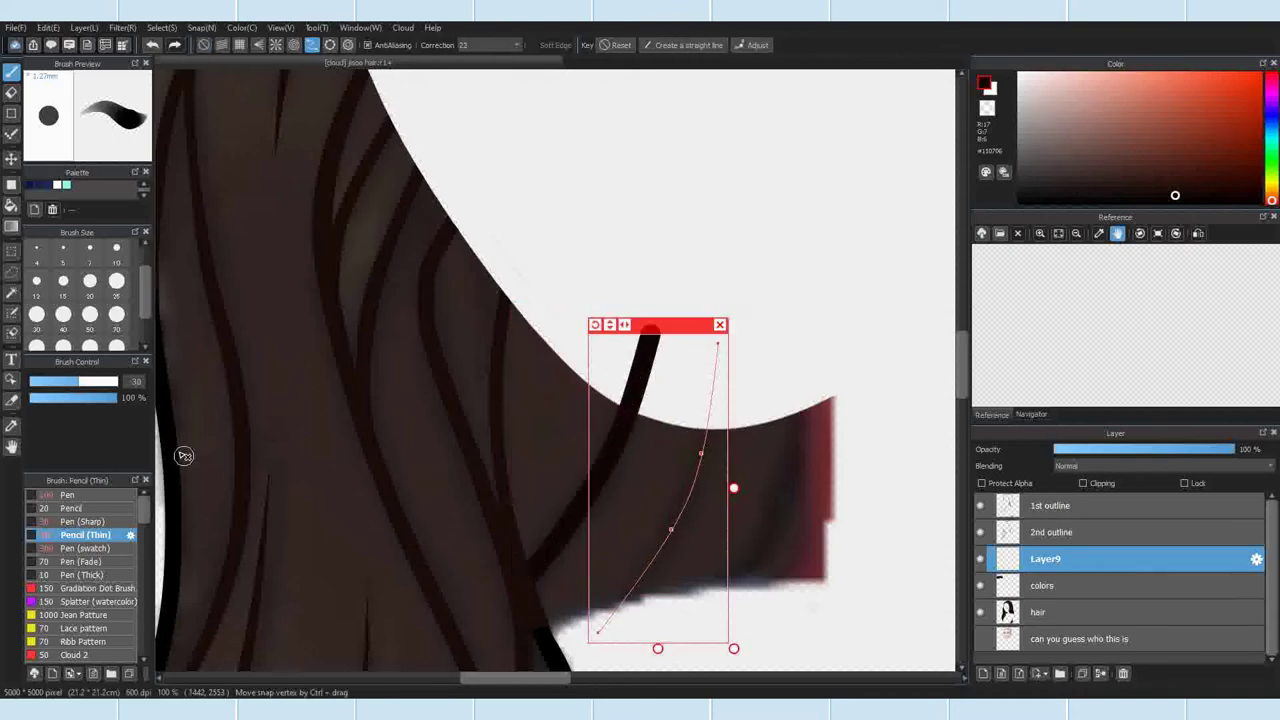
click(347, 46)
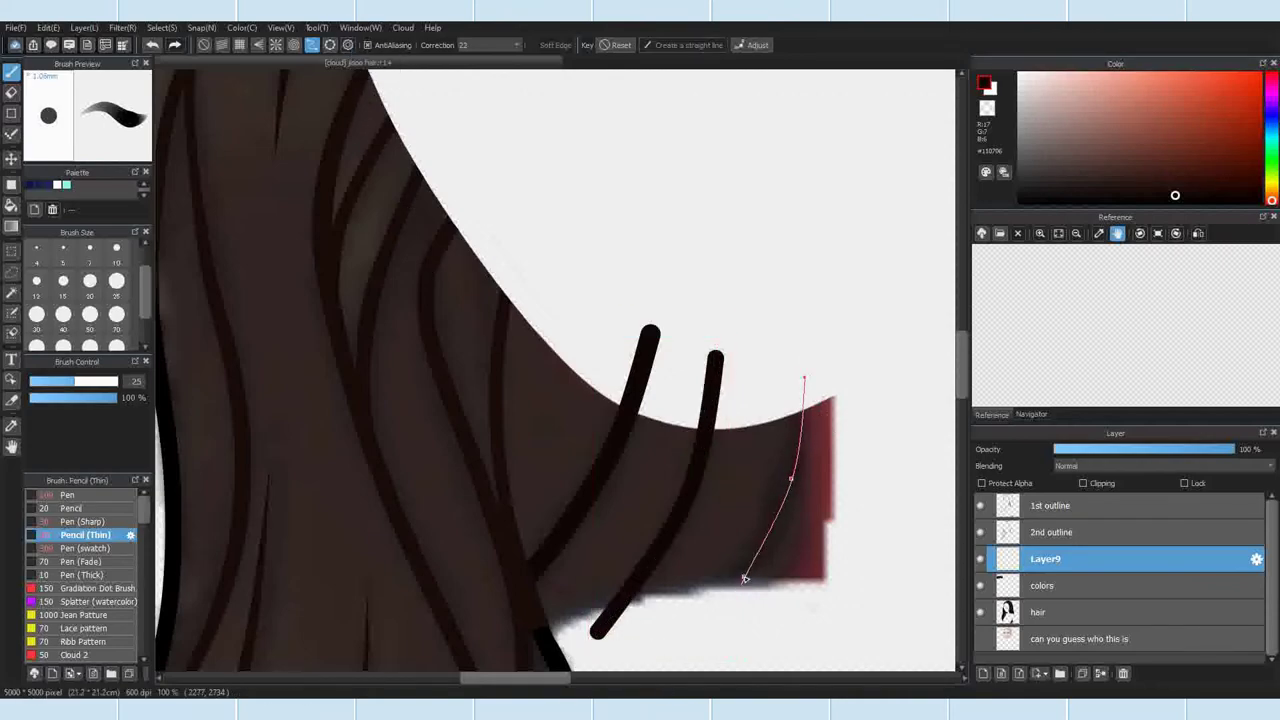
double_click(686, 648)
click(204, 45)
scroll(655, 416, down, 5)
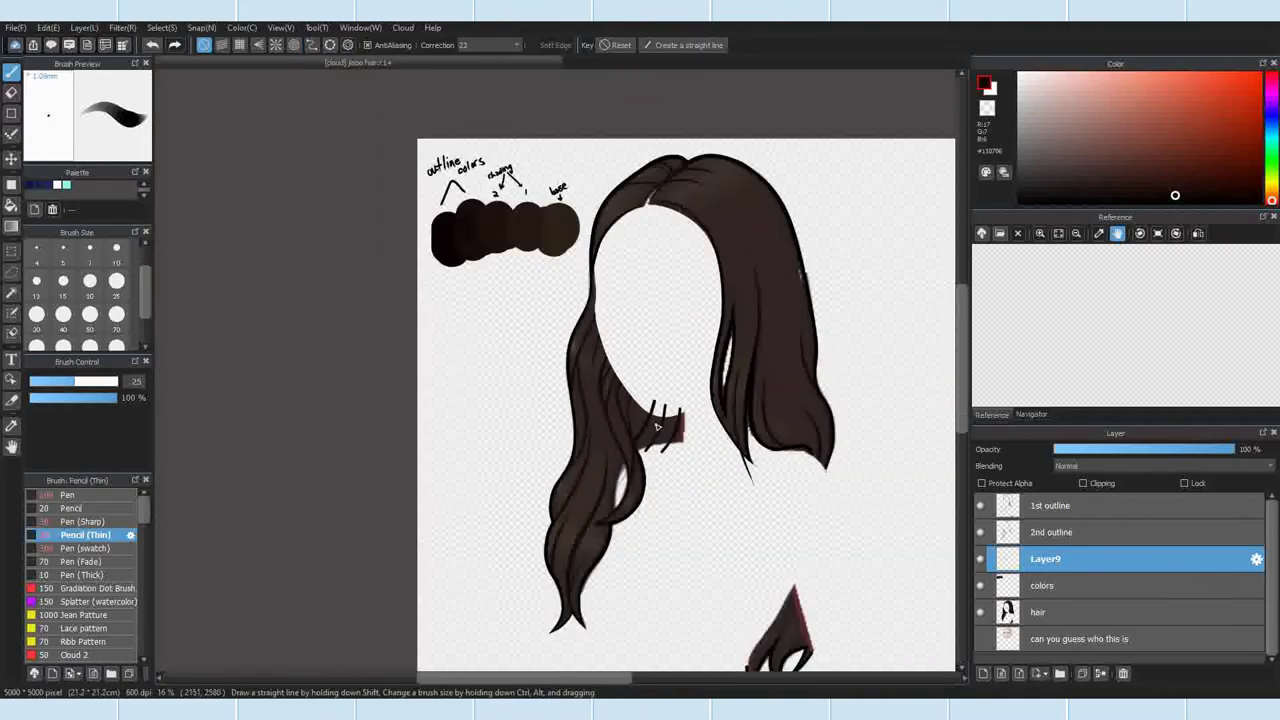
Step: Draw a curved strand line through the detached lower hair piece, along a curve snap with Pencil at size 25
scroll(795, 640, up, 5)
click(312, 45)
click(612, 656)
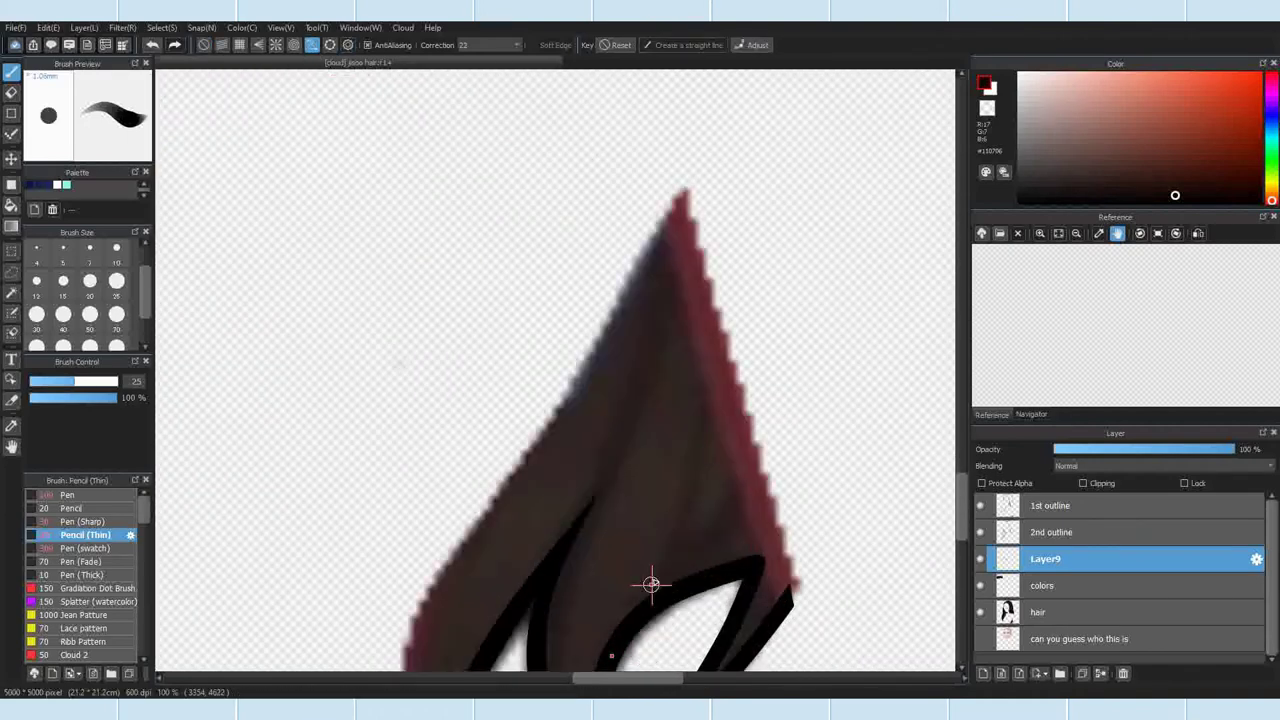
double_click(737, 205)
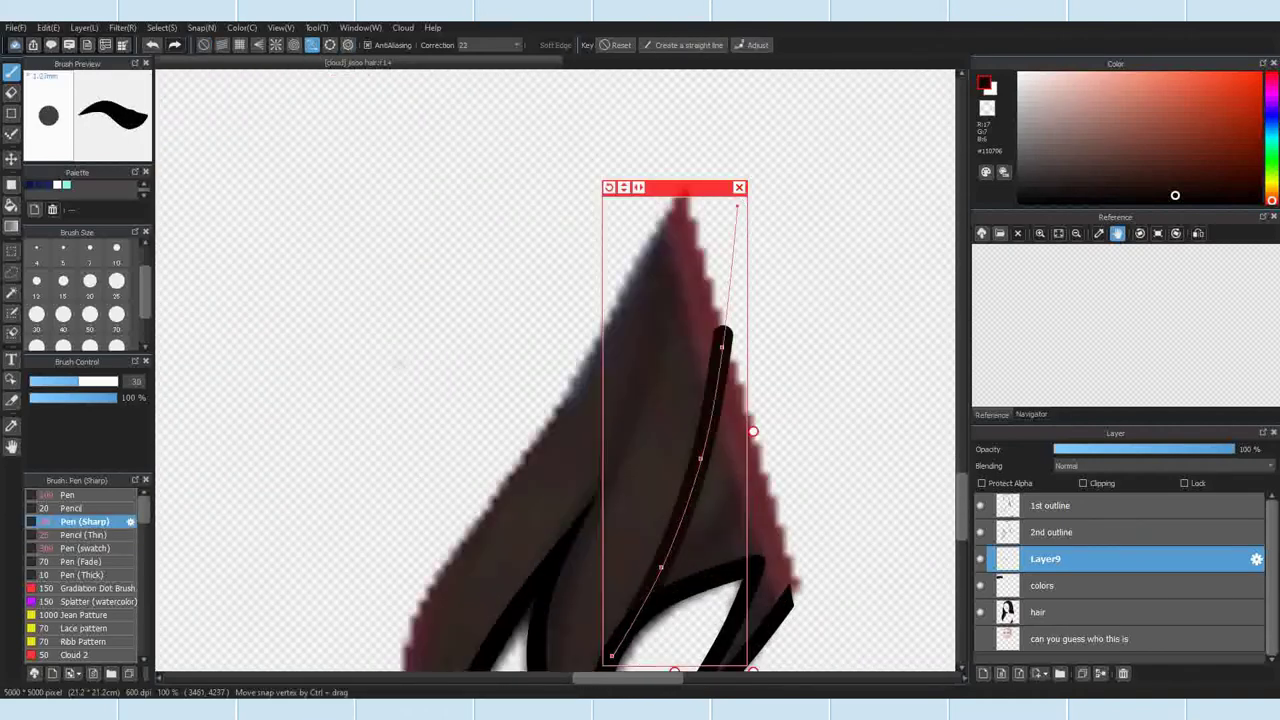
click(58, 318)
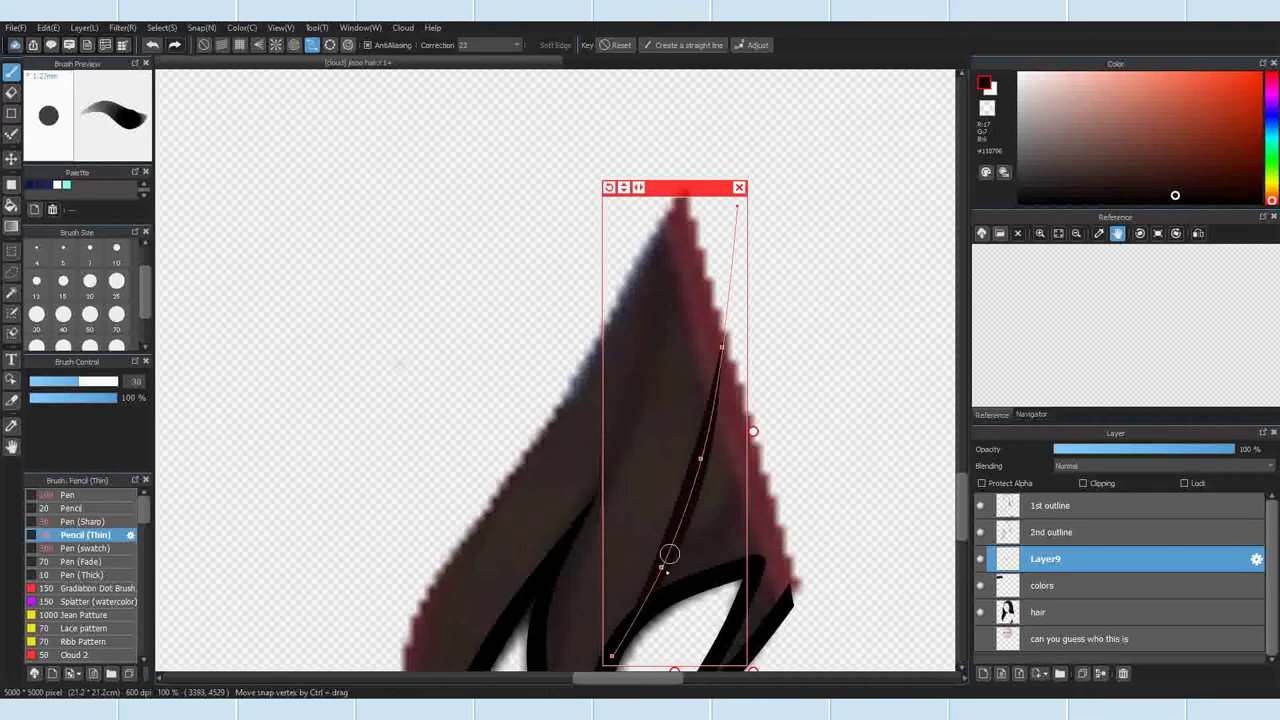
click(70, 508)
click(116, 281)
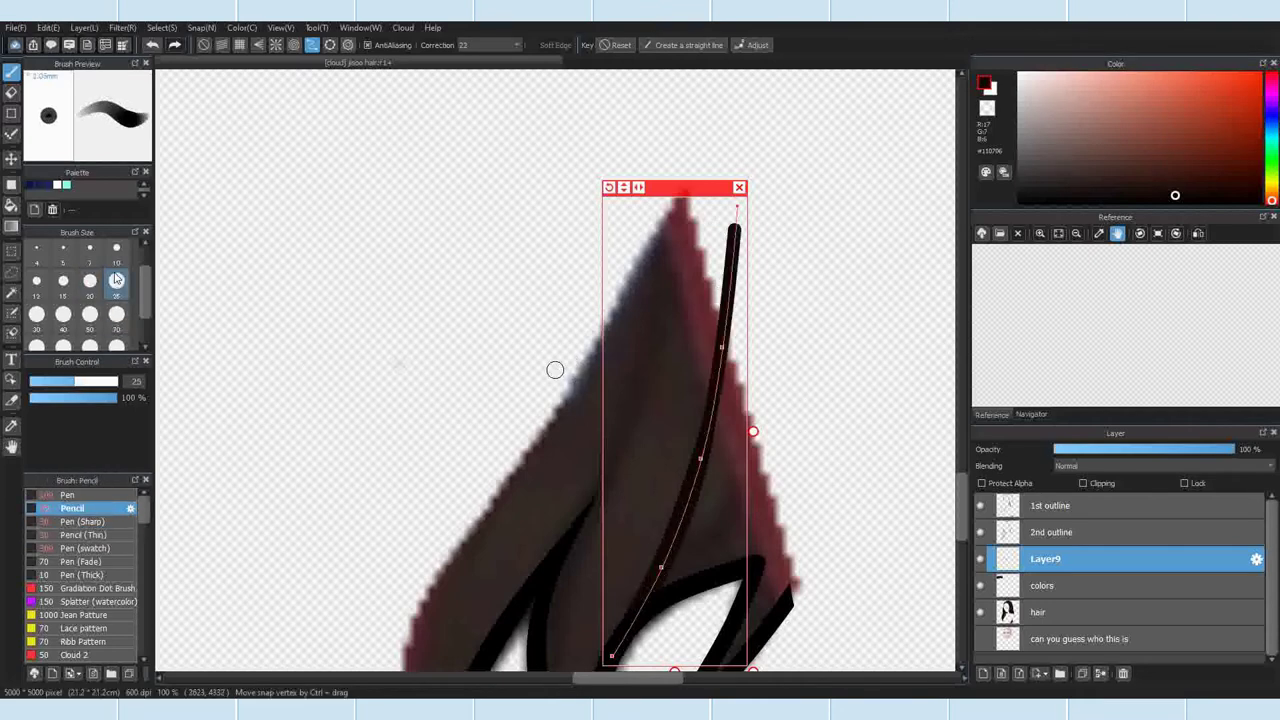
drag(694, 487, 735, 228)
click(739, 187)
scroll(688, 356, down, 1)
Step: Draw a second curved strand line from above the lower hair piece's peak down to the fork outline, using Pencil at size 25
click(312, 45)
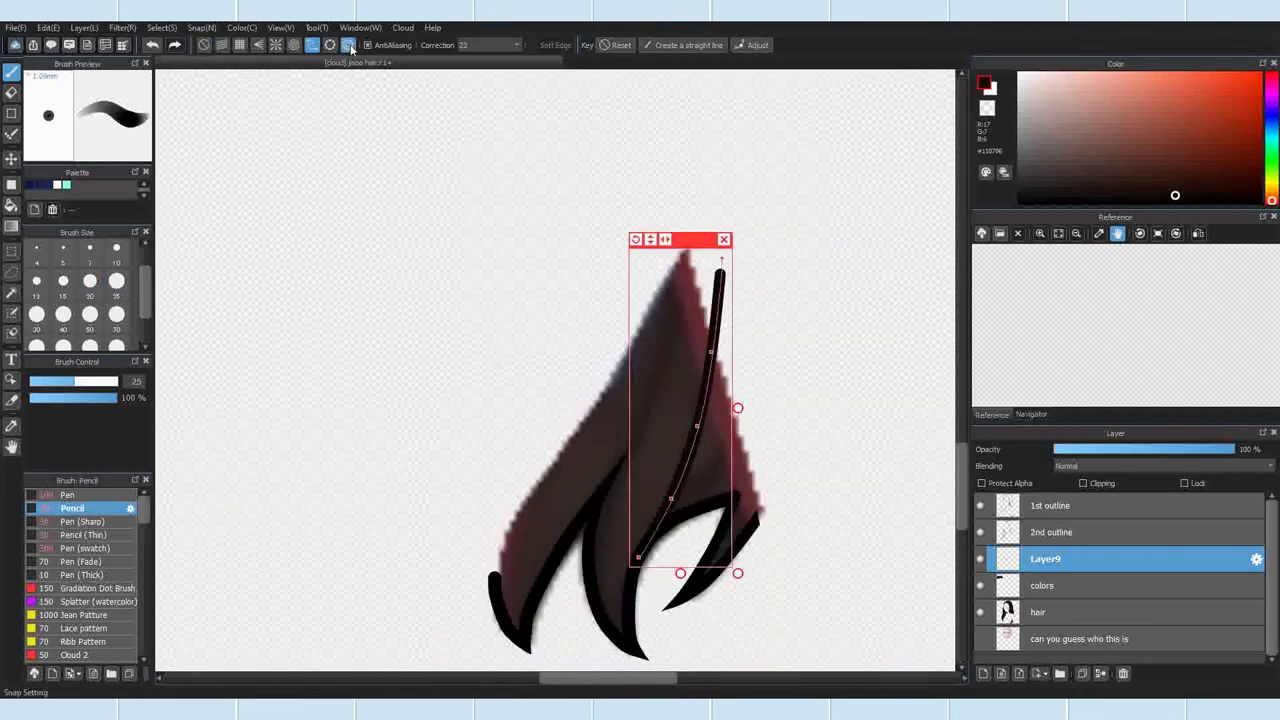
click(348, 45)
click(686, 227)
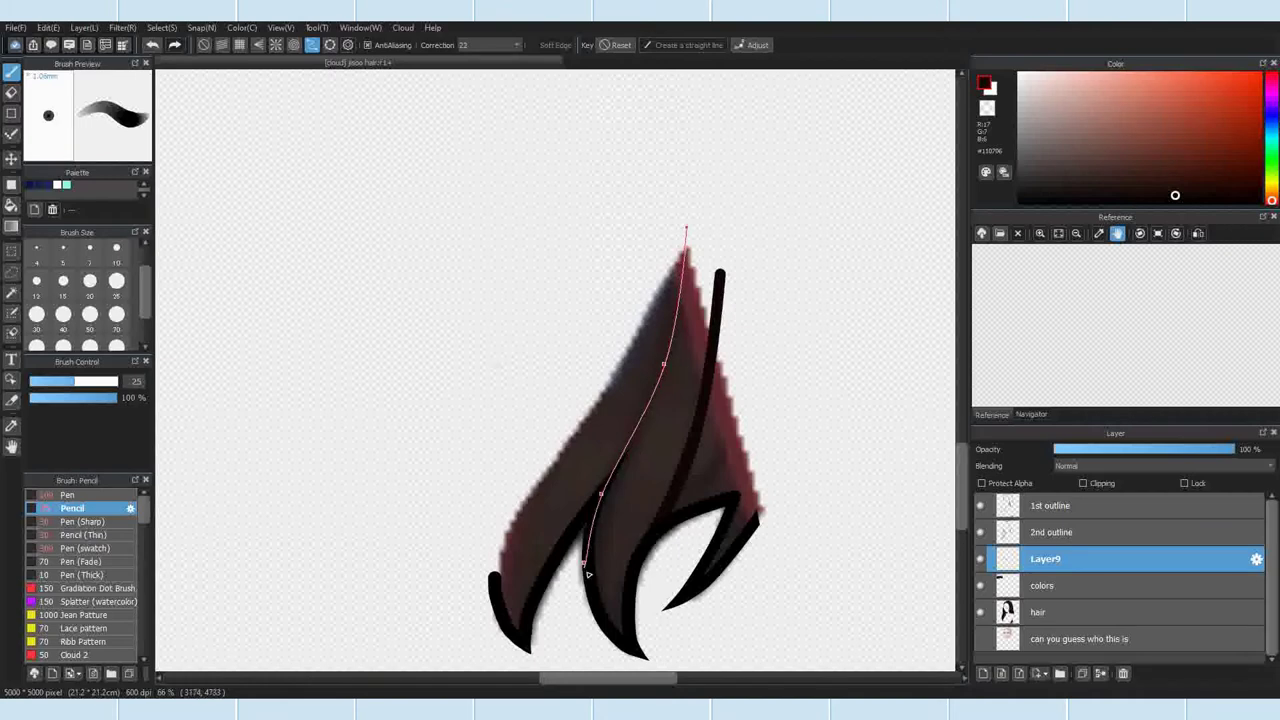
double_click(592, 609)
drag(690, 223, 576, 616)
click(688, 210)
Step: Add a short curved stroke along the strand to join it smoothly with the black outline at the fork
scroll(591, 491, up, 3)
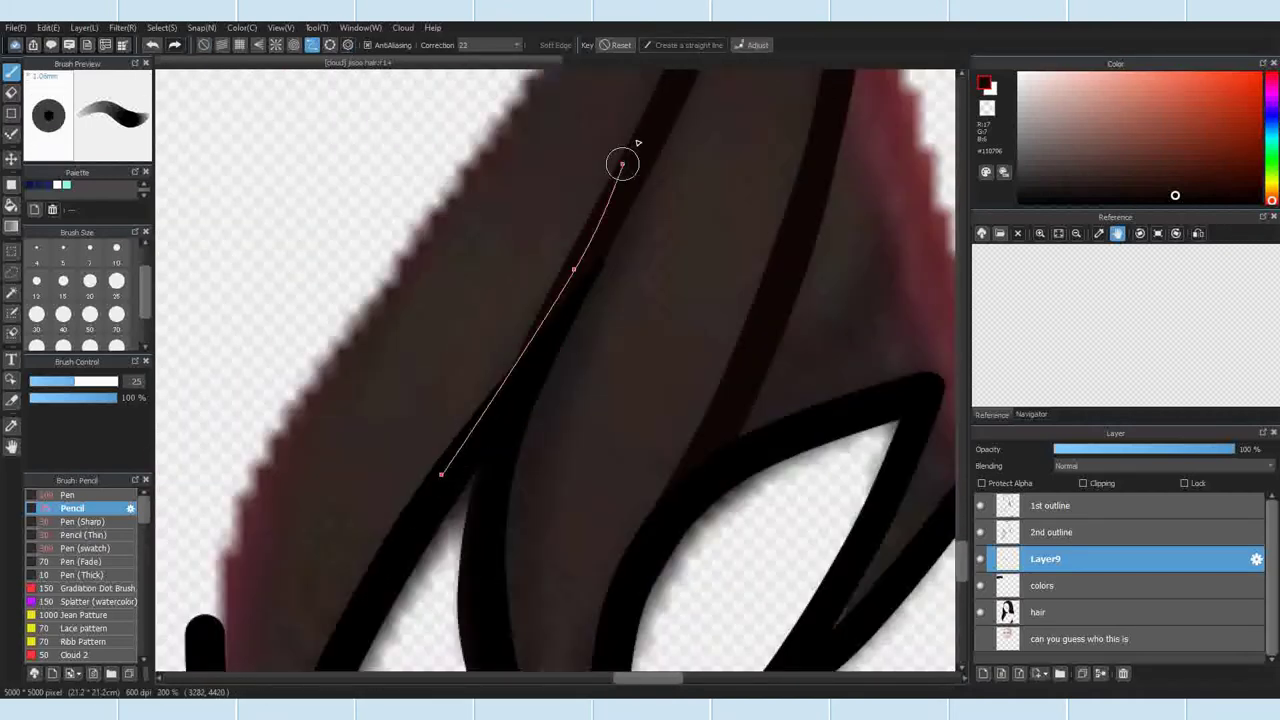
double_click(662, 106)
click(664, 87)
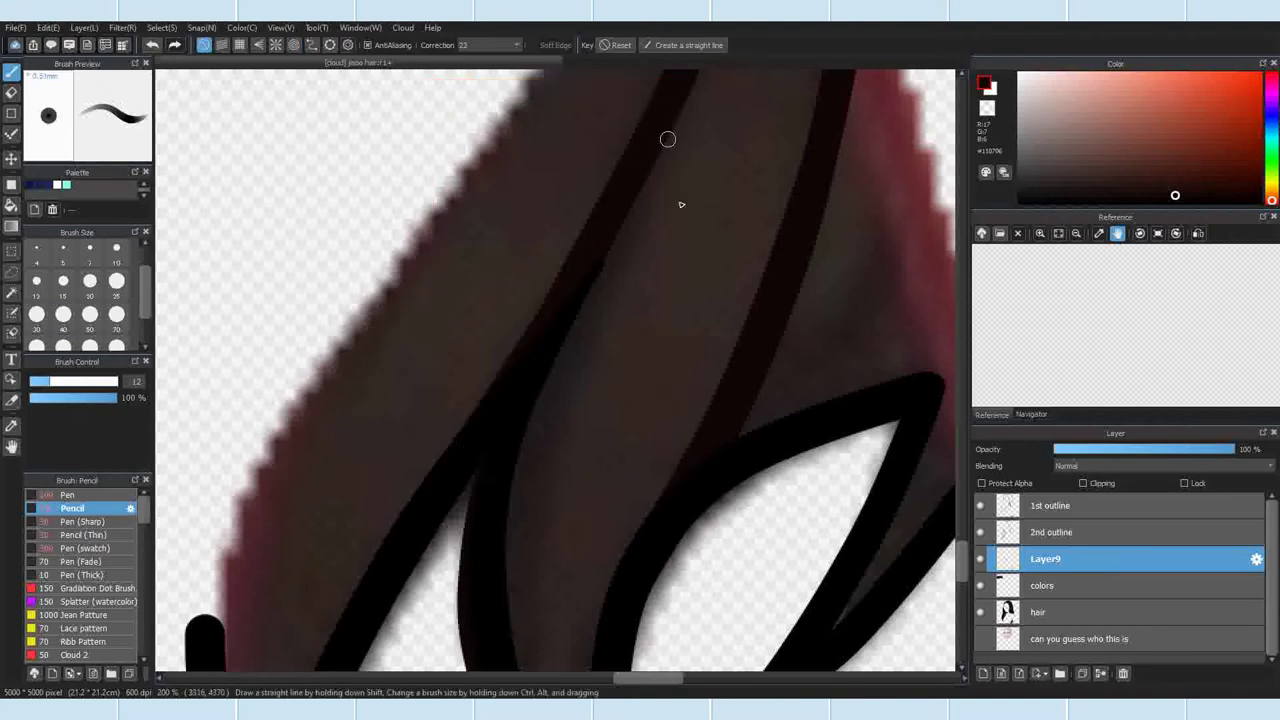
Step: With the eraser on "1st outline", place a curve snap along the inner edge of the middle tip's black outline below the fork
click(1050, 505)
click(11, 93)
scroll(646, 243, up, 2)
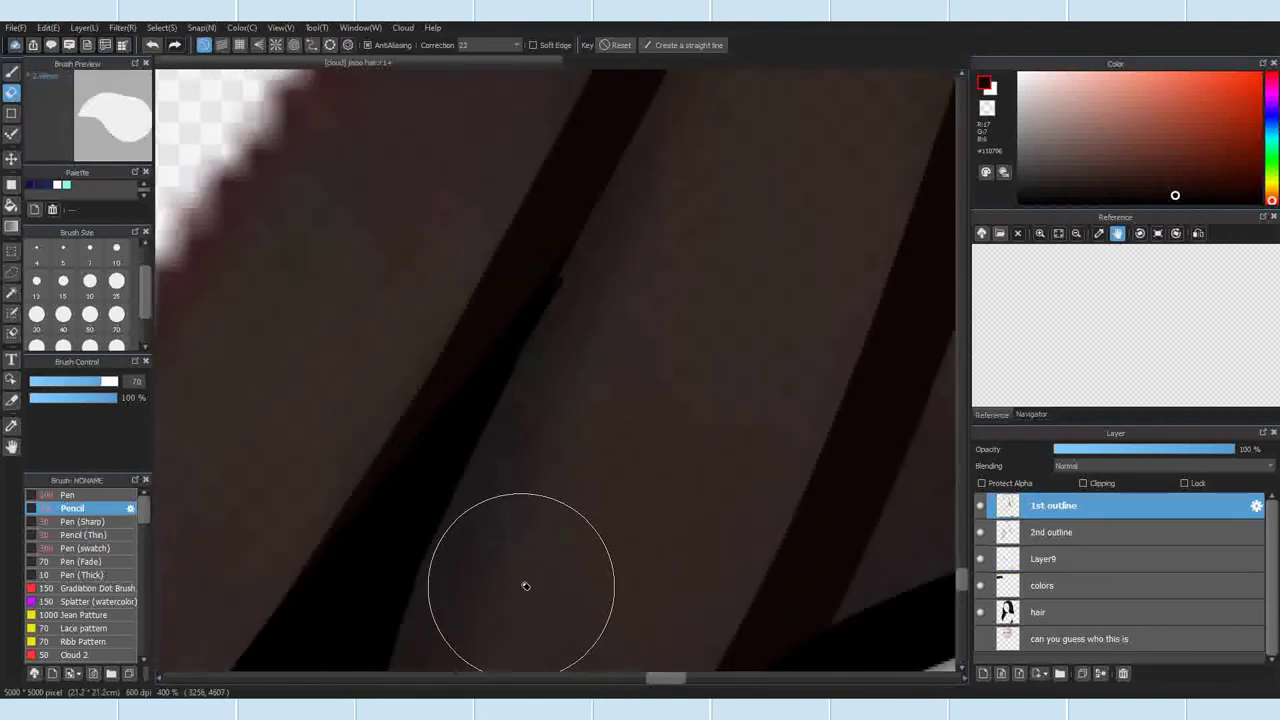
click(147, 46)
click(312, 45)
click(598, 211)
click(497, 417)
click(438, 571)
click(427, 592)
scroll(427, 592, down, 2)
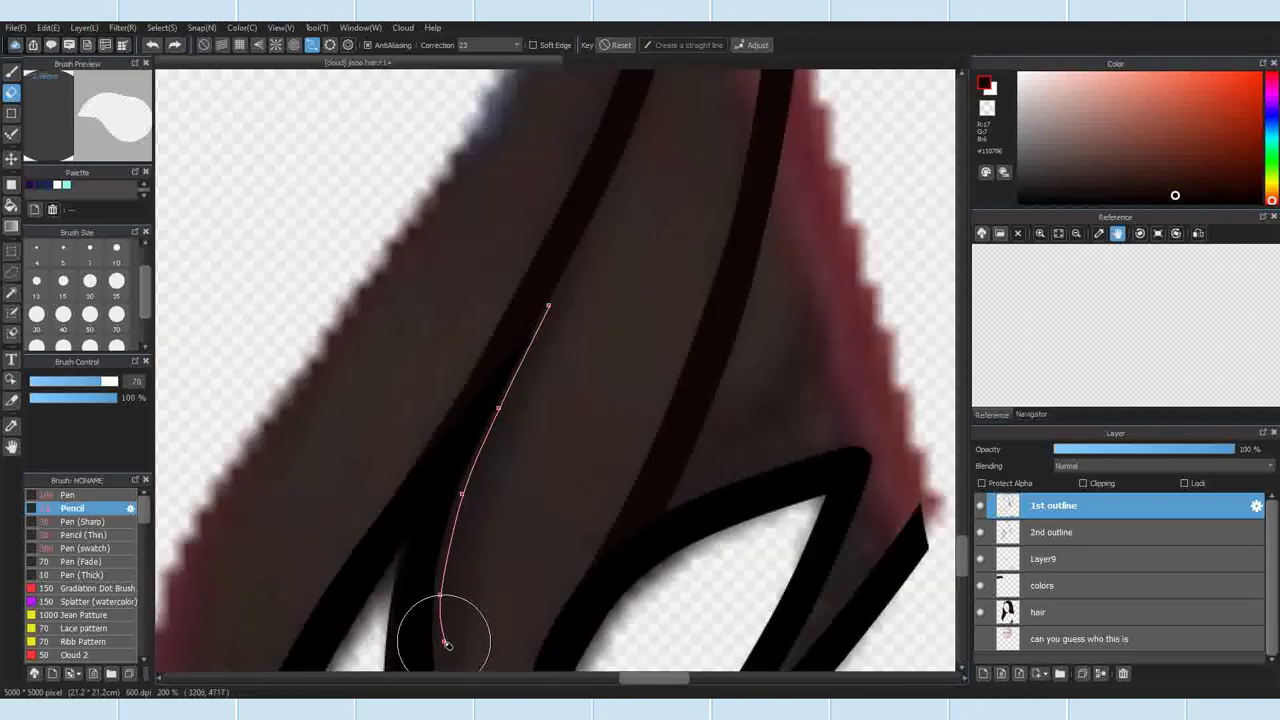
scroll(444, 641, down, 2)
scroll(446, 655, up, 3)
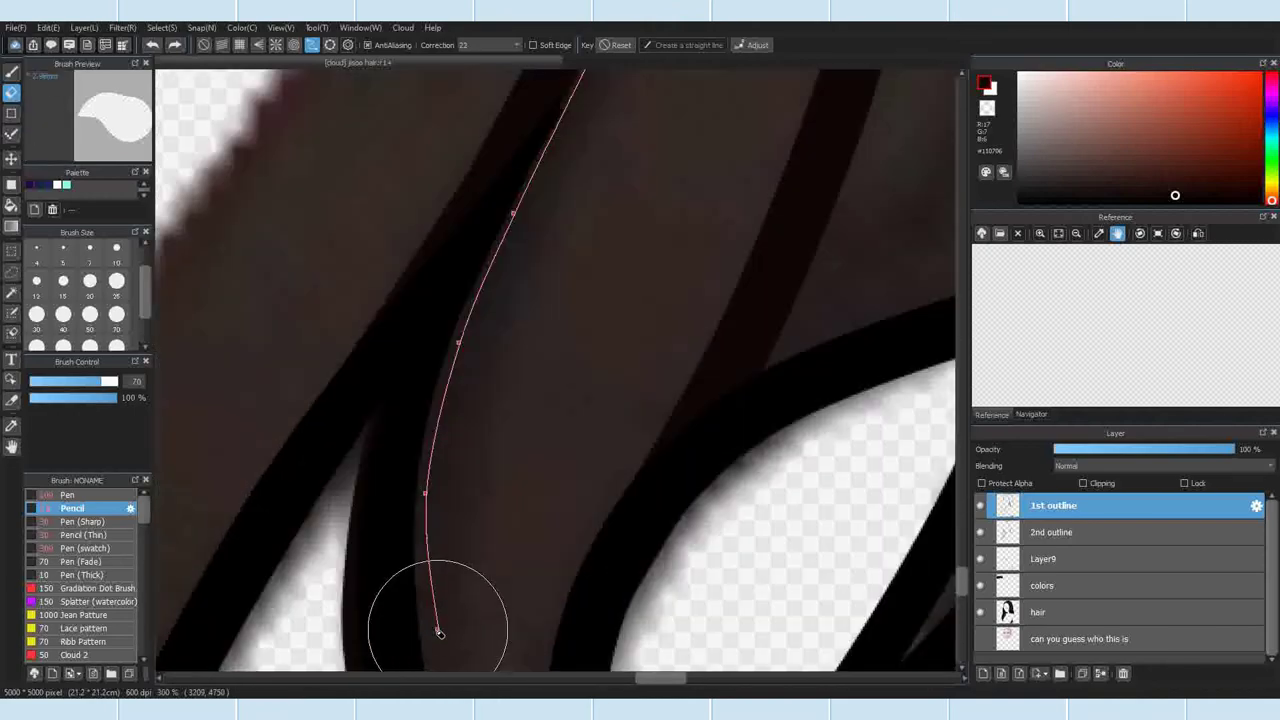
double_click(429, 634)
Step: Trim the middle tip's black outline along the curve with the eraser at size 7
scroll(435, 599, down, 2)
click(38, 284)
click(84, 262)
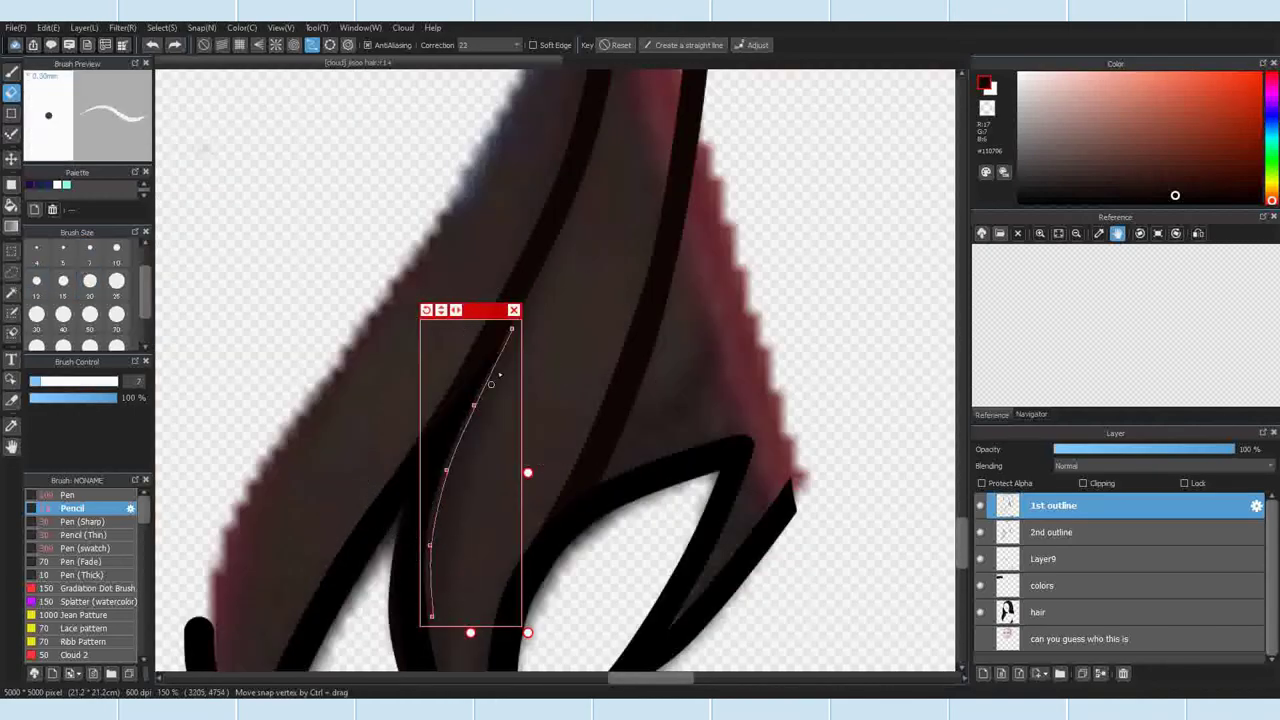
click(515, 311)
Step: Draw a short curved strand near the lower hair piece's cut edge on "Layer9", using Pencil at size 20
click(1060, 532)
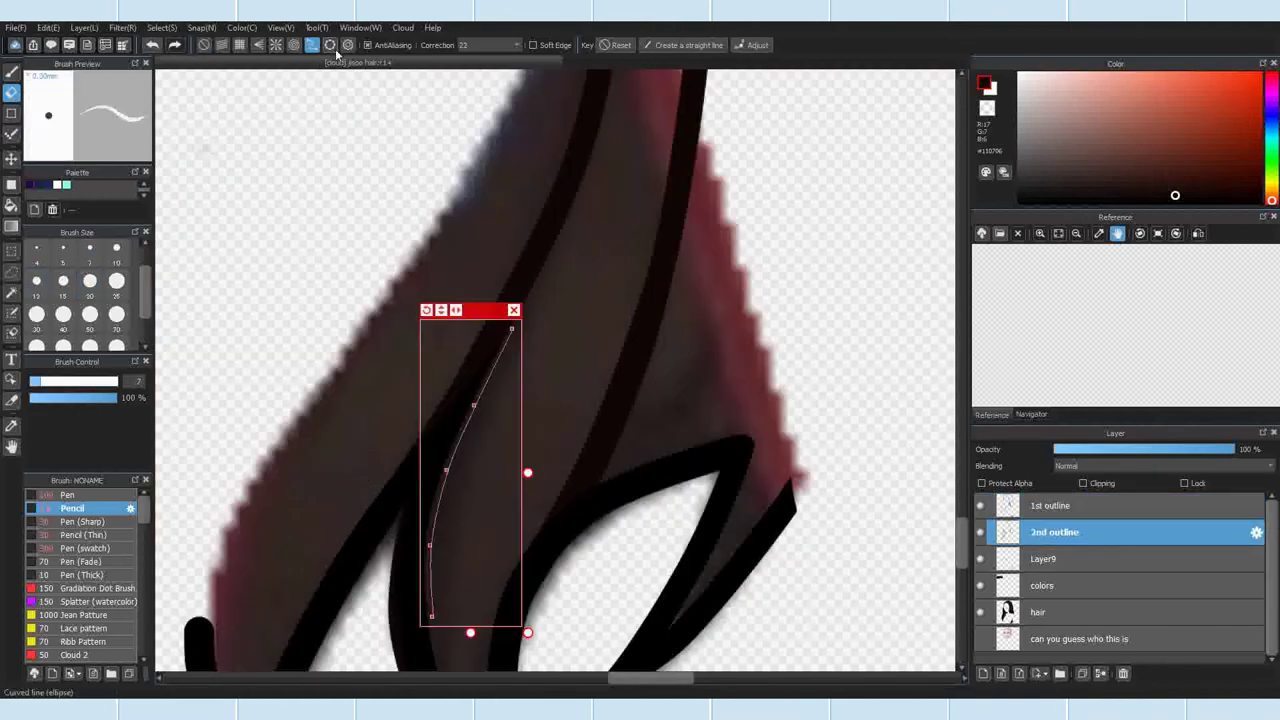
scroll(537, 463, up, 2)
scroll(486, 351, down, 3)
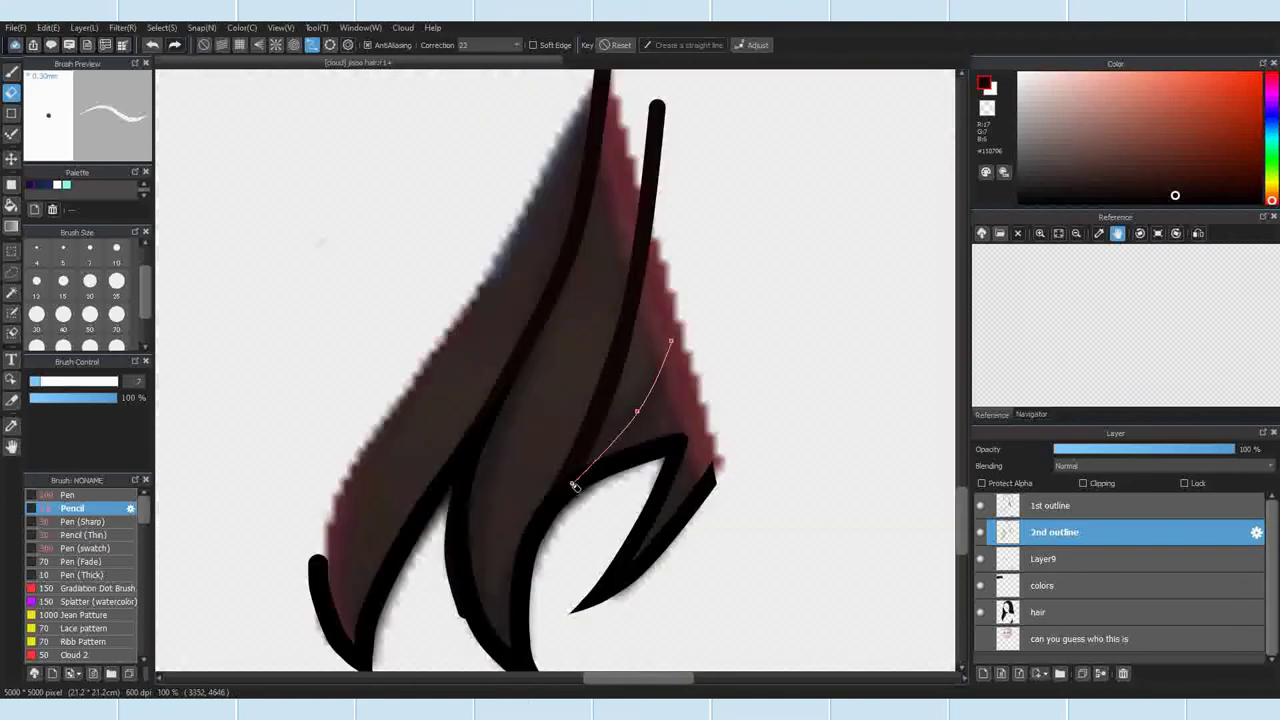
double_click(519, 586)
click(1060, 565)
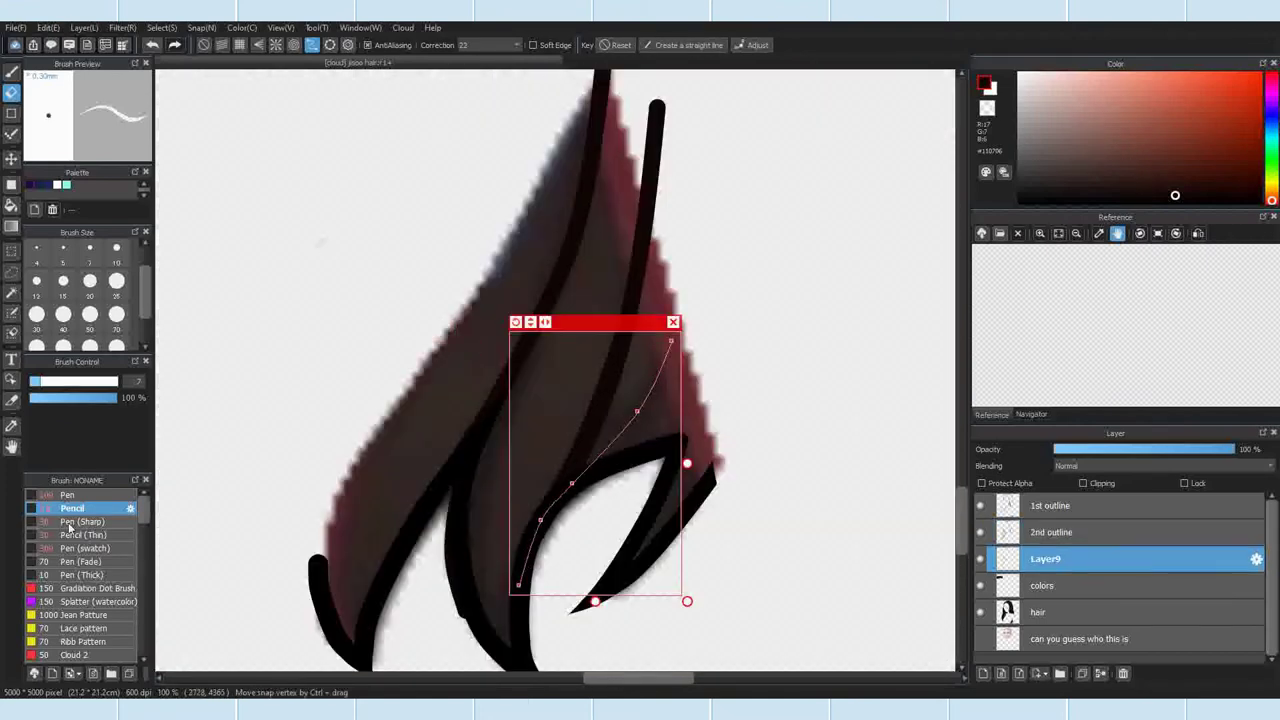
click(12, 72)
click(90, 282)
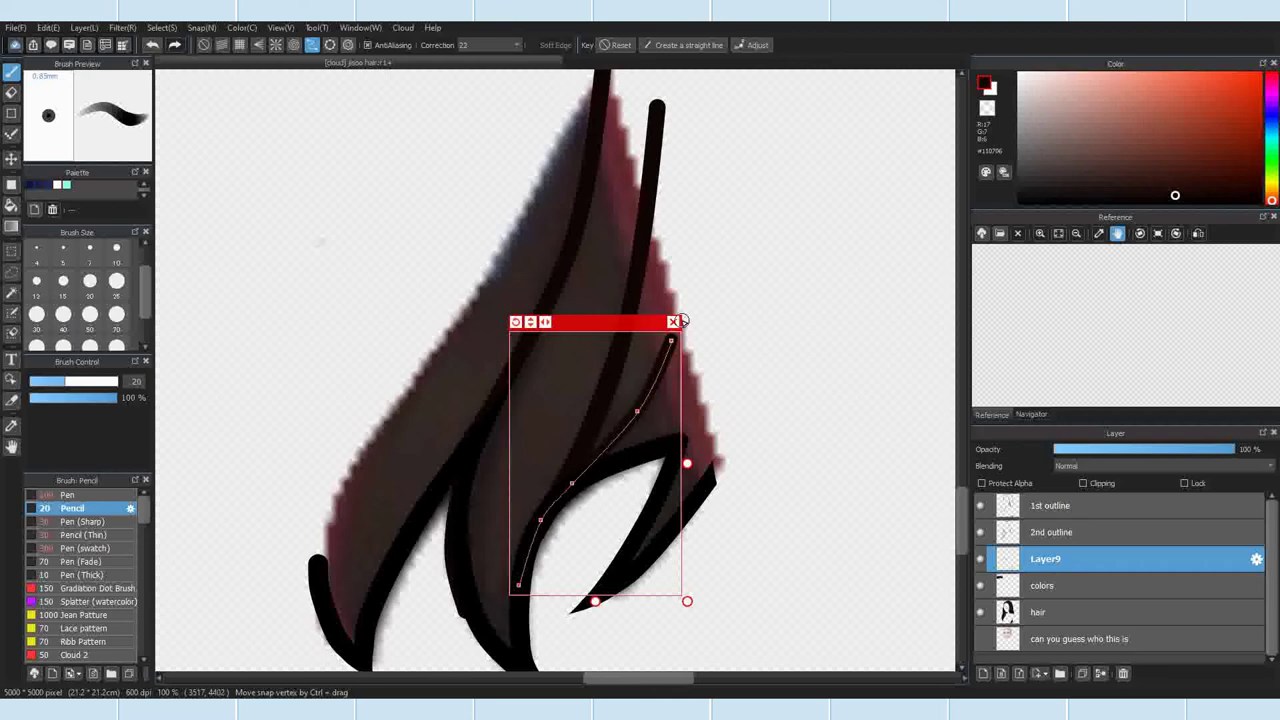
click(676, 321)
Step: Erase line ends crossing the lower hair piece's slanted cut edge on "Layer9" and "1st outline", along a straight curve snap at size 25
click(117, 282)
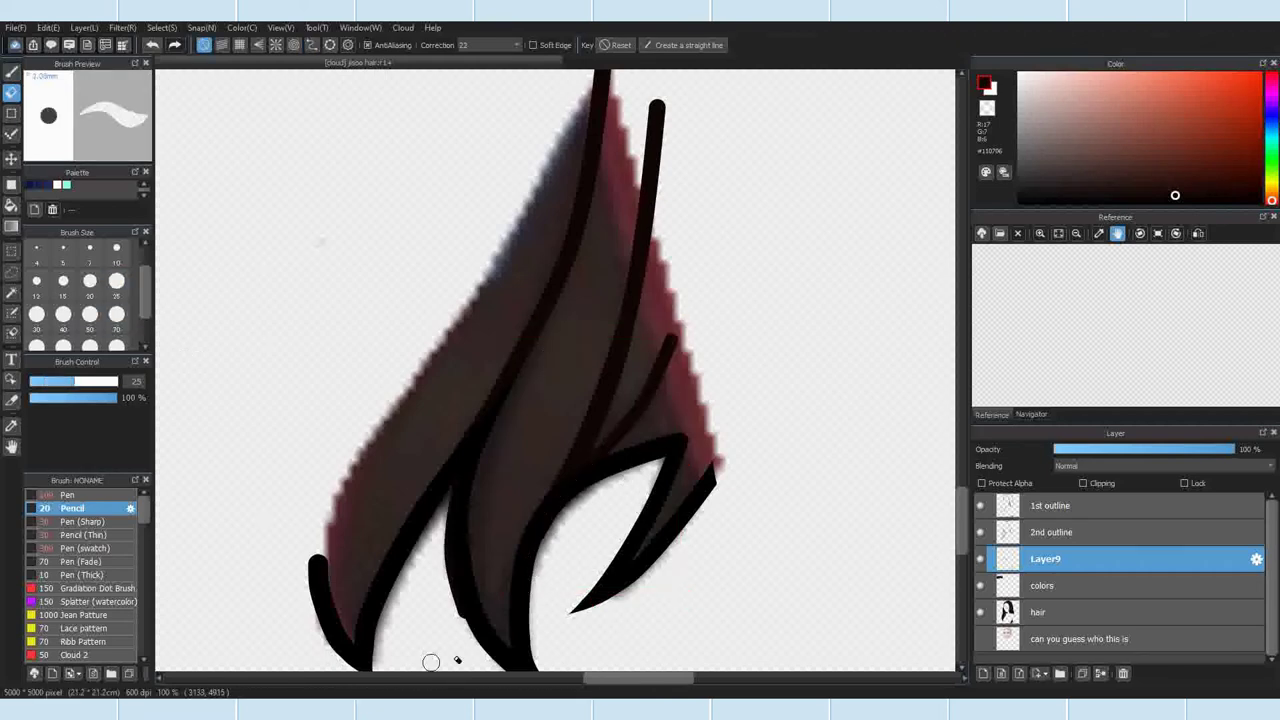
scroll(708, 455, down, 3)
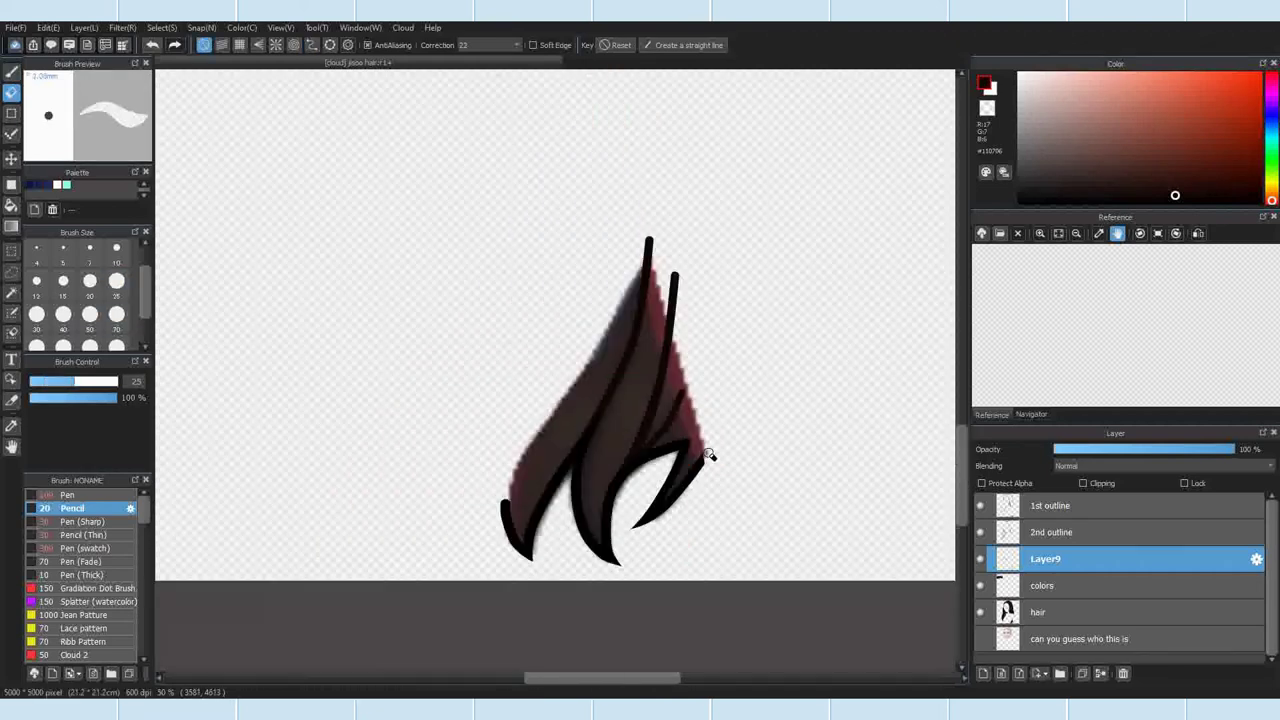
click(312, 45)
drag(736, 557, 740, 562)
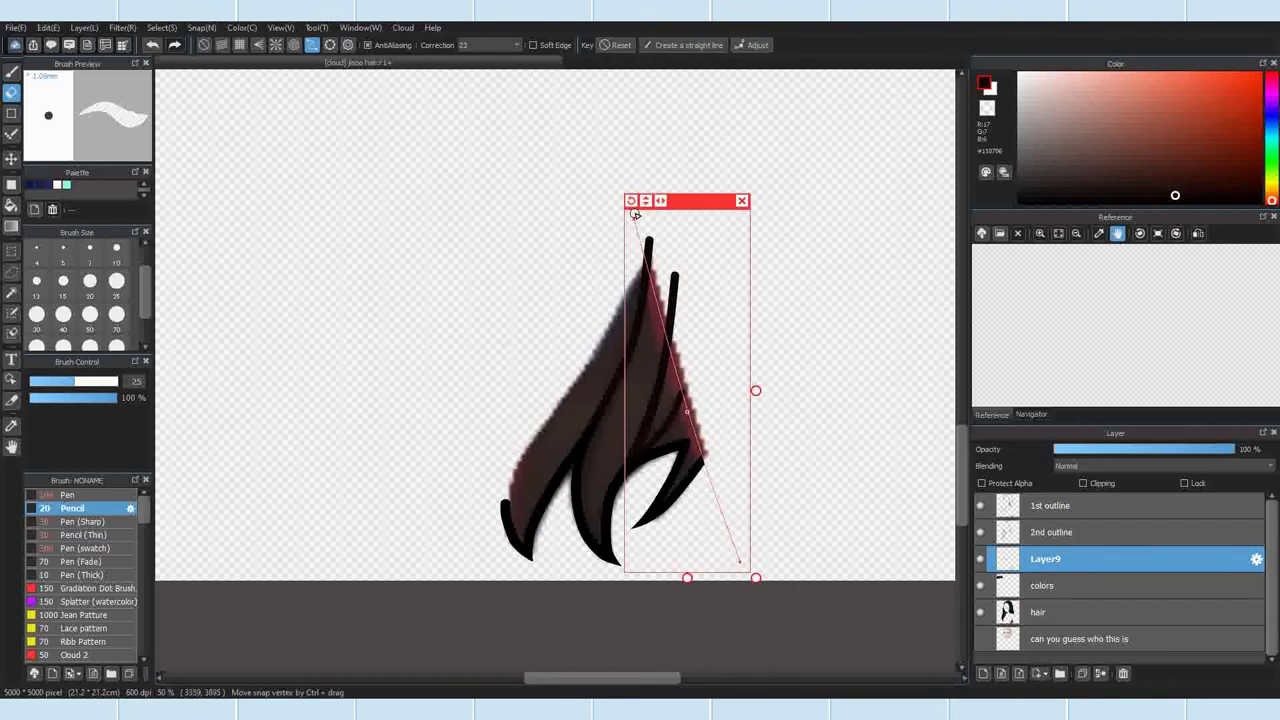
click(1086, 510)
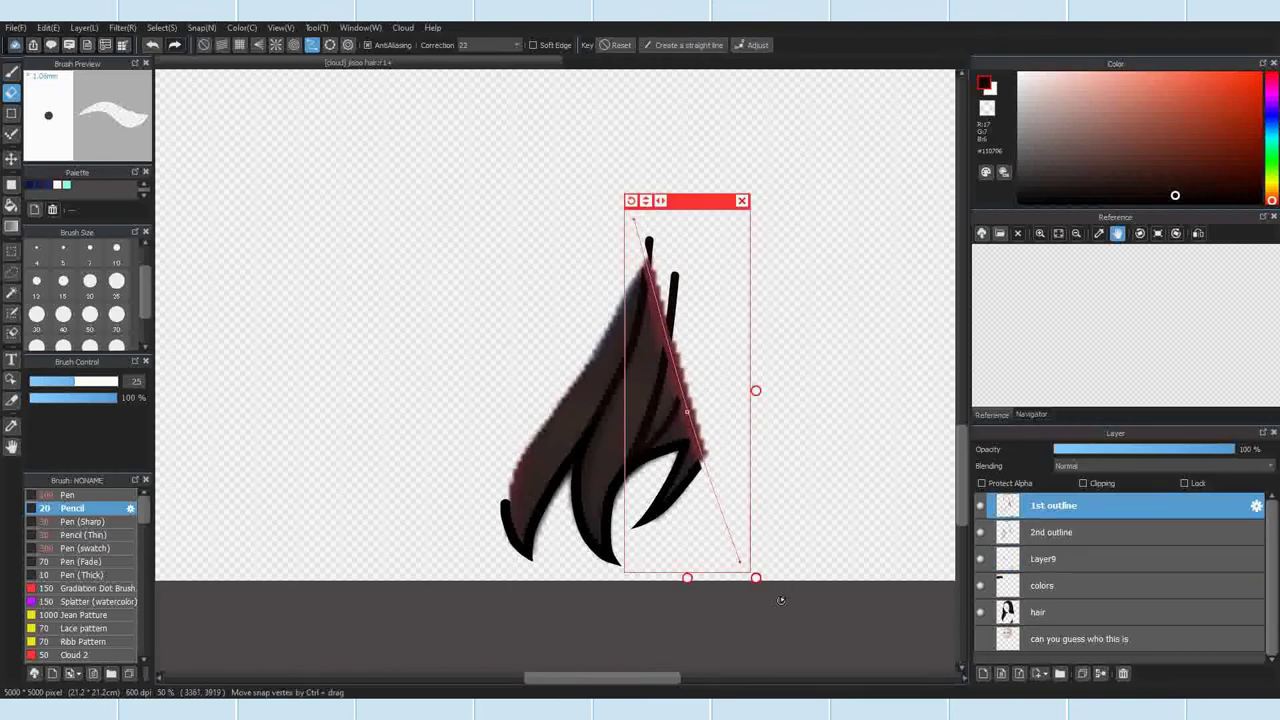
click(204, 45)
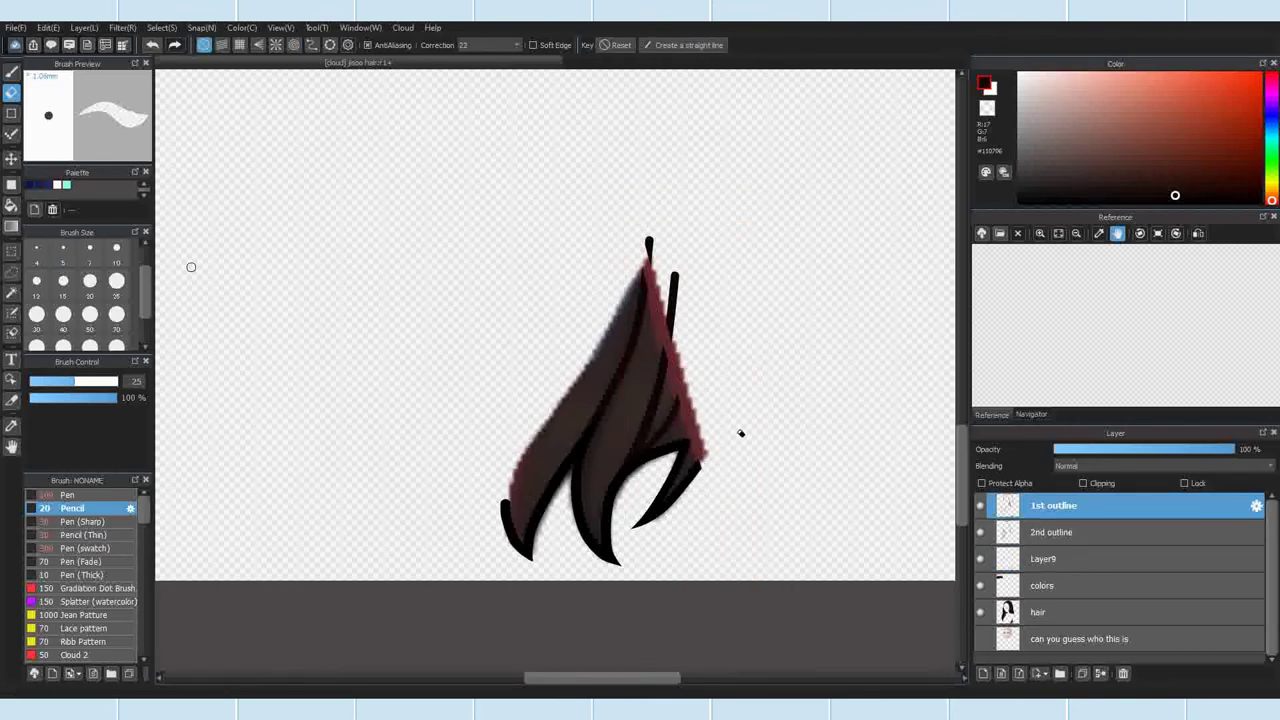
Step: Erase the leftover strand ends above the lower hair piece's peak on "Layer9" with the eraser at size 50
click(1050, 533)
click(1046, 559)
click(90, 314)
drag(645, 240, 655, 270)
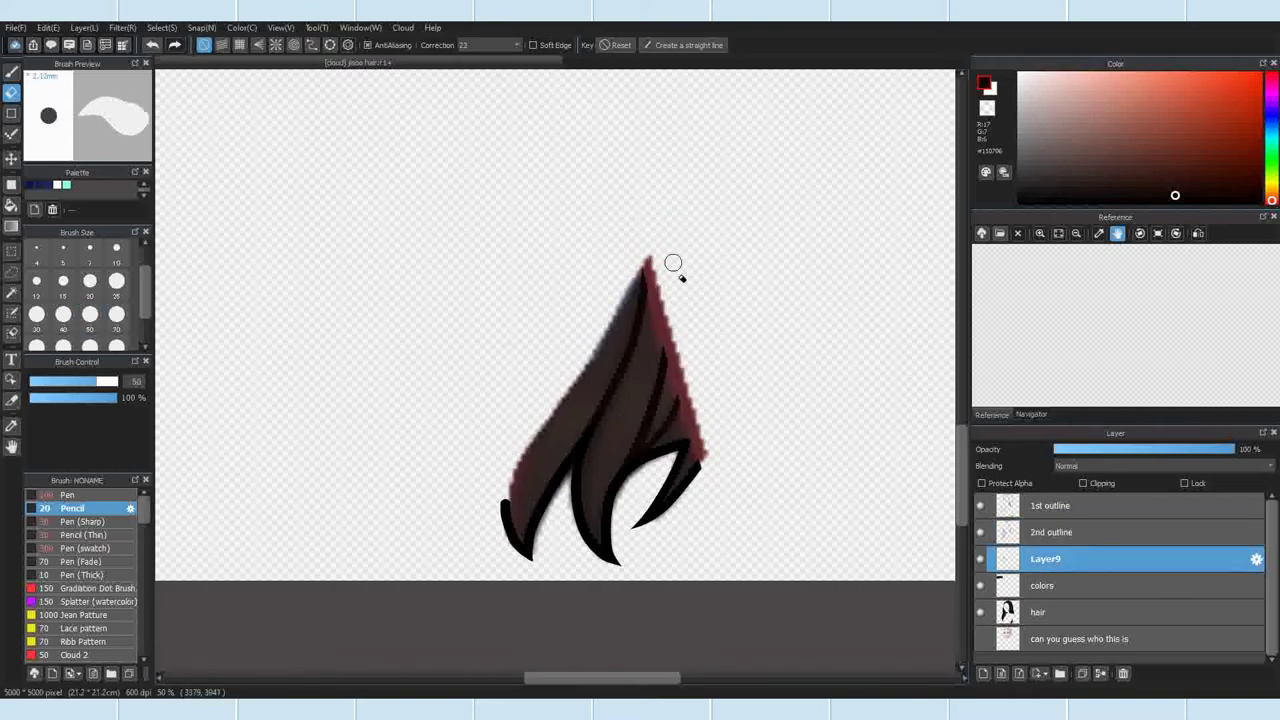
Step: Place a curve snap along the leftmost tip's outer edge and erase the old outline stub there on "1st outline"
scroll(511, 541, up, 2)
click(312, 45)
click(1060, 507)
click(584, 589)
double_click(519, 328)
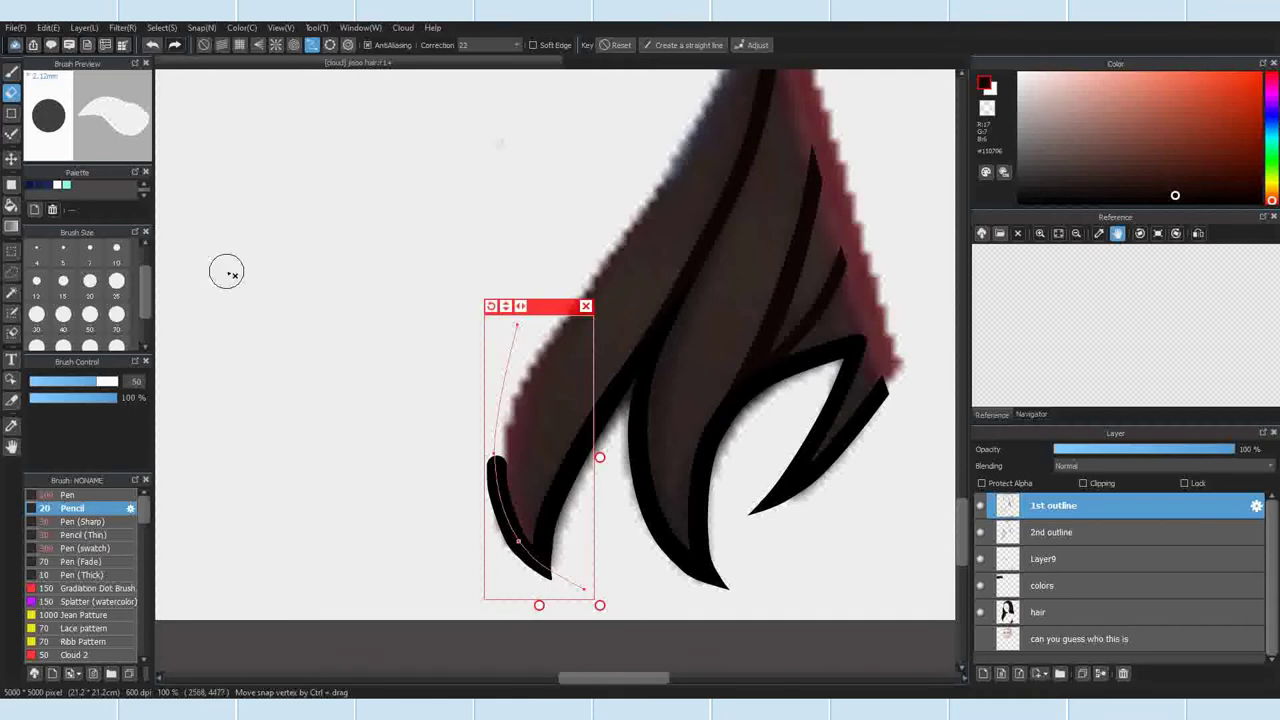
mouse_move(497, 474)
mouse_down()
mouse_move(516, 538)
mouse_move(494, 462)
mouse_up()
click(152, 45)
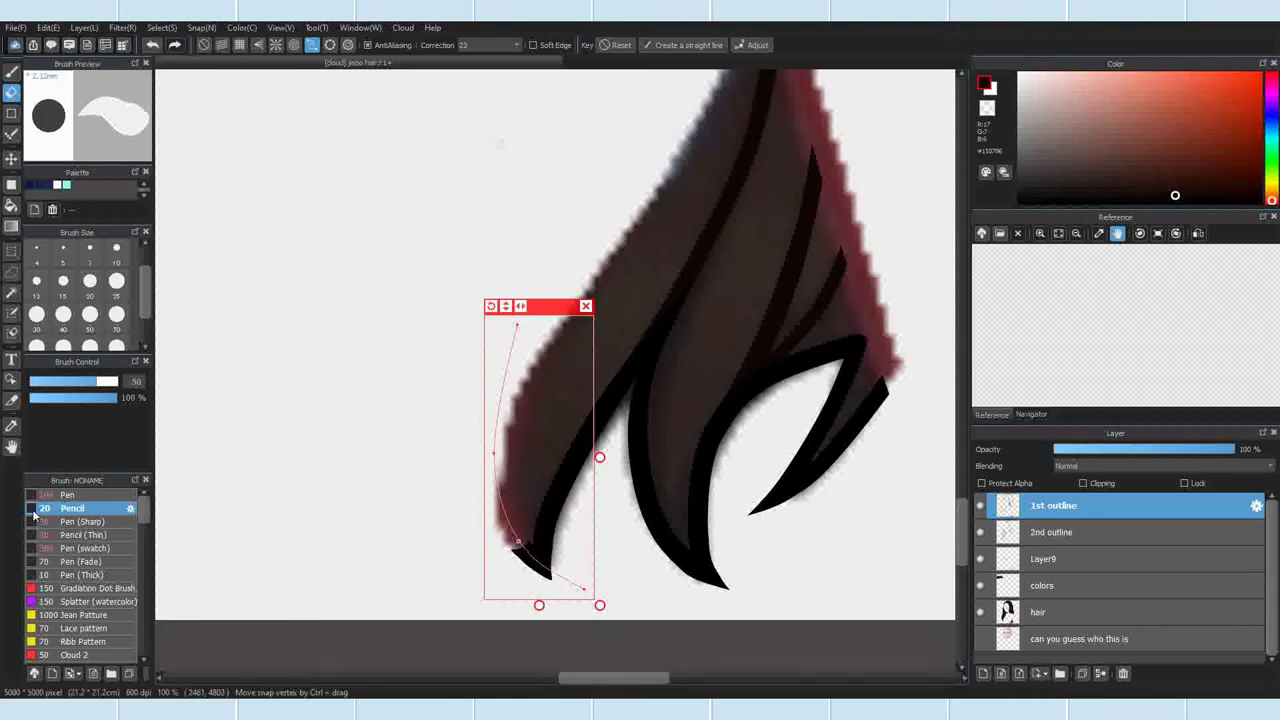
Step: Redraw the leftmost tip's outer outline along the curve with Pencil at size 30, undoing the first attempts
click(11, 73)
click(38, 315)
mouse_move(584, 590)
mouse_down()
mouse_move(515, 537)
mouse_move(517, 325)
mouse_move(562, 315)
mouse_up()
click(152, 45)
mouse_move(608, 616)
mouse_down()
mouse_move(543, 573)
mouse_move(496, 225)
mouse_up()
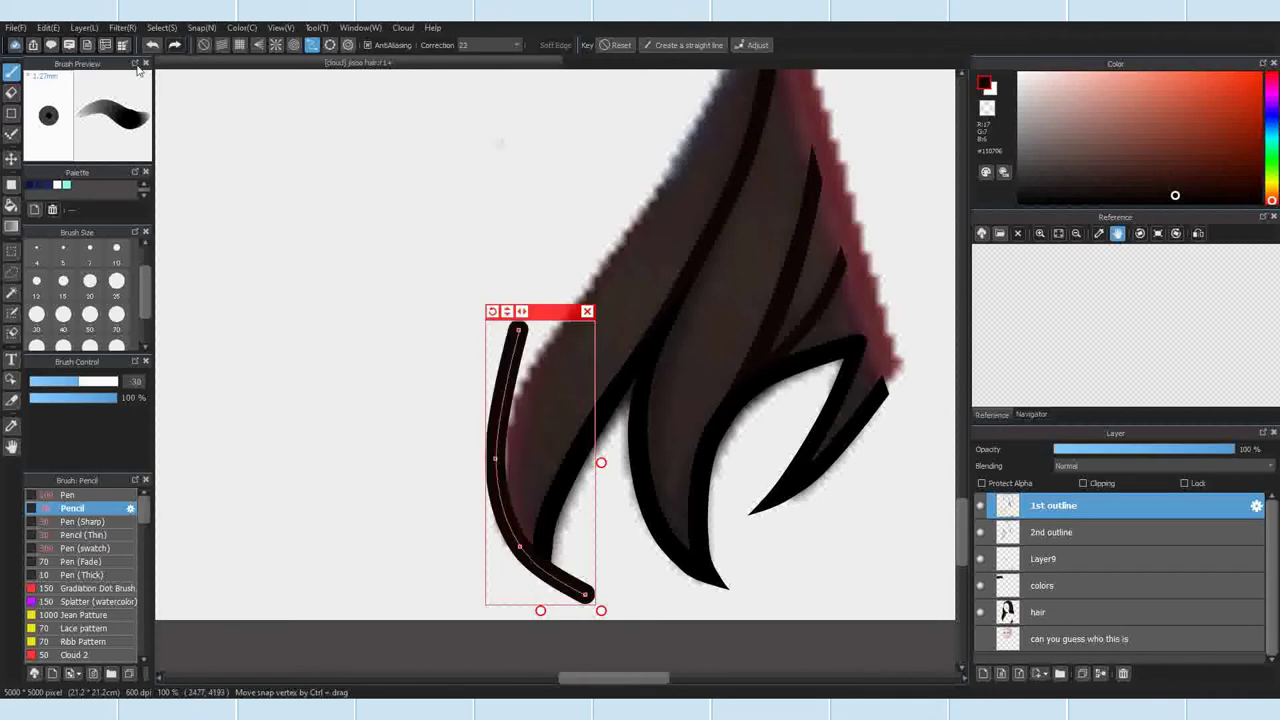
click(152, 45)
drag(606, 600, 464, 234)
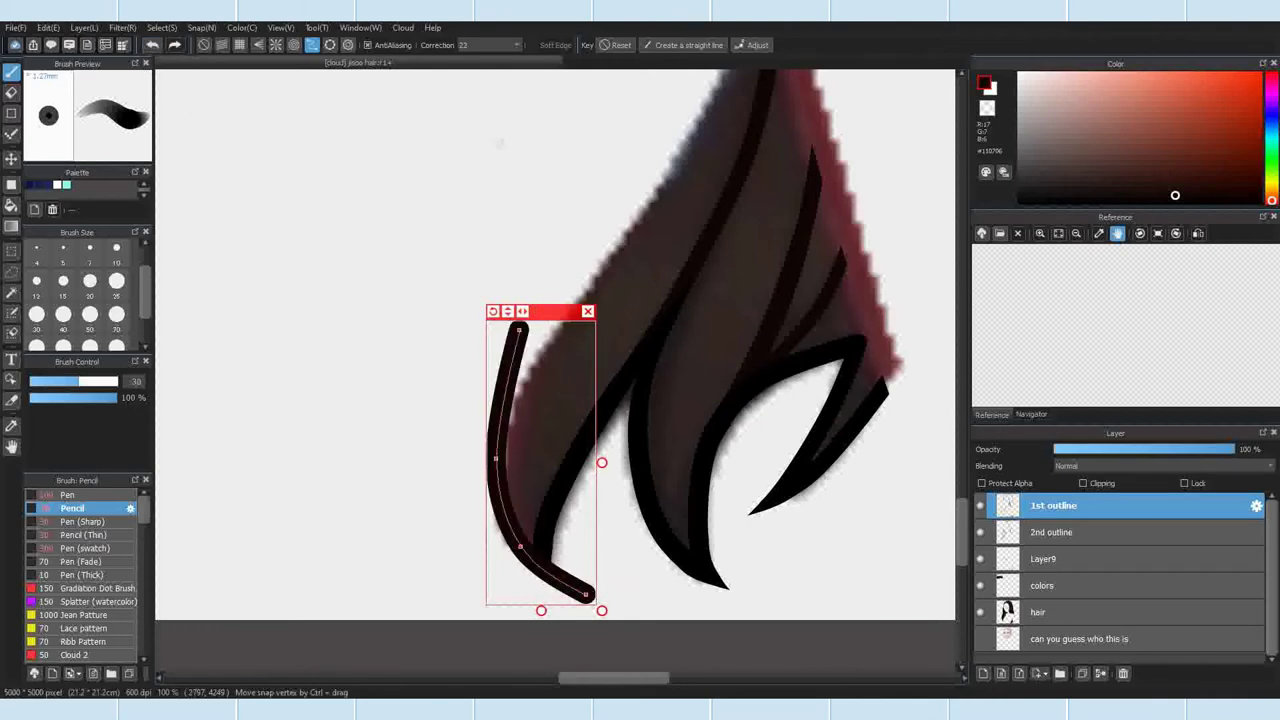
click(588, 312)
Step: Erase the excess end of the new outline beyond the leftmost hair tip
key(e)
scroll(486, 491, up, 3)
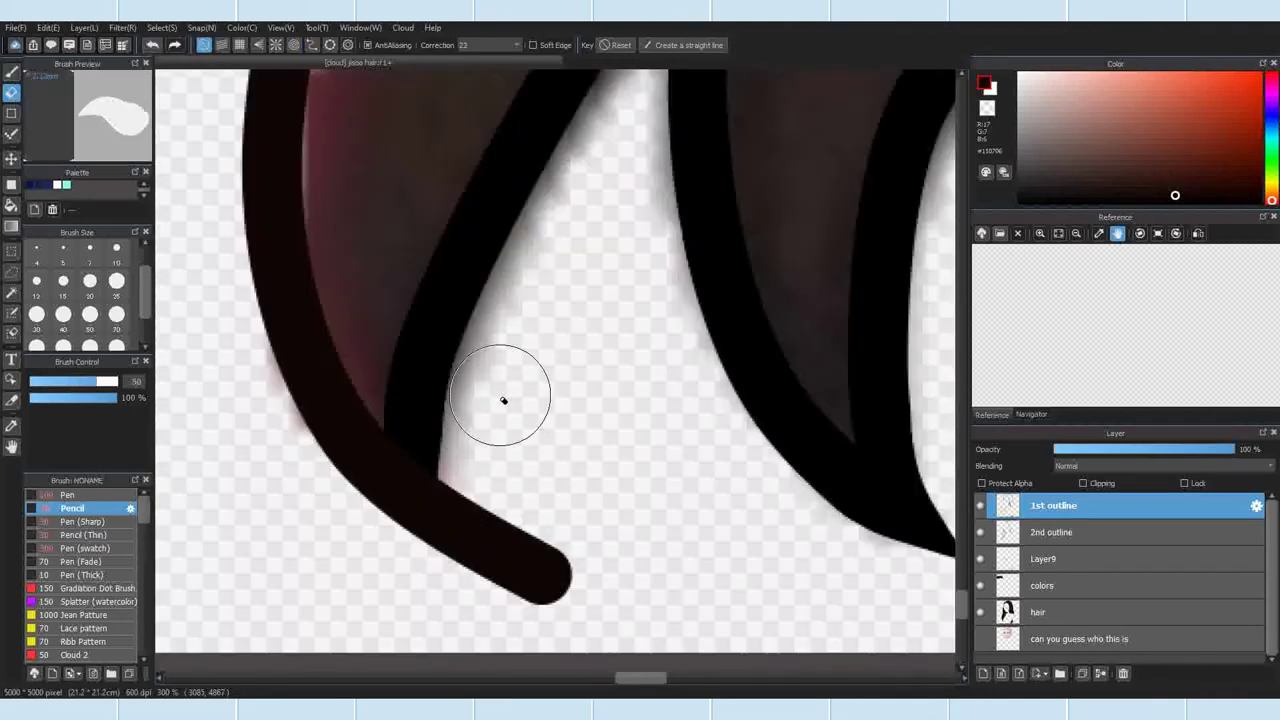
Step: Erase the overshooting outline end at the lower hair tip on the 1st outline layer to leave a sharp point
mouse_move(492, 446)
mouse_down()
mouse_move(497, 521)
mouse_move(583, 571)
mouse_up()
scroll(560, 545, down, 5)
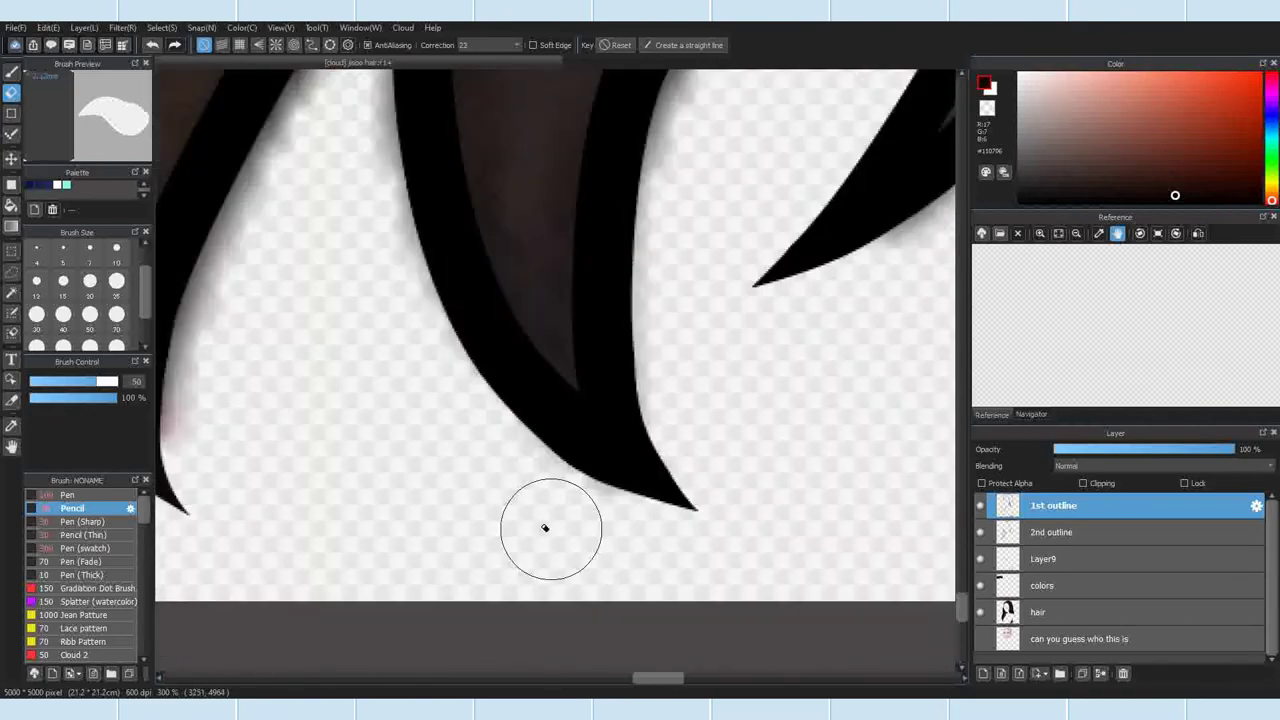
scroll(698, 438, down, 1)
Step: Erase the overhanging ends of the three short strand lines on Layer9 so they stop at the hair edge
click(1066, 533)
scroll(700, 600, down, 3)
scroll(630, 310, up, 4)
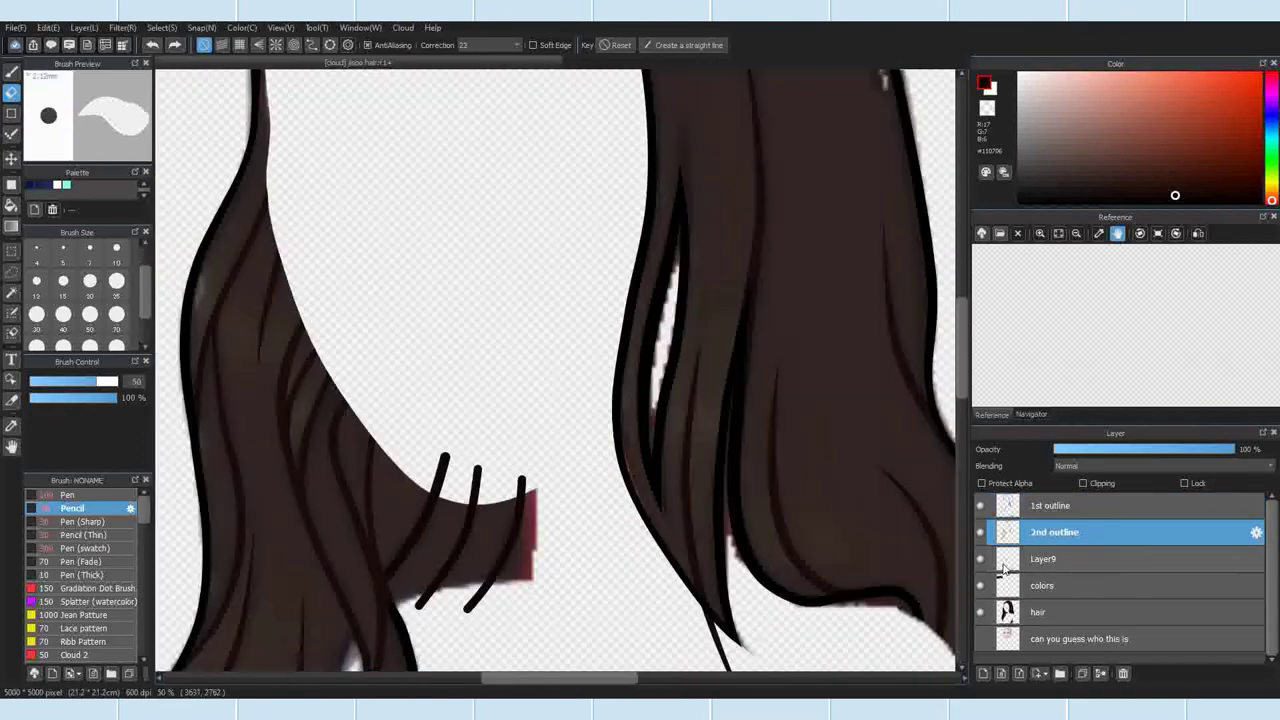
click(1062, 559)
scroll(448, 614, up, 3)
scroll(378, 604, up, 1)
mouse_move(353, 557)
mouse_down()
mouse_move(507, 514)
mouse_move(585, 565)
mouse_up()
scroll(525, 515, down, 2)
scroll(552, 258, up, 3)
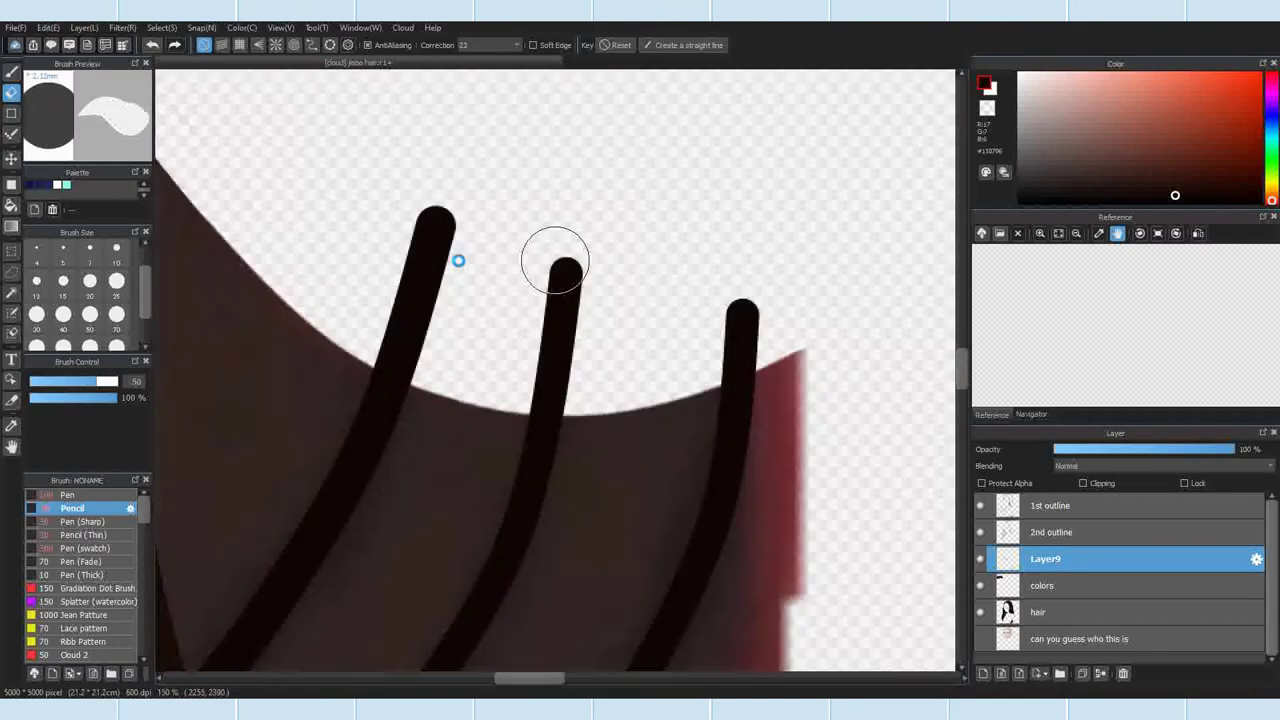
mouse_move(311, 380)
mouse_down()
mouse_move(423, 426)
mouse_move(566, 446)
mouse_move(749, 423)
mouse_move(867, 362)
mouse_move(625, 285)
mouse_up()
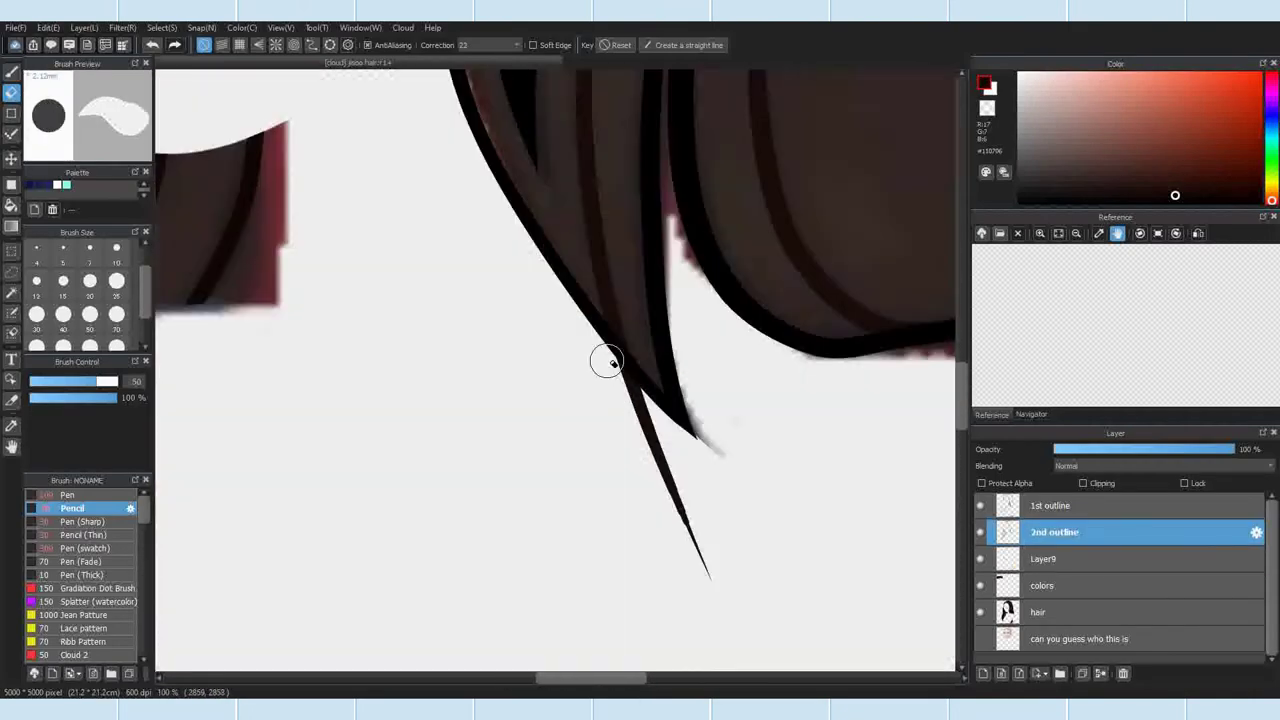
Step: Erase the stray strand line that overshoots the pointed hair tip on the 2nd outline layer
drag(607, 362, 652, 418)
scroll(540, 356, down, 6)
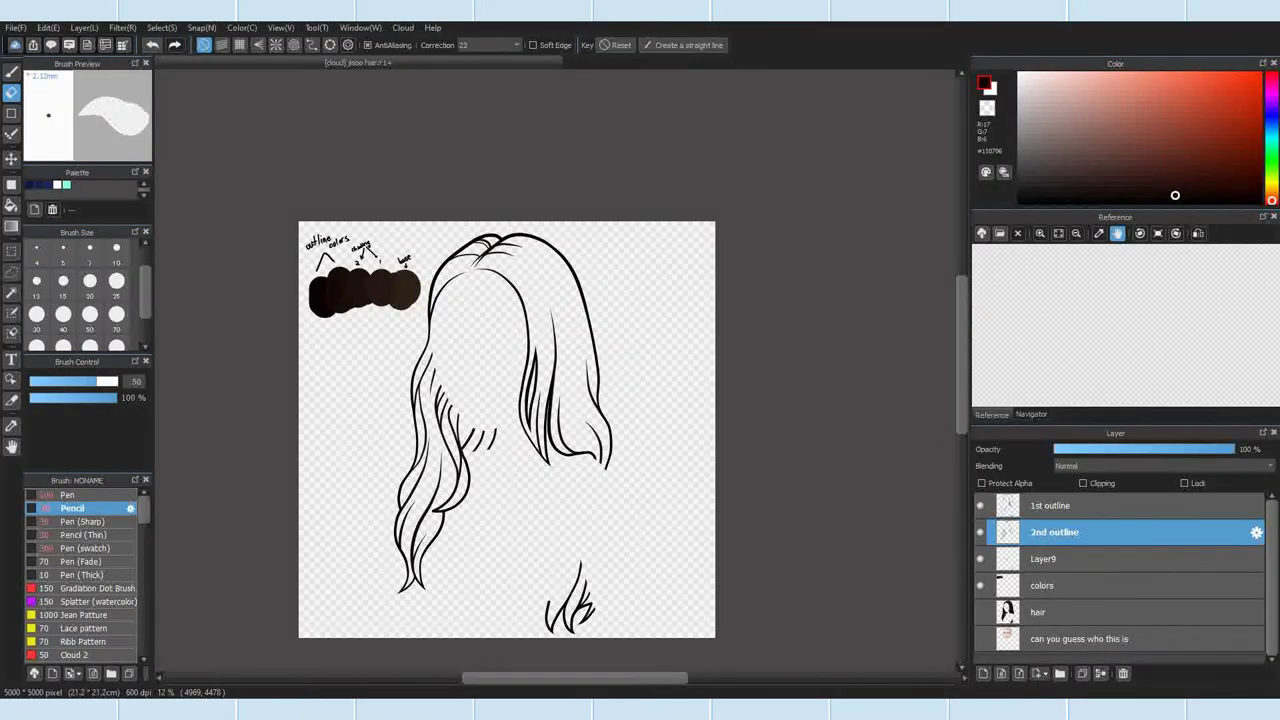
Step: Add a new layer above the 2nd outline layer and lower the 2nd outline's opacity to 51%
click(984, 673)
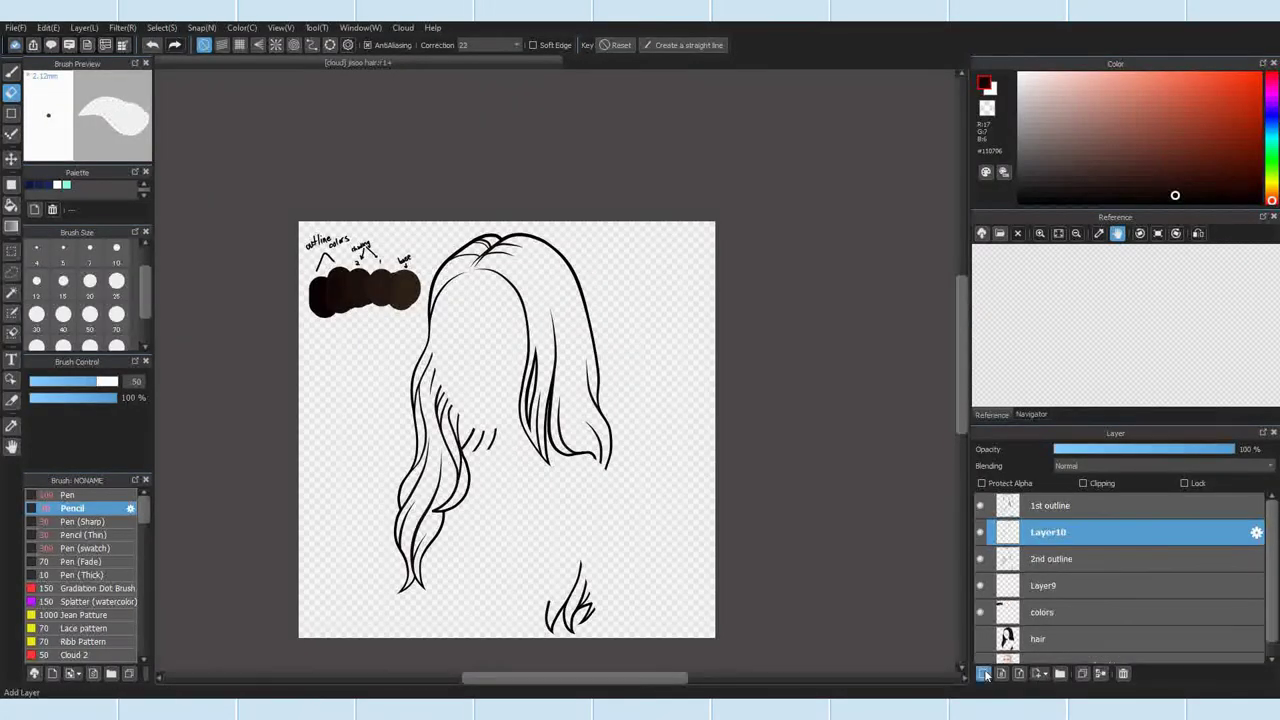
click(1043, 558)
click(1146, 451)
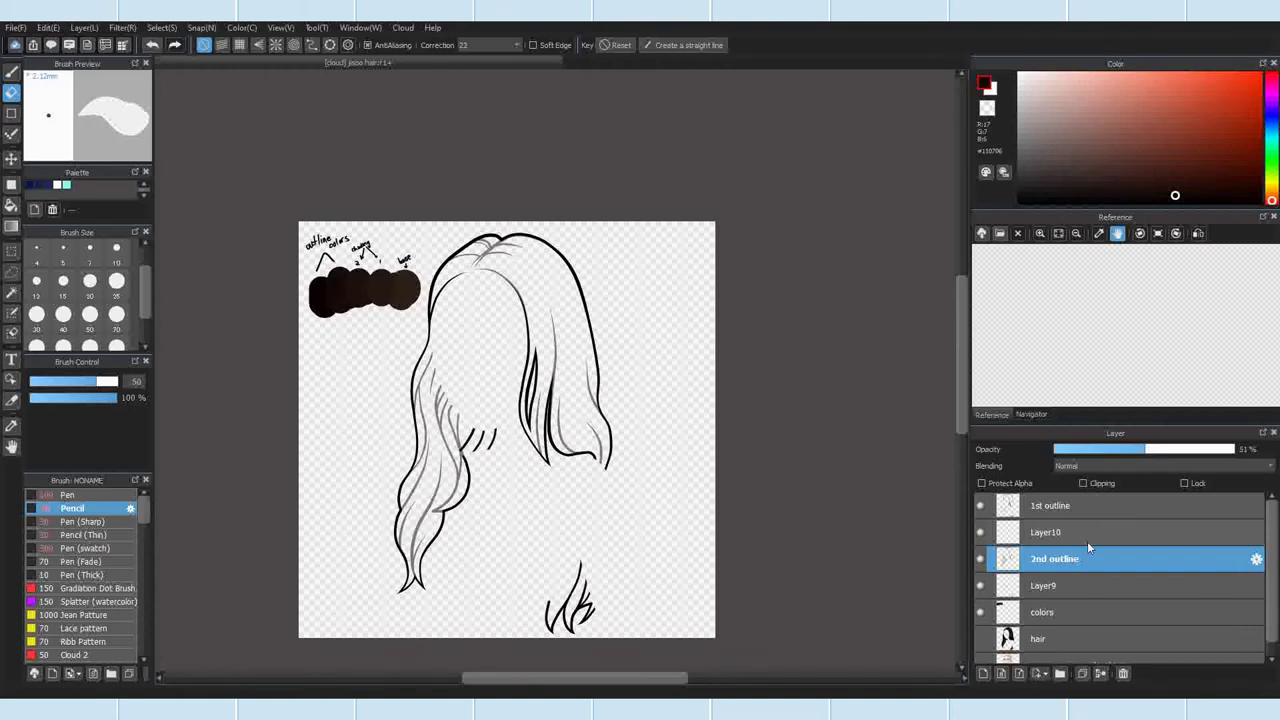
Step: Create a selection from the 2nd outline layer's linework and make the new Layer10 the active layer
click(160, 28)
click(243, 134)
click(1037, 540)
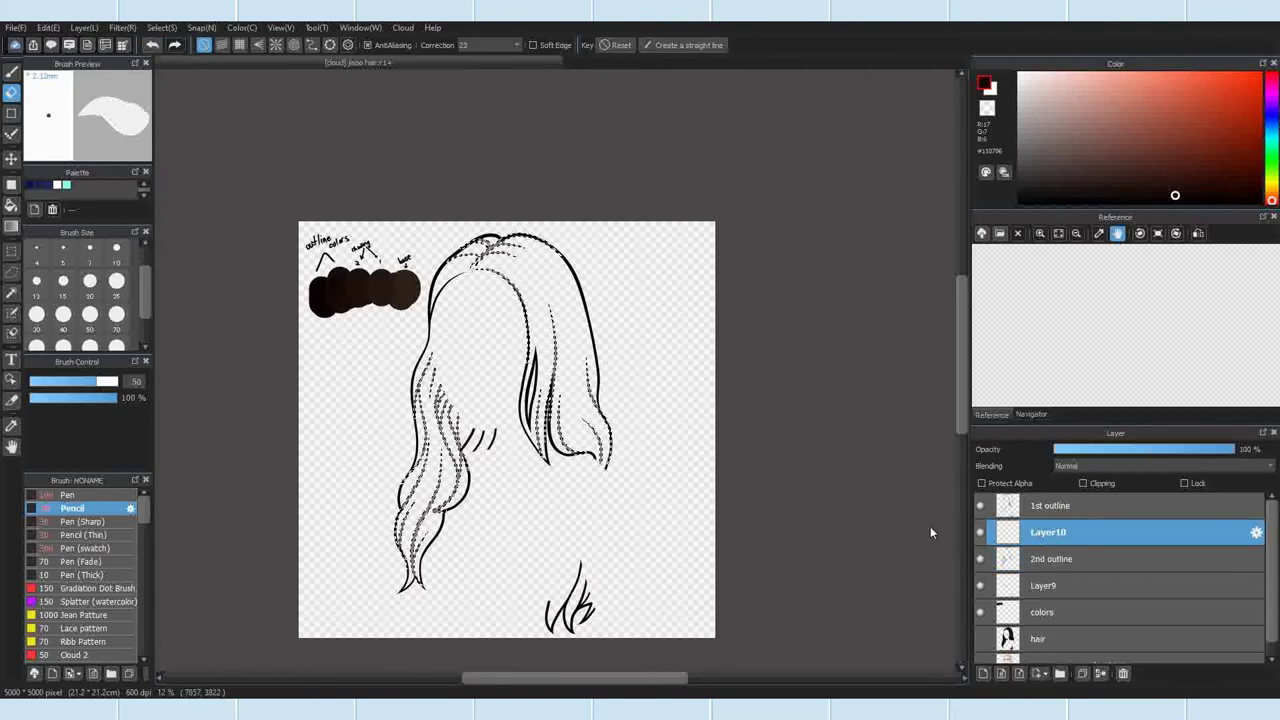
Step: Choose the Pen (Fade) brush and confirm its settings with Size by Pressure, Opacity by Pressure and Force Fade In/Out enabled
click(90, 562)
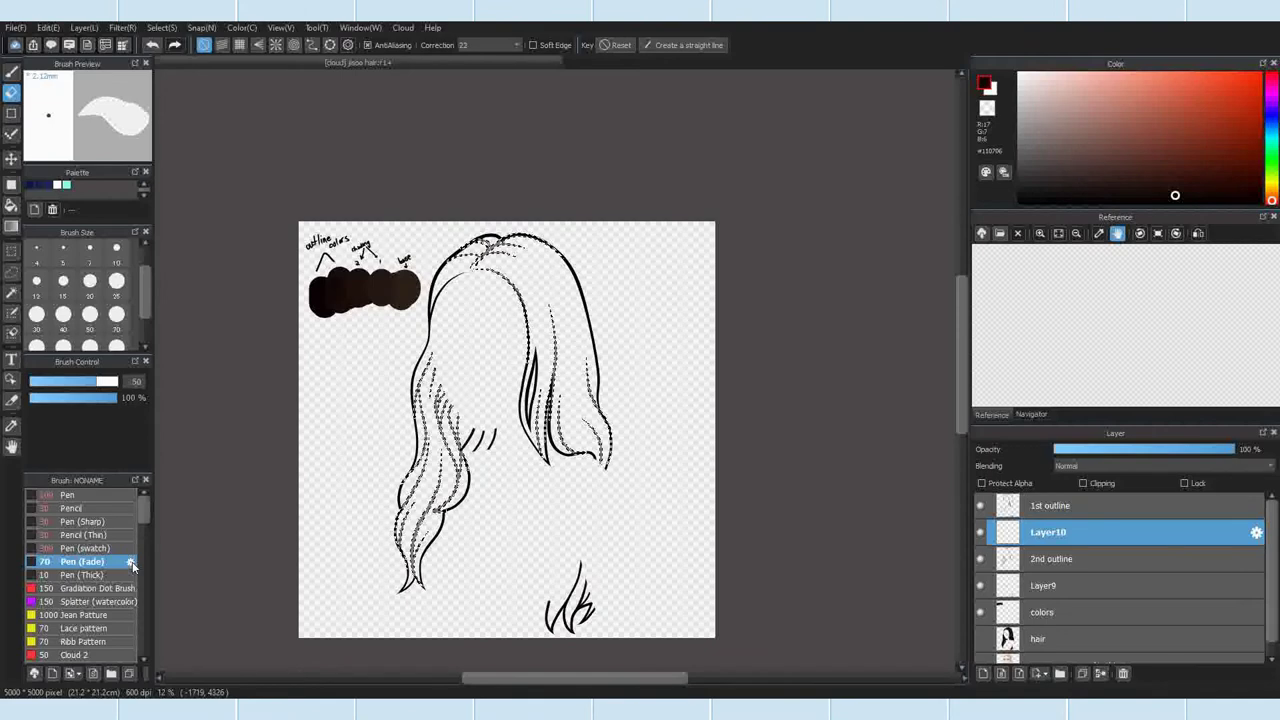
click(130, 563)
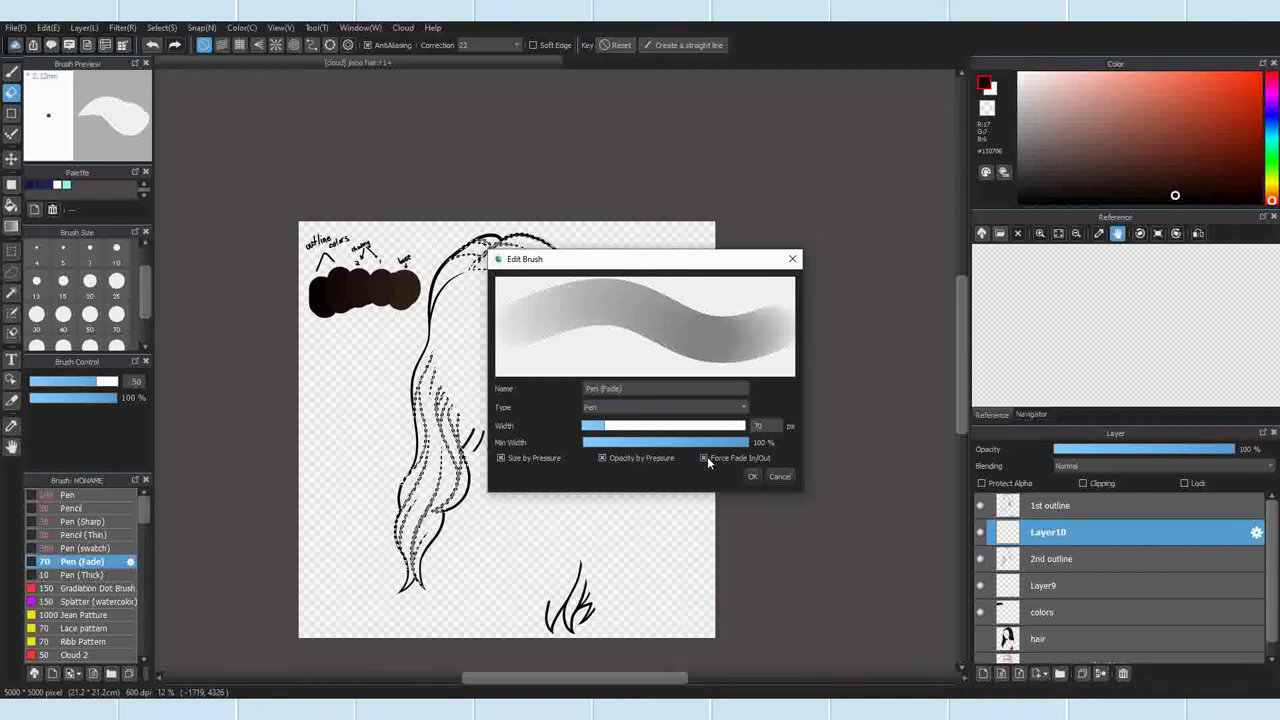
click(642, 458)
click(642, 458)
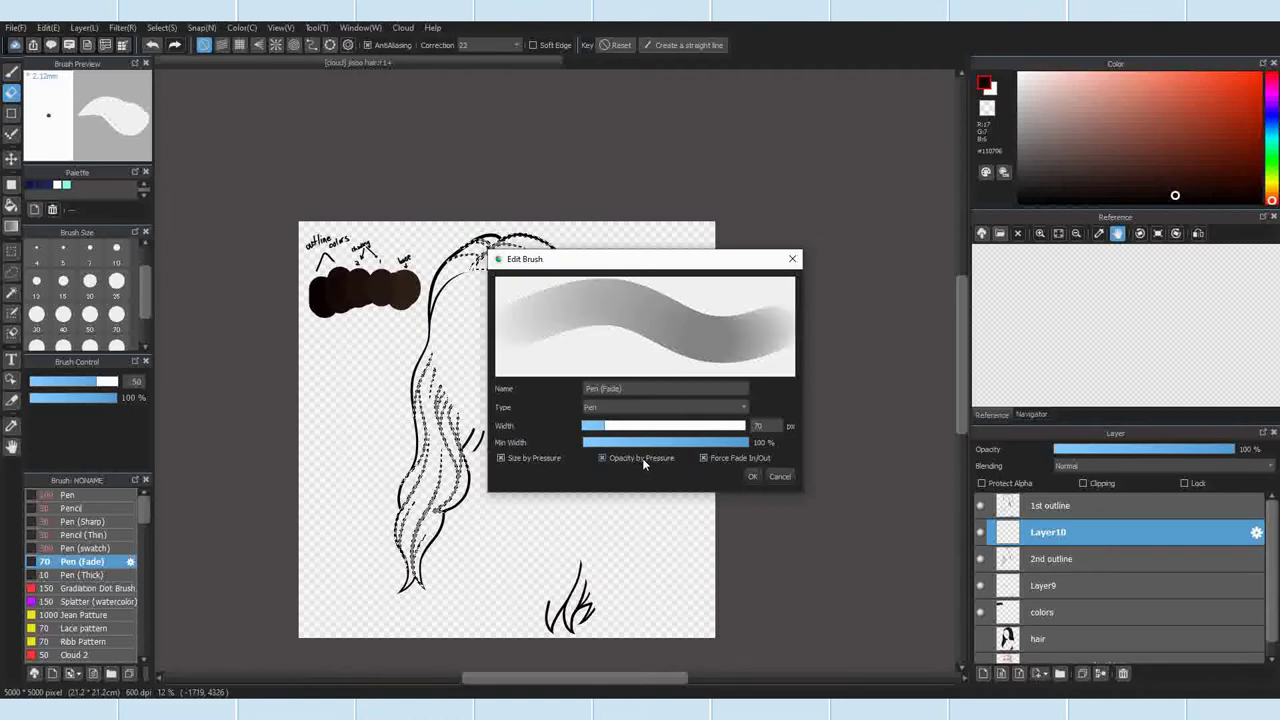
click(544, 458)
click(544, 458)
click(599, 458)
click(599, 458)
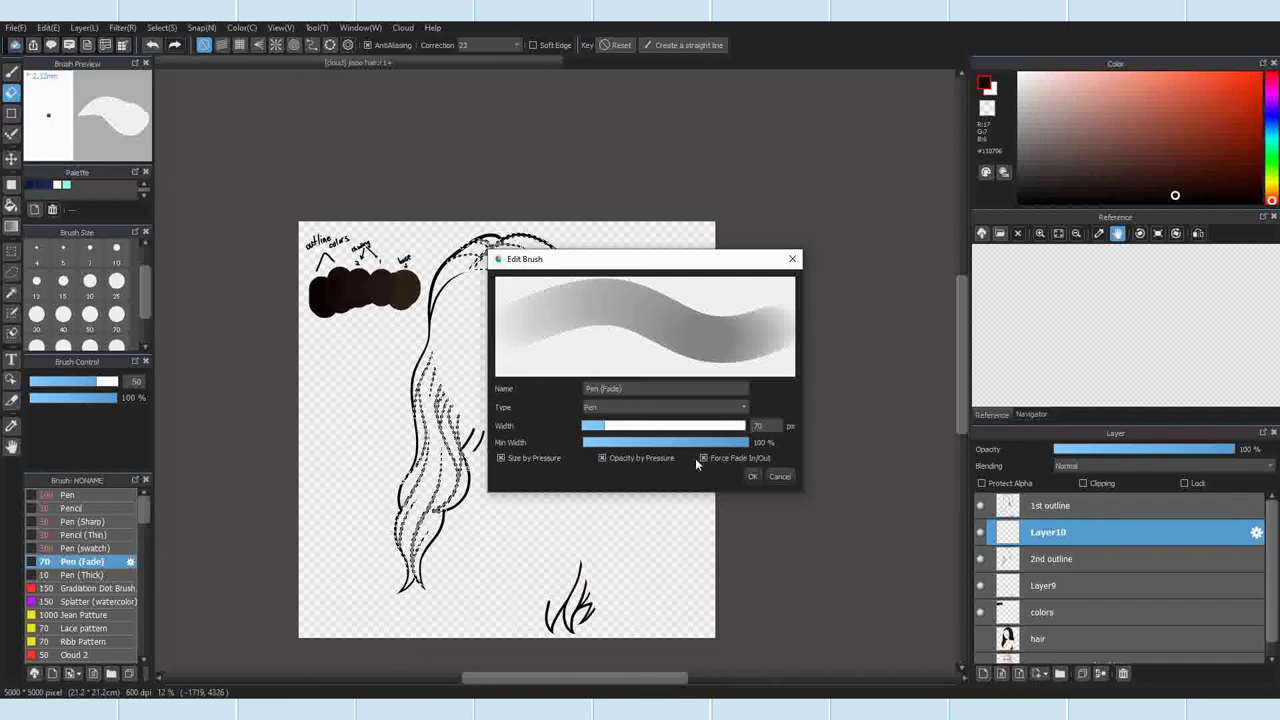
click(755, 476)
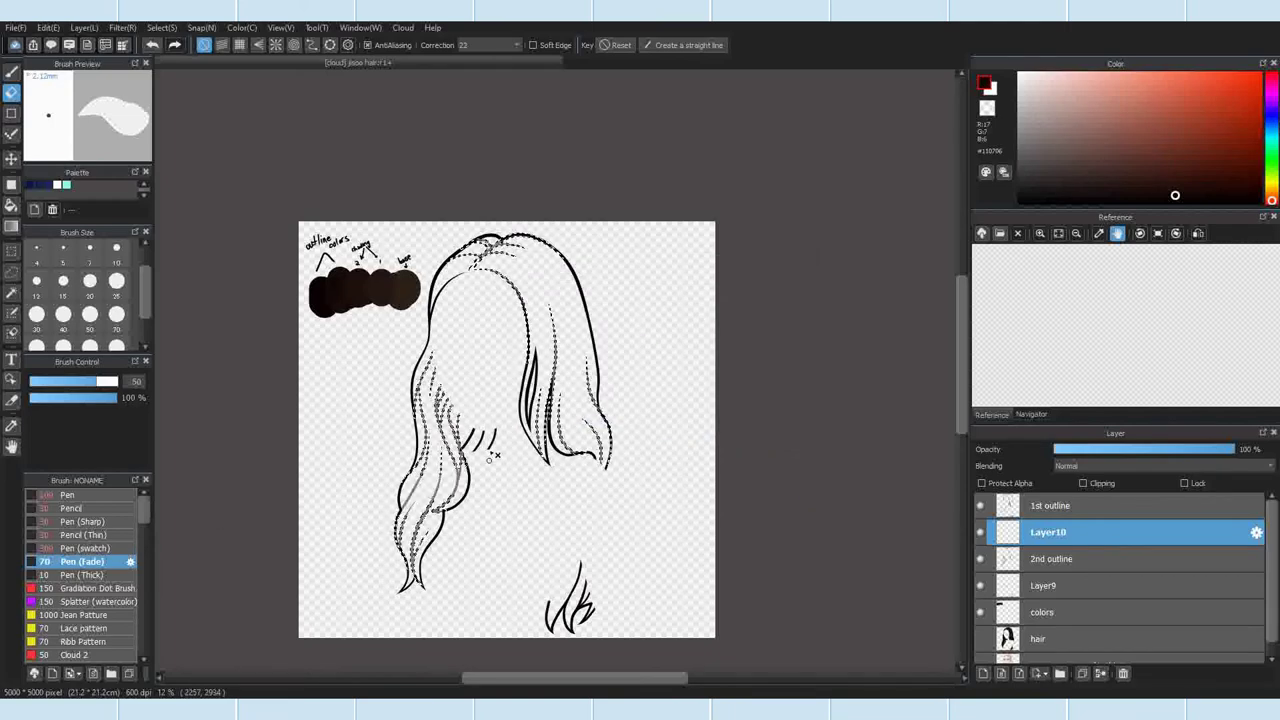
Step: Sample the black #000000 from the outer hair outline as the drawing colour and switch to the Brush tool
scroll(392, 304, up, 5)
scroll(337, 286, down, 4)
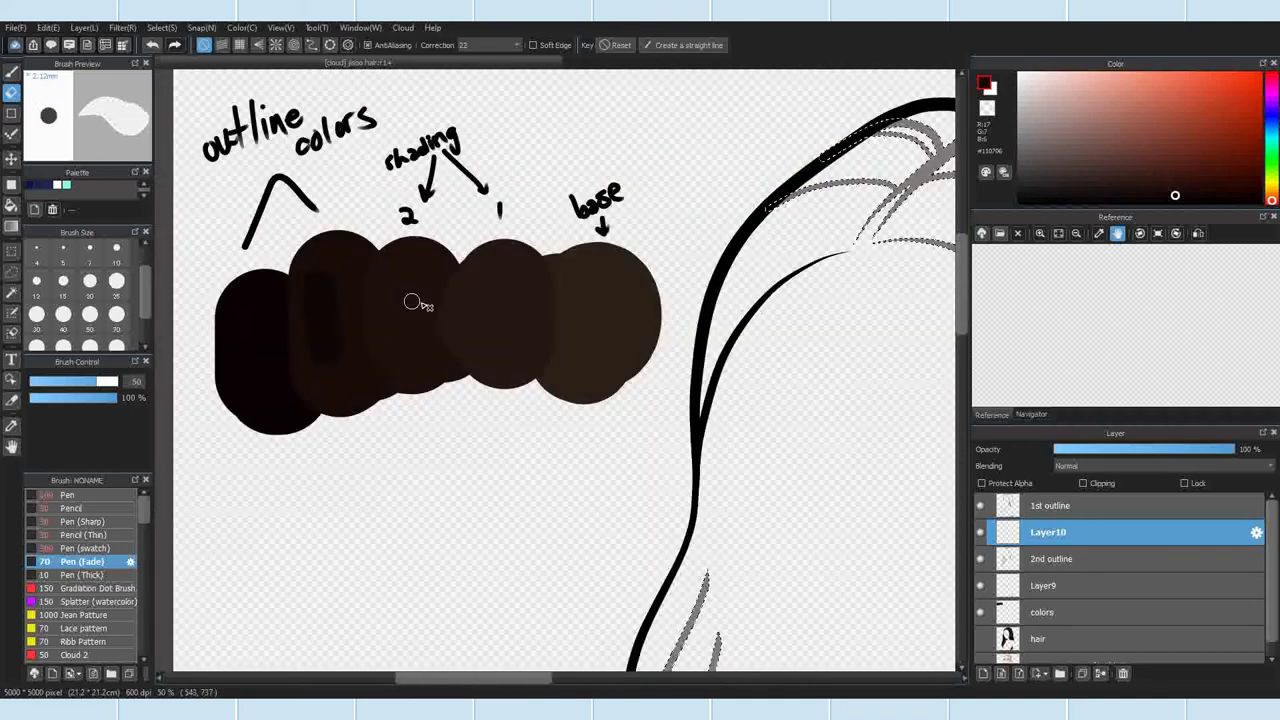
scroll(437, 327, down, 1)
scroll(540, 500, up, 7)
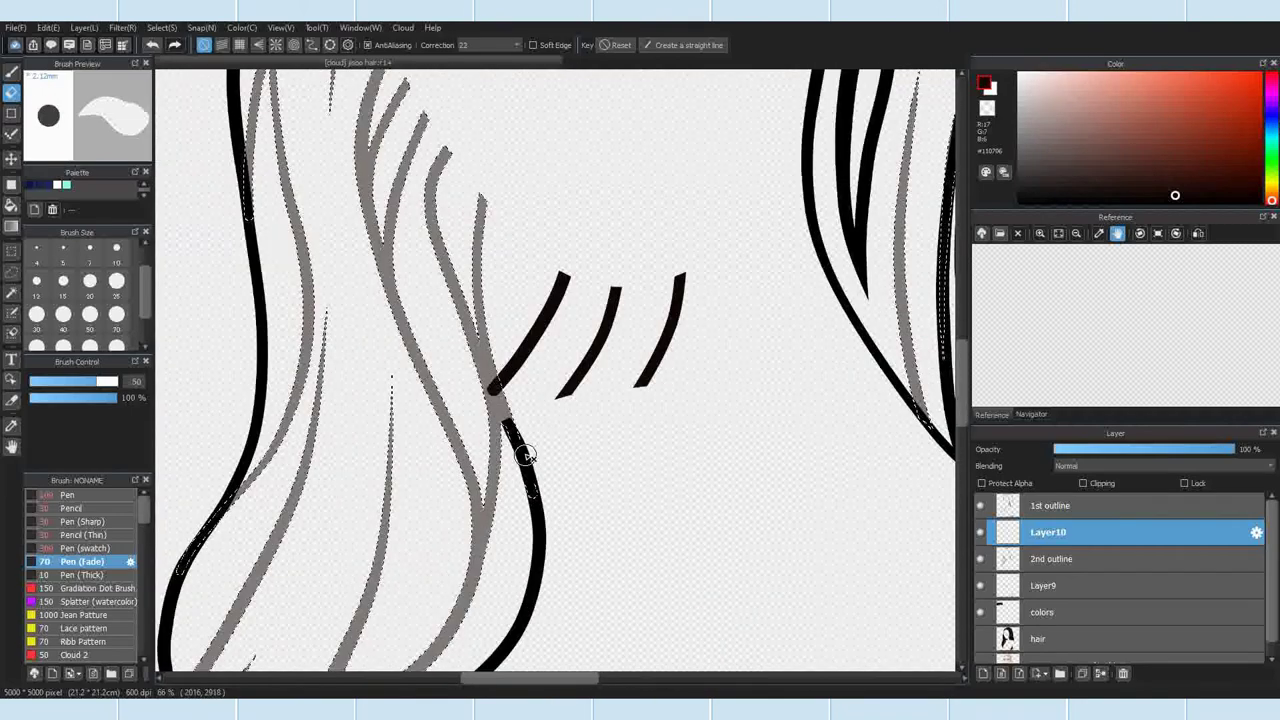
right_click(551, 590)
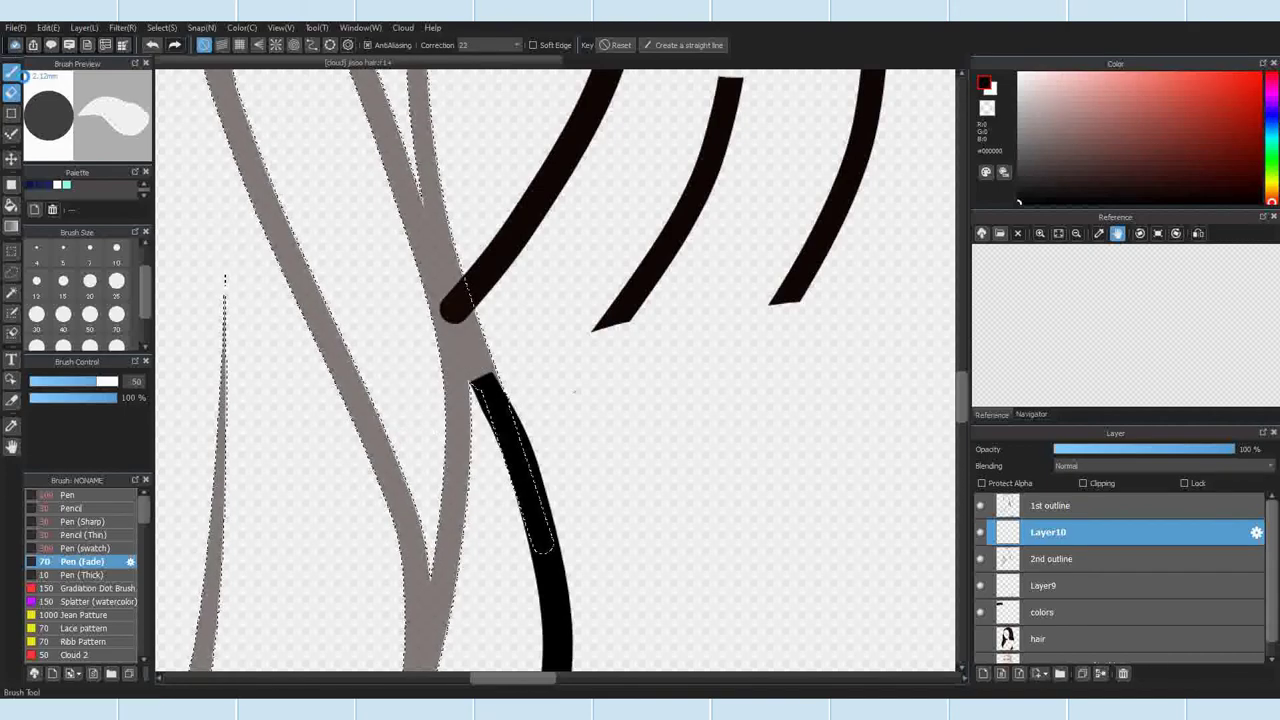
key(b)
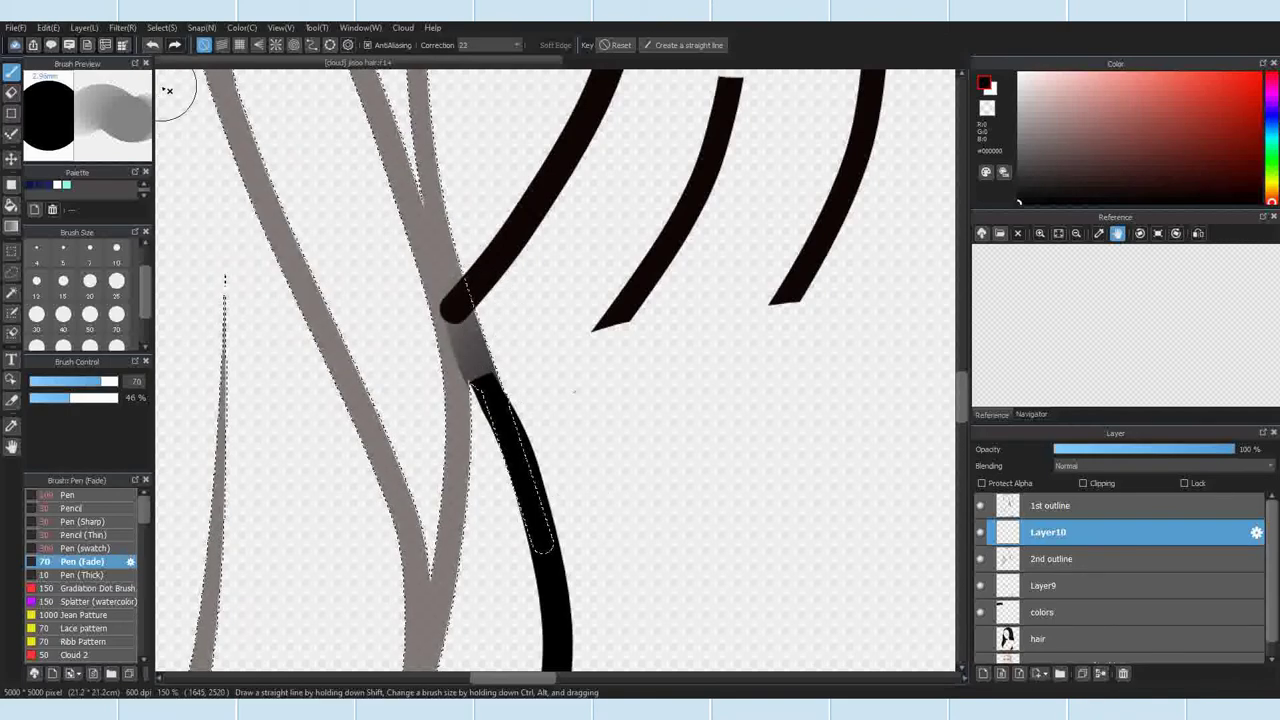
Step: Undo the test strokes and set the Pen (Fade) brush to size 40 with 100% opacity
click(146, 45)
click(63, 314)
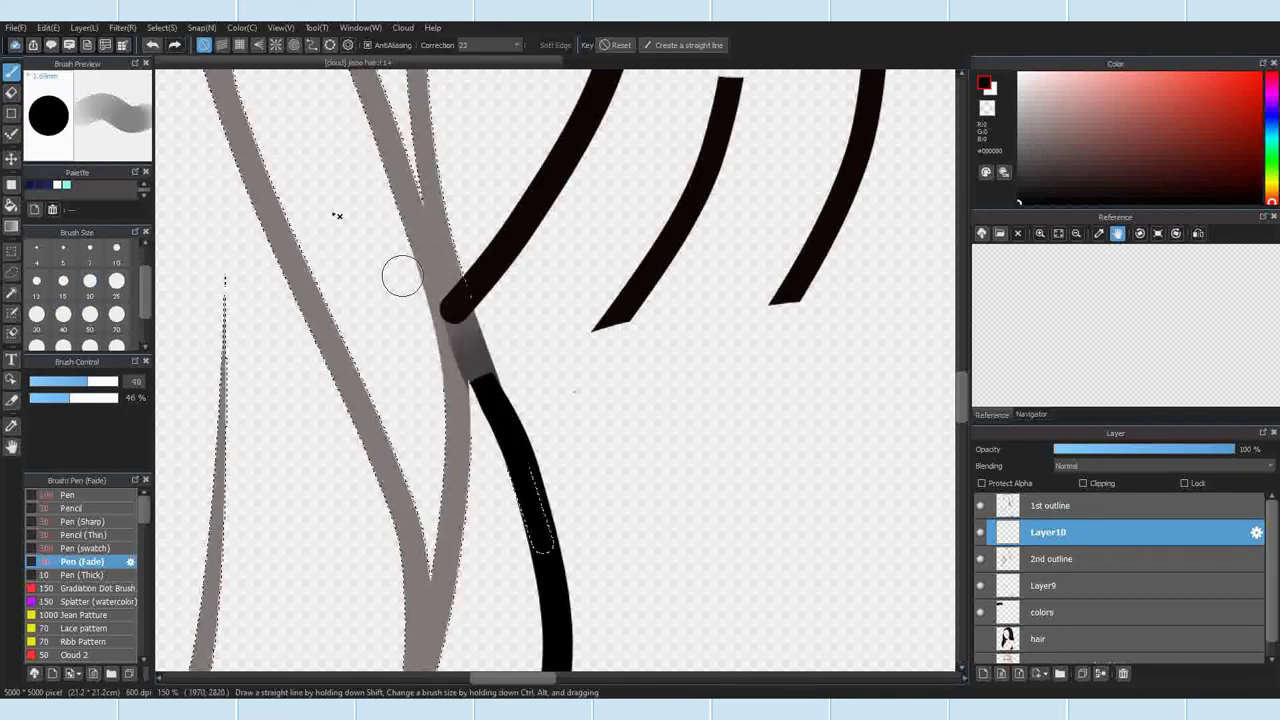
key(ctrl+d)
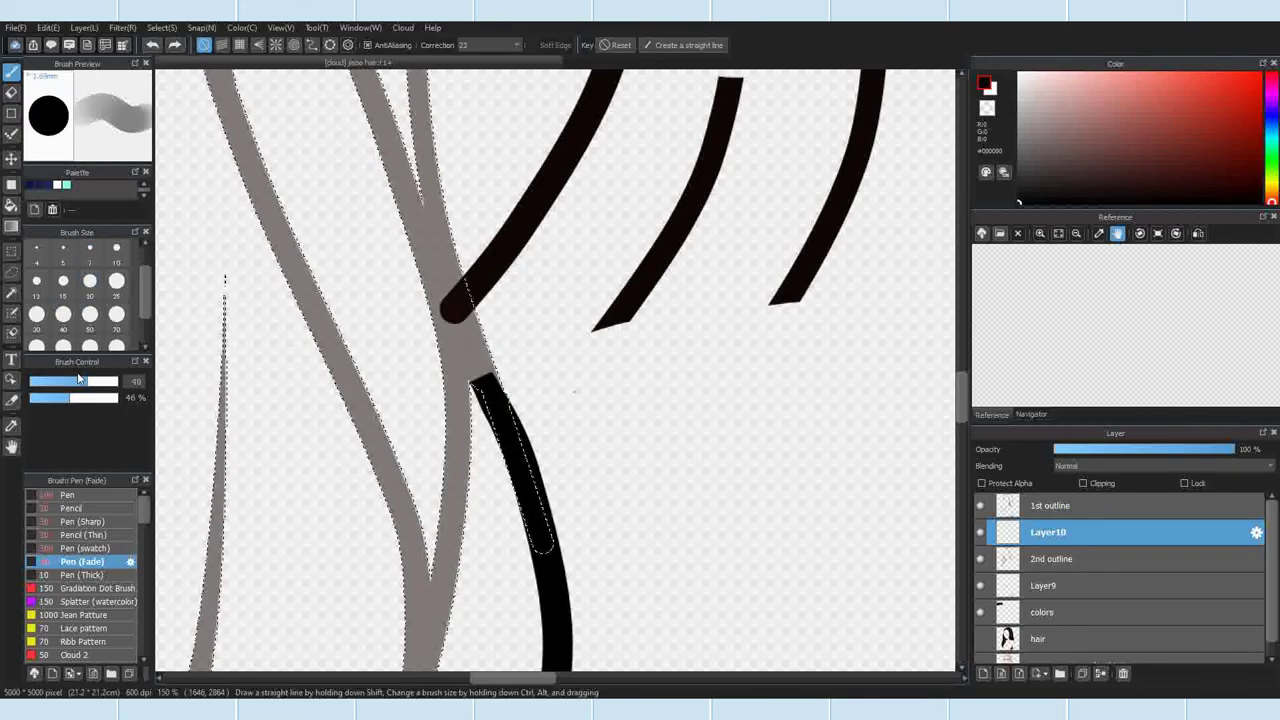
drag(94, 398, 177, 409)
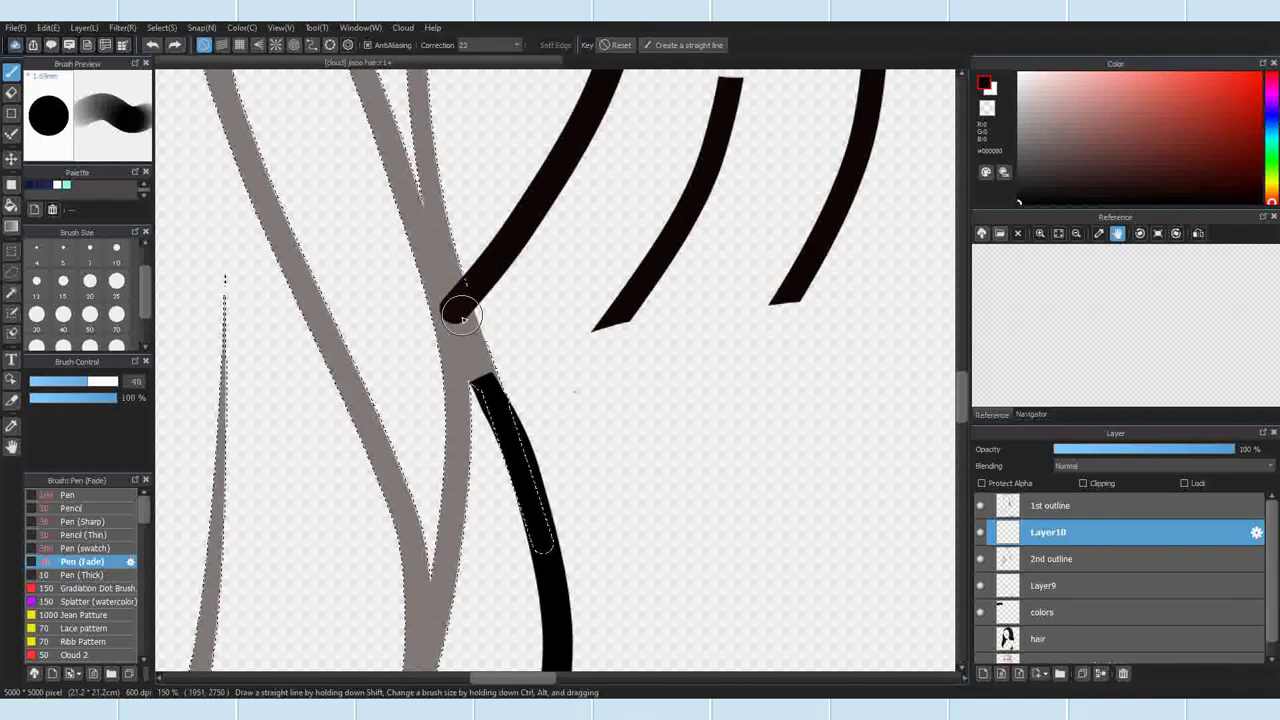
Step: Paint a black fade on Layer10 where the inner strand meets the black outline, undoing and redoing unsatisfactory strokes
key(ctrl+z)
click(152, 45)
scroll(519, 334, up, 2)
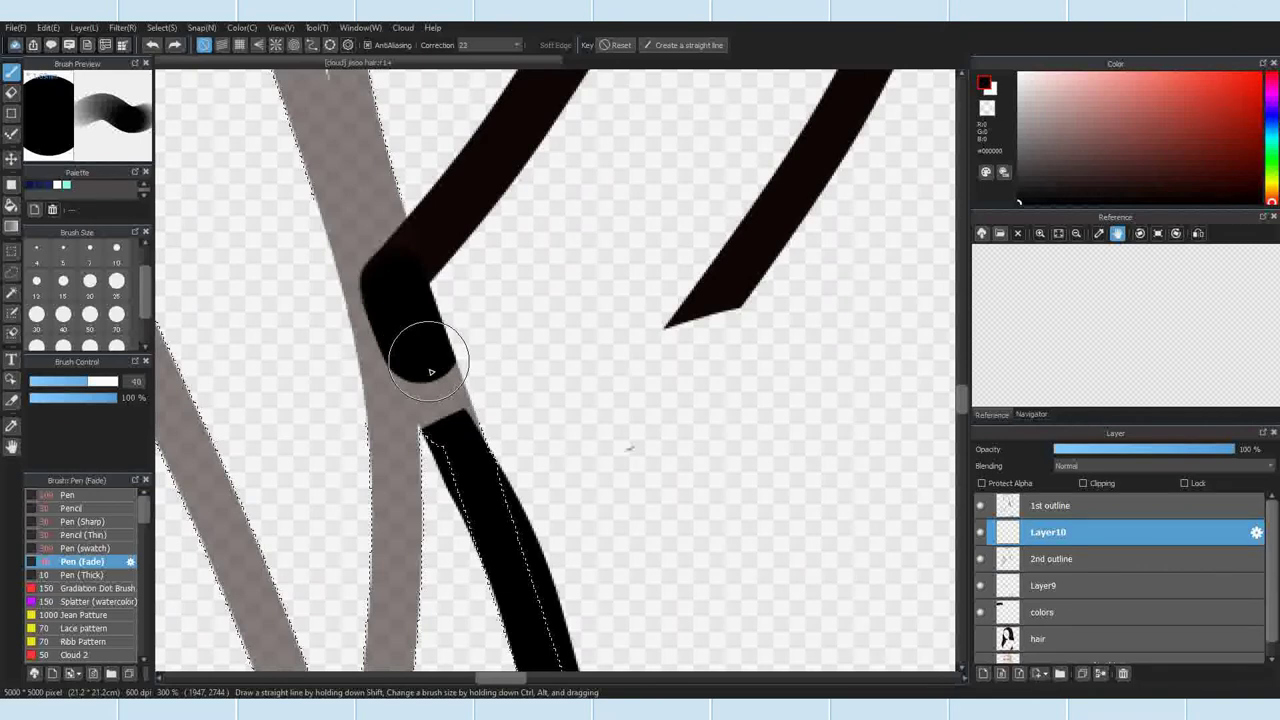
click(151, 45)
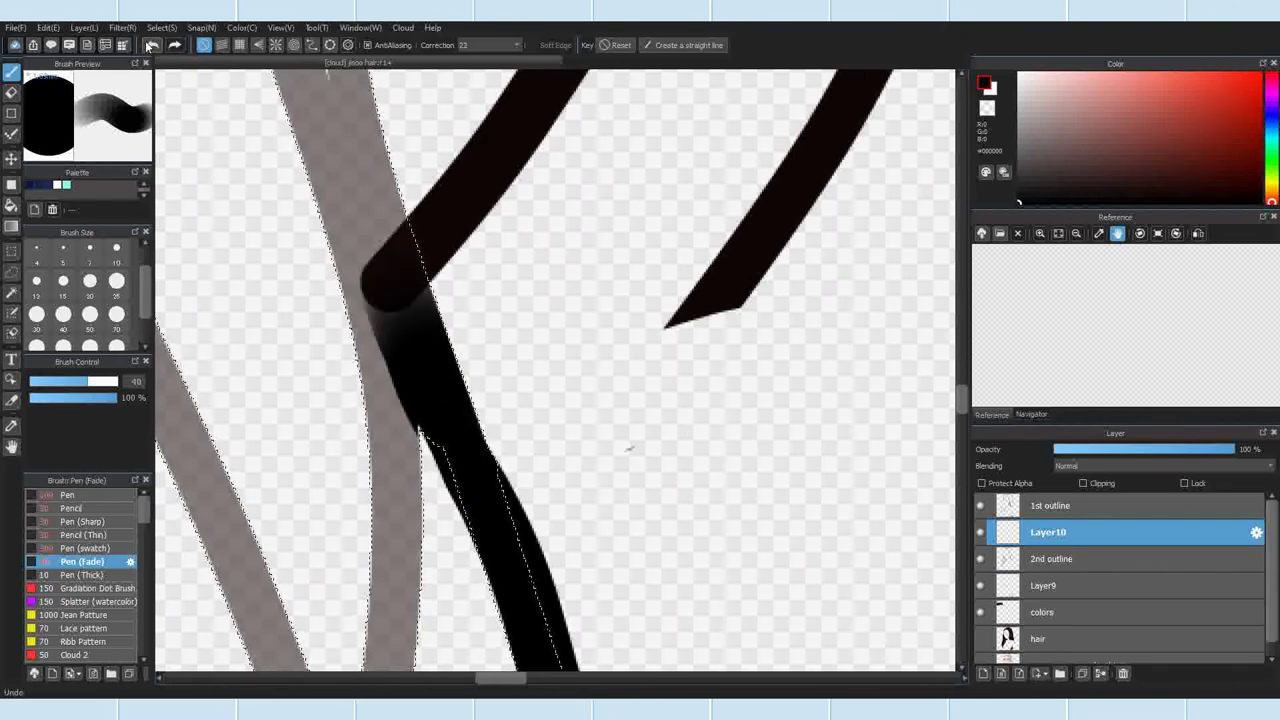
click(151, 45)
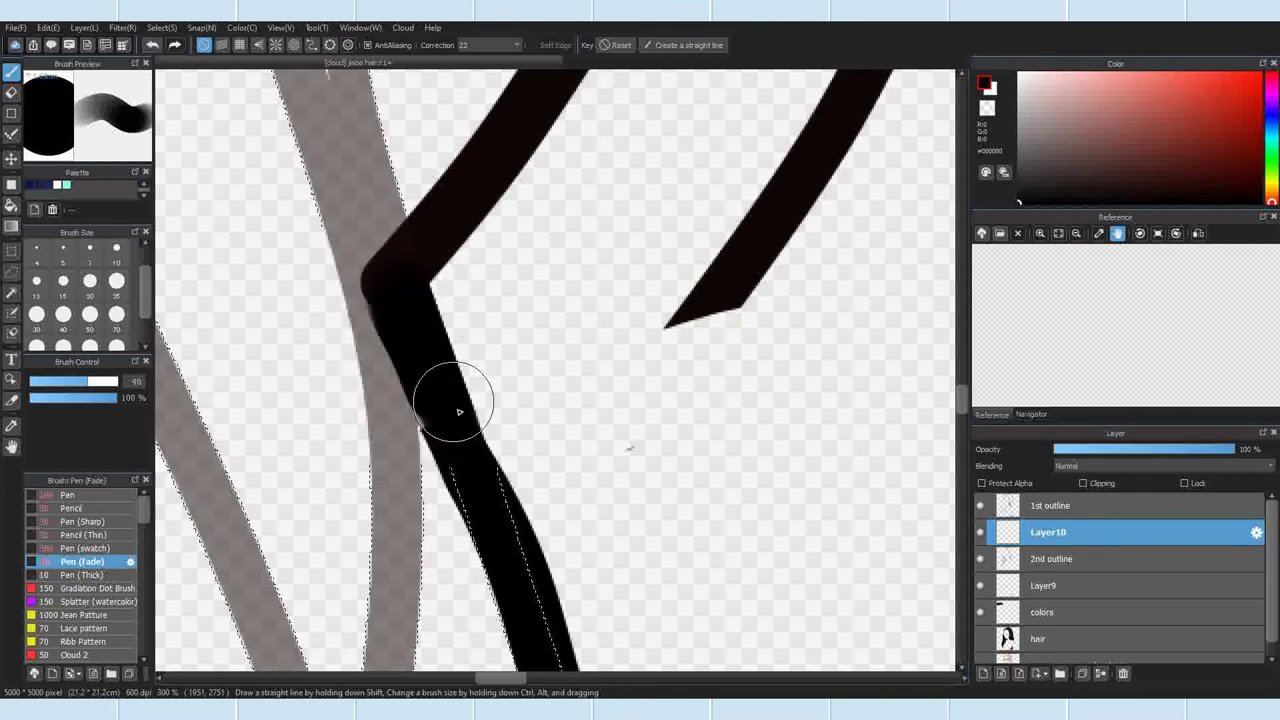
key(ctrl+z)
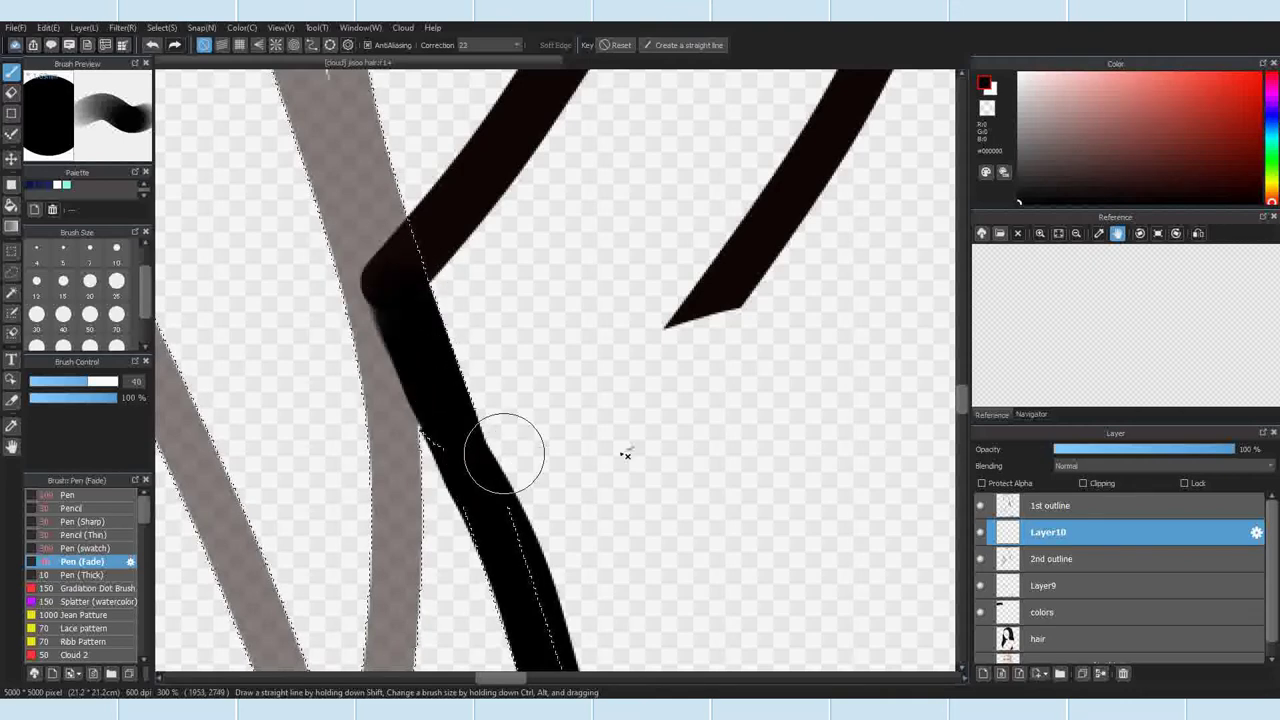
Step: Raise the 2nd outline layer's opacity to 100% and examine the blend at the strand joint
click(1057, 563)
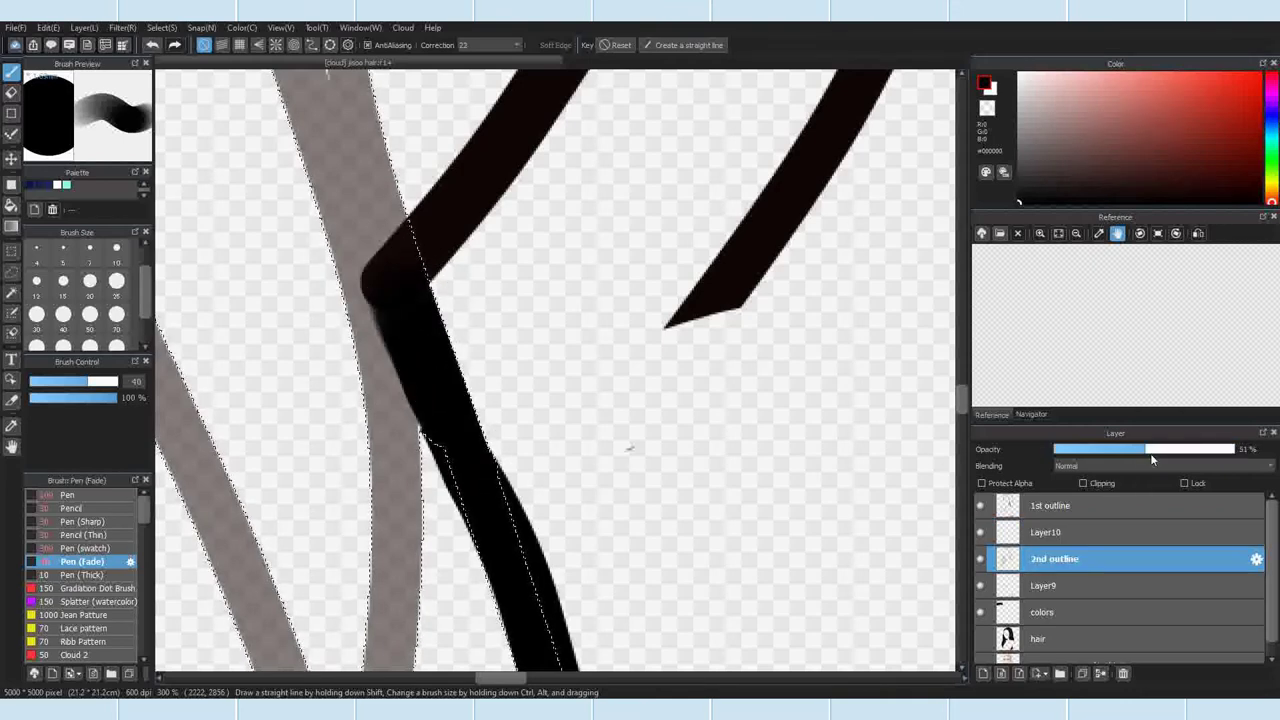
click(1248, 449)
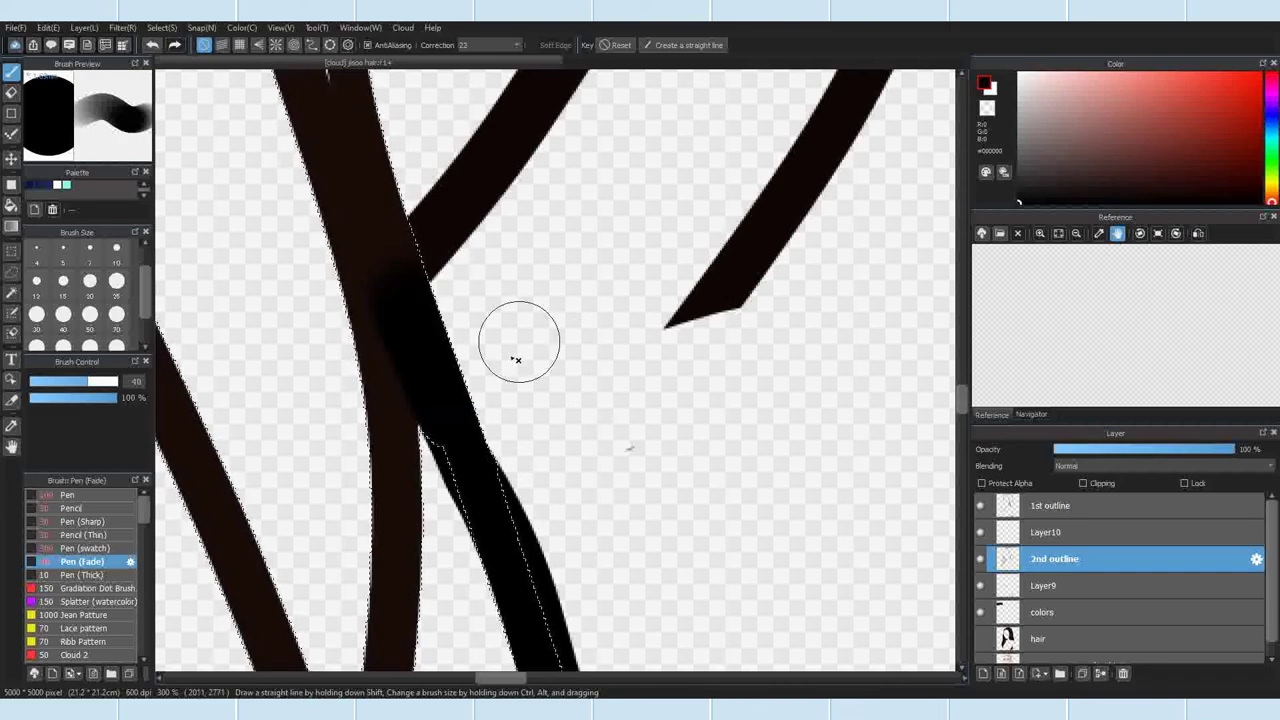
scroll(500, 350, down, 3)
scroll(430, 300, up, 4)
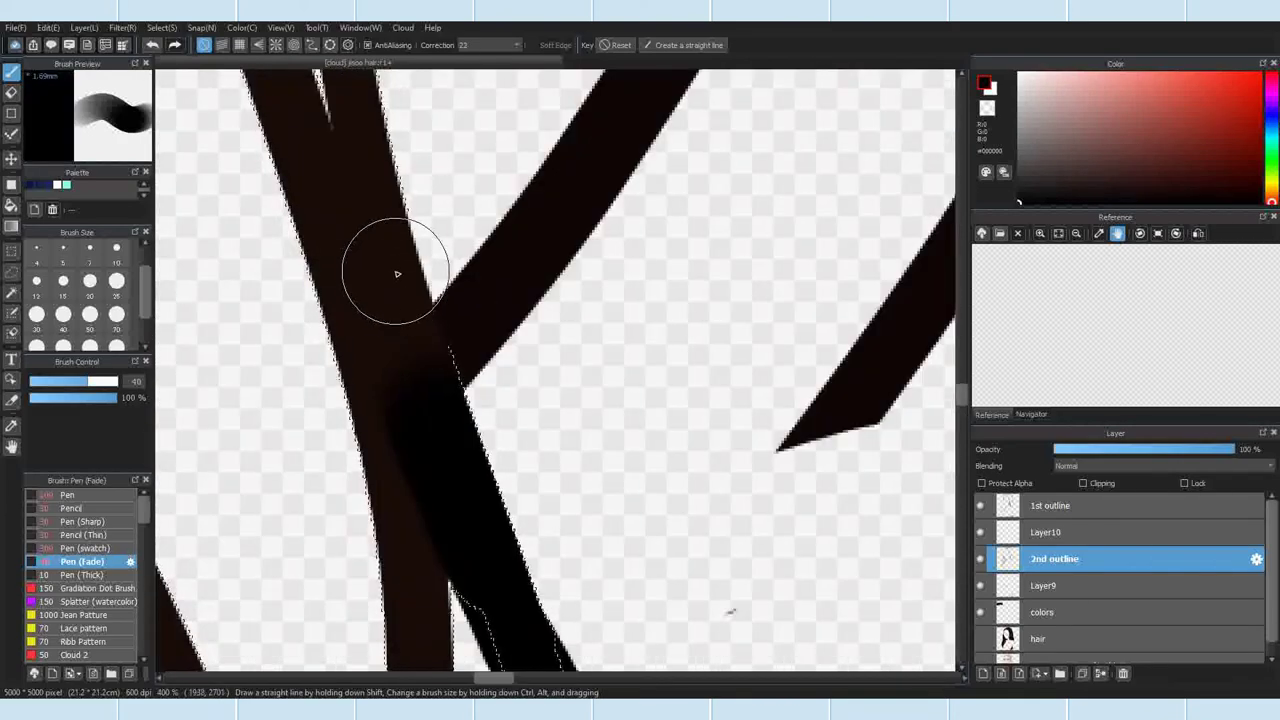
scroll(500, 510, down, 4)
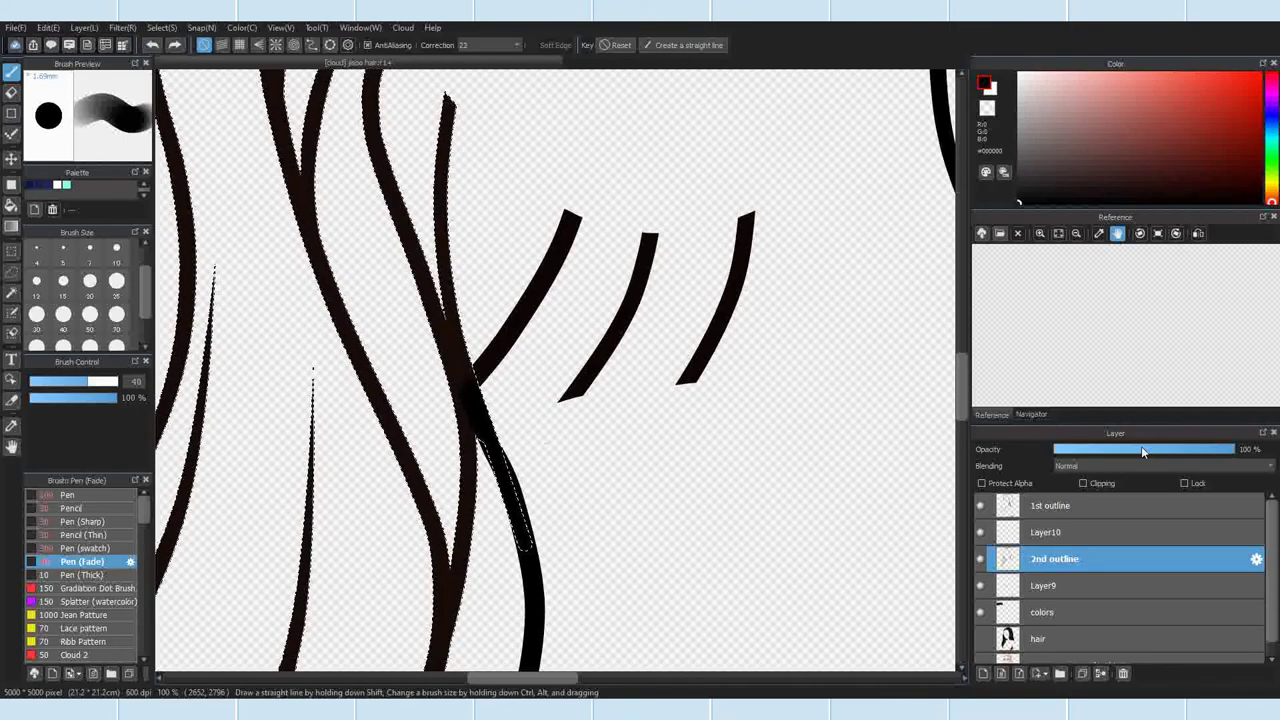
Step: Dim the 2nd outline layer again and extend the black fade up the inner strand at the joint on Layer10
drag(1135, 449, 1118, 451)
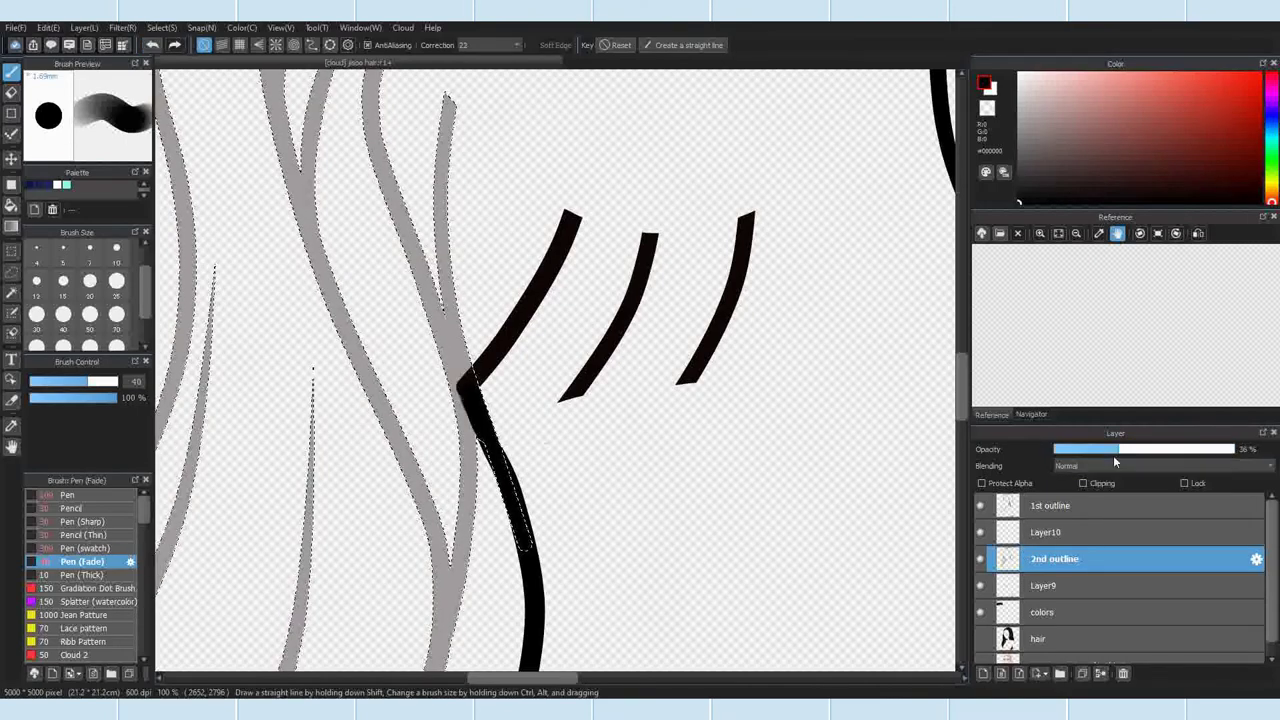
click(1040, 535)
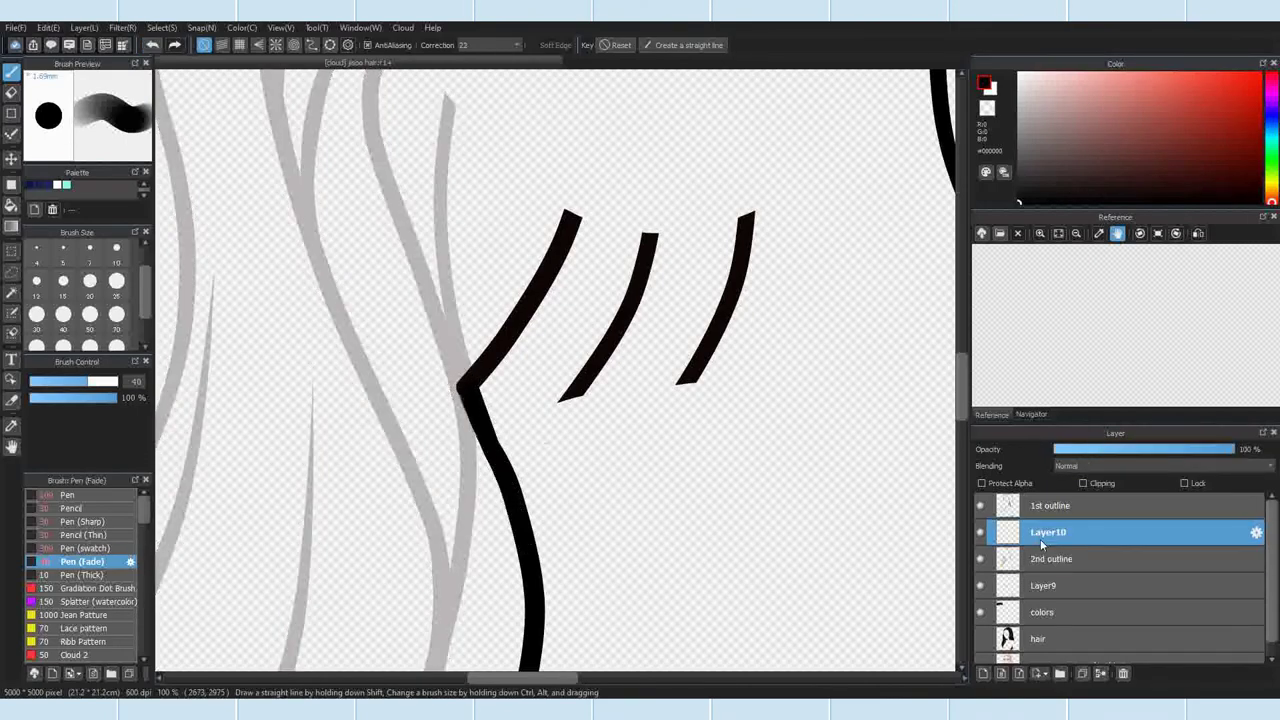
scroll(463, 378, up, 3)
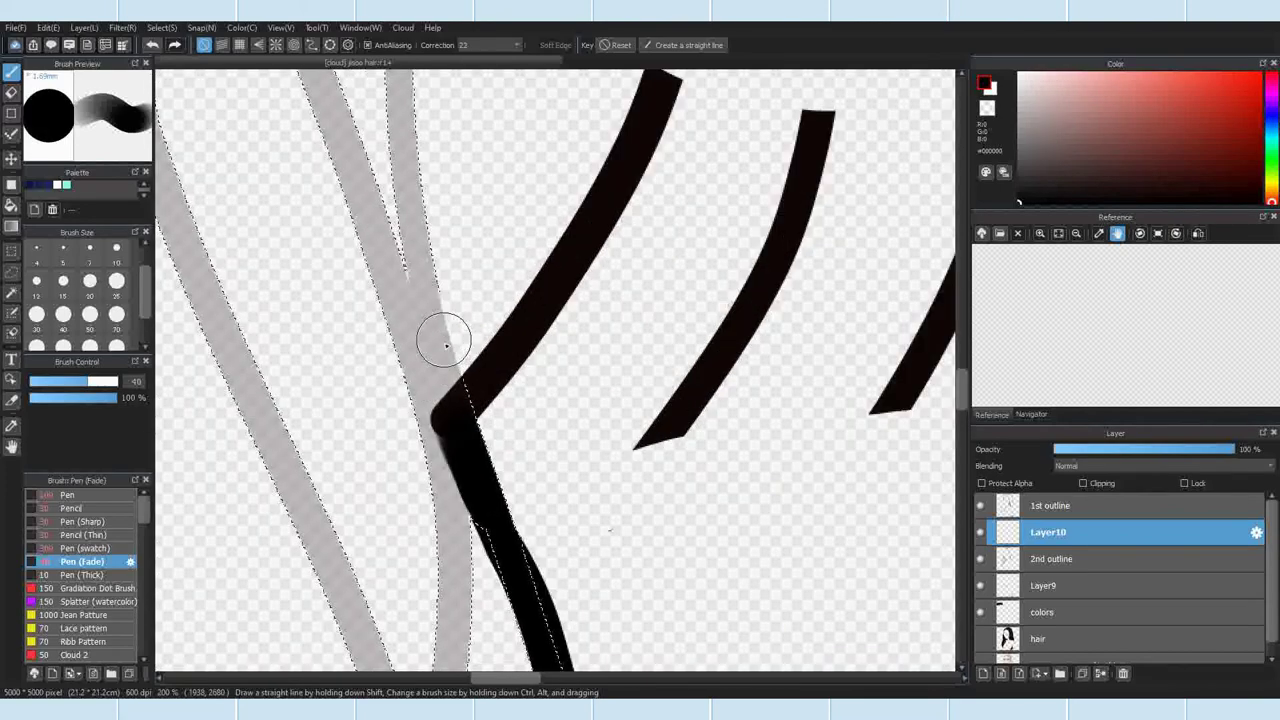
drag(453, 381, 455, 398)
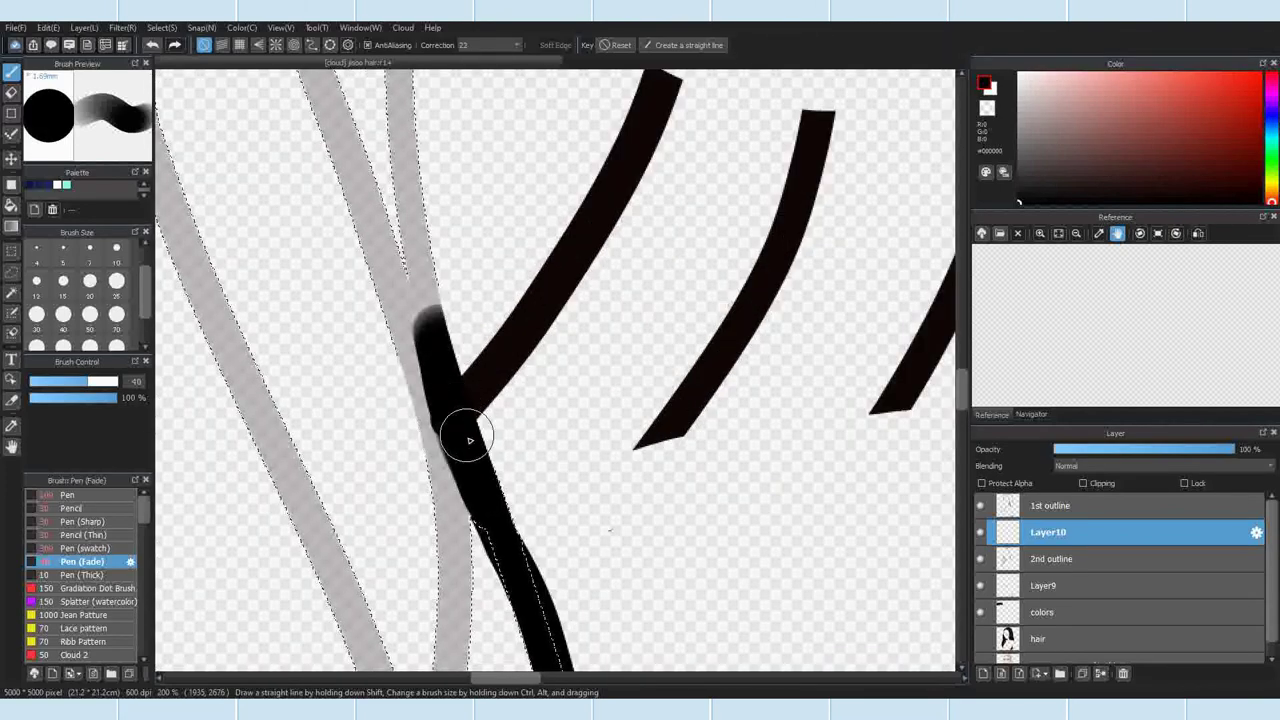
Step: Paint a black fade where the outer outline runs into the inner strand at the left lock's lower curl
scroll(493, 357, down, 3)
scroll(426, 505, up, 3)
drag(390, 488, 503, 490)
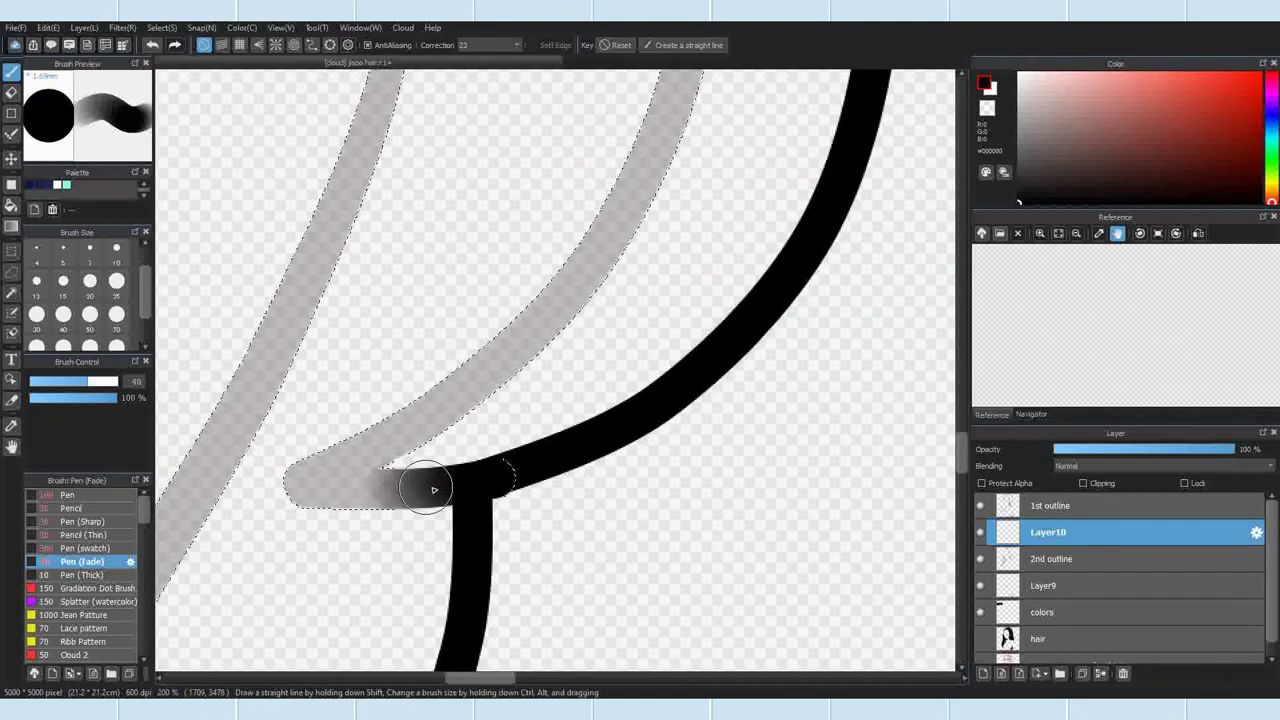
scroll(677, 429, down, 3)
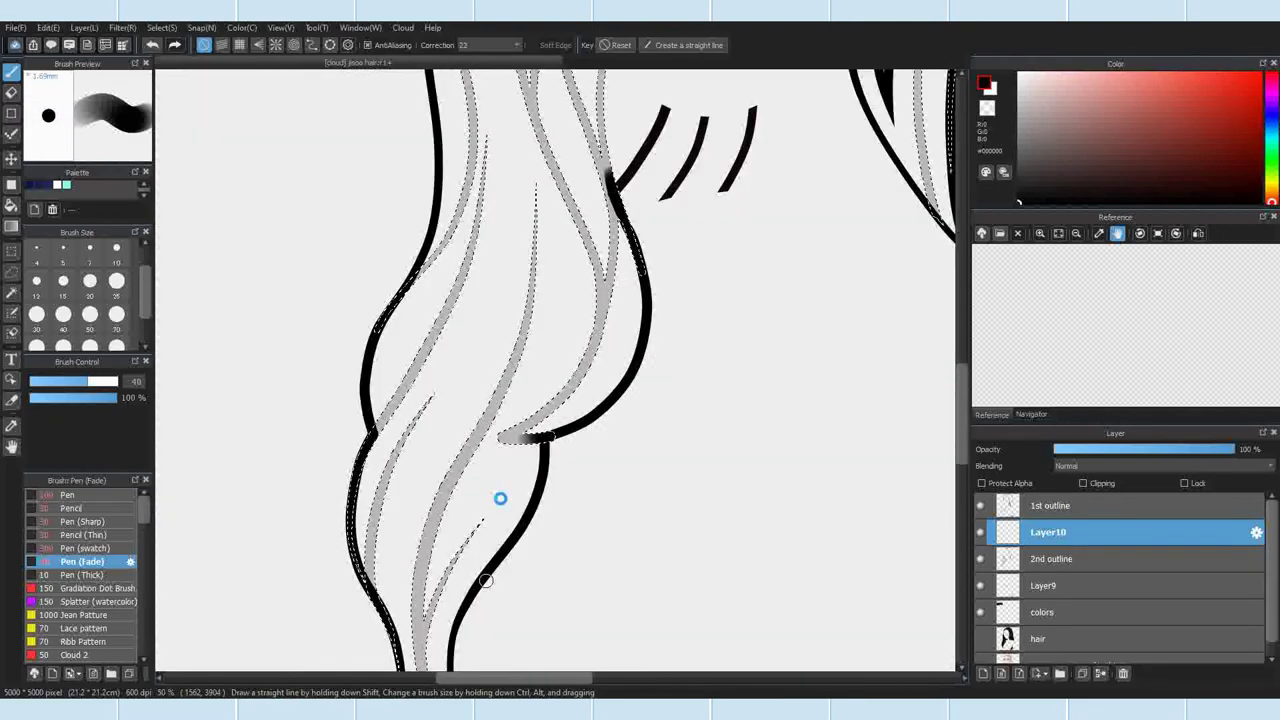
scroll(500, 500, down, 2)
scroll(497, 572, up, 6)
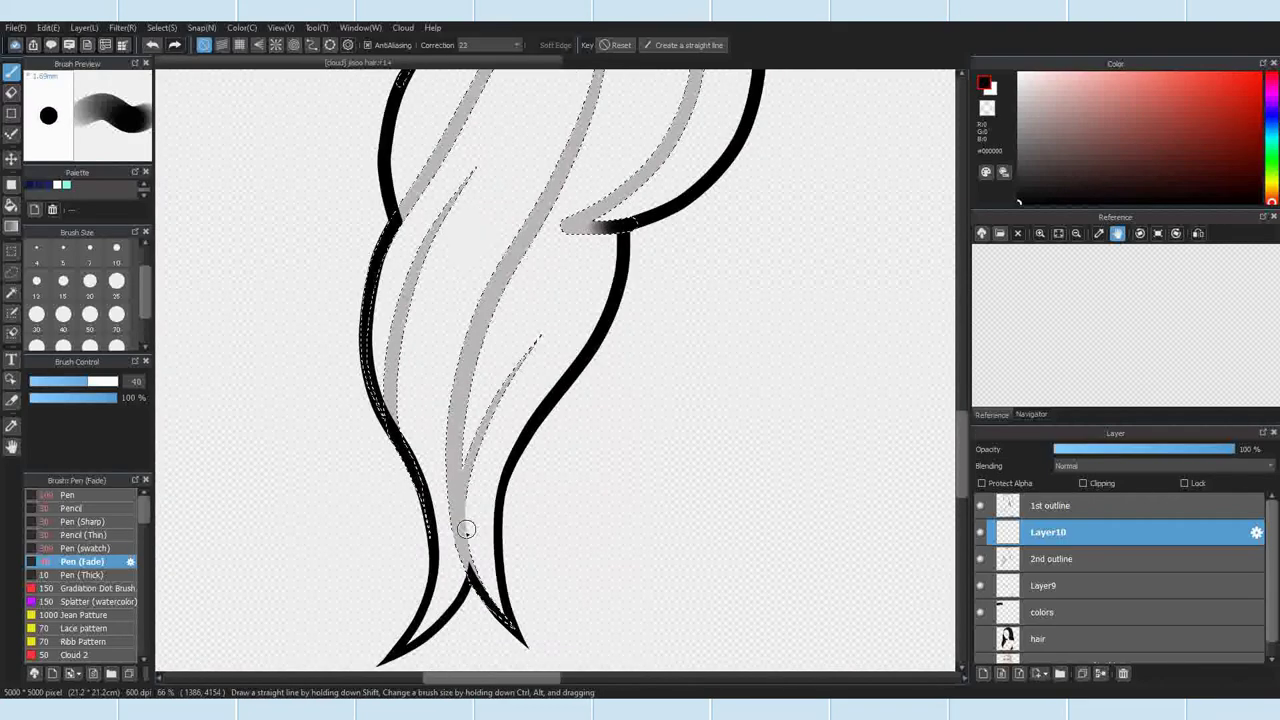
Step: Set the brush size to 50 and paint black fades near the left lock's tip, on the central inner strand and the strand beside it
click(68, 314)
scroll(520, 282, down, 1)
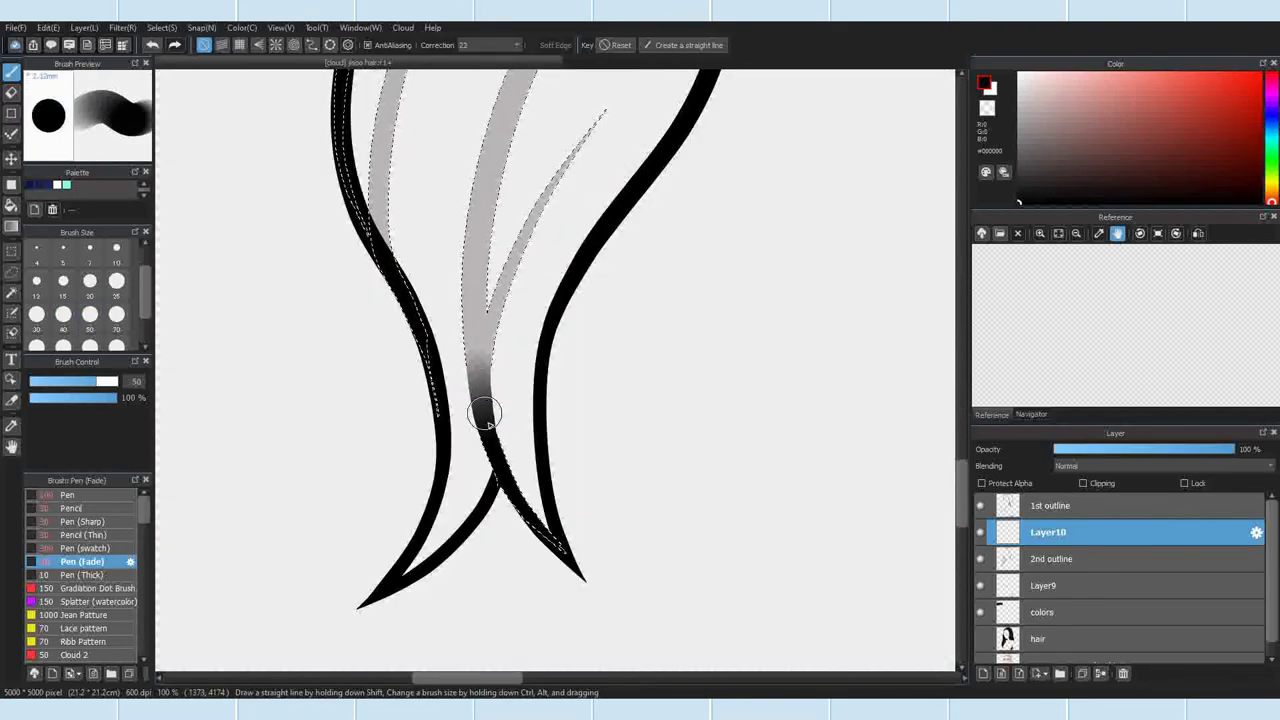
scroll(509, 366, down, 2)
scroll(490, 337, up, 2)
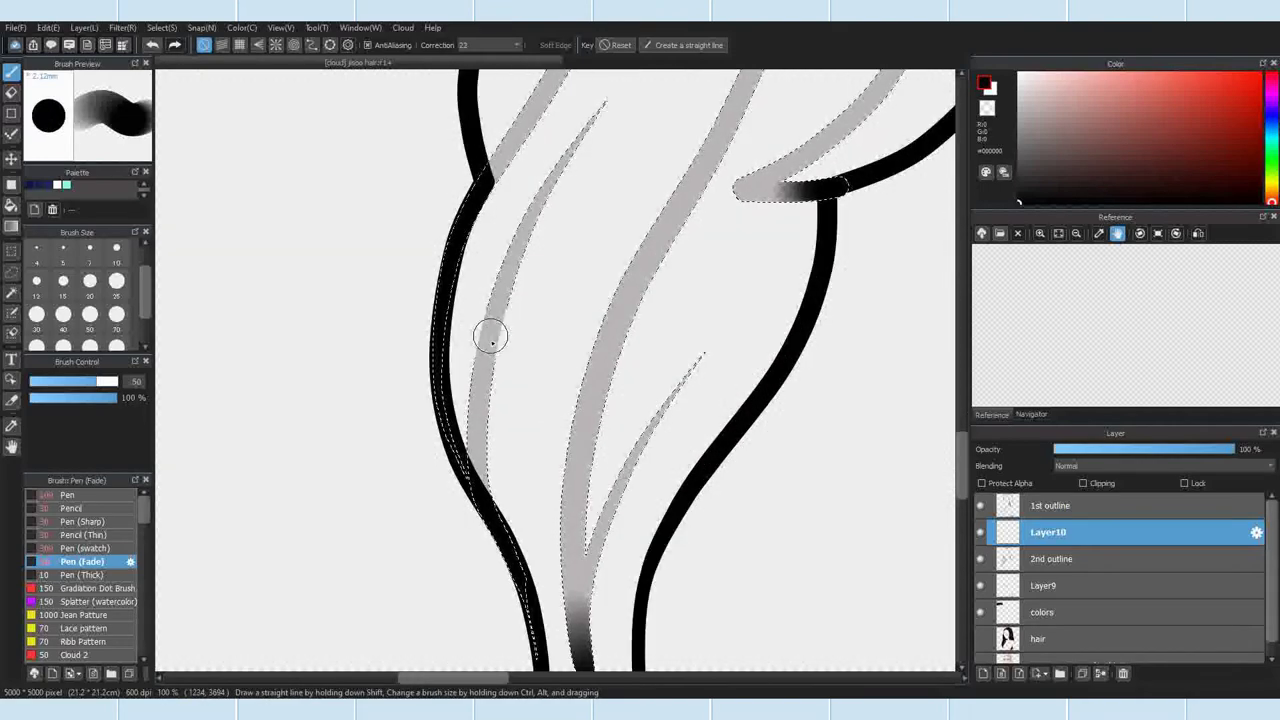
scroll(534, 251, down, 2)
scroll(583, 160, up, 2)
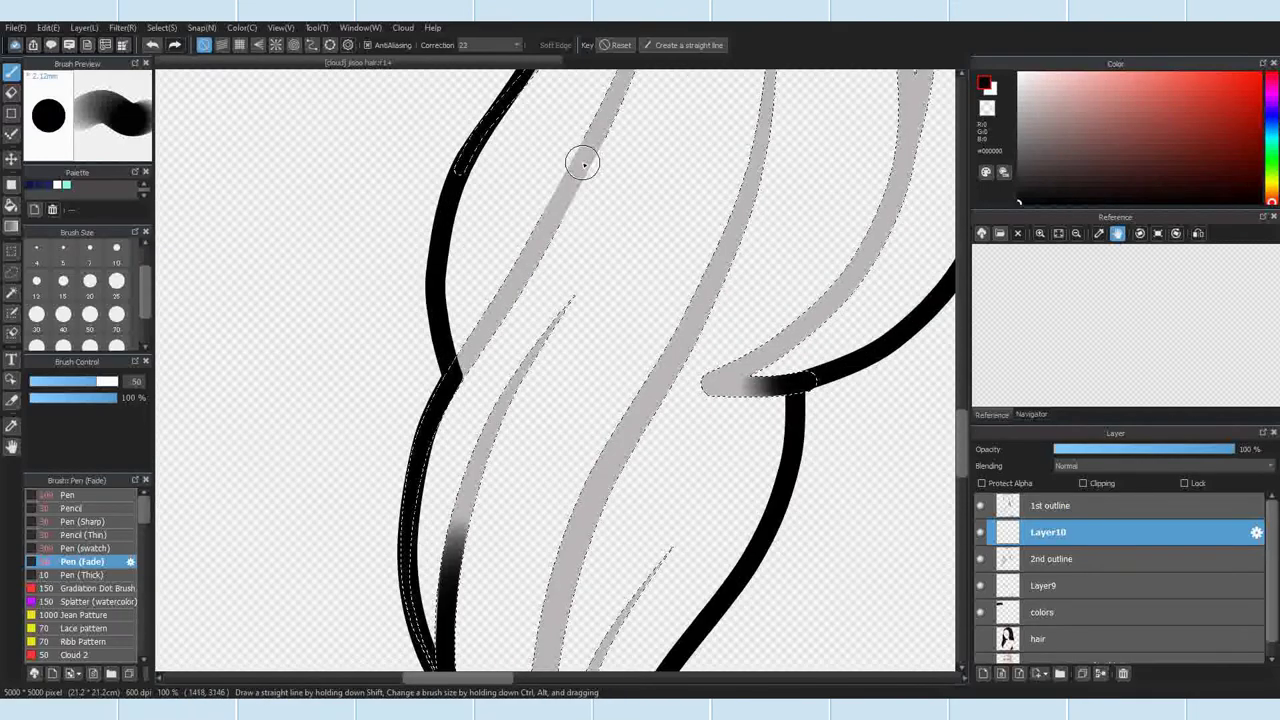
Step: Set the brush size to 70 and paint black fades on the left lock's upper strands where they join its outer outline
click(117, 316)
scroll(500, 354, down, 2)
scroll(533, 264, up, 1)
scroll(357, 471, up, 1)
scroll(371, 449, down, 2)
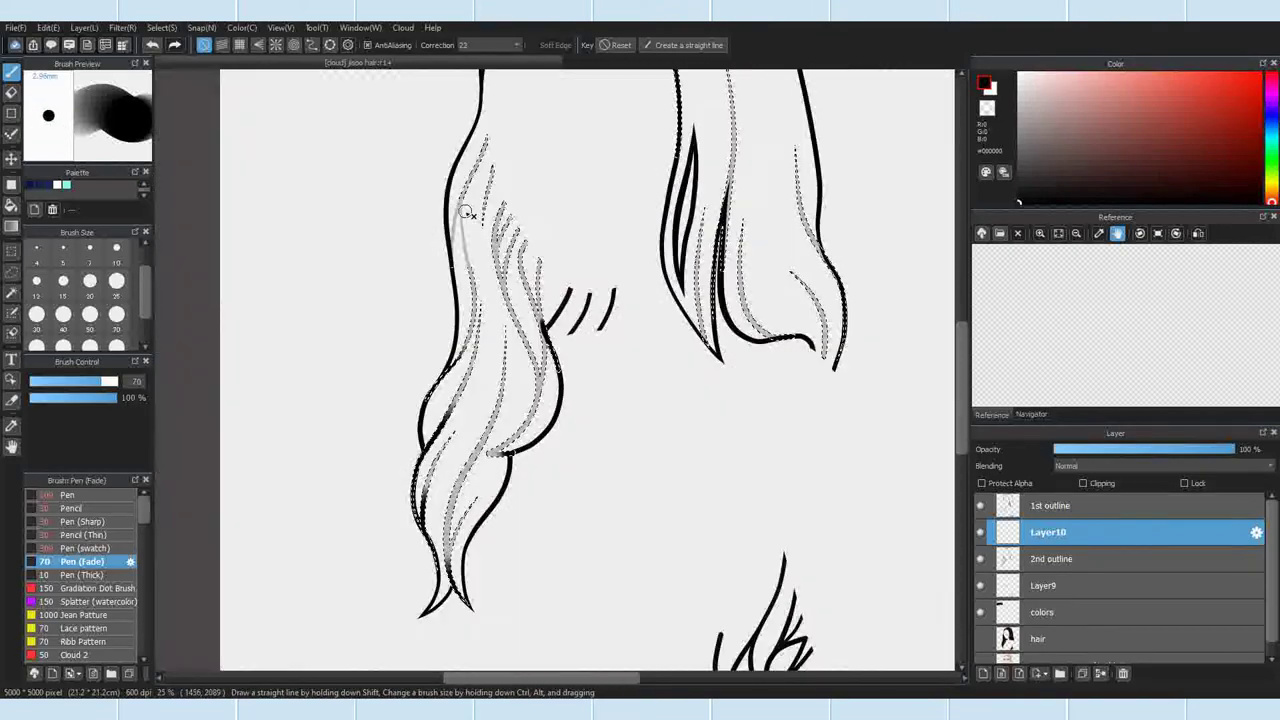
scroll(430, 345, up, 2)
Step: Paint a black fade at the crown parting where the outline runs into the inner strand, undoing unsatisfactory strokes
scroll(443, 451, down, 2)
scroll(620, 225, up, 2)
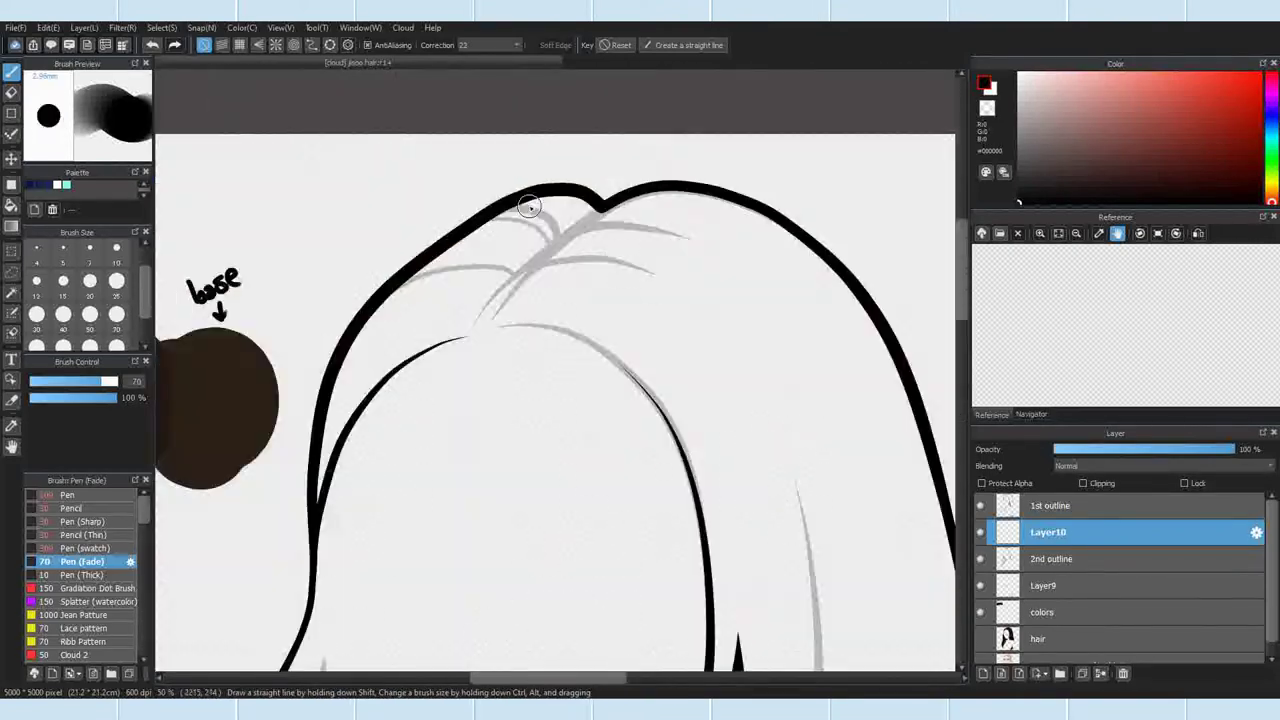
drag(643, 226, 694, 177)
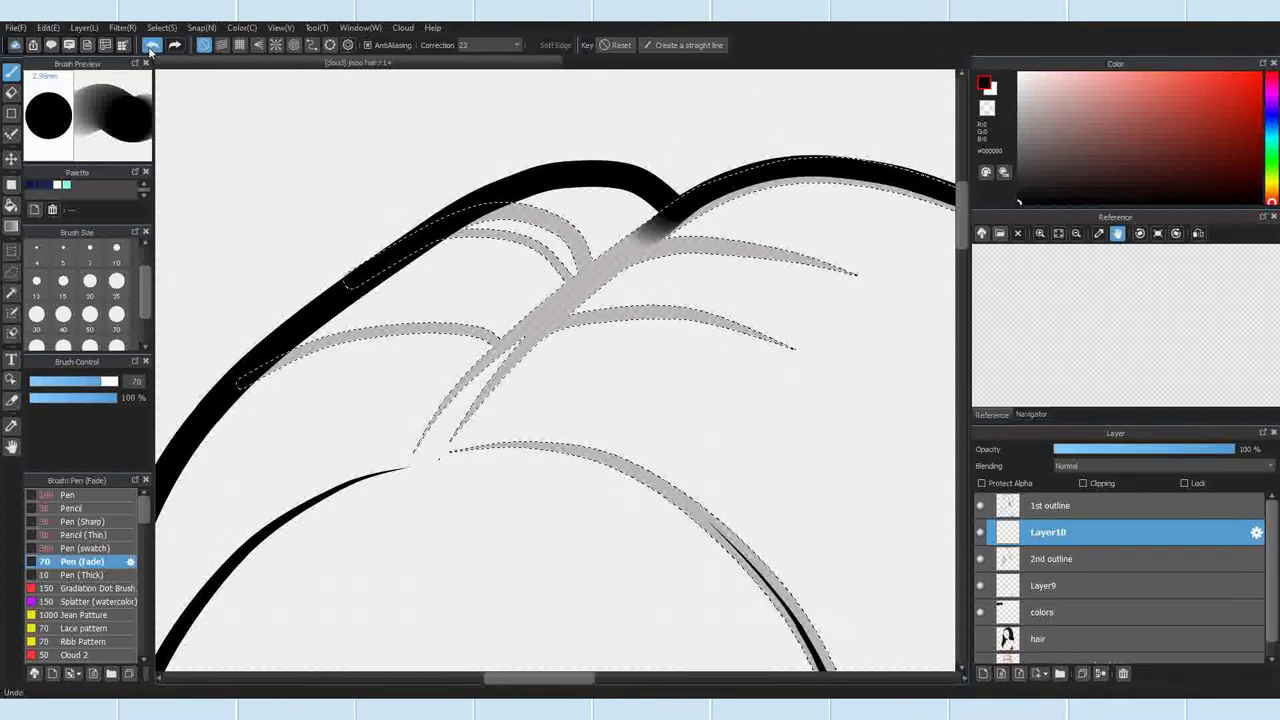
click(152, 45)
click(36, 314)
scroll(753, 161, up, 2)
click(63, 314)
mouse_move(495, 316)
mouse_down()
mouse_move(622, 224)
mouse_move(622, 272)
mouse_up()
click(155, 46)
mouse_move(502, 313)
mouse_down()
mouse_move(733, 195)
mouse_move(800, 184)
mouse_up()
mouse_move(514, 300)
mouse_down()
mouse_move(640, 240)
mouse_move(850, 172)
mouse_up()
Step: Set the brush size to 70 and paint black over the grey line along the right crown outline
scroll(537, 241, down, 2)
scroll(734, 182, down, 2)
scroll(880, 234, up, 2)
click(116, 314)
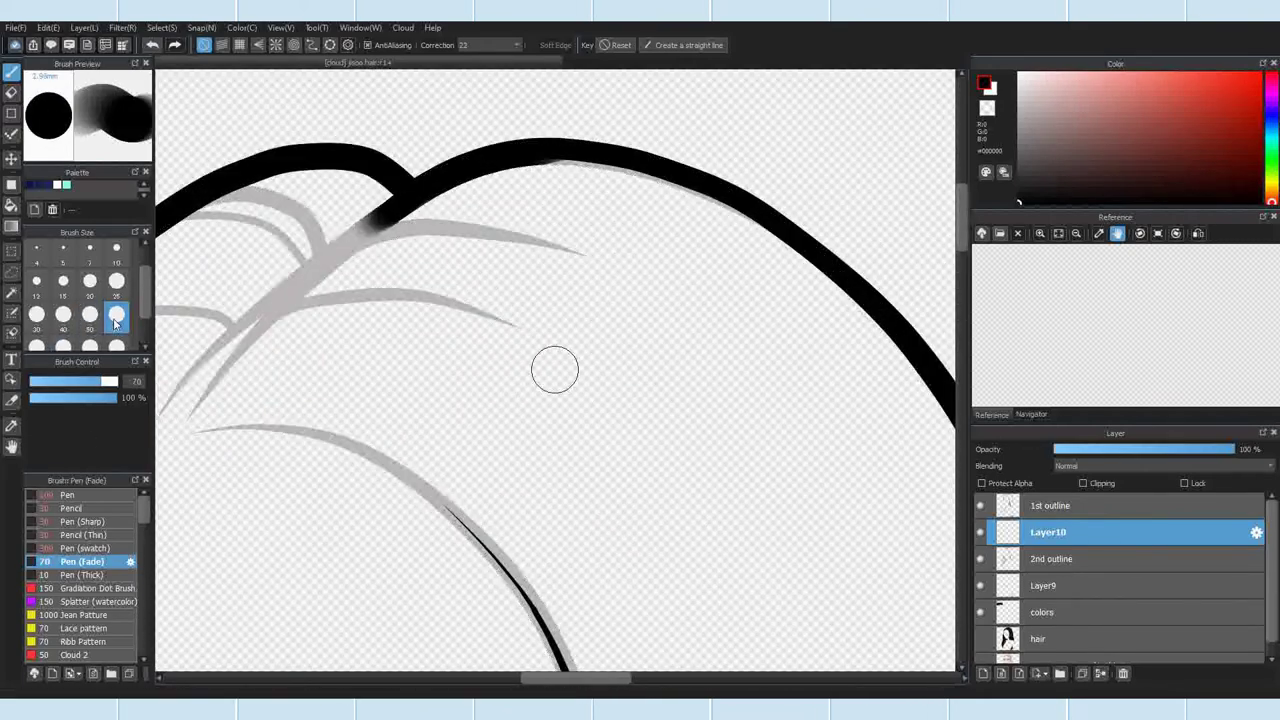
drag(436, 177, 649, 164)
Step: Paint black fades on the three short strands where they branch off the crown's left outline
scroll(400, 250, down, 3)
scroll(409, 234, up, 4)
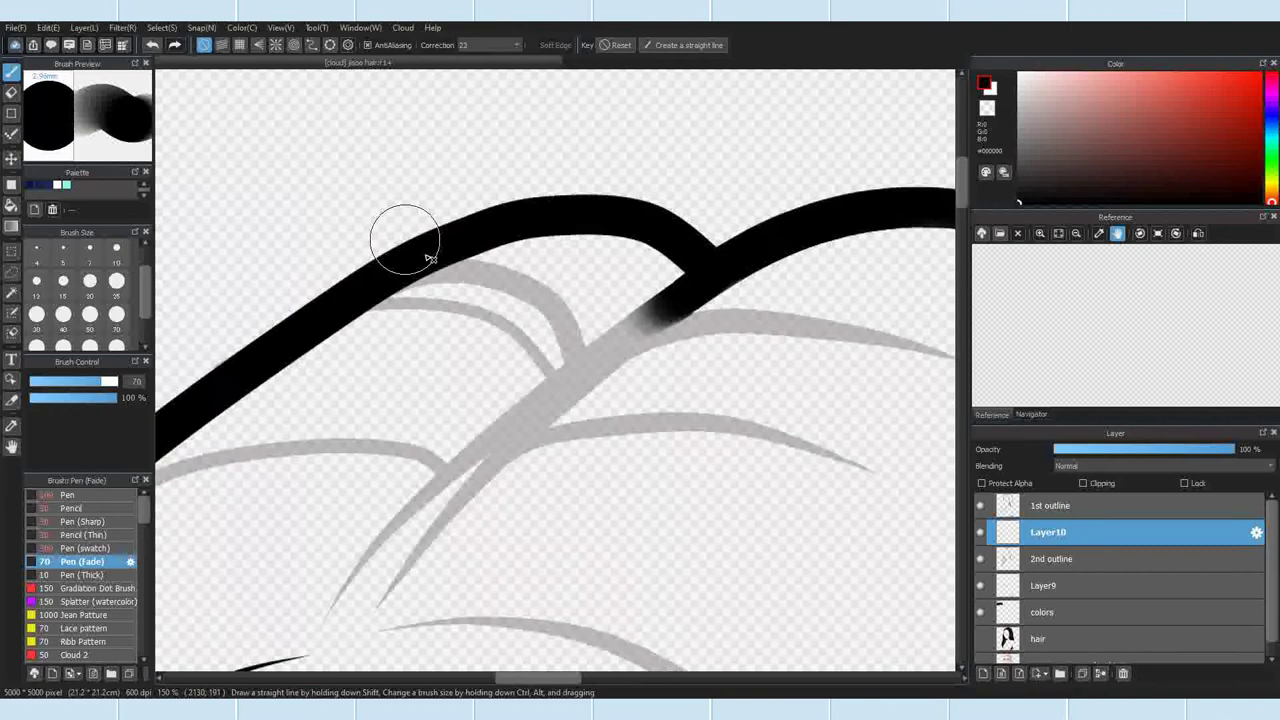
scroll(349, 266, down, 3)
scroll(277, 428, up, 2)
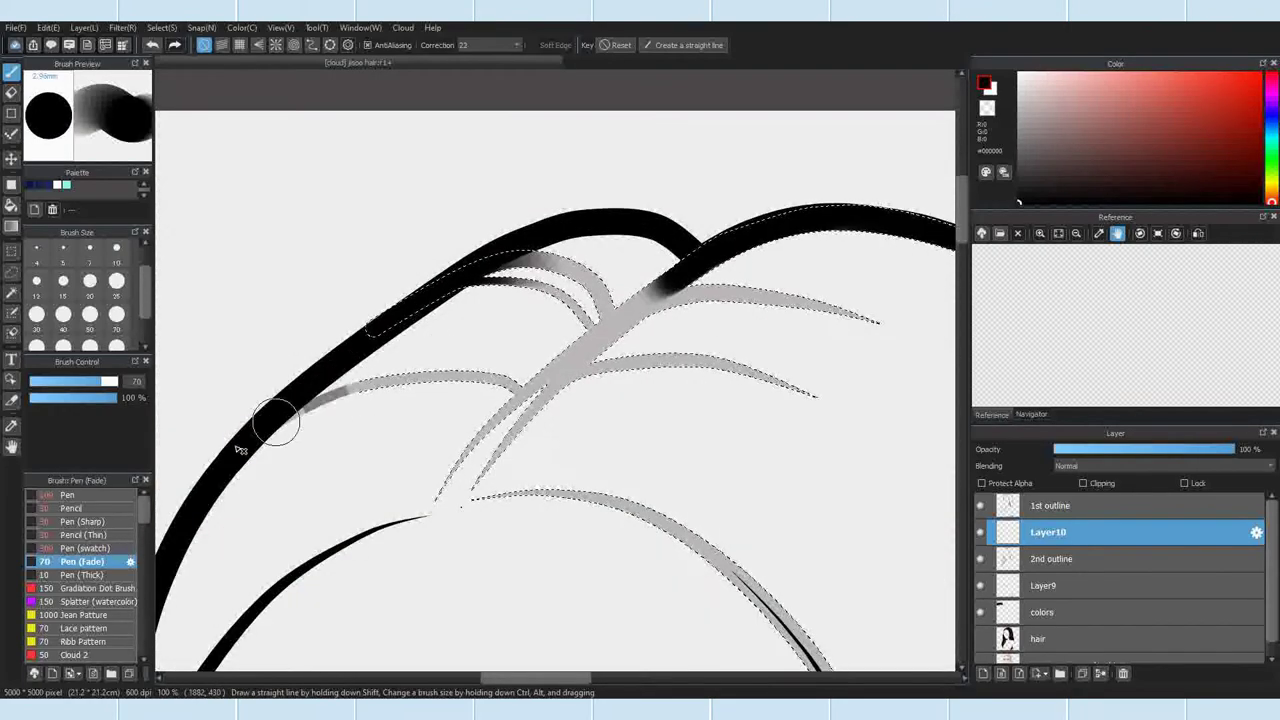
Step: Paint a black fade on the upper part of the right hairline curve, undoing and repainting the first stroke
scroll(528, 318, down, 2)
scroll(492, 382, up, 1)
drag(534, 322, 645, 435)
click(152, 45)
drag(510, 306, 594, 390)
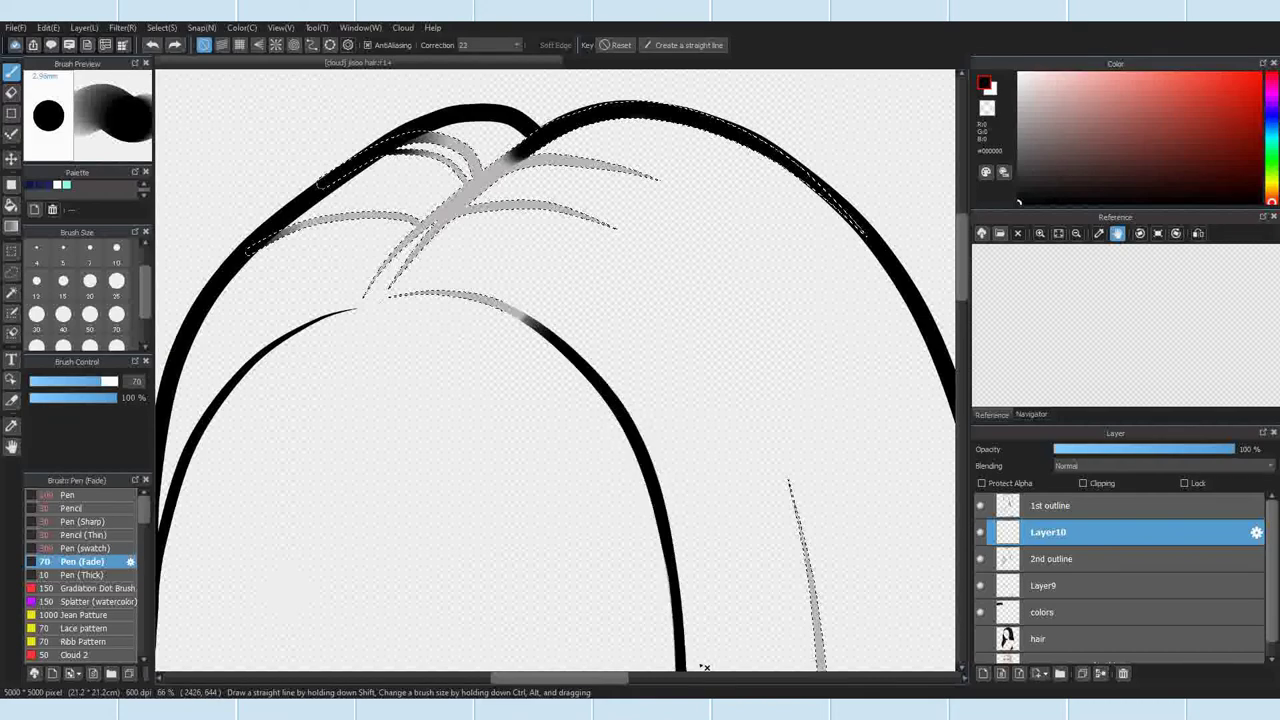
Step: Continue the black down the right hairline curve and fade the long strand of the right lock at its joint
scroll(640, 420, down, 3)
scroll(677, 524, up, 4)
drag(696, 424, 692, 465)
scroll(683, 414, down, 3)
scroll(623, 500, up, 4)
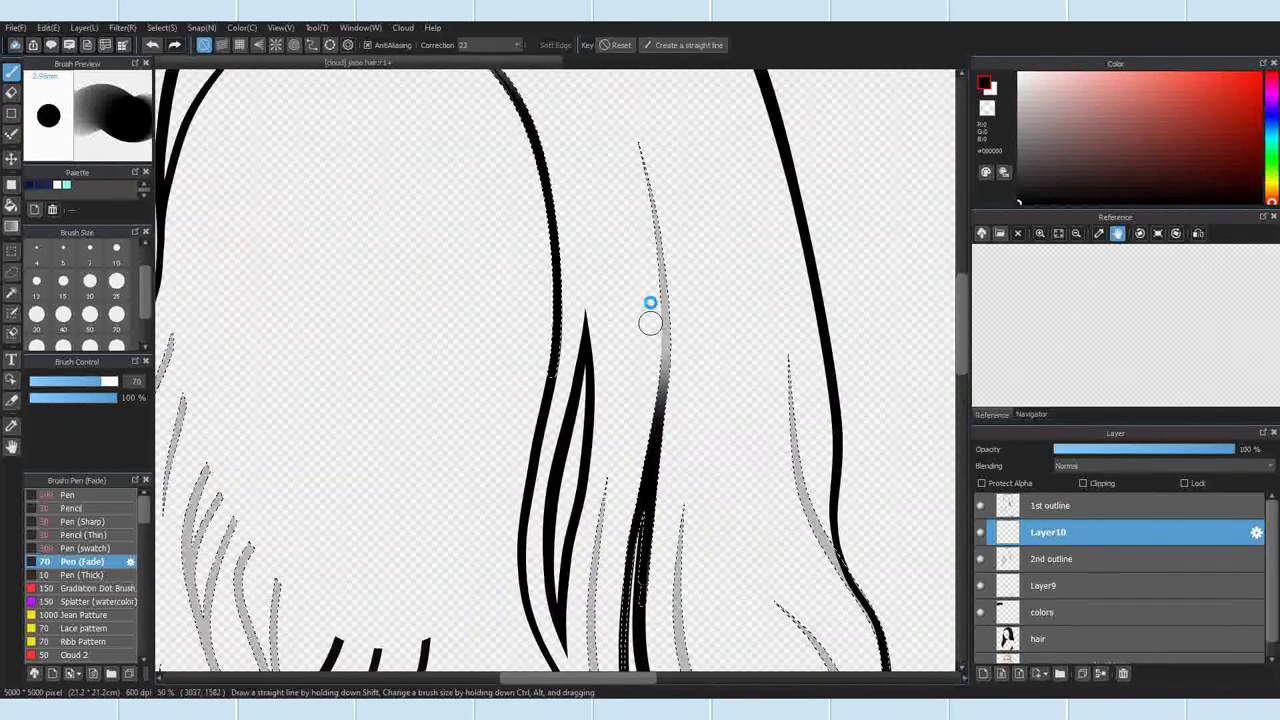
Step: Paint black fades on the right lock's remaining inner strands where they meet the lower curls and the outer outline
mouse_move(601, 431)
mouse_down()
mouse_move(614, 526)
mouse_move(654, 589)
mouse_up()
mouse_move(695, 459)
mouse_down()
mouse_move(742, 539)
mouse_move(783, 552)
mouse_up()
scroll(848, 351, down, 3)
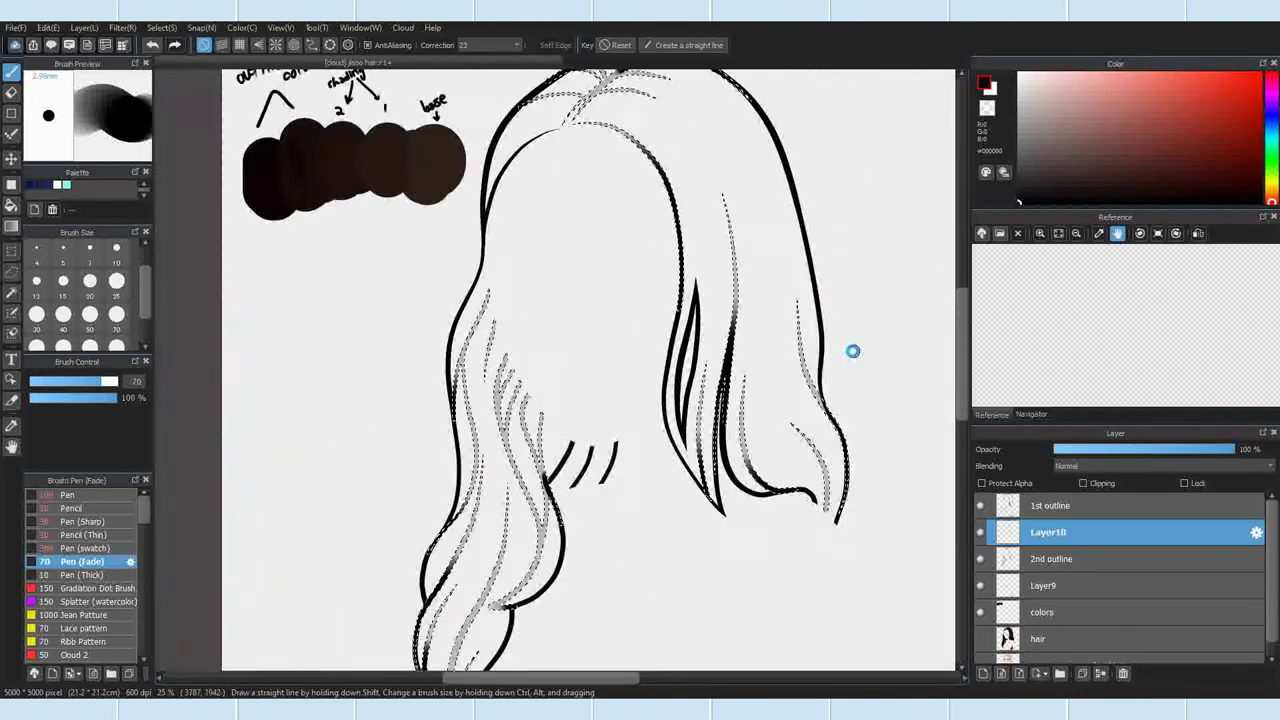
scroll(754, 379, up, 3)
scroll(694, 477, down, 4)
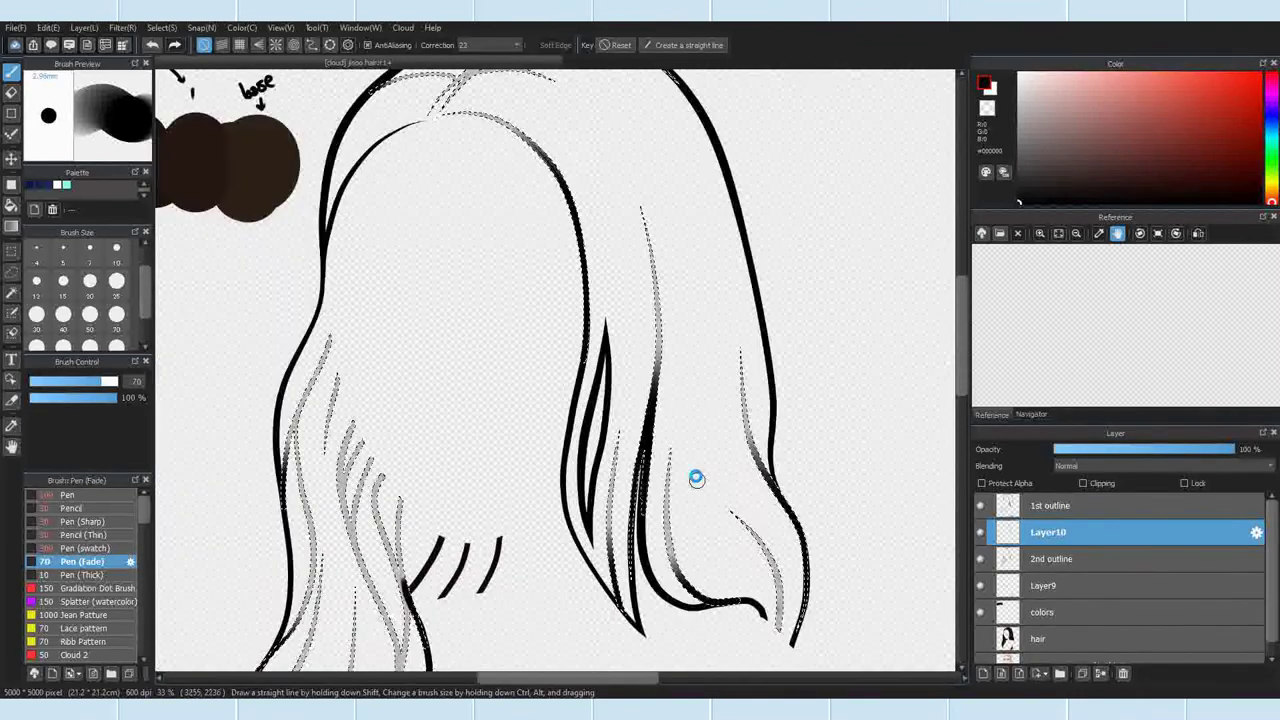
scroll(493, 460, up, 3)
scroll(440, 470, down, 3)
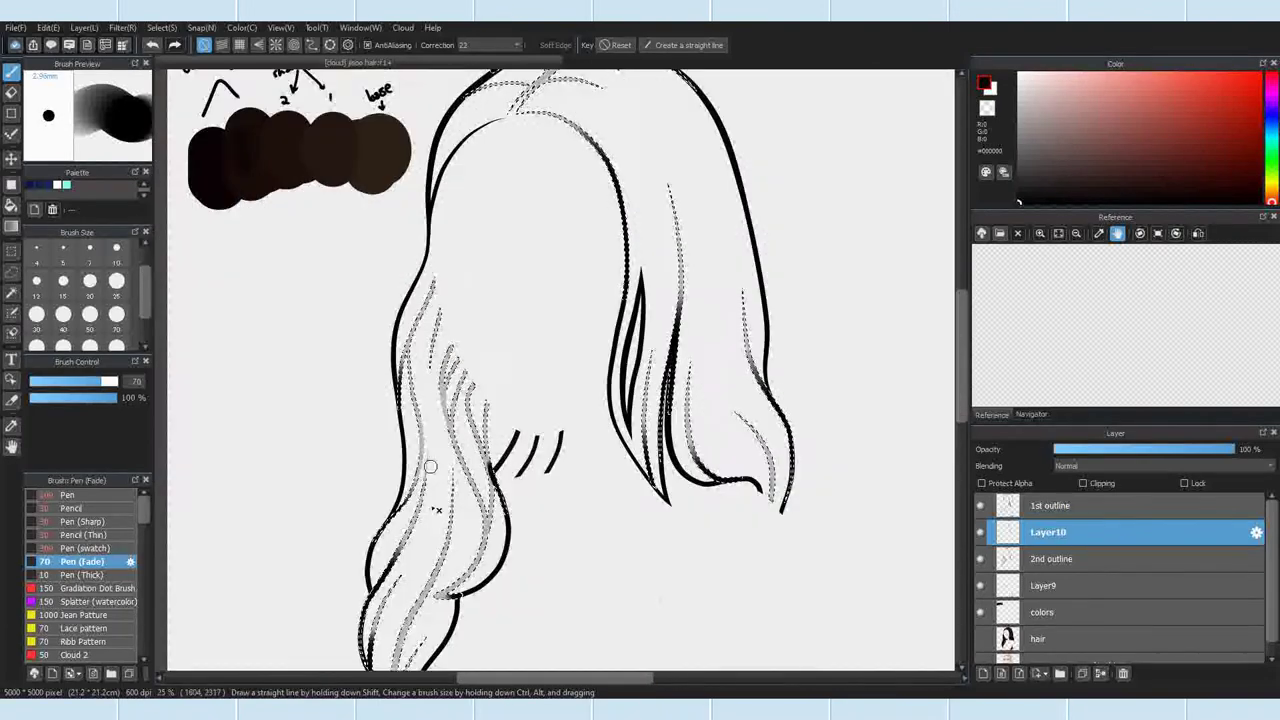
Step: Paint a black fade where the left lock's right outline meets the inner strand beside the three short strokes
scroll(467, 515, up, 3)
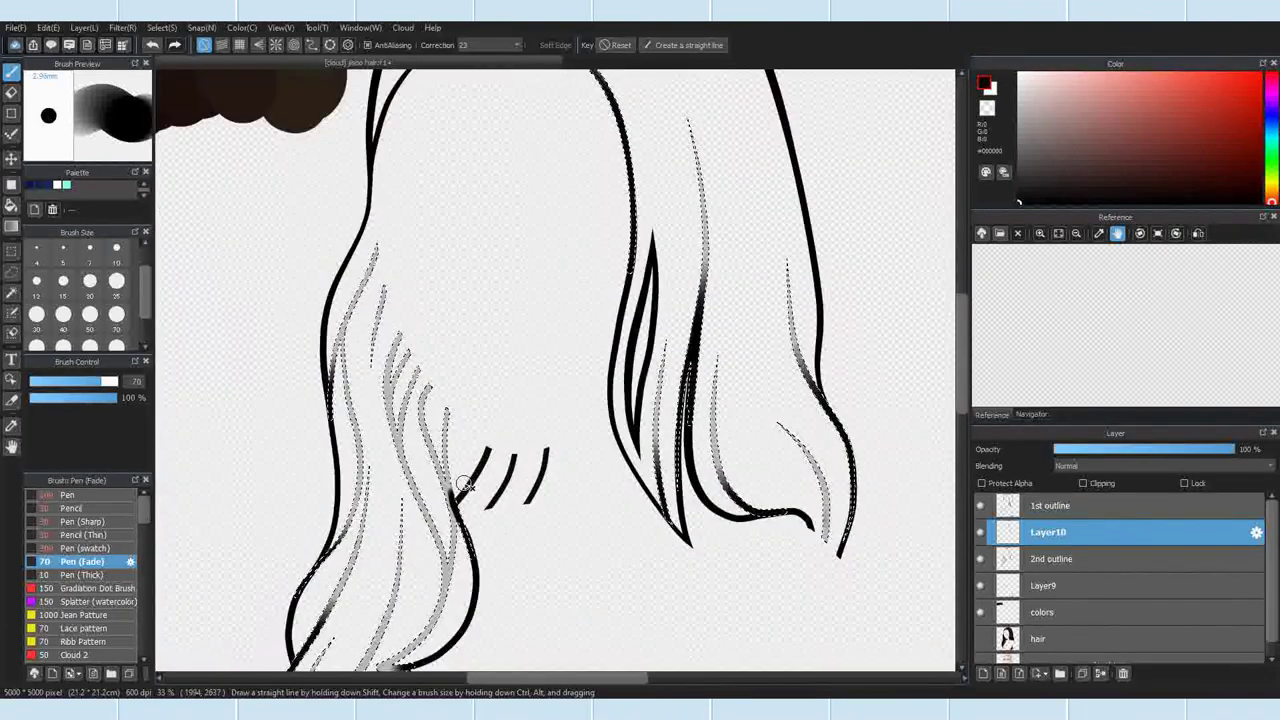
scroll(449, 491, up, 3)
drag(424, 320, 500, 586)
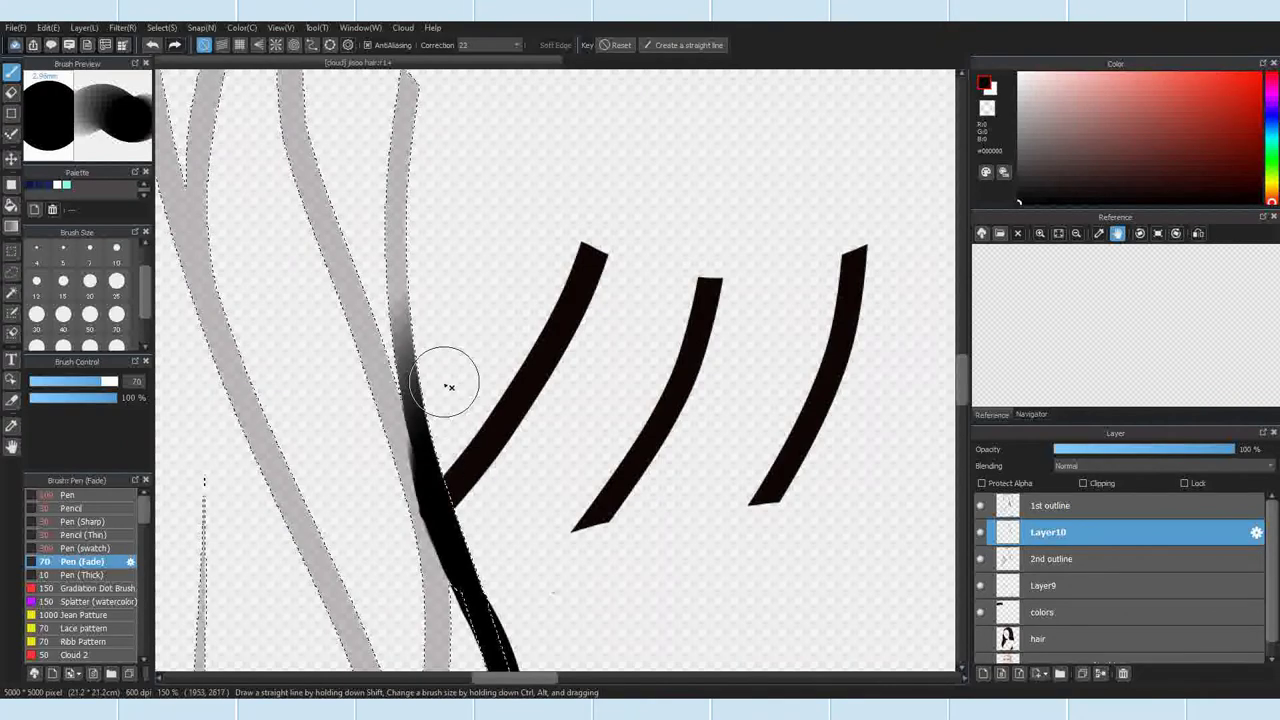
Step: Erase the excess black from the neighbouring strand at that joint and switch back to the brush
key(e)
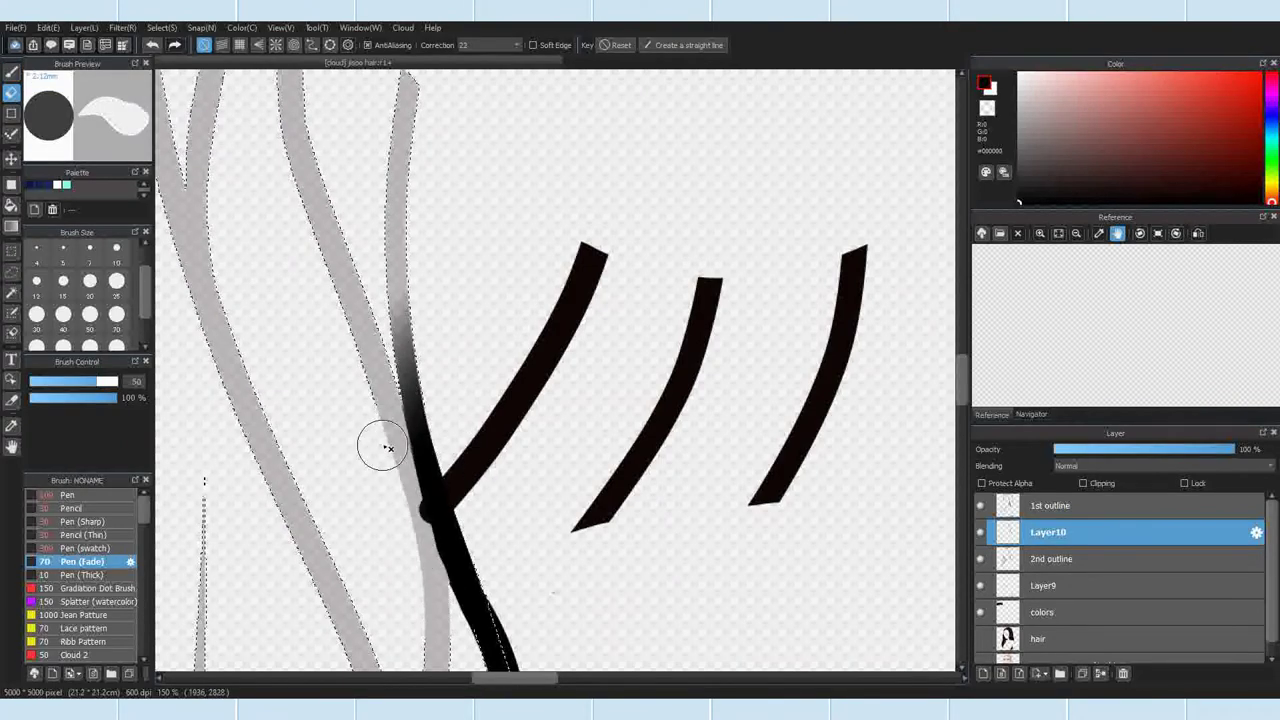
scroll(399, 541, up, 2)
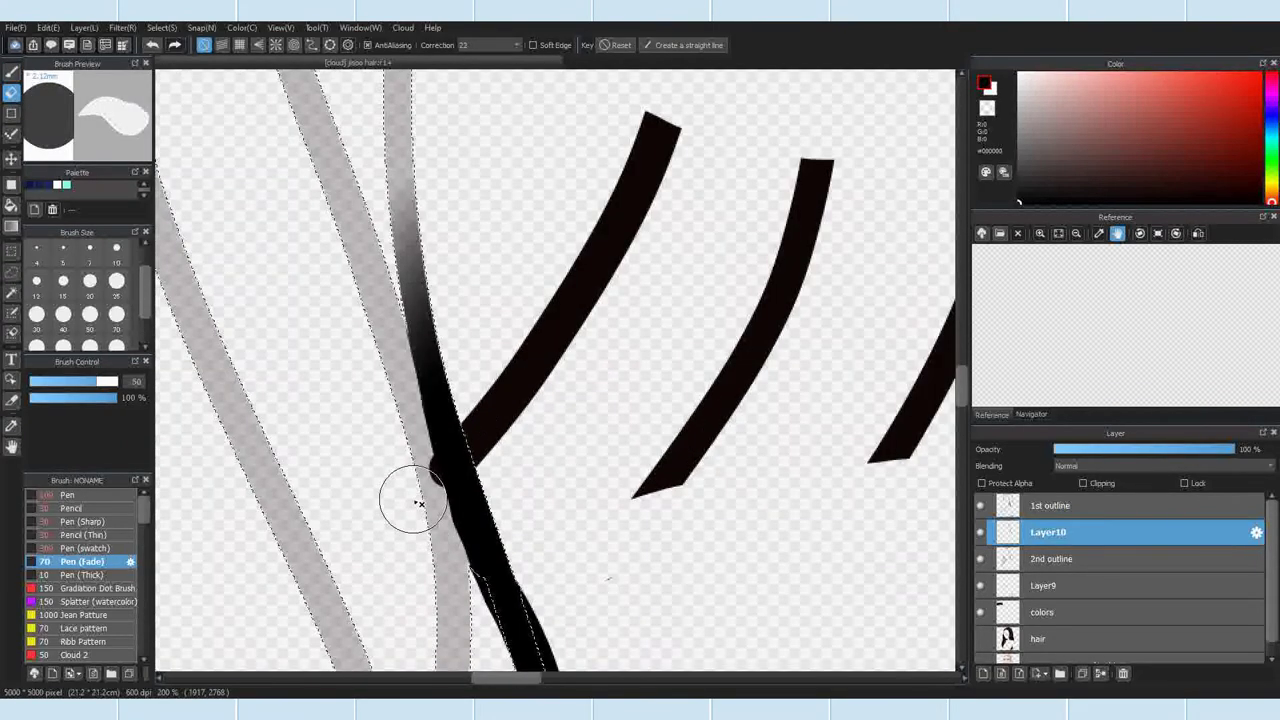
scroll(443, 581, down, 4)
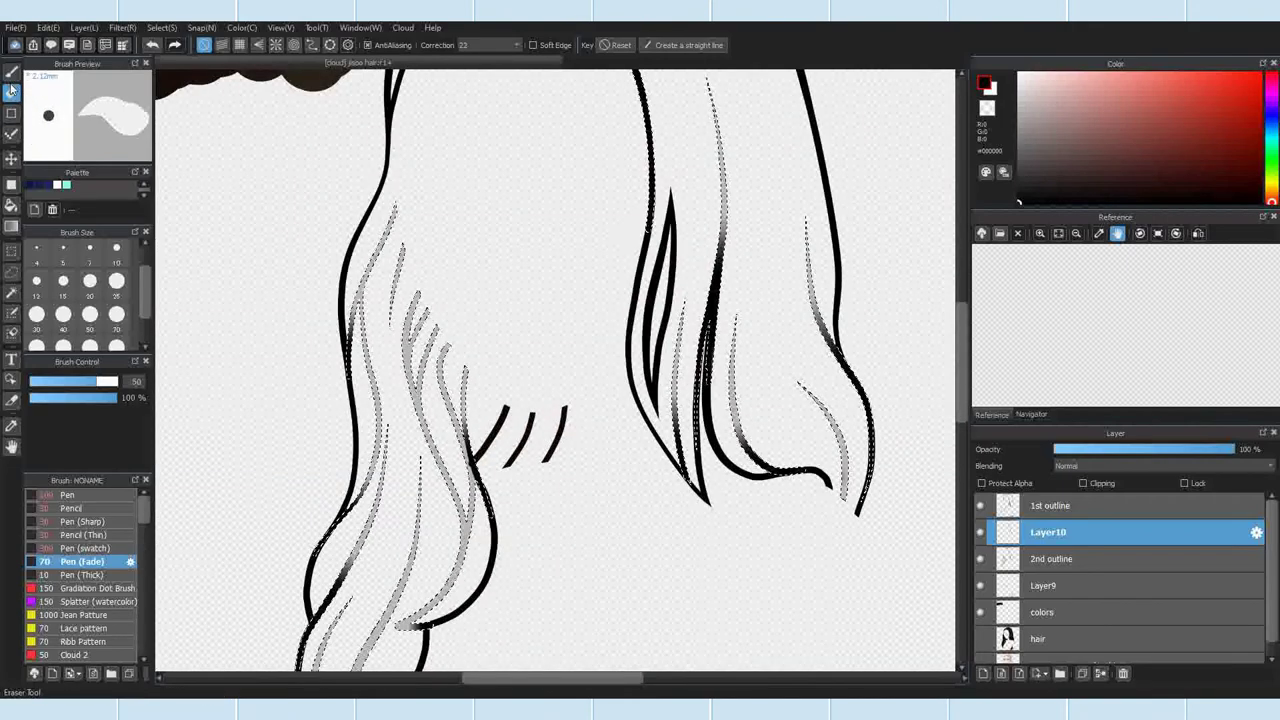
click(15, 75)
Step: Raise the 2nd outline layer's opacity to 100% and examine the blended line art across the left lock
scroll(405, 372, down, 2)
scroll(640, 437, down, 2)
scroll(625, 533, up, 4)
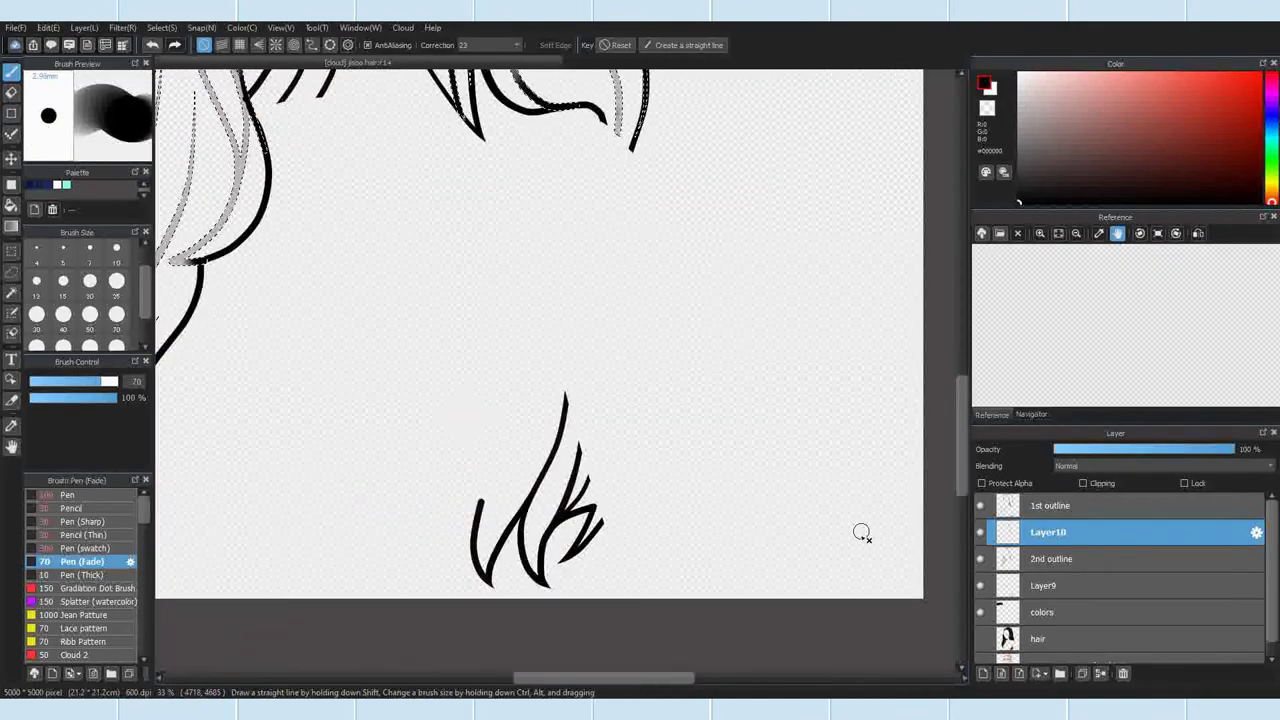
scroll(670, 510, down, 2)
click(1060, 558)
scroll(385, 395, up, 6)
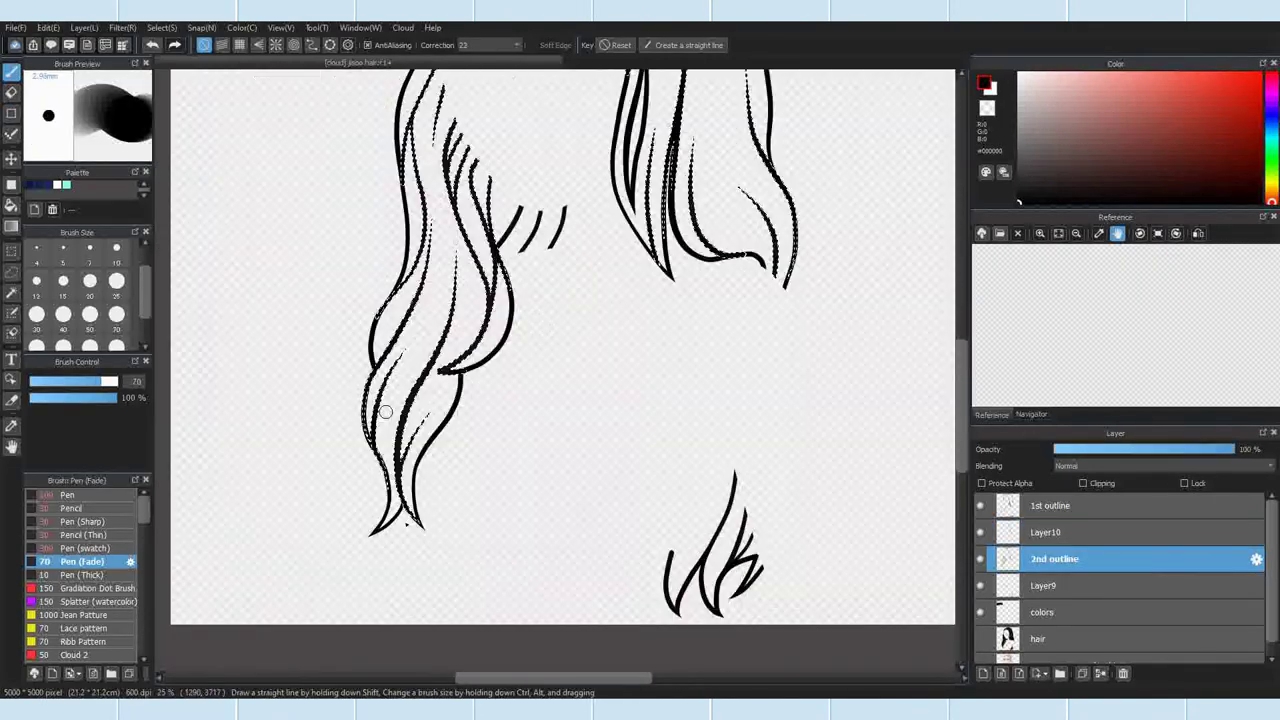
scroll(490, 560, down, 4)
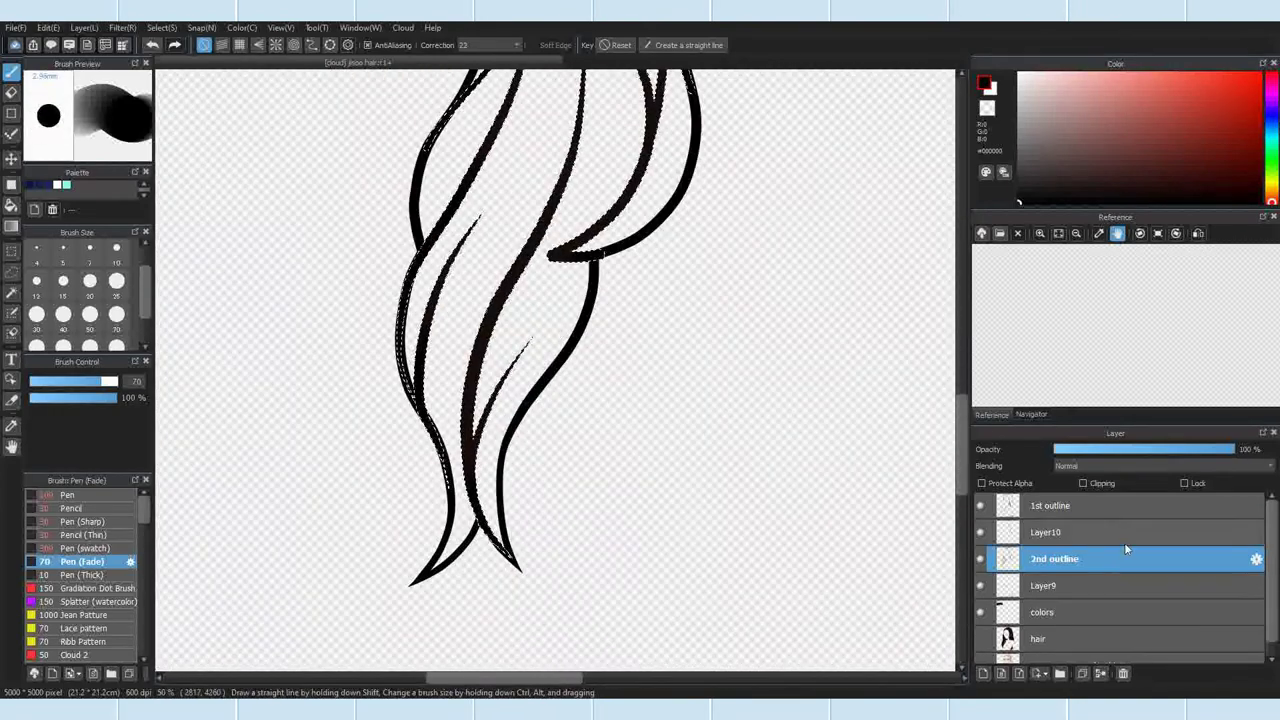
Step: Dim the 2nd outline layer again and extend the black at the left lock's tip into its short side strand on Layer10
click(1075, 533)
scroll(466, 430, up, 2)
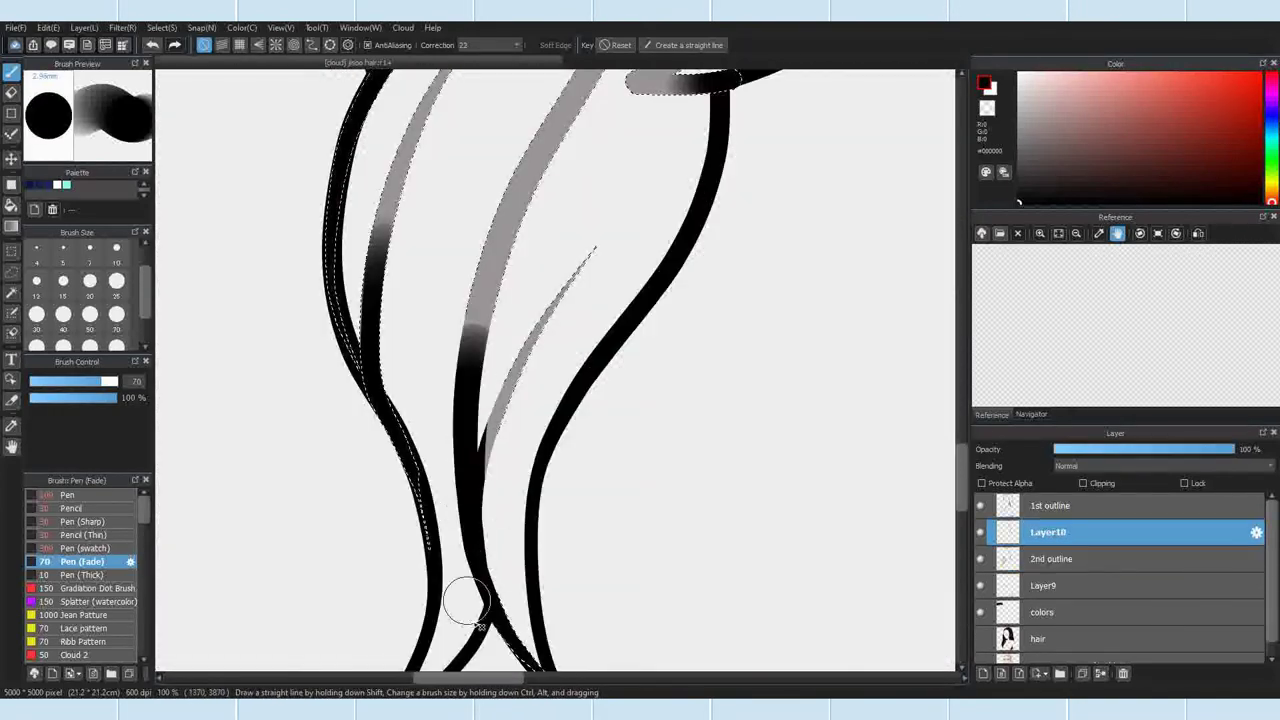
drag(487, 498, 498, 585)
scroll(514, 497, down, 4)
scroll(513, 540, up, 4)
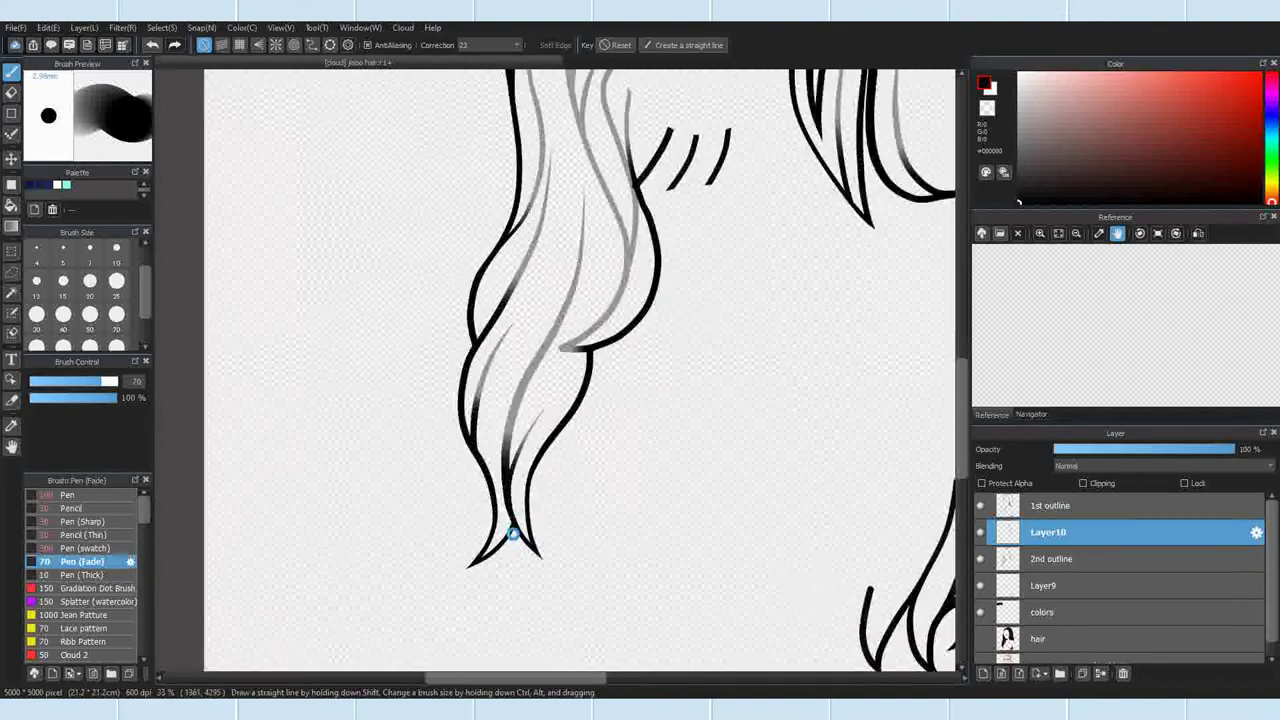
scroll(560, 520, down, 3)
scroll(543, 409, up, 3)
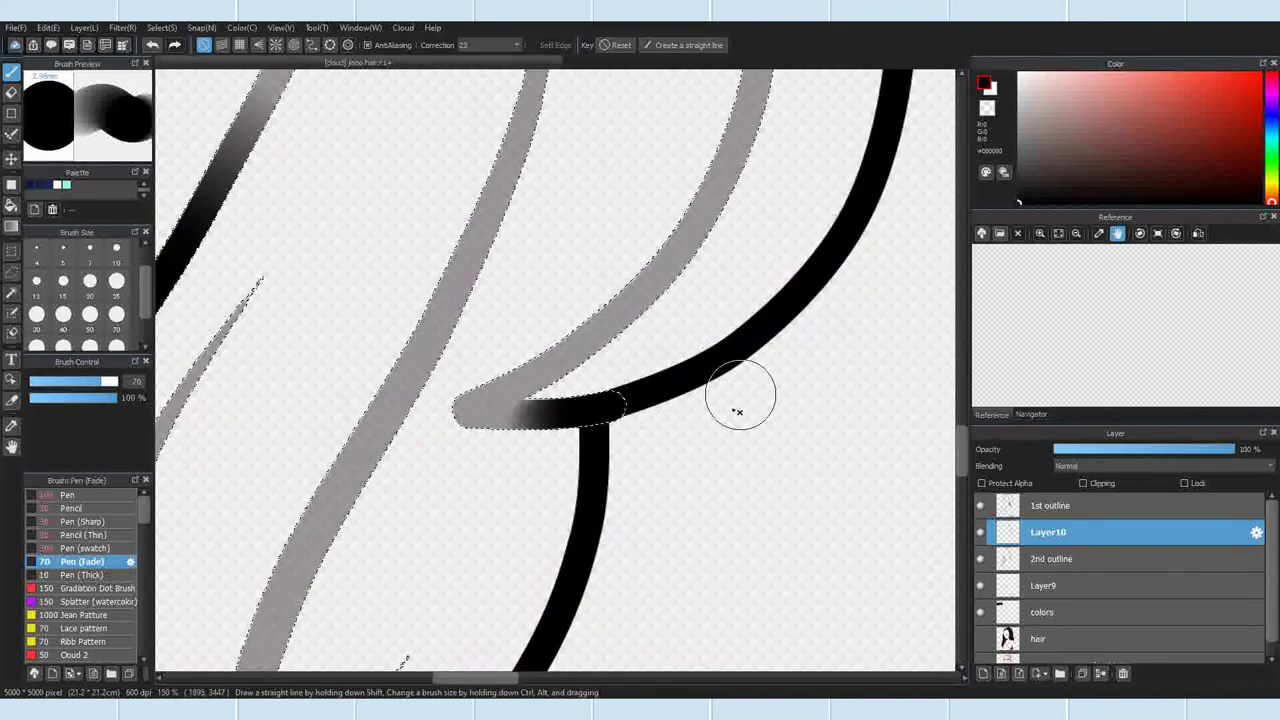
scroll(700, 420, down, 1)
scroll(663, 429, down, 1)
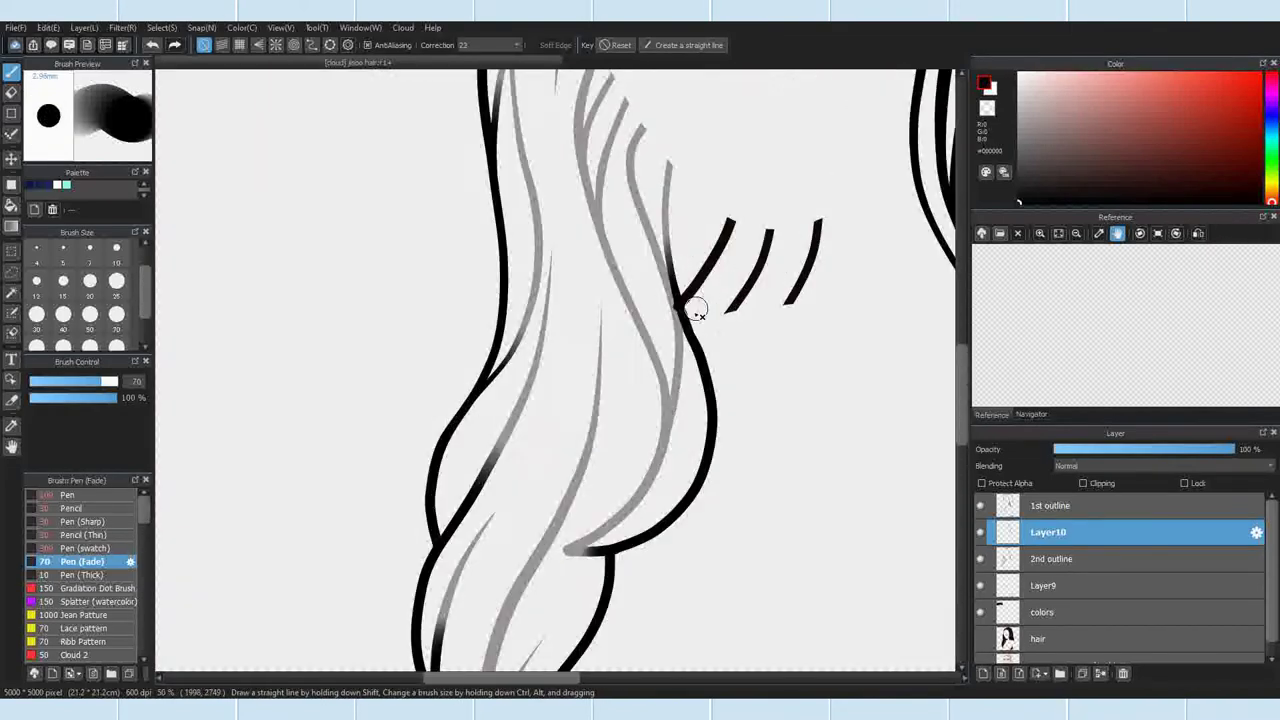
Step: Restore the 2nd outline layer to 100% opacity, and merge Layer10 and 2nd outline down into Layer9
click(1058, 558)
drag(1129, 454, 1240, 450)
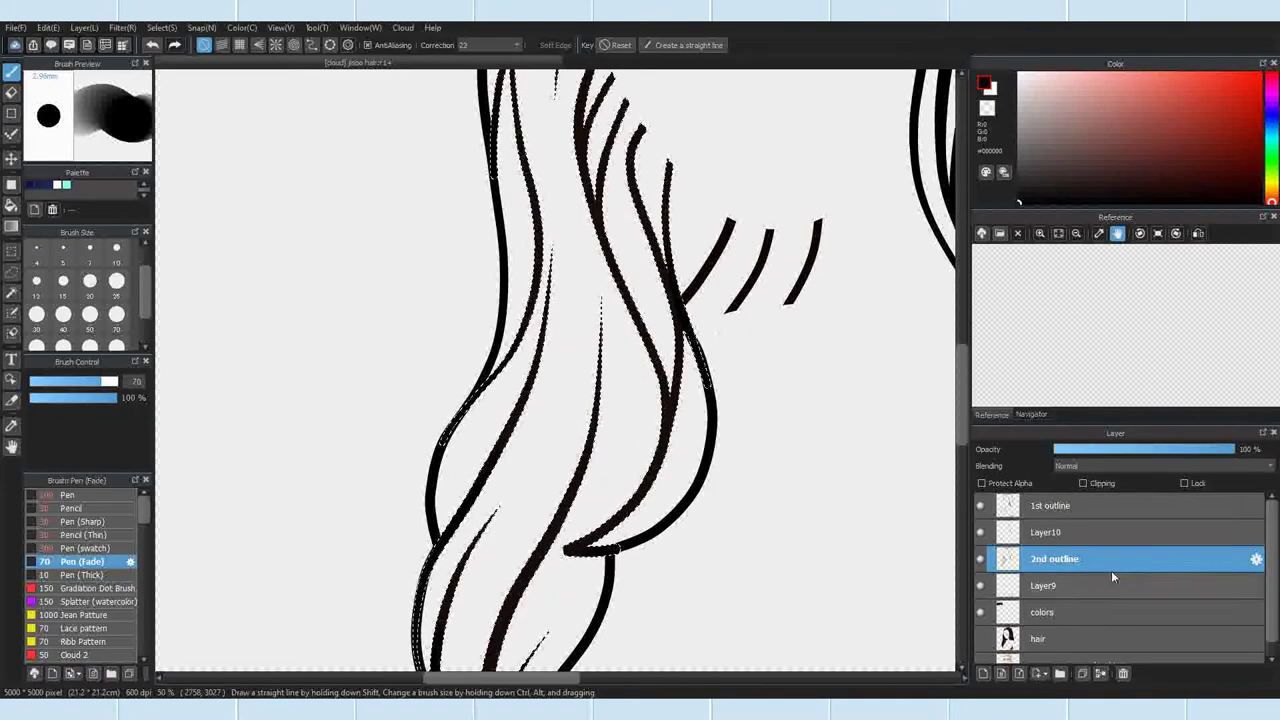
click(1060, 533)
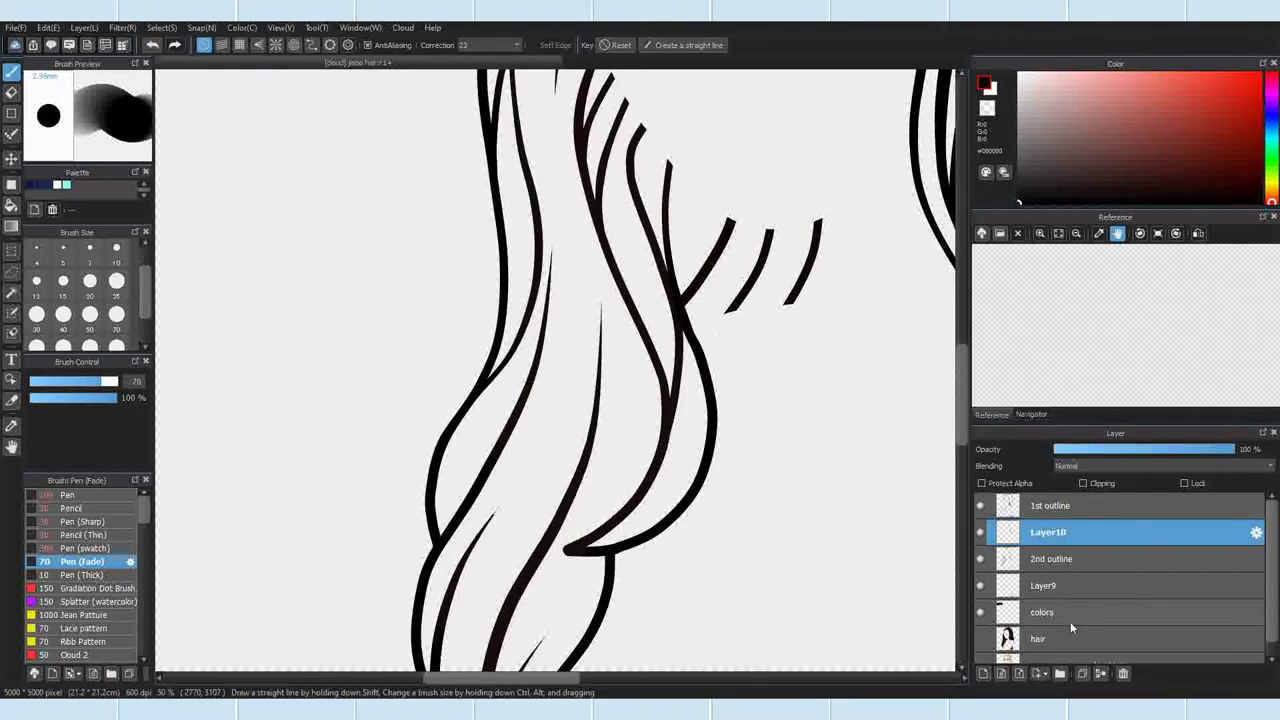
click(1100, 673)
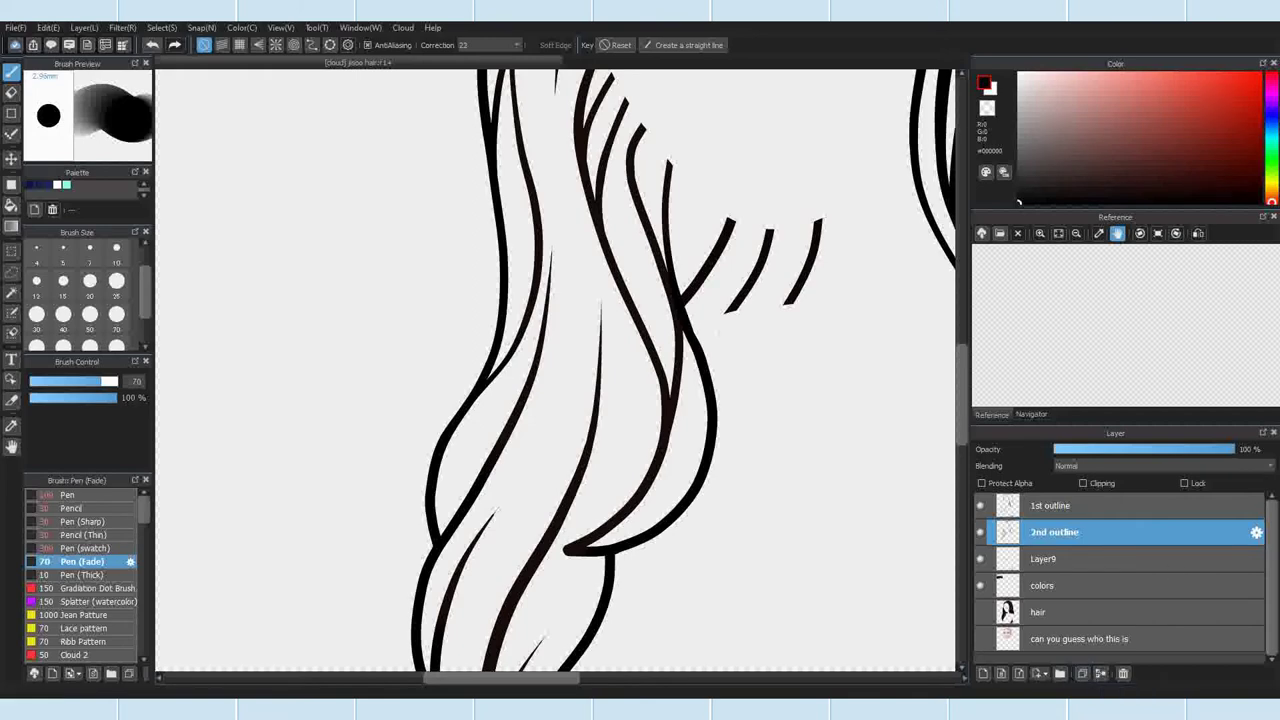
click(1100, 673)
Step: Rename the merged layer as 2nd outline
double_click(1061, 533)
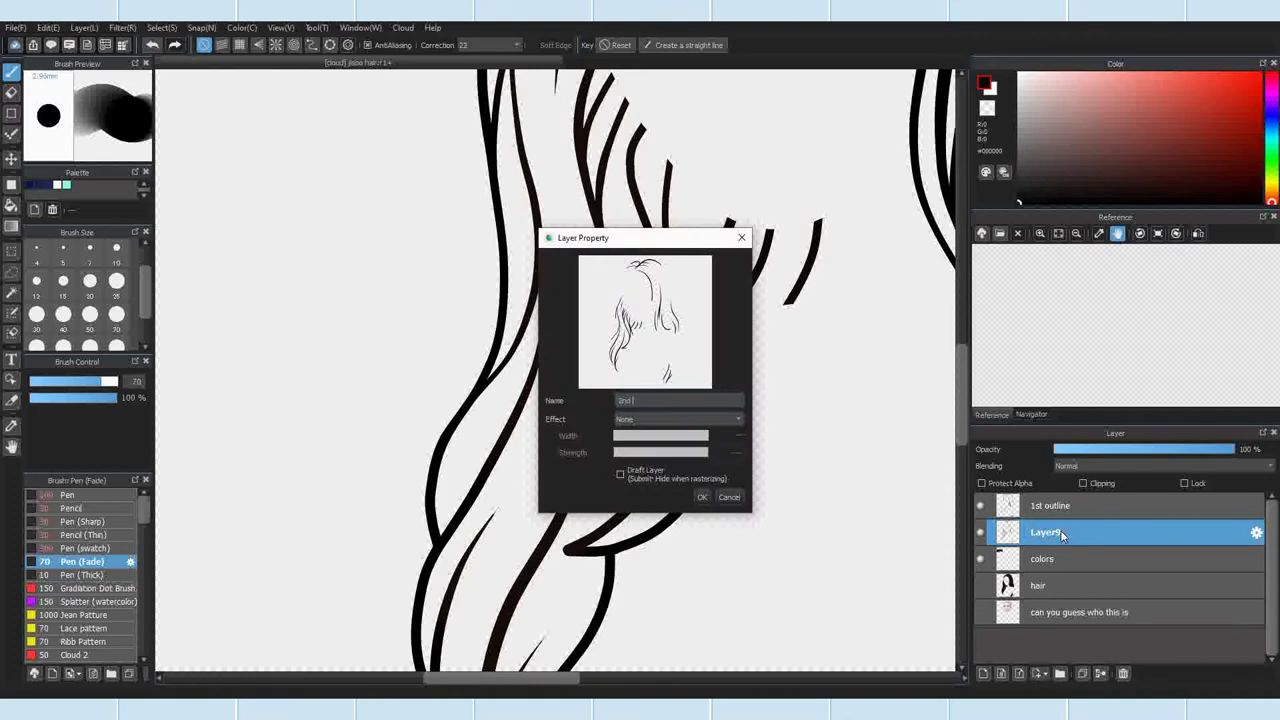
key(Return)
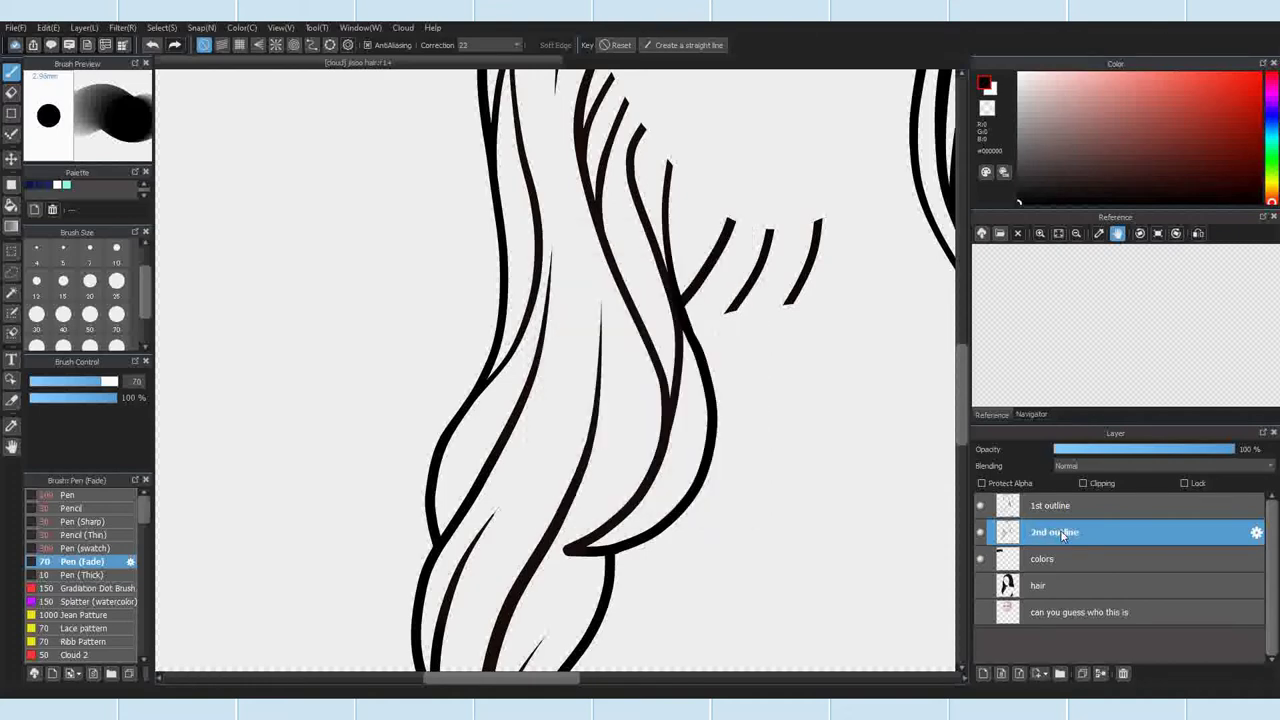
scroll(509, 349, down, 5)
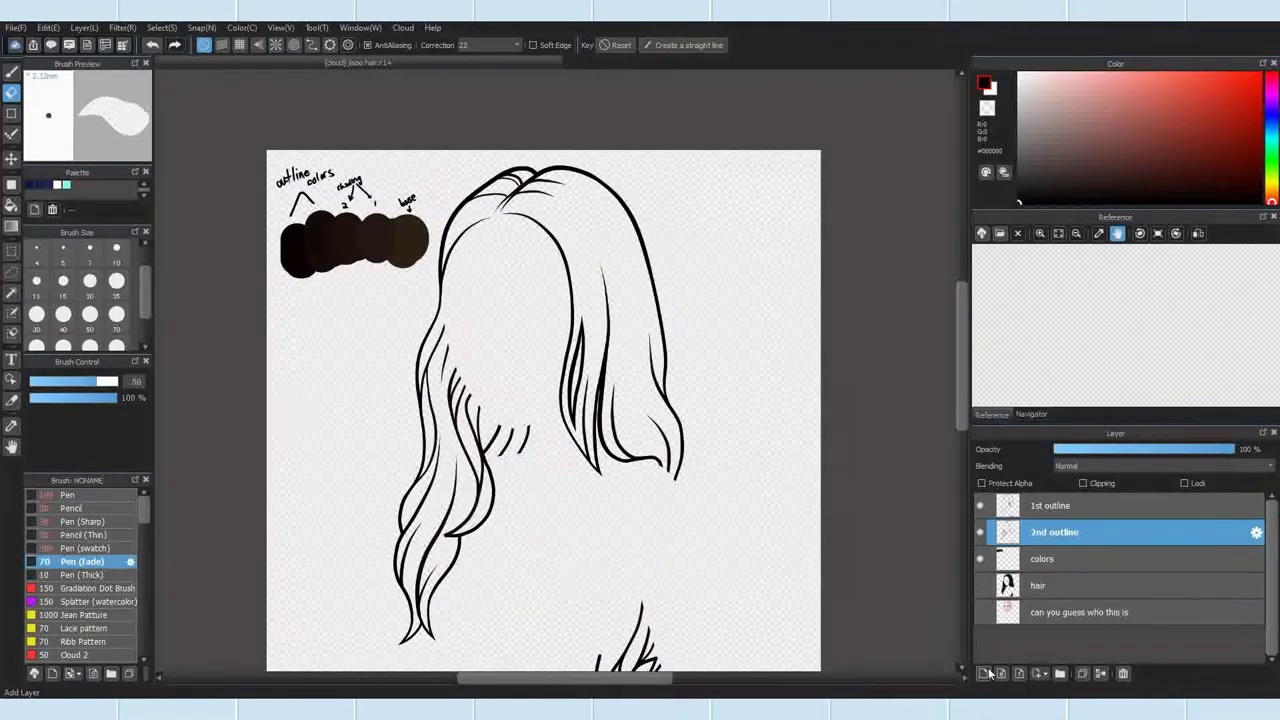
Step: Add a new layer named base below the 2nd outline layer
click(985, 674)
double_click(1056, 560)
text(base)
Step: Pick the base swatch's brown and paint inside the left lock's tips using Pen (swatch) at size 40
click(405, 242)
click(12, 72)
scroll(414, 644, up, 7)
click(100, 548)
click(86, 322)
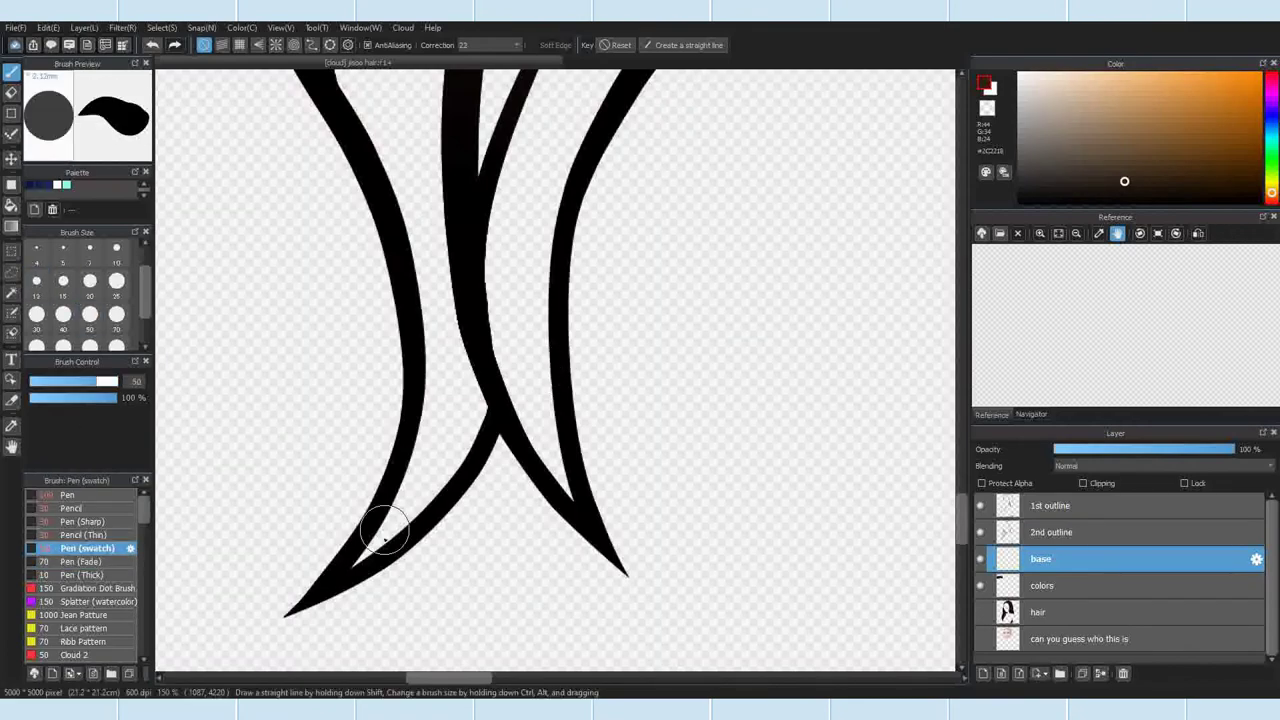
scroll(371, 548, up, 1)
click(63, 317)
mouse_move(360, 559)
mouse_down()
mouse_move(443, 449)
mouse_move(468, 390)
mouse_up()
drag(529, 195, 634, 466)
Step: Extend the brown fill upward through the strands above the left lock's tips
scroll(634, 466, down, 3)
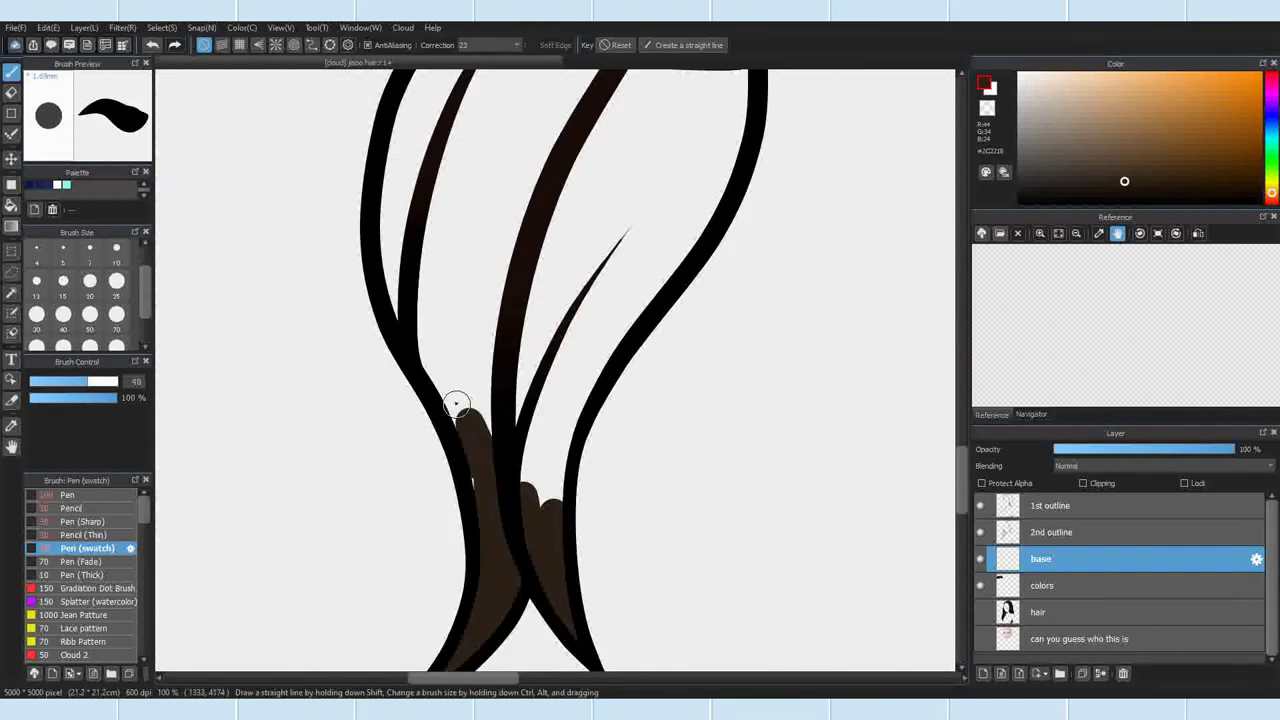
drag(476, 470, 435, 354)
drag(404, 125, 411, 320)
drag(468, 160, 558, 440)
scroll(556, 430, up, 1)
drag(447, 471, 562, 149)
drag(470, 122, 458, 310)
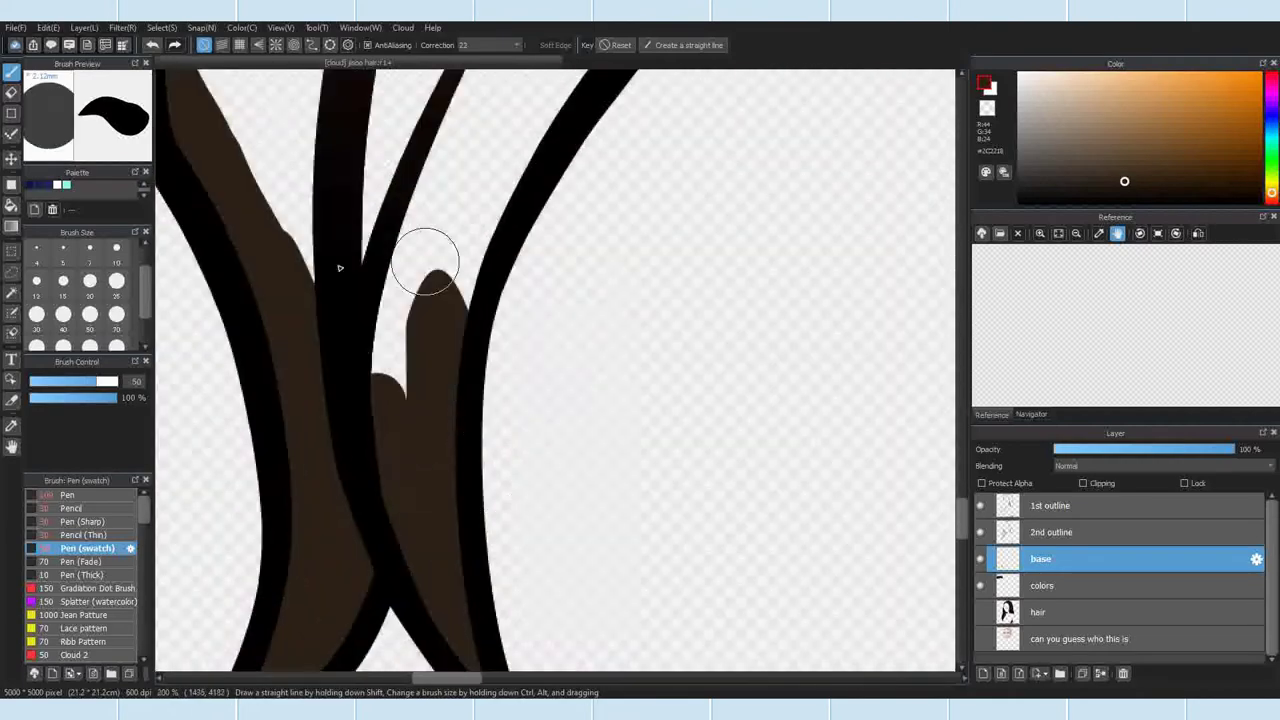
drag(440, 423, 438, 302)
Step: Set the brush size to 150 and paint broad brown areas through the left lock's lower strands
click(63, 298)
drag(628, 232, 558, 489)
scroll(557, 490, down, 2)
scroll(491, 494, up, 1)
scroll(530, 580, up, 1)
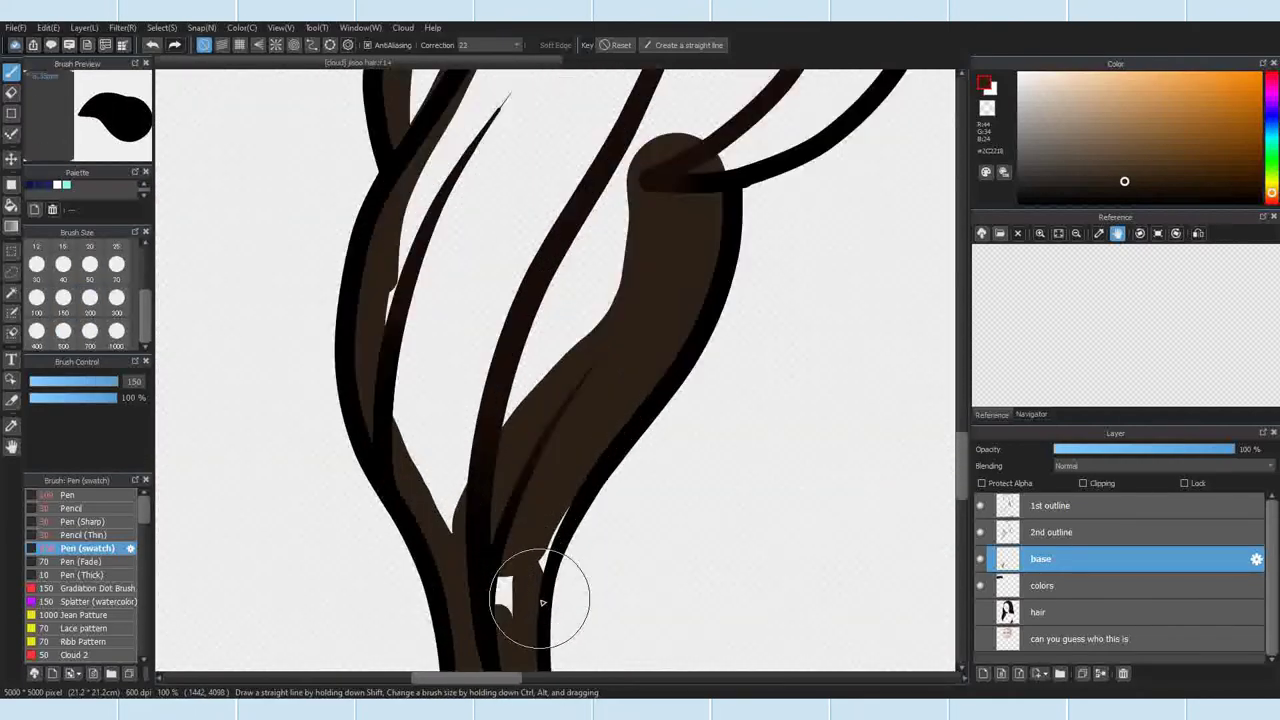
scroll(580, 600, down, 3)
scroll(560, 598, up, 4)
scroll(549, 597, down, 5)
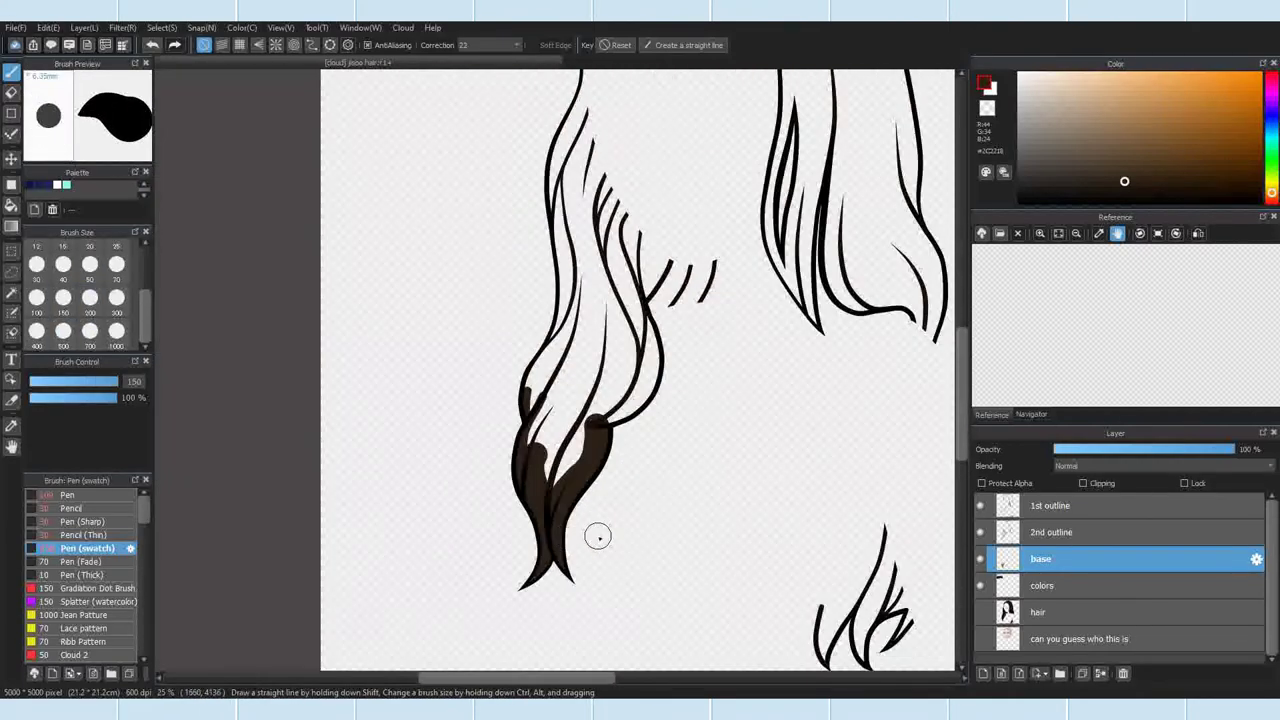
Step: Fill the middle and upper strands of the left lock with the base brown
scroll(594, 434, up, 2)
scroll(594, 434, up, 3)
mouse_move(623, 523)
mouse_down()
mouse_move(691, 437)
mouse_move(655, 262)
mouse_move(533, 550)
mouse_move(406, 451)
mouse_move(457, 380)
mouse_move(651, 357)
mouse_move(600, 150)
mouse_up()
scroll(559, 271, down, 2)
mouse_move(559, 271)
mouse_down()
mouse_move(543, 304)
mouse_move(538, 412)
mouse_move(557, 557)
mouse_up()
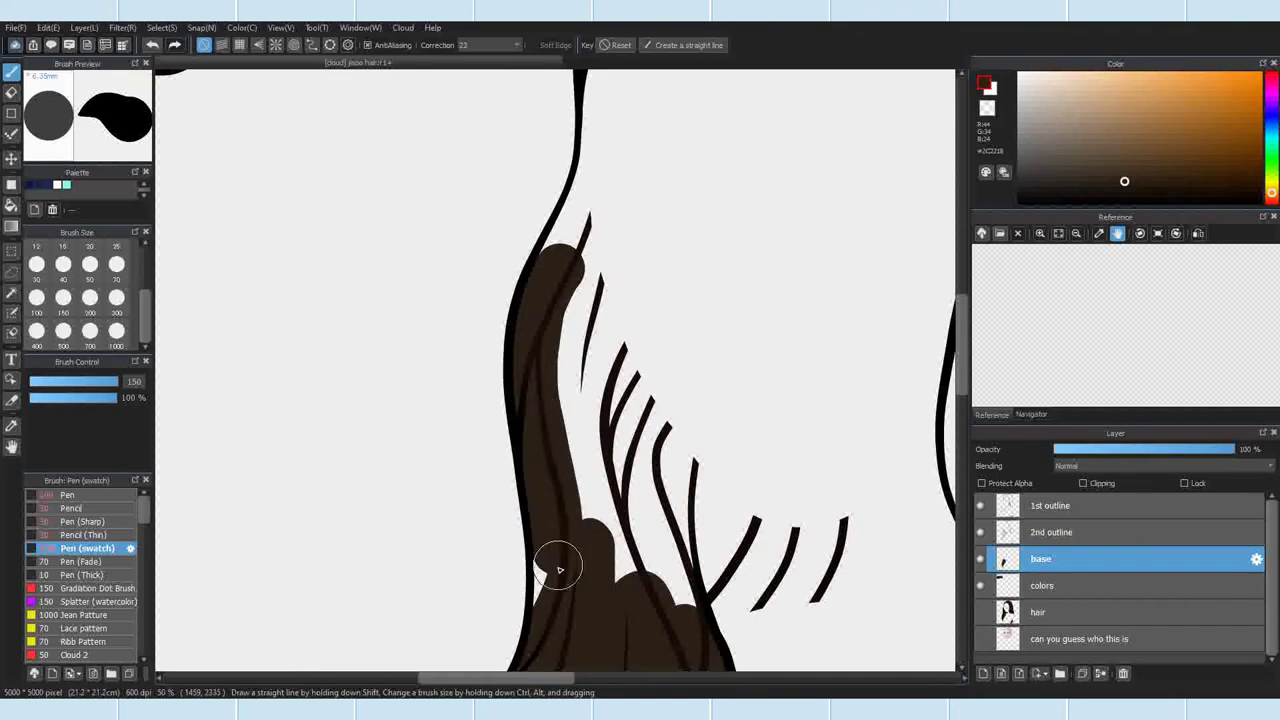
Step: Paint brown along the inner strand and lower end of the right hair section, erasing paint outside the outline
scroll(700, 451, up, 2)
mouse_move(622, 215)
mouse_down()
mouse_move(668, 612)
mouse_move(825, 598)
mouse_up()
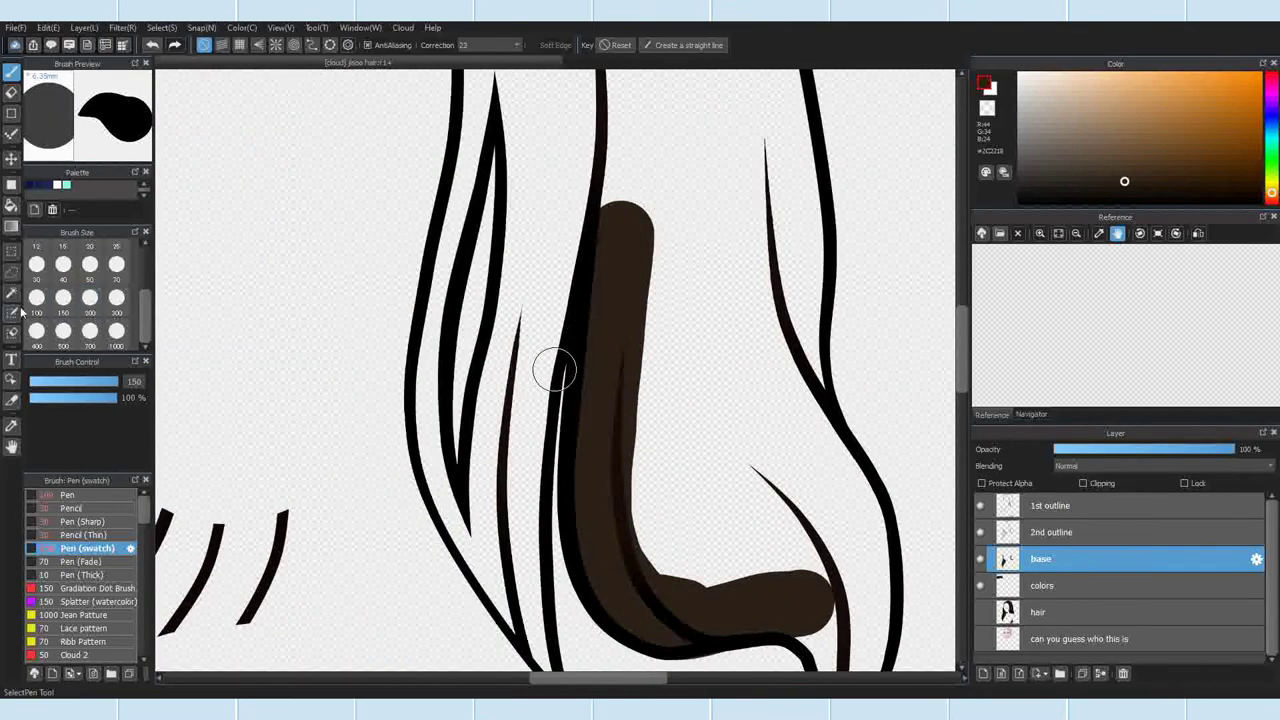
click(19, 95)
scroll(810, 620, up, 3)
drag(481, 504, 603, 484)
Step: Paint brown down the outer edge of the right hair section and across the crown
click(14, 71)
scroll(560, 370, down, 4)
drag(468, 177, 768, 345)
scroll(790, 420, down, 2)
mouse_move(757, 240)
mouse_down()
mouse_move(789, 530)
mouse_move(826, 432)
mouse_up()
click(11, 92)
click(11, 72)
scroll(726, 534, down, 4)
scroll(600, 262, up, 5)
mouse_move(374, 345)
mouse_down()
mouse_move(609, 246)
mouse_move(845, 385)
mouse_up()
scroll(678, 313, down, 5)
Step: Show the hair reference layer at reduced opacity, and make the base layer active again
click(980, 612)
click(1040, 611)
click(1104, 449)
click(1041, 559)
Step: Place a curve snap guide along the left lock's face-side edge, ending past the neck strands
click(312, 45)
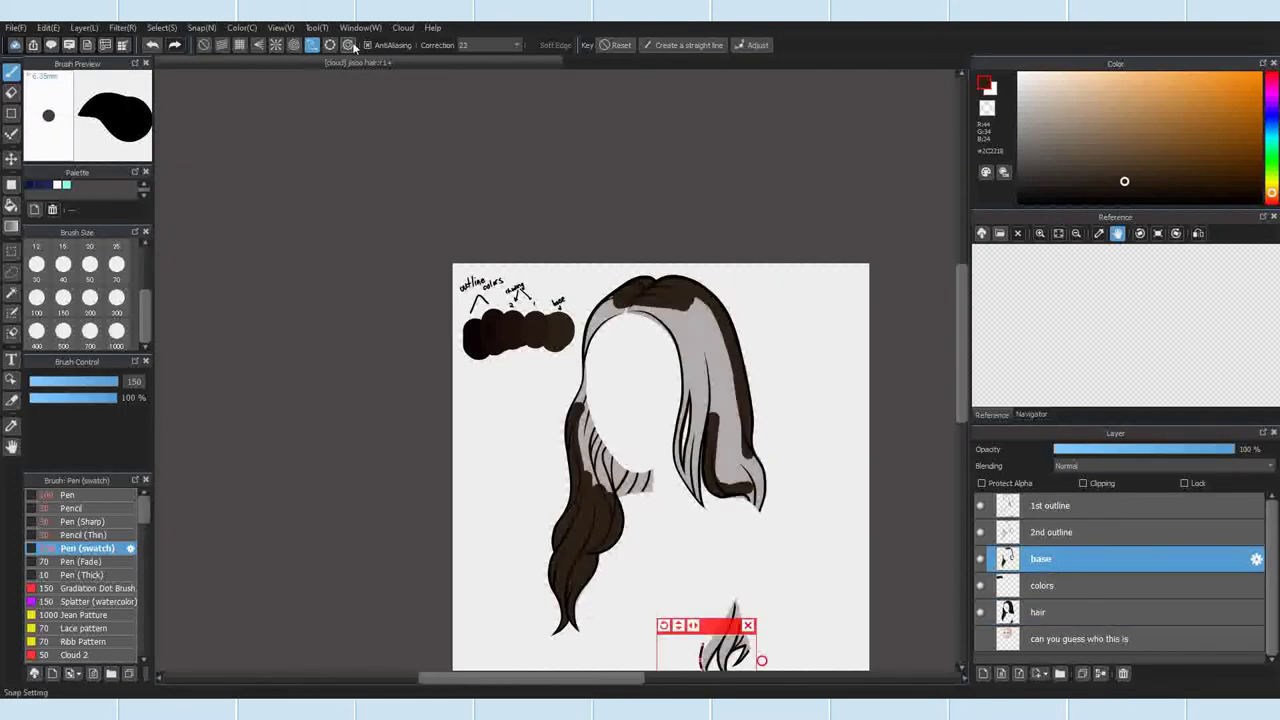
scroll(591, 390, up, 5)
click(551, 213)
scroll(595, 527, down, 3)
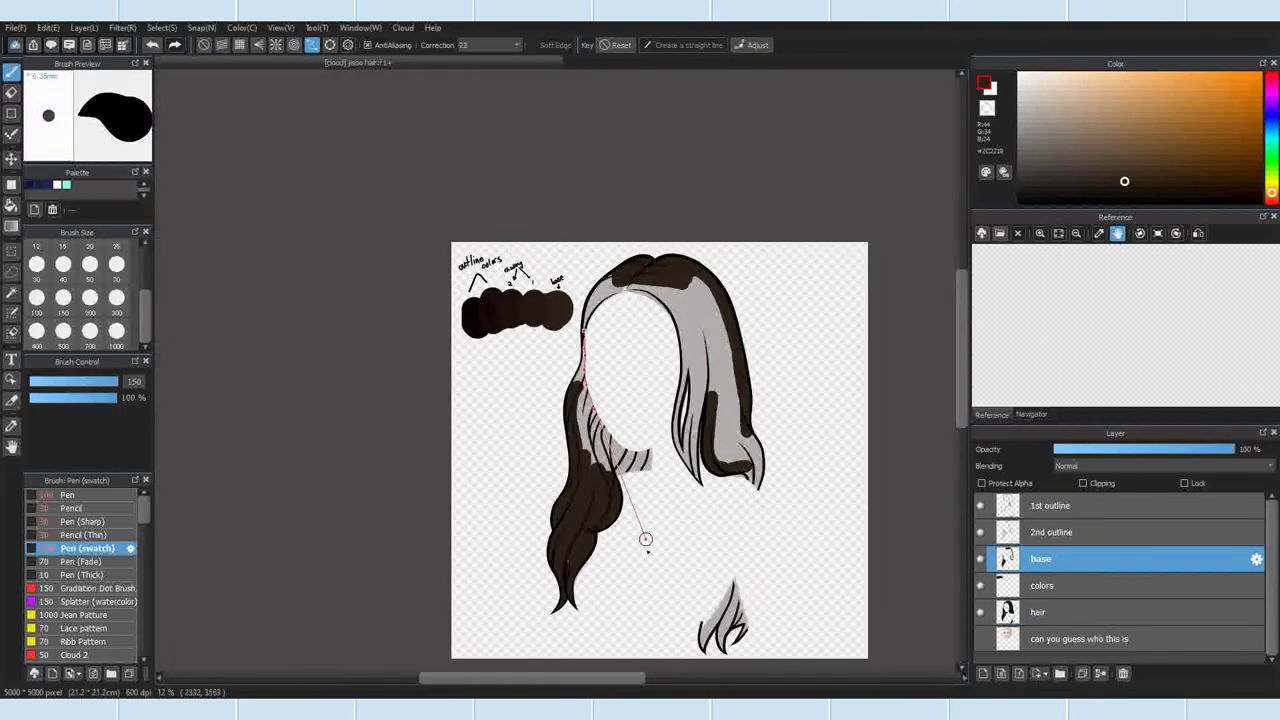
scroll(677, 587, up, 5)
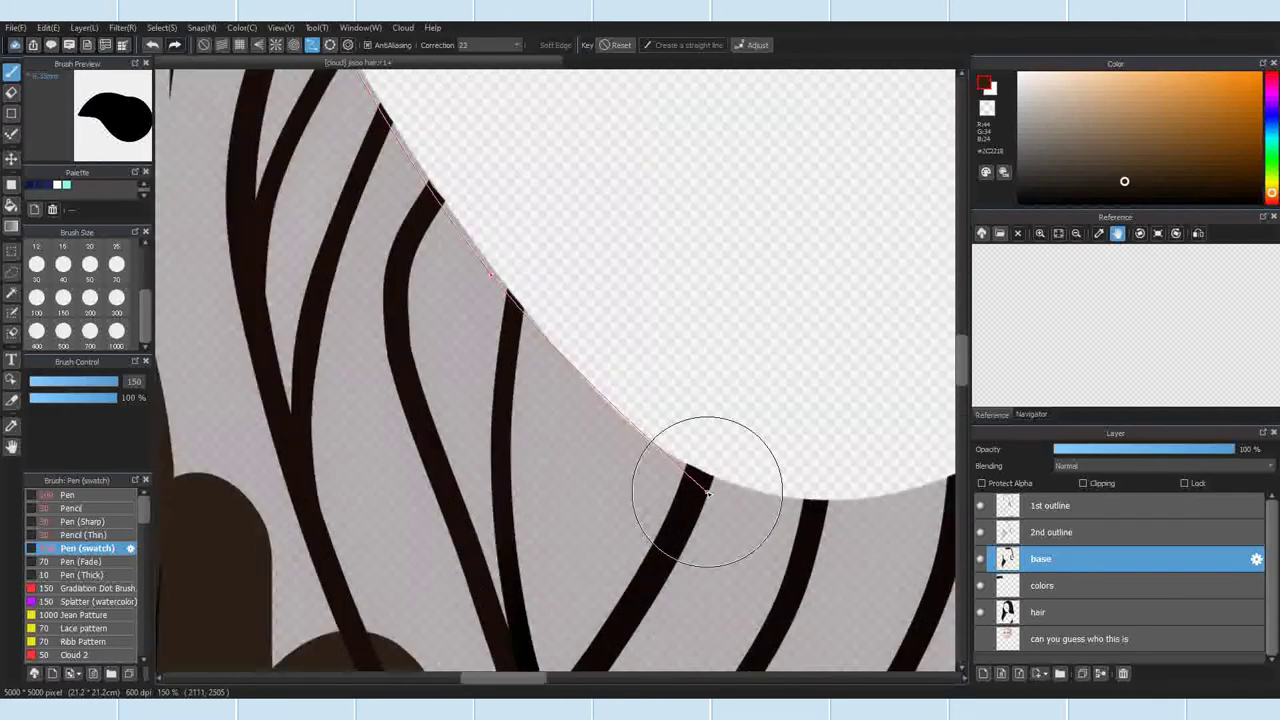
scroll(848, 481, down, 5)
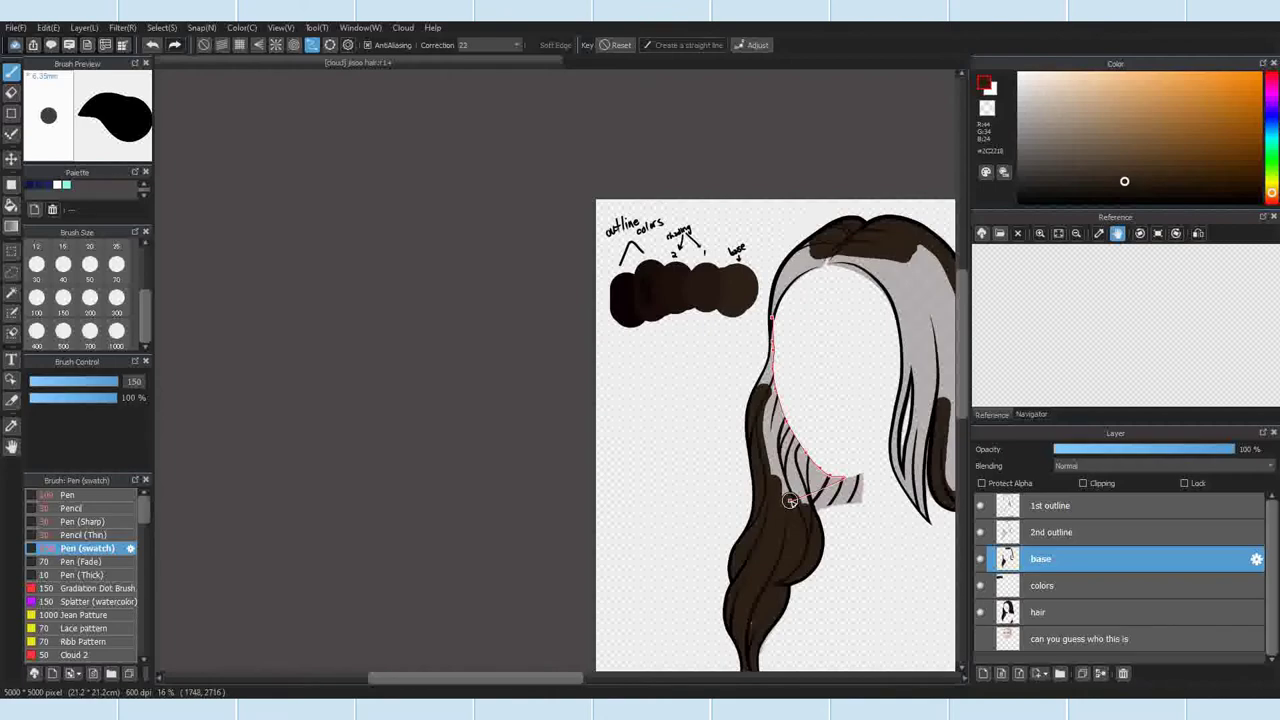
scroll(790, 501, down, 1)
scroll(792, 503, up, 5)
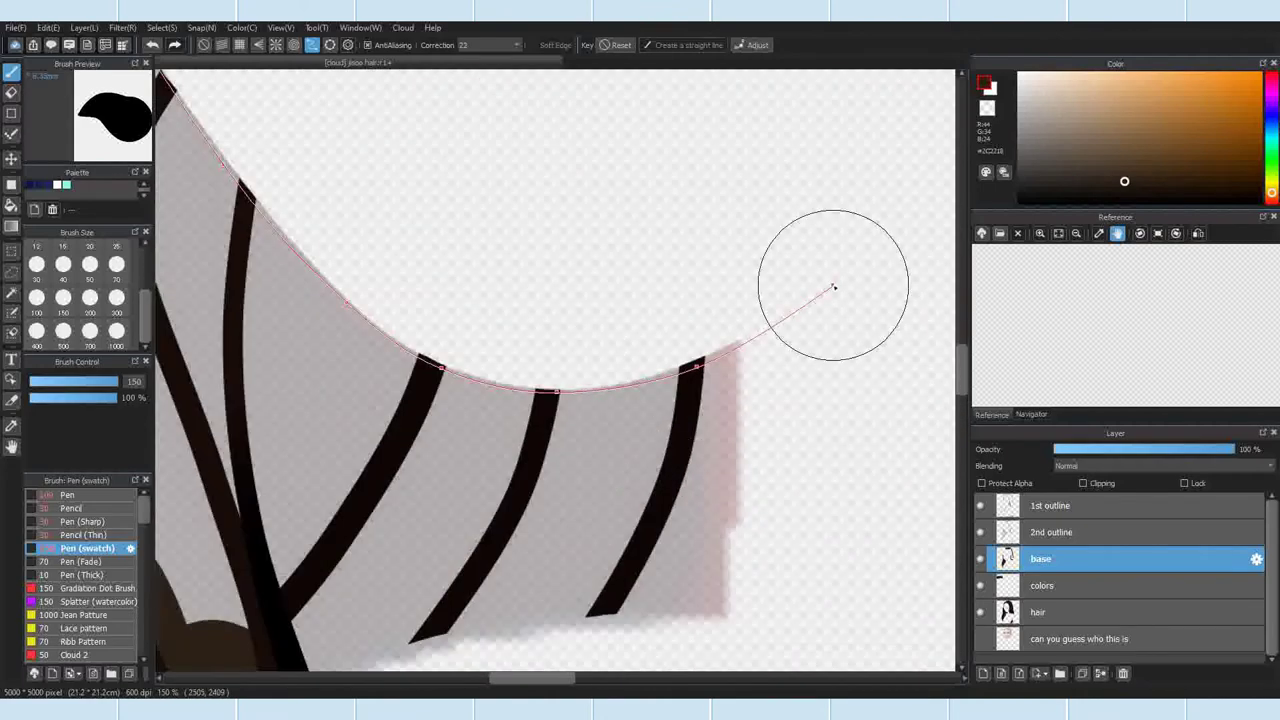
double_click(833, 272)
Step: Reduce the brush size to 25 and trace the face-side curve in brown
key([)
key([)
key([)
key([)
key([)
key([)
key([)
key([)
key([)
scroll(424, 331, down, 6)
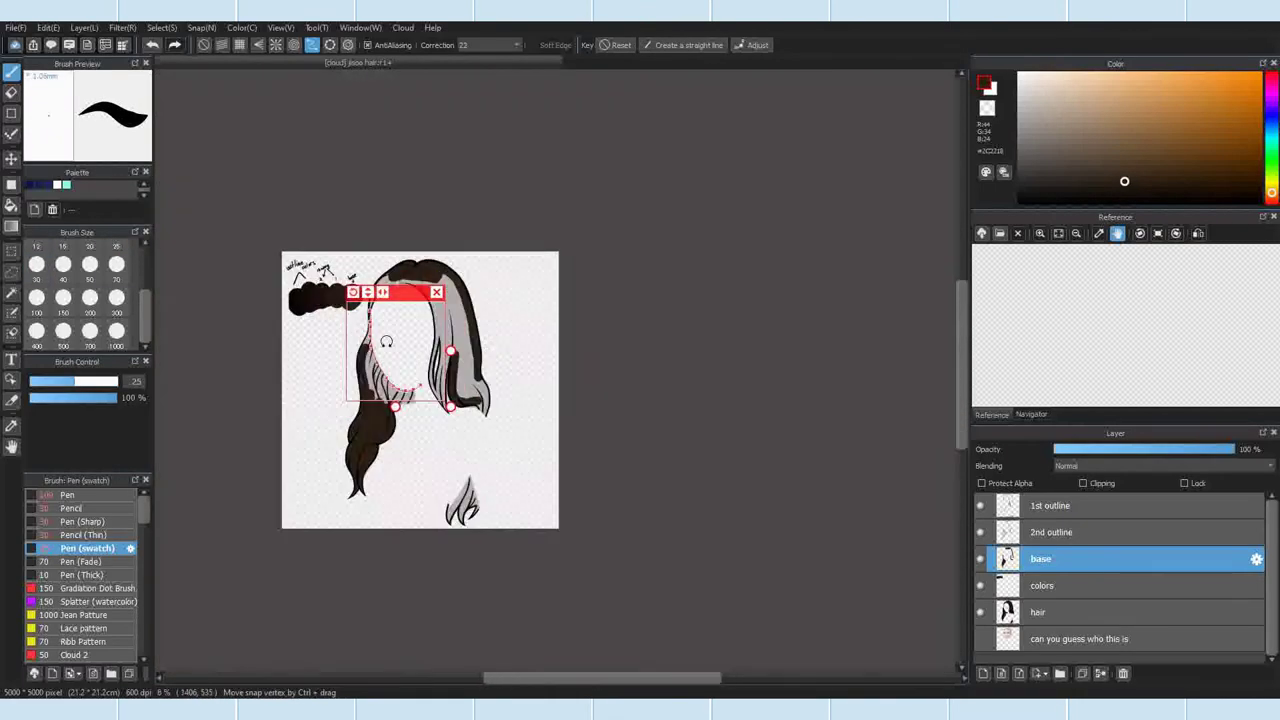
scroll(411, 312, up, 4)
drag(340, 268, 440, 668)
Step: Replace the guide with a vertical one at the neck strands' open end, and trace that edge in brown
scroll(508, 500, down, 1)
scroll(508, 620, up, 3)
key(Escape)
click(548, 371)
click(546, 487)
double_click(543, 576)
drag(548, 371, 545, 590)
Step: Trace the bottom edge of the neck strands along a new curve guide using brush size 20
scroll(563, 597, down, 2)
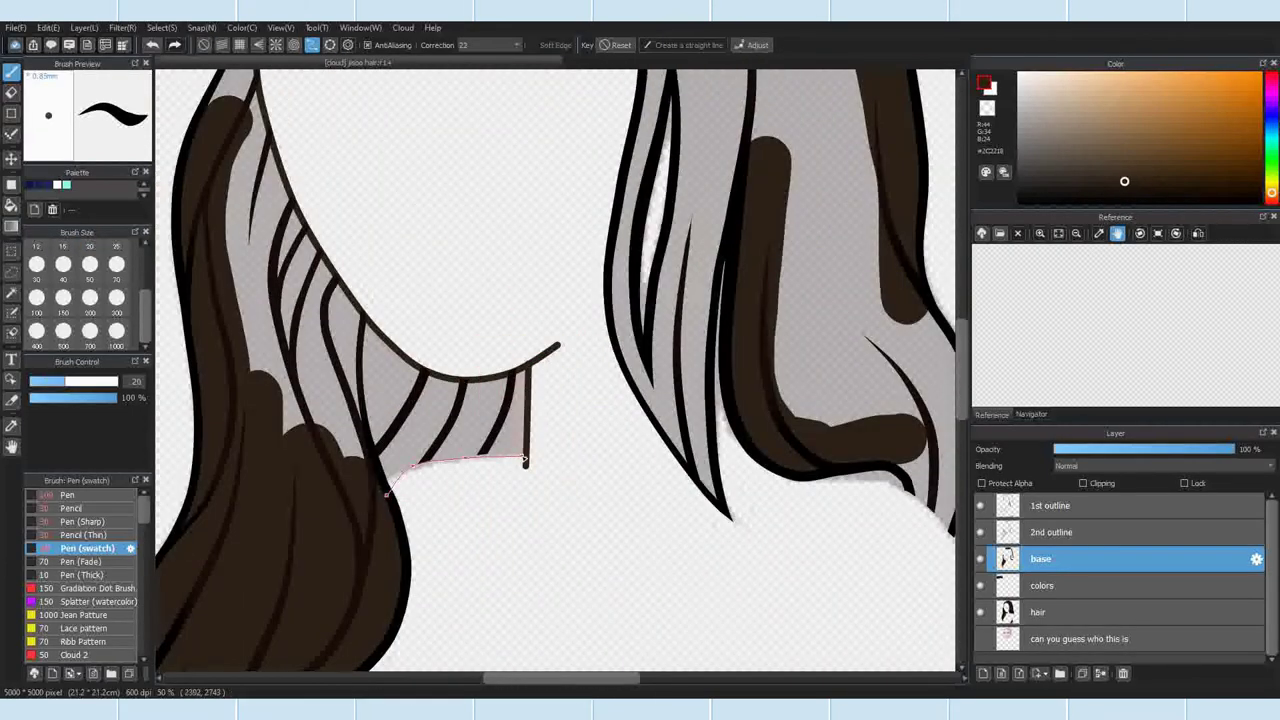
double_click(524, 458)
click(757, 45)
drag(387, 494, 526, 460)
Step: Turn off snapping and erase the overhanging brown stroke ends at the neck strands' corners
click(204, 45)
click(11, 92)
scroll(525, 477, up, 5)
drag(515, 415, 568, 415)
click(11, 72)
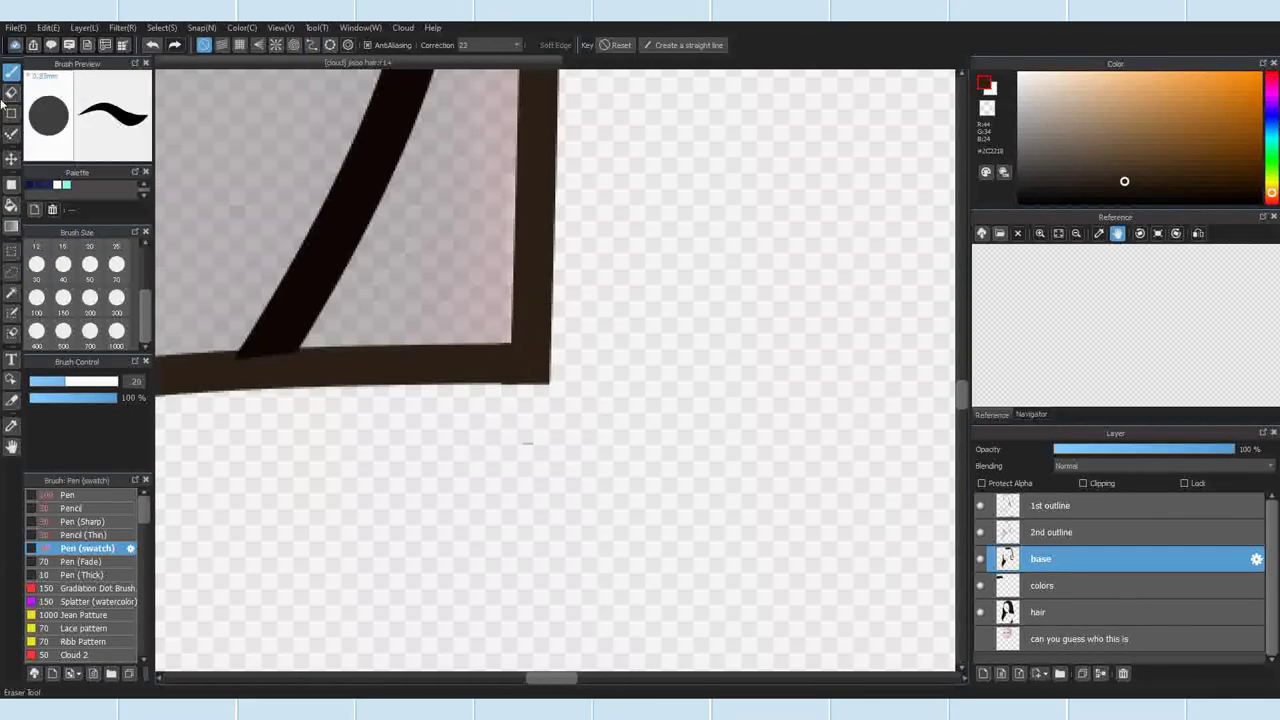
click(8, 95)
scroll(457, 543, up, 4)
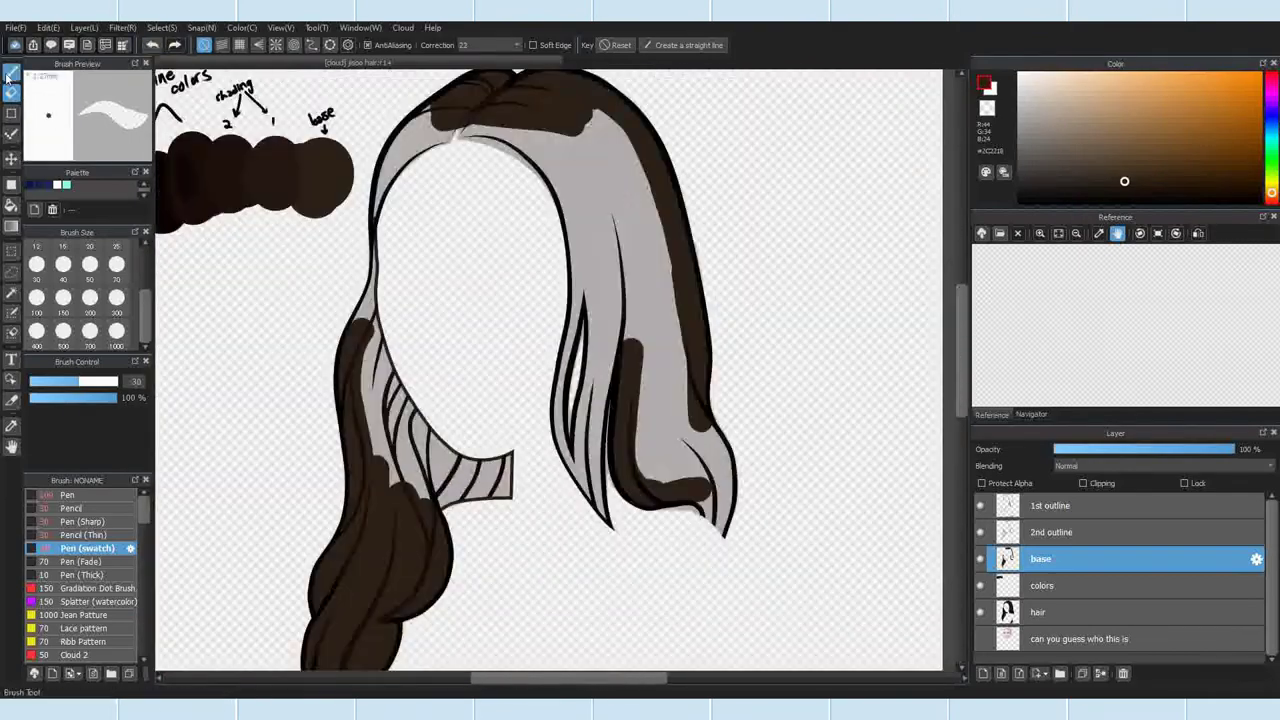
Step: Trace the left hairline up to the parting along a curve guide, and erase the excess brown
scroll(529, 132, up, 5)
double_click(210, 495)
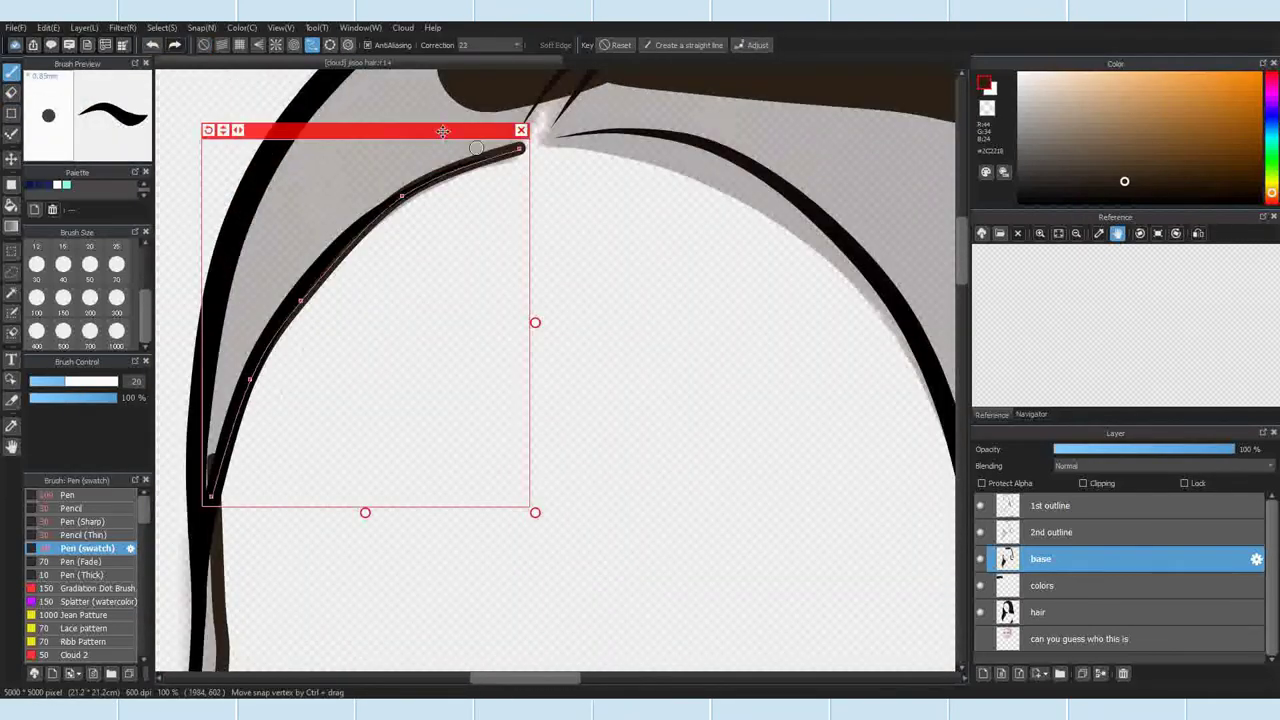
click(522, 130)
click(11, 92)
scroll(365, 339, up, 2)
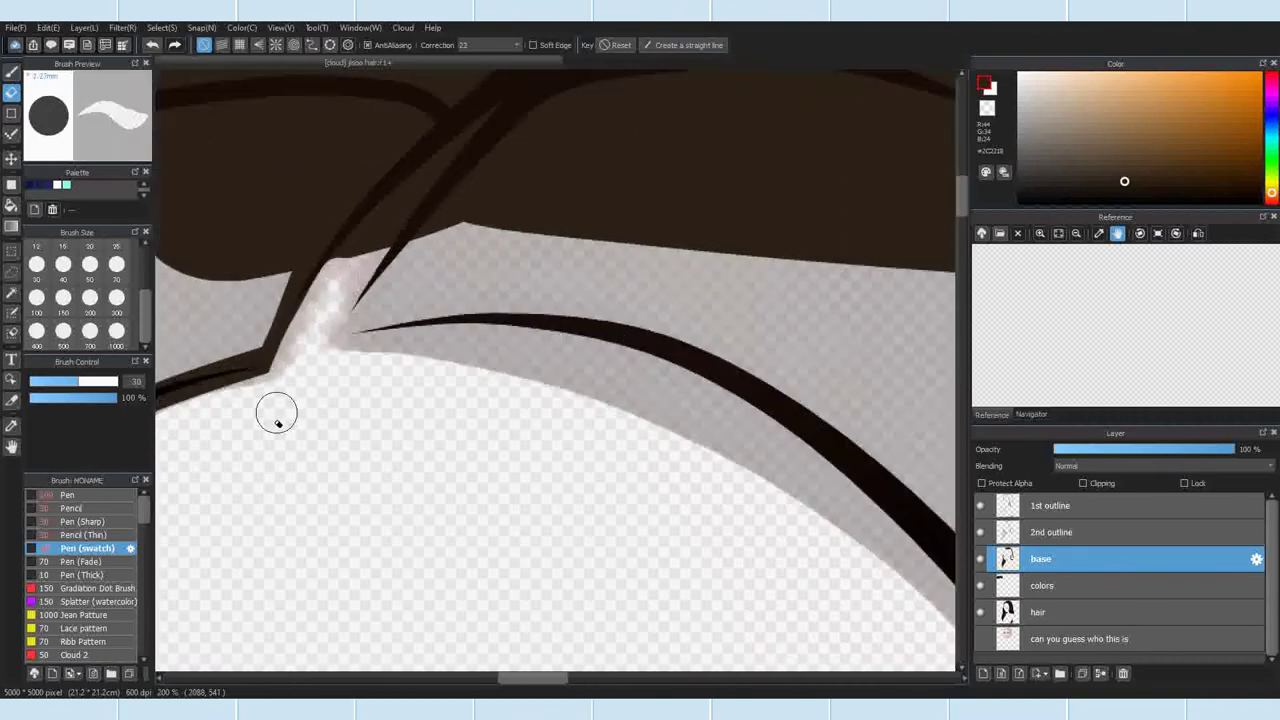
drag(260, 372, 403, 198)
Step: Trace the right edge of the parting along a curve guide, undoing and redrawing the stroke once
click(11, 72)
click(312, 45)
click(500, 203)
click(323, 317)
double_click(198, 487)
drag(198, 487, 700, 243)
key(ctrl+z)
mouse_move(217, 495)
mouse_down()
mouse_move(326, 308)
mouse_move(485, 193)
mouse_up()
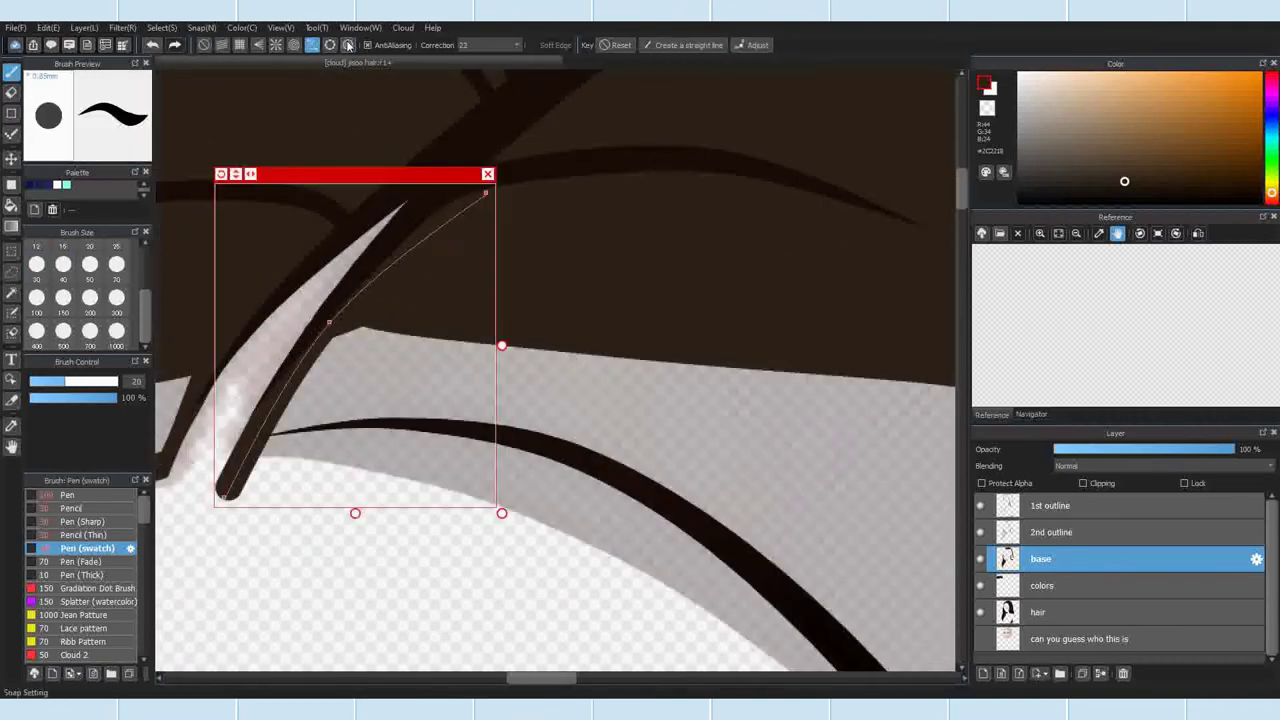
Step: Trace the right hairline from the parting down to the inner outline along a new curve guide
click(488, 174)
click(229, 451)
click(320, 454)
click(506, 508)
scroll(497, 460, down, 4)
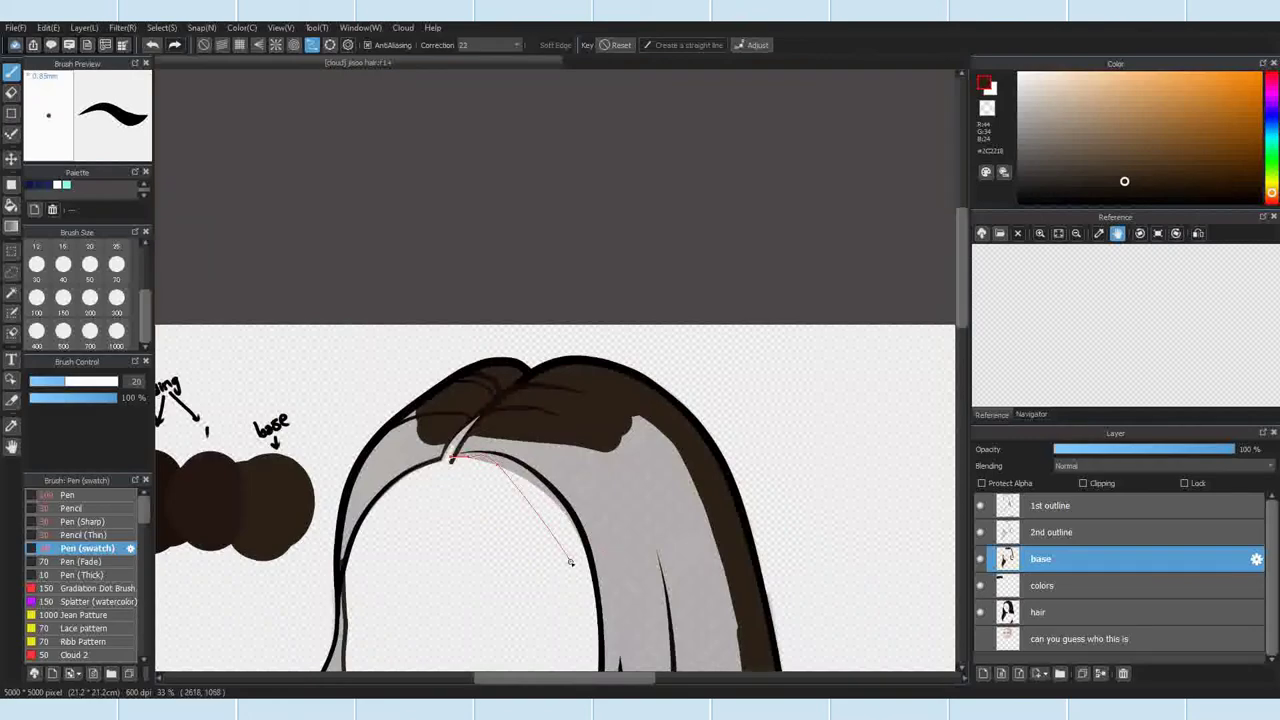
scroll(549, 492, up, 4)
click(467, 446)
click(616, 580)
scroll(614, 565, down, 6)
scroll(636, 645, up, 2)
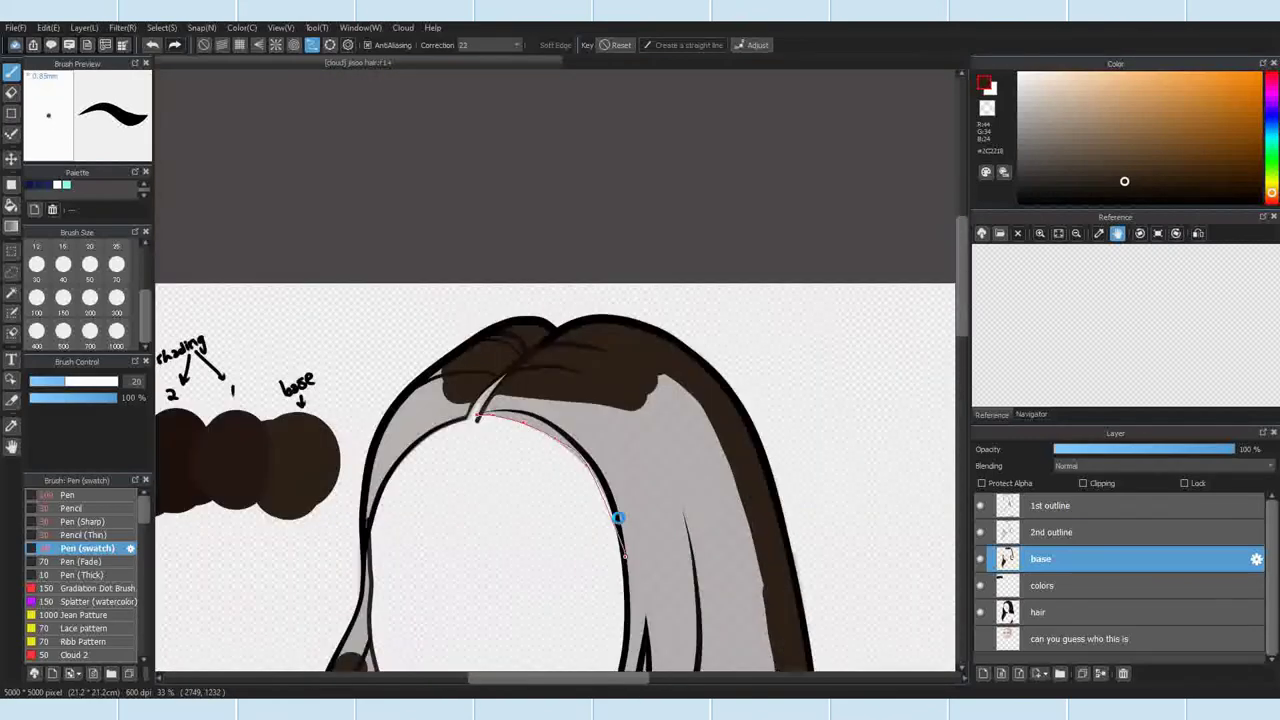
scroll(622, 537, up, 2)
double_click(621, 552)
drag(621, 552, 332, 297)
click(623, 276)
Step: Turn off snapping and erase the stray brown at the base of the parting
click(204, 45)
click(11, 92)
scroll(334, 297, up, 5)
drag(341, 416, 378, 371)
scroll(354, 377, down, 8)
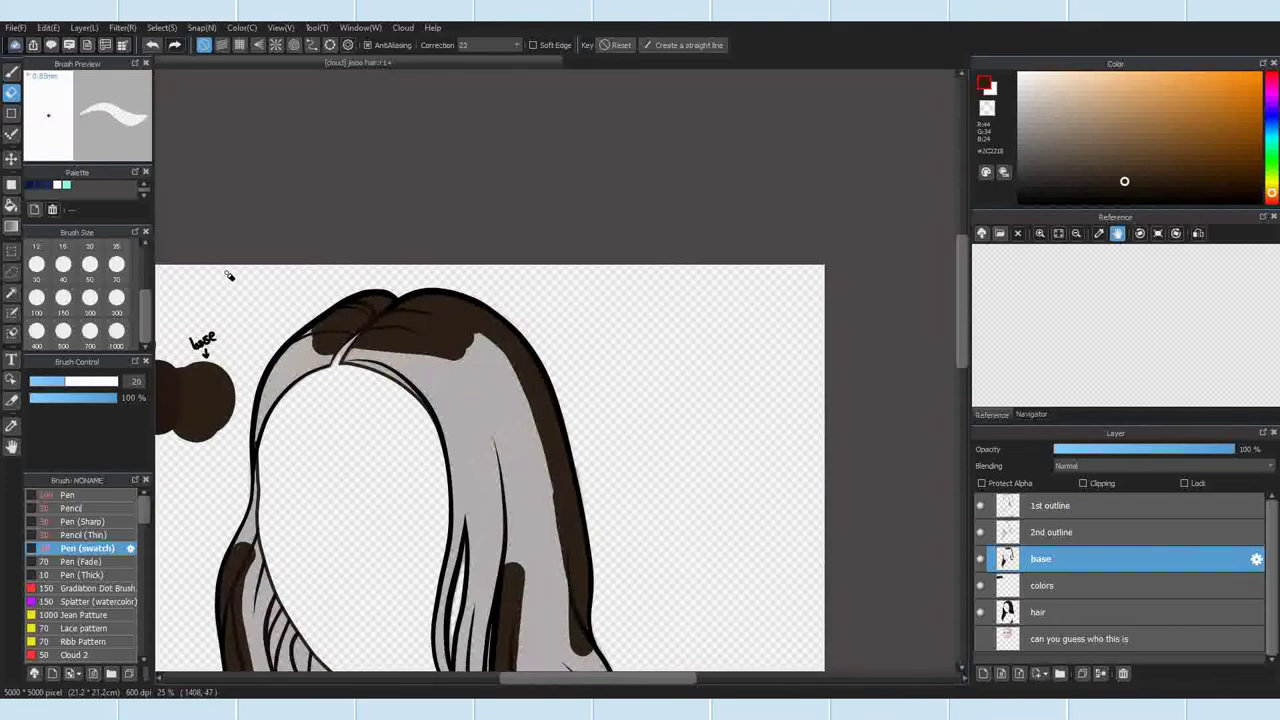
Step: Trace the open bottom edge of the right hair section in brown along a curve guide, past its tip
click(11, 72)
scroll(440, 560, up, 6)
click(312, 45)
scroll(687, 591, down, 1)
click(726, 597)
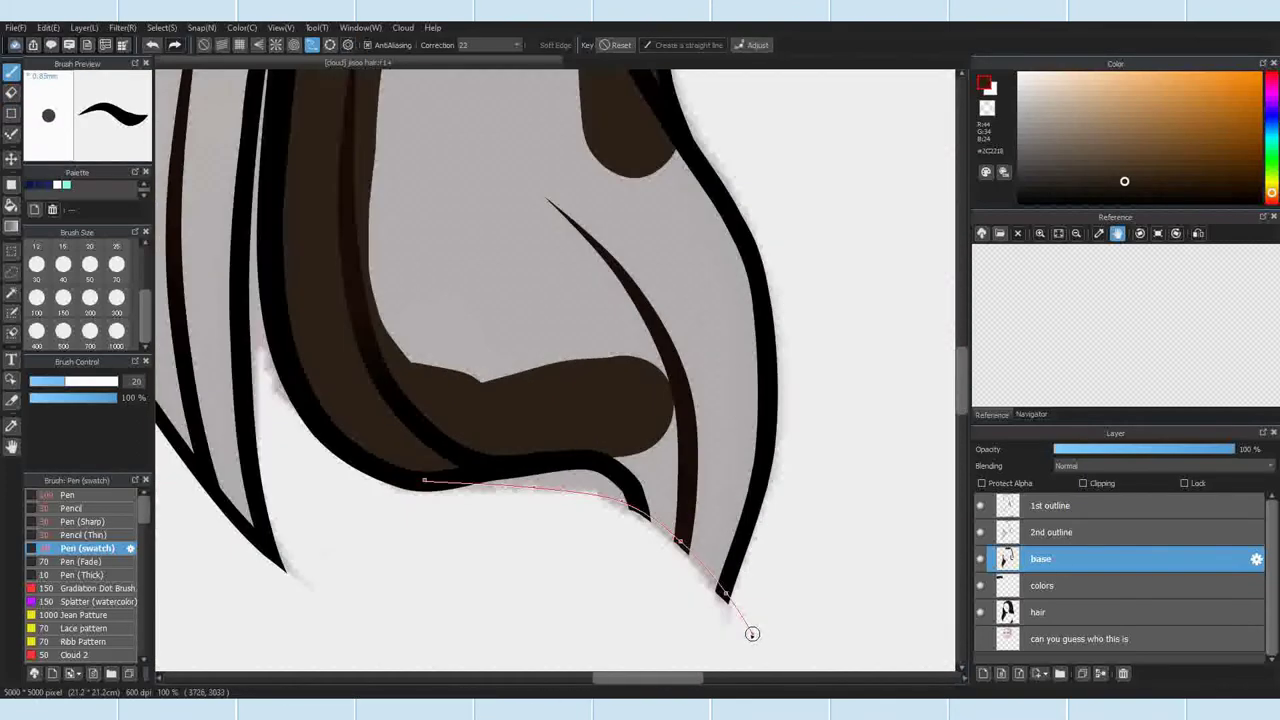
double_click(754, 632)
drag(426, 480, 756, 634)
Step: Erase the brown outside the right section's tip with snapping off, and touch up the gaps with the pen
click(204, 45)
click(11, 92)
scroll(660, 539, up, 5)
drag(468, 390, 686, 542)
drag(593, 477, 295, 203)
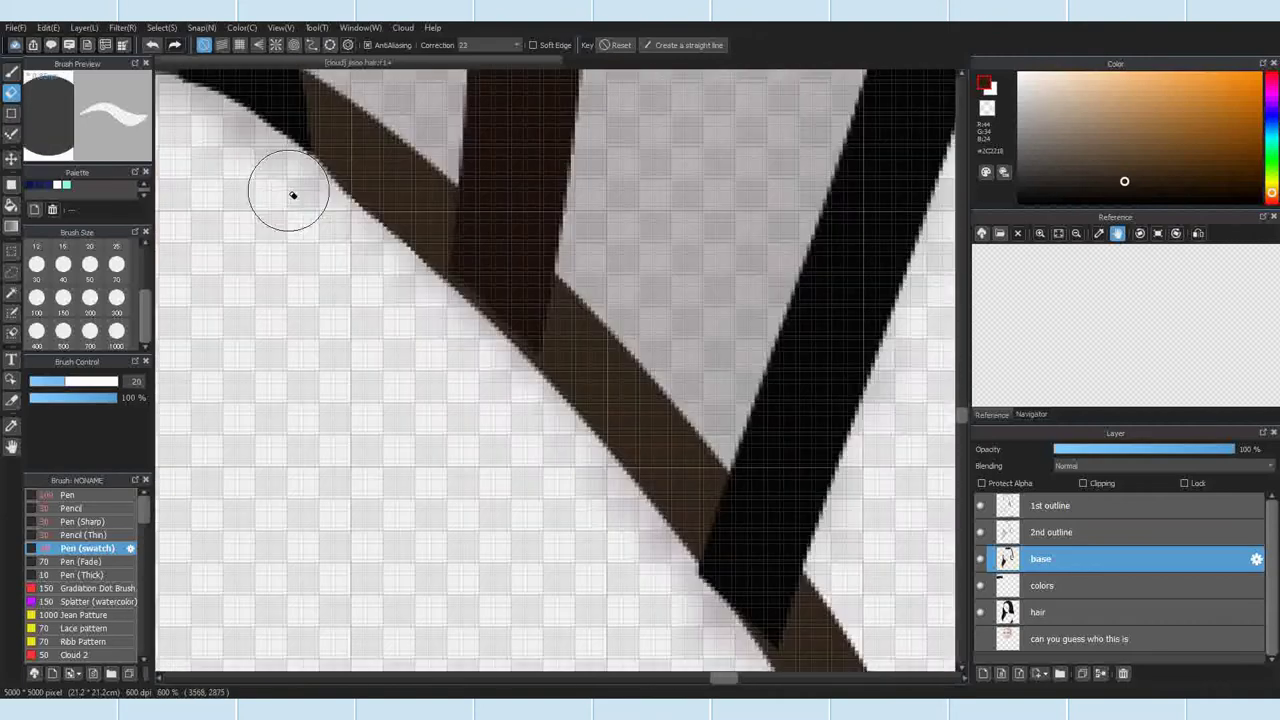
key(b)
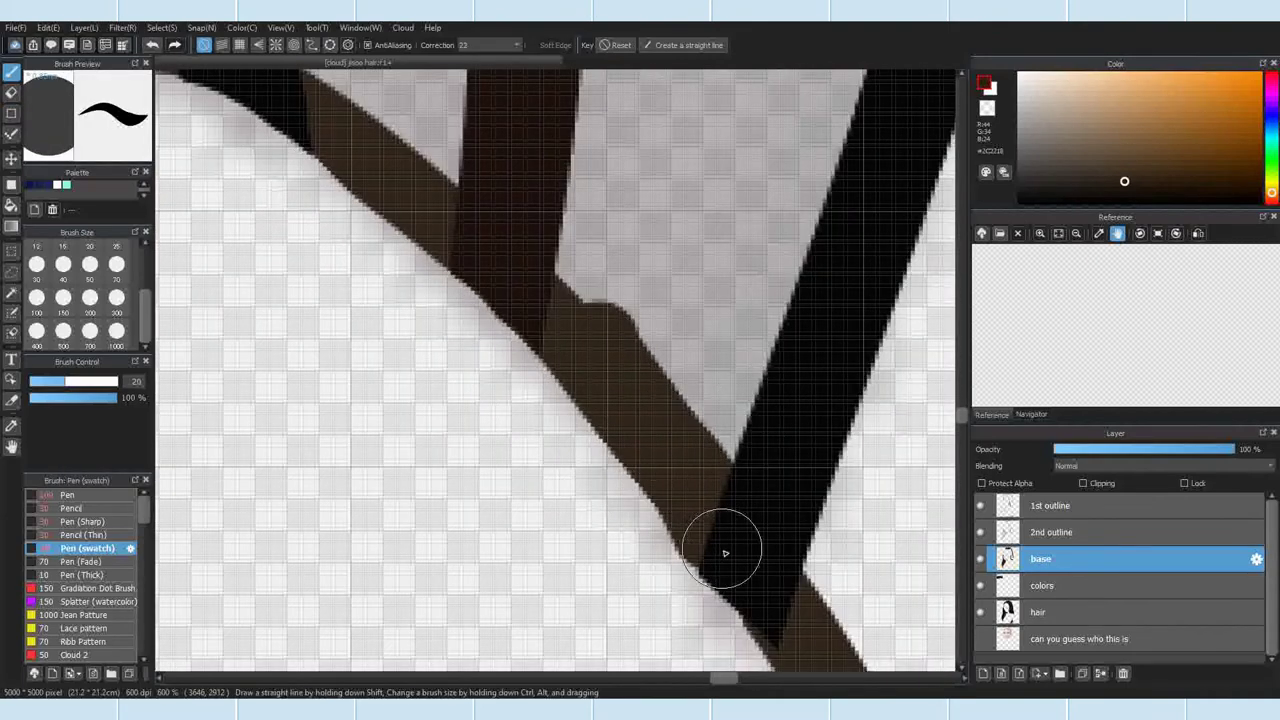
click(11, 89)
scroll(657, 387, down, 3)
scroll(600, 531, up, 2)
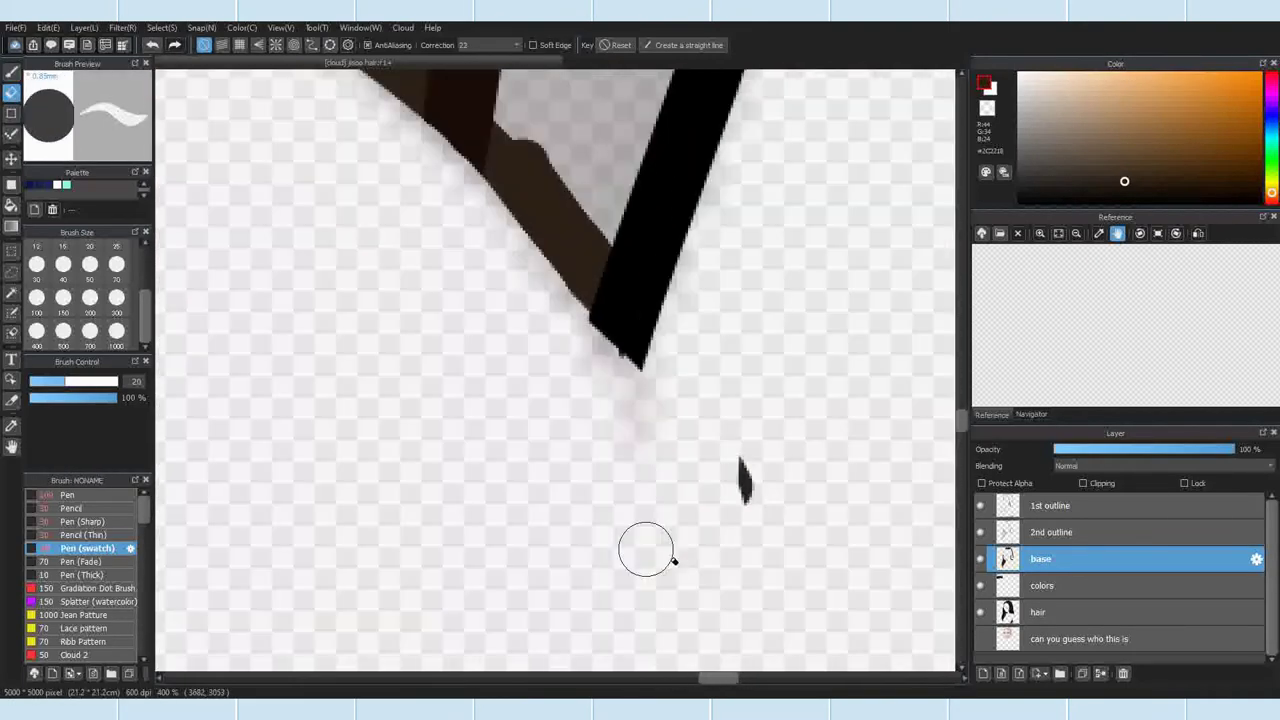
click(9, 72)
scroll(596, 206, up, 2)
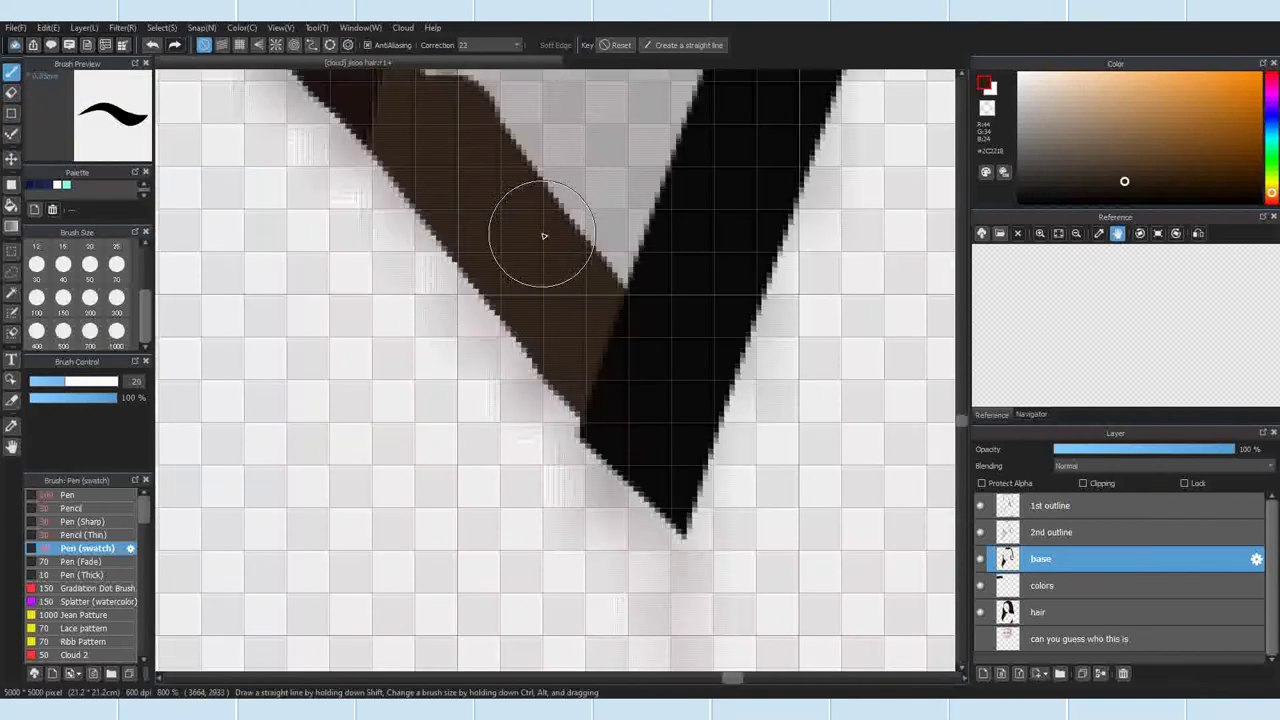
drag(543, 240, 608, 390)
Step: Place a curve snap guide along the left outer edge of the separate hair tuft at the canvas bottom
scroll(594, 334, down, 10)
click(313, 45)
scroll(554, 618, up, 2)
click(426, 577)
click(456, 529)
click(534, 427)
double_click(573, 357)
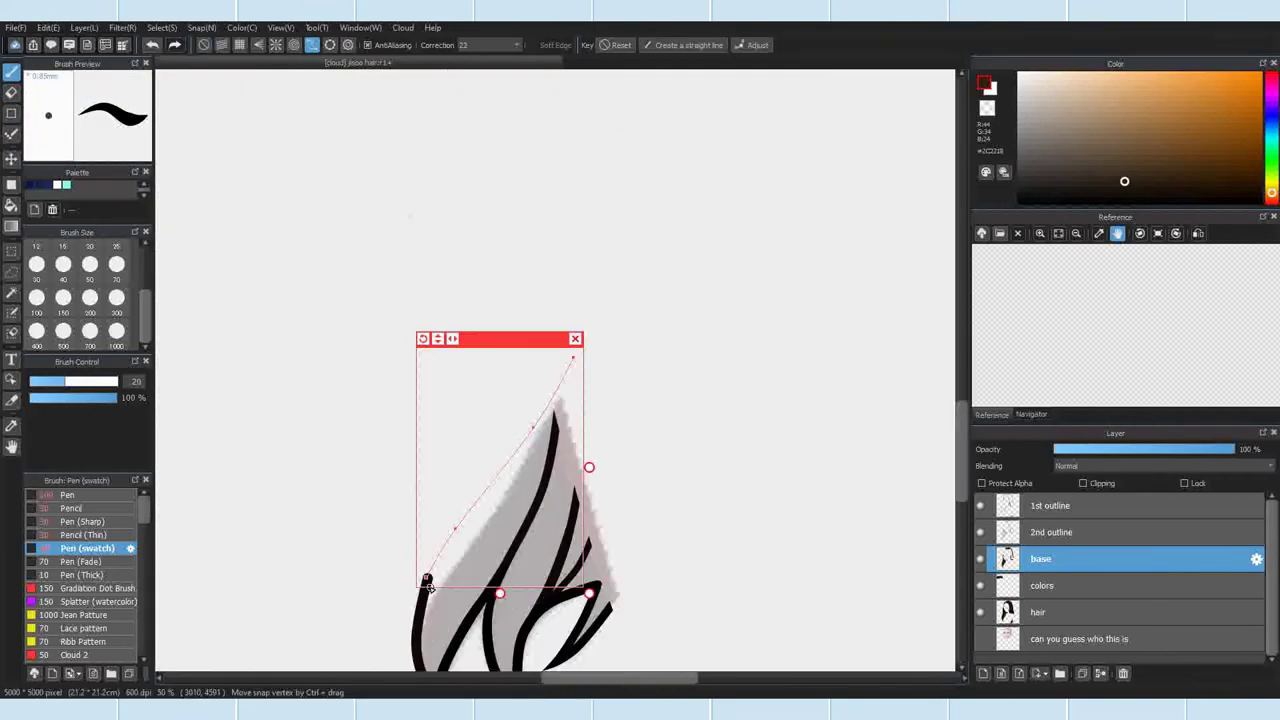
Step: Trace the tuft's left edge in brown up past its peak, redoing the misplaced stroke, and clear the guide
scroll(436, 581, up, 2)
drag(510, 116, 513, 122)
drag(420, 577, 614, 307)
drag(522, 122, 513, 122)
drag(411, 581, 416, 581)
drag(420, 577, 625, 278)
key(ctrl+z)
drag(722, 359, 715, 359)
drag(422, 576, 612, 295)
drag(597, 123, 592, 123)
drag(450, 531, 697, 139)
click(616, 45)
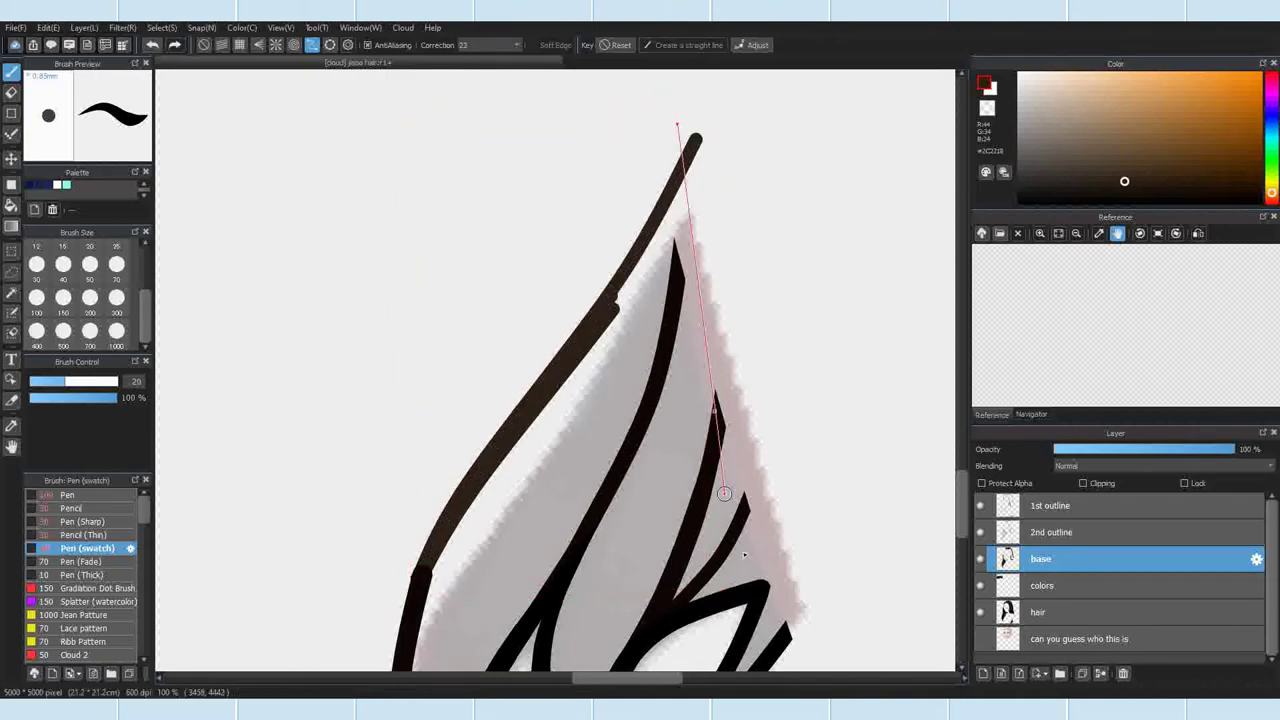
Step: Finish the curve snap guide along the tuft's right edge and trace that edge in brown from past the peak downward
scroll(716, 390, down, 2)
double_click(763, 551)
drag(697, 255, 763, 551)
scroll(783, 477, up, 2)
scroll(721, 466, down, 2)
scroll(688, 232, up, 3)
drag(702, 280, 707, 279)
scroll(727, 268, down, 2)
drag(775, 477, 762, 650)
scroll(747, 419, up, 2)
Step: Erase the brown stroke ends crossing above the tuft's peak with snapping off
key(e)
scroll(633, 422, down, 3)
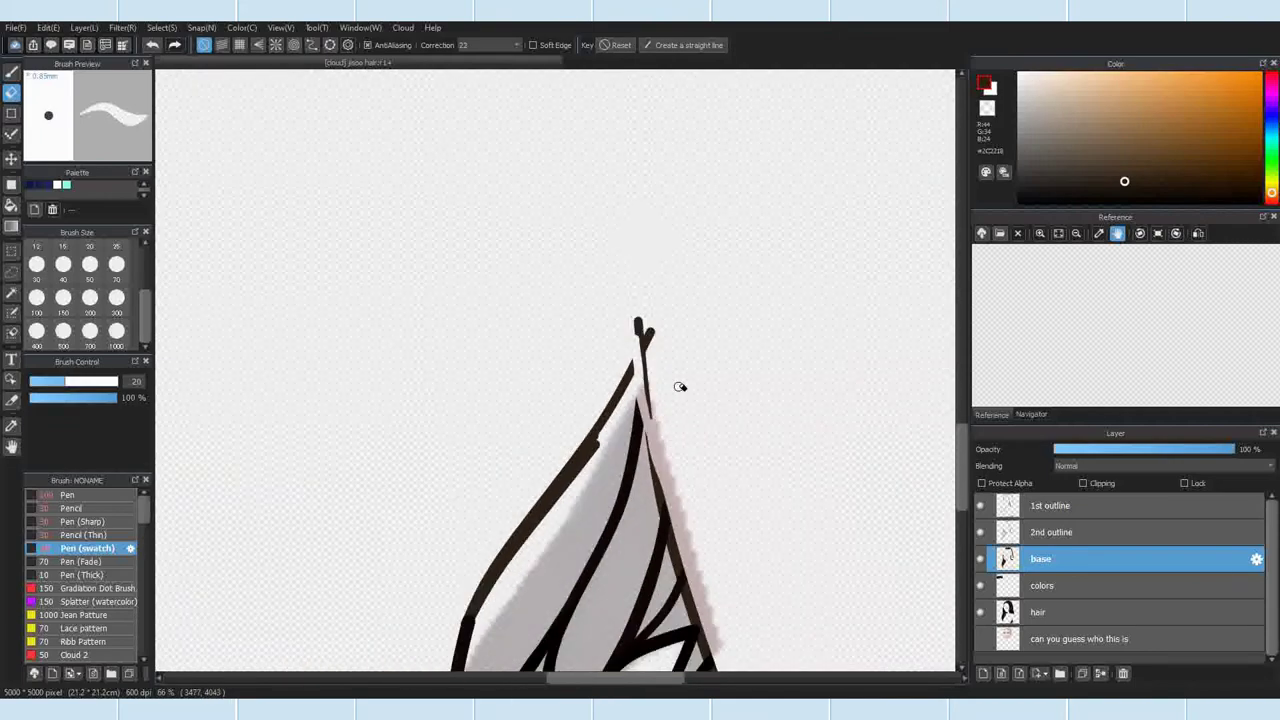
scroll(679, 397, up, 2)
scroll(698, 412, up, 2)
drag(562, 450, 572, 240)
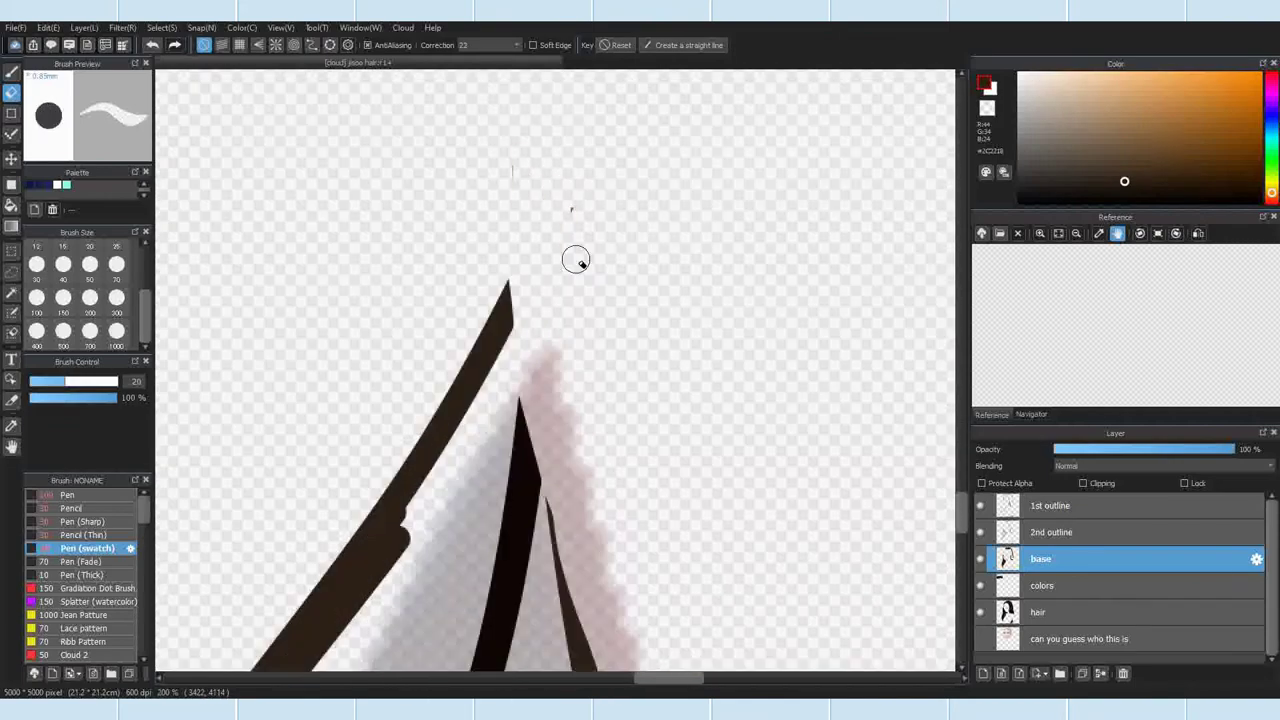
Step: Place a curve snap guide down the right side of the tuft's peak and retrace the missing edge in brown
key(b)
click(312, 45)
click(349, 45)
scroll(540, 468, down, 2)
click(554, 548)
click(518, 357)
drag(547, 395, 545, 545)
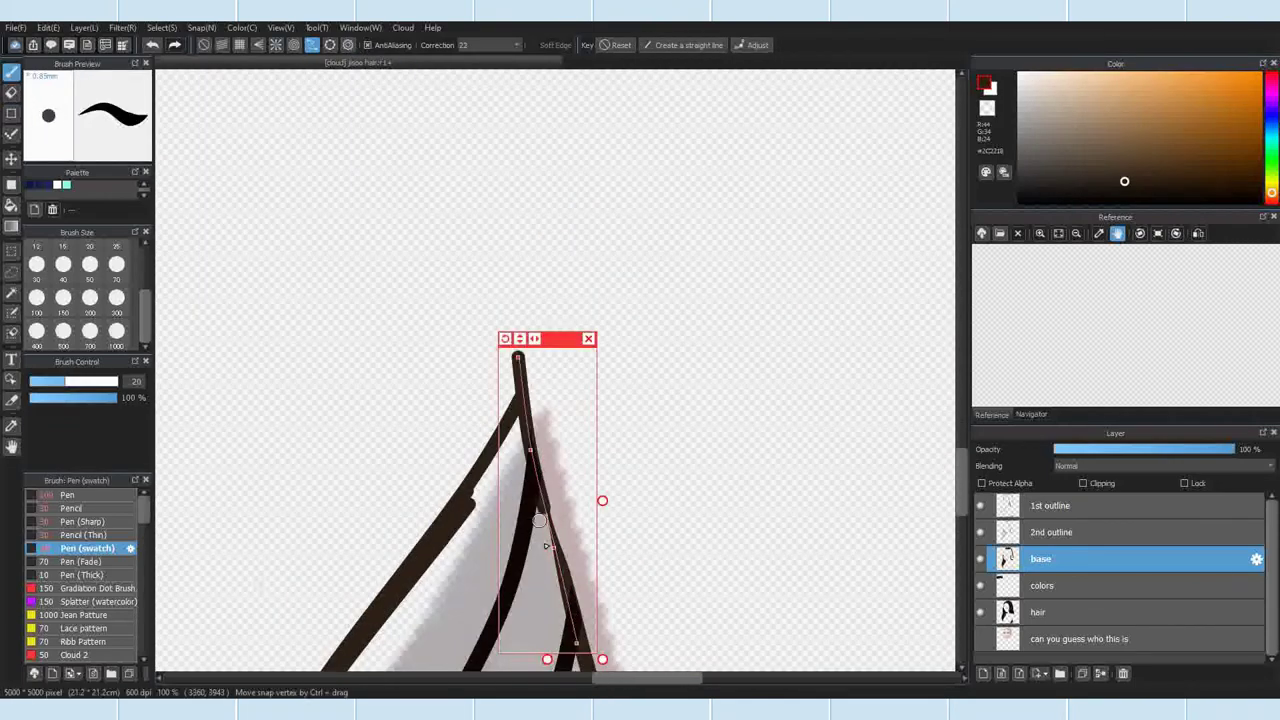
Step: Replace the snap guide with a new curve running just outside the tuft's right edge
click(345, 48)
click(510, 330)
click(540, 458)
scroll(581, 521, down, 2)
click(581, 567)
double_click(600, 614)
Step: Trim the tuft's right outer edge by erasing along the curve guide with a size 12 eraser
click(12, 93)
scroll(547, 480, up, 2)
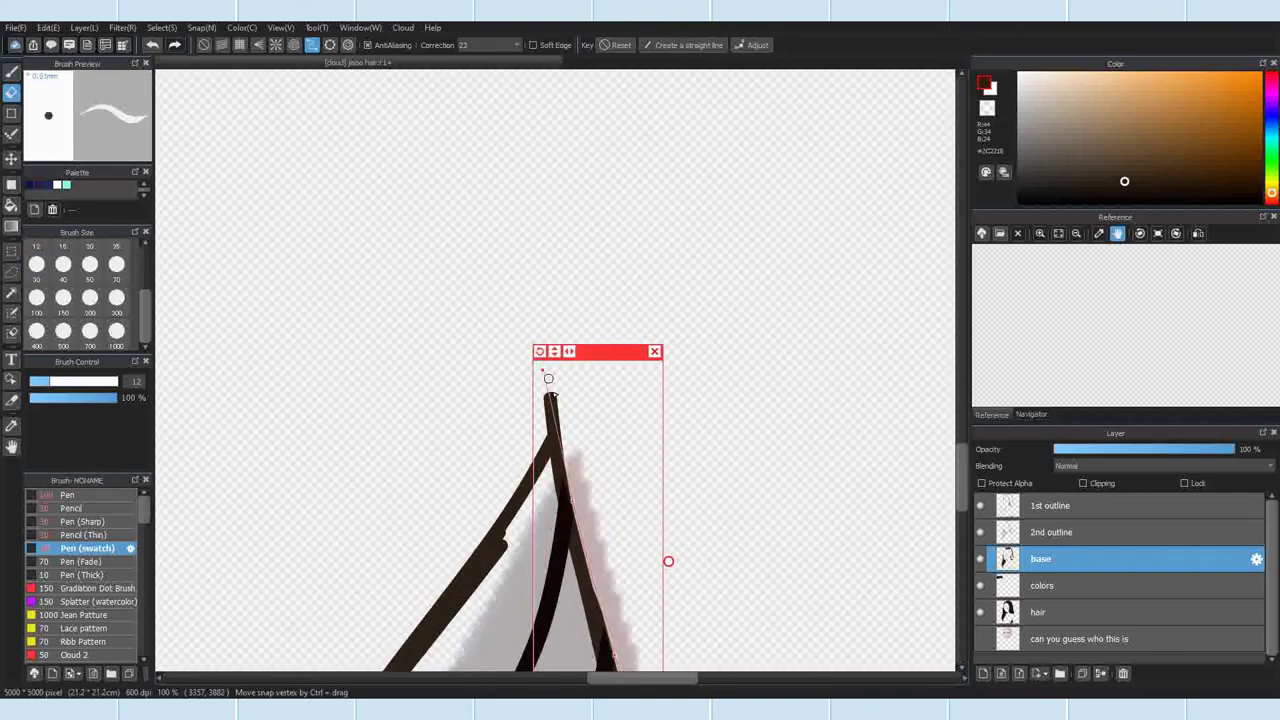
click(157, 47)
drag(548, 385, 645, 600)
scroll(651, 600, down, 2)
scroll(655, 640, up, 2)
Step: Turn snapping off and erase the excess brown around the tuft's peak to leave a sharp tip
click(204, 45)
scroll(521, 280, up, 4)
scroll(508, 188, down, 2)
click(157, 44)
scroll(517, 135, up, 3)
drag(540, 165, 565, 364)
drag(482, 180, 454, 329)
scroll(454, 329, down, 4)
Step: Clean up the leftover brown around the tuft with the eraser and switch back to the pen
click(12, 72)
click(12, 93)
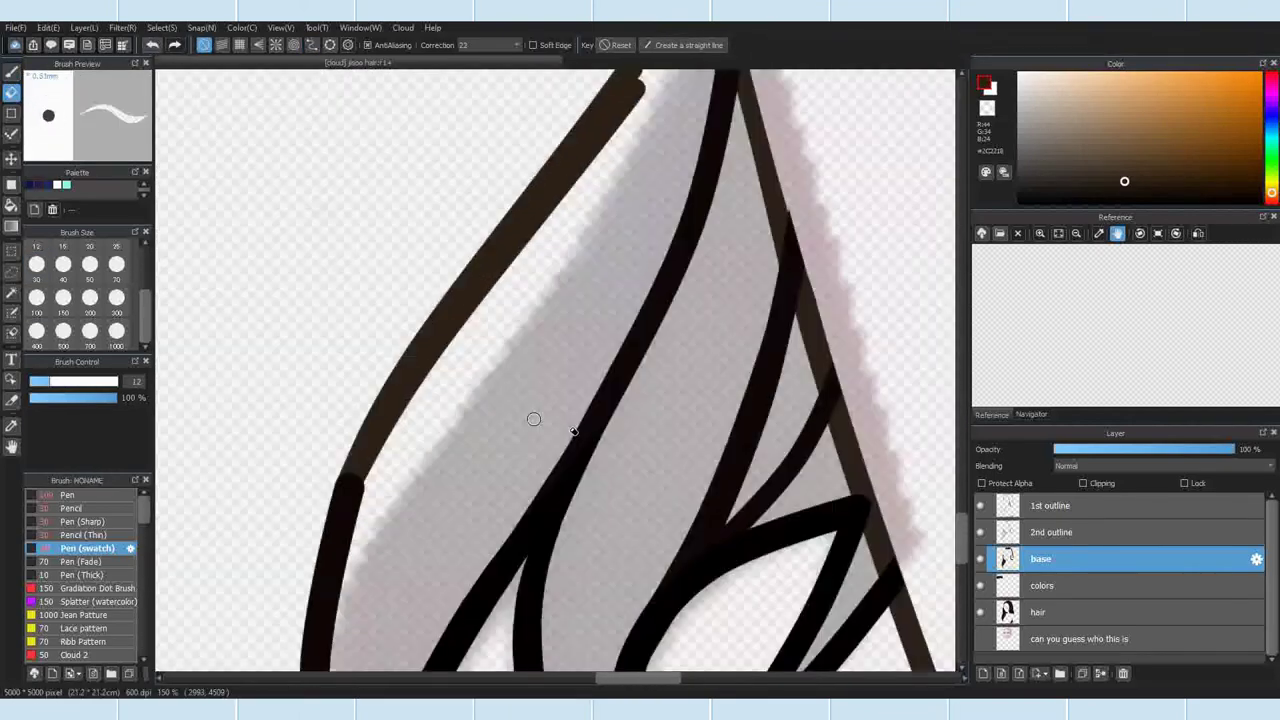
scroll(503, 372, up, 4)
mouse_move(478, 398)
mouse_down()
mouse_move(503, 372)
mouse_move(530, 443)
mouse_up()
click(63, 298)
drag(554, 369, 556, 470)
scroll(558, 424, down, 4)
click(12, 72)
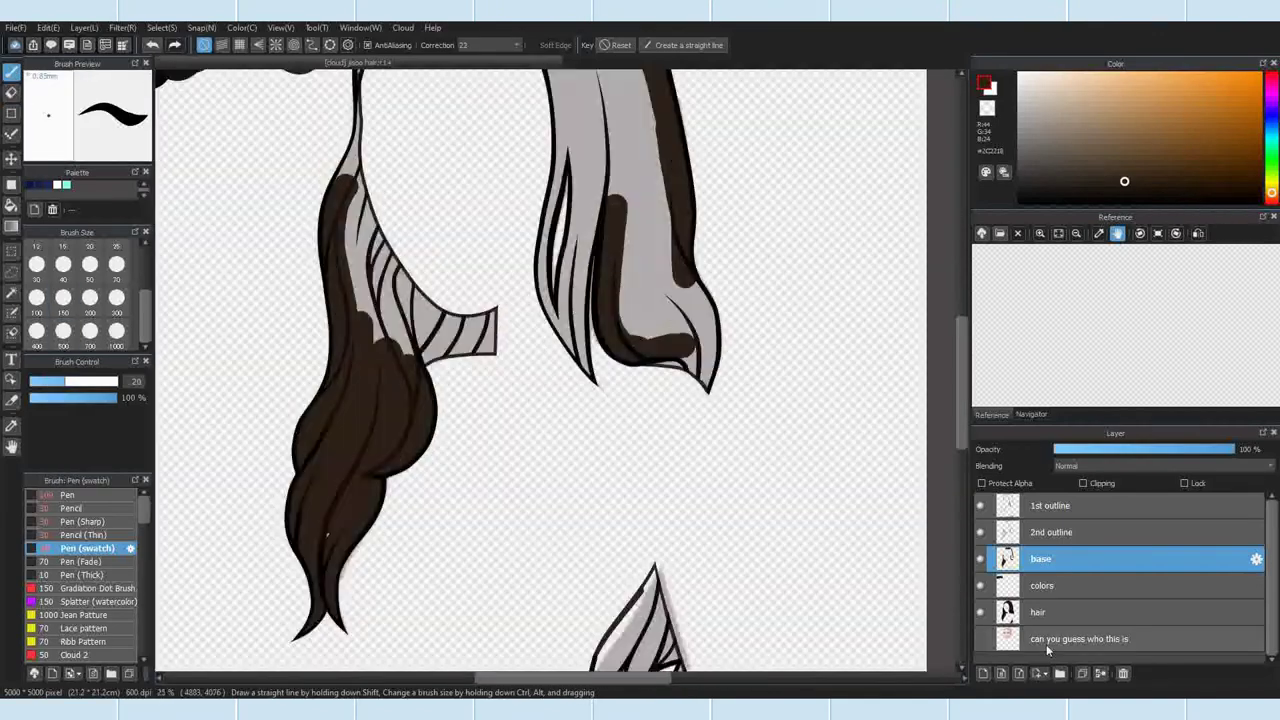
Step: Hide the hair reference layer and toggle the 2nd outline and base layers to check the fill
scroll(580, 450, down, 2)
click(980, 612)
click(979, 534)
click(980, 533)
click(980, 559)
click(980, 559)
Step: Fill the lower half of the left hair section's short side strip with size 70 brown, erasing strays below it
scroll(503, 481, up, 4)
click(90, 264)
click(117, 264)
scroll(702, 194, up, 4)
drag(177, 463, 567, 393)
click(12, 93)
drag(291, 517, 640, 473)
click(12, 72)
drag(434, 352, 538, 361)
click(594, 383)
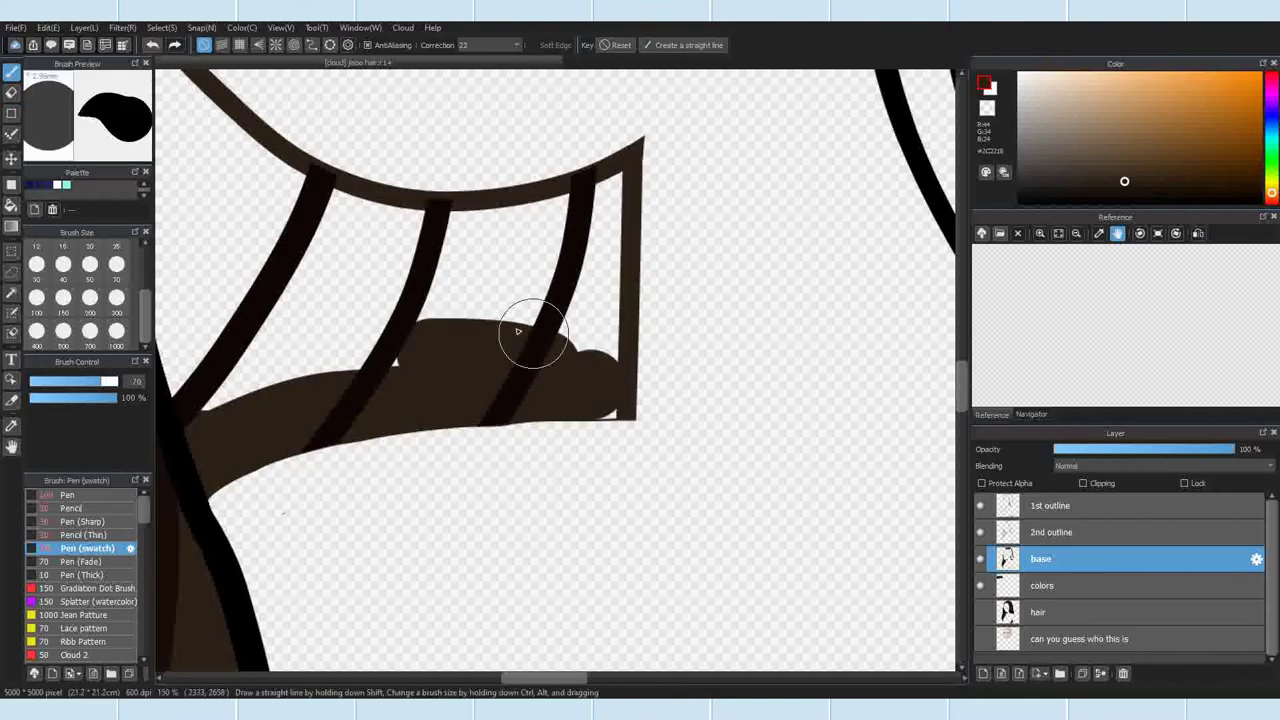
Step: Fill the strip's small gaps with the size 12 pen and its remaining area with size 70
click(36, 246)
scroll(748, 383, up, 4)
drag(382, 458, 407, 458)
scroll(693, 543, down, 3)
click(117, 264)
mouse_move(246, 300)
mouse_down()
mouse_move(354, 329)
mouse_move(567, 326)
mouse_move(564, 437)
mouse_up()
scroll(744, 630, down, 3)
Step: Fill the curved inner strands of the left hair section in brown up toward the face opening
scroll(455, 322, up, 3)
mouse_move(404, 253)
mouse_down()
mouse_move(491, 471)
mouse_move(560, 568)
mouse_up()
key(space)
mouse_move(562, 573)
mouse_down()
mouse_move(438, 350)
mouse_move(597, 508)
mouse_up()
mouse_move(790, 532)
mouse_down()
mouse_move(551, 534)
mouse_move(634, 491)
mouse_move(366, 269)
mouse_move(273, 447)
mouse_up()
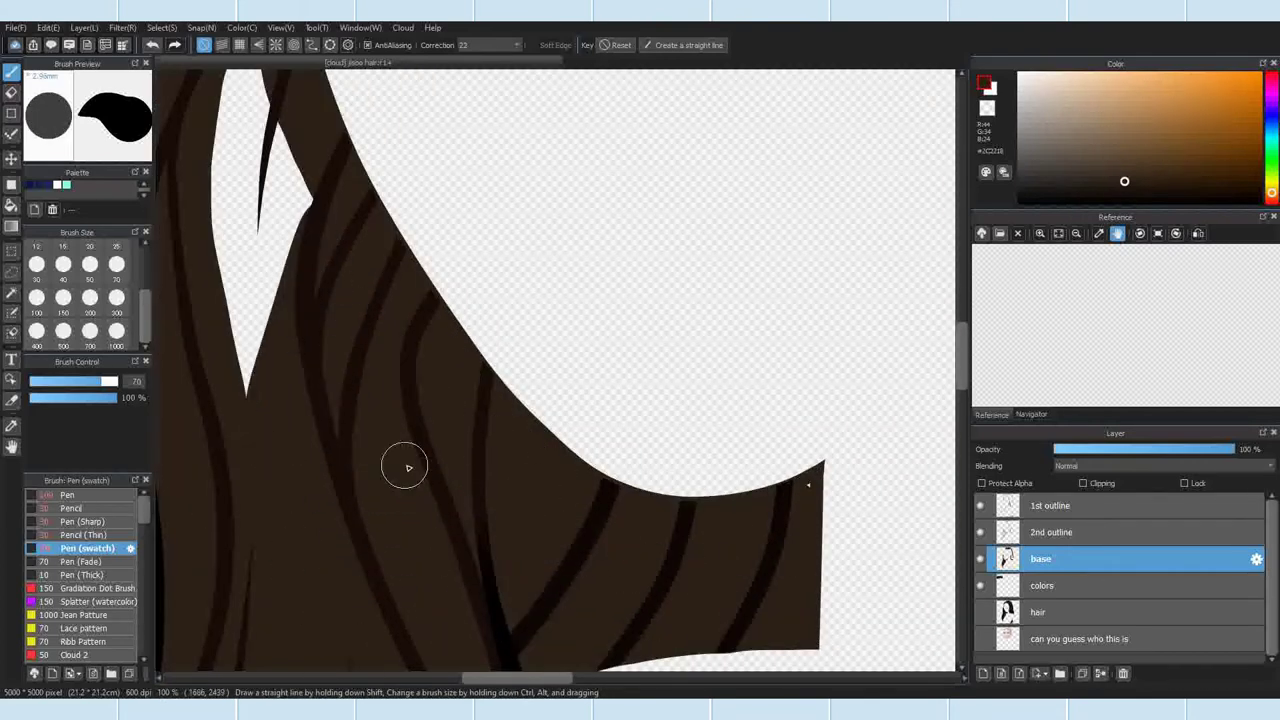
Step: Touch up the gap at the strip's upper right corner with the size 12 pen
click(36, 246)
scroll(797, 501, up, 3)
drag(838, 448, 830, 468)
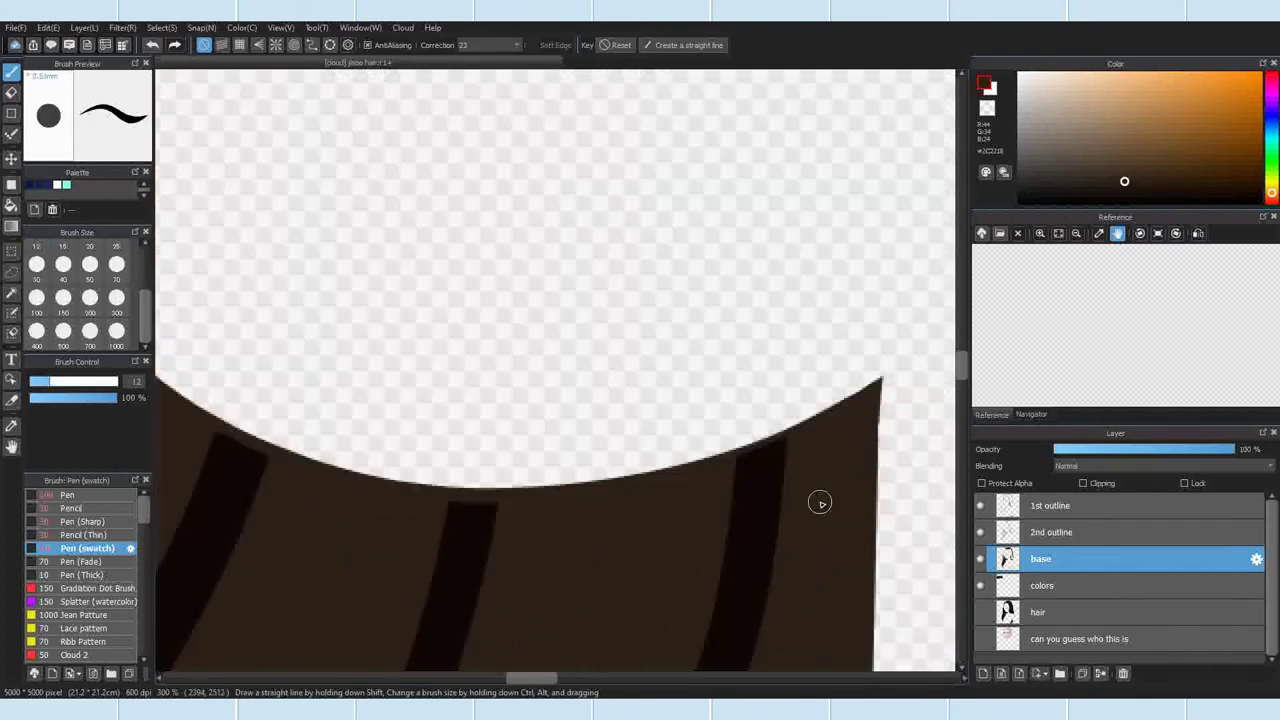
scroll(820, 503, down, 2)
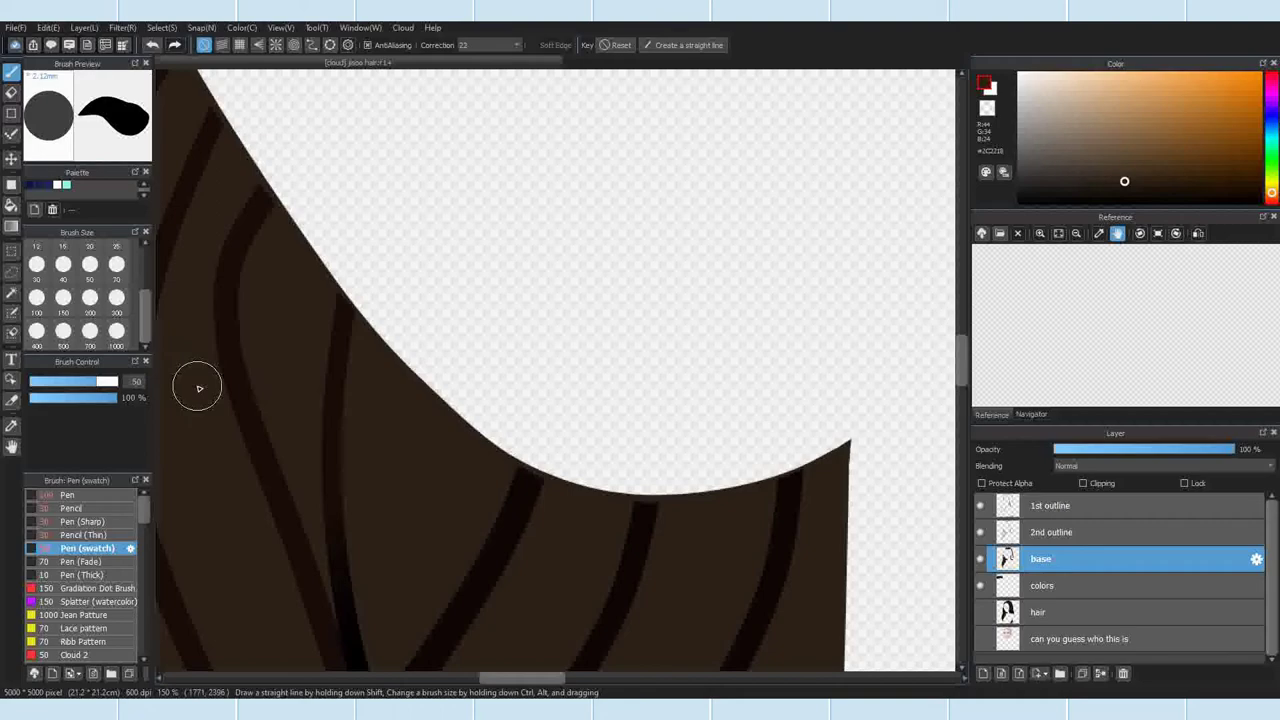
Step: Fill the left section's open gap with size 50 brown and the narrow strand beside the face with size 30
scroll(277, 428, down, 1)
scroll(277, 428, up, 1)
scroll(443, 452, down, 5)
scroll(395, 368, up, 3)
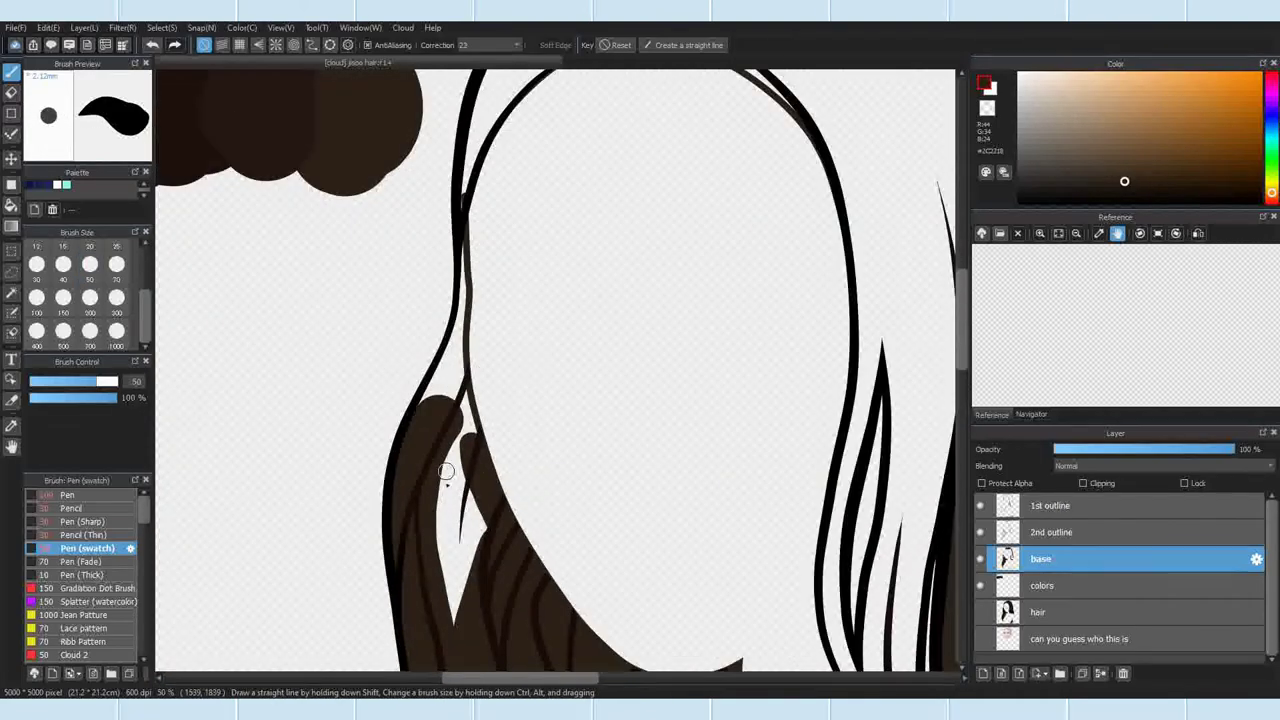
scroll(446, 470, up, 2)
scroll(436, 395, up, 2)
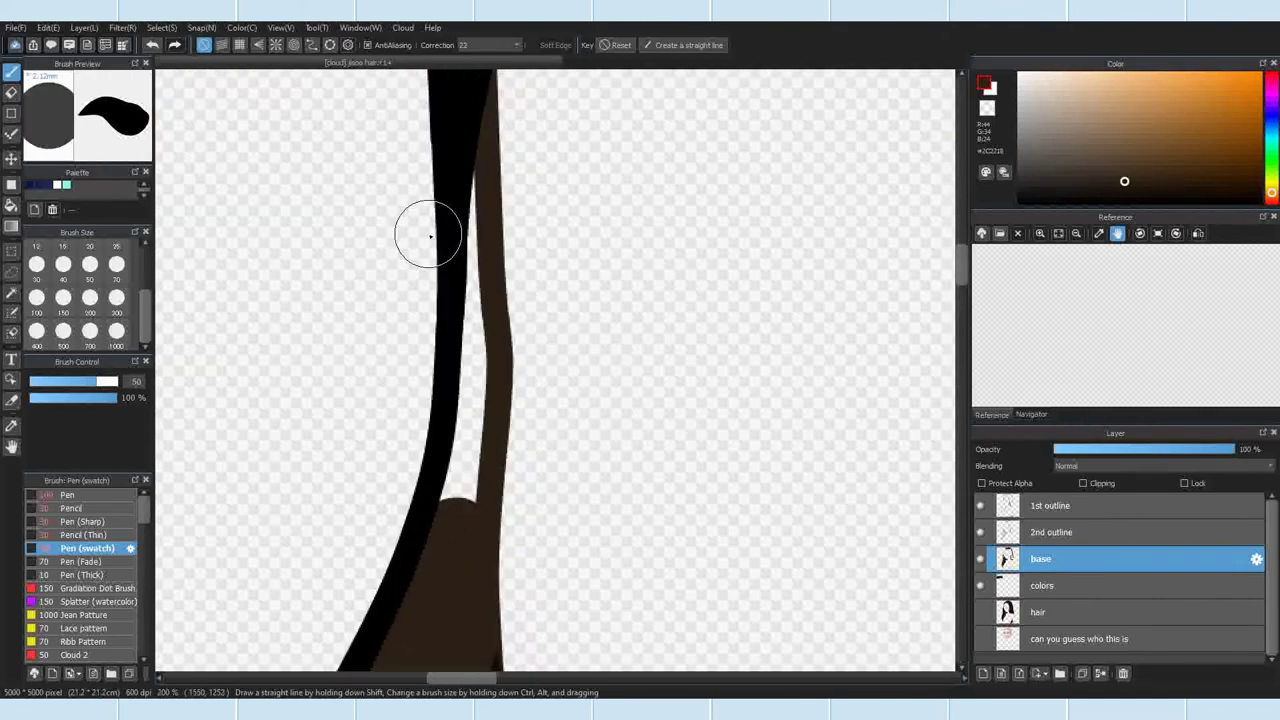
click(36, 264)
drag(460, 496, 474, 208)
scroll(474, 208, down, 4)
Step: Continue the size 30 brown fill from the narrow strand up along the crown beside the face opening
drag(495, 215, 554, 374)
scroll(555, 188, up, 3)
mouse_move(470, 578)
mouse_down()
mouse_move(490, 447)
mouse_move(645, 205)
mouse_up()
scroll(672, 208, down, 3)
scroll(794, 126, up, 2)
scroll(745, 117, up, 3)
mouse_move(460, 405)
mouse_down()
mouse_move(603, 311)
mouse_move(440, 395)
mouse_up()
scroll(455, 340, down, 5)
Step: Fill the wider areas of the crown in brown with pen size 70
scroll(393, 342, up, 3)
click(117, 264)
drag(277, 597, 408, 326)
scroll(438, 321, down, 8)
scroll(435, 416, up, 5)
mouse_move(434, 452)
mouse_down()
mouse_move(400, 414)
mouse_move(416, 322)
mouse_up()
Step: Fill the main interior of the separate hair tuft at the canvas bottom in brown
scroll(425, 322, down, 4)
scroll(560, 556, up, 6)
mouse_move(447, 608)
mouse_down()
mouse_move(446, 520)
mouse_move(456, 565)
mouse_move(580, 263)
mouse_move(626, 323)
mouse_move(597, 606)
mouse_move(729, 348)
mouse_up()
drag(601, 626, 605, 629)
key(e)
key(b)
Step: Fill the narrow gaps between the tuft's strands in brown with pen size 30
click(36, 264)
scroll(776, 528, up, 2)
mouse_move(694, 572)
mouse_down()
mouse_move(791, 366)
mouse_move(768, 480)
mouse_up()
scroll(742, 496, down, 2)
scroll(655, 90, up, 3)
mouse_move(732, 285)
mouse_down()
mouse_move(808, 557)
mouse_move(712, 420)
mouse_up()
scroll(709, 391, down, 3)
scroll(645, 620, up, 1)
Step: Fill the tuft's remaining areas up to the open spot near its peak with pen size 50
click(90, 264)
drag(660, 535, 716, 310)
scroll(590, 640, down, 1)
scroll(726, 168, up, 2)
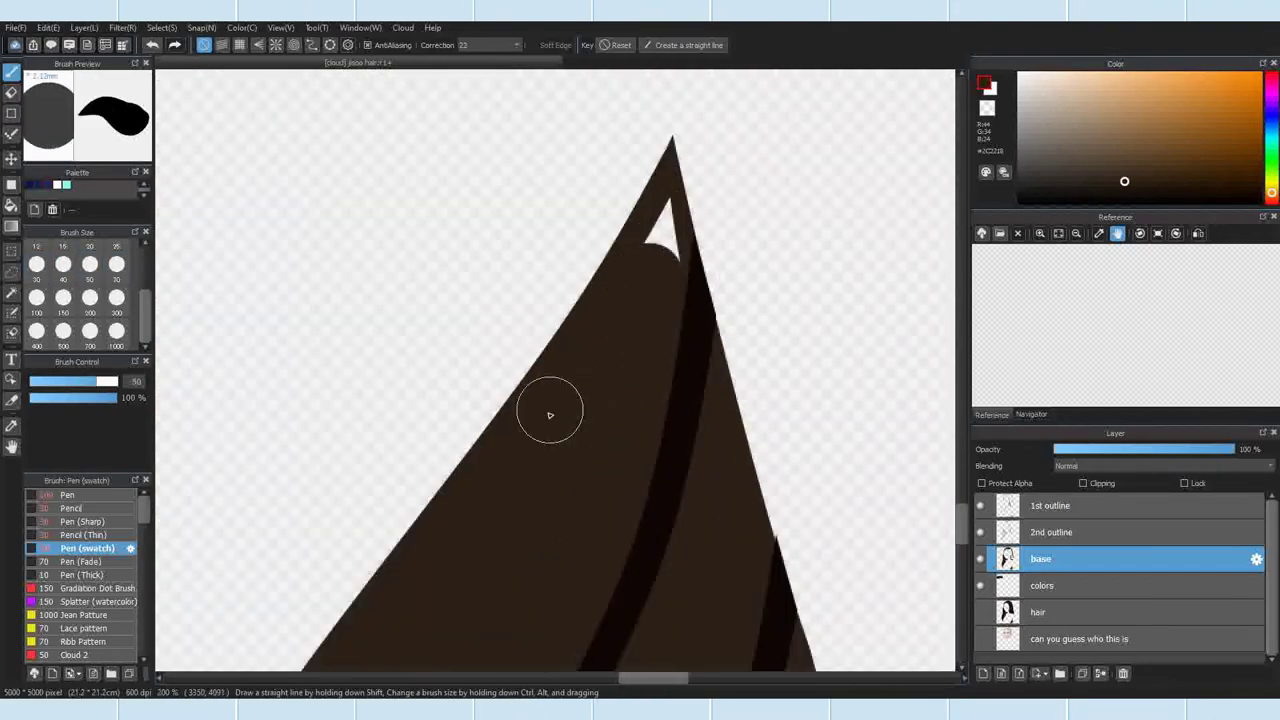
drag(660, 250, 624, 230)
Step: Fill the lower ends of the right hair section's narrow left strands with size 50 brown
scroll(672, 245, down, 10)
scroll(640, 216, up, 9)
click(97, 266)
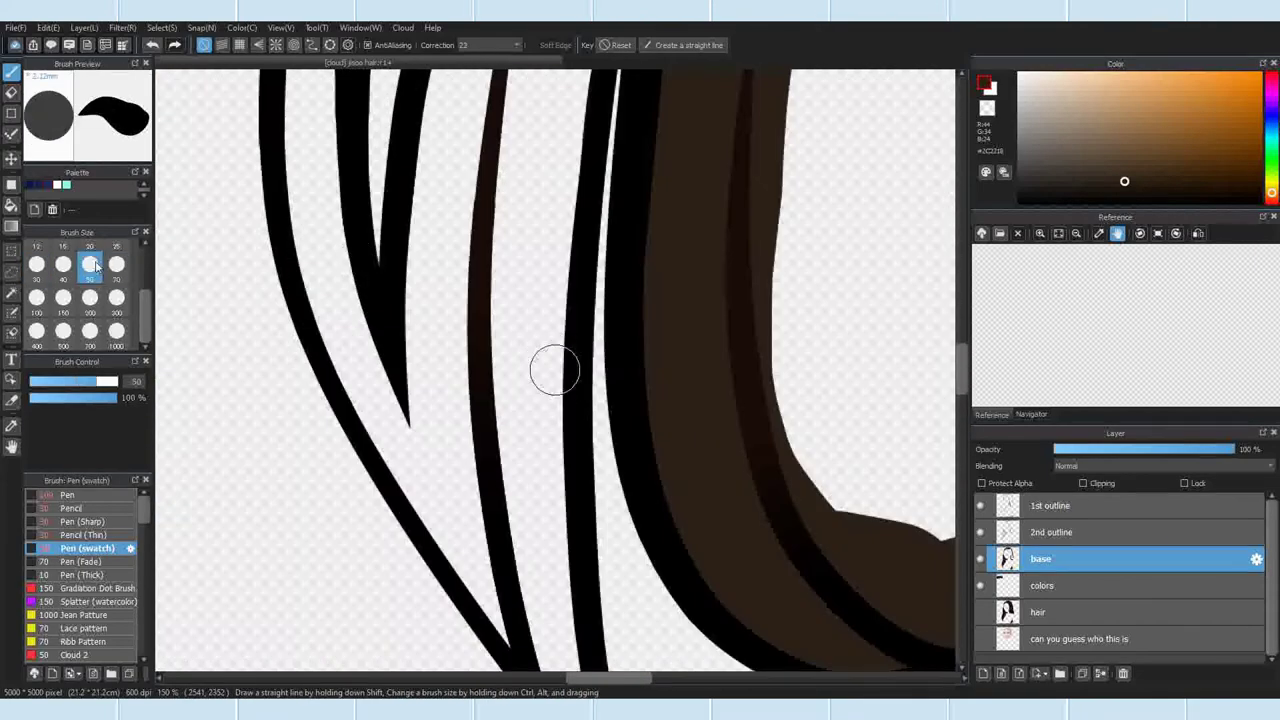
mouse_move(321, 269)
mouse_down()
mouse_move(369, 397)
mouse_move(411, 451)
mouse_move(338, 336)
mouse_move(522, 601)
mouse_up()
drag(474, 413, 437, 441)
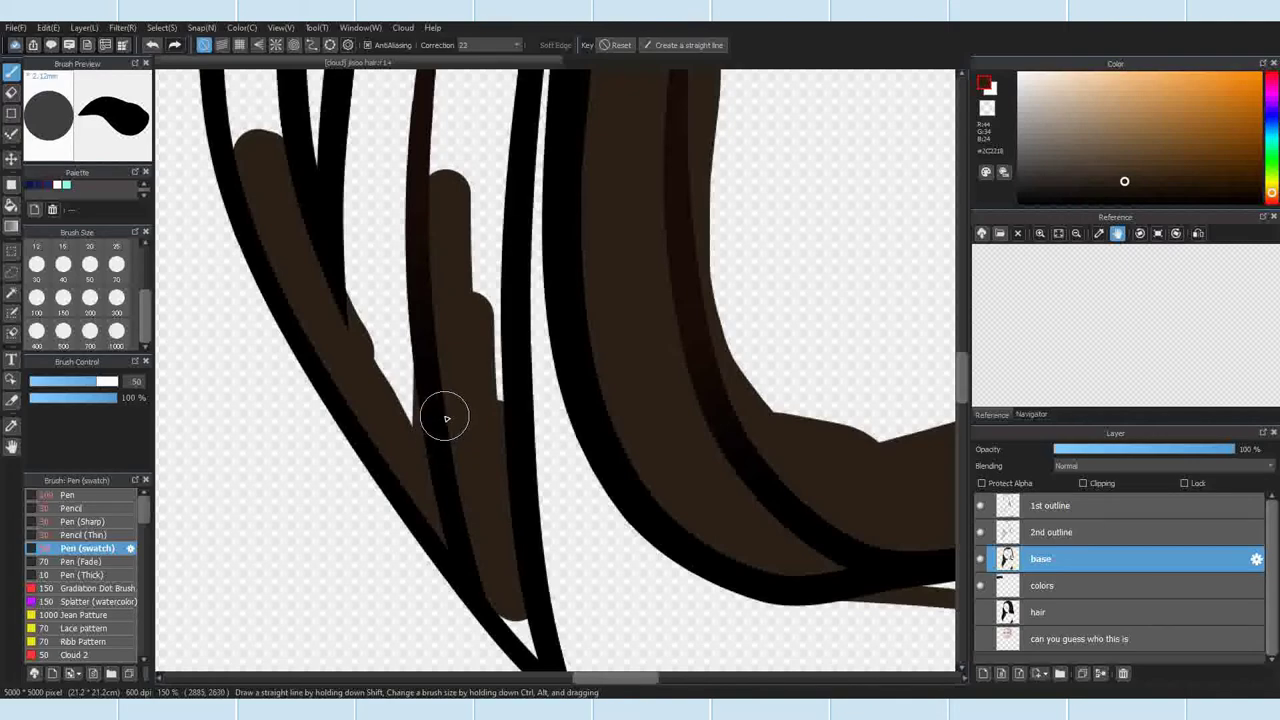
drag(446, 418, 486, 420)
Step: Extend the brown up through the right section's left strands, undoing the misplaced stroke
mouse_move(389, 402)
mouse_down()
mouse_move(368, 138)
mouse_move(386, 303)
mouse_move(390, 134)
mouse_up()
click(156, 45)
scroll(395, 130, down, 2)
drag(430, 130, 442, 519)
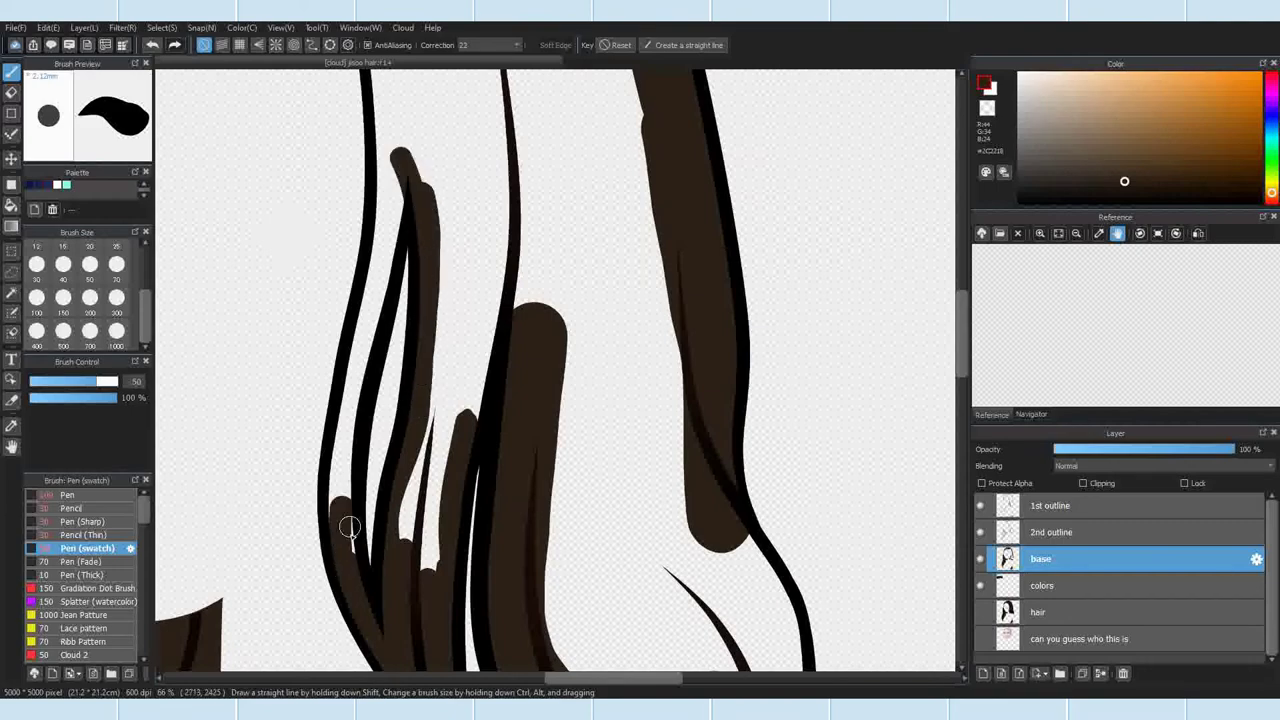
click(76, 298)
drag(437, 571, 480, 217)
scroll(500, 340, down, 3)
drag(398, 184, 480, 197)
Step: Fill the slim gaps between the right section's inner strands in brown, using pen size 30 for the tightest ones
scroll(388, 185, up, 4)
mouse_move(388, 226)
mouse_down()
mouse_move(518, 278)
mouse_move(743, 472)
mouse_up()
click(36, 265)
scroll(343, 222, up, 3)
drag(268, 345, 262, 347)
scroll(500, 538, up, 5)
mouse_move(263, 503)
mouse_down()
mouse_move(357, 508)
mouse_move(476, 582)
mouse_move(440, 556)
mouse_move(536, 414)
mouse_move(383, 249)
mouse_up()
scroll(479, 579, up, 2)
Step: Fill more of the right section's inner strands beside the face with size 50 brown
click(90, 265)
mouse_move(200, 410)
mouse_down()
mouse_move(359, 457)
mouse_move(466, 277)
mouse_move(328, 392)
mouse_up()
drag(474, 400, 509, 637)
scroll(509, 637, down, 2)
drag(460, 320, 550, 513)
scroll(550, 513, down, 5)
scroll(385, 350, up, 3)
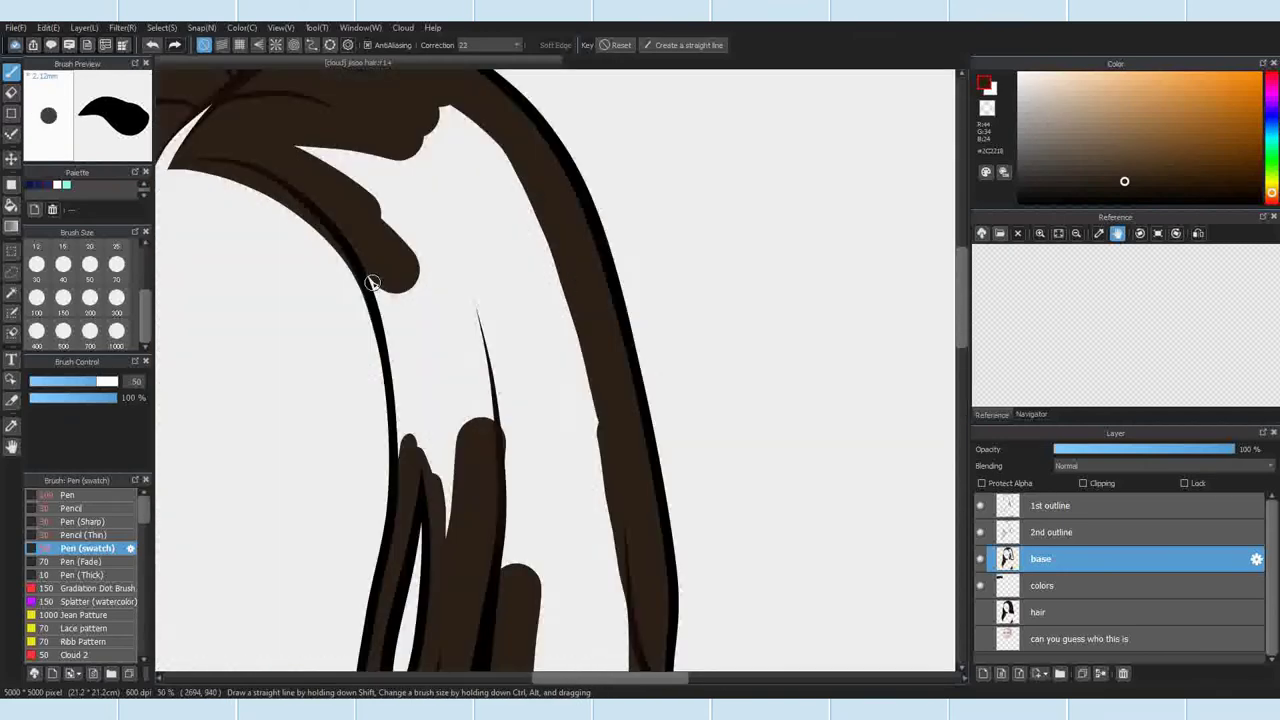
Step: Fill the upper interior of the right hair section in brown, using pen size 50 along the inner edge and 200 for the wide area
drag(376, 284, 406, 434)
click(90, 298)
mouse_move(328, 178)
mouse_down()
mouse_move(498, 198)
mouse_move(475, 545)
mouse_up()
mouse_move(414, 271)
mouse_down()
mouse_move(449, 449)
mouse_move(468, 430)
mouse_up()
mouse_move(430, 137)
mouse_down()
mouse_move(478, 323)
mouse_move(515, 338)
mouse_move(471, 298)
mouse_move(531, 269)
mouse_up()
Step: Fill the remaining gap in the lower interior of the right hair section with size 200 brown
scroll(445, 268, down, 3)
scroll(509, 472, up, 4)
mouse_move(362, 362)
mouse_down()
mouse_move(485, 479)
mouse_move(562, 389)
mouse_move(499, 406)
mouse_move(398, 249)
mouse_move(425, 390)
mouse_up()
scroll(440, 412, down, 1)
scroll(447, 377, up, 3)
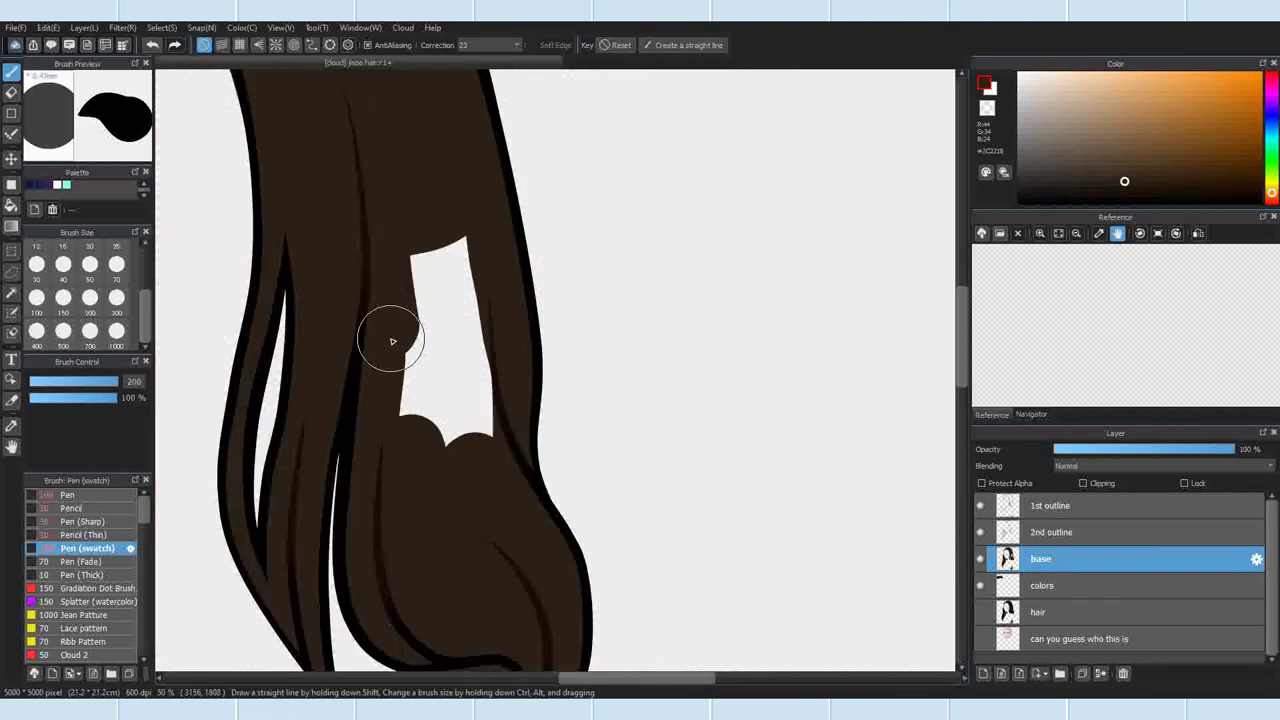
mouse_move(436, 244)
mouse_down()
mouse_move(437, 298)
mouse_move(475, 395)
mouse_up()
scroll(531, 395, down, 4)
Step: Fill the pointed tip of the right section's narrow strands in brown with pen size 20
click(36, 248)
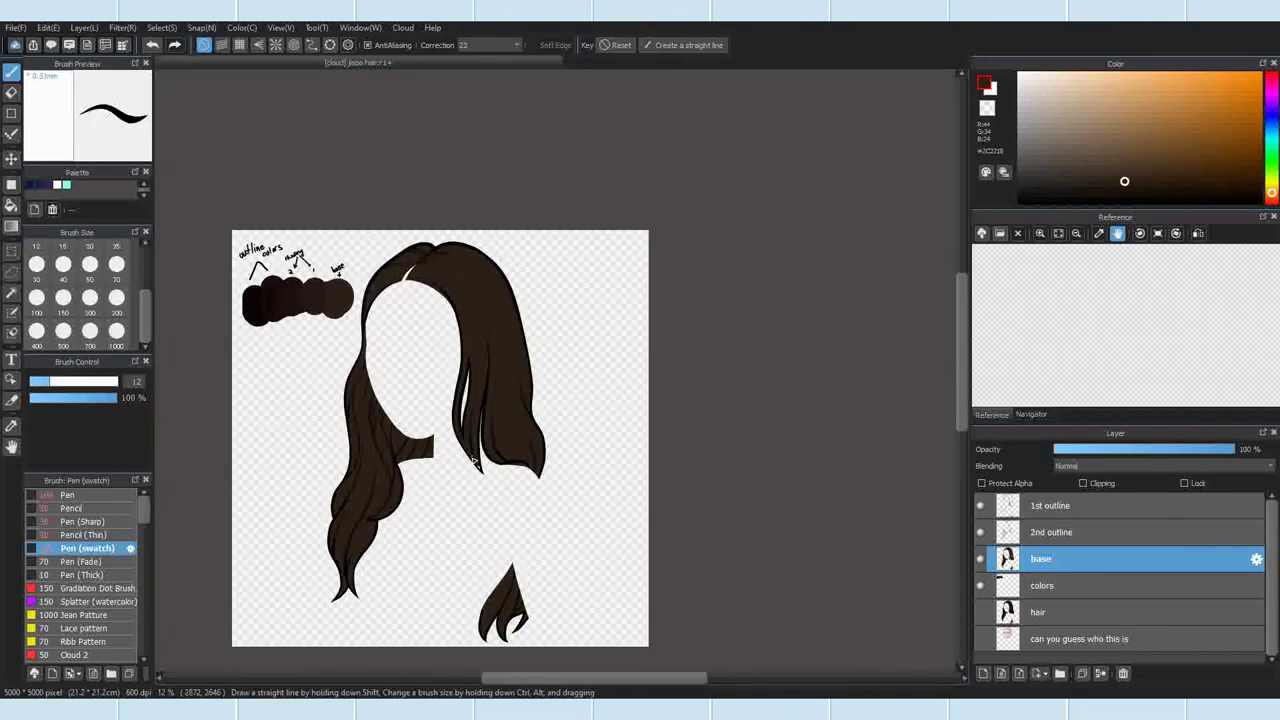
scroll(474, 462, up, 3)
scroll(481, 482, up, 2)
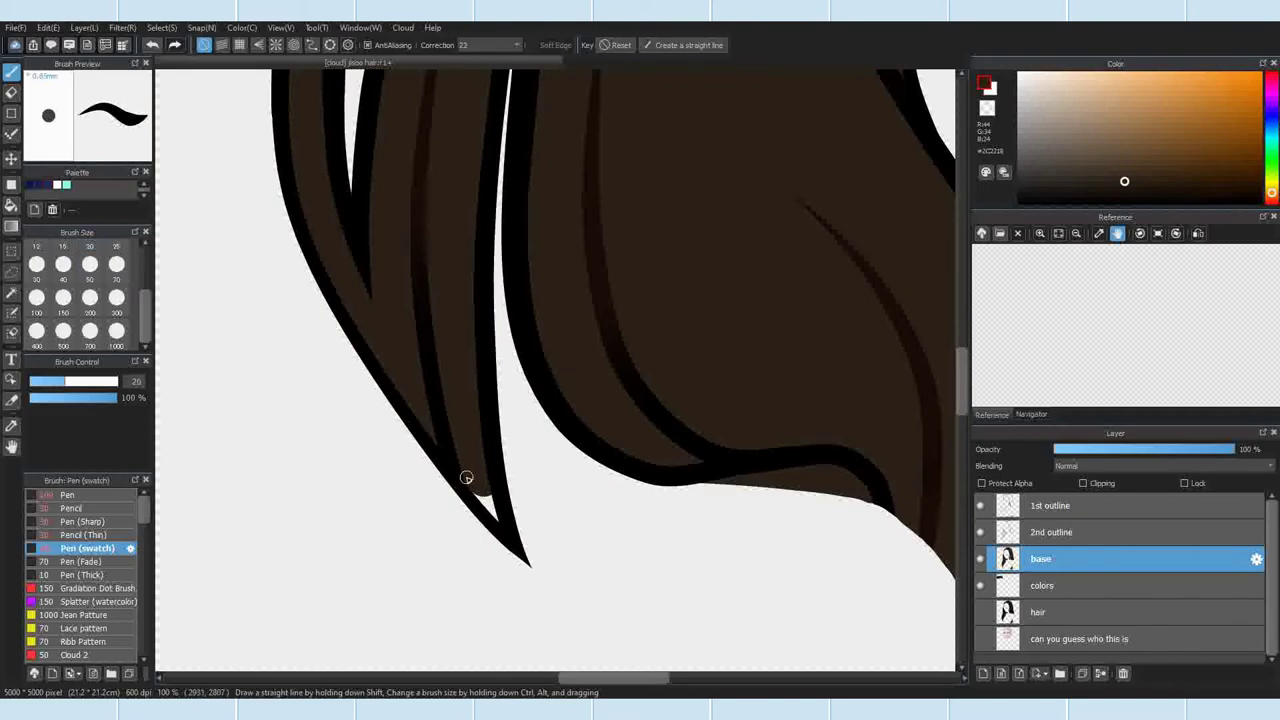
scroll(489, 470, down, 5)
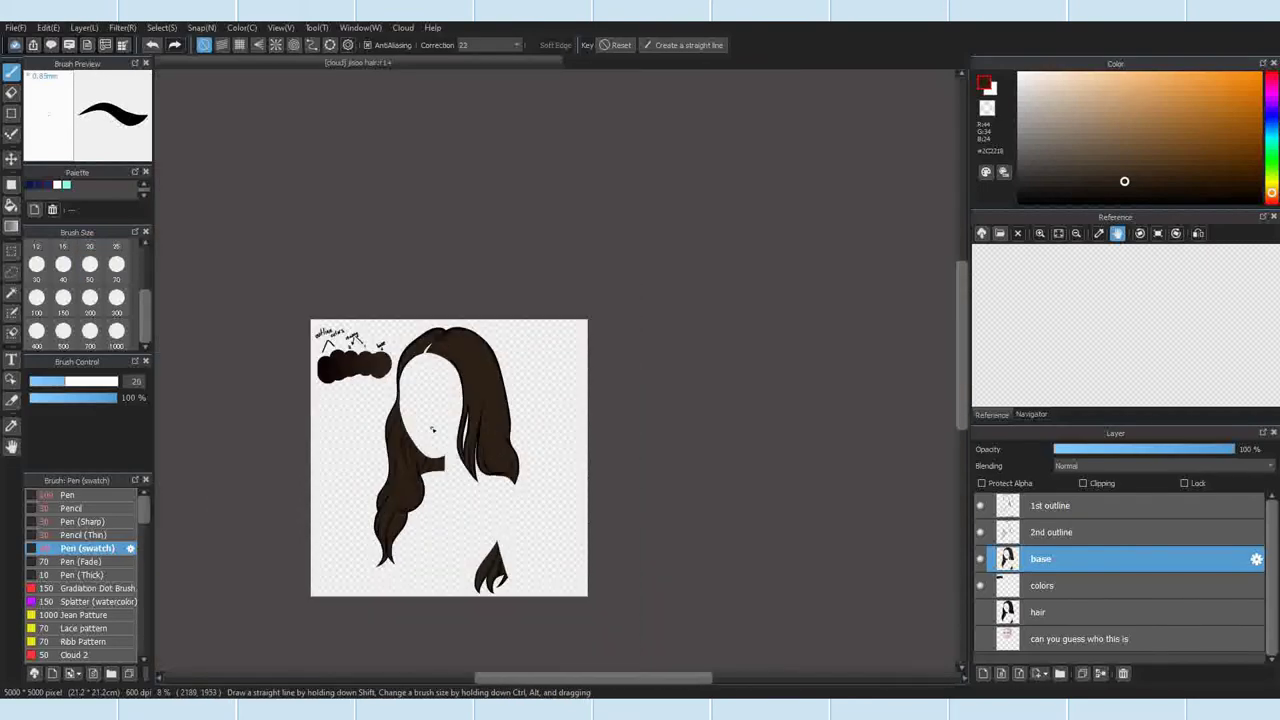
scroll(432, 430, up, 4)
scroll(400, 451, down, 4)
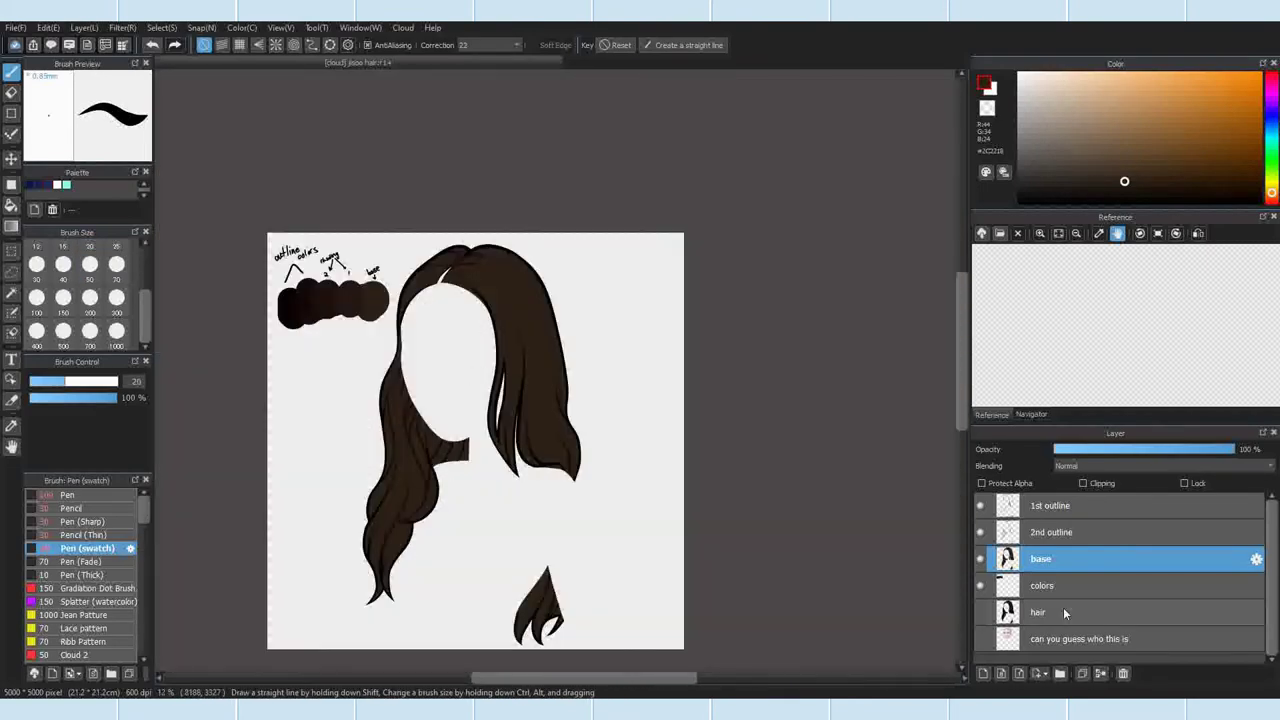
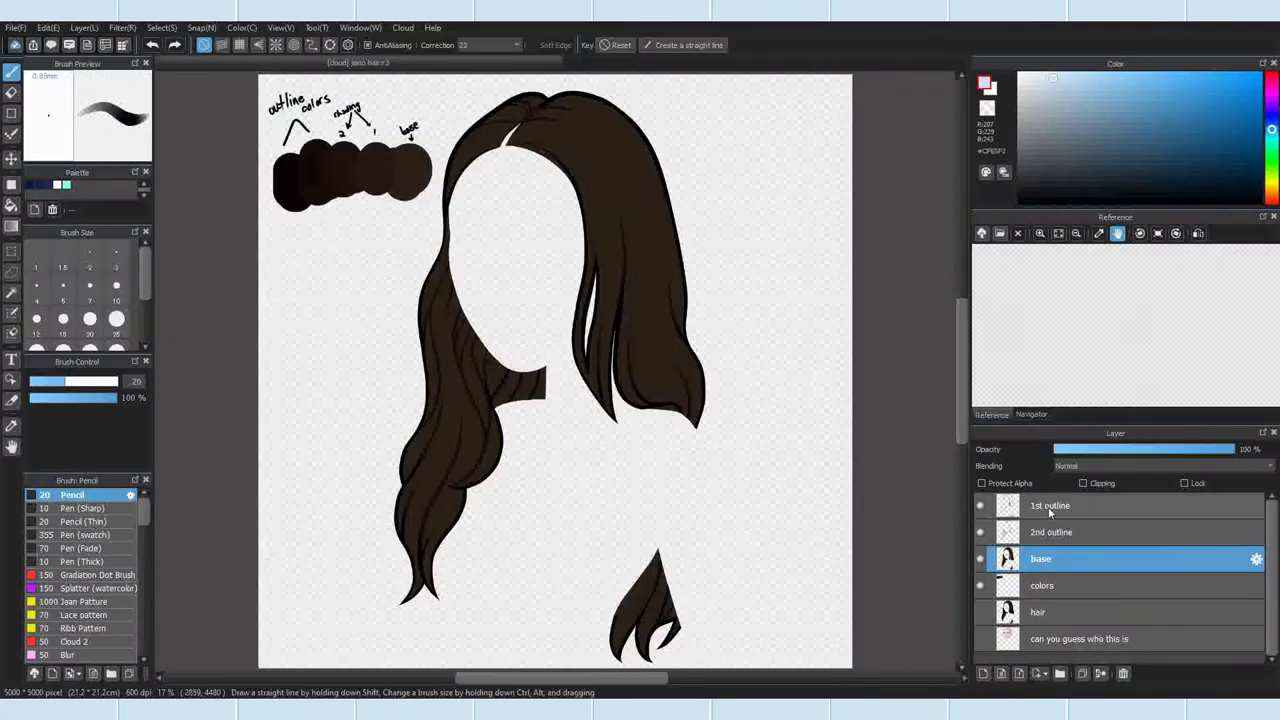
Step: Hide the base layer, show the hair layer and raise the hair layer's opacity to 100%
click(980, 560)
click(981, 613)
click(1235, 610)
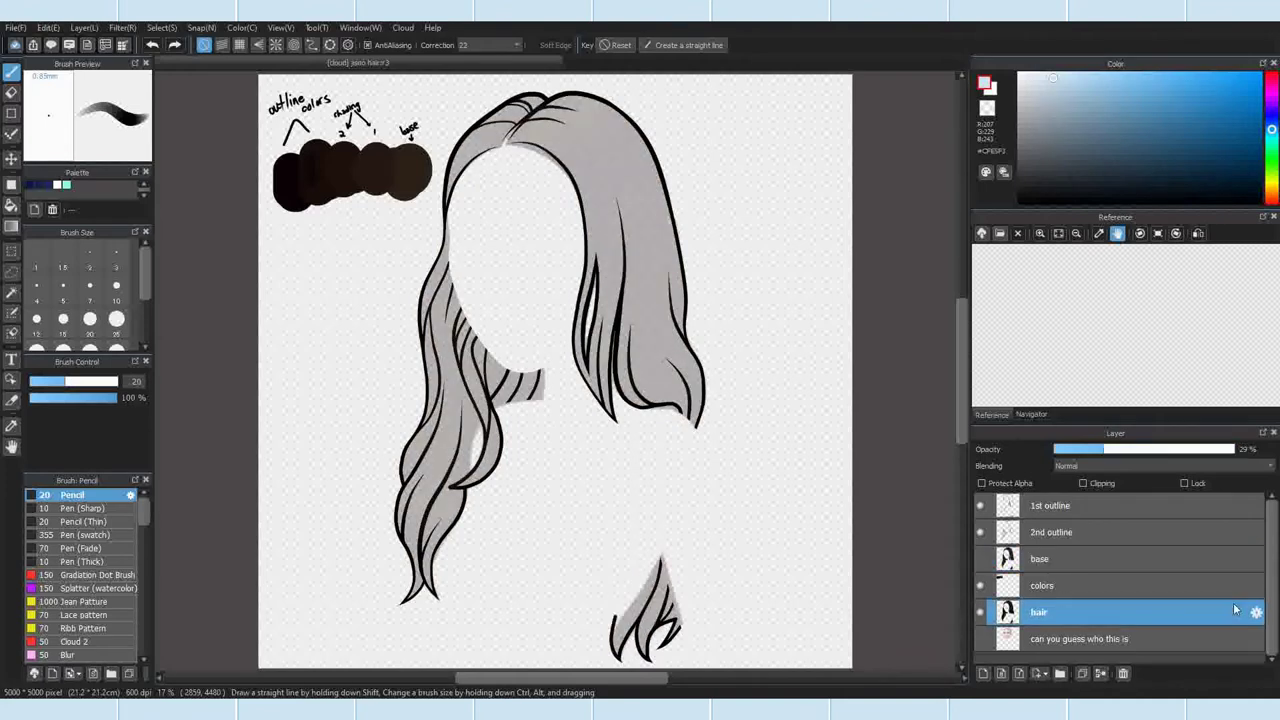
drag(1205, 449, 1238, 452)
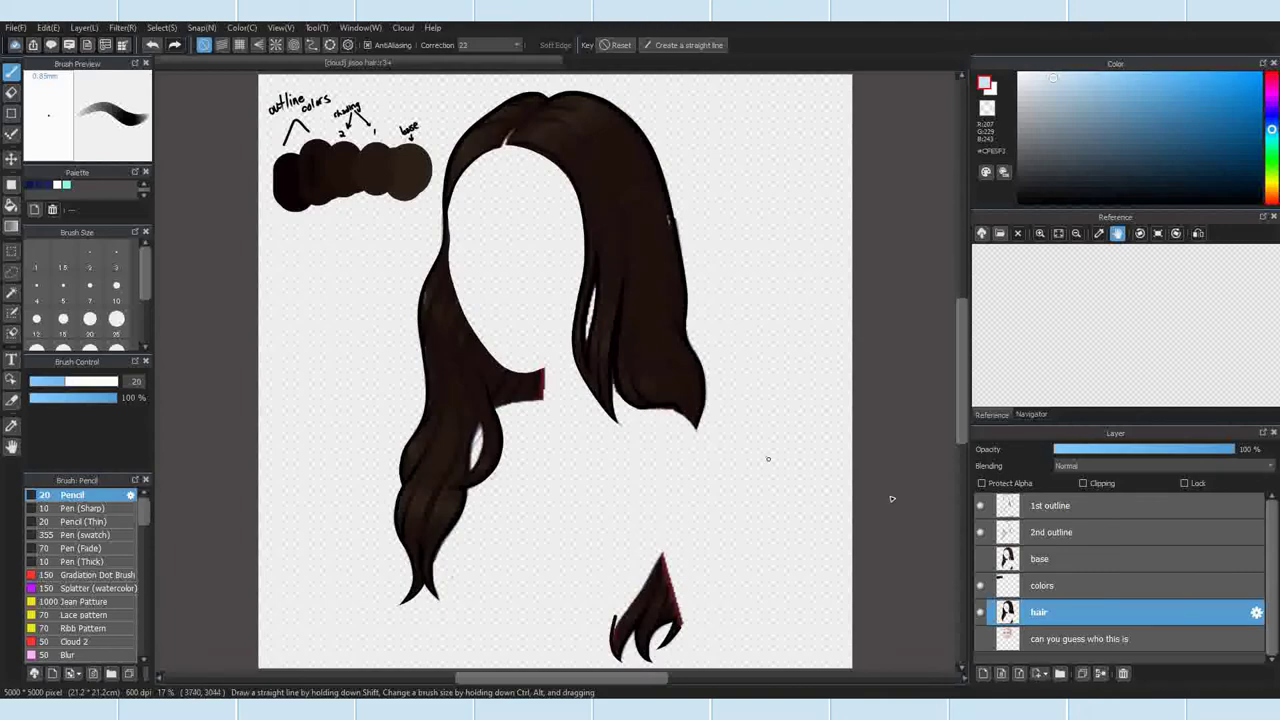
Step: Add a new layer above base and sample the shading 2 swatch as the drawing color
click(1040, 558)
click(983, 673)
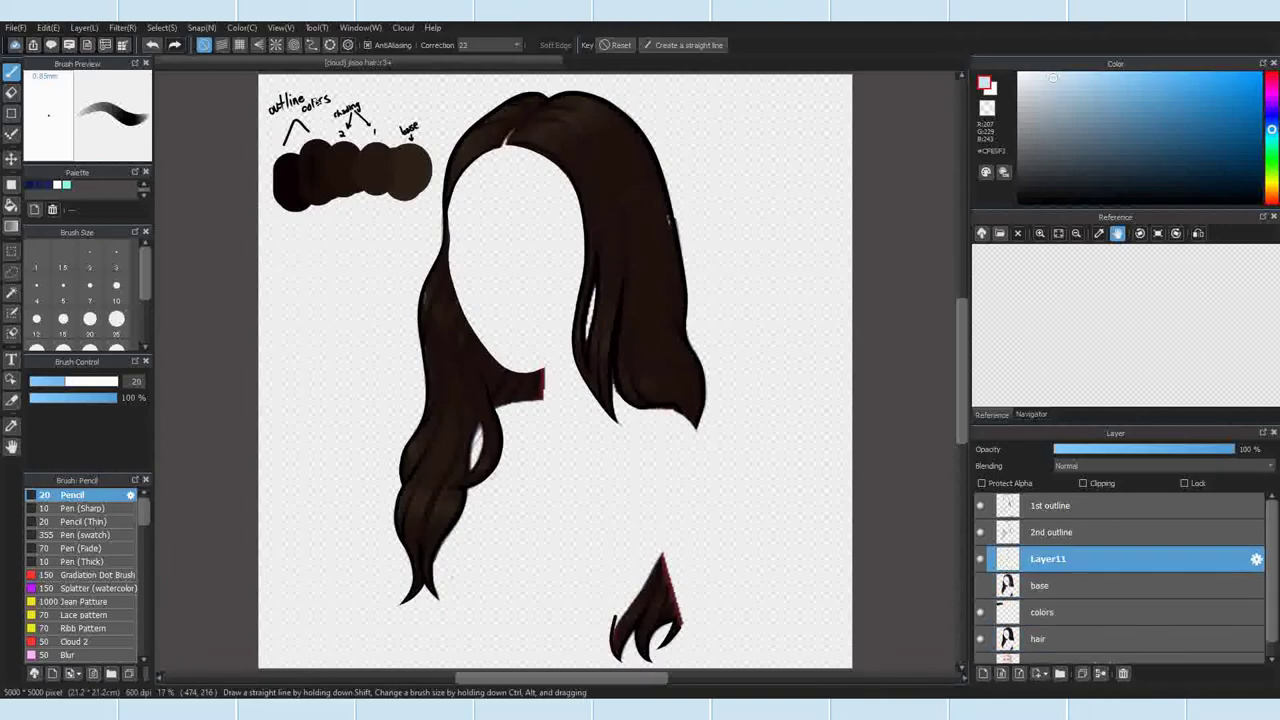
scroll(328, 101, up, 3)
alt+click(370, 237)
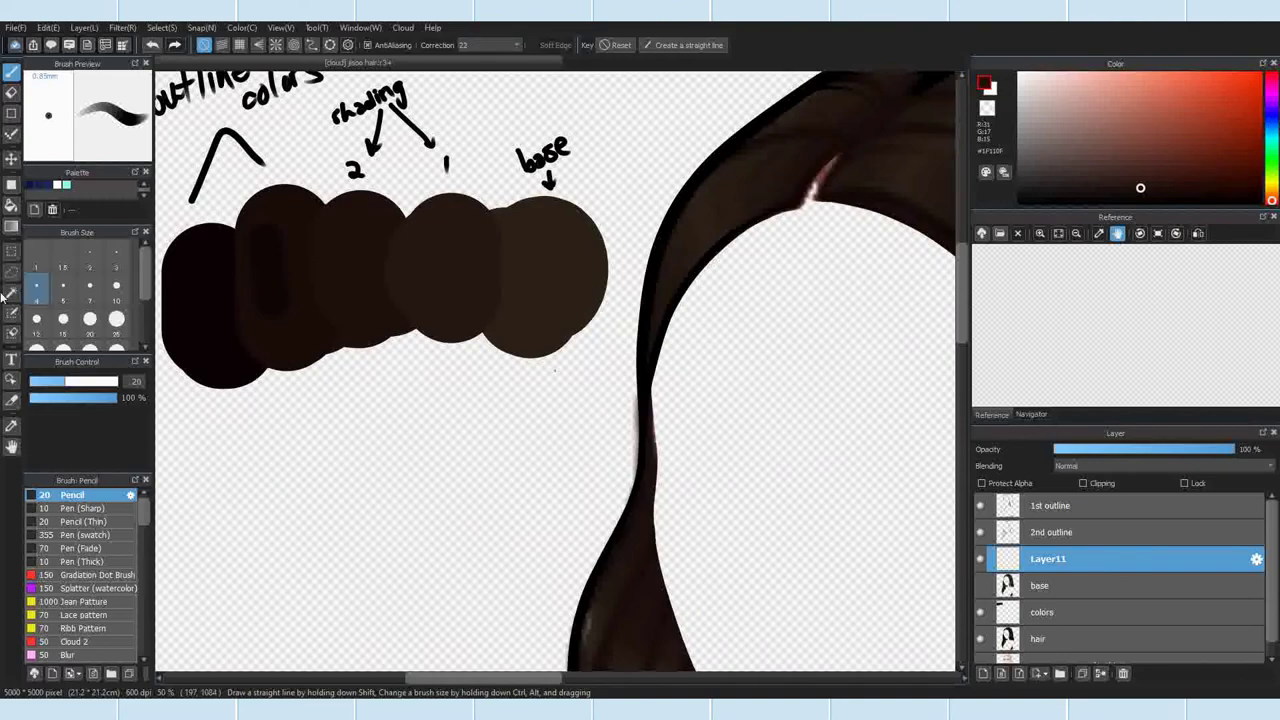
Step: Create a selection of the hair area from the base layer, inverting the selection
scroll(500, 575, down, 3)
click(1003, 588)
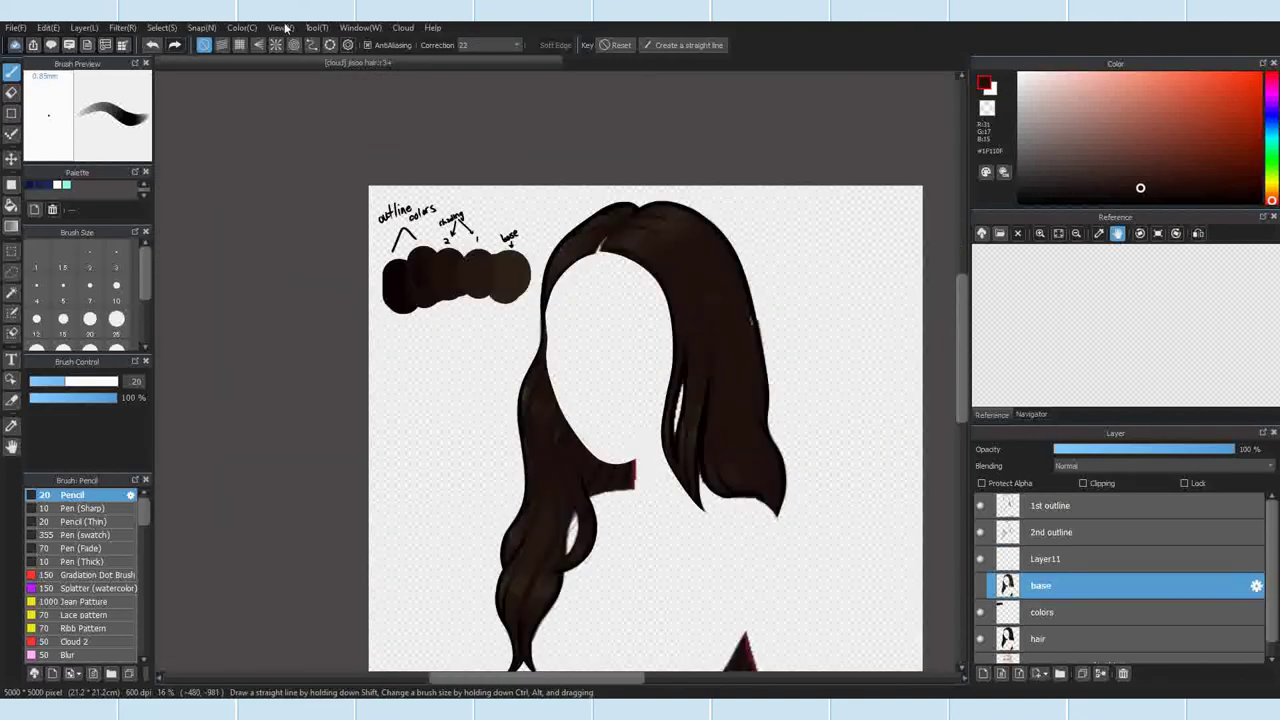
click(161, 27)
click(255, 141)
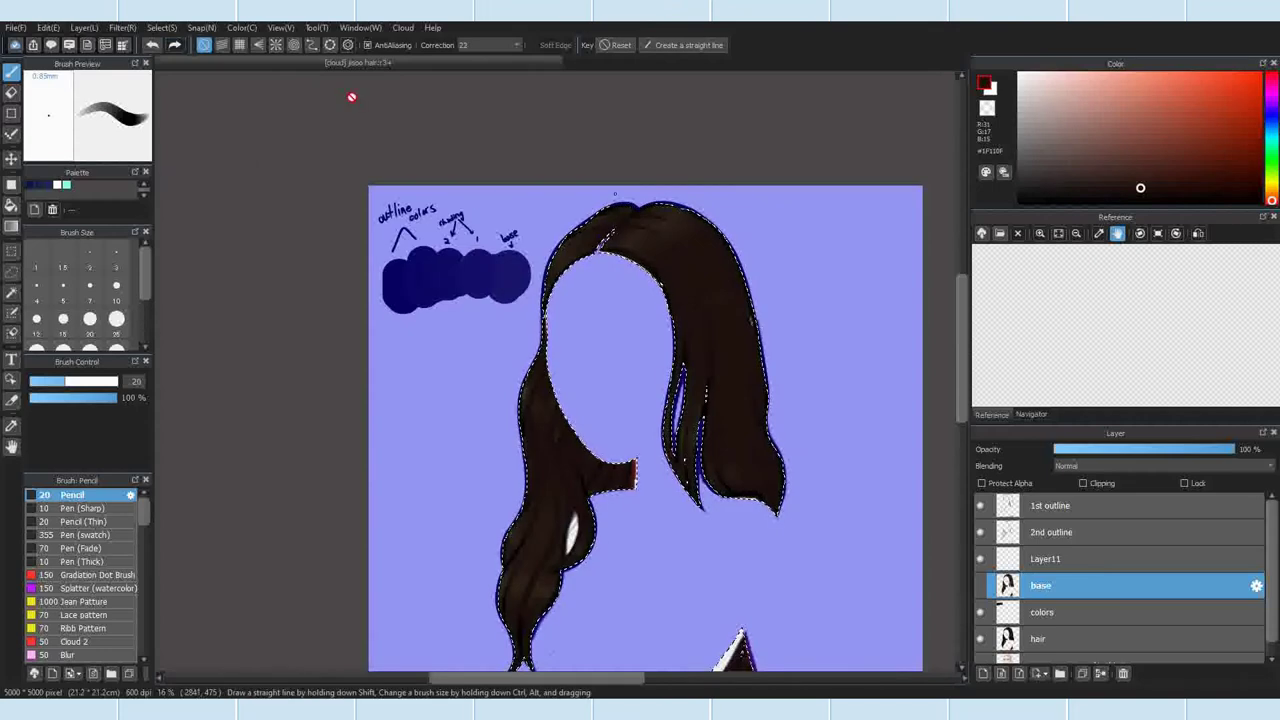
click(161, 27)
click(194, 108)
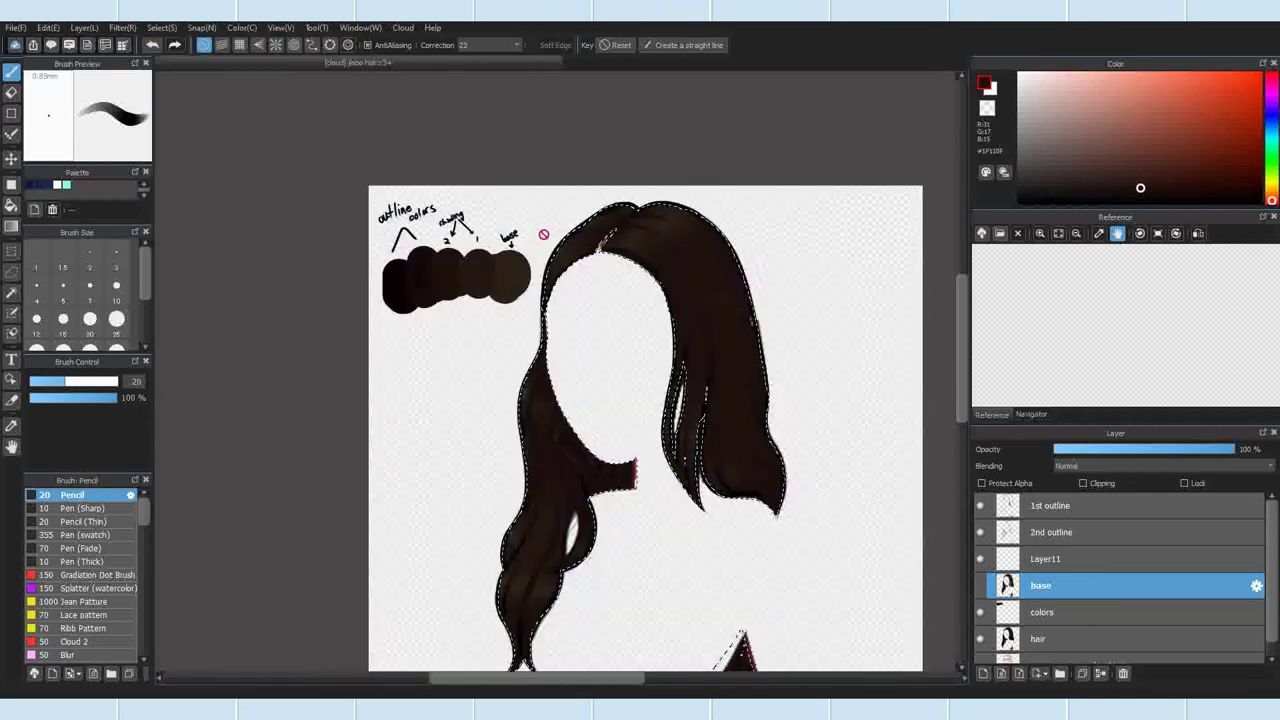
Step: Paint a shading patch beside the part in the right hair section on Layer11 with Pen (swatch) size 355
click(1060, 558)
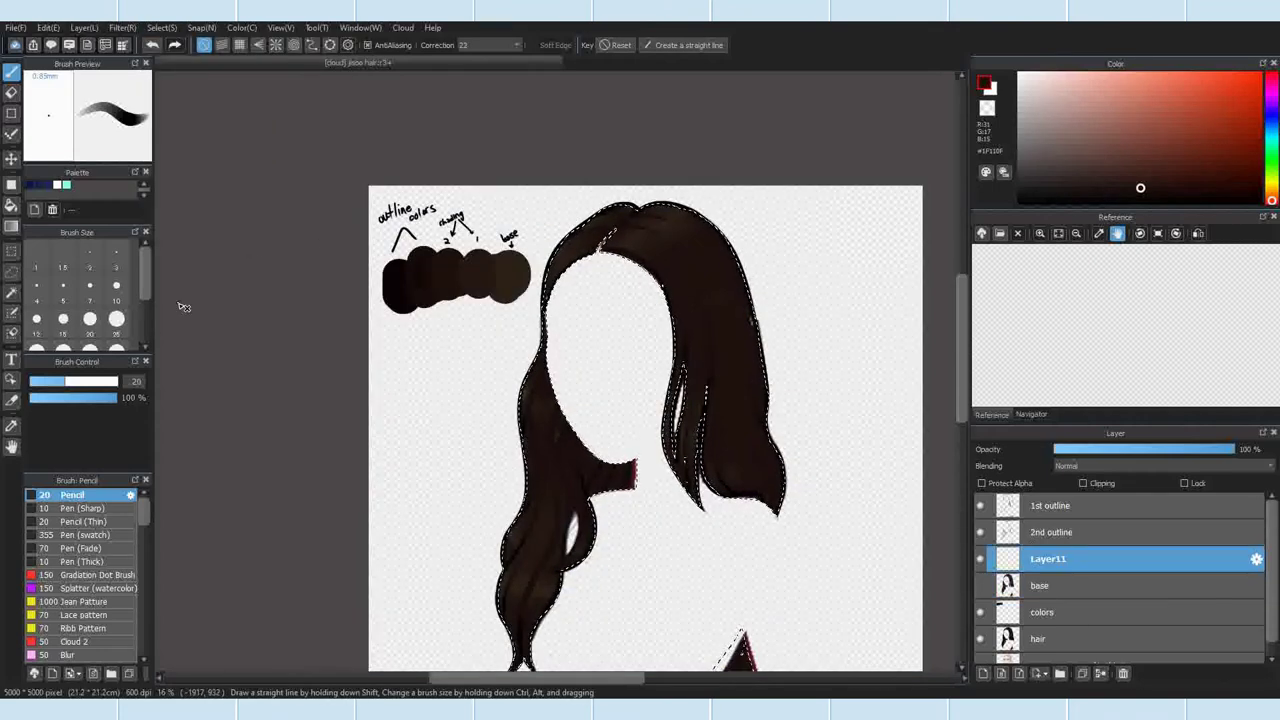
click(87, 536)
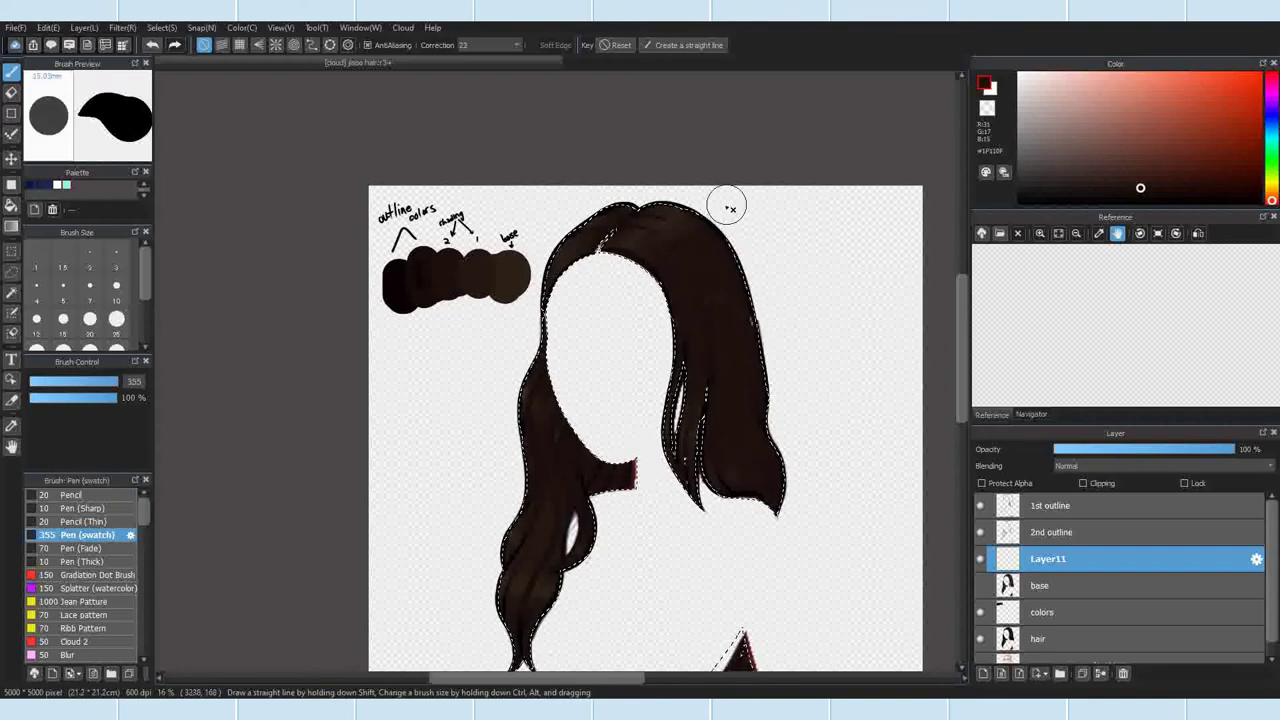
scroll(710, 250, up, 3)
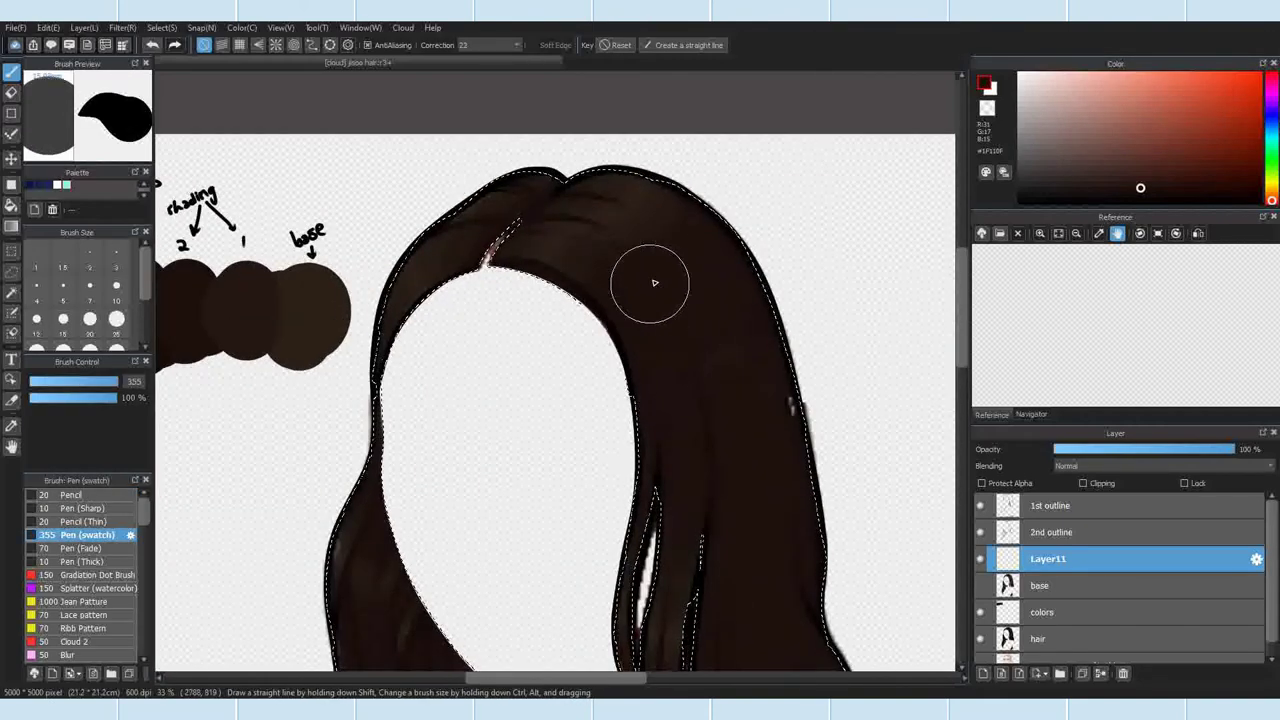
Step: Lower the hair layer's opacity to 95%
click(1054, 590)
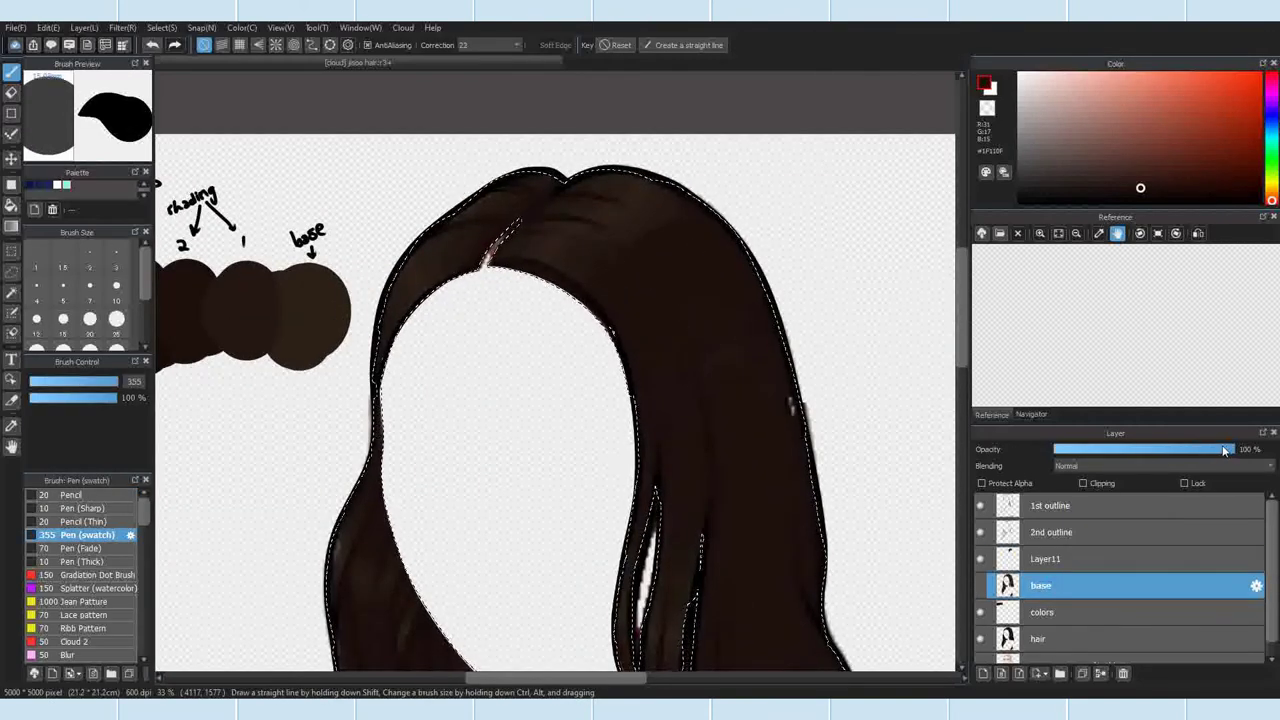
mouse_move(1228, 450)
mouse_down()
mouse_move(1158, 454)
mouse_move(1236, 454)
mouse_up()
click(1056, 638)
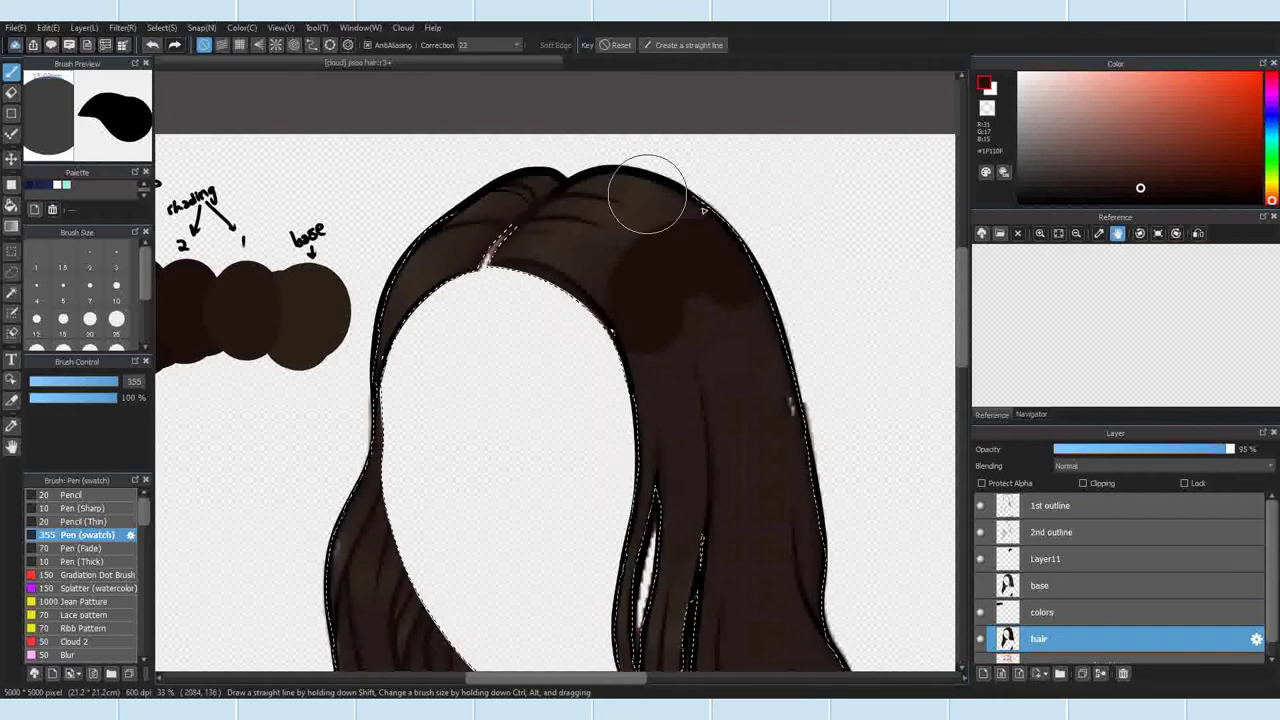
scroll(708, 208, down, 4)
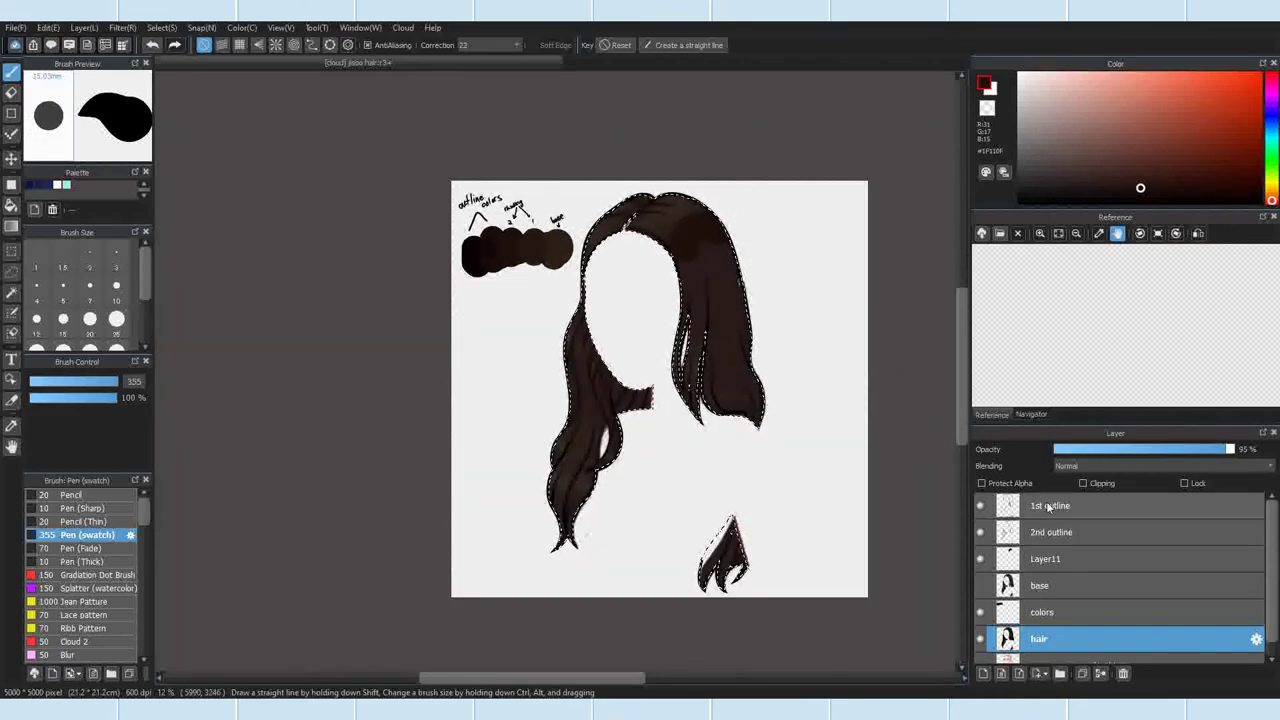
Step: Draw a short shading line across the right section's leftmost narrow strand on Layer11 with pen size 15
click(1045, 558)
scroll(751, 306, up, 4)
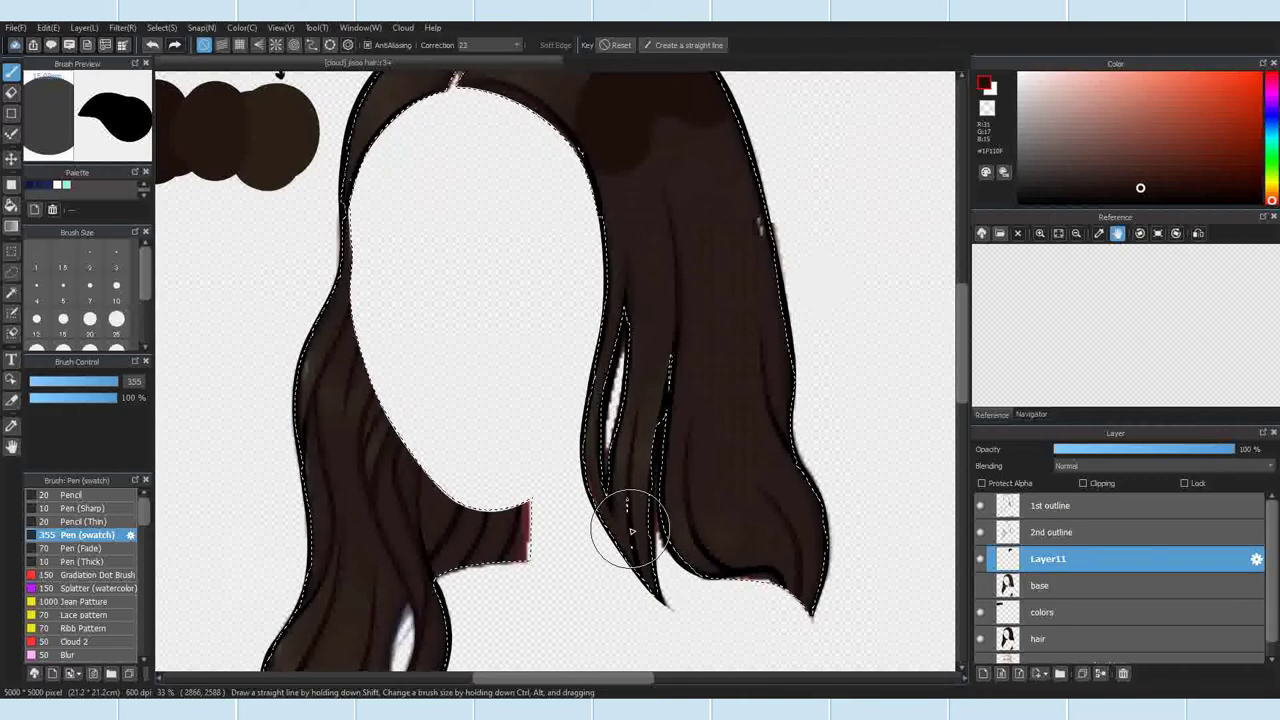
click(64, 324)
scroll(590, 450, up, 4)
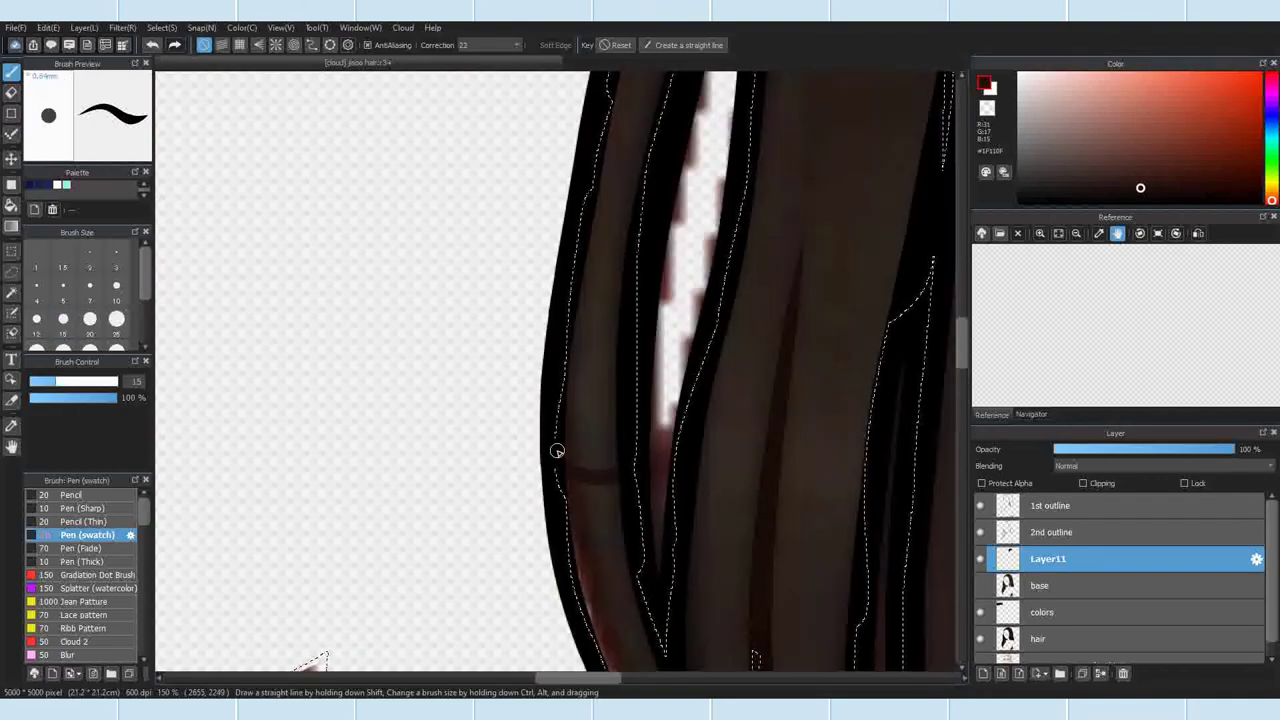
scroll(630, 462, up, 5)
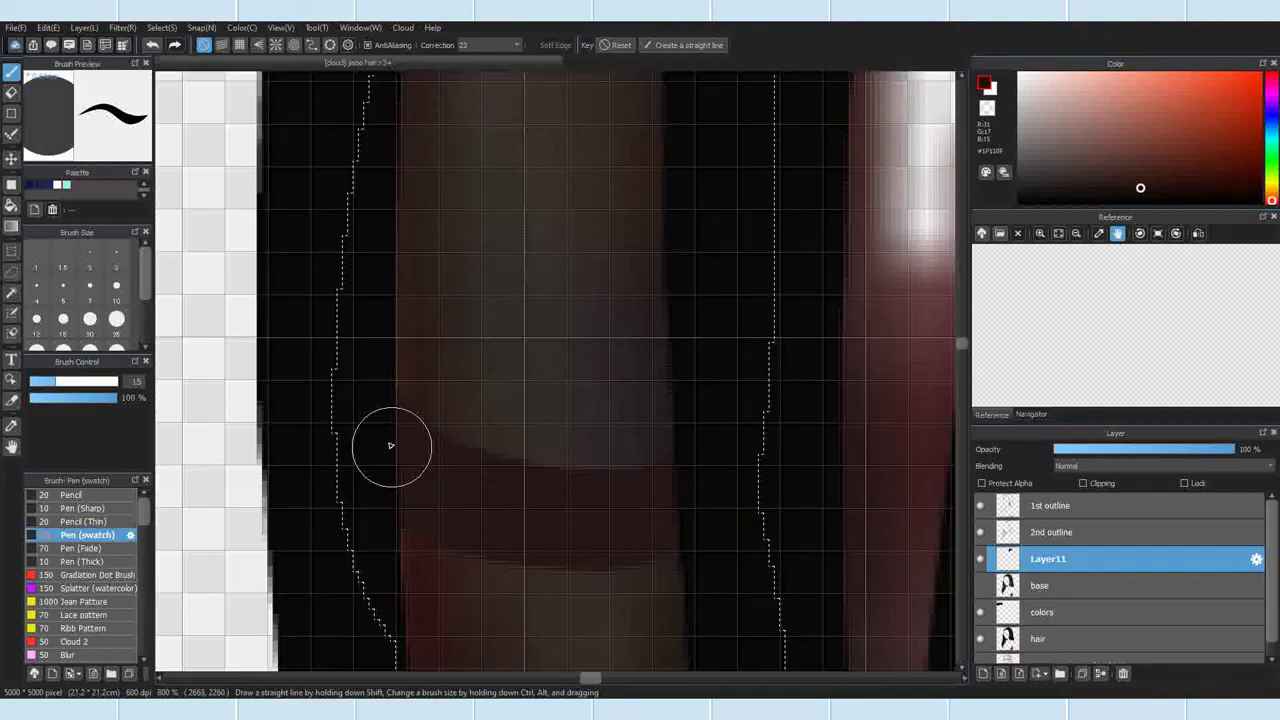
scroll(708, 311, down, 3)
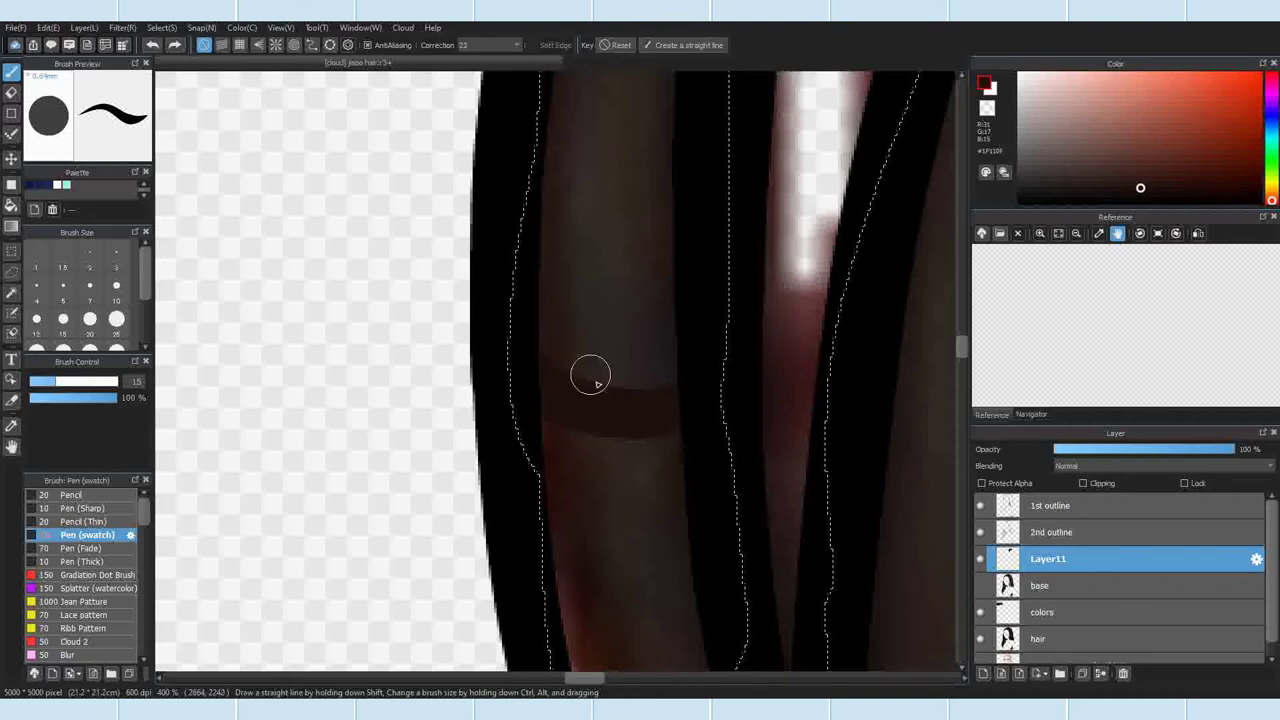
scroll(497, 360, down, 2)
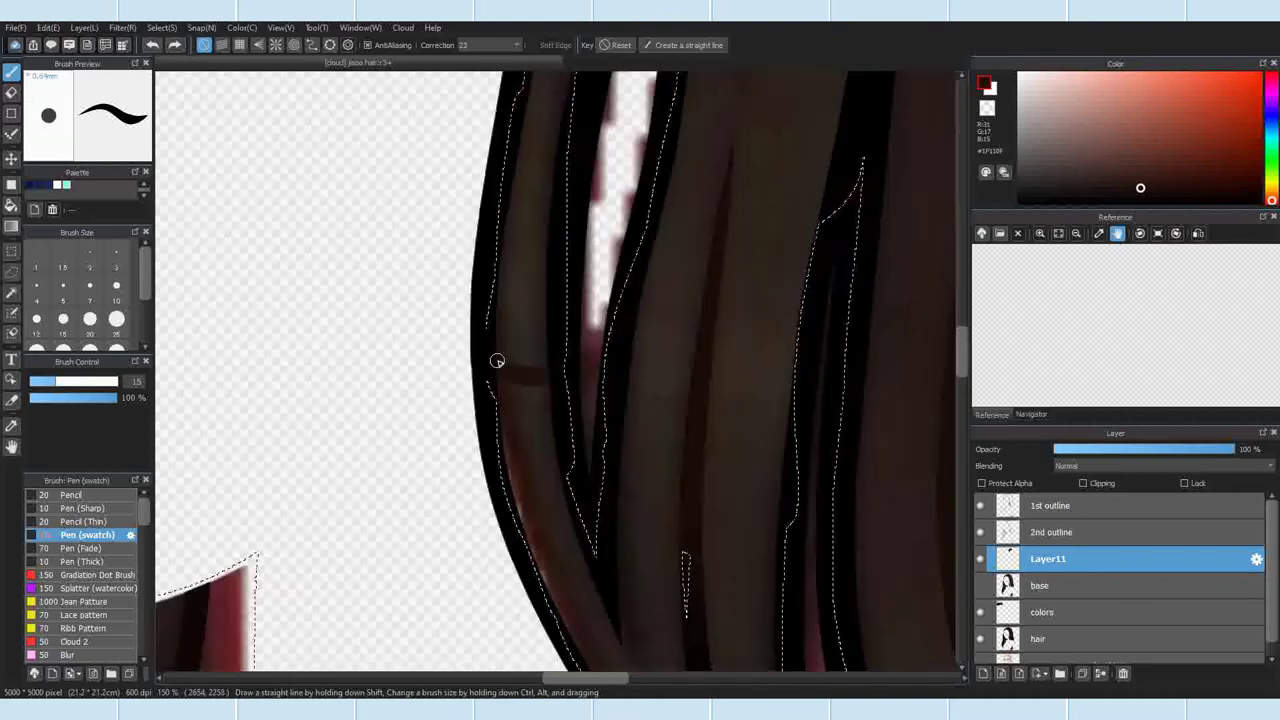
Step: Refine the shading line's ends on the leftmost strand and draw a matching curved line across the adjoining strand
scroll(486, 371, up, 4)
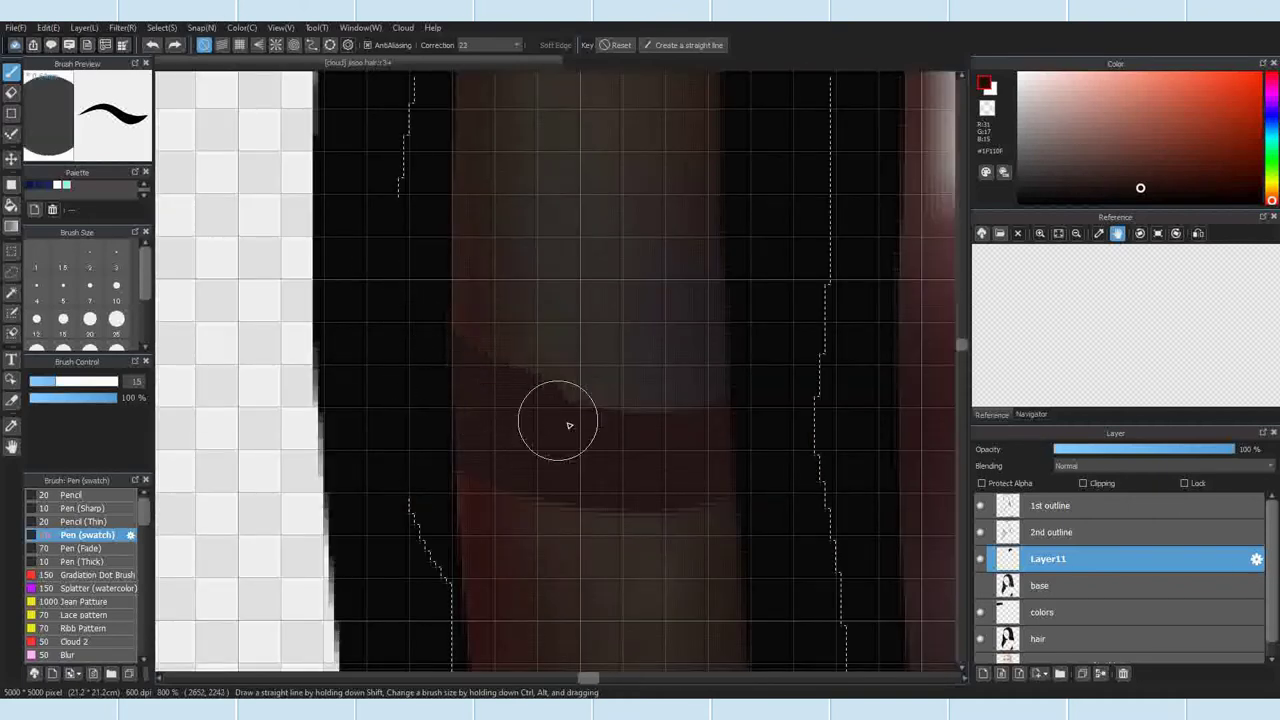
scroll(551, 371, down, 5)
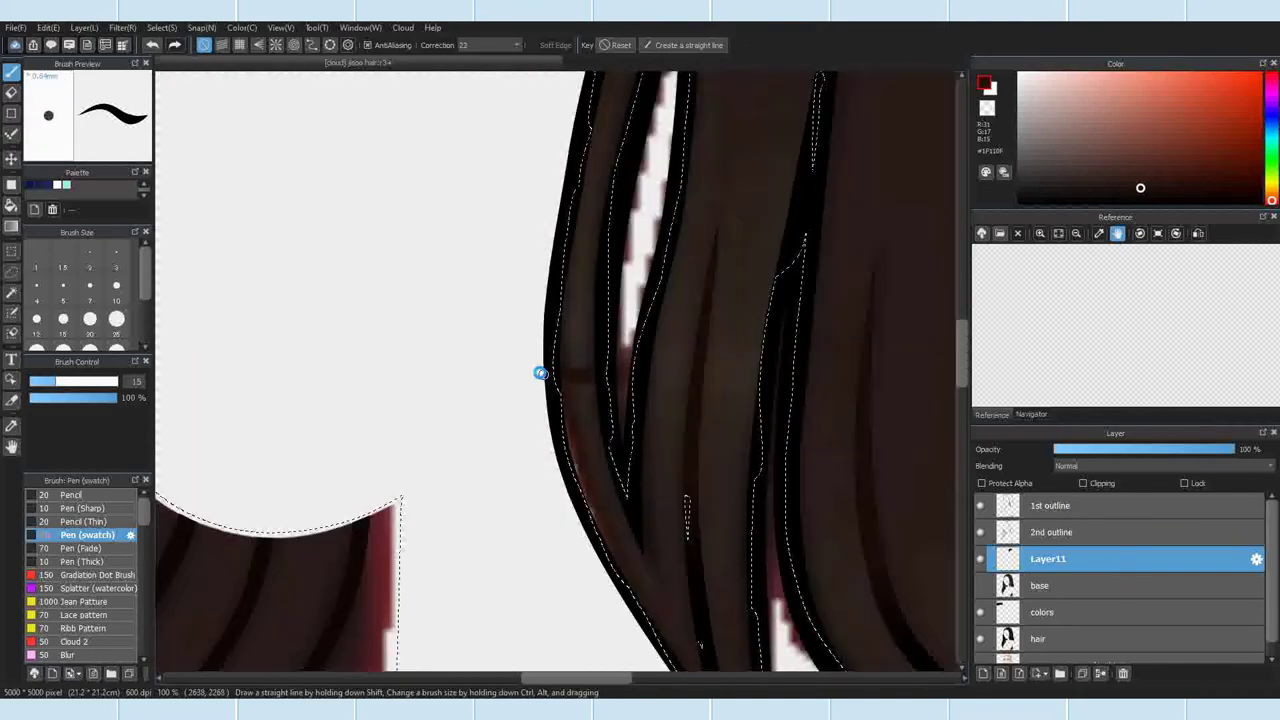
scroll(530, 389, up, 3)
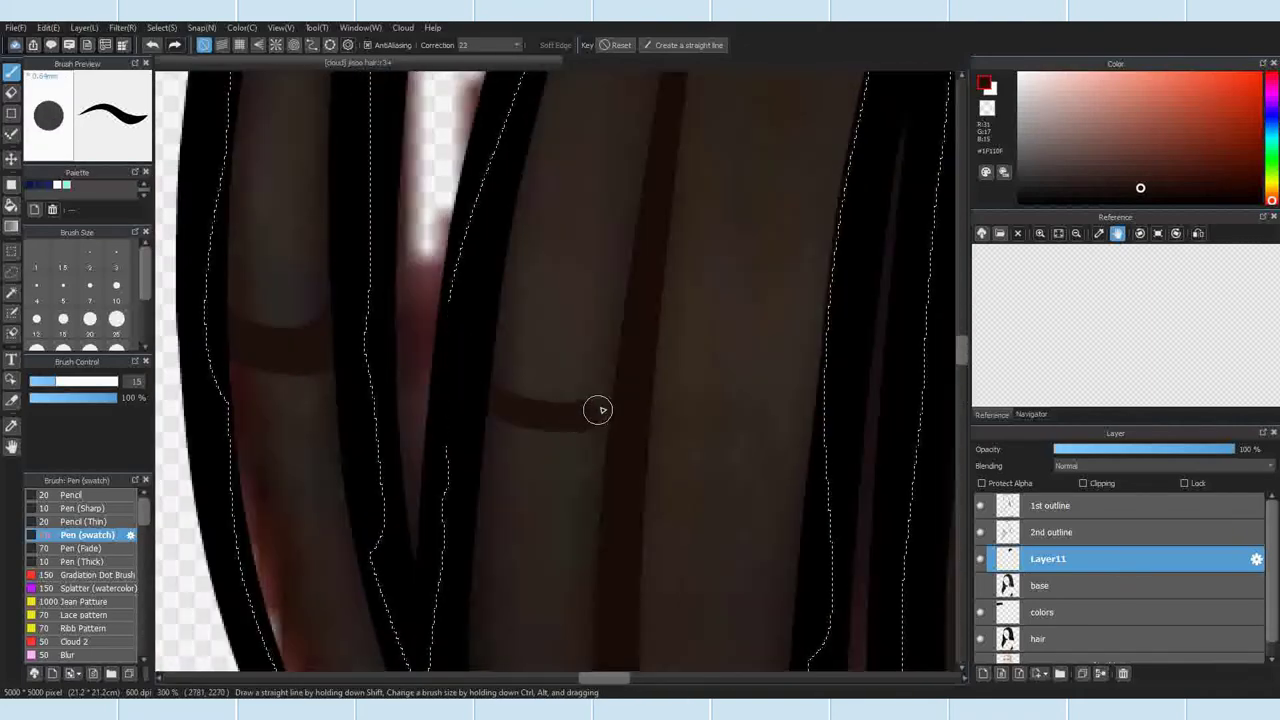
scroll(598, 410, down, 8)
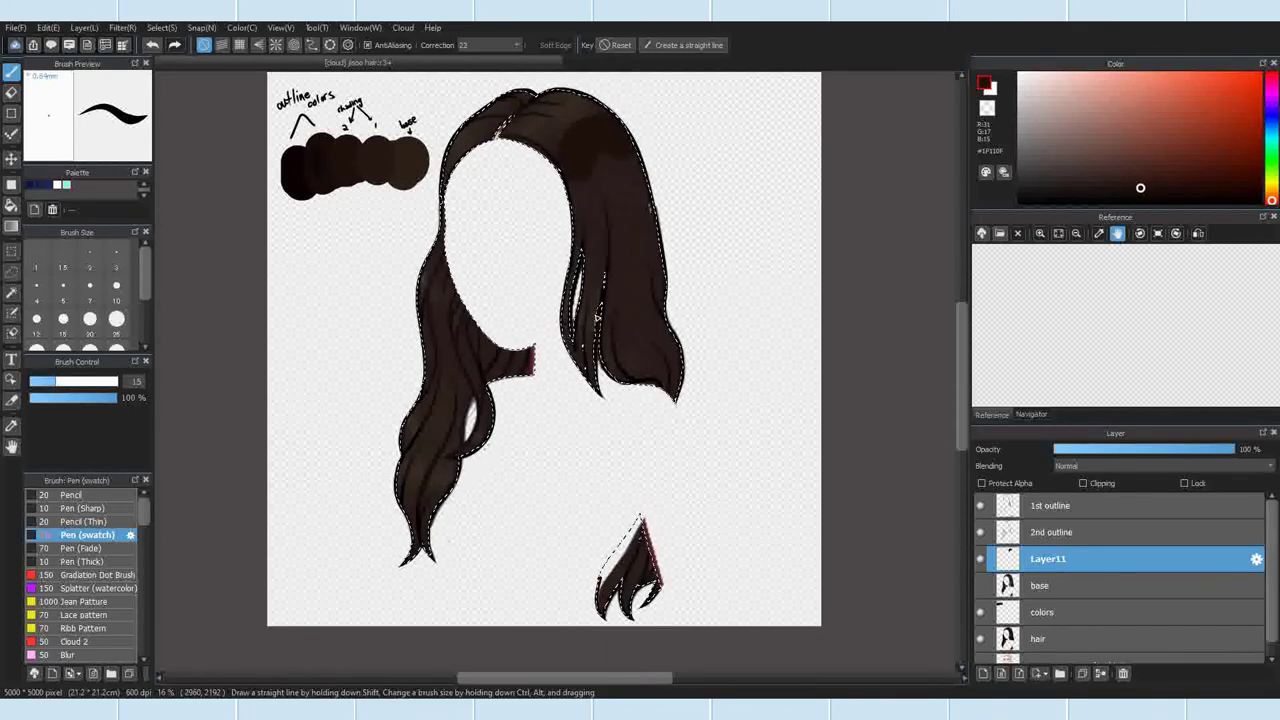
Step: Draw curved shading boundaries across the upper strands of the left hair section with pen size 15
scroll(457, 271, up, 5)
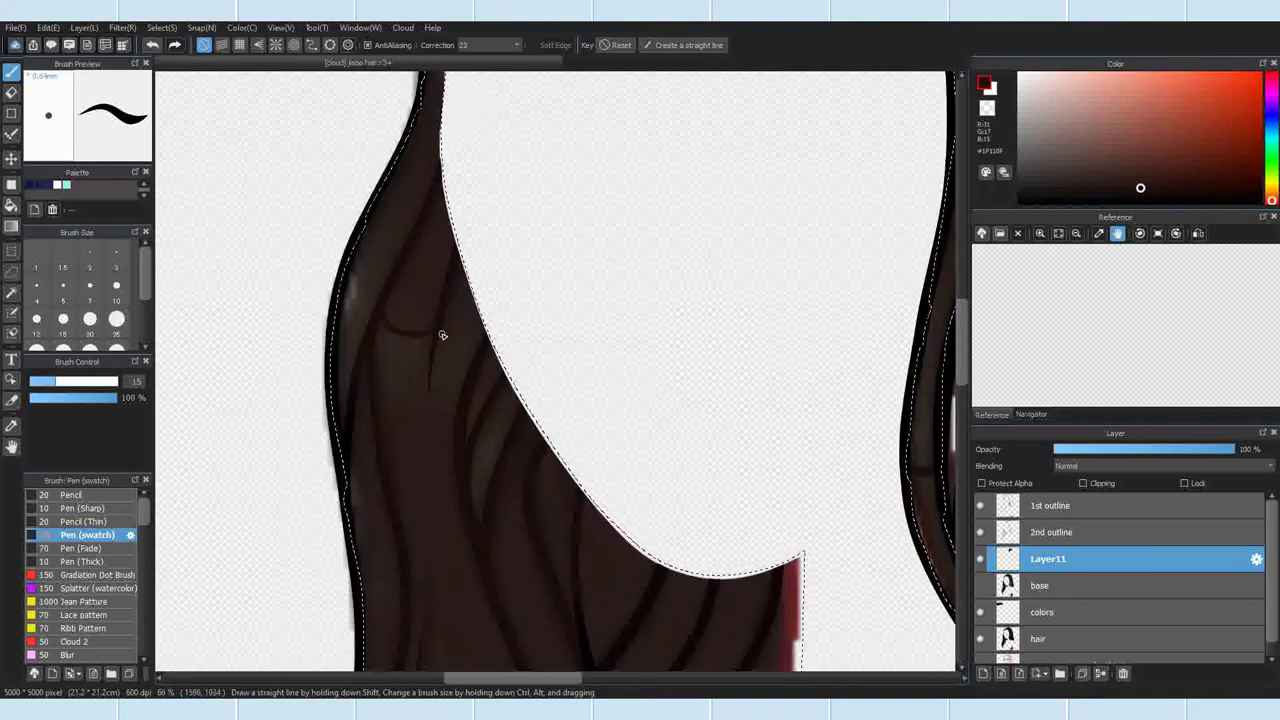
scroll(443, 214, down, 3)
scroll(382, 339, up, 5)
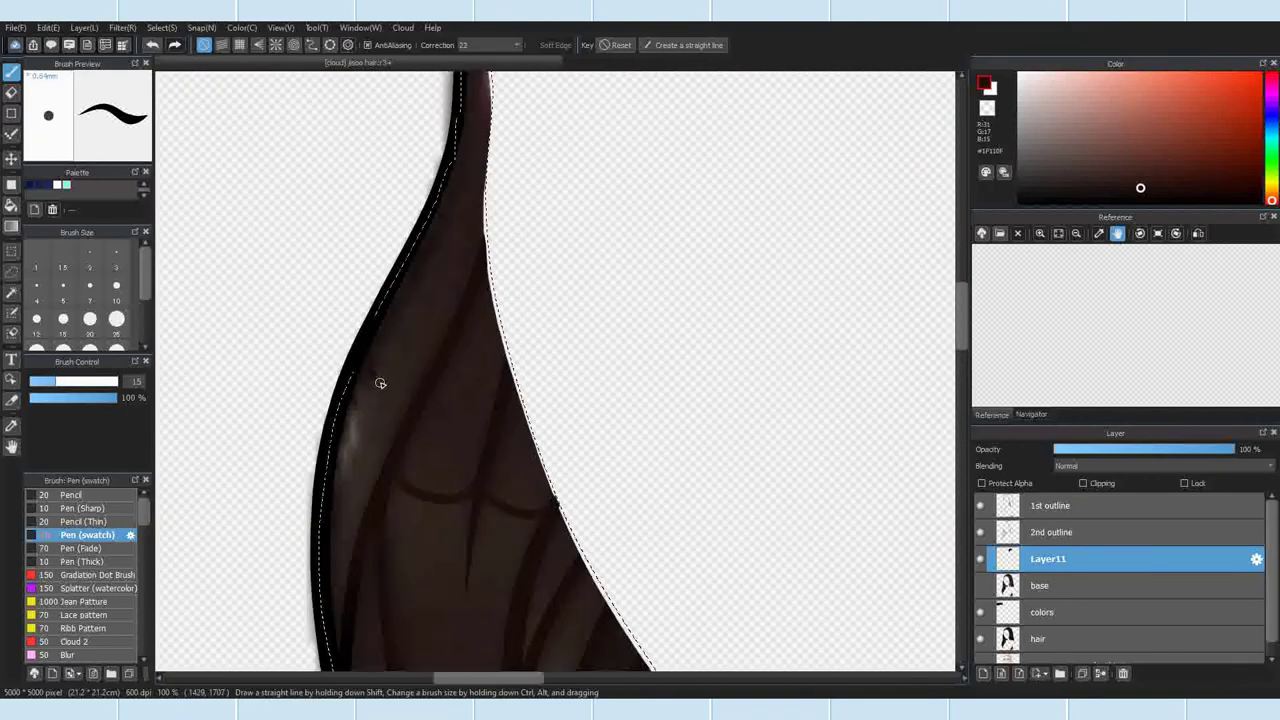
scroll(407, 393, down, 3)
scroll(378, 355, up, 3)
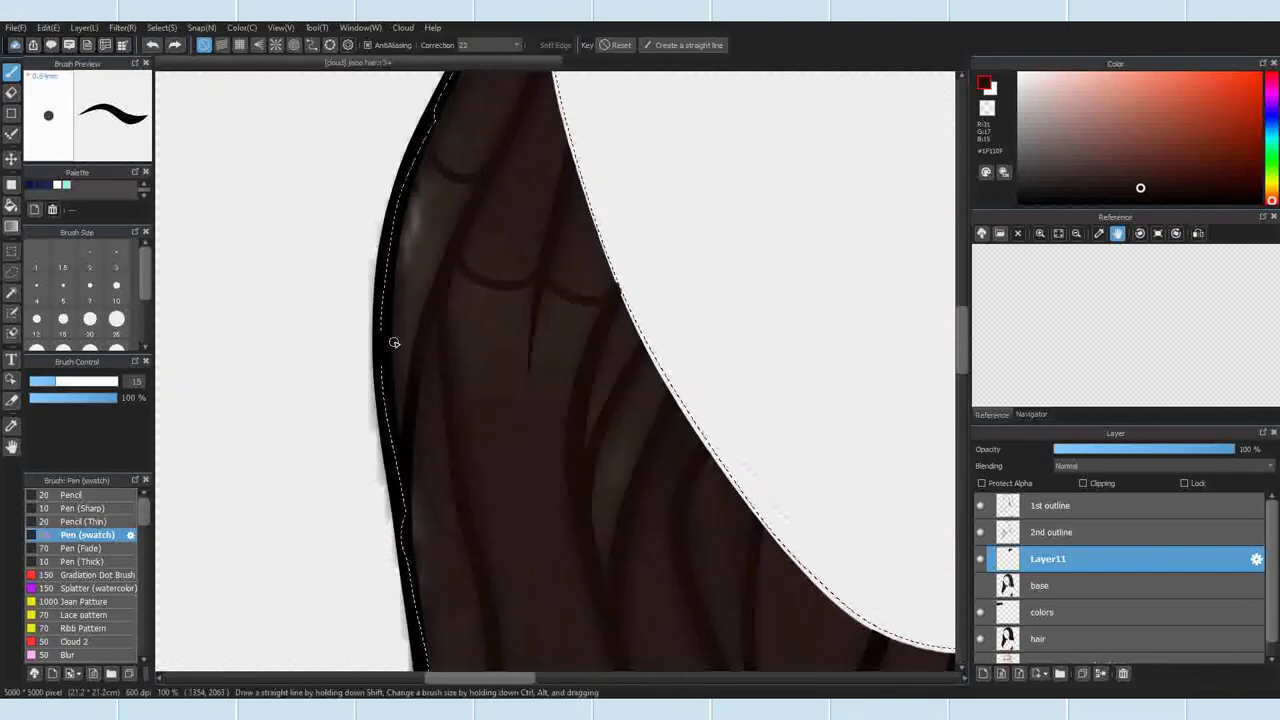
Step: Add a short shading line at the left section's outer edge and an arched one across its central strand
scroll(400, 335, down, 3)
scroll(420, 390, up, 3)
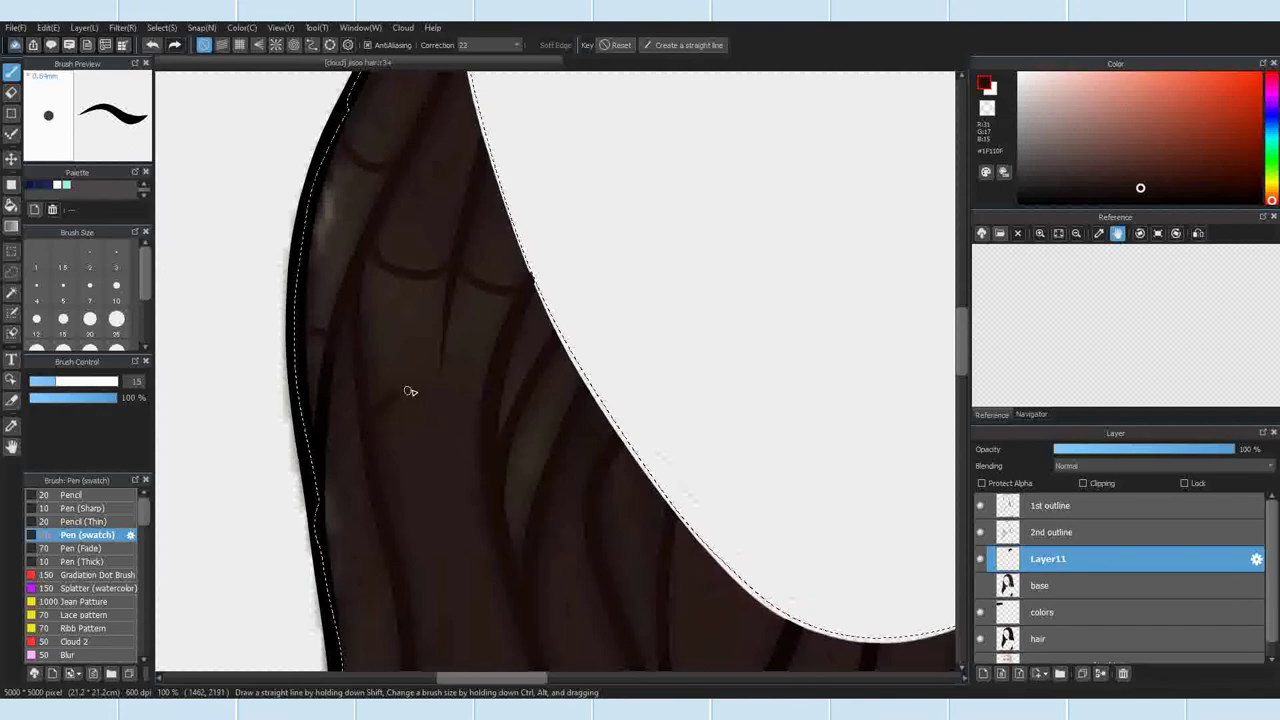
scroll(471, 403, down, 3)
scroll(453, 390, up, 2)
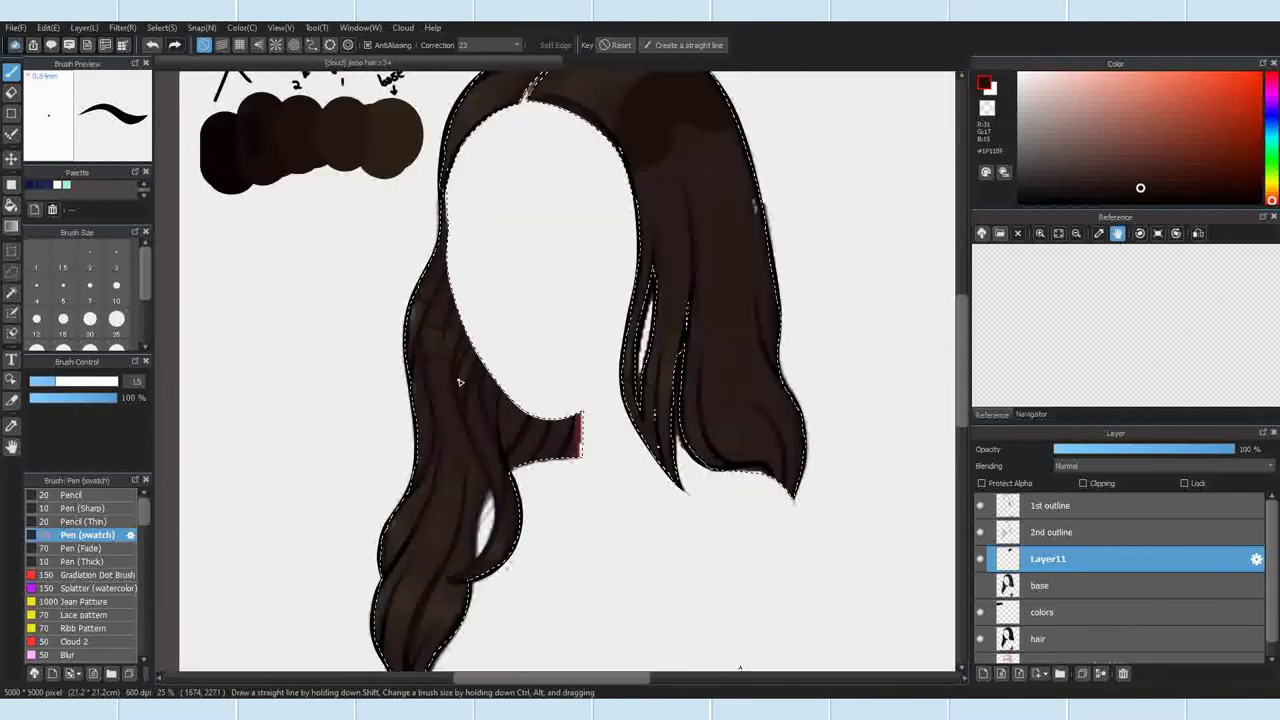
scroll(453, 390, down, 3)
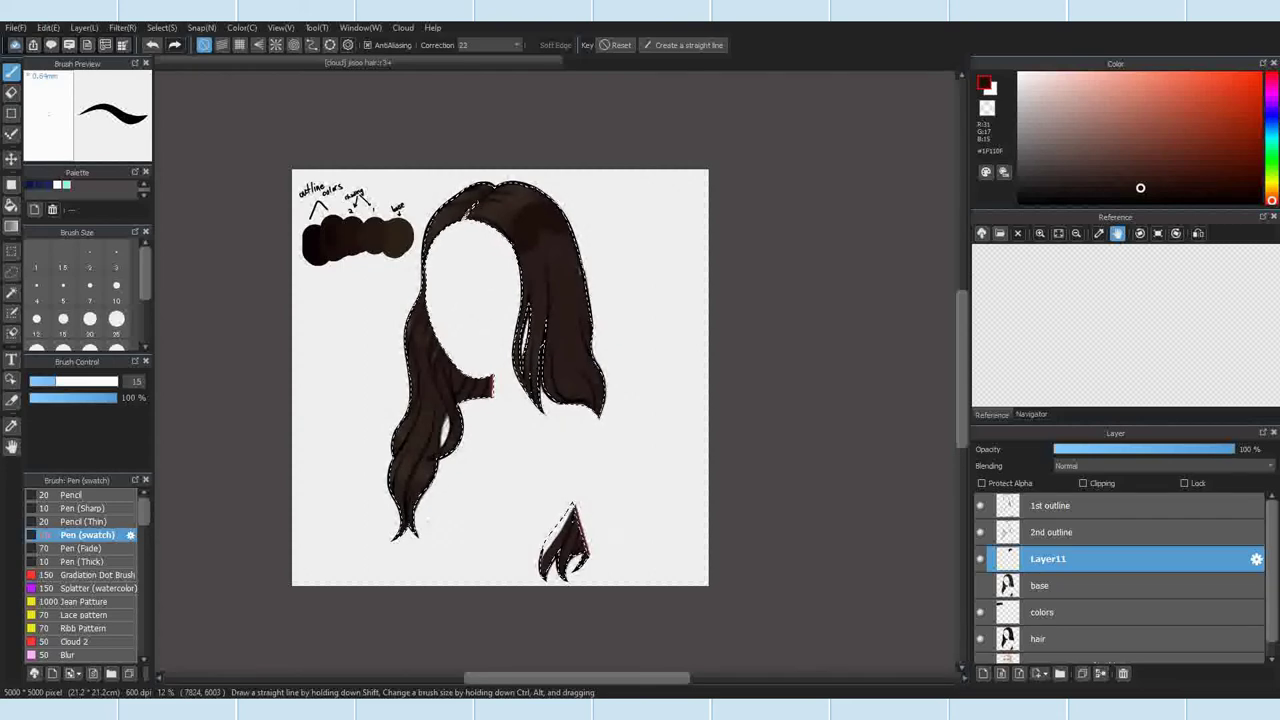
scroll(450, 421, up, 10)
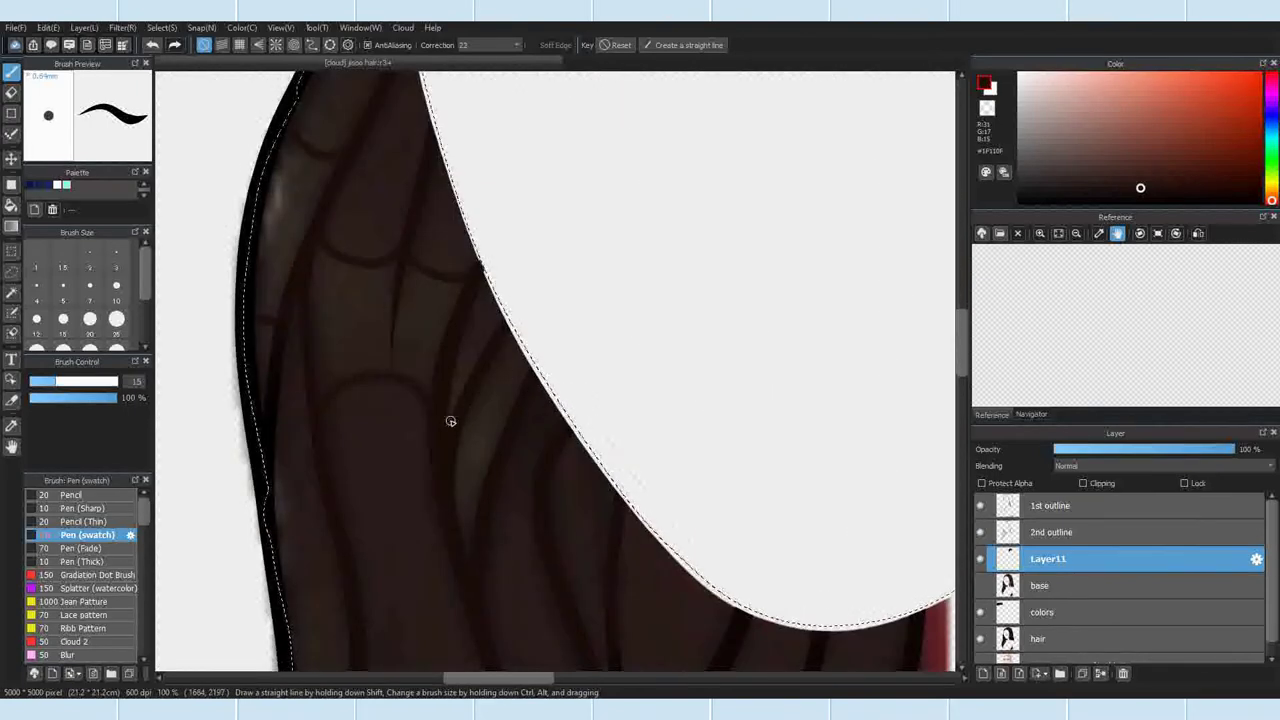
Step: Undo the last stroke and draw two short curved shading lines across the narrow strand near the left section's inner edge
click(152, 46)
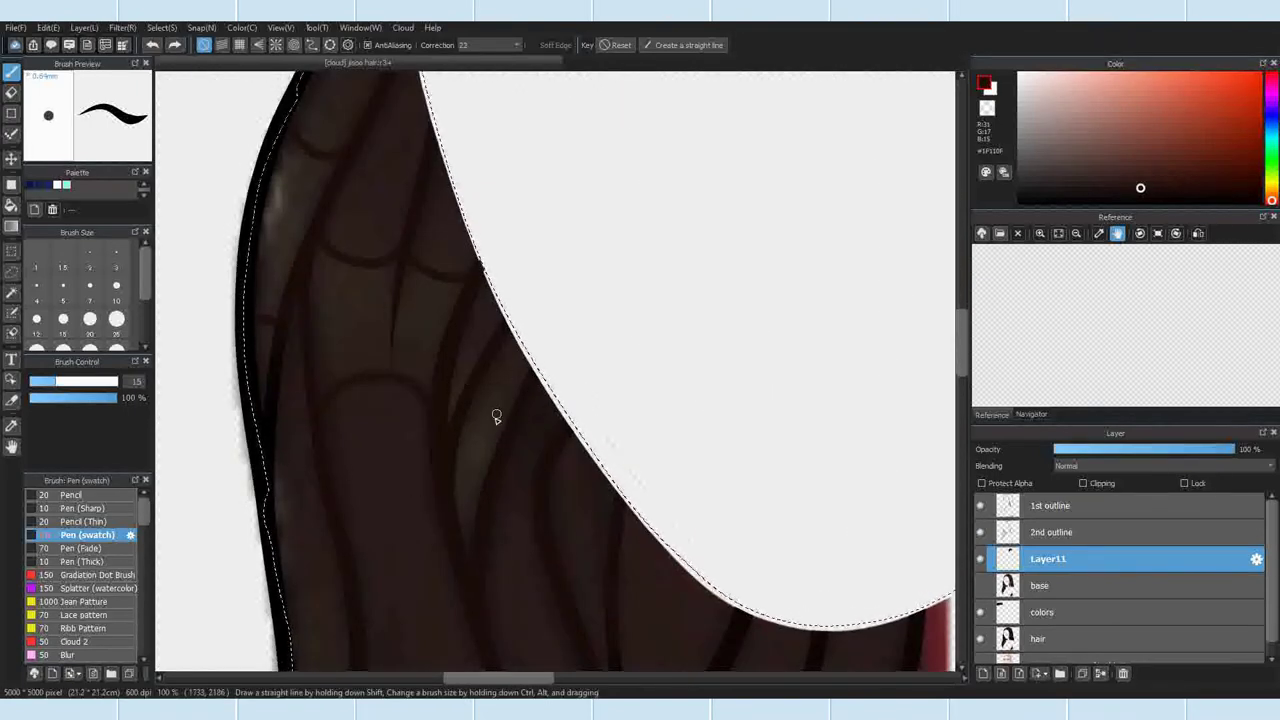
scroll(496, 417, up, 3)
scroll(546, 448, down, 3)
scroll(532, 540, up, 3)
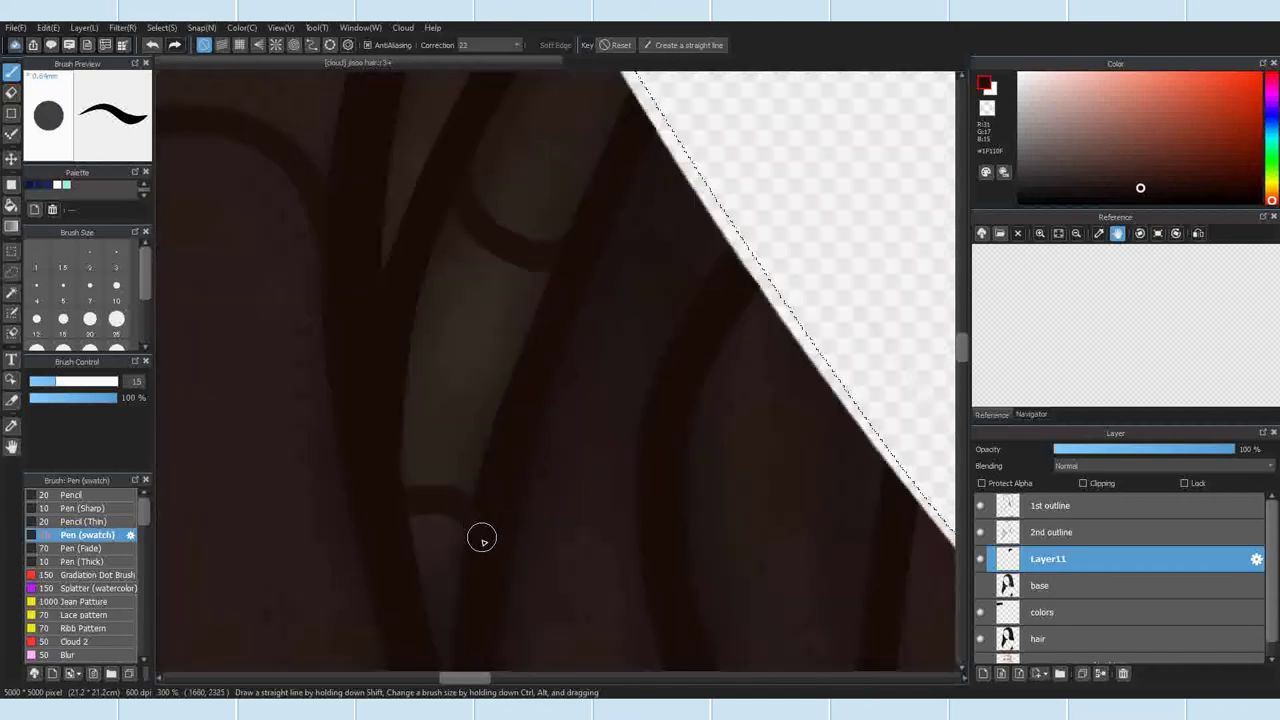
scroll(490, 537, down, 5)
scroll(503, 535, up, 6)
scroll(470, 515, up, 1)
scroll(580, 537, down, 4)
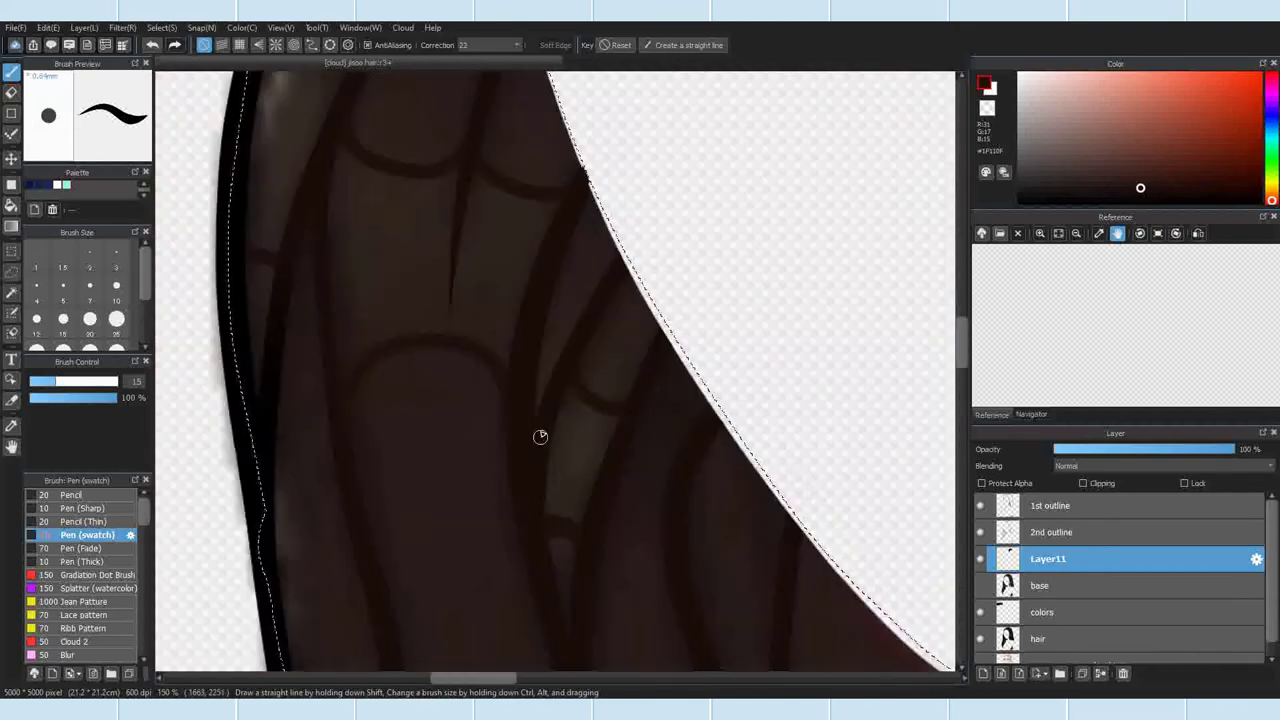
scroll(552, 350, up, 2)
scroll(567, 347, down, 6)
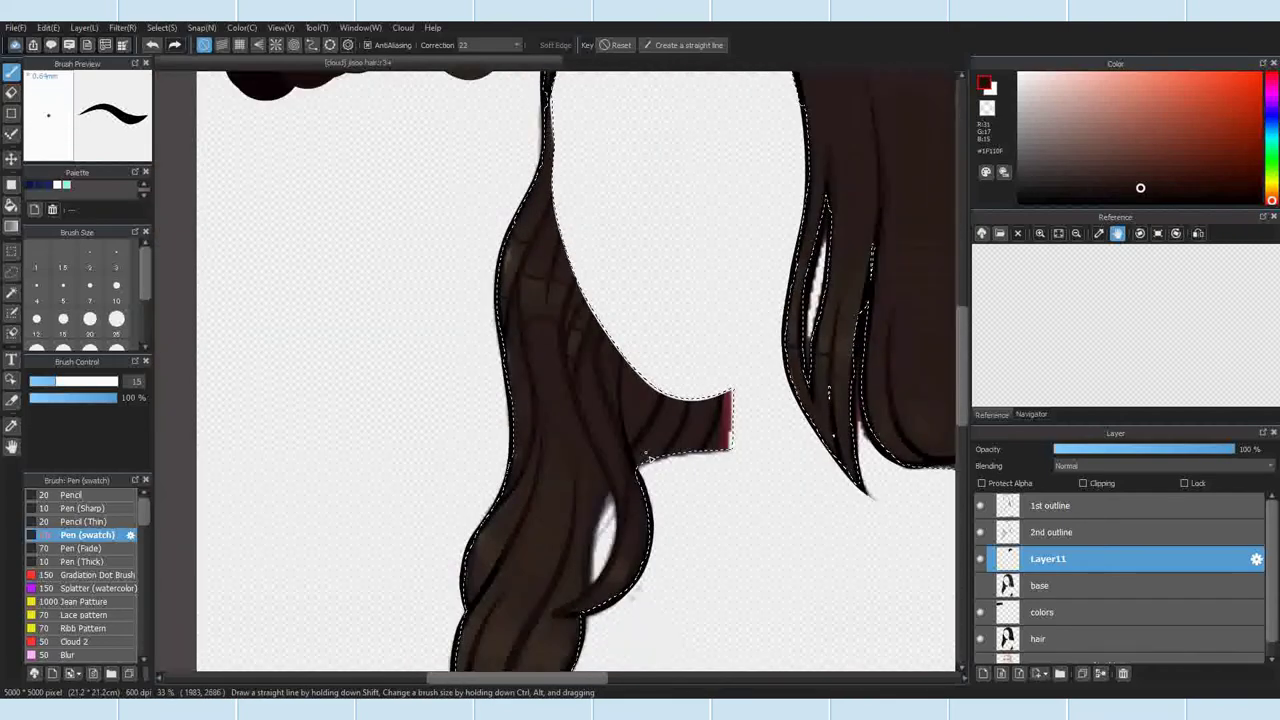
Step: Set the swatch pen size to 150 and fill the left section's inner strand with dark brown down towards the loop
scroll(92, 328, down, 1)
click(65, 321)
scroll(611, 405, up, 3)
scroll(89, 274, down, 2)
click(64, 305)
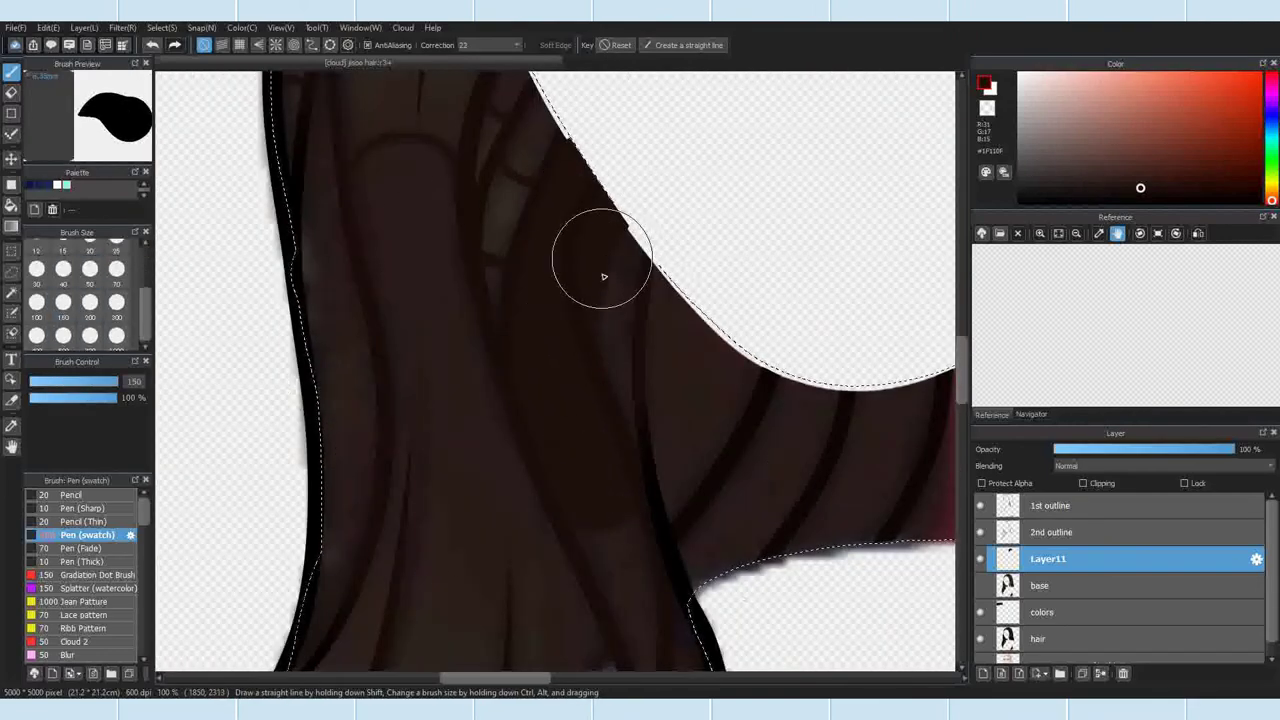
scroll(603, 257, down, 4)
scroll(591, 406, up, 2)
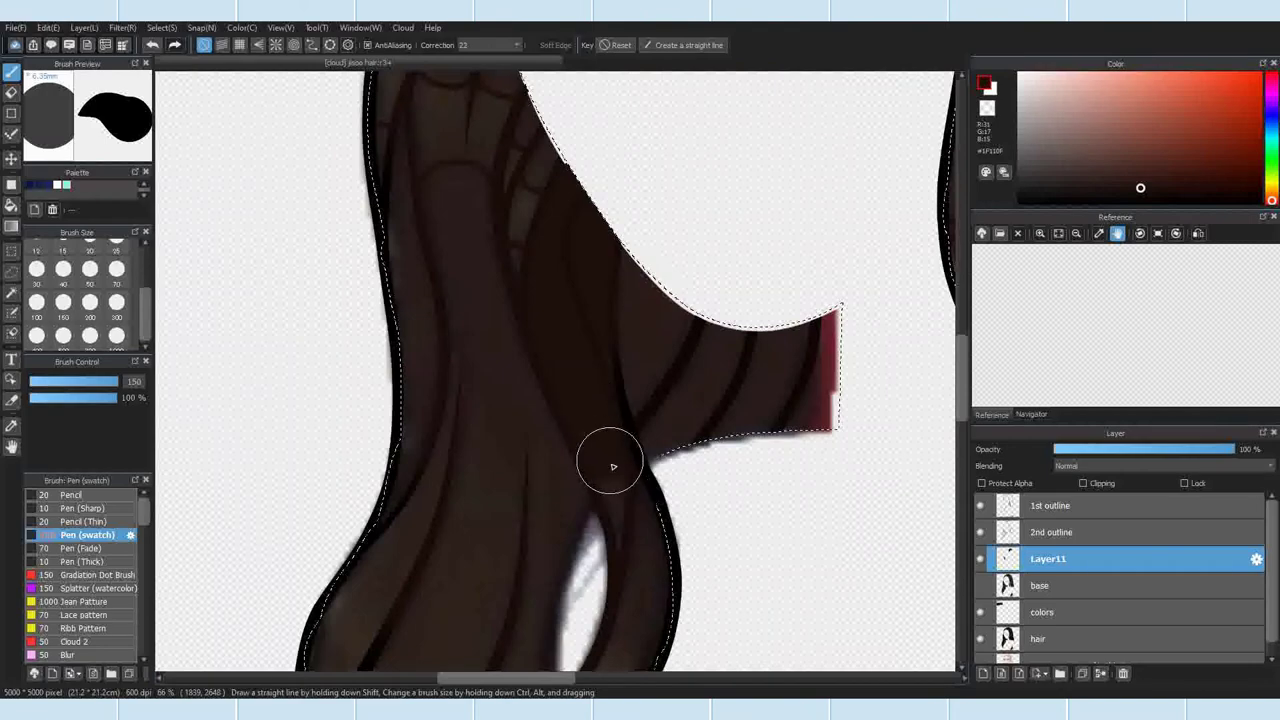
scroll(600, 410, down, 6)
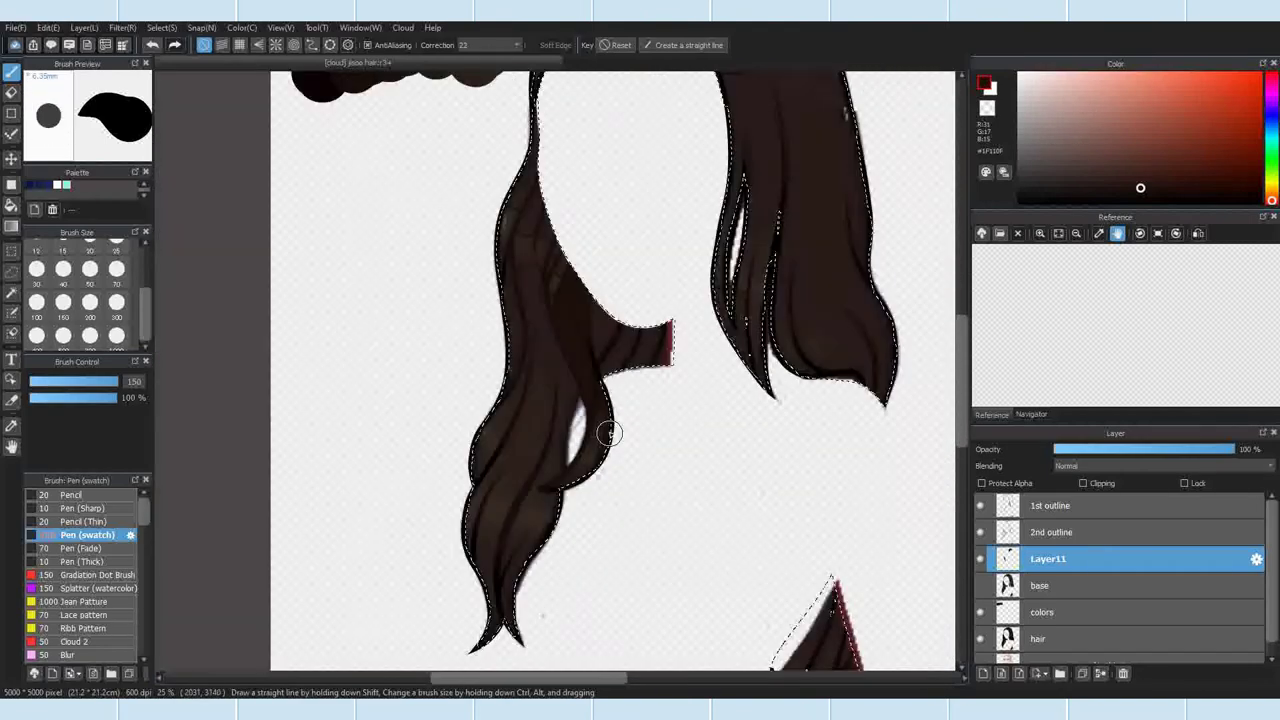
Step: Fill the separate small lock at the lower edge of the canvas with the dark brown shade
scroll(581, 382, up, 3)
scroll(629, 429, down, 4)
scroll(650, 530, up, 4)
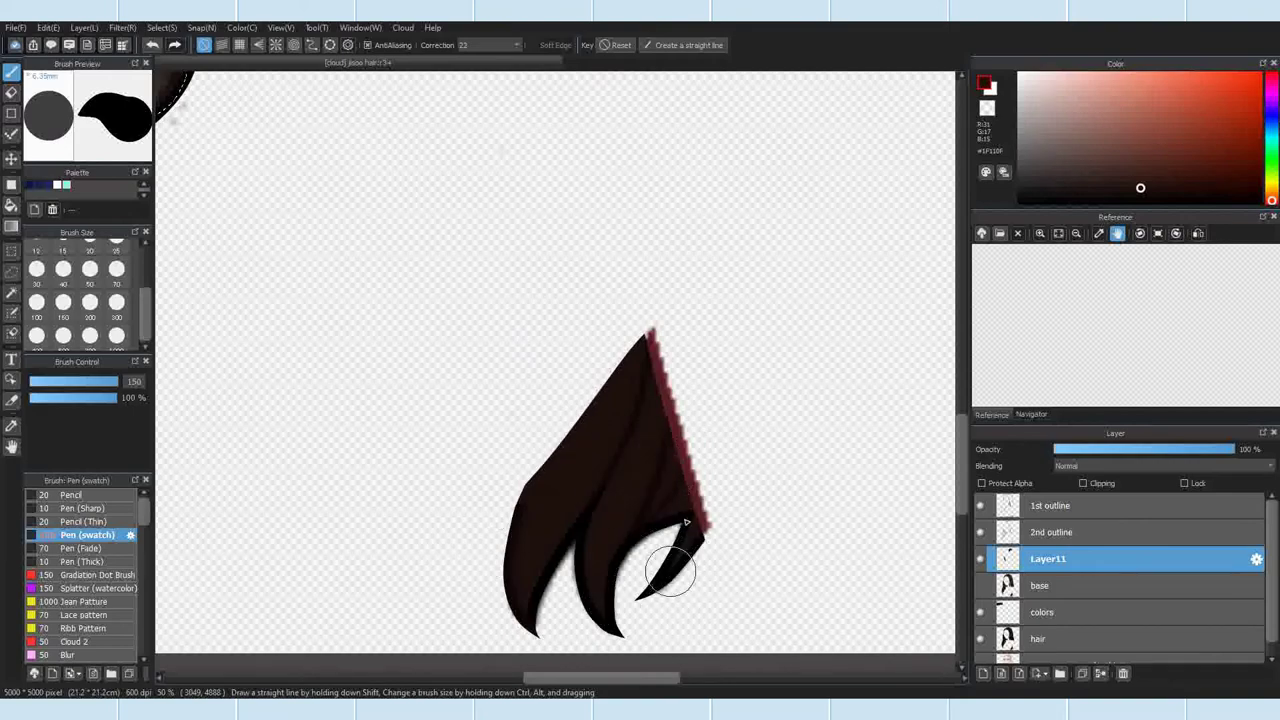
Step: Set the pen size to 40 and shade the looped strand, with a curved boundary across its lower bend
scroll(620, 376, down, 5)
click(63, 269)
scroll(540, 295, up, 5)
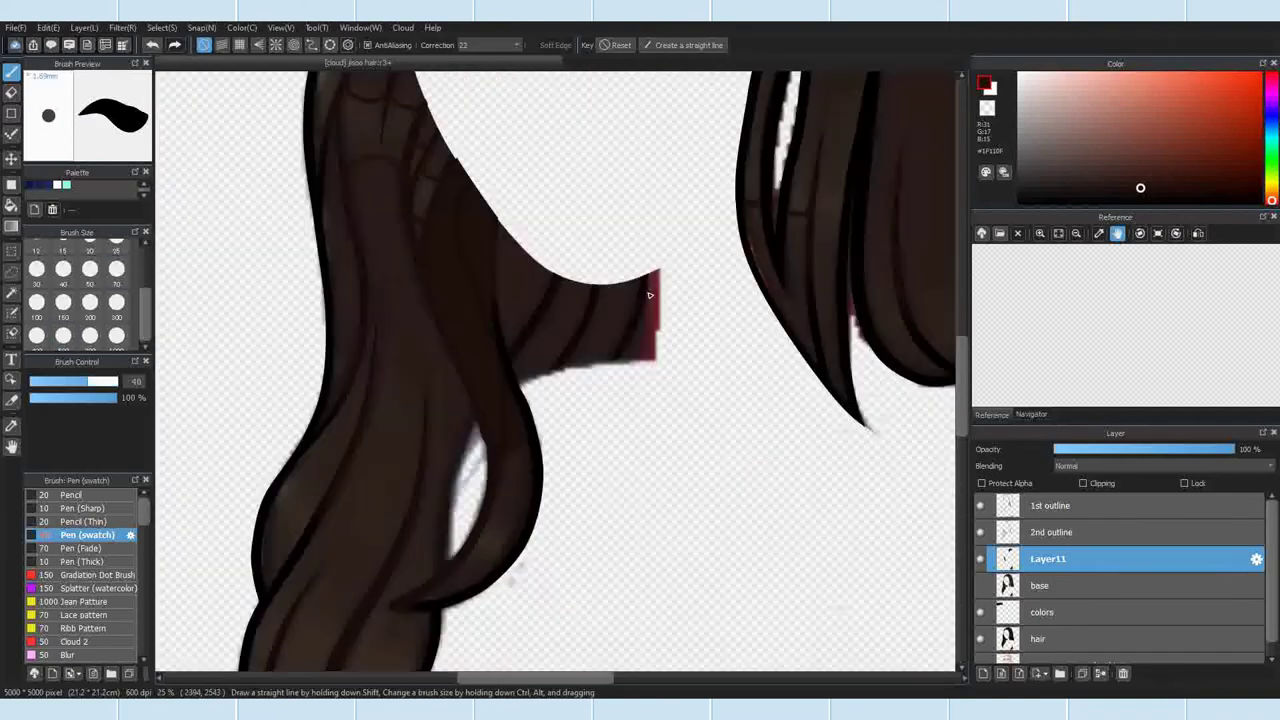
scroll(532, 496, up, 2)
scroll(484, 540, down, 3)
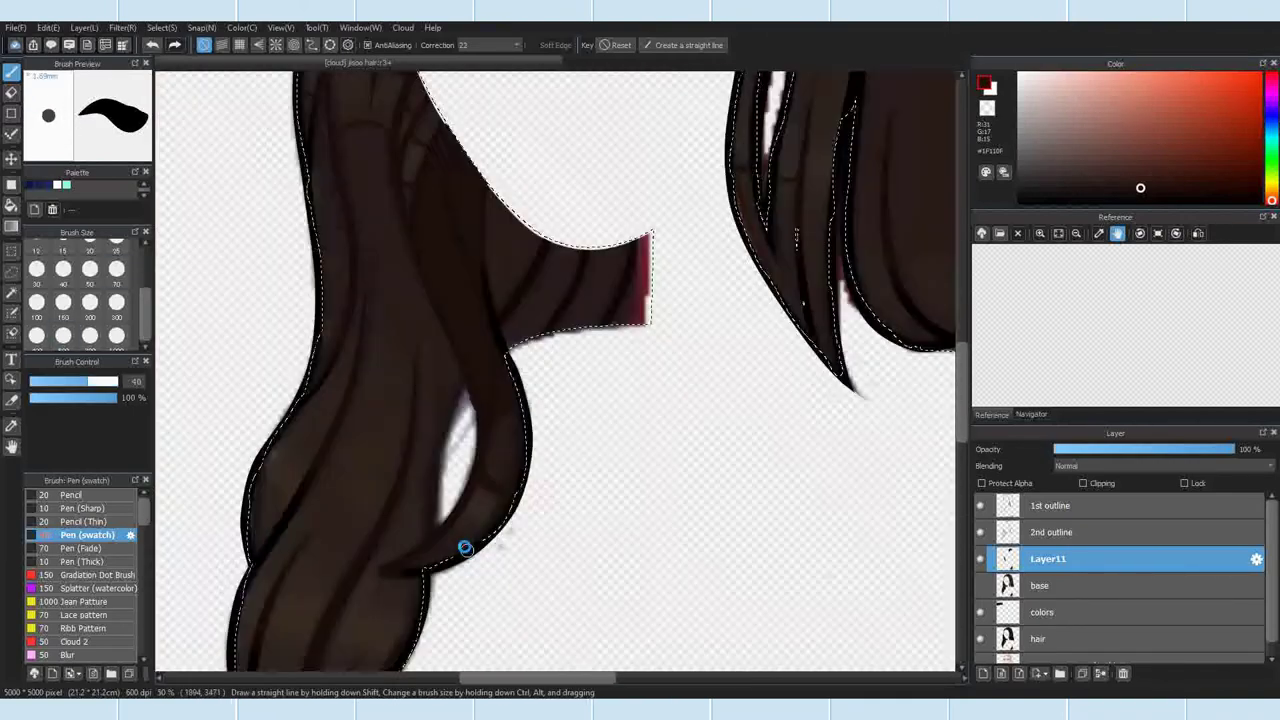
scroll(466, 543, up, 4)
scroll(410, 536, down, 5)
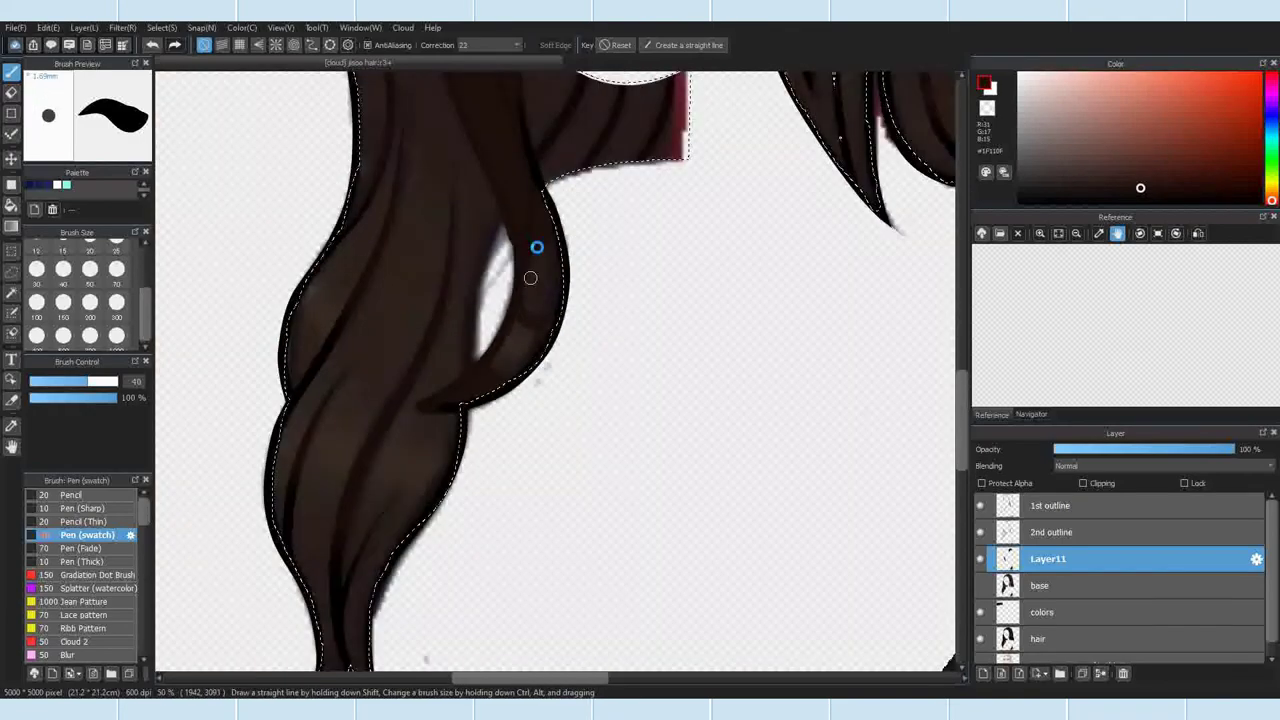
Step: Reload the hair selection from the base layer, hide that layer, and return to Layer11 with the Pencil brush
key(e)
scroll(440, 537, up, 1)
scroll(440, 537, up, 1)
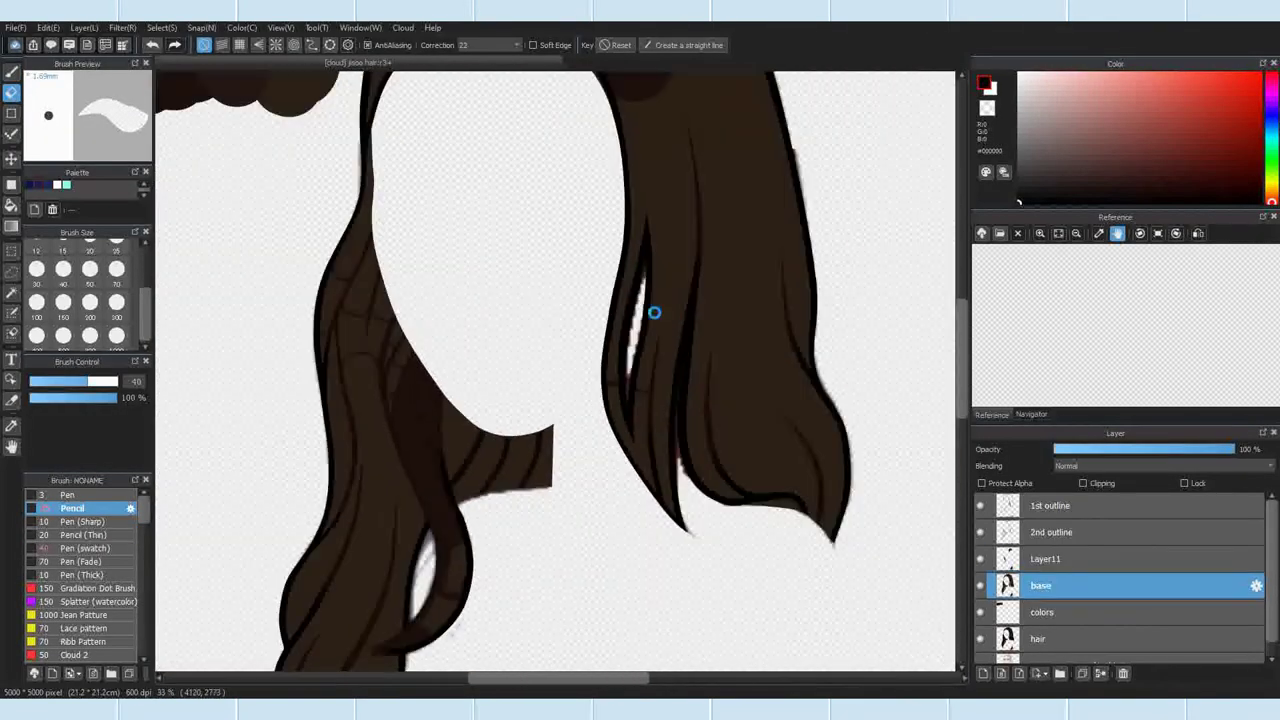
key(p)
ctrl+click(1008, 586)
click(980, 586)
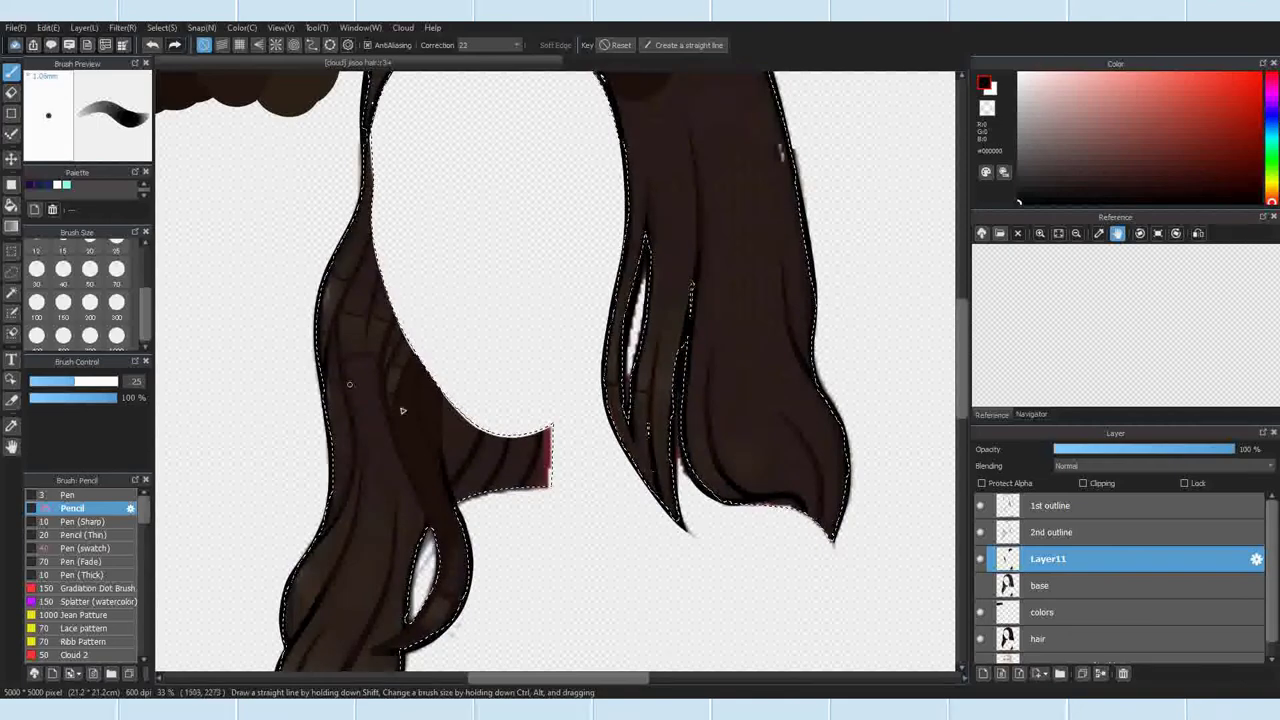
Step: Set the Pencil size to 50, sample the dark brown #1F110F and shade the left section's outer strand
scroll(405, 410, down, 2)
scroll(443, 374, up, 3)
scroll(409, 438, down, 2)
click(93, 275)
scroll(380, 620, up, 3)
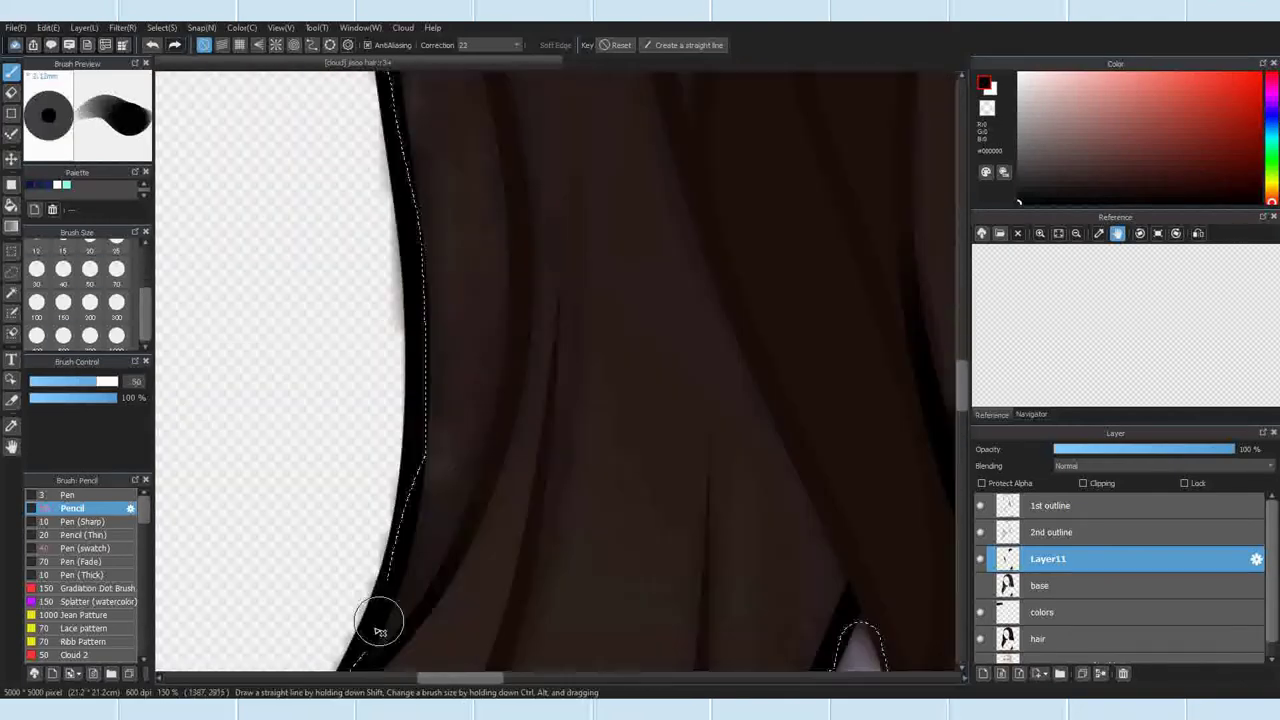
alt+click(388, 612)
scroll(499, 272, down, 3)
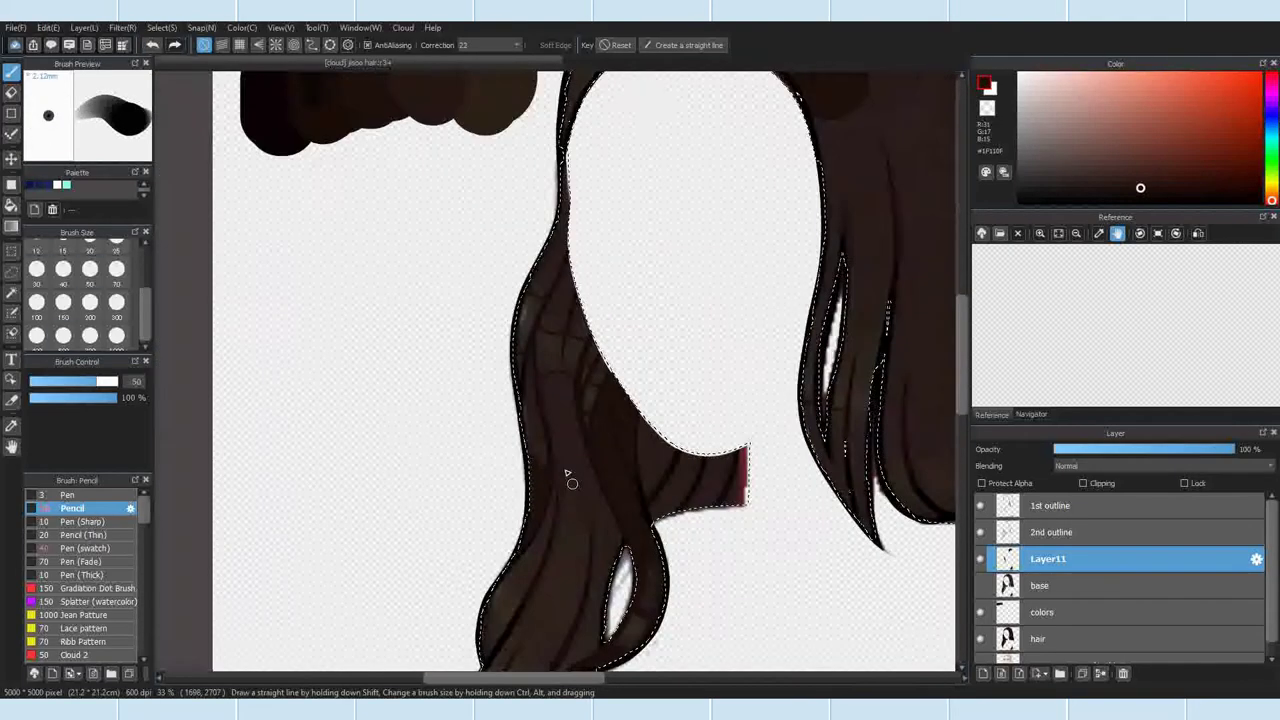
scroll(507, 548, up, 3)
scroll(529, 377, down, 3)
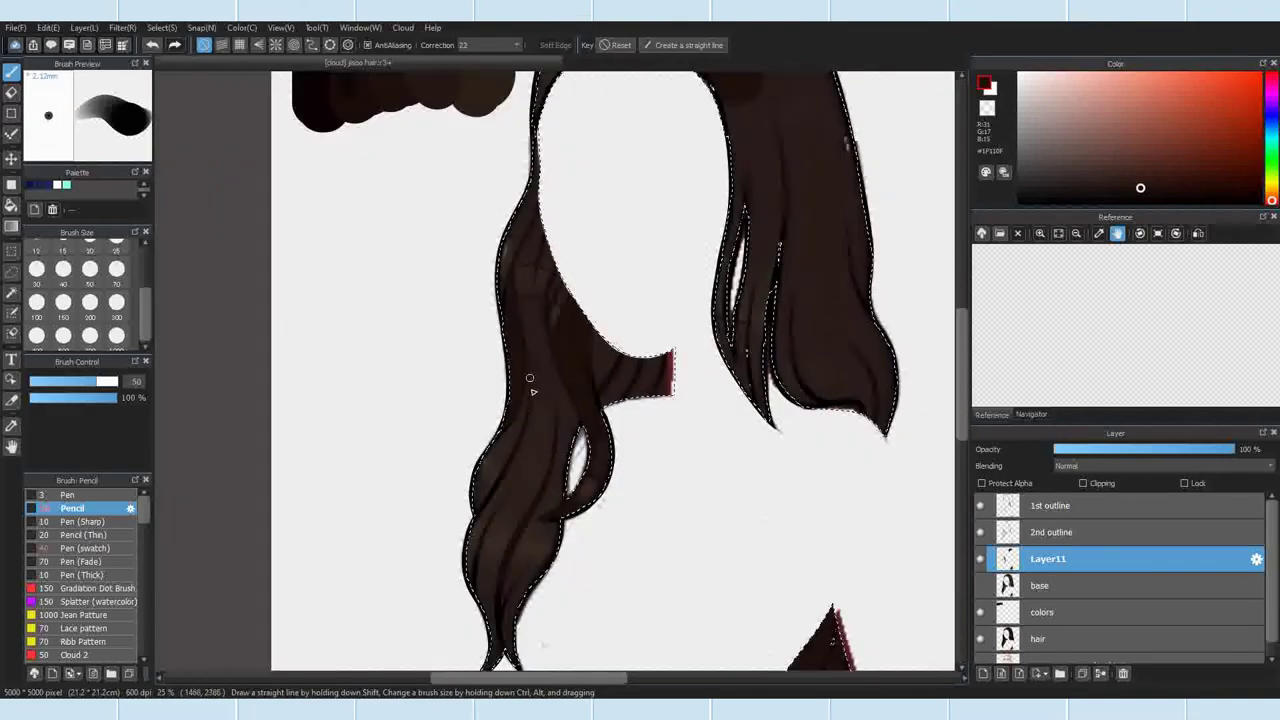
Step: Draw a U-shaped shading boundary across the left section's central strand with Pencil size 30
scroll(343, 371, up, 2)
scroll(489, 400, up, 1)
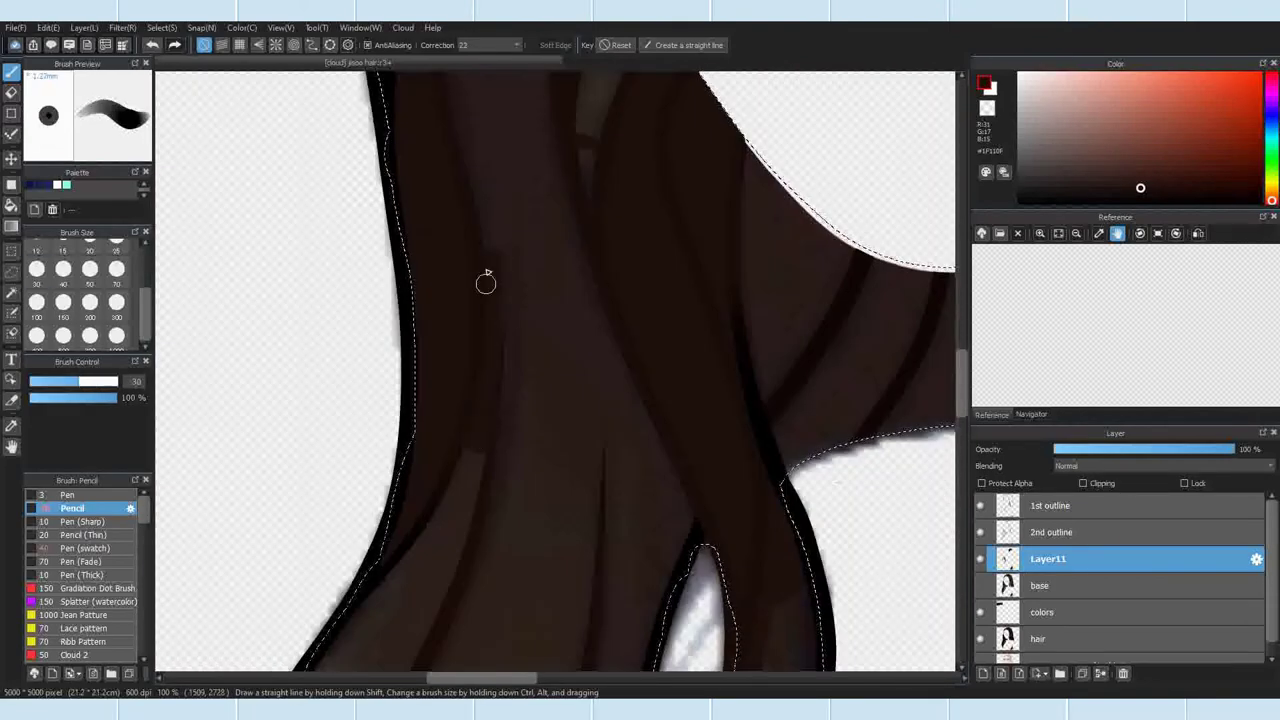
drag(591, 506, 606, 401)
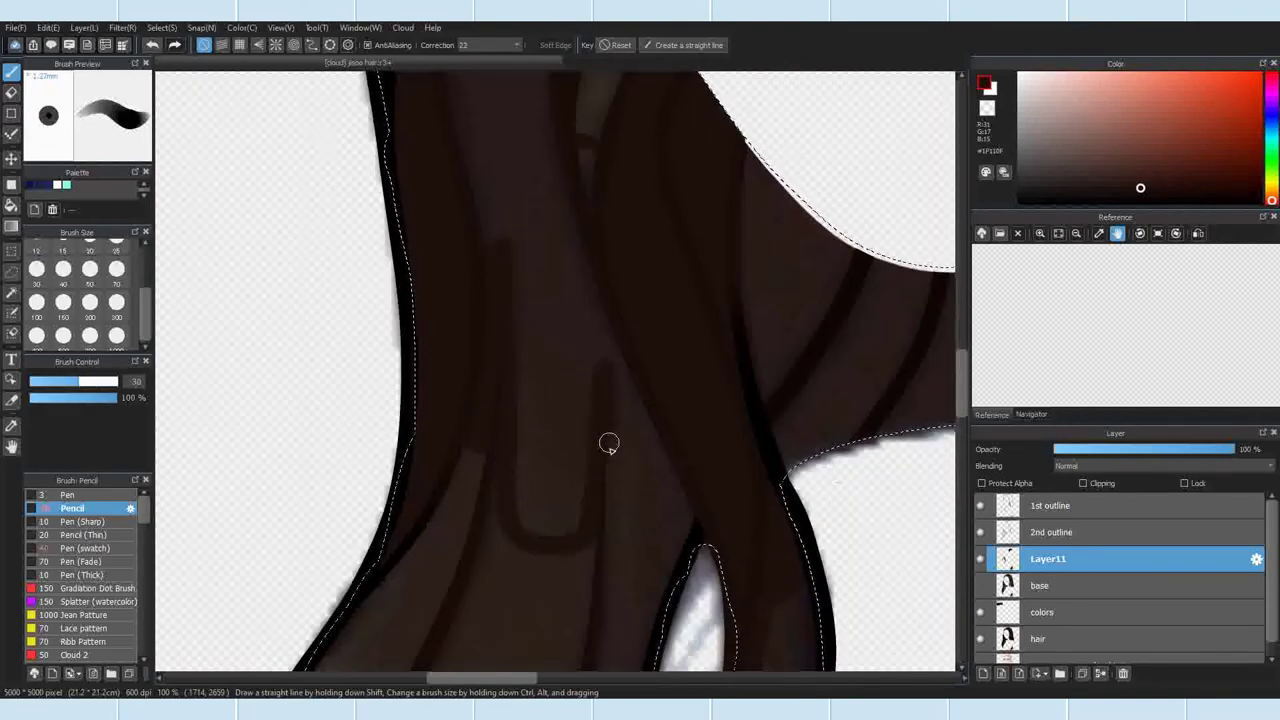
scroll(694, 521, down, 3)
scroll(512, 446, up, 1)
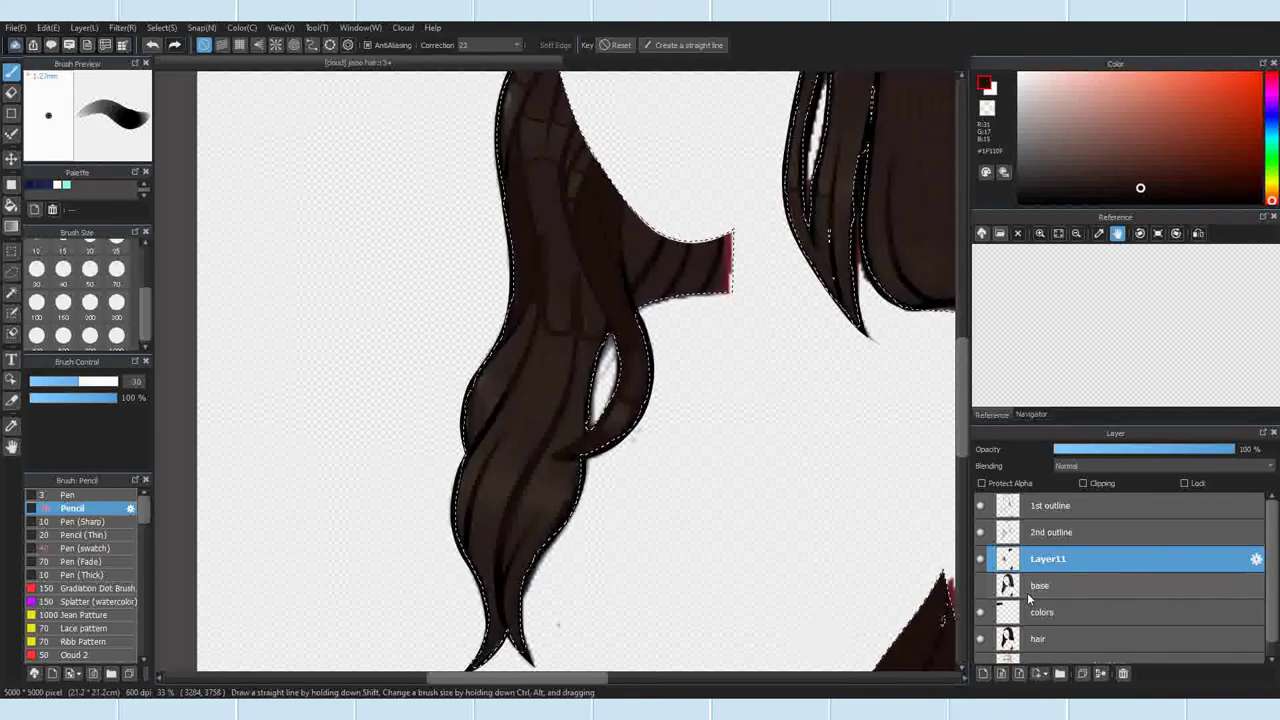
Step: Shade the lower end of the left section's outer wave below a short curved boundary with Pencil size 30
scroll(574, 429, up, 3)
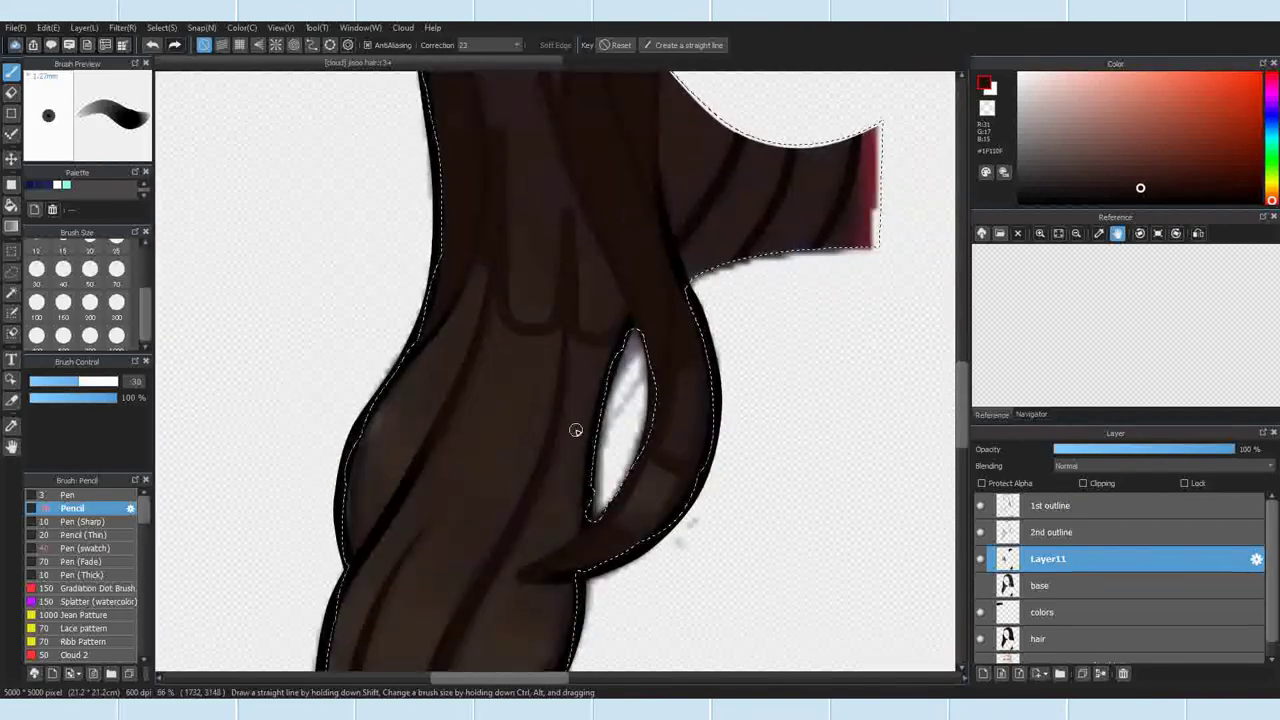
scroll(552, 402, down, 2)
scroll(494, 407, up, 3)
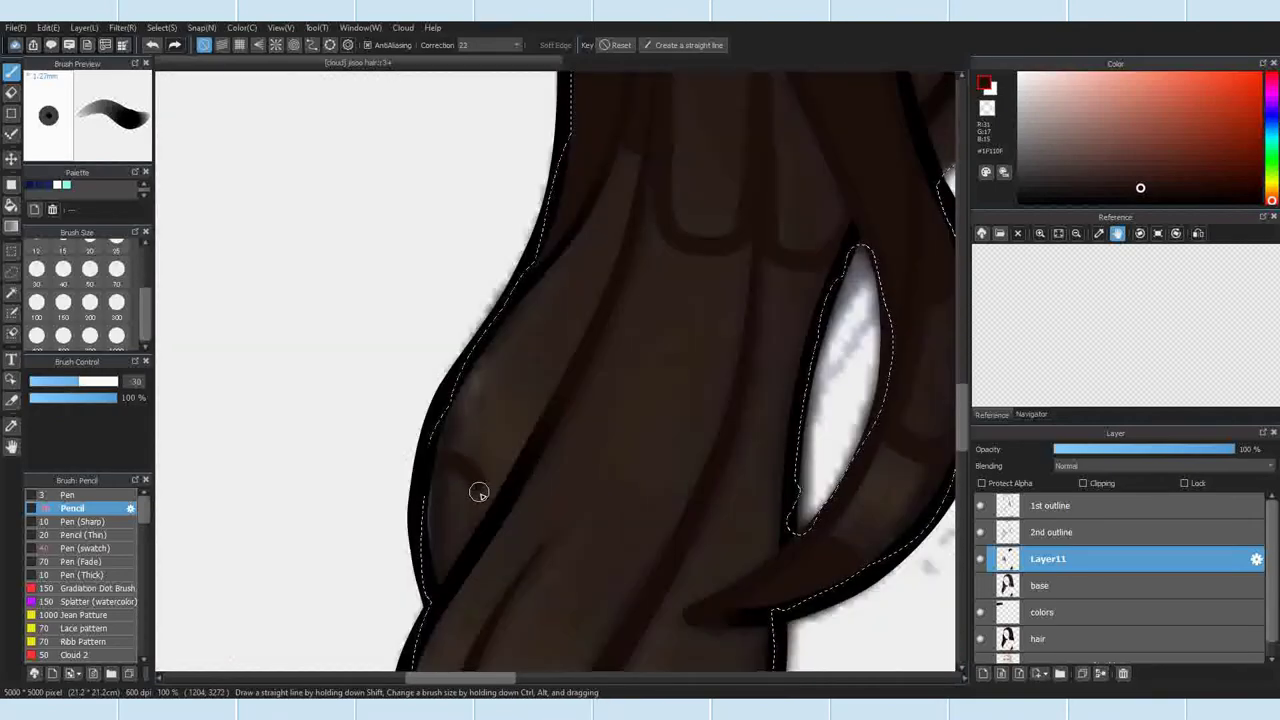
scroll(441, 469, down, 3)
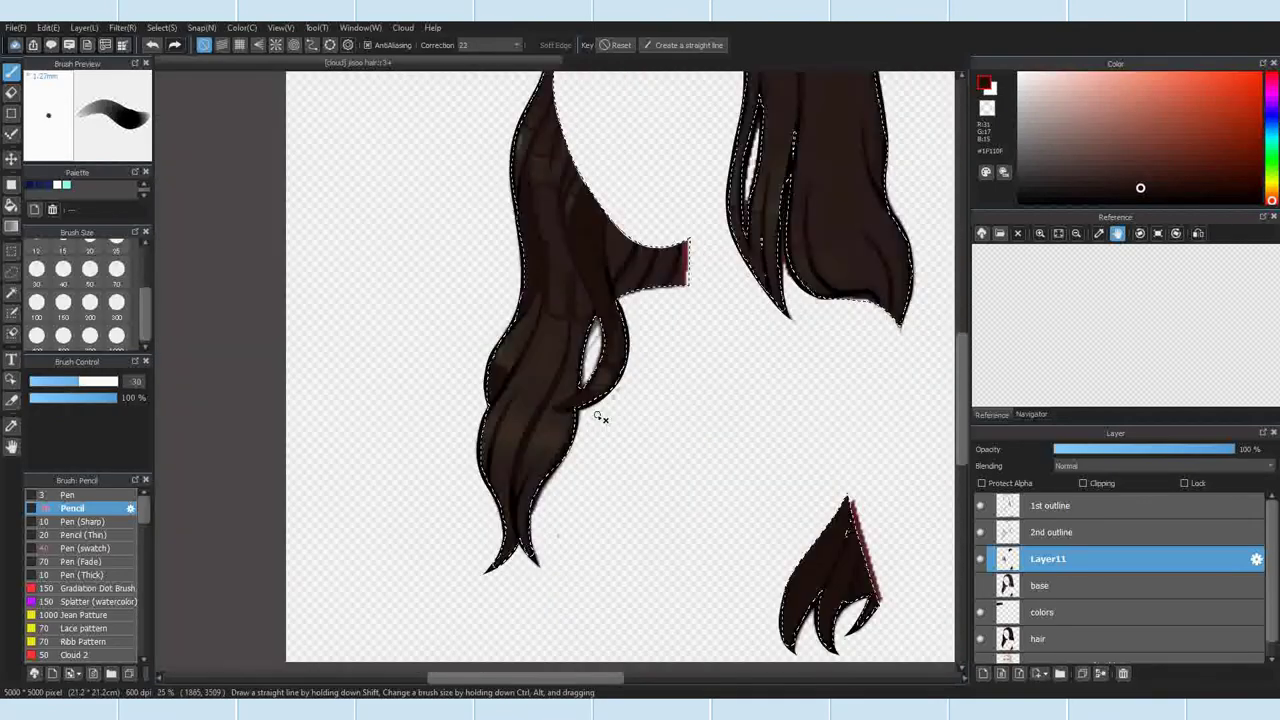
Step: Extend the central strand's curved shading boundary downward and fill it in with Pencil size 70
scroll(571, 263, up, 4)
drag(463, 425, 545, 482)
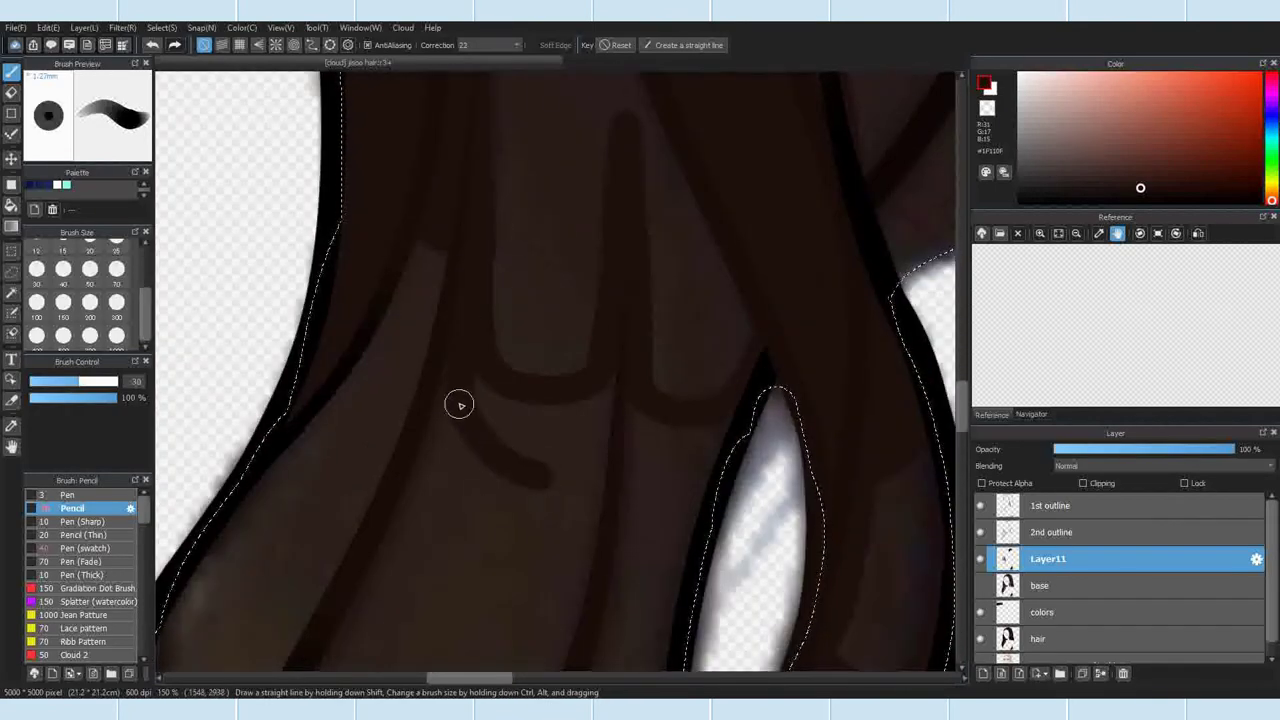
click(117, 268)
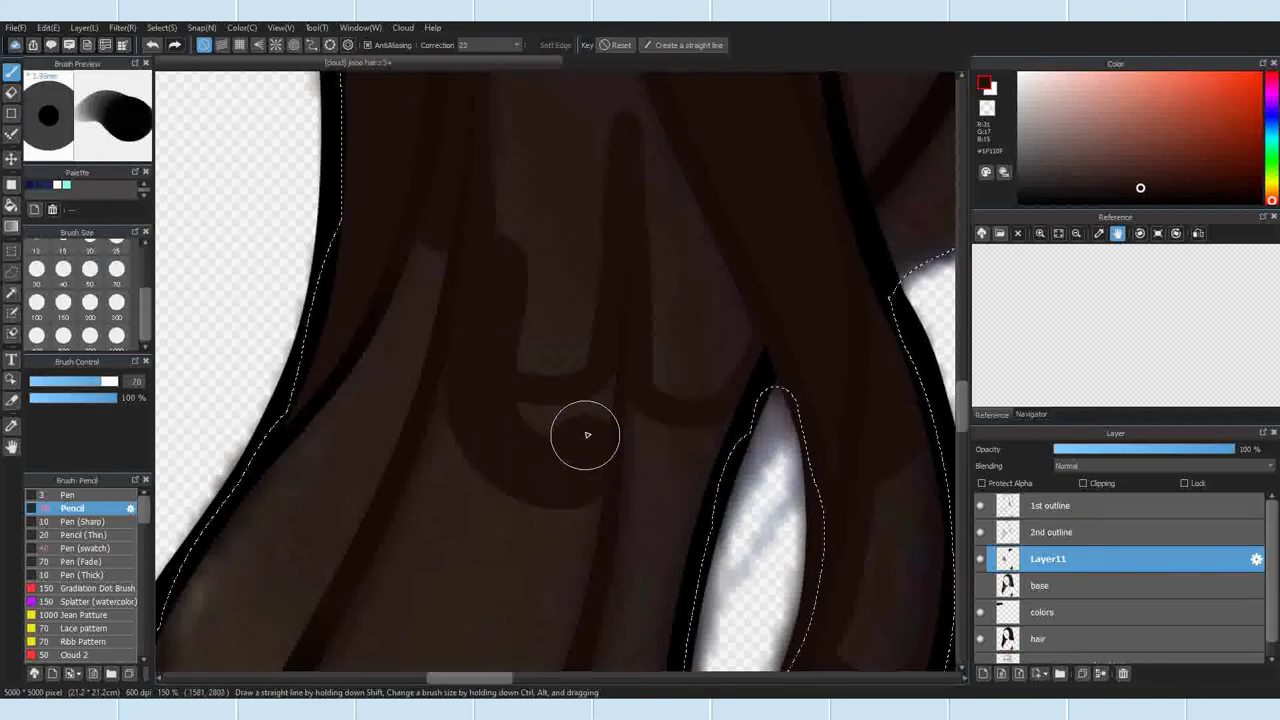
mouse_move(548, 408)
mouse_down()
mouse_move(654, 260)
mouse_move(648, 431)
mouse_up()
scroll(597, 297, down, 3)
scroll(531, 408, up, 2)
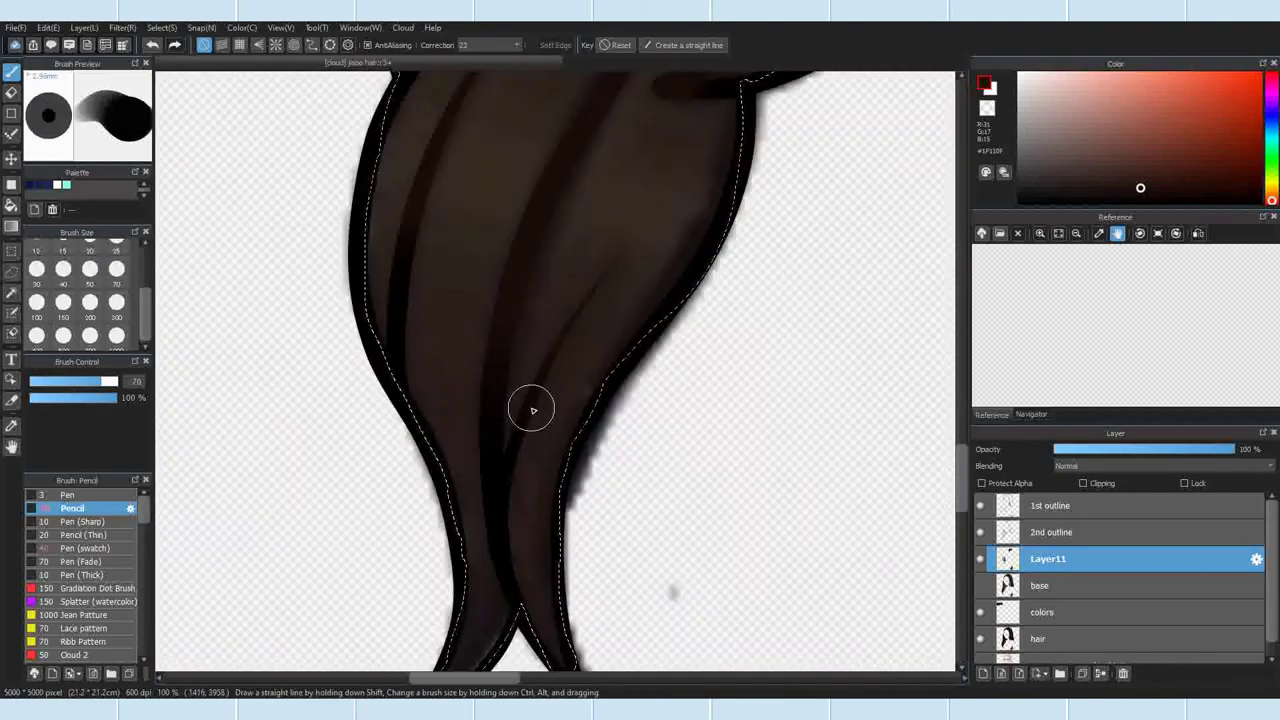
Step: Fill the left section's tapered lower tips with dark brown, ending in rounded upper edges, at Pencil size 70
drag(413, 347, 455, 355)
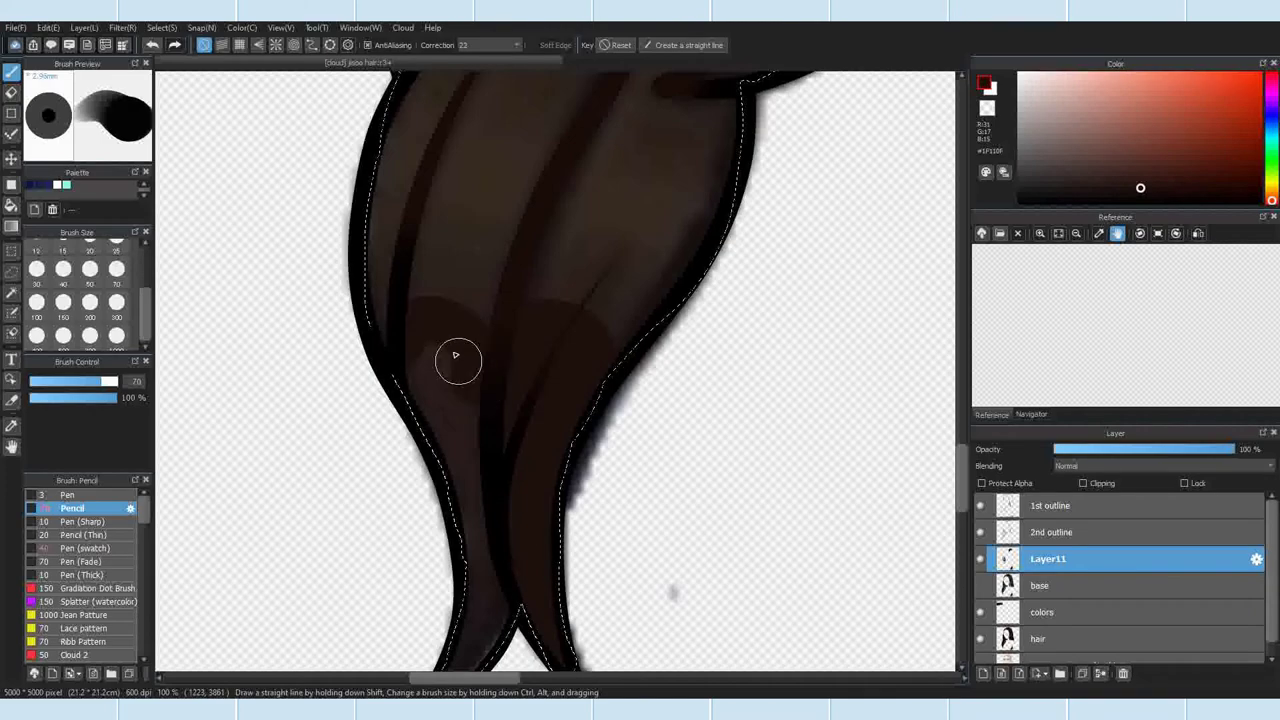
scroll(481, 611, down, 4)
scroll(437, 423, up, 4)
scroll(477, 329, down, 5)
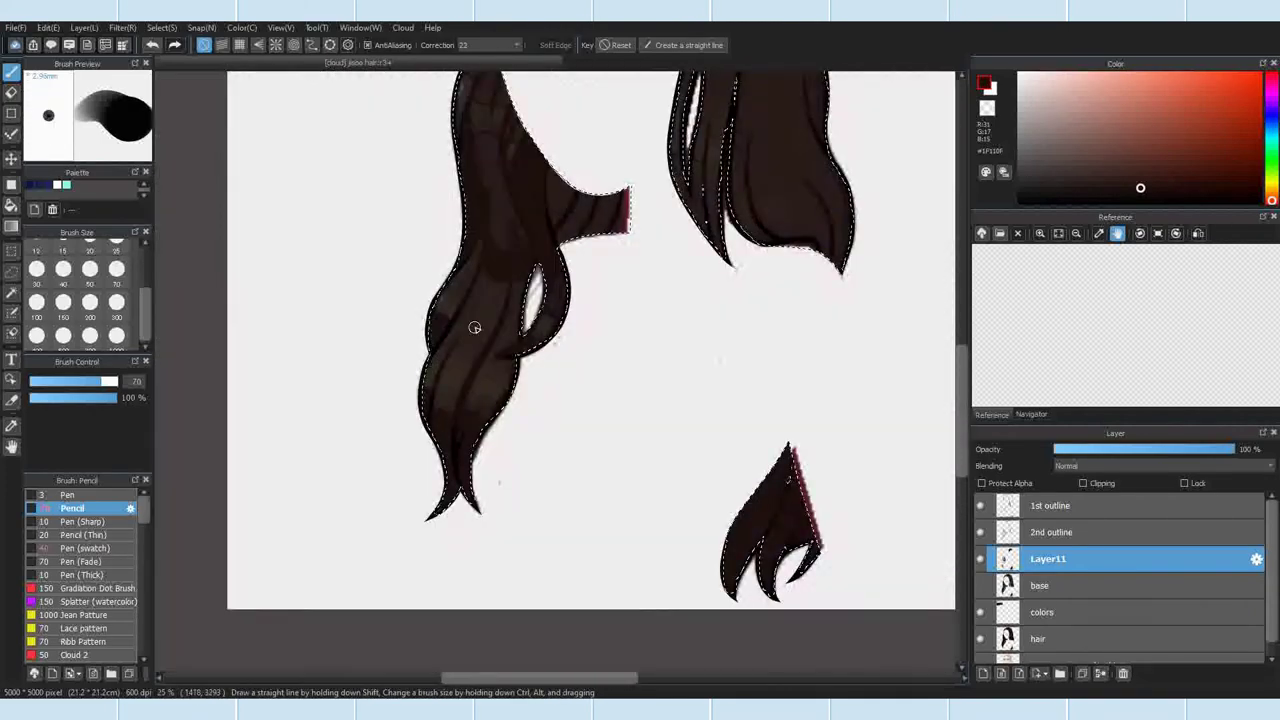
Step: Fill the tips of the right section's narrow strands with dark brown and add shading patches higher on them
scroll(630, 240, up, 5)
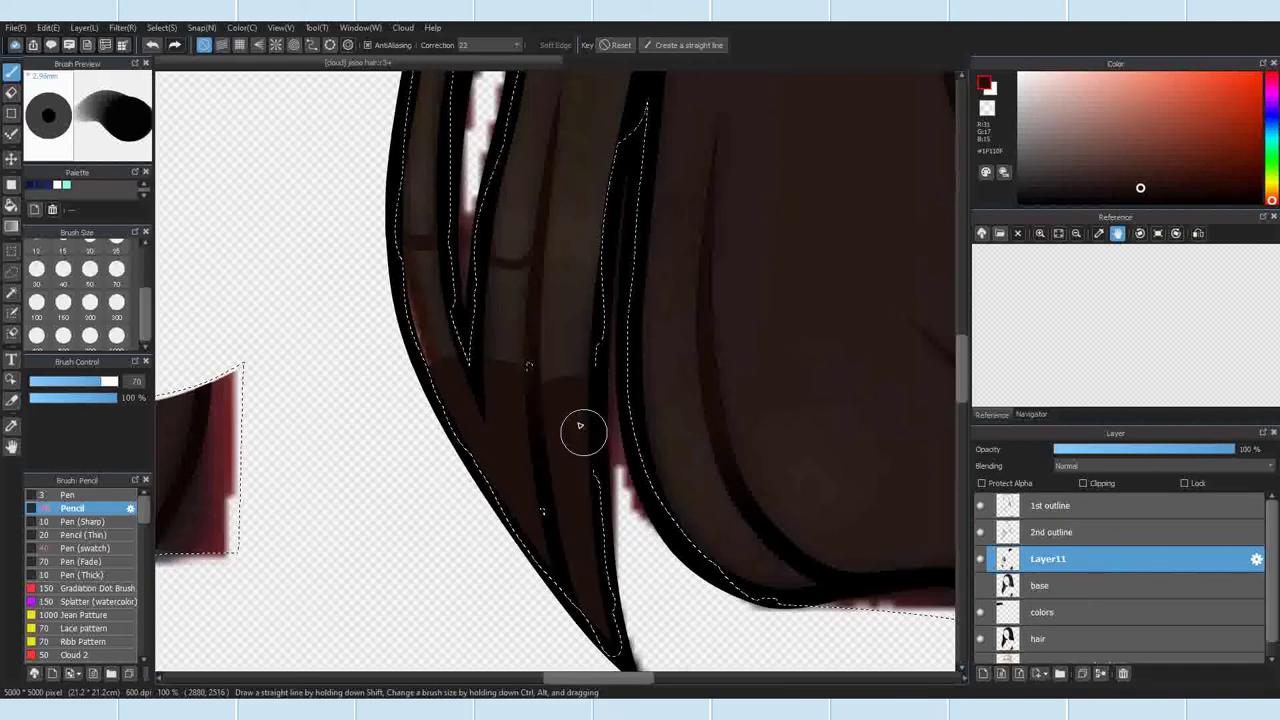
scroll(579, 426, up, 4)
drag(496, 222, 504, 226)
drag(336, 440, 354, 240)
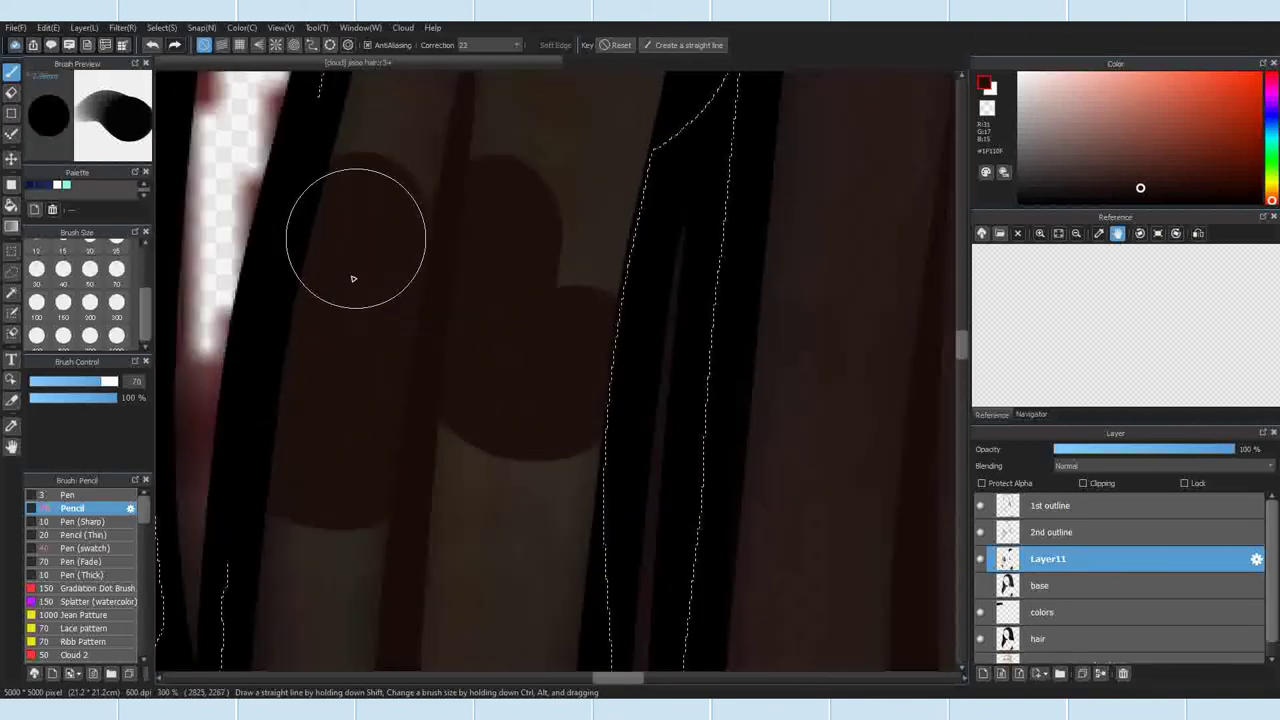
Step: Try to extend the dark shading up the narrow strand beside the right section's slit
scroll(354, 260, down, 5)
scroll(295, 200, up, 3)
drag(343, 405, 350, 290)
scroll(387, 304, down, 4)
scroll(465, 100, up, 2)
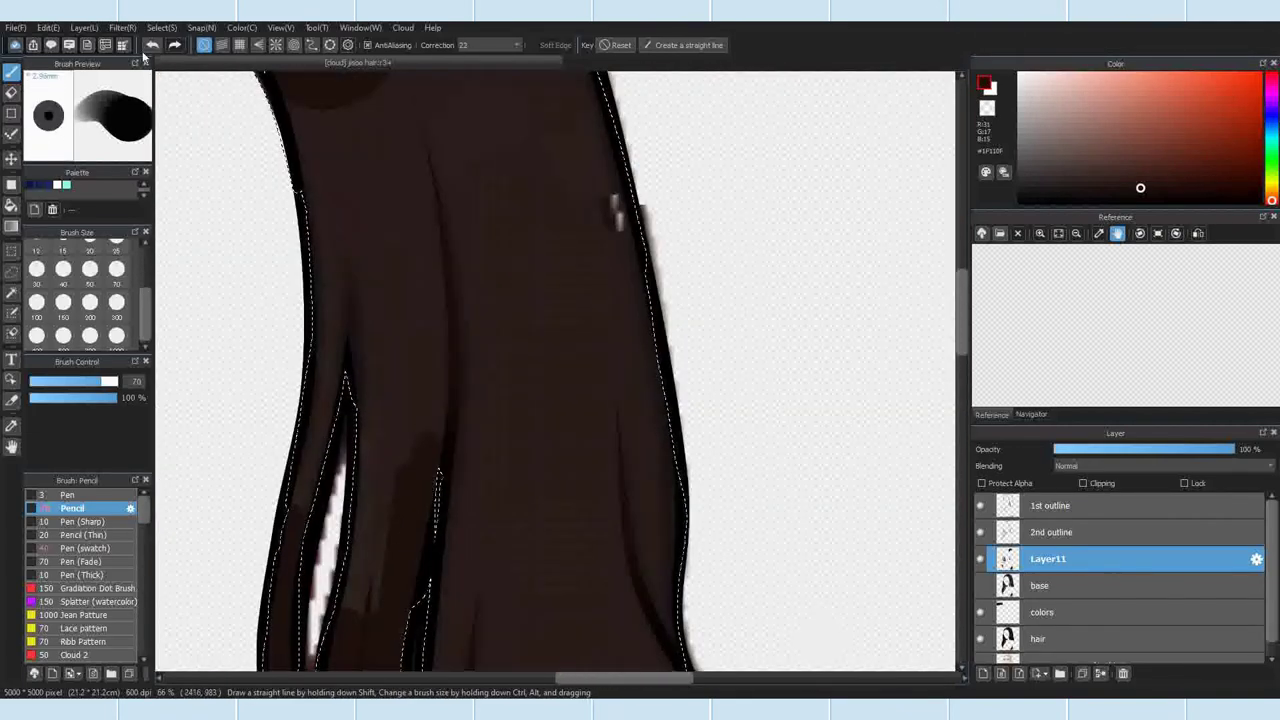
scroll(583, 371, down, 2)
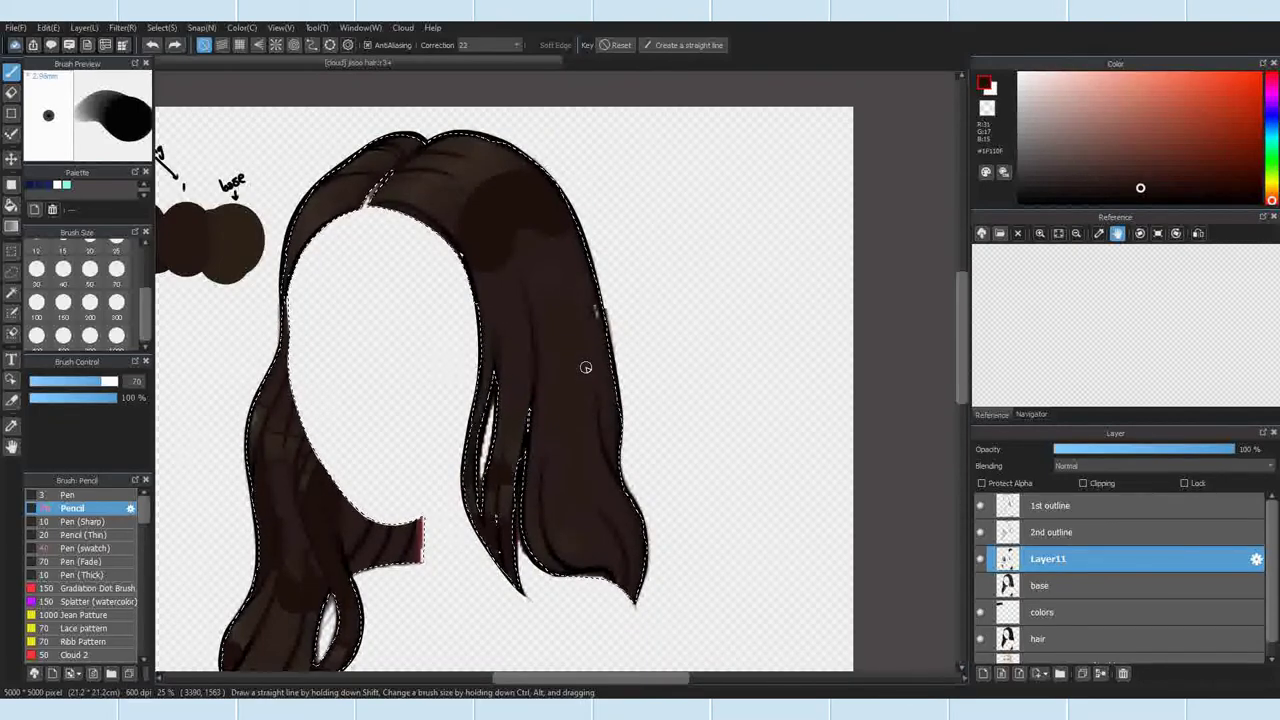
scroll(604, 310, up, 1)
click(11, 92)
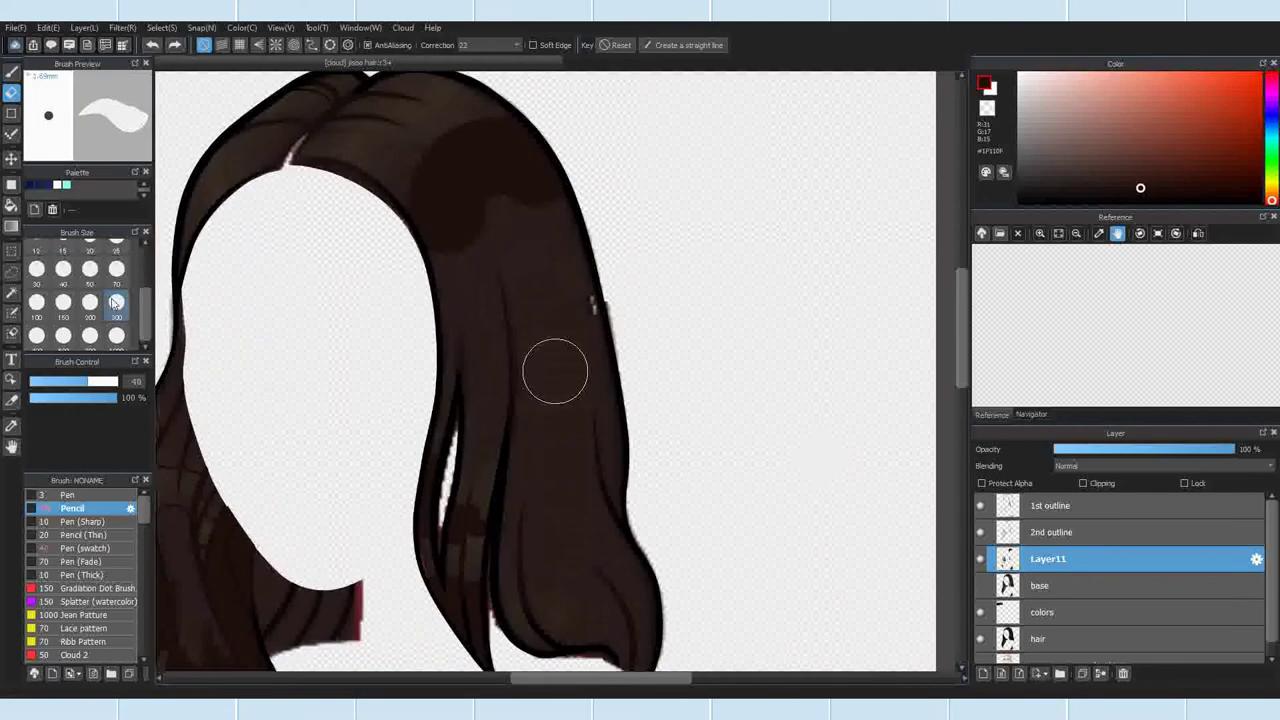
click(116, 302)
click(11, 72)
Step: Undo the last stroke and shade the strands around the top of the right section's slit with Pencil size 70
scroll(464, 444, up, 3)
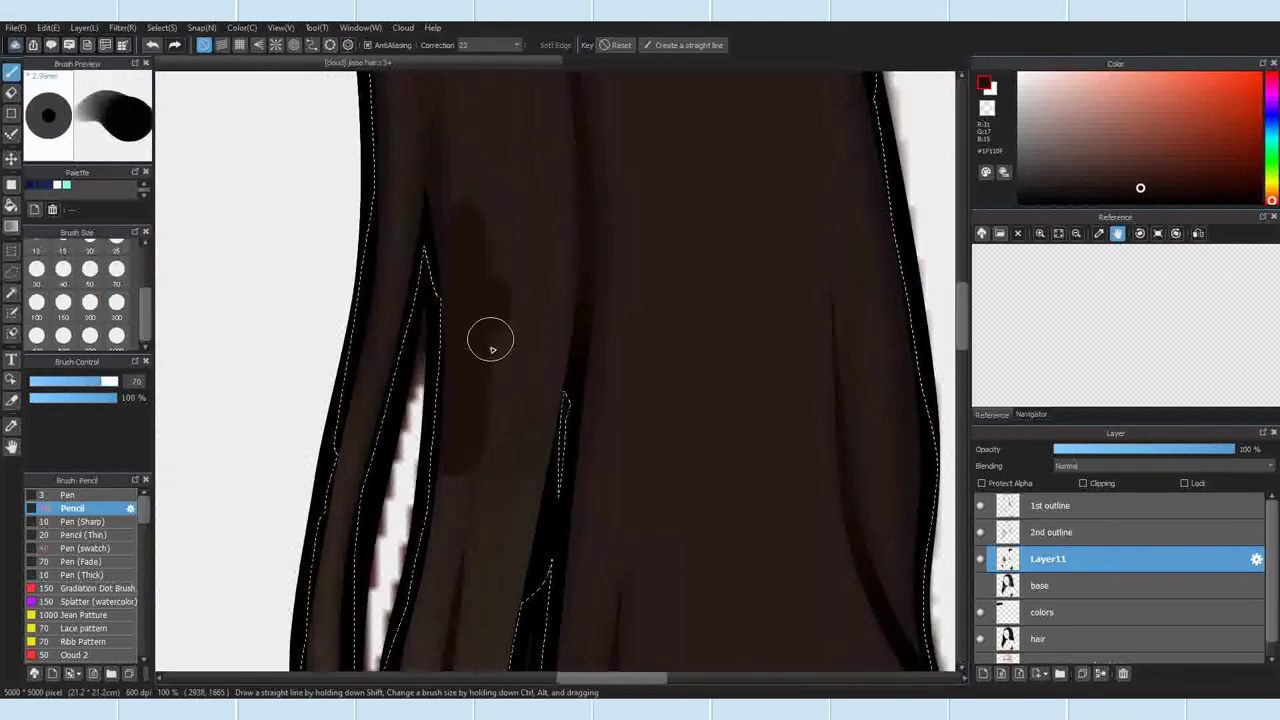
key(ctrl+z)
drag(503, 273, 502, 442)
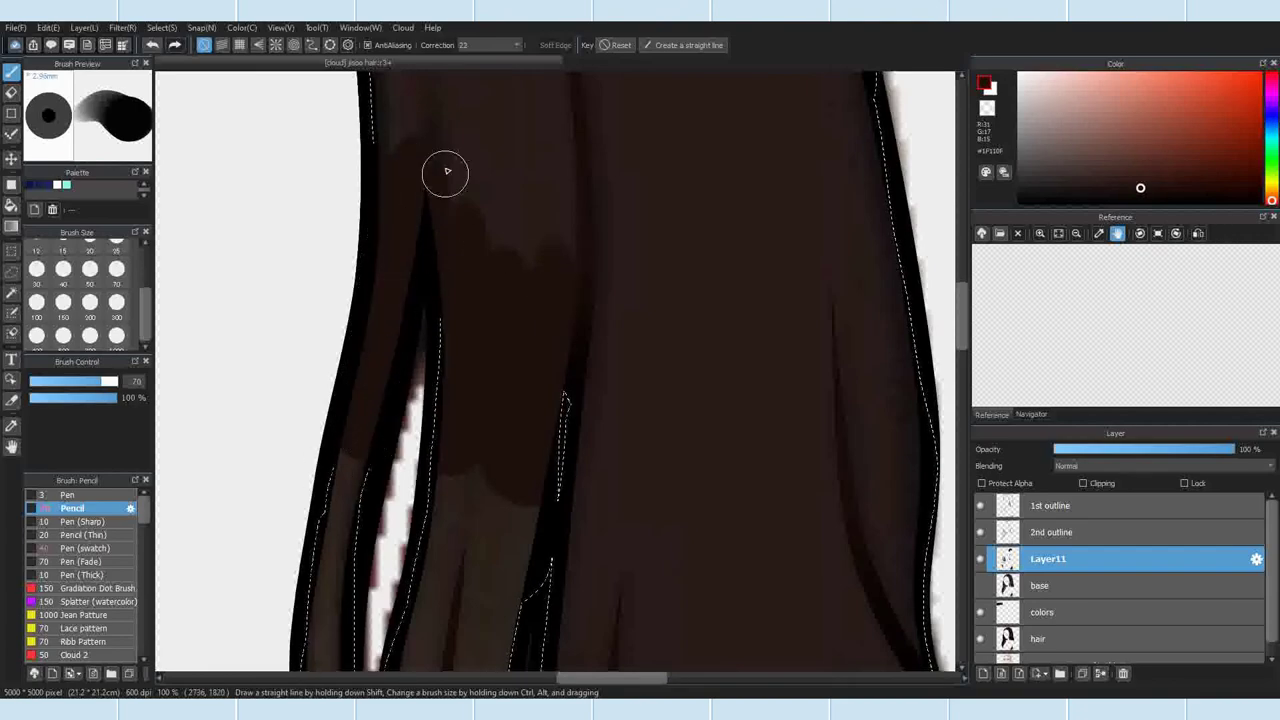
scroll(447, 171, down, 4)
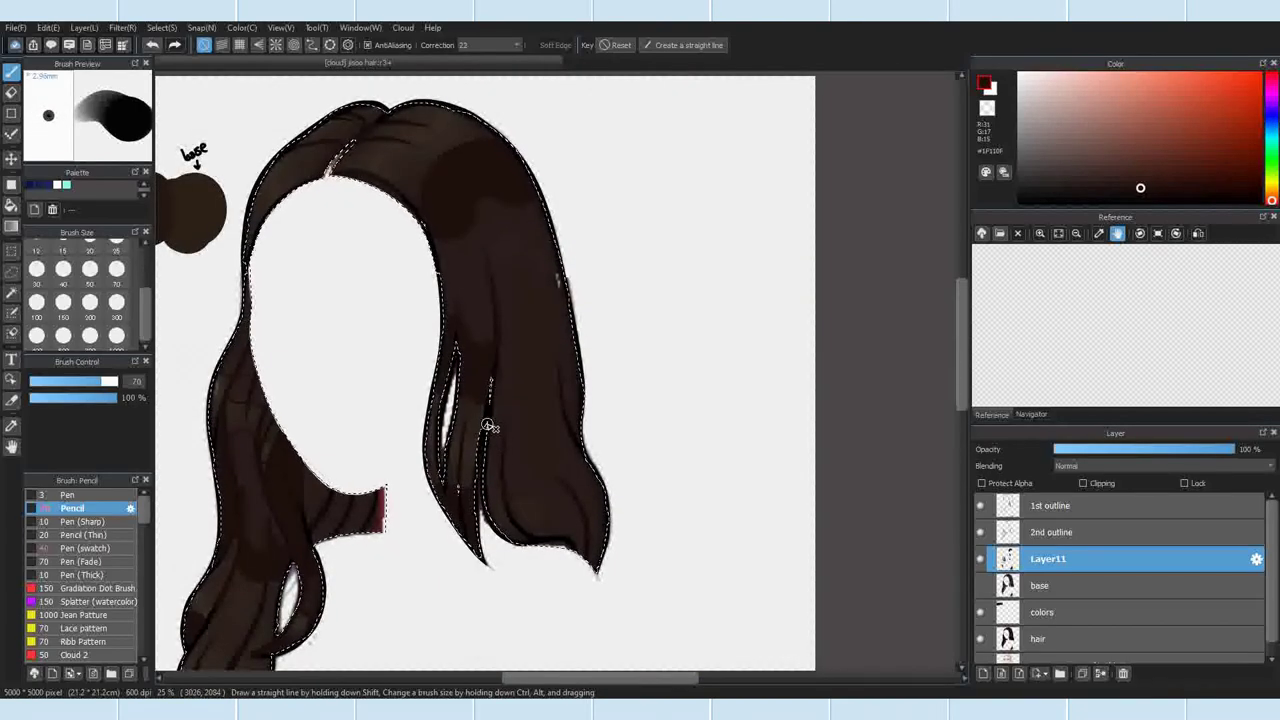
Step: Erase the lower end of the dark shading on the thin strand left of the right section's slit with eraser size 30
key(e)
scroll(468, 440, up, 5)
mouse_move(490, 293)
mouse_down()
mouse_move(560, 295)
mouse_move(535, 308)
mouse_up()
scroll(575, 285, down, 5)
scroll(570, 275, up, 4)
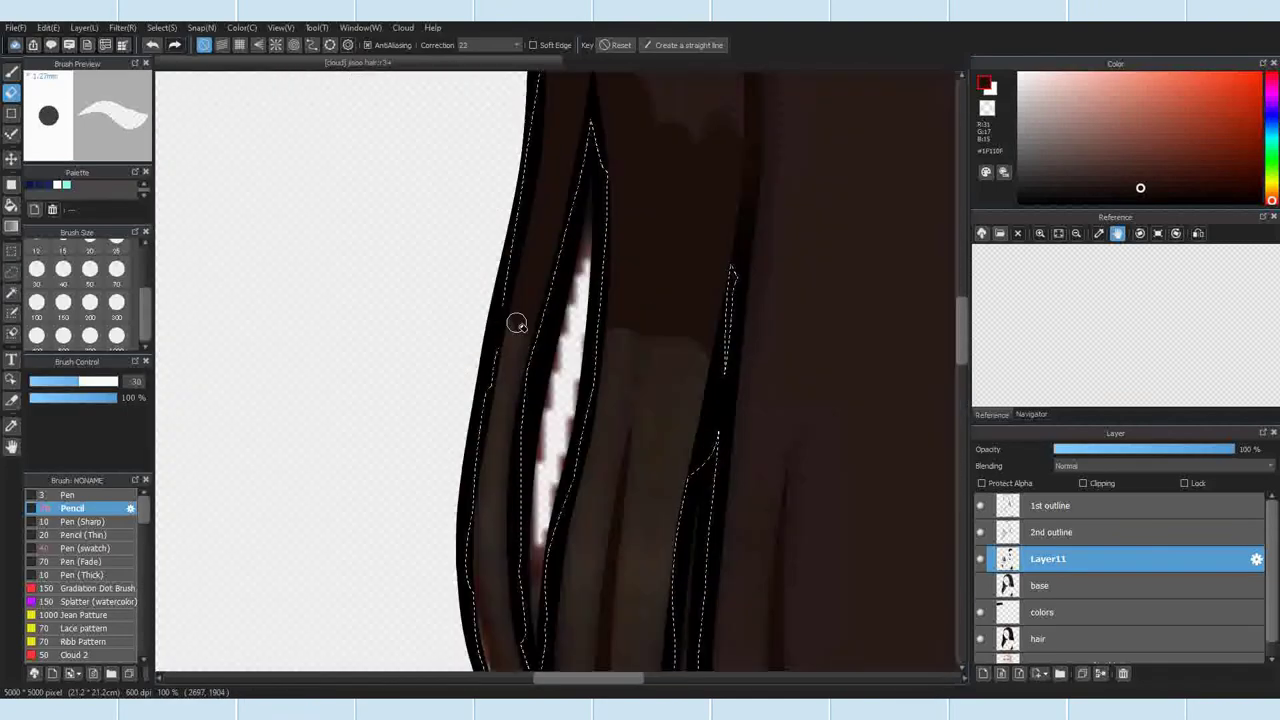
click(10, 73)
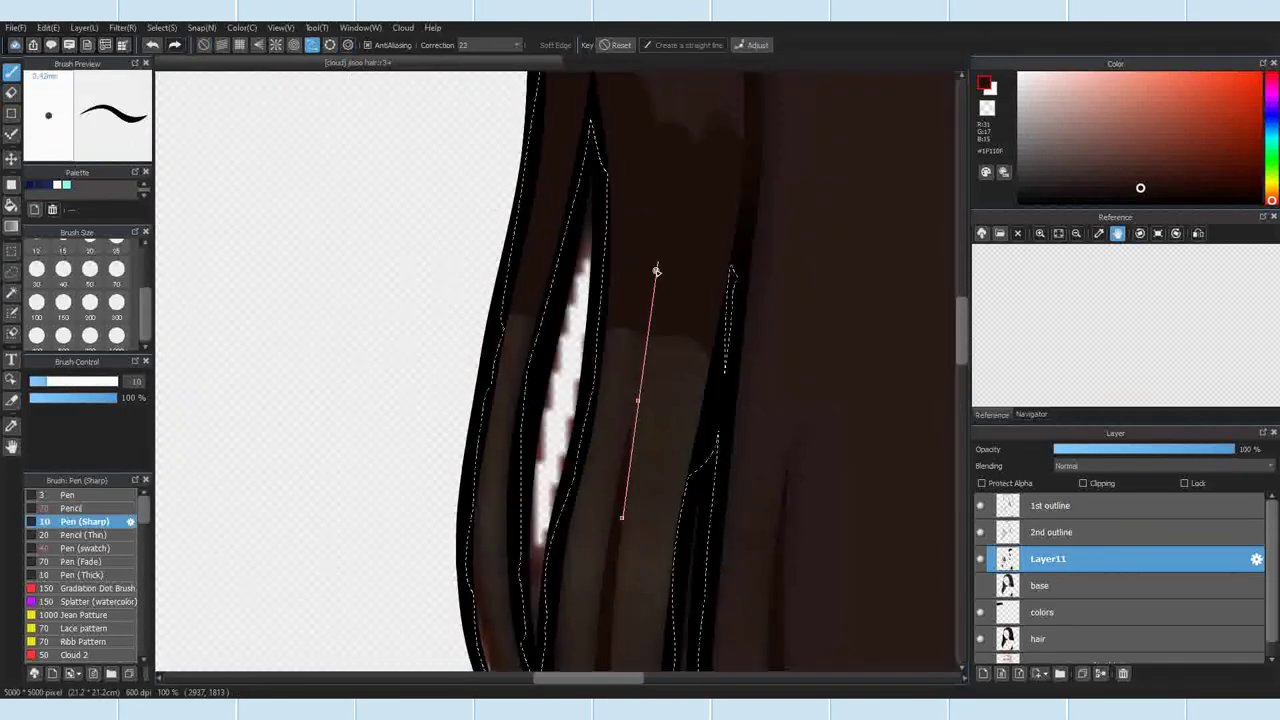
scroll(657, 268, down, 3)
double_click(669, 142)
click(90, 269)
scroll(714, 138, up, 2)
click(37, 270)
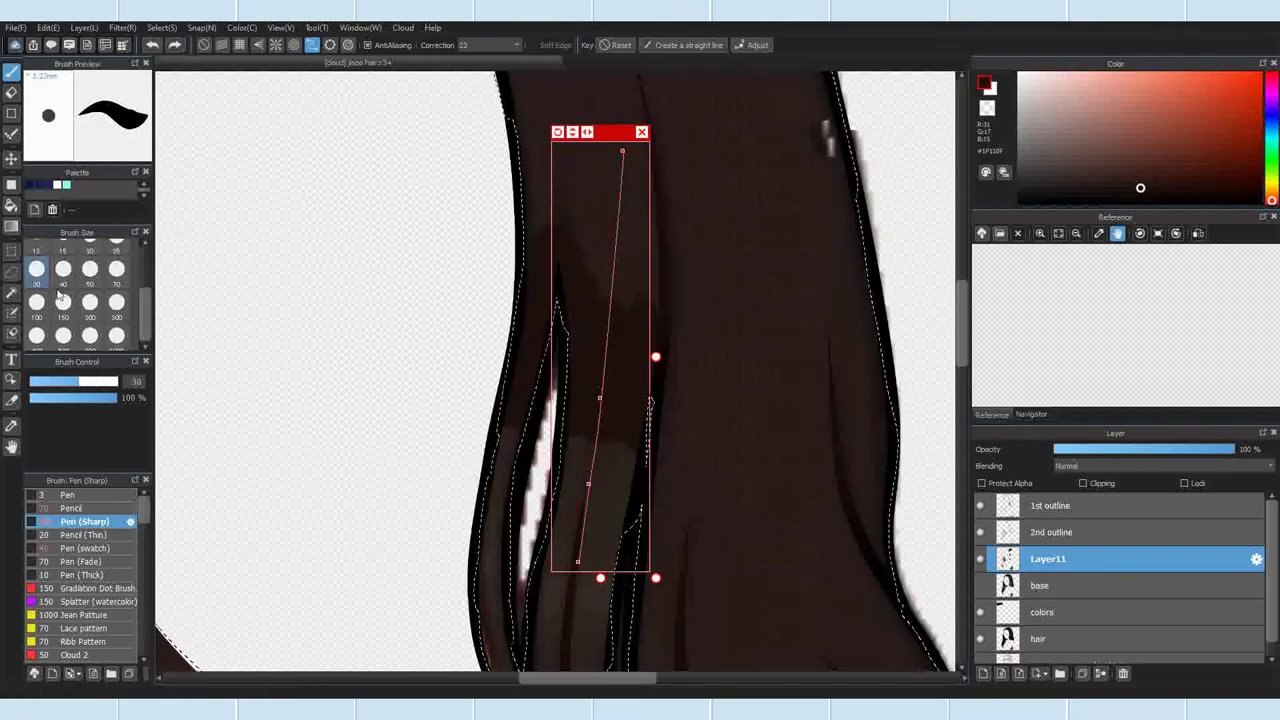
scroll(677, 423, down, 4)
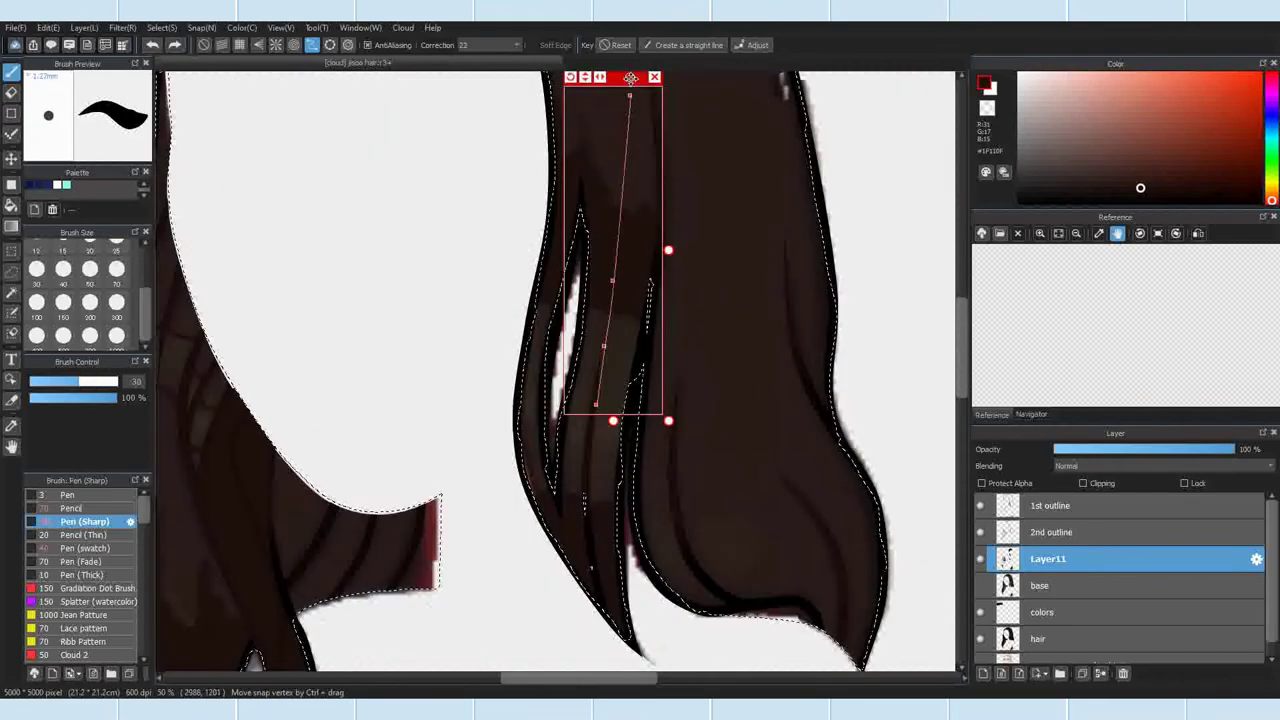
click(116, 247)
scroll(644, 257, up, 2)
Step: Paint rounded lower edges on the dark shading of the narrow strand beside the slit with Pencil sizes 20 and 15
click(73, 508)
click(101, 248)
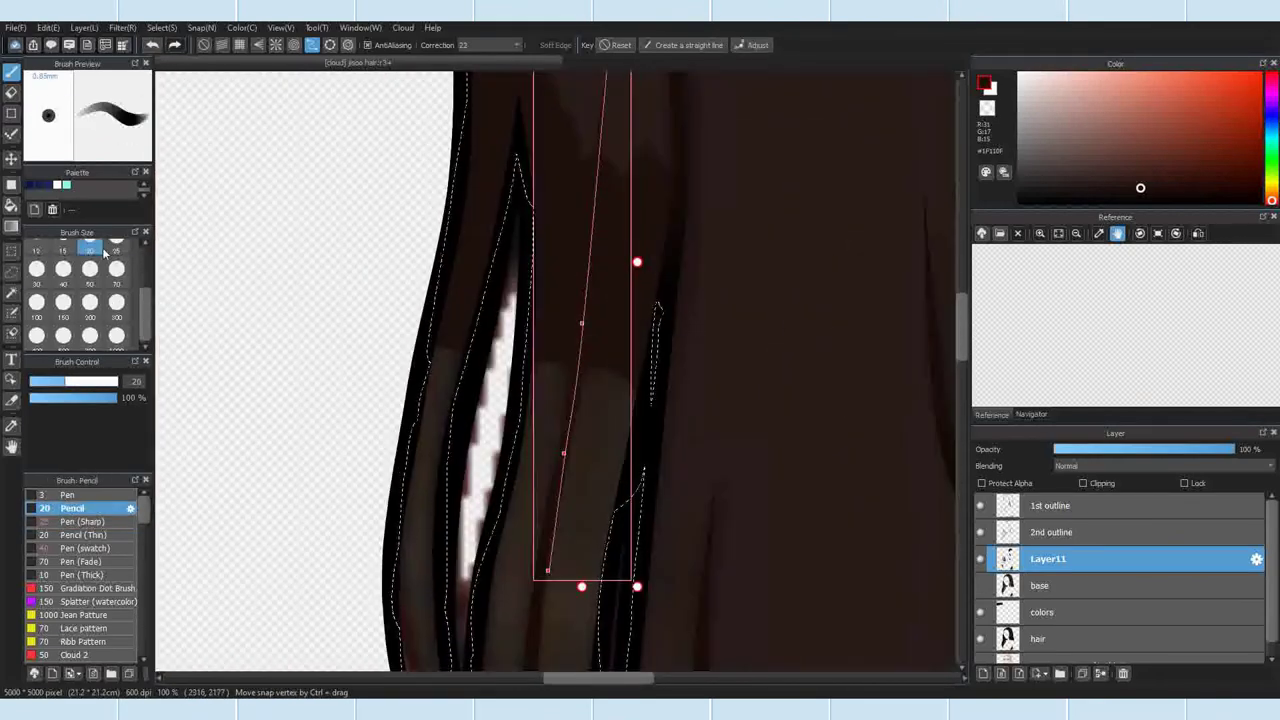
scroll(594, 299, up, 6)
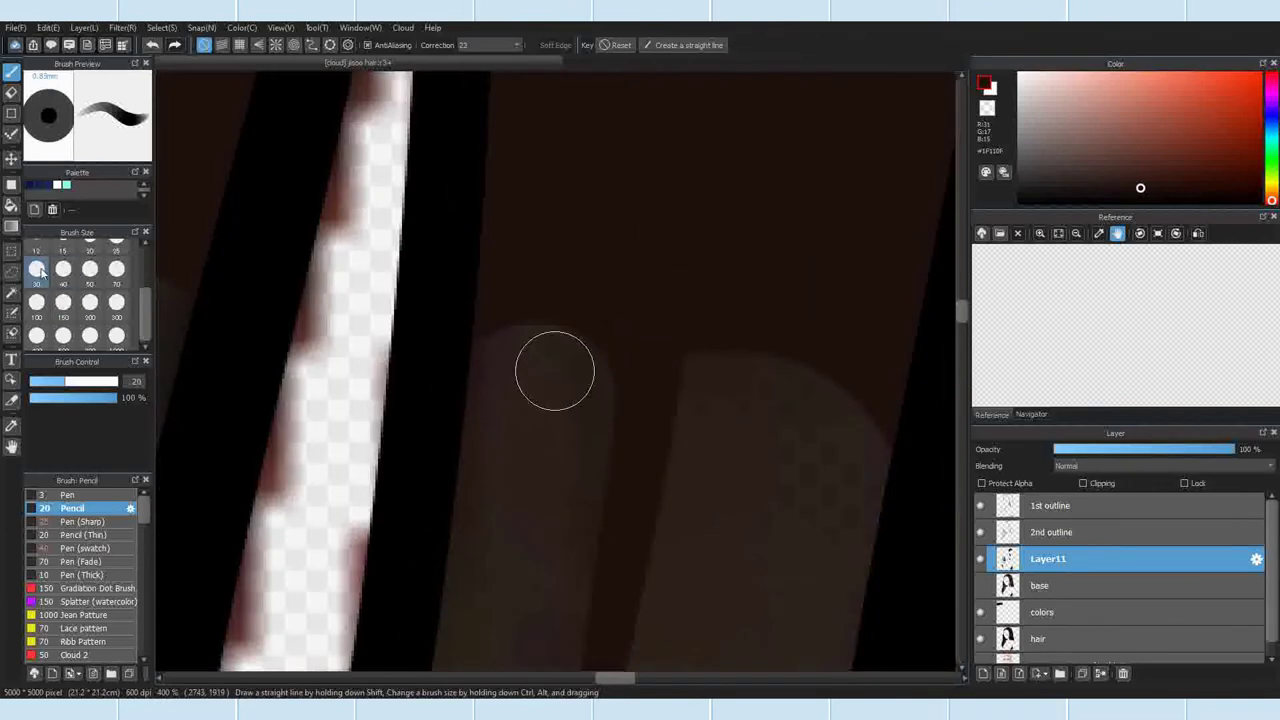
click(63, 247)
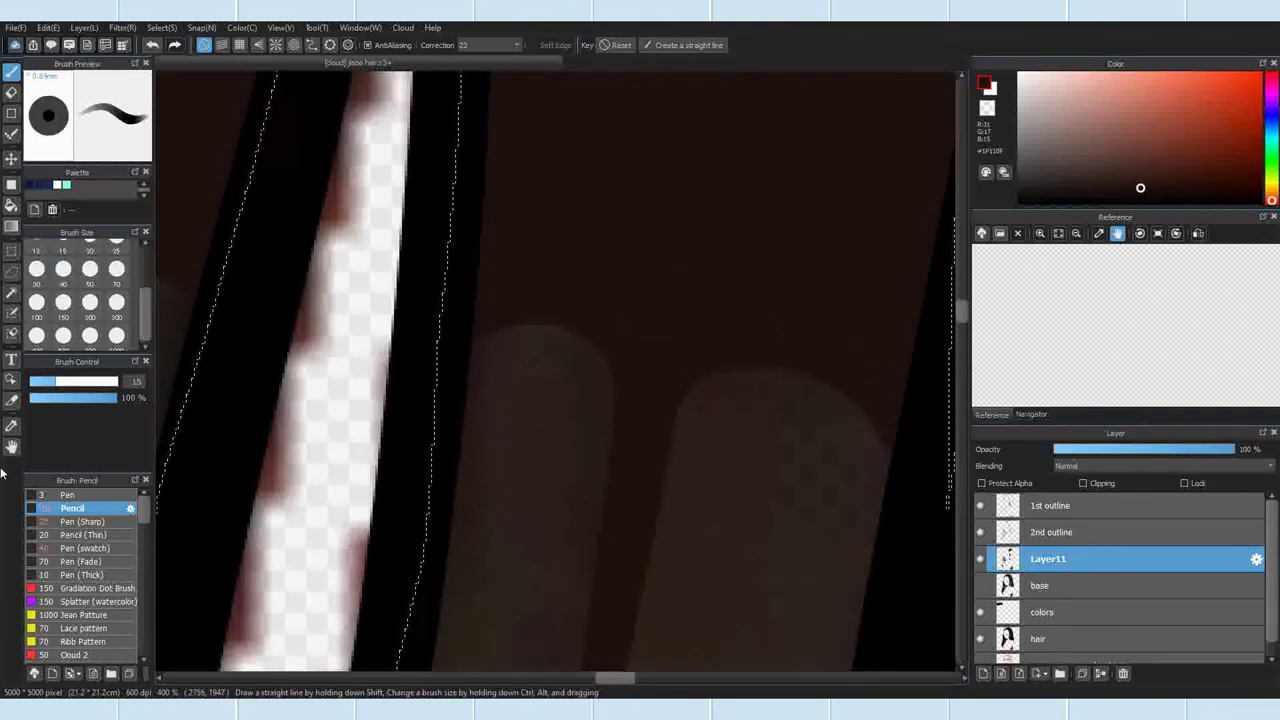
Step: Clean up the shading's lower edges on the narrow strands around the slit with eraser size 30
key(e)
scroll(807, 397, down, 8)
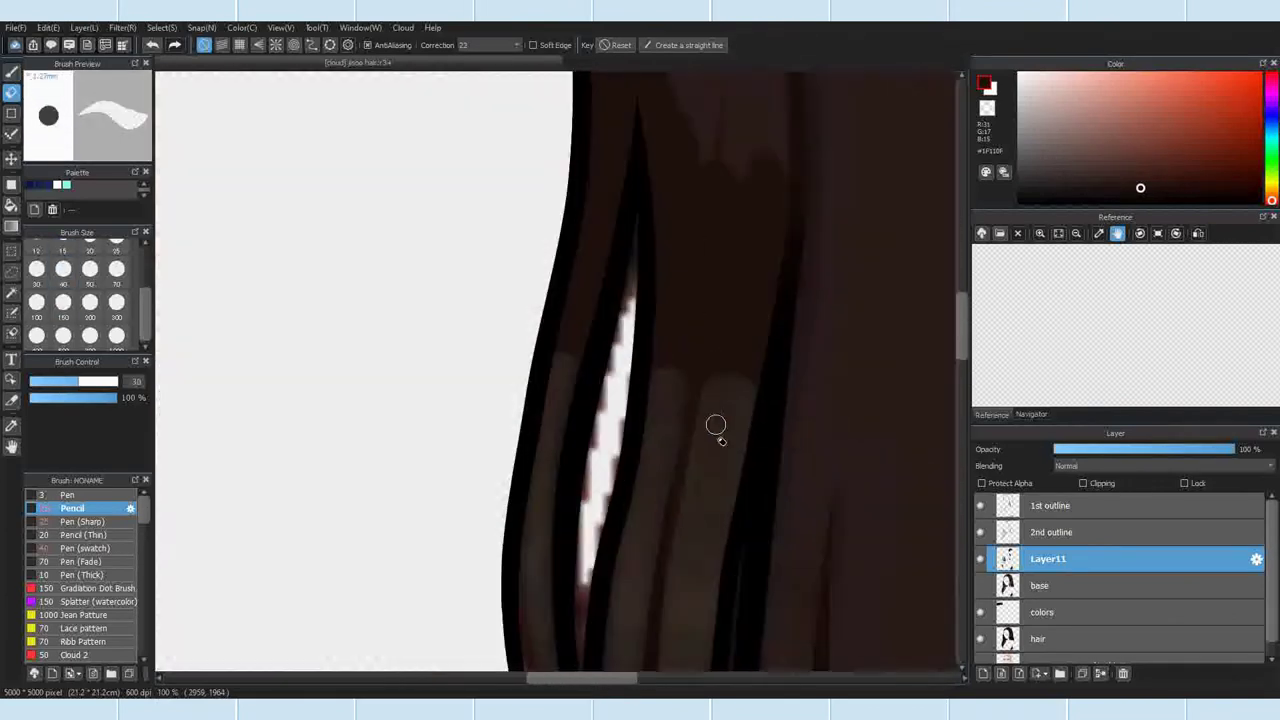
scroll(657, 443, up, 8)
scroll(586, 409, down, 9)
scroll(514, 377, up, 5)
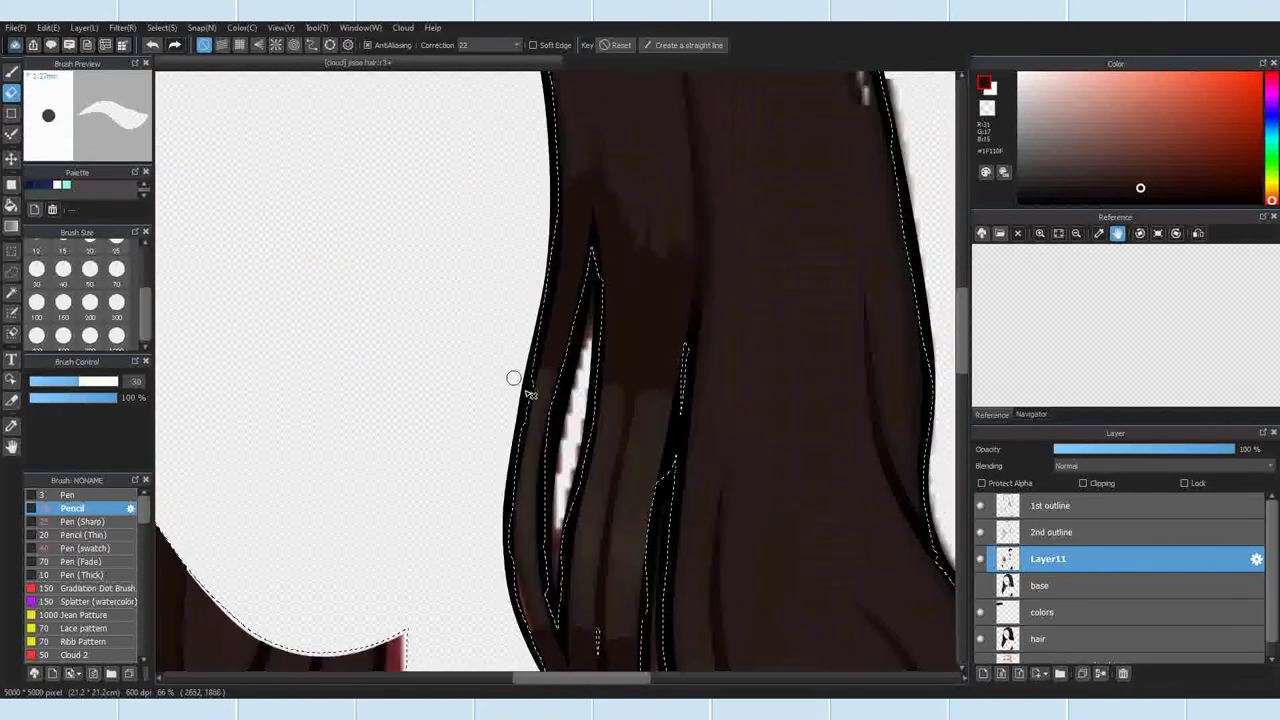
scroll(623, 263, down, 6)
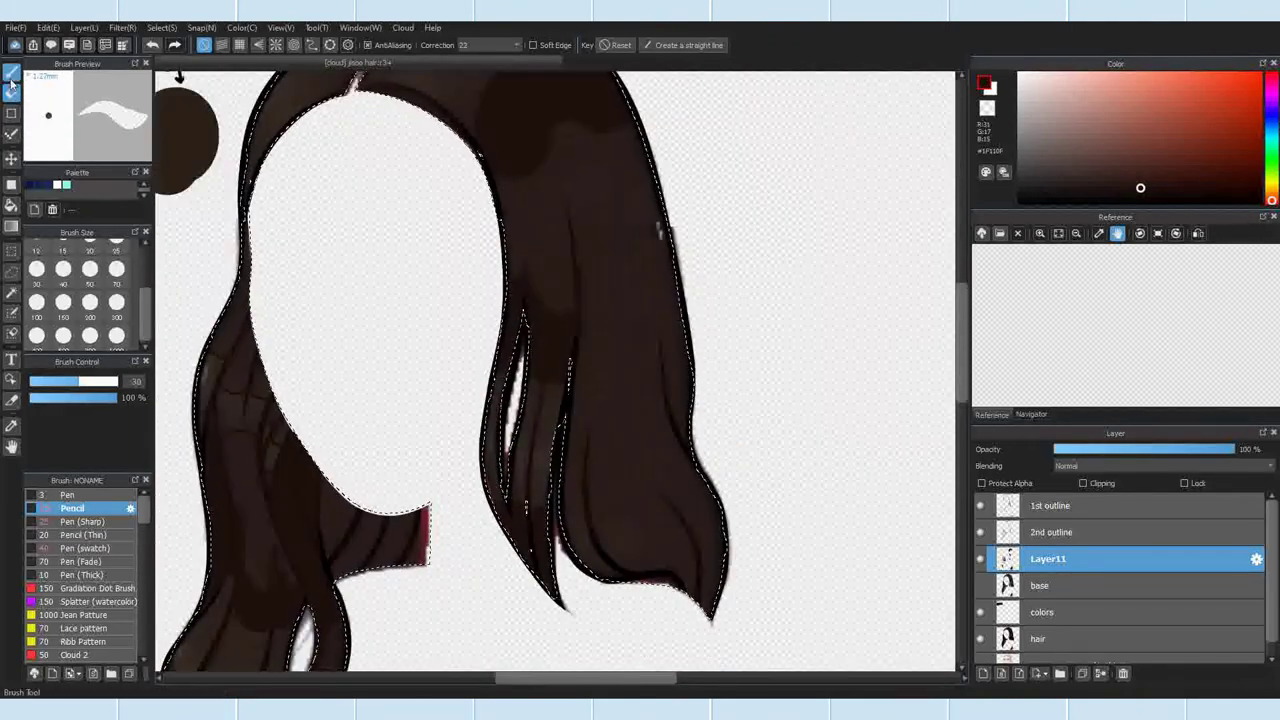
Step: Fill the wide right section from the crown to its lower ends with dark brown using Pen (swatch) at size 300
key(b)
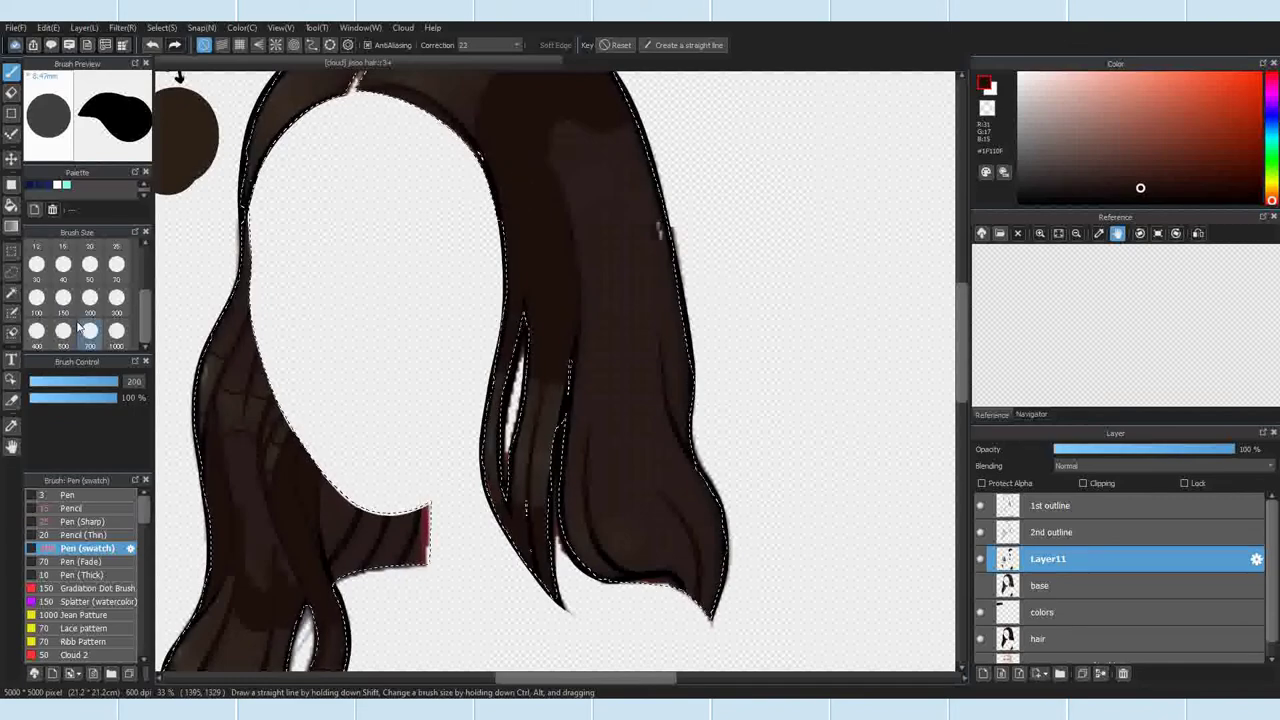
click(116, 302)
mouse_move(588, 150)
mouse_down()
mouse_move(604, 386)
mouse_move(597, 537)
mouse_move(700, 585)
mouse_up()
scroll(643, 134, down, 3)
scroll(603, 291, up, 6)
Step: Refine the right section's upper shading edge, tapering it into the hairline and the outer crown outline with Pen (swatch) size 50
click(36, 266)
scroll(380, 429, down, 2)
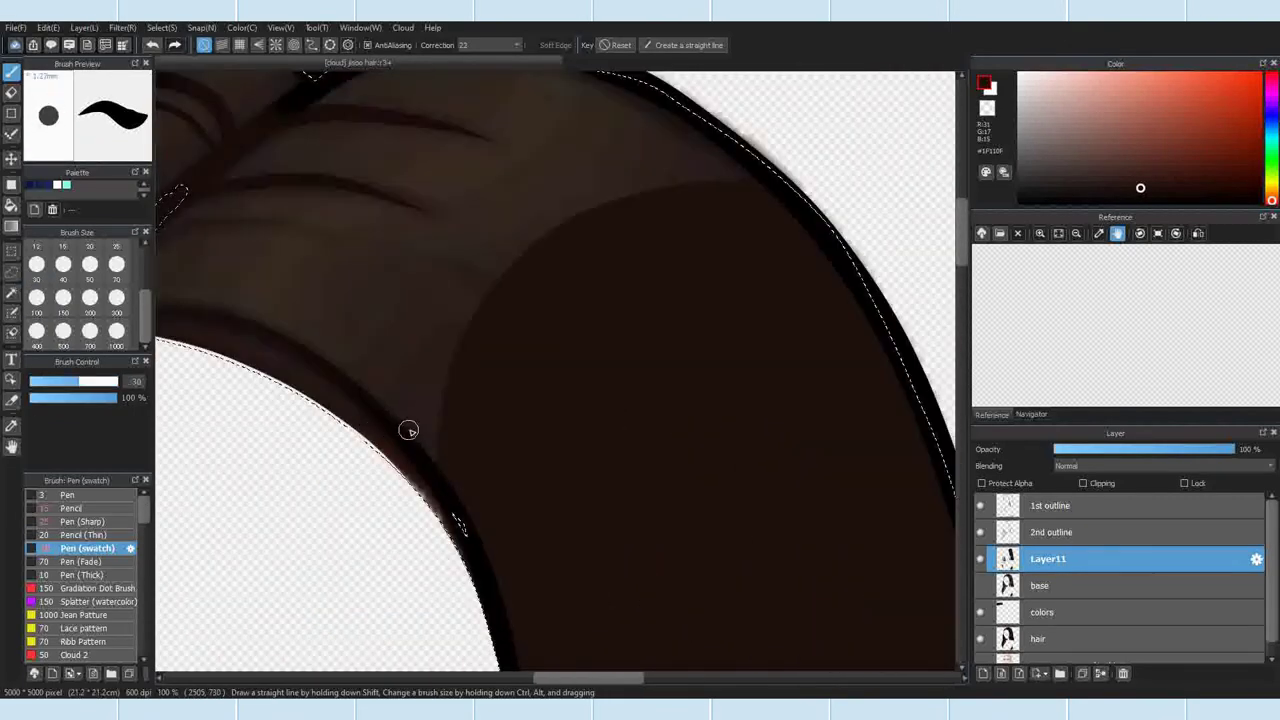
scroll(430, 450, up, 1)
click(90, 266)
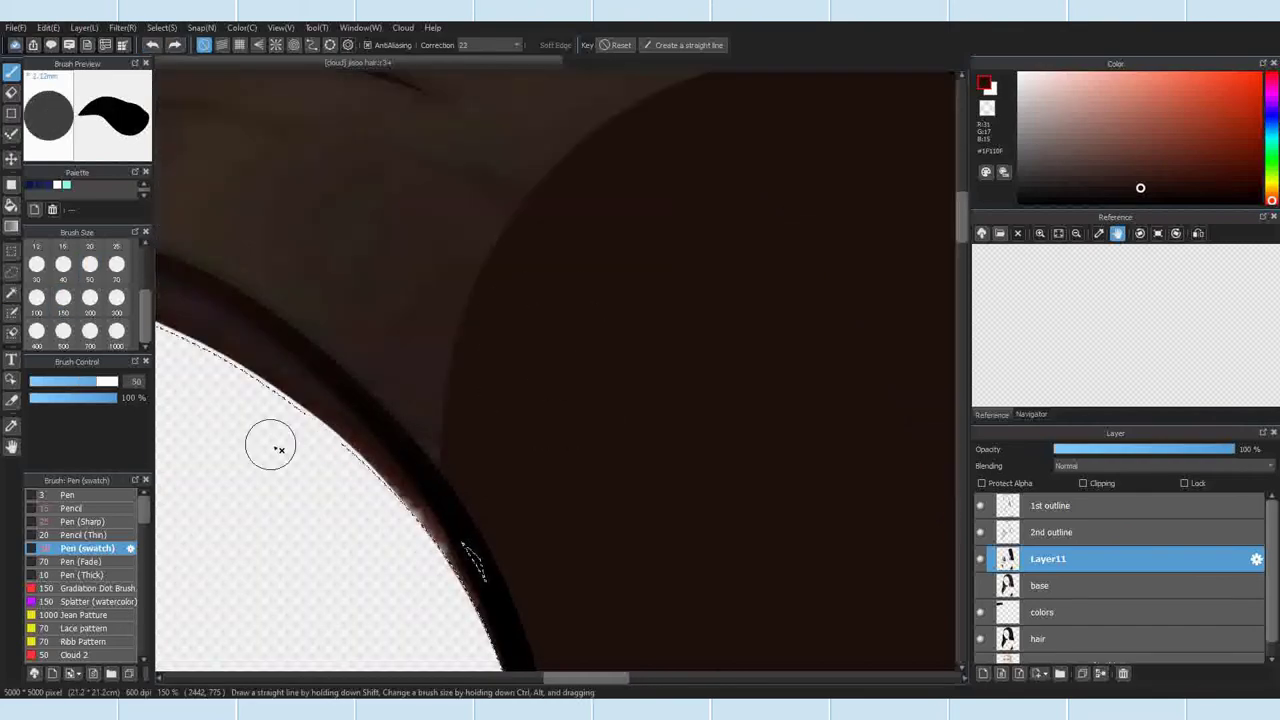
drag(507, 270, 486, 380)
scroll(609, 278, down, 3)
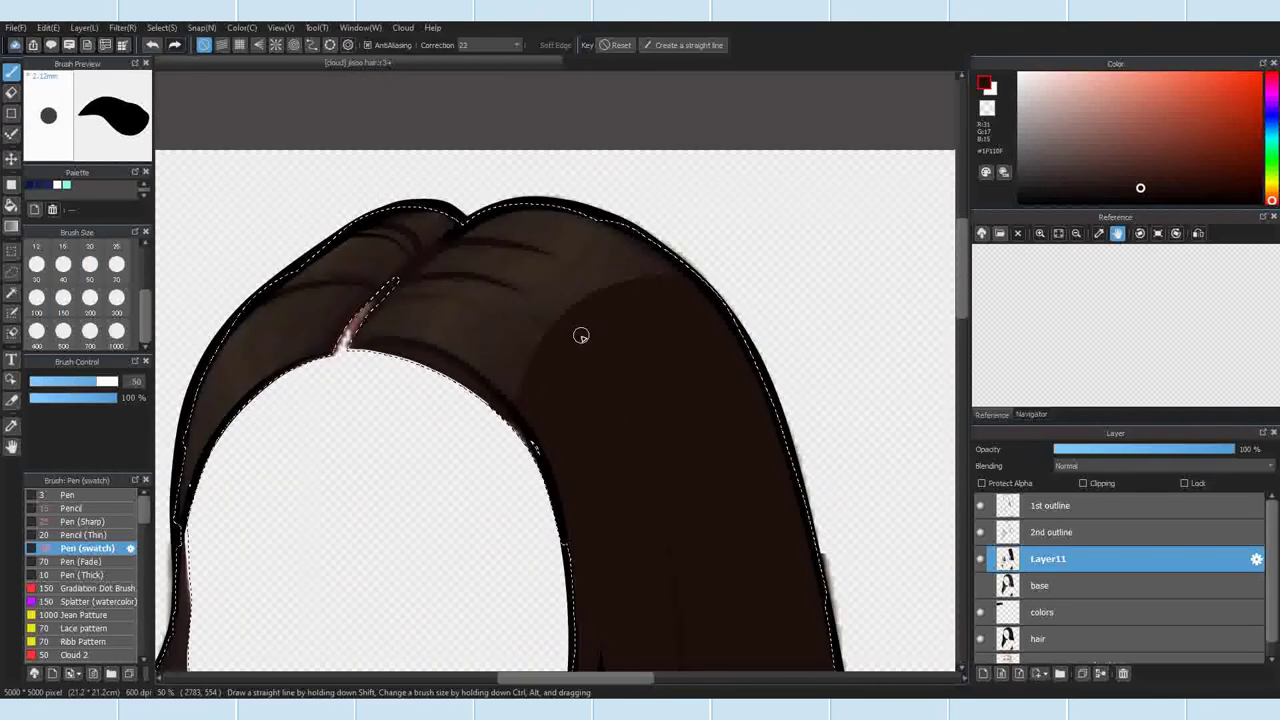
scroll(581, 335, up, 3)
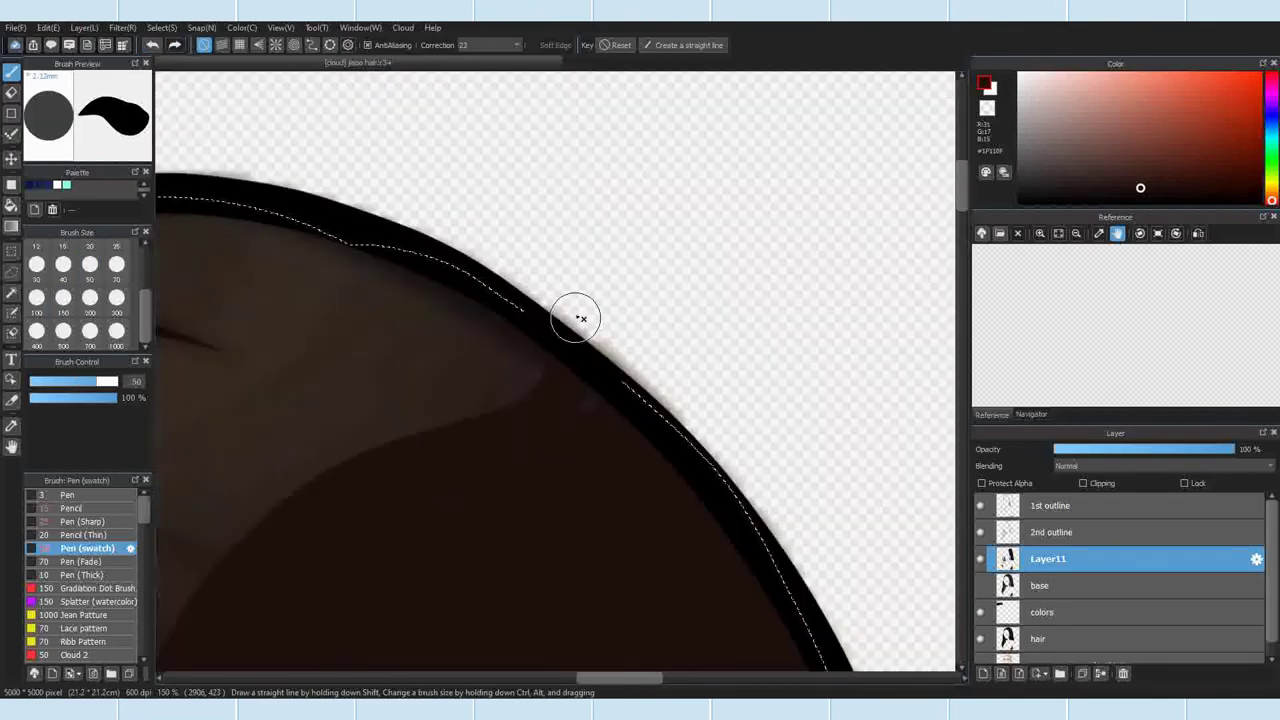
scroll(578, 318, down, 4)
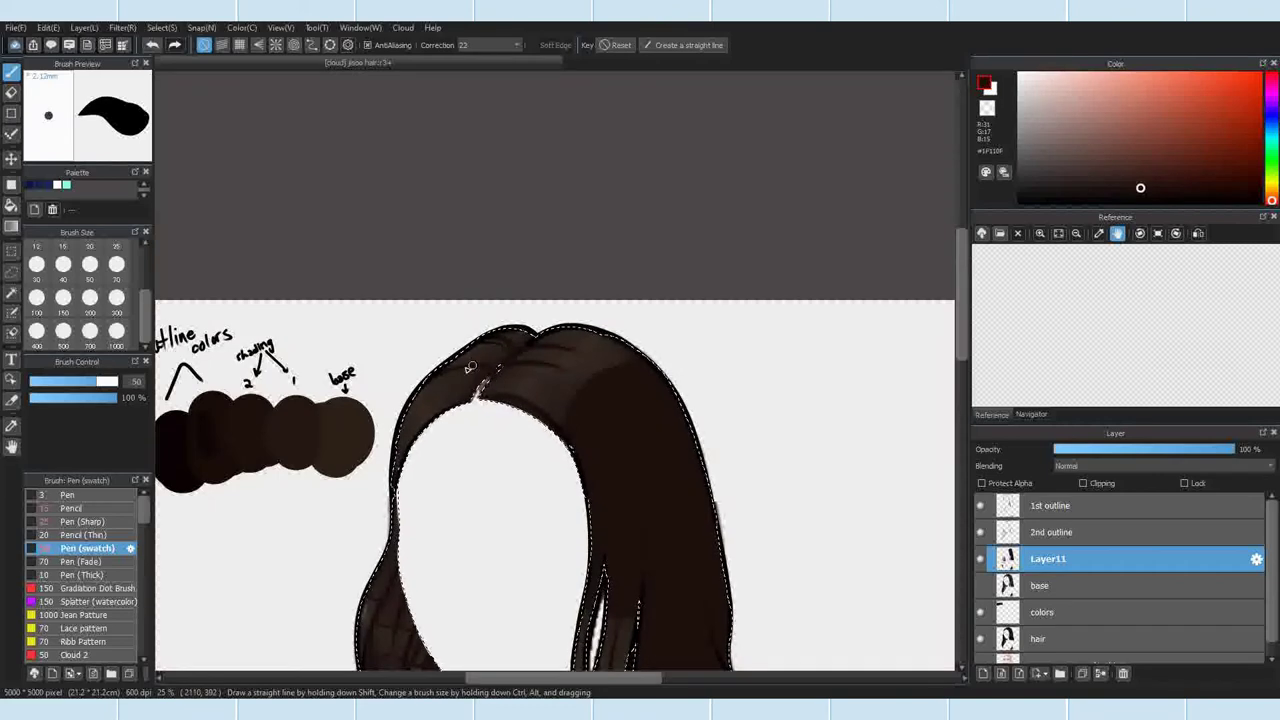
Step: Shade the lower end of the left crown section and the strip along the hair part with dark brown
scroll(470, 368, up, 4)
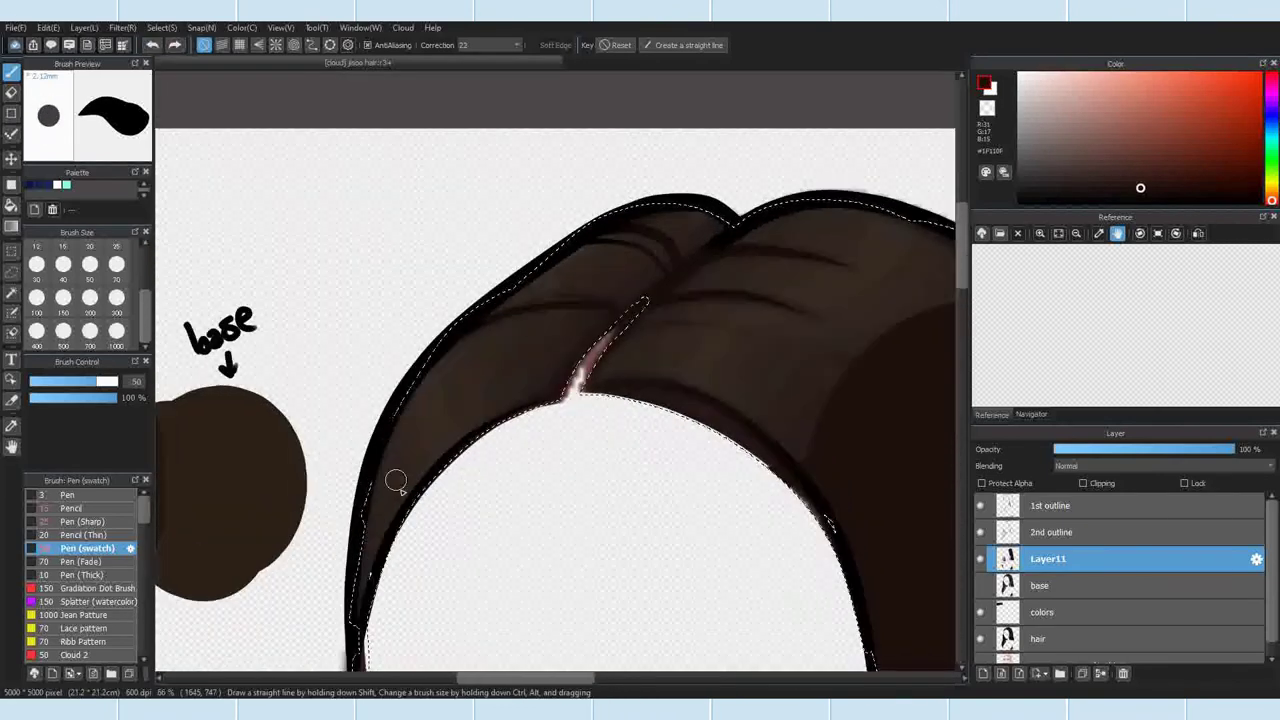
scroll(476, 297, up, 2)
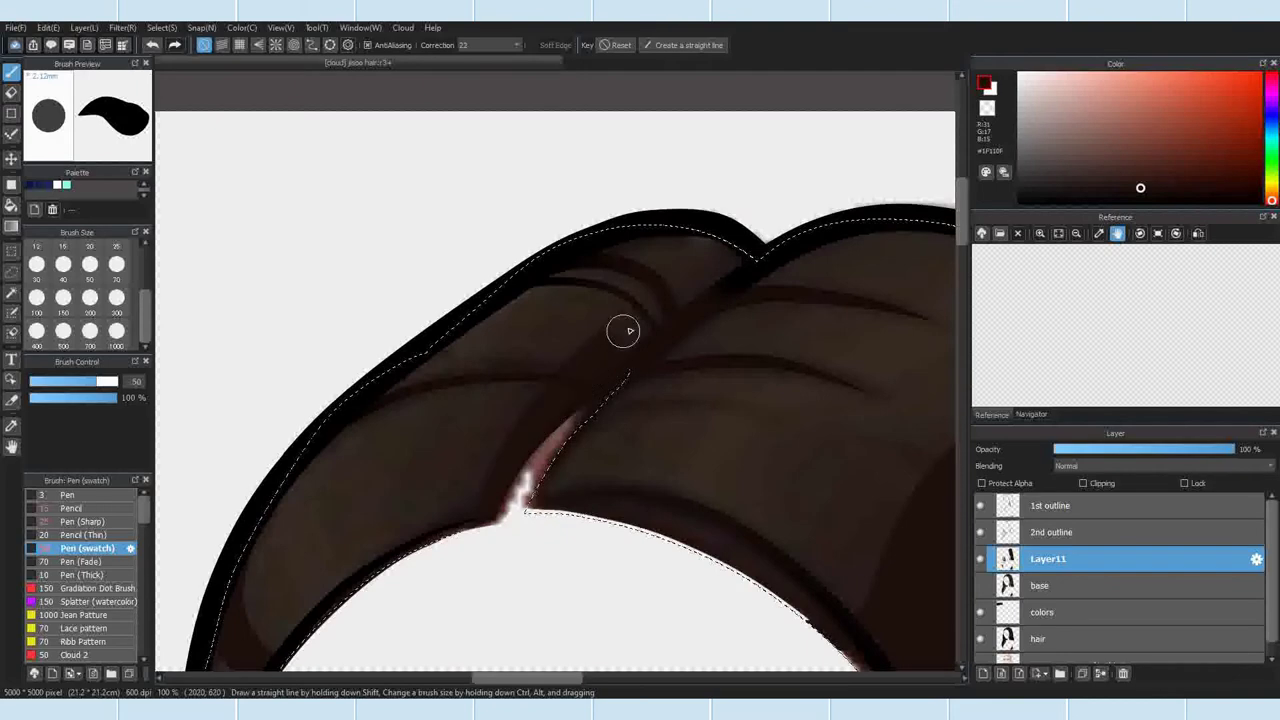
scroll(668, 190, down, 2)
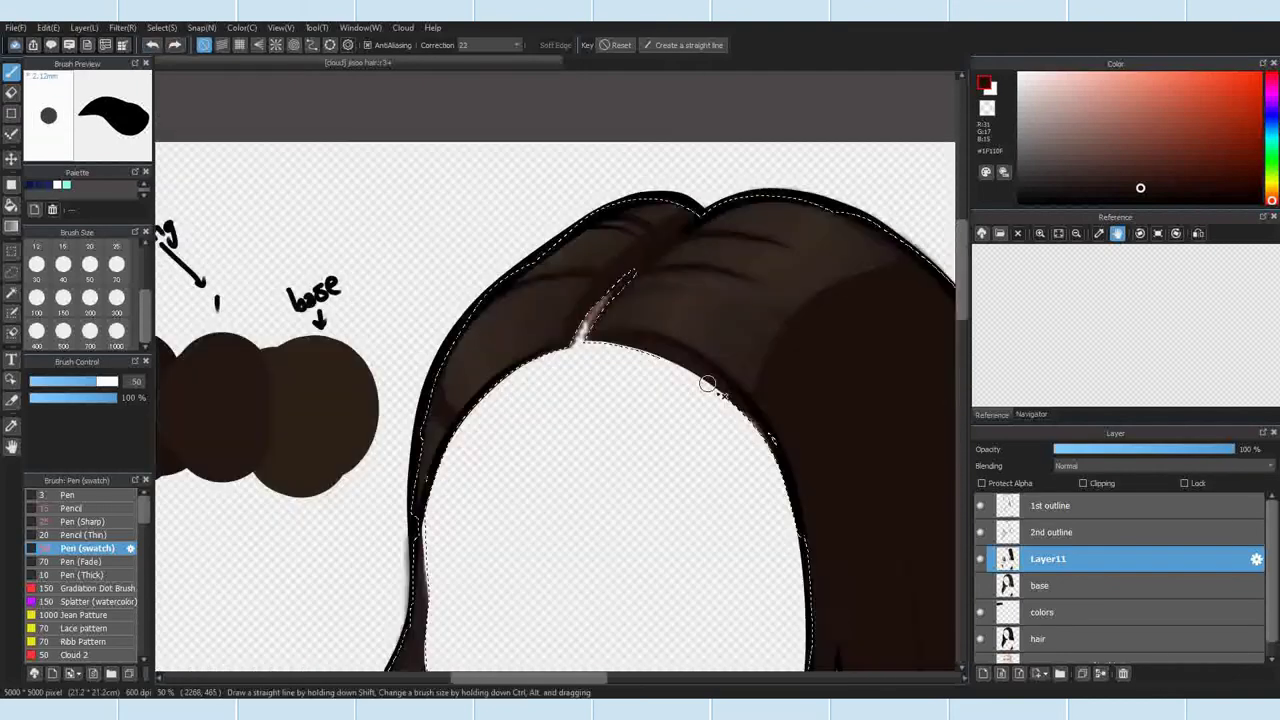
Step: Shade a dark brown band along the forehead hairline right of the part, and show the base layer
scroll(716, 380, up, 2)
drag(850, 526, 482, 330)
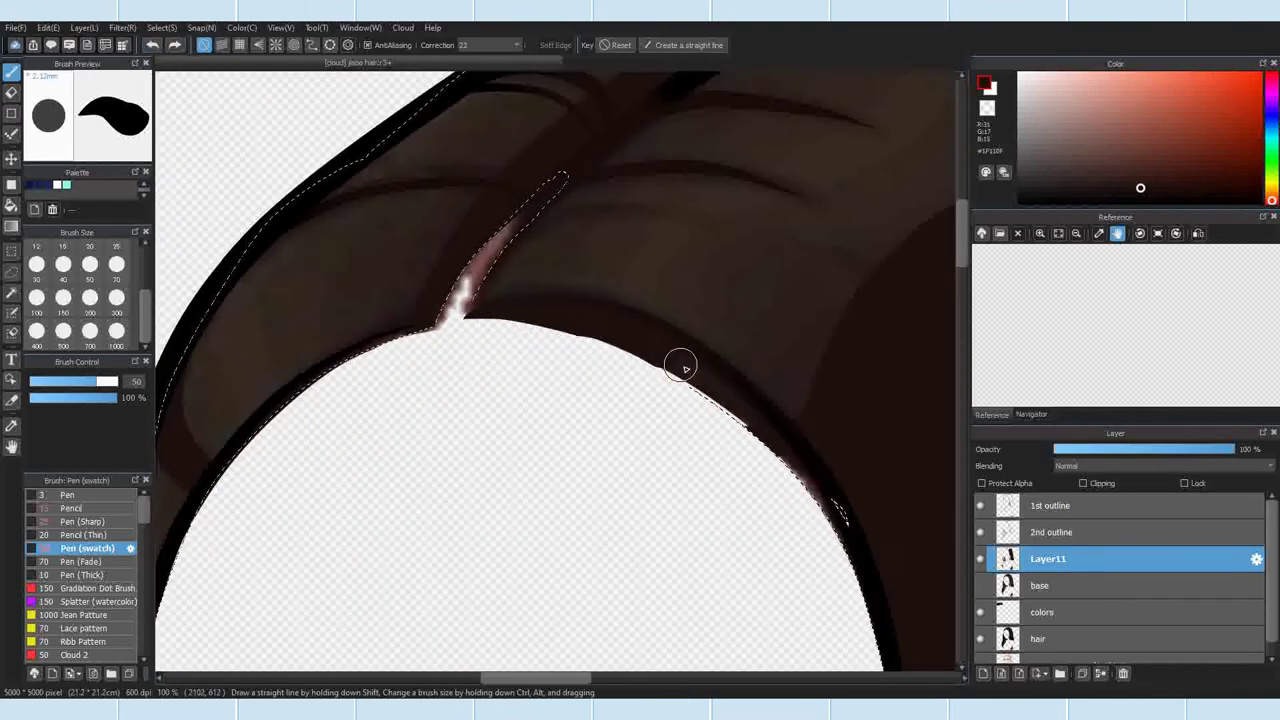
scroll(561, 338, down, 3)
scroll(528, 471, up, 6)
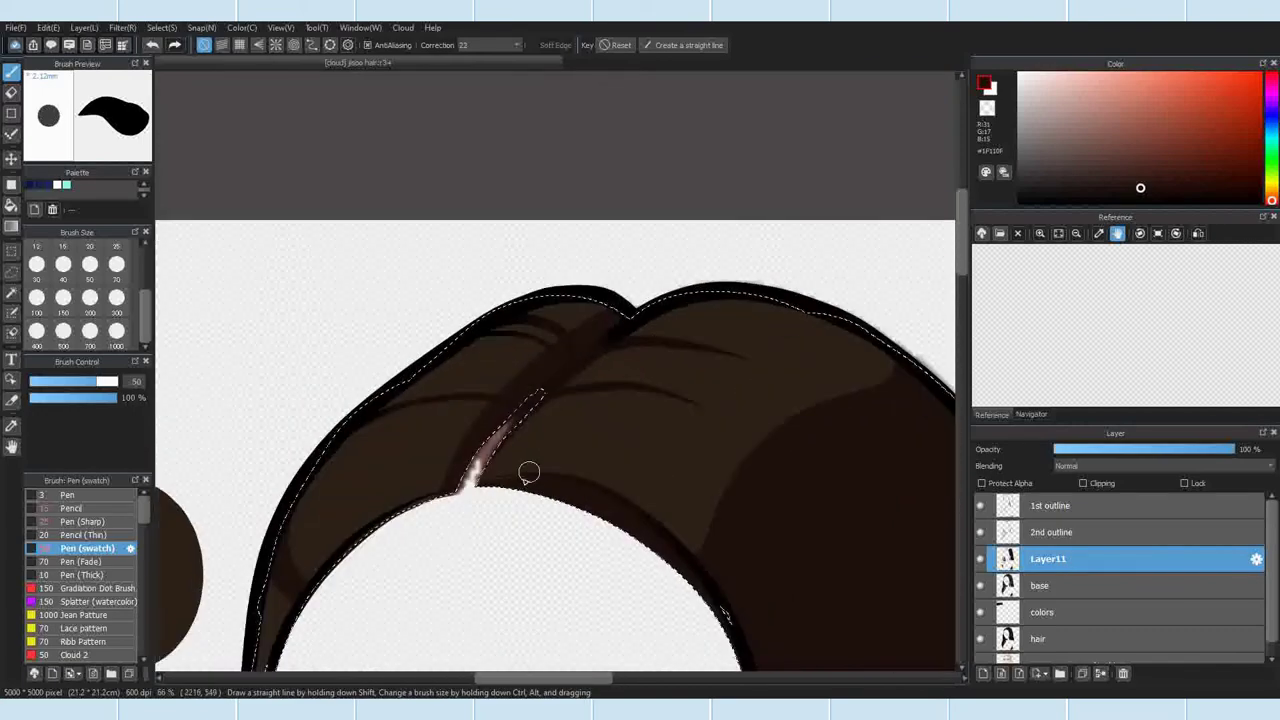
scroll(494, 500, down, 3)
scroll(339, 429, up, 4)
Step: Check the 1st outline and 2nd outline layers around the hair part with the eraser active and return to Layer11
key(e)
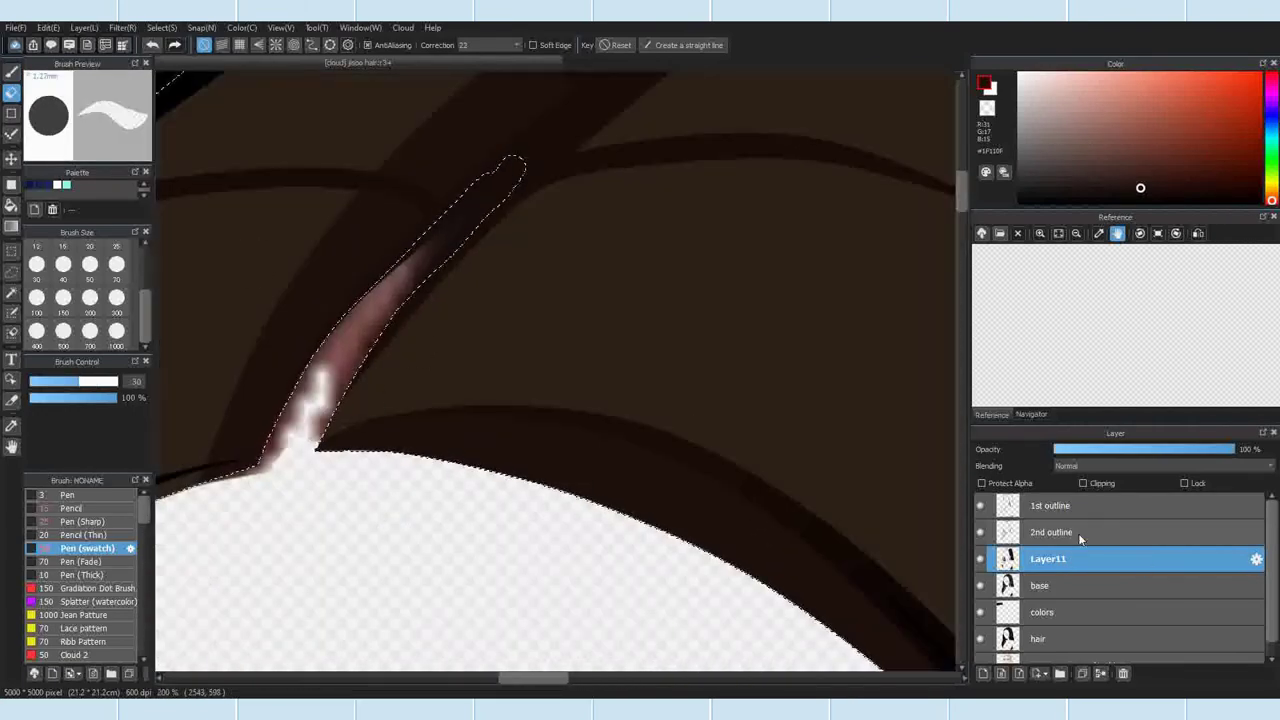
click(1078, 508)
click(1076, 533)
scroll(341, 394, up, 3)
scroll(530, 360, down, 5)
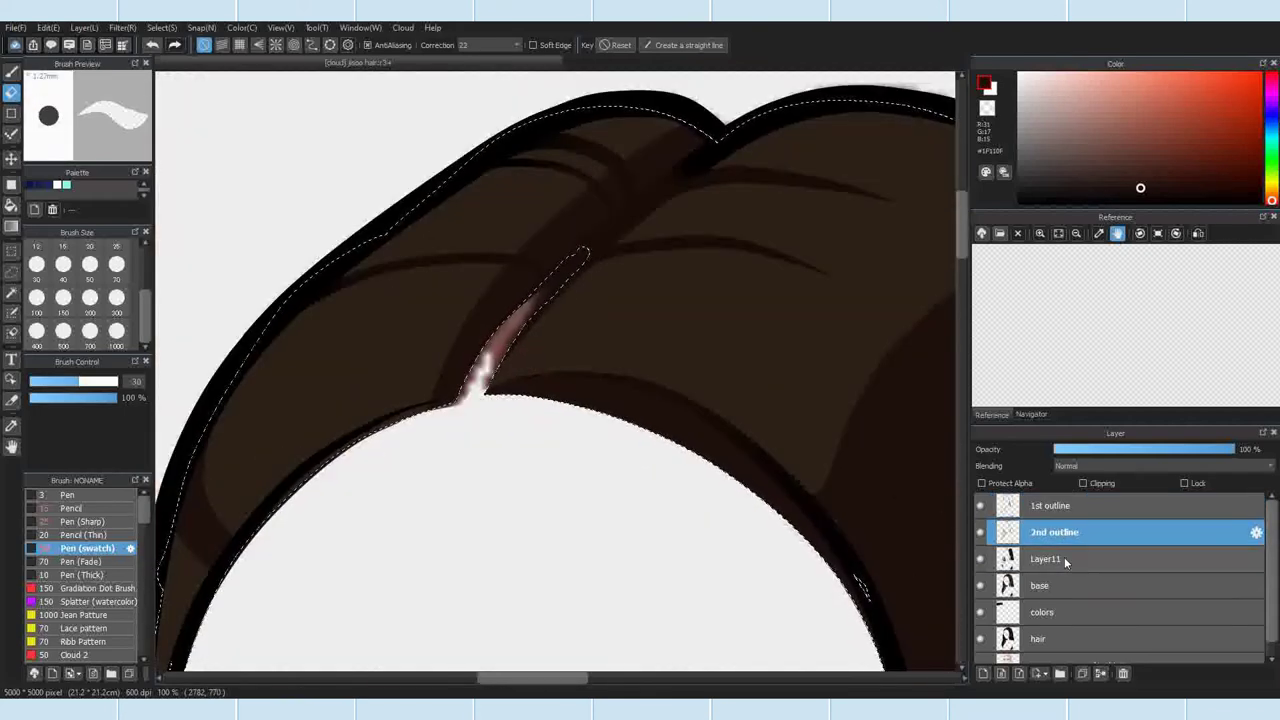
click(1065, 559)
scroll(527, 313, down, 3)
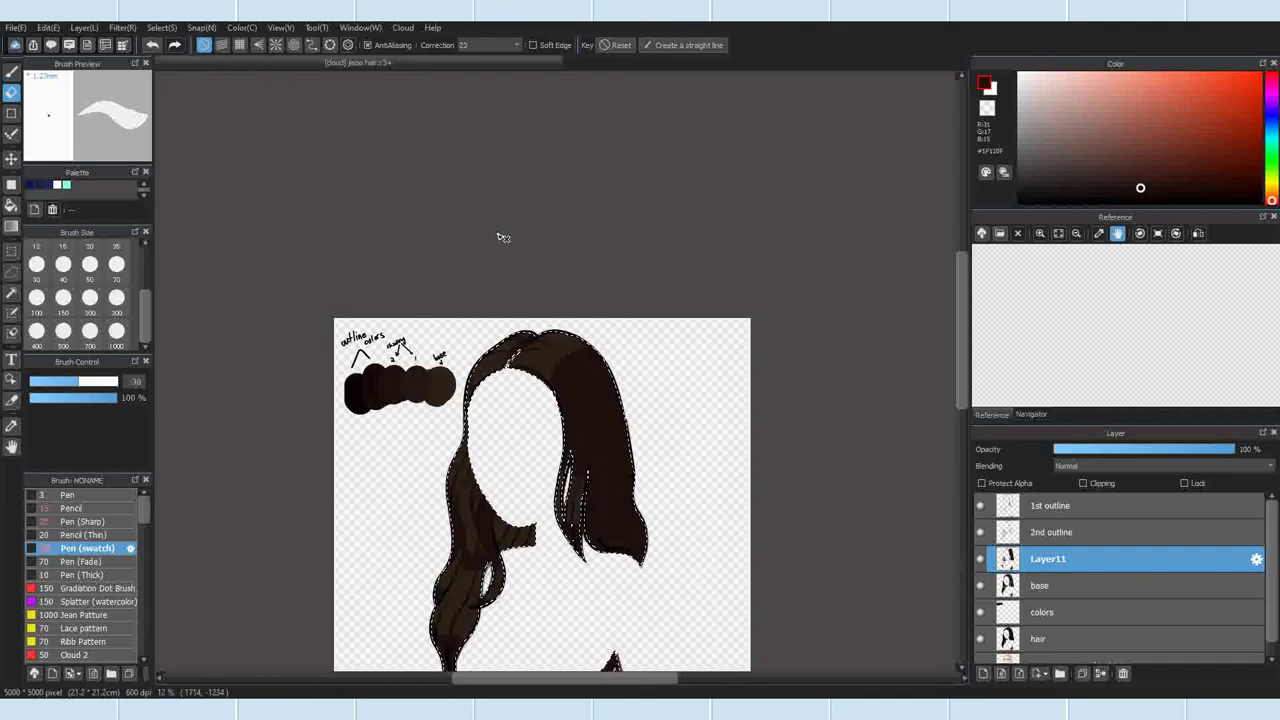
Step: Fill the middle of the left section beside the face with dark brown using Pen (swatch) size 70
scroll(480, 345, up, 3)
scroll(586, 403, down, 3)
scroll(540, 533, up, 3)
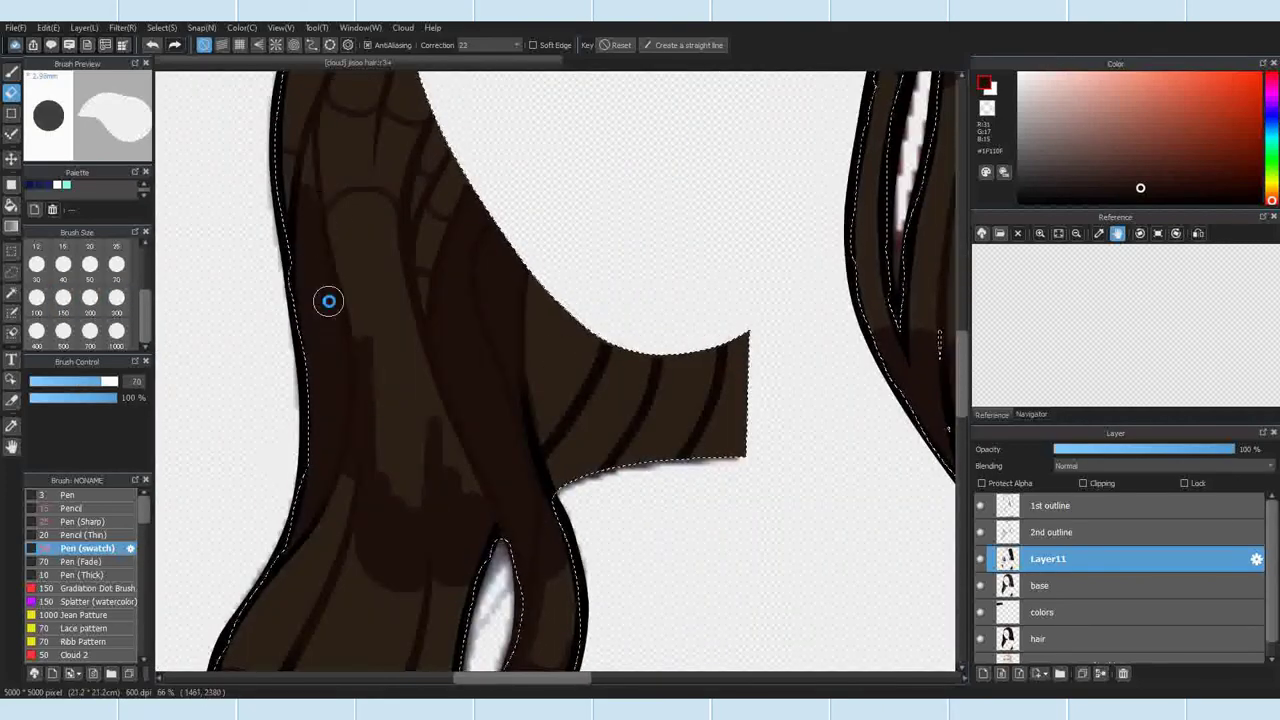
scroll(326, 303, down, 1)
scroll(318, 180, up, 2)
key(ctrl+d)
click(11, 72)
mouse_move(350, 314)
mouse_down()
mouse_move(420, 291)
mouse_move(399, 492)
mouse_move(466, 534)
mouse_up()
mouse_move(402, 486)
mouse_down()
mouse_move(352, 311)
mouse_move(390, 478)
mouse_up()
scroll(505, 520, down, 5)
scroll(450, 320, up, 5)
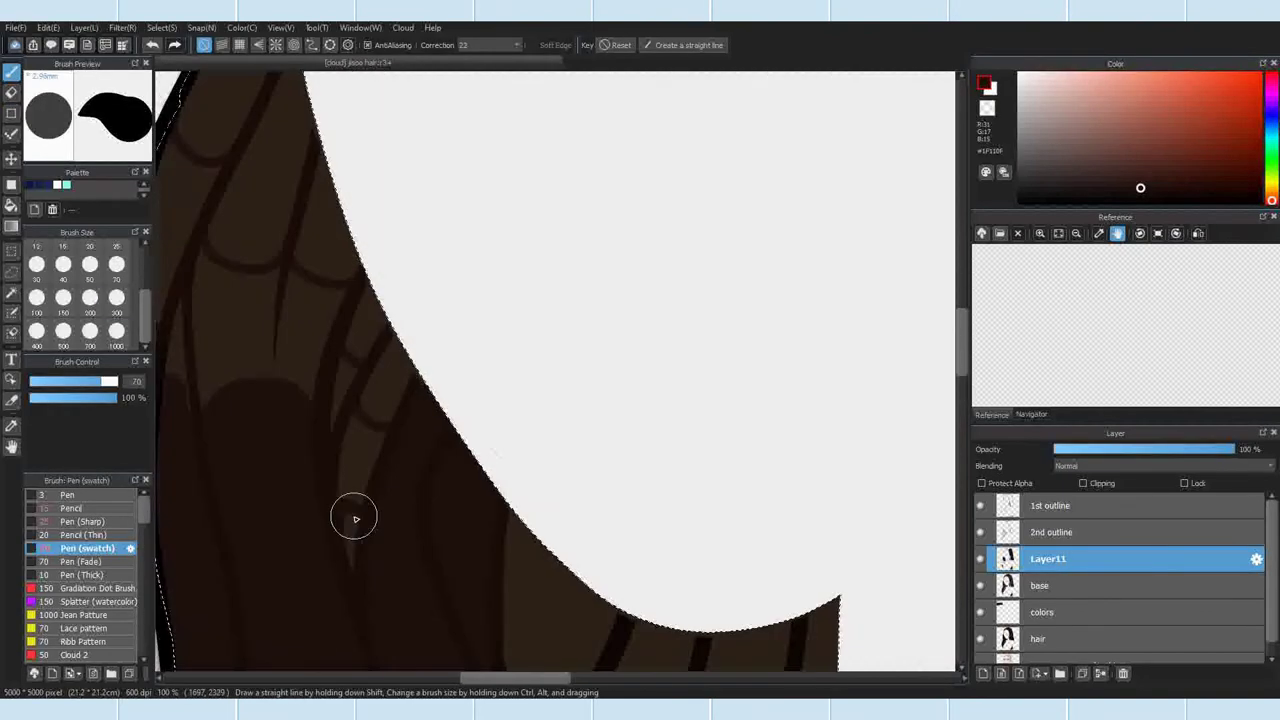
Step: Extend the dark shading up the left section's strands beside the face, leaving small lighter patches of the base colour
scroll(403, 163, down, 2)
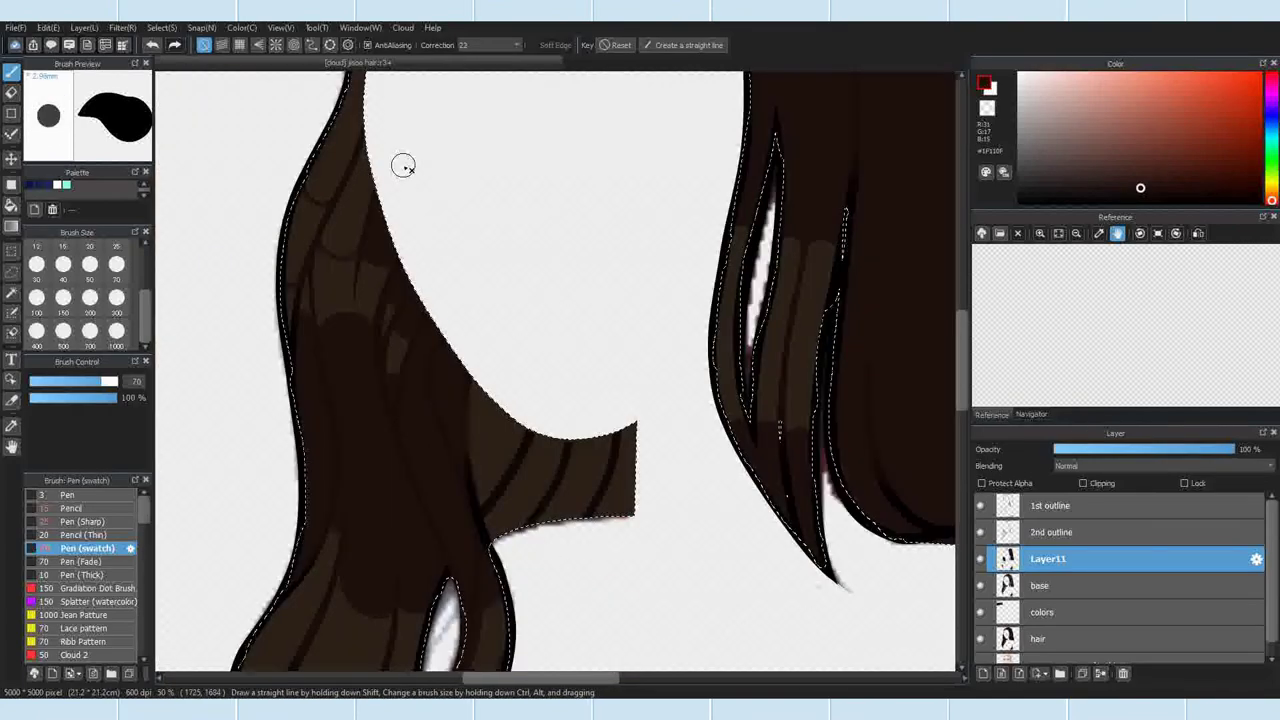
scroll(346, 383, up, 3)
mouse_move(320, 302)
mouse_down()
mouse_move(383, 367)
mouse_move(338, 547)
mouse_up()
mouse_move(295, 388)
mouse_down()
mouse_move(384, 182)
mouse_move(510, 218)
mouse_up()
mouse_move(300, 290)
mouse_down()
mouse_move(287, 387)
mouse_move(495, 335)
mouse_up()
scroll(561, 451, down, 3)
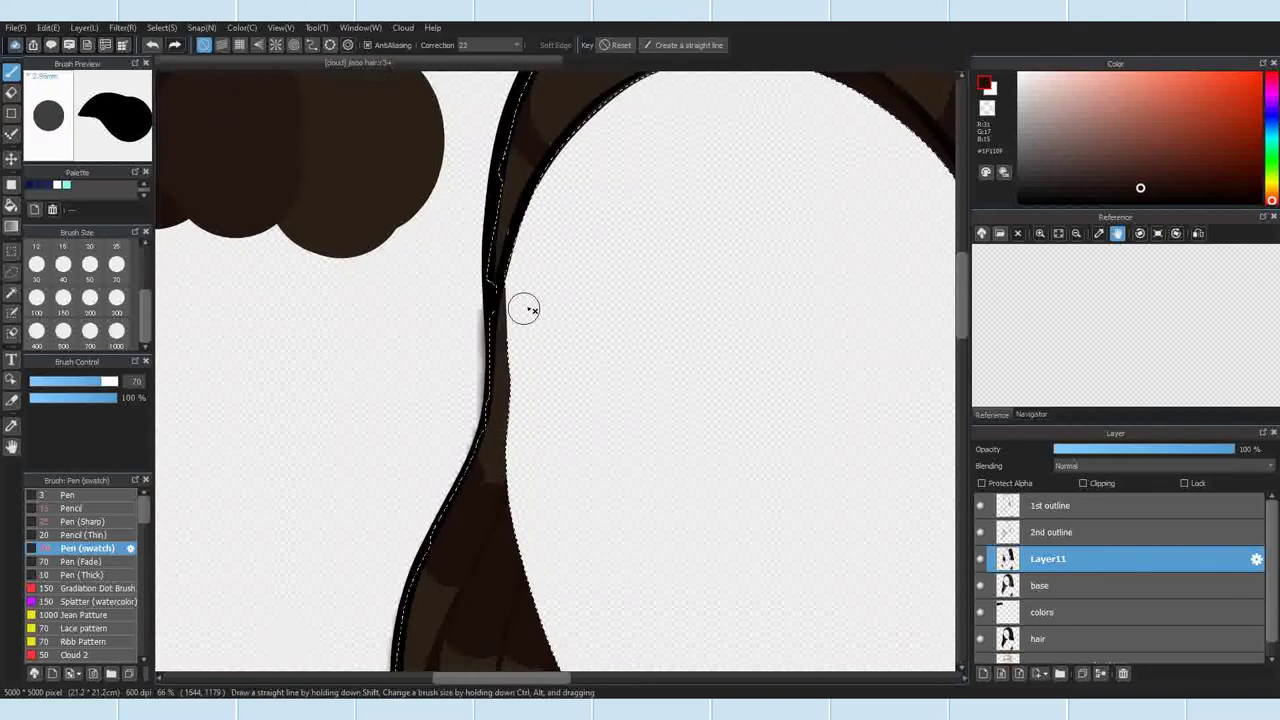
Step: Clear the hair selection and hide the reference hair layer
scroll(494, 504, down, 4)
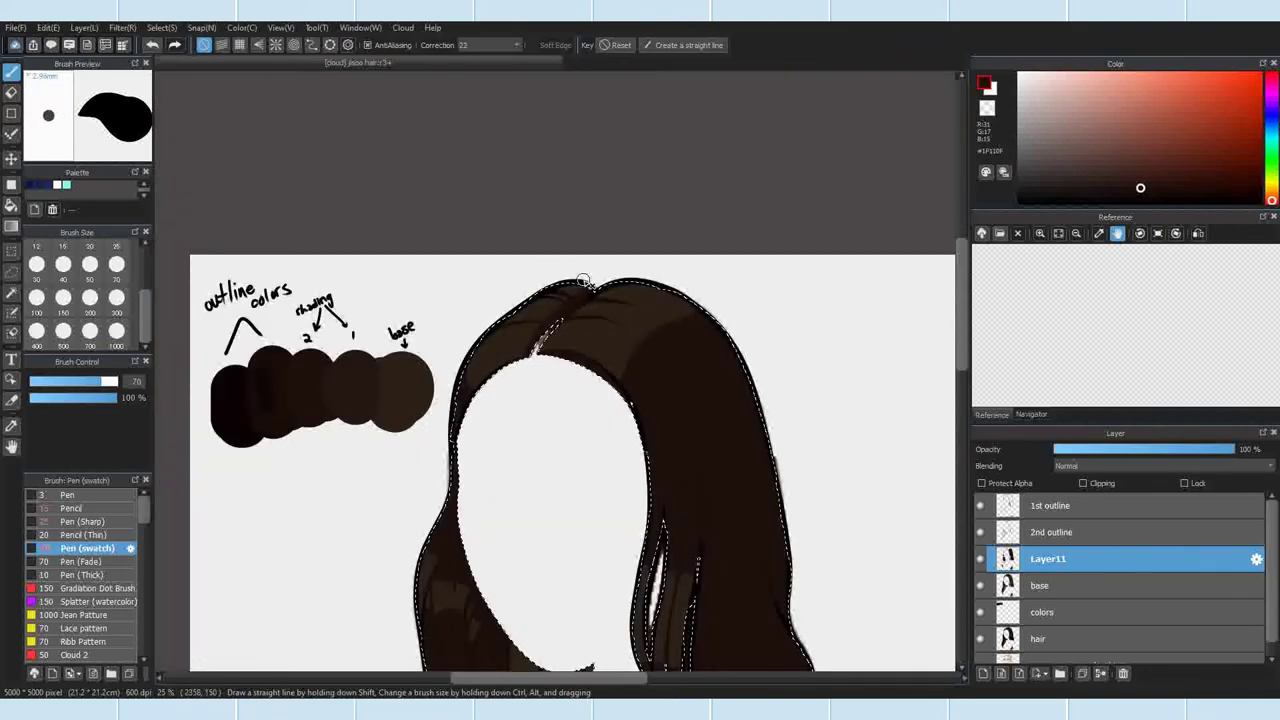
scroll(550, 306, down, 4)
scroll(538, 408, up, 4)
scroll(541, 231, down, 2)
scroll(525, 446, up, 2)
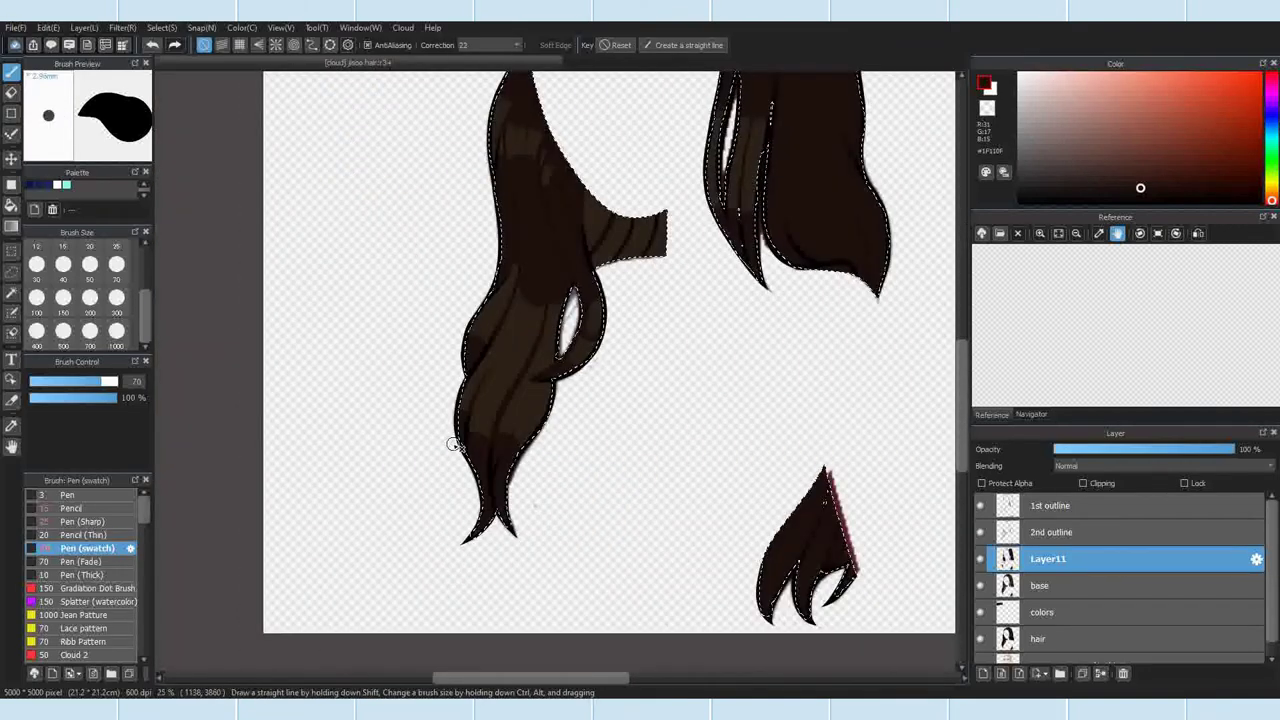
scroll(452, 443, up, 2)
scroll(551, 443, down, 4)
click(162, 28)
click(178, 61)
scroll(597, 222, down, 1)
click(980, 639)
Step: Lay a curve snap guide down the narrow strand of the right hair section, through its lighter patch
scroll(400, 256, up, 4)
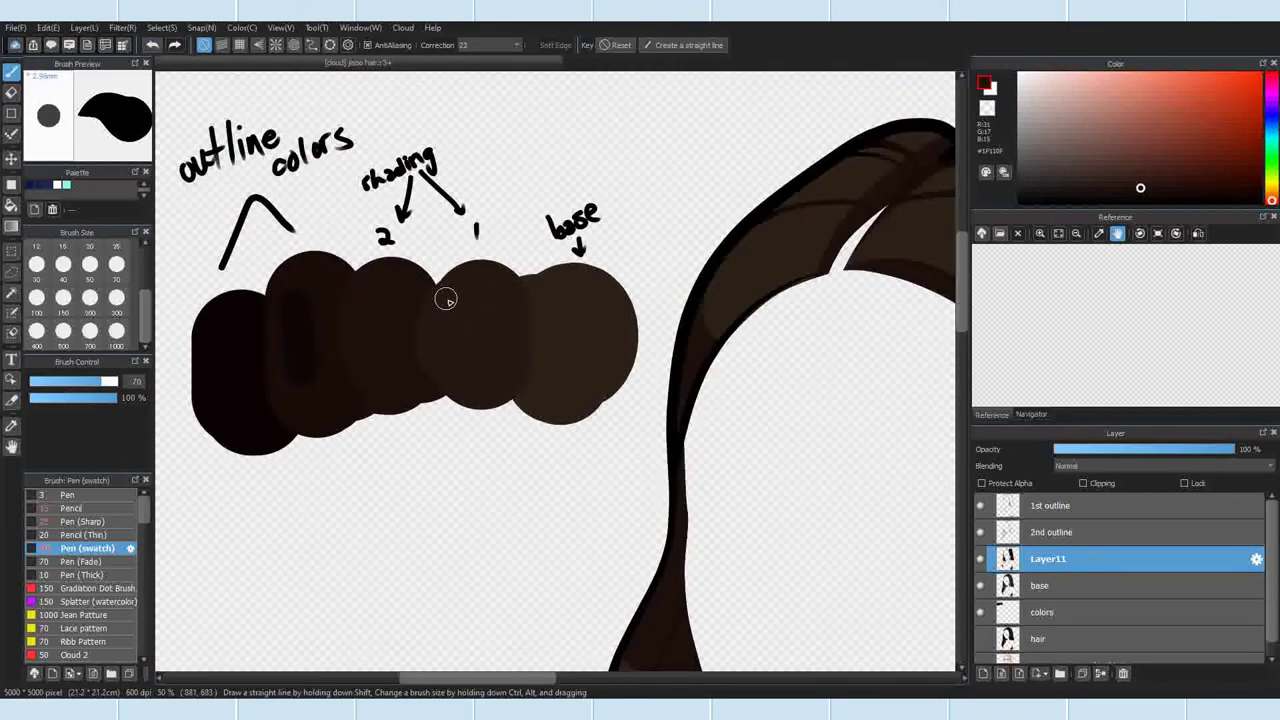
scroll(446, 300, down, 4)
scroll(580, 346, up, 4)
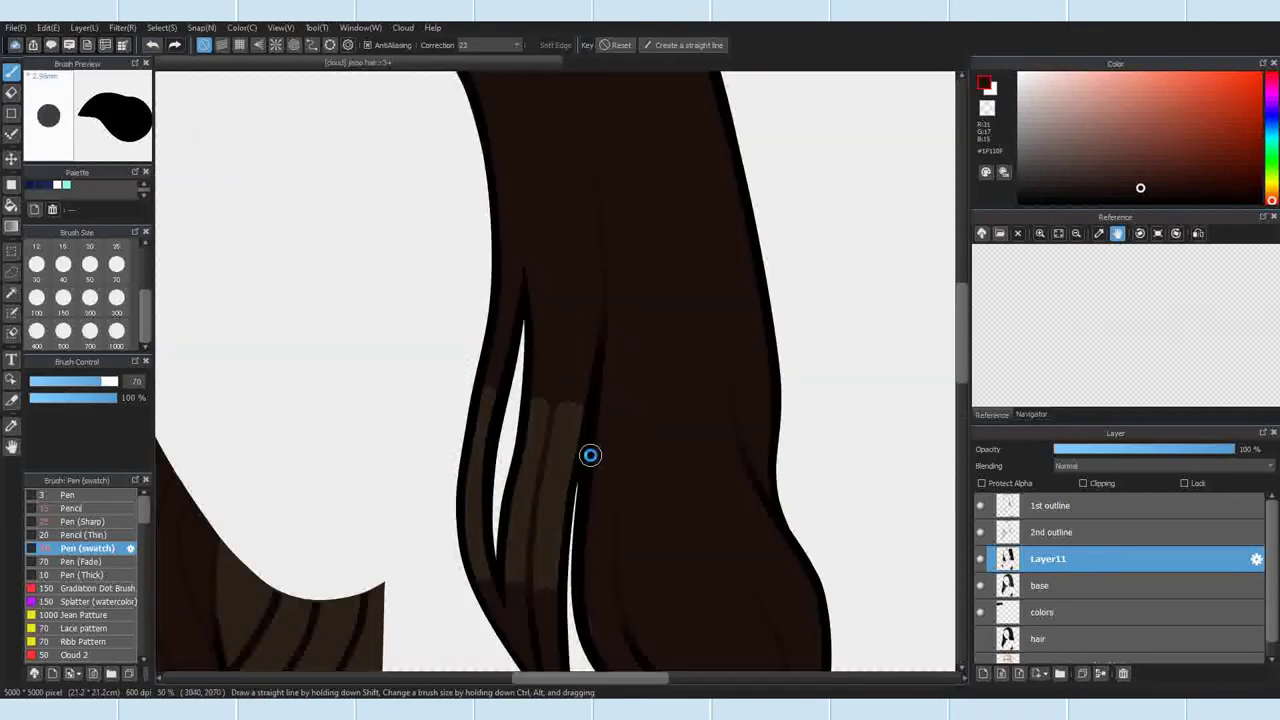
scroll(590, 457, up, 6)
key(e)
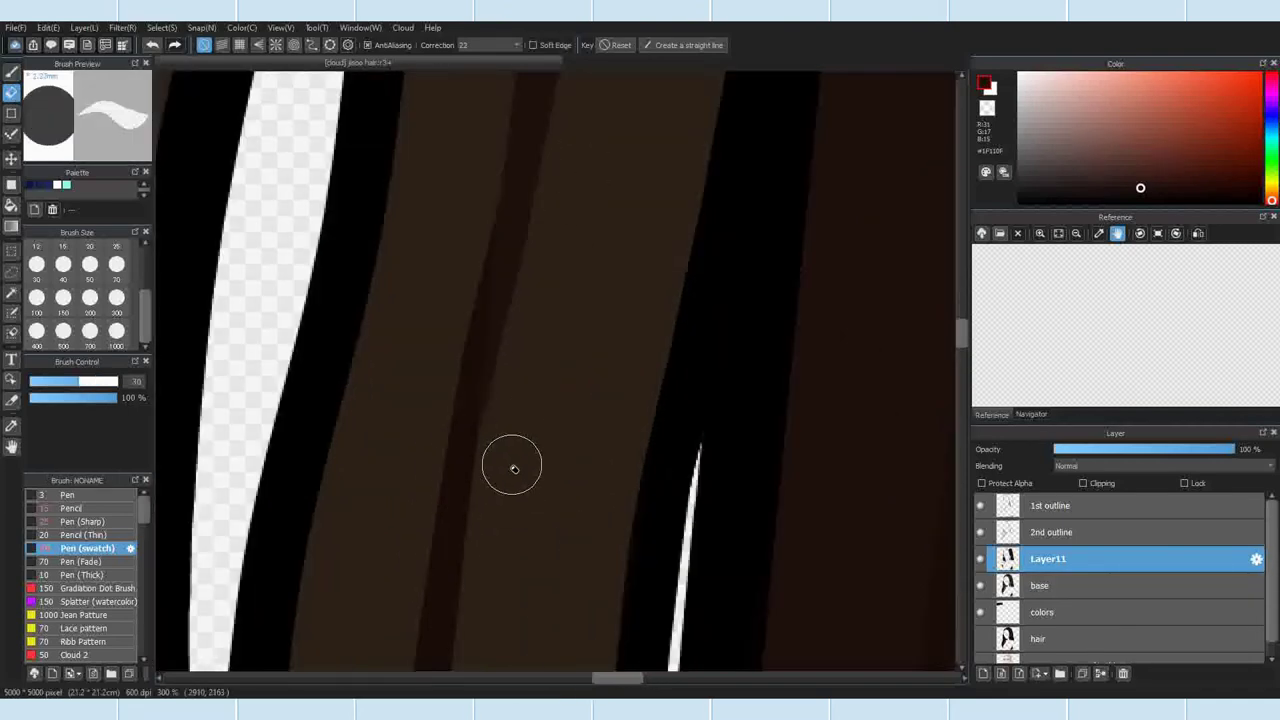
scroll(515, 500, down, 2)
click(312, 45)
scroll(482, 478, down, 2)
drag(533, 84, 530, 106)
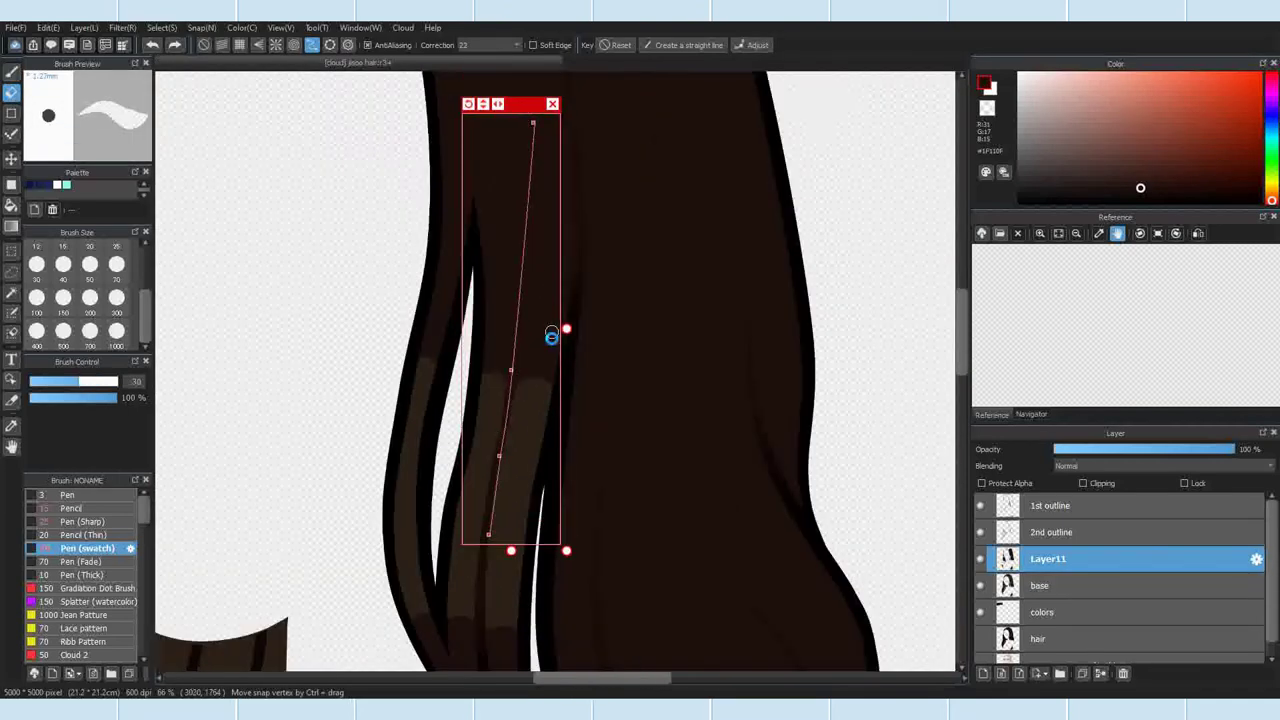
Step: Try Pen (Sharp) at size 25 along the strand's curve guide, and turn the curve snap off
scroll(538, 140, up, 1)
scroll(527, 155, down, 2)
click(95, 248)
key(b)
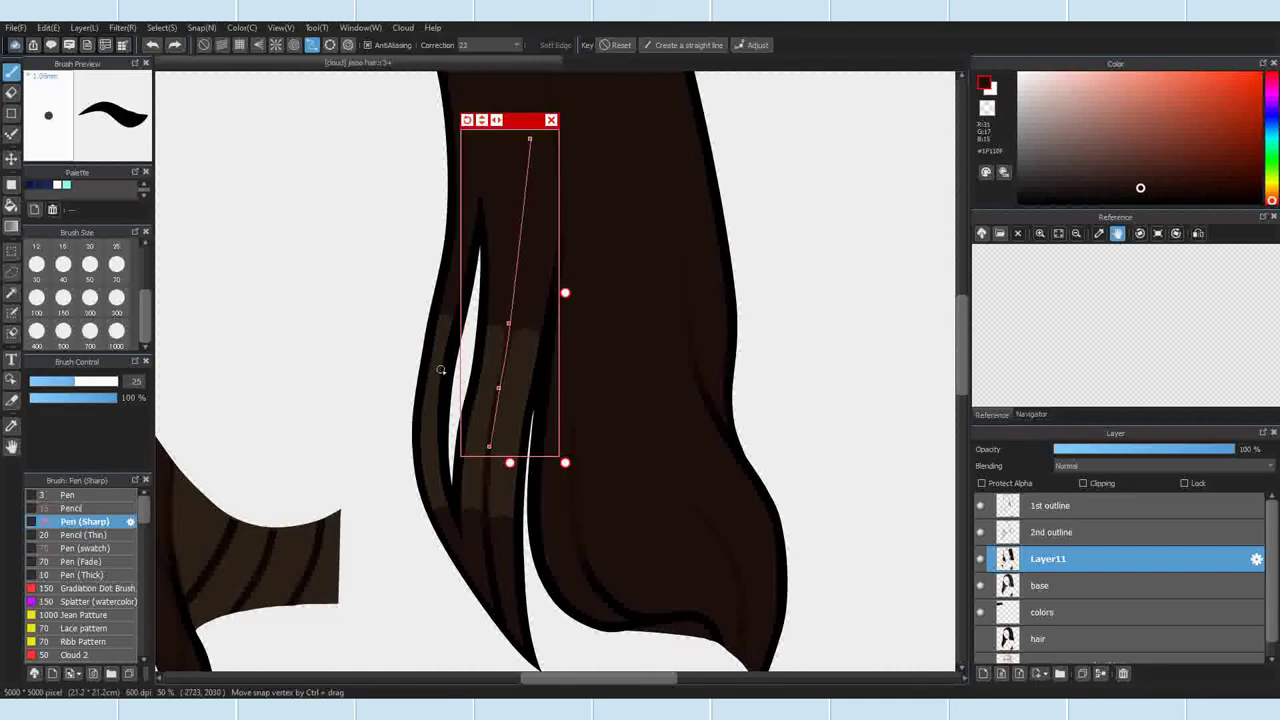
scroll(504, 354, up, 1)
click(92, 248)
scroll(530, 362, up, 2)
scroll(460, 560, down, 1)
scroll(540, 318, up, 1)
scroll(473, 288, down, 1)
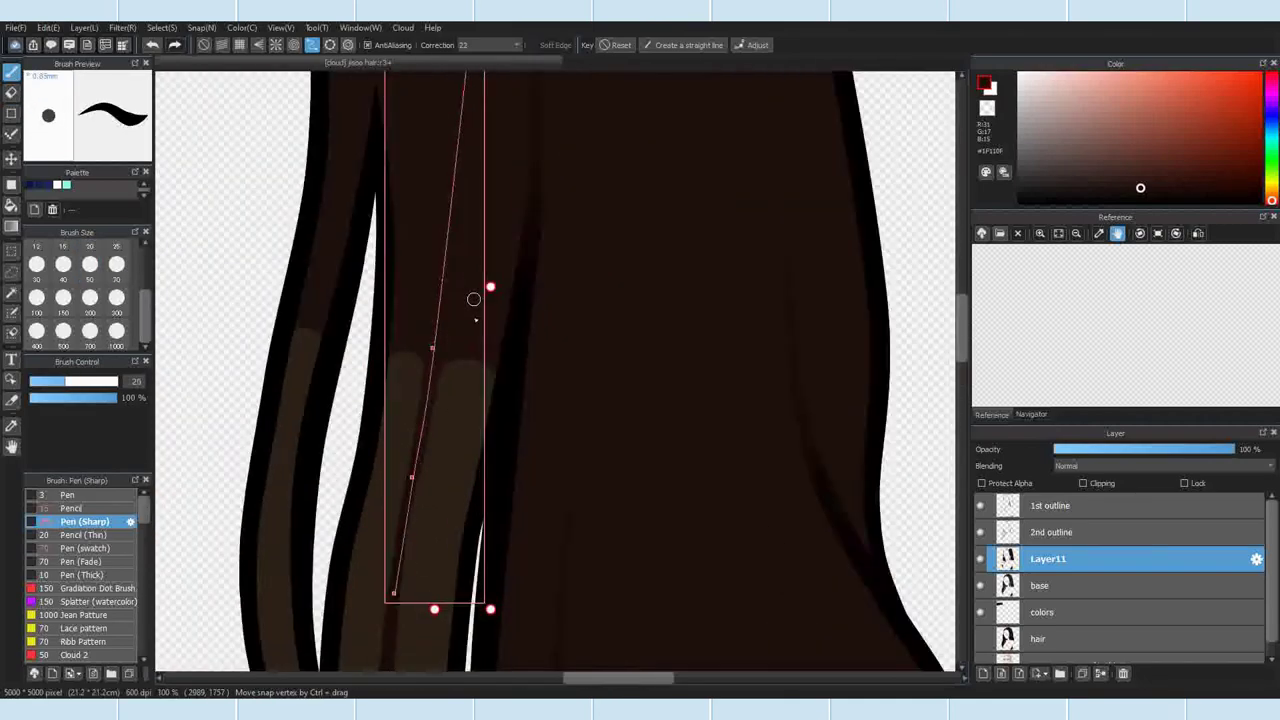
scroll(469, 345, down, 2)
key(1)
scroll(520, 437, down, 2)
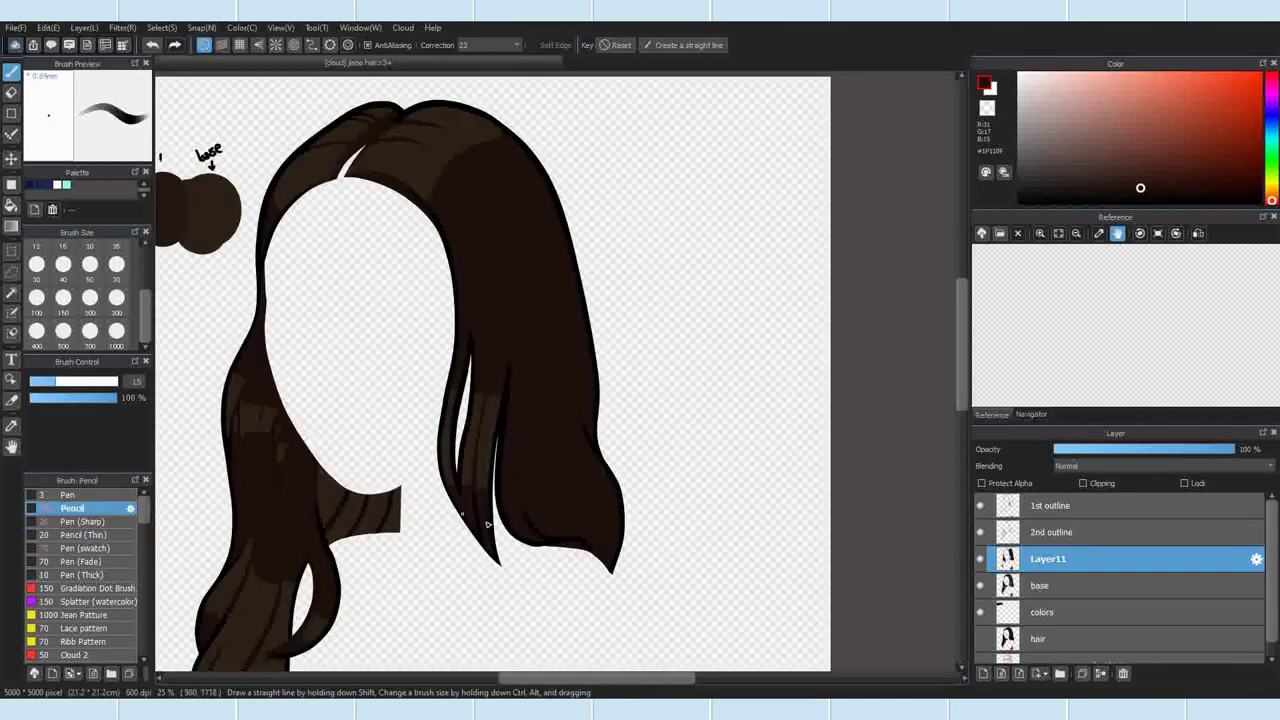
Step: Touch up the dark shading around the lighter patches on the narrow strands with the Pencil at sizes 15 and 30
scroll(367, 496, up, 6)
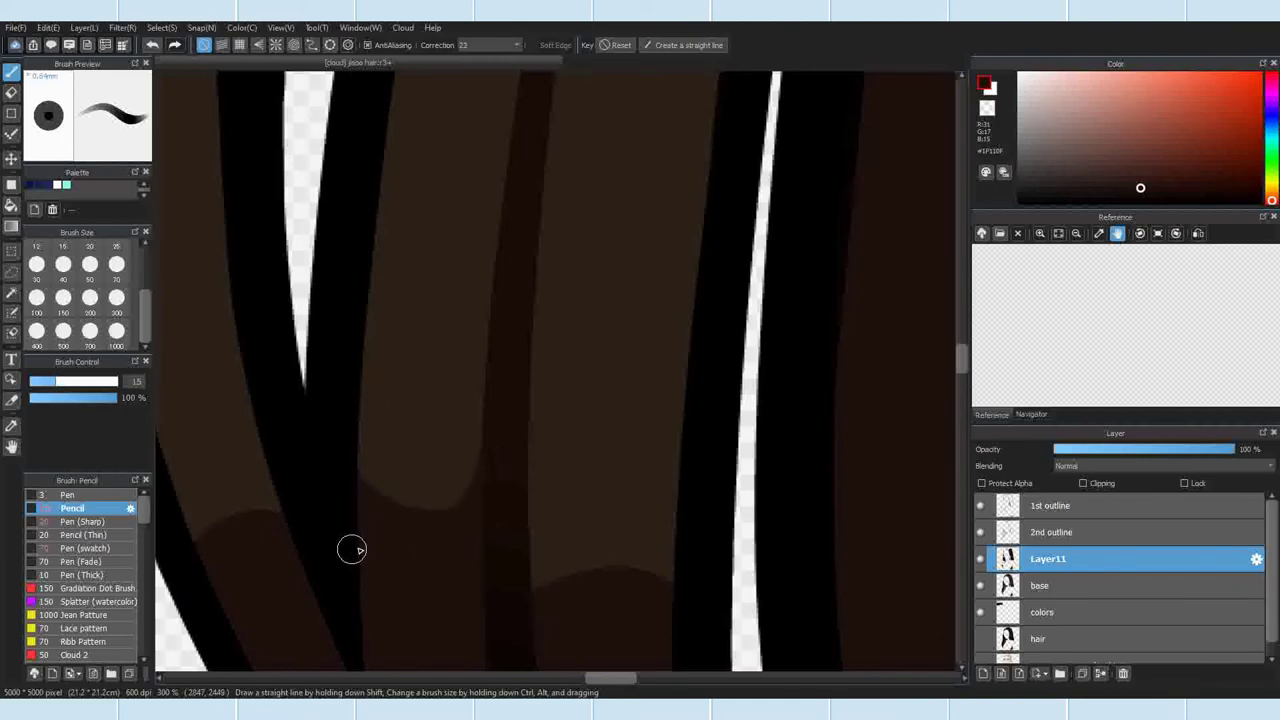
scroll(351, 549, down, 8)
scroll(449, 372, up, 8)
drag(469, 401, 497, 365)
click(37, 265)
scroll(511, 378, down, 4)
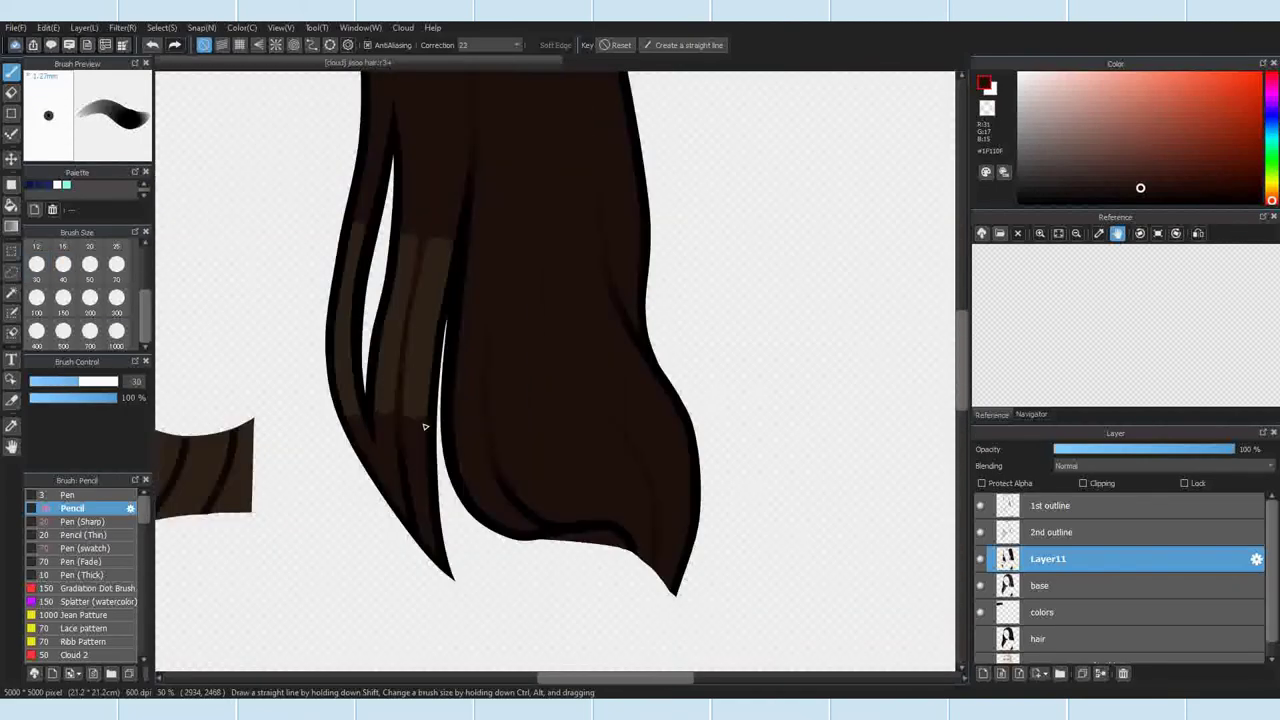
scroll(333, 443, up, 4)
scroll(440, 425, down, 3)
scroll(560, 557, up, 4)
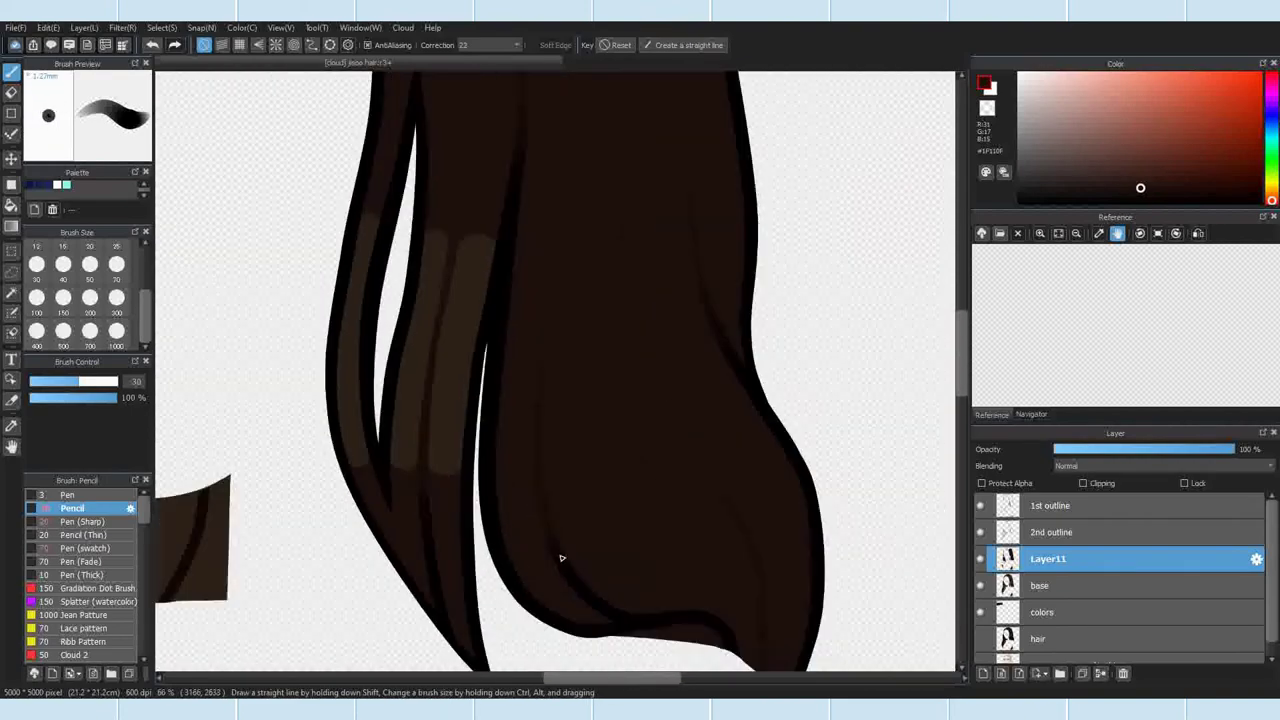
key(e)
scroll(376, 572, down, 7)
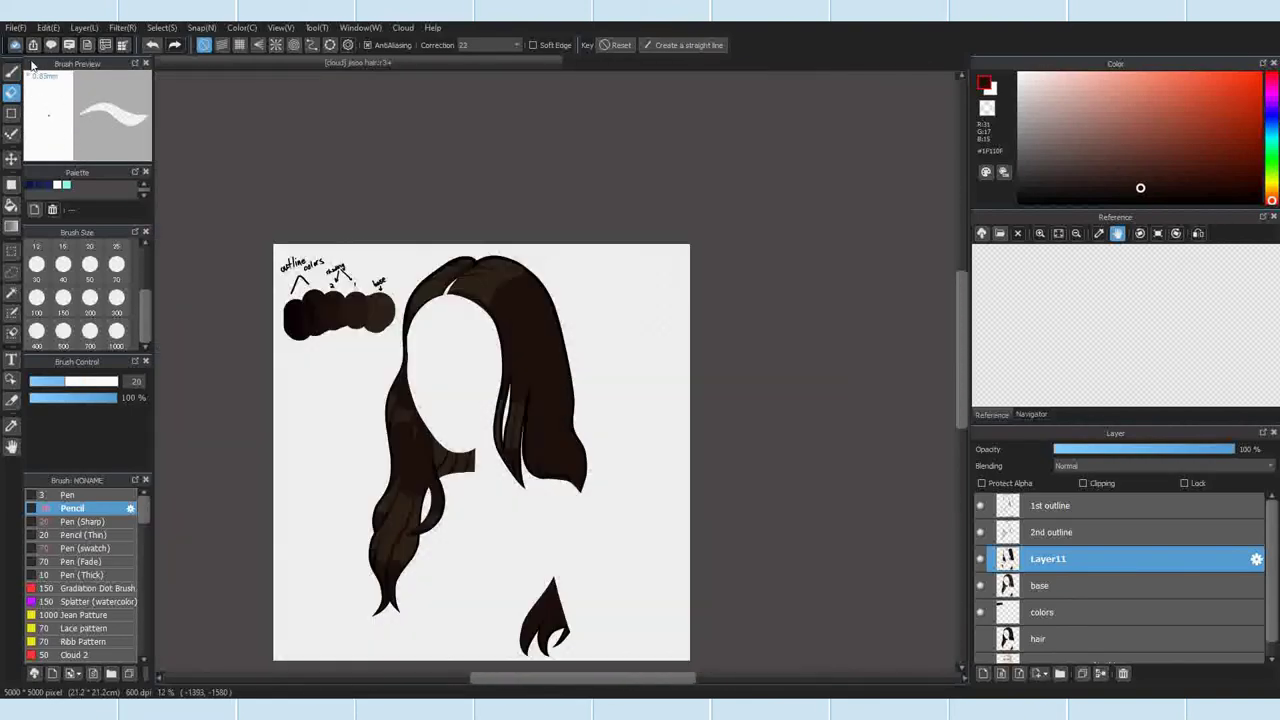
Step: Hide Layer11 and base, show the hair reference layer and sample brown #271D14 from its strands
key(b)
click(980, 585)
click(980, 639)
click(1077, 615)
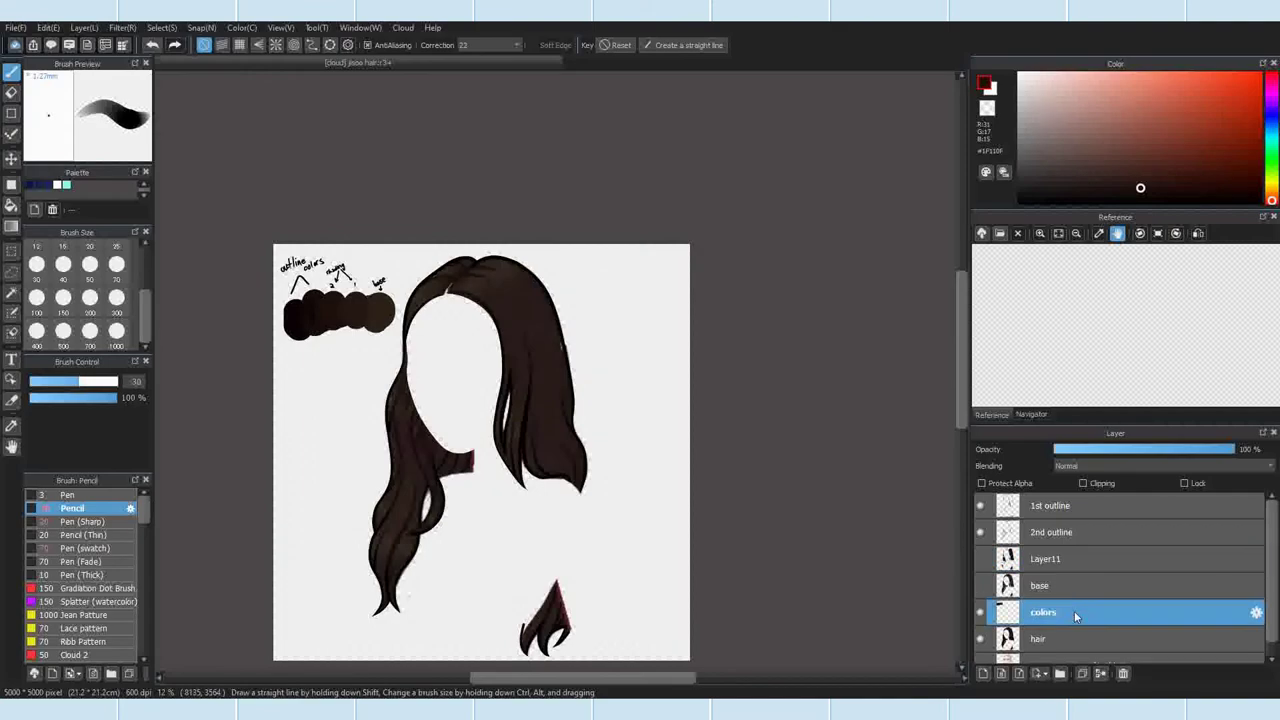
click(1072, 638)
scroll(553, 339, up, 1)
scroll(510, 378, down, 1)
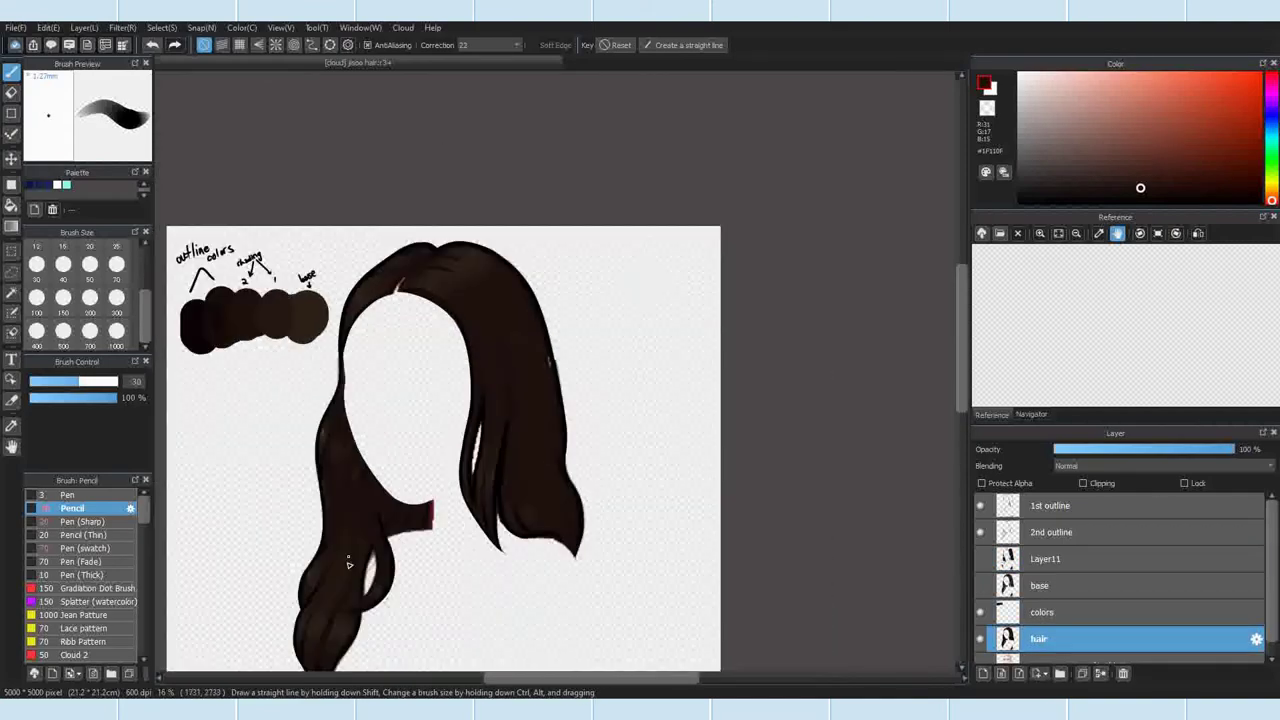
scroll(345, 567, up, 3)
right_click(529, 523)
scroll(540, 508, down, 4)
Step: Hide the hair reference, show base, and paint a #271D14 test swatch below the base swatch on the colors layer with Pen (swatch)
click(980, 640)
click(1040, 612)
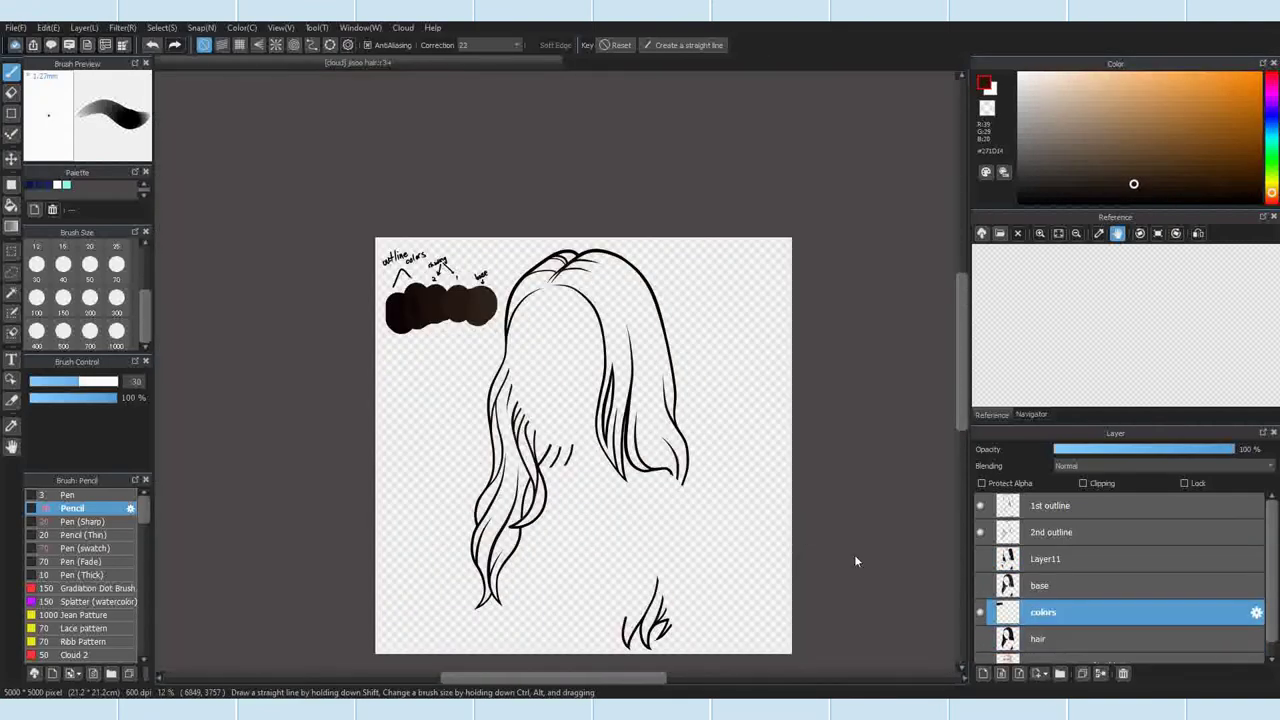
click(980, 585)
scroll(580, 440, up, 3)
click(113, 547)
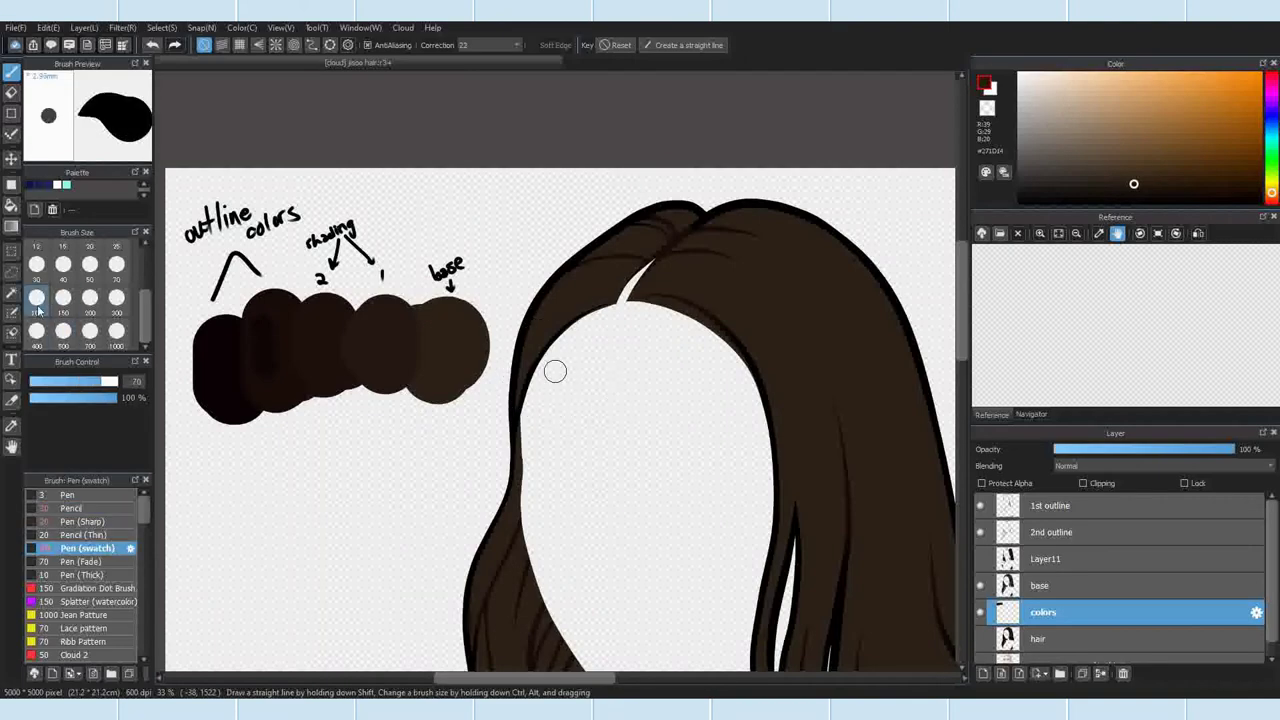
scroll(415, 390, up, 2)
drag(434, 437, 609, 343)
scroll(612, 320, down, 4)
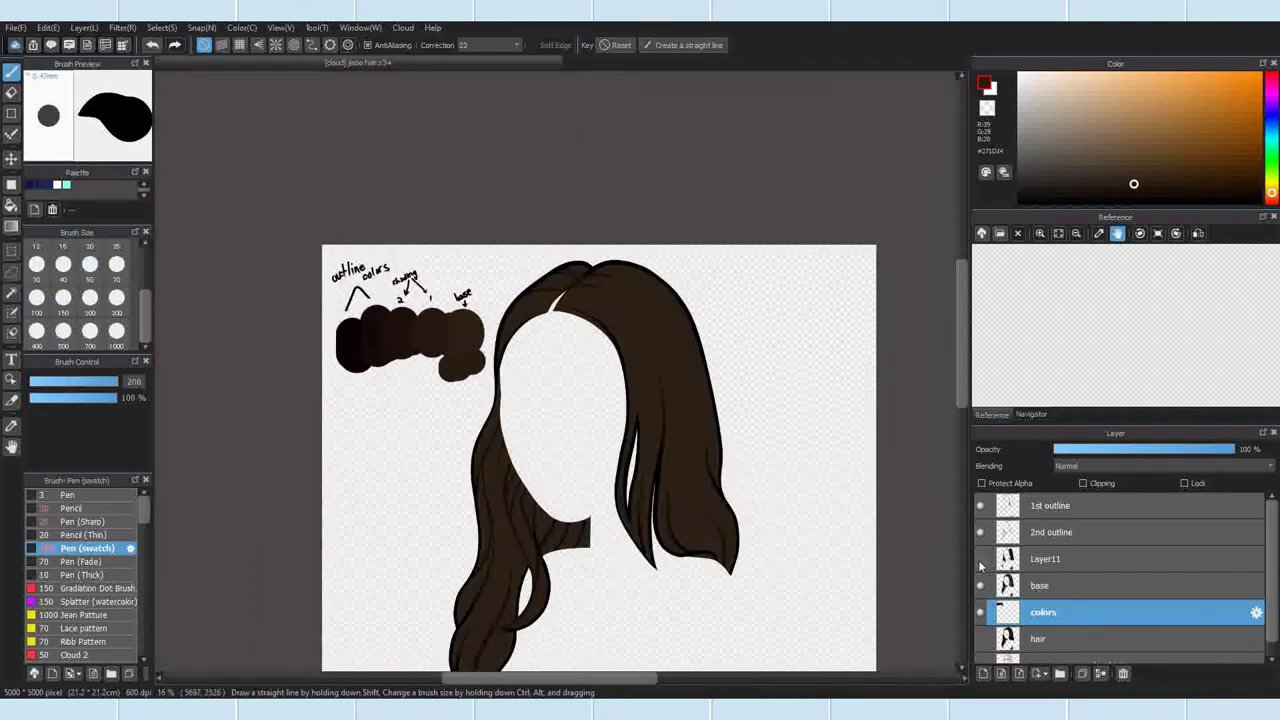
Step: Select the hair shape of the base layer and add a new layer above it
scroll(617, 298, up, 1)
click(1040, 586)
click(161, 28)
click(210, 104)
click(983, 674)
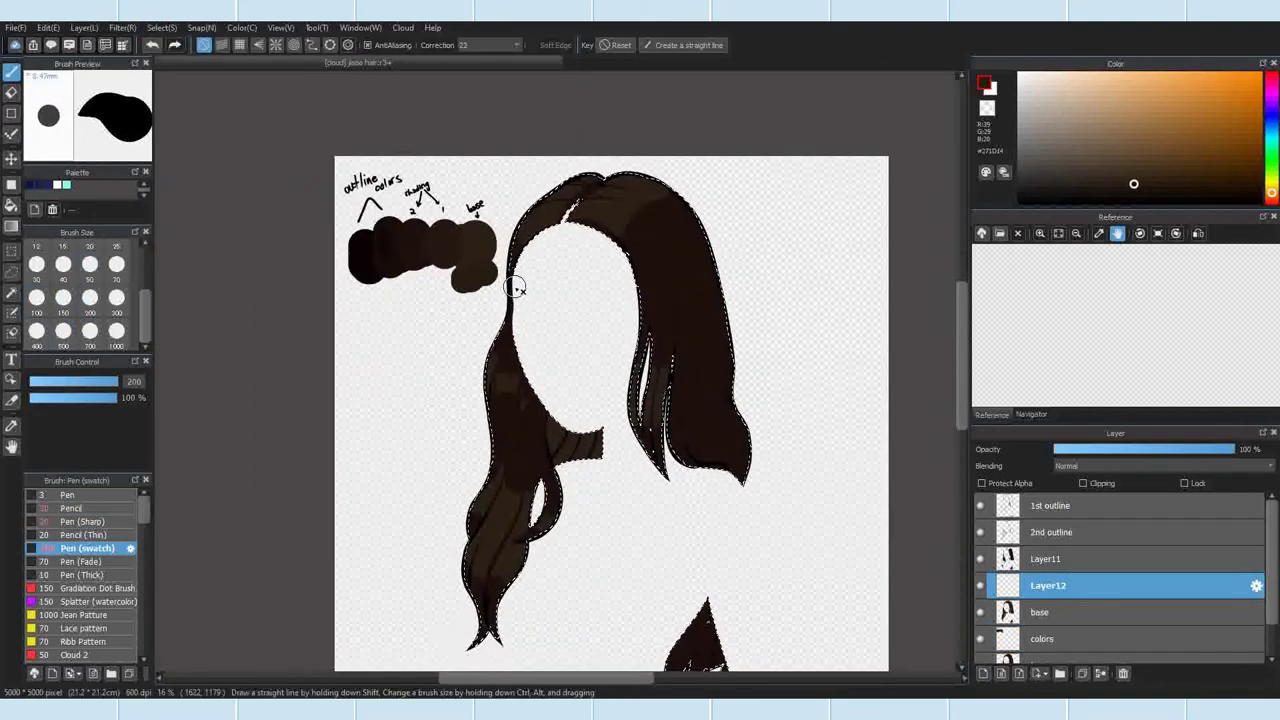
Step: Fill the selected hair shape on the new layer with #271D14 using Pen (swatch) size 700, checking it with Layer11 hidden and shown
click(90, 332)
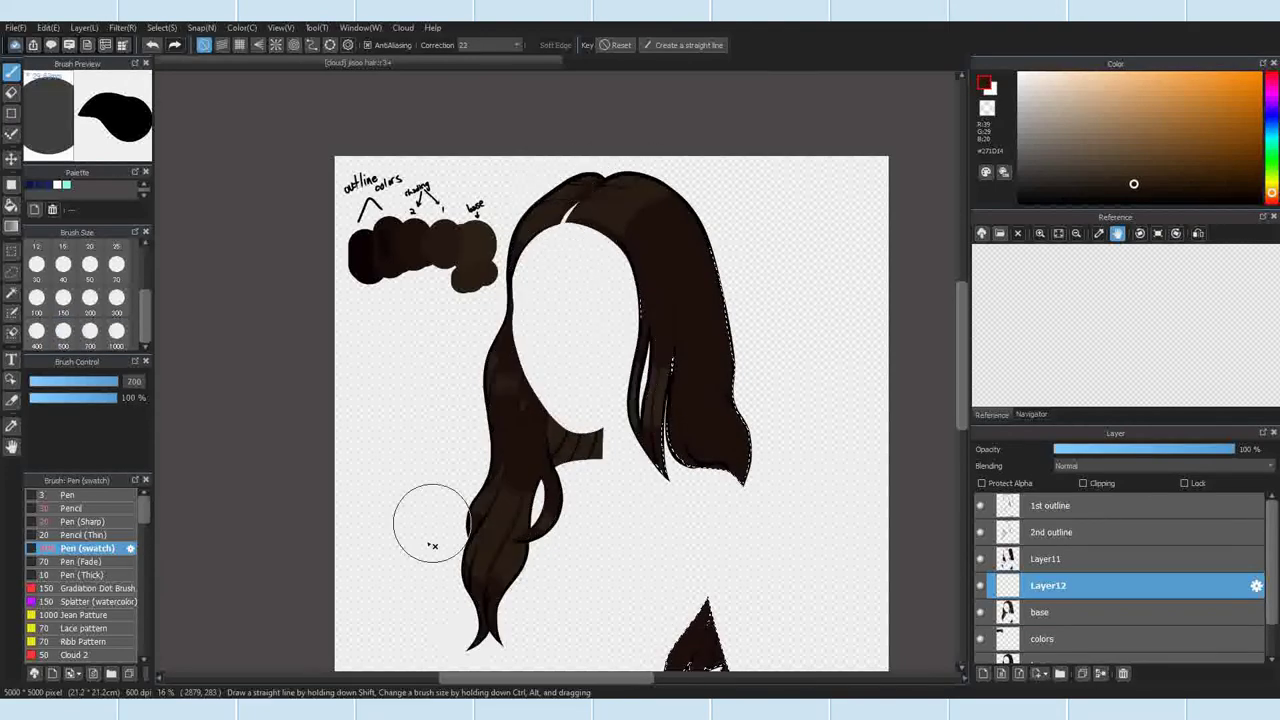
scroll(652, 318, down, 1)
click(980, 559)
scroll(657, 229, up, 3)
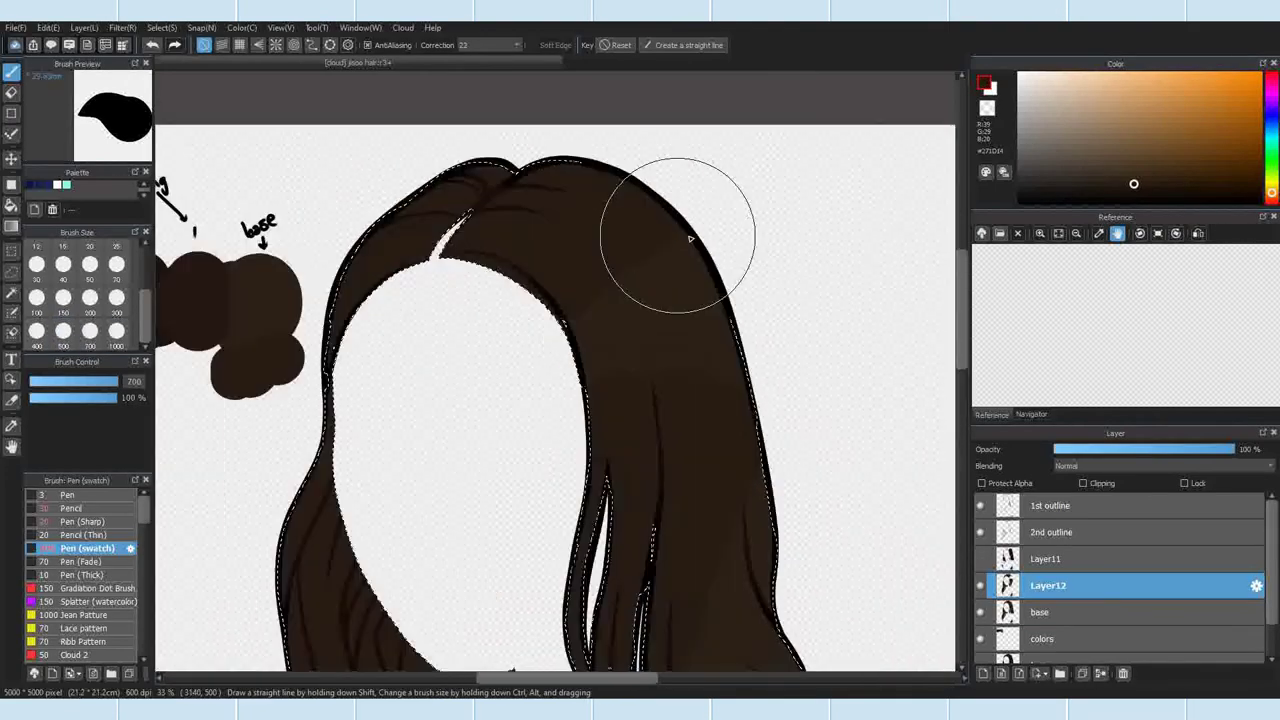
scroll(771, 600, down, 4)
scroll(591, 309, up, 3)
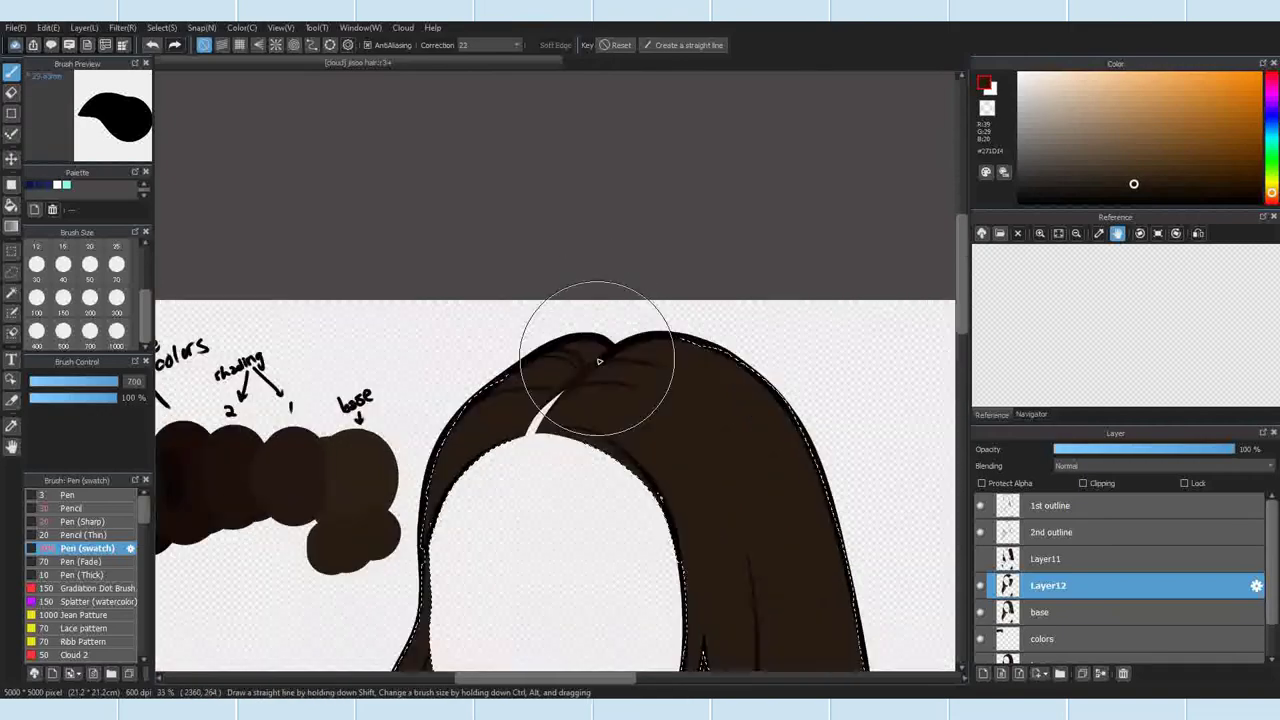
scroll(591, 309, down, 3)
scroll(771, 449, up, 3)
scroll(673, 385, down, 3)
scroll(620, 395, up, 1)
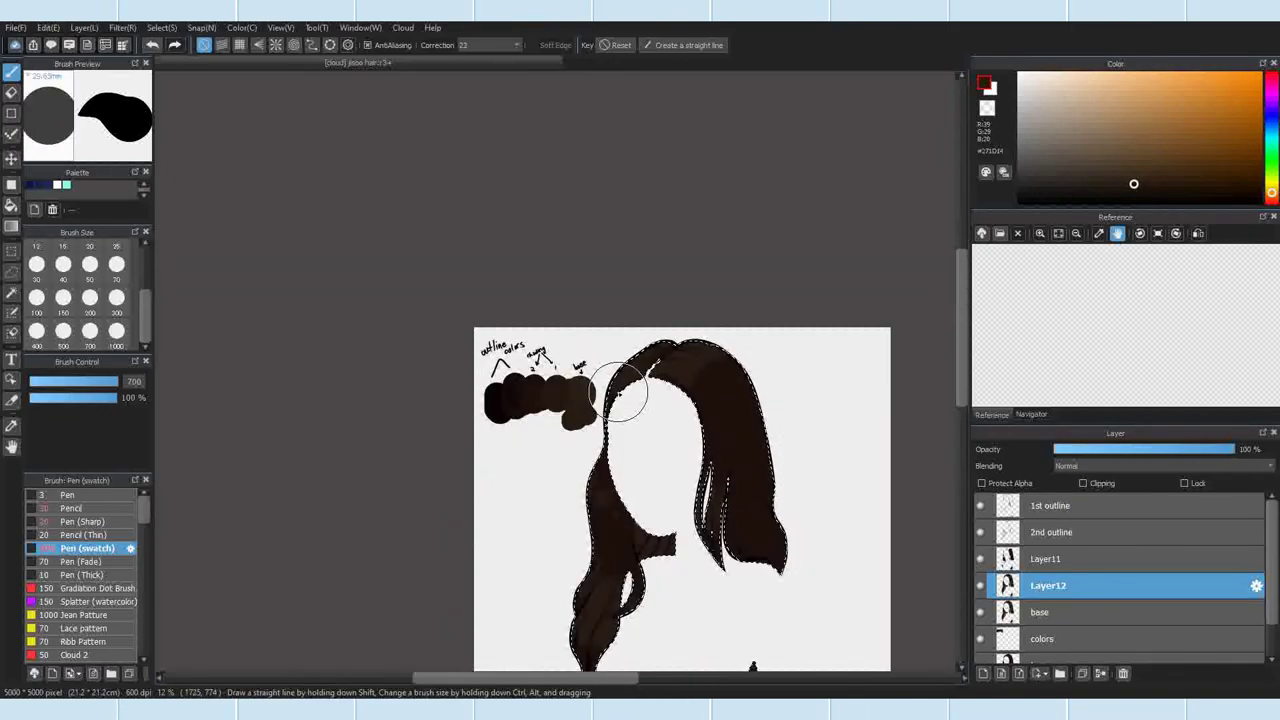
scroll(620, 395, up, 2)
Step: Compare Layer12 with base, hide both, and sample the darker brown #231812 from the hair reference layer
click(980, 586)
click(980, 586)
click(980, 586)
click(1040, 612)
scroll(797, 560, down, 2)
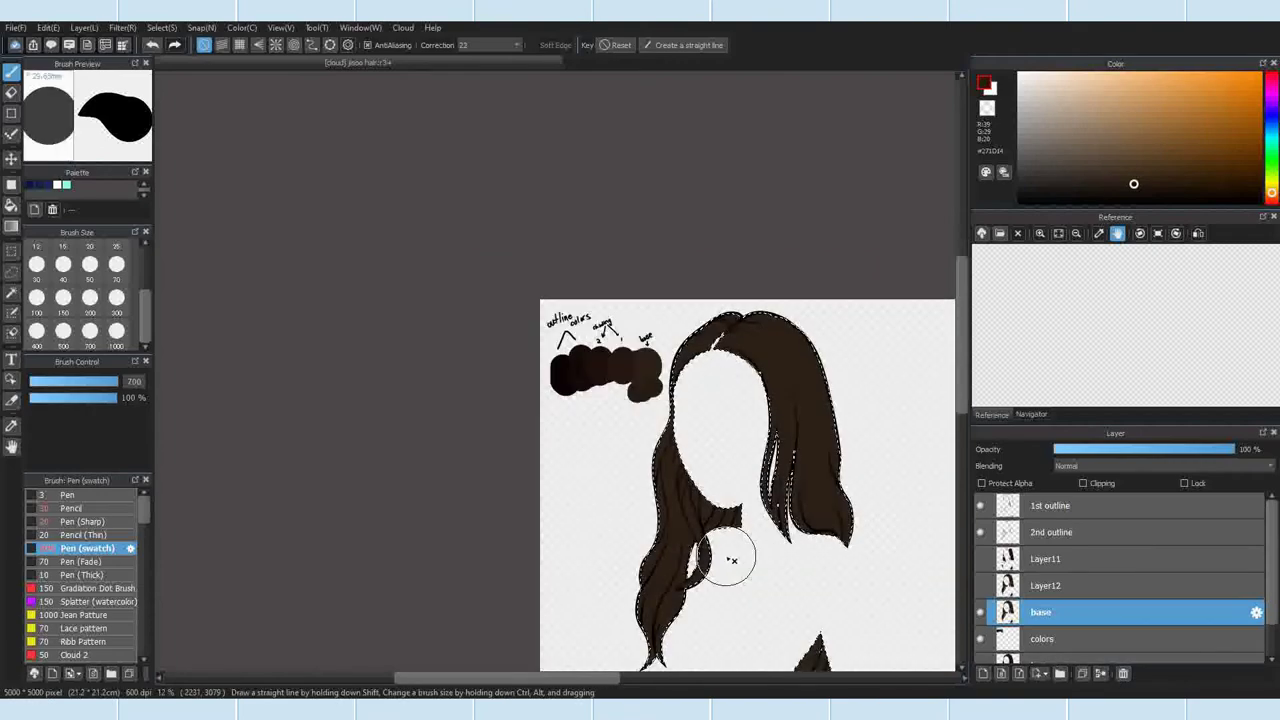
click(980, 612)
scroll(980, 620, down, 2)
click(979, 631)
scroll(634, 591, up, 3)
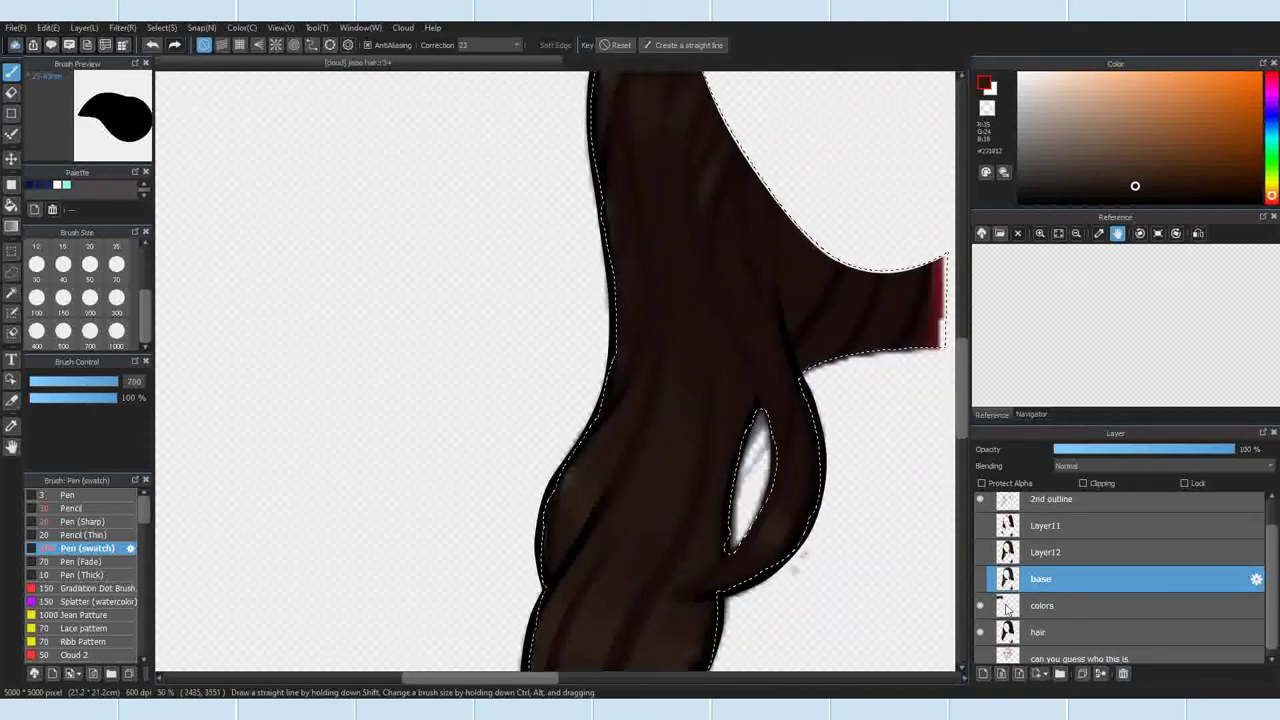
Step: Hide the hair reference layer and delete the old base layer
click(1010, 604)
click(980, 632)
click(1014, 554)
click(1020, 579)
click(1123, 674)
click(1012, 562)
key(ctrl+d)
click(991, 588)
Step: Clear the selection and paint a #231812 swatch under the previous test swatch on the colors layer with Pen (swatch) size 100
scroll(560, 437, down, 4)
scroll(600, 319, up, 3)
click(1020, 612)
key(ctrl+d)
click(37, 298)
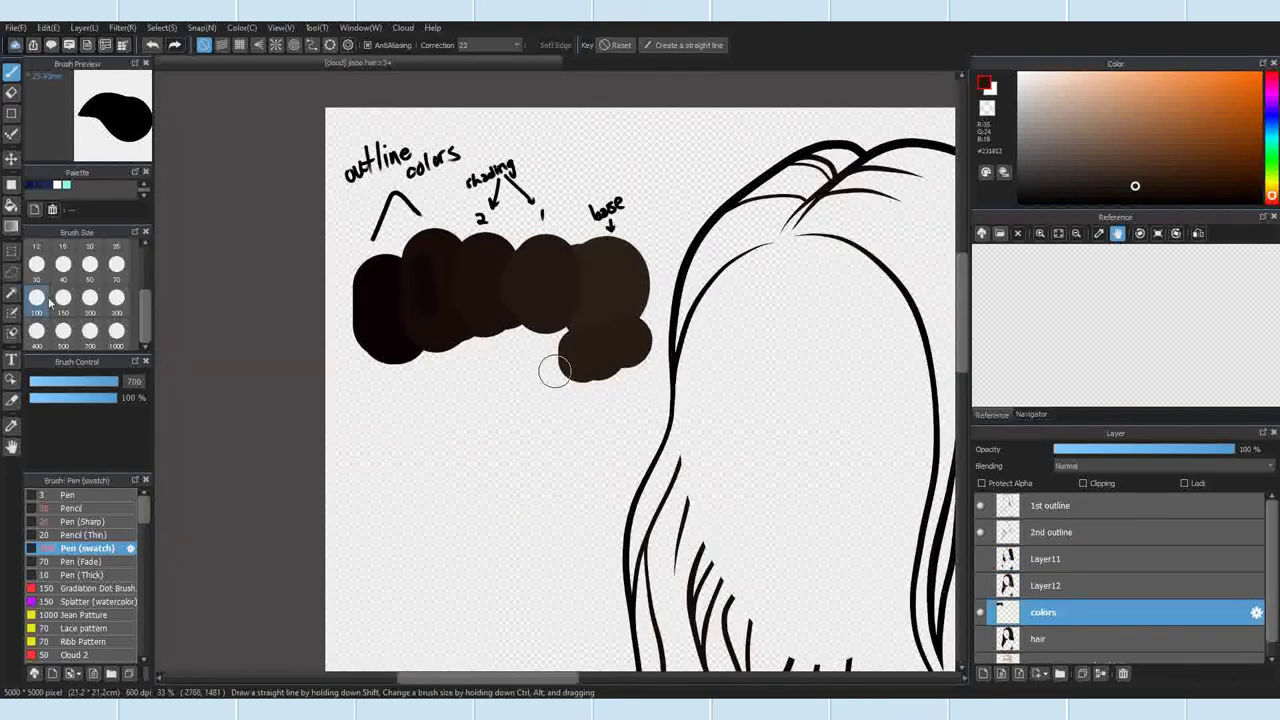
scroll(602, 342, up, 5)
scroll(505, 232, down, 2)
click(169, 28)
click(176, 63)
mouse_move(488, 399)
mouse_down()
mouse_move(505, 466)
mouse_move(651, 326)
mouse_up()
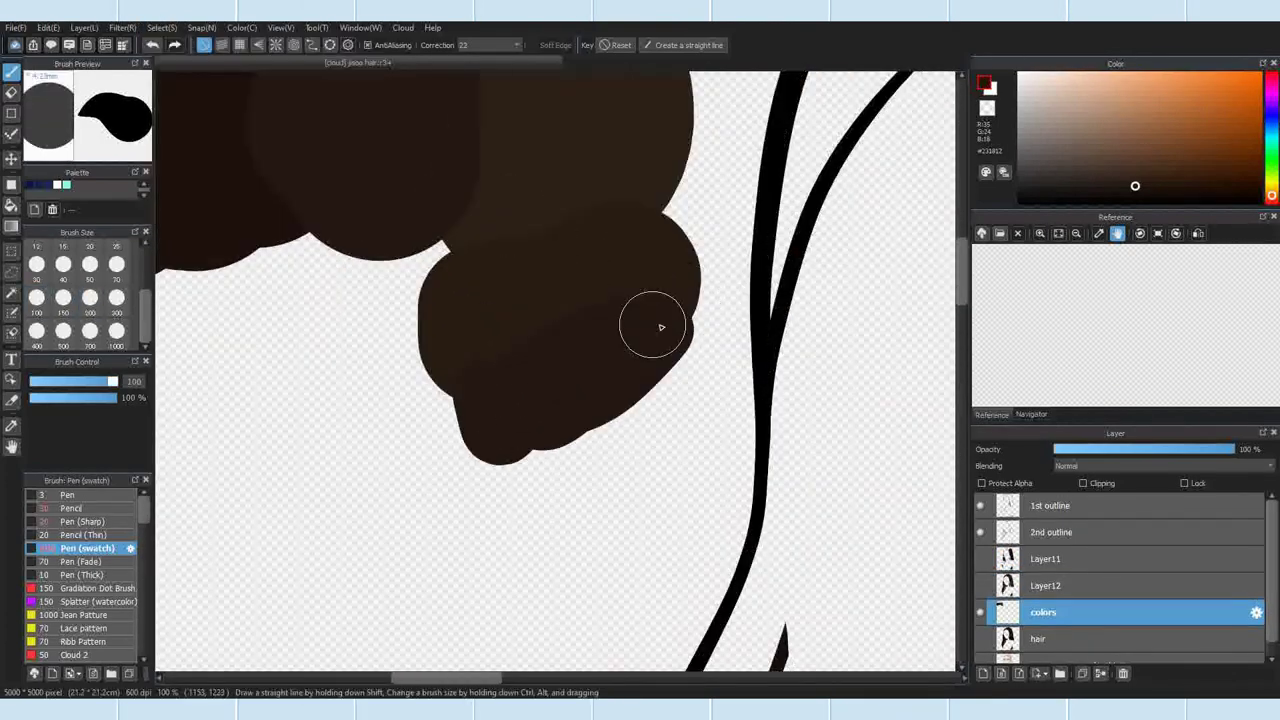
Step: Sample the darker shading brown #1F110F for comparison with the new swatch, and return to #231812
scroll(645, 335, down, 3)
scroll(510, 260, up, 3)
right_click(485, 342)
scroll(471, 297, down, 2)
scroll(697, 509, up, 3)
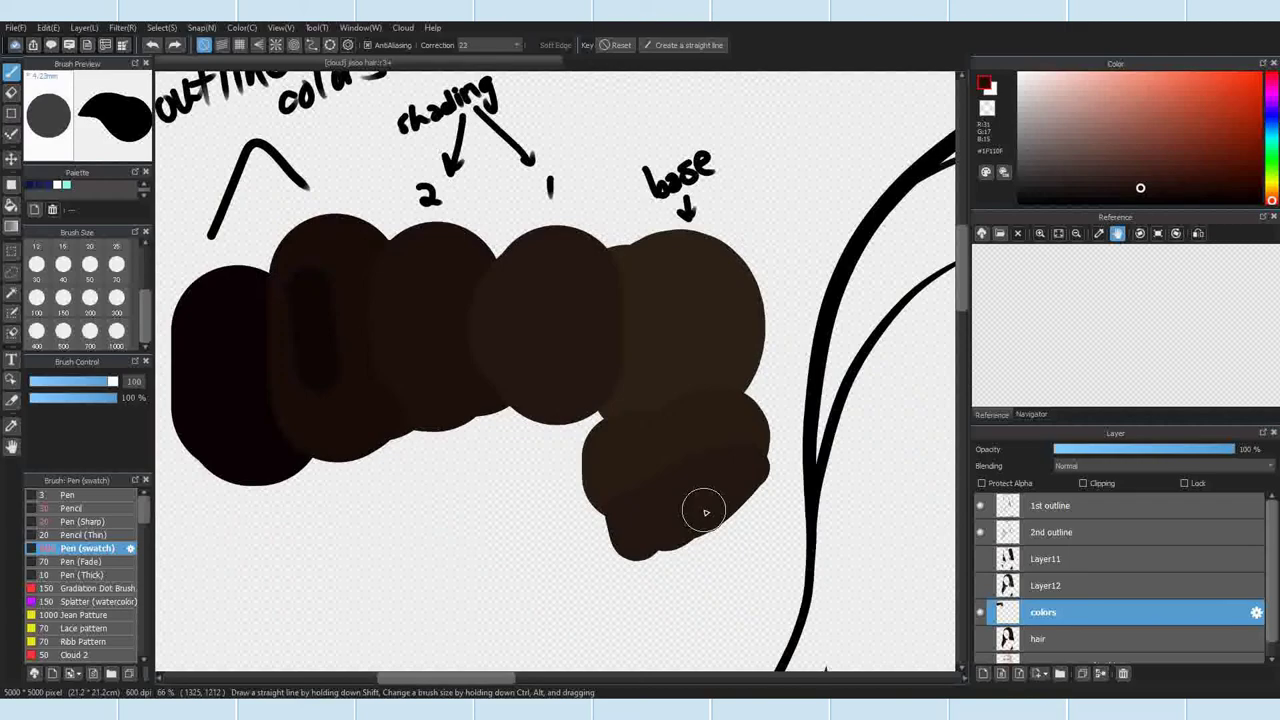
scroll(765, 484, down, 3)
scroll(765, 484, up, 1)
alt+click(536, 367)
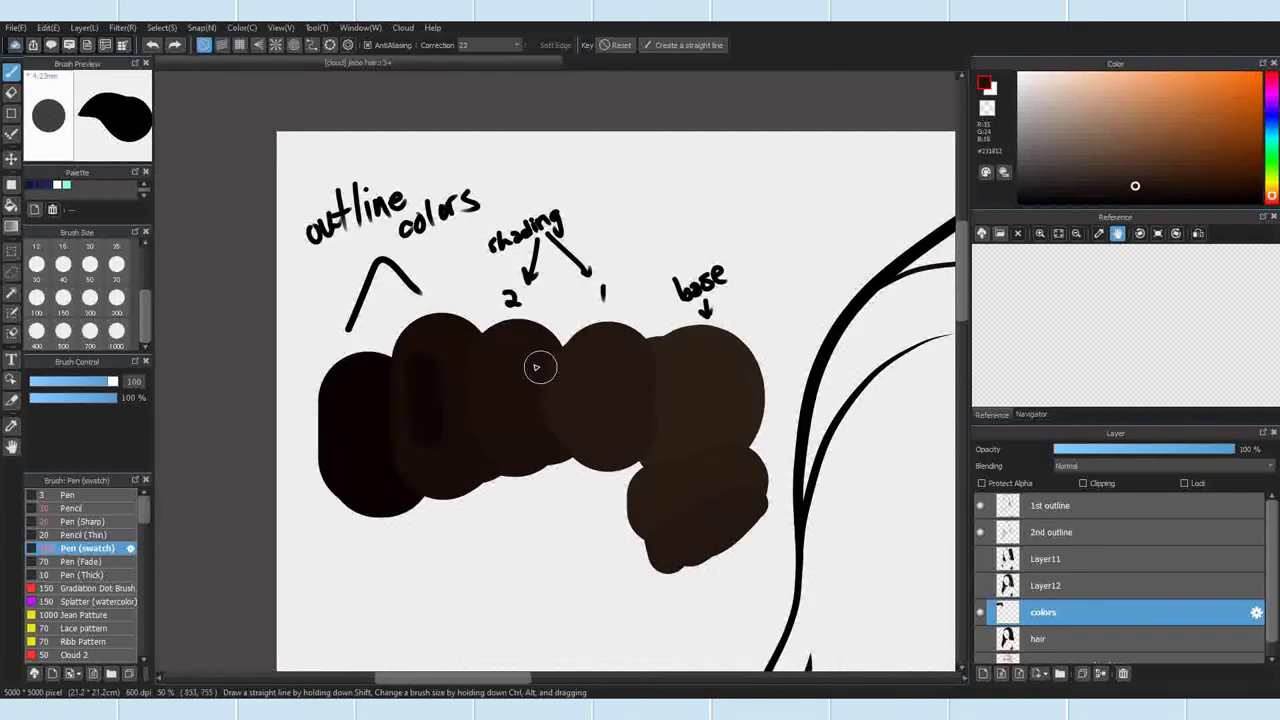
click(152, 47)
Step: Create a selection from Layer12's opacity and add a new layer above it
click(1050, 587)
click(162, 28)
click(263, 136)
scroll(452, 237, down, 4)
scroll(631, 377, up, 1)
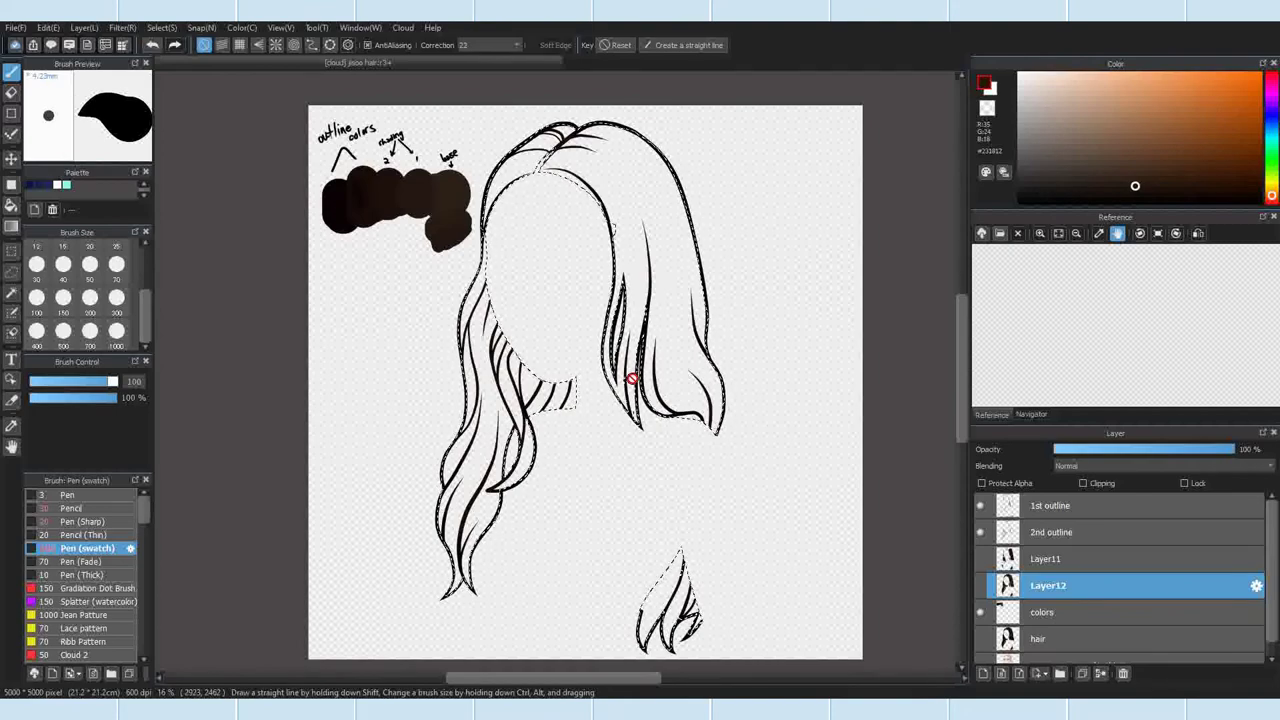
key(ctrl+shift+n)
Step: Fill the selected hair shape on the new layer with #231812 using Pen (swatch) size 1000, and deselect
click(117, 332)
mouse_move(570, 139)
mouse_down()
mouse_move(493, 403)
mouse_move(534, 523)
mouse_up()
drag(683, 470, 600, 65)
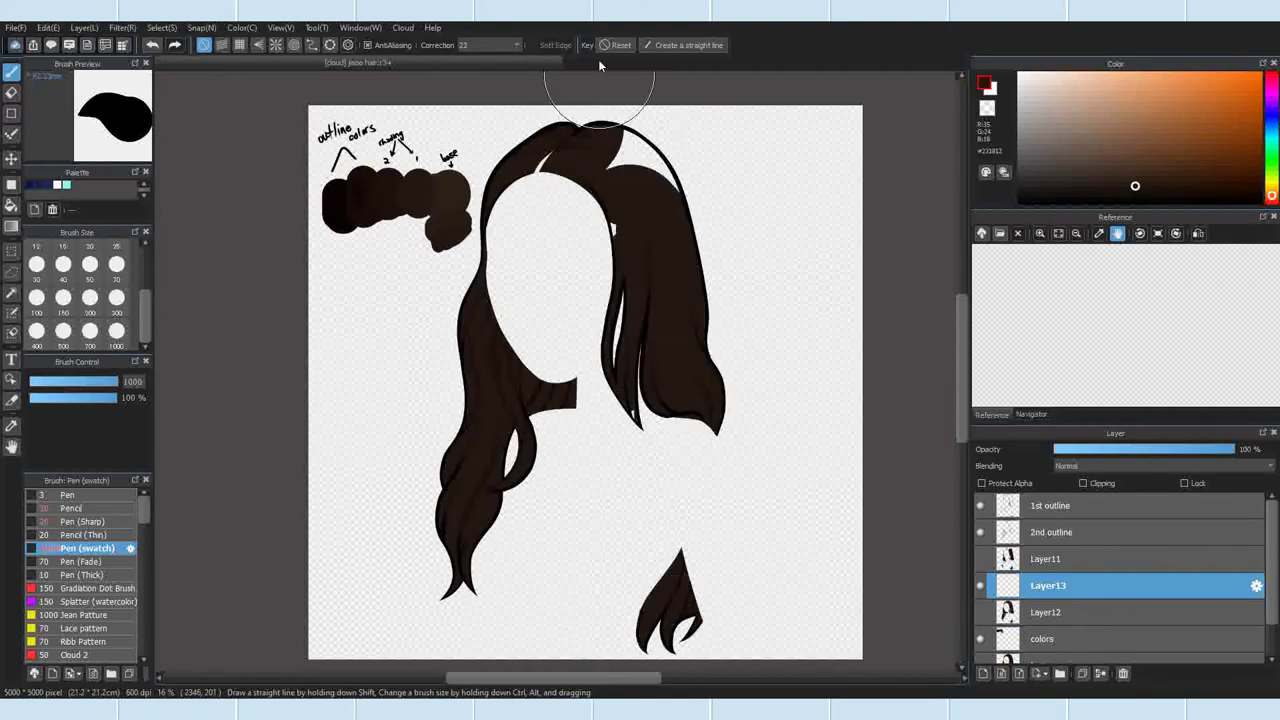
mouse_move(623, 193)
mouse_down()
mouse_move(656, 463)
mouse_move(623, 479)
mouse_move(584, 145)
mouse_move(591, 446)
mouse_up()
click(162, 28)
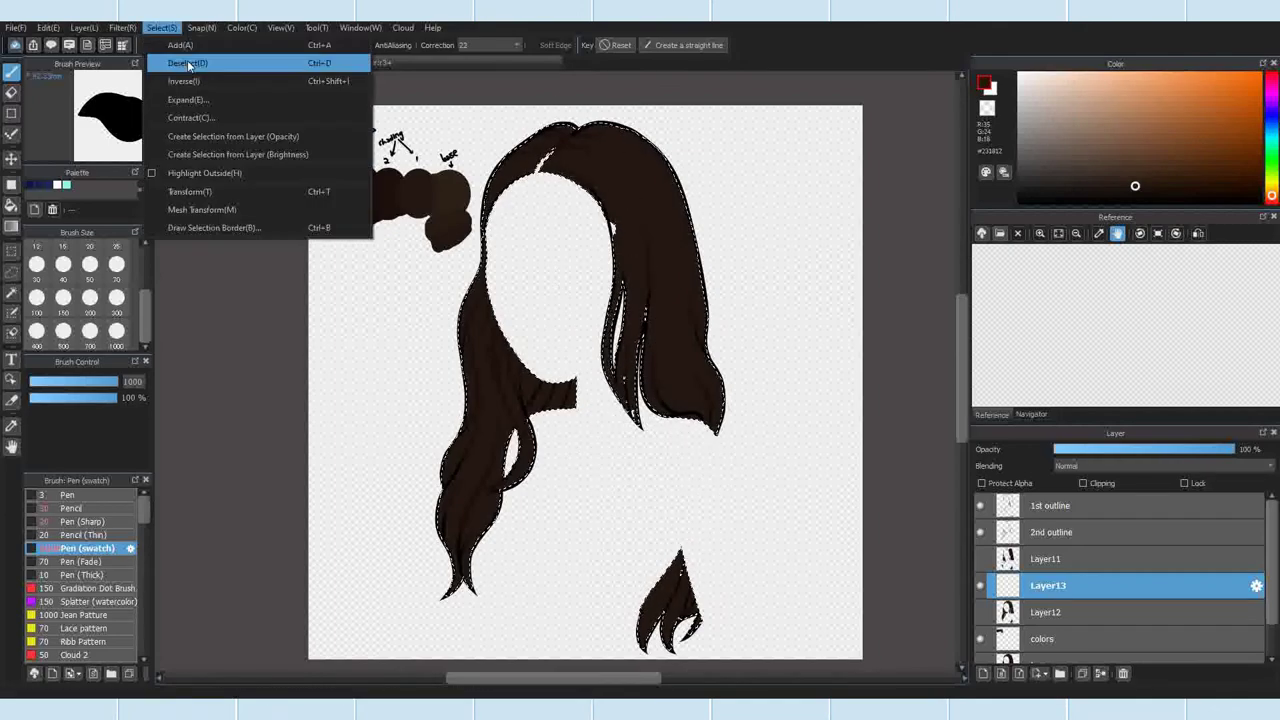
click(186, 62)
Step: Paint over the small unfilled gaps along the face edge and strands on Layer13 with Pen (swatch) size 30
click(36, 265)
scroll(634, 205, up, 8)
drag(436, 180, 491, 137)
scroll(595, 305, down, 7)
scroll(606, 545, up, 5)
drag(620, 500, 625, 570)
scroll(580, 443, down, 6)
scroll(576, 259, up, 2)
scroll(575, 259, down, 3)
scroll(547, 570, up, 2)
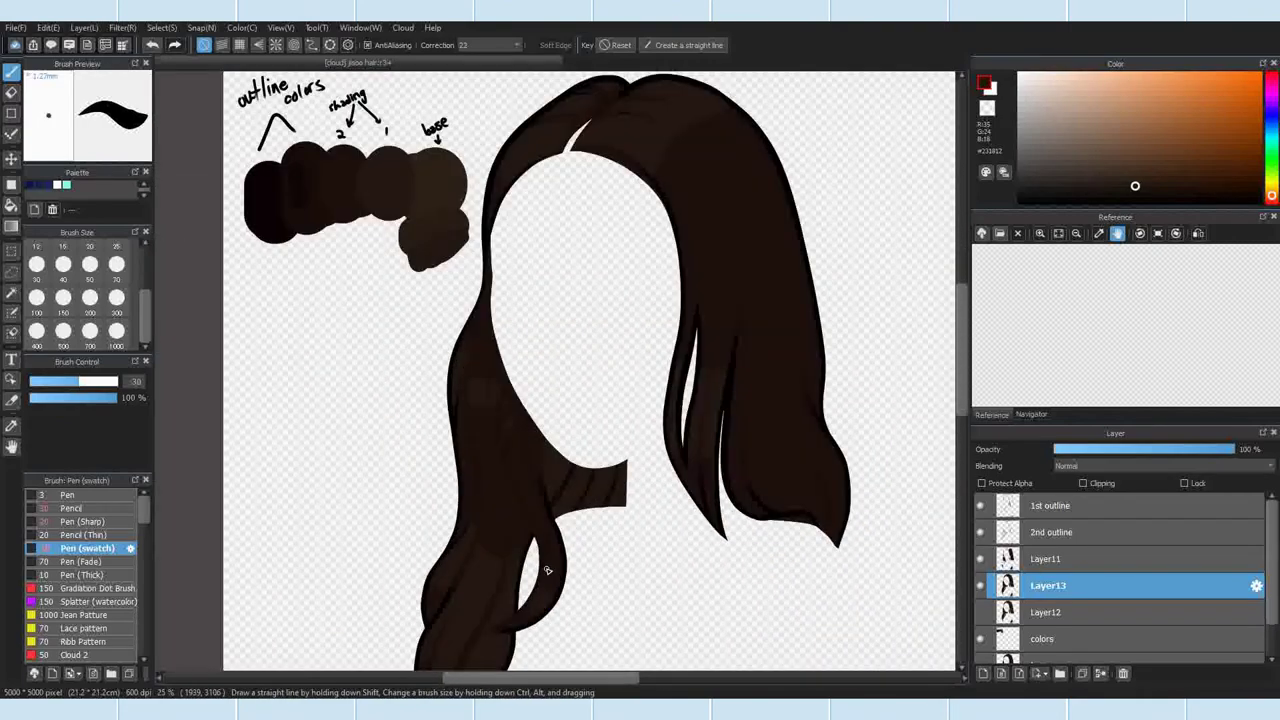
Step: Erase the uneven base edge along the right hairline of the face opening on Layer13, following a curve snap with eraser size 12
scroll(729, 137, up, 2)
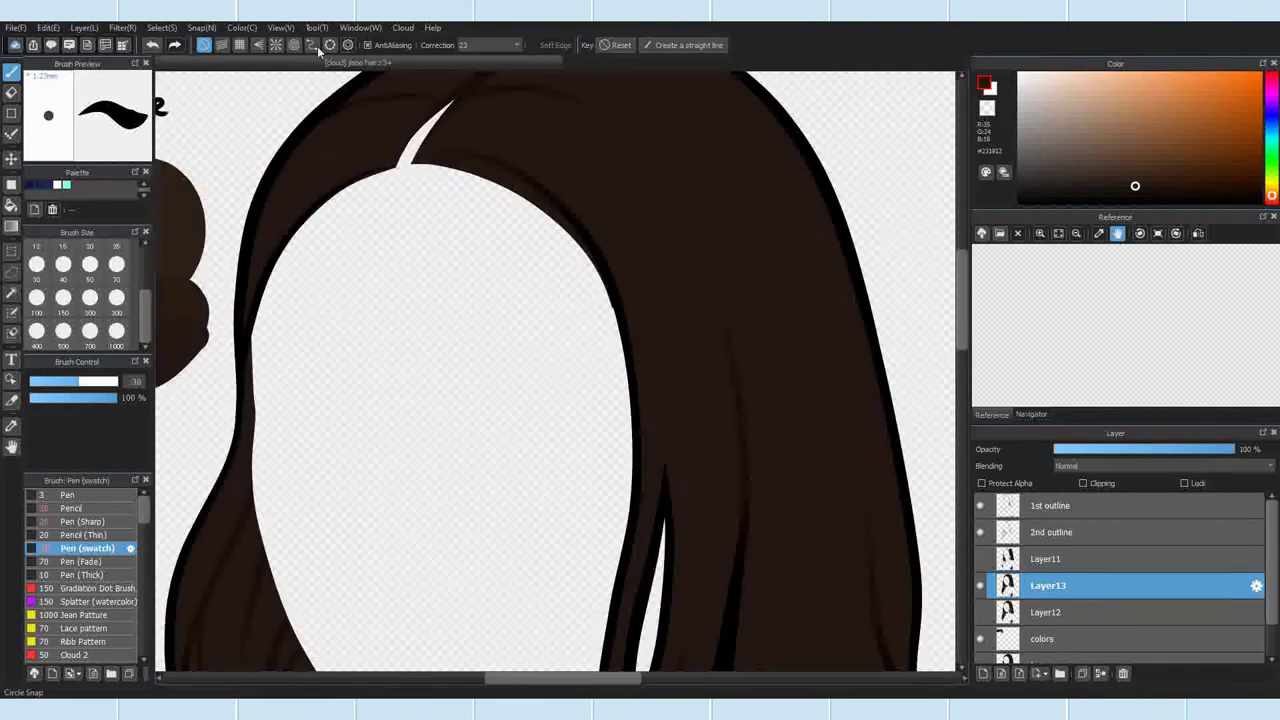
scroll(438, 140, up, 2)
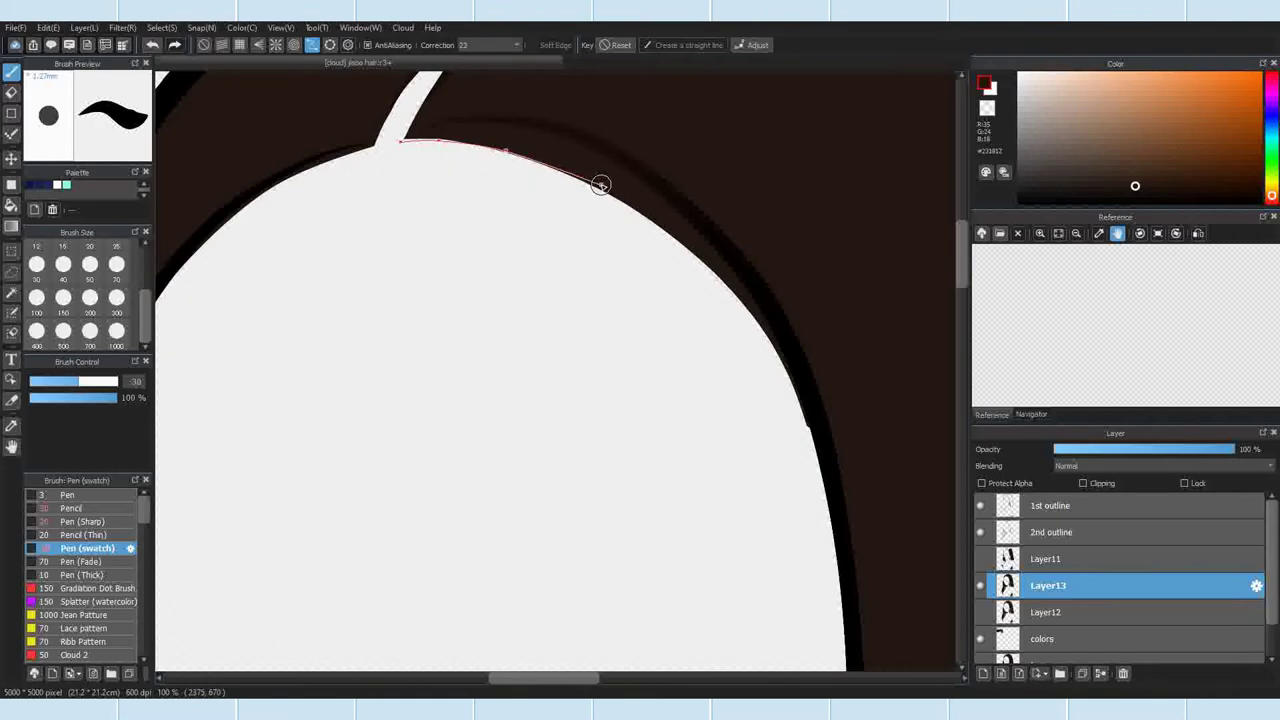
click(825, 460)
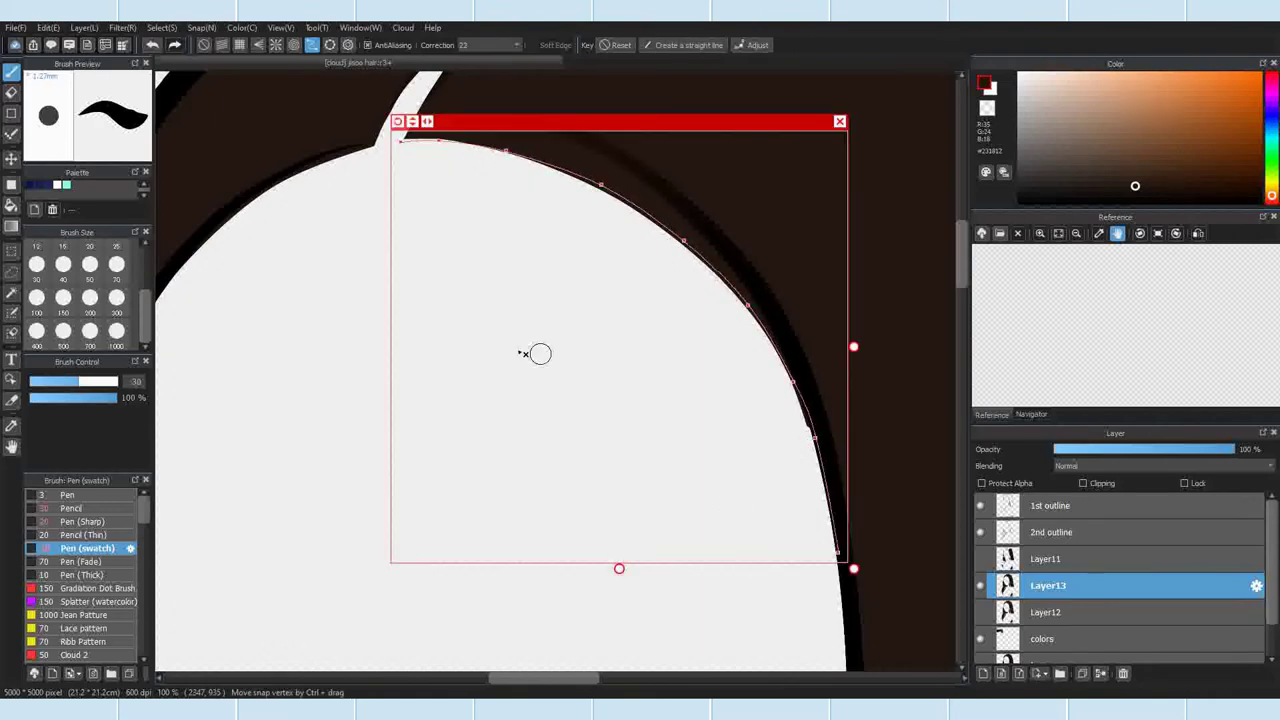
click(10, 92)
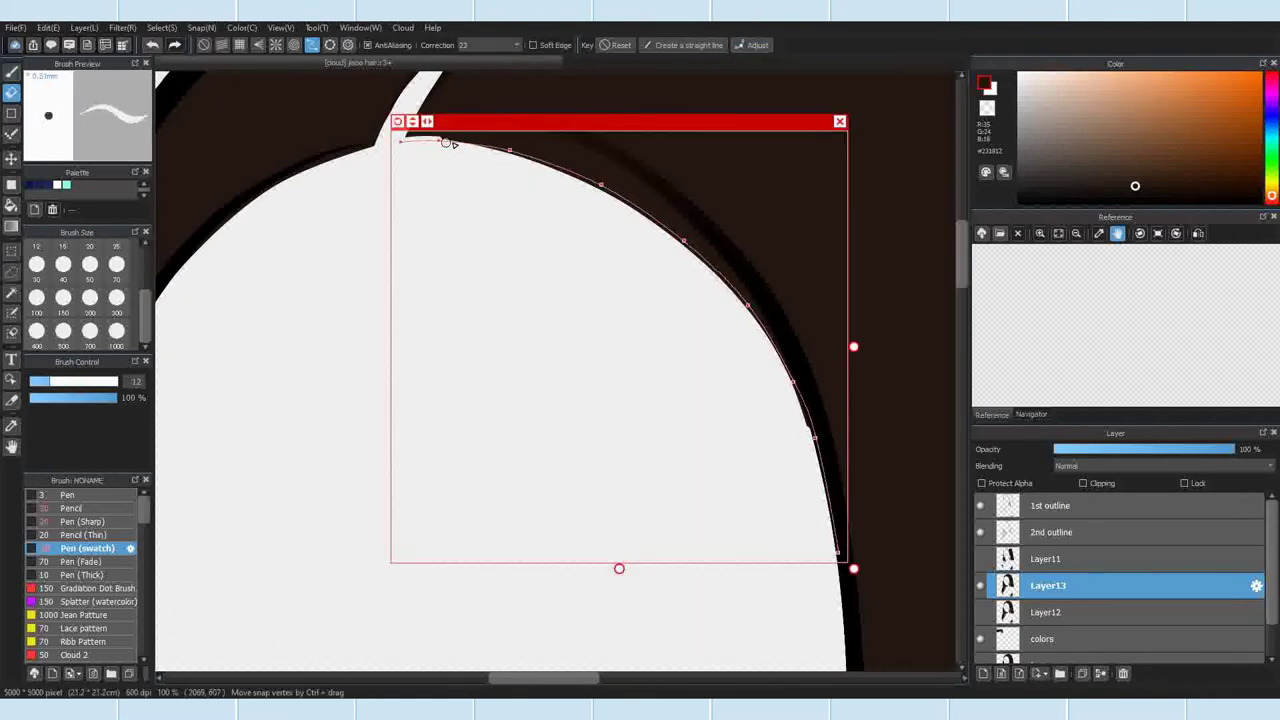
click(505, 162)
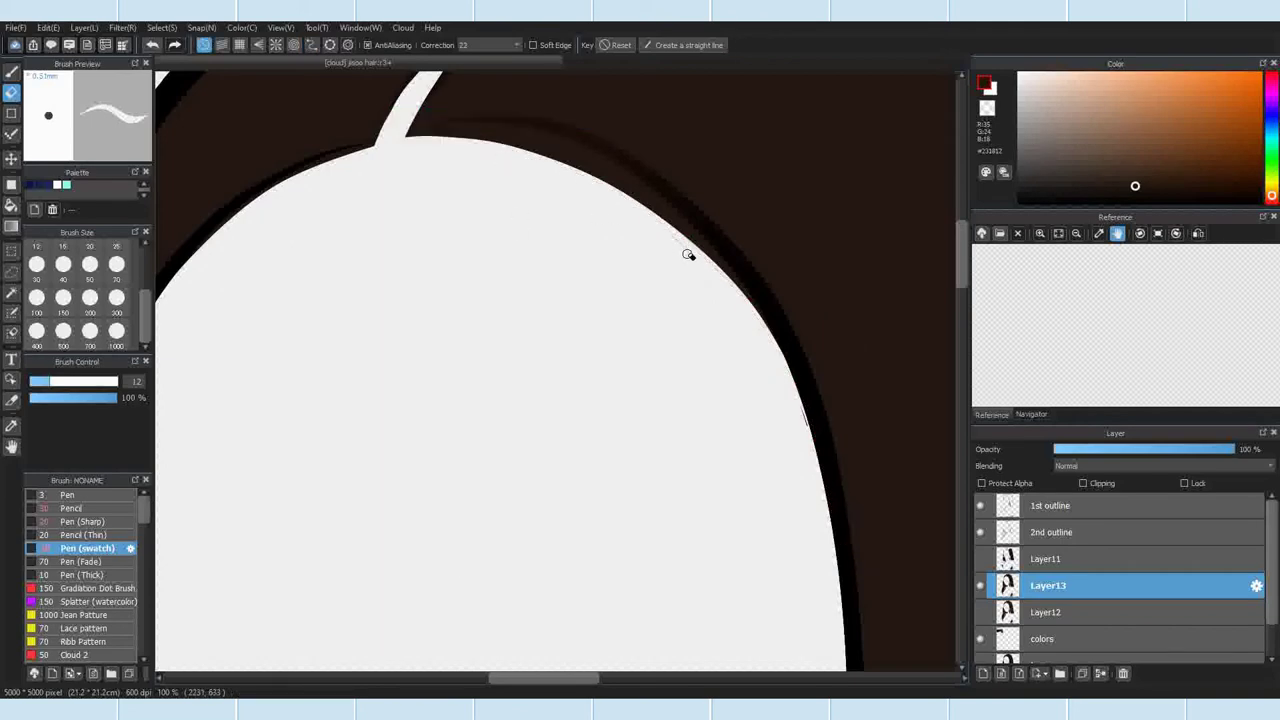
scroll(614, 257, down, 5)
scroll(594, 134, up, 3)
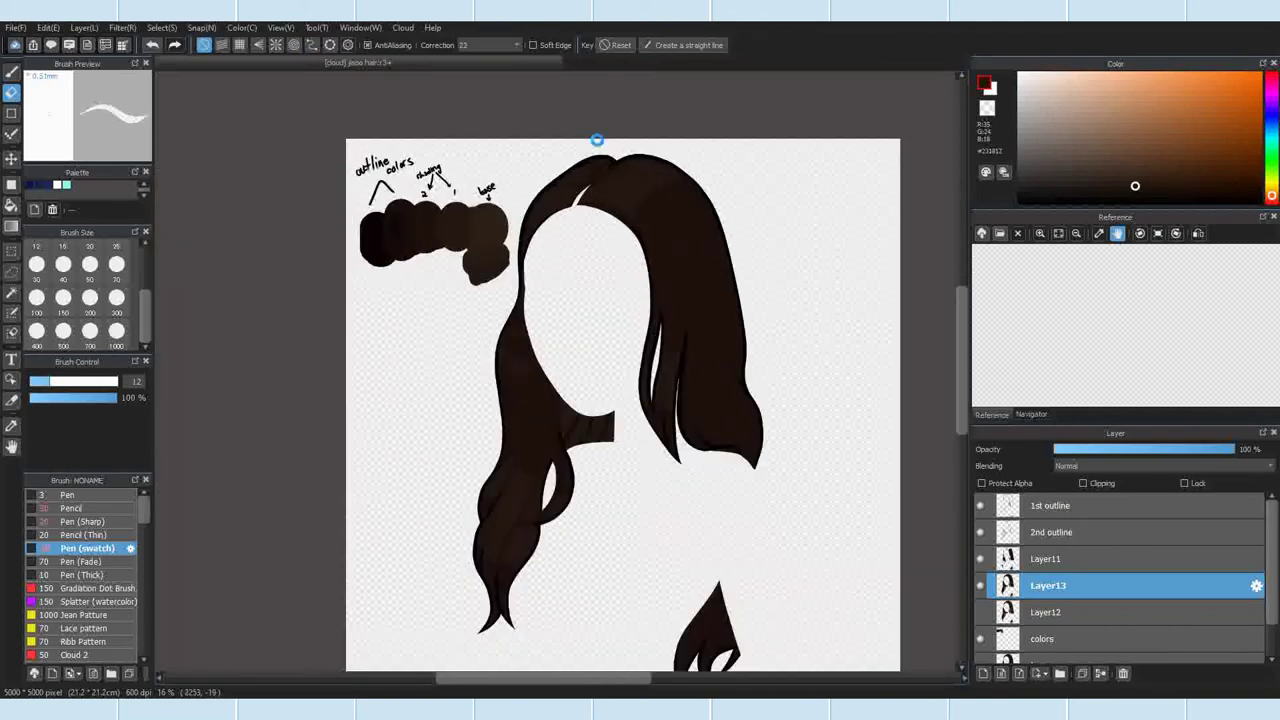
Step: Try repainting the hair shape on Layer13 with a freshly sampled brown at brush size 1000, and undo the stroke
scroll(385, 367, up, 3)
right_click(385, 367)
click(162, 28)
click(260, 136)
scroll(482, 187, down, 3)
key(ctrl+d)
click(116, 331)
click(11, 73)
scroll(488, 374, down, 1)
drag(621, 254, 527, 369)
mouse_move(527, 369)
mouse_down()
mouse_move(660, 294)
mouse_move(476, 694)
mouse_up()
scroll(658, 293, down, 1)
click(154, 49)
Step: Try filling the selected hair shape with the lighter brown #271D14 using Pen (swatch) size 1000, and undo it
click(70, 495)
click(90, 265)
scroll(592, 260, up, 7)
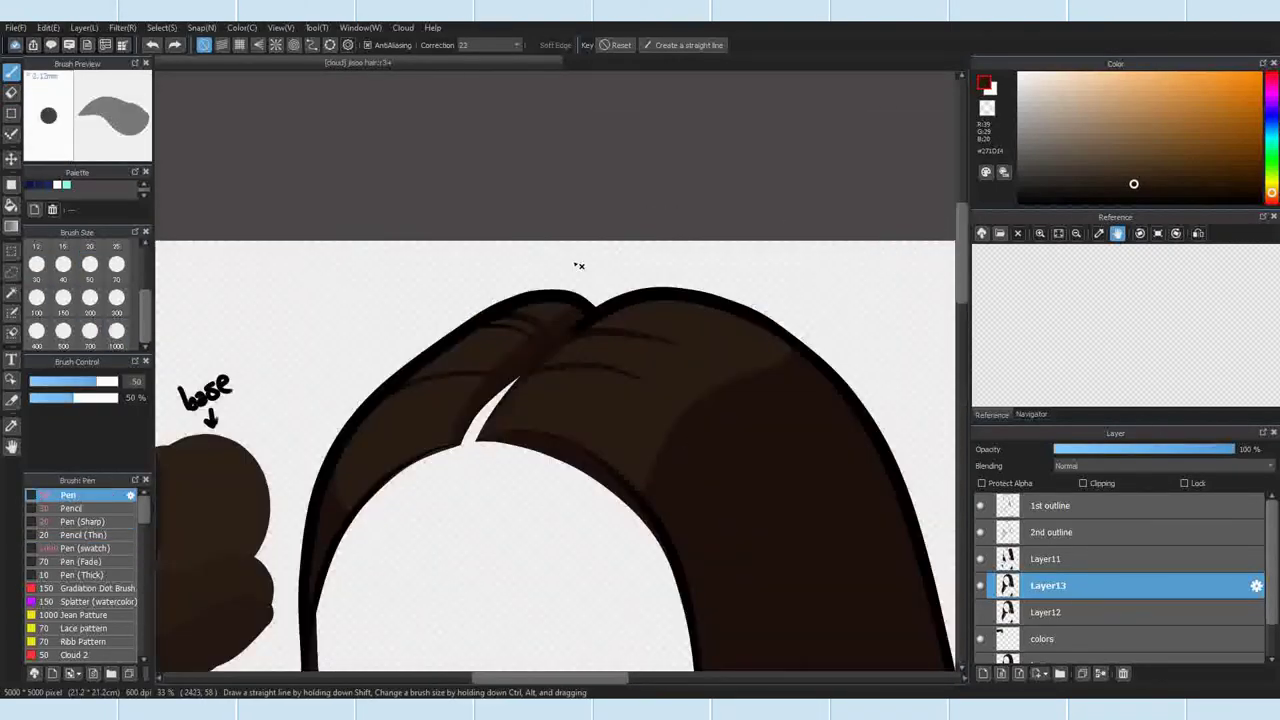
scroll(440, 215, down, 2)
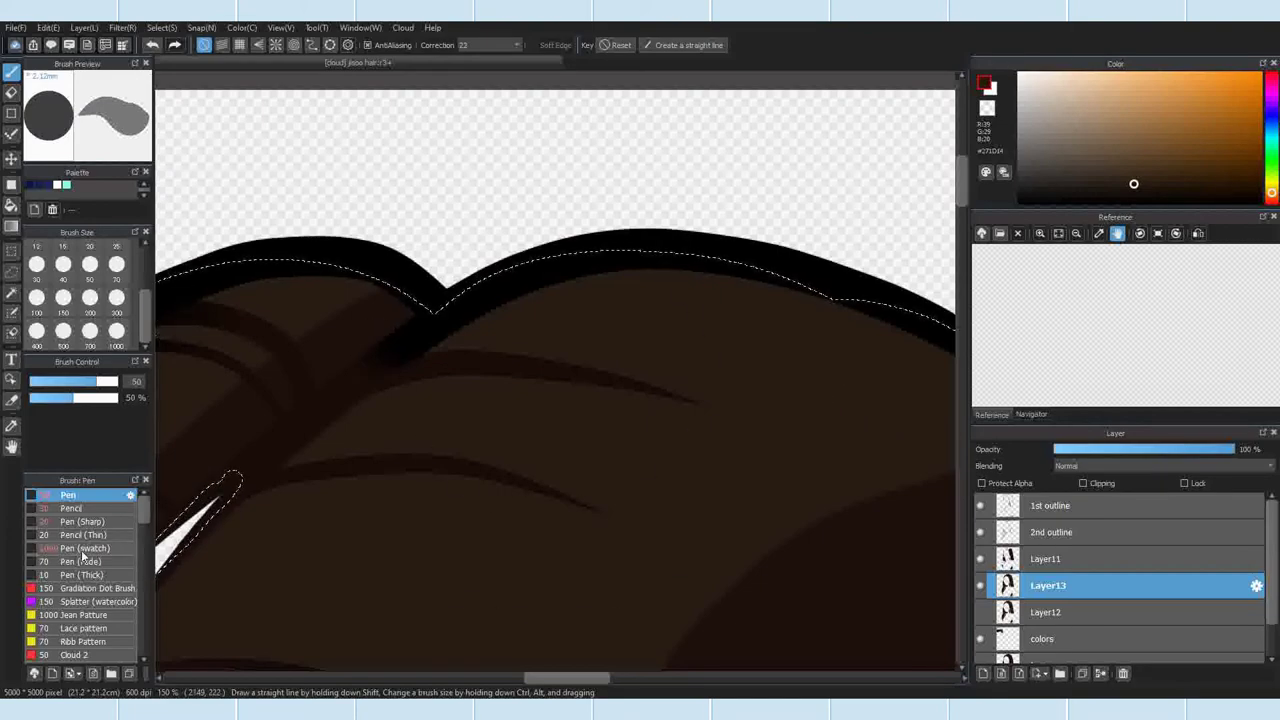
click(84, 550)
scroll(571, 300, down, 6)
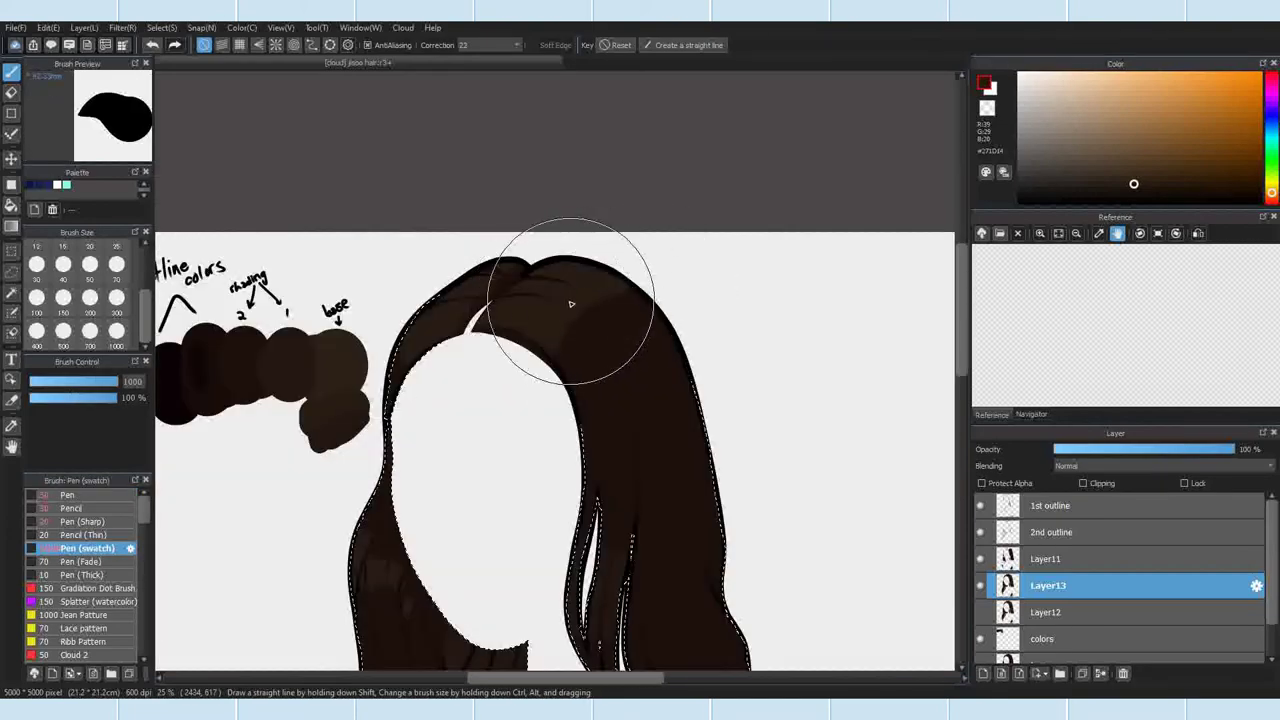
click(151, 46)
scroll(543, 265, up, 2)
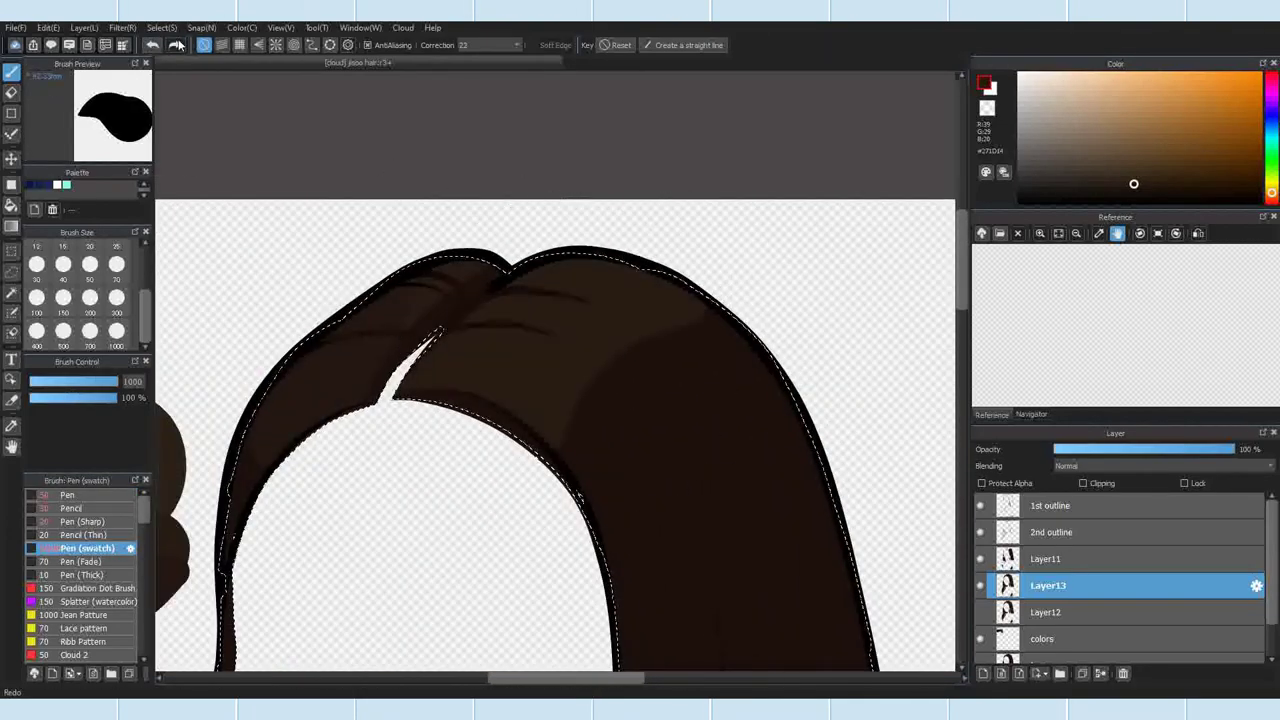
Step: Blend brown over the selected hair with Pen size 1000 at 50% opacity, and sample the mixed base colour #241A12
click(70, 495)
scroll(674, 268, up, 3)
click(157, 48)
click(117, 331)
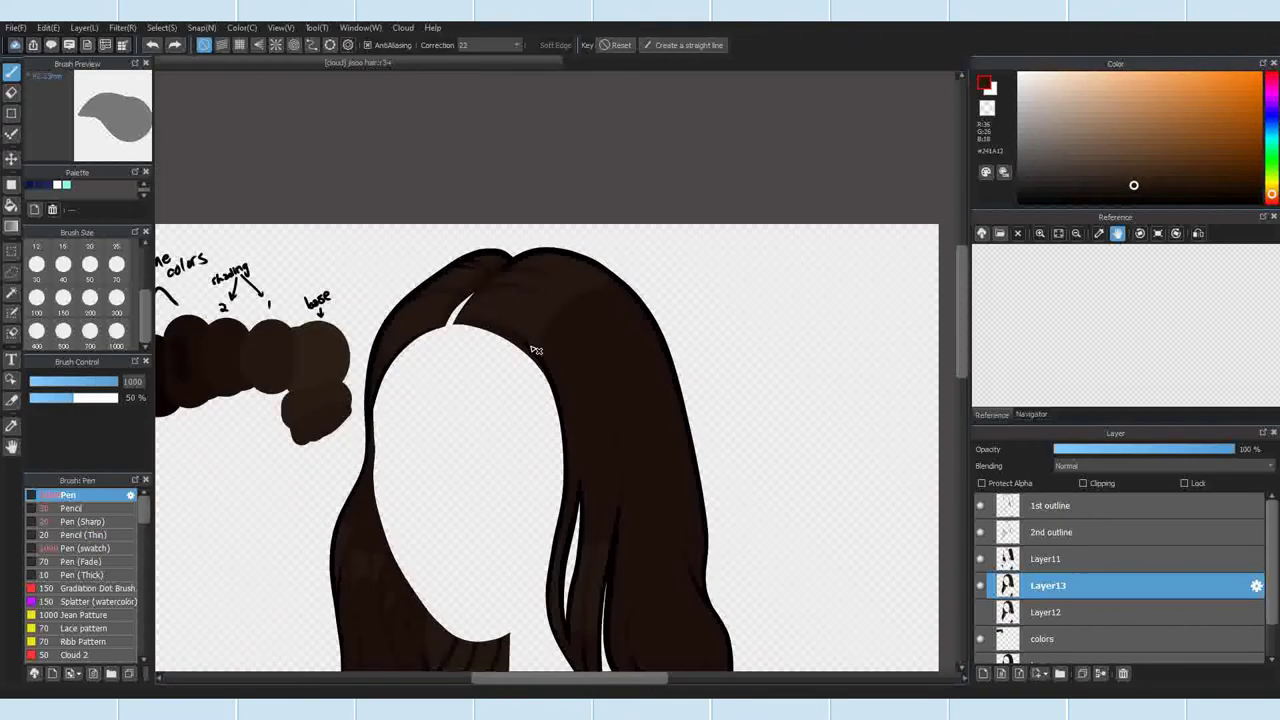
scroll(357, 657, down, 2)
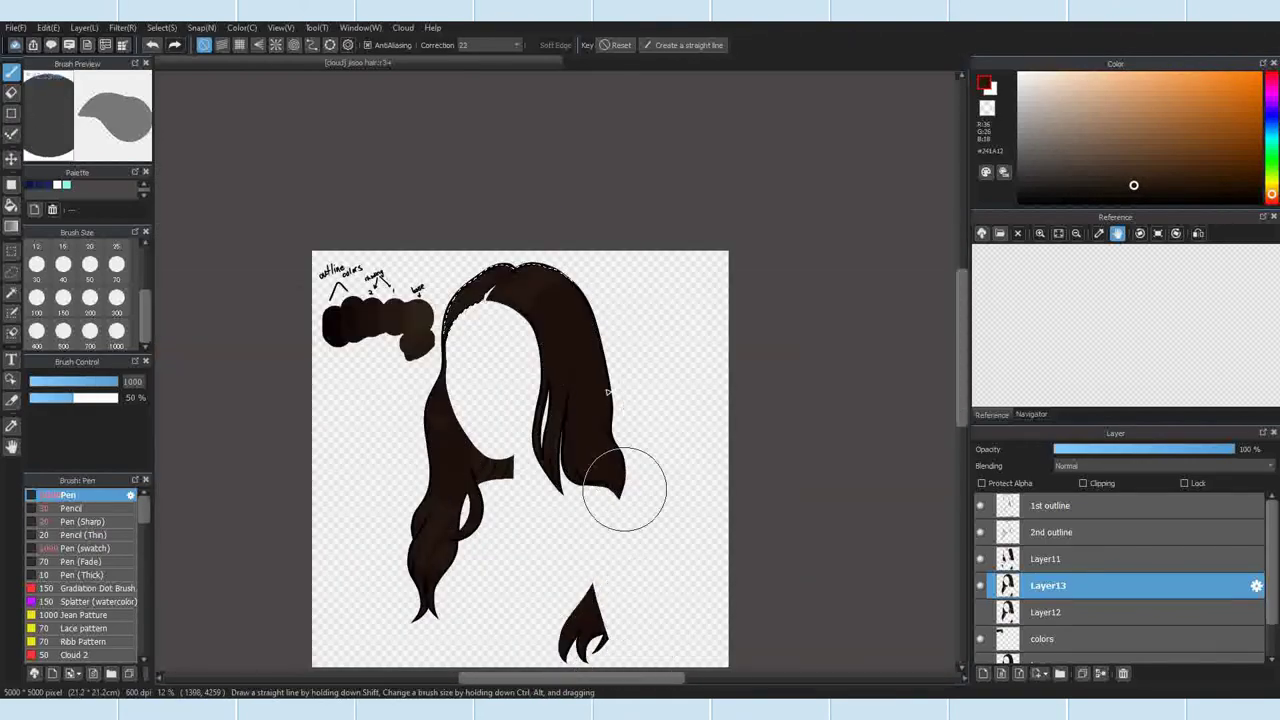
scroll(603, 332, up, 4)
scroll(490, 197, down, 1)
scroll(45, 258, up, 2)
click(90, 298)
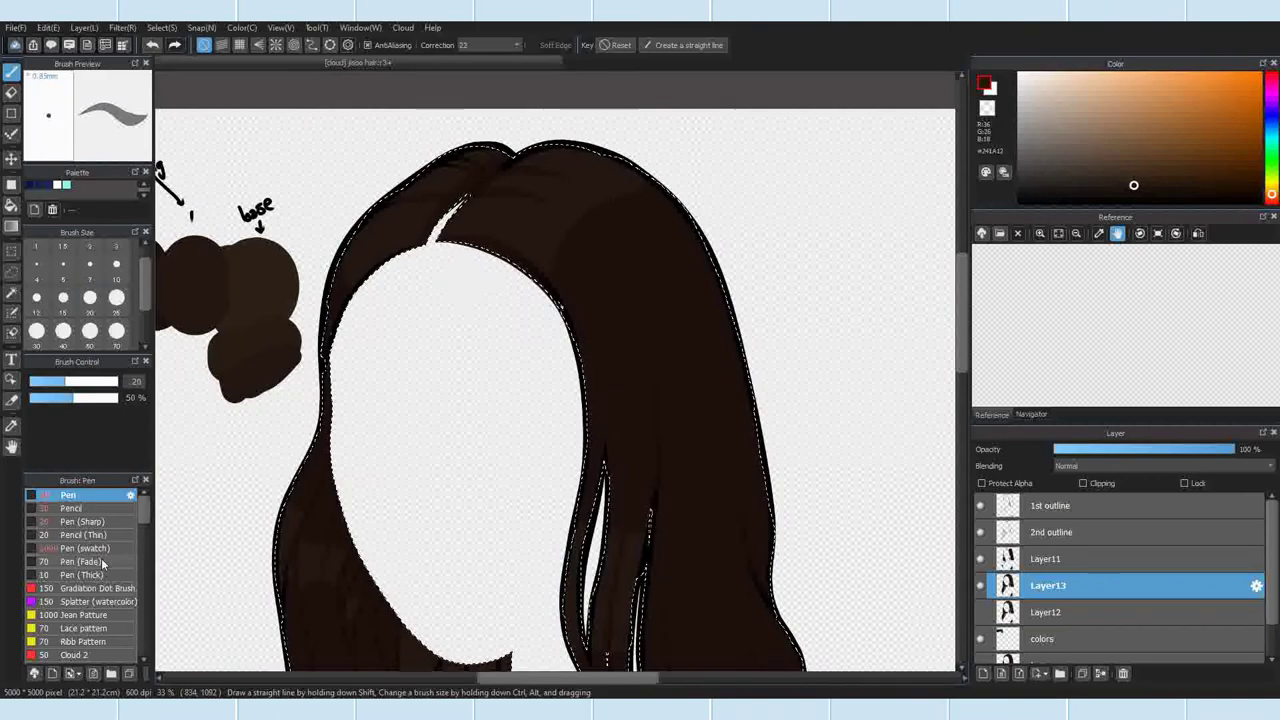
Step: Fill the selected hair shape on Layer13 with #241A12 using Pen (swatch) size 1000, hide Layer11, and deselect
click(85, 548)
scroll(549, 283, up, 1)
scroll(763, 183, down, 3)
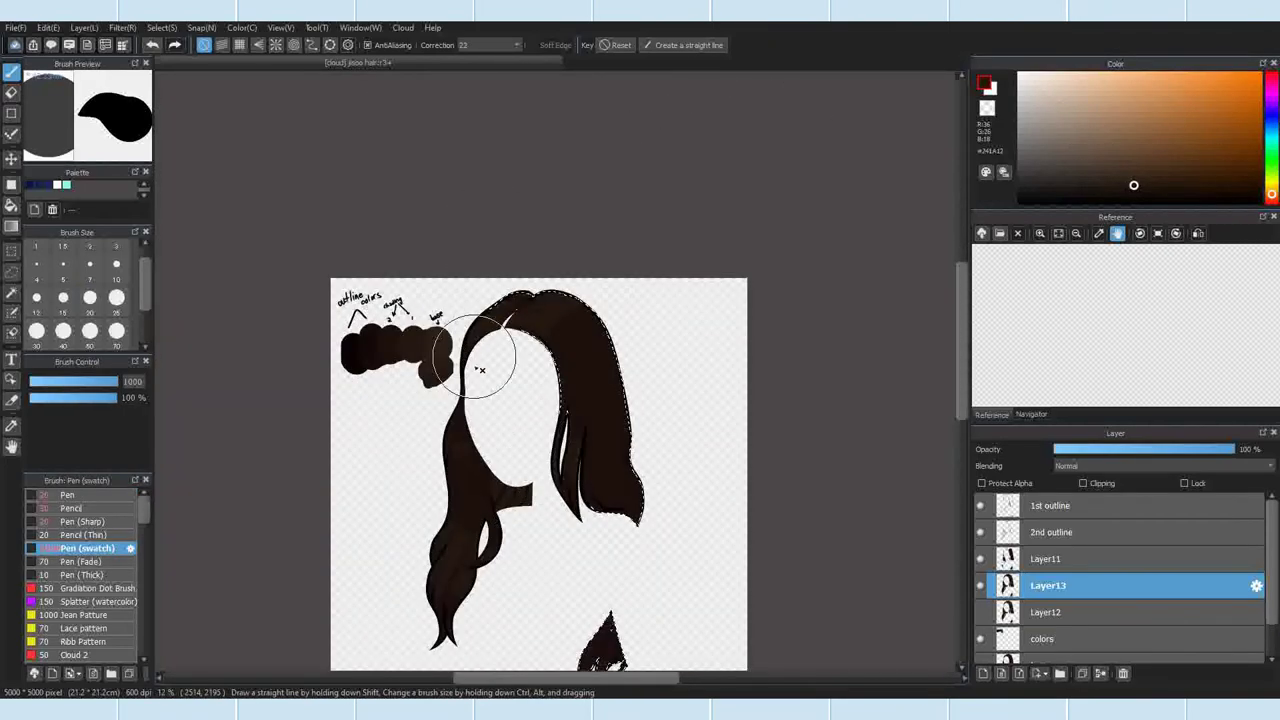
scroll(597, 420, down, 1)
scroll(597, 440, up, 4)
click(980, 560)
scroll(572, 549, down, 4)
scroll(540, 246, up, 2)
key(ctrl+d)
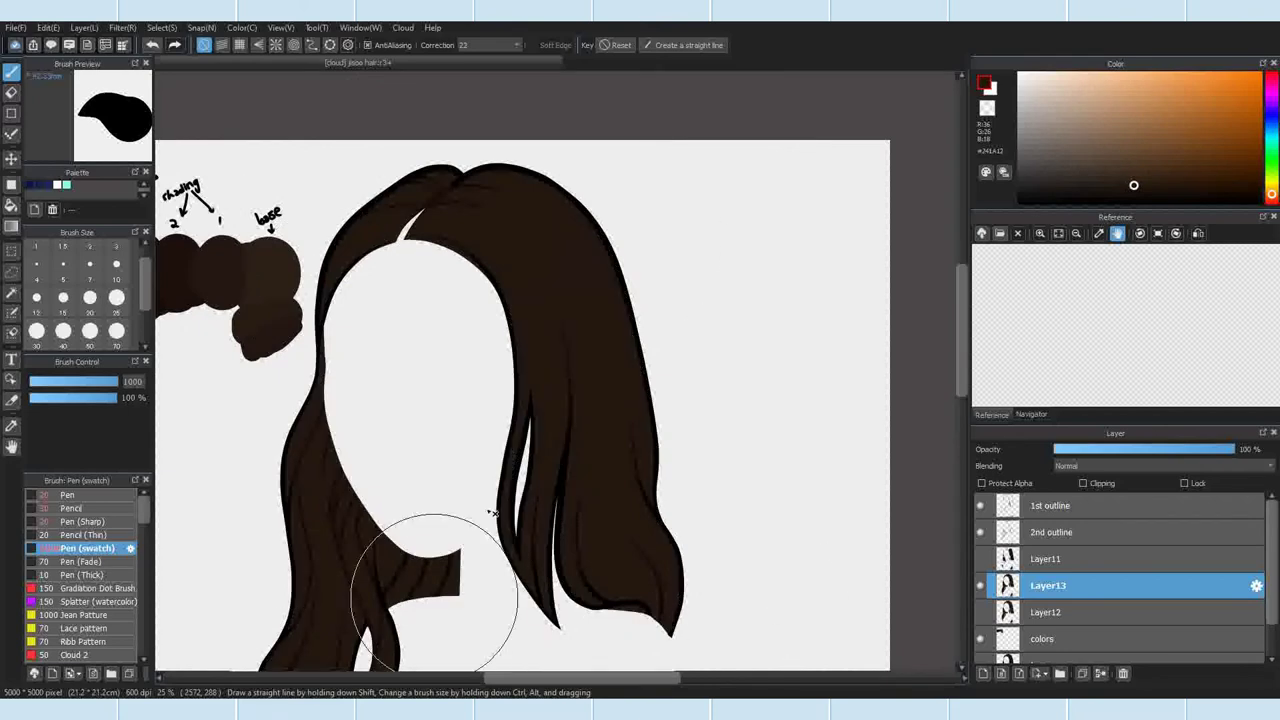
Step: Show Layer11 again and rename Layer13 as base
scroll(458, 392, down, 2)
click(980, 559)
scroll(424, 330, up, 2)
key(ctrl+d)
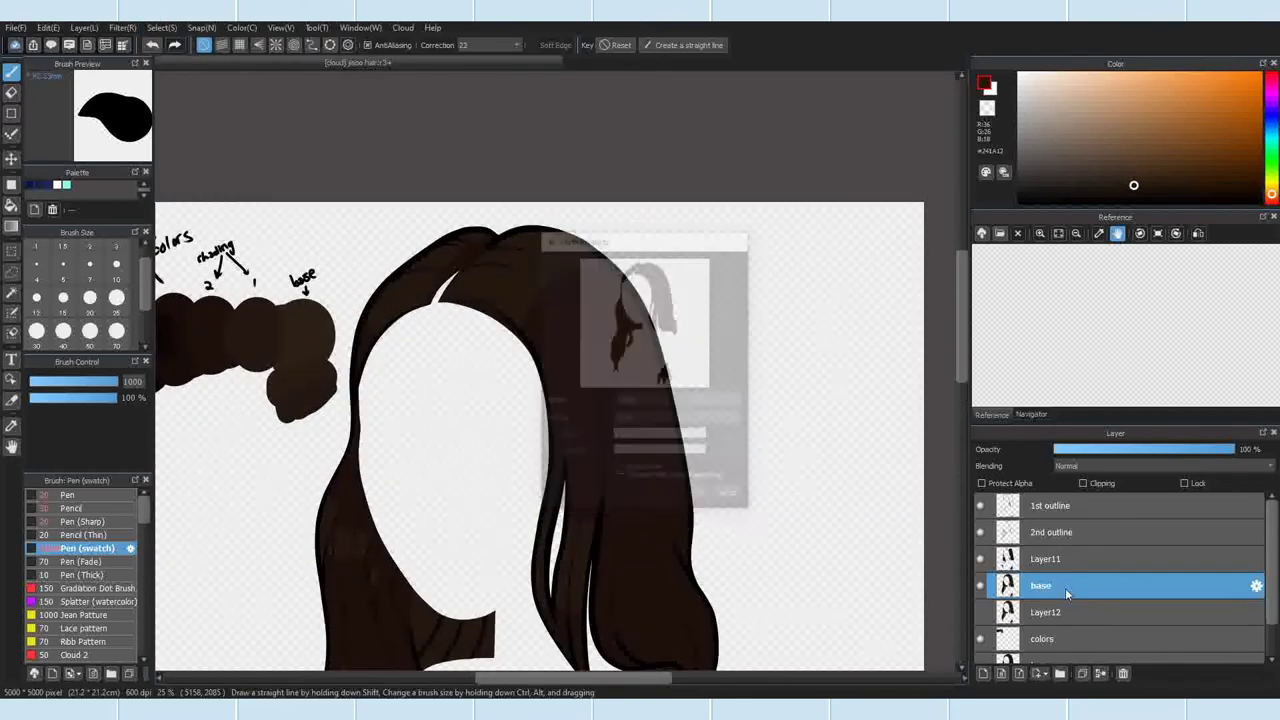
Step: Rename Layer11 as shading 2
click(1086, 560)
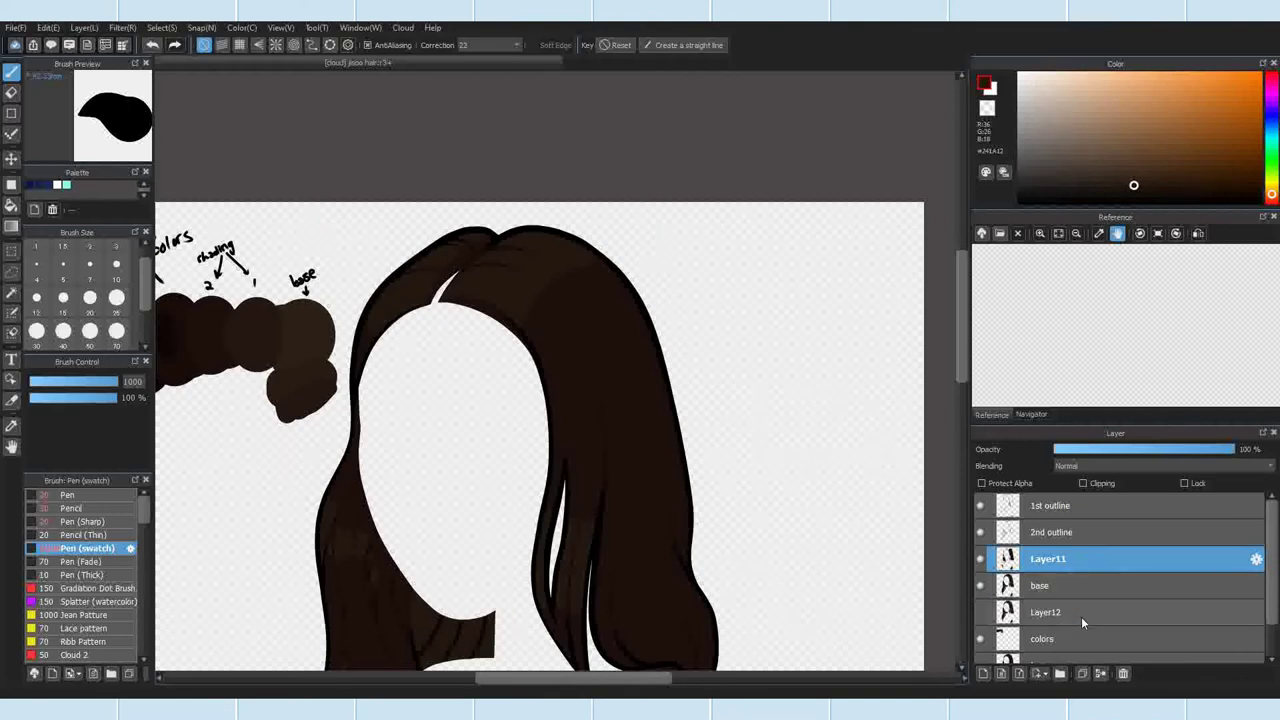
double_click(1075, 560)
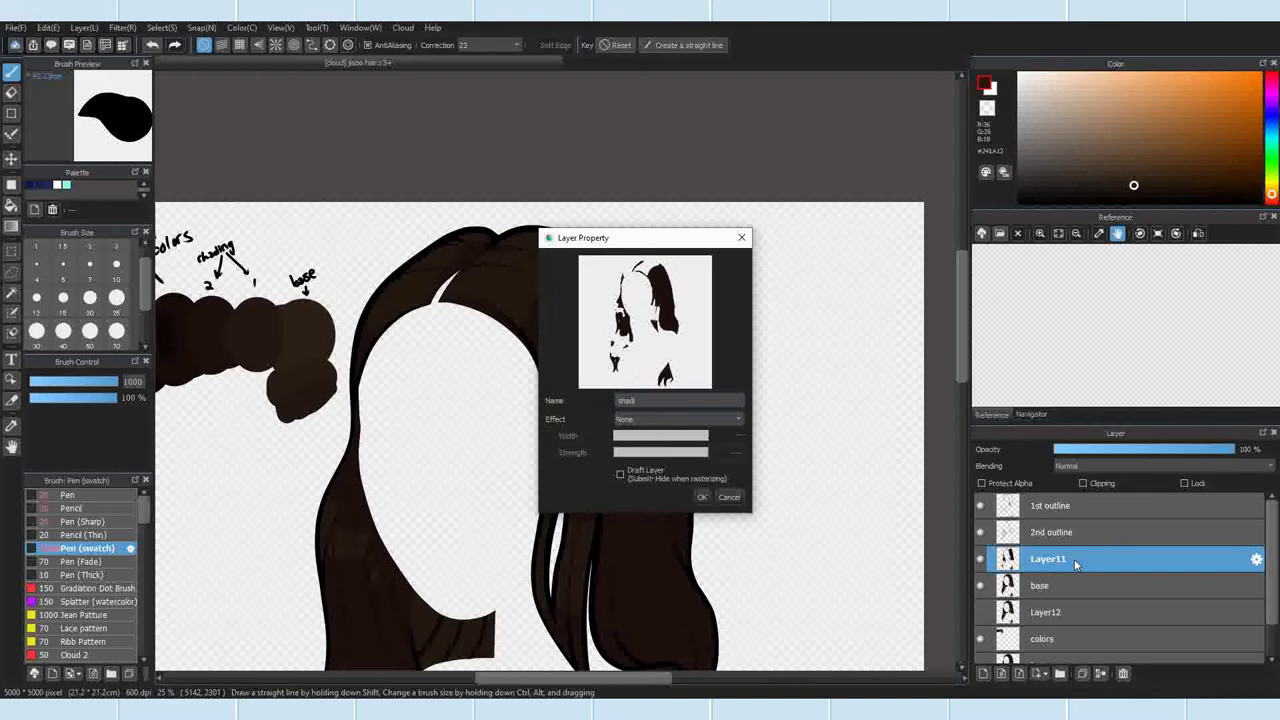
text(shading 2)
key(Return)
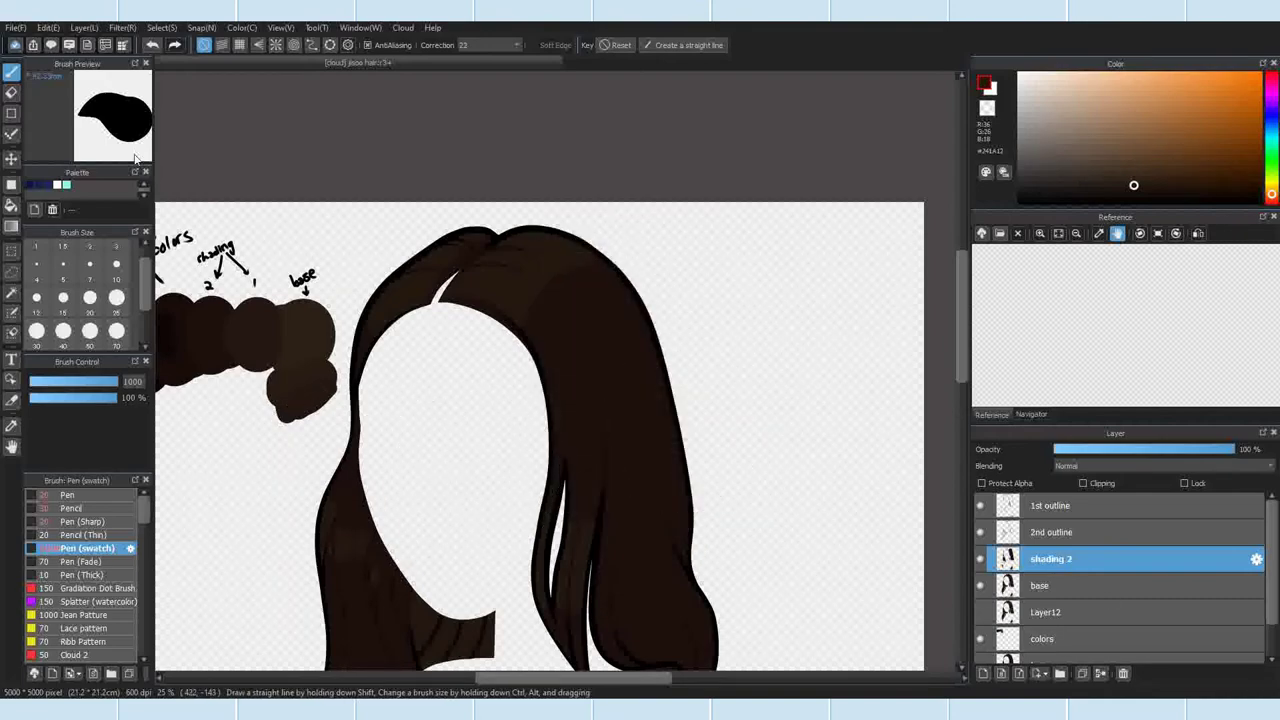
Step: Sample #1F110F and touch up the shading beside the outer outline of the left hair section with Pencil size 30
click(67, 509)
scroll(555, 371, down, 2)
scroll(563, 318, up, 8)
right_click(412, 526)
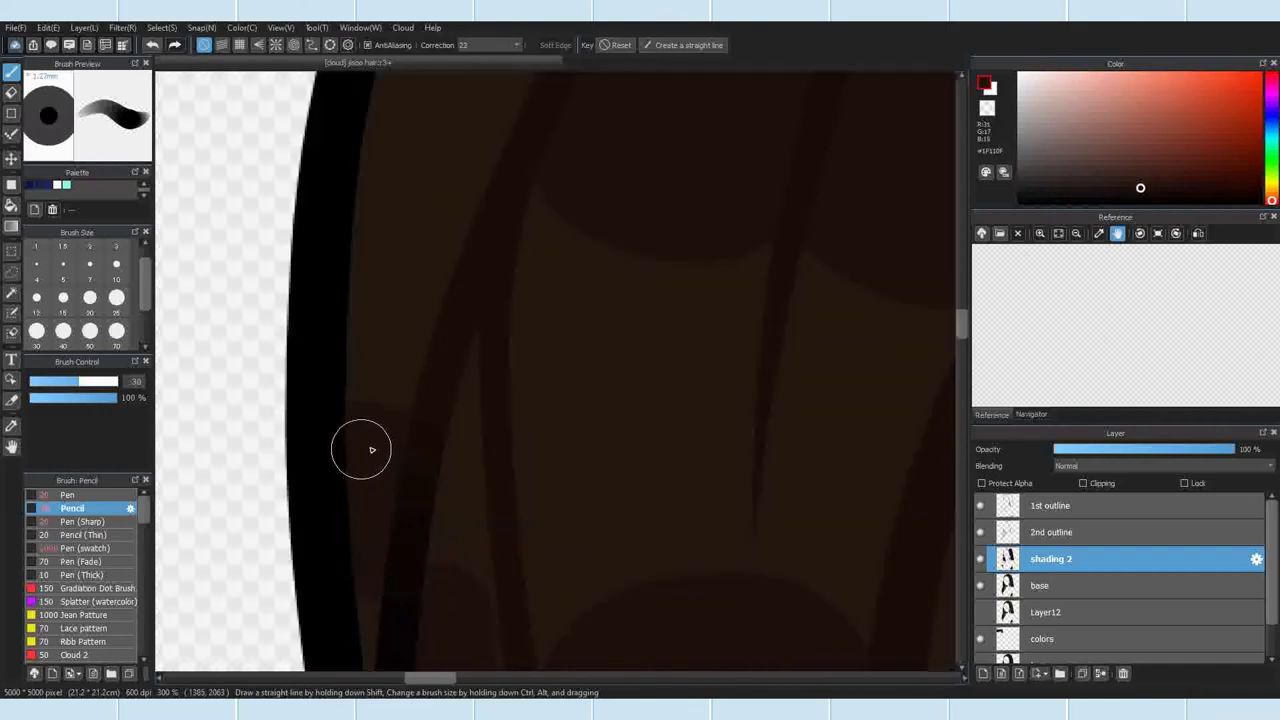
scroll(421, 514, up, 1)
scroll(640, 460, down, 10)
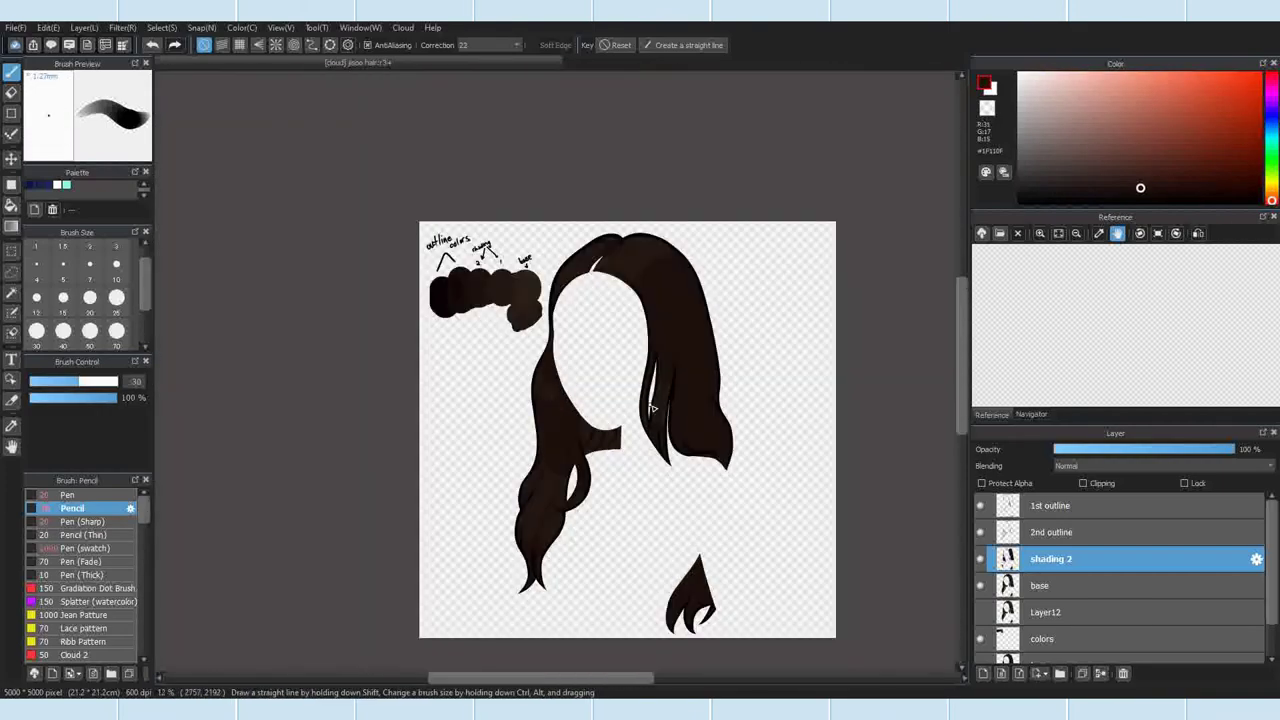
Step: Draw a strand line on the lower left curl along a curve snap with Pen (Sharp) size 25 on shading 2
scroll(701, 258, up, 1)
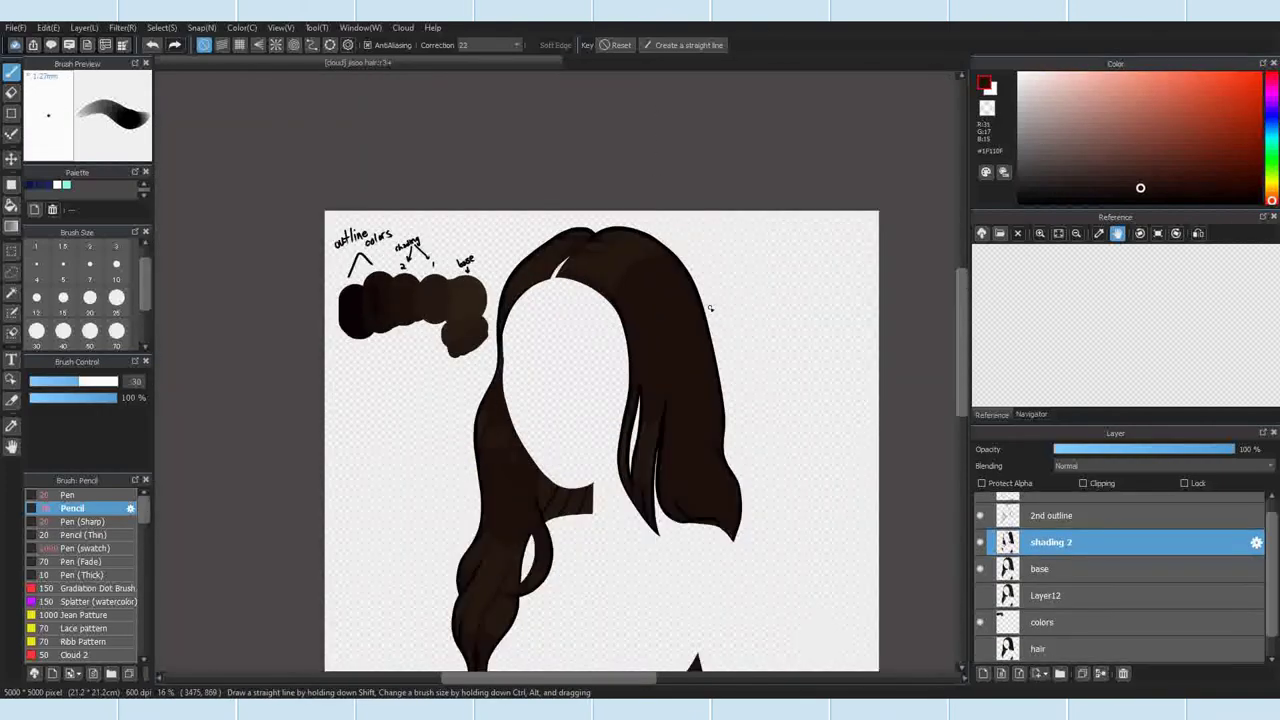
scroll(552, 516, up, 2)
scroll(487, 471, down, 2)
scroll(434, 595, up, 4)
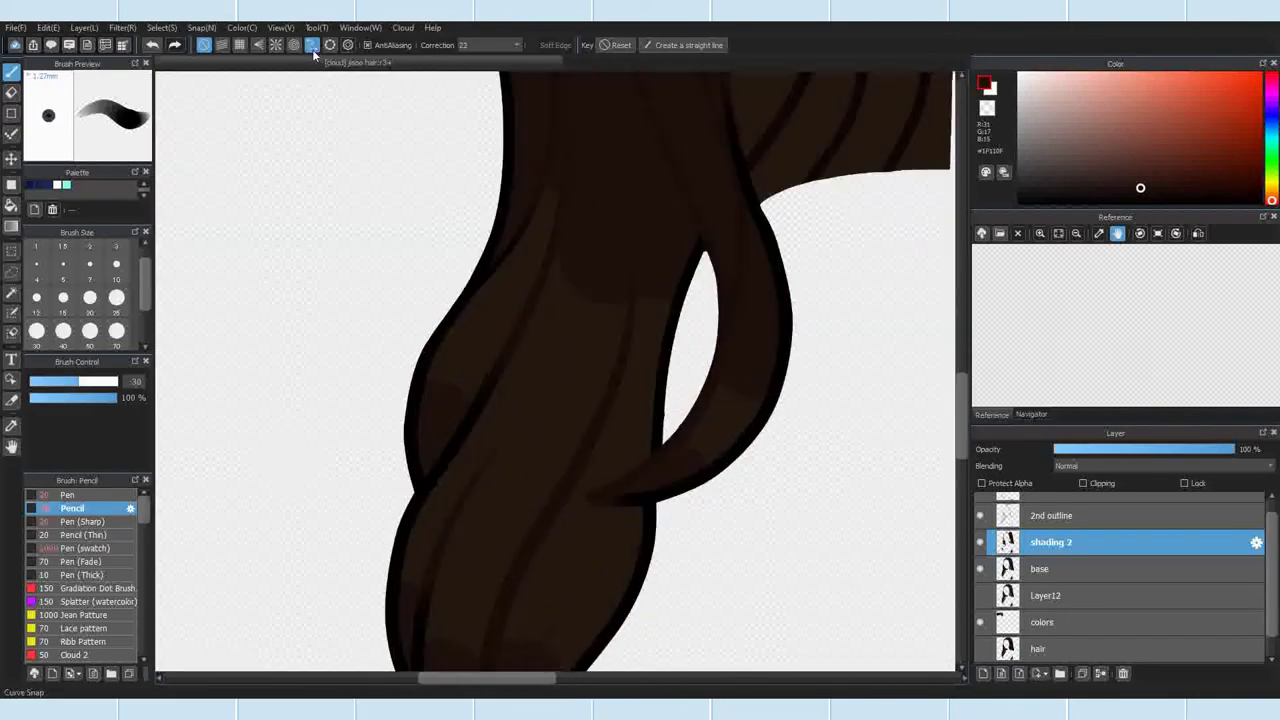
click(313, 47)
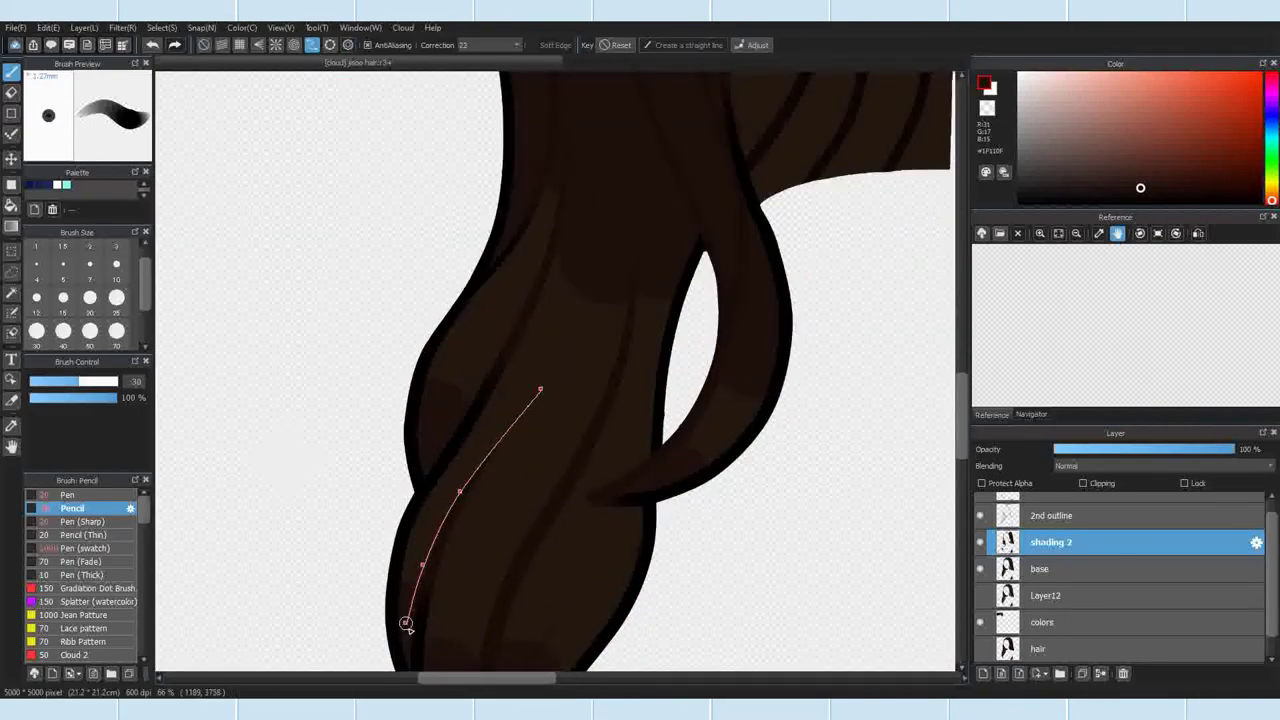
double_click(408, 627)
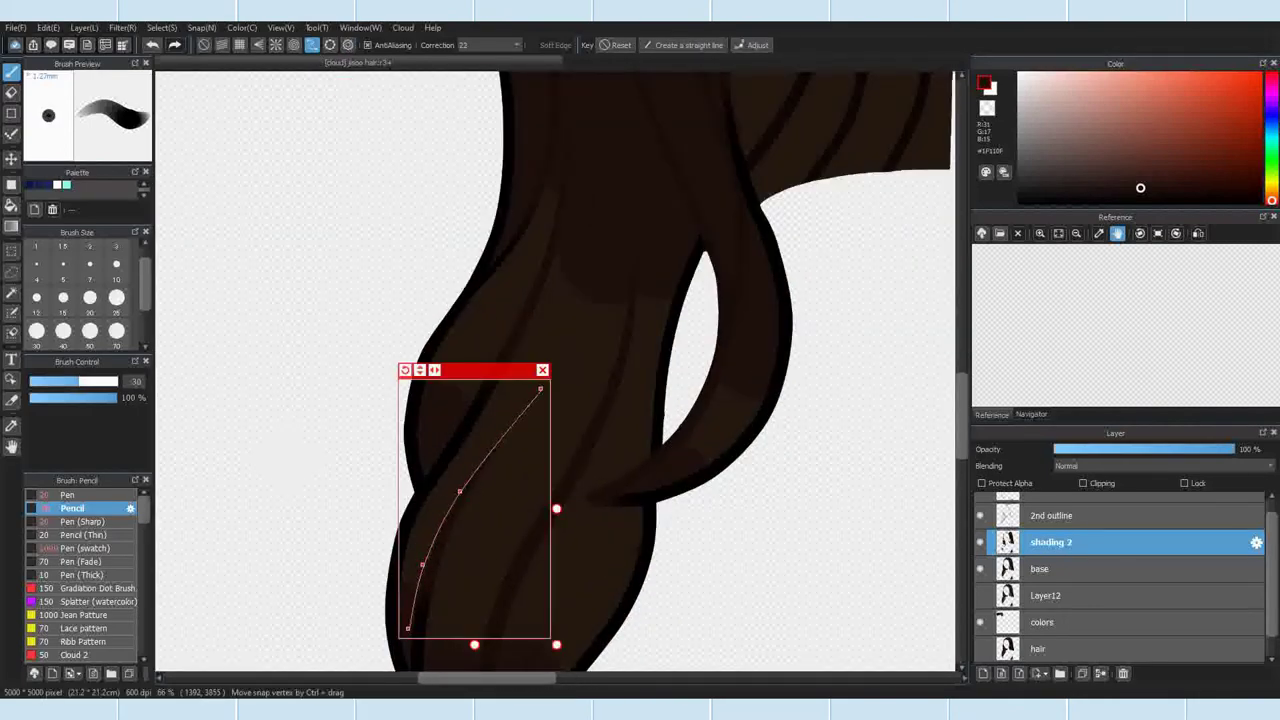
click(40, 521)
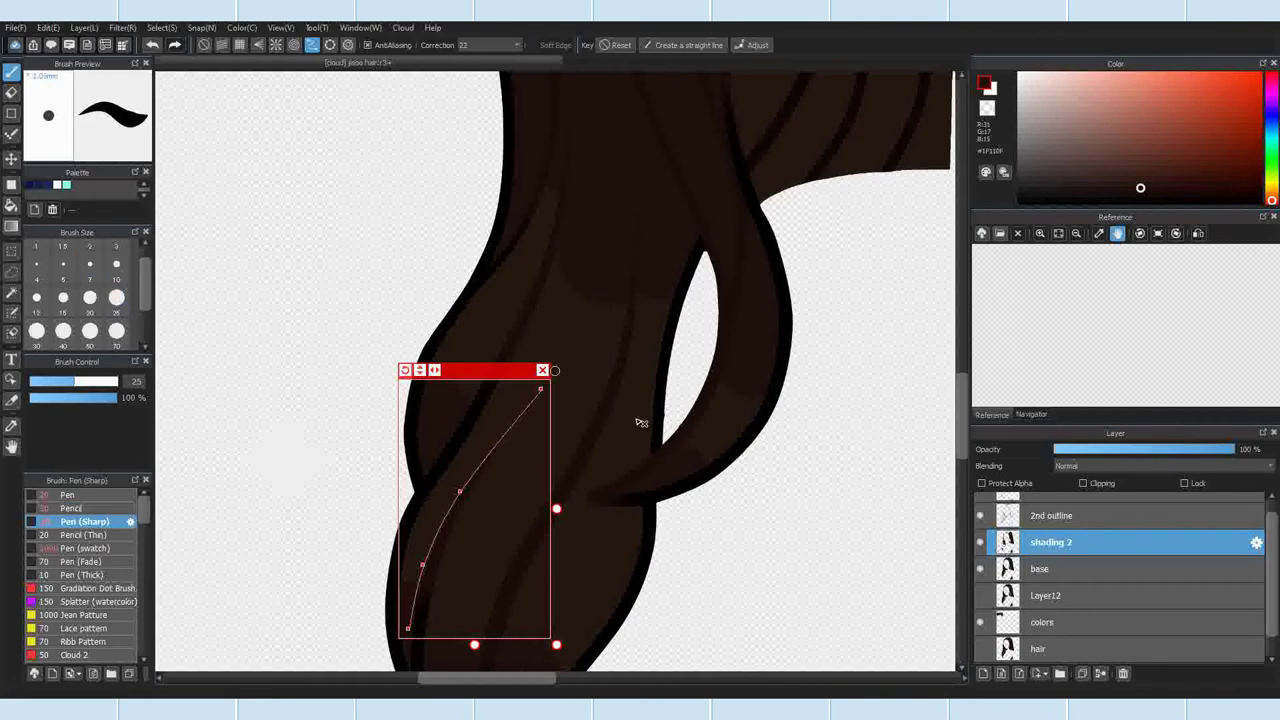
click(540, 367)
scroll(493, 355, down, 3)
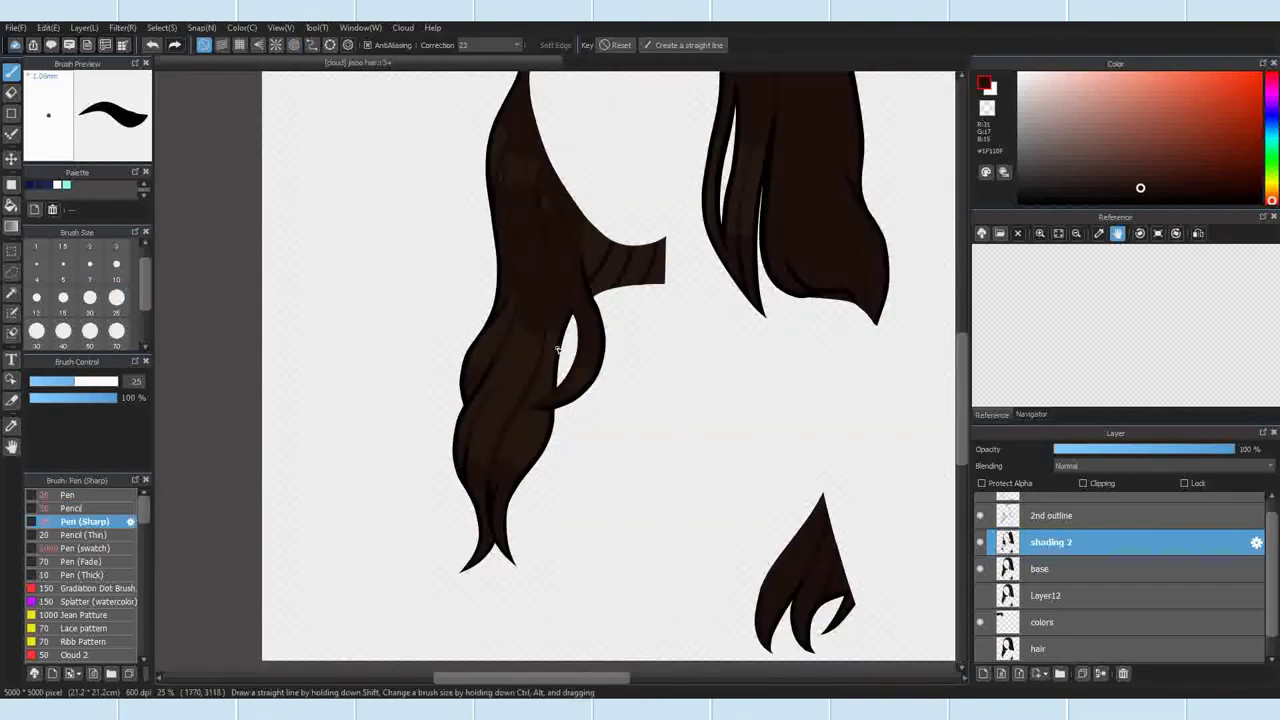
scroll(498, 420, up, 2)
scroll(490, 455, down, 3)
scroll(512, 415, up, 4)
click(312, 45)
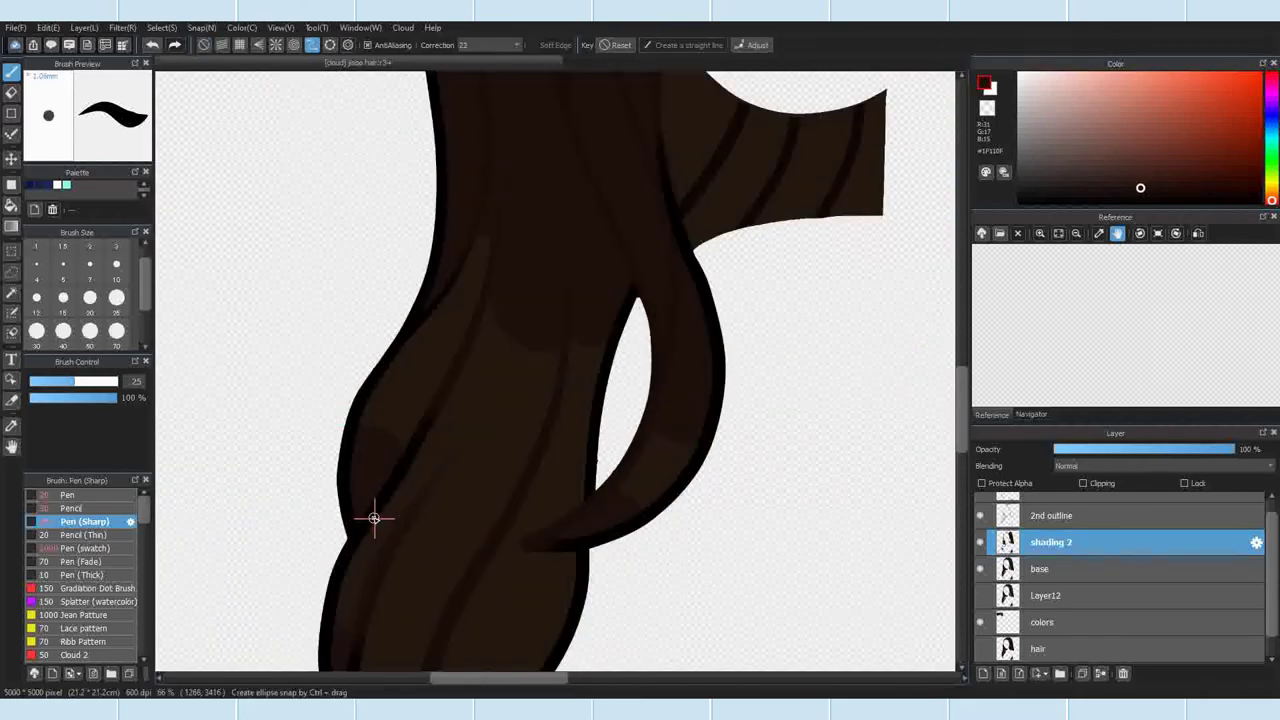
click(204, 45)
Step: Lasso the new strand line on the lower left curl and transform it, slightly widening and rotating it
key(l)
scroll(421, 500, up, 3)
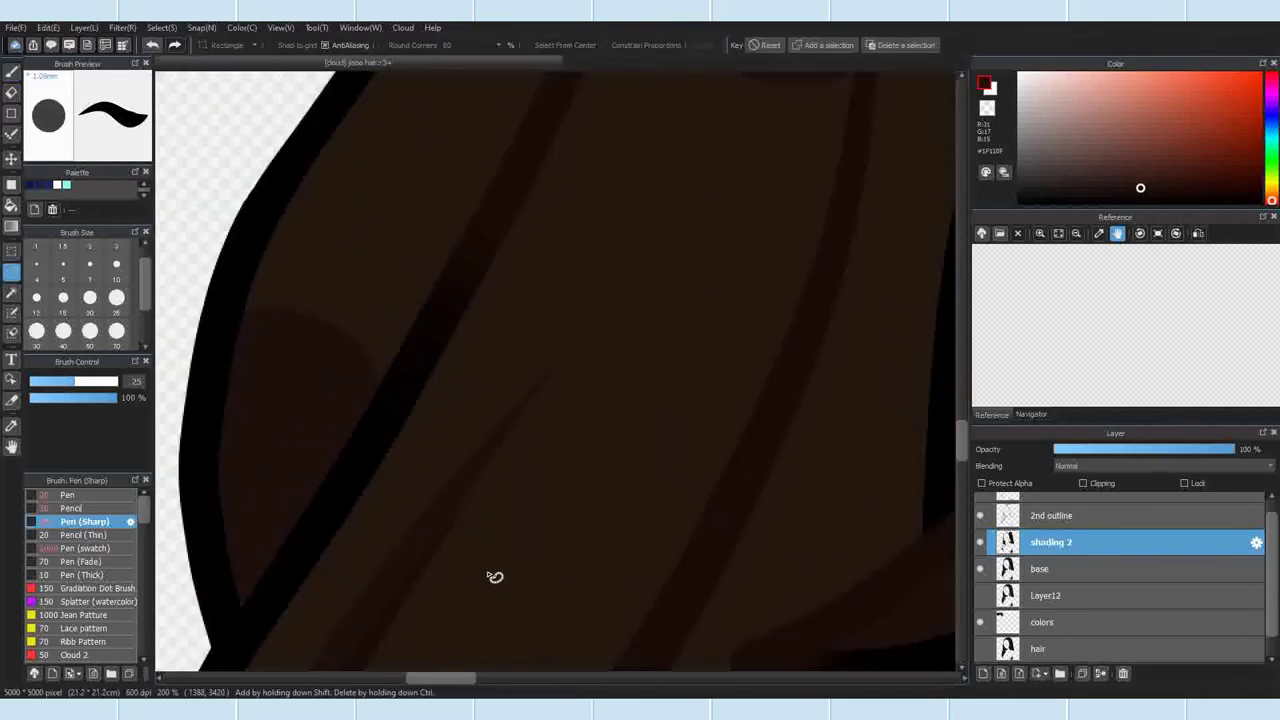
scroll(350, 400, down, 2)
drag(361, 473, 360, 503)
mouse_move(425, 405)
mouse_down()
mouse_move(364, 470)
mouse_move(432, 493)
mouse_move(347, 470)
mouse_up()
click(715, 45)
click(162, 28)
click(217, 191)
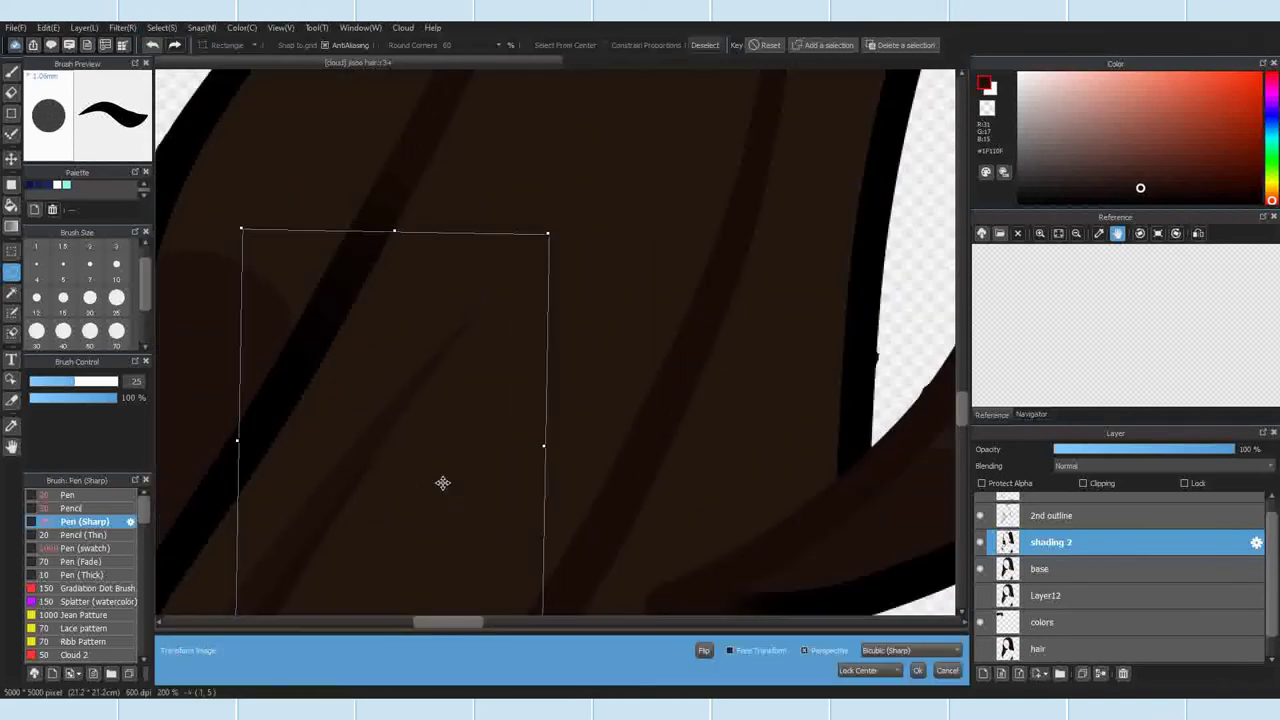
drag(541, 442, 547, 444)
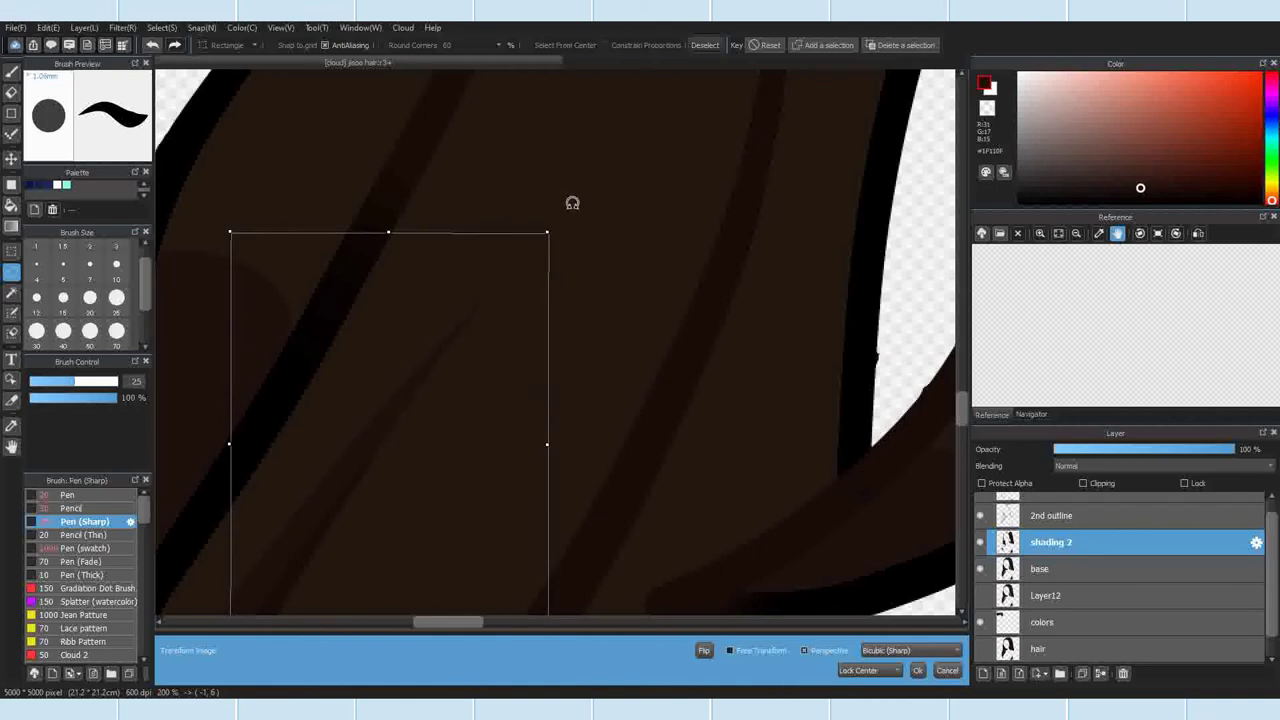
drag(640, 244, 587, 217)
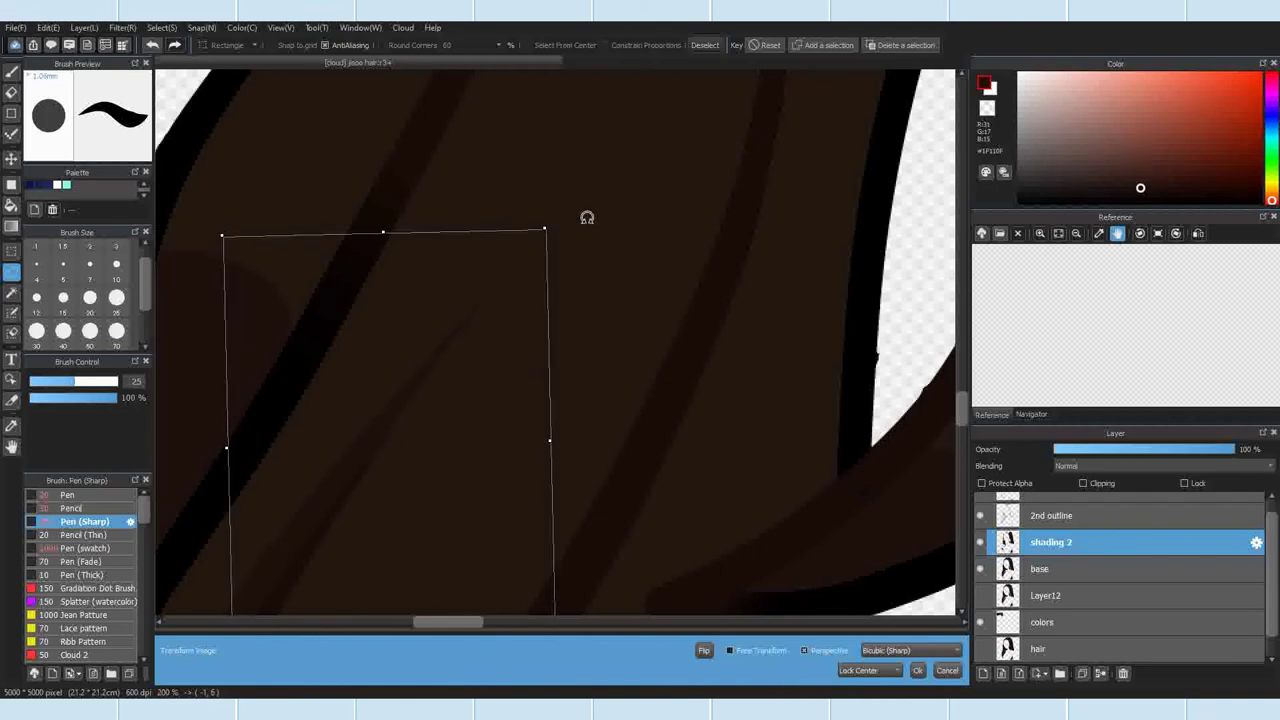
drag(553, 439, 560, 438)
drag(608, 226, 601, 221)
scroll(549, 309, up, 2)
Step: Draw a second strand line on the lower left curl along an adjusted curve snap with Pen (Sharp) size 20
scroll(549, 309, down, 4)
scroll(440, 385, up, 2)
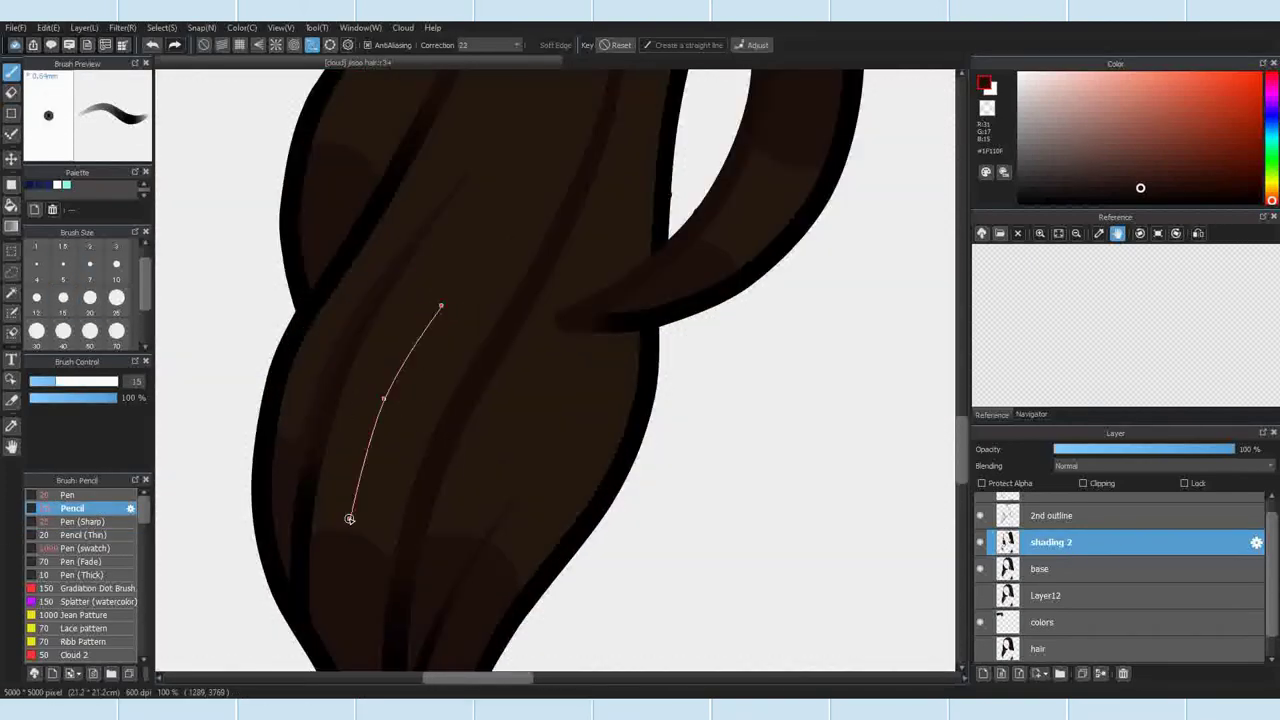
double_click(309, 566)
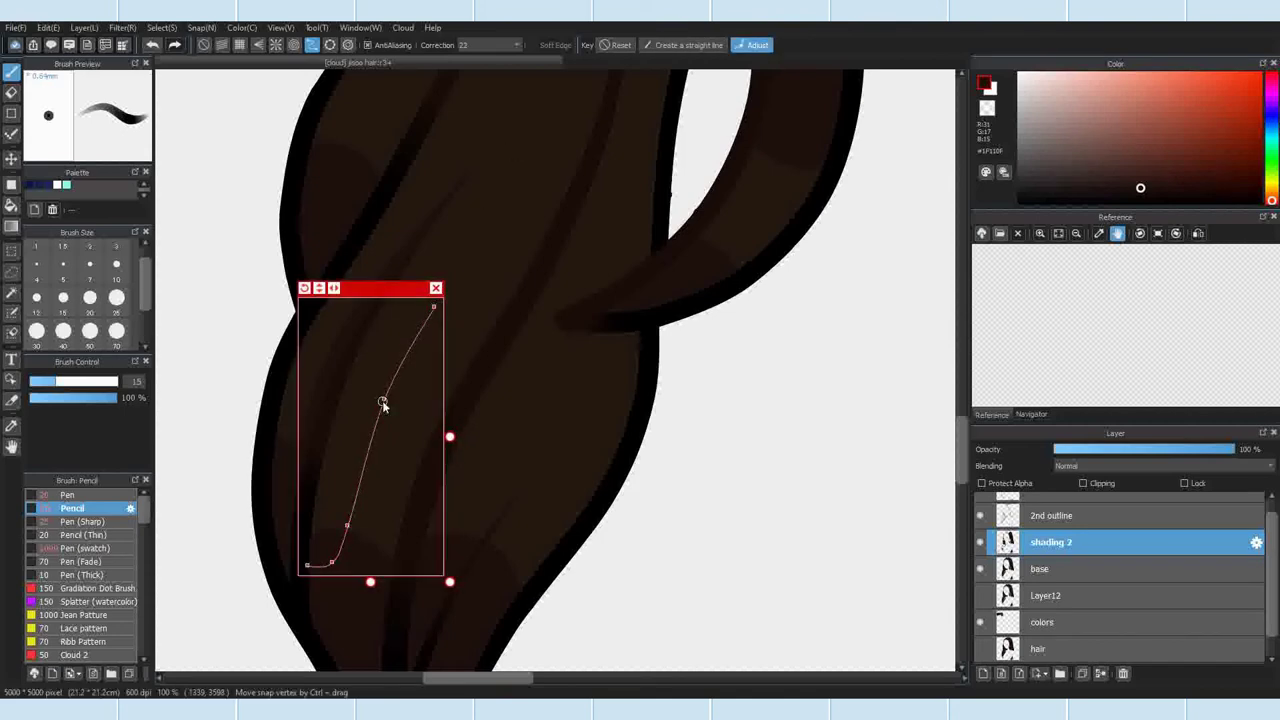
drag(370, 582, 371, 577)
drag(433, 320, 427, 320)
click(757, 45)
click(85, 522)
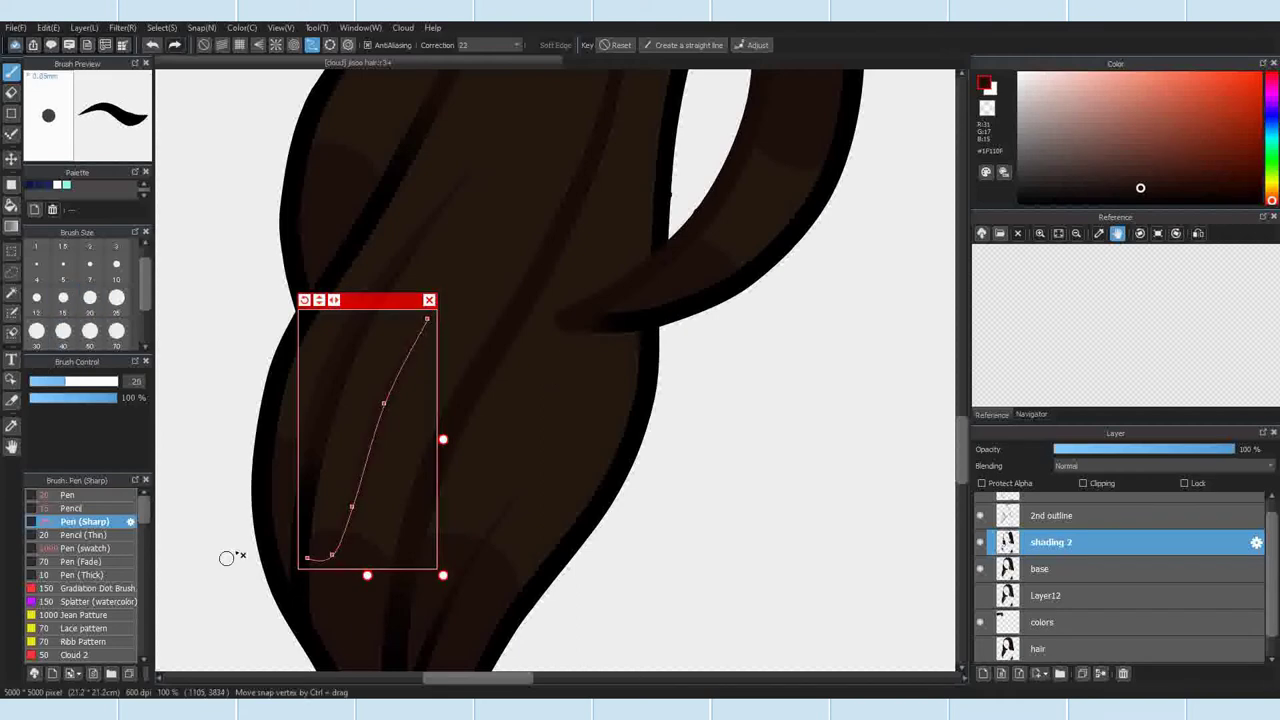
click(73, 508)
click(429, 300)
Step: Thicken the second strand line on the lower left curl with a Pen (Sharp) size 20 stroke along a new curve snap
scroll(337, 537, up, 2)
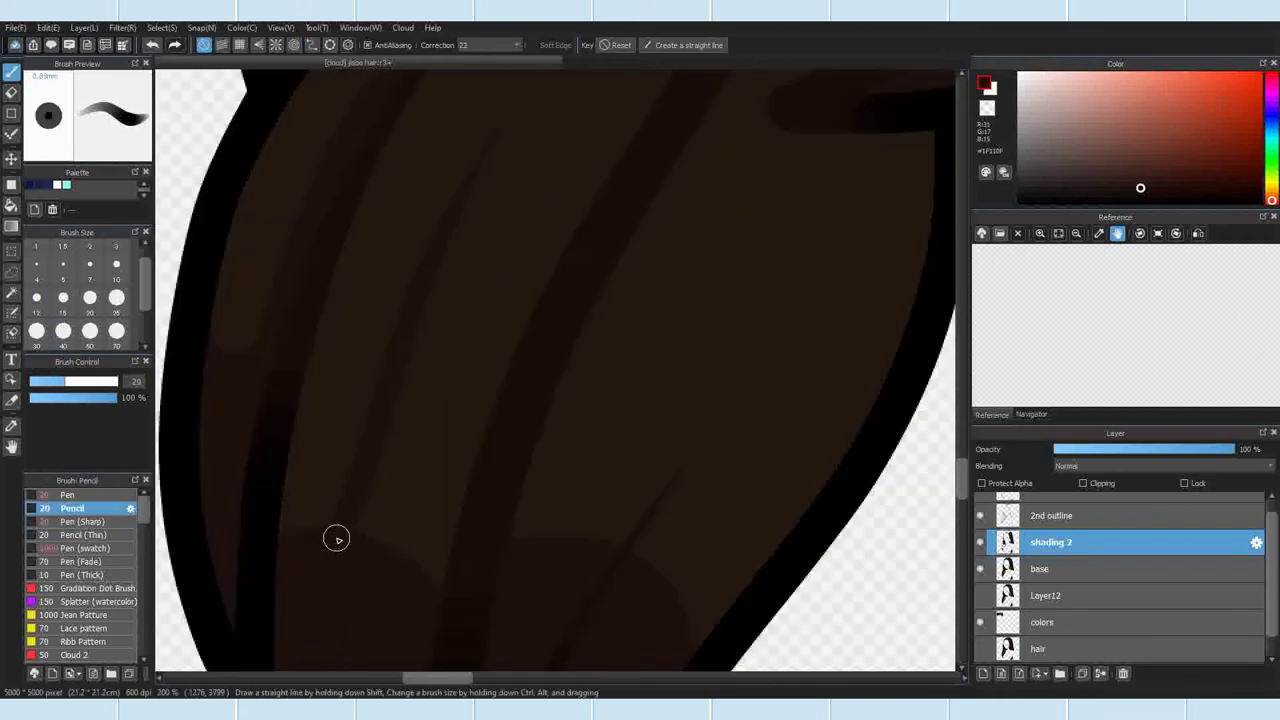
scroll(428, 376, down, 7)
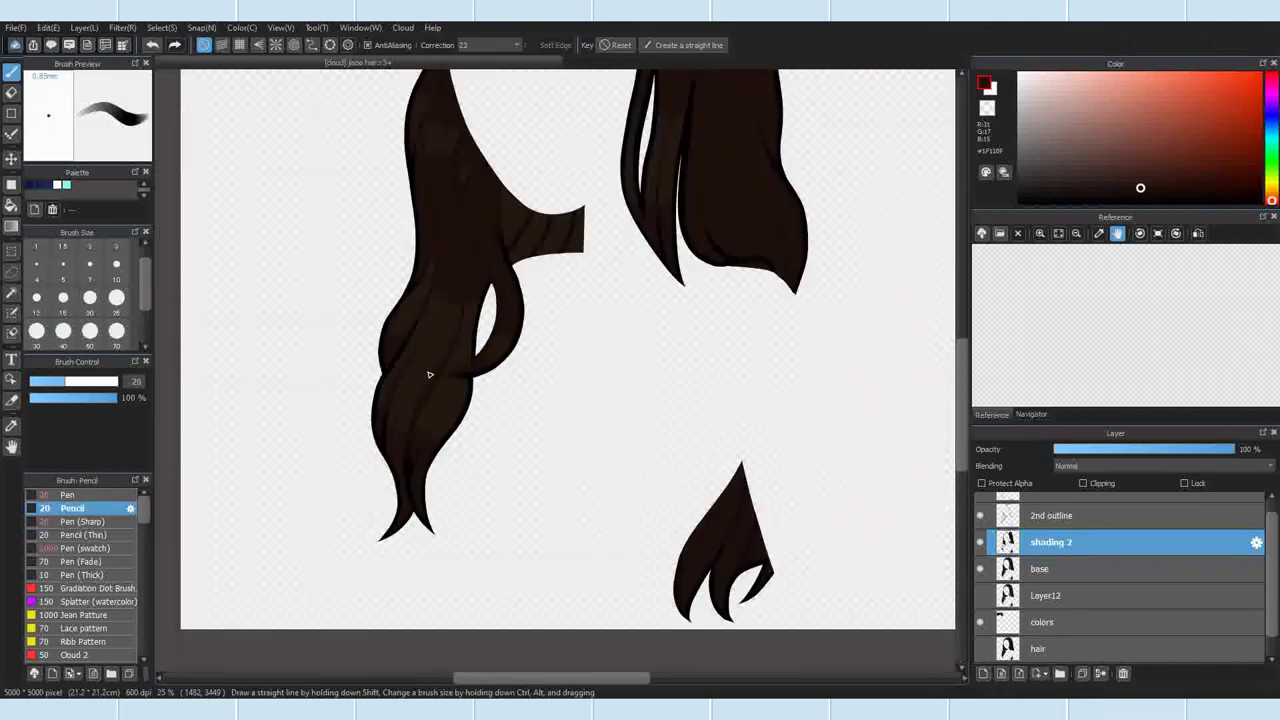
scroll(432, 388, up, 5)
click(312, 45)
scroll(455, 325, up, 2)
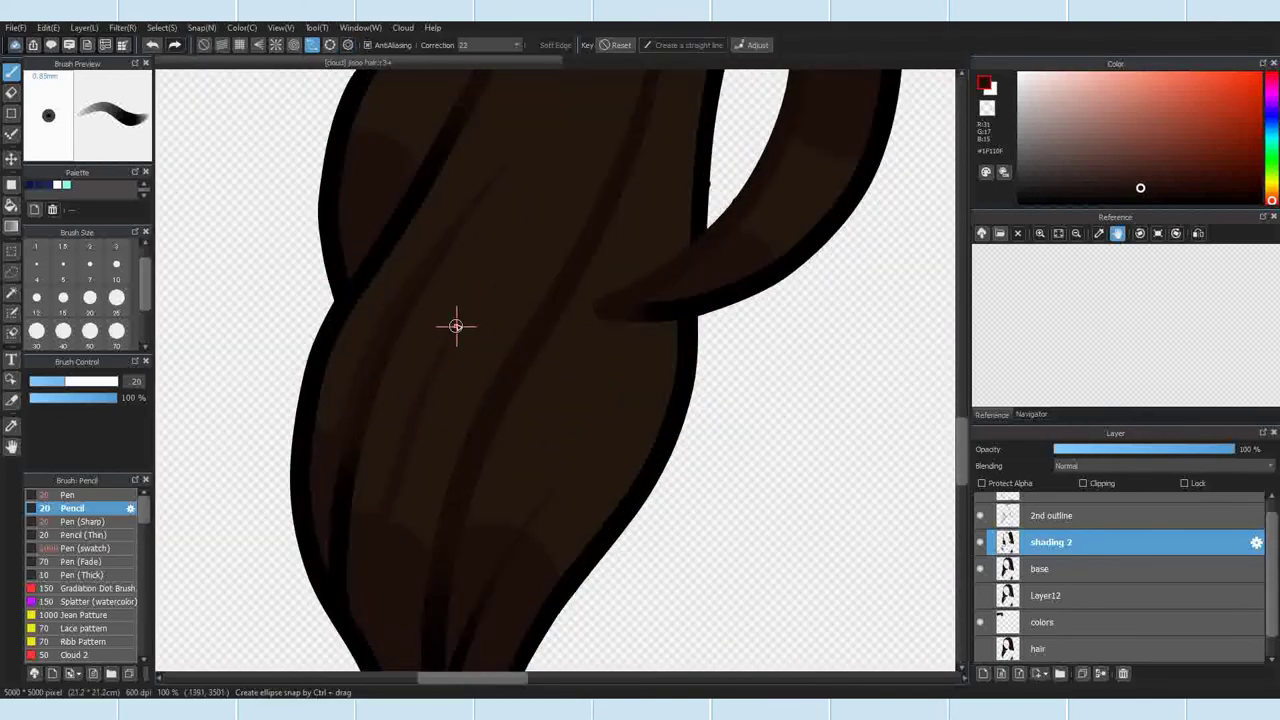
double_click(438, 554)
click(90, 521)
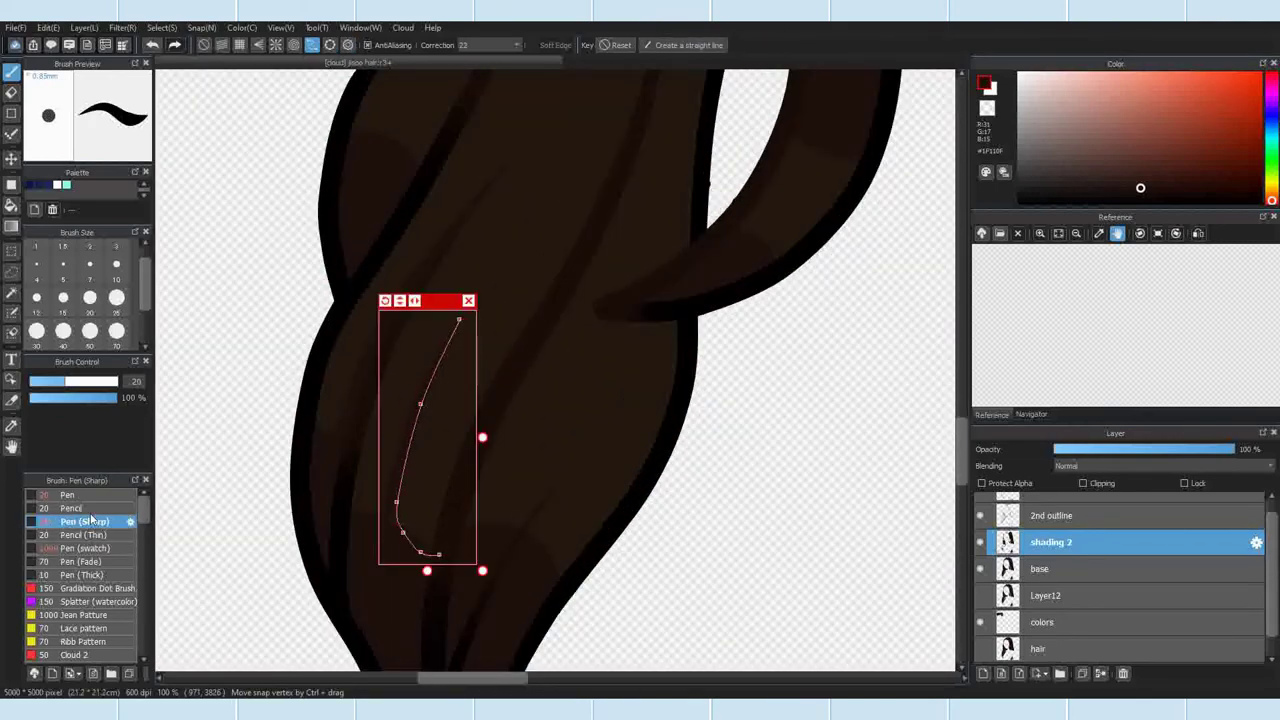
click(72, 508)
mouse_move(438, 554)
mouse_down()
mouse_move(401, 476)
mouse_move(480, 318)
mouse_up()
click(468, 301)
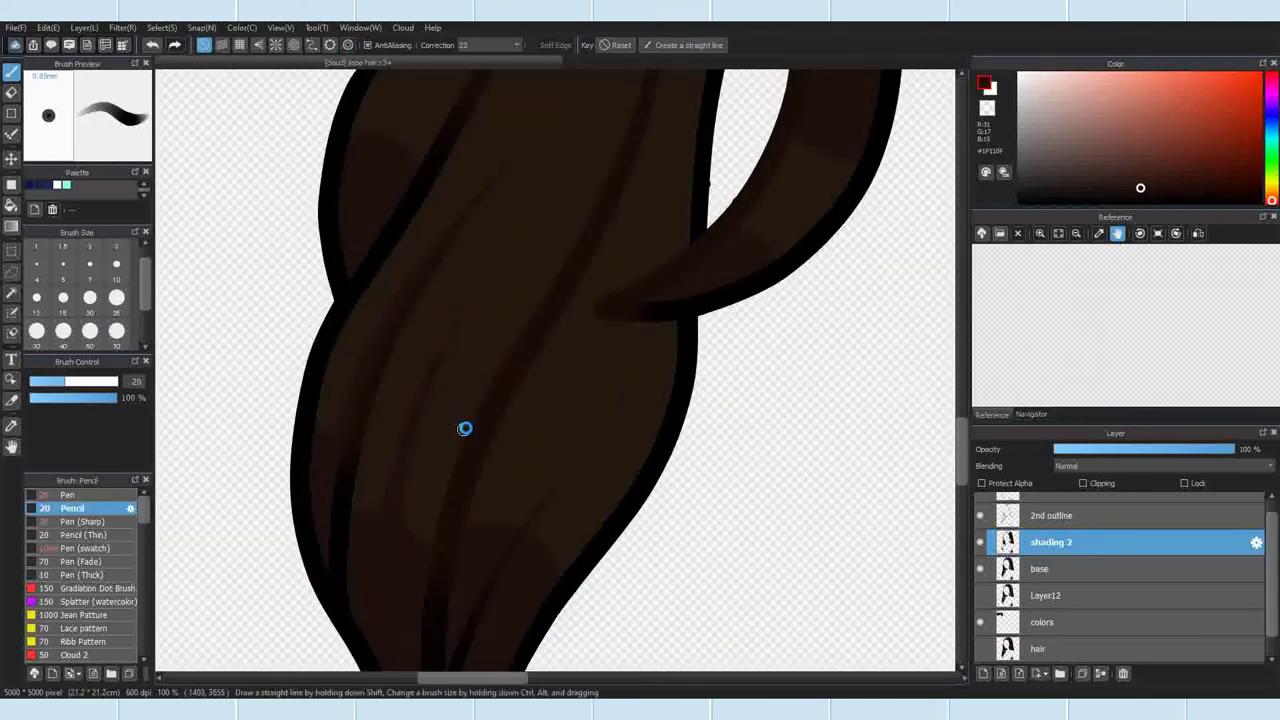
Step: Blend the bases of the lower left curl's strand lines into the dark shading with Pencil size 20
scroll(414, 505, up, 4)
scroll(637, 306, down, 8)
scroll(486, 454, up, 2)
scroll(534, 404, down, 2)
scroll(534, 404, up, 6)
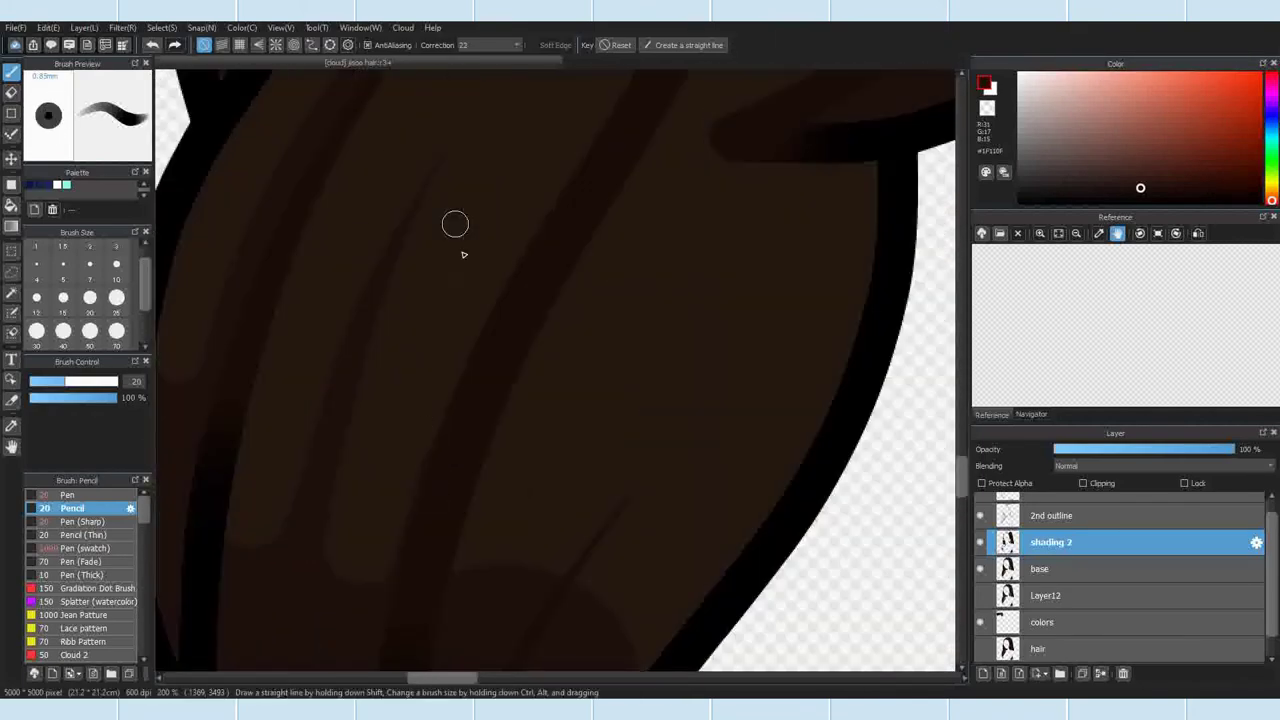
key(e)
scroll(435, 390, down, 6)
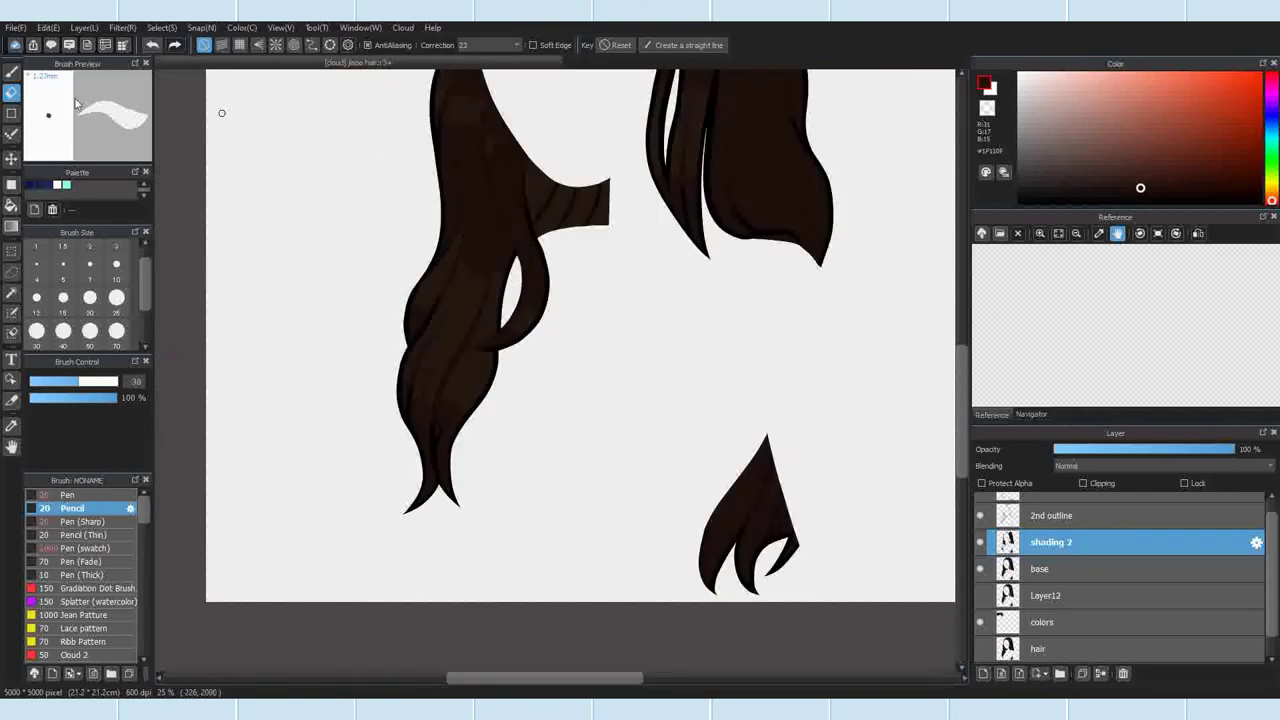
Step: Draw a short strand line on the outer bulge above the lower left curl along a curve snap with Pen (Sharp) size 20
click(11, 72)
click(312, 45)
click(349, 47)
scroll(432, 268, up, 4)
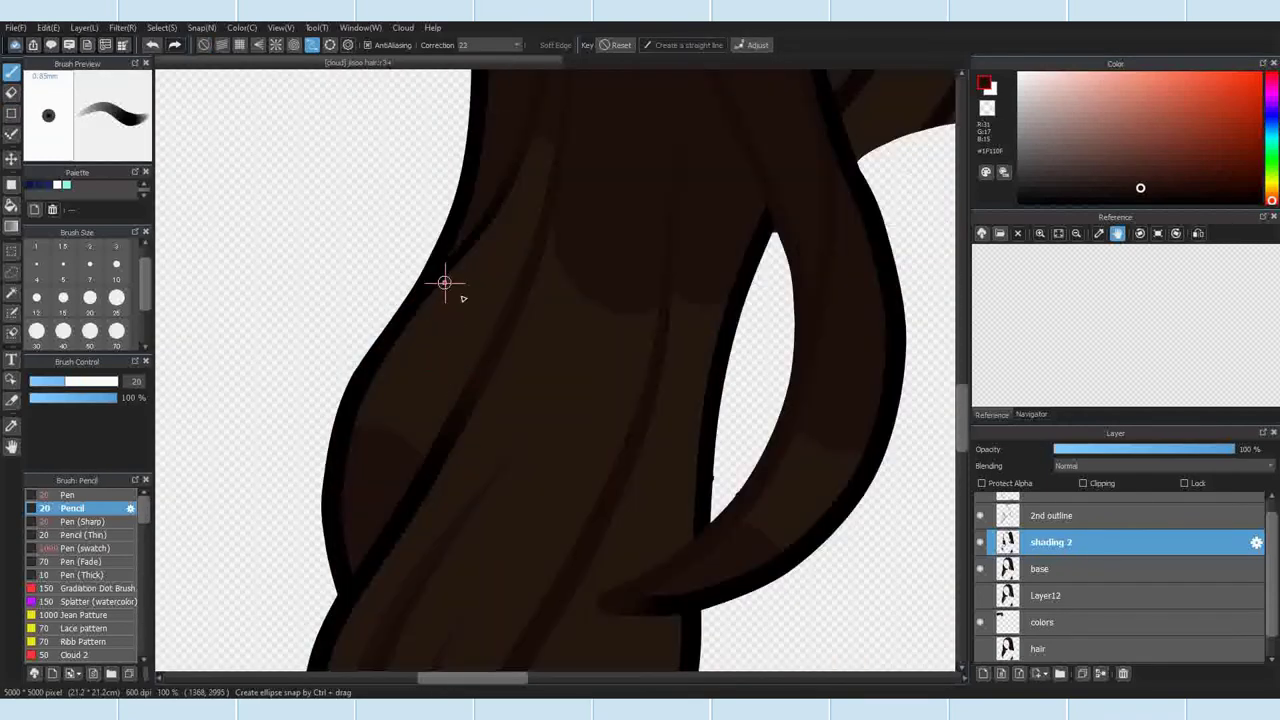
double_click(409, 461)
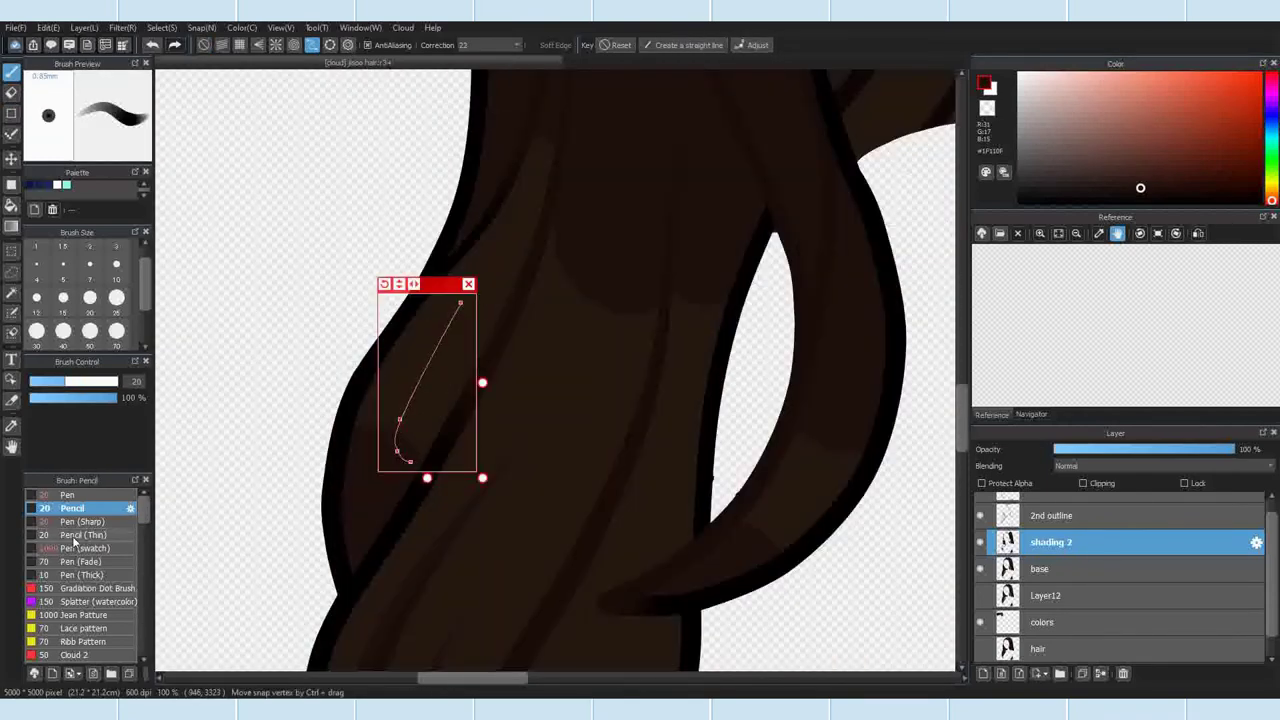
click(80, 523)
click(83, 508)
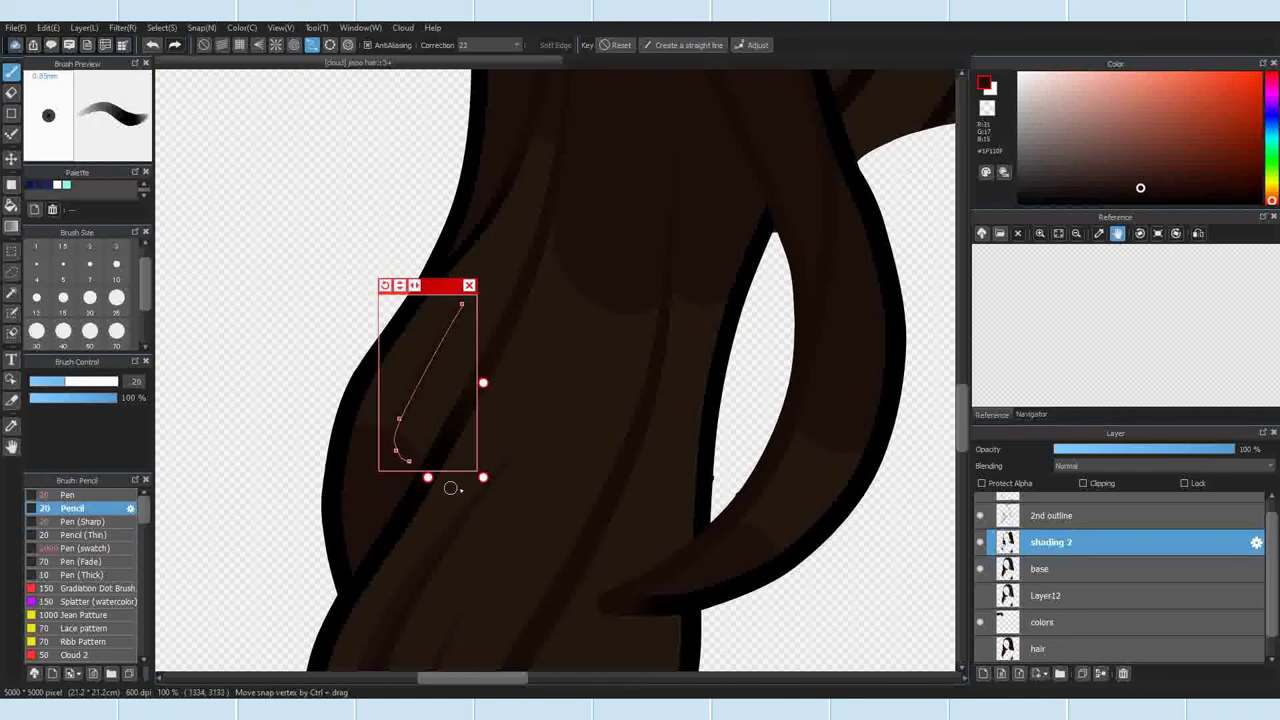
click(469, 285)
Step: Round off the junction between the outer bulge's strand line and its shading with Pencil size 20
scroll(436, 312, down, 2)
scroll(412, 340, up, 6)
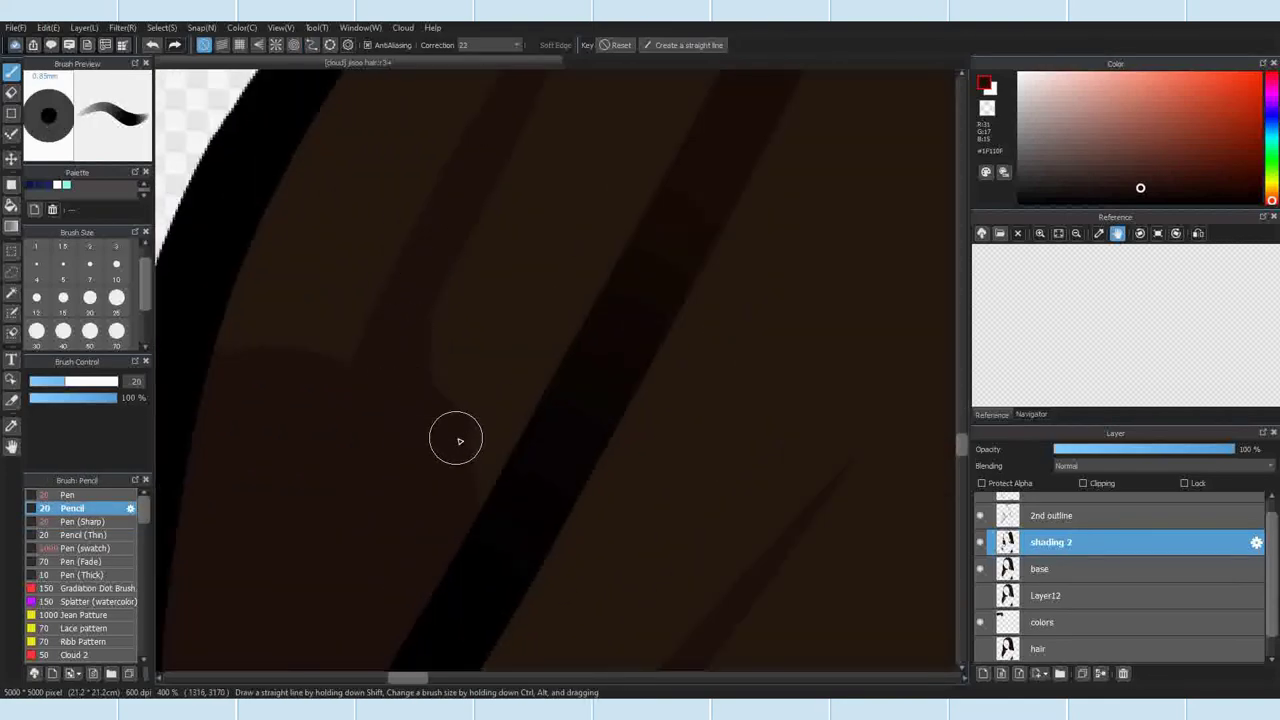
scroll(454, 350, down, 5)
scroll(429, 423, up, 4)
scroll(363, 383, down, 9)
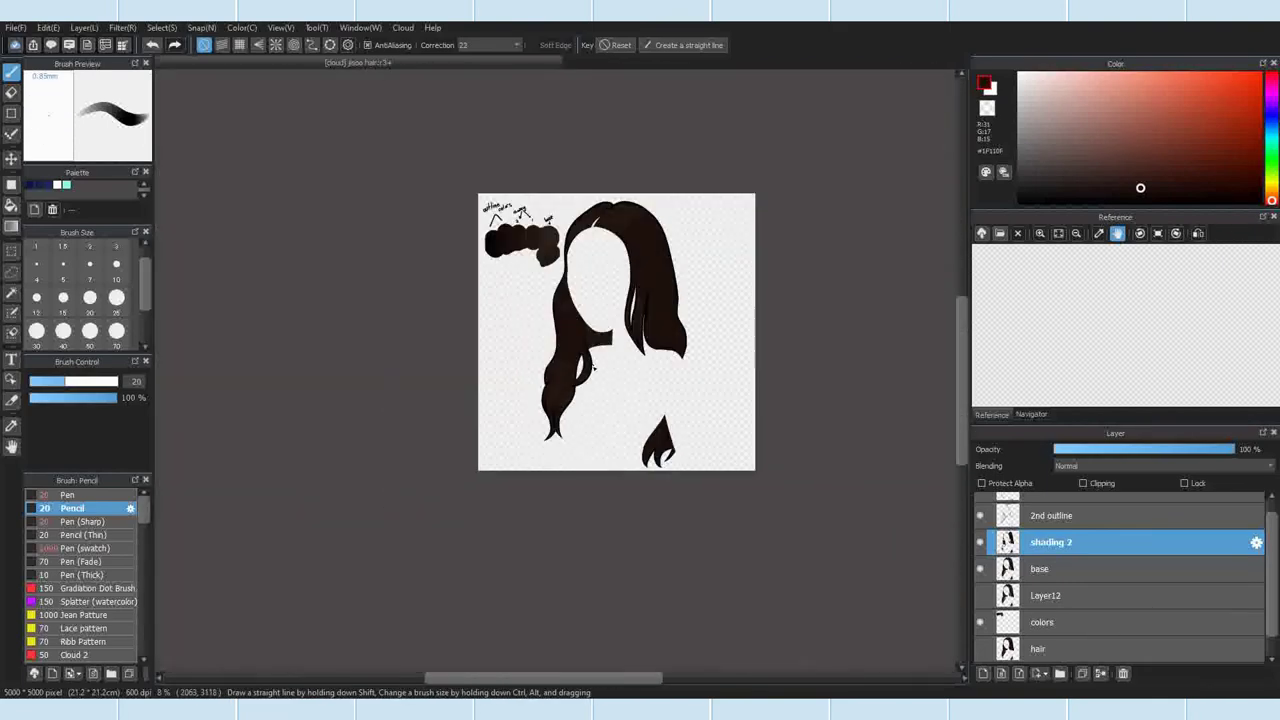
scroll(593, 369, up, 8)
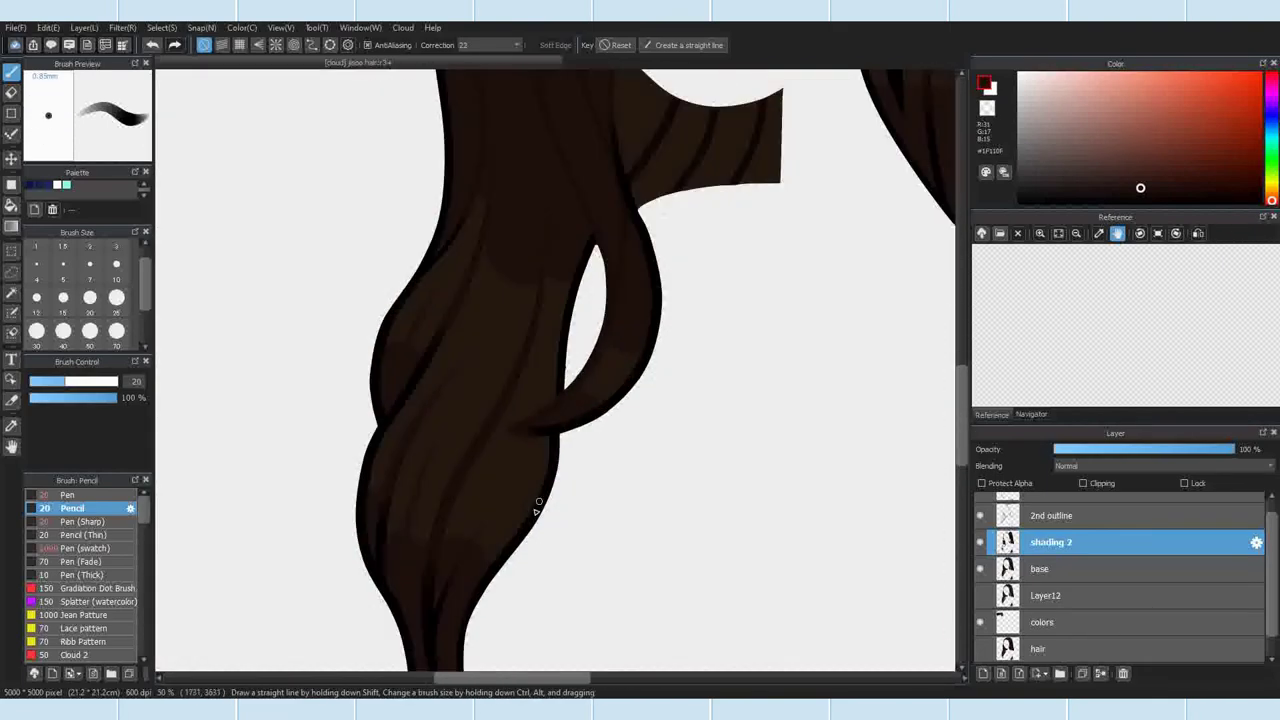
Step: Draw a long strand line through the inner side of the lower left curl along an adjusted curve snap with Pen (Sharp) size 20
click(457, 557)
double_click(434, 620)
scroll(501, 512, up, 2)
drag(469, 519, 478, 499)
drag(551, 387, 533, 412)
click(85, 521)
click(763, 46)
click(74, 508)
click(153, 45)
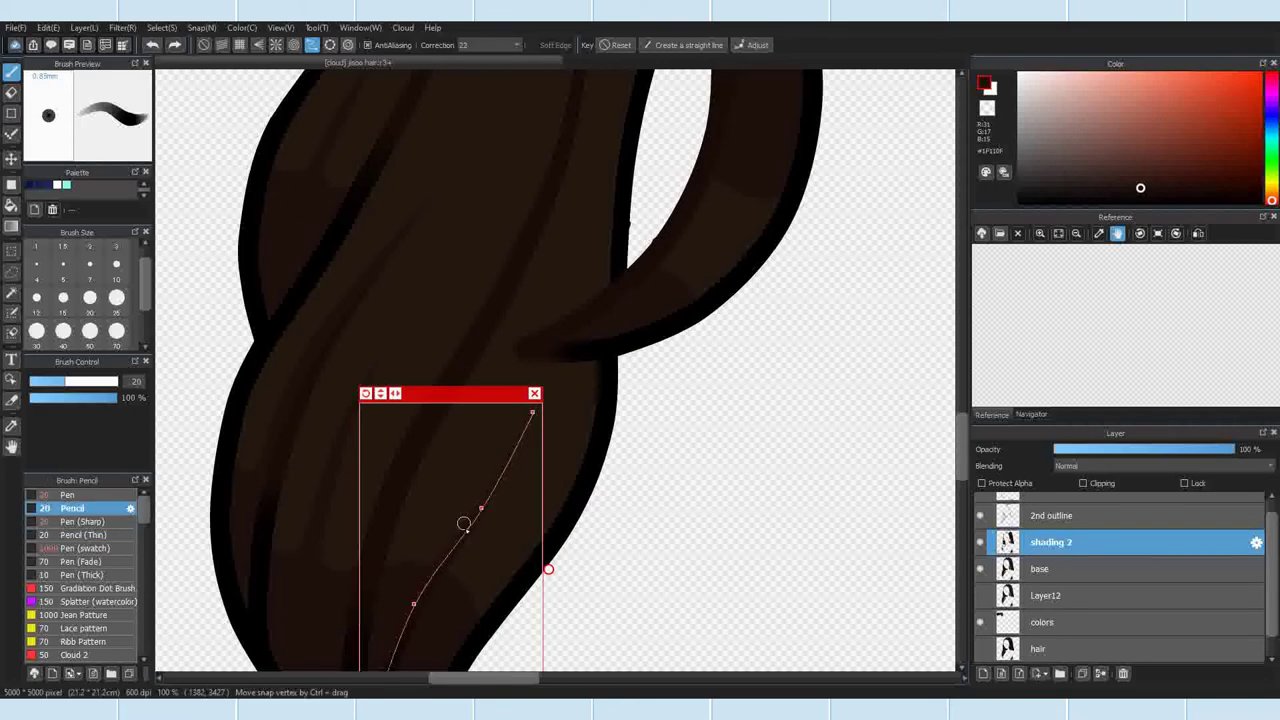
drag(540, 390, 388, 668)
click(204, 45)
Step: Clean up the shading edge between the lower curl's strand lines with Pencil size 20 and Eraser size 30
scroll(510, 385, down, 2)
scroll(484, 485, up, 5)
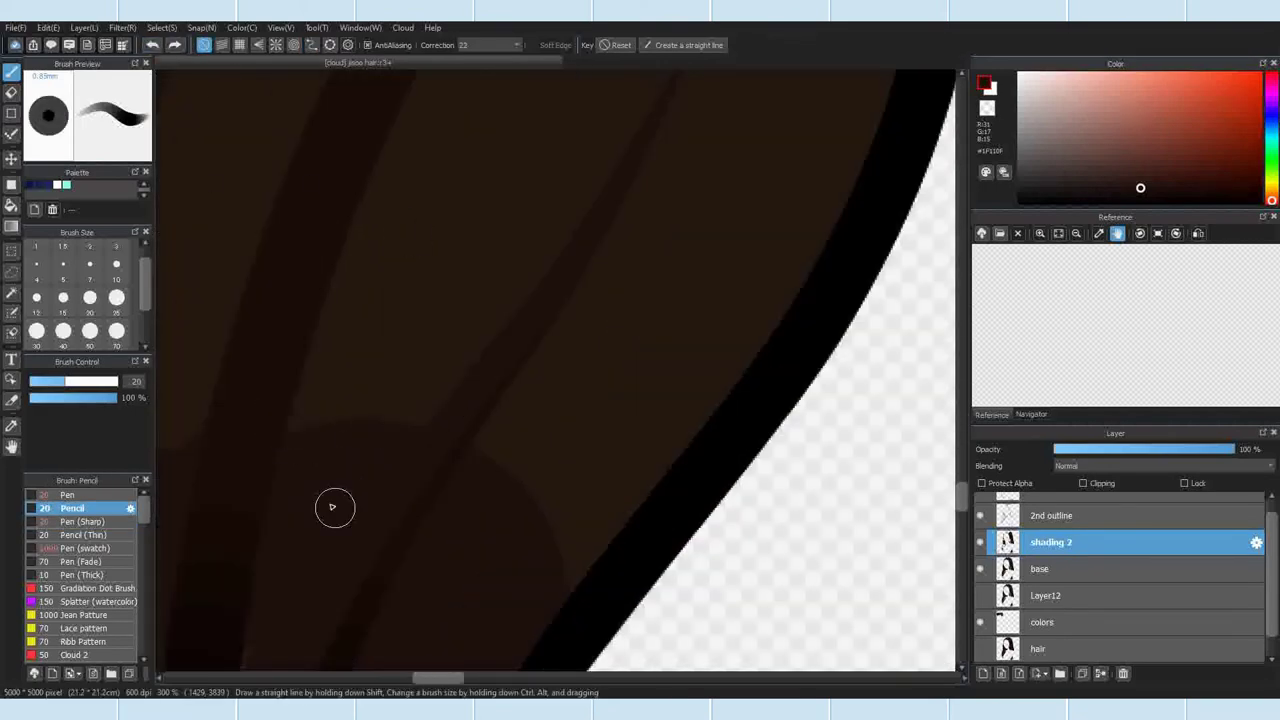
scroll(470, 414, down, 7)
scroll(486, 363, up, 8)
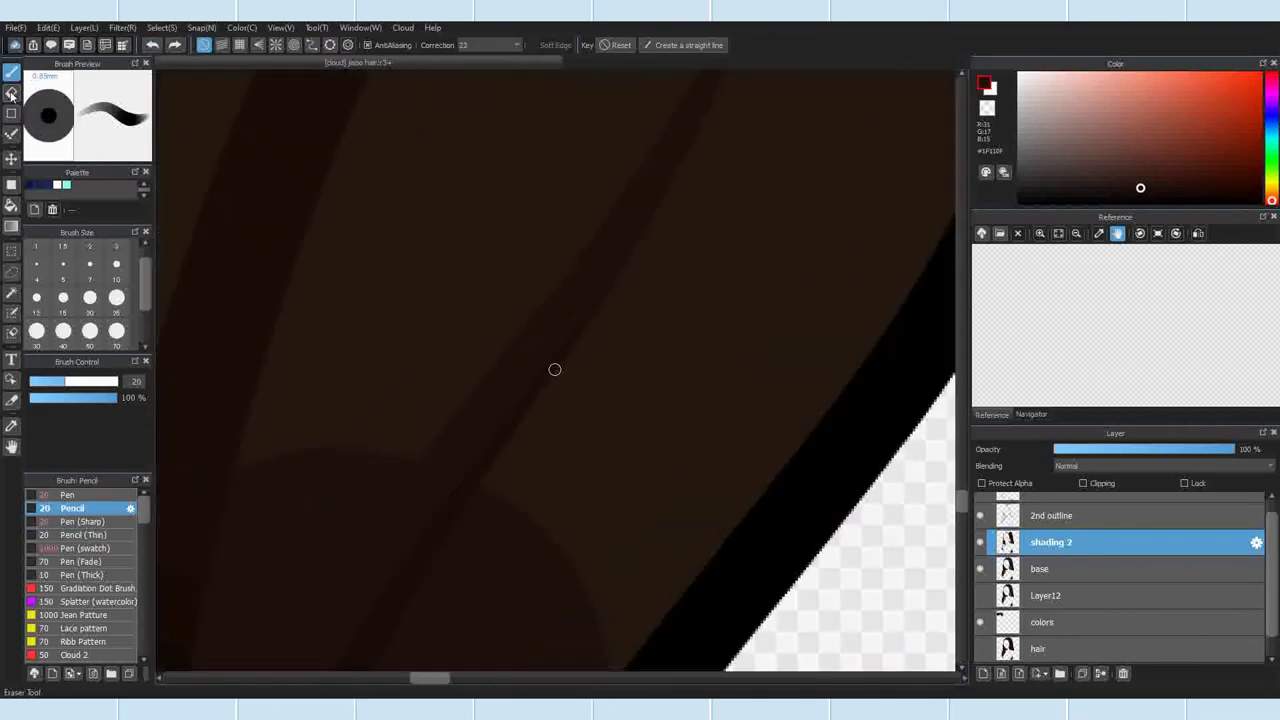
click(11, 92)
drag(253, 407, 321, 453)
scroll(330, 457, down, 5)
scroll(394, 389, up, 5)
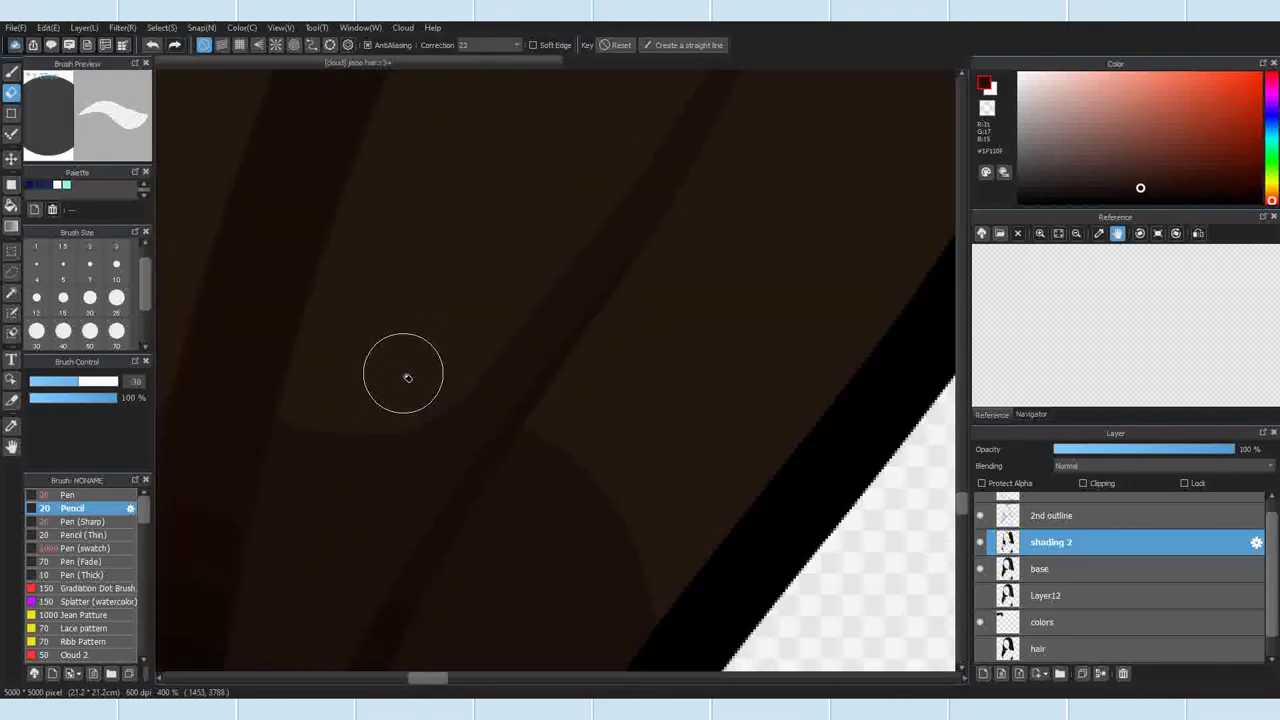
scroll(429, 366, down, 6)
Step: Draw a short strand line on the looped lock's lighter area along a curve snap with Pen (Sharp) size 15
key(b)
scroll(474, 550, up, 3)
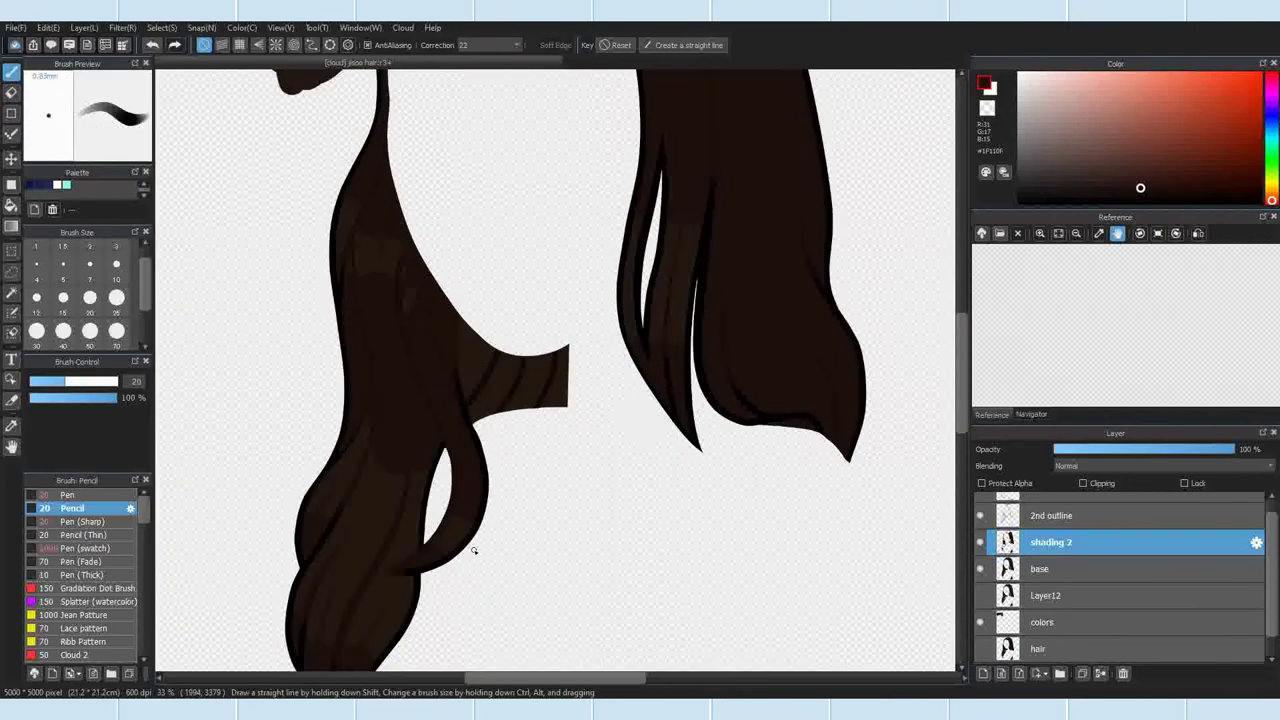
scroll(470, 548, up, 5)
scroll(463, 378, down, 4)
click(85, 521)
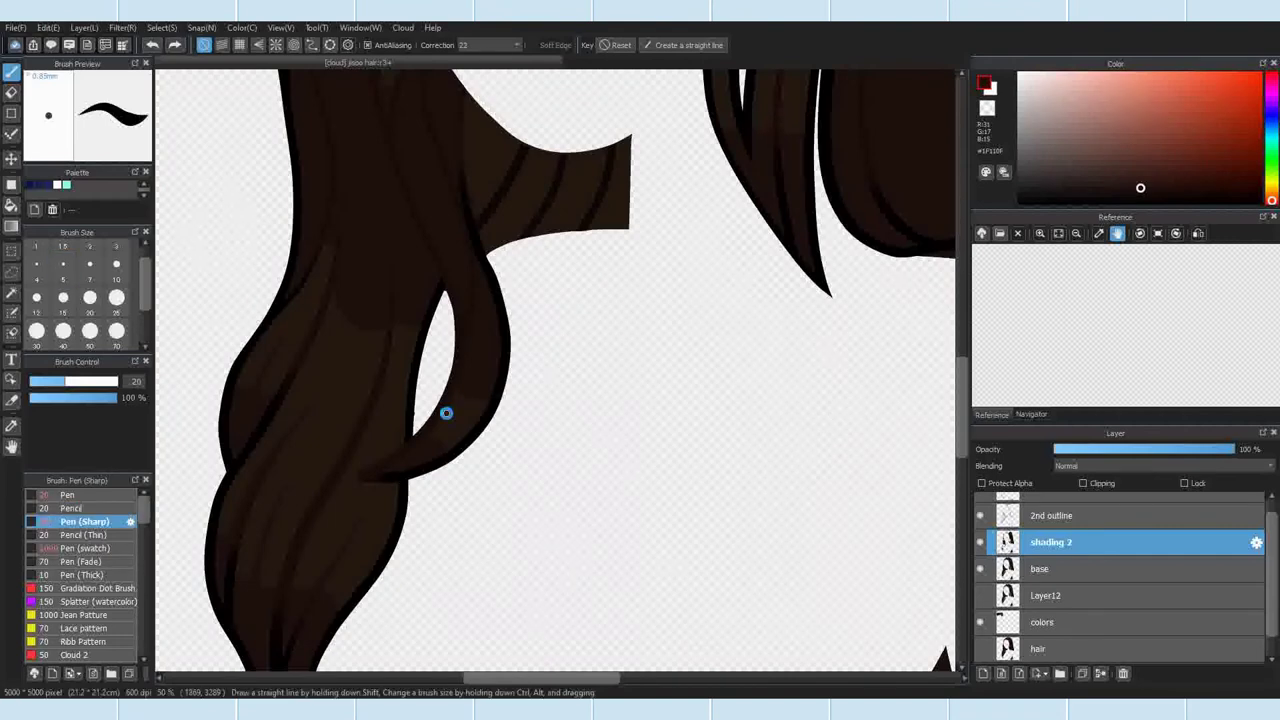
scroll(446, 413, up, 5)
click(151, 52)
click(312, 45)
click(409, 552)
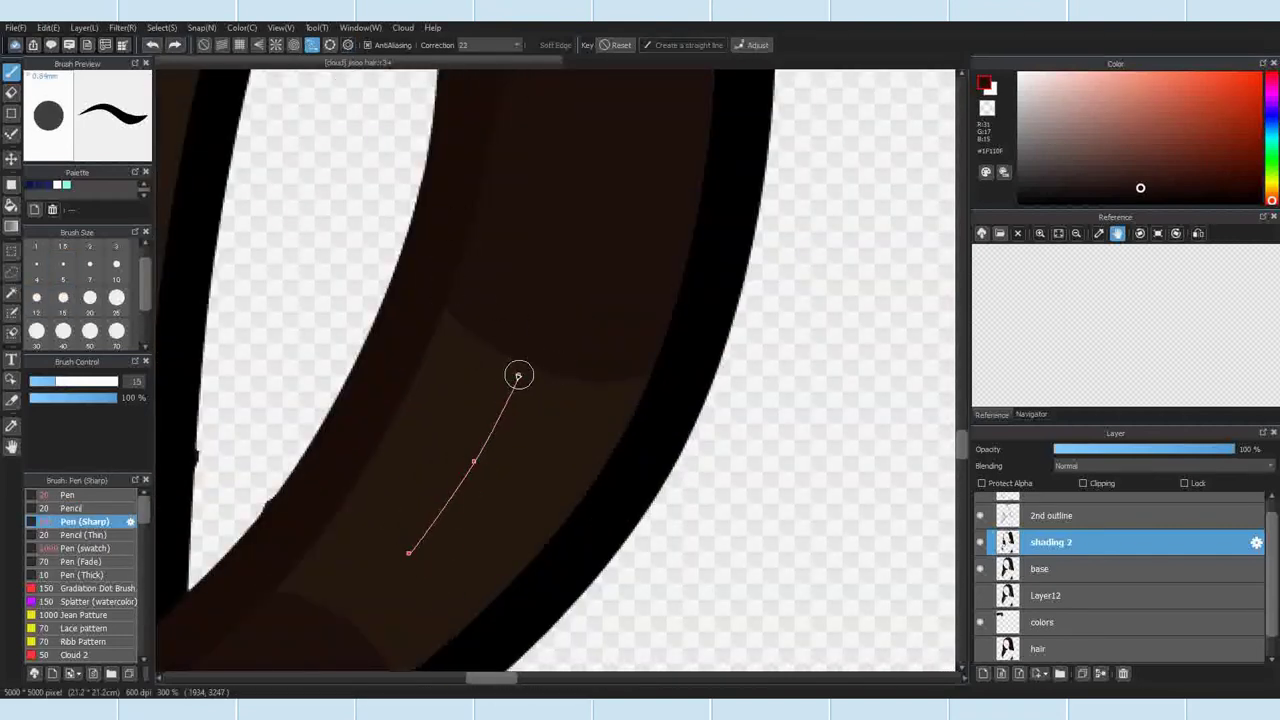
double_click(400, 380)
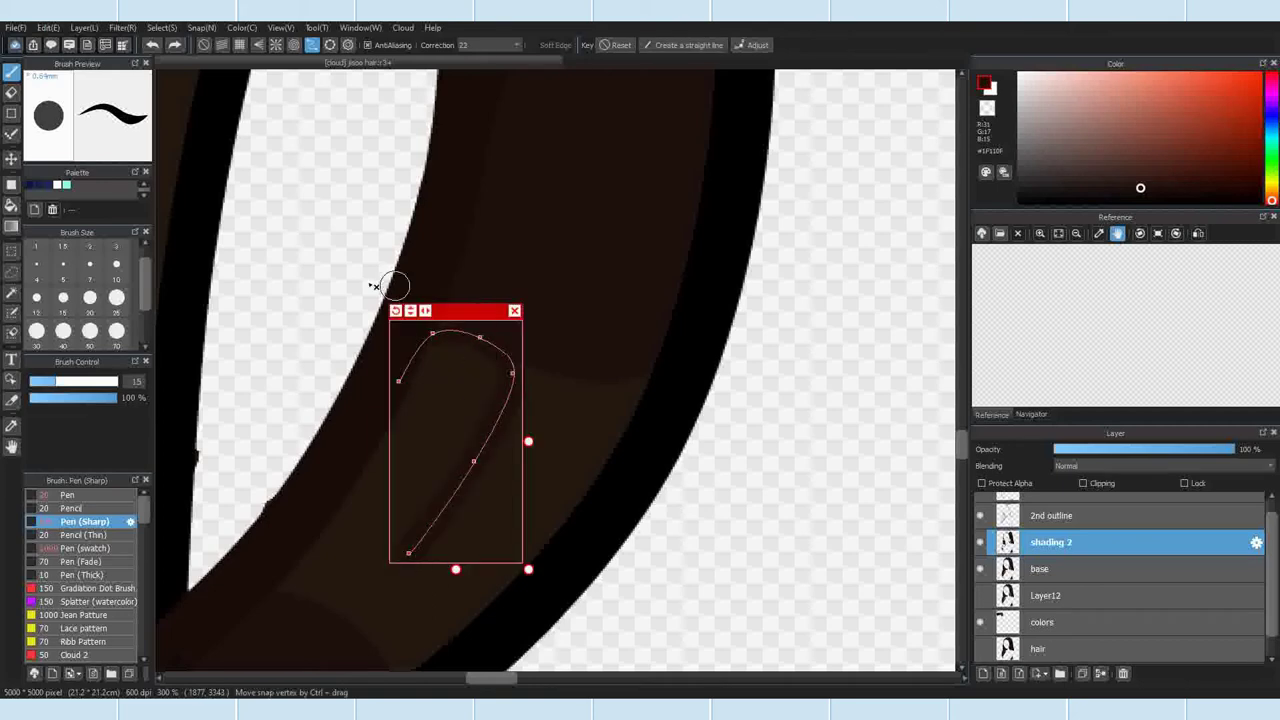
click(70, 508)
click(514, 311)
Step: Touch up the shading around the looped lock's strand line with Pencil size 15 and Eraser size 30
scroll(540, 317, down, 4)
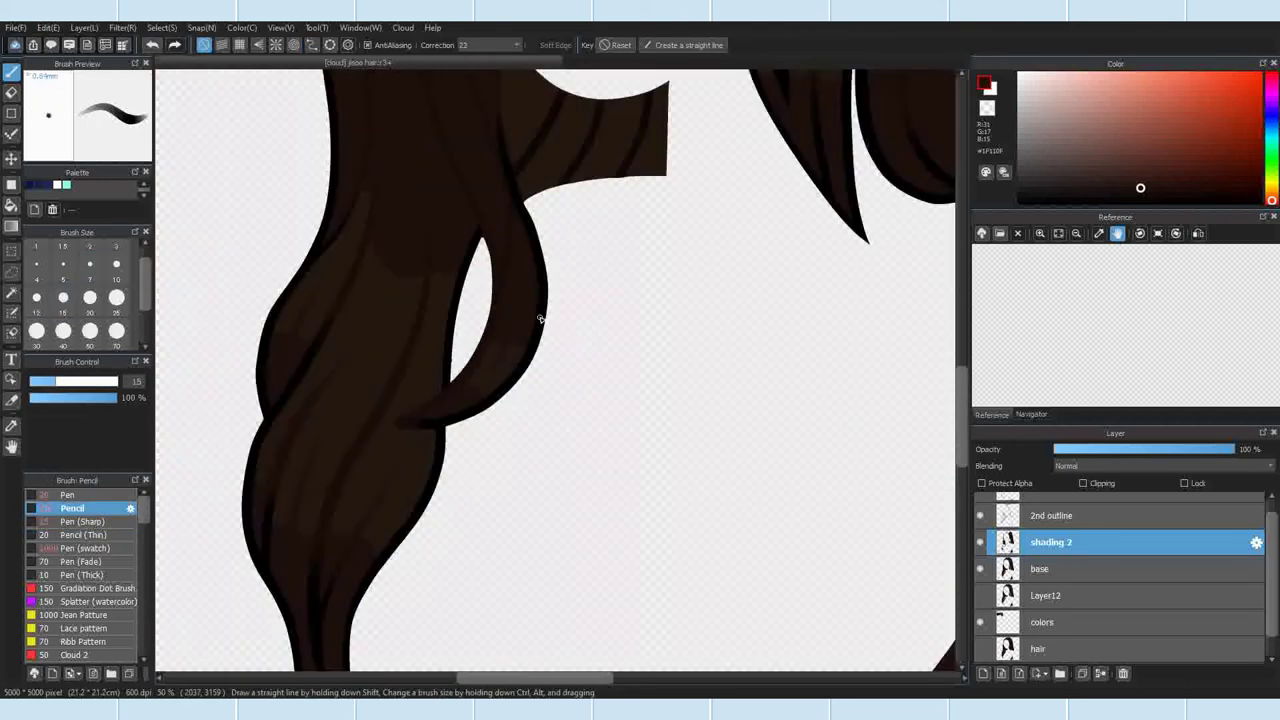
scroll(540, 320, up, 3)
scroll(640, 405, up, 2)
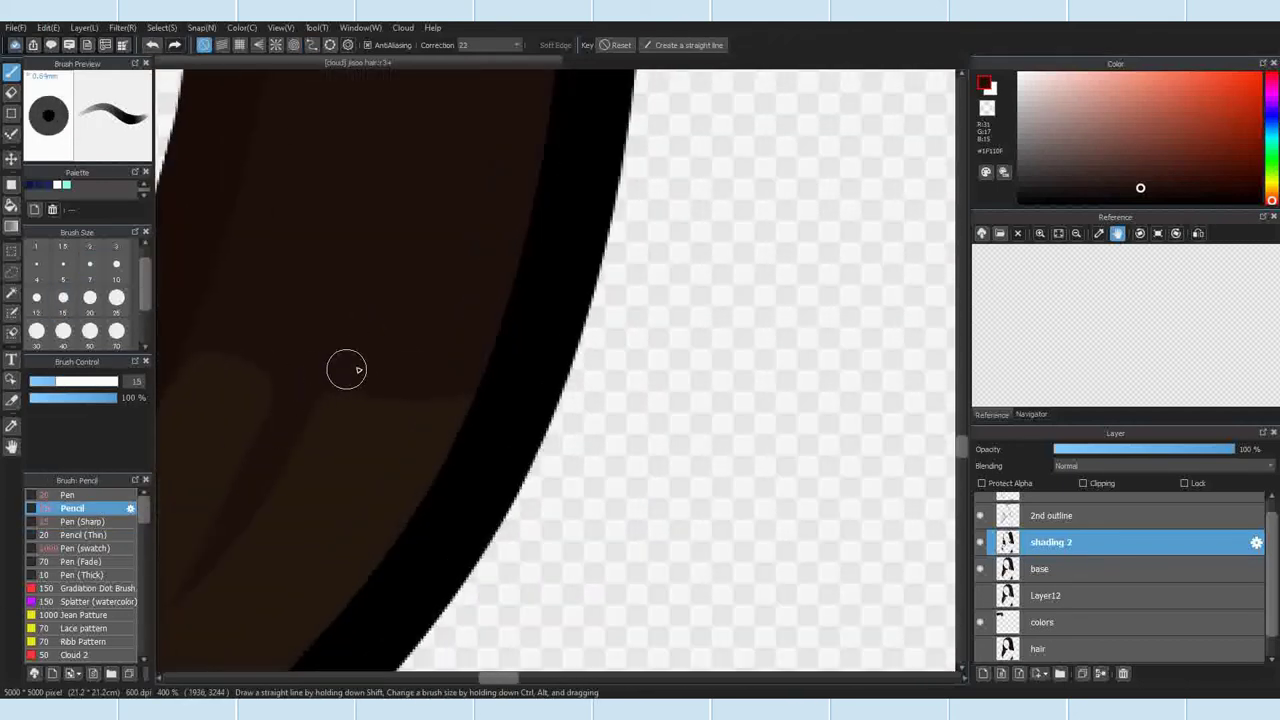
scroll(578, 445, down, 9)
scroll(560, 405, up, 5)
scroll(460, 615, up, 2)
click(11, 92)
scroll(450, 520, up, 3)
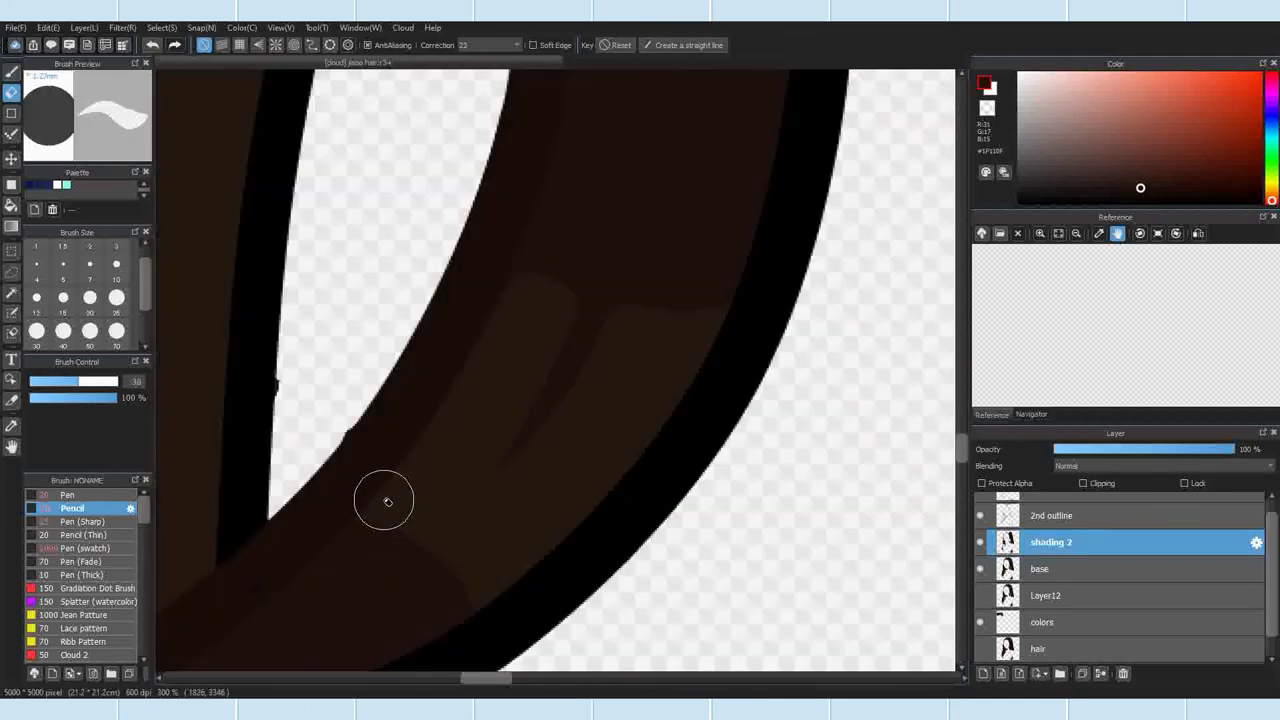
scroll(536, 500, down, 3)
scroll(444, 431, up, 2)
scroll(608, 362, down, 4)
scroll(546, 342, up, 4)
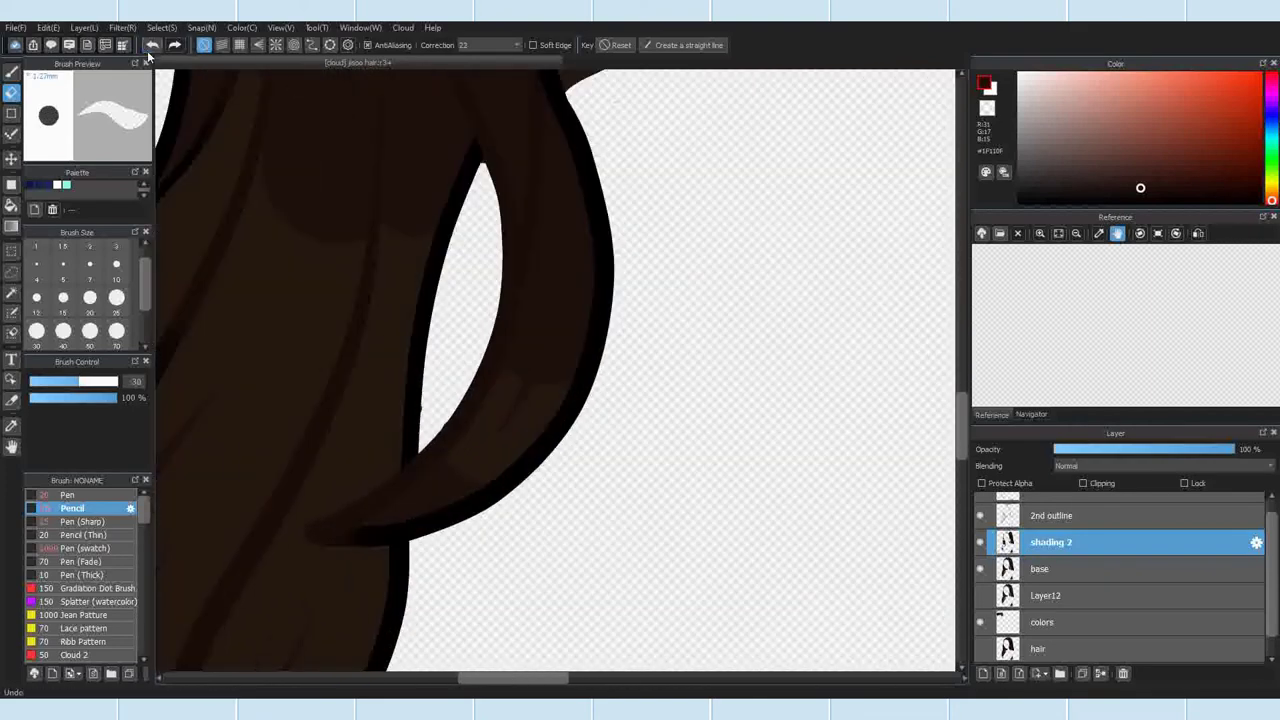
Step: Erase back the arched shading edge in the upper left section on shading 2 with Eraser size 30 and repaint it with Pencil size 20
click(1050, 567)
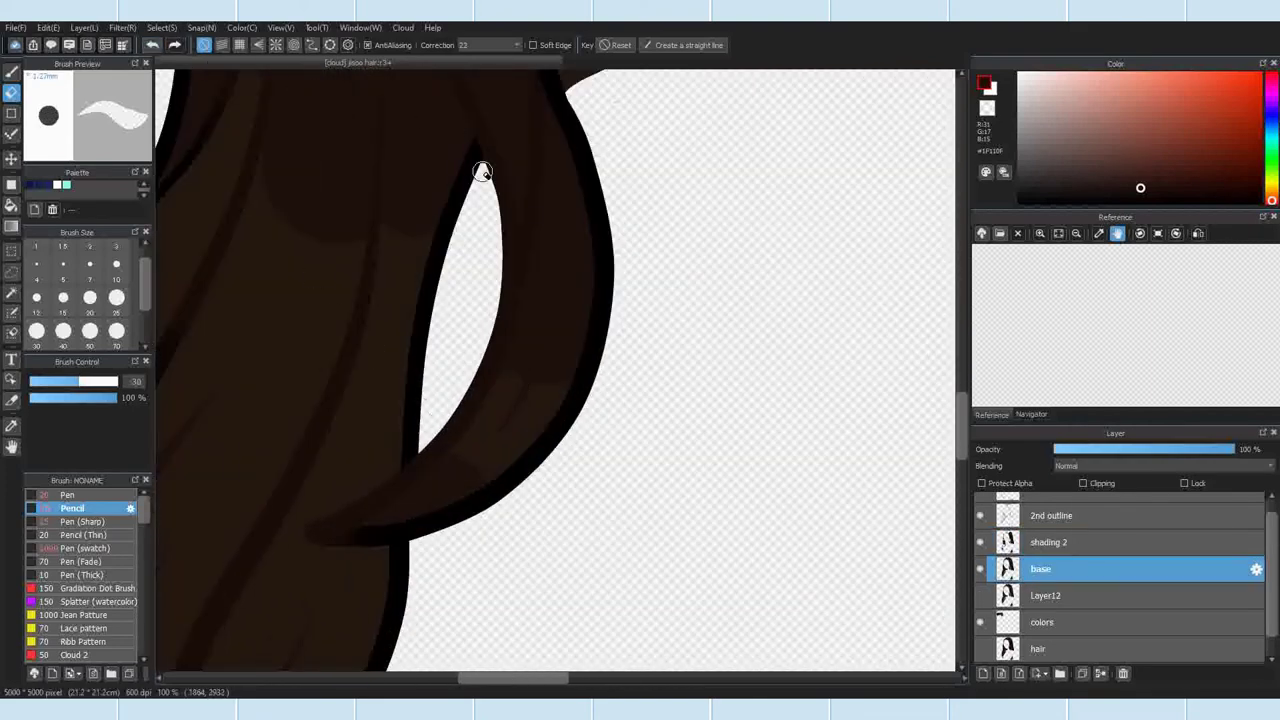
key(b)
scroll(469, 466, down, 3)
scroll(430, 222, up, 4)
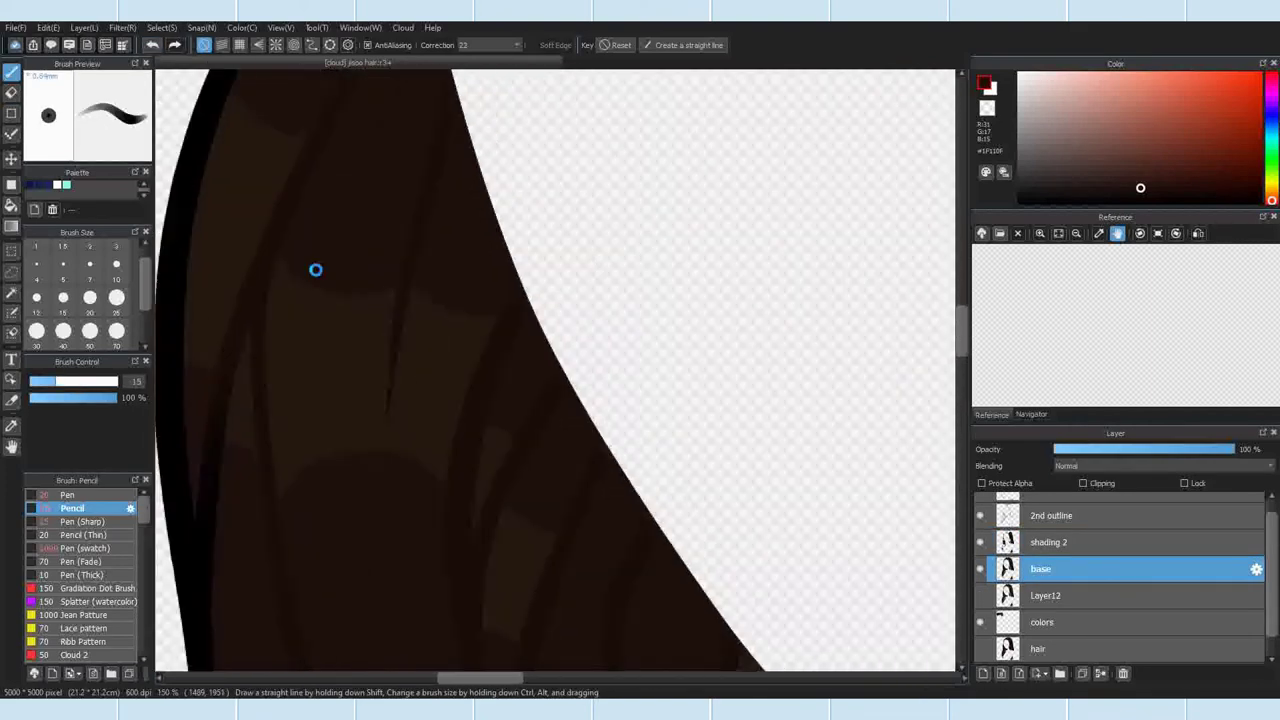
scroll(295, 300, down, 1)
key(e)
scroll(285, 416, up, 2)
key(ctrl+Up)
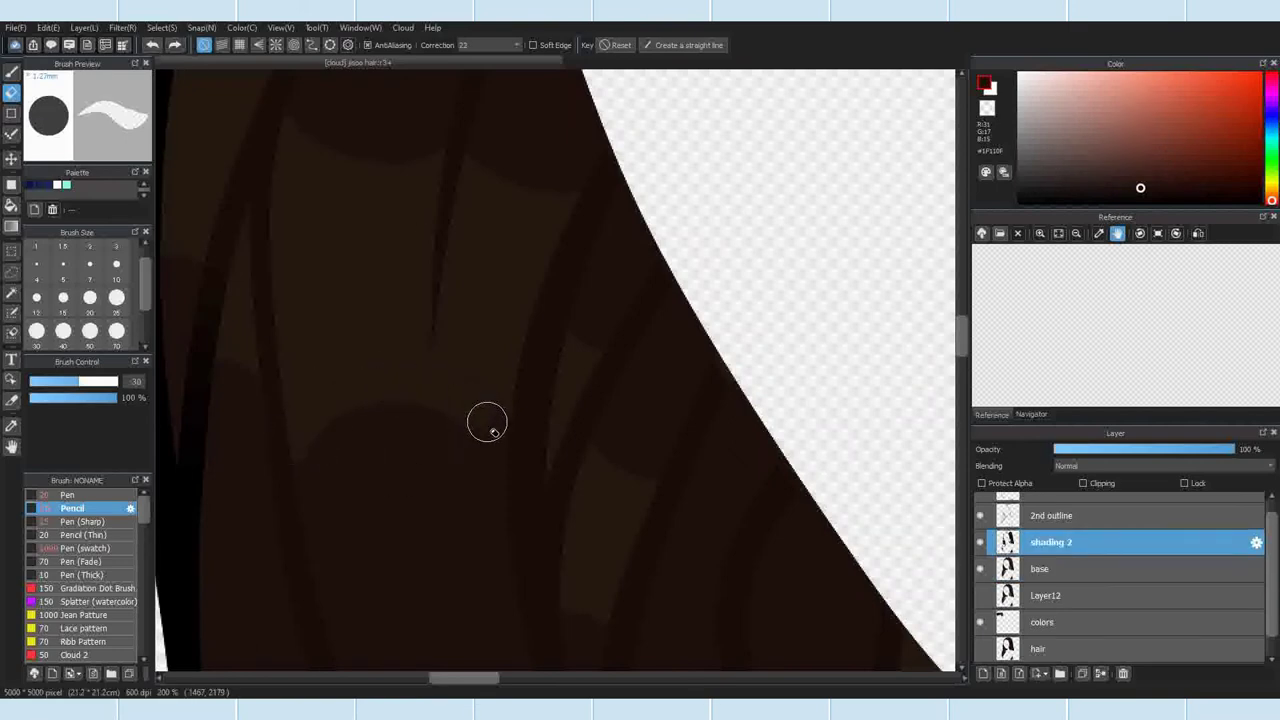
click(10, 71)
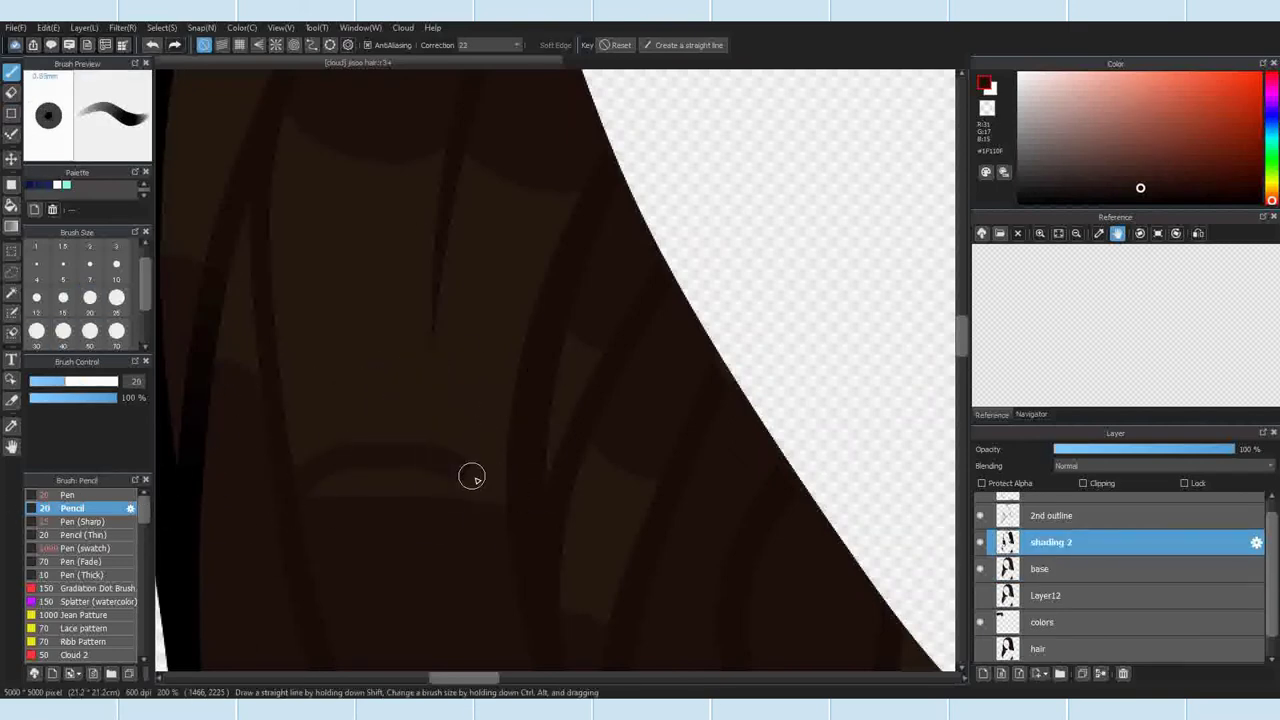
scroll(493, 567, down, 3)
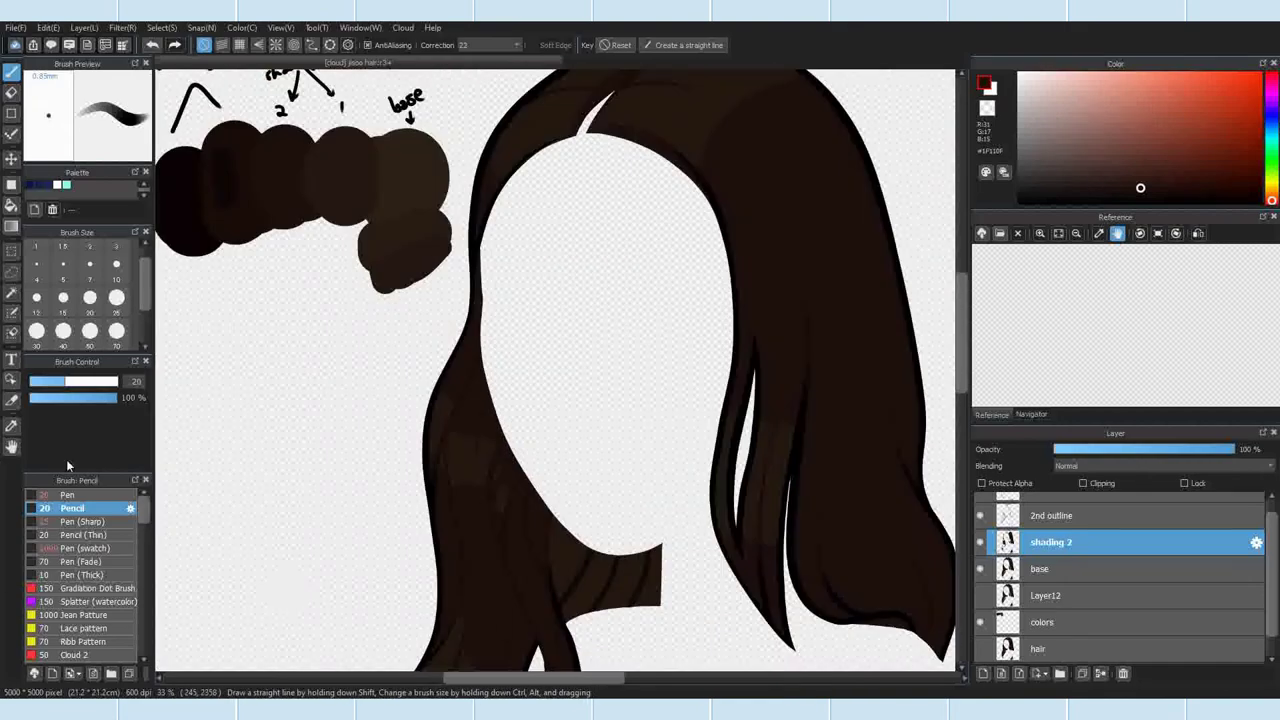
Step: Draw a near-vertical strand line through the upper left section's lighter area on shading 2 along a curve snap with Pencil size 15
scroll(423, 457, up, 4)
scroll(441, 490, down, 3)
click(85, 521)
click(312, 45)
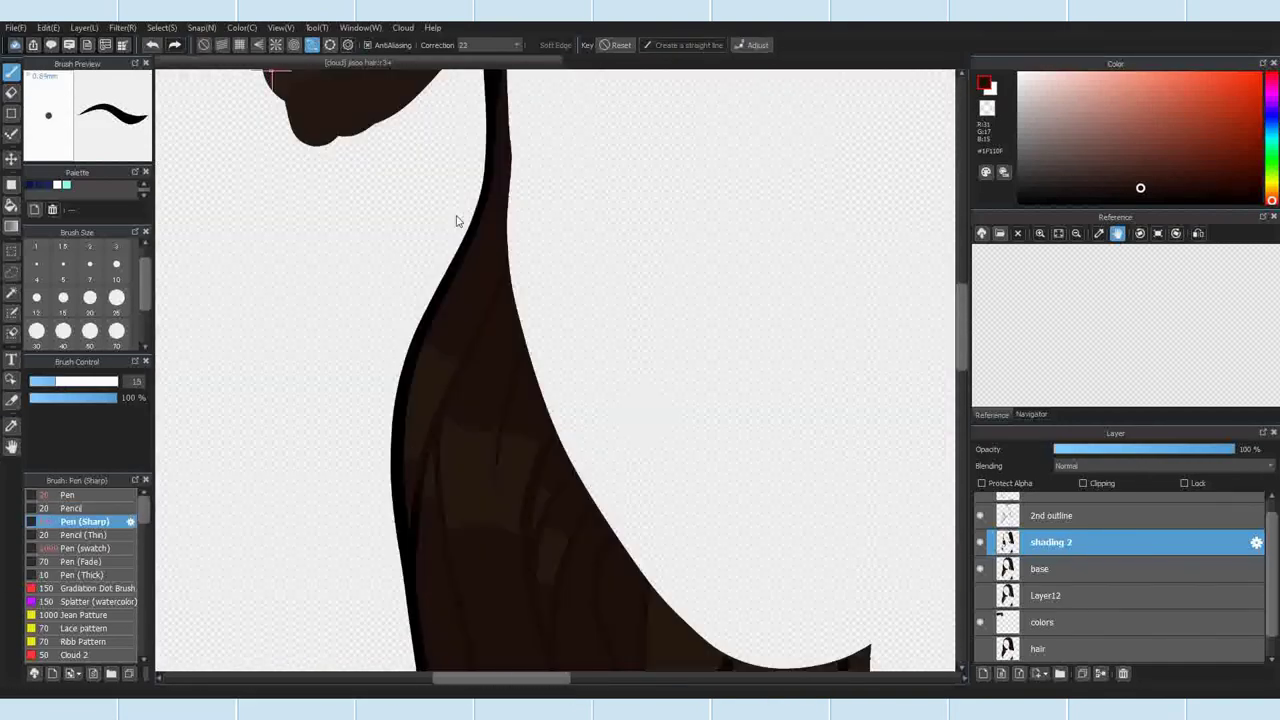
scroll(415, 565, up, 2)
click(420, 332)
double_click(445, 153)
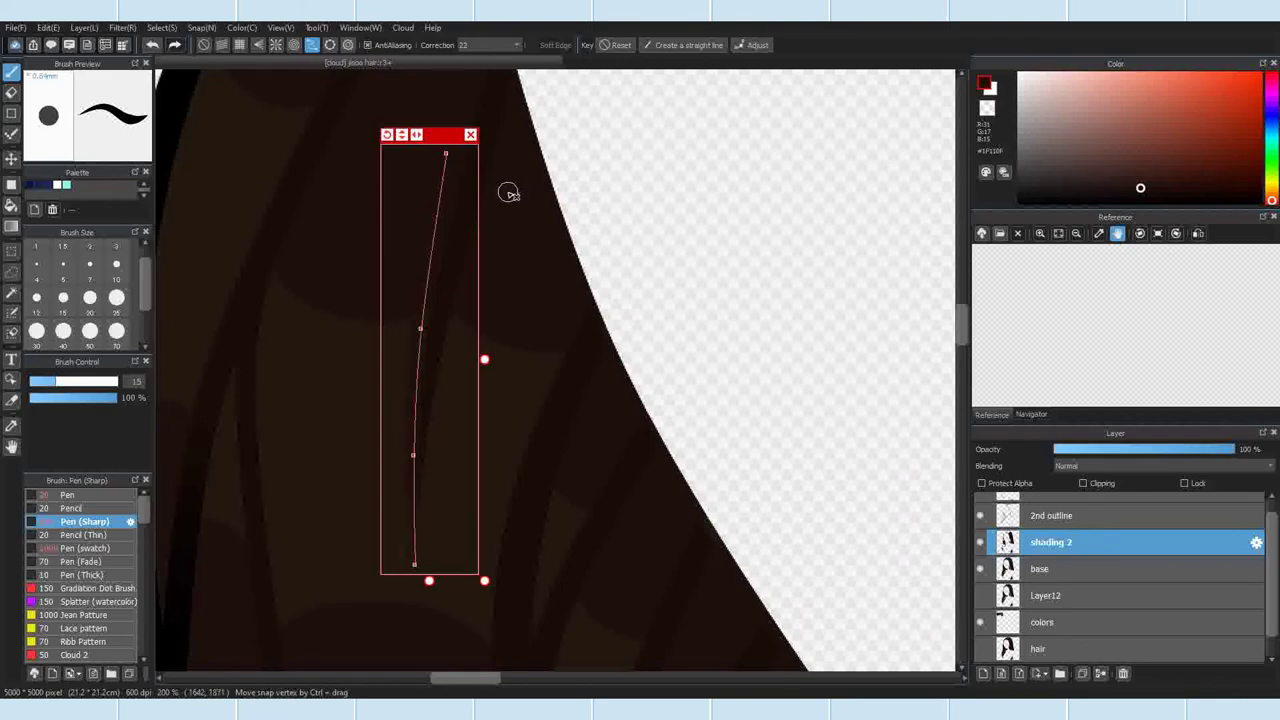
click(72, 508)
click(63, 300)
click(471, 135)
scroll(580, 397, down, 3)
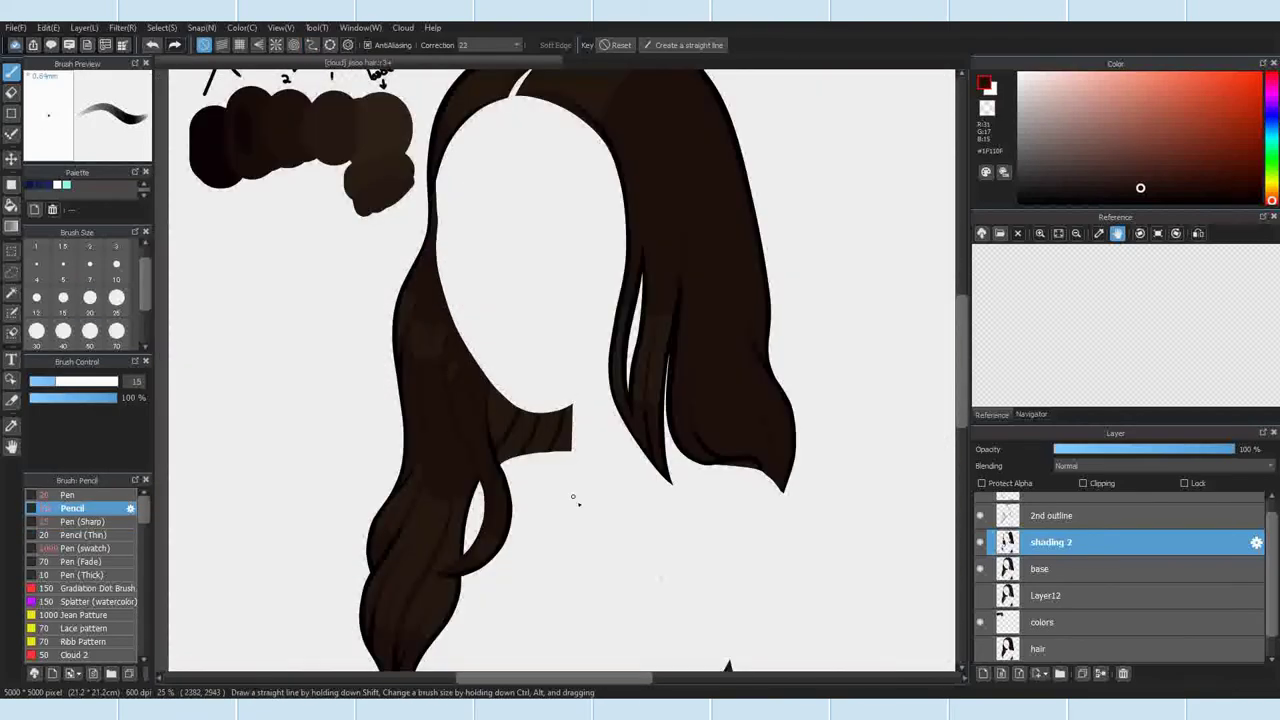
Step: Draw a long strand line curving over the crown's lighter area into the dark shading along an adjusted curve snap with Pencil size 20
scroll(705, 295, up, 2)
scroll(613, 520, down, 2)
scroll(555, 215, up, 5)
click(312, 45)
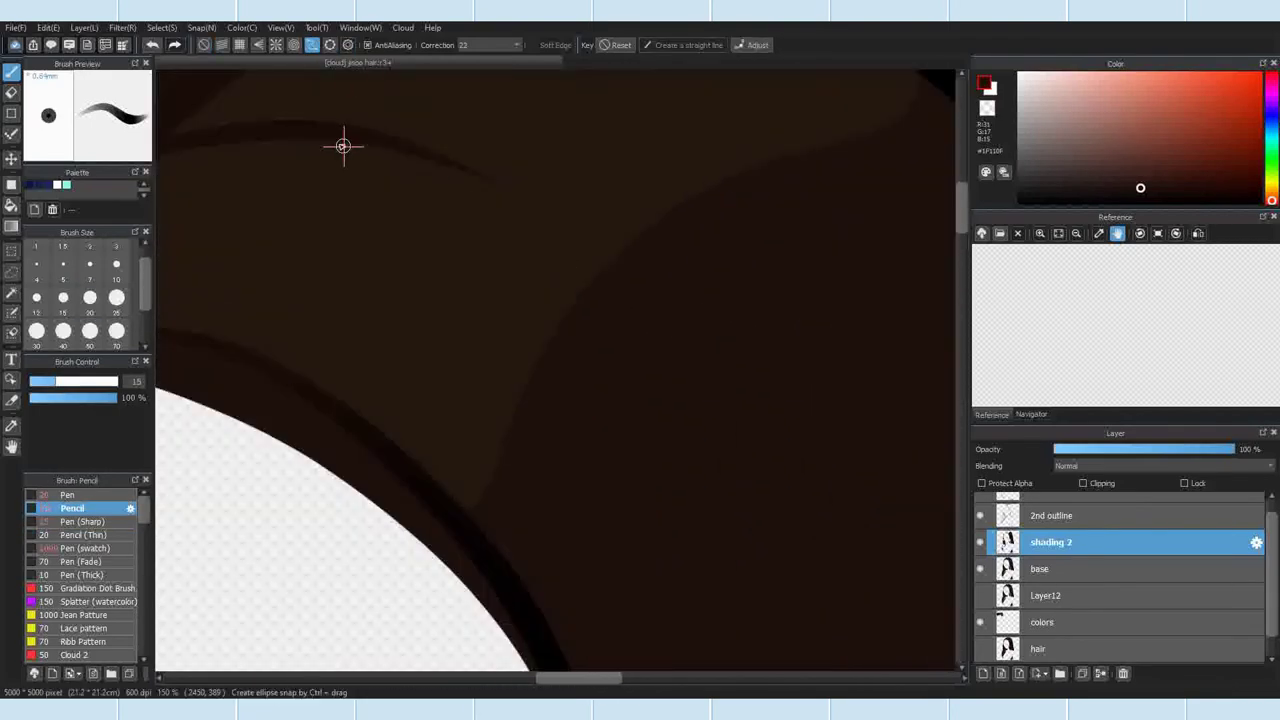
double_click(764, 483)
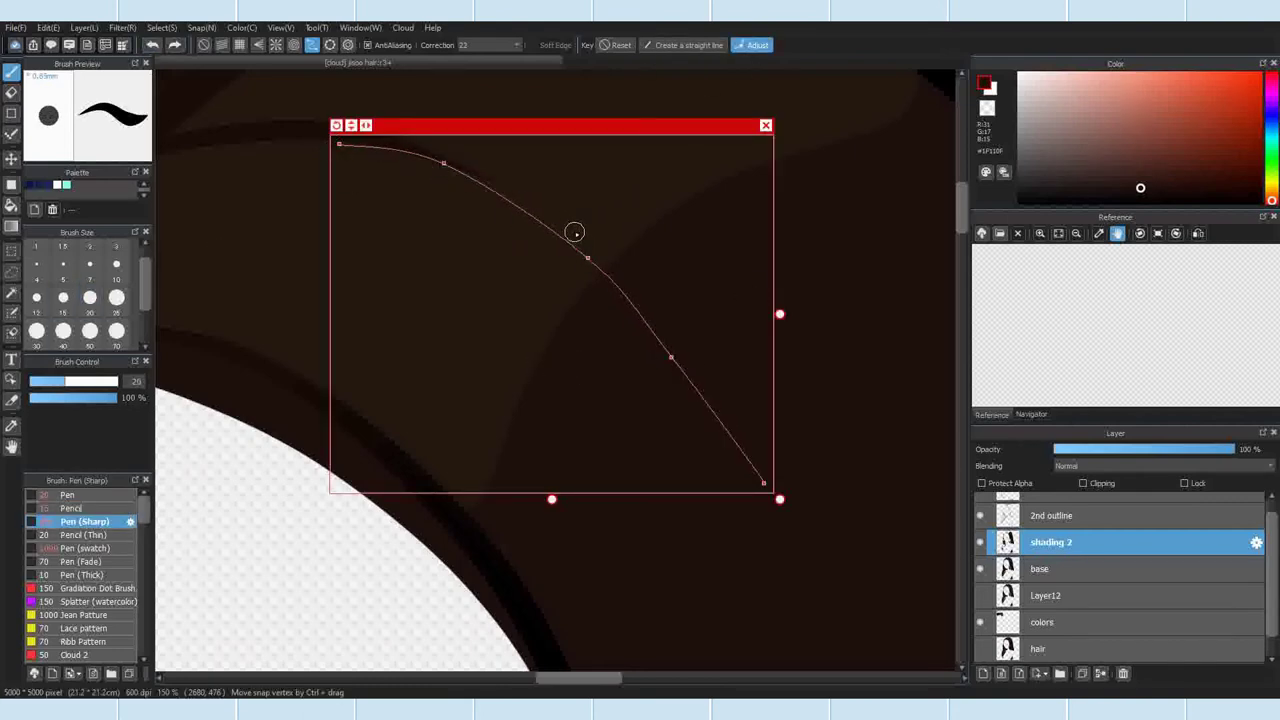
drag(670, 357, 670, 333)
drag(764, 483, 785, 471)
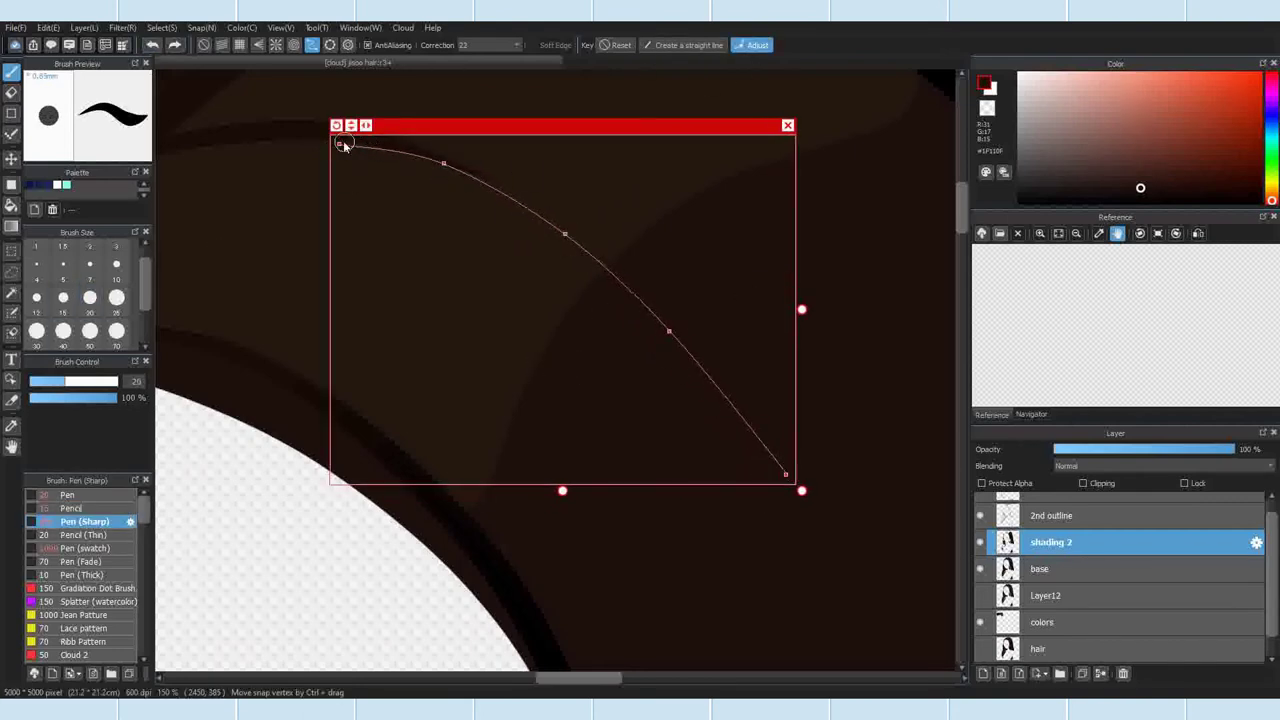
drag(341, 145, 325, 134)
drag(530, 118, 527, 120)
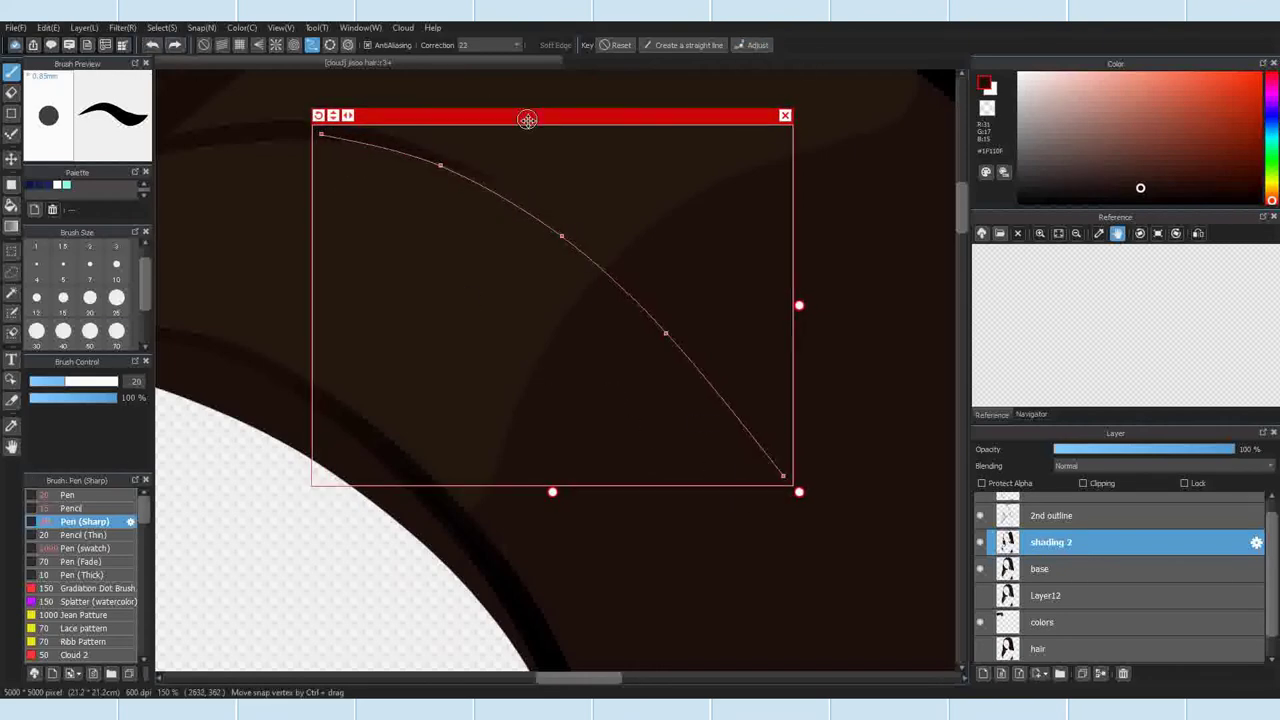
click(82, 509)
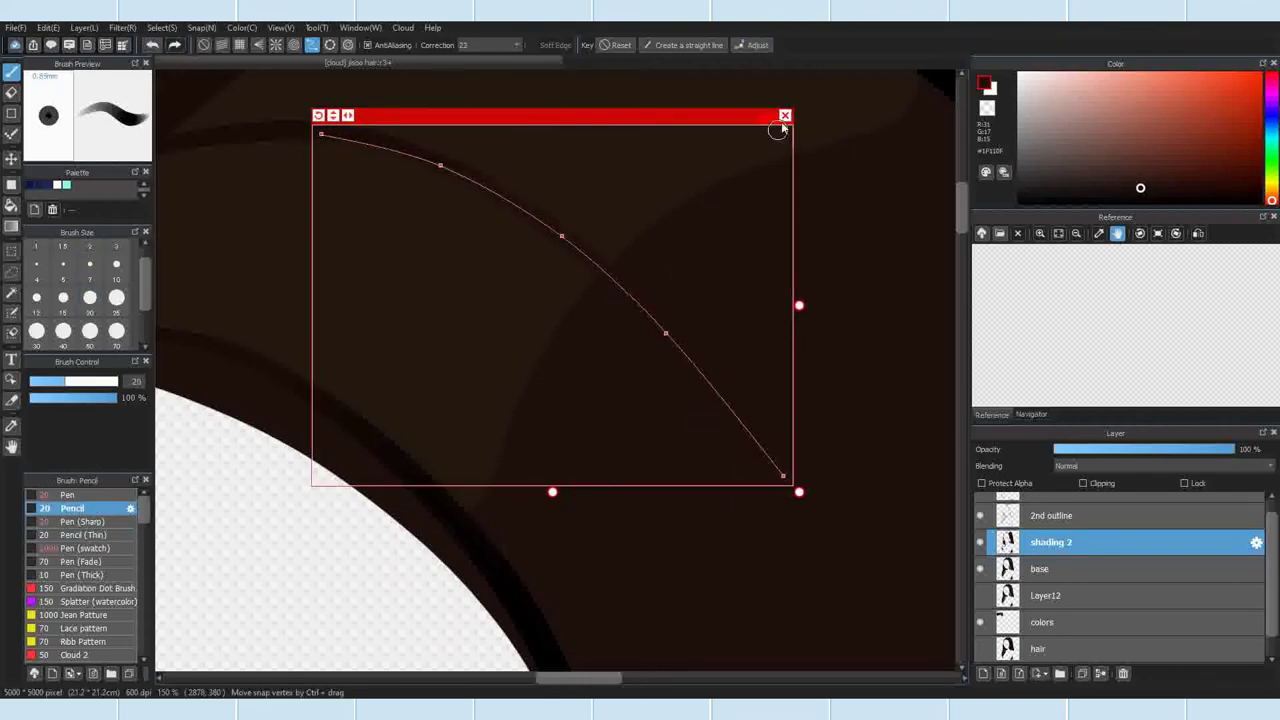
click(785, 116)
Step: Round off the corners where the crown's strand line meets the dark shading with Pencil size 15 and Eraser size 30
scroll(697, 229, down, 4)
scroll(640, 228, up, 6)
scroll(603, 223, down, 2)
scroll(600, 243, up, 2)
scroll(642, 333, down, 7)
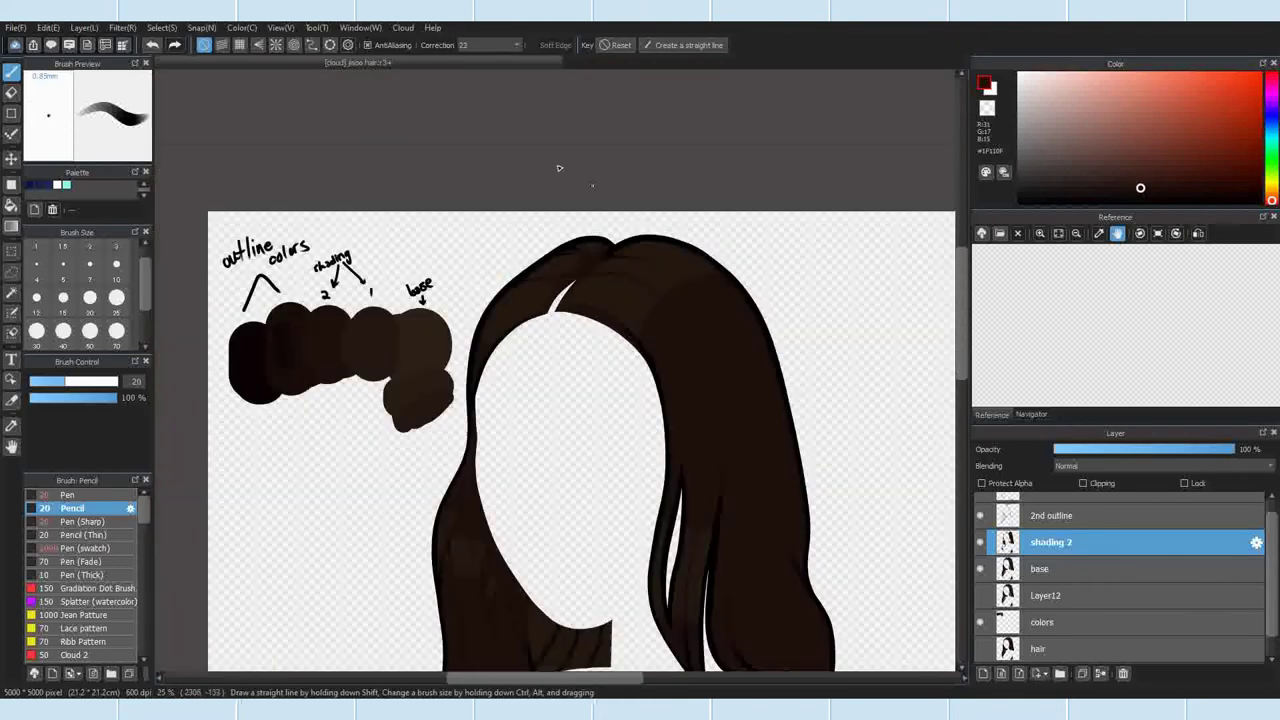
scroll(709, 309, up, 8)
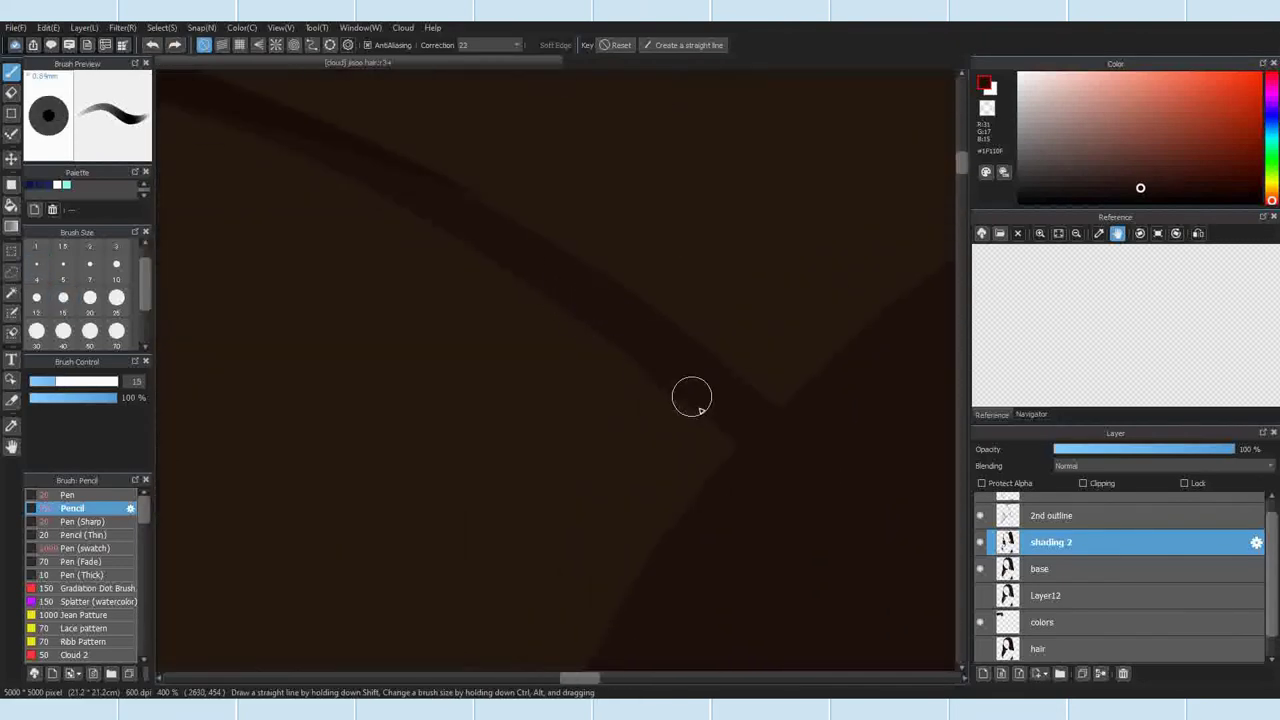
scroll(514, 386, up, 2)
scroll(749, 294, down, 6)
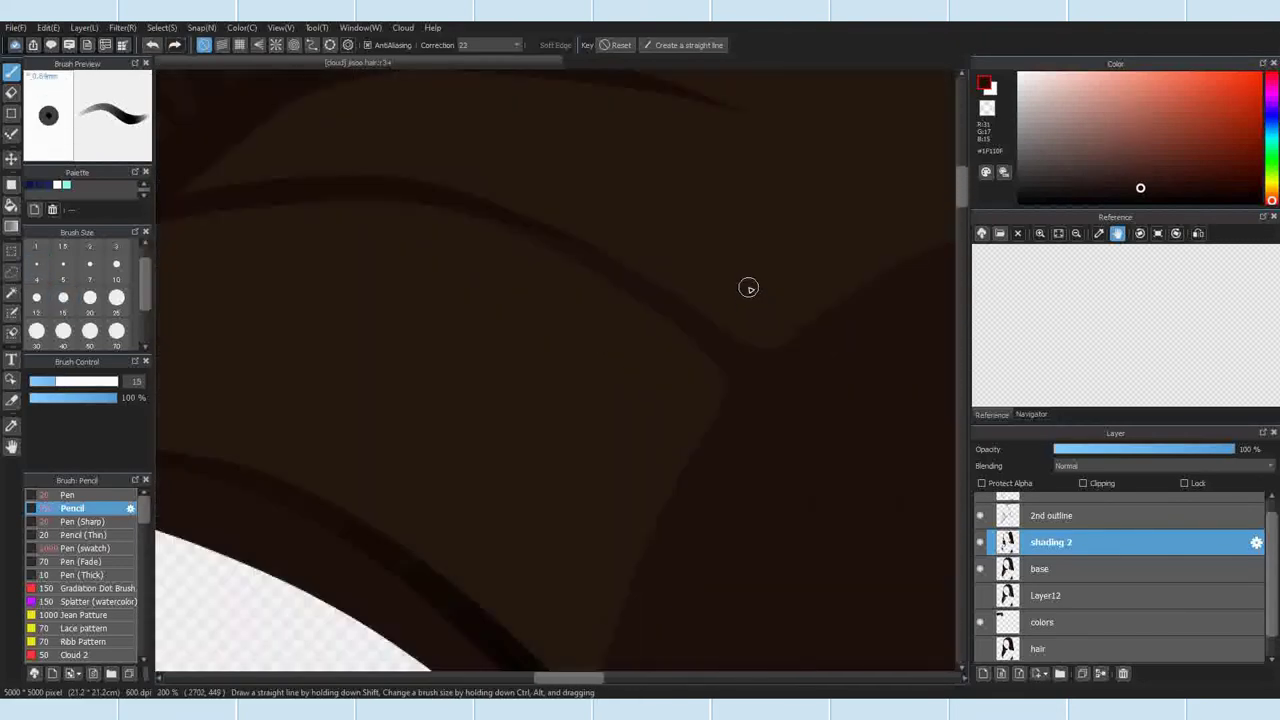
scroll(740, 304, up, 3)
scroll(732, 304, up, 4)
key(e)
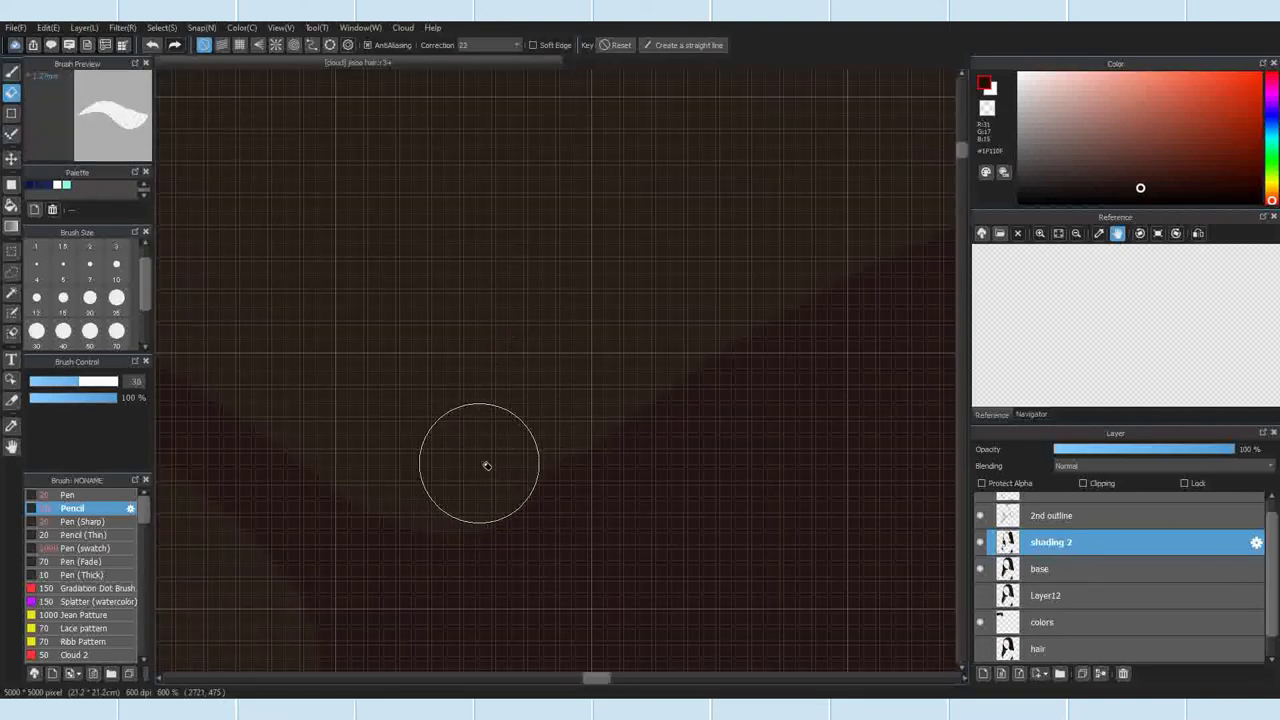
scroll(463, 457, down, 4)
scroll(510, 420, up, 4)
scroll(600, 410, down, 3)
key(b)
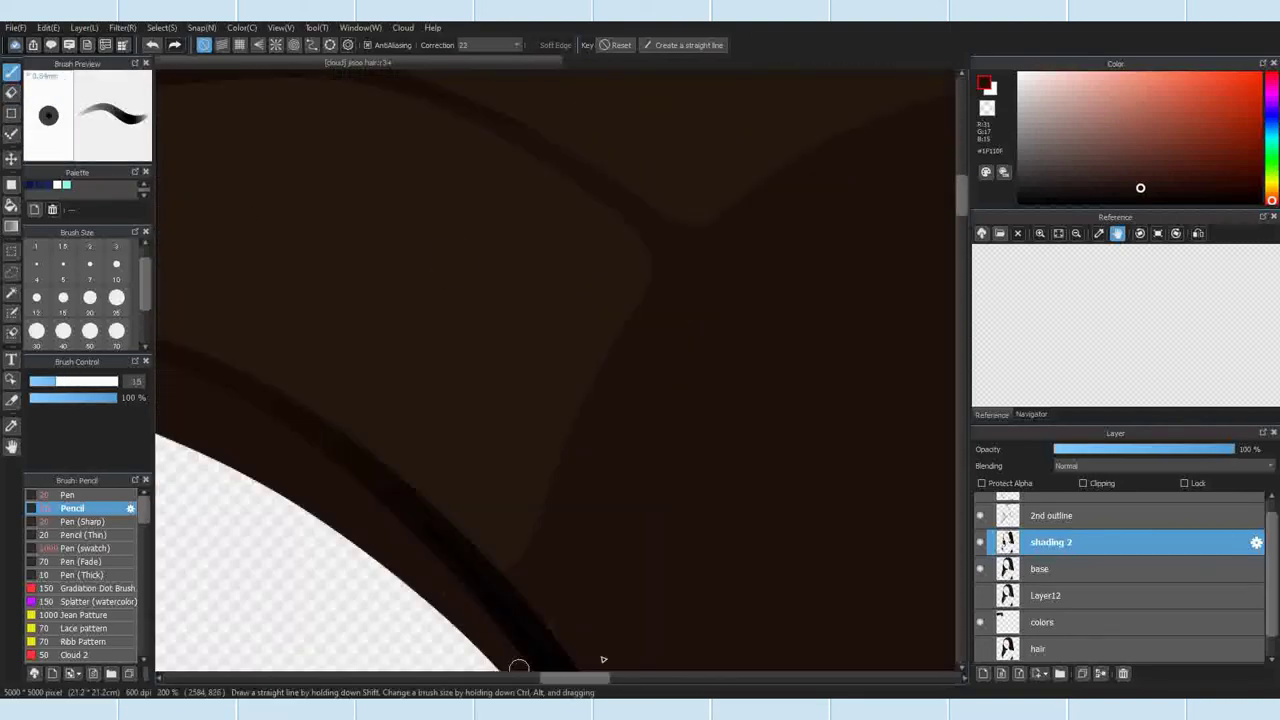
Step: Draw two strand lines in the crown's lighter area near the outer outline along a looped curve snap with Pen (Sharp) size 20
scroll(600, 500, down, 5)
scroll(629, 457, up, 3)
click(313, 46)
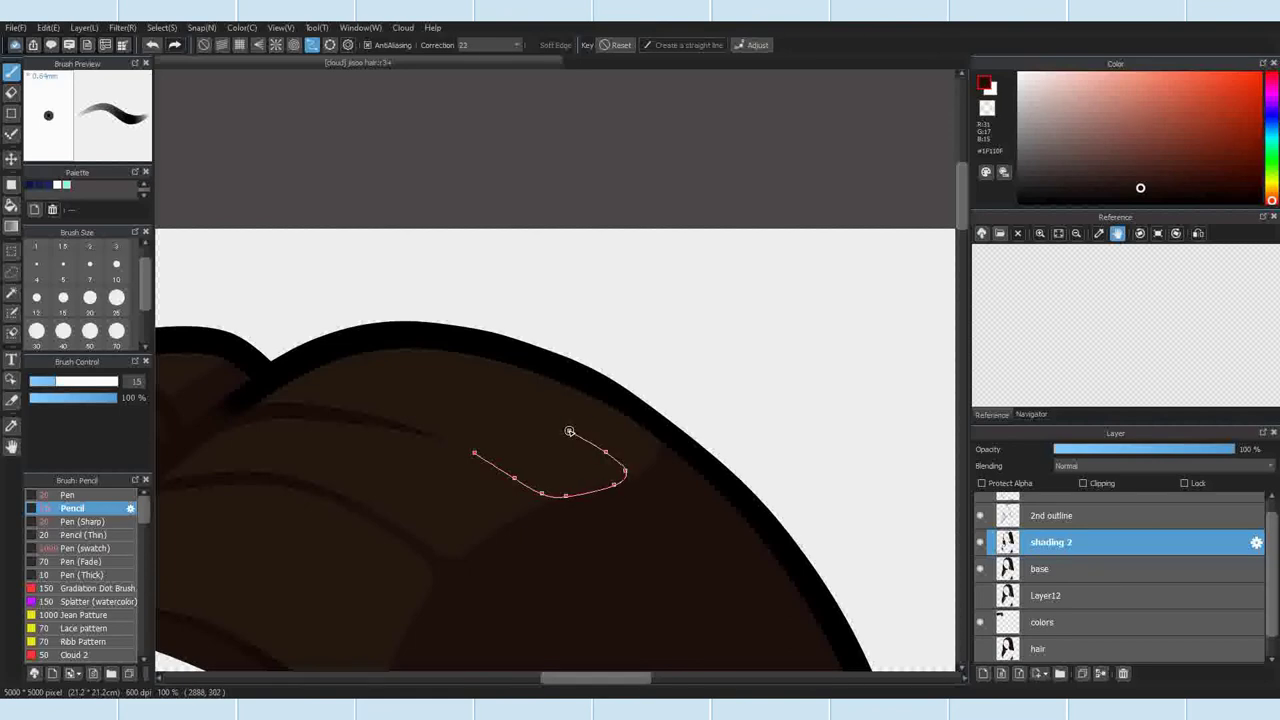
double_click(372, 382)
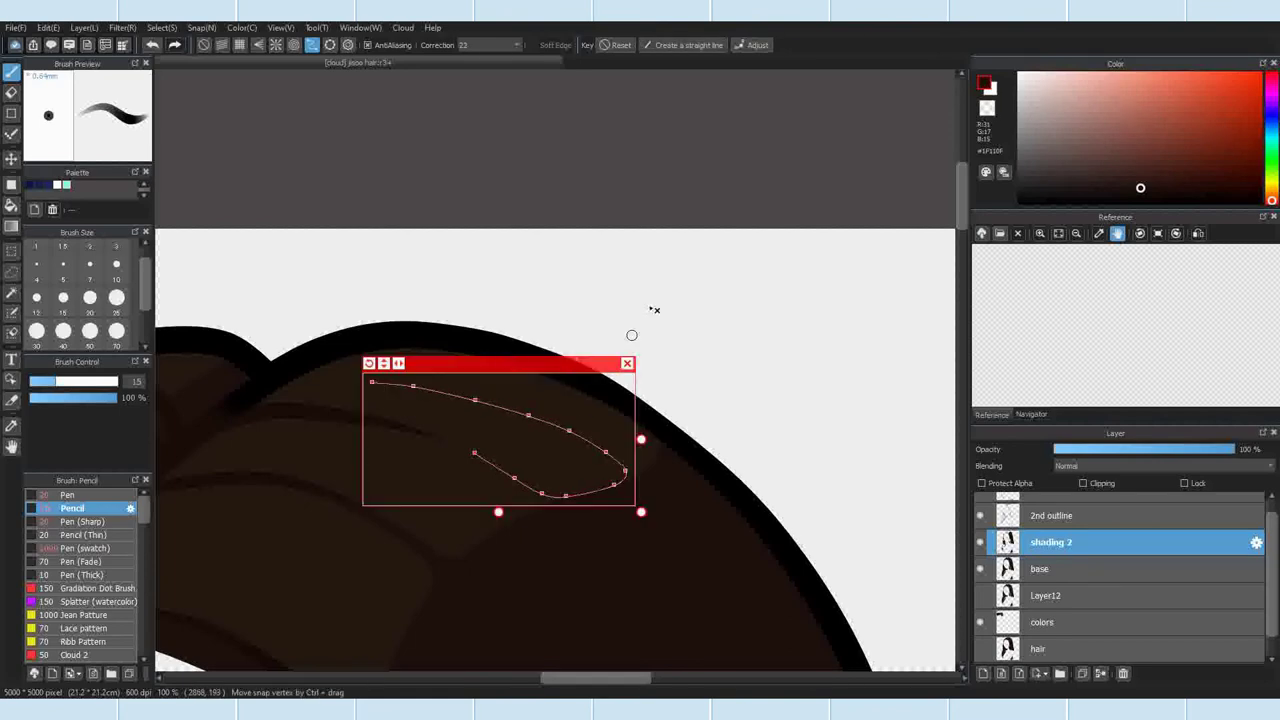
click(72, 523)
click(628, 364)
scroll(570, 452, down, 4)
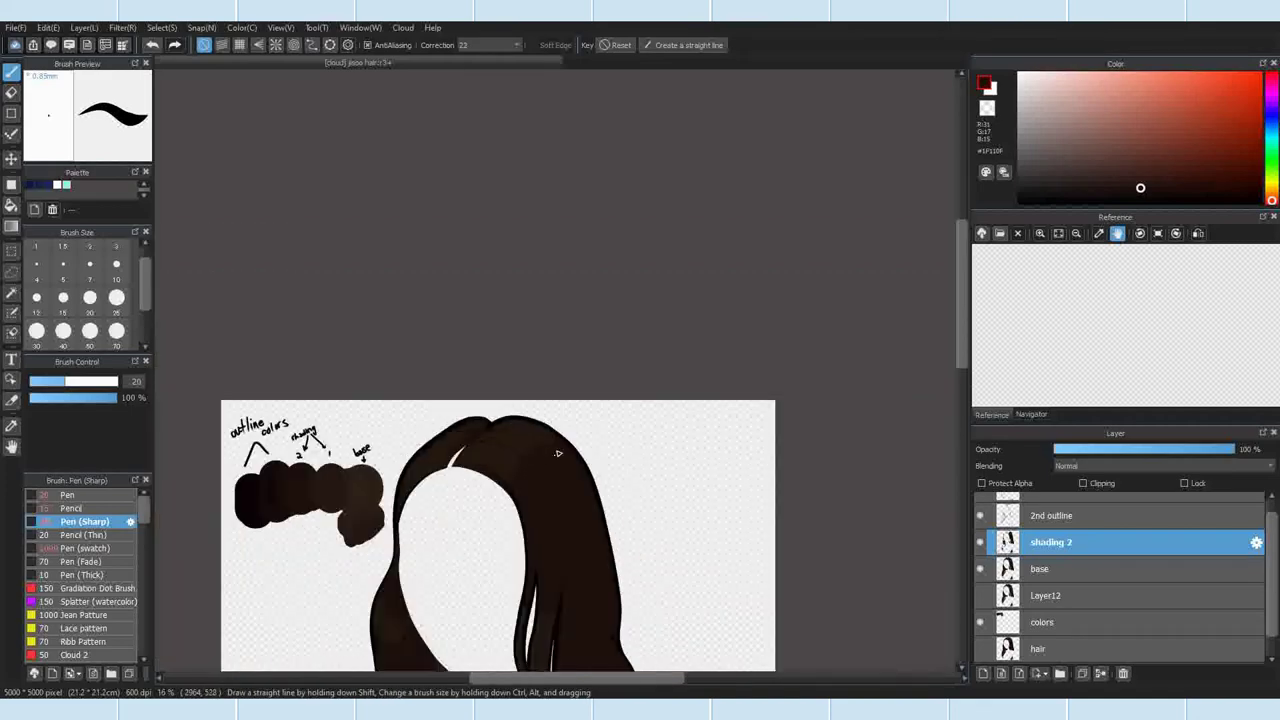
Step: Blend the ends of the crown's outer strand lines into the dark shading with Pencil size 15
scroll(557, 452, up, 5)
click(66, 509)
scroll(393, 470, up, 2)
scroll(500, 451, down, 5)
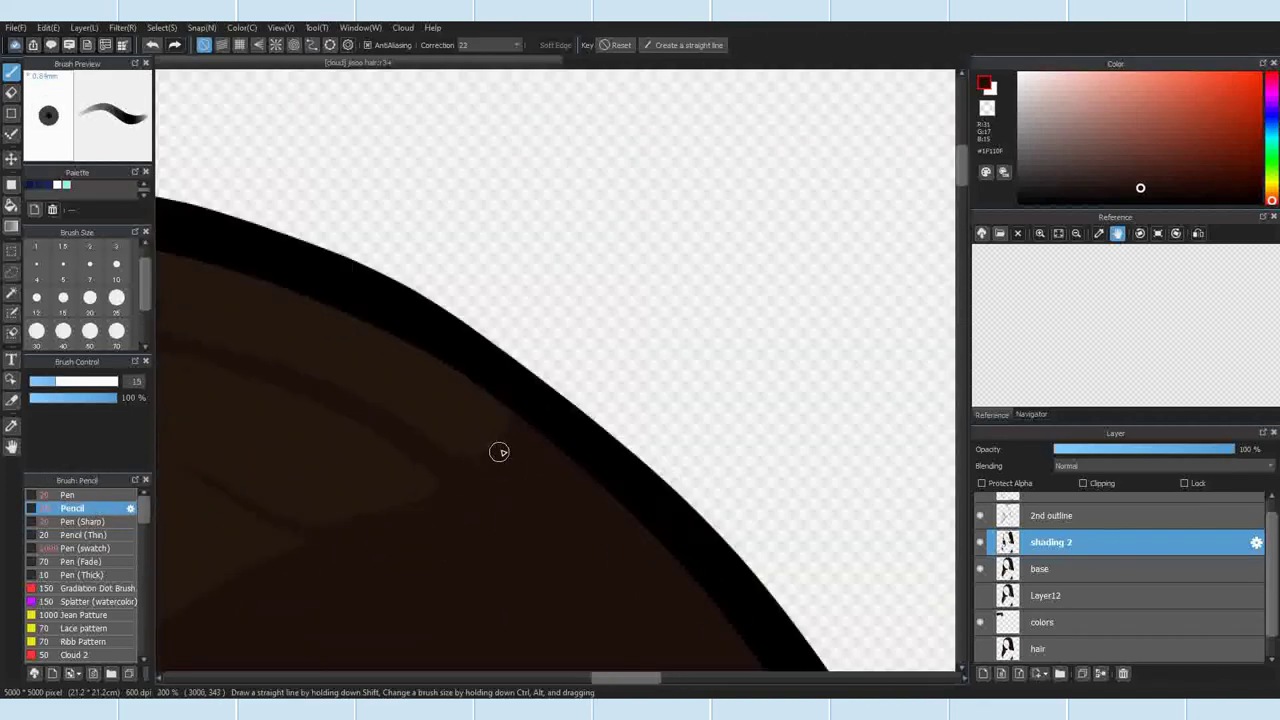
scroll(500, 503, up, 6)
click(73, 521)
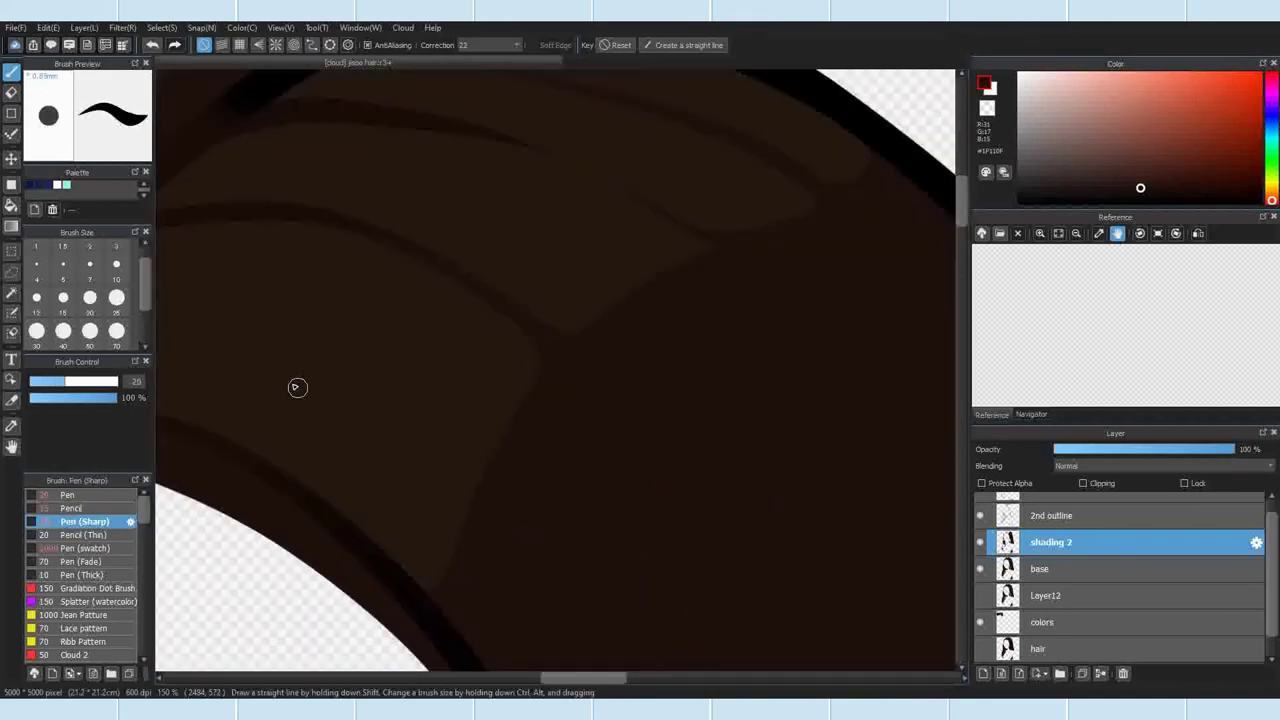
scroll(560, 346, down, 6)
scroll(498, 387, up, 4)
scroll(498, 387, up, 2)
scroll(491, 449, down, 6)
scroll(510, 460, up, 4)
click(153, 48)
scroll(575, 355, down, 3)
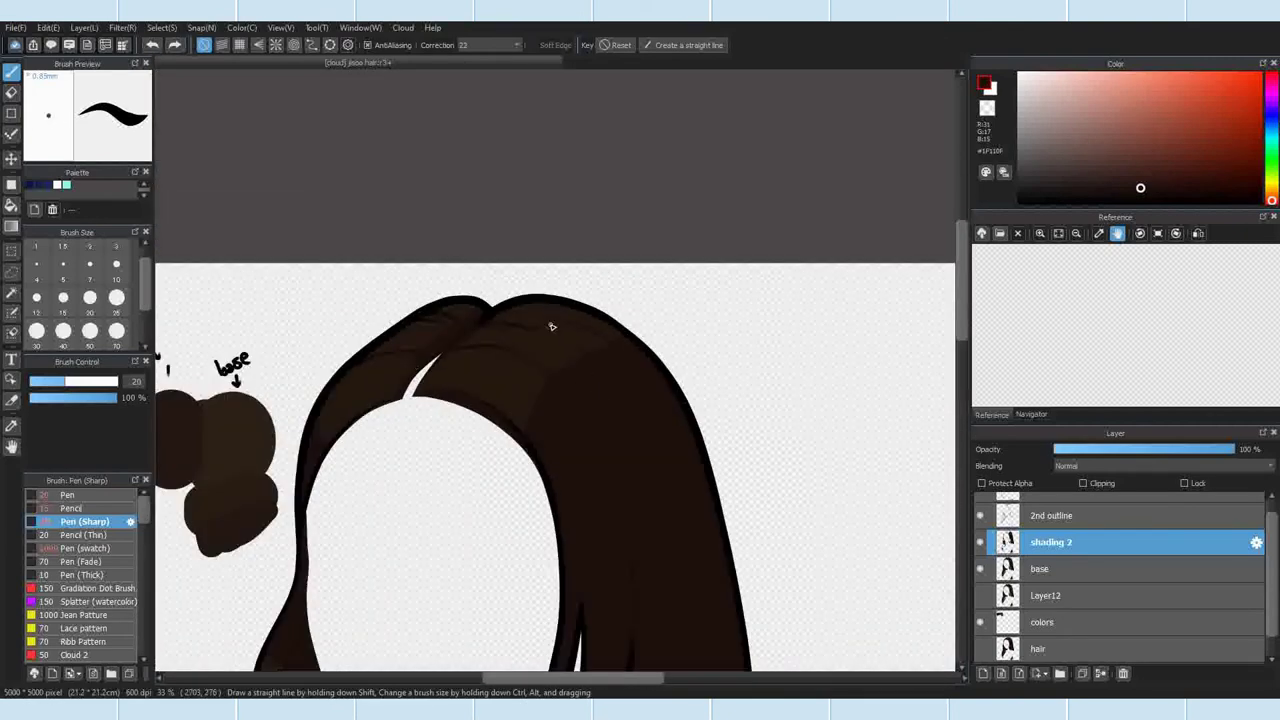
Step: Draw a curved strand line beside the top of the hair part along a repositioned curve snap with Pencil size 15
scroll(408, 342, up, 3)
click(312, 45)
scroll(548, 245, up, 2)
click(421, 189)
click(488, 204)
click(523, 217)
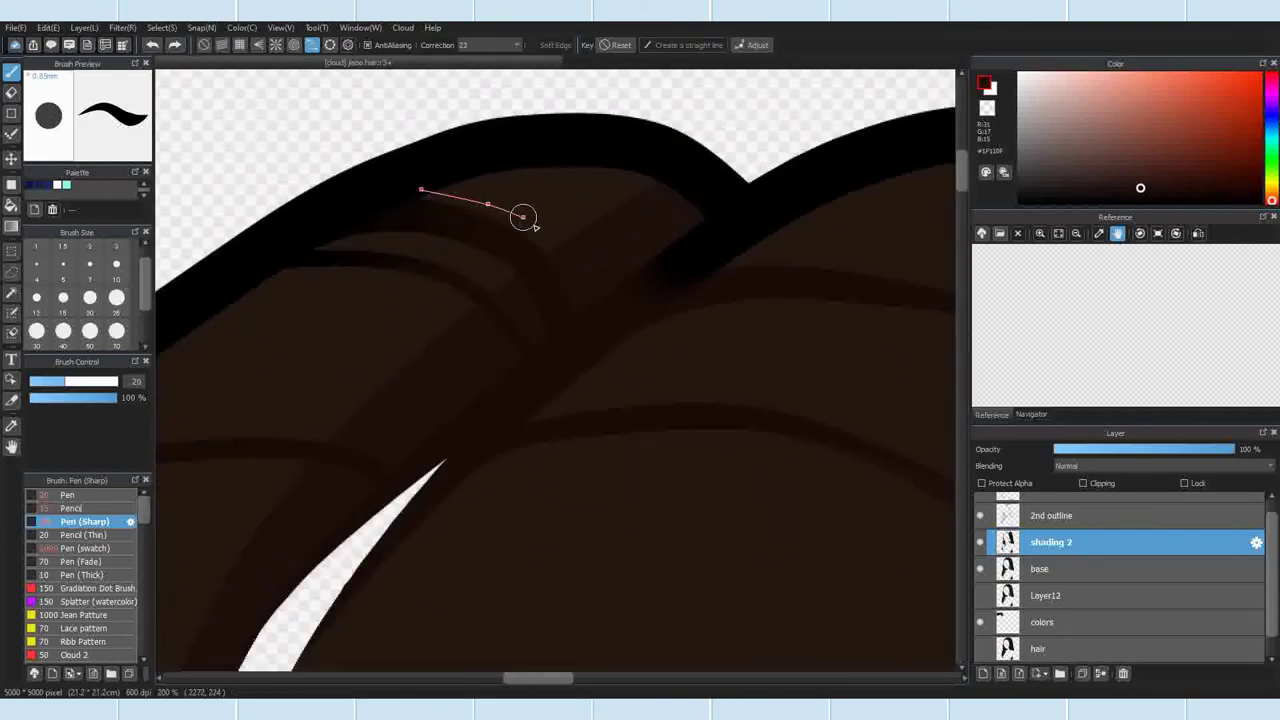
double_click(576, 294)
click(72, 508)
drag(329, 209, 494, 246)
click(153, 45)
drag(502, 170, 497, 177)
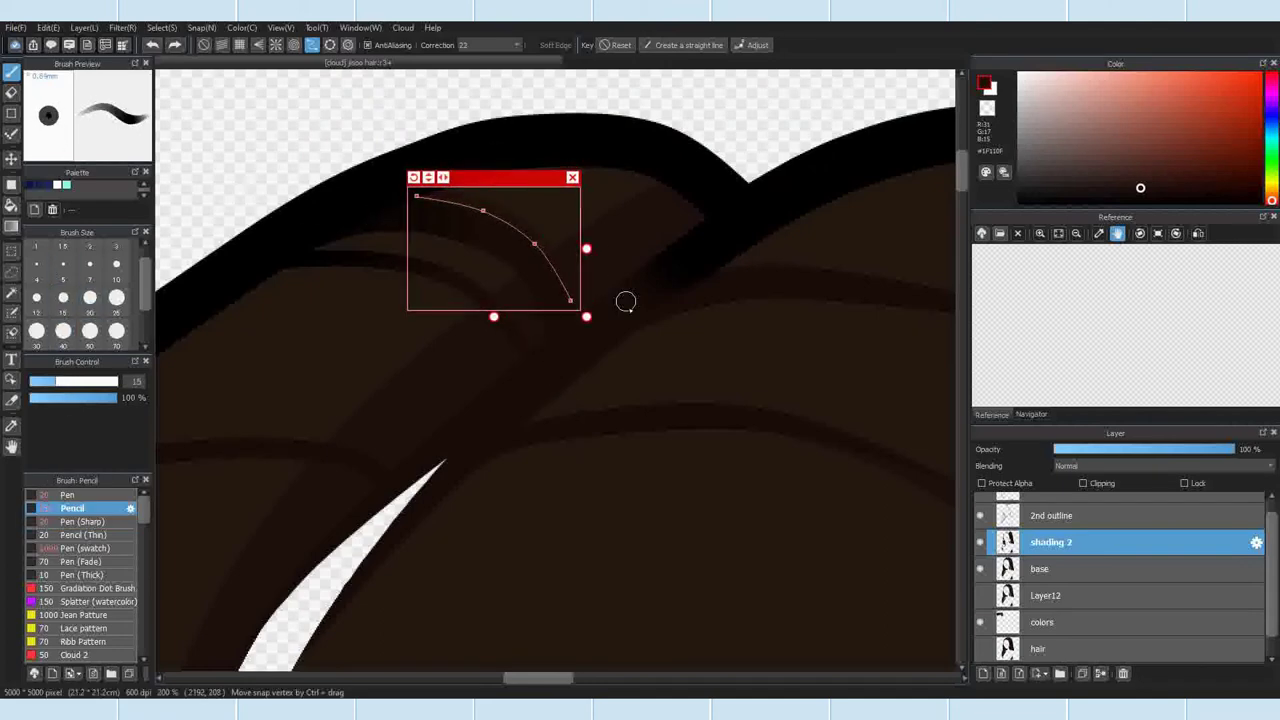
scroll(600, 174, down, 2)
Step: Trace the next arched strand line below it toward the part's shading along a curve snap with Pencil
scroll(615, 150, up, 2)
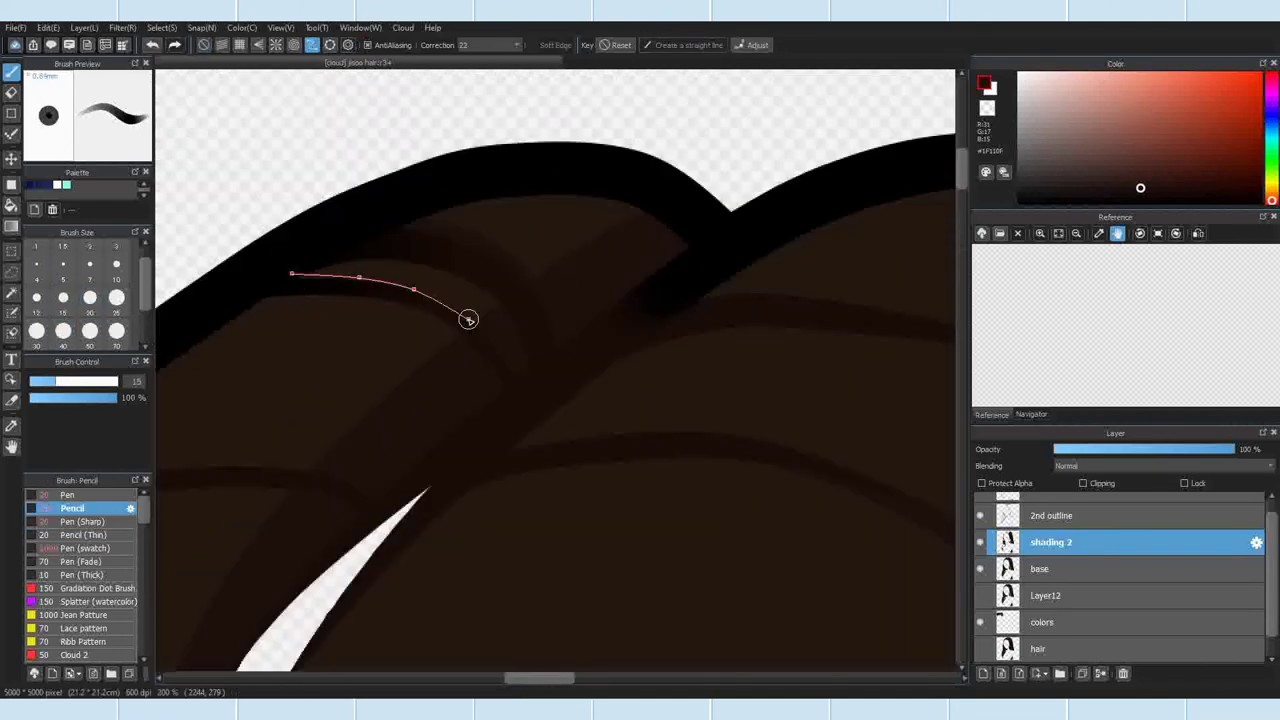
click(468, 319)
double_click(518, 382)
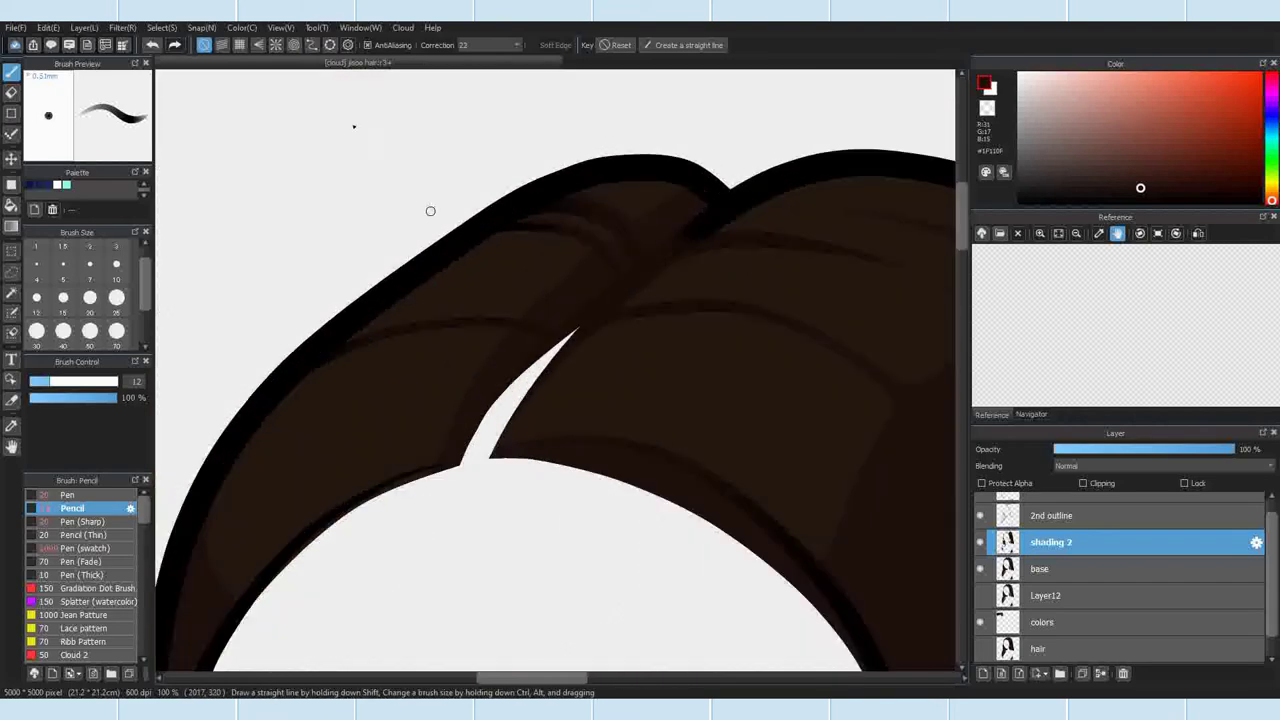
Step: Trace the long strand line from the left outline to the hair part along a curve snap with Pencil size 12
double_click(552, 331)
mouse_move(340, 338)
mouse_down()
mouse_move(487, 317)
mouse_move(552, 331)
mouse_up()
click(554, 297)
scroll(391, 314, up, 1)
scroll(543, 269, down, 2)
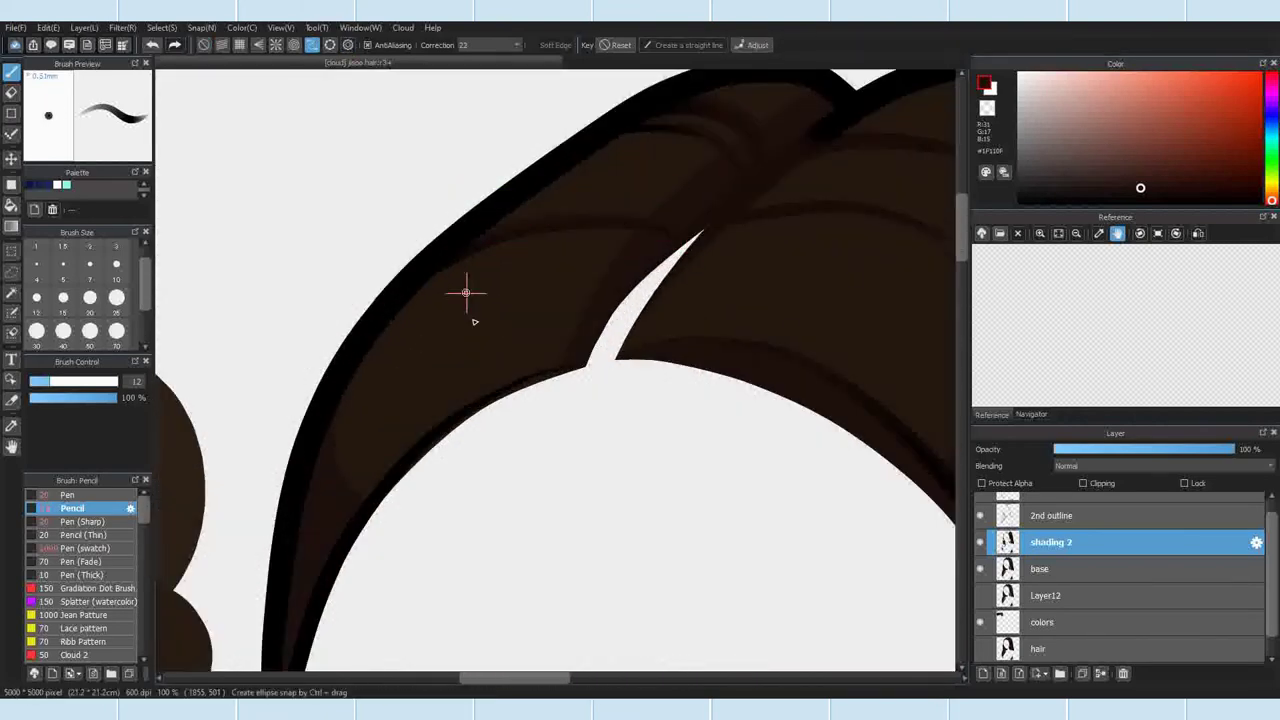
Step: Draw a strand line curving inward from the left outline above the forehead along a curve snap with Pencil size 12
double_click(294, 495)
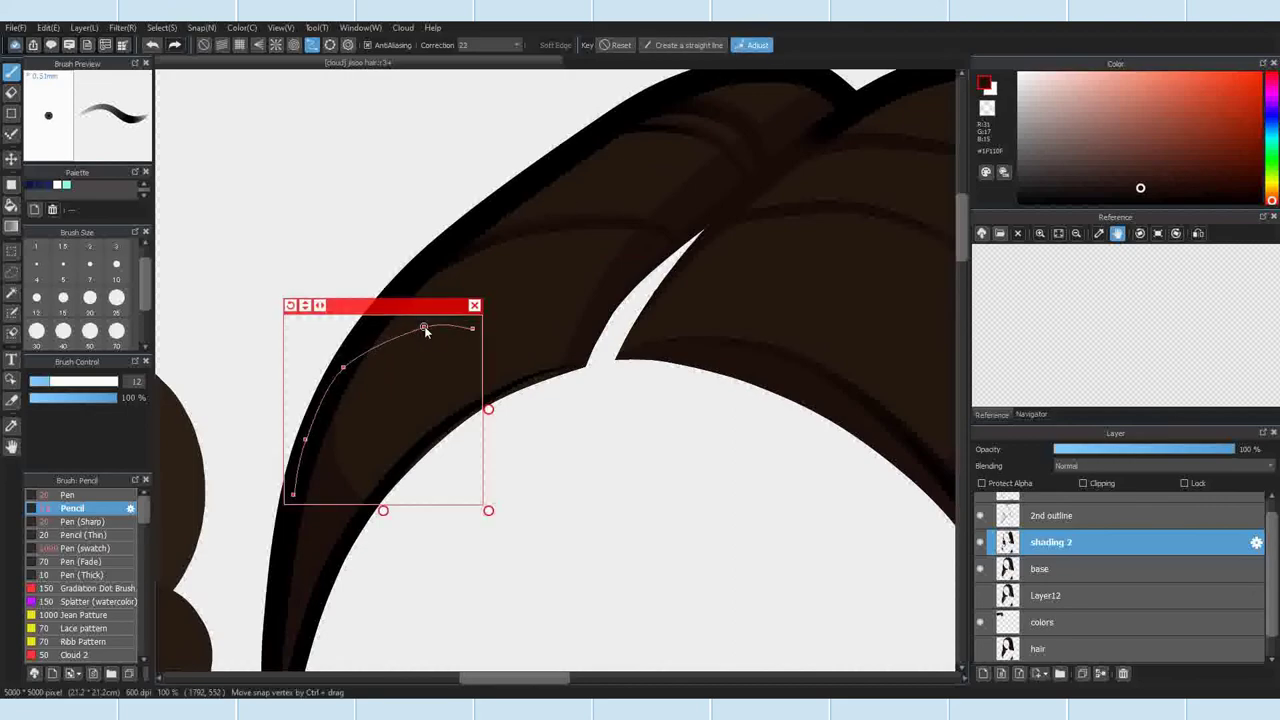
drag(294, 494, 473, 329)
click(475, 309)
scroll(517, 291, down, 5)
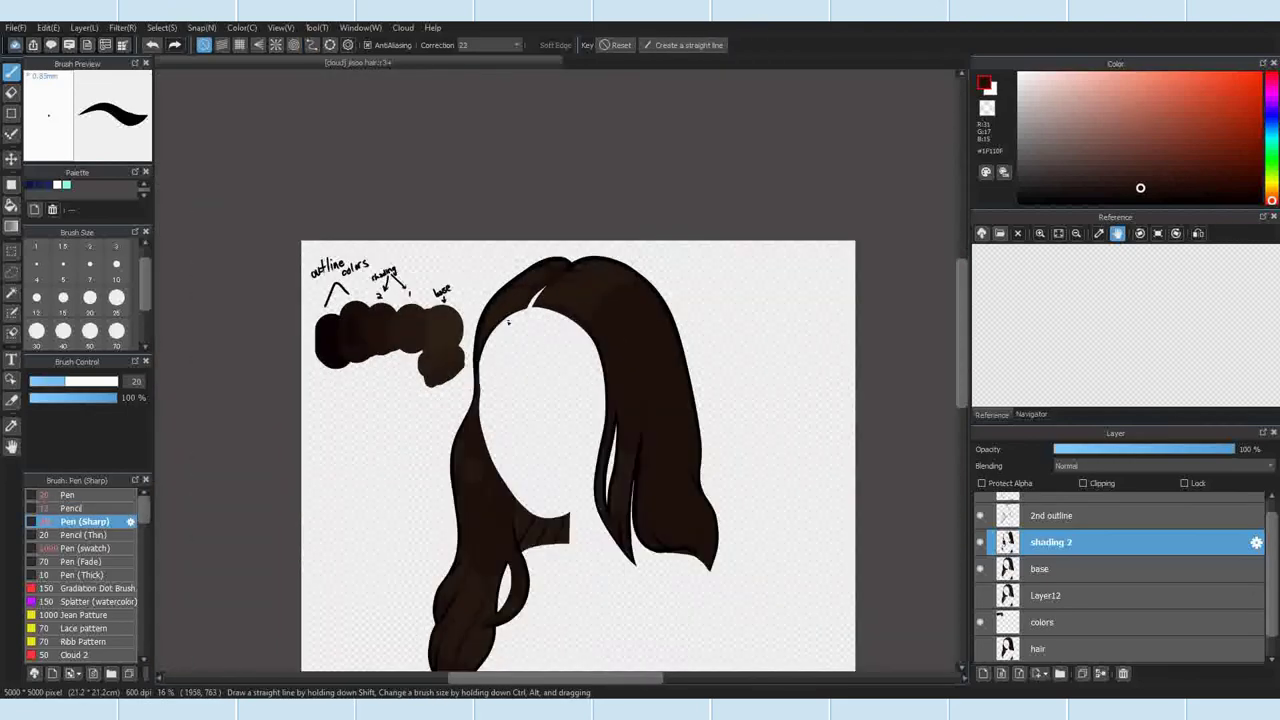
Step: Add a short strand line branching out of the part's shading on the left side with Pen (Sharp) size 20
scroll(486, 358, up, 7)
scroll(550, 293, down, 6)
scroll(563, 300, up, 3)
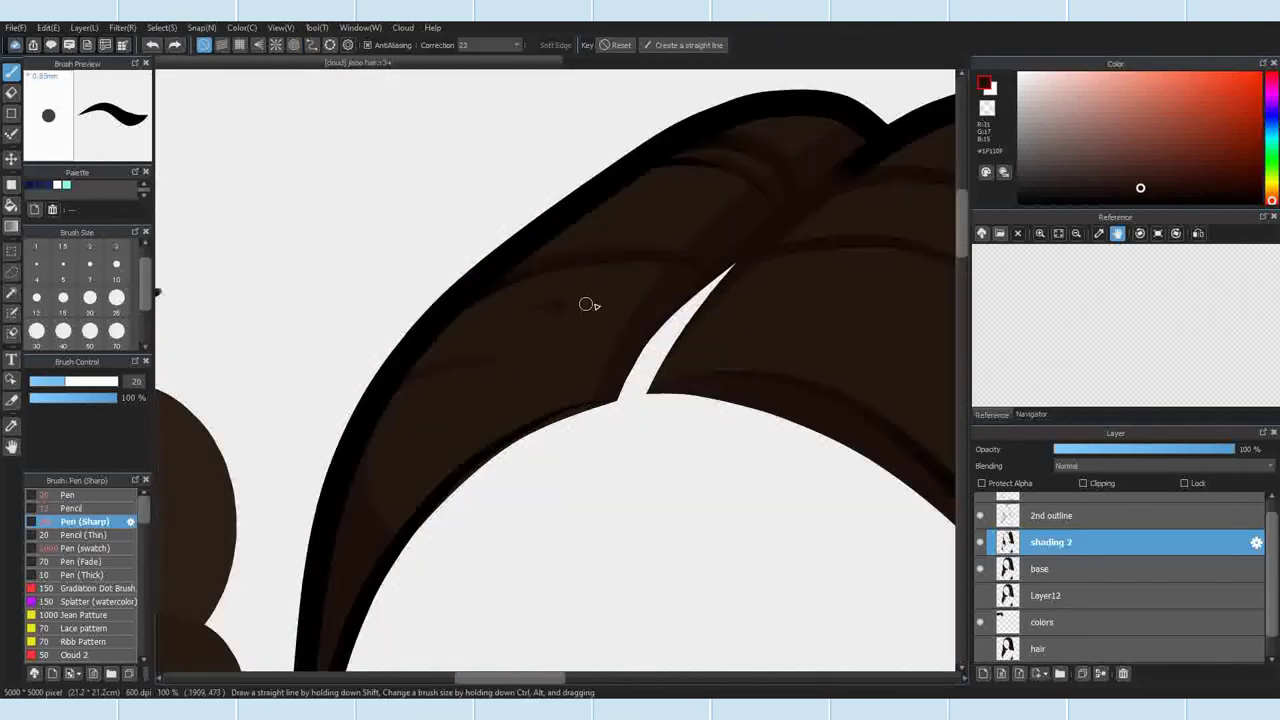
scroll(652, 198, down, 4)
Step: Smooth the corners where the short strand line joins the part's shading with Pencil size 12 and Eraser size 30
click(70, 508)
scroll(385, 380, up, 7)
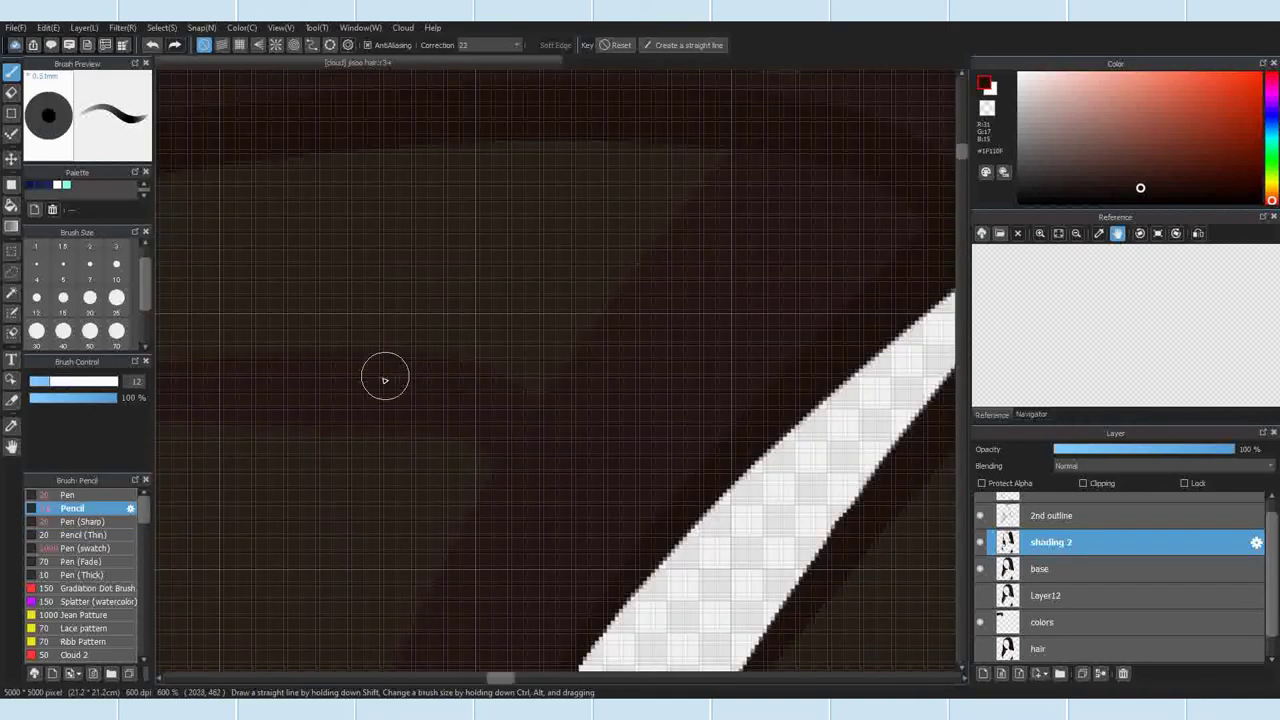
scroll(554, 369, down, 3)
key(e)
scroll(300, 427, up, 1)
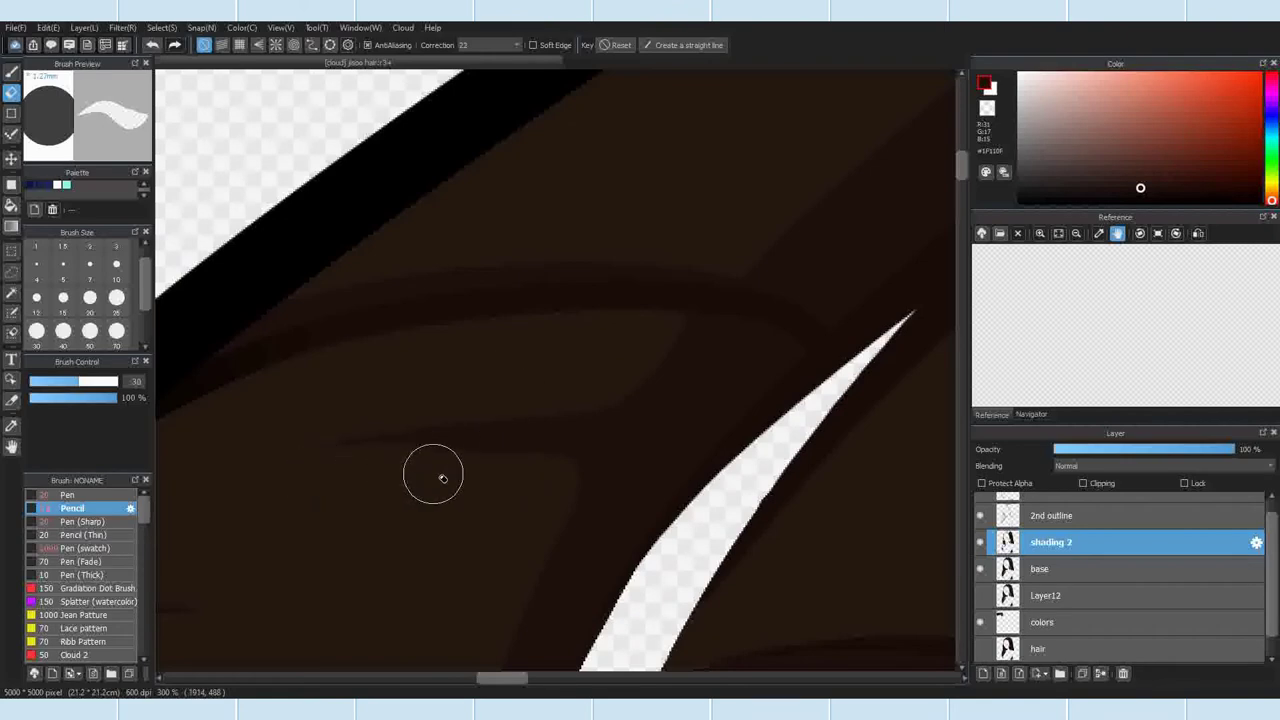
scroll(475, 465, down, 5)
scroll(529, 208, up, 1)
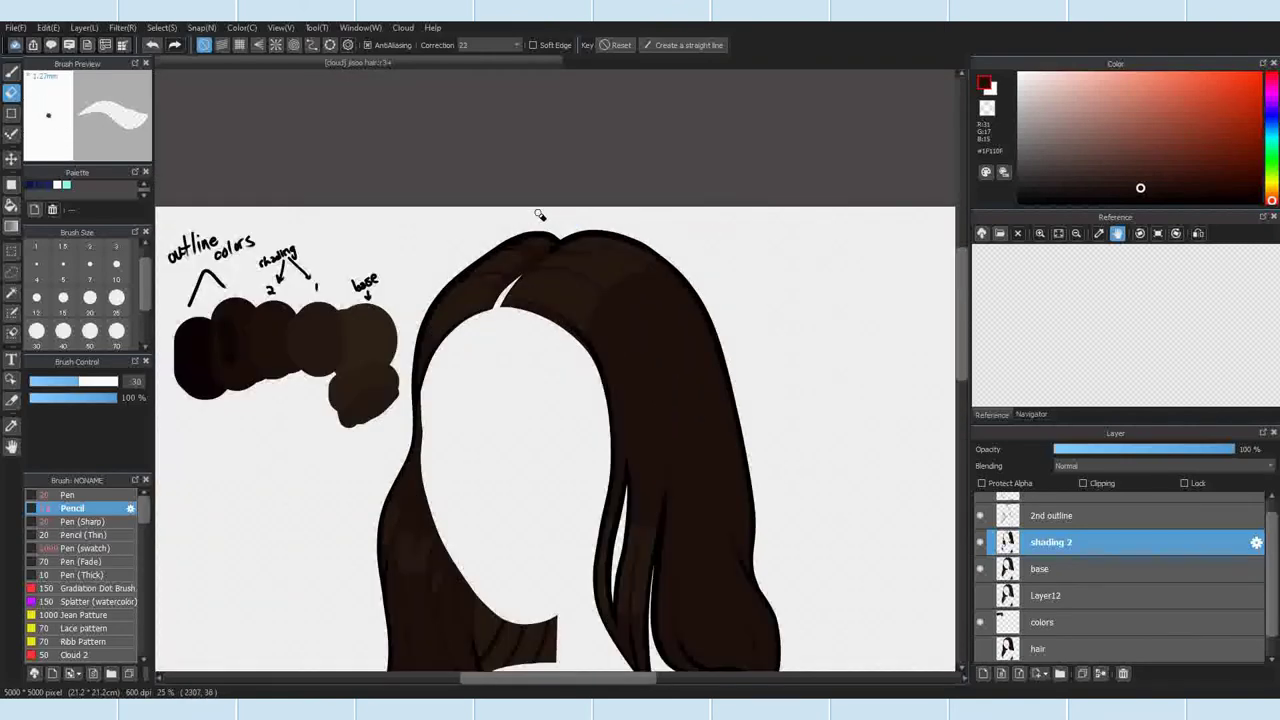
Step: Hide the base layer and paint over the unshaded gaps at the left section's lower tip with Pencil (Thin) size 50
click(11, 73)
scroll(551, 371, down, 1)
click(980, 569)
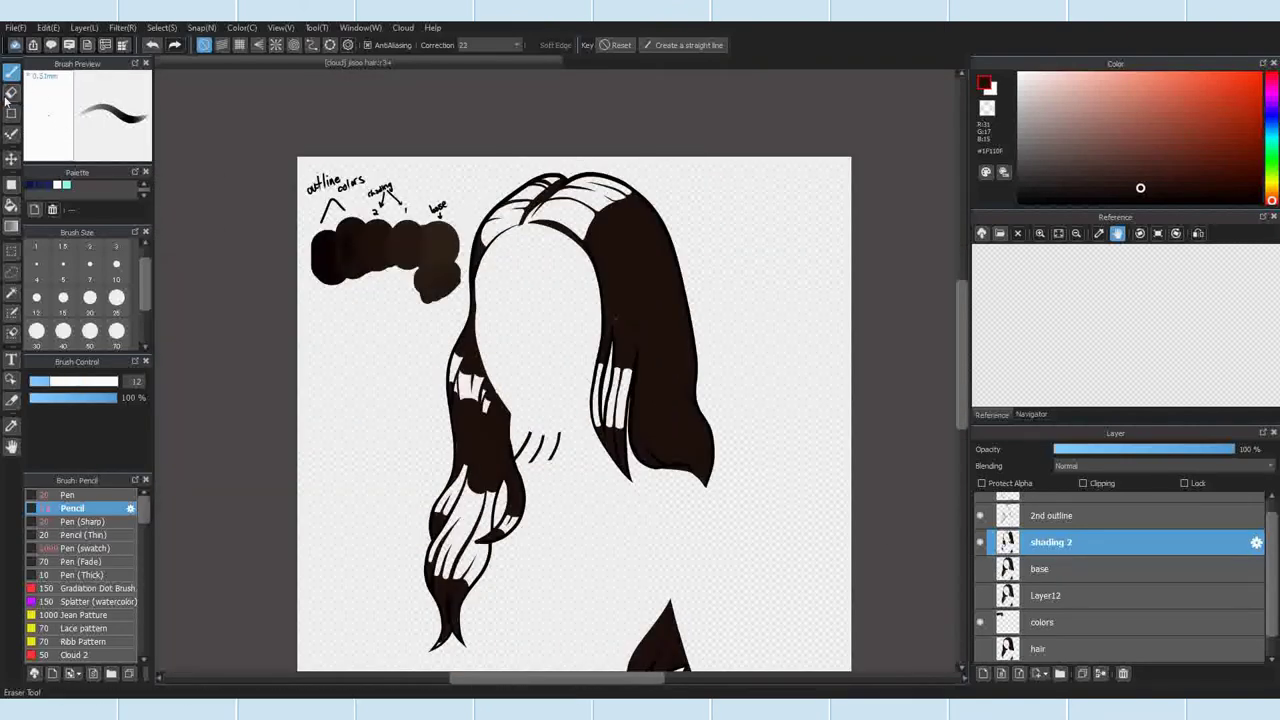
click(84, 535)
scroll(555, 370, up, 4)
scroll(553, 431, down, 4)
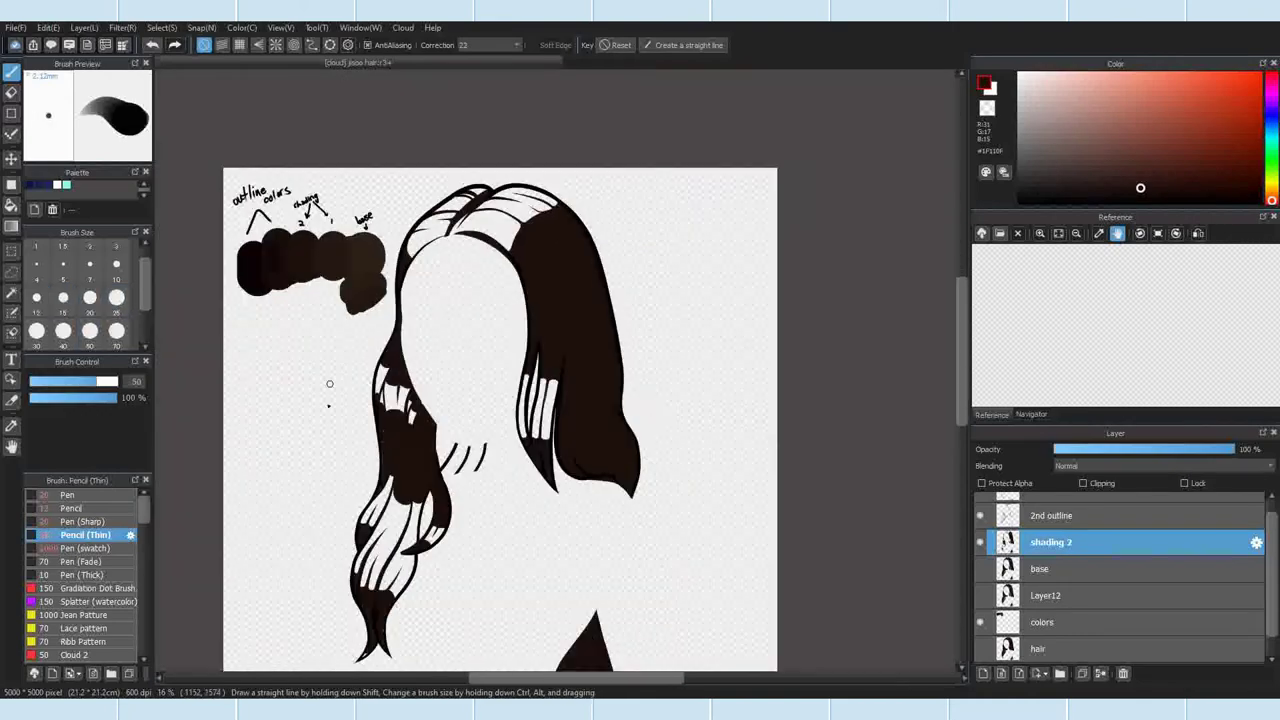
scroll(384, 626, up, 5)
drag(357, 663, 437, 606)
scroll(440, 275, down, 2)
scroll(395, 498, up, 3)
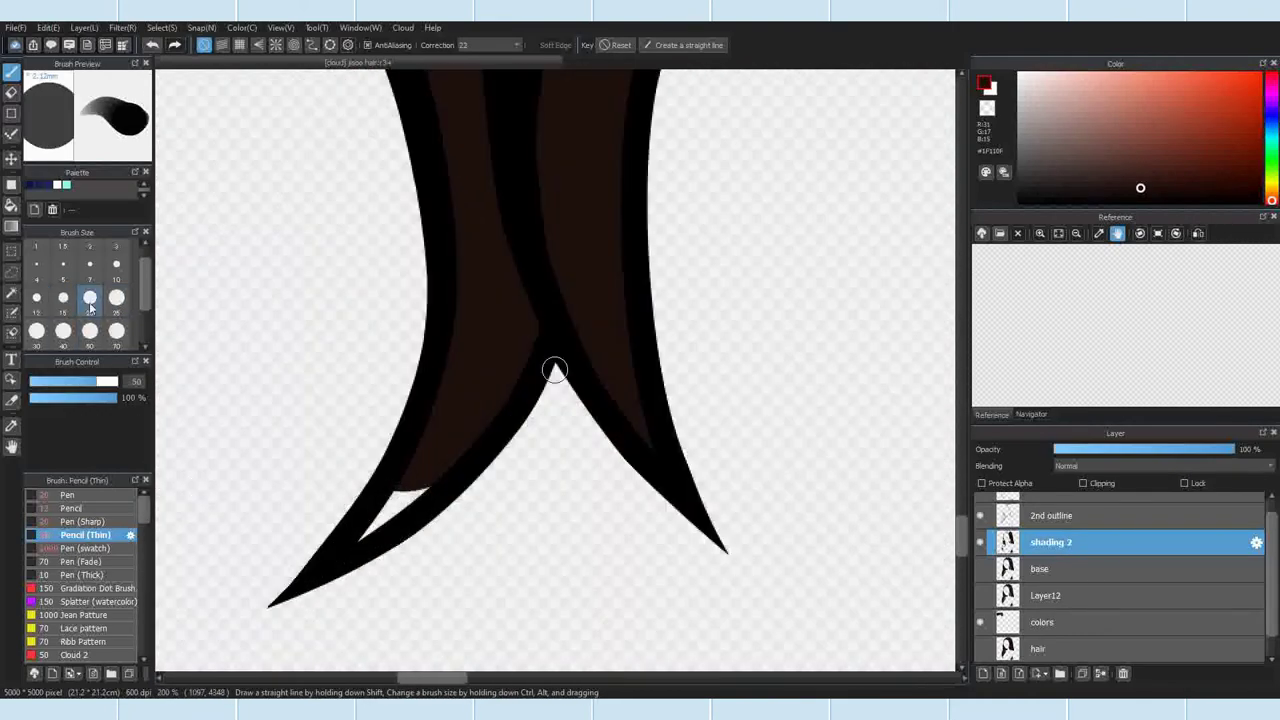
Step: Create a selection from the base layer's opacity and make shading 2 the active layer
scroll(466, 440, down, 5)
scroll(596, 591, up, 6)
scroll(519, 389, up, 3)
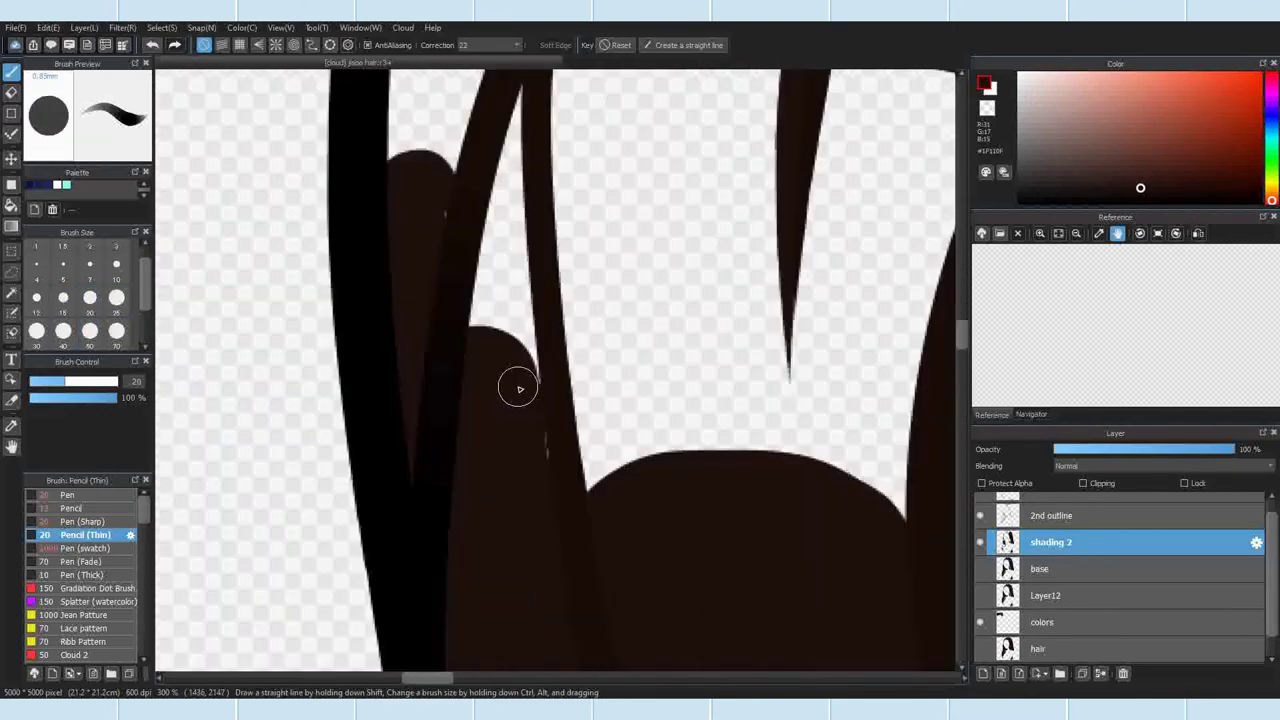
scroll(463, 424, down, 3)
scroll(490, 415, down, 3)
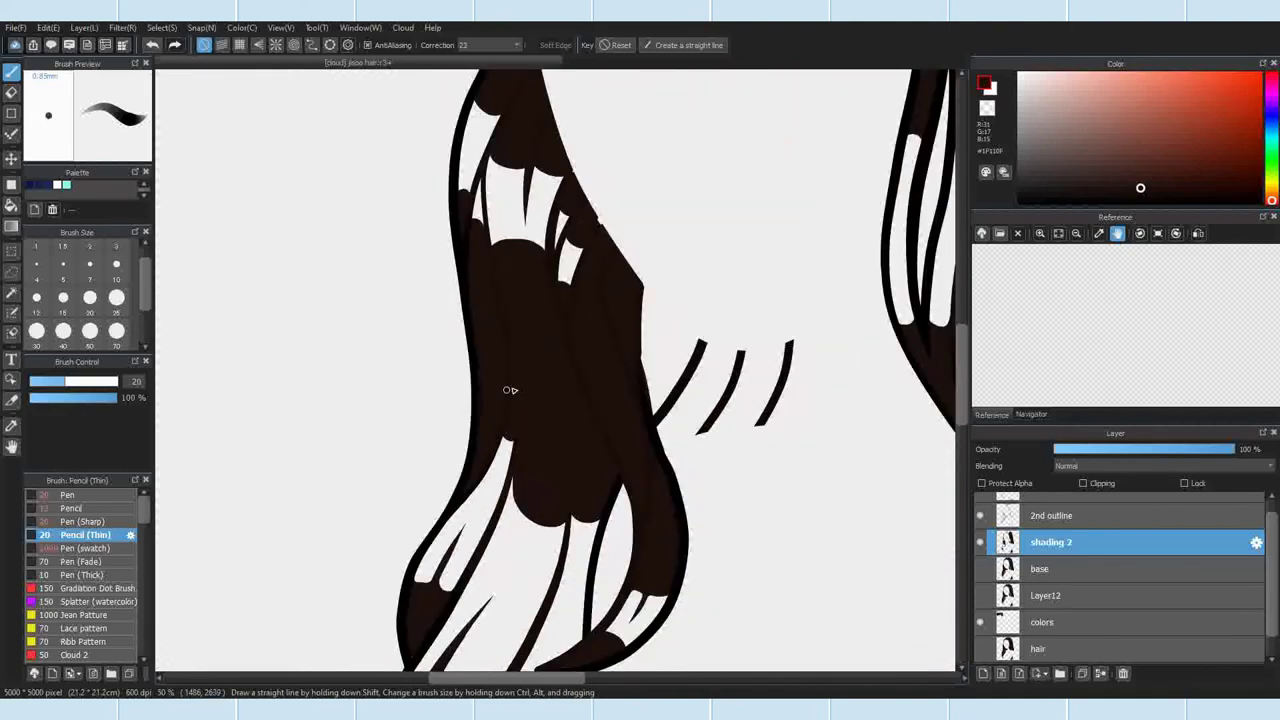
scroll(560, 290, up, 3)
click(1043, 569)
click(162, 28)
click(275, 139)
click(1051, 552)
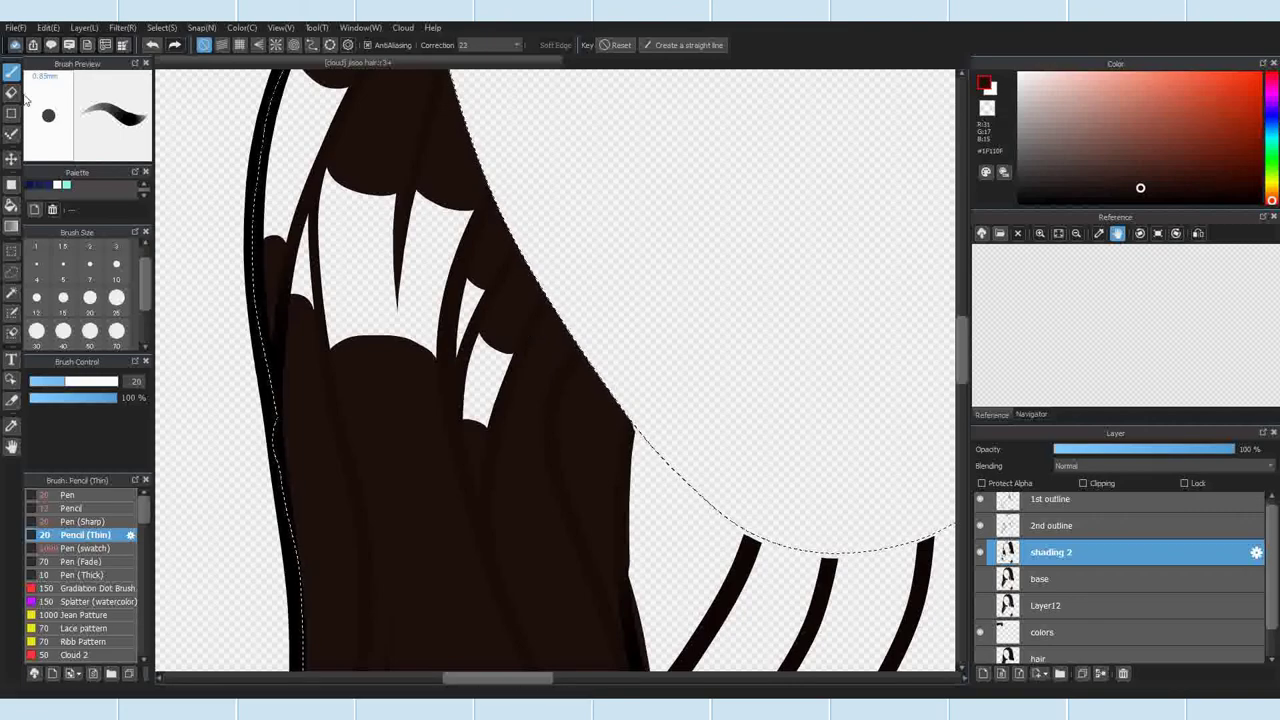
Step: Clean up the shading along the left section's inner edge beside the neck strands with Eraser size 30 and Pencil (Thin) size 20
key(e)
scroll(513, 172, down, 2)
scroll(571, 366, up, 2)
drag(572, 368, 604, 506)
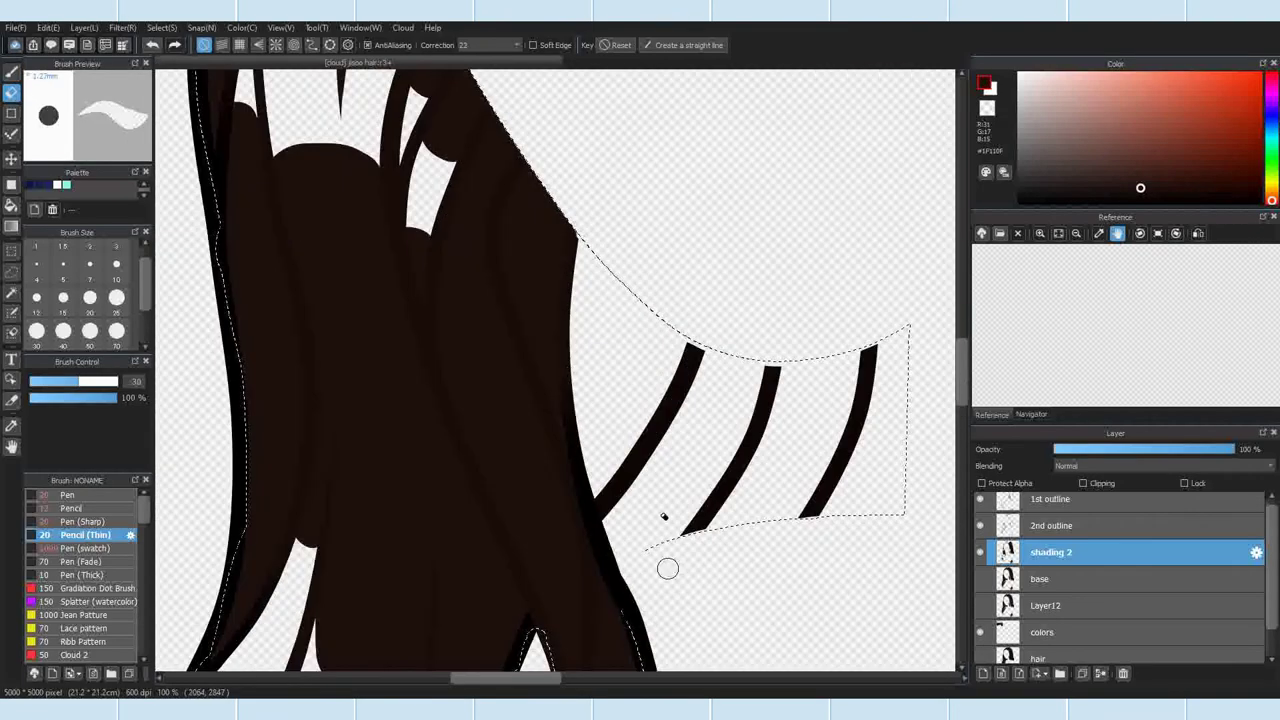
scroll(634, 448, down, 2)
key(b)
scroll(602, 331, up, 4)
key(ctrl+d)
drag(578, 340, 604, 396)
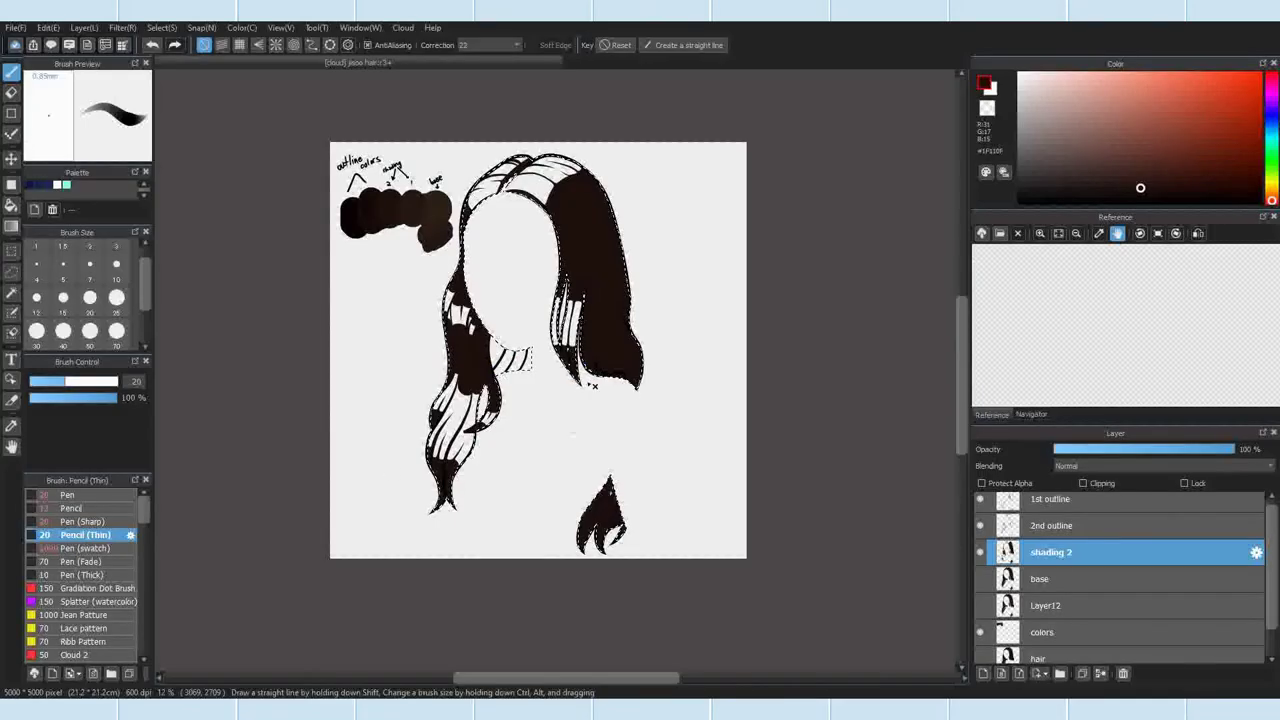
Step: Sample the dark brown with RGB 27, 14, 11 from the hair color swatches
scroll(457, 286, up, 3)
scroll(517, 260, down, 2)
scroll(430, 438, up, 5)
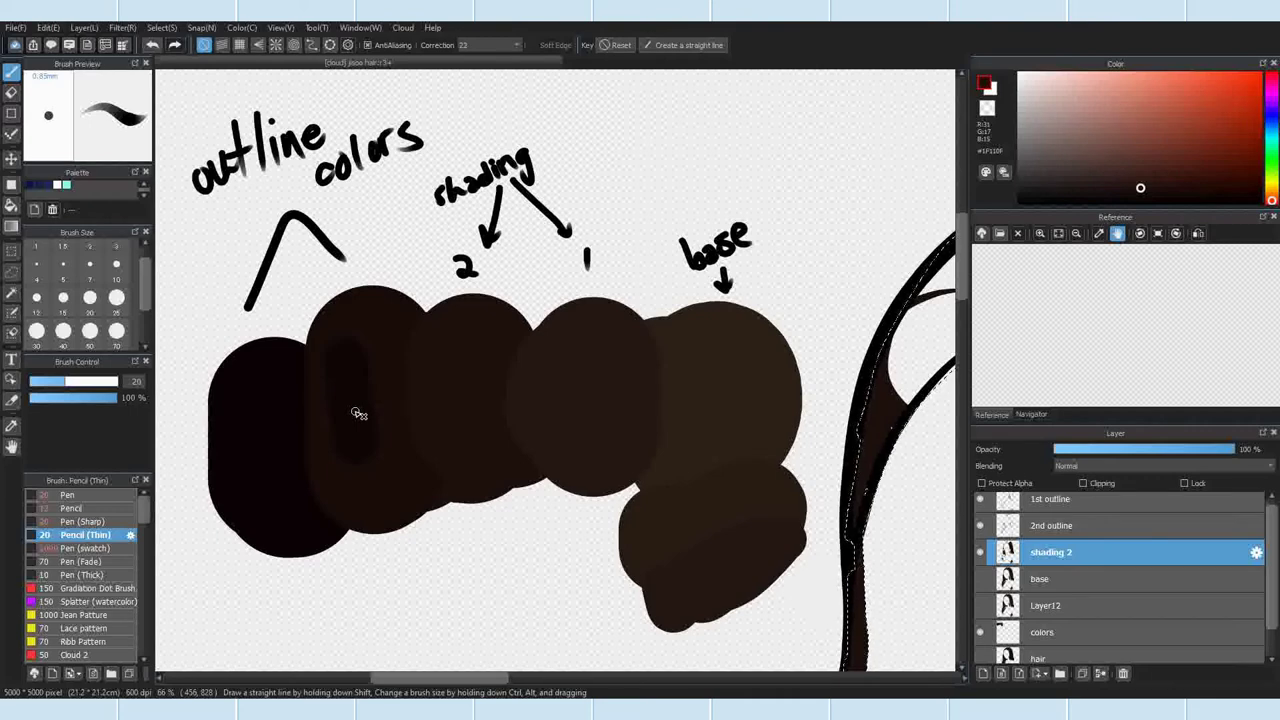
alt+click(358, 489)
click(68, 495)
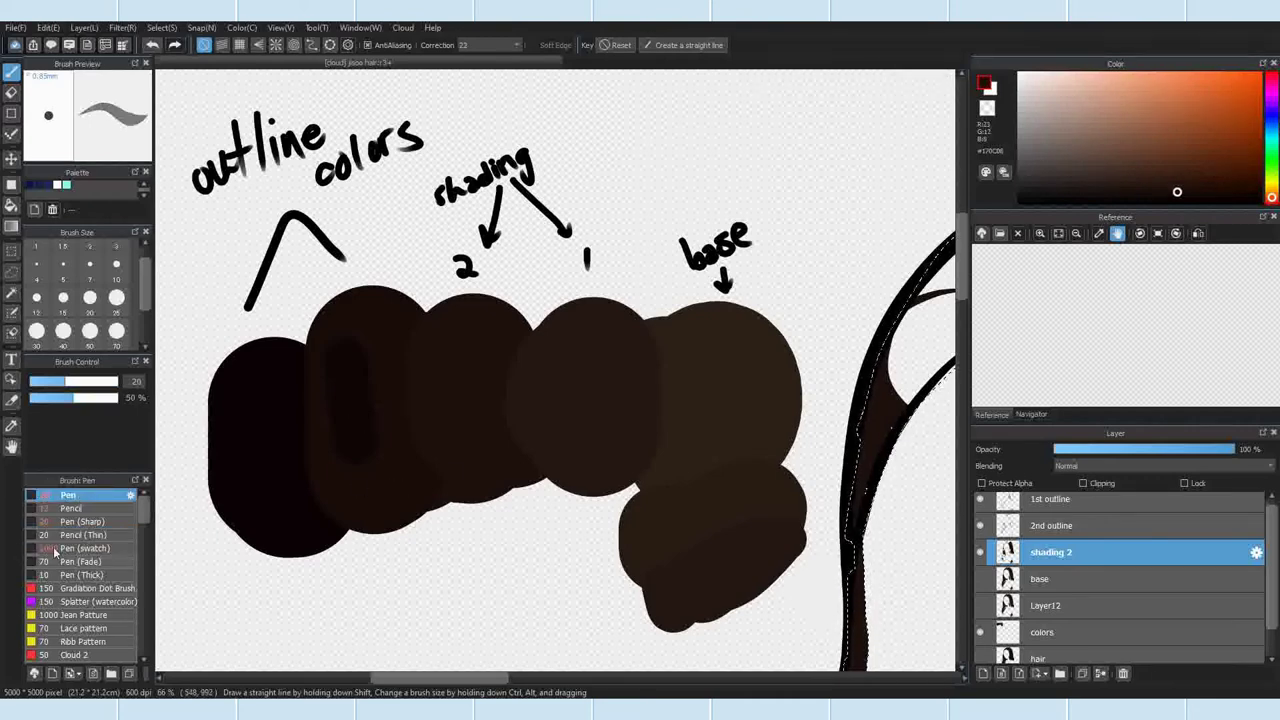
scroll(474, 385, up, 3)
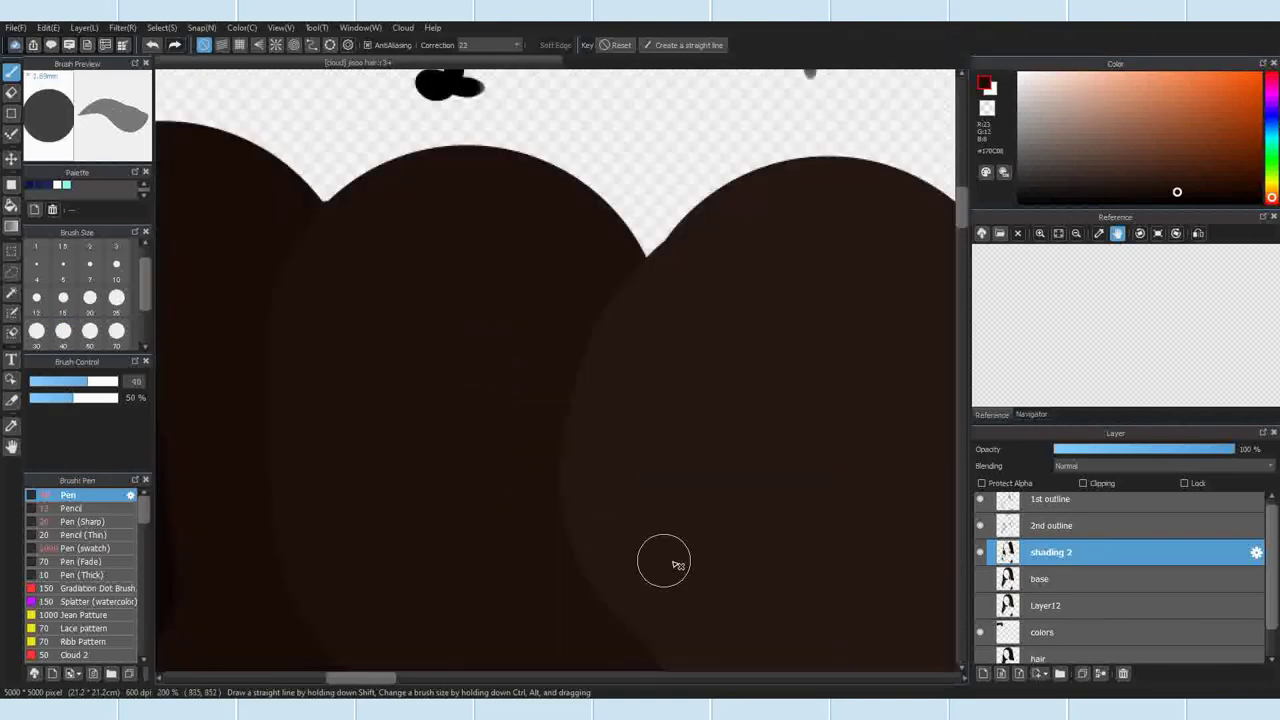
scroll(616, 392, down, 3)
click(159, 27)
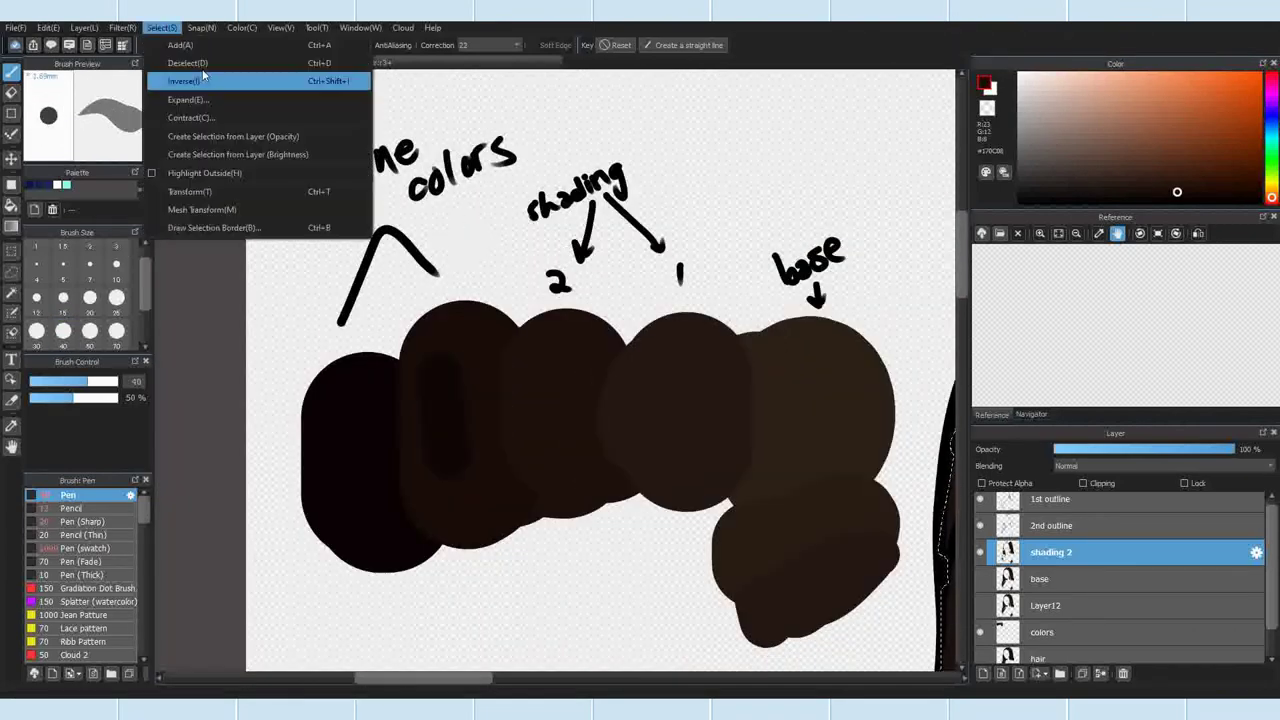
scroll(539, 385, up, 3)
alt+click(515, 400)
scroll(510, 390, down, 5)
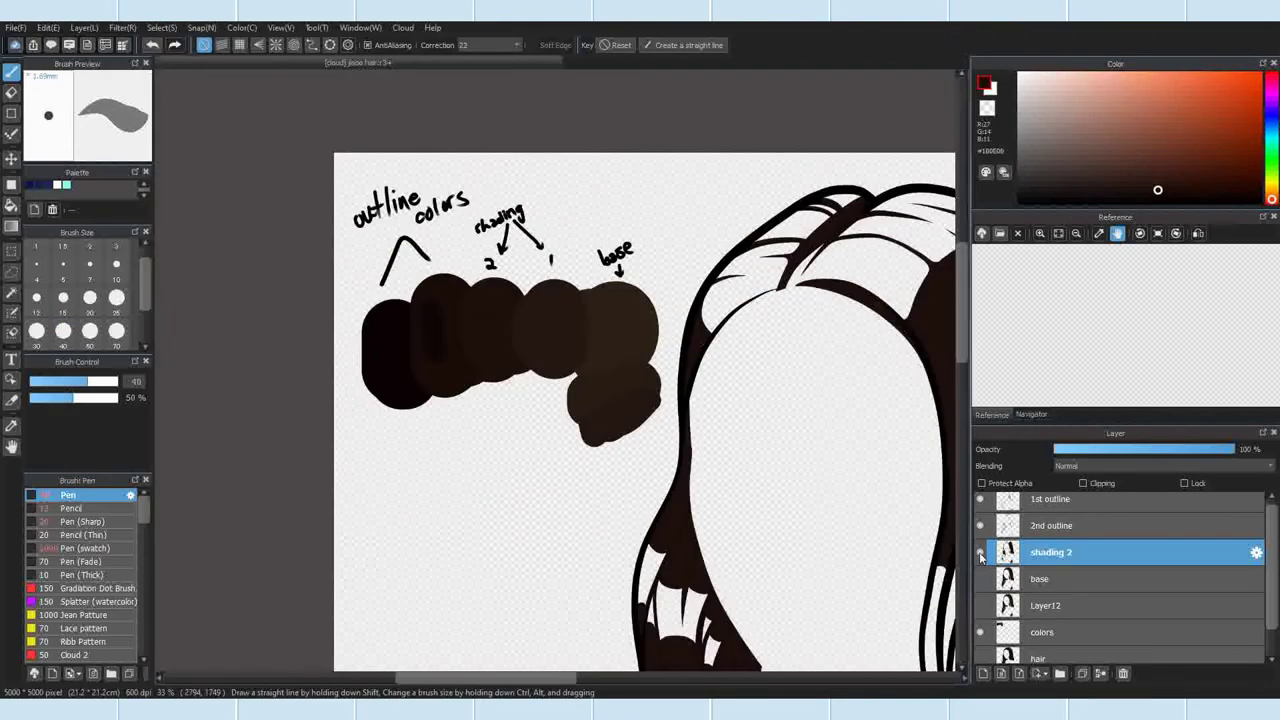
Step: Reload the selection from the base layer's opacity and return to the shading 2 layer for filling the neck strip
click(1040, 579)
click(161, 28)
click(263, 135)
scroll(370, 205, down, 3)
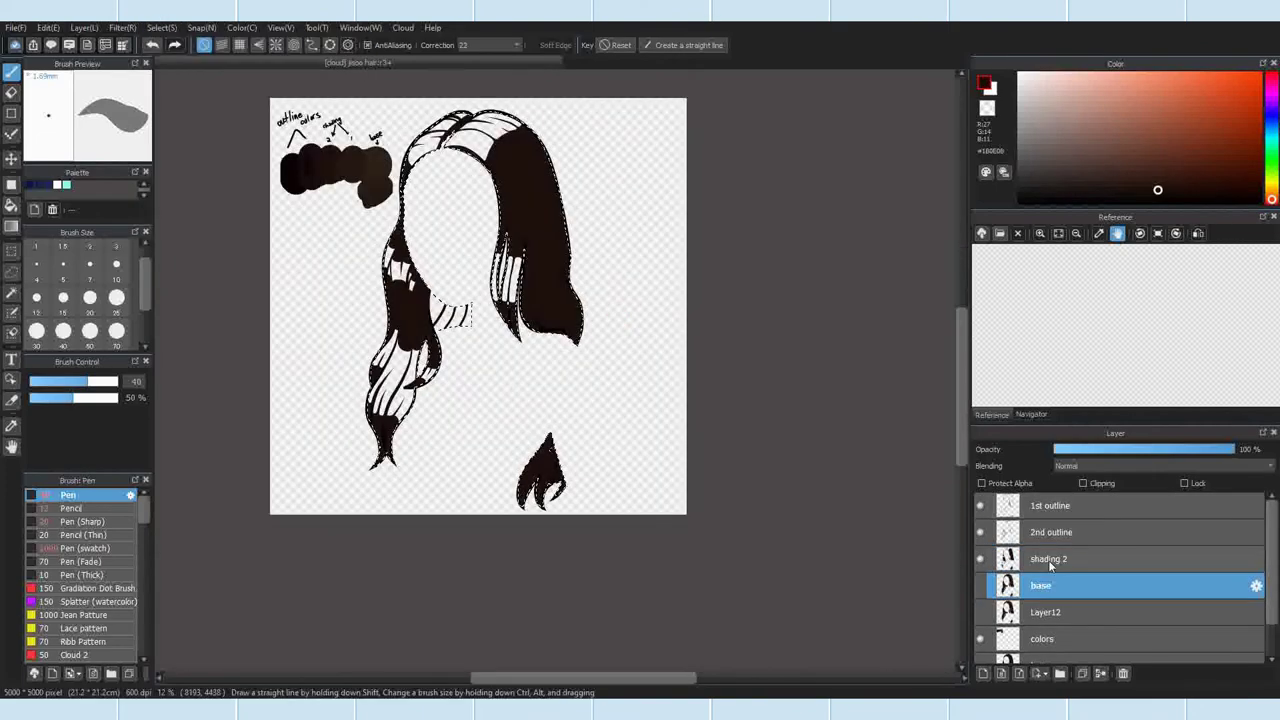
click(1050, 558)
Step: Fill the strip of hair behind the neck within the selection with Pen (swatch) size 70
scroll(329, 246, up, 2)
click(86, 548)
click(116, 331)
scroll(520, 395, up, 3)
drag(455, 320, 450, 343)
mouse_move(470, 464)
mouse_down()
mouse_move(502, 560)
mouse_move(463, 226)
mouse_move(538, 552)
mouse_move(491, 212)
mouse_move(547, 142)
mouse_move(612, 240)
mouse_move(630, 568)
mouse_up()
drag(765, 476, 748, 280)
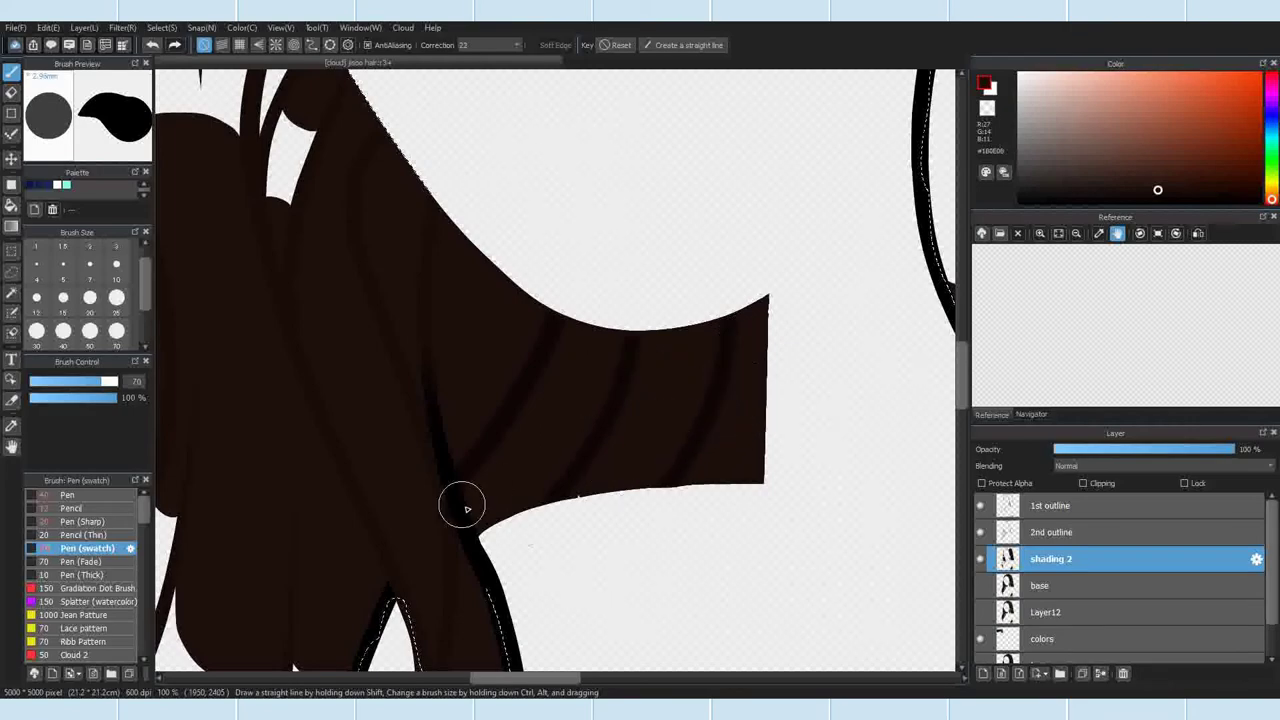
scroll(562, 409, down, 3)
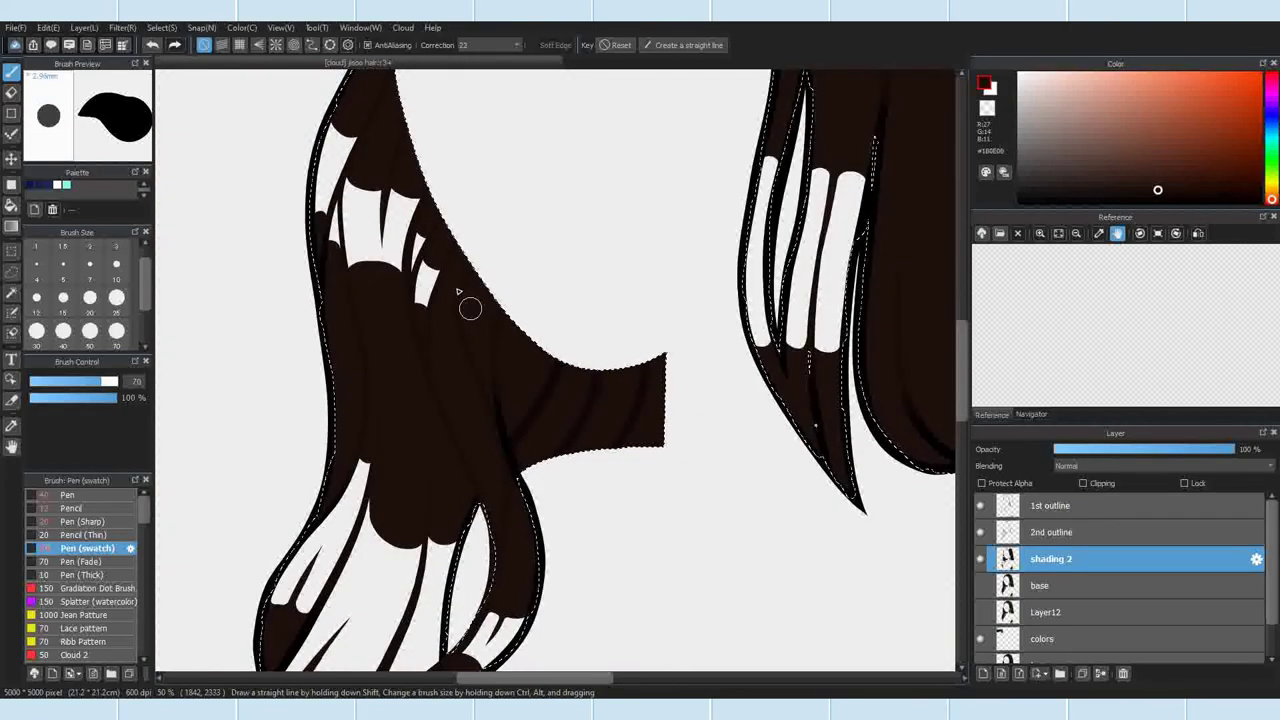
scroll(314, 414, up, 2)
scroll(329, 397, down, 2)
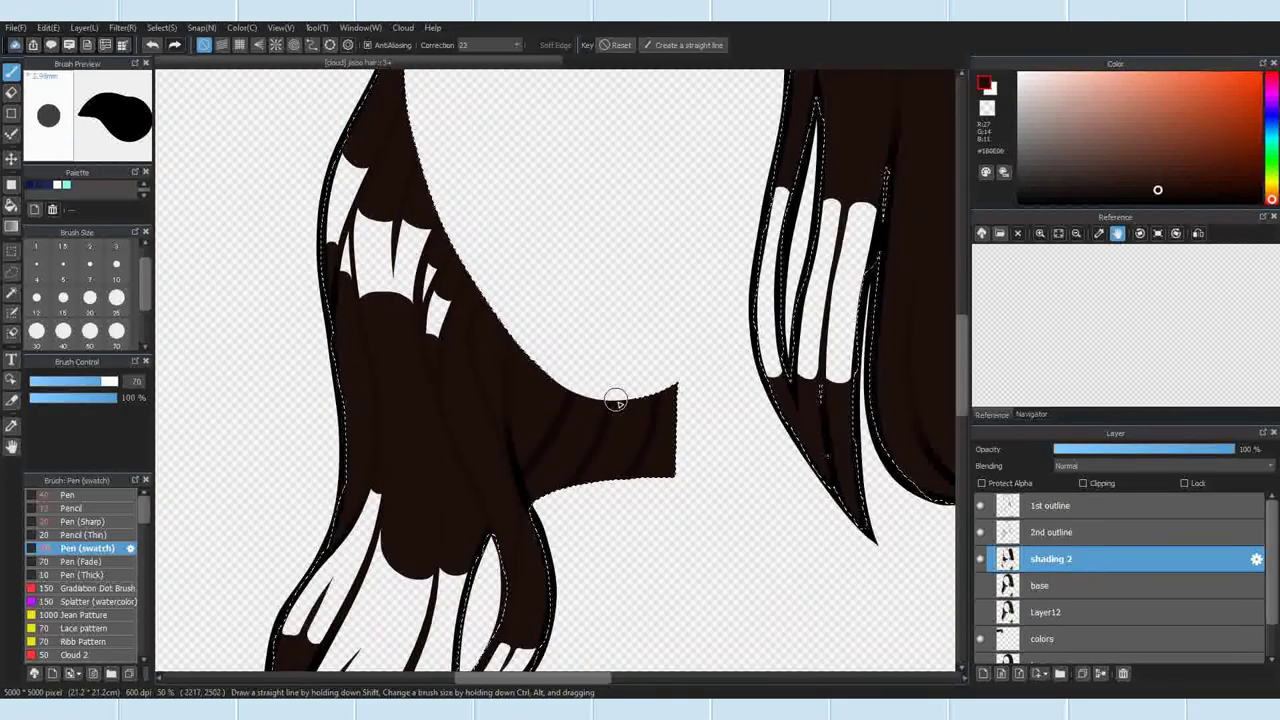
scroll(588, 380, down, 4)
scroll(686, 400, up, 5)
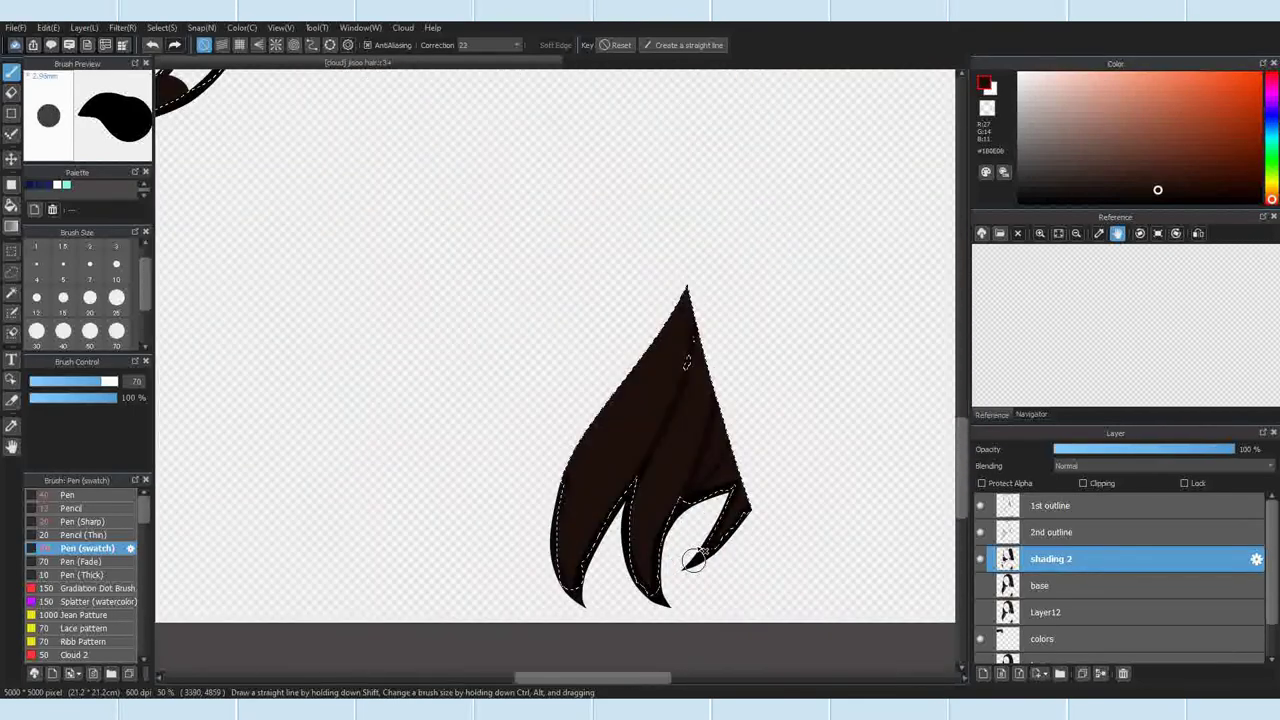
scroll(760, 446, down, 4)
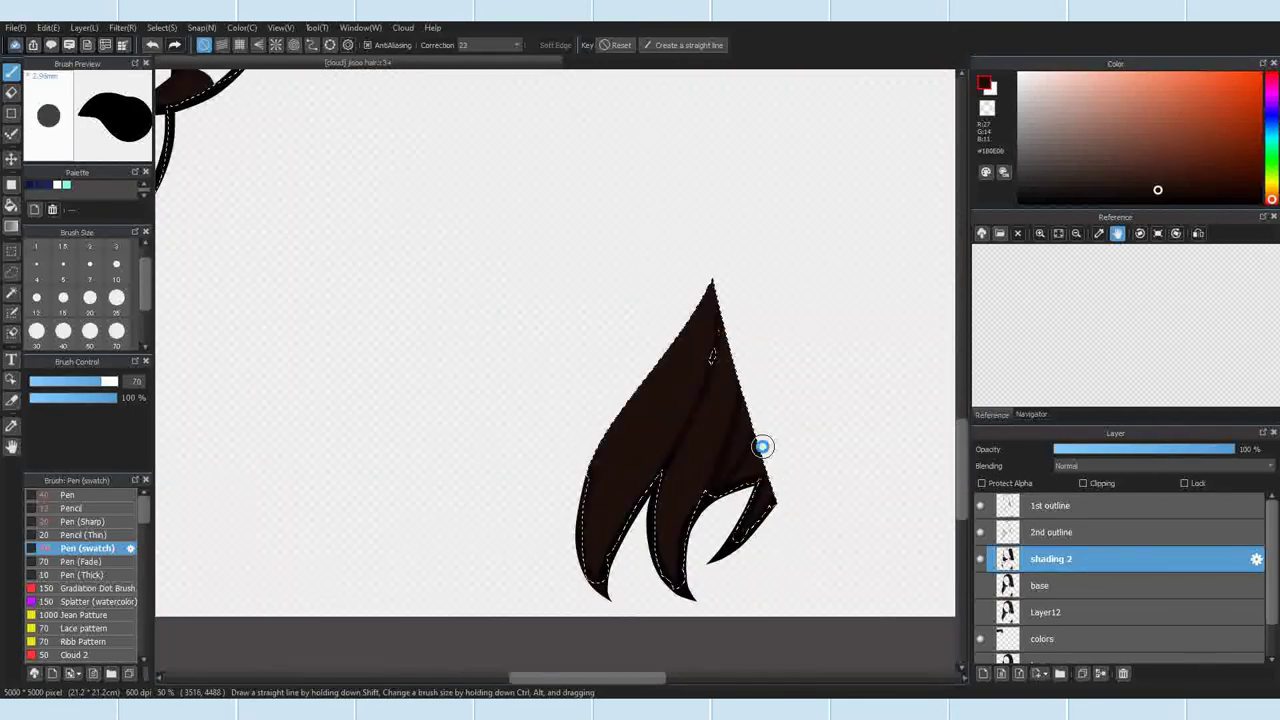
Step: Add a new layer above the shading 2 layer and name it shading 1
scroll(754, 289, up, 3)
scroll(750, 504, up, 2)
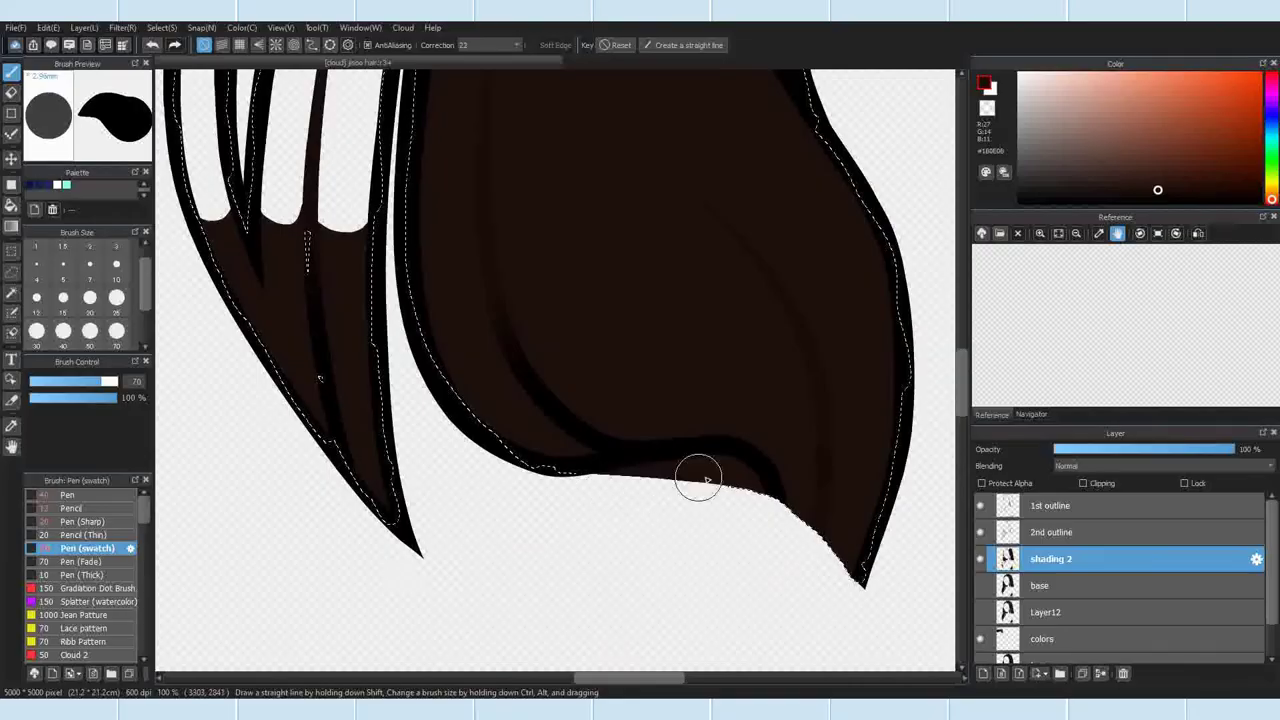
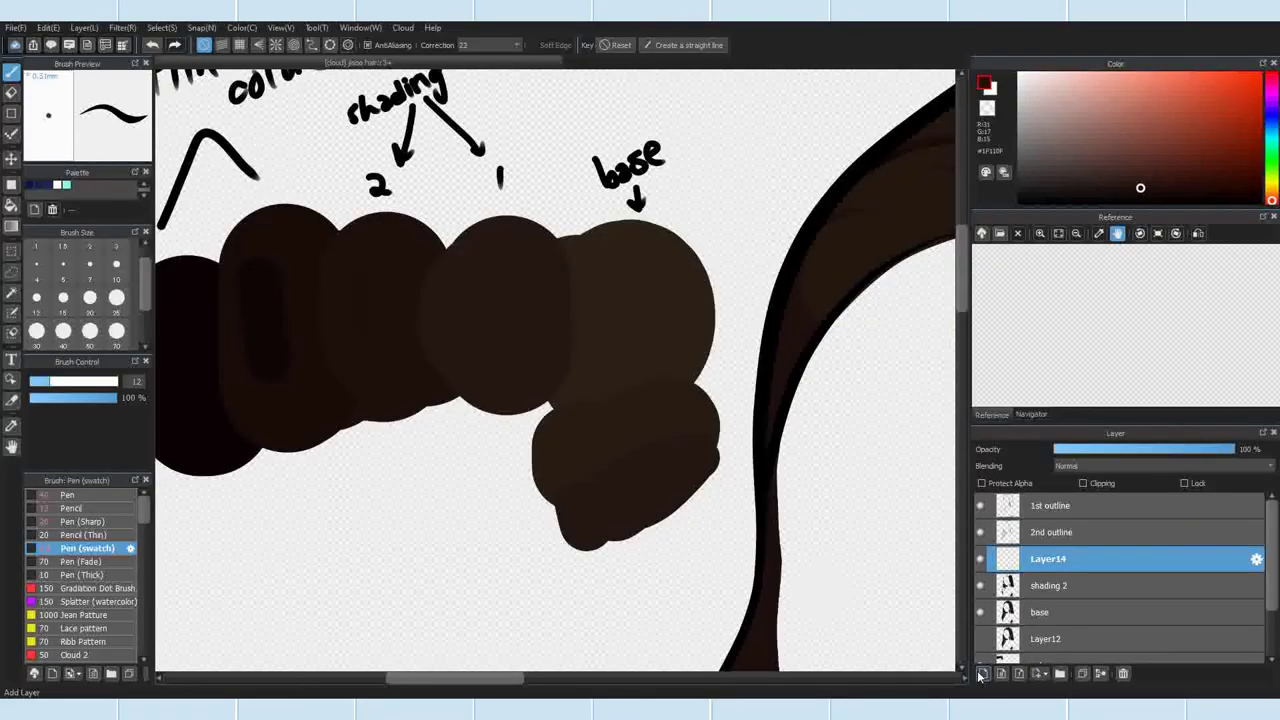
double_click(1050, 566)
text(shading 1)
key(Return)
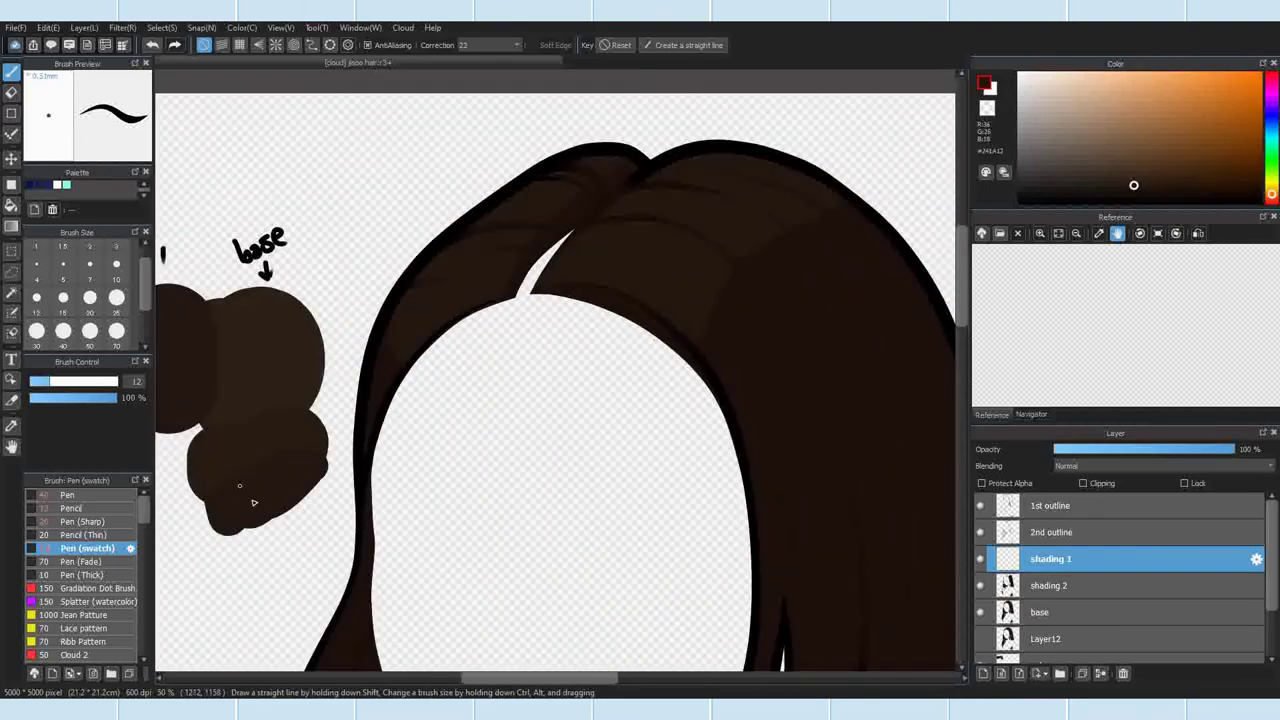
Step: On the colors layer, repaint the base swatch in dark brown #241A12 using Pen (swatch) at size 200
scroll(1120, 580, down, 2)
click(1043, 615)
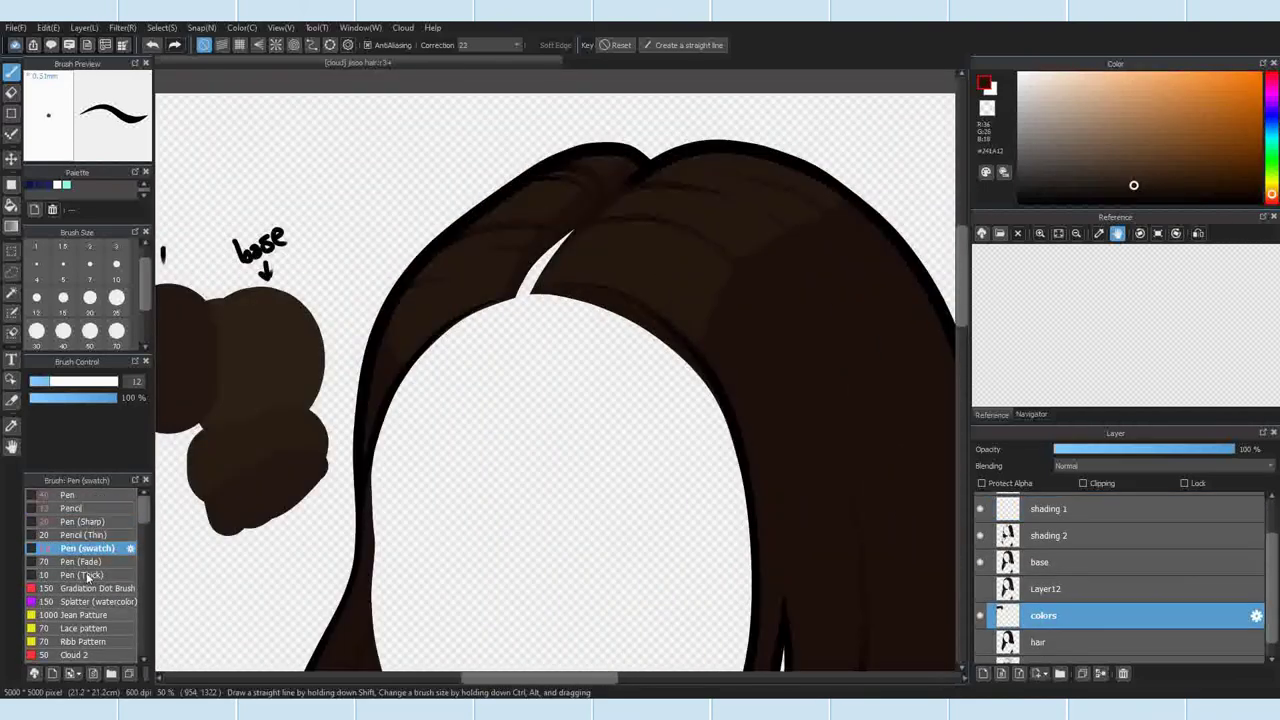
scroll(246, 232, up, 2)
key(e)
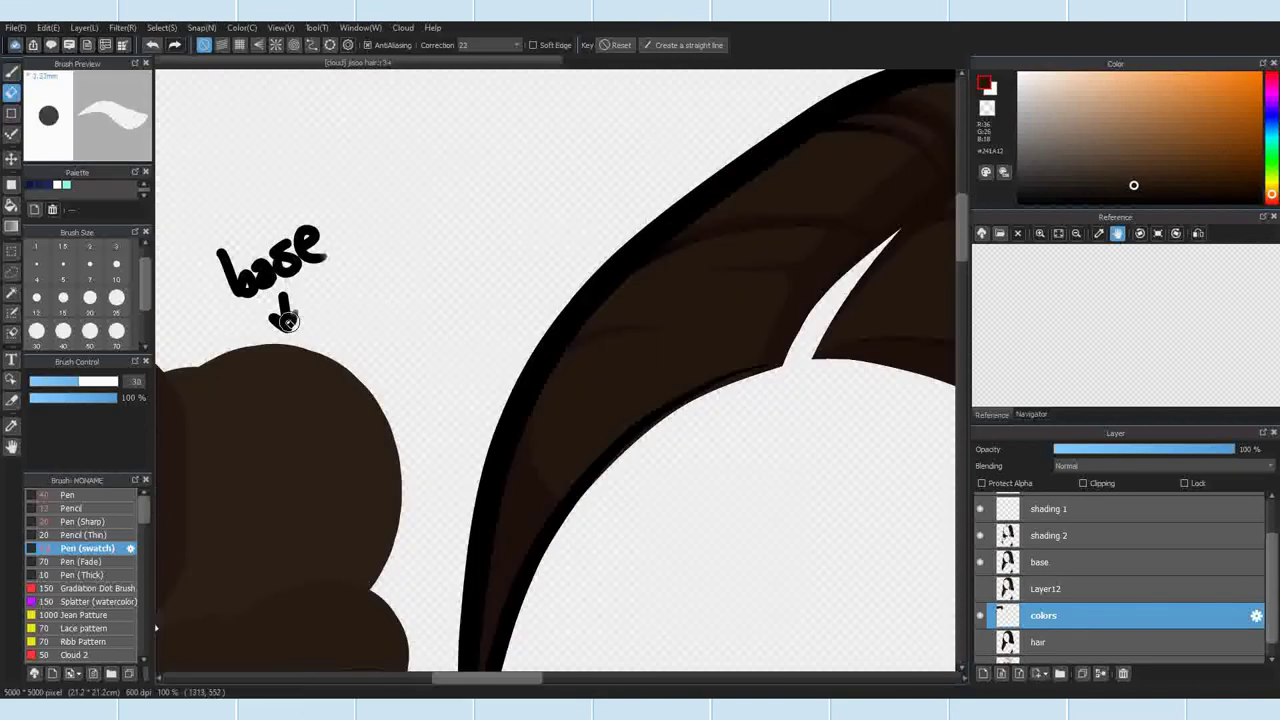
scroll(458, 200, down, 2)
click(12, 74)
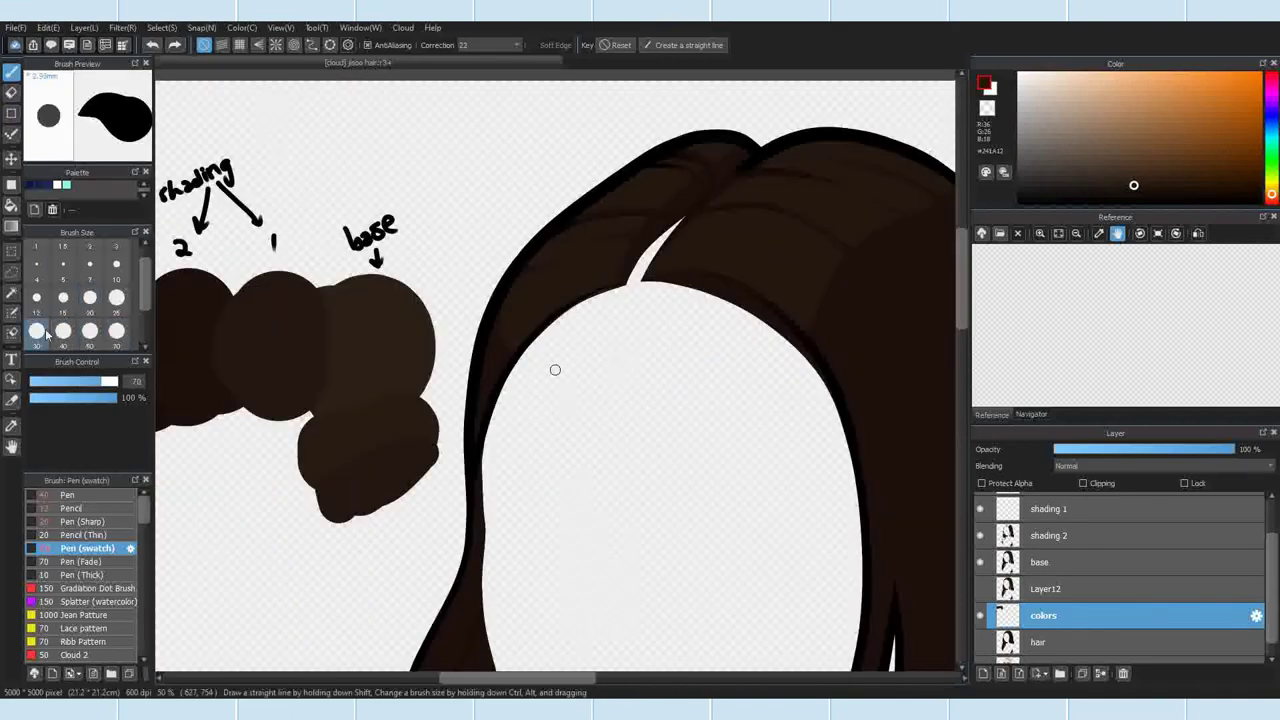
scroll(265, 383, up, 2)
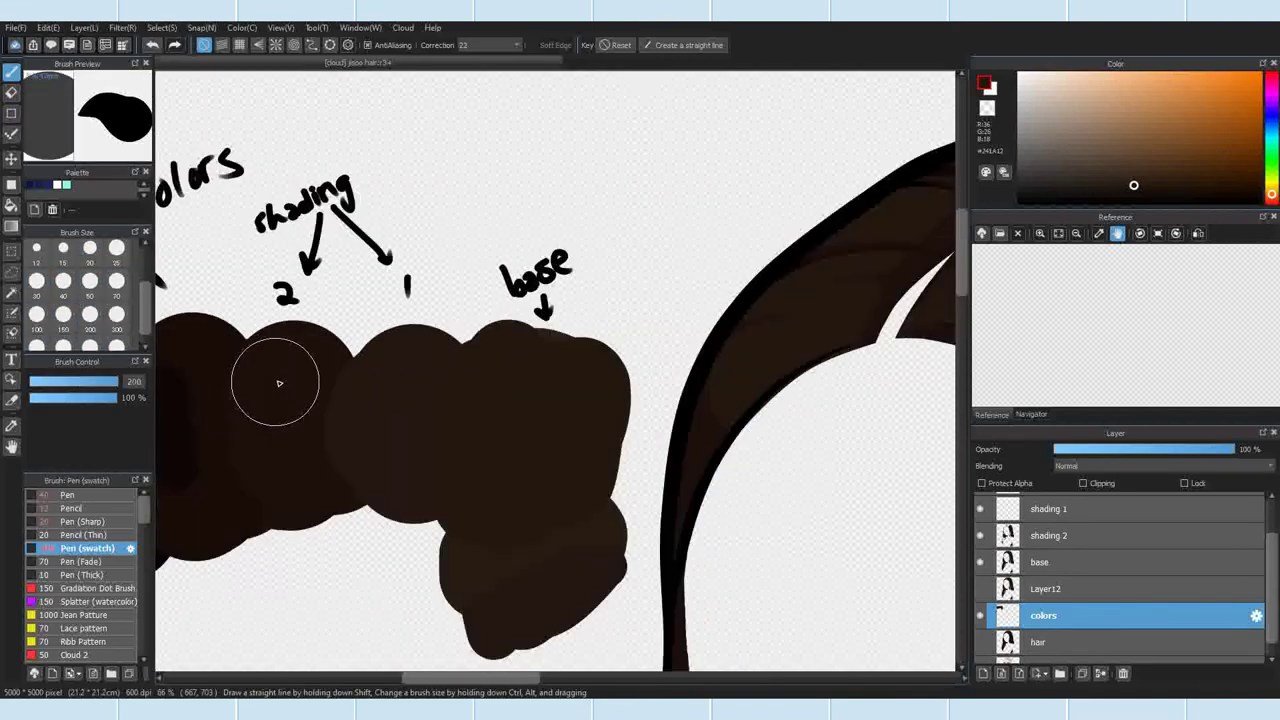
Step: Sample a blended brown from a 50% Pen test stroke over the base swatch, undo the stroke and repaint the shading 1 swatch
right_click(480, 420)
click(68, 495)
click(36, 314)
drag(620, 346, 622, 431)
right_click(621, 410)
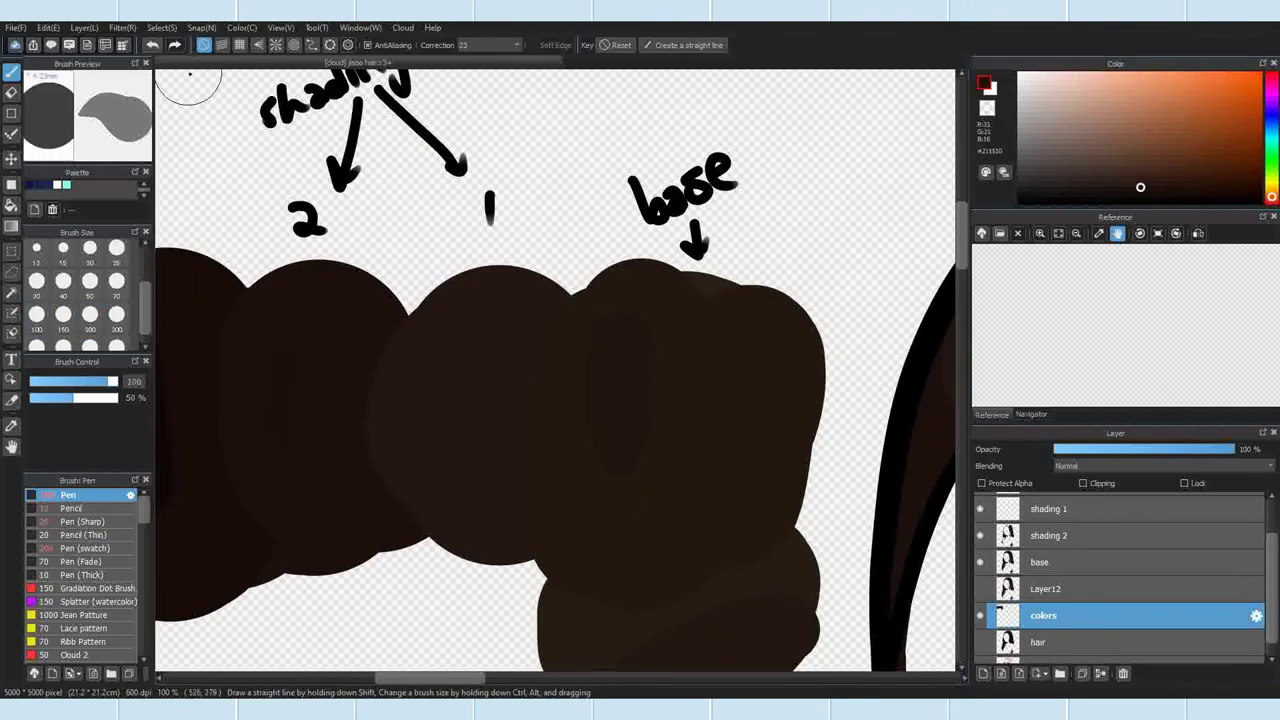
click(152, 45)
click(85, 548)
mouse_move(436, 365)
mouse_down()
mouse_move(486, 530)
mouse_move(522, 440)
mouse_up()
Step: Paint a noticeably lighter brown swatch at the lower end of the base color swatches
scroll(528, 366, down, 2)
scroll(650, 410, up, 2)
alt+click(577, 537)
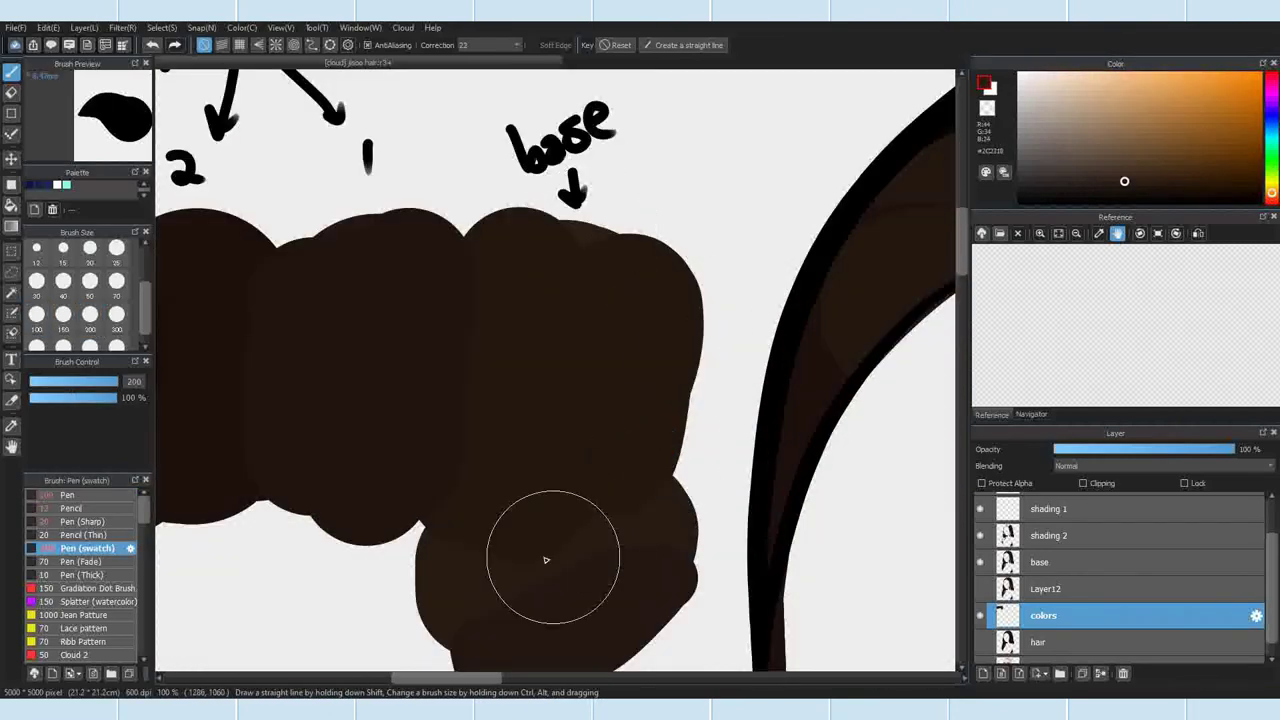
drag(1110, 172, 1106, 161)
scroll(573, 175, down, 1)
drag(500, 512, 611, 502)
scroll(562, 400, down, 6)
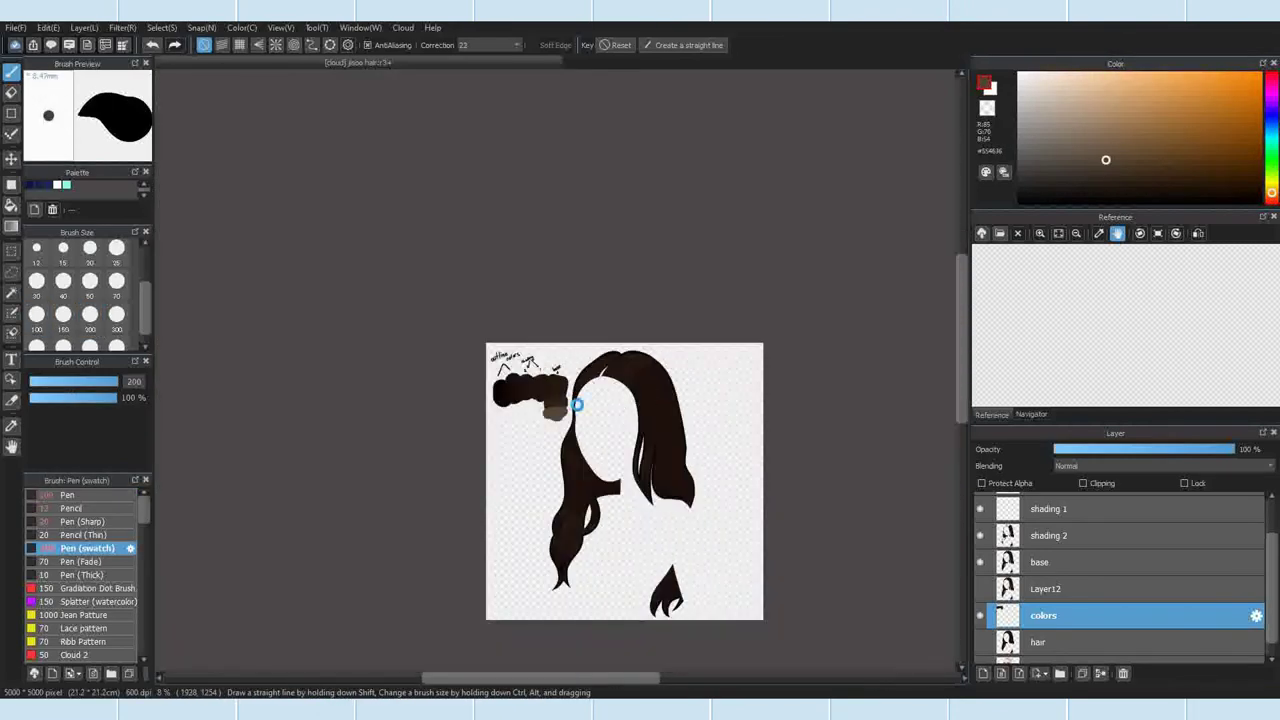
Step: Paint a medium-dark brown swatch directly beneath the light brown one
scroll(576, 404, up, 3)
click(1112, 174)
scroll(533, 407, up, 2)
drag(450, 488, 521, 482)
scroll(521, 480, down, 2)
scroll(490, 416, up, 2)
Step: Pick the shading 1 swatch color, select the base layer's hair area and activate Pencil (Thin) on the shading 1 layer
right_click(442, 360)
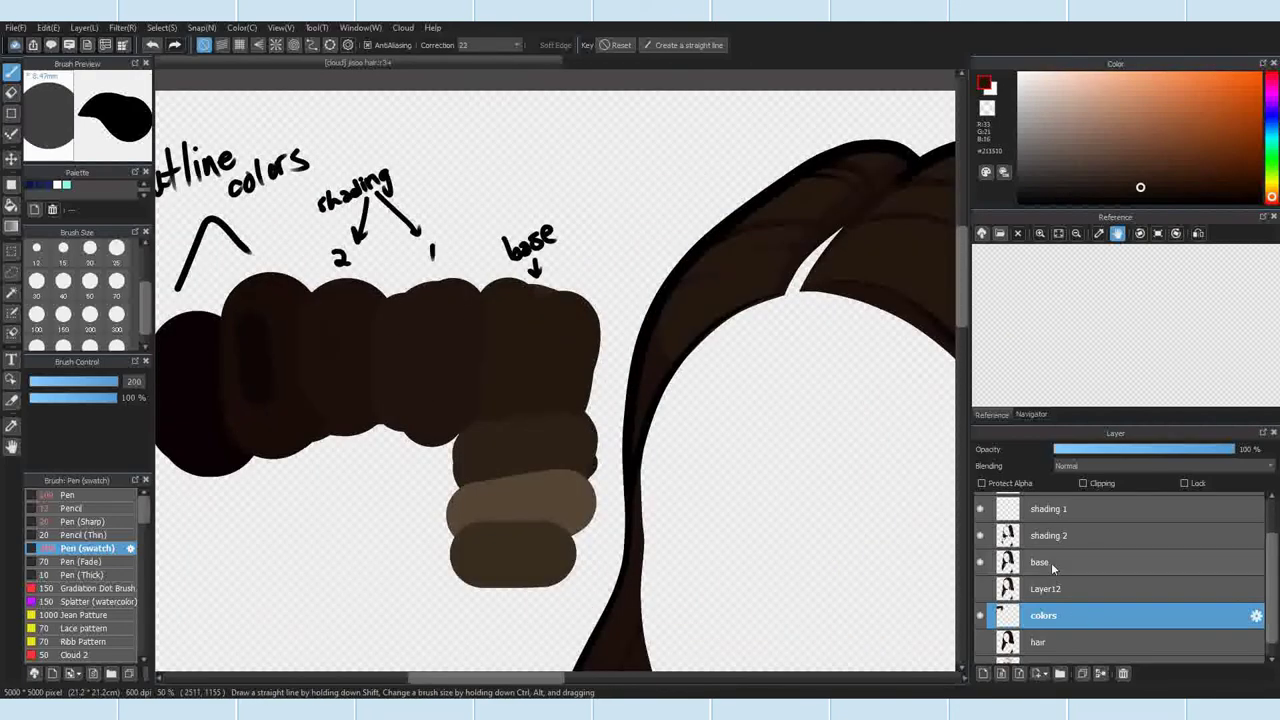
scroll(1052, 568, up, 1)
click(1050, 525)
scroll(627, 334, down, 3)
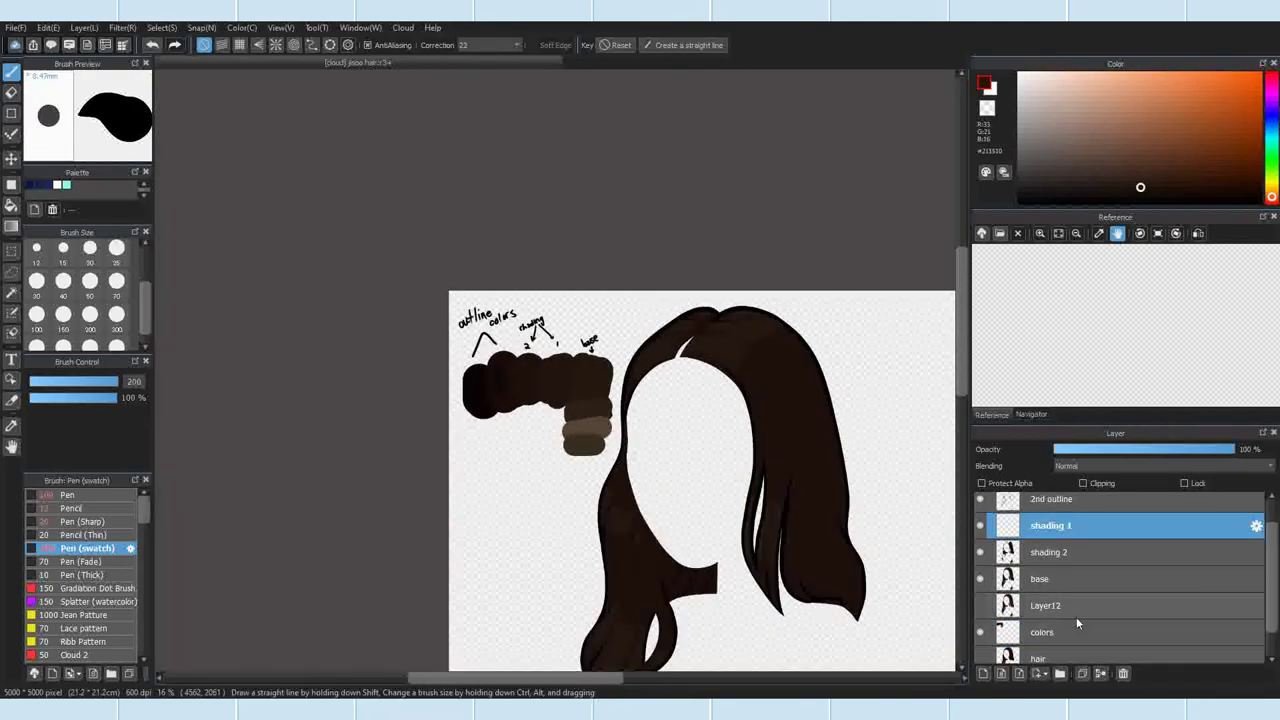
click(1060, 584)
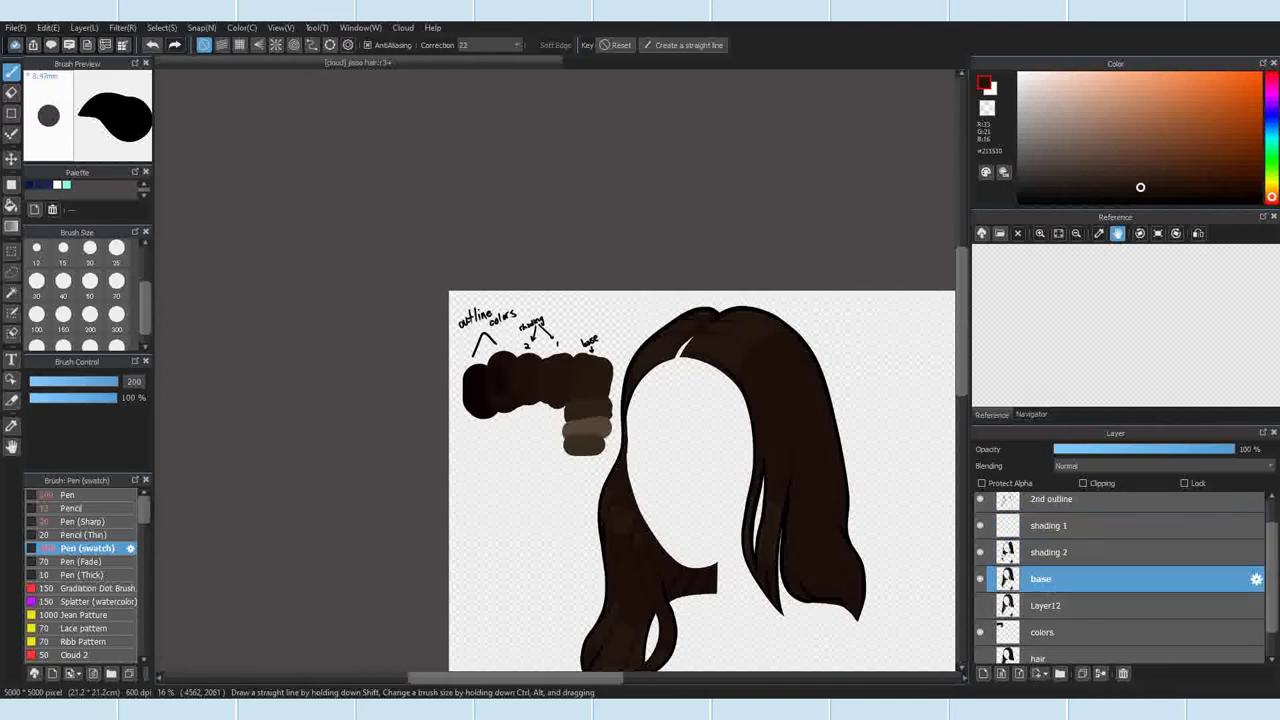
click(1050, 525)
click(85, 535)
scroll(475, 601, up, 8)
Step: Touch up the shading 2 layer on the long left hair lock with Pencil (Thin) at size 20 and the eraser
click(1050, 552)
right_click(506, 596)
scroll(508, 592, up, 2)
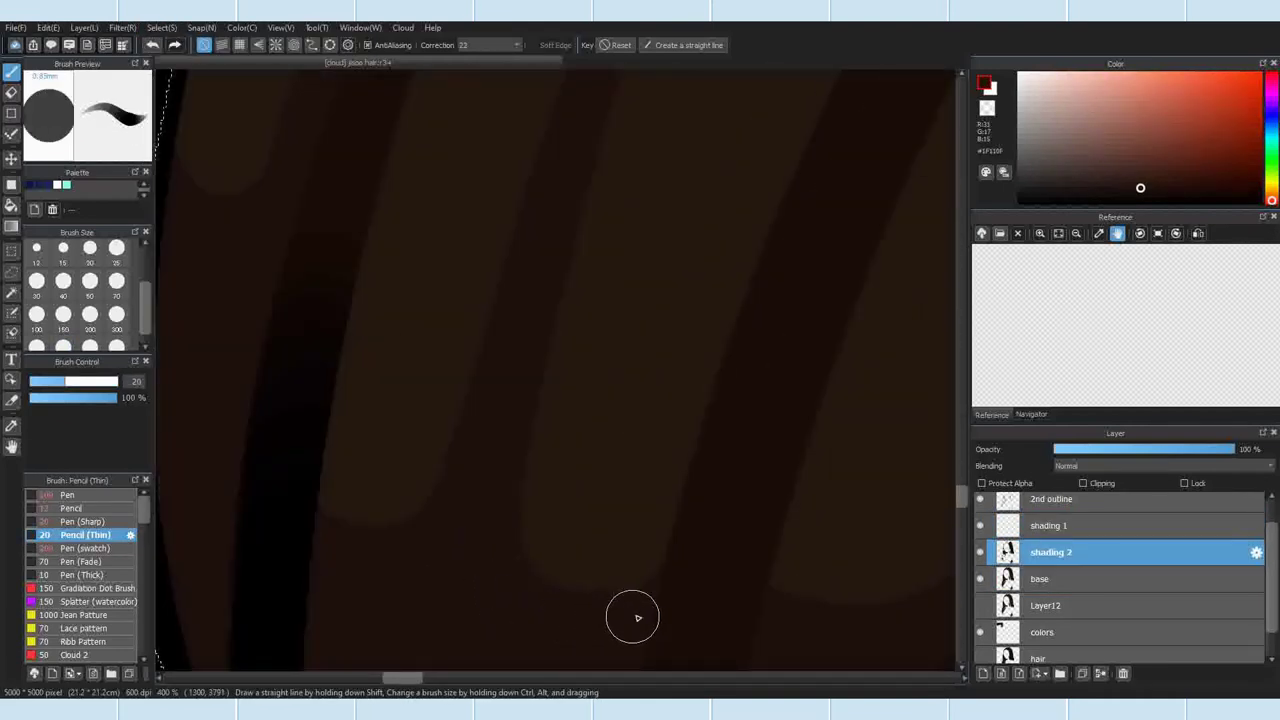
click(12, 94)
scroll(677, 474, down, 7)
scroll(600, 410, down, 2)
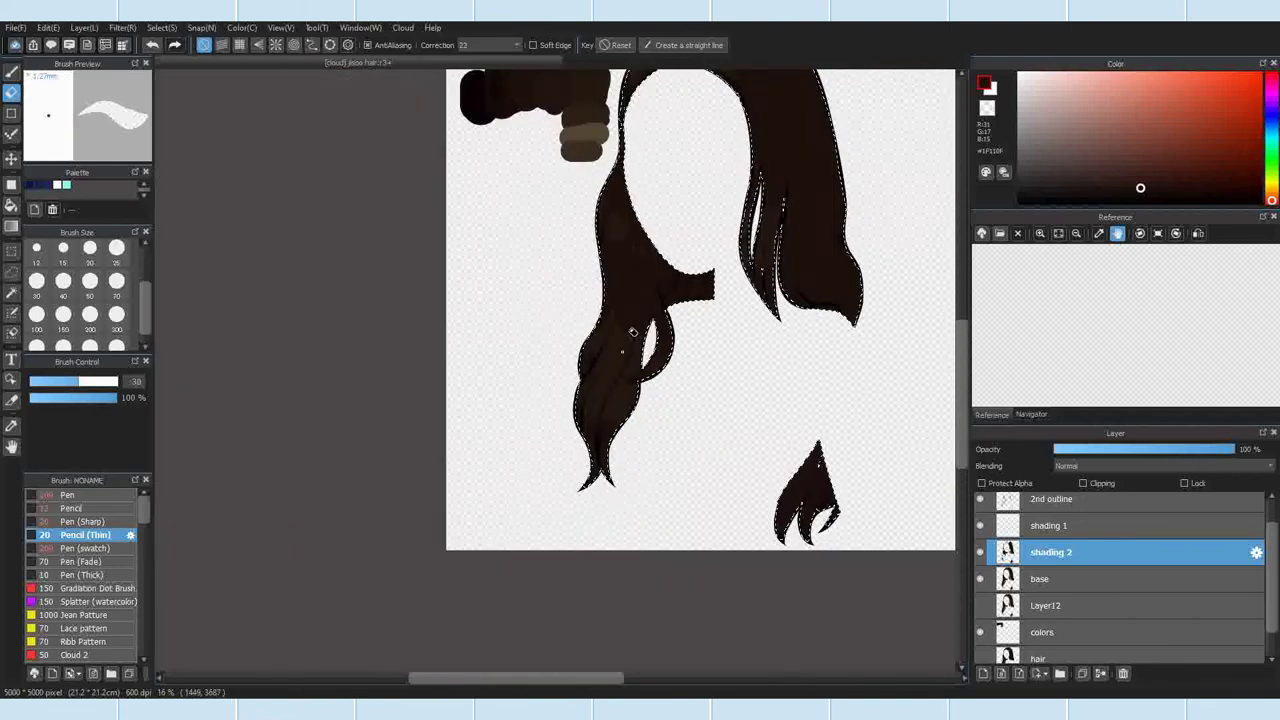
scroll(631, 331, up, 3)
click(12, 72)
Step: Place the shading 1 layer below shading 2, pick the shading 1 swatch color and set Pencil (Thin) to size 70
scroll(554, 411, down, 3)
scroll(475, 115, up, 4)
right_click(531, 246)
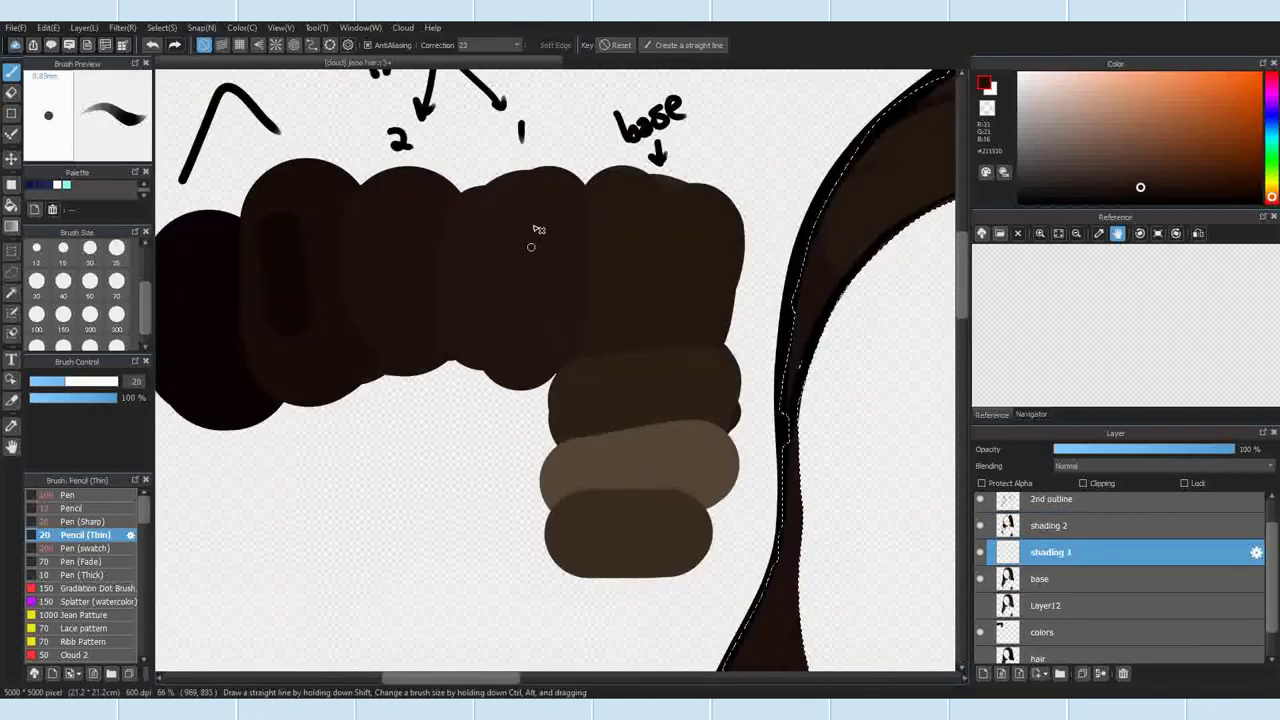
scroll(450, 210, down, 5)
click(116, 281)
Step: Paint first-level shading in #211510 along the strands of the long left hair lock around its teardrop gap
scroll(480, 385, up, 2)
scroll(433, 388, up, 5)
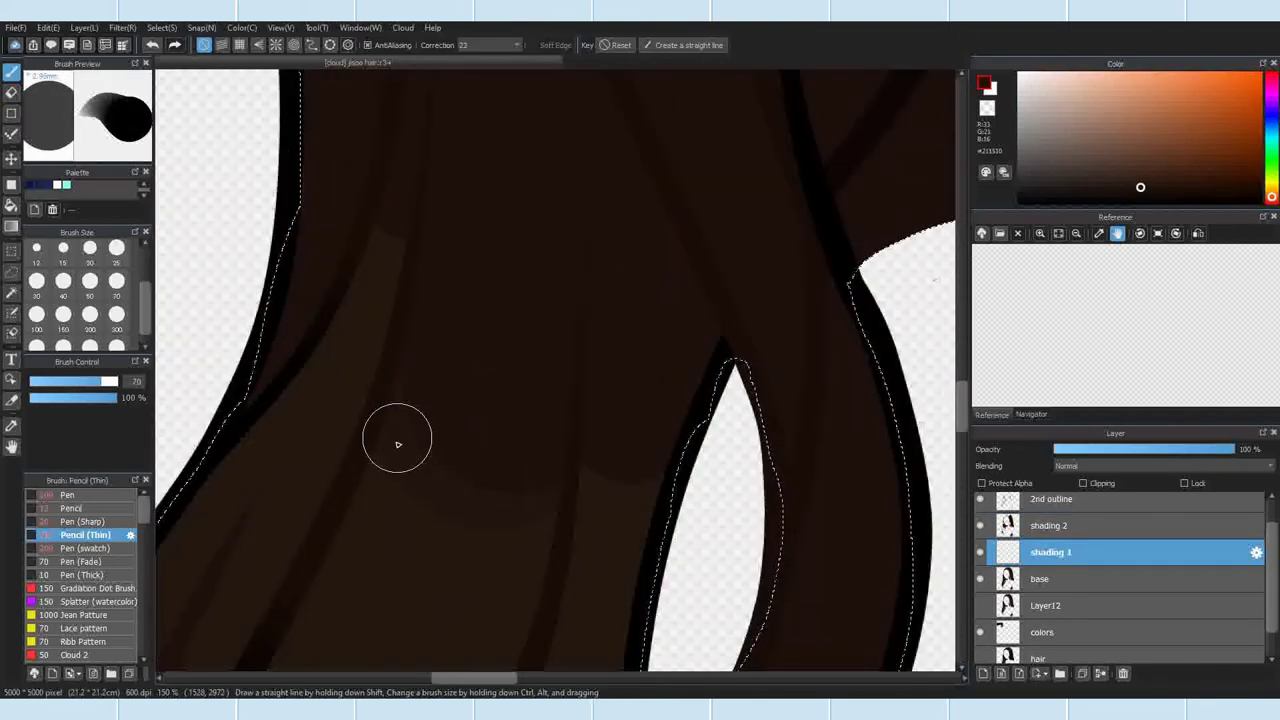
scroll(526, 538, down, 3)
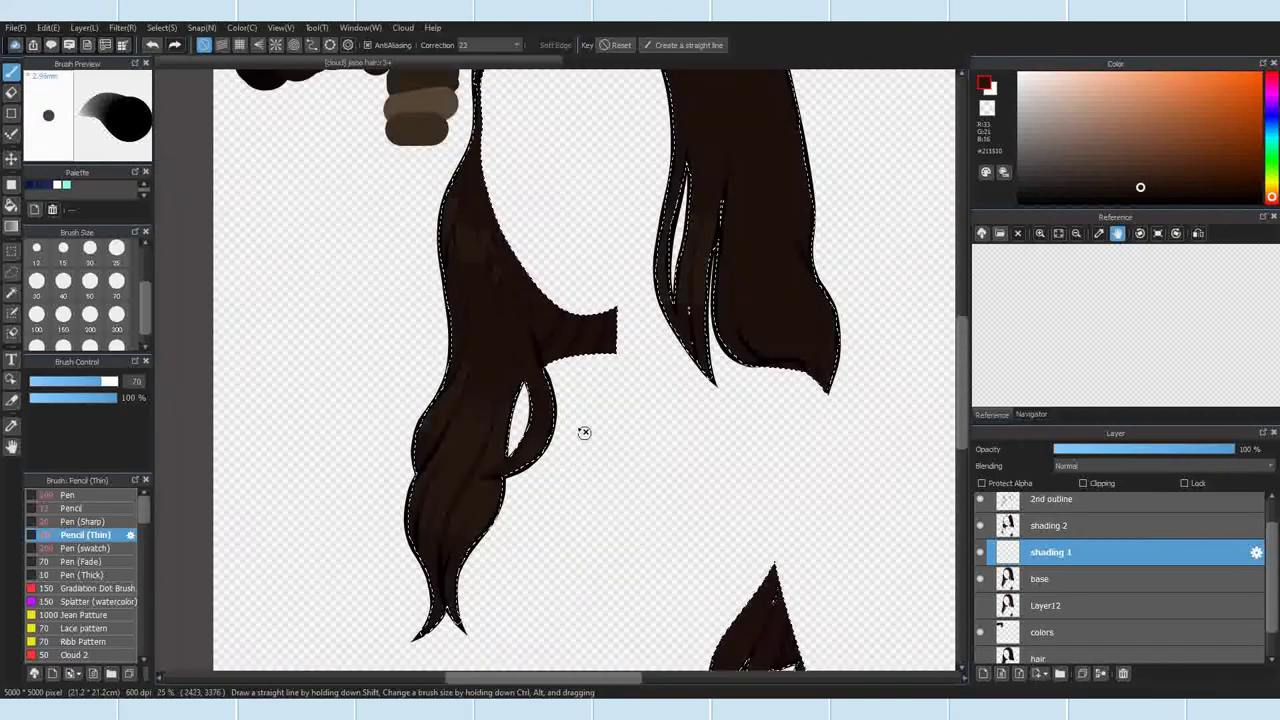
scroll(485, 441, up, 3)
scroll(500, 416, up, 1)
scroll(500, 491, up, 1)
scroll(531, 434, down, 1)
scroll(492, 457, up, 1)
scroll(343, 560, down, 2)
scroll(423, 243, up, 2)
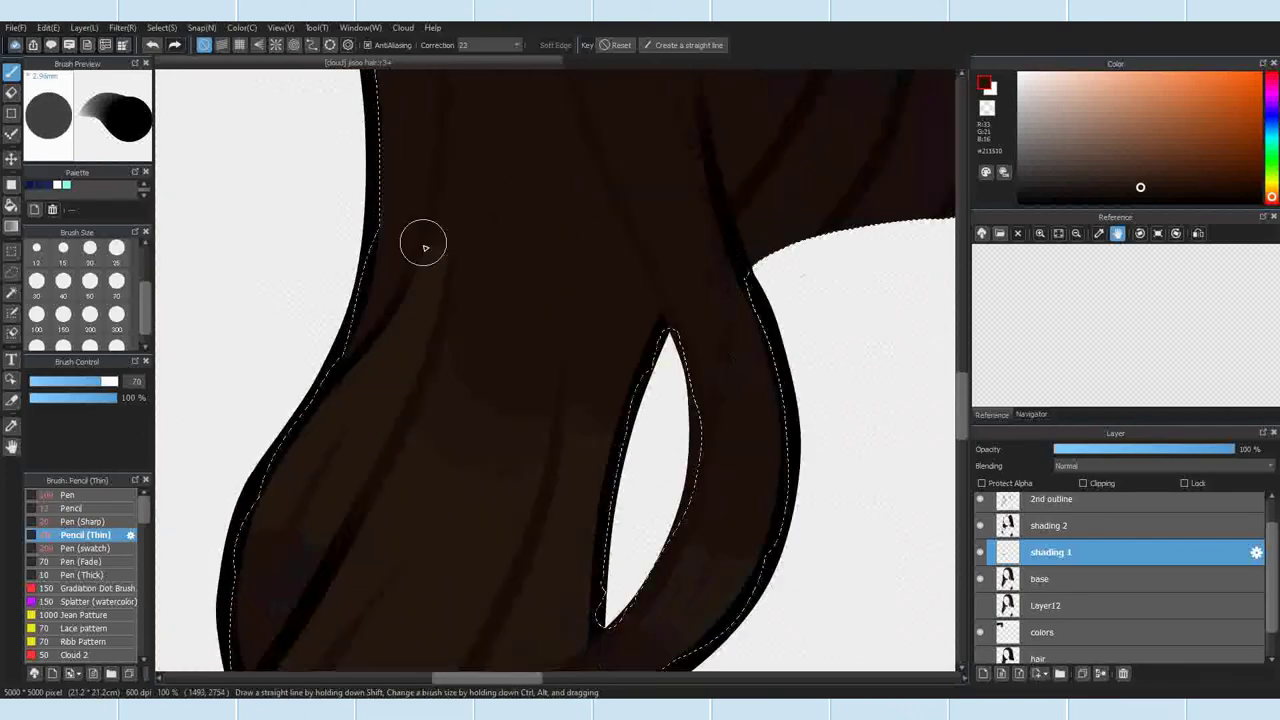
Step: Shade the narrow strands to the right of the face on the shading 1 layer, cleaning up with the eraser
scroll(485, 240, down, 3)
scroll(485, 240, up, 3)
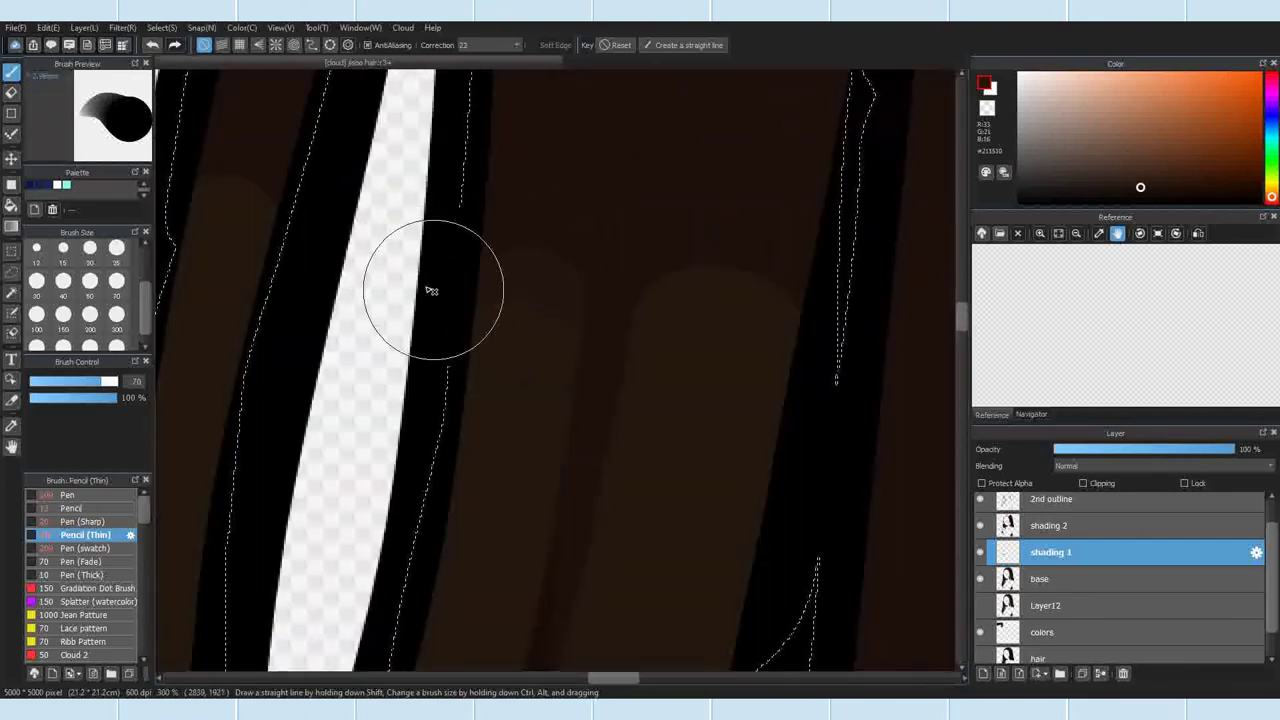
key(e)
scroll(666, 363, down, 3)
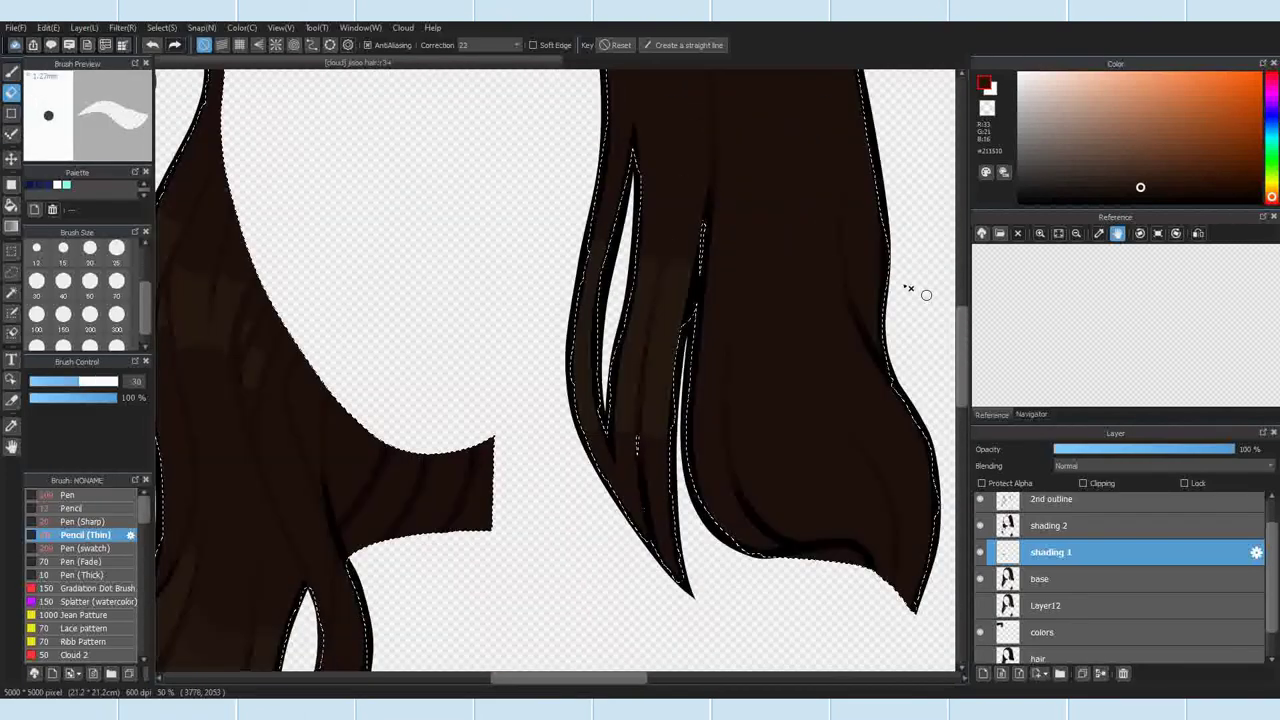
key(p)
scroll(624, 308, up, 1)
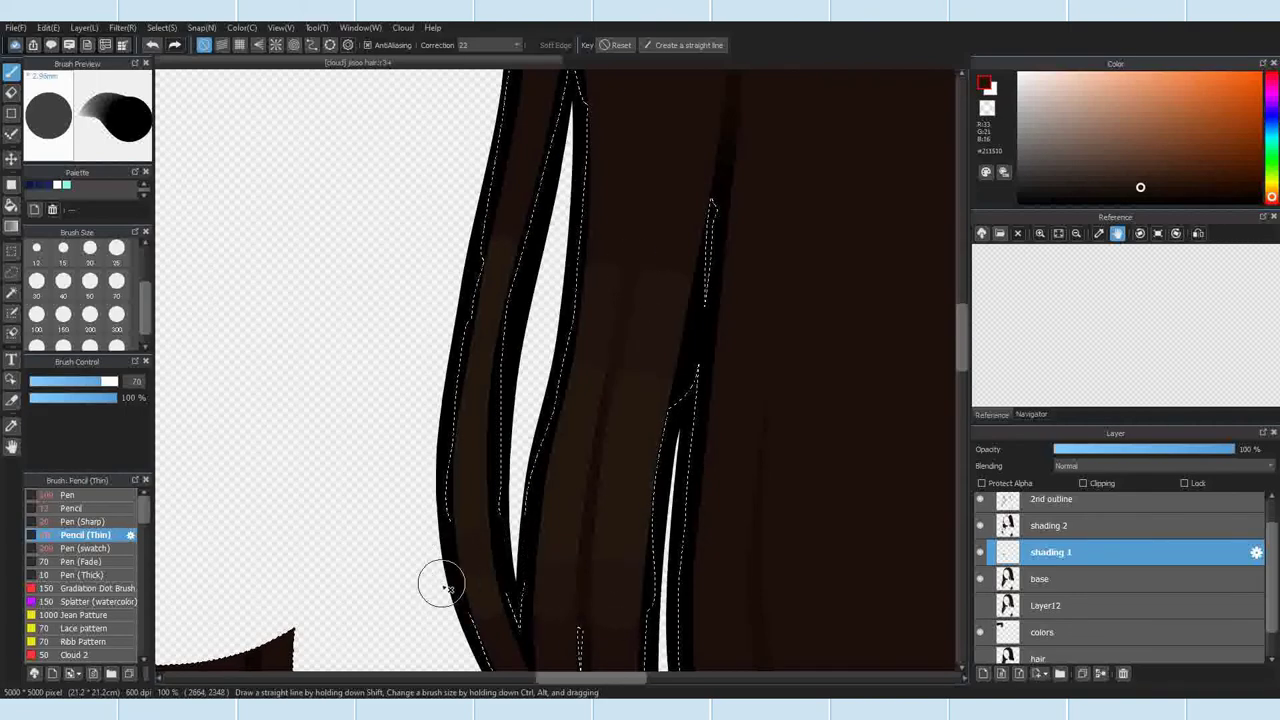
scroll(414, 414, down, 2)
scroll(449, 234, up, 3)
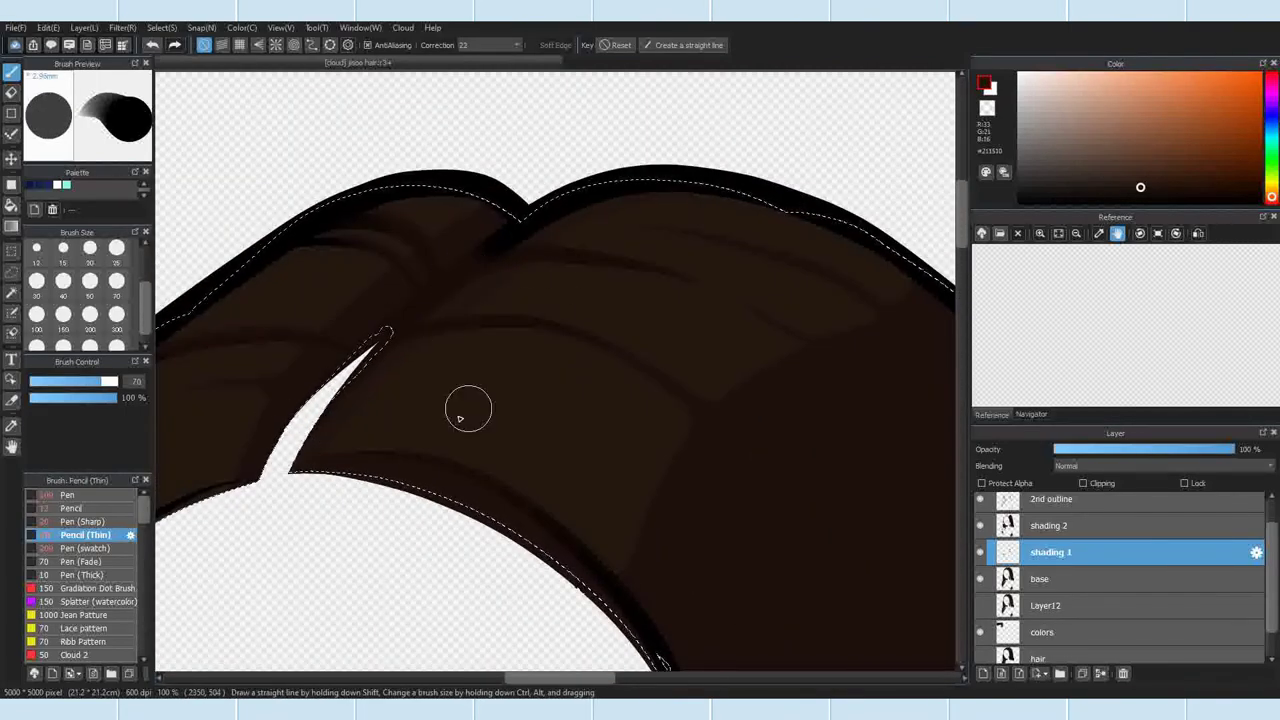
Step: Trim the shading 1 strokes around the hair parting and crown with the eraser at size 30
key(e)
scroll(459, 255, up, 3)
scroll(587, 405, down, 2)
scroll(905, 185, up, 2)
scroll(610, 300, down, 2)
scroll(650, 275, down, 1)
scroll(264, 535, up, 2)
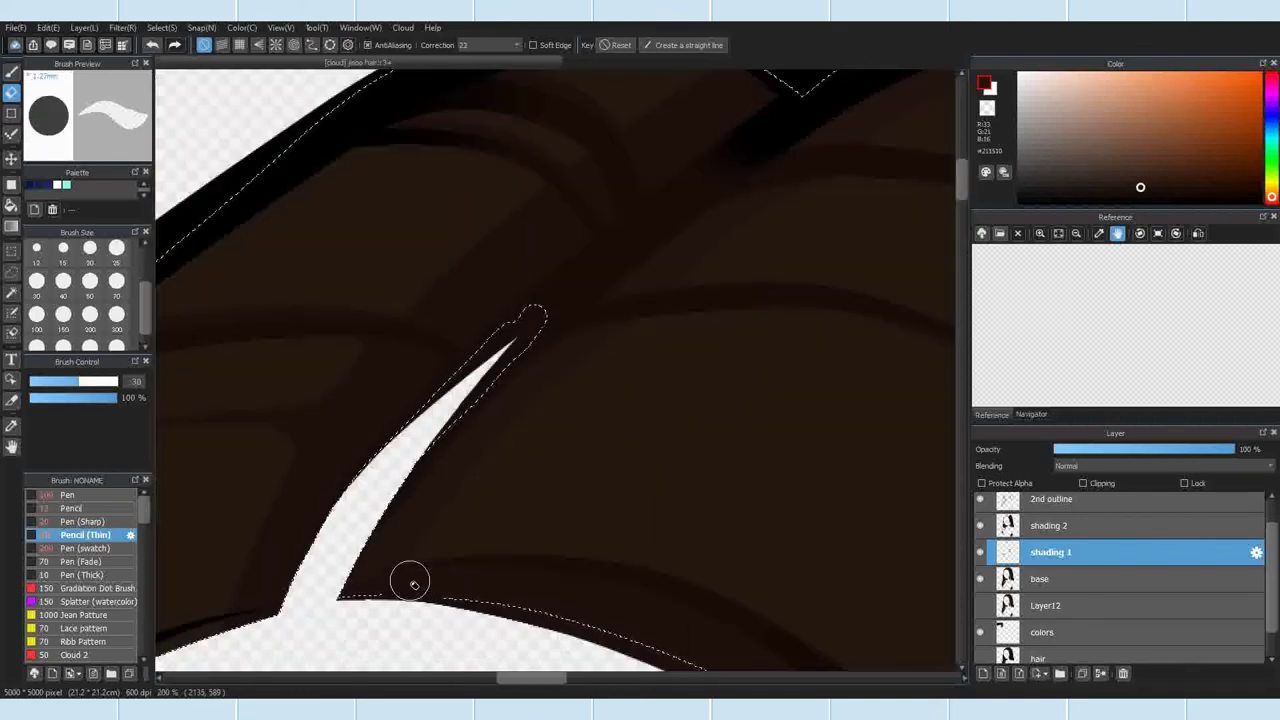
scroll(585, 385, down, 5)
scroll(600, 290, up, 3)
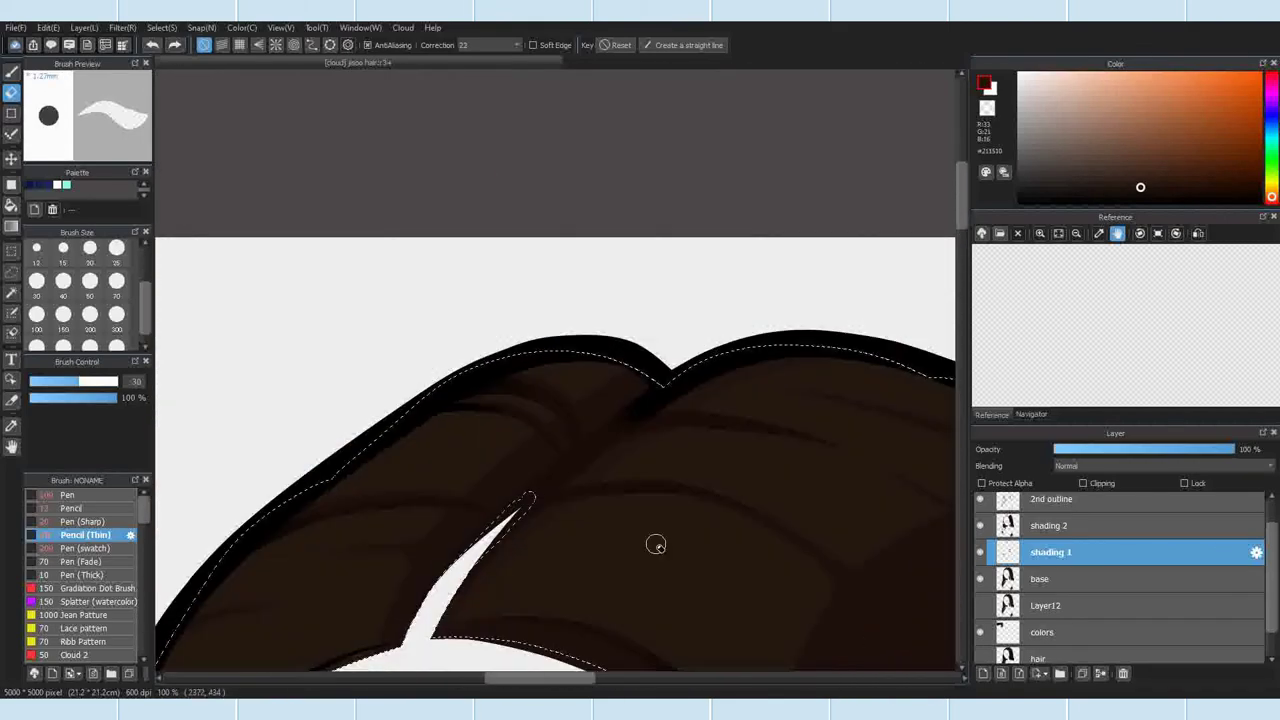
scroll(478, 312, down, 3)
scroll(625, 386, up, 2)
Step: Paint first-level shading on the right side of the crown, where the base color meets the darker shading
key(b)
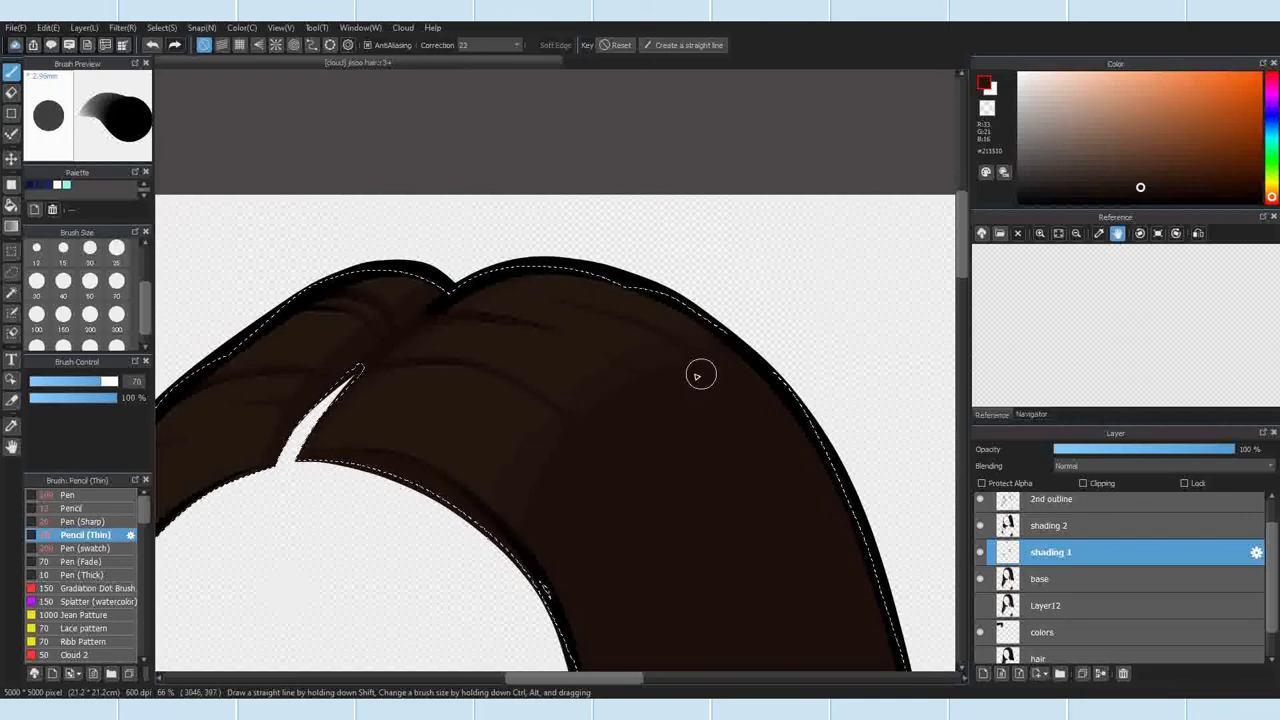
scroll(735, 367, up, 2)
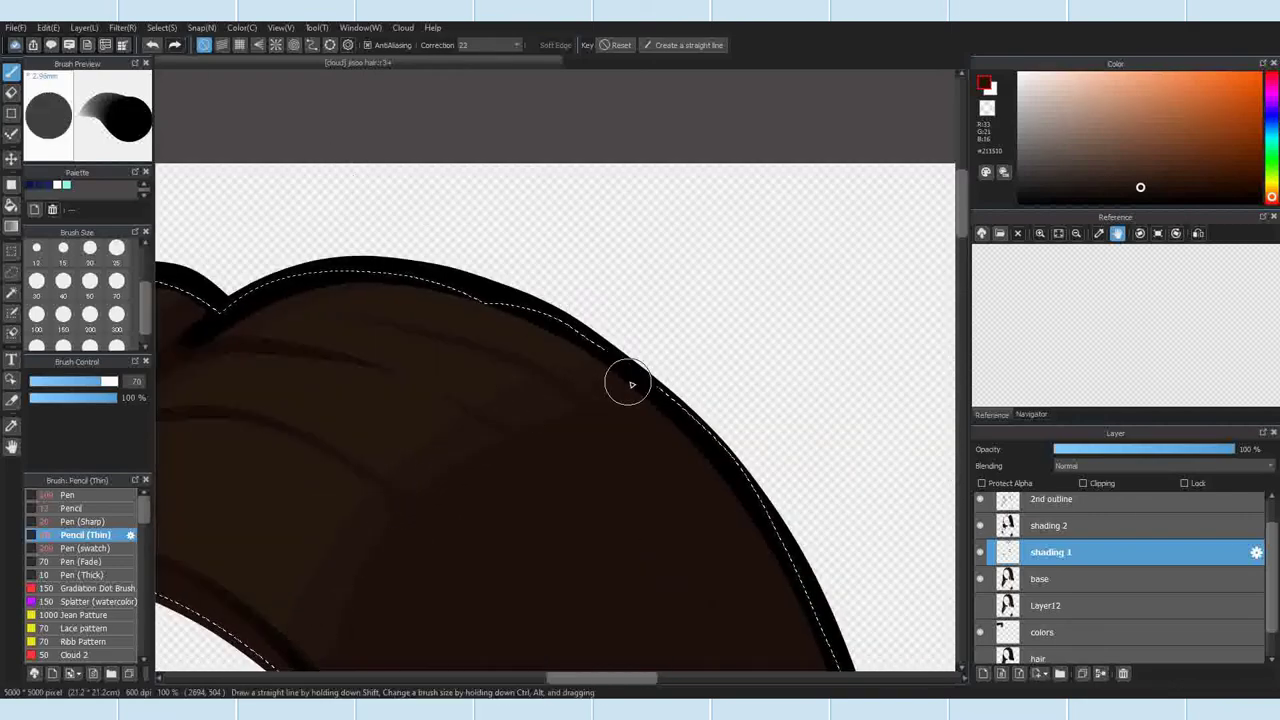
scroll(609, 384, down, 3)
scroll(457, 500, up, 5)
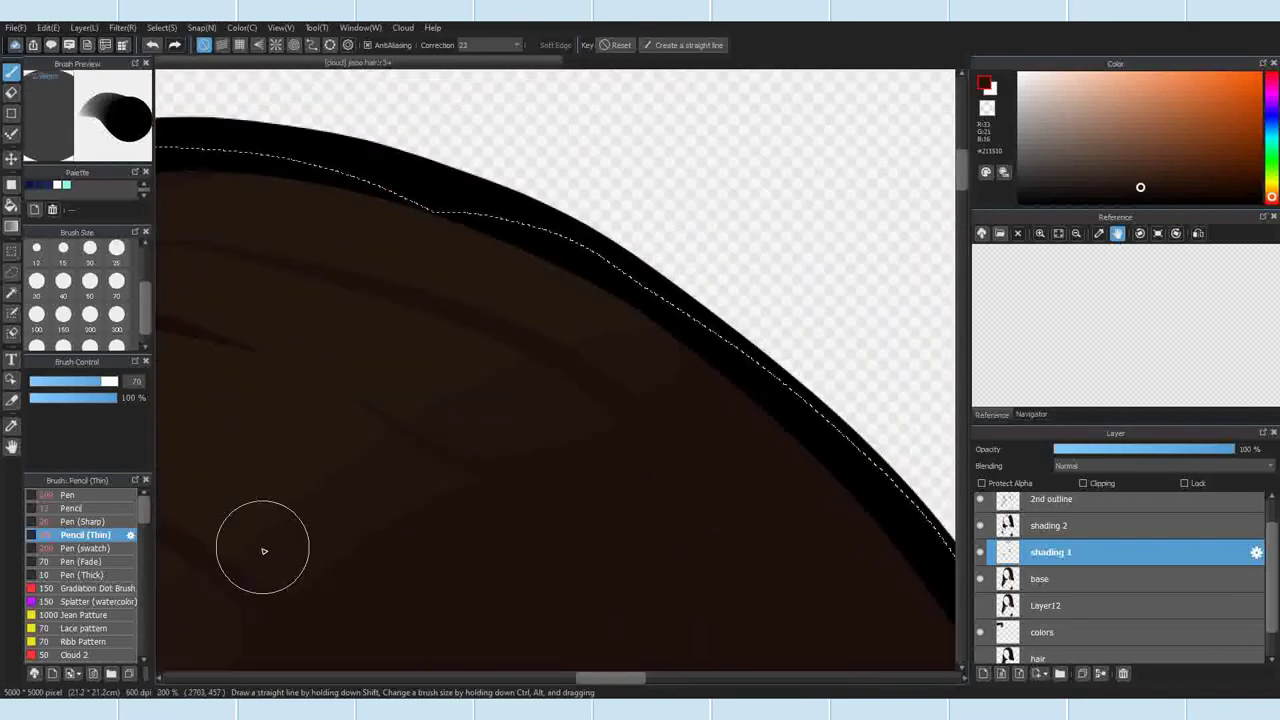
scroll(540, 394, down, 4)
scroll(683, 343, up, 3)
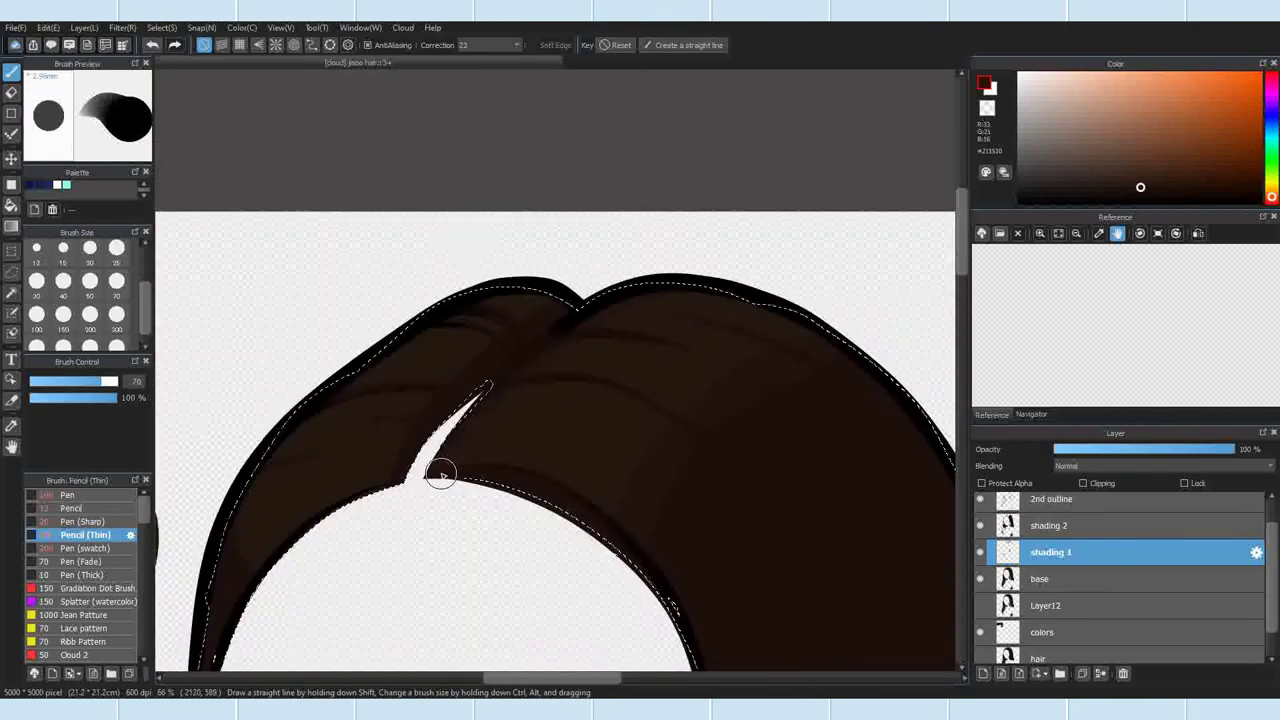
Step: Refine the first-level shading beneath the crown's central dip with the size 30 eraser and Pencil (Thin)
click(12, 92)
scroll(711, 240, up, 2)
scroll(670, 428, down, 1)
scroll(470, 538, up, 1)
scroll(655, 454, down, 1)
scroll(593, 445, up, 1)
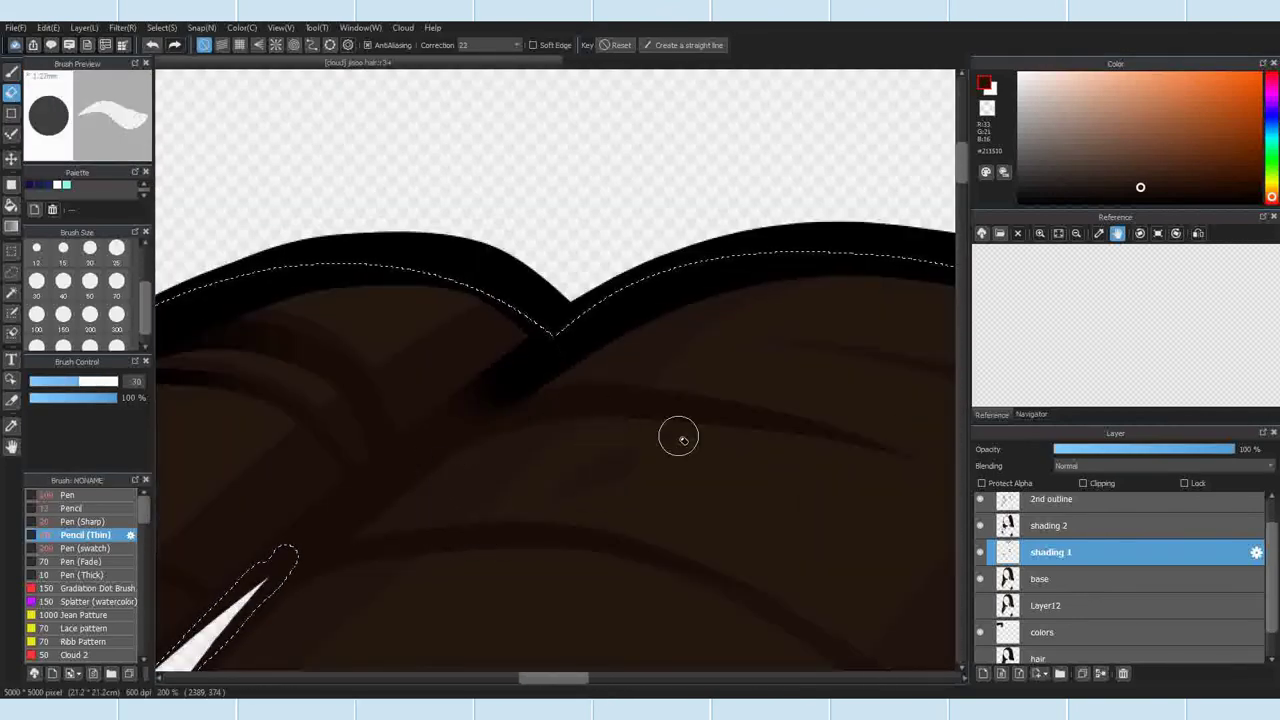
scroll(612, 430, down, 1)
scroll(612, 430, up, 1)
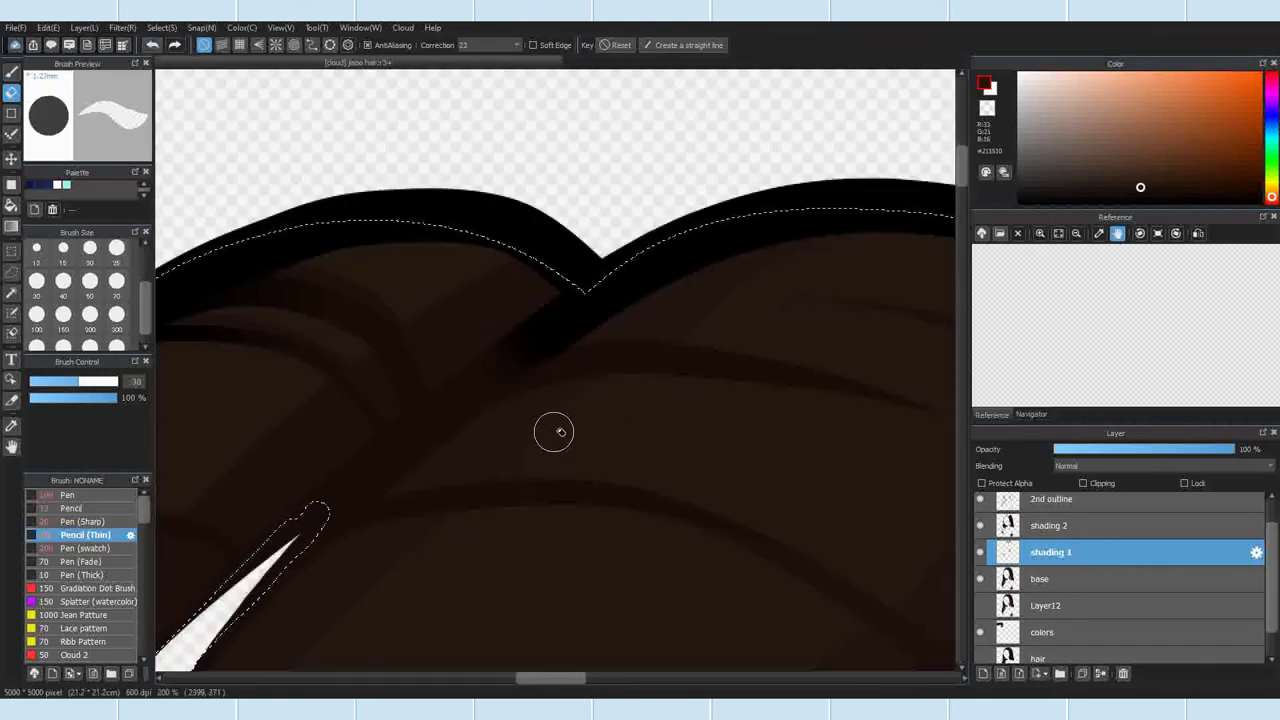
click(12, 72)
scroll(557, 284, down, 2)
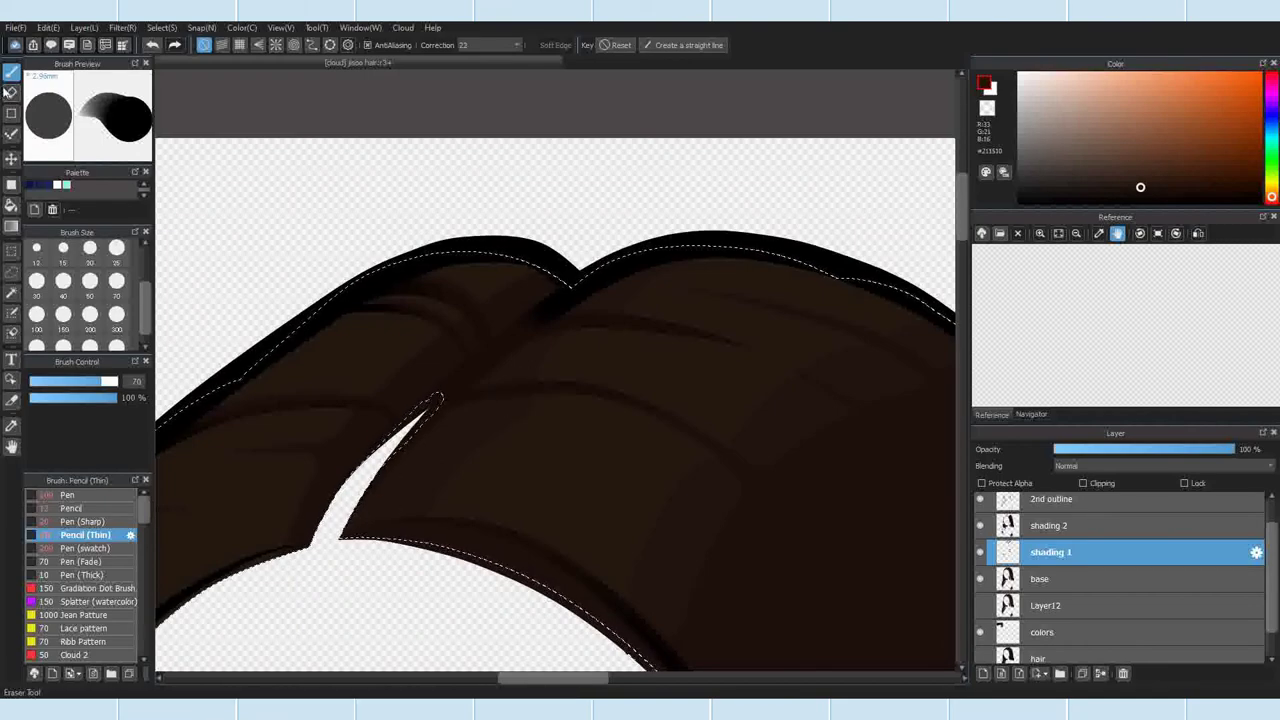
Step: Set the eraser to size 200 for the crown shading, undo the last change and check the whole hair
click(12, 92)
scroll(544, 520, up, 1)
click(152, 45)
scroll(342, 286, down, 5)
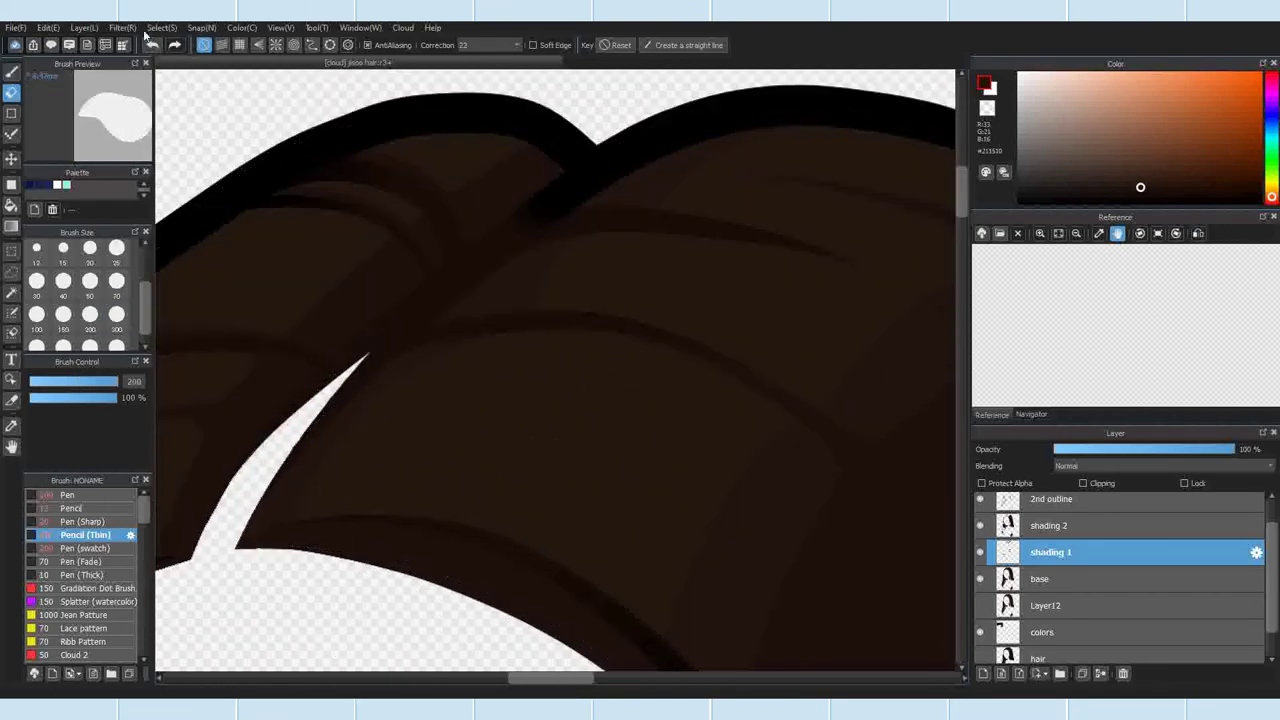
scroll(558, 381, up, 4)
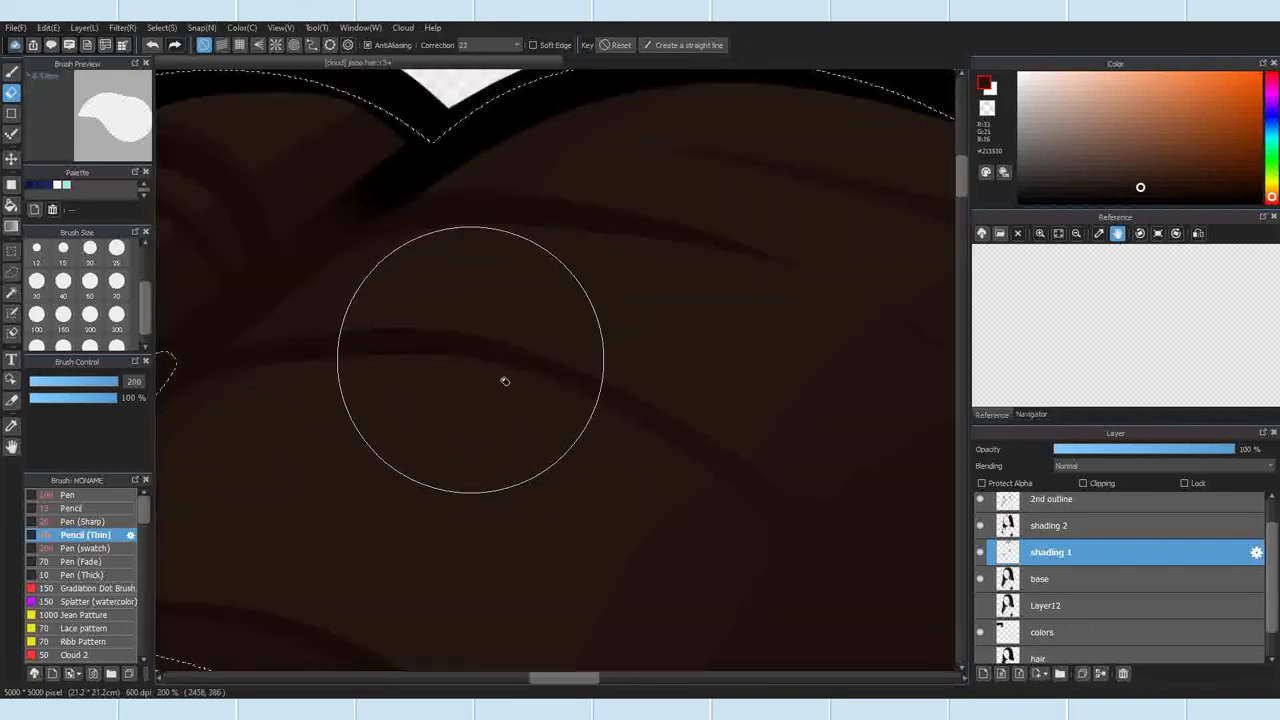
scroll(506, 377, down, 2)
scroll(683, 326, down, 3)
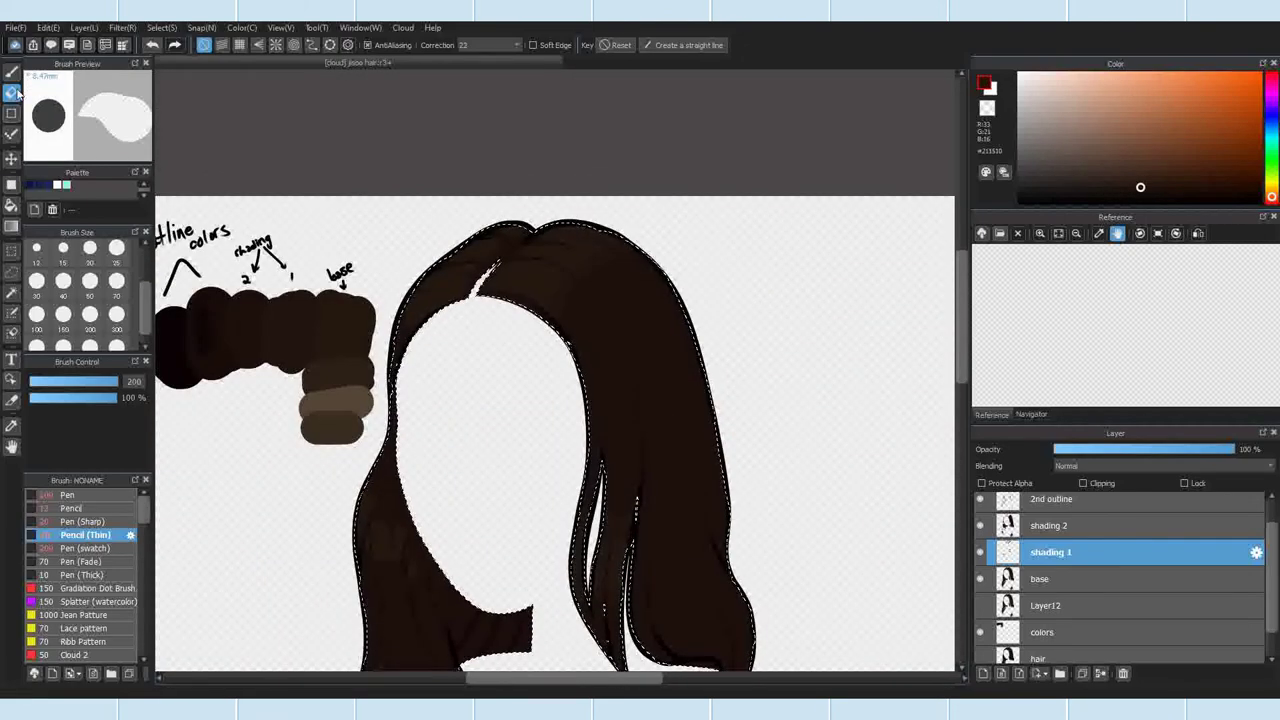
Step: Paint first-level shading on the right side of the crown near the front hairline and shape it with the size 200 eraser
scroll(700, 270, up, 5)
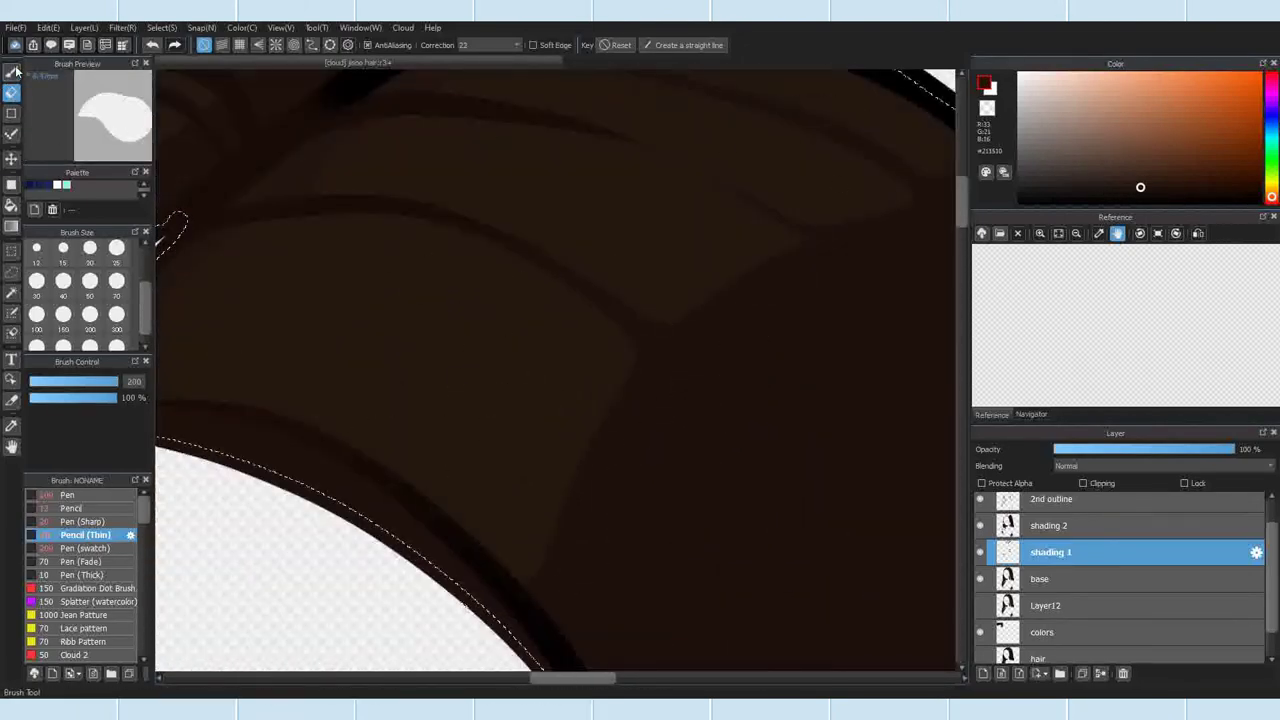
click(14, 77)
key(e)
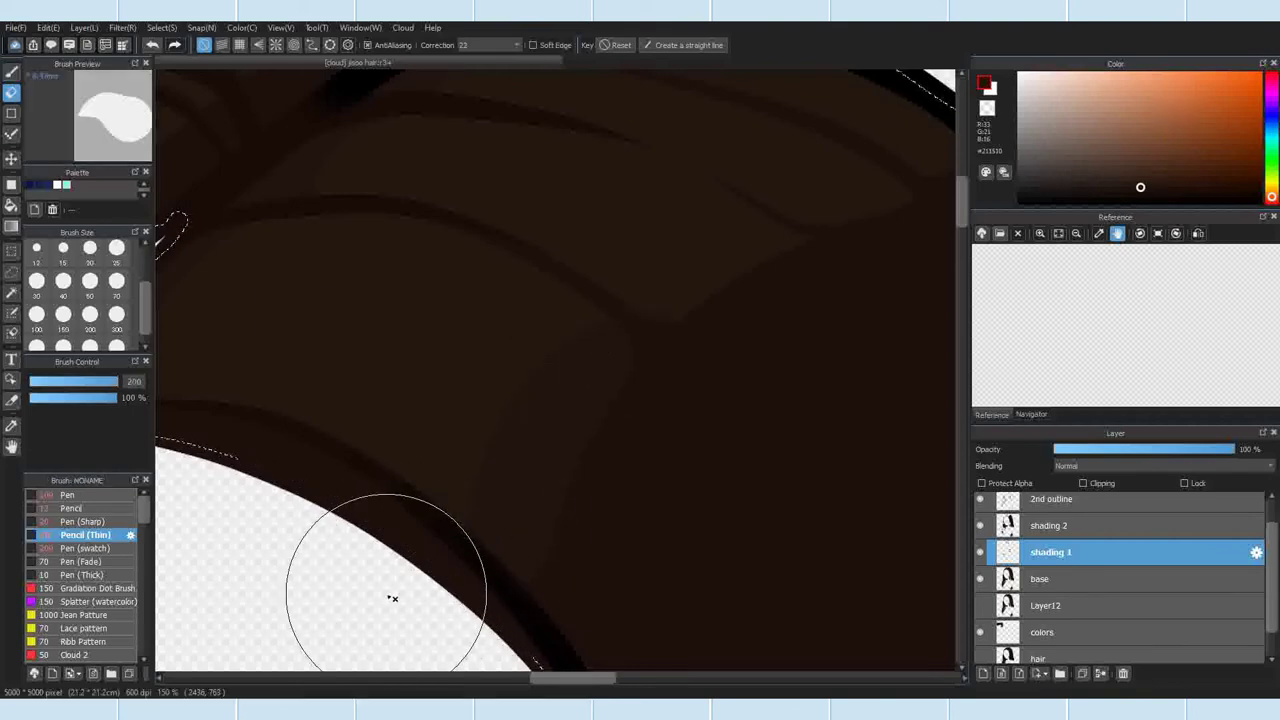
scroll(448, 319, down, 5)
Step: Extend the first-level shading along the crown's upper right with Pencil (Thin) at size 70 and trim it with the size 100 eraser
key(b)
scroll(614, 237, up, 5)
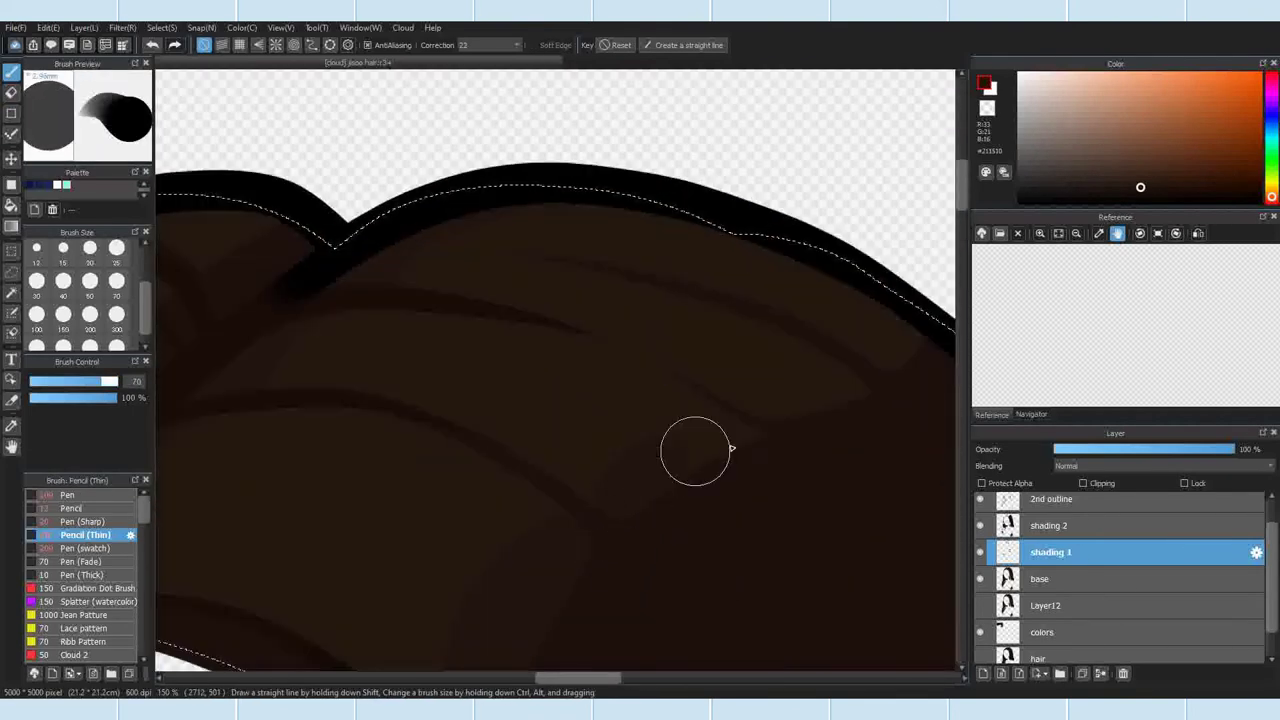
drag(611, 512, 381, 515)
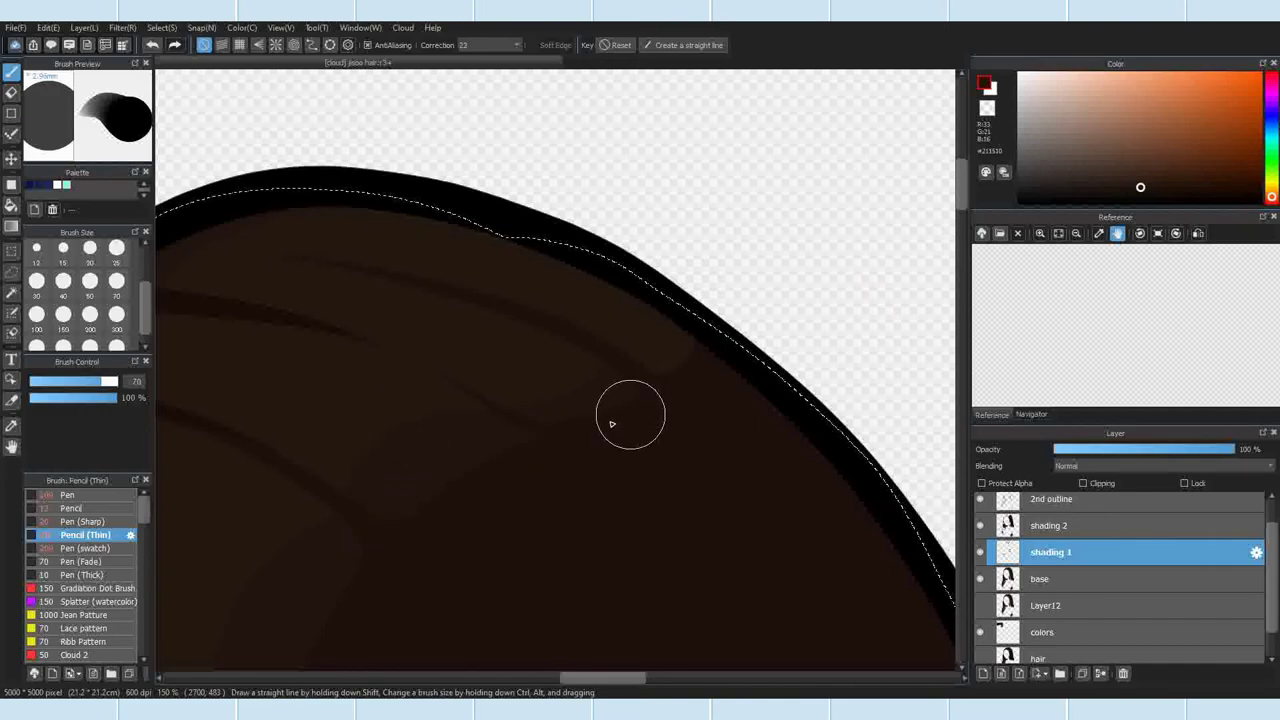
key(e)
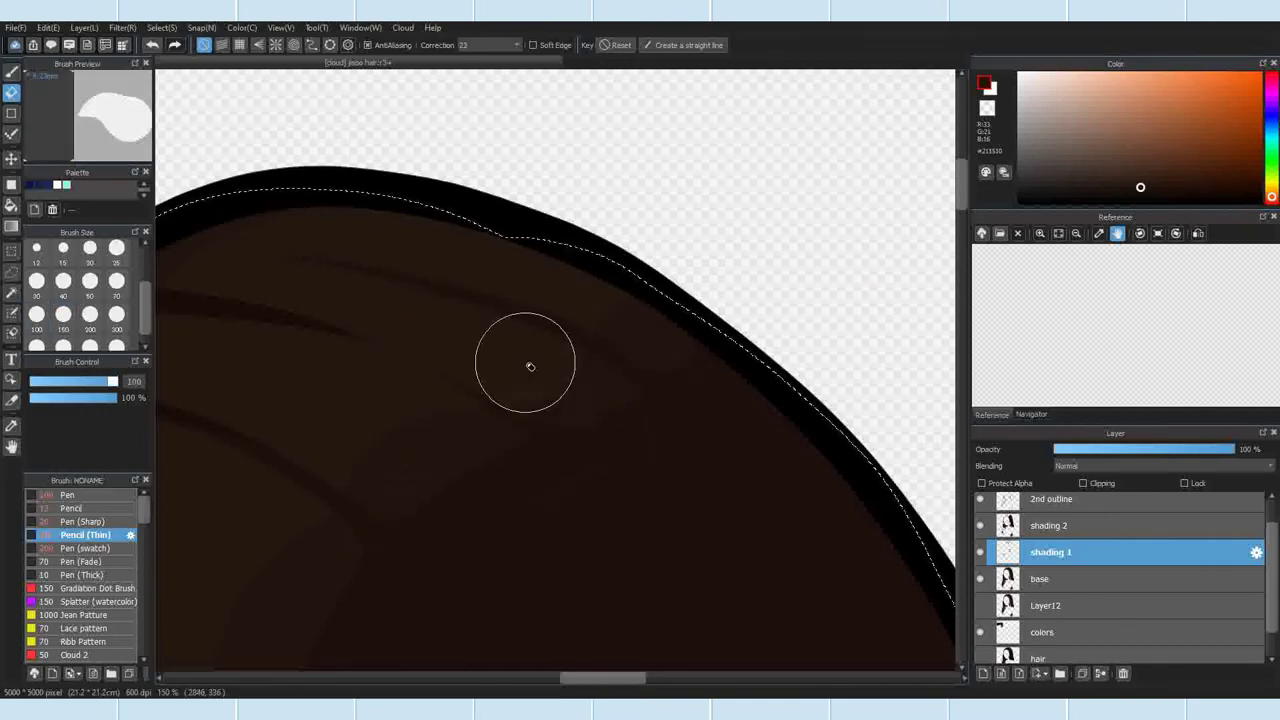
scroll(544, 346, down, 4)
scroll(614, 346, up, 3)
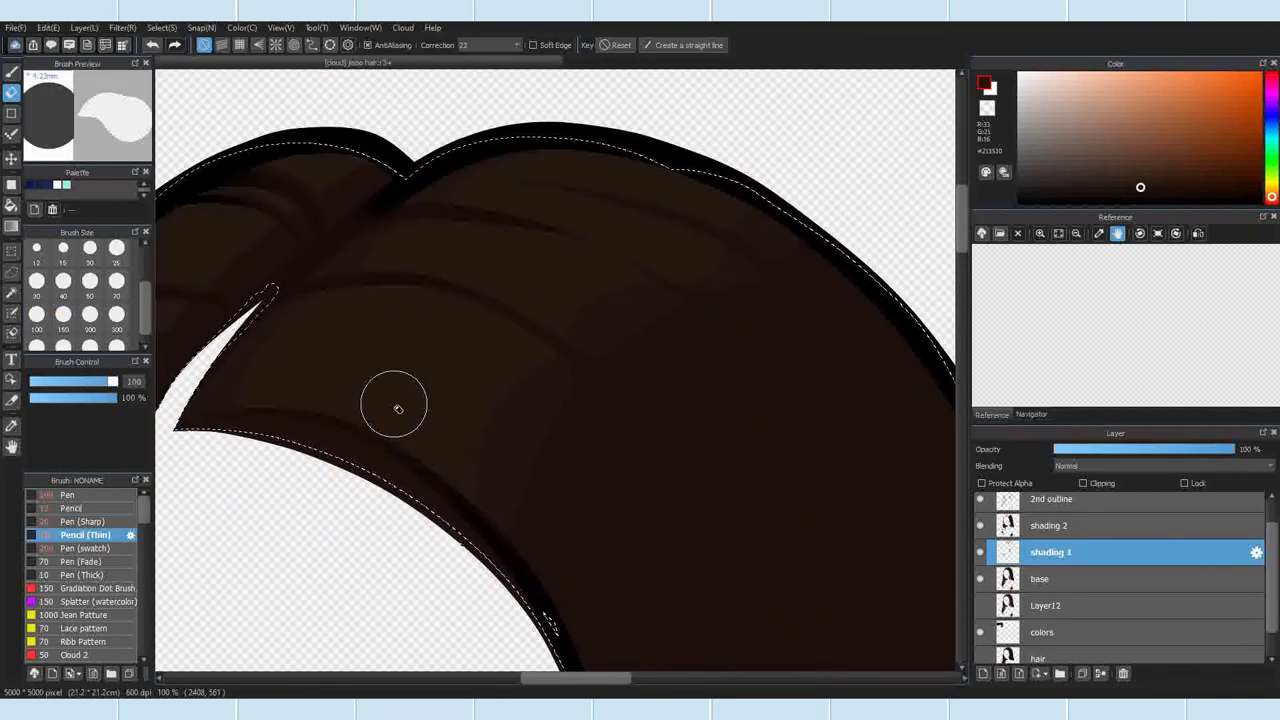
scroll(532, 332, down, 6)
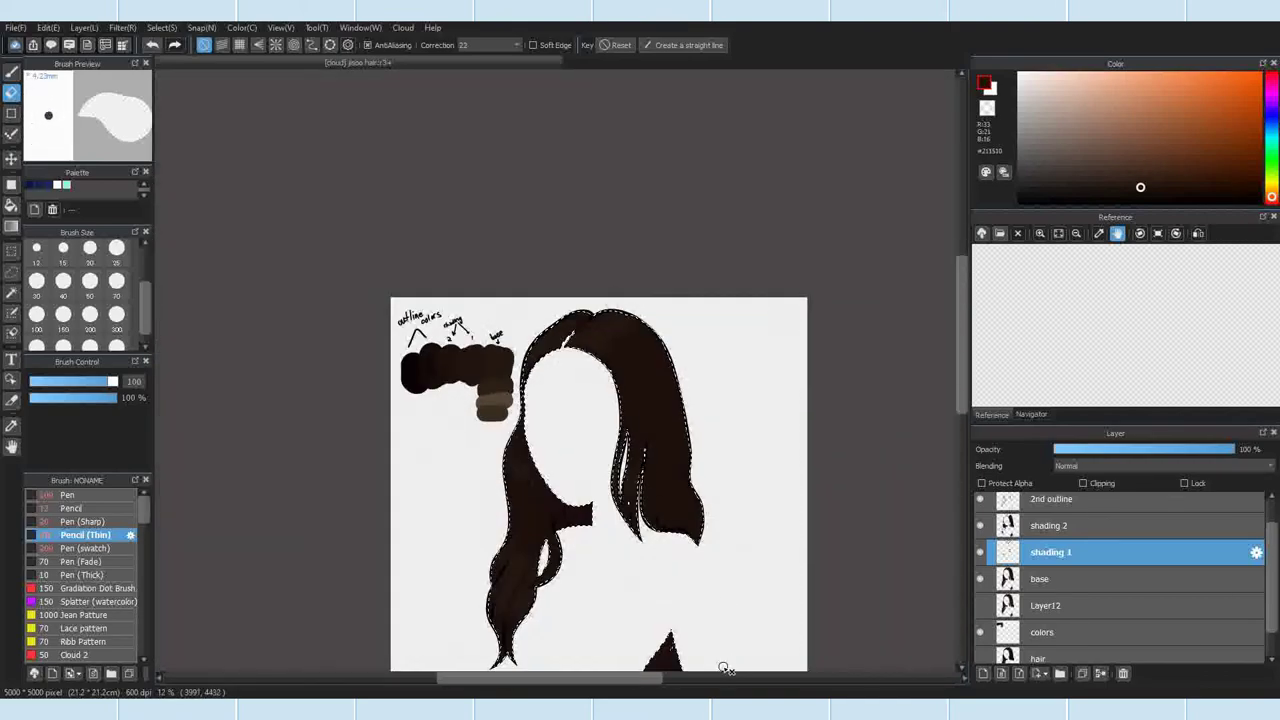
Step: Paint first-level shading on the upper strands left of the face with Pencil (Thin) at size 70, where base color meets darker shading
key(b)
scroll(465, 487, up, 8)
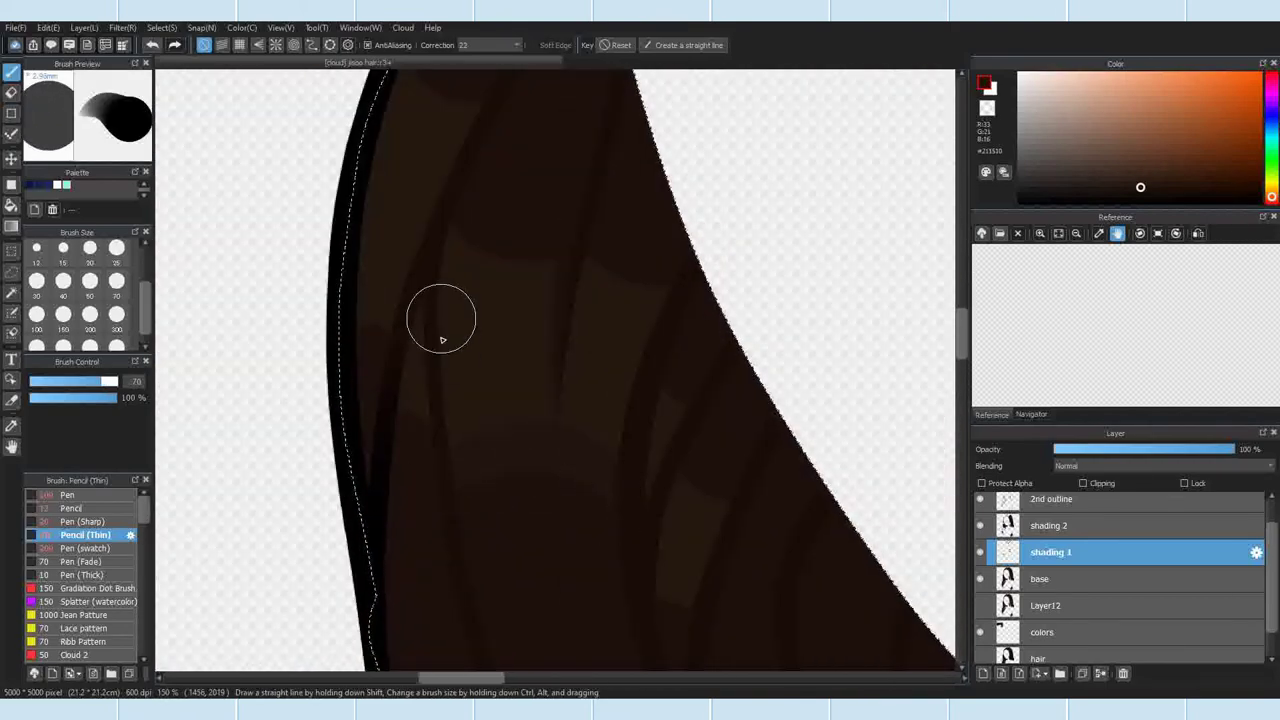
scroll(480, 434, down, 1)
scroll(420, 460, up, 1)
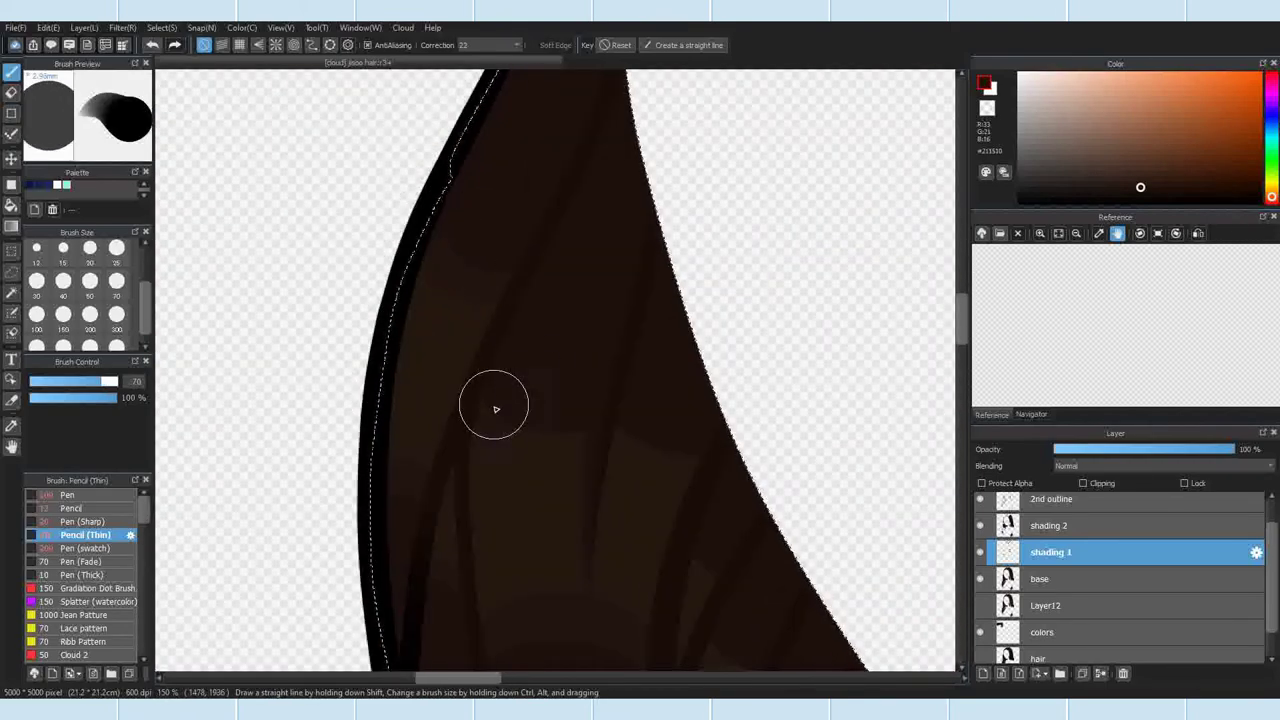
scroll(698, 446, down, 3)
scroll(650, 368, up, 4)
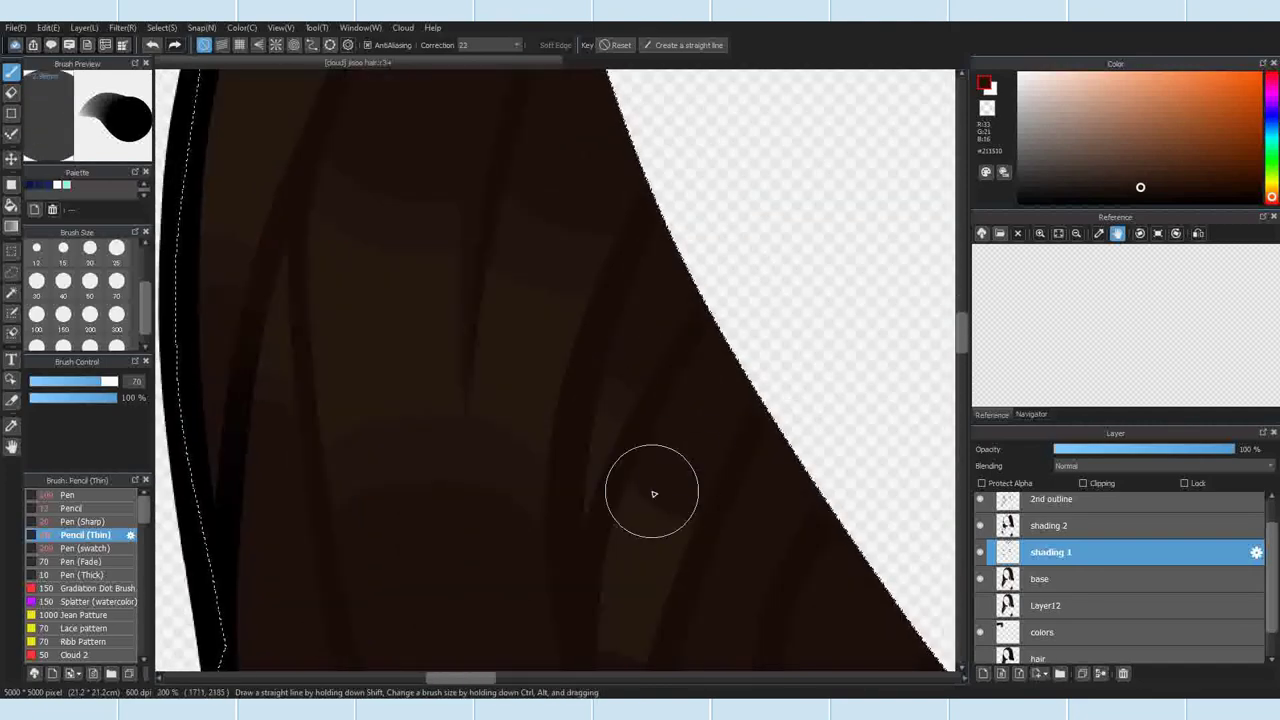
scroll(690, 455, down, 4)
scroll(660, 480, up, 4)
scroll(650, 486, down, 3)
scroll(646, 386, up, 4)
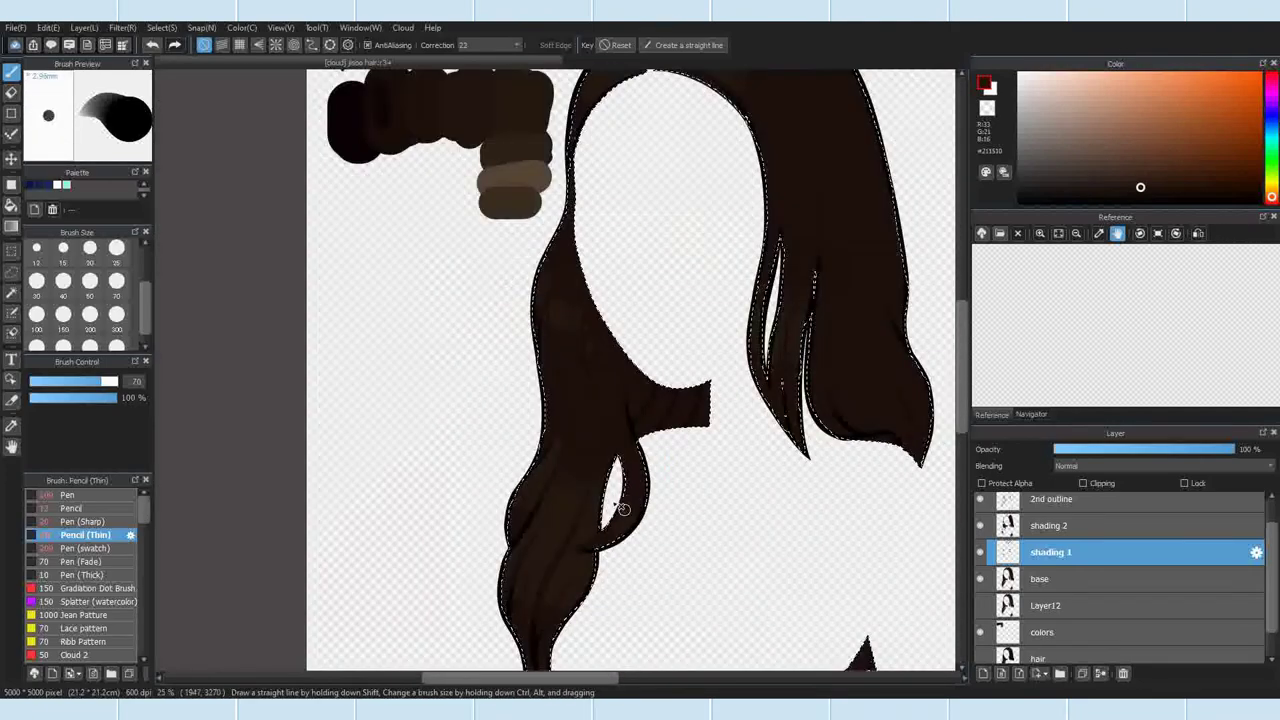
Step: Shade the lower-left wavy locks on shading 1 with Pencil (Thin) at size 70 and trim the edges with the size 100 eraser
scroll(448, 564, down, 1)
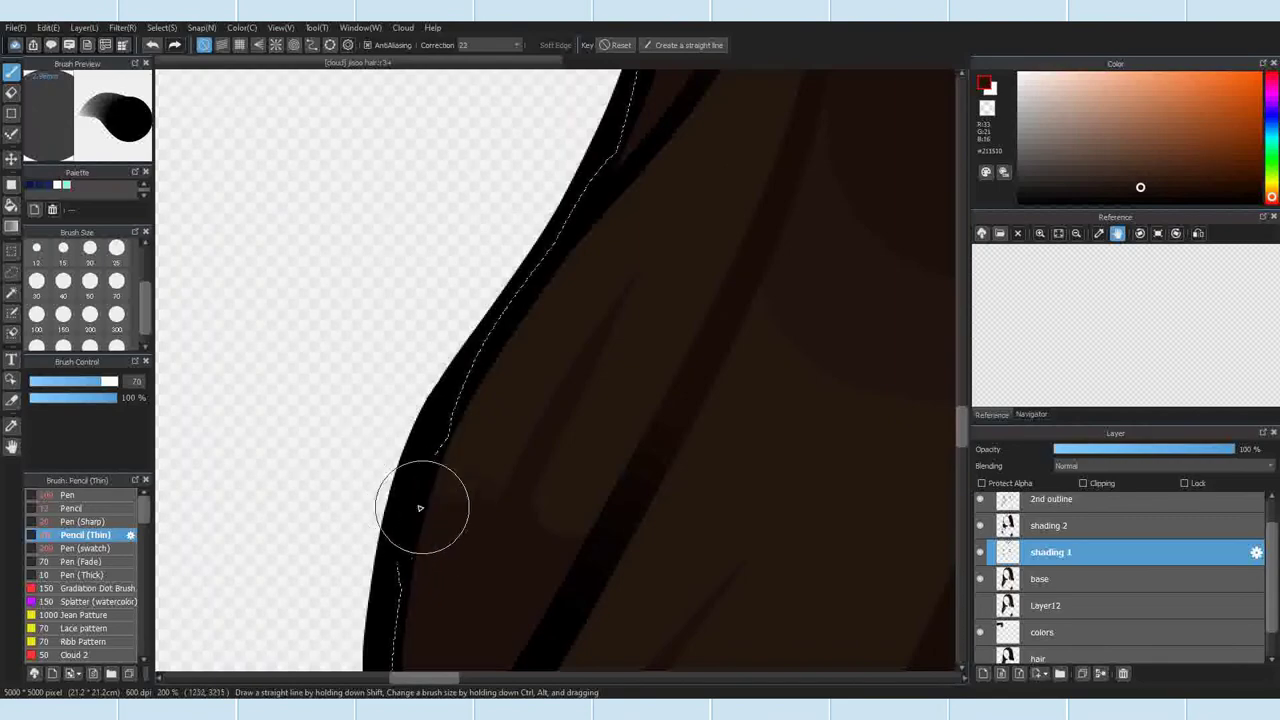
key(e)
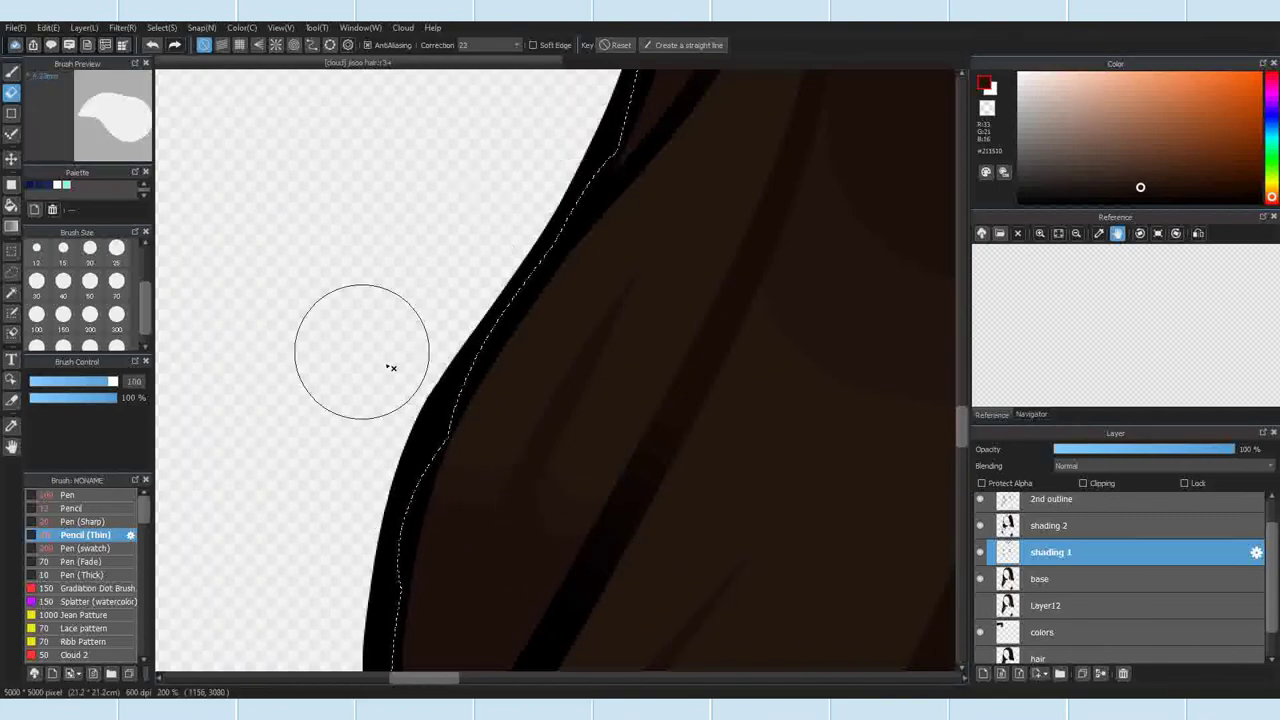
key(b)
scroll(430, 370, down, 3)
scroll(428, 449, up, 2)
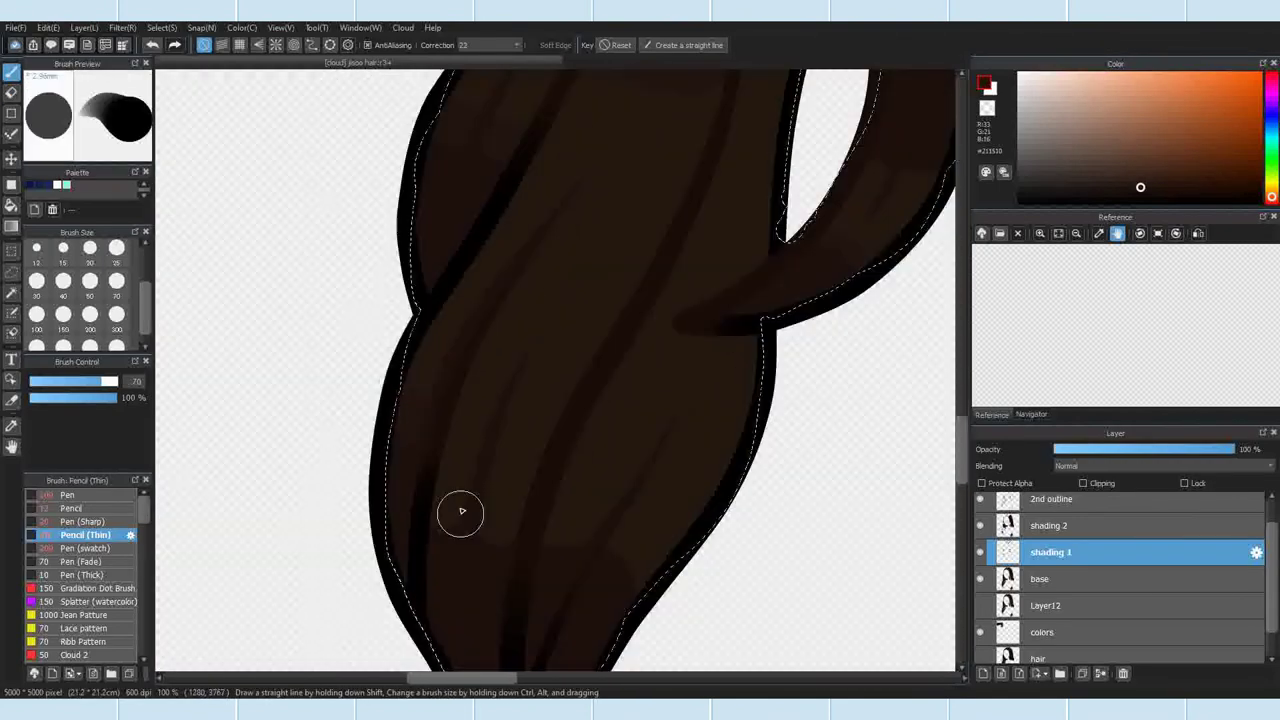
scroll(466, 497, down, 1)
scroll(534, 514, up, 1)
scroll(585, 534, down, 2)
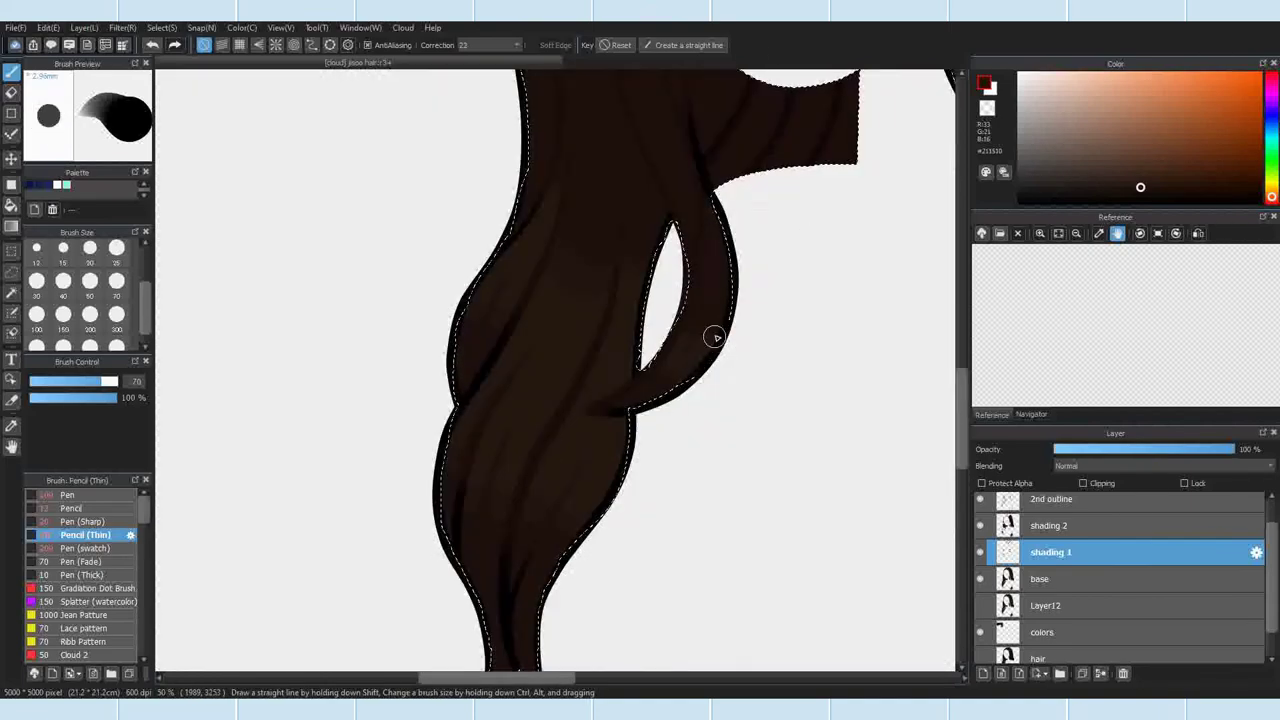
Step: Check the curled lock and the separate hair tip for first-level shading, and clear the hair selection
scroll(711, 339, up, 4)
scroll(729, 324, down, 7)
scroll(752, 466, up, 5)
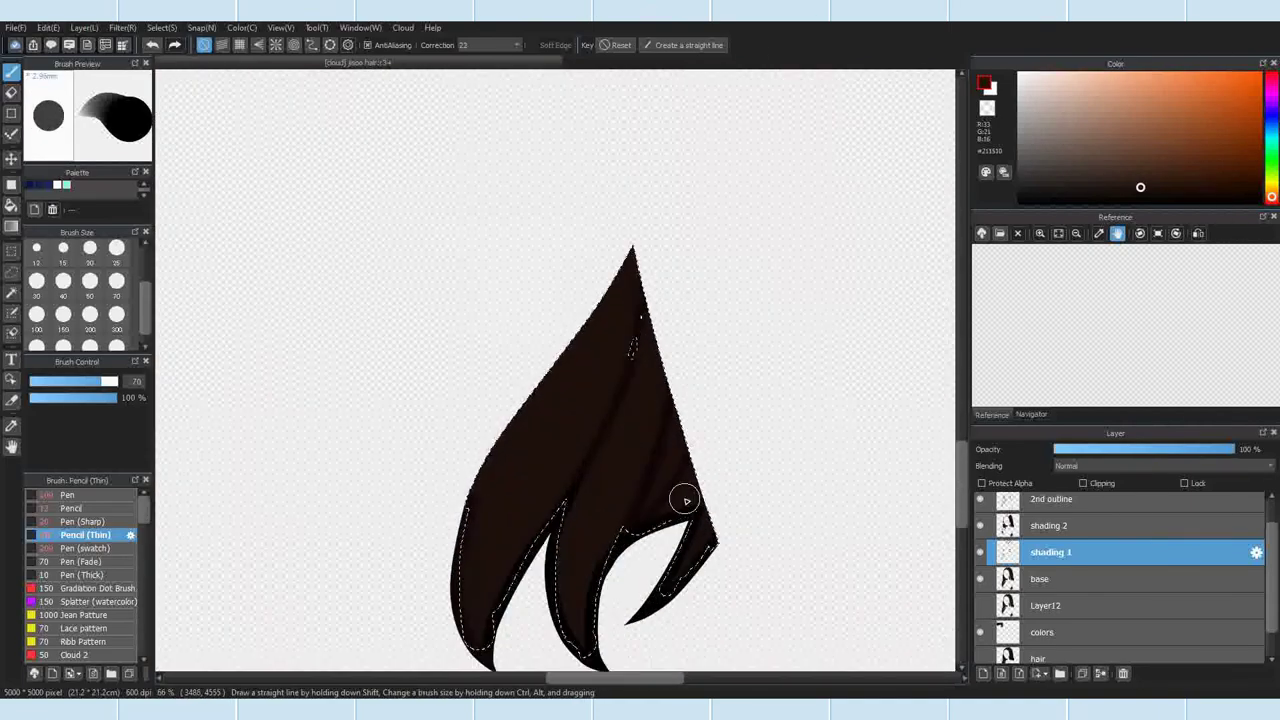
scroll(685, 500, down, 3)
click(161, 28)
click(178, 60)
scroll(428, 352, down, 2)
scroll(587, 386, up, 2)
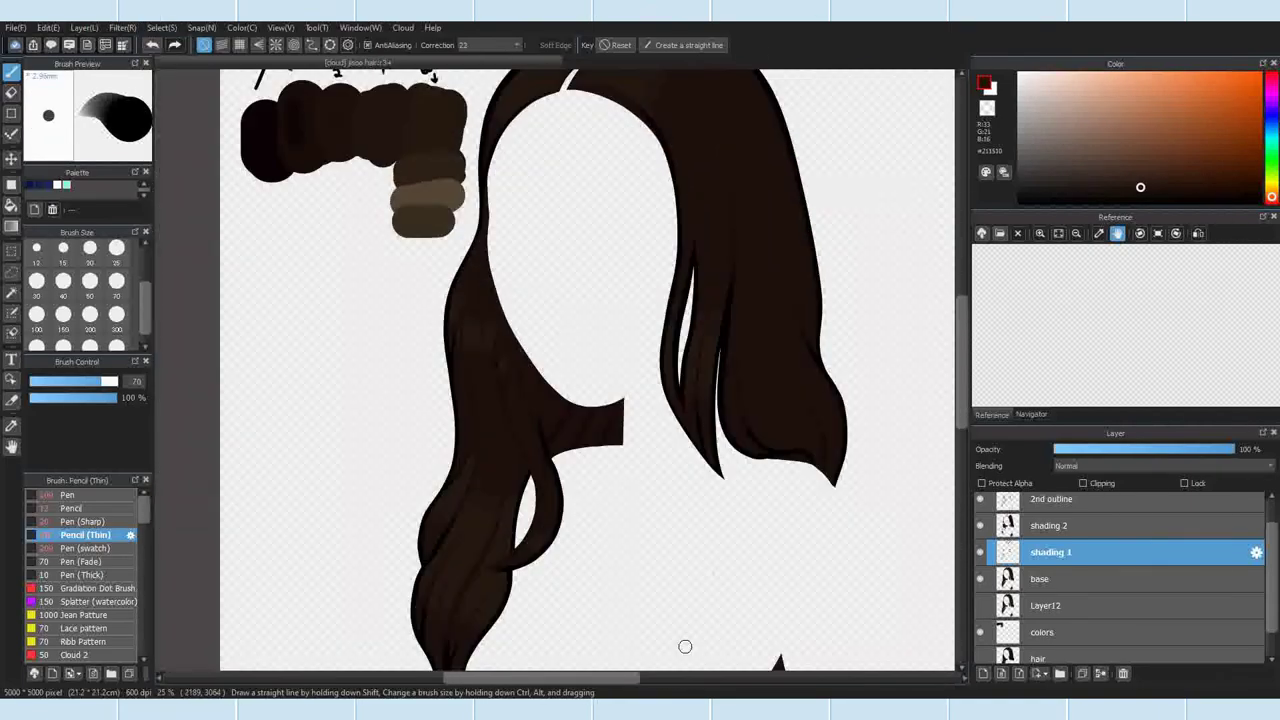
Step: Refine the first-level shading on the strands left of the face with the size 30 eraser and Pencil (Thin) at size 70
key(e)
scroll(457, 327, up, 6)
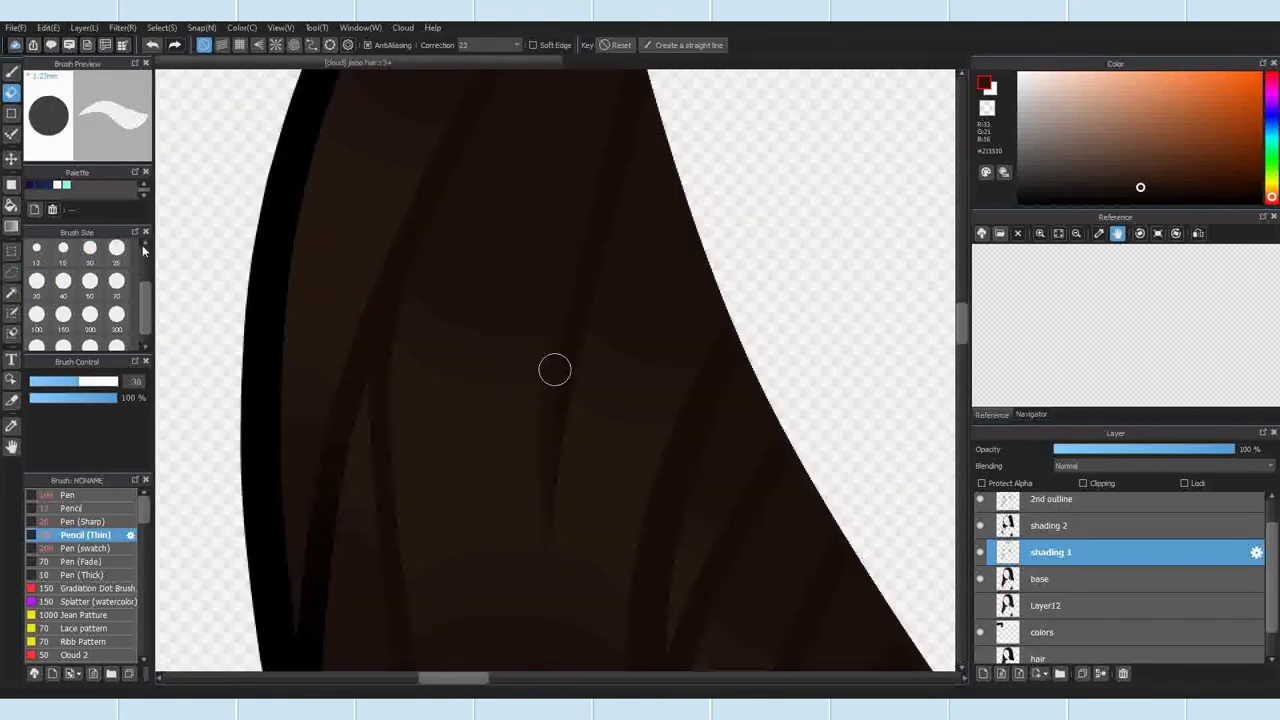
key(p)
scroll(559, 328, down, 2)
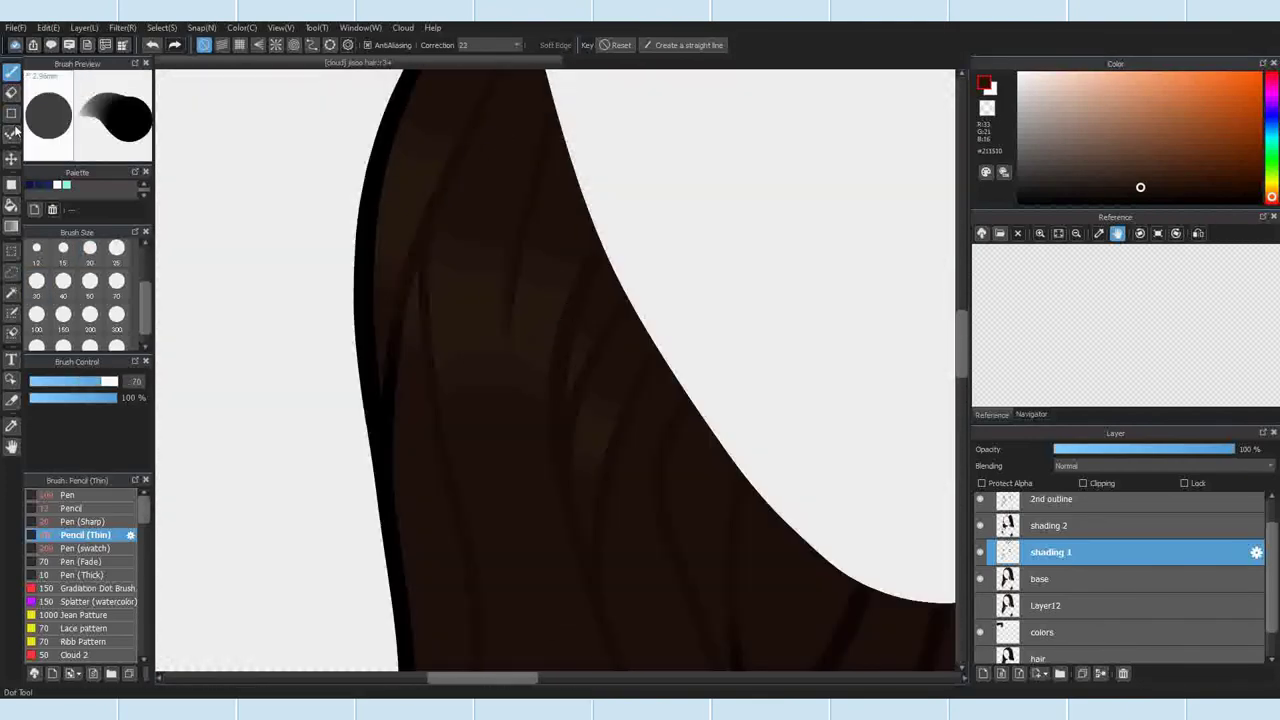
scroll(531, 325, down, 2)
scroll(531, 325, up, 4)
scroll(700, 449, down, 6)
scroll(662, 478, up, 3)
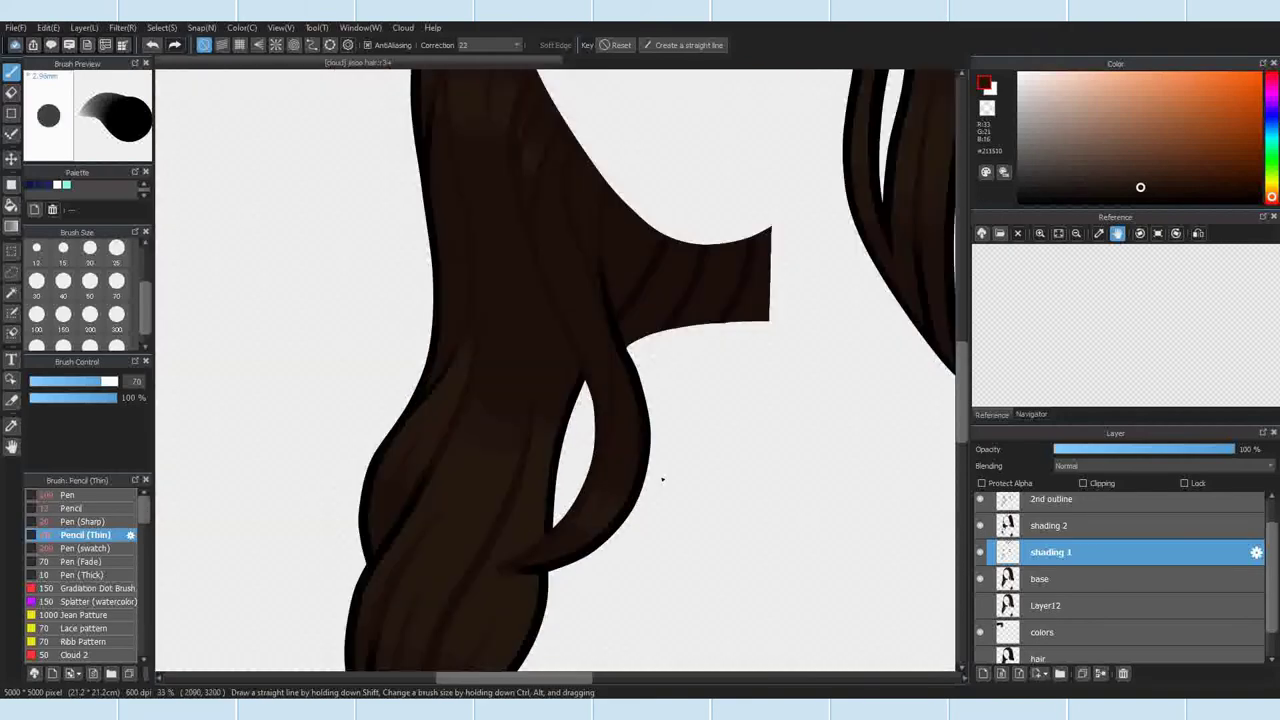
Step: Rework the first-level shading on the curled lock beside the opening with Pencil (Thin) and the size 30 eraser
scroll(603, 563, up, 3)
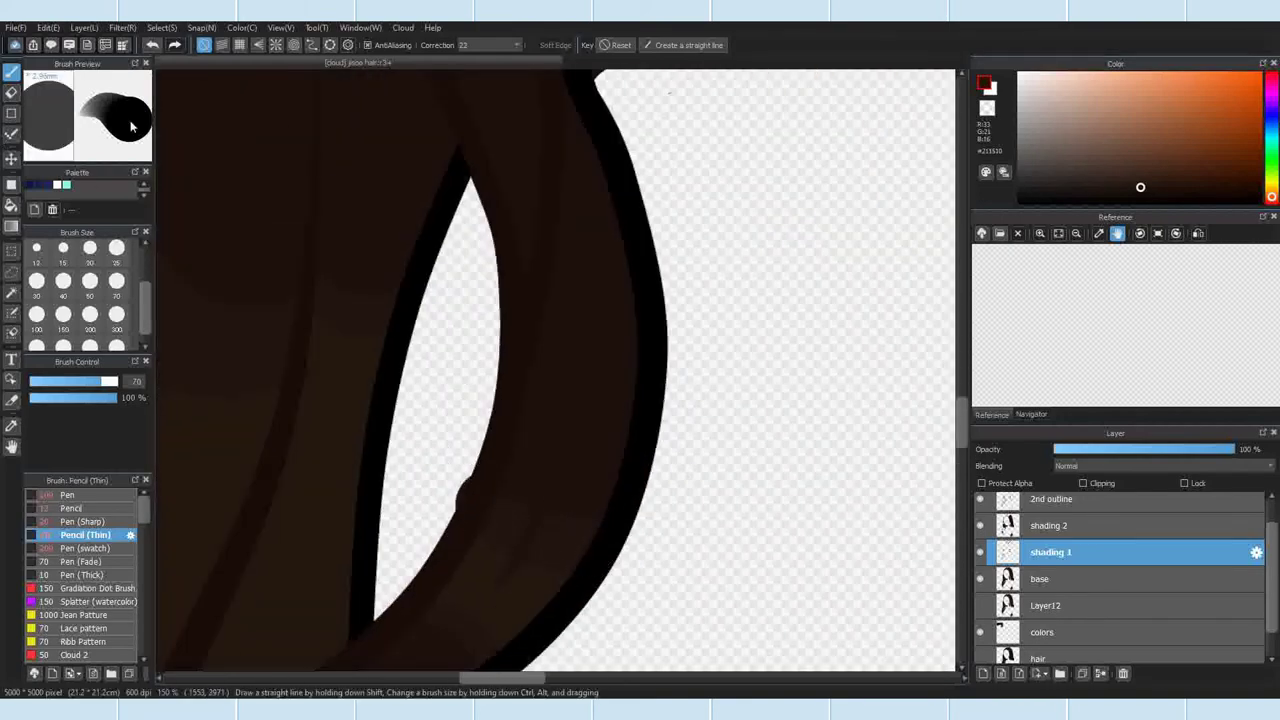
click(45, 293)
scroll(520, 570, up, 1)
click(11, 92)
scroll(506, 543, up, 2)
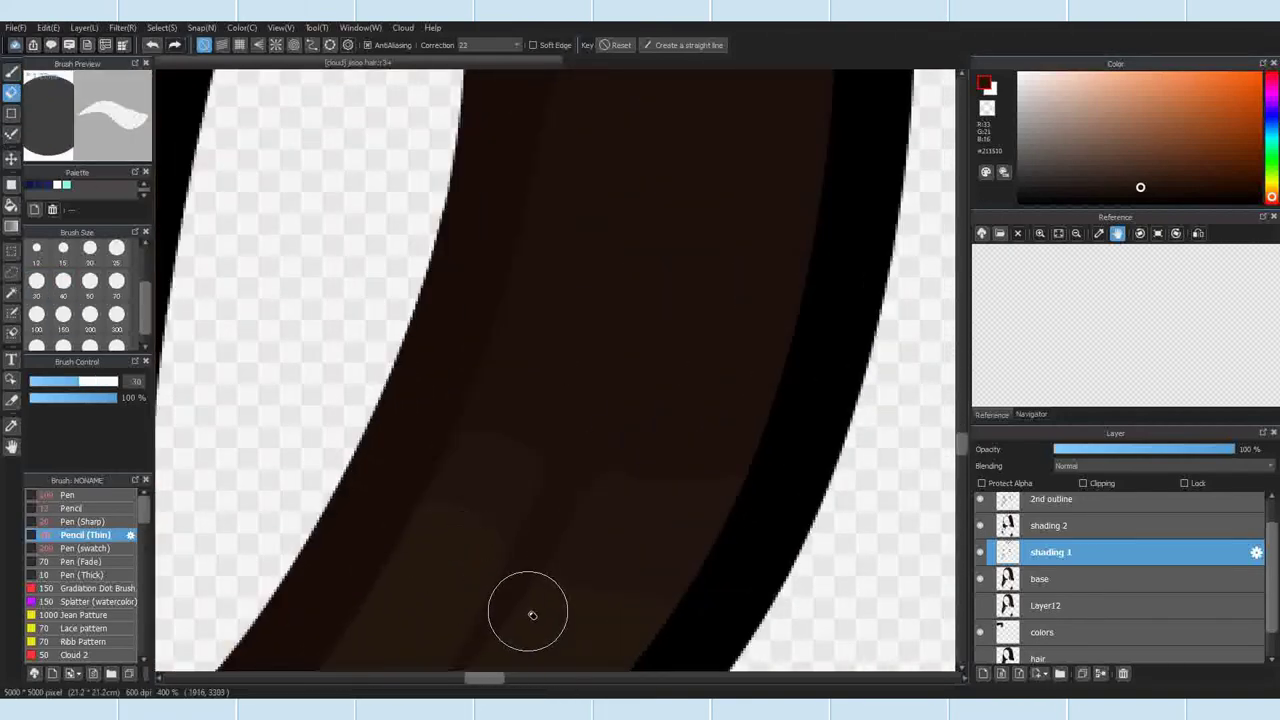
scroll(642, 400, down, 2)
scroll(642, 401, down, 4)
scroll(591, 443, up, 2)
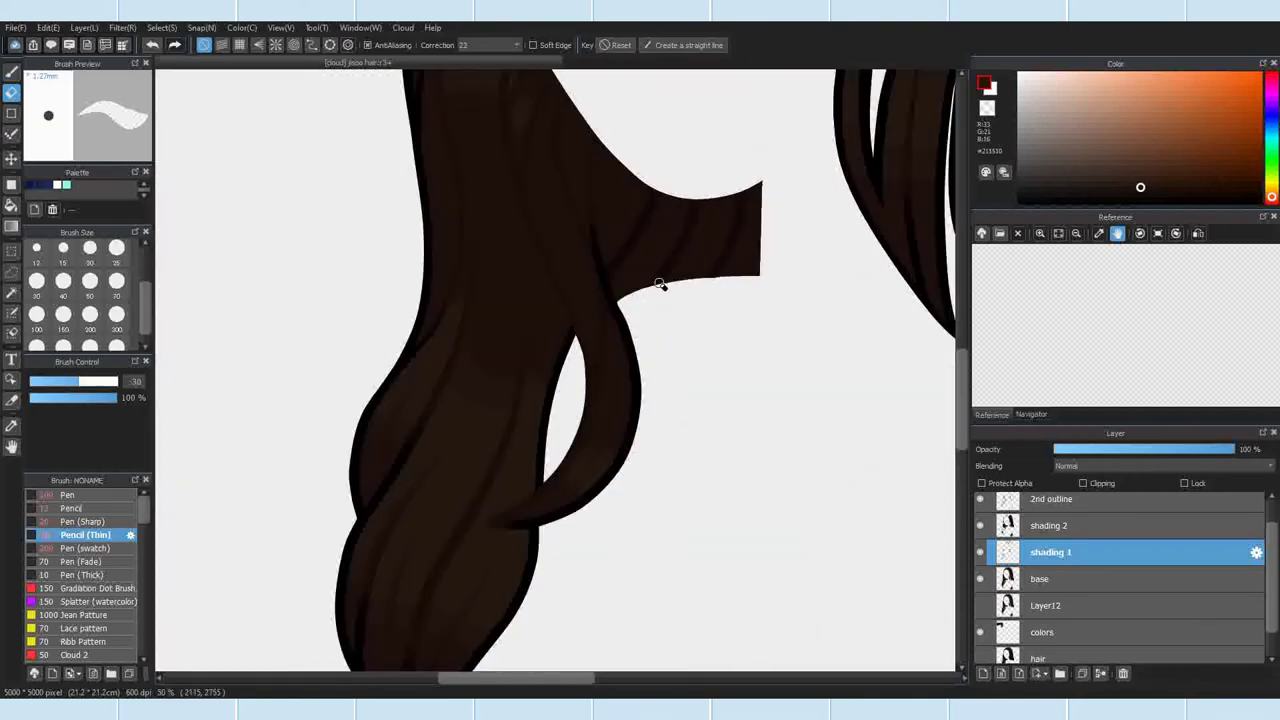
Step: Lasso the curled lock's middle on the shading 2 layer, move and rotate it with Transform, and clear the selection
click(1049, 526)
scroll(724, 334, up, 2)
click(11, 272)
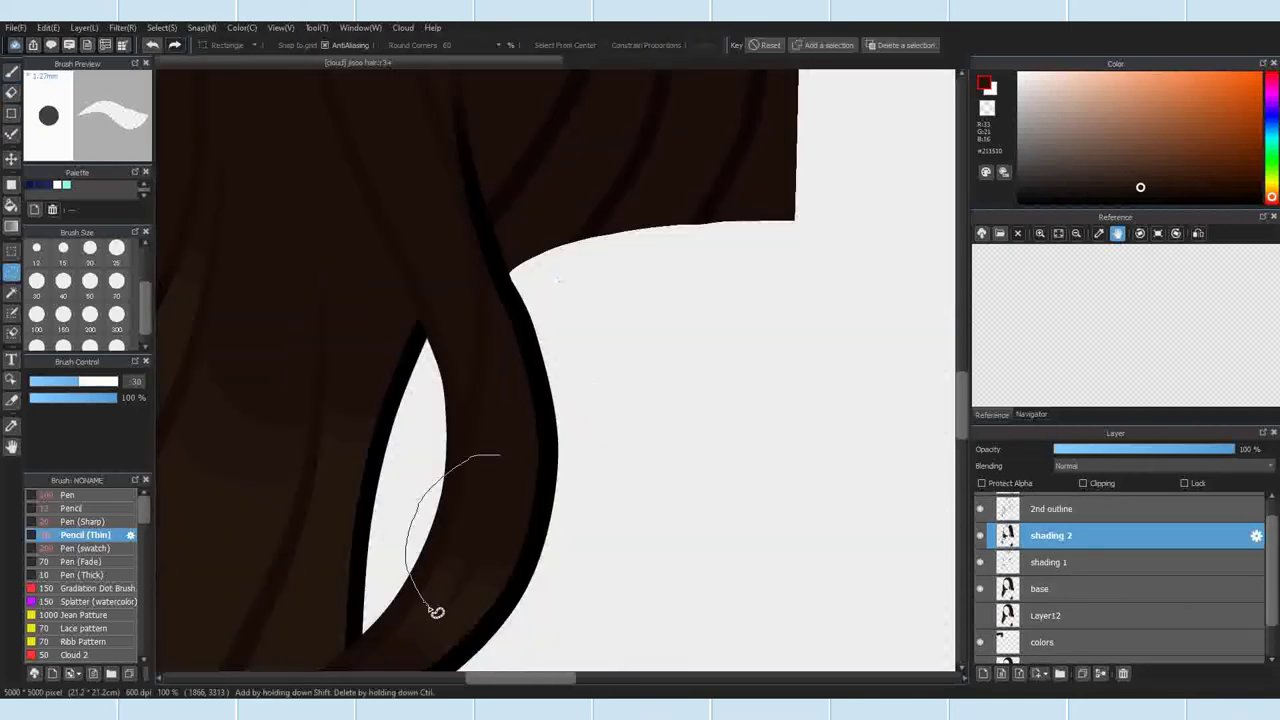
key(v)
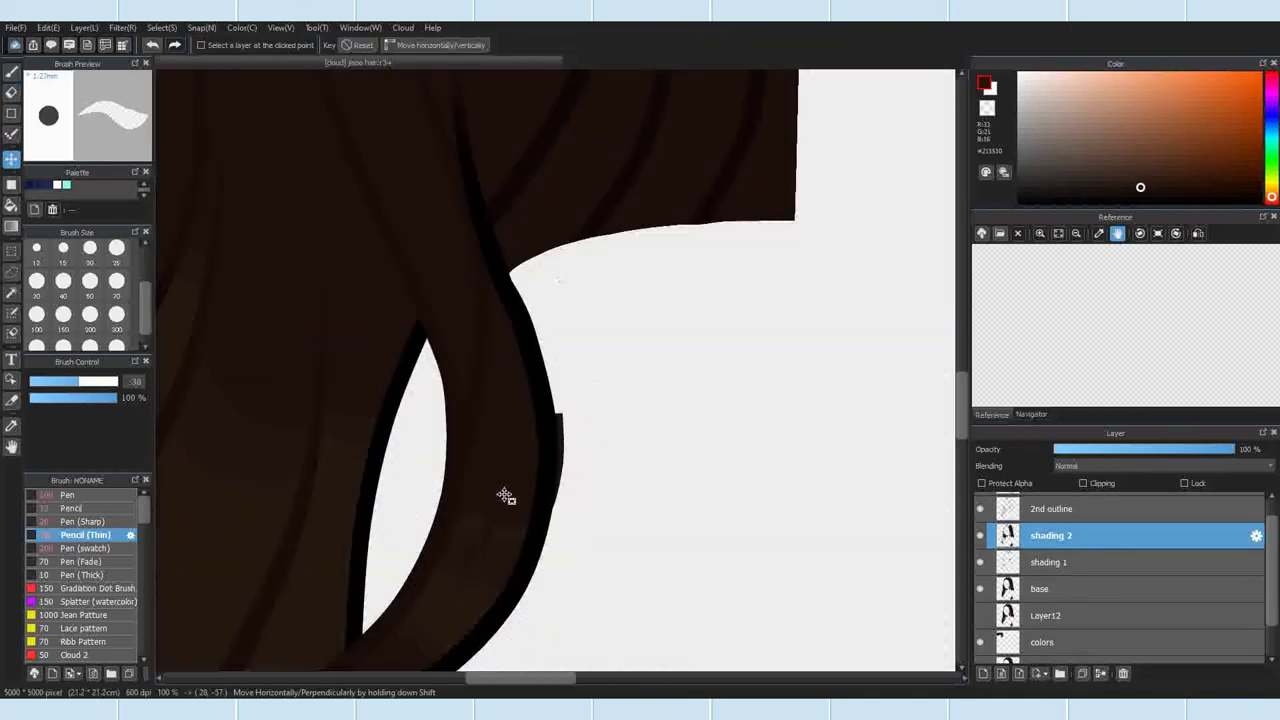
key(ctrl+t)
drag(663, 379, 537, 458)
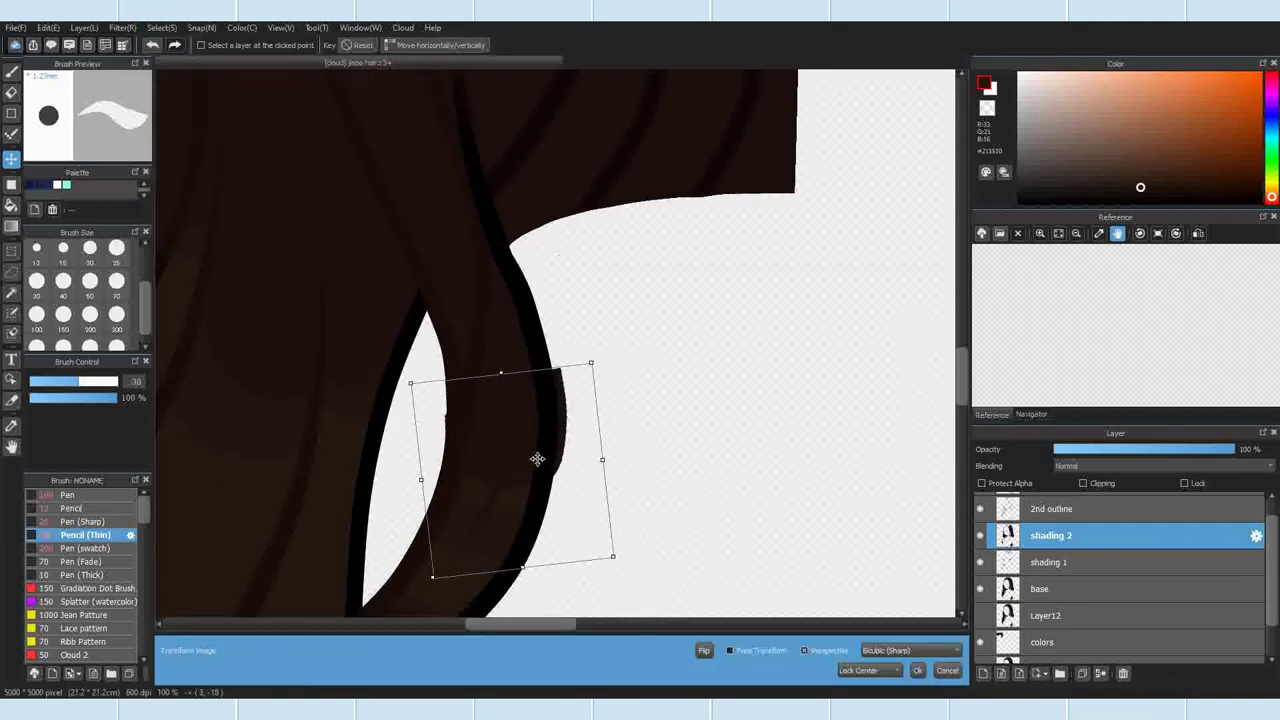
click(919, 673)
scroll(517, 430, down, 2)
click(163, 28)
click(170, 62)
Step: Lasso the curled lock's shading on the shading 1 layer, rotate and reposition it with Transform, and clear the selection
scroll(513, 500, up, 3)
click(1050, 562)
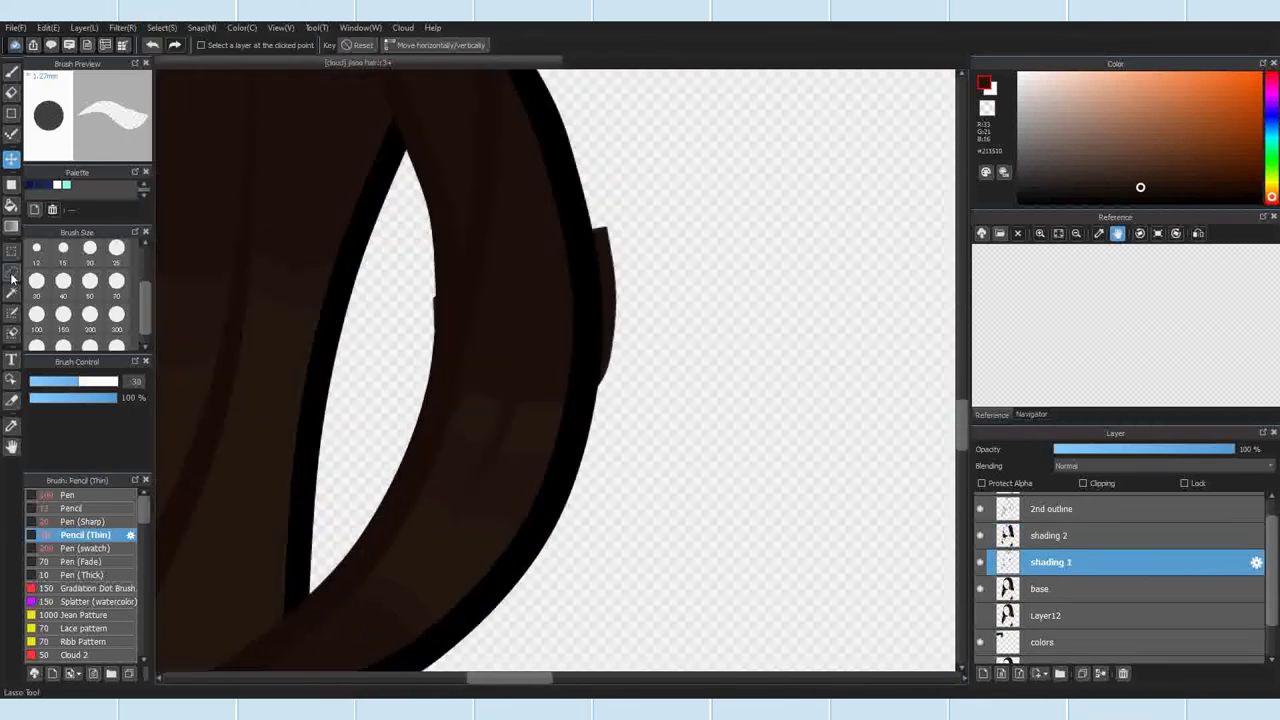
click(12, 275)
drag(543, 428, 432, 551)
click(12, 160)
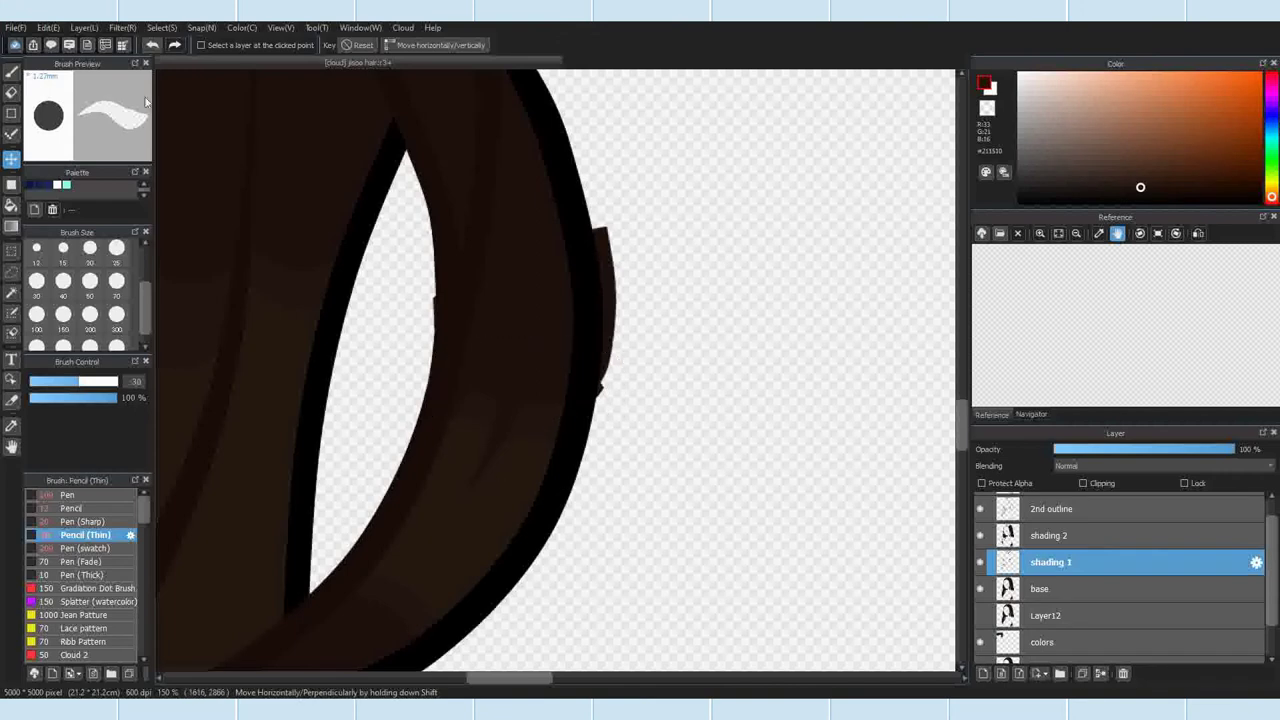
click(156, 29)
click(190, 162)
drag(722, 325, 708, 287)
drag(614, 256, 622, 260)
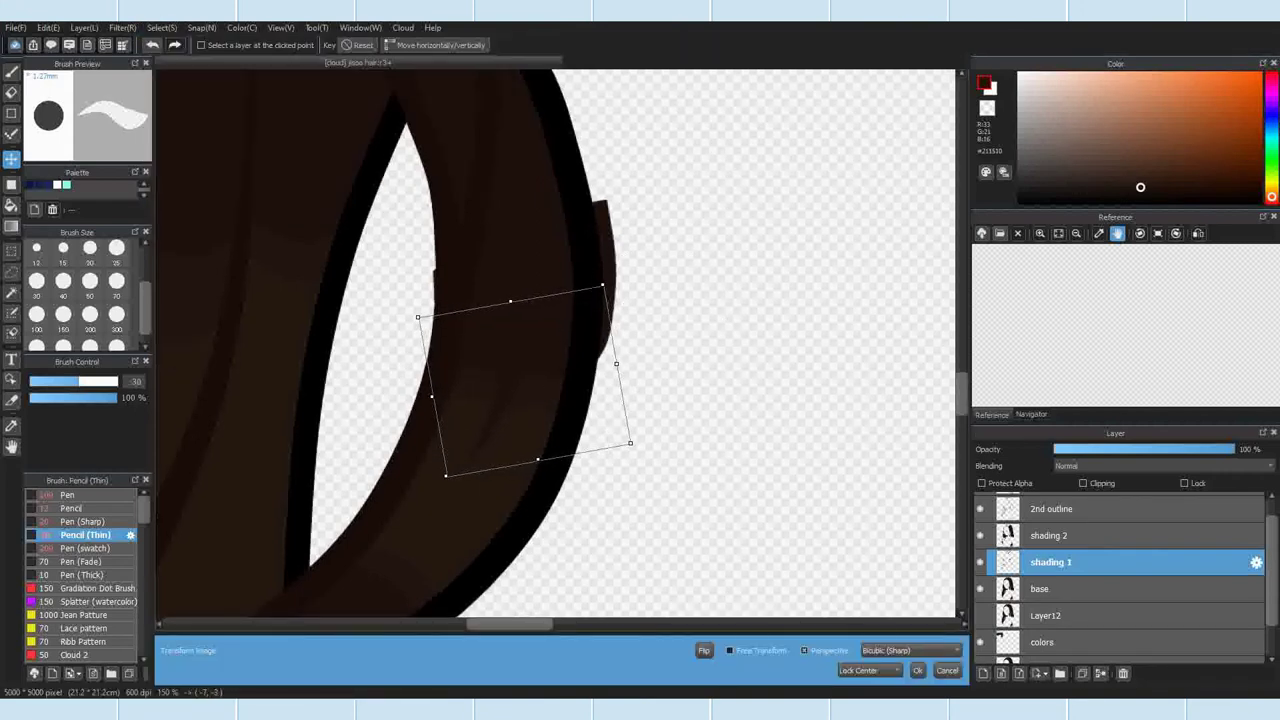
click(919, 673)
click(161, 28)
click(175, 63)
Step: Clean up the curled lock on the shading 2 and shading 1 layers with the size 30 eraser, removing shading outside the outline
click(11, 93)
click(1050, 536)
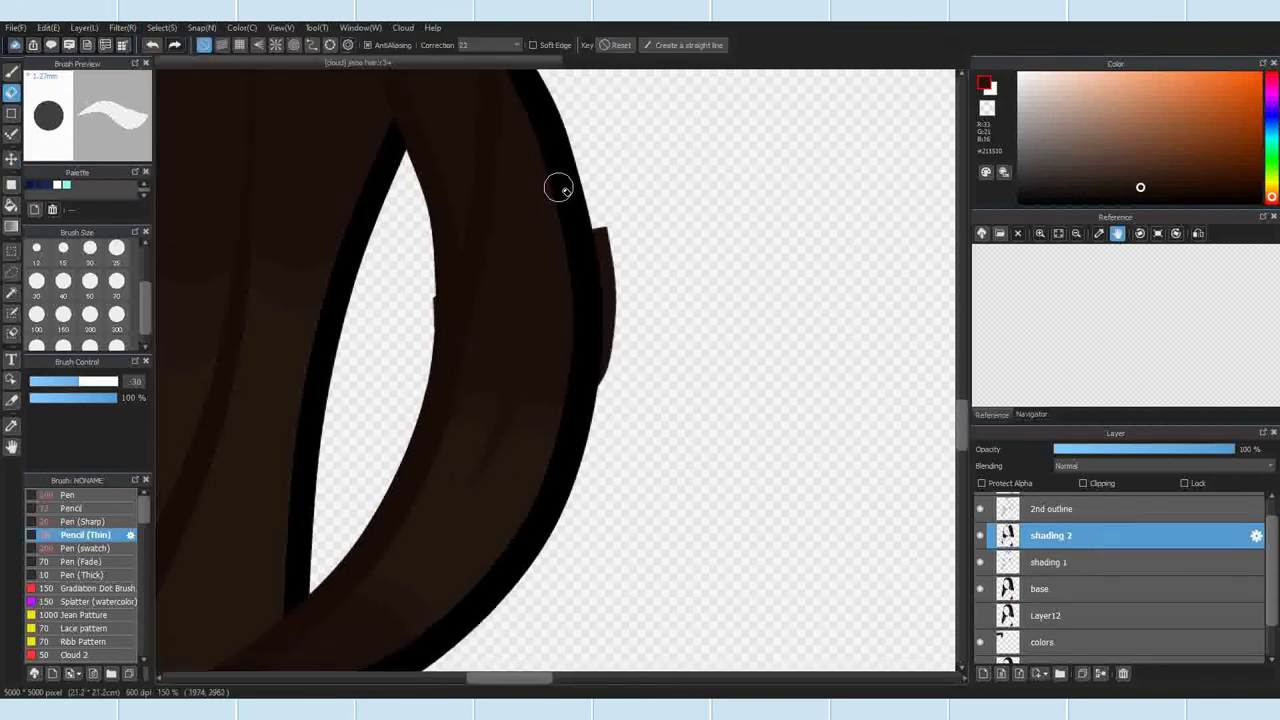
click(1040, 562)
scroll(482, 409, up, 3)
click(1040, 536)
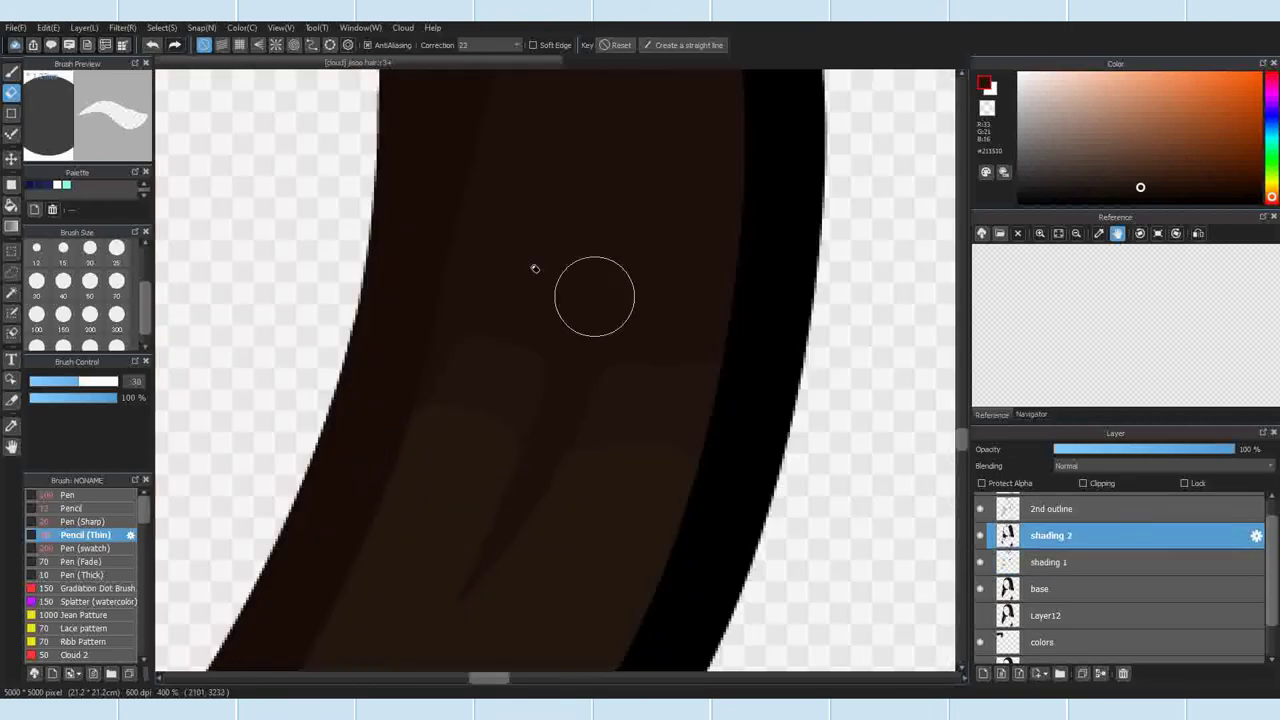
scroll(474, 383, down, 10)
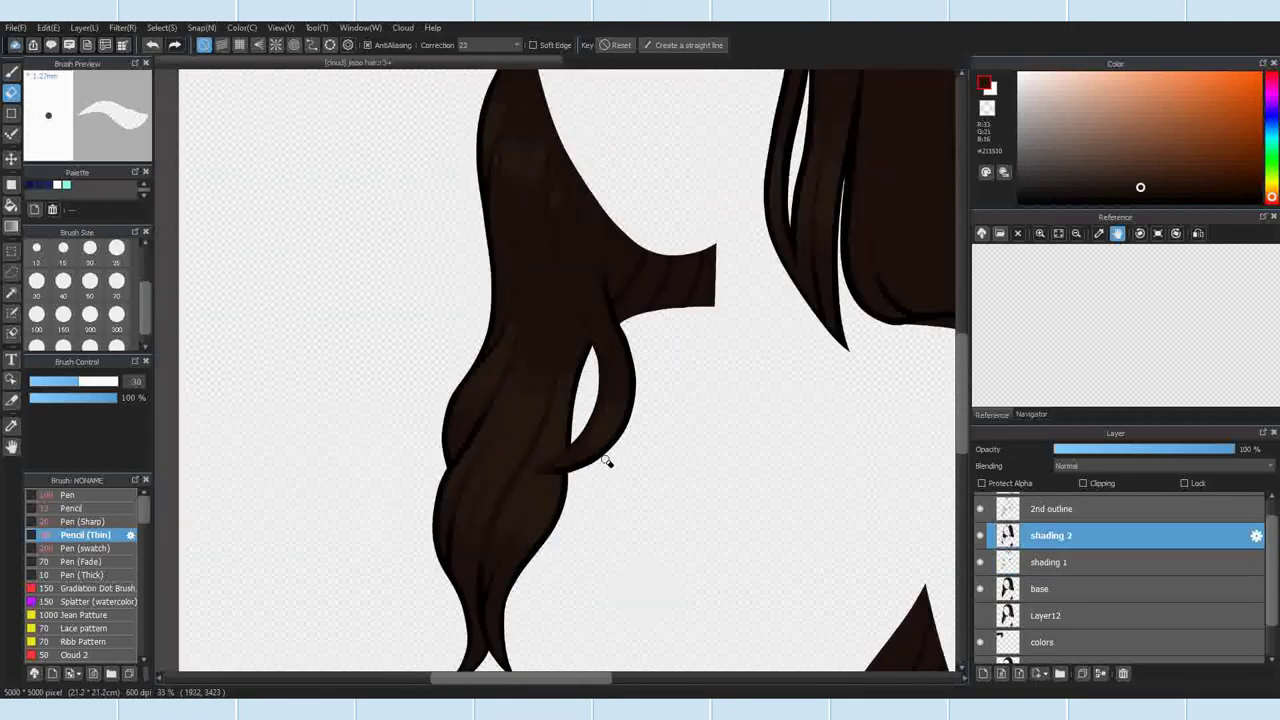
scroll(519, 410, up, 3)
scroll(519, 410, down, 2)
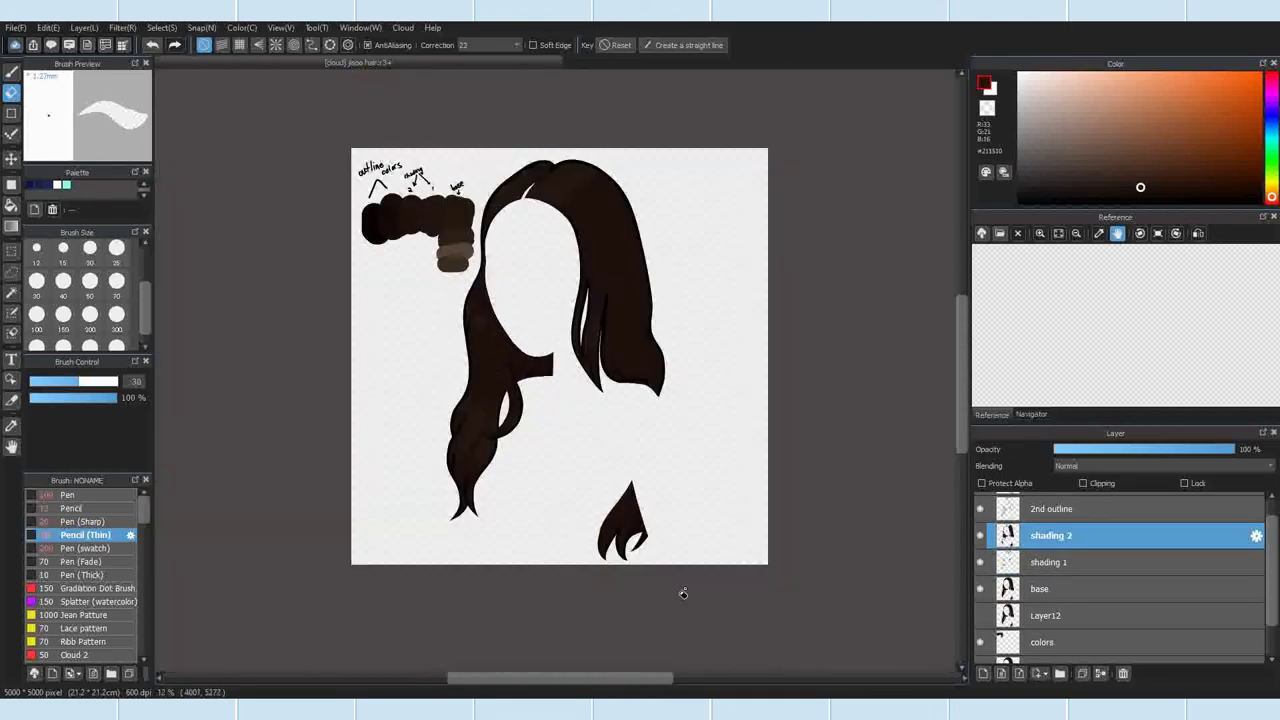
Step: Refine the shading 1 edges on the thin strands right of the face with the size 30 eraser
scroll(580, 423, up, 3)
scroll(580, 423, down, 2)
key(alt+bracketleft)
scroll(551, 574, up, 6)
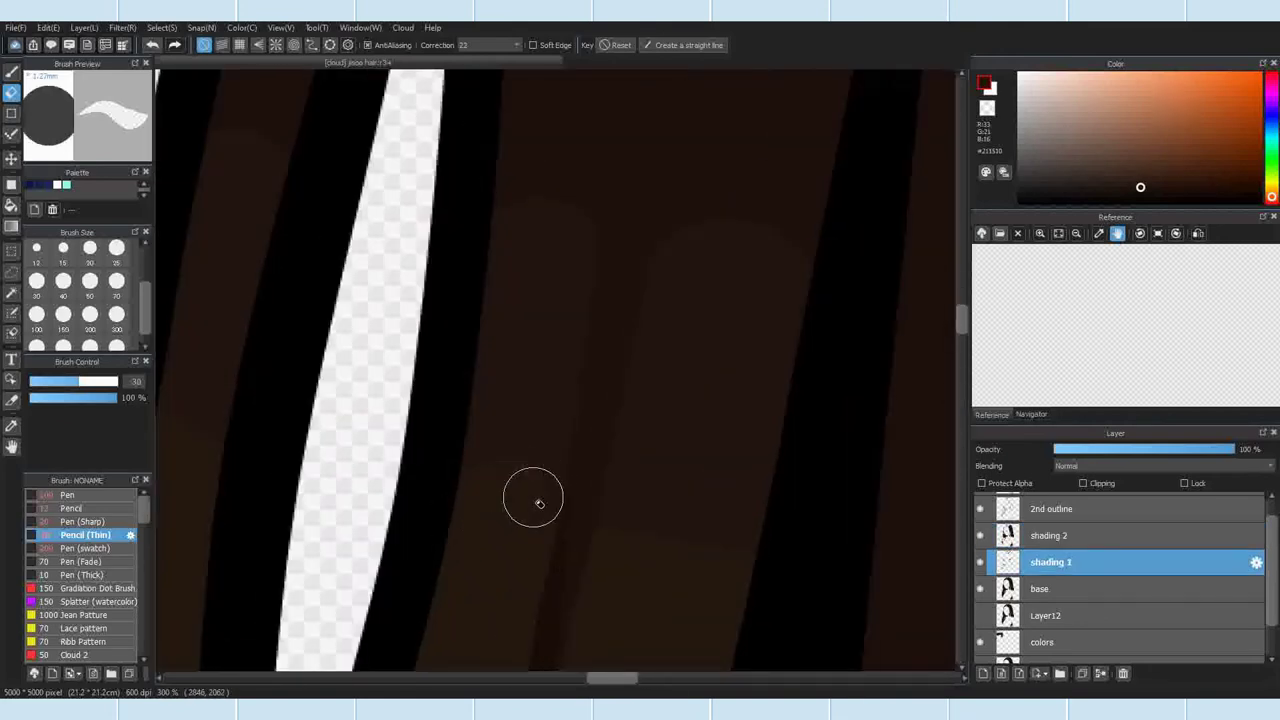
scroll(738, 548, down, 6)
scroll(735, 600, up, 5)
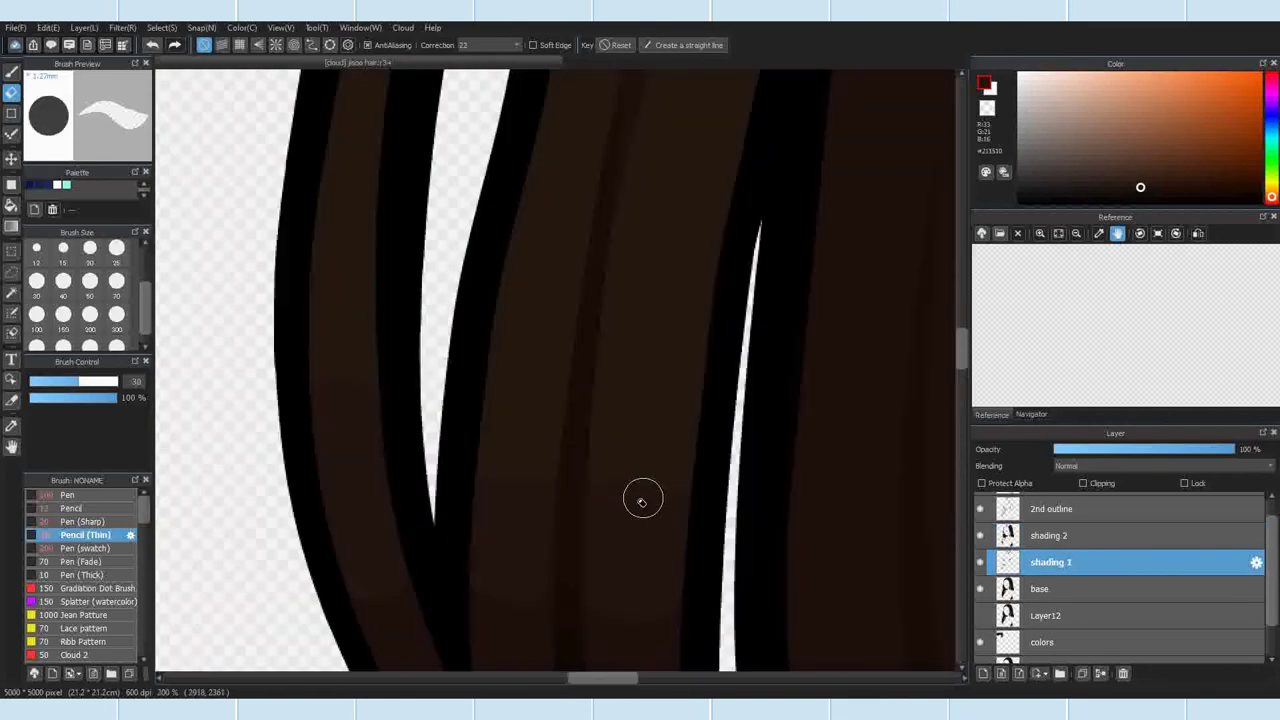
Step: Clean up the shading 1 transitions on the strands right of the face with the size 70 eraser and Pencil (Thin)
click(117, 282)
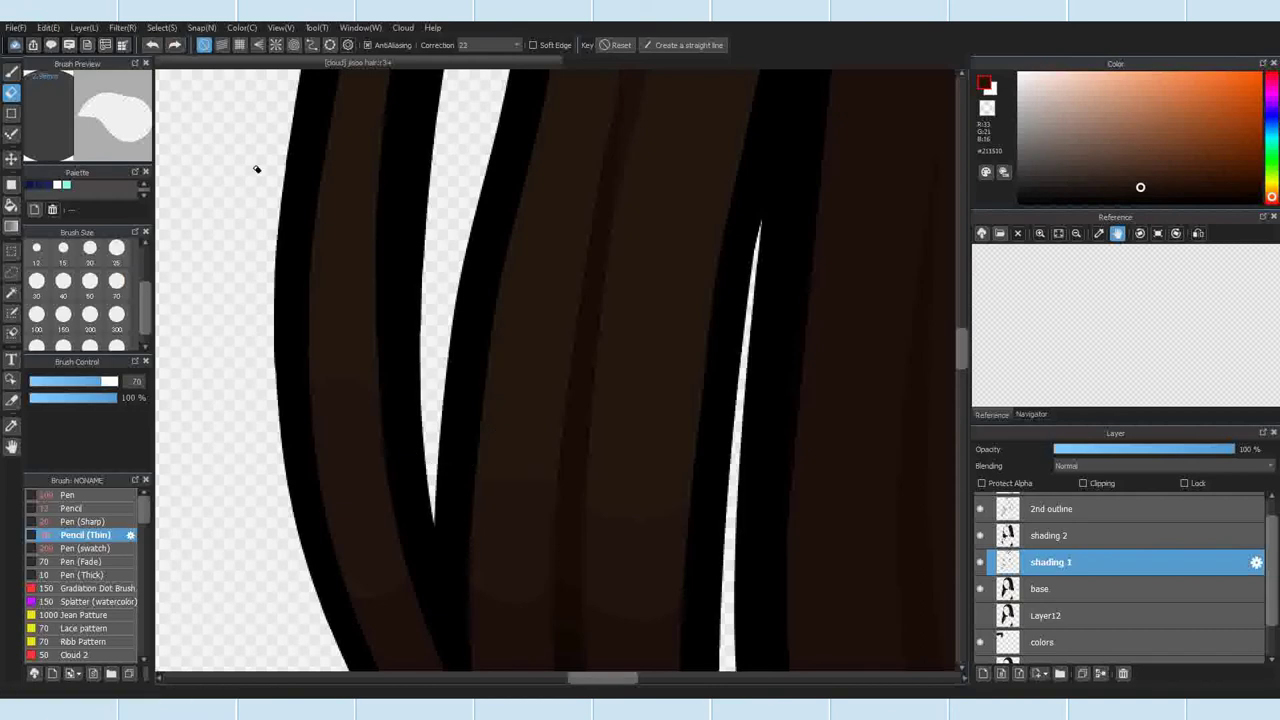
key(b)
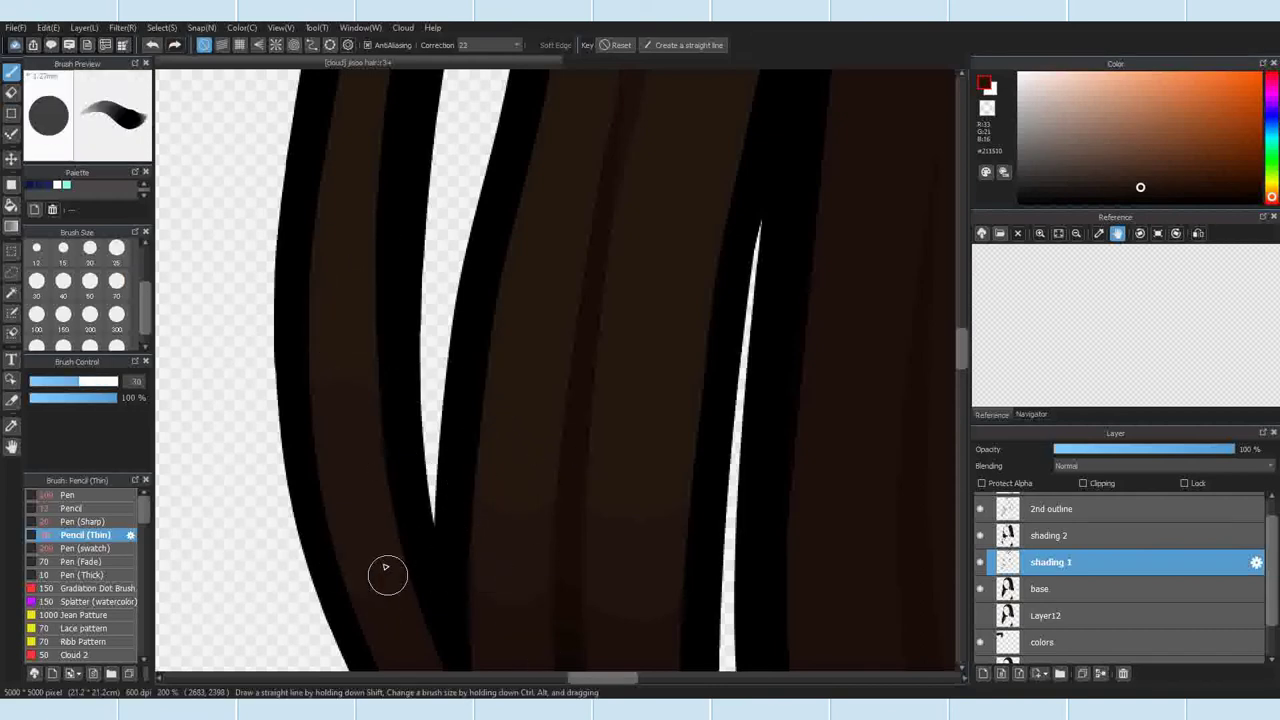
key(e)
scroll(400, 443, down, 2)
scroll(391, 449, down, 3)
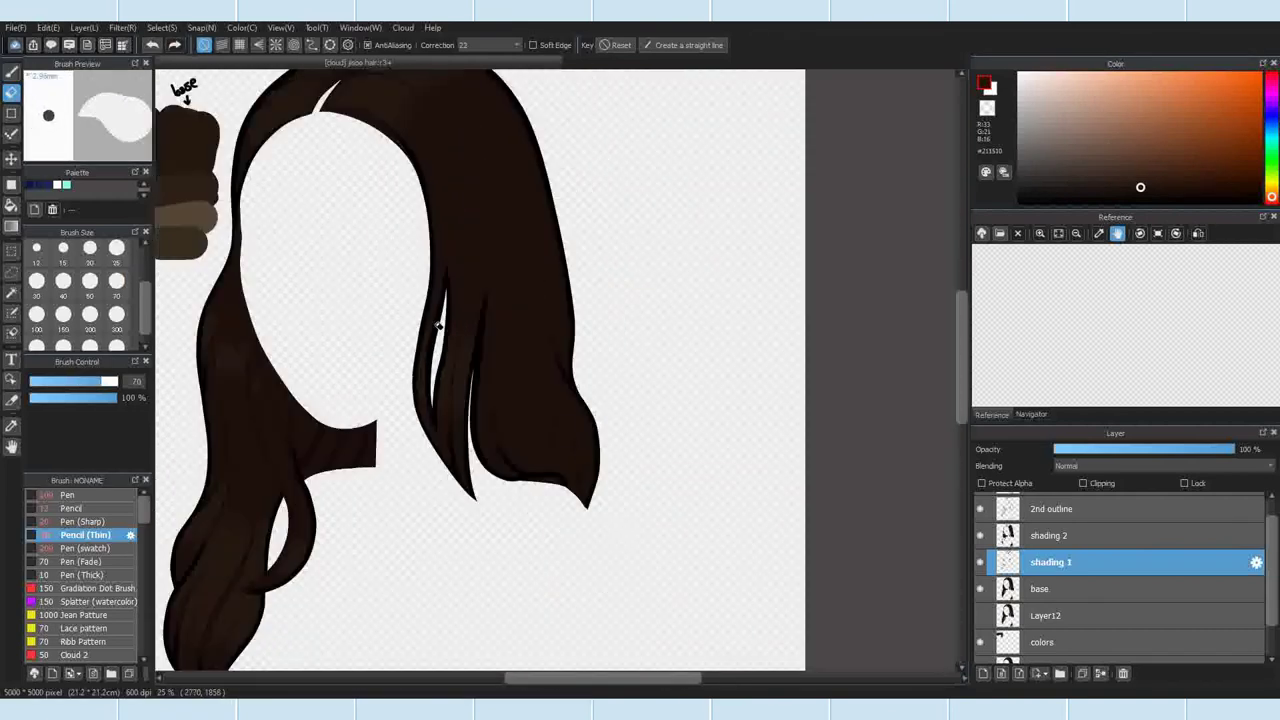
scroll(592, 469, down, 1)
Step: Paint shading 1 with the size 30 Pencil (Thin) where the crown strands right of the parting meet the darker side area
scroll(463, 323, up, 5)
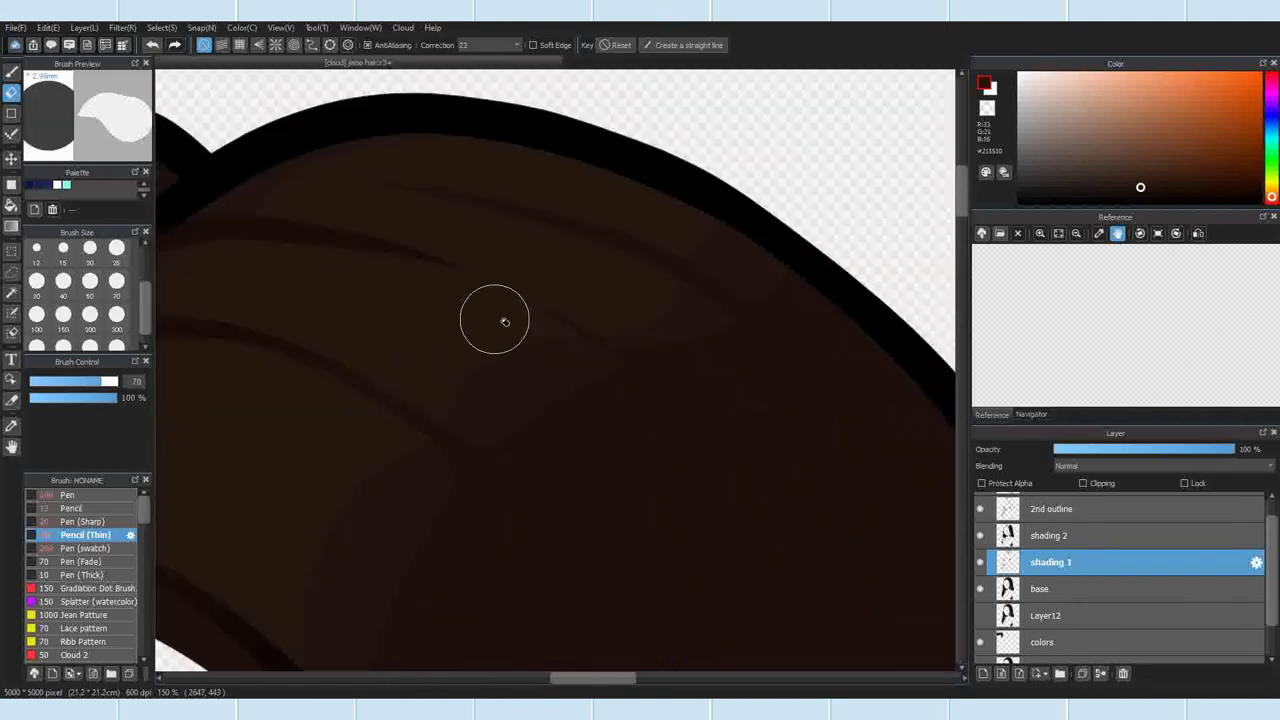
key(b)
scroll(490, 425, up, 2)
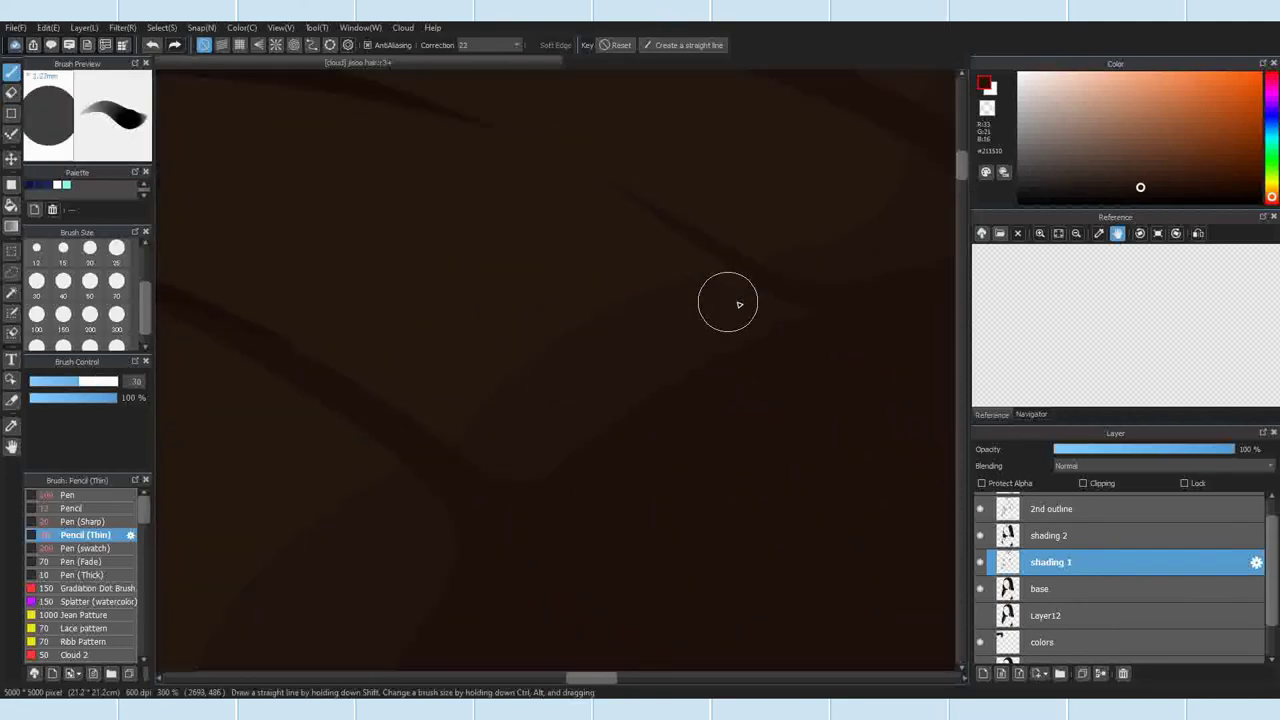
scroll(560, 400, down, 1)
drag(538, 411, 308, 537)
drag(443, 445, 392, 487)
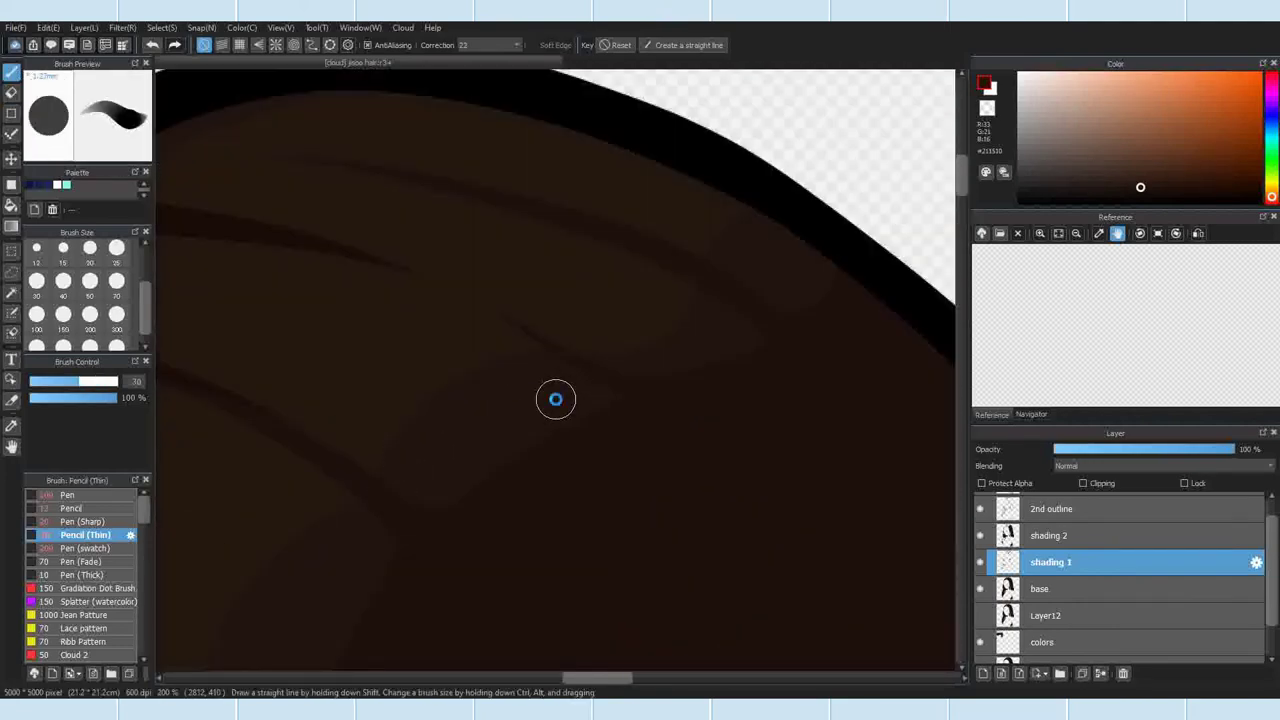
scroll(556, 399, down, 4)
Step: Lay a curve snap under the short strand on the right side of the crown, trace it with the size 15 Pen (Sharp), and remove the snap
scroll(543, 403, up, 2)
key(7)
scroll(535, 381, up, 2)
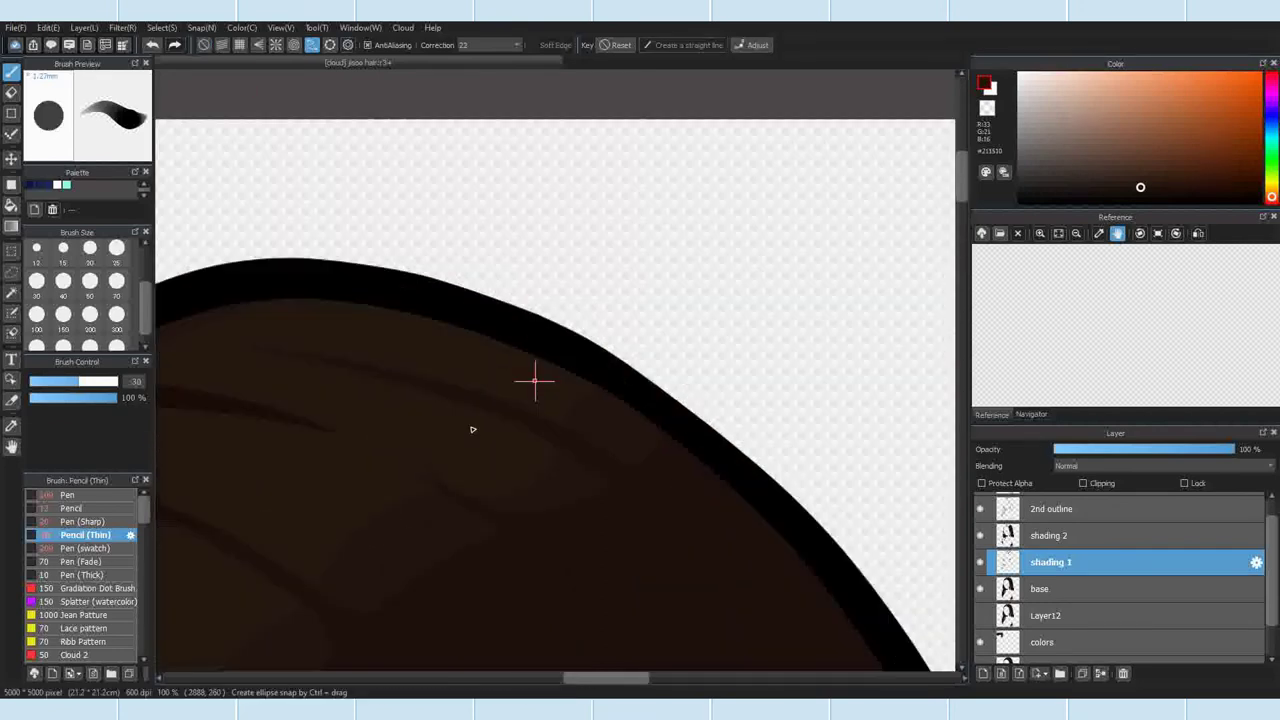
double_click(564, 495)
click(128, 523)
click(128, 523)
click(718, 487)
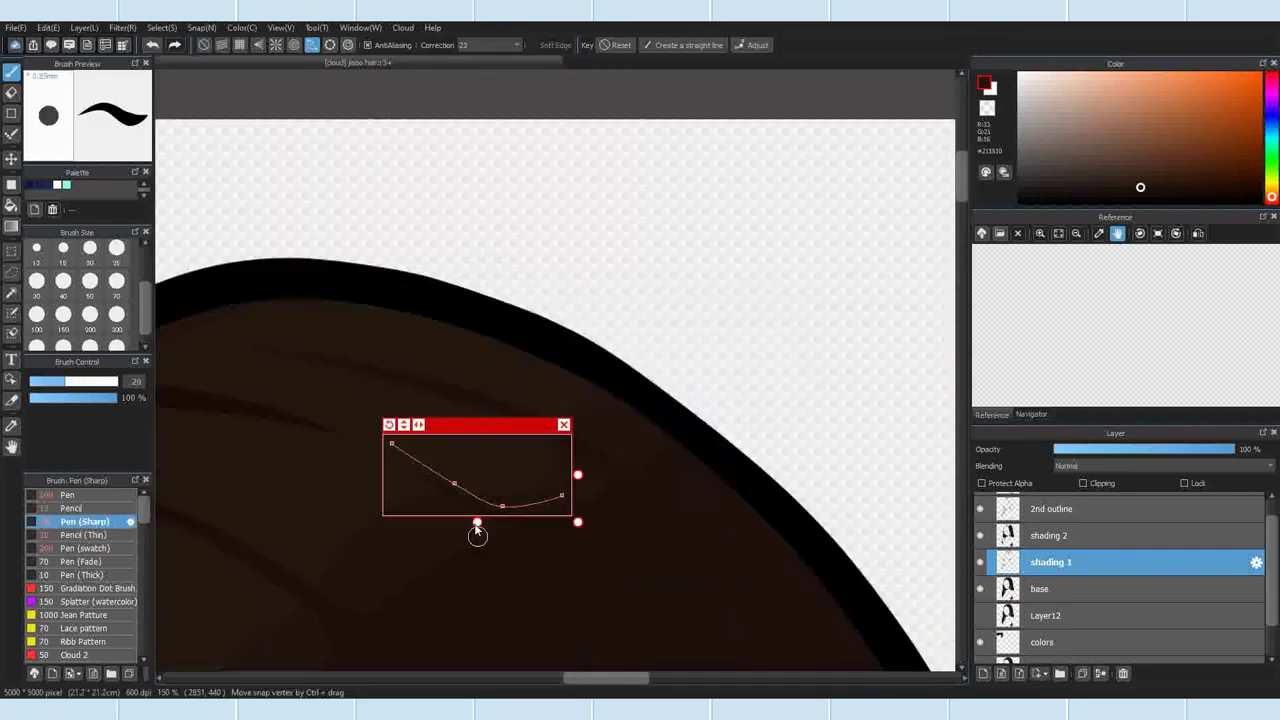
scroll(467, 509, up, 2)
drag(315, 360, 299, 369)
drag(450, 377, 439, 373)
key([)
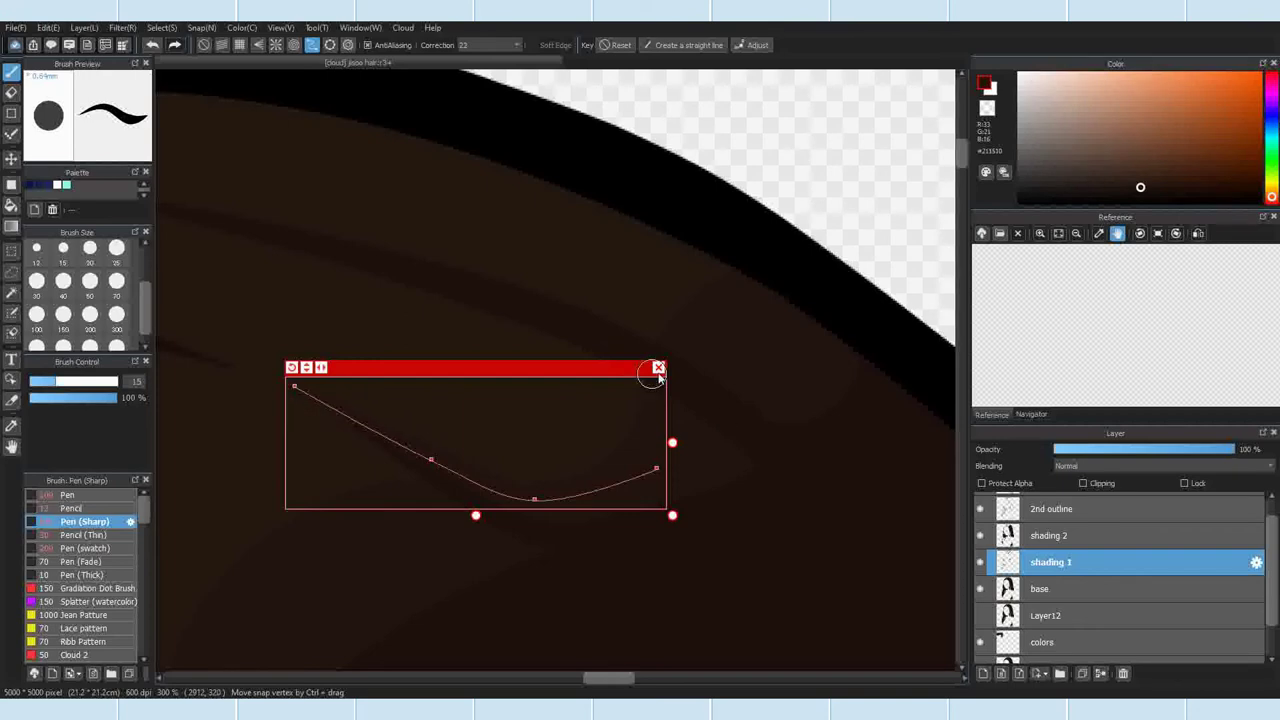
click(74, 508)
click(75, 255)
click(658, 368)
scroll(658, 368, down, 7)
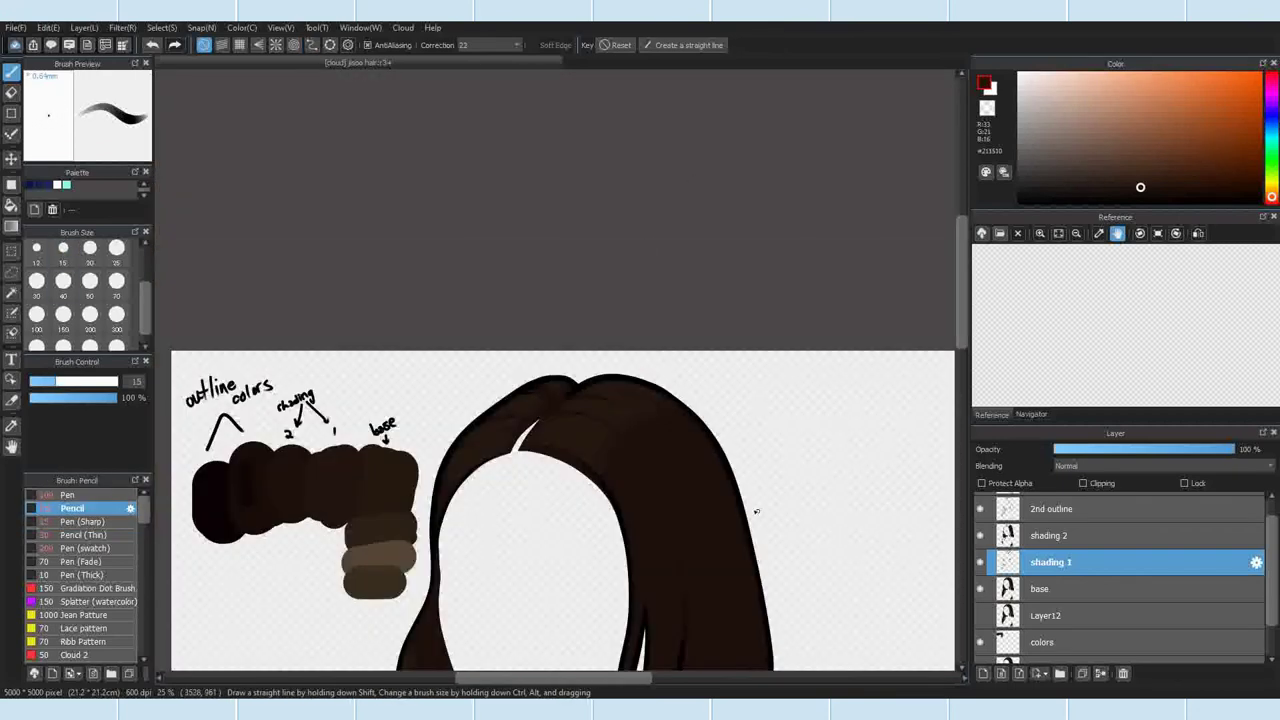
Step: Lay a curve snap below the upper strand right of the parting, trace it with the size 15 Pen (Sharp), and remove the snap
scroll(630, 431, up, 3)
click(312, 45)
scroll(668, 387, up, 3)
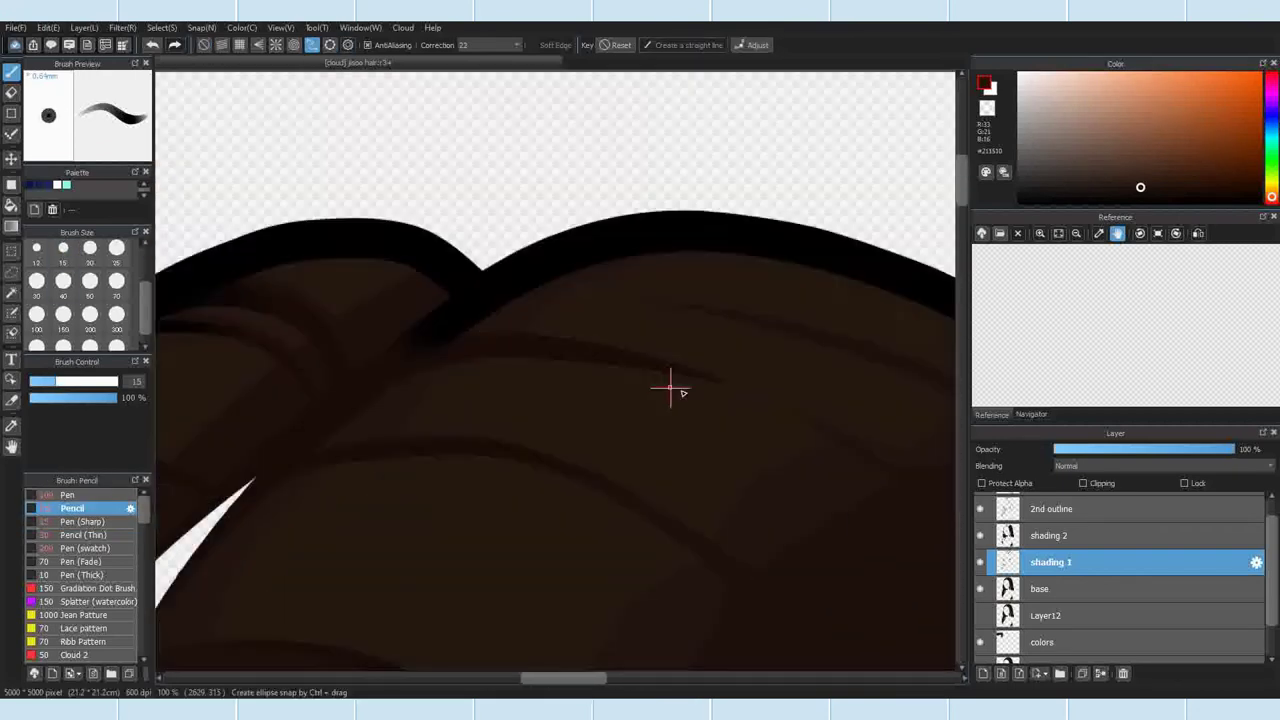
click(803, 407)
click(606, 363)
click(306, 414)
double_click(298, 456)
click(606, 360)
drag(802, 406, 816, 405)
click(80, 522)
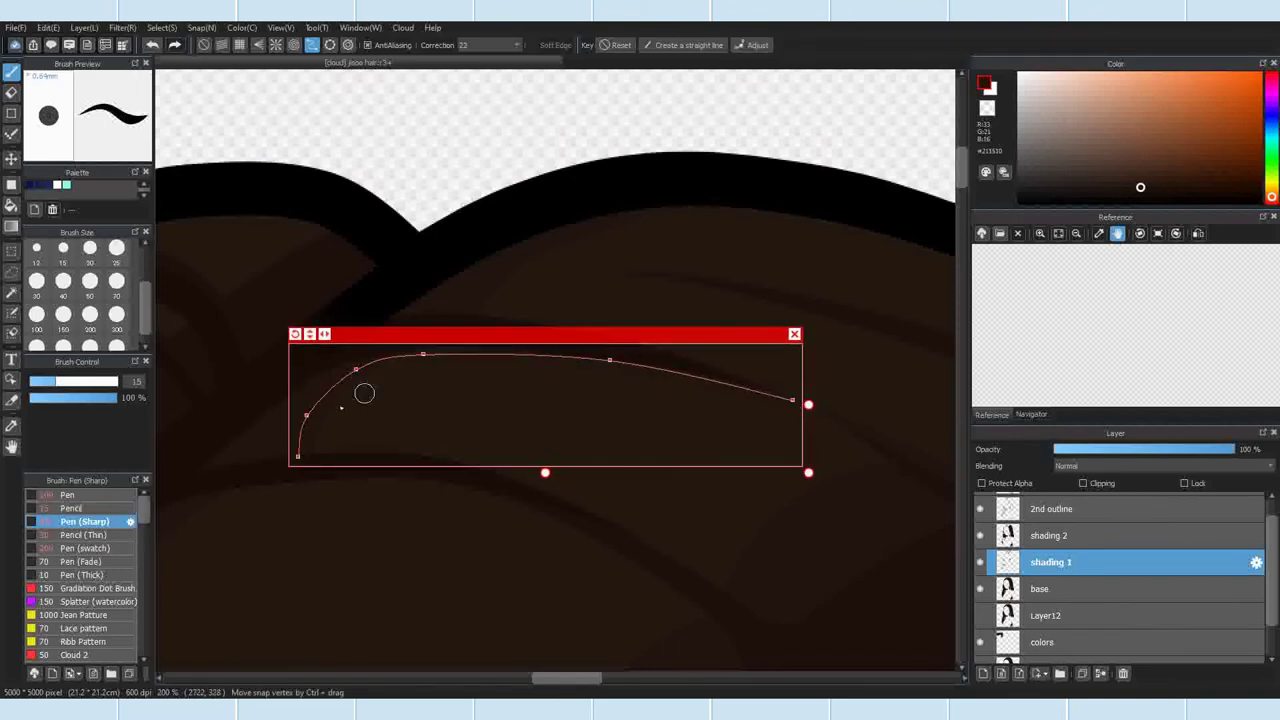
click(794, 334)
scroll(780, 356, down, 6)
scroll(832, 424, down, 1)
scroll(829, 388, up, 1)
scroll(829, 388, up, 4)
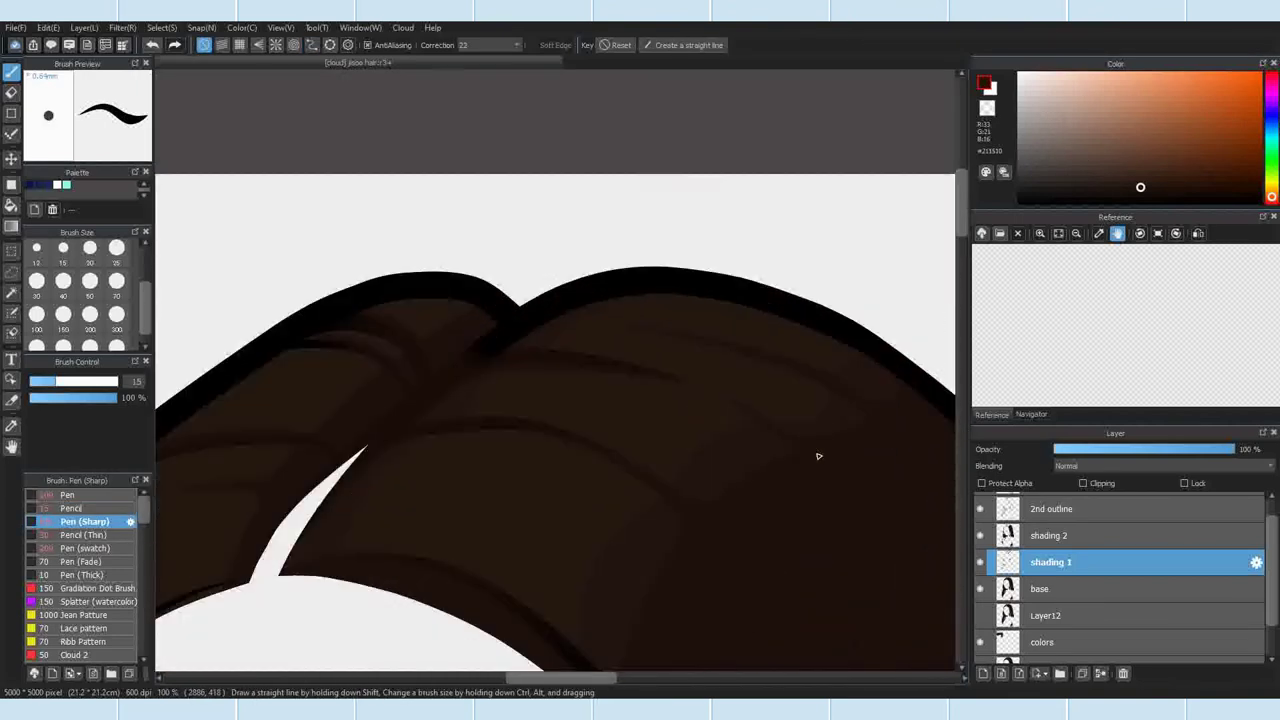
Step: Trim the shading 1 edge around the upper strand's tip with the size 40 eraser, and return to the Pencil brush
scroll(674, 381, up, 4)
click(11, 92)
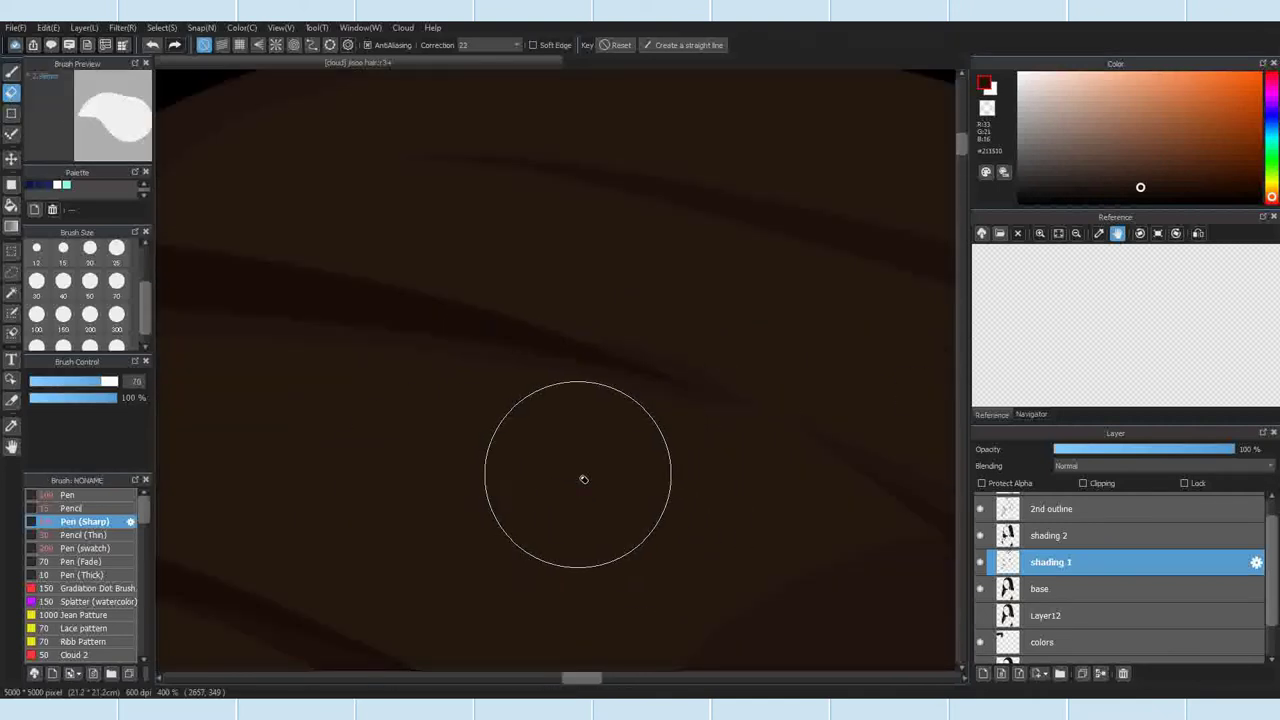
click(63, 283)
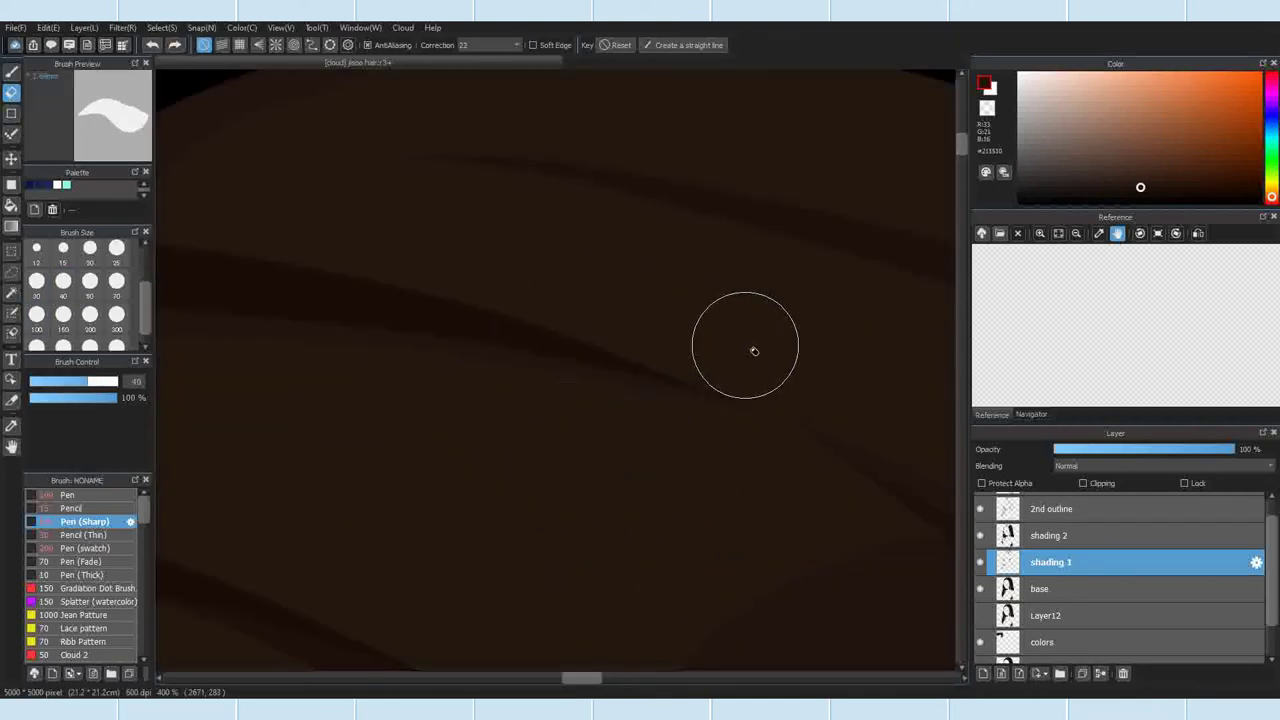
click(72, 508)
scroll(412, 267, down, 5)
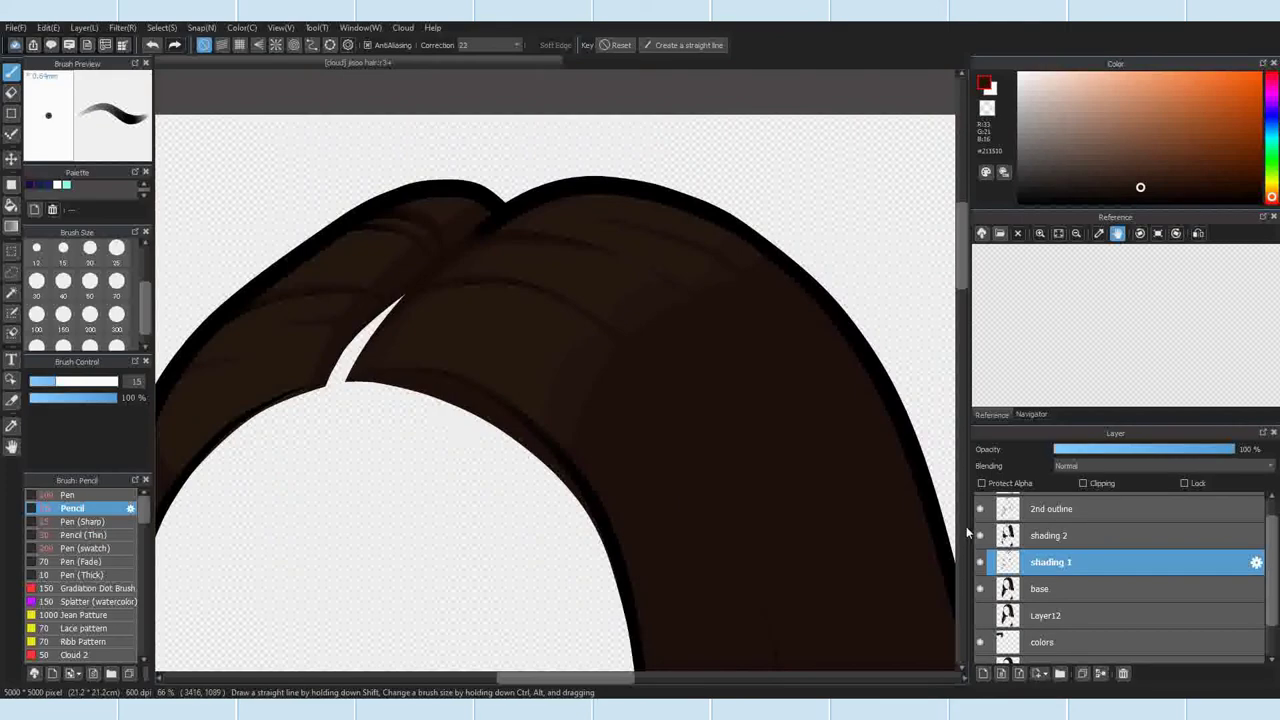
Step: Create a selection from the base layer's hair area, and return to the shading 1 layer with the Pencil at size 20
scroll(412, 267, up, 1)
scroll(563, 217, down, 3)
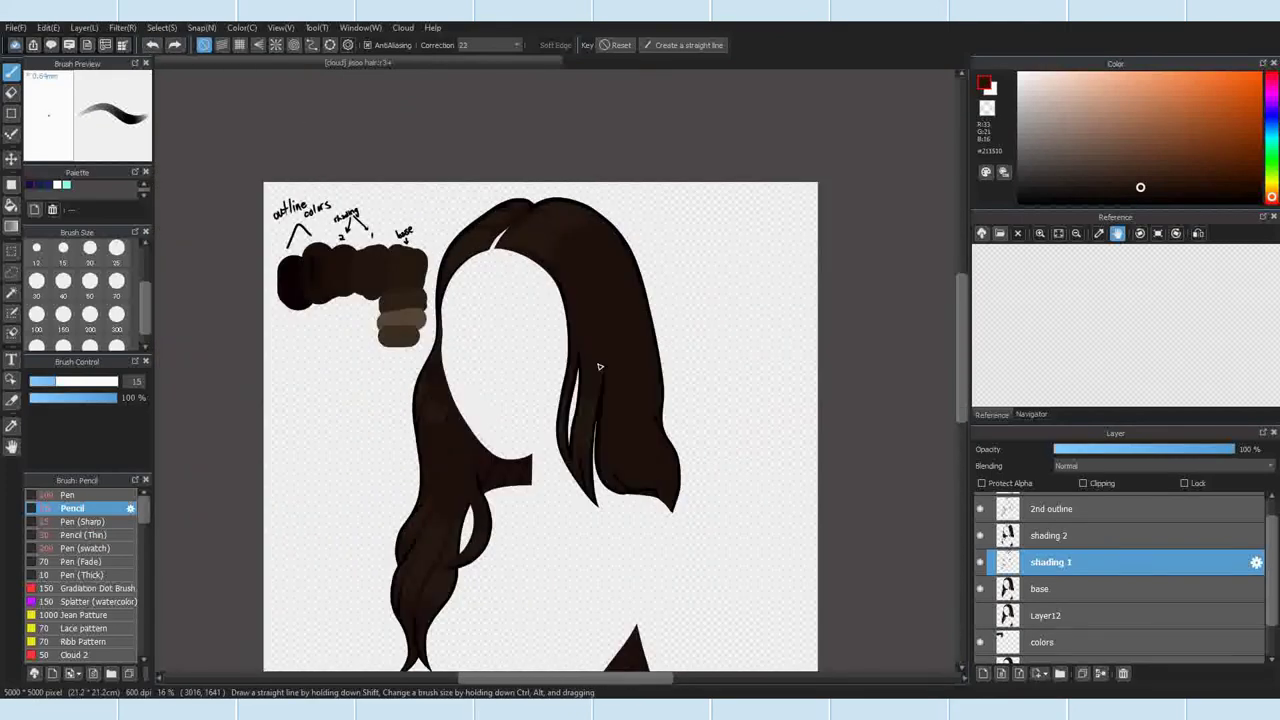
scroll(437, 414, up, 6)
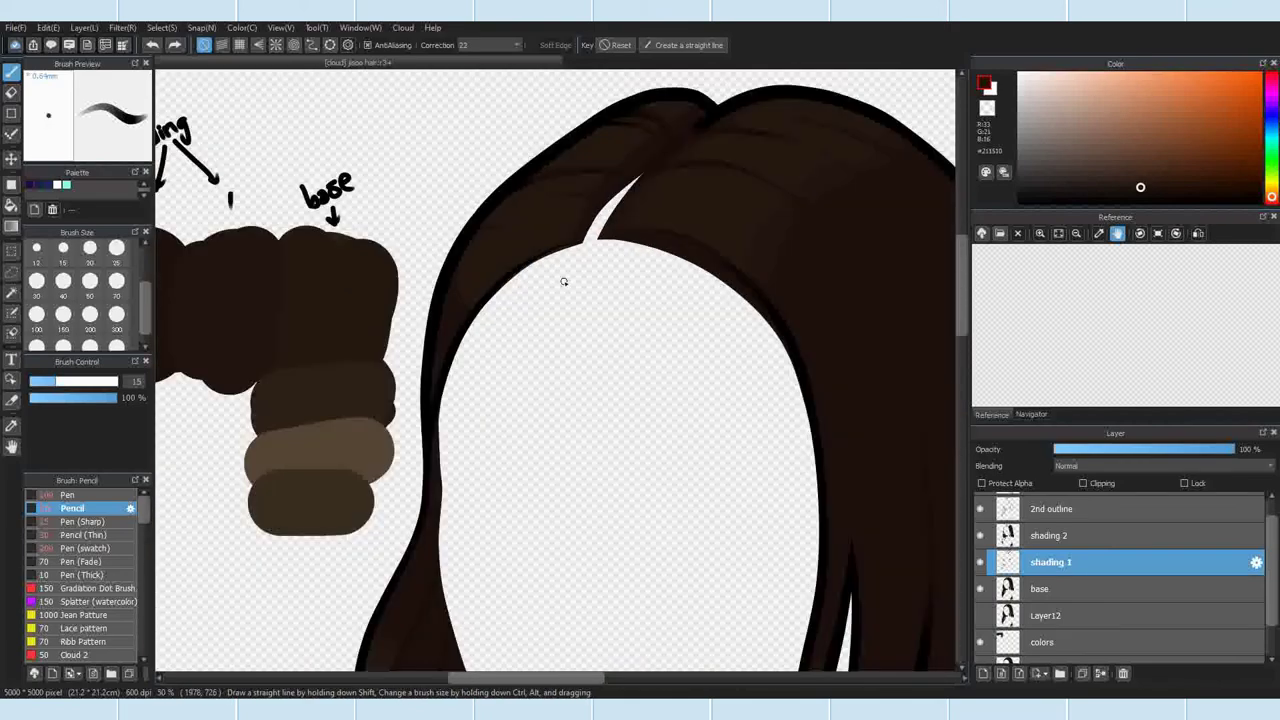
scroll(665, 340, down, 5)
scroll(658, 291, up, 2)
click(1045, 589)
click(161, 28)
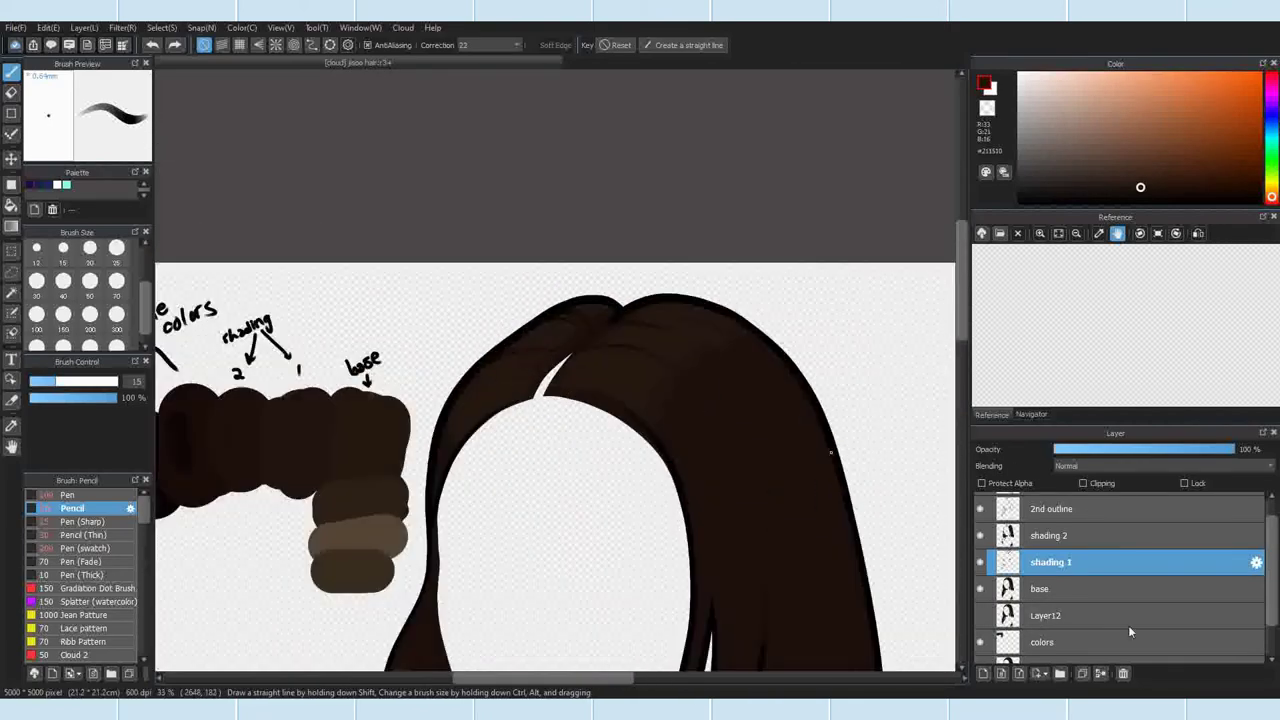
click(265, 135)
click(1050, 562)
click(63, 281)
scroll(572, 322, up, 4)
click(90, 250)
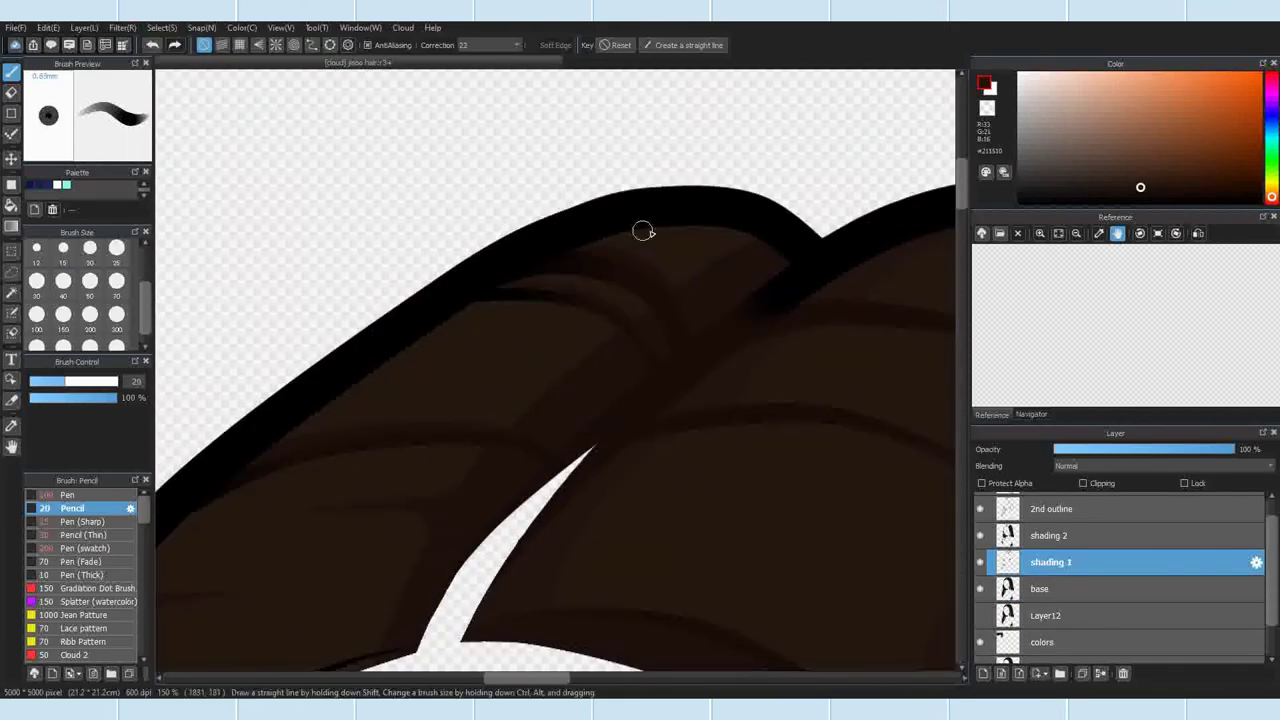
Step: Touch up the shading 2 layer along the hairline left of the parting with the size 20 Pencil inside the selection
scroll(490, 480, down, 3)
scroll(451, 530, up, 4)
click(1130, 510)
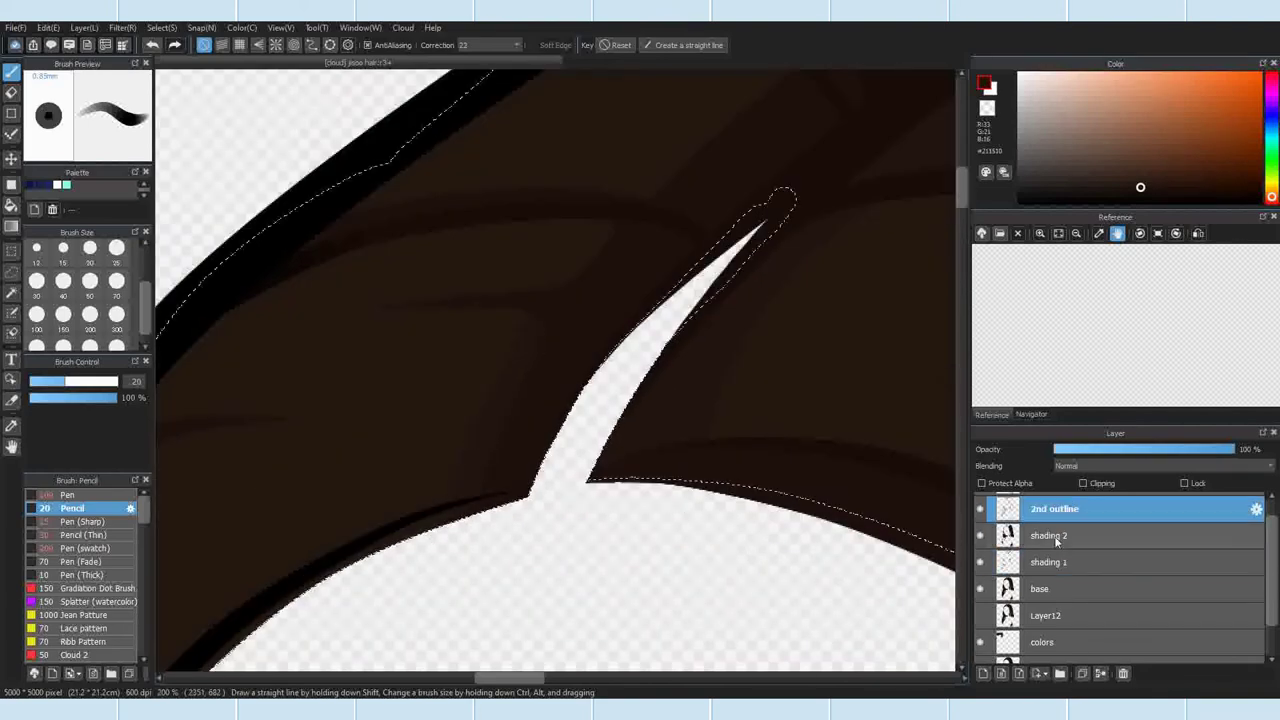
click(1134, 537)
key(e)
scroll(429, 537, up, 1)
scroll(429, 331, down, 2)
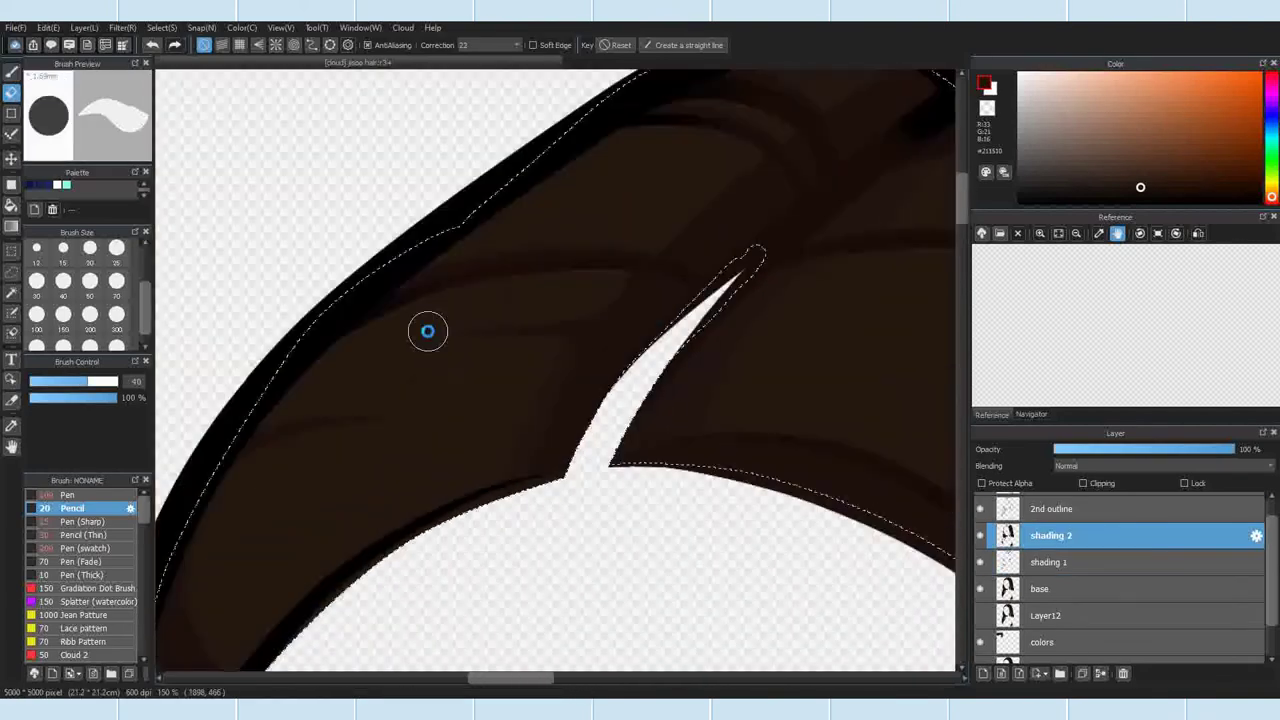
key(b)
scroll(368, 489, up, 1)
drag(454, 462, 374, 516)
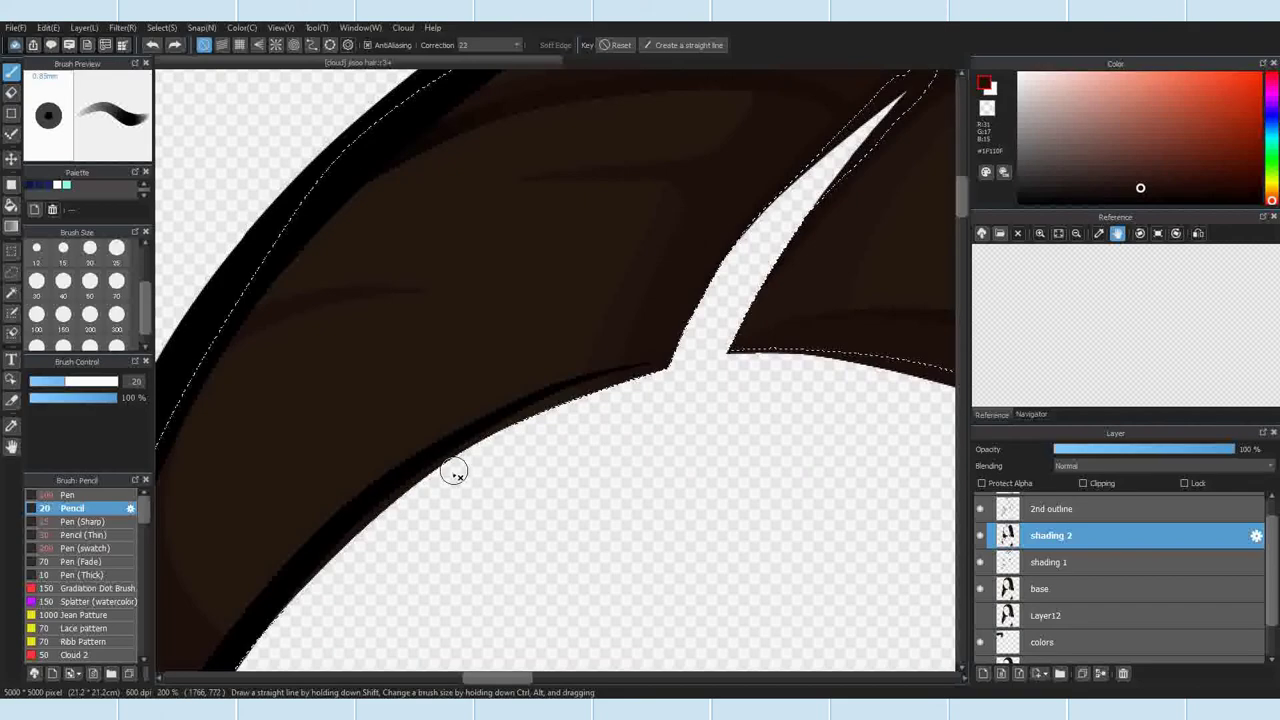
scroll(560, 343, down, 1)
scroll(408, 474, down, 1)
Step: Sample the shading 1 color and refine the shading 1 strands left of the parting with the size 20 Pencil and the eraser
click(1068, 565)
scroll(493, 397, up, 2)
alt+click(503, 446)
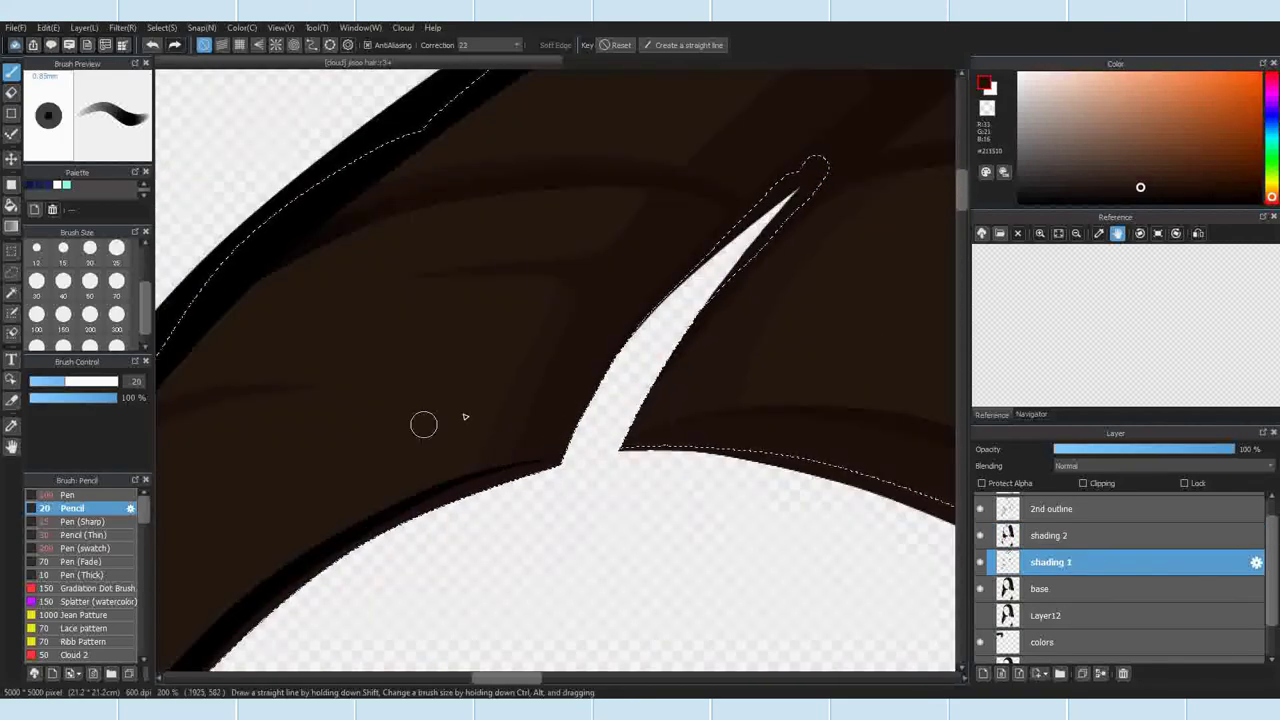
scroll(570, 105, up, 1)
scroll(500, 430, down, 2)
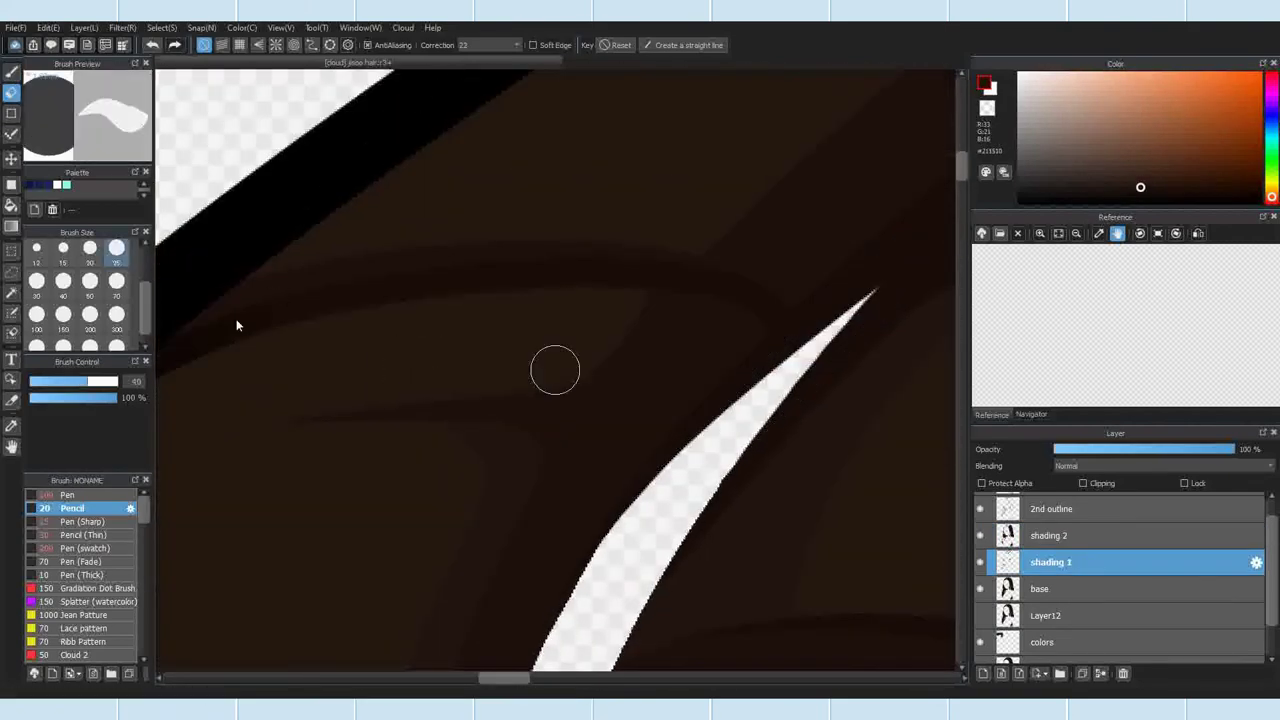
drag(500, 411, 600, 318)
click(12, 92)
drag(445, 452, 500, 455)
click(12, 72)
drag(516, 330, 424, 416)
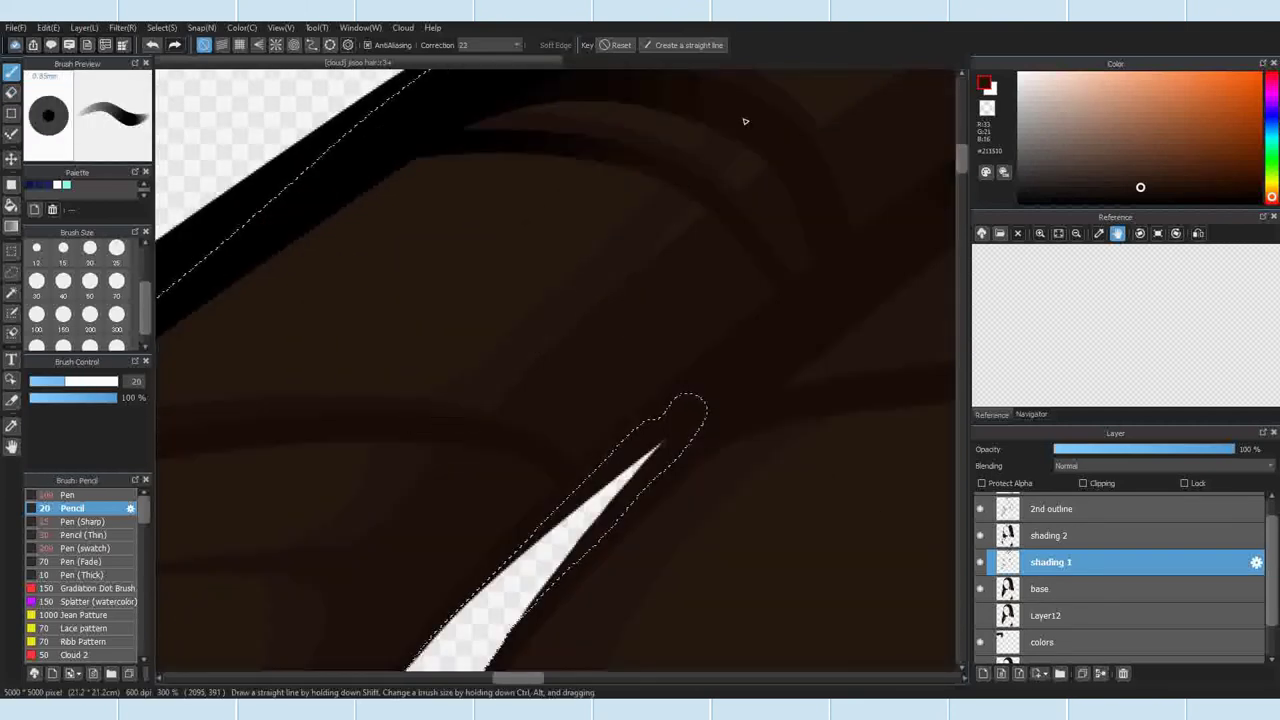
scroll(520, 384, down, 4)
scroll(550, 335, up, 5)
scroll(620, 370, down, 6)
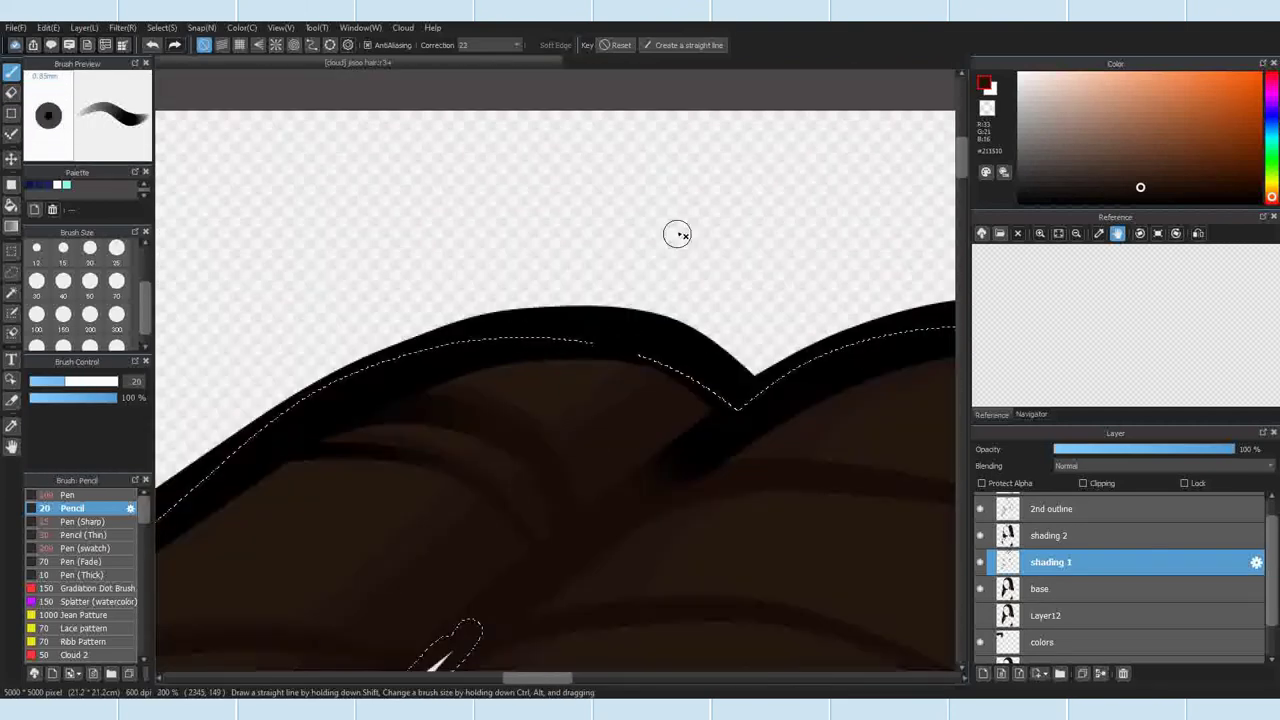
scroll(477, 343, up, 2)
scroll(514, 300, down, 3)
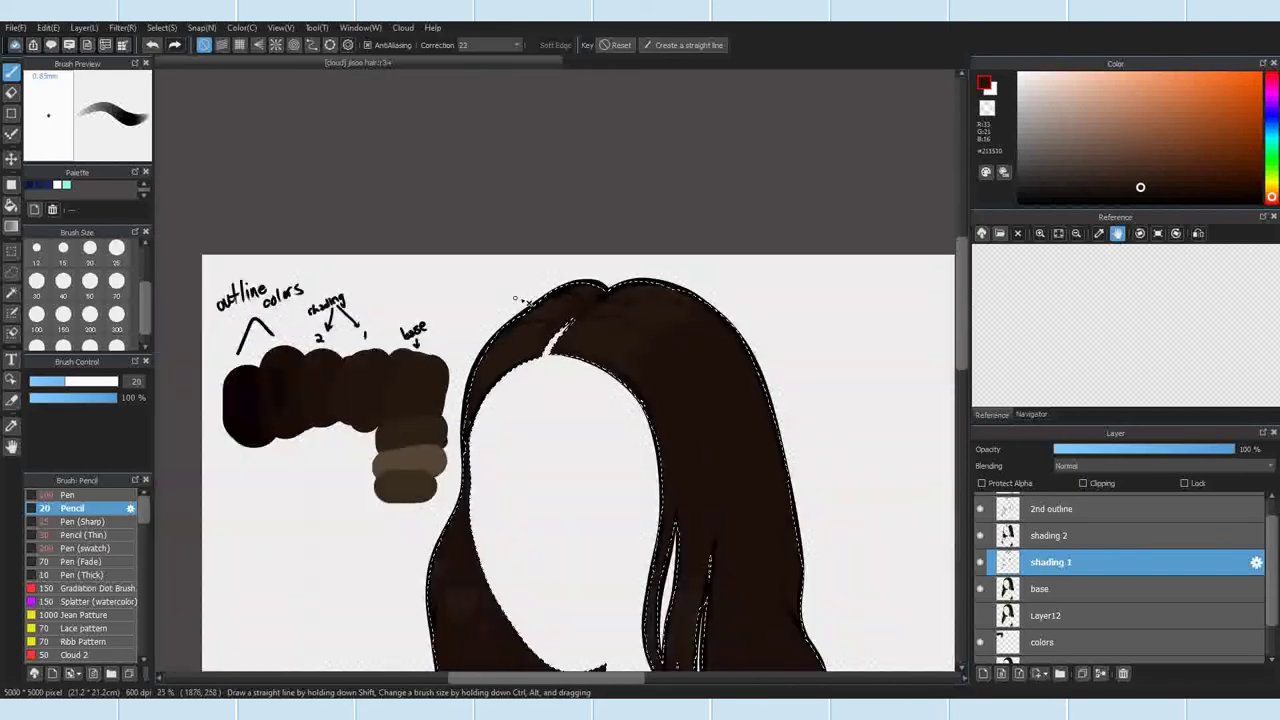
scroll(517, 297, up, 3)
scroll(725, 423, down, 3)
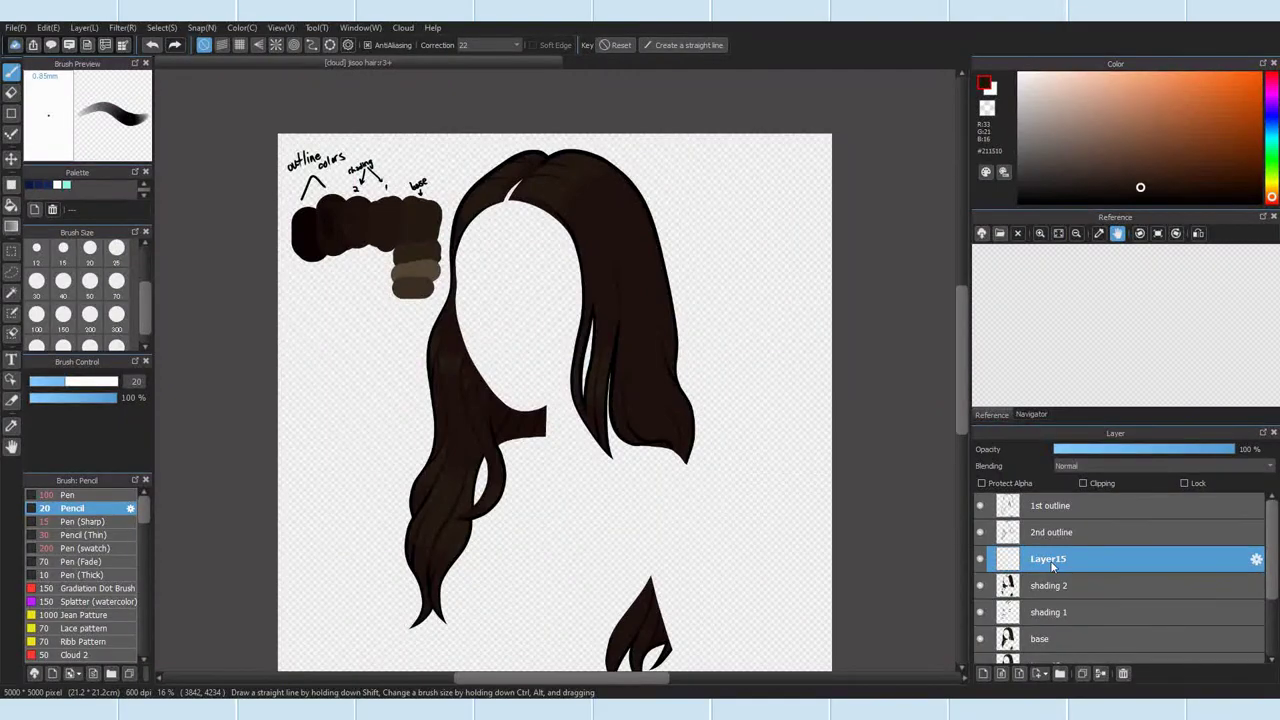
Step: Name the new layer above shading 2 "higlight", add a layer named "highlight" above base, and reselect the upper one
double_click(1048, 559)
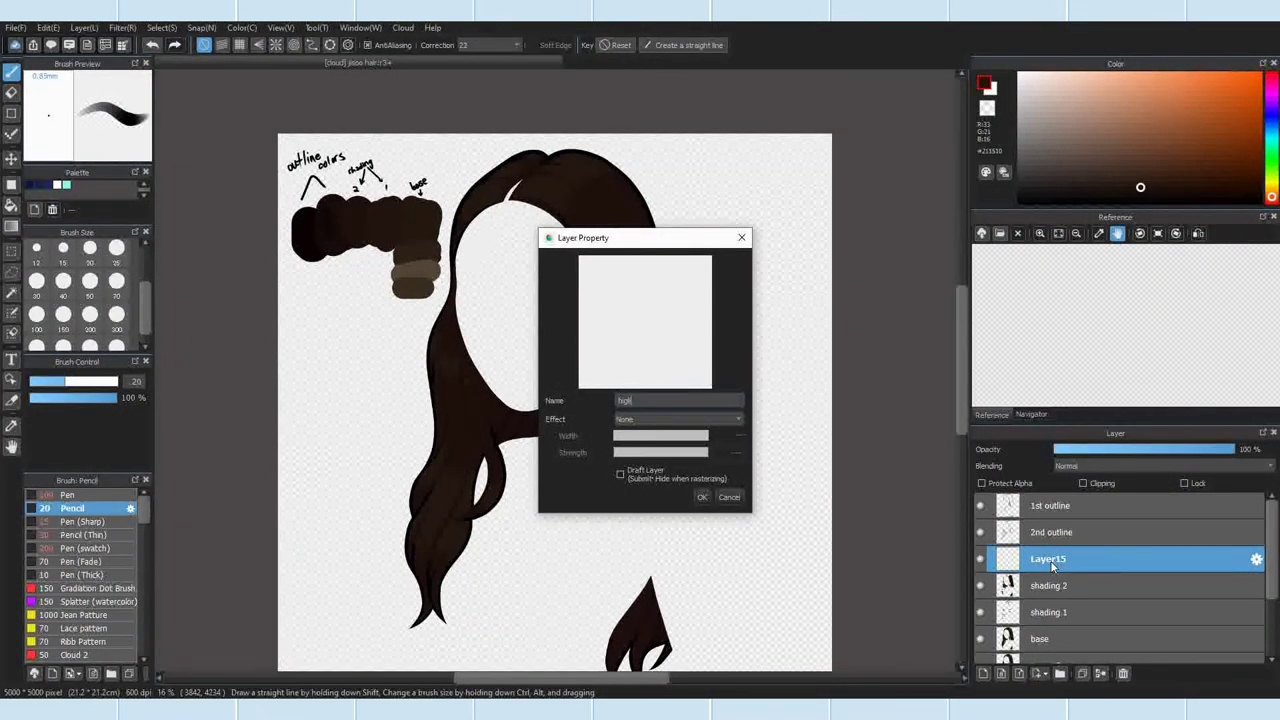
key(Return)
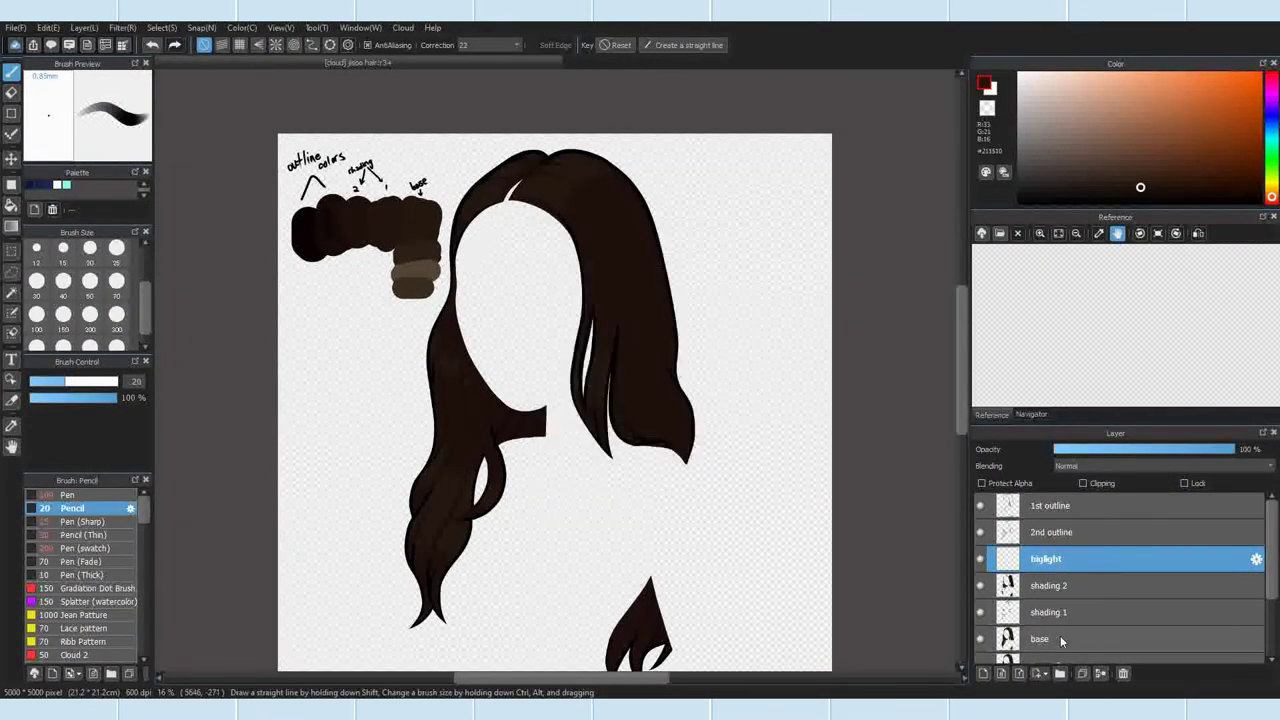
click(1062, 641)
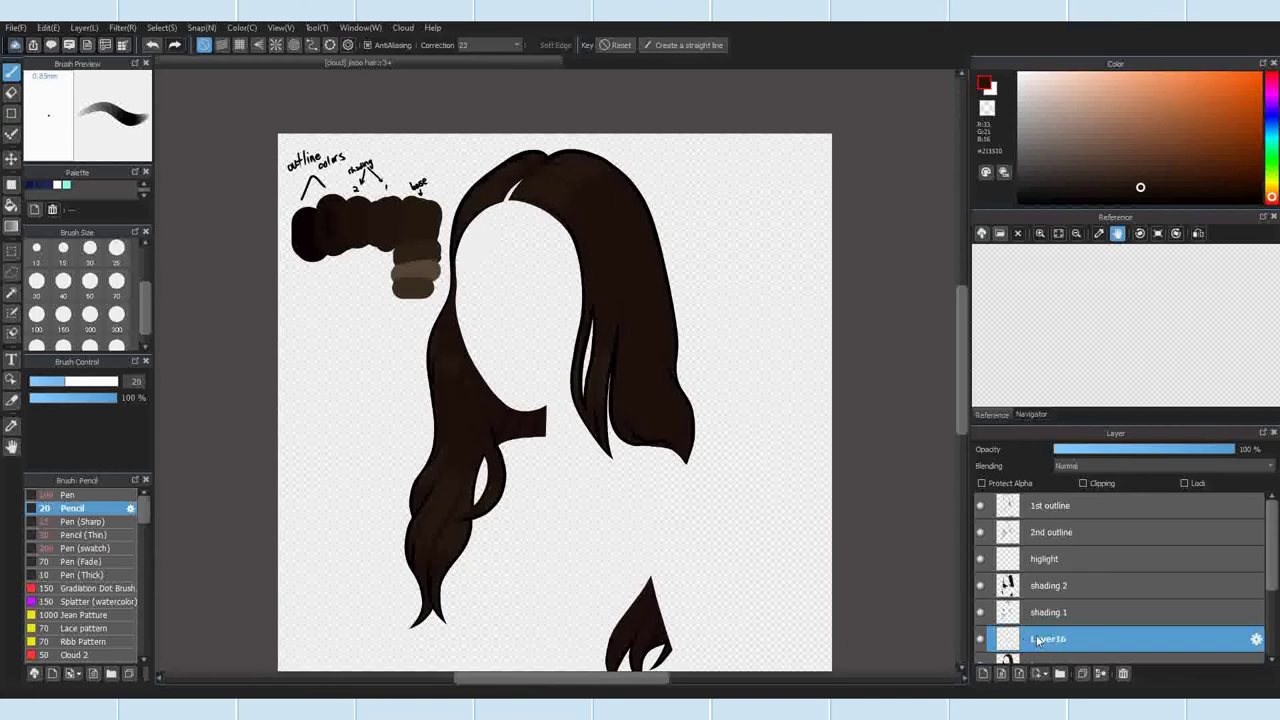
double_click(1038, 640)
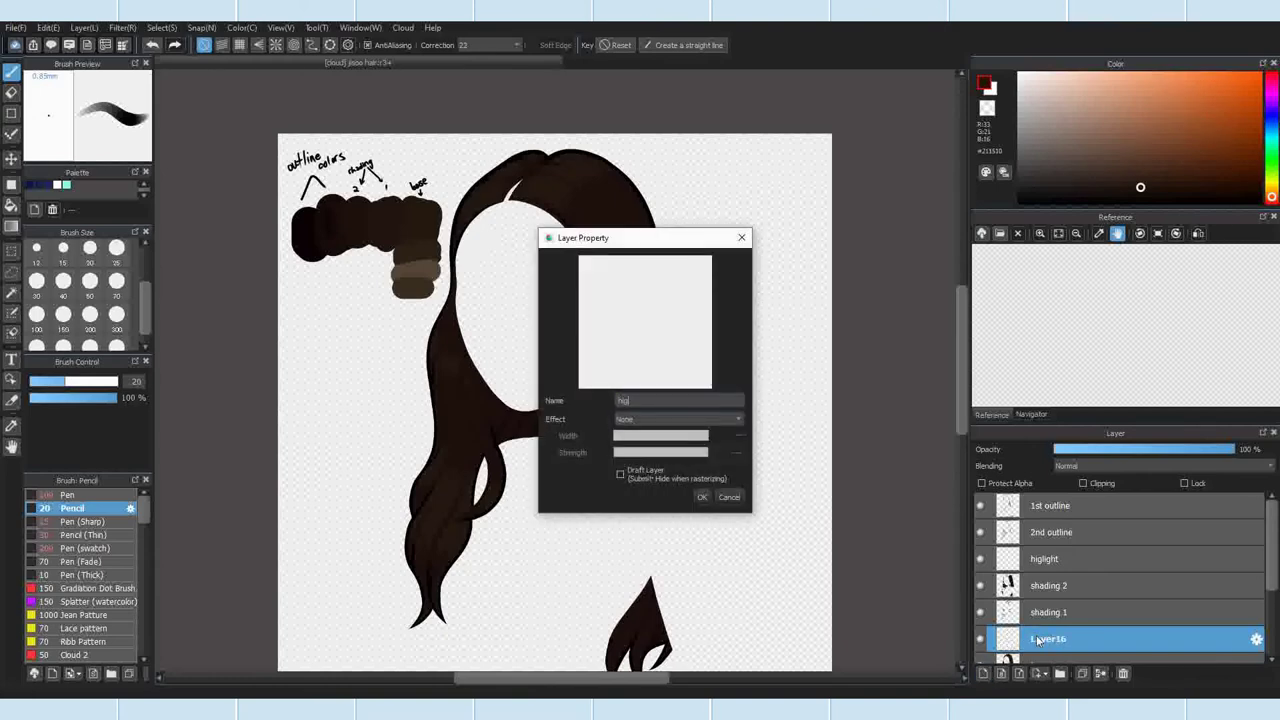
key(Return)
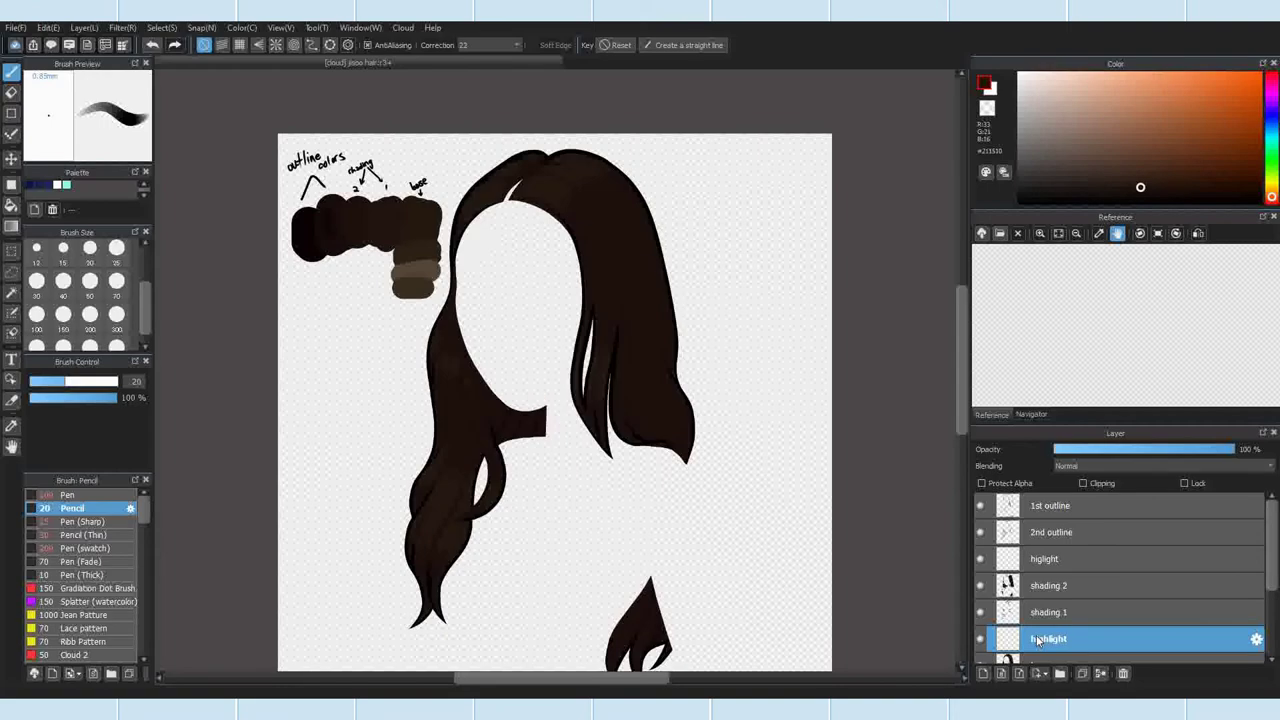
click(1072, 560)
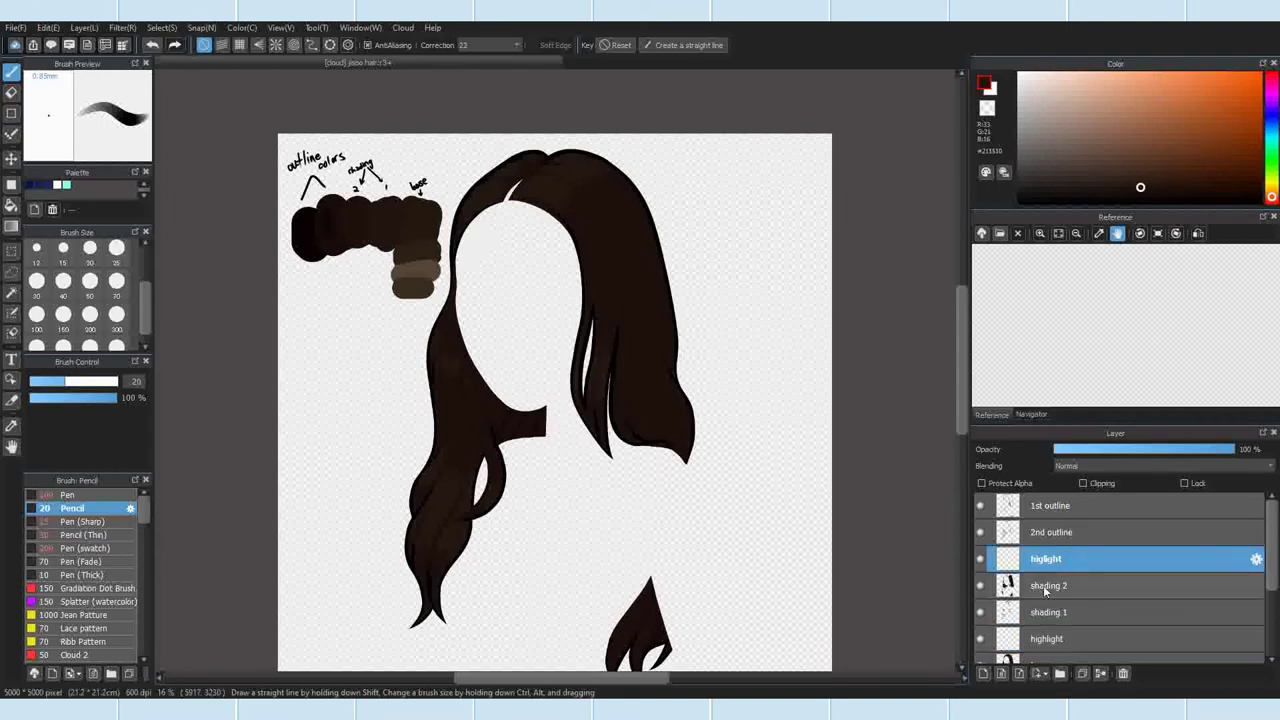
Step: Create a selection from the base layer's hair area and paint the lower tip of the right-hand hair on the higlight layer with the size 70 Pencil
scroll(1045, 591, down, 2)
click(1052, 615)
click(155, 46)
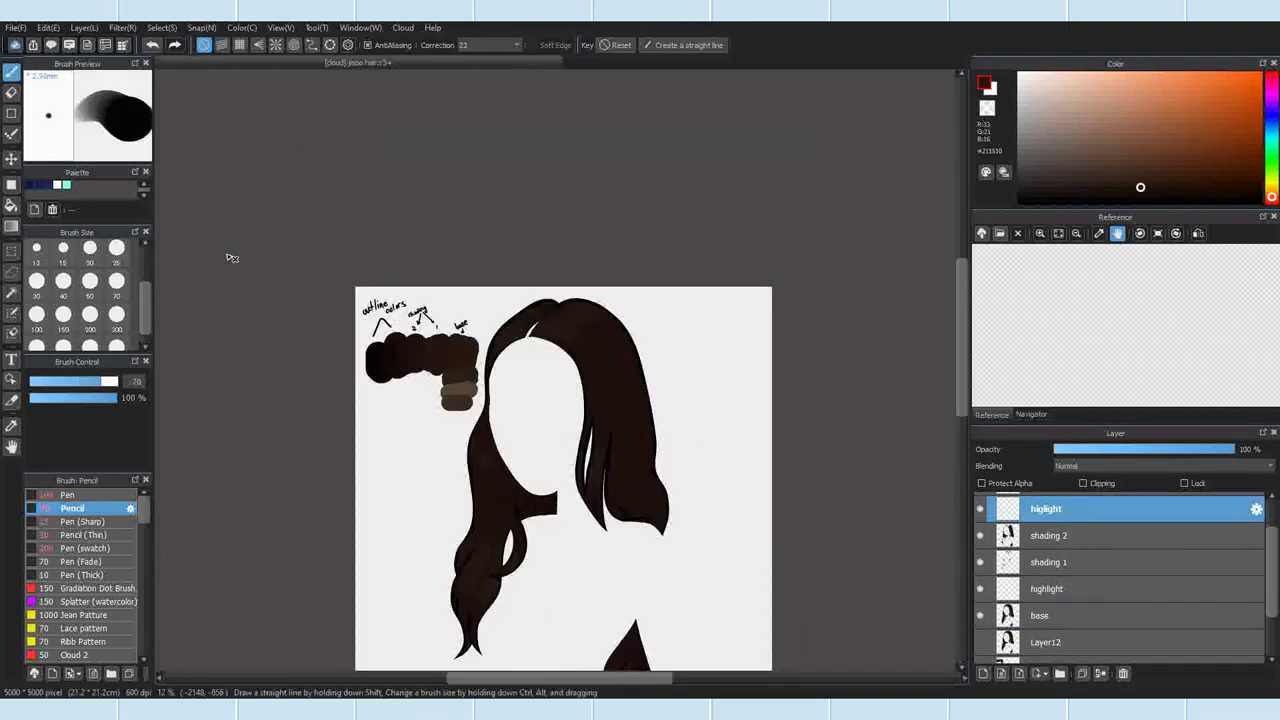
scroll(594, 523, up, 5)
drag(593, 441, 607, 399)
click(153, 45)
drag(540, 518, 600, 481)
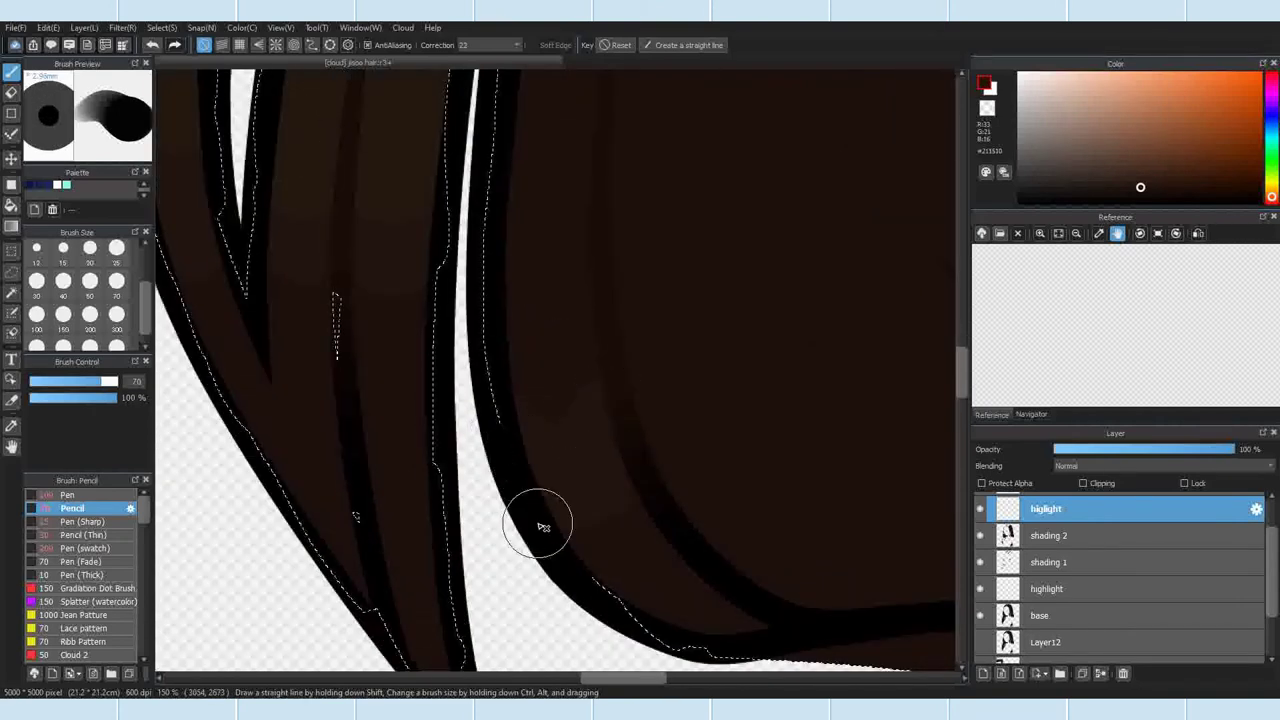
Step: Try trimming the paint along the lower edge of the right-hand hair with the size 50 eraser, and undo the strokes
key(e)
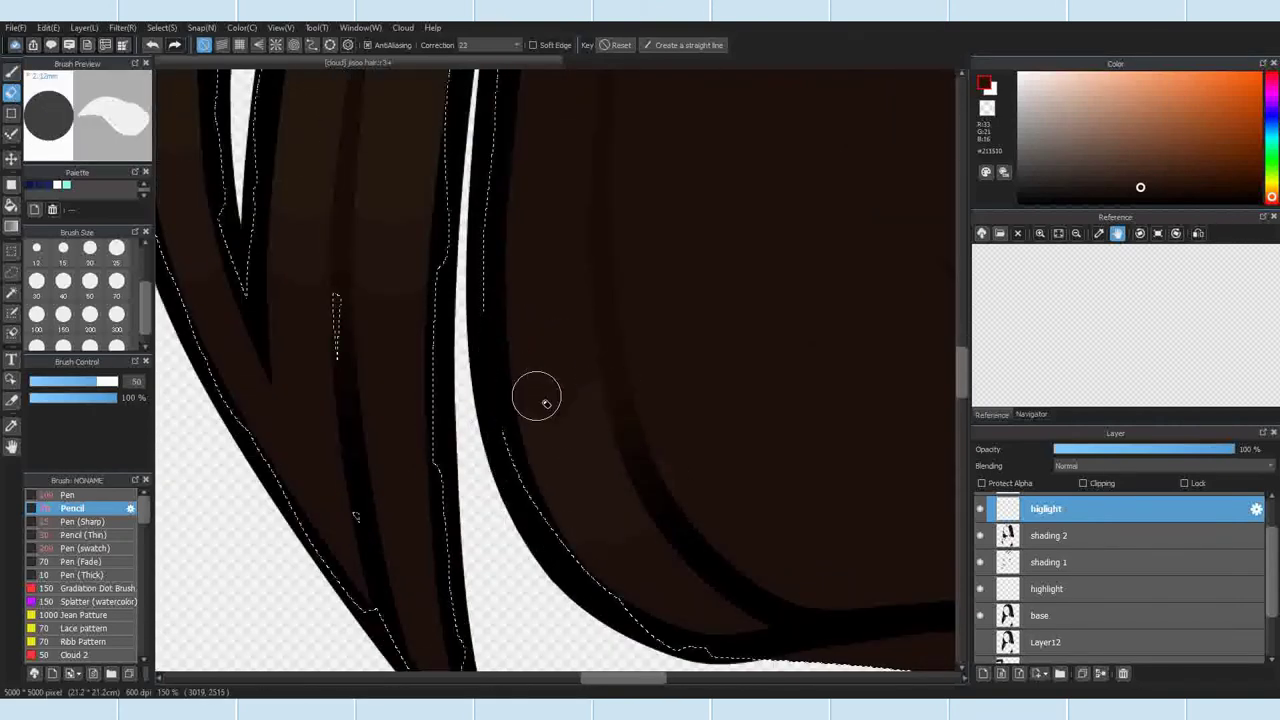
drag(667, 643, 591, 587)
key(ctrl+z)
scroll(658, 481, down, 5)
scroll(668, 454, up, 4)
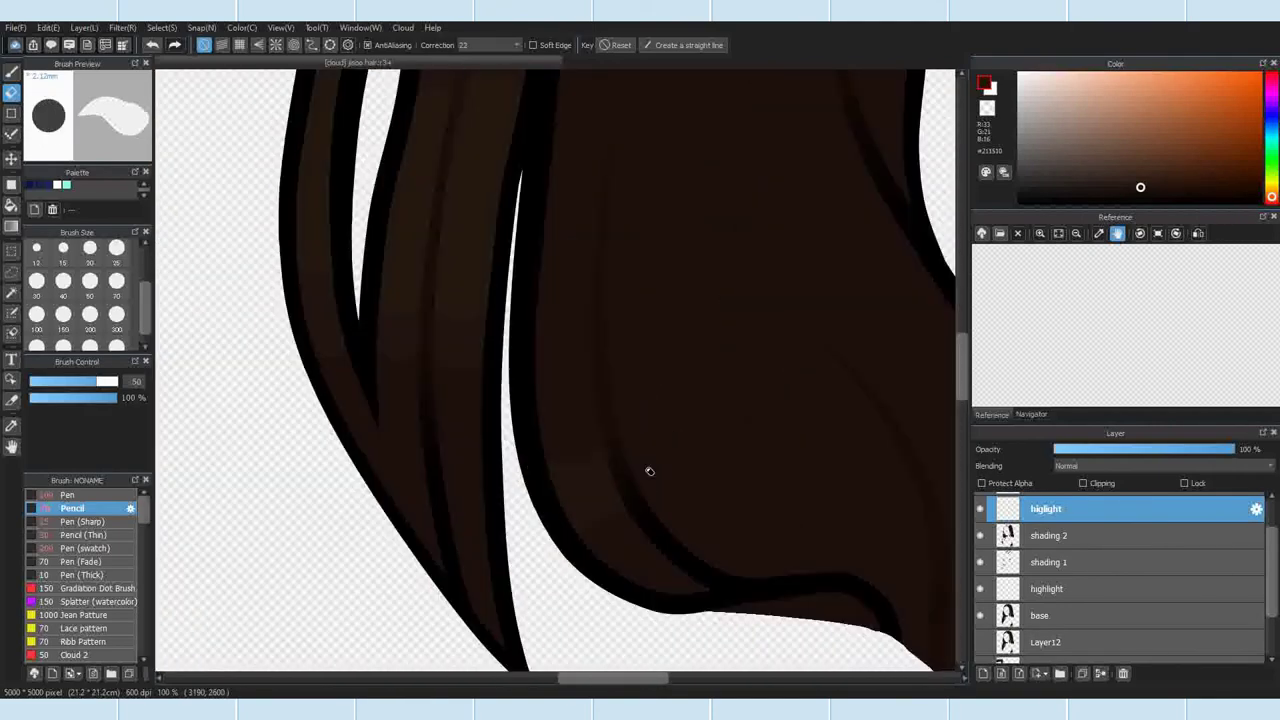
click(150, 48)
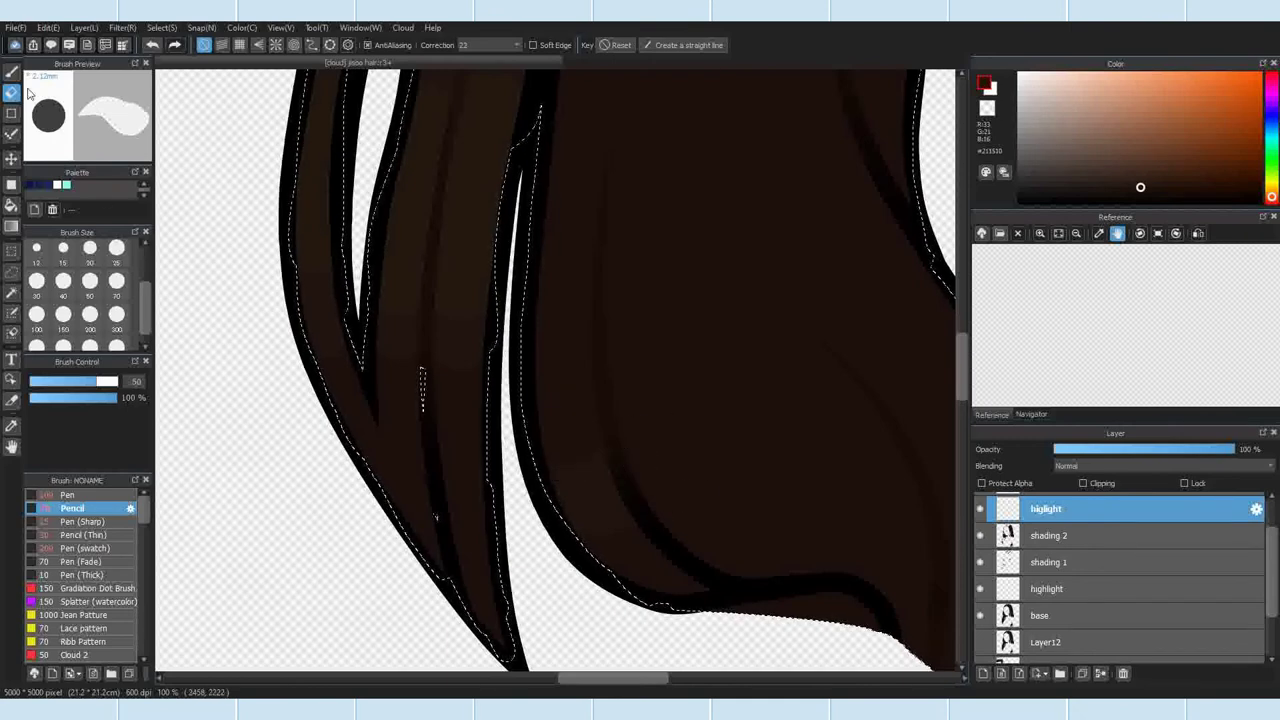
Step: Repaint the inner edge of the right-hand hair's lower section with the size 70 Pencil and shape it with the size 50 eraser
key(b)
scroll(478, 492, up, 2)
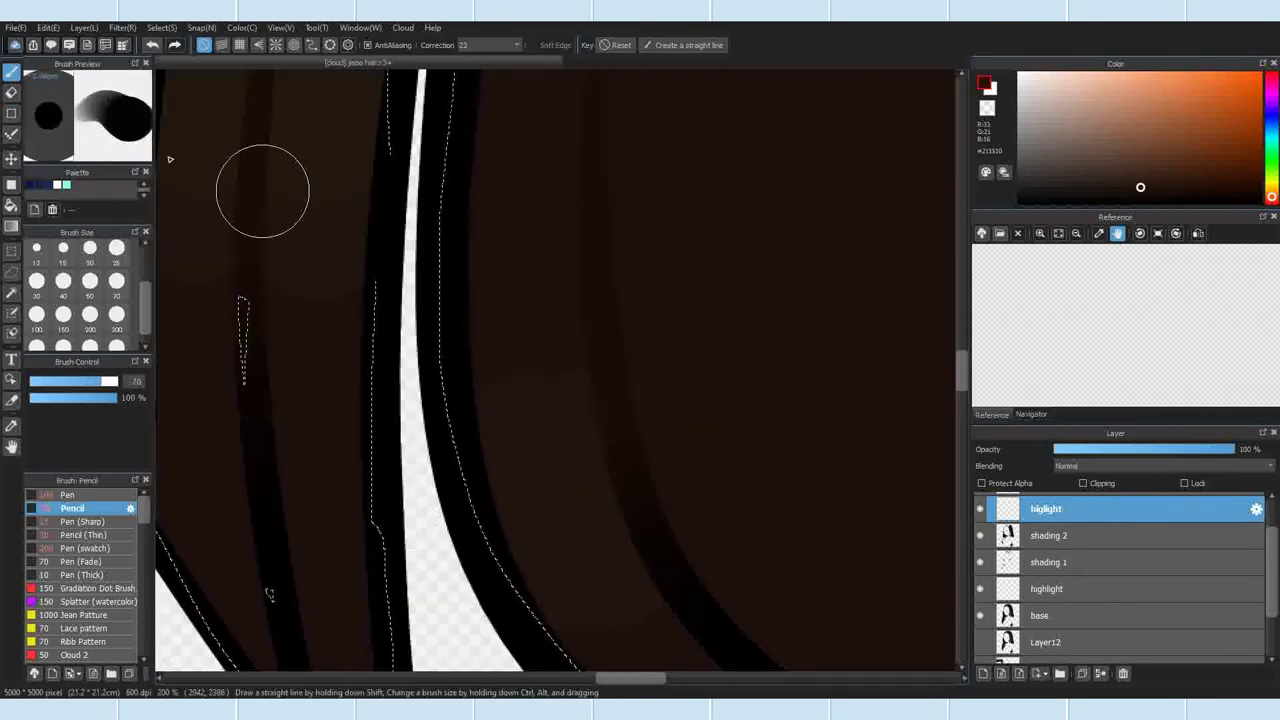
key(e)
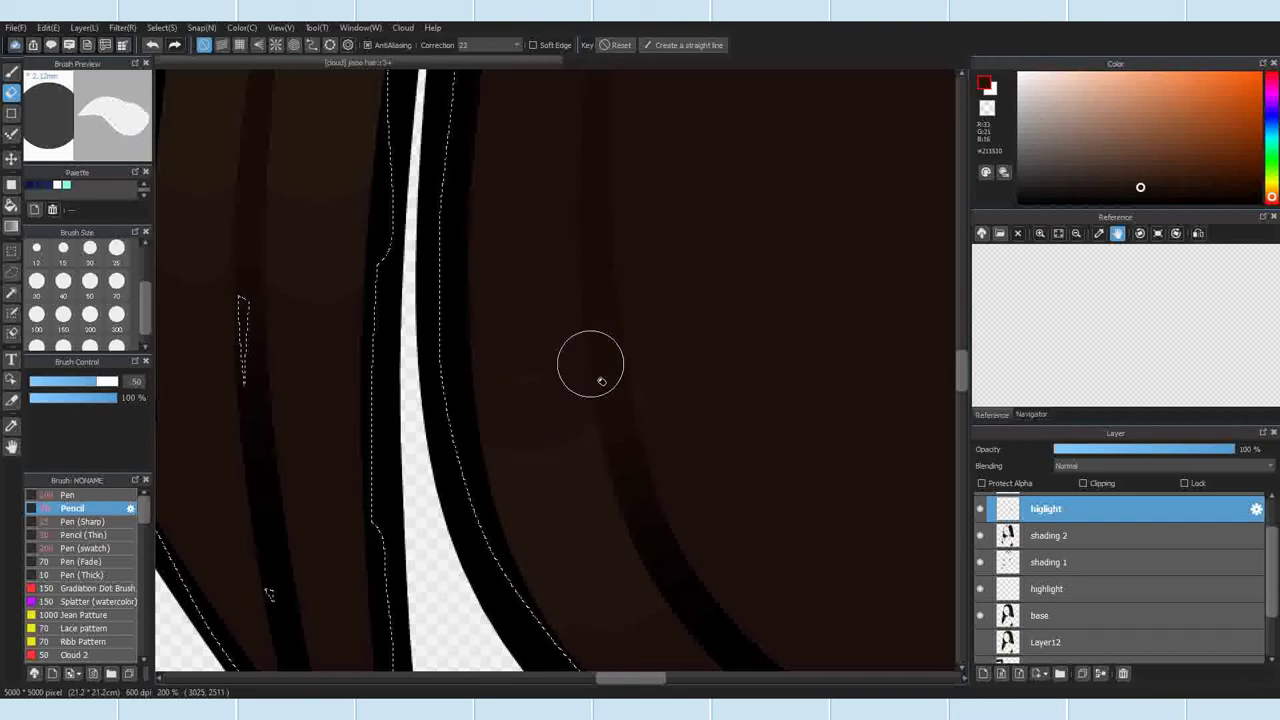
scroll(583, 365, down, 2)
scroll(505, 520, up, 2)
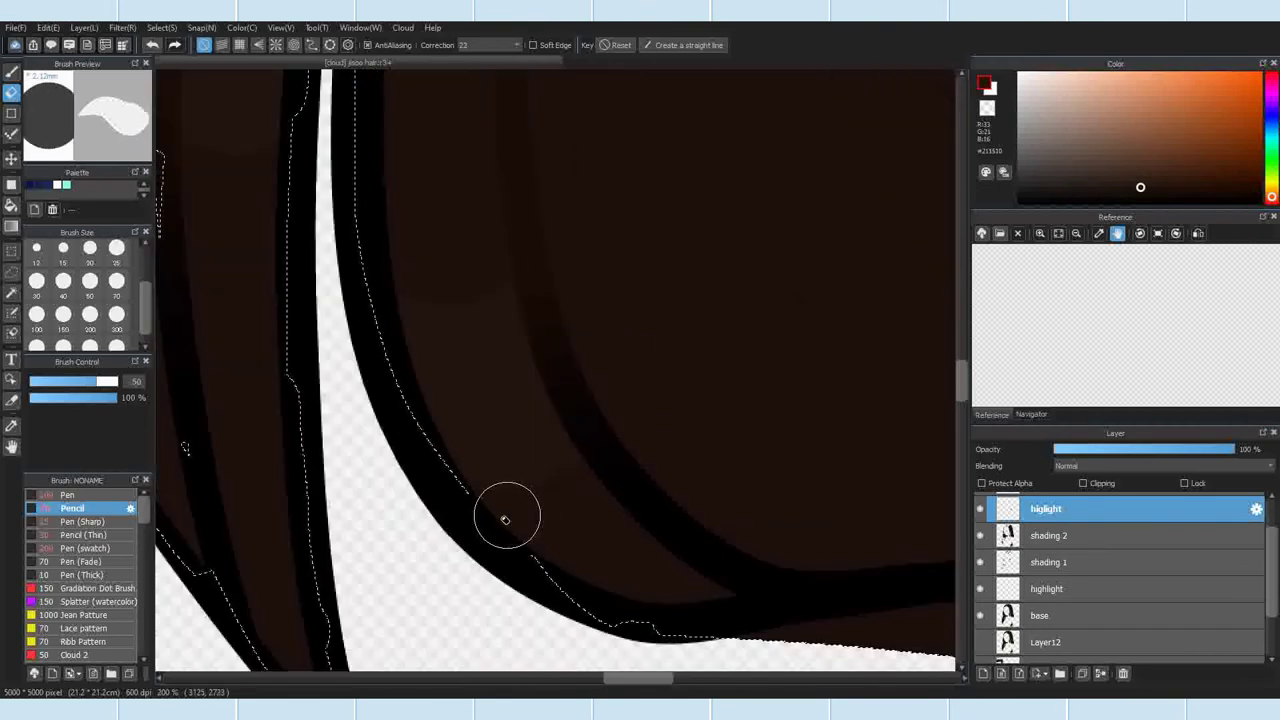
scroll(596, 497, down, 2)
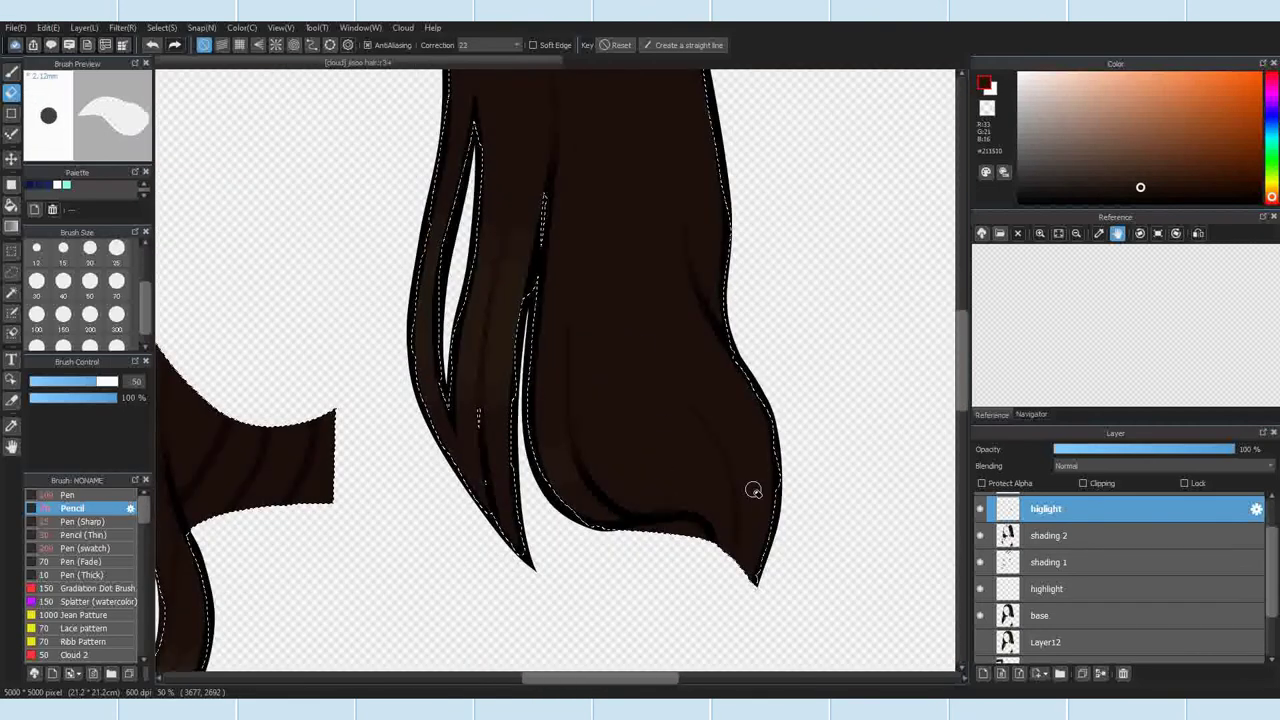
Step: Paint along the face-side edge of the left hair with the size 70 Pencil and trim it with the size 50 eraser
click(10, 85)
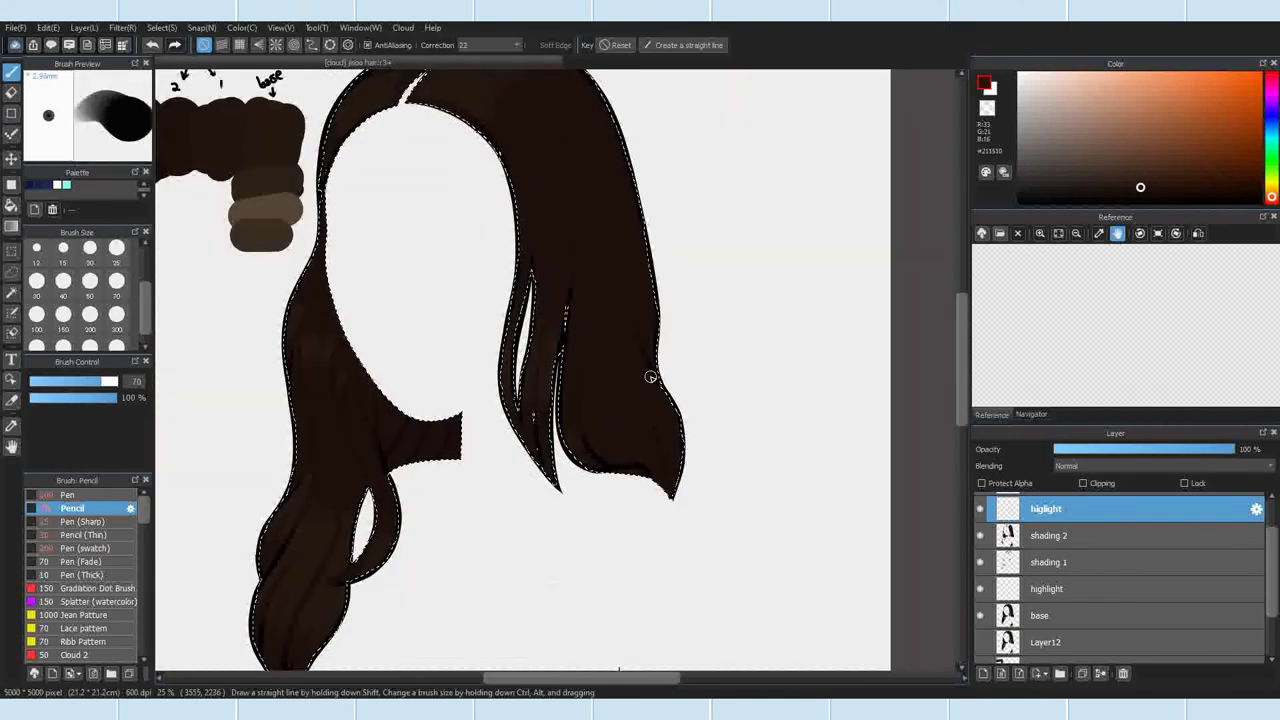
scroll(614, 414, down, 1)
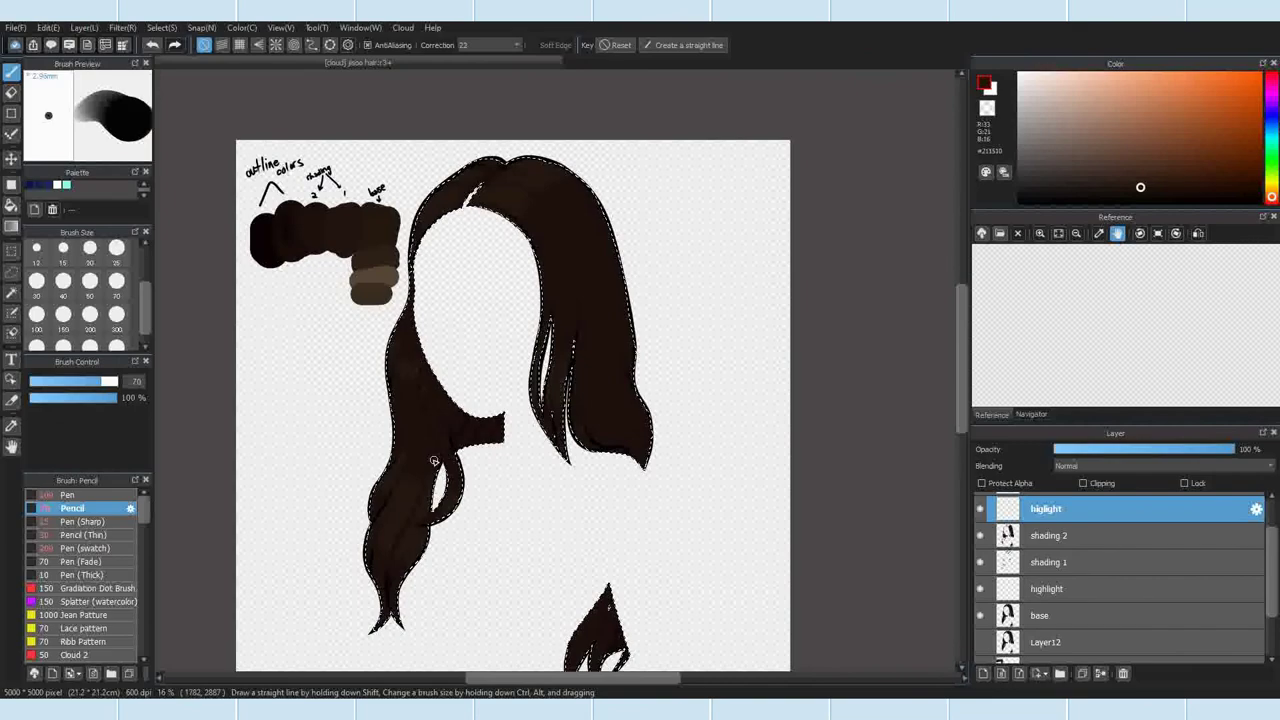
scroll(431, 412, up, 2)
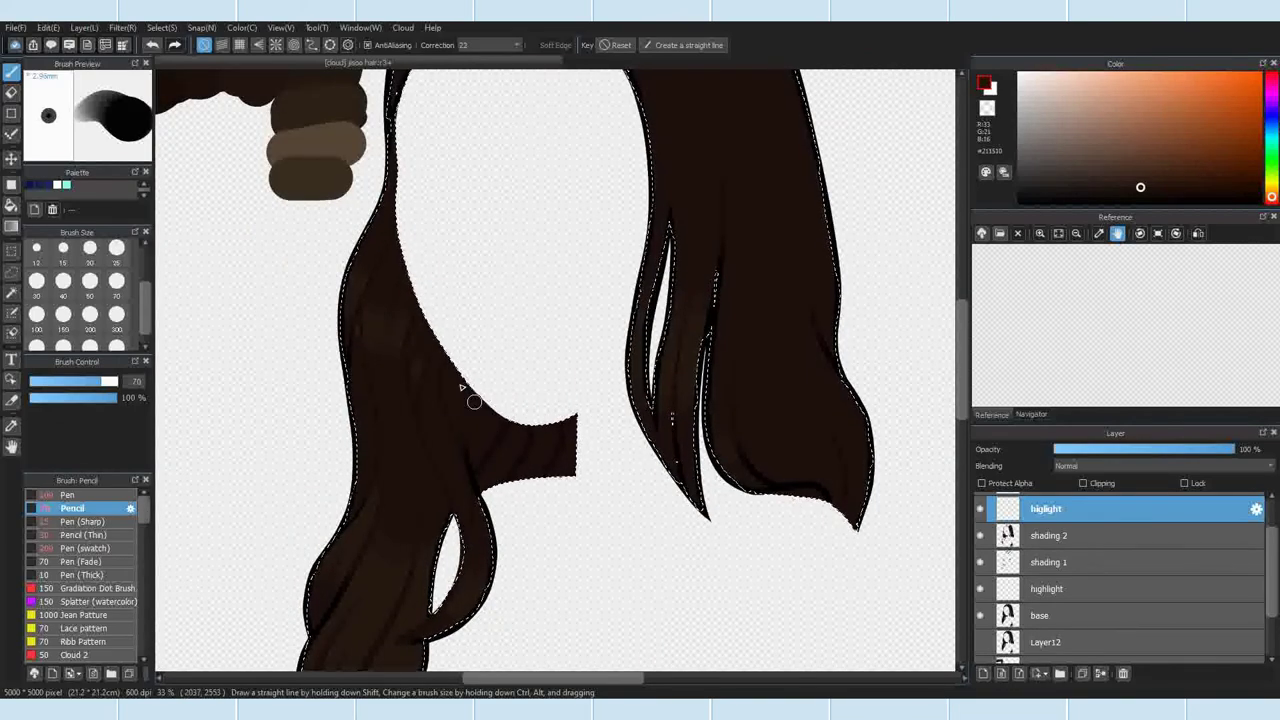
scroll(471, 394, up, 3)
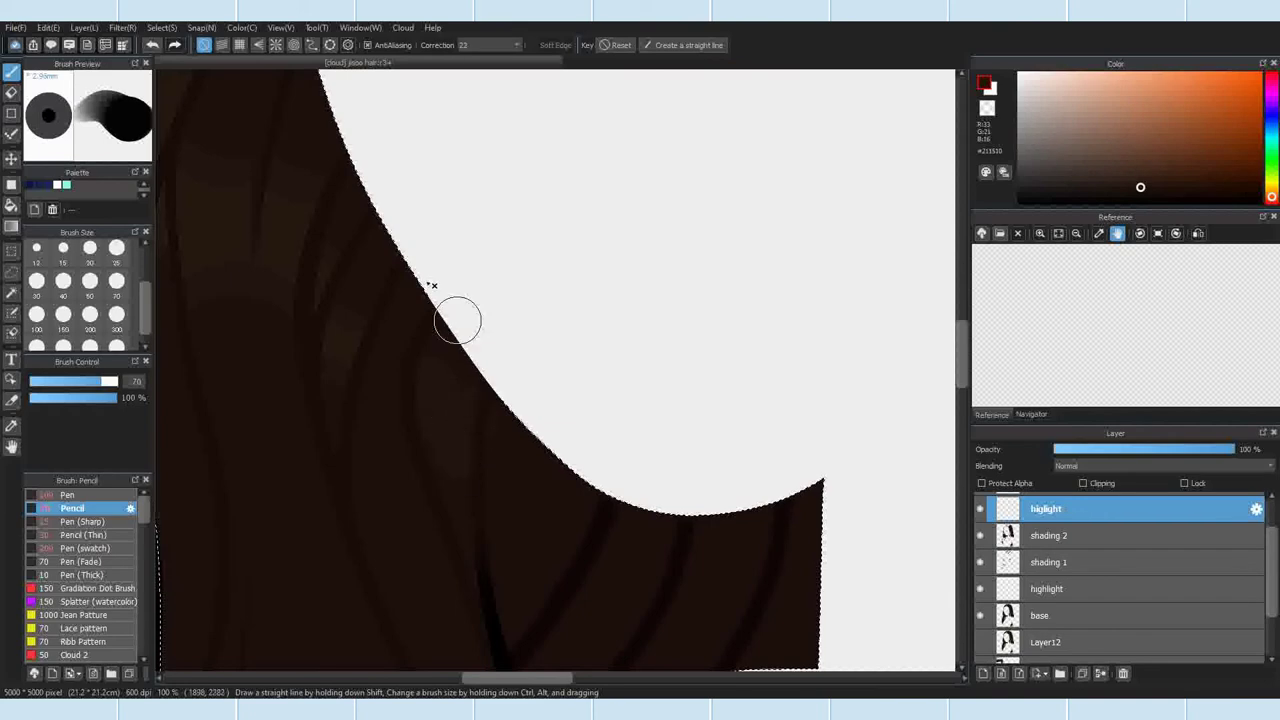
key(e)
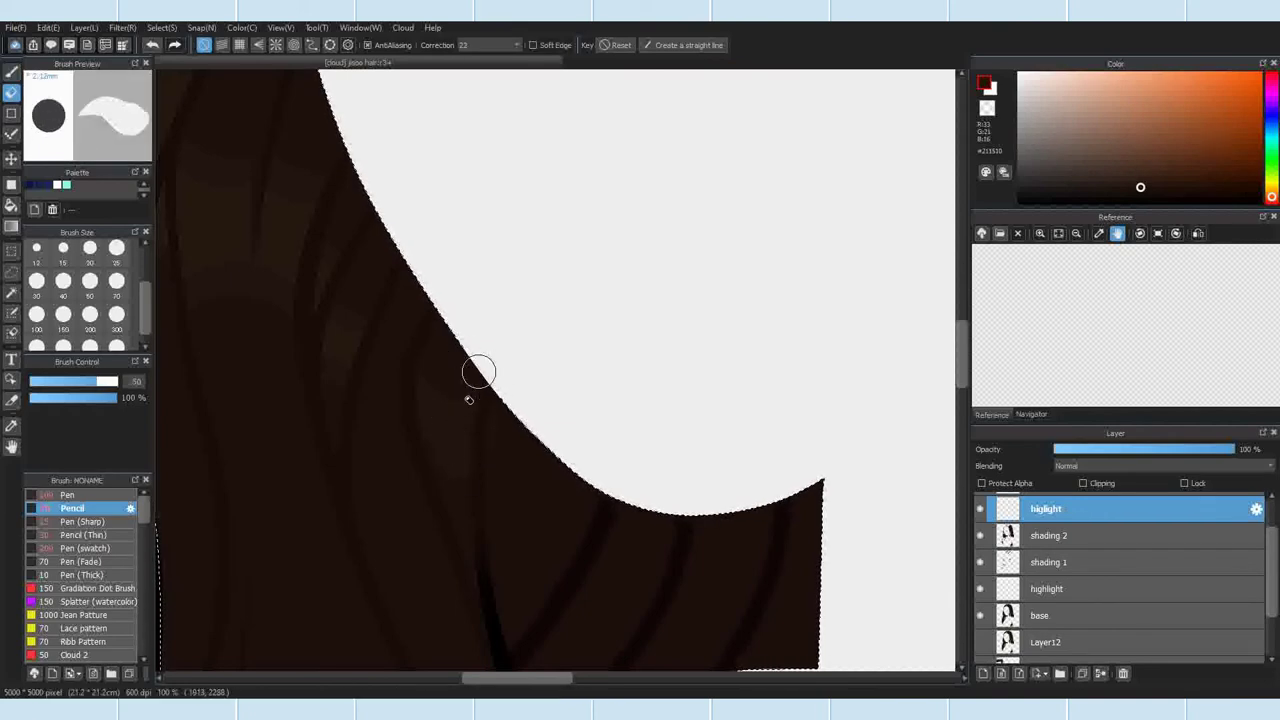
scroll(494, 440, down, 4)
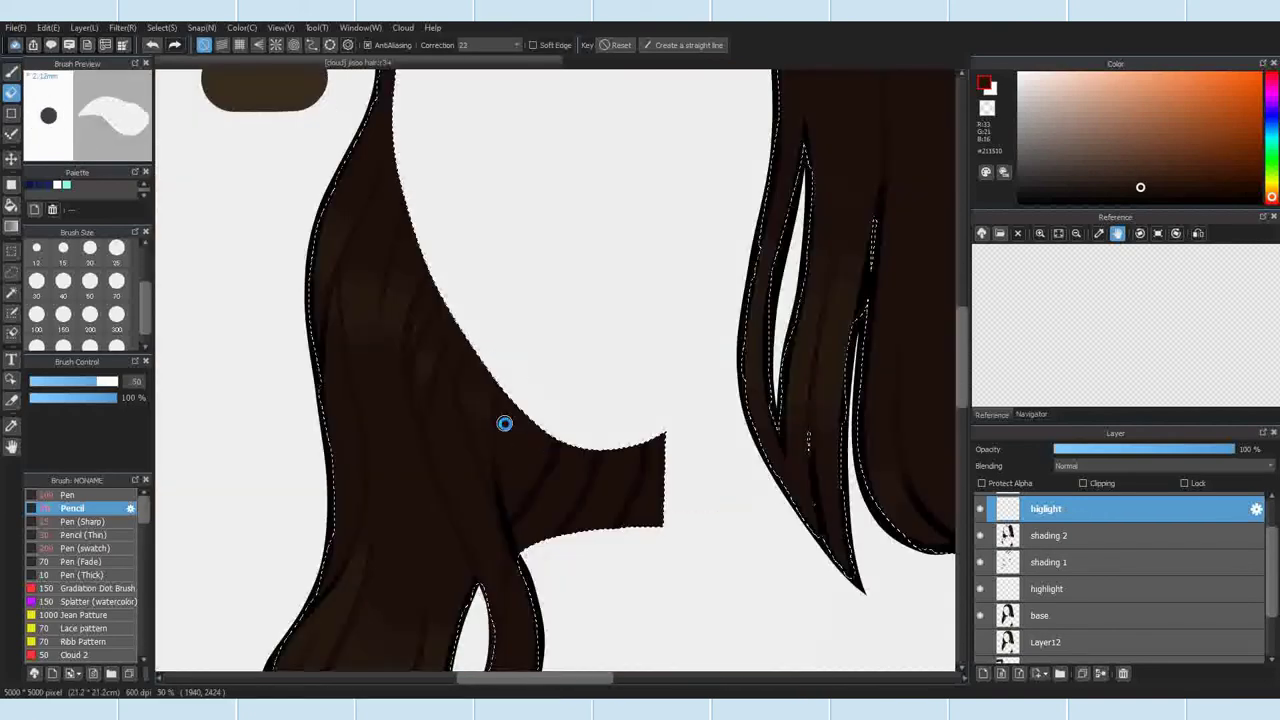
scroll(569, 509, down, 2)
Step: Paint the separate hair piece near the canvas bottom with the size 70 Pencil and clean it up with the eraser
key(p)
scroll(663, 471, up, 6)
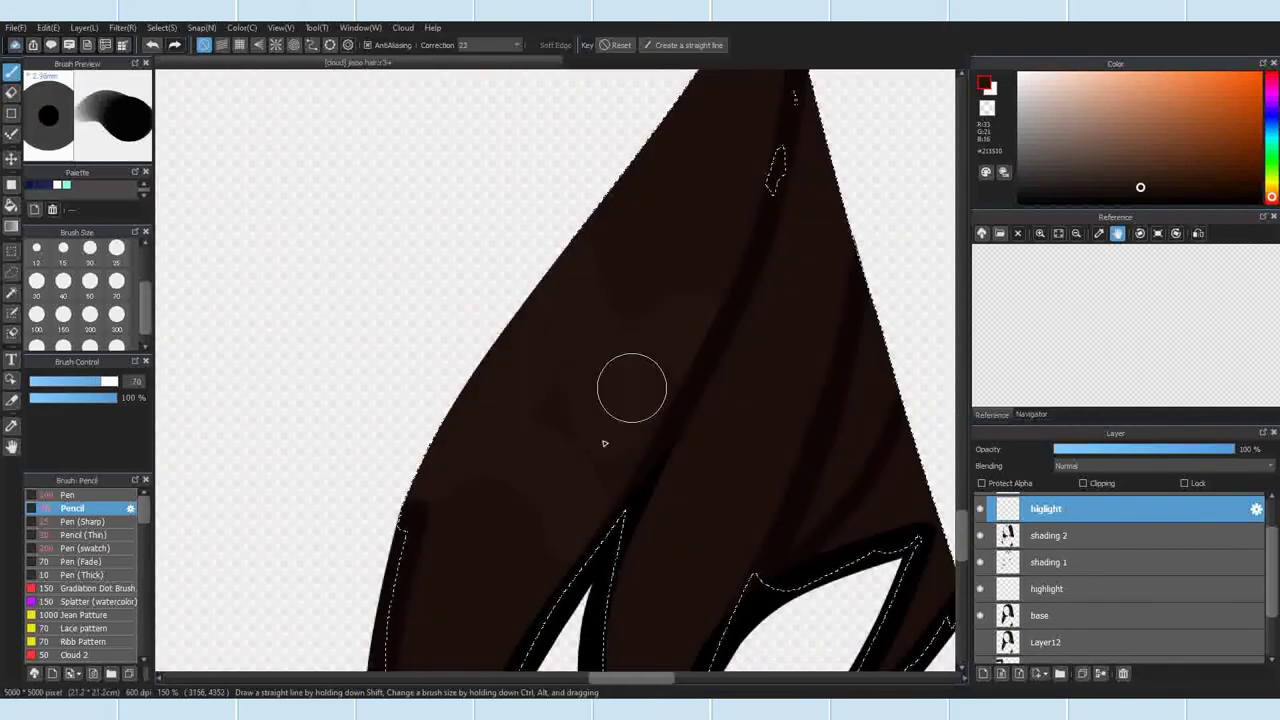
scroll(607, 273, down, 1)
key(e)
scroll(700, 214, down, 2)
Step: Sample the #241A12 brown, choose Pen (Sharp), and lay a four-point curve snap guide along the outer bulge of the left wavy lock
scroll(496, 500, up, 1)
right_click(418, 468)
scroll(365, 495, up, 3)
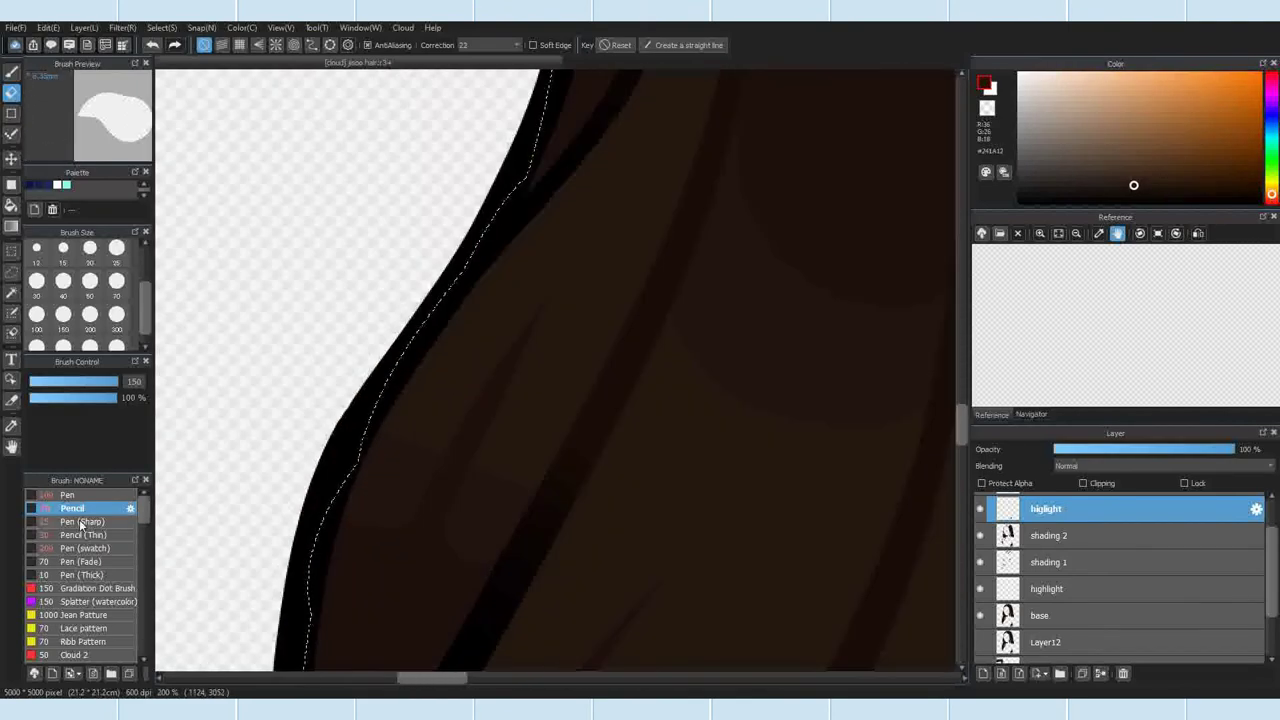
click(73, 522)
click(12, 73)
scroll(390, 300, down, 2)
click(312, 45)
scroll(430, 320, up, 2)
click(408, 503)
click(440, 431)
click(492, 326)
double_click(574, 183)
Step: Trace the strand along the curve guide with Pen (Sharp) at size 12 and remove the guide
click(37, 248)
scroll(517, 289, down, 4)
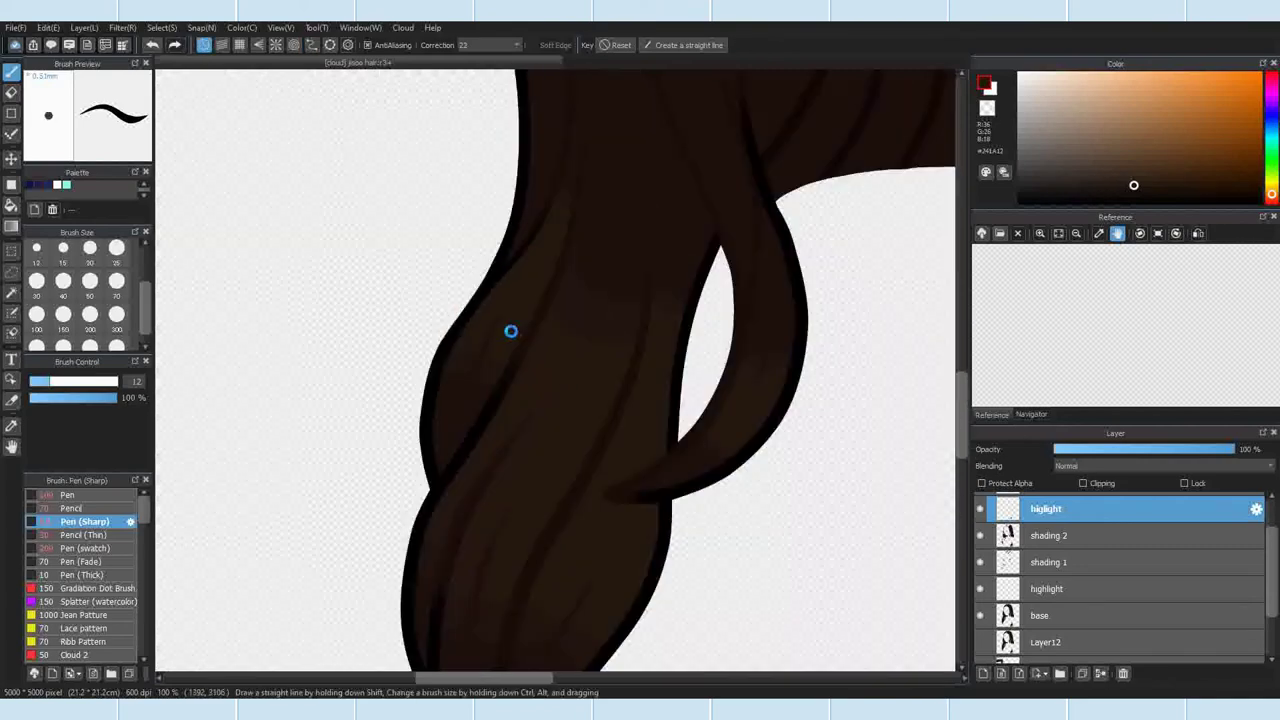
scroll(526, 380, up, 3)
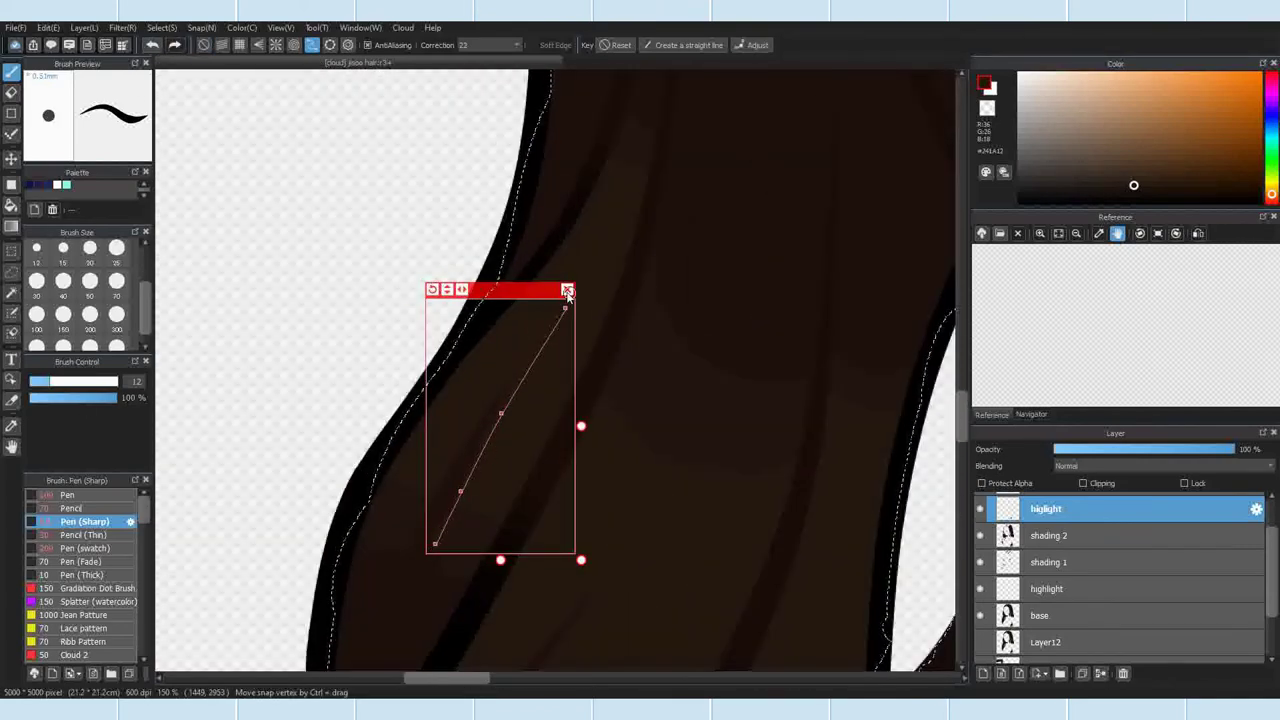
click(568, 290)
Step: Lay a curve snap guide down the middle of the left wavy lock, beside the gap in the curl
scroll(620, 280, down, 3)
scroll(647, 237, up, 2)
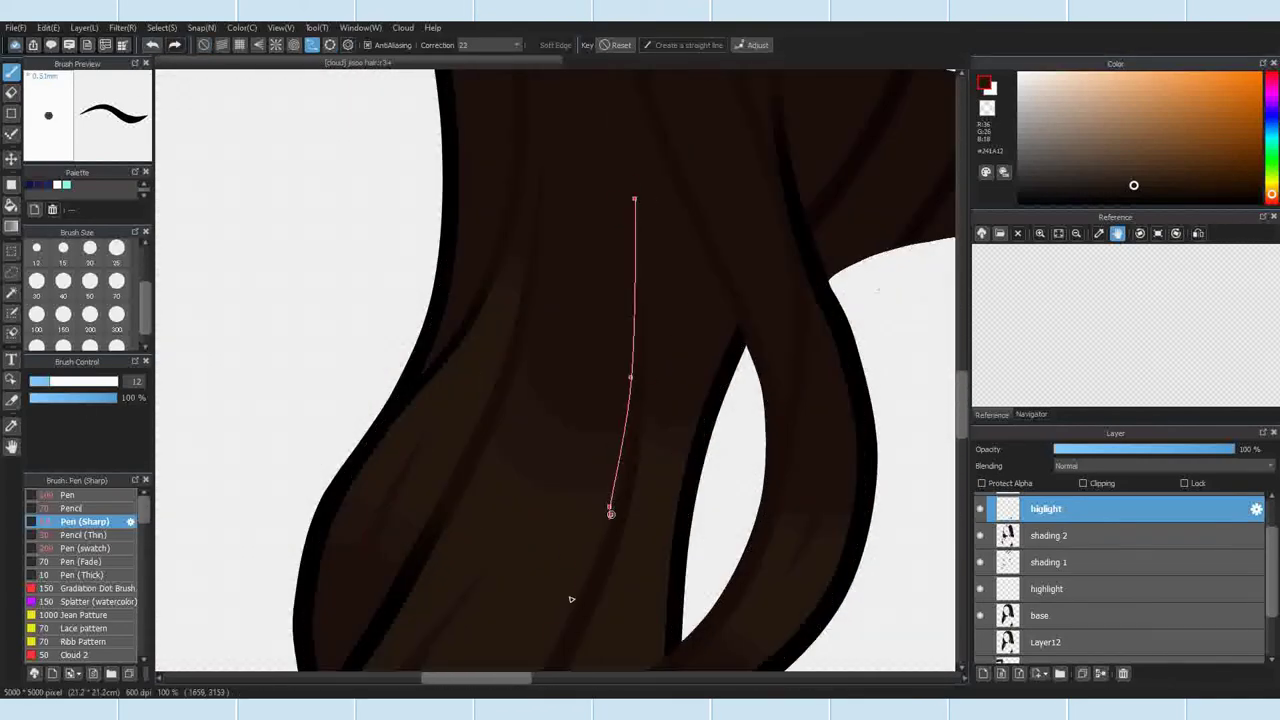
click(553, 637)
scroll(540, 637, down, 2)
drag(523, 620, 503, 443)
double_click(489, 511)
Step: Trace the middle strand of the left lock along the guide at size 25, switching to the Pencil, and remove the guide
scroll(558, 330, up, 1)
click(116, 249)
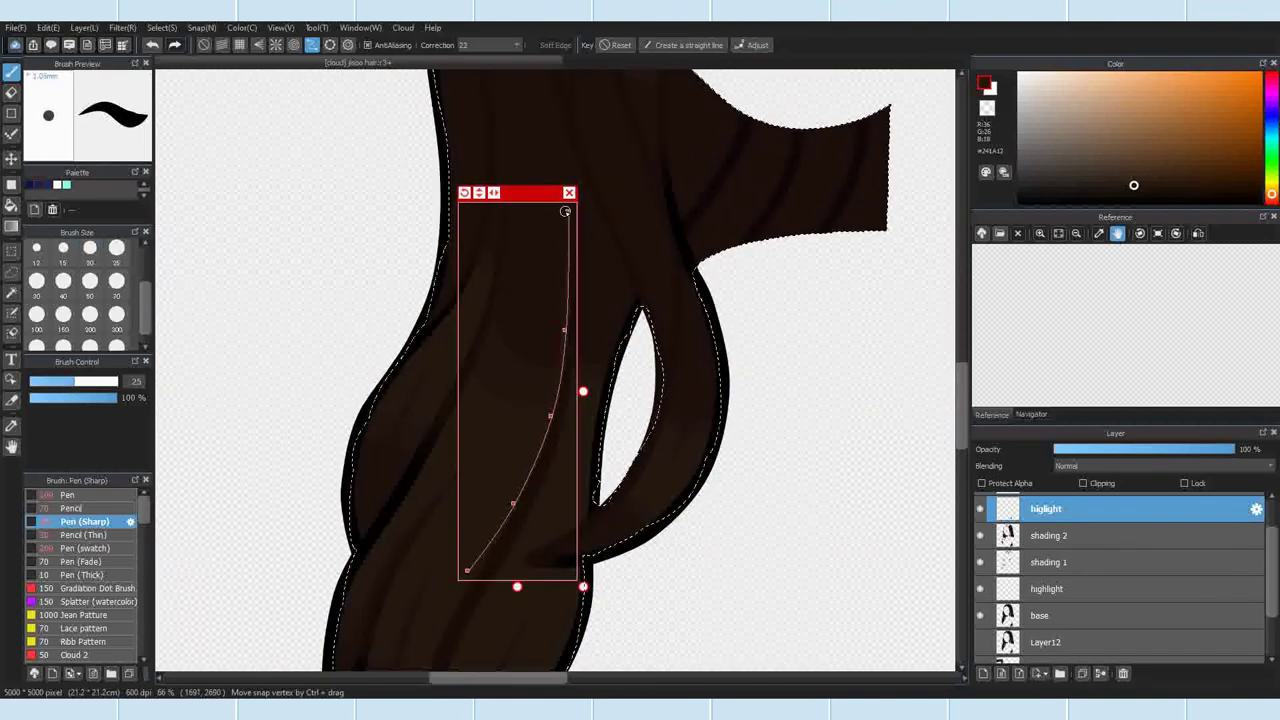
scroll(591, 275, up, 2)
click(72, 508)
drag(526, 463, 494, 560)
scroll(523, 411, down, 1)
click(534, 206)
key(ctrl+d)
scroll(480, 200, down, 2)
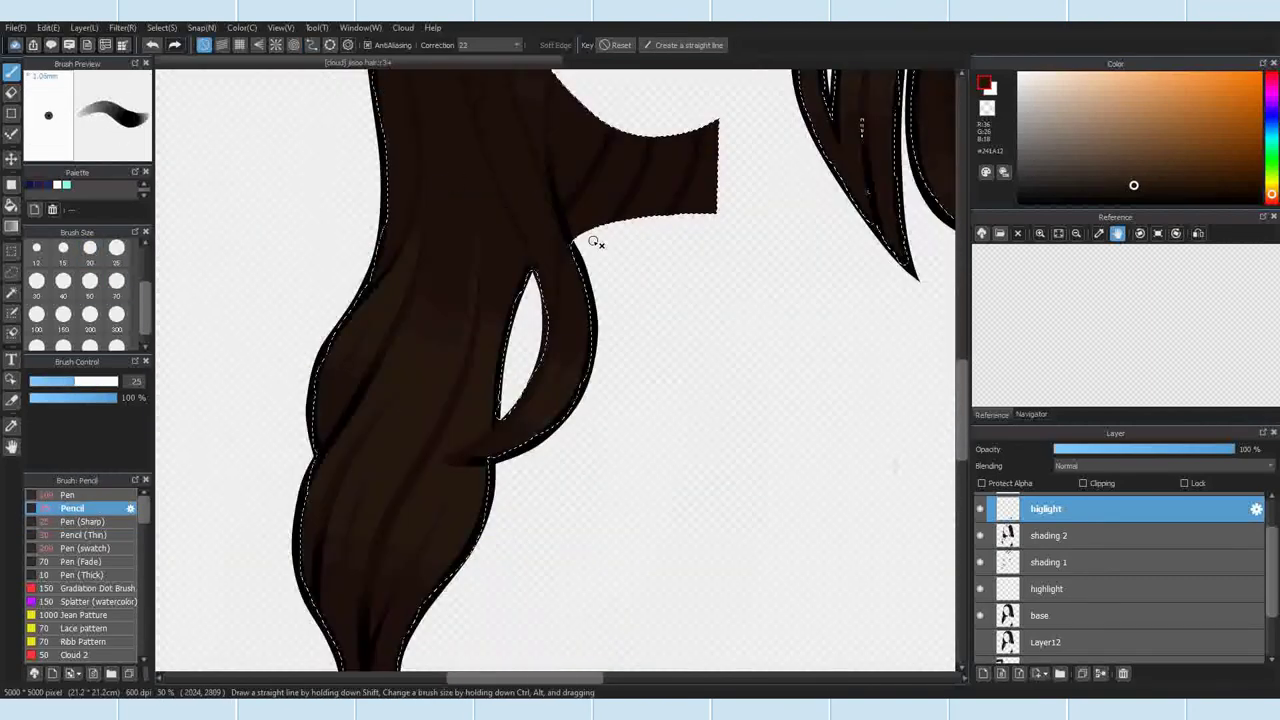
Step: Refine the shading 1 strands in the lower part of the left lock with the eraser at size 30
scroll(531, 310, down, 3)
scroll(489, 286, up, 3)
scroll(556, 366, down, 3)
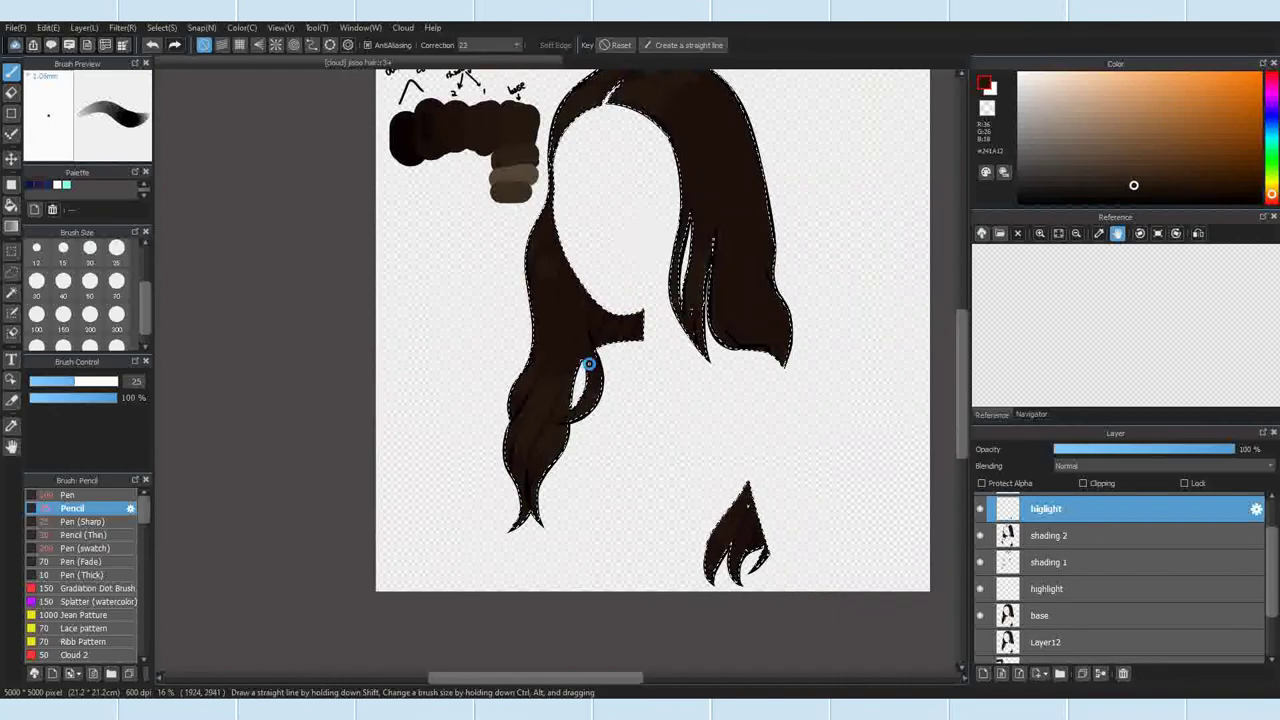
scroll(551, 446, up, 5)
click(1040, 565)
key(e)
scroll(519, 474, up, 1)
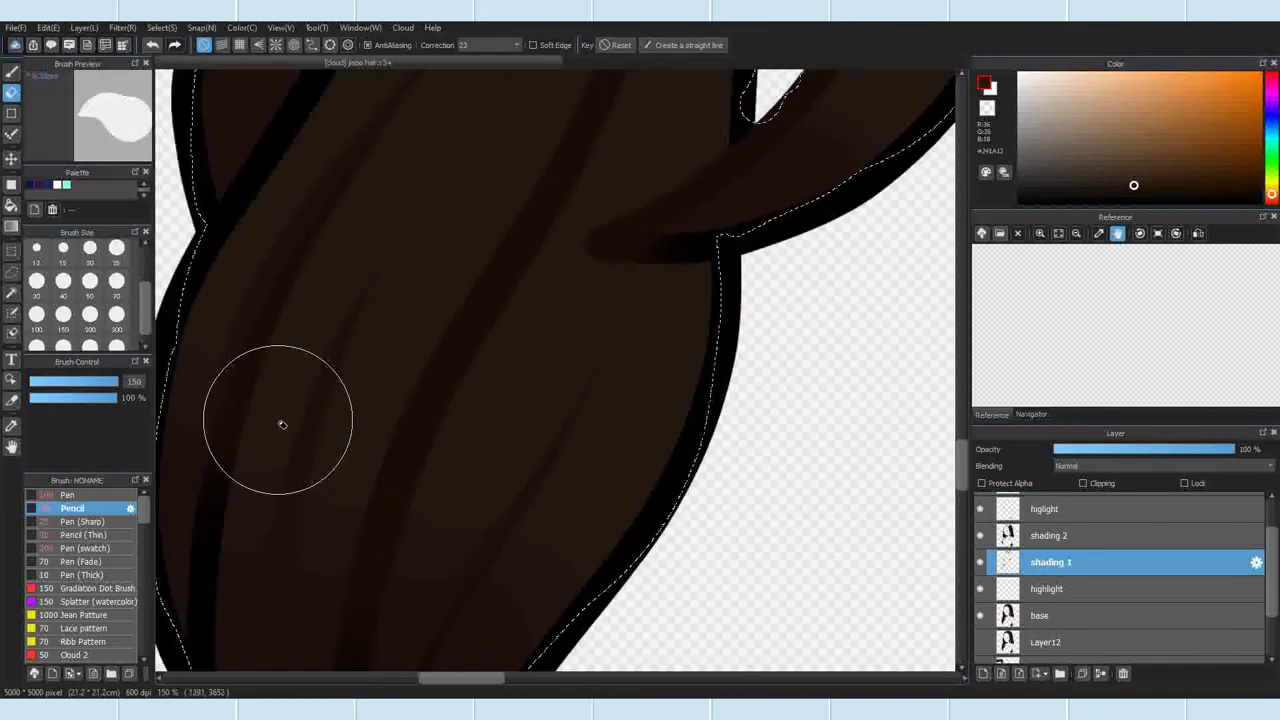
click(36, 280)
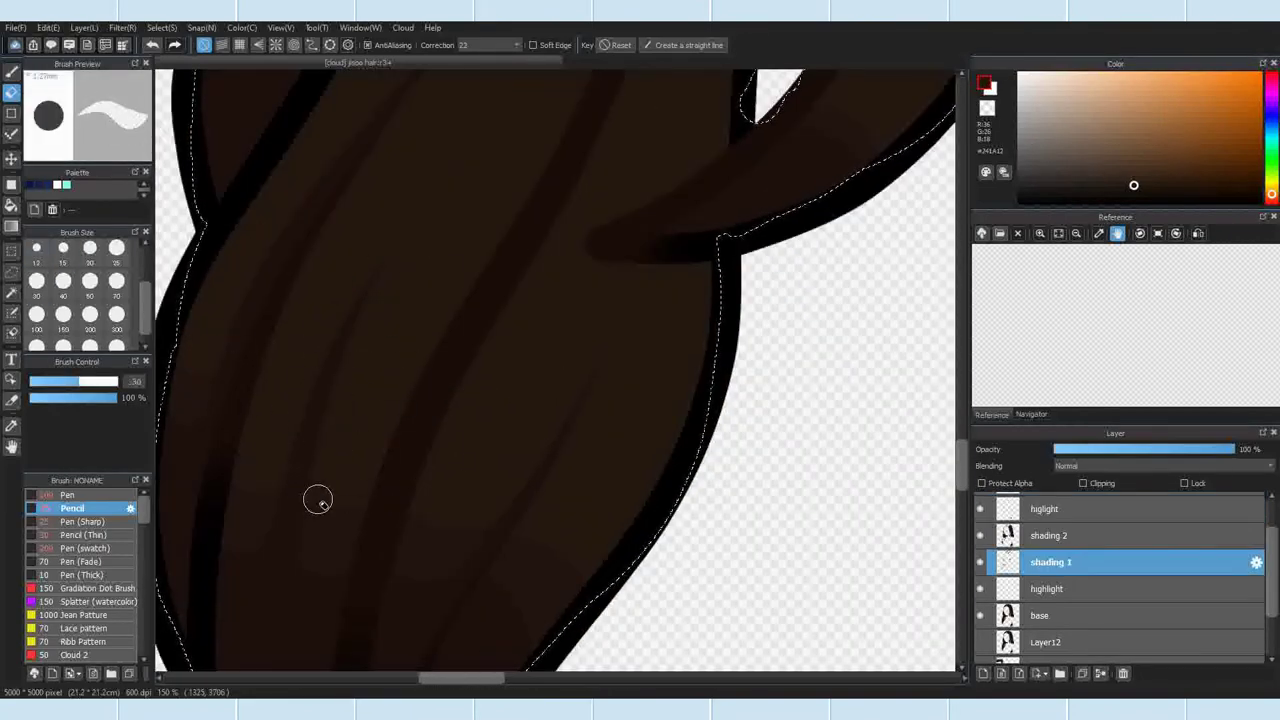
scroll(606, 417, down, 3)
scroll(483, 463, up, 4)
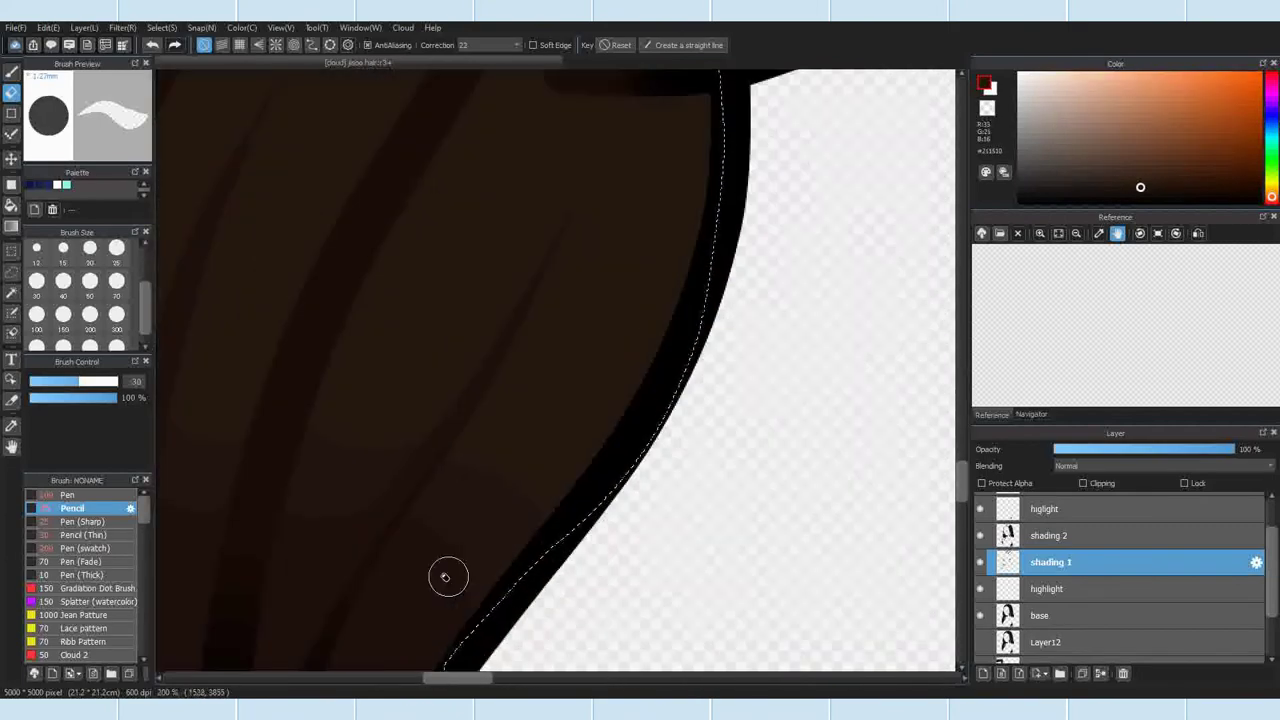
key(b)
scroll(497, 525, down, 4)
Step: Return to the higlight layer, sample #241A12, and trace a curve-snapped strand in the upper left hair with Pen (Sharp) at size 25
click(1046, 509)
scroll(503, 510, down, 3)
scroll(497, 316, up, 3)
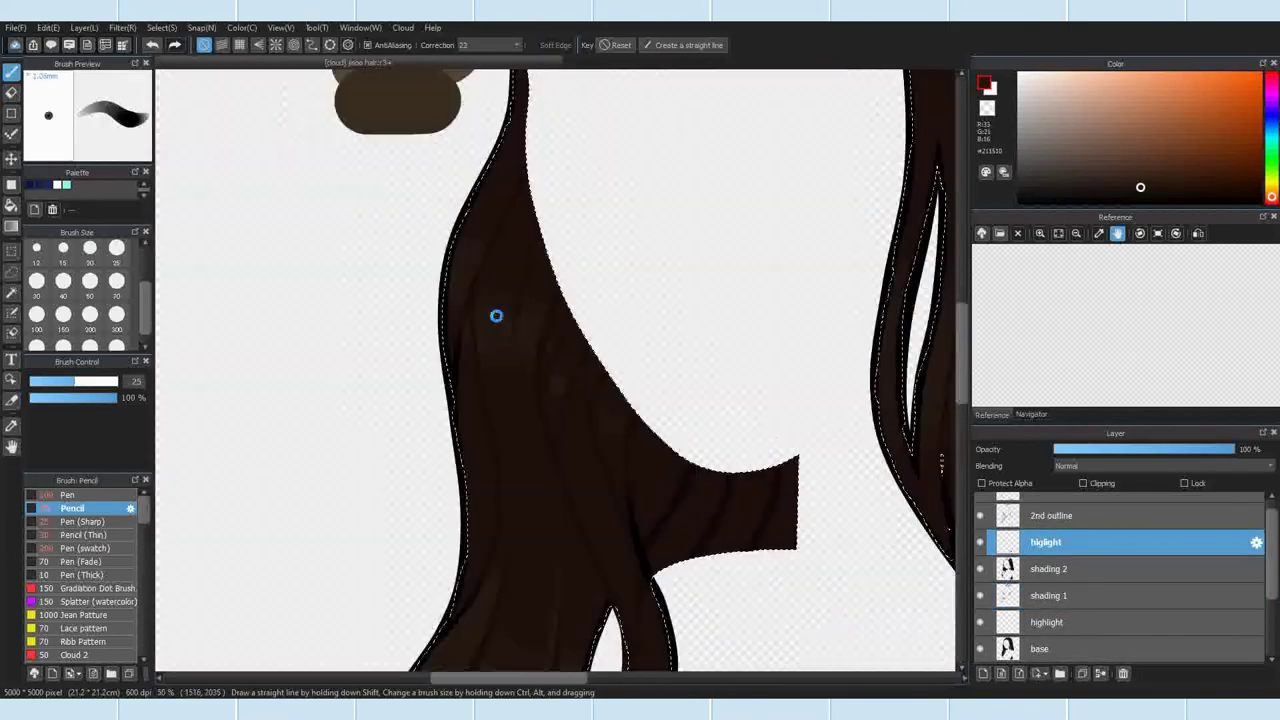
scroll(497, 316, up, 2)
right_click(497, 318)
click(312, 45)
scroll(530, 290, down, 1)
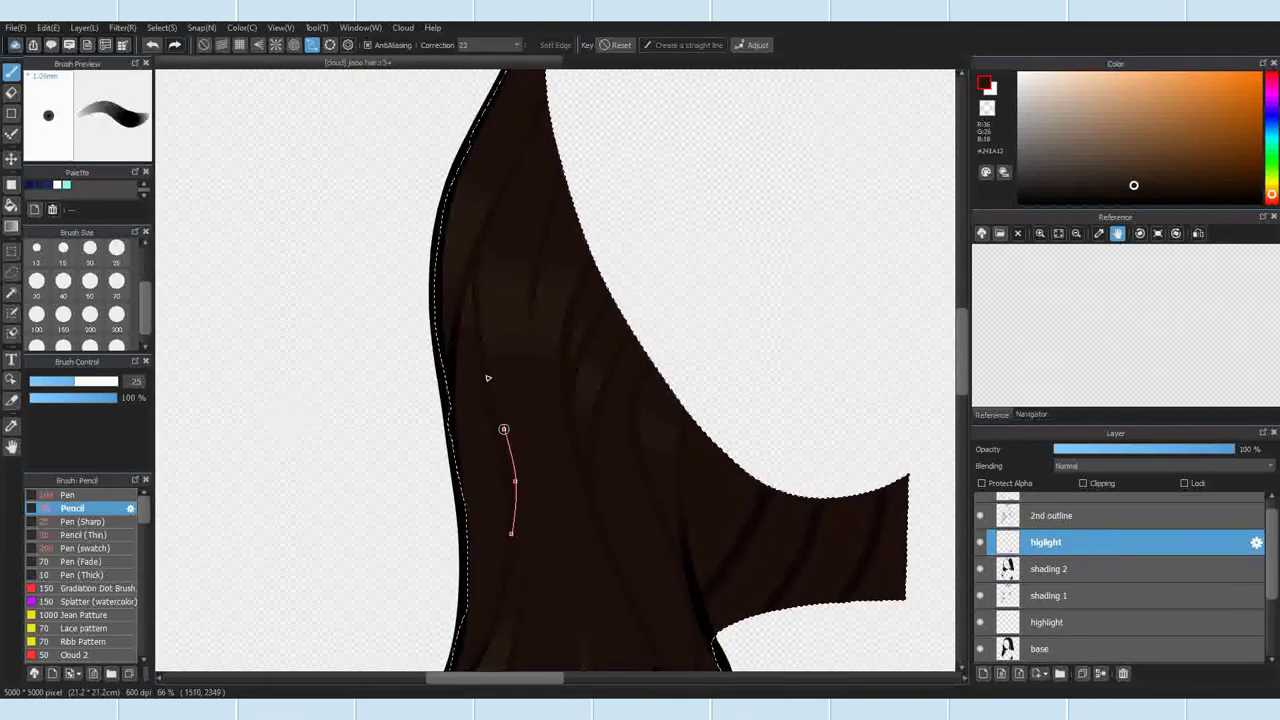
double_click(482, 248)
click(96, 522)
click(540, 229)
scroll(540, 300, down, 3)
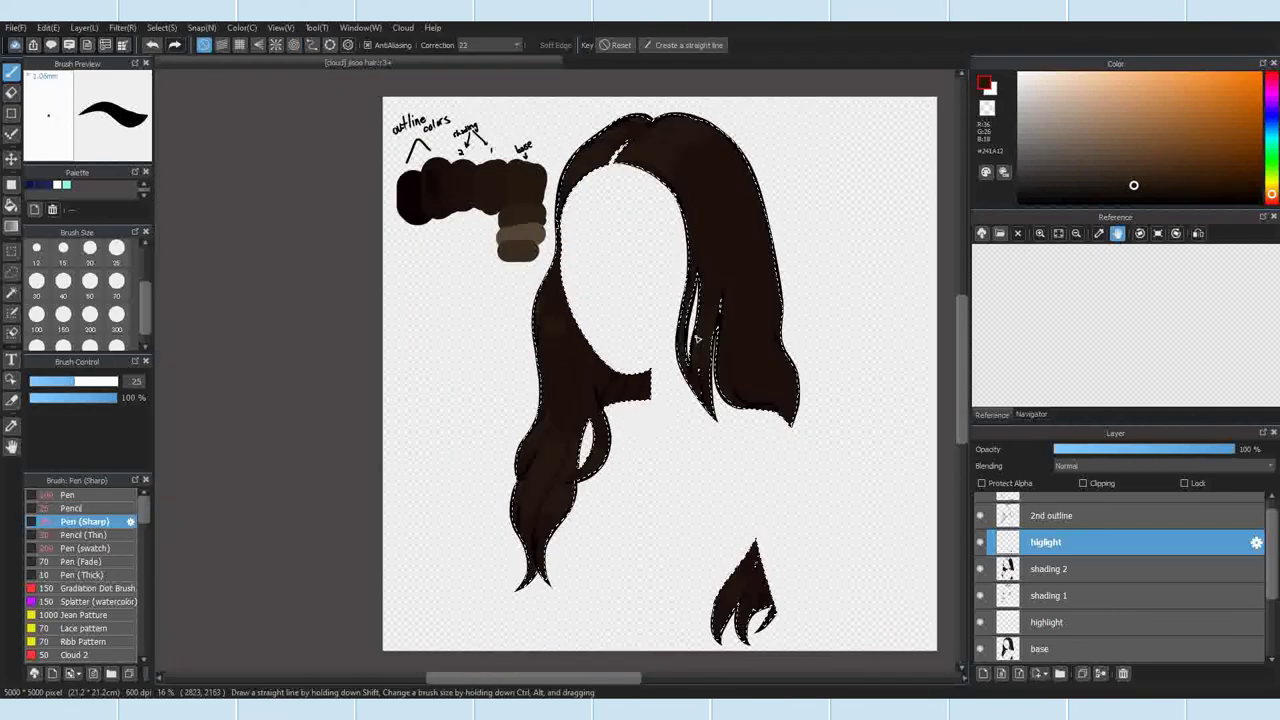
Step: Trace a curve-snapped strand along the outer edge of the left hair's loose curl with the size 25 Pen (Sharp), and remove the guide
scroll(531, 351, up, 2)
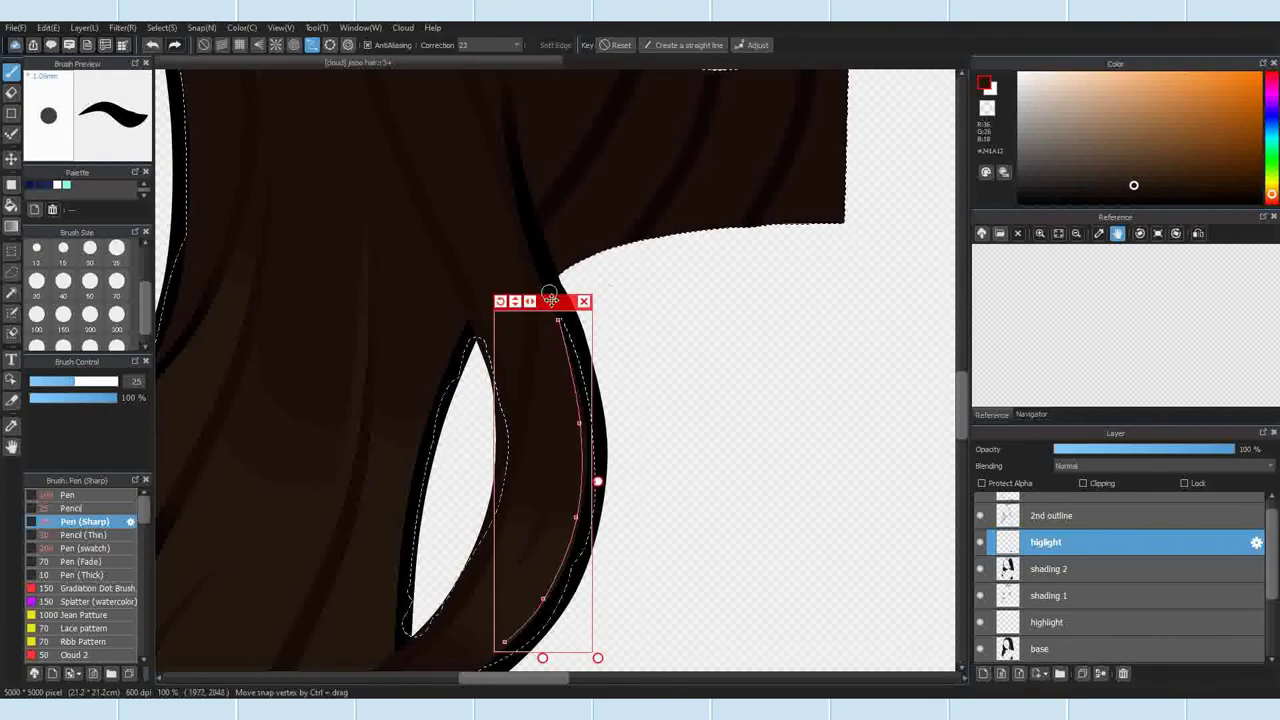
click(585, 301)
scroll(598, 330, down, 6)
scroll(616, 356, up, 3)
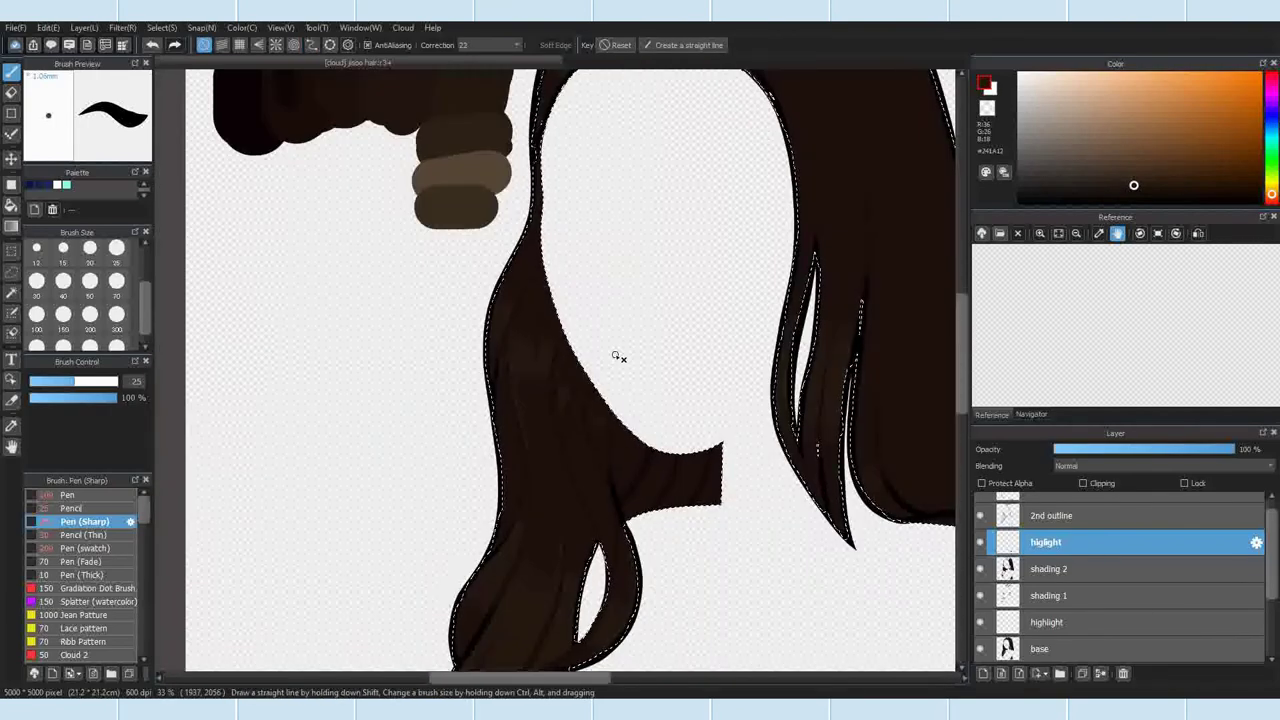
scroll(615, 357, down, 2)
scroll(586, 358, up, 4)
scroll(580, 342, down, 4)
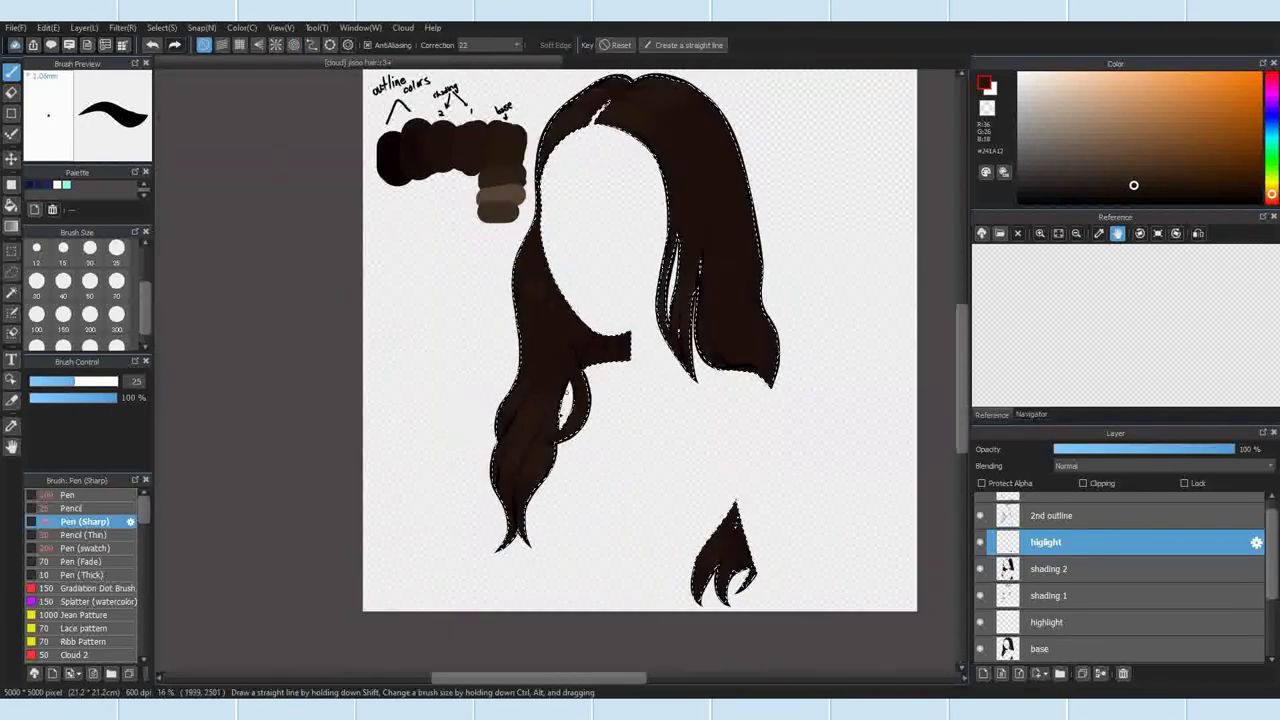
Step: Draw a curve-snapped strand across the short hair section below the face opening with the Pencil at size 20
scroll(609, 338, up, 3)
scroll(600, 323, up, 2)
double_click(558, 551)
key(q)
scroll(724, 302, down, 5)
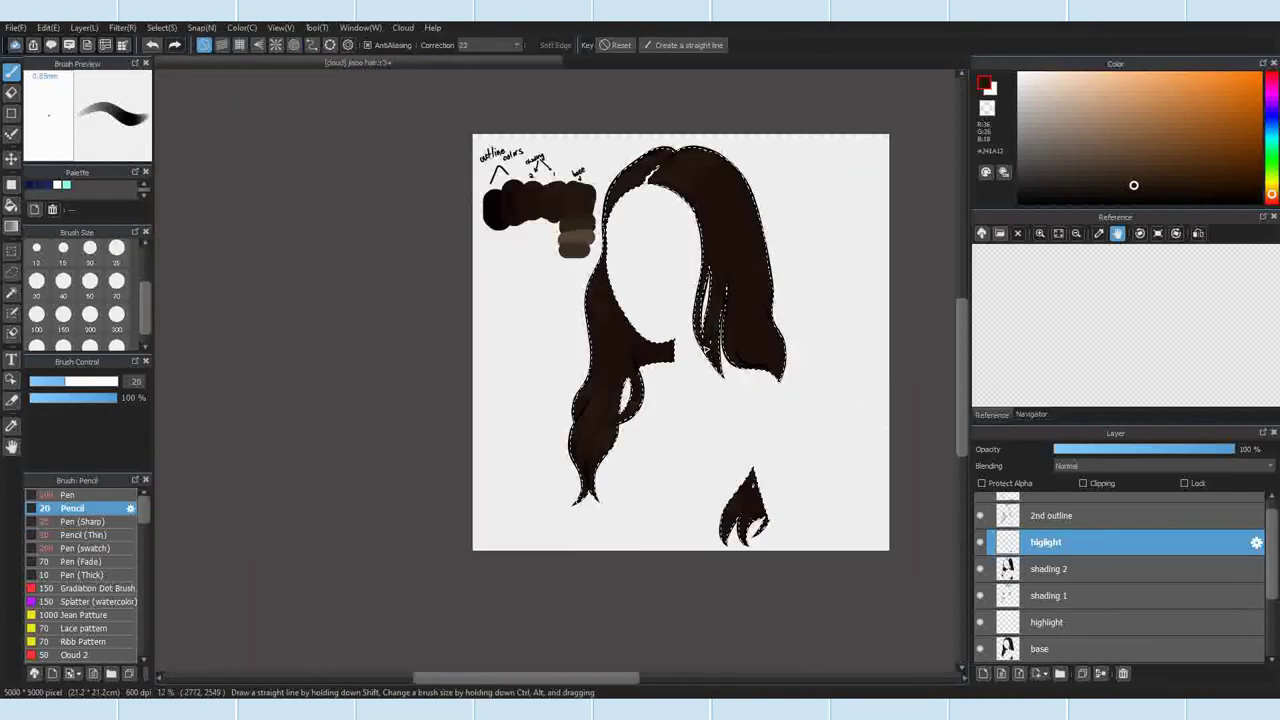
Step: Sample #1F110F and trace another curve-snapped strand toward the short section's cut end with the size 20 Pencil, and remove the guide
scroll(640, 330, up, 5)
double_click(608, 525)
right_click(640, 440)
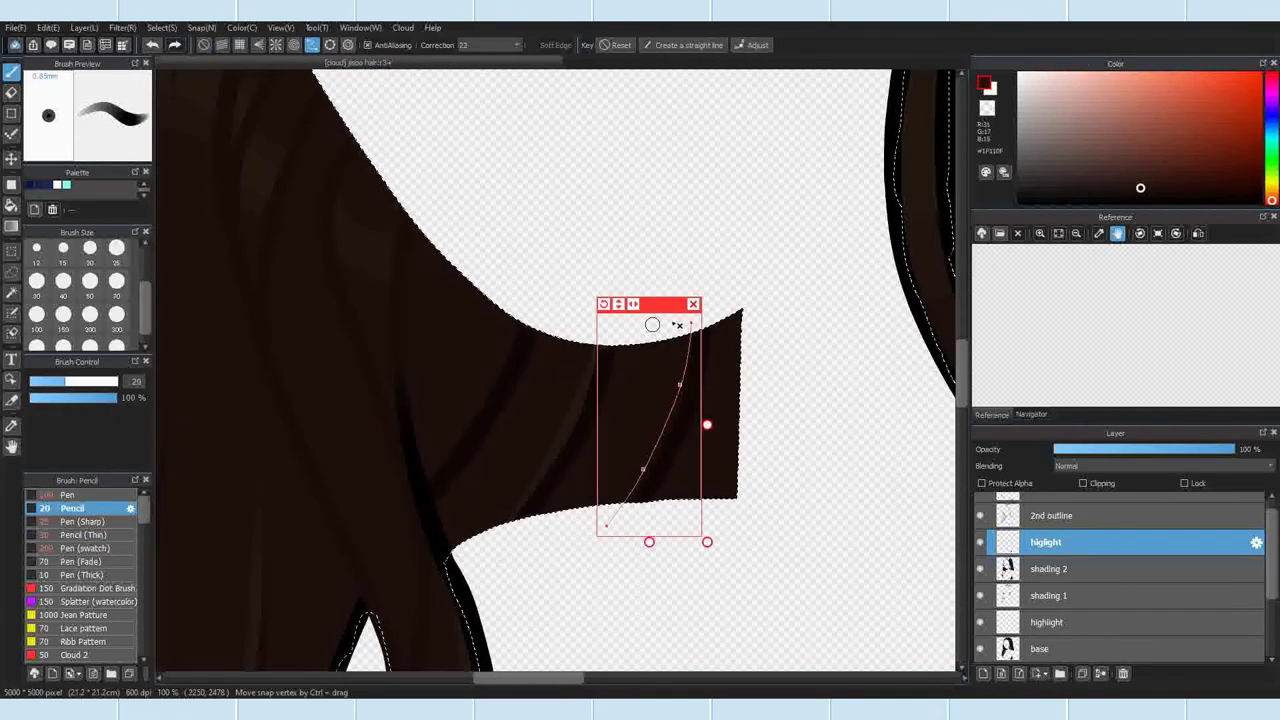
drag(690, 324, 612, 522)
click(695, 306)
scroll(719, 325, down, 6)
scroll(766, 240, up, 3)
scroll(598, 535, up, 4)
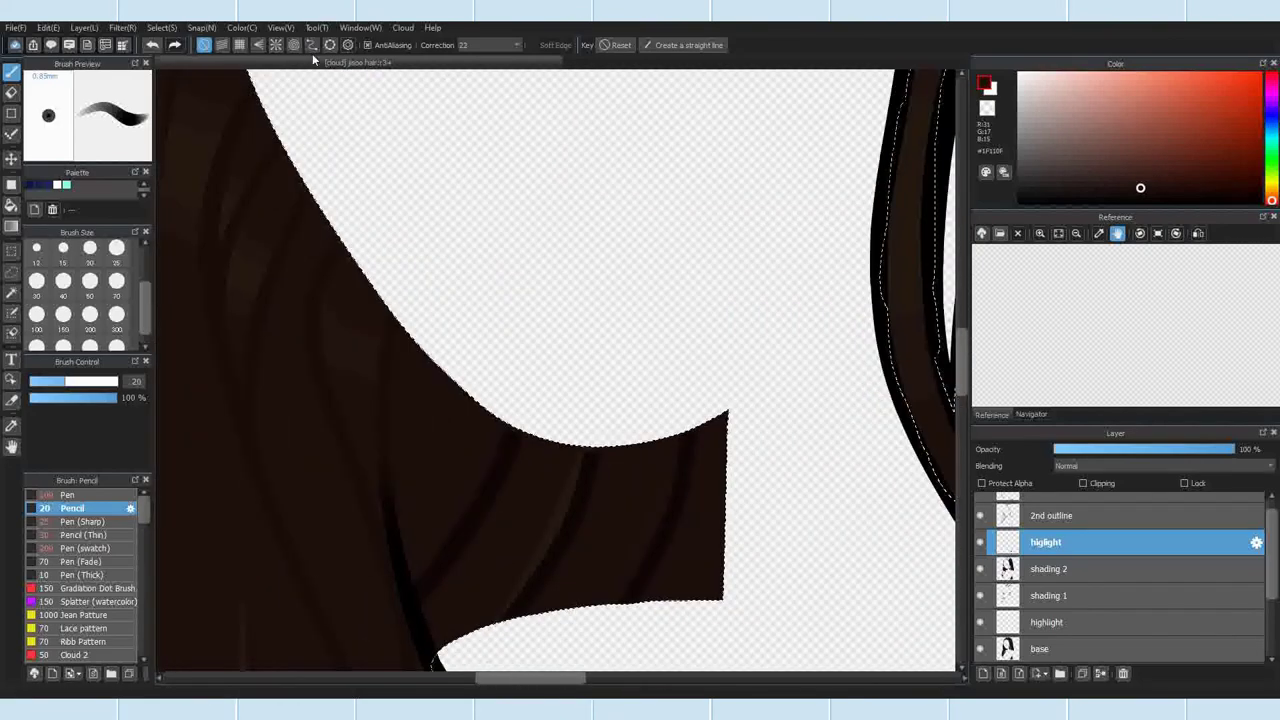
Step: Sample #241A12 and trace a curve-snapped strand beside the narrow opening in the right hair with the size 25 Pencil, and remove the guide
click(312, 45)
right_click(343, 340)
scroll(638, 401, down, 6)
scroll(680, 345, up, 5)
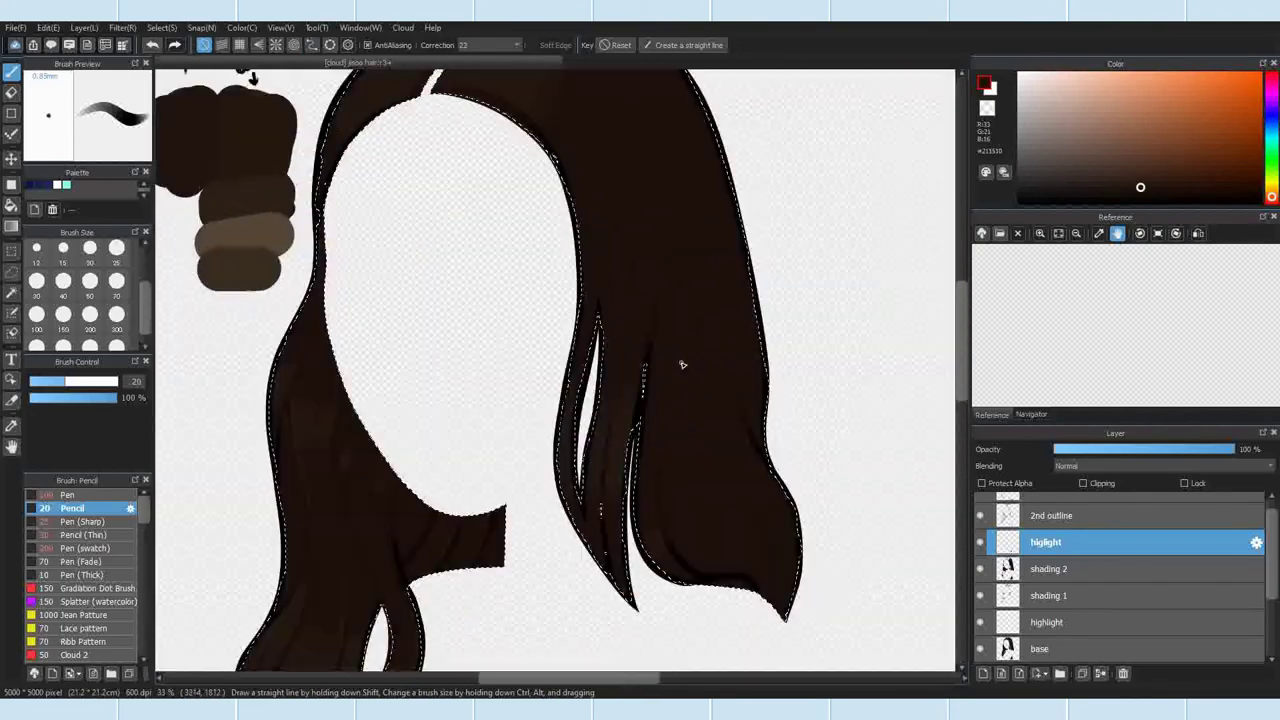
right_click(602, 425)
click(312, 45)
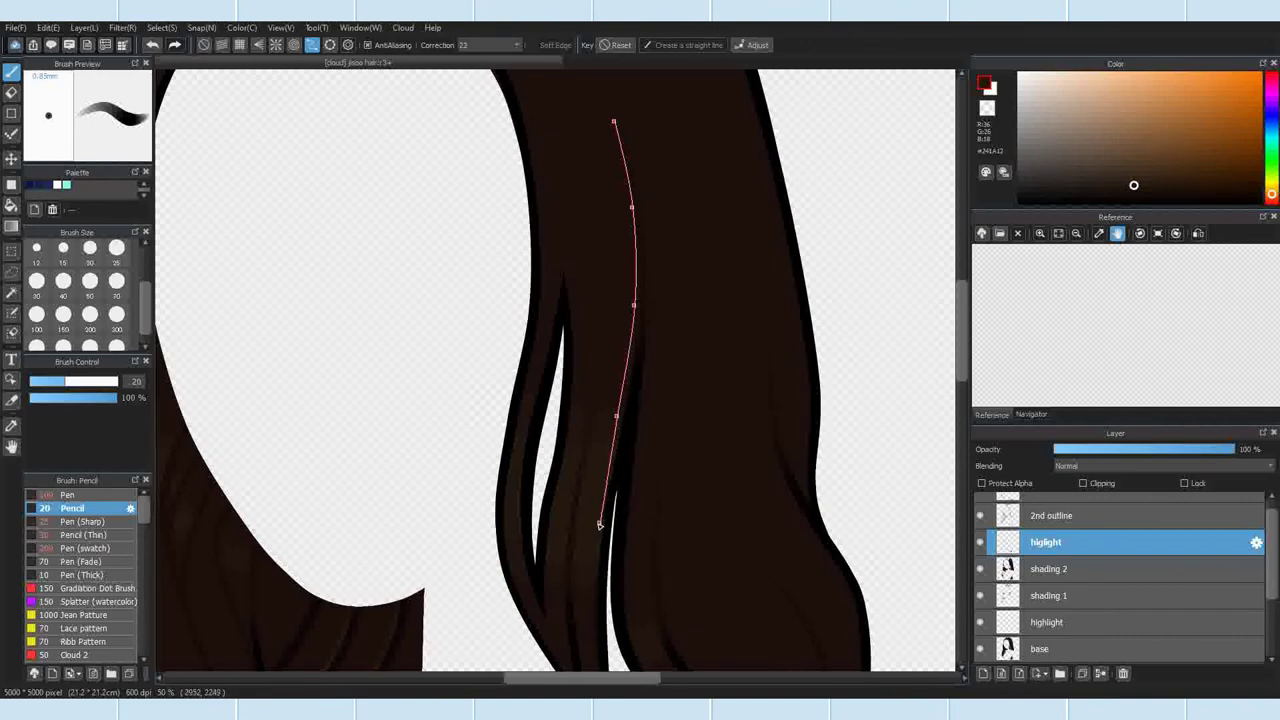
click(38, 284)
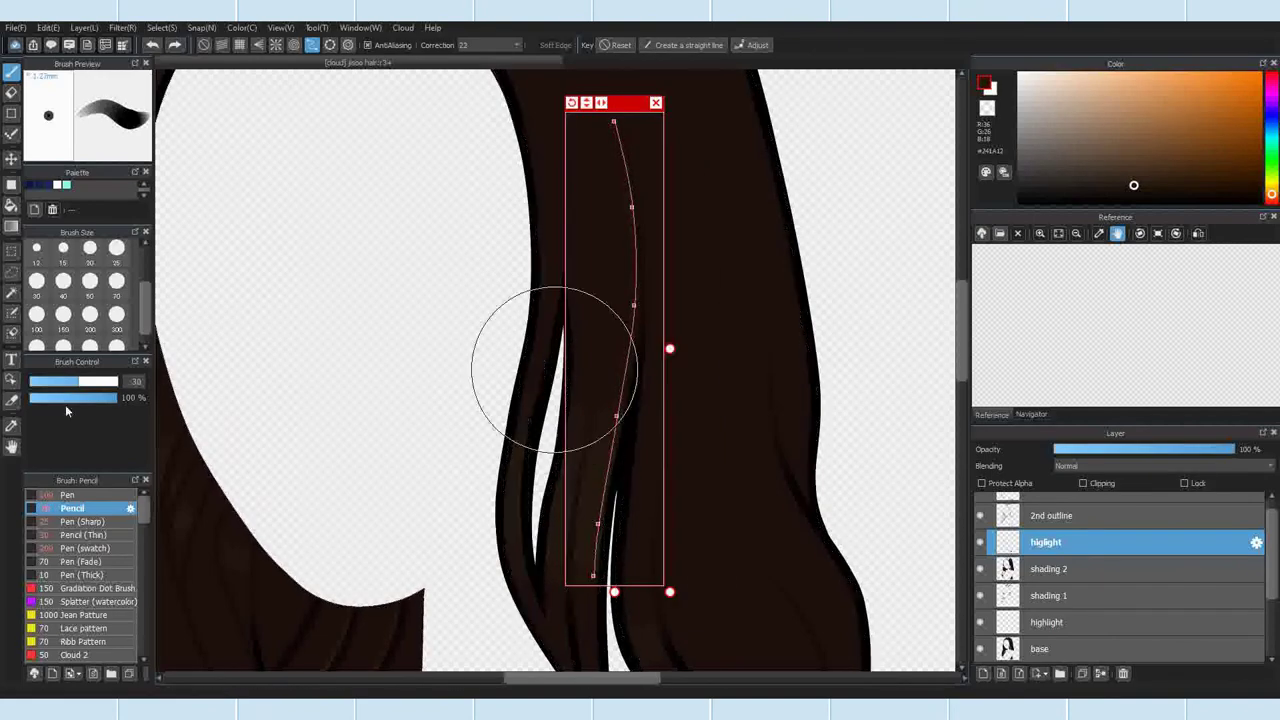
click(82, 521)
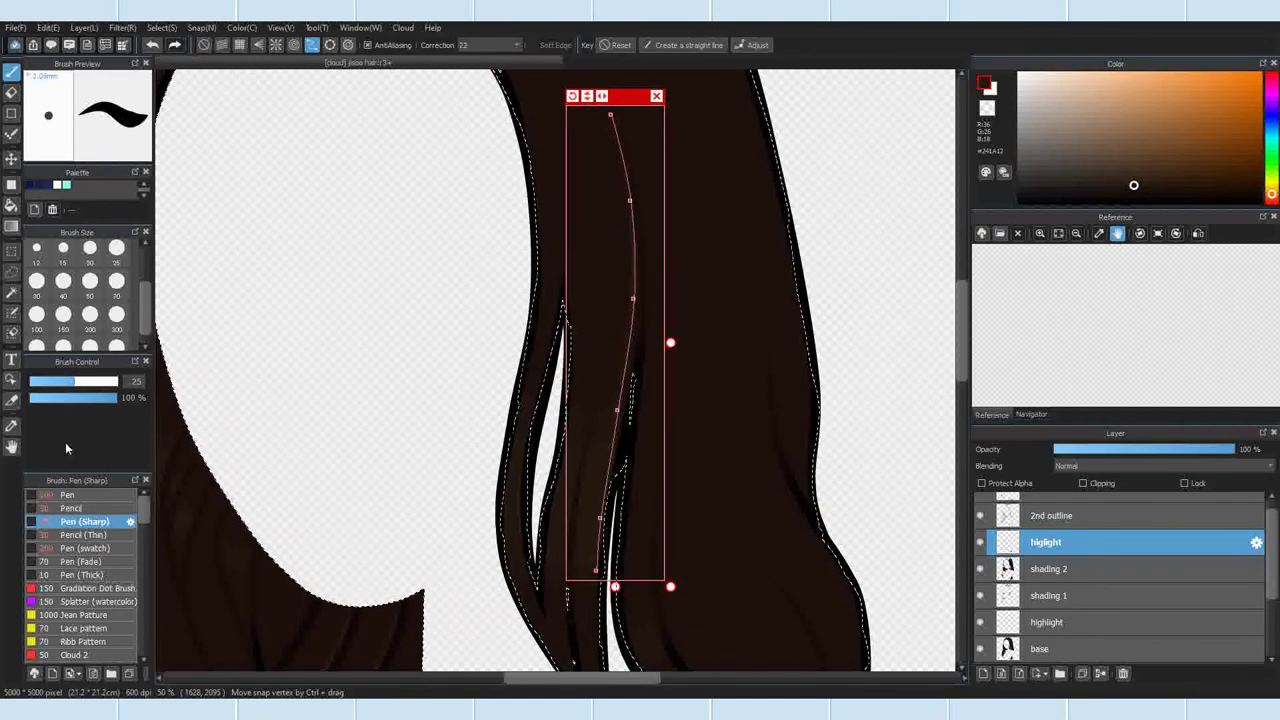
click(71, 508)
click(657, 99)
scroll(592, 506, up, 2)
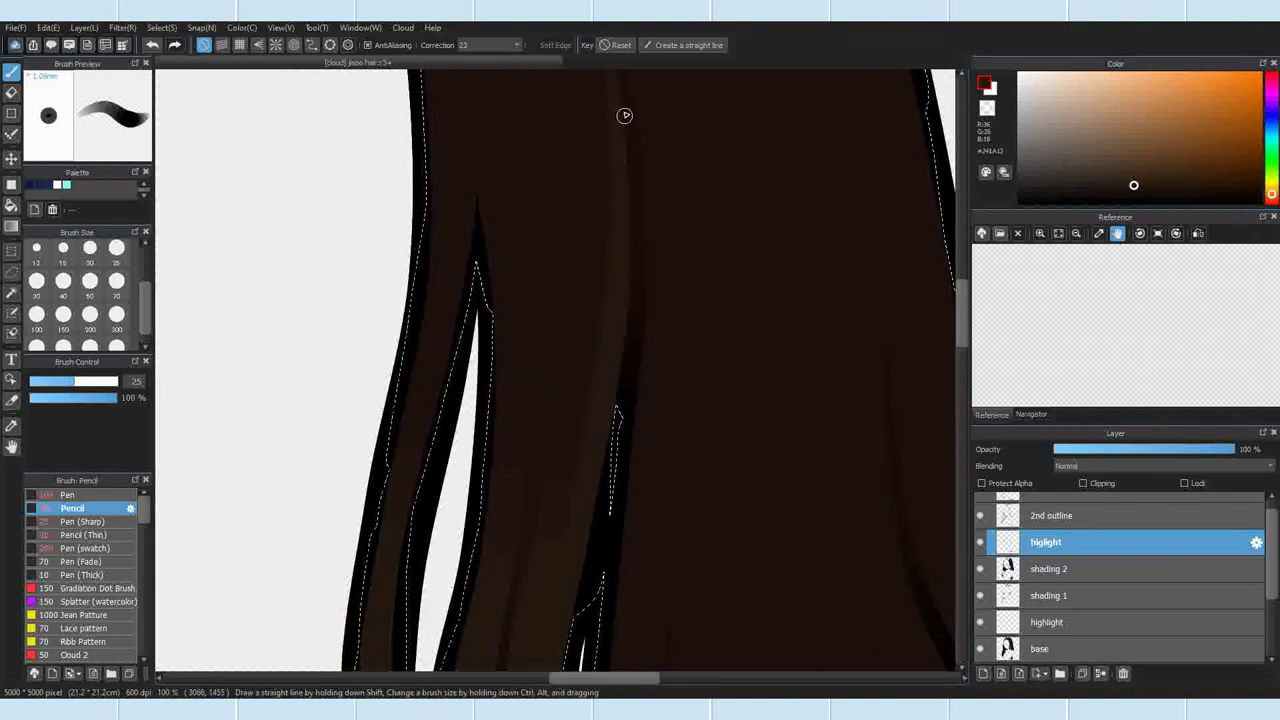
Step: Undo the last strand and readjust its curve guide beside the narrow opening in the right hair
scroll(650, 215, down, 5)
scroll(705, 225, up, 4)
click(152, 47)
scroll(600, 280, down, 3)
scroll(590, 230, up, 3)
click(313, 46)
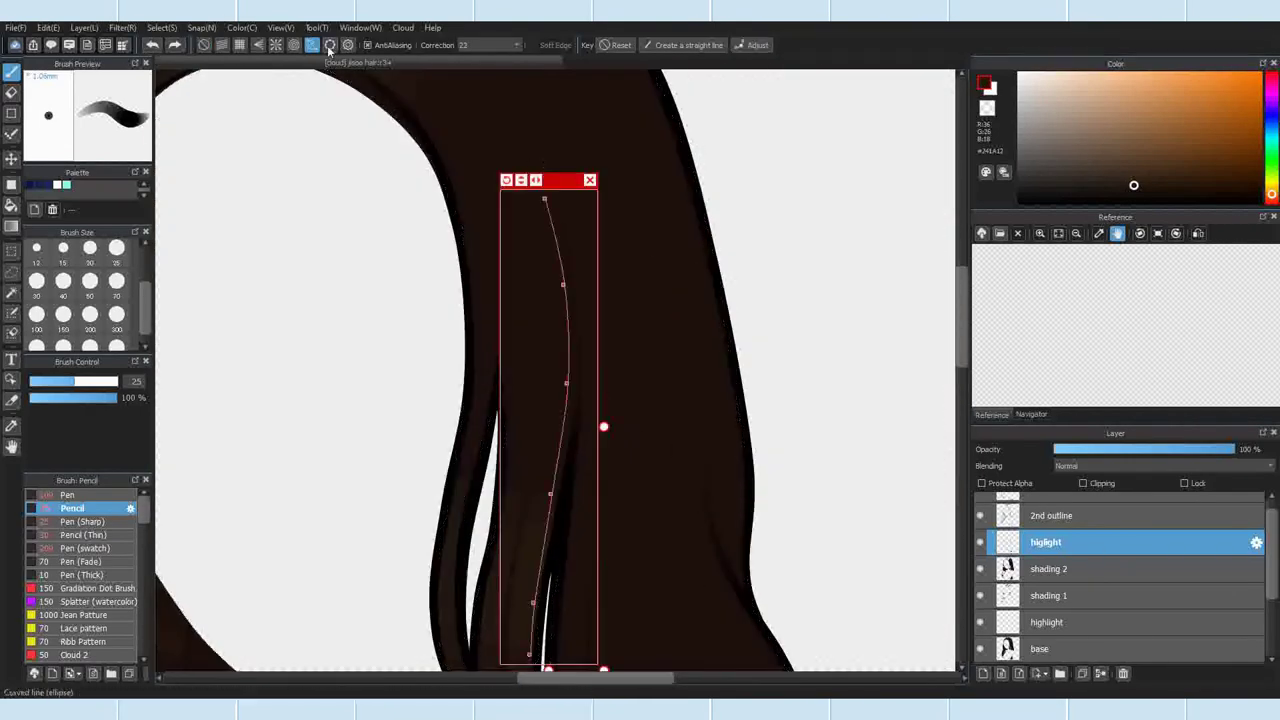
click(752, 45)
scroll(674, 203, down, 1)
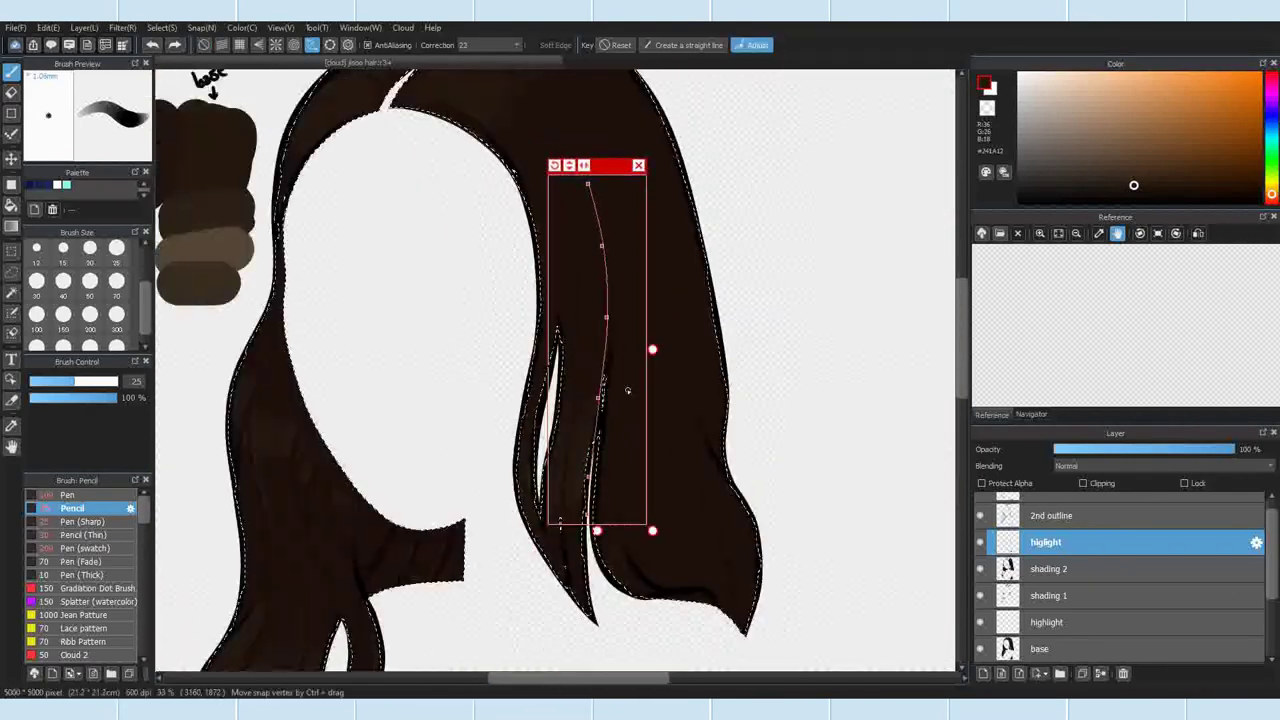
scroll(627, 387, up, 2)
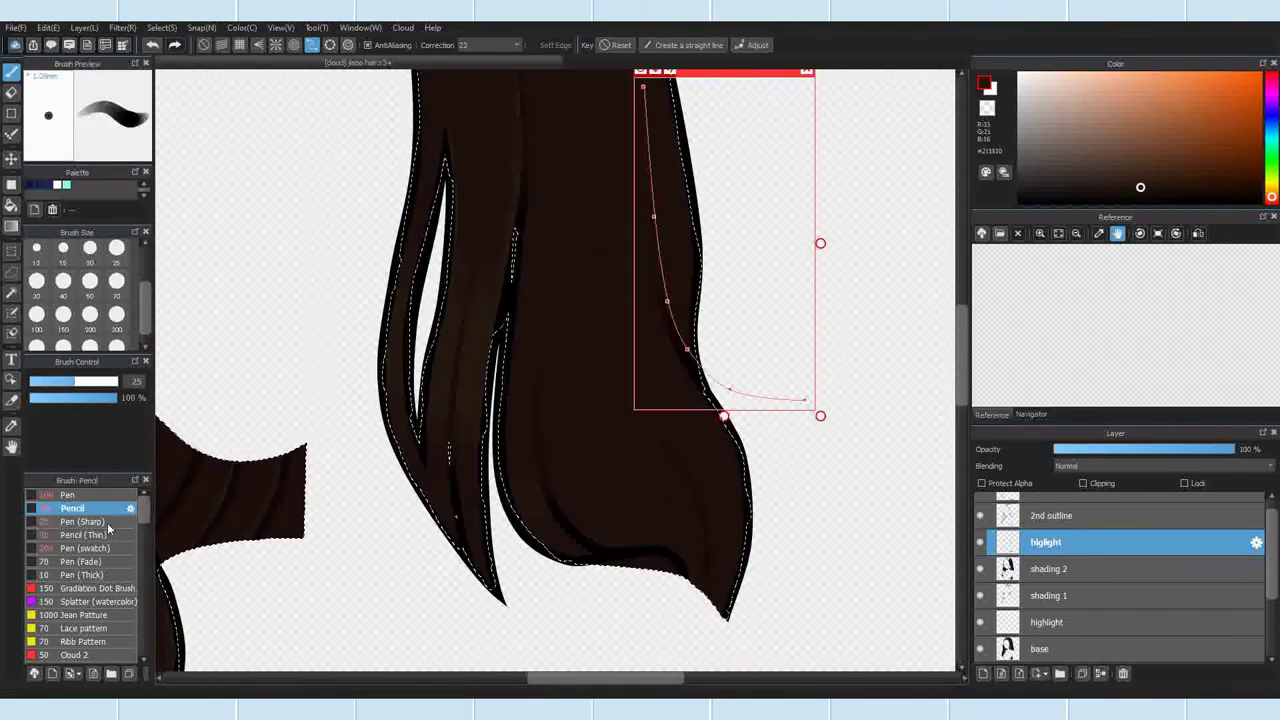
Step: Switch to Pen (Sharp) at size 25 for the right hair's outer strand, and place another curve guide toward its flared tip
click(84, 522)
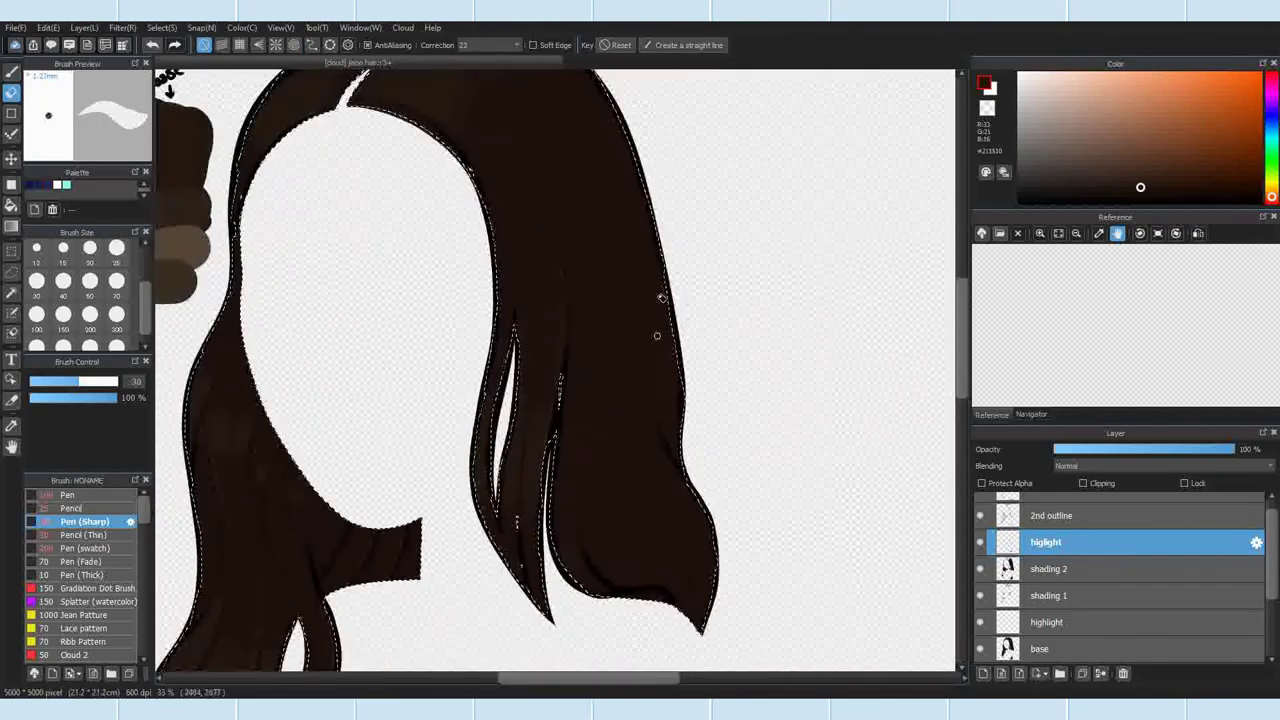
click(312, 45)
click(619, 333)
click(633, 463)
click(652, 507)
click(677, 536)
click(691, 577)
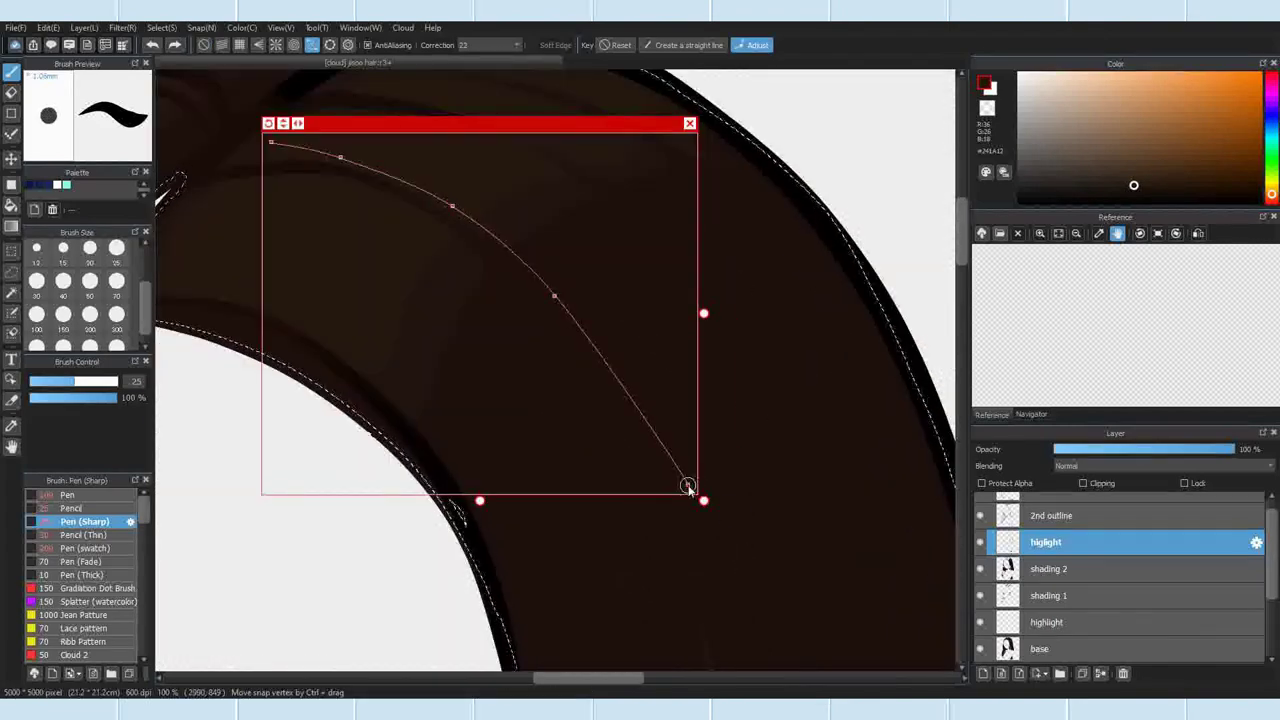
Step: Adjust the lower end of the crown's curve guide, and lay another along the lower left hair for a size 12 Pen (Sharp) strand
drag(688, 487, 672, 469)
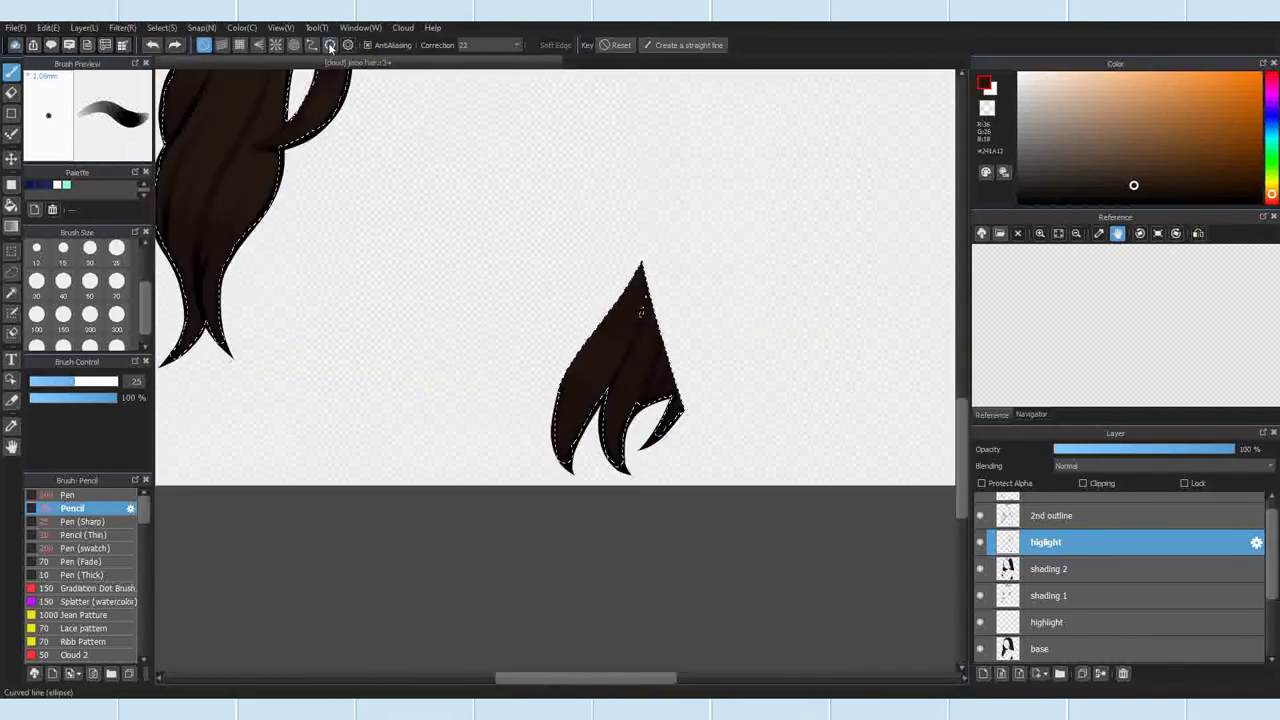
click(330, 47)
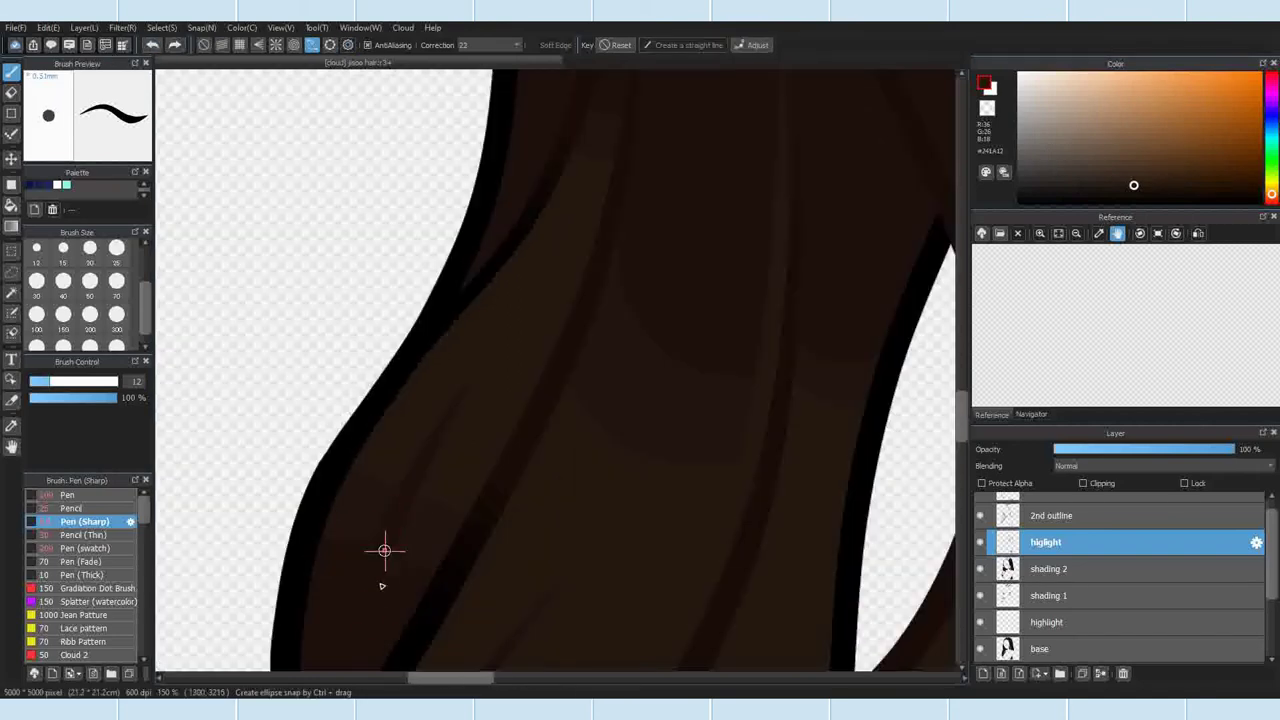
click(483, 364)
double_click(536, 265)
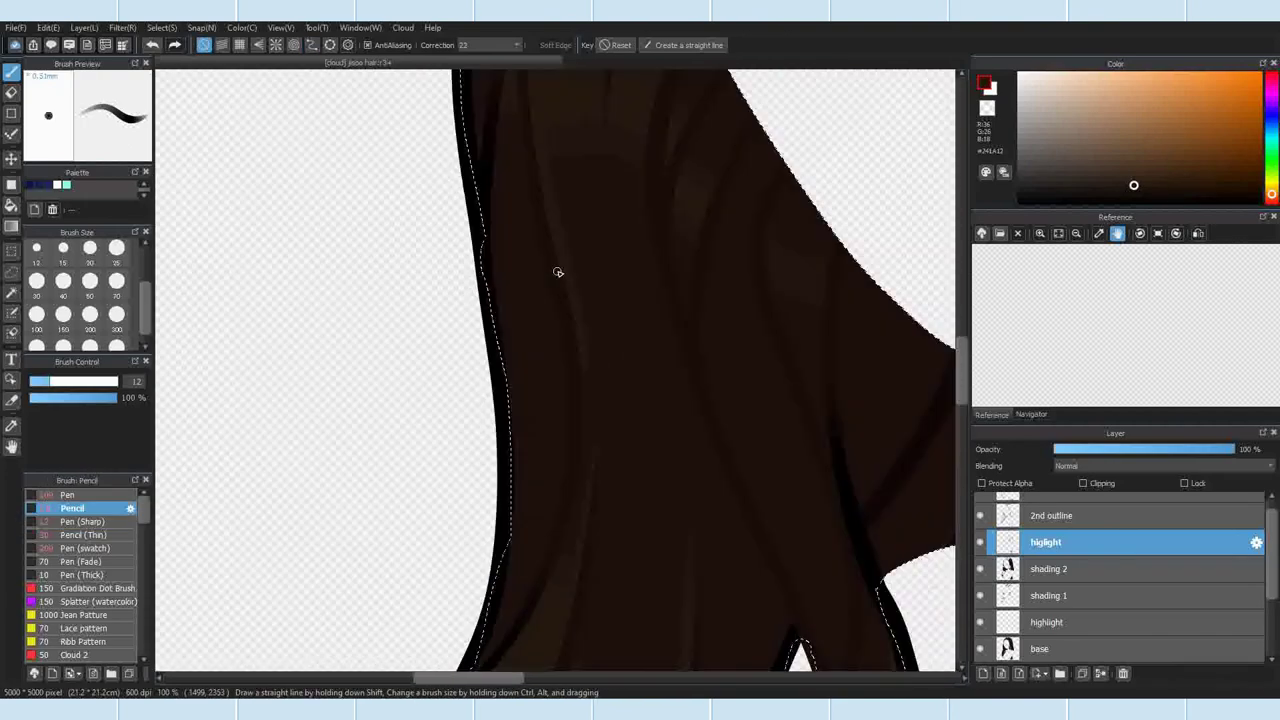
Step: Clear the selection, and paint with #2C2218 on the lower left hair using the Pencil at size 20
scroll(558, 275, down, 5)
key(ctrl+d)
scroll(860, 200, up, 1)
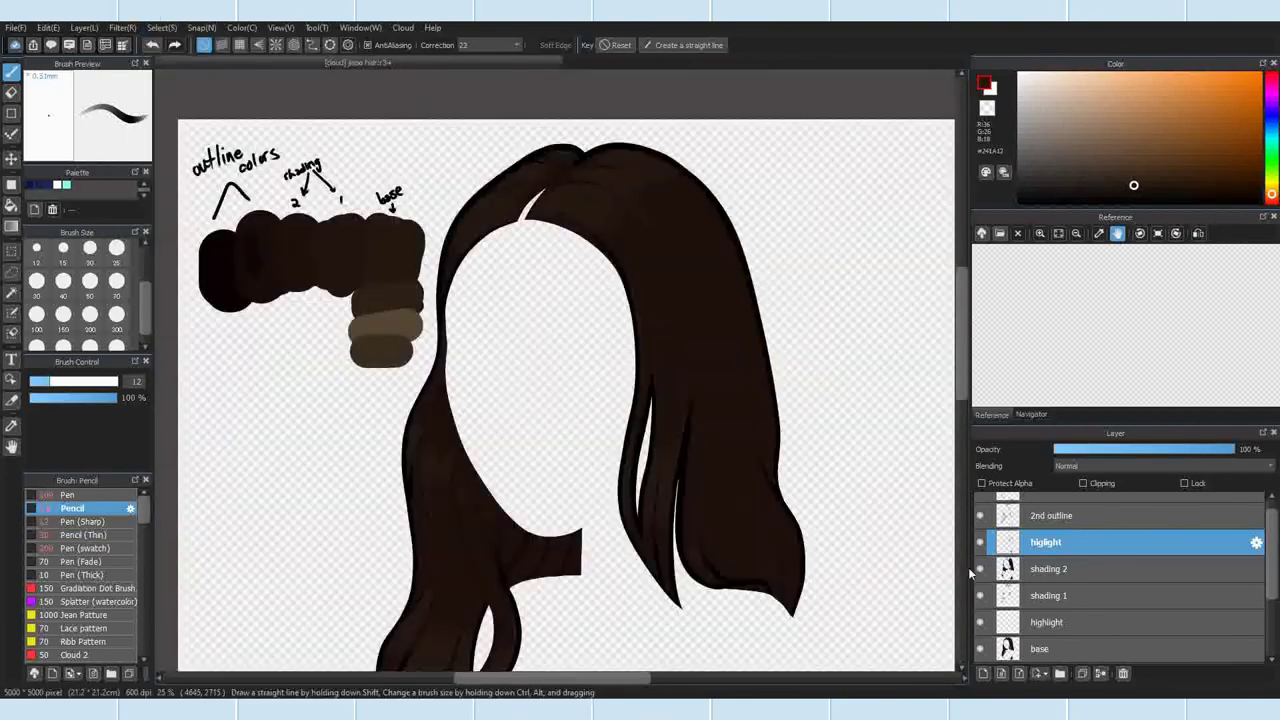
click(1046, 622)
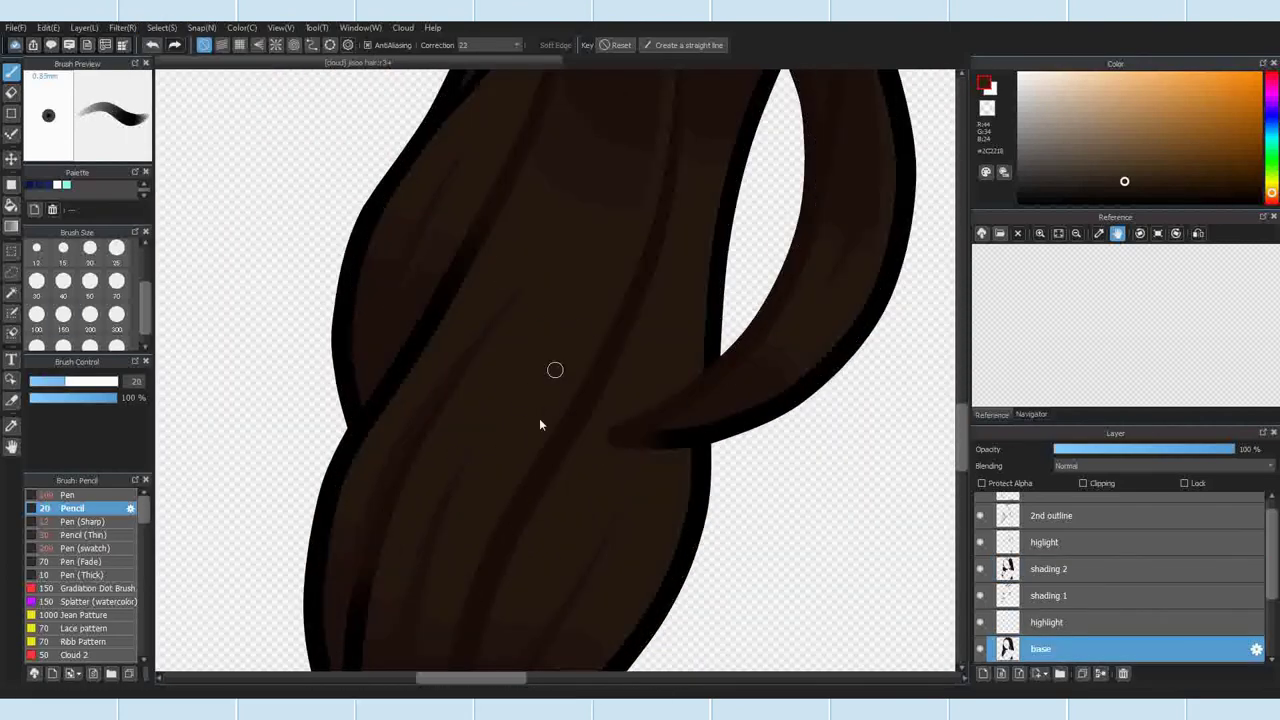
drag(380, 432, 491, 502)
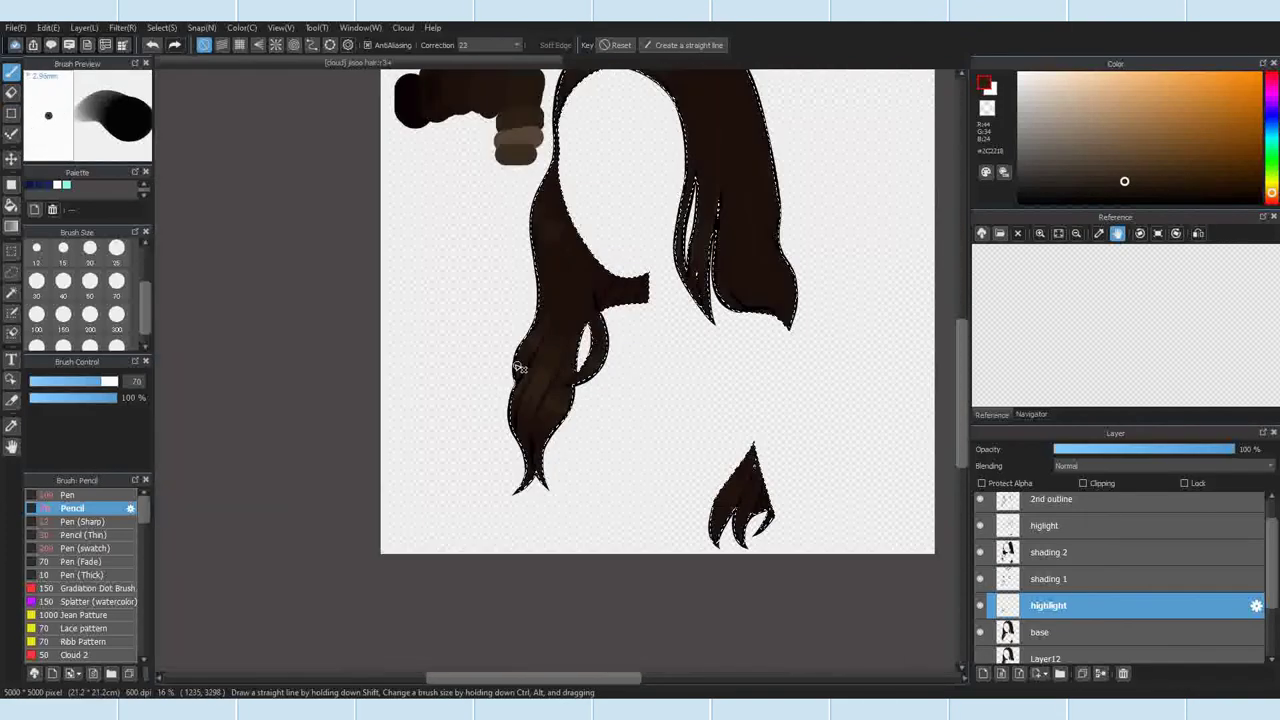
Step: Refine the #2C2218 patches across the left hair on the highlight layer, alternating the size 30 Pencil with the size 70 eraser
key(e)
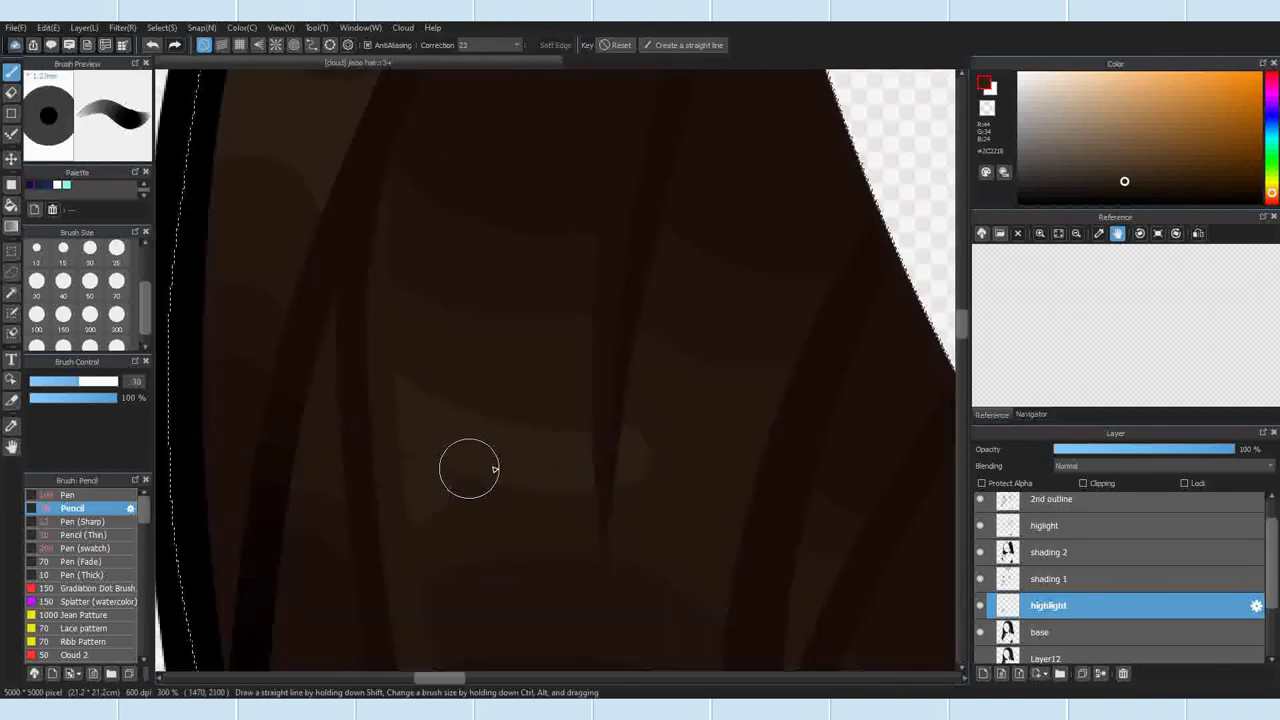
click(11, 92)
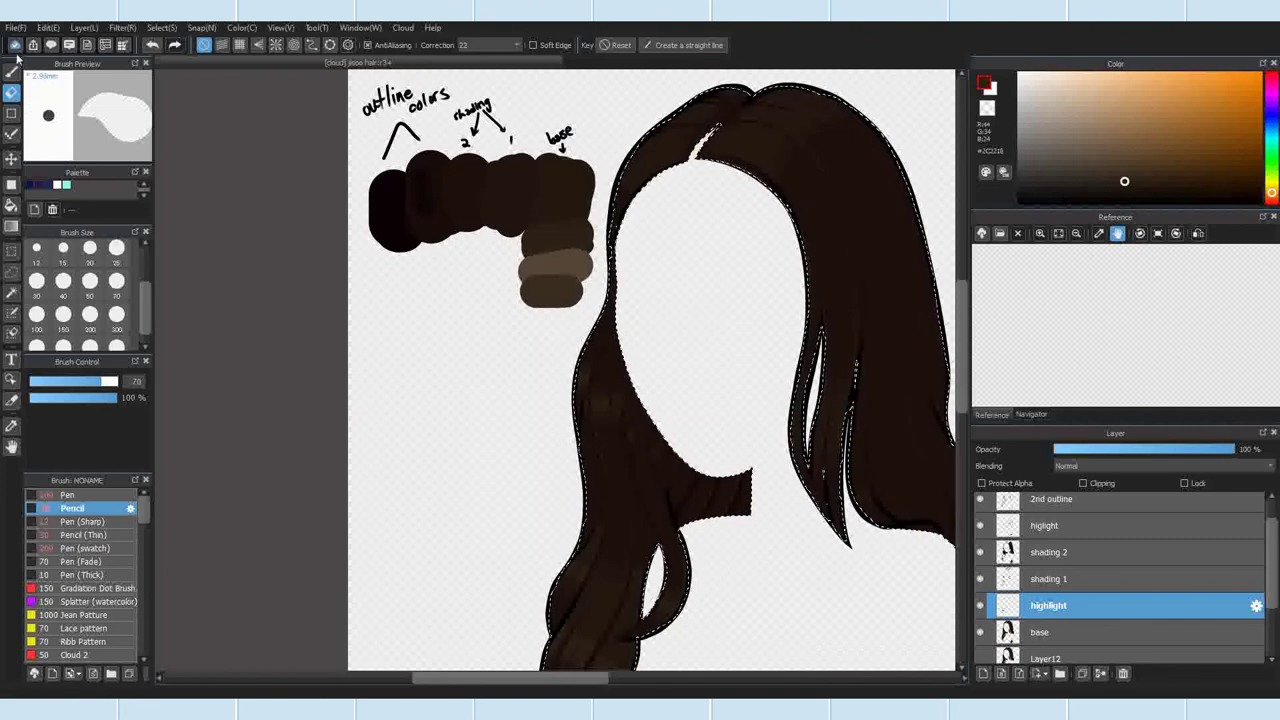
click(12, 72)
scroll(572, 404, up, 5)
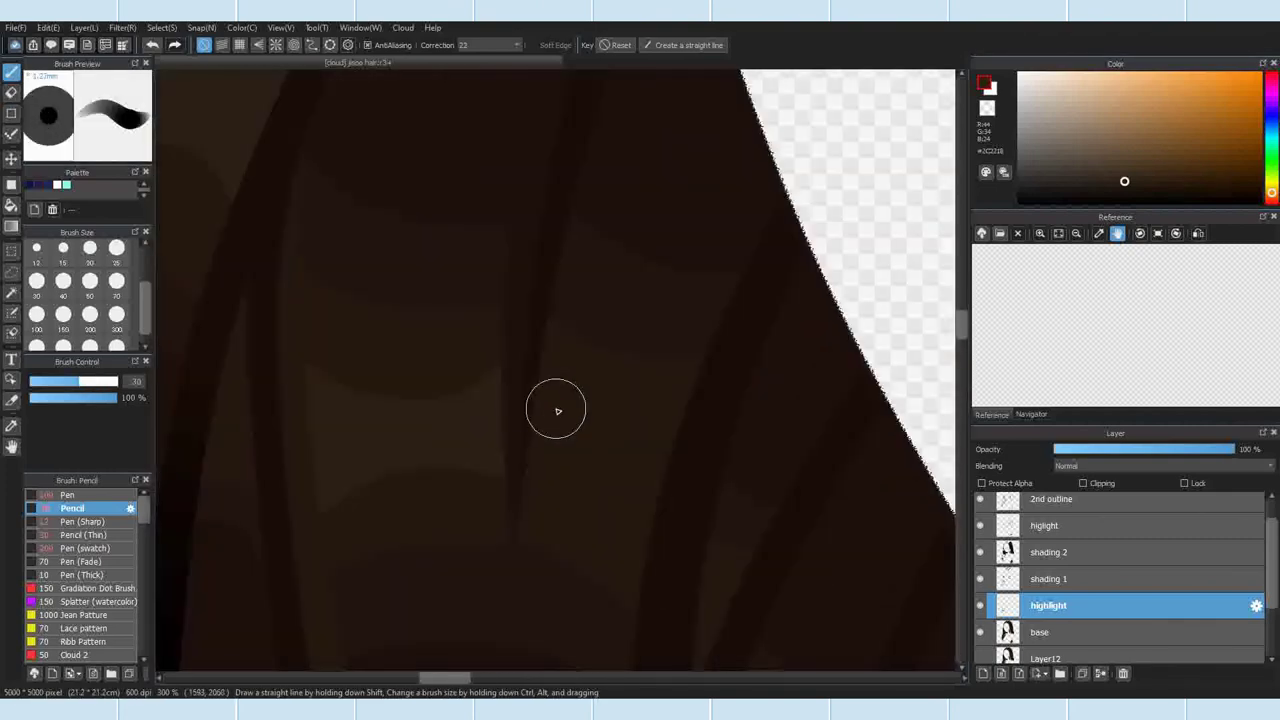
key(e)
scroll(584, 325, down, 10)
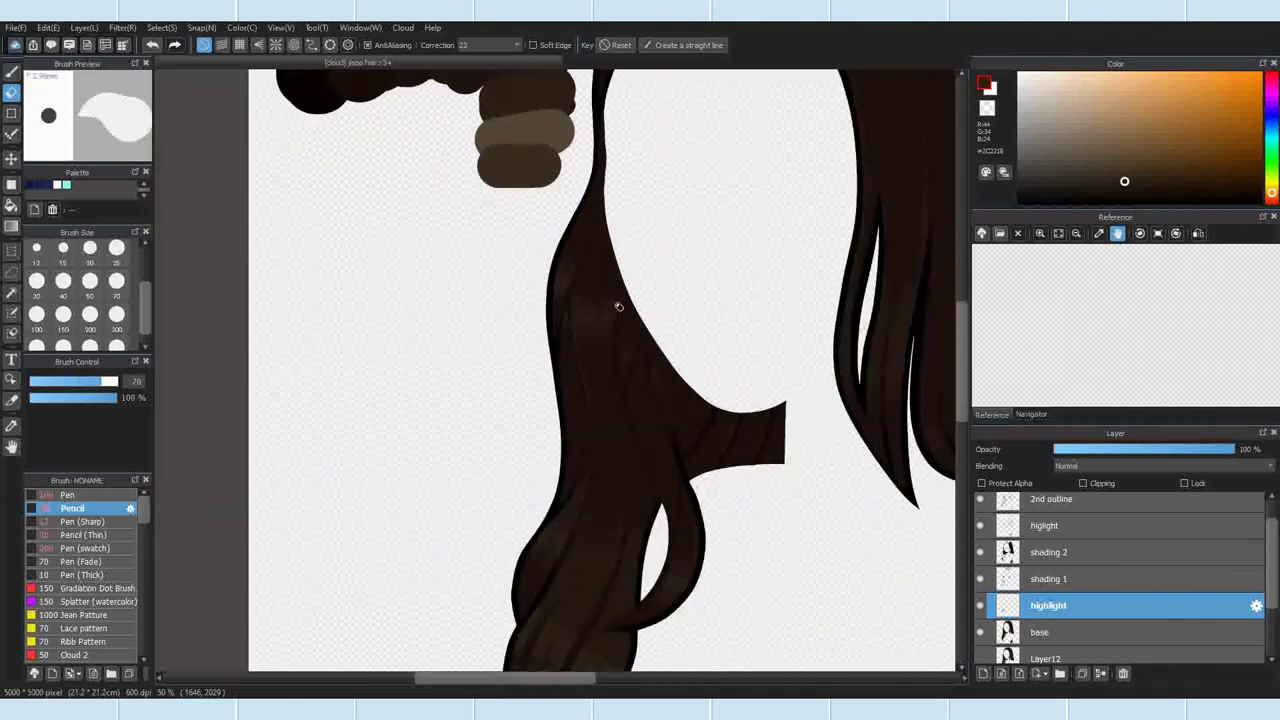
key(b)
scroll(573, 451, up, 8)
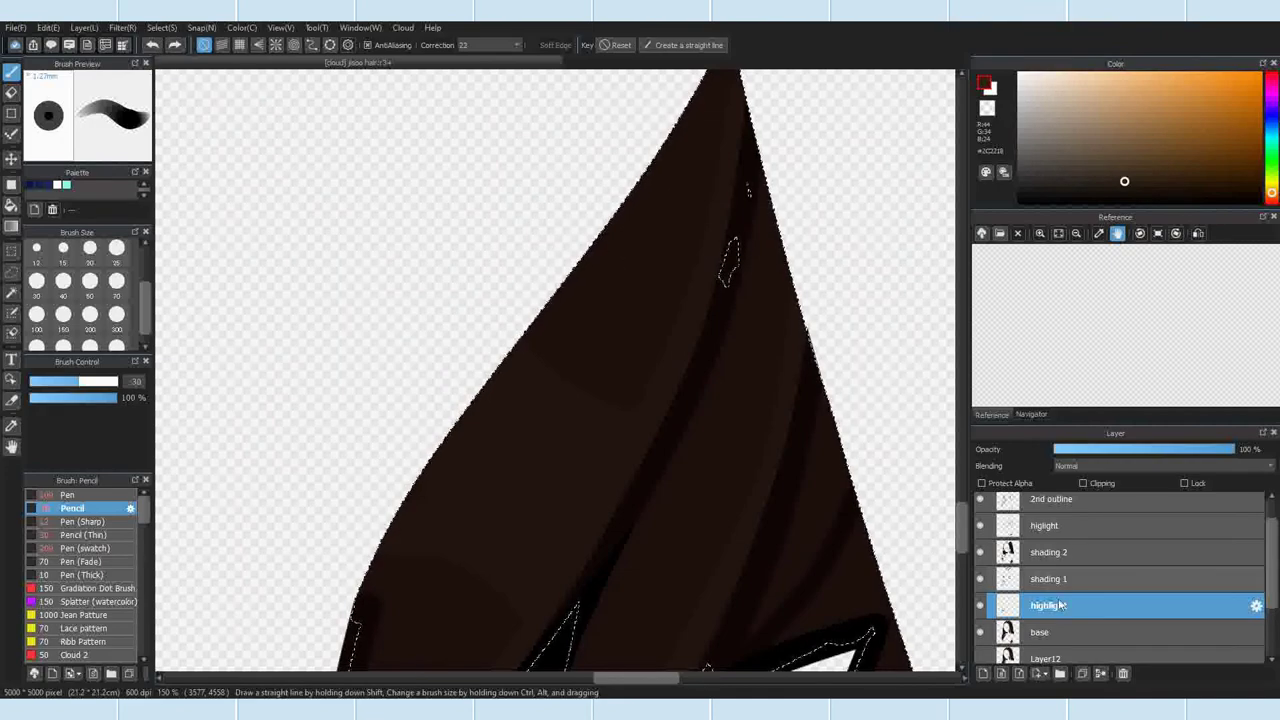
Step: Switch to the higlight layer, sample #2B2117, and dab a highlight at the outer edge of the detached hair tuft
right_click(411, 469)
click(1046, 525)
scroll(594, 491, down, 2)
scroll(594, 491, down, 3)
scroll(299, 344, up, 4)
right_click(299, 344)
scroll(298, 344, up, 4)
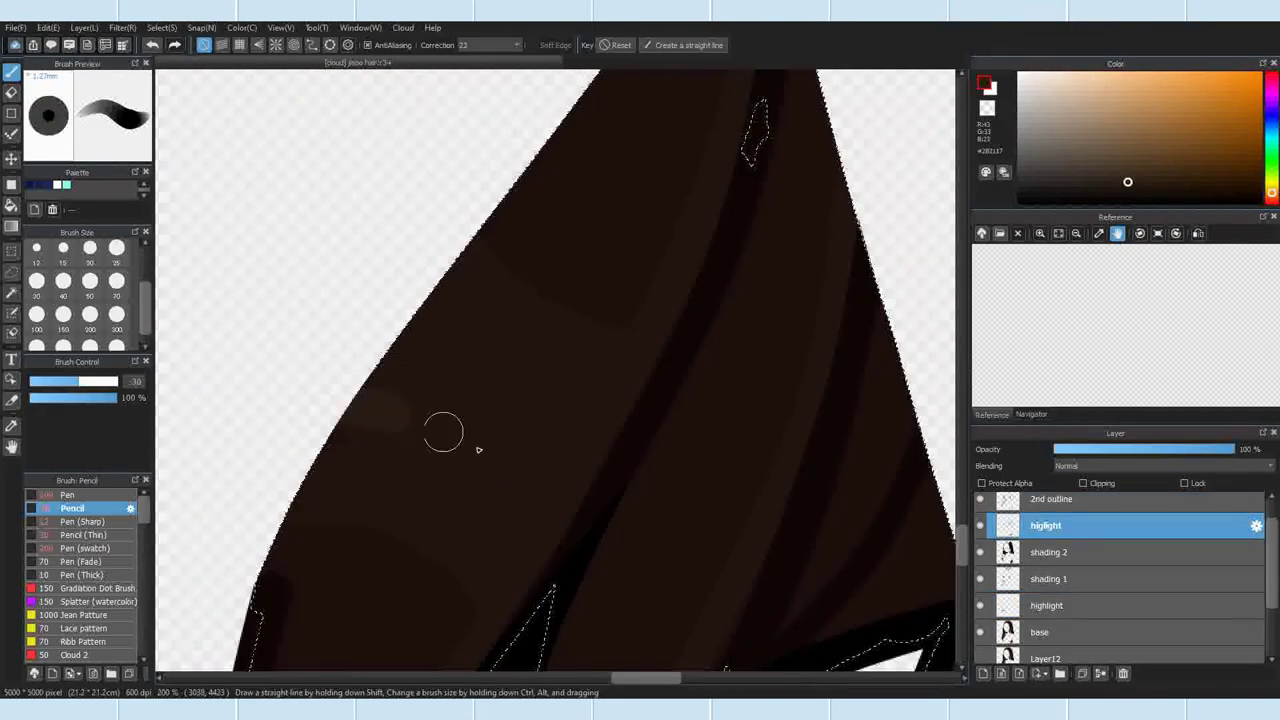
Step: Erase the dab, sample #291F16, and try a curved highlight band across the detached tuft with the size 30 Pencil
key(e)
drag(611, 386, 540, 357)
key(b)
right_click(523, 383)
right_click(526, 444)
drag(362, 404, 401, 364)
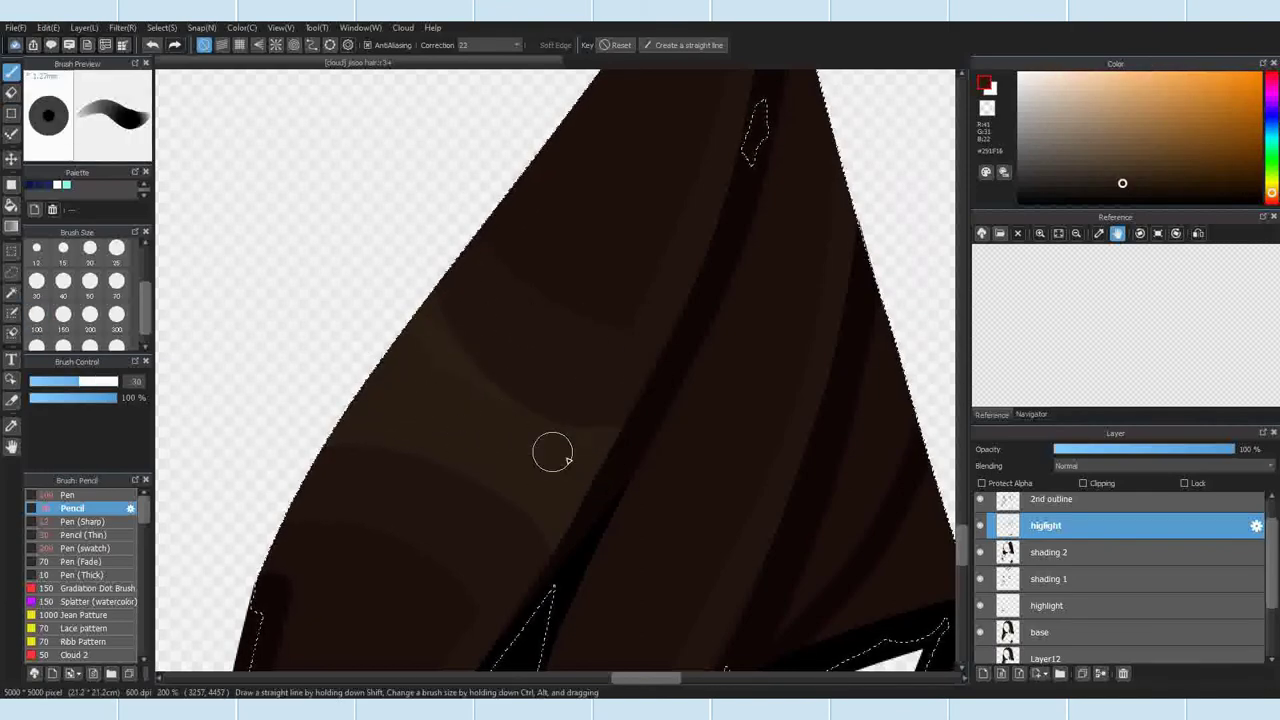
scroll(470, 440, down, 4)
scroll(711, 337, up, 5)
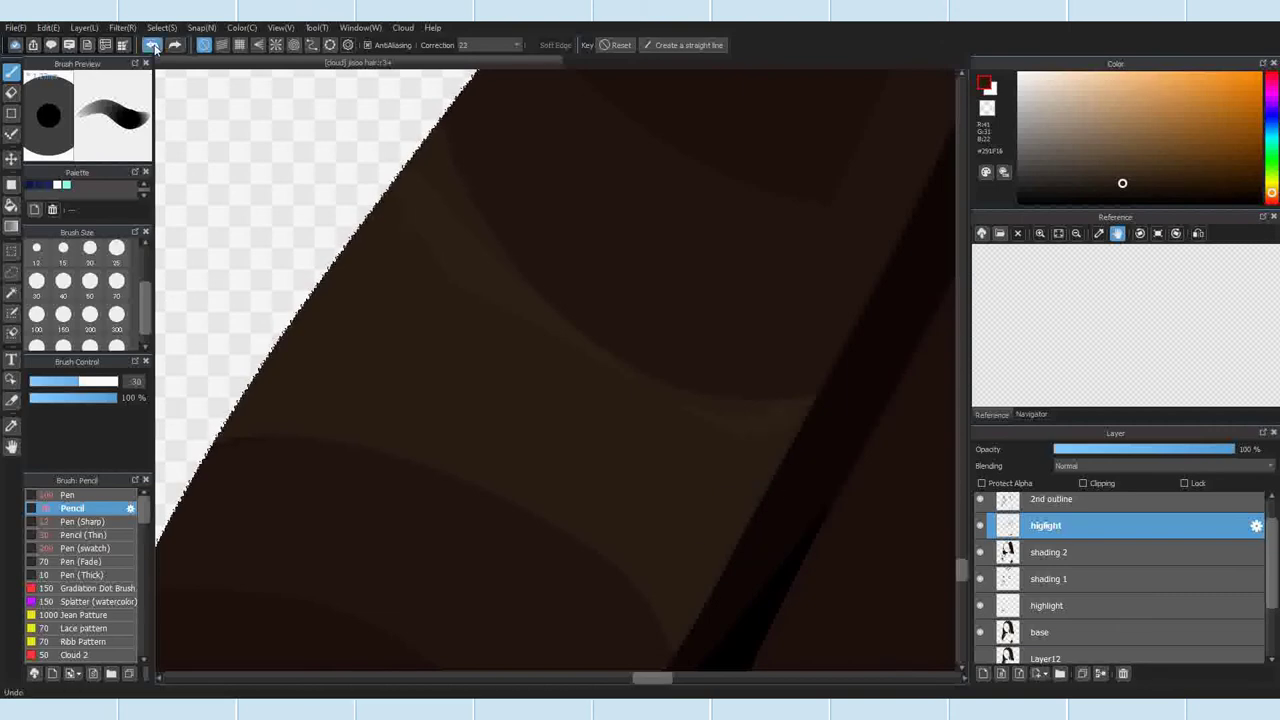
Step: Open and confirm the Pencil's brush settings, and try repainting the tuft's highlight band with #291F16
click(131, 508)
click(601, 457)
click(752, 477)
click(131, 508)
click(601, 457)
click(752, 477)
drag(266, 358, 684, 621)
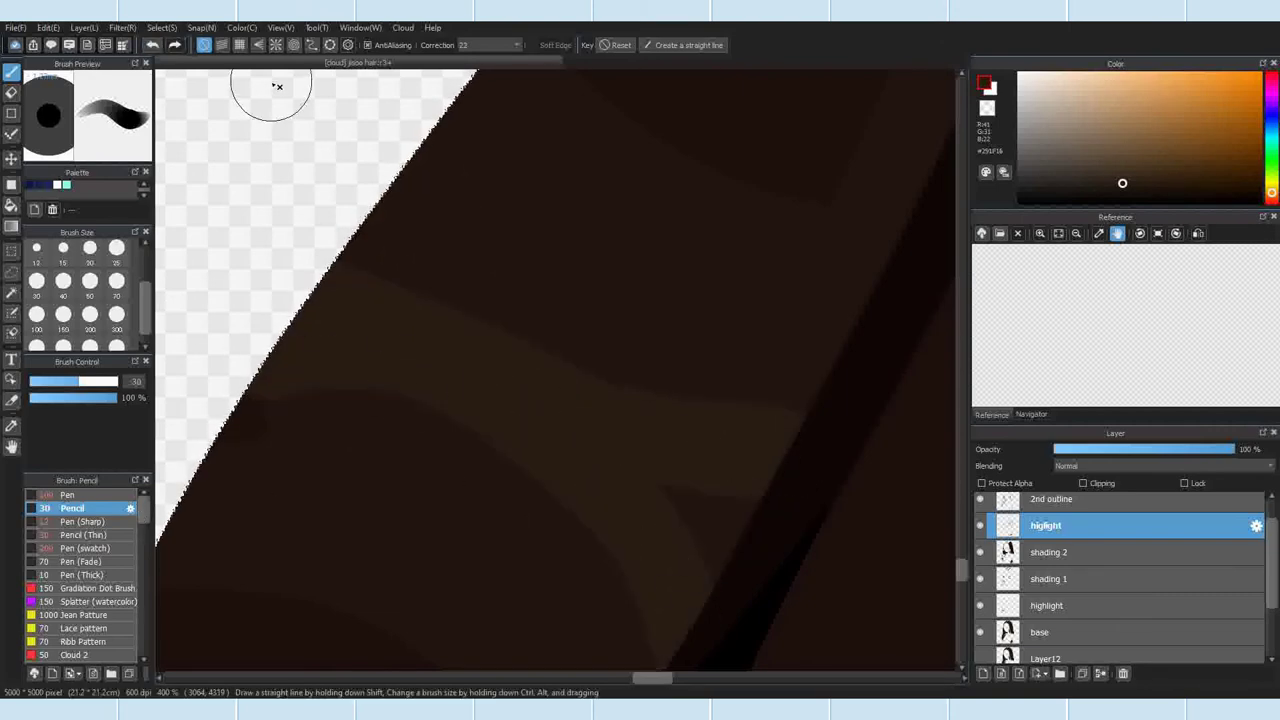
scroll(700, 440, down, 4)
scroll(603, 317, up, 4)
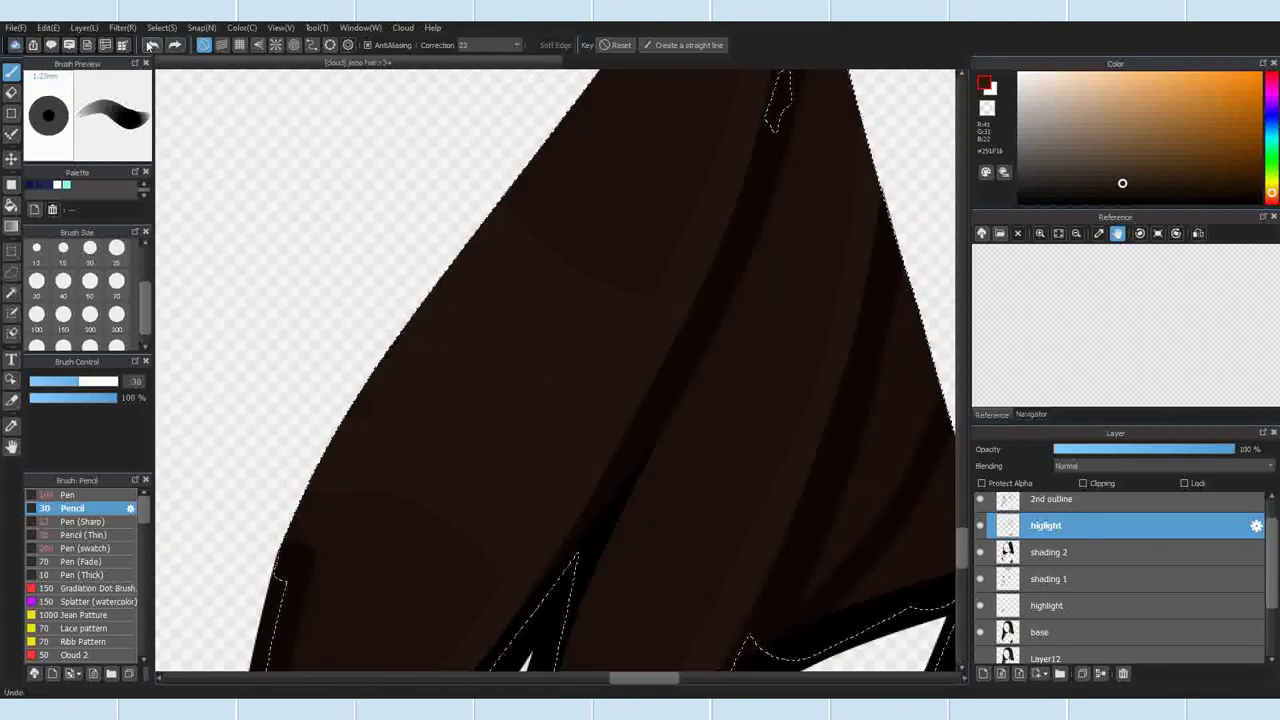
Step: Sample #241912, edit the Pencil's brush settings, and paint a curved highlight band across the detached tuft at size 30
click(70, 496)
right_click(480, 370)
click(78, 508)
click(131, 508)
click(615, 457)
click(752, 477)
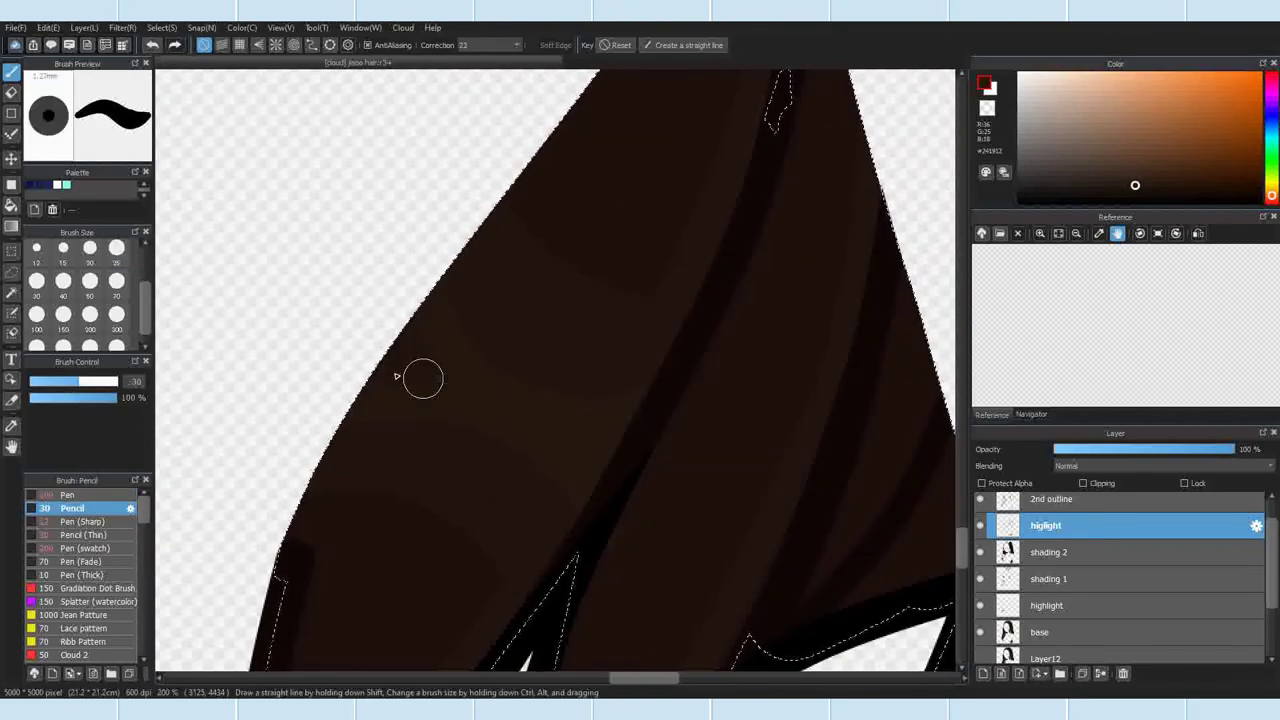
scroll(700, 529, down, 6)
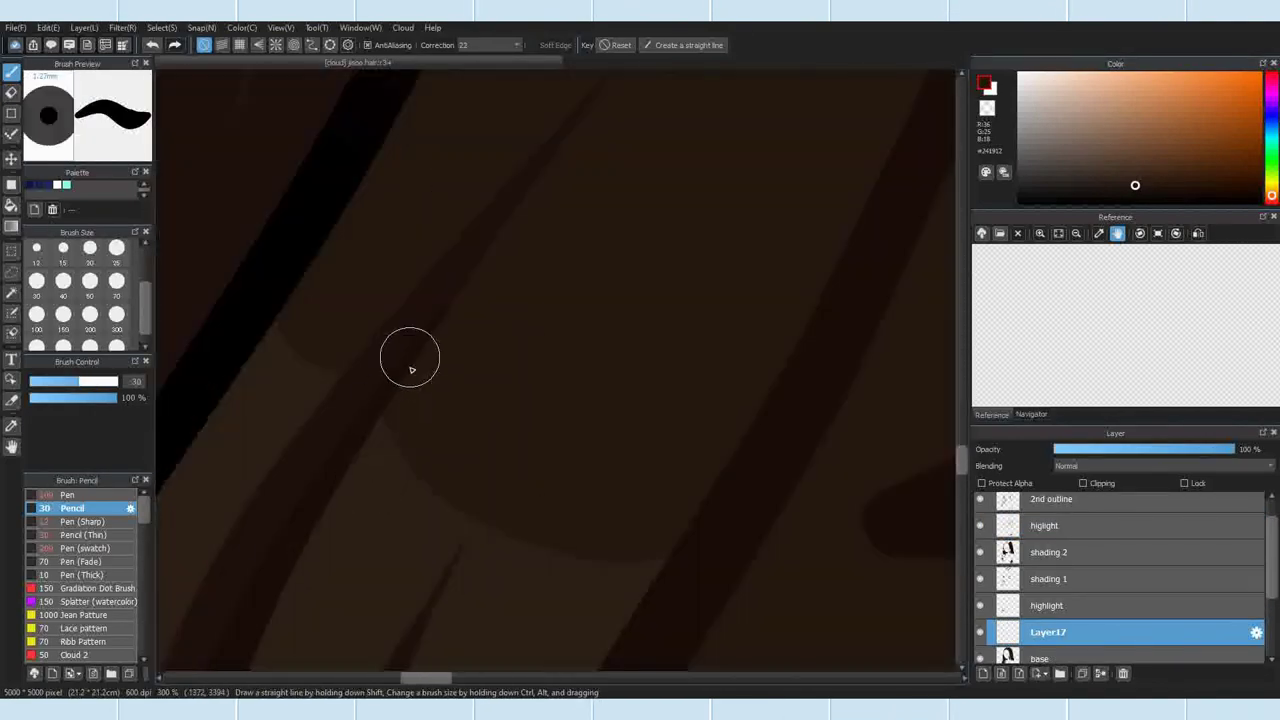
Step: Sample #271D14 on Layer17 and paint blending patches between the strands of the lower left hair with the size 30 Pencil
right_click(420, 510)
click(70, 495)
click(507, 442)
right_click(507, 442)
click(152, 45)
click(66, 509)
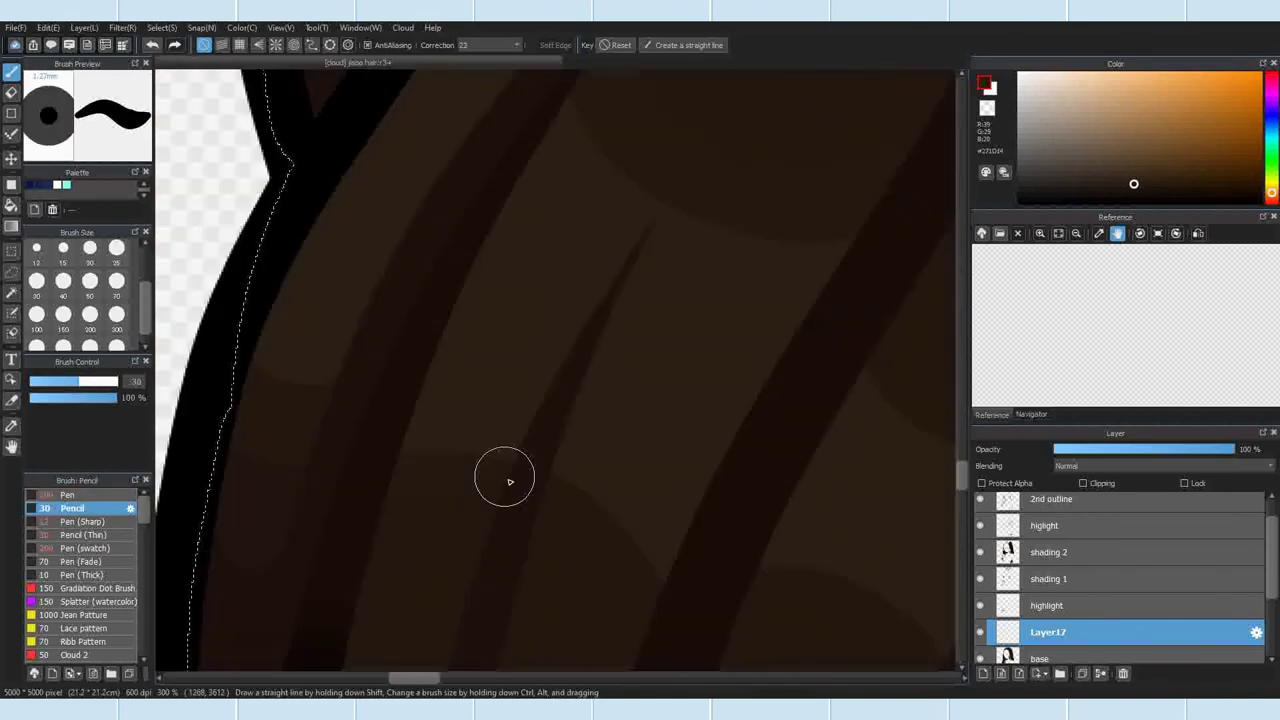
drag(625, 498, 824, 517)
drag(563, 420, 425, 670)
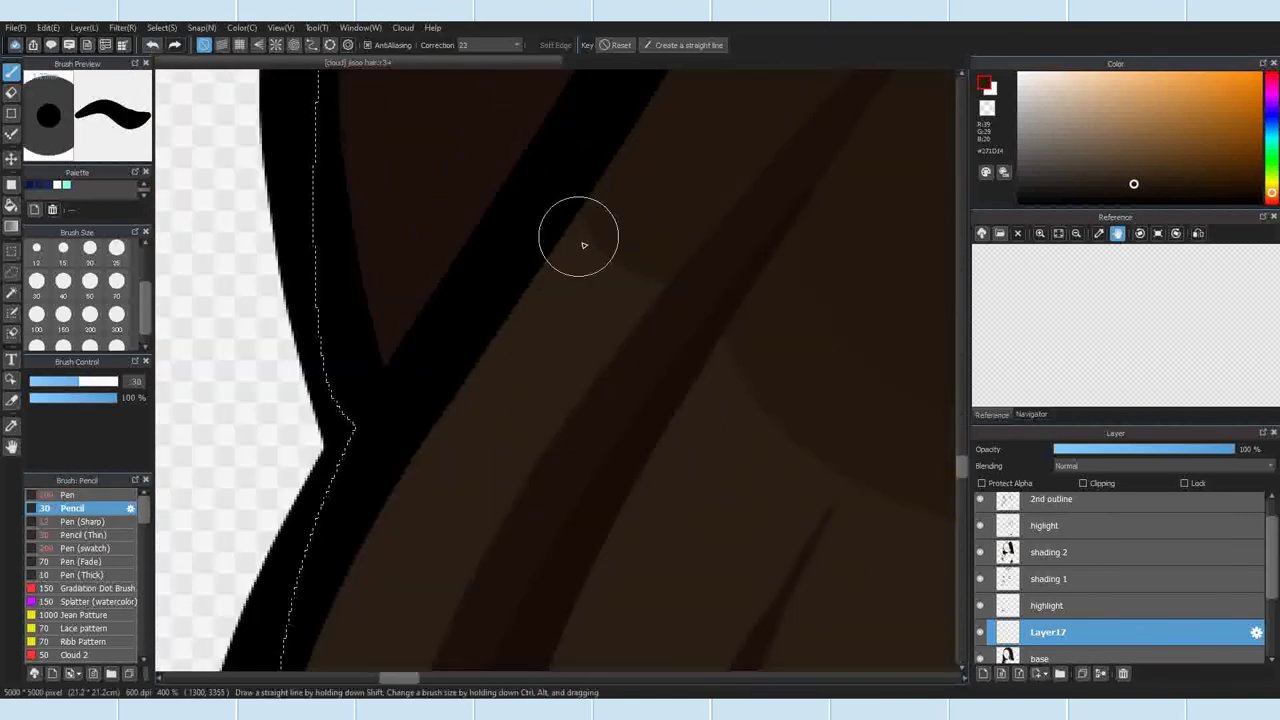
Step: Refine the #271D14 patches below the loose curl's tip, alternating the size 30 Pencil with the size 70 eraser
drag(706, 277, 604, 365)
click(11, 92)
key(b)
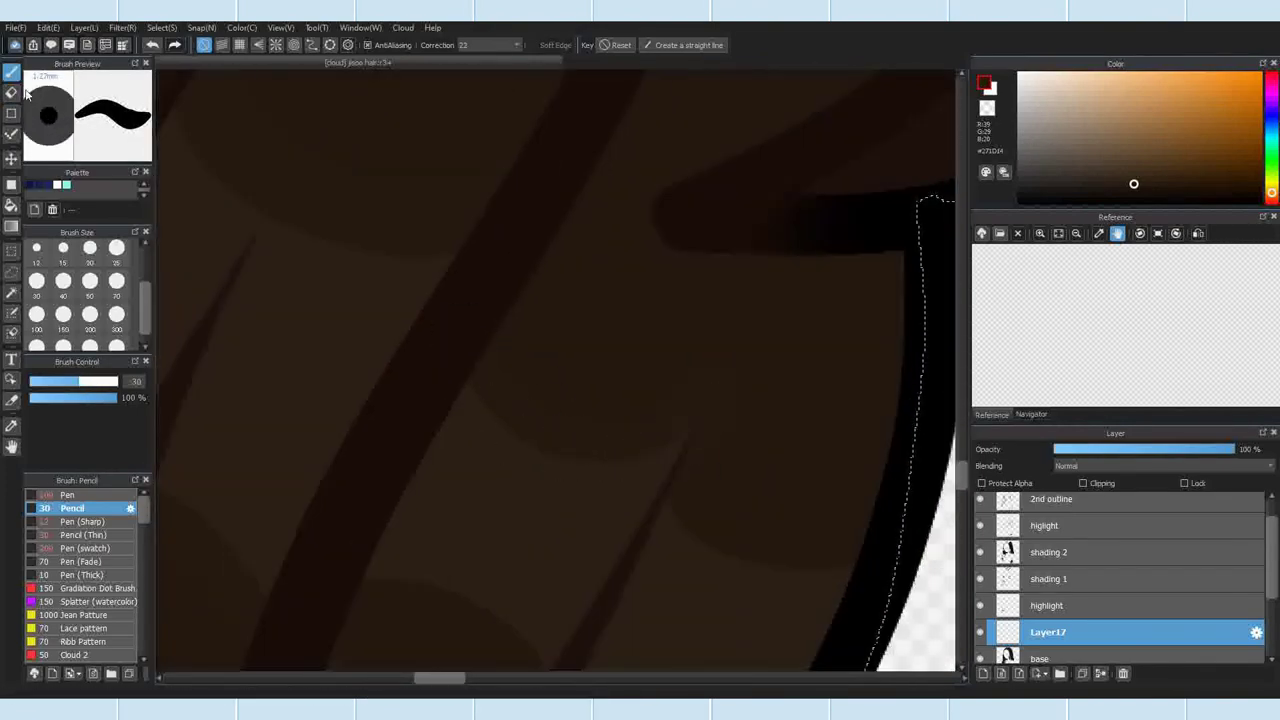
click(12, 92)
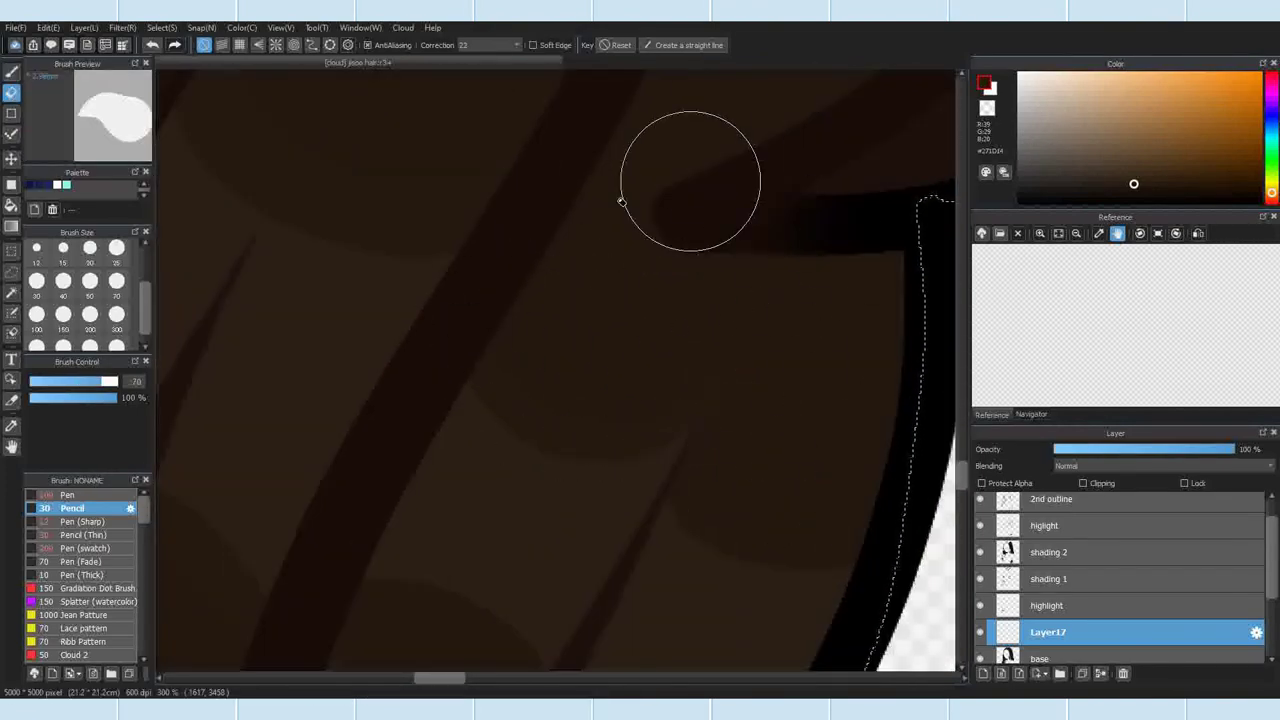
click(12, 72)
scroll(634, 497, down, 1)
scroll(634, 497, up, 2)
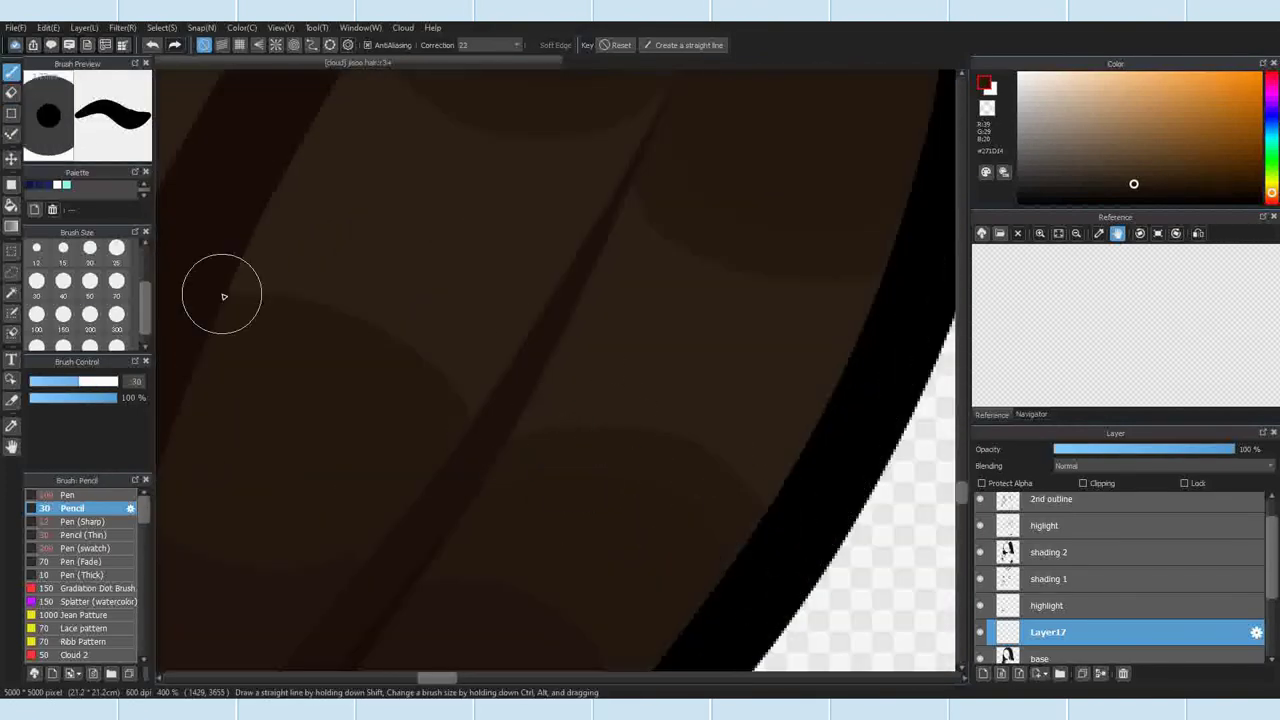
Step: Touch up the loose curl's patches with the size 30 Pencil and size 70 eraser, including on the higlight layer
key(e)
scroll(560, 560, down, 3)
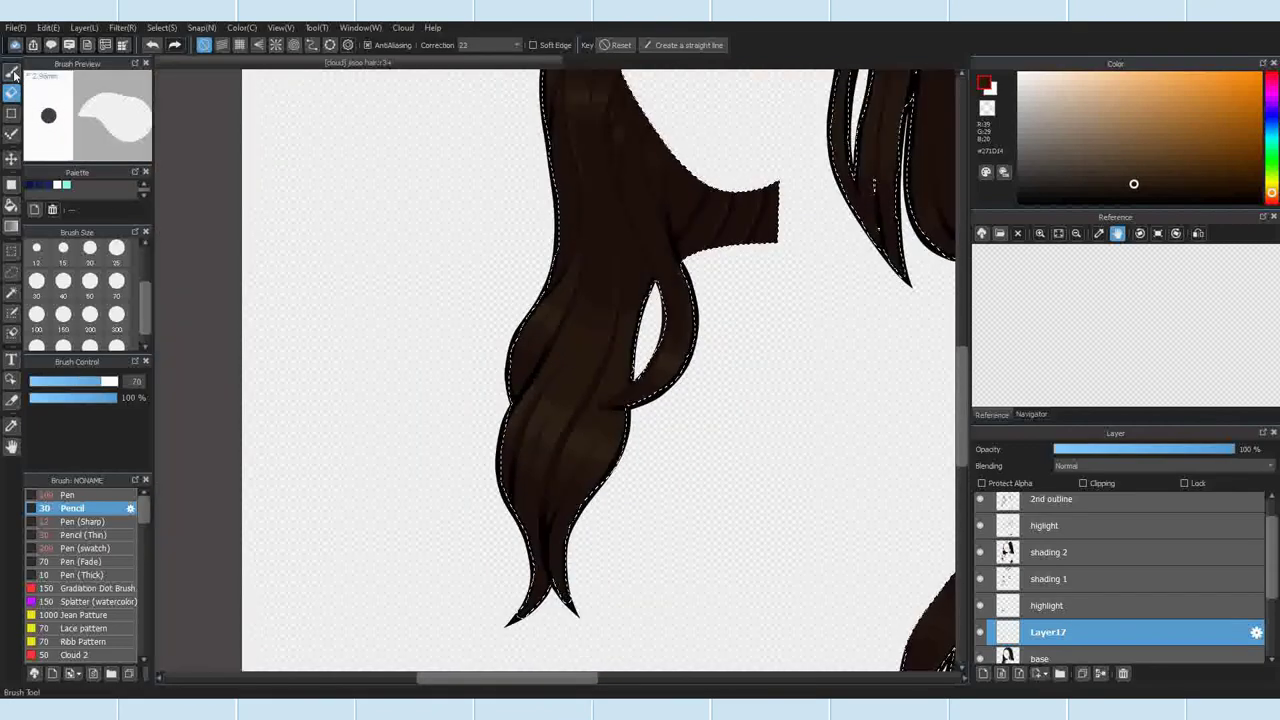
click(12, 74)
scroll(645, 372, up, 3)
scroll(515, 465, down, 1)
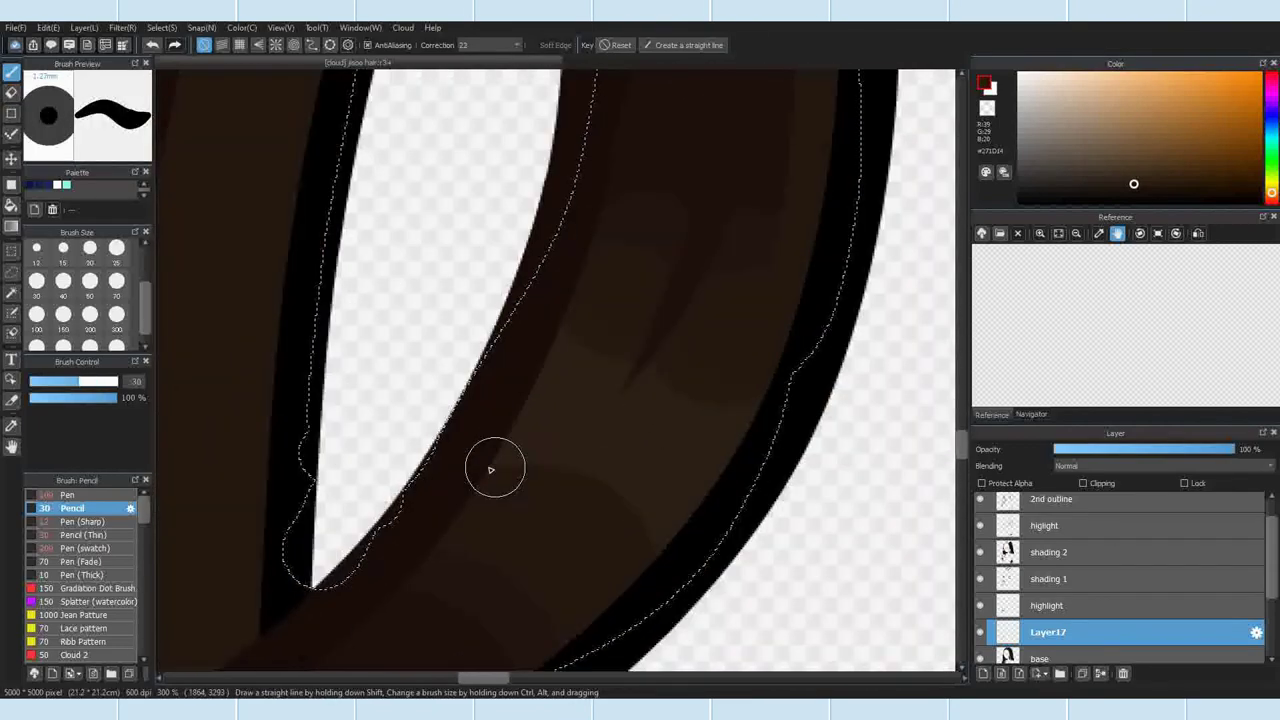
click(1061, 528)
key(e)
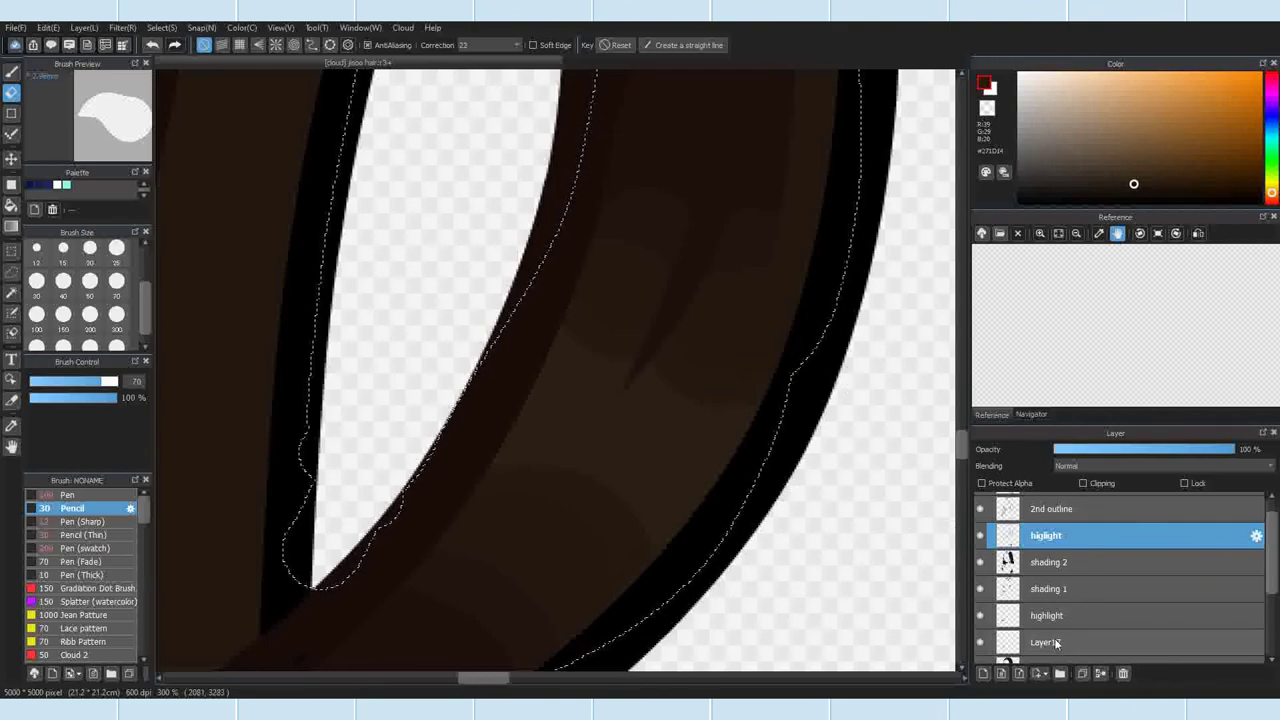
Step: On Layer17, add #271D14 blending patches between the left lock's strands with the size 30 Pencil and trim them with the size 70 eraser
click(1054, 634)
scroll(613, 326, down, 5)
key(b)
scroll(423, 366, up, 5)
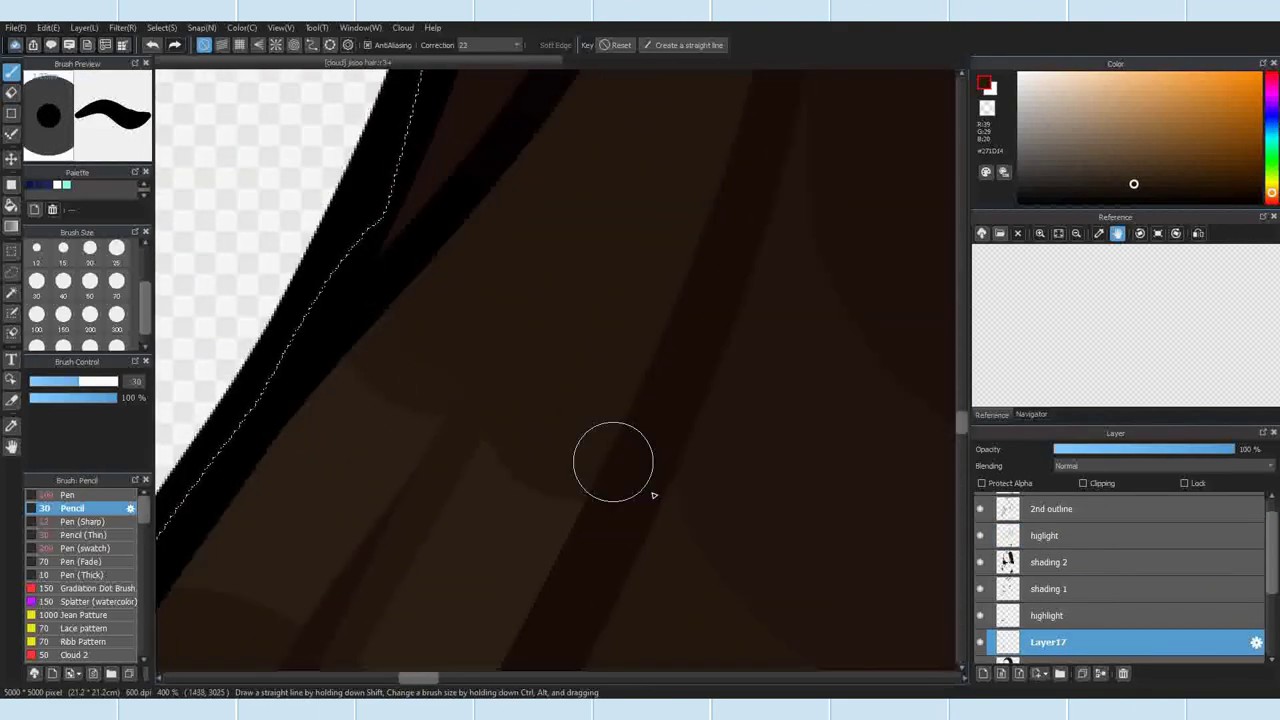
scroll(457, 430, down, 2)
key(e)
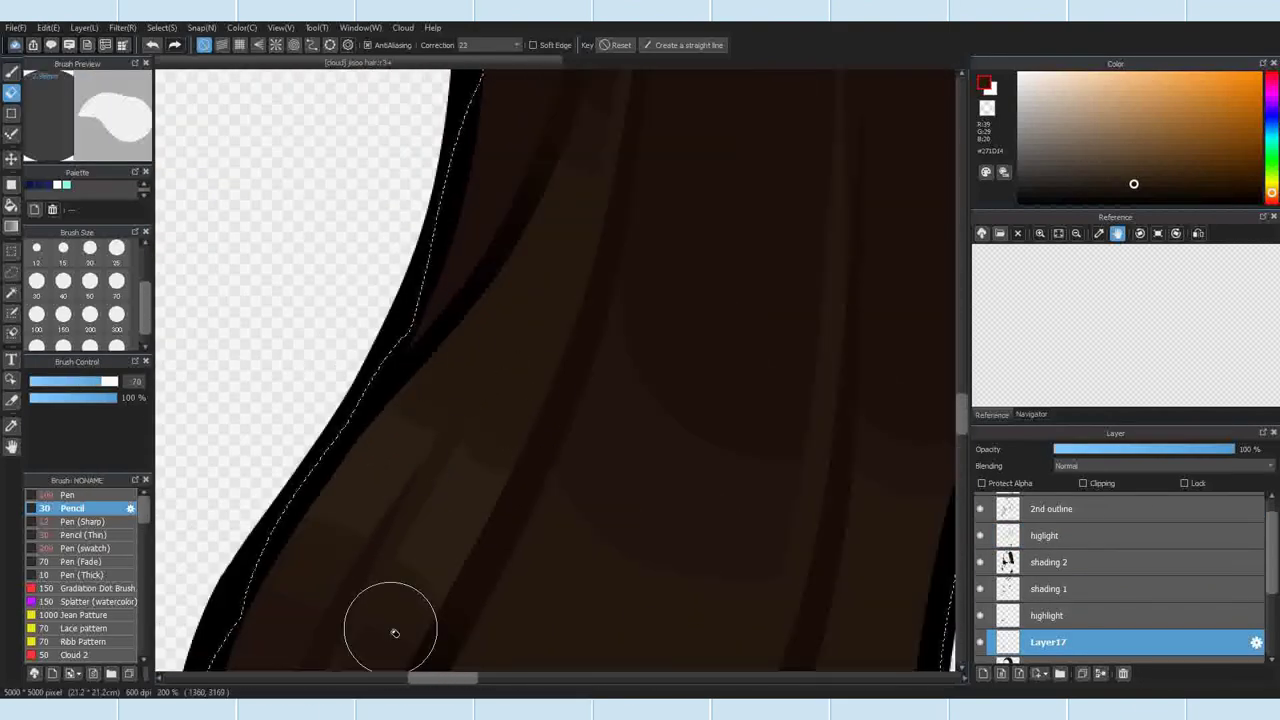
Step: Merge the highlight layer down into Layer17
scroll(520, 460, down, 5)
click(1075, 615)
click(1101, 674)
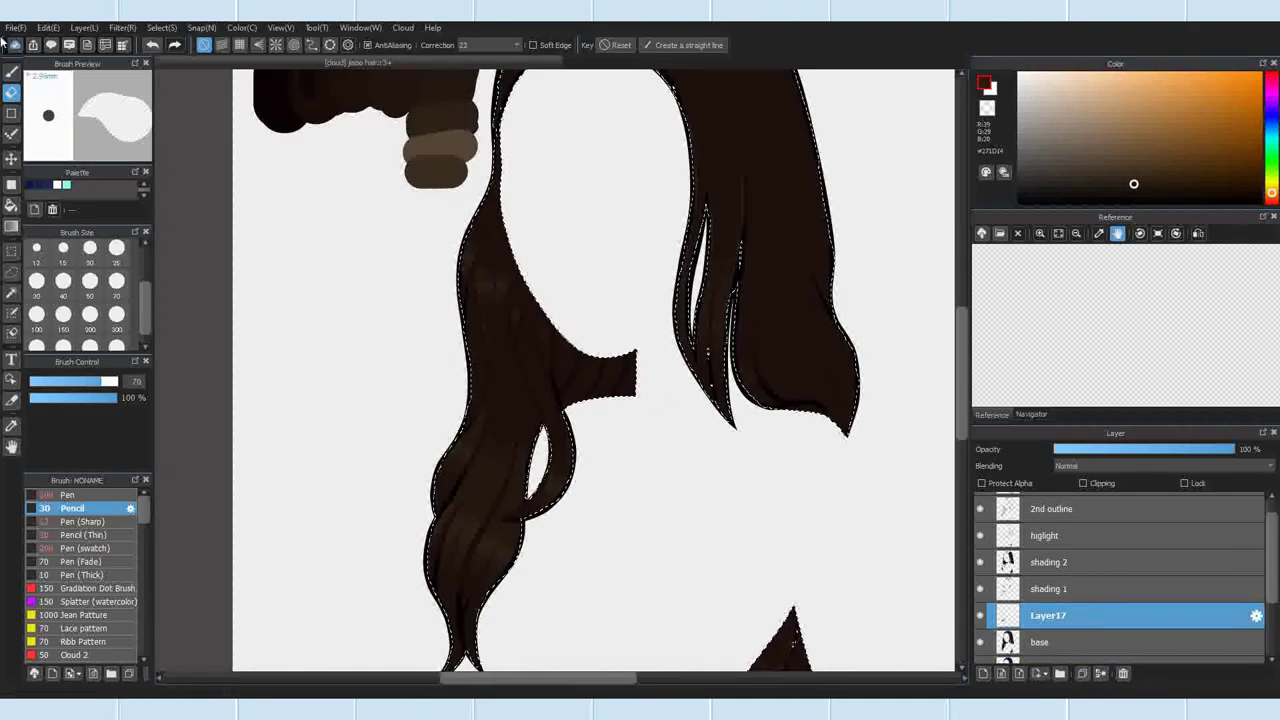
Step: Sample #2B2117, paint a curved highlight band across the detached tuft on Layer17, and reduce the Pencil to size 12
key(b)
scroll(488, 480, up, 2)
scroll(428, 365, up, 3)
right_click(409, 320)
scroll(592, 471, down, 6)
scroll(736, 552, up, 7)
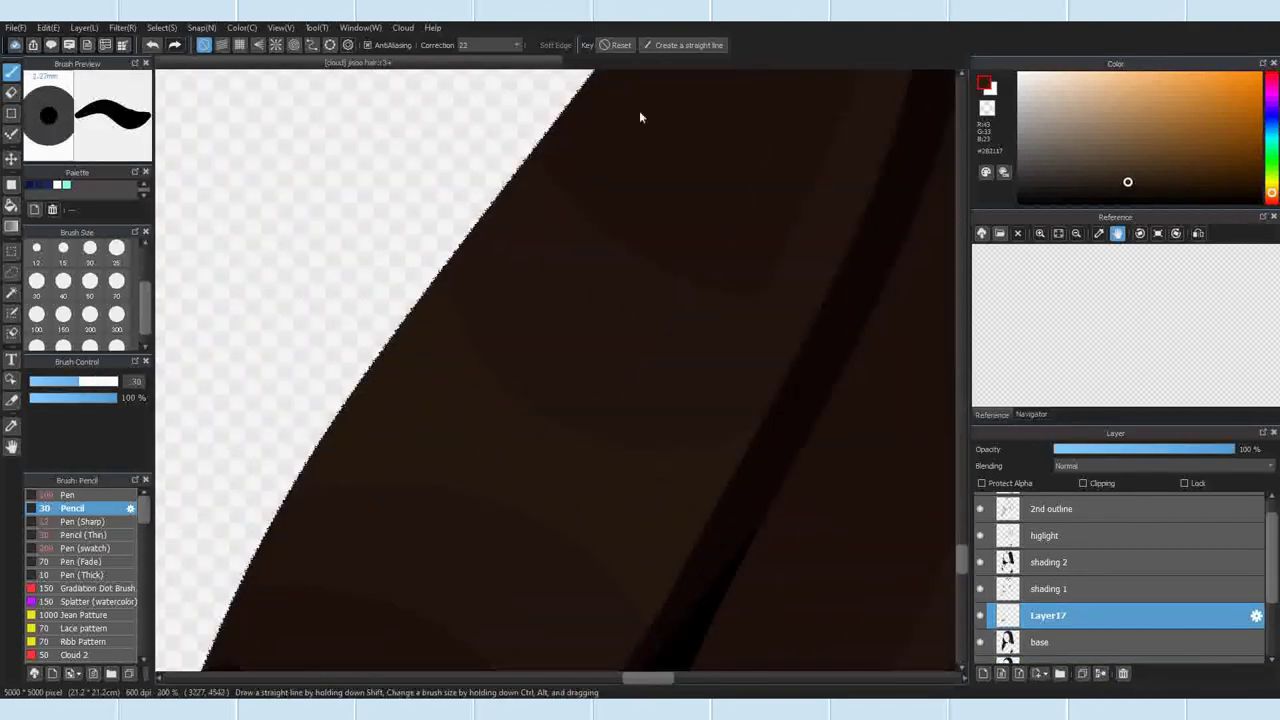
key(bracketleft)
key(bracketleft)
key(bracketleft)
key(bracketleft)
Step: Try a size 12 Pencil stroke on the higlight layer over the detached tuft, and undo it
click(1075, 536)
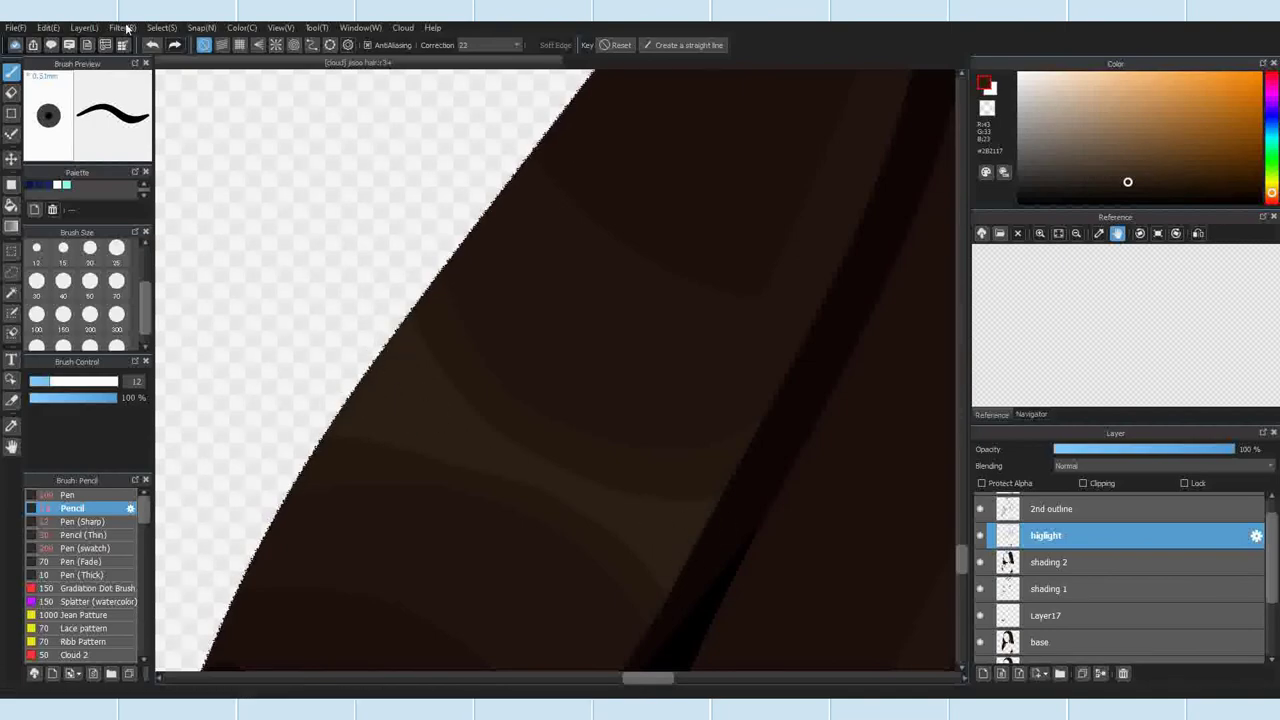
scroll(351, 326, down, 6)
scroll(360, 280, up, 5)
click(152, 45)
Step: On Layer17, paint #2B2117 highlight patches right of the parting with the size 50 Pencil and shape them with the size 70 eraser
scroll(530, 500, down, 6)
scroll(406, 440, up, 5)
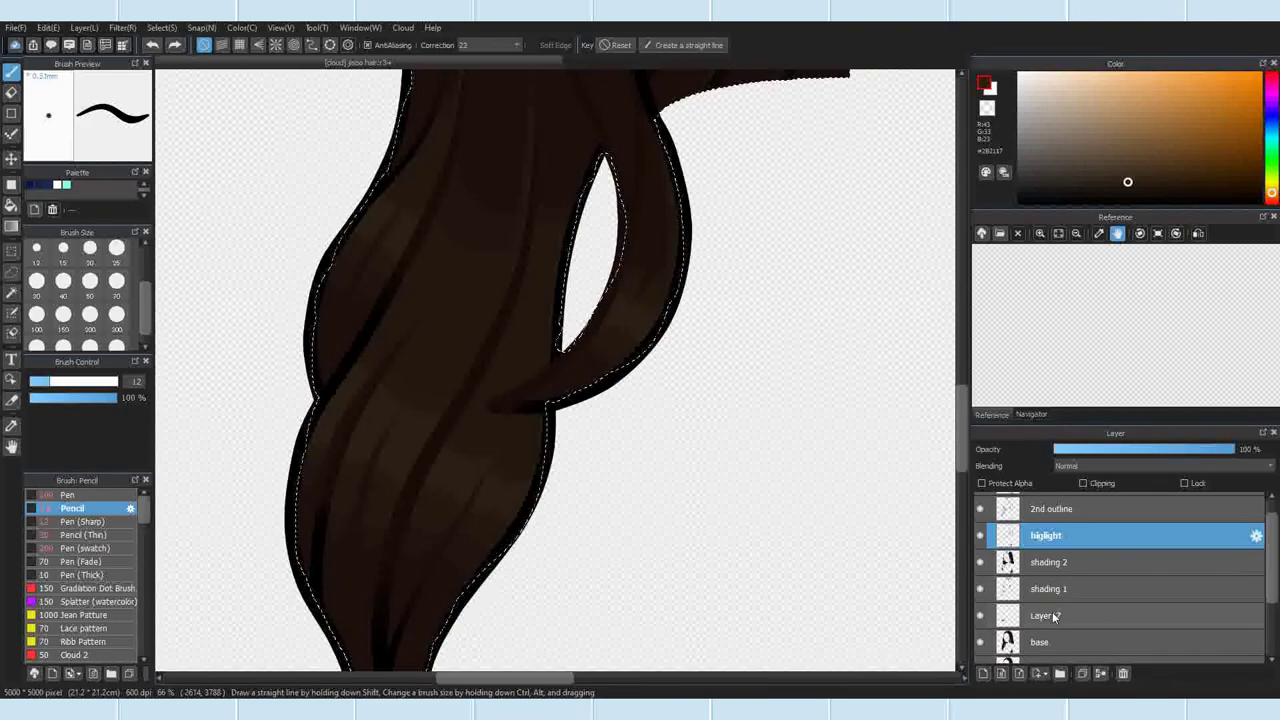
click(1053, 617)
scroll(590, 440, up, 2)
scroll(606, 483, down, 6)
scroll(680, 180, up, 5)
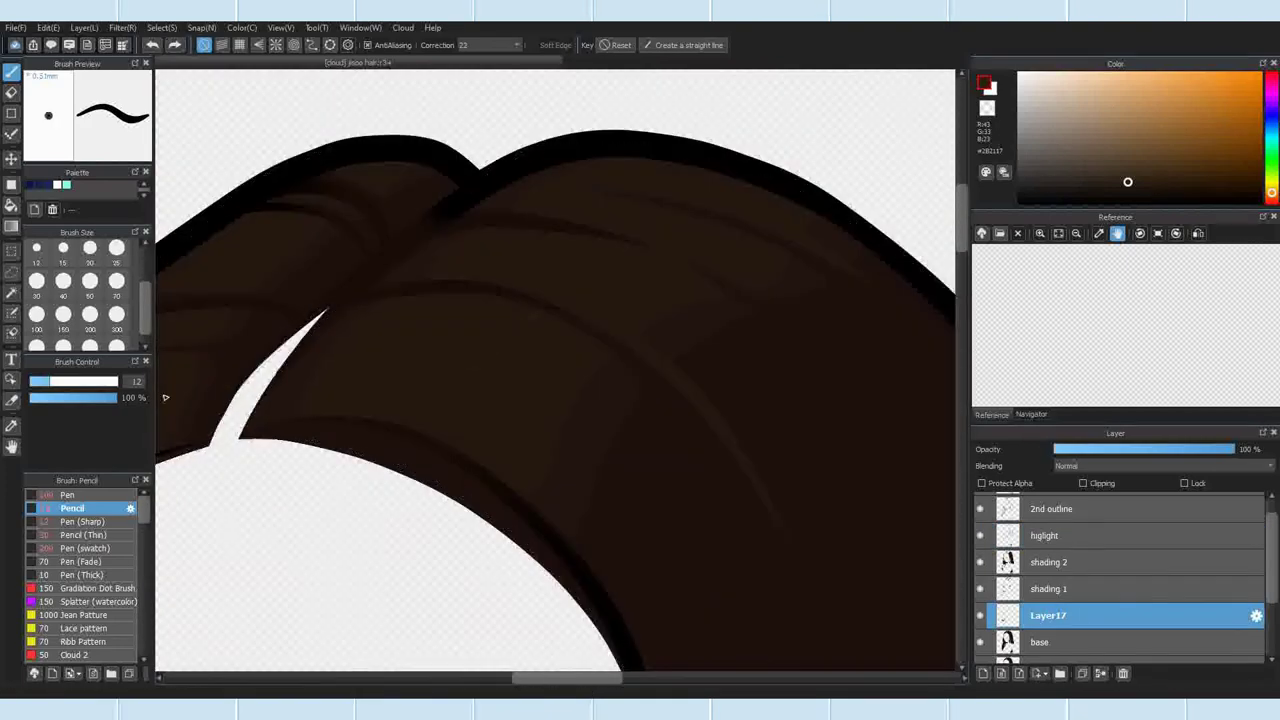
click(90, 282)
key(e)
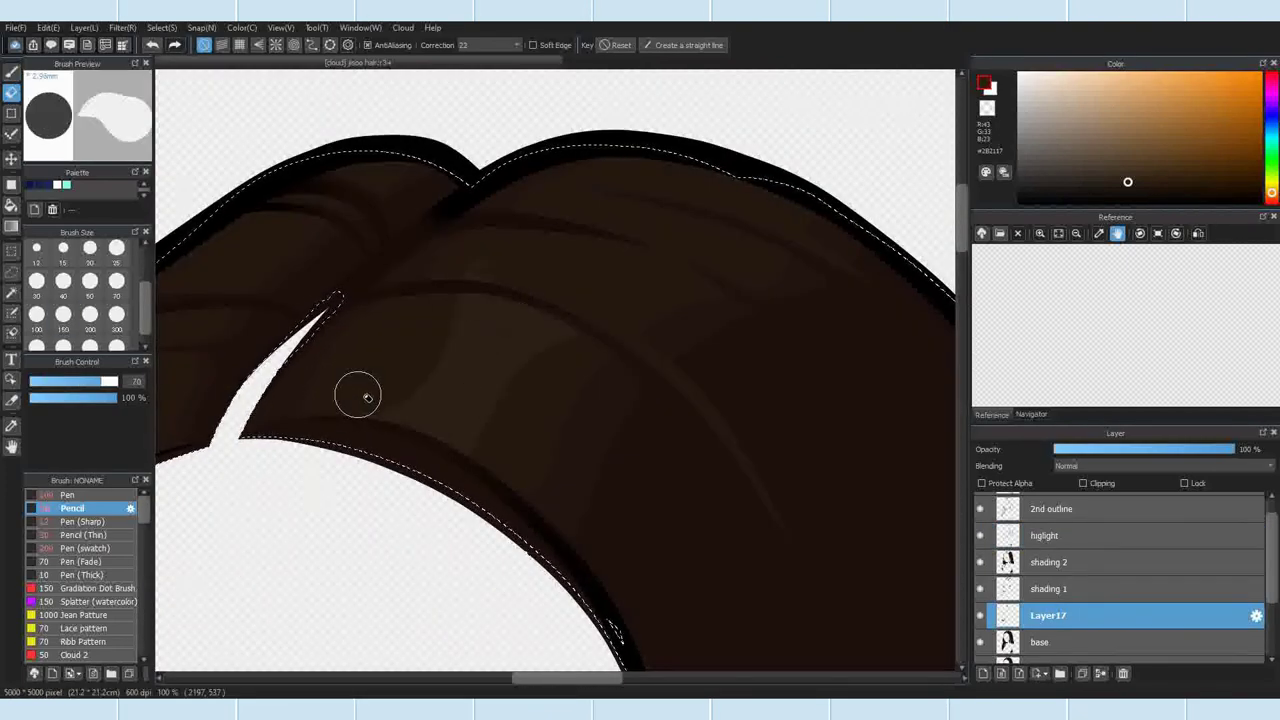
key(b)
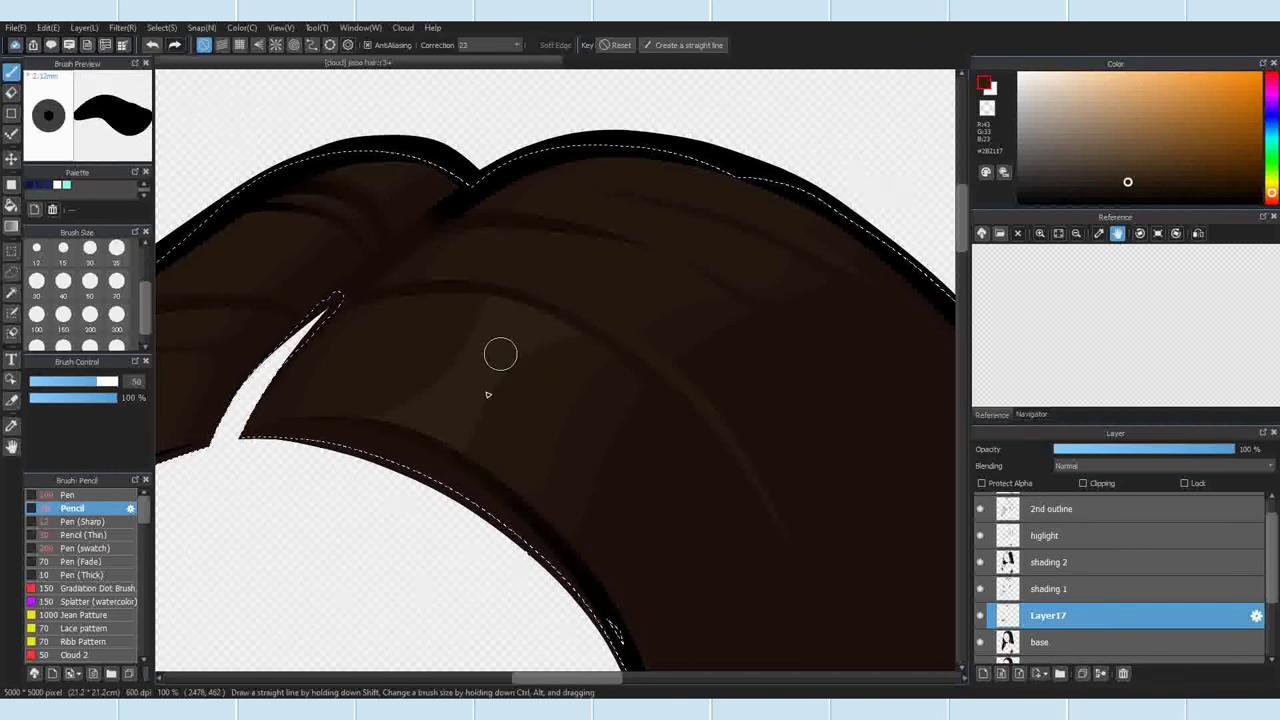
Step: Extend the #2B2117 patches up toward the right crown's outline with the size 50 Pencil and curve their edges with the size 70 eraser
scroll(399, 514, up, 2)
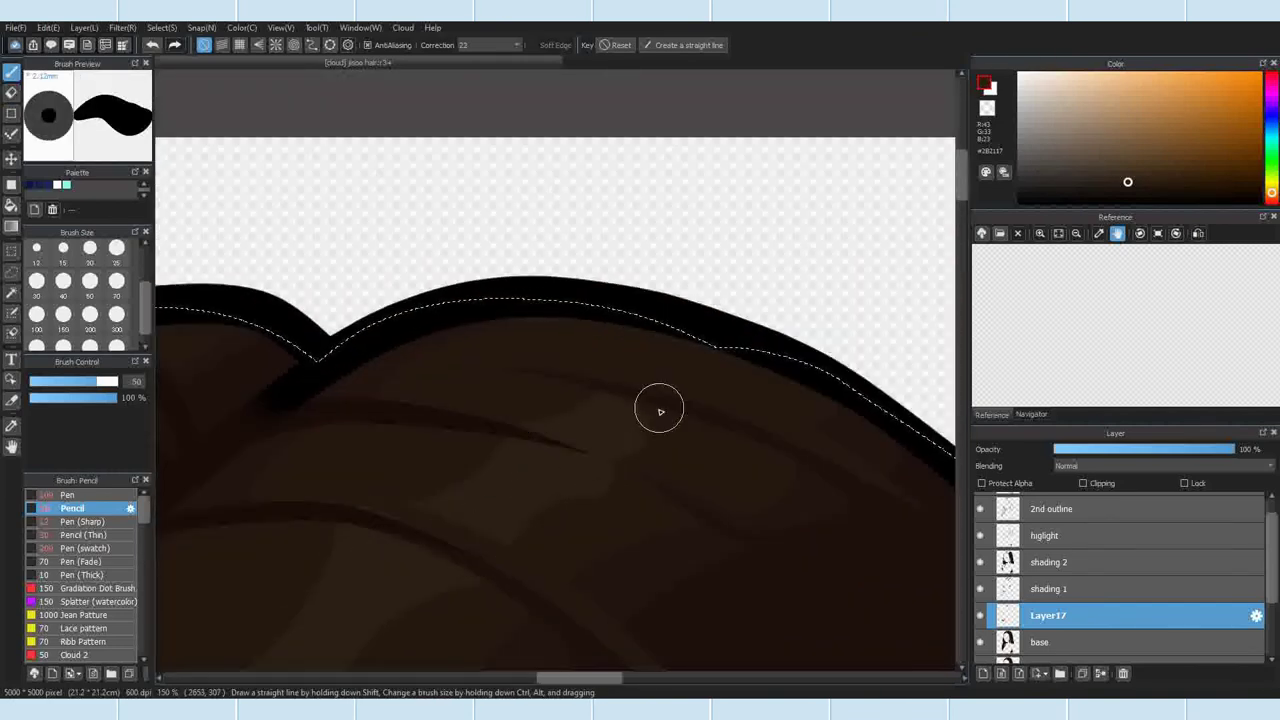
key(e)
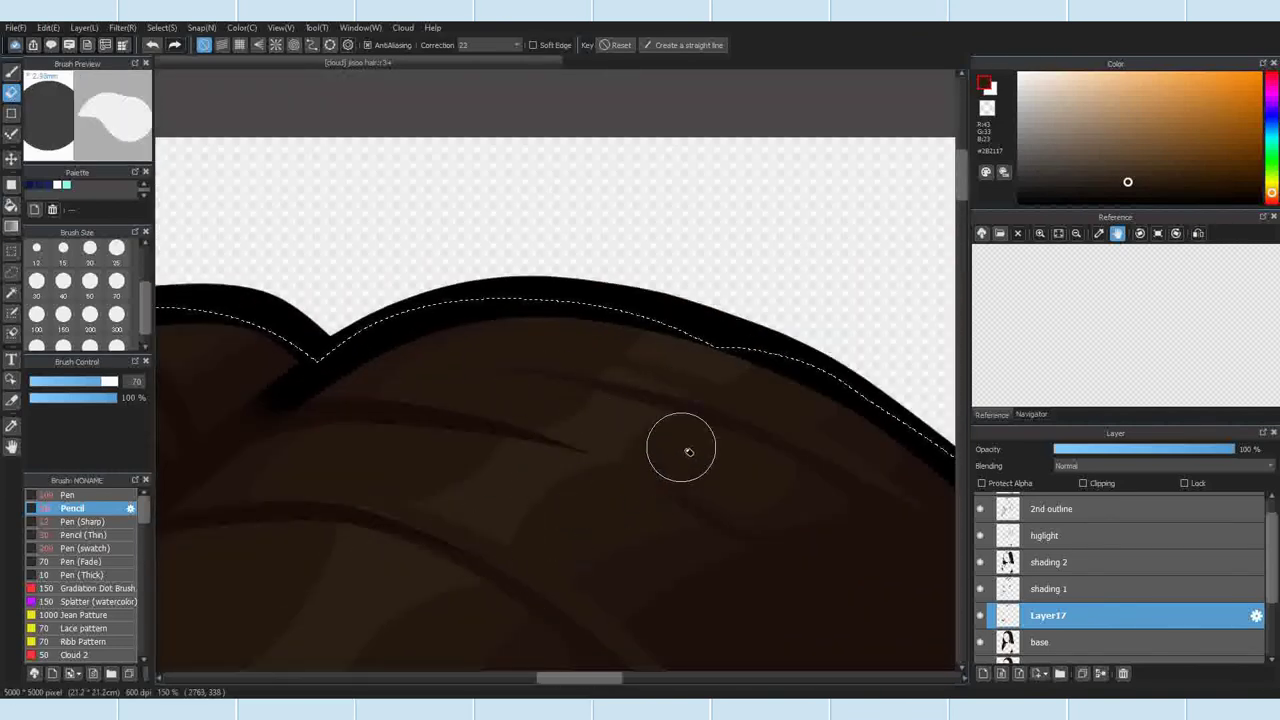
scroll(675, 275, down, 5)
scroll(680, 278, up, 4)
scroll(380, 408, up, 2)
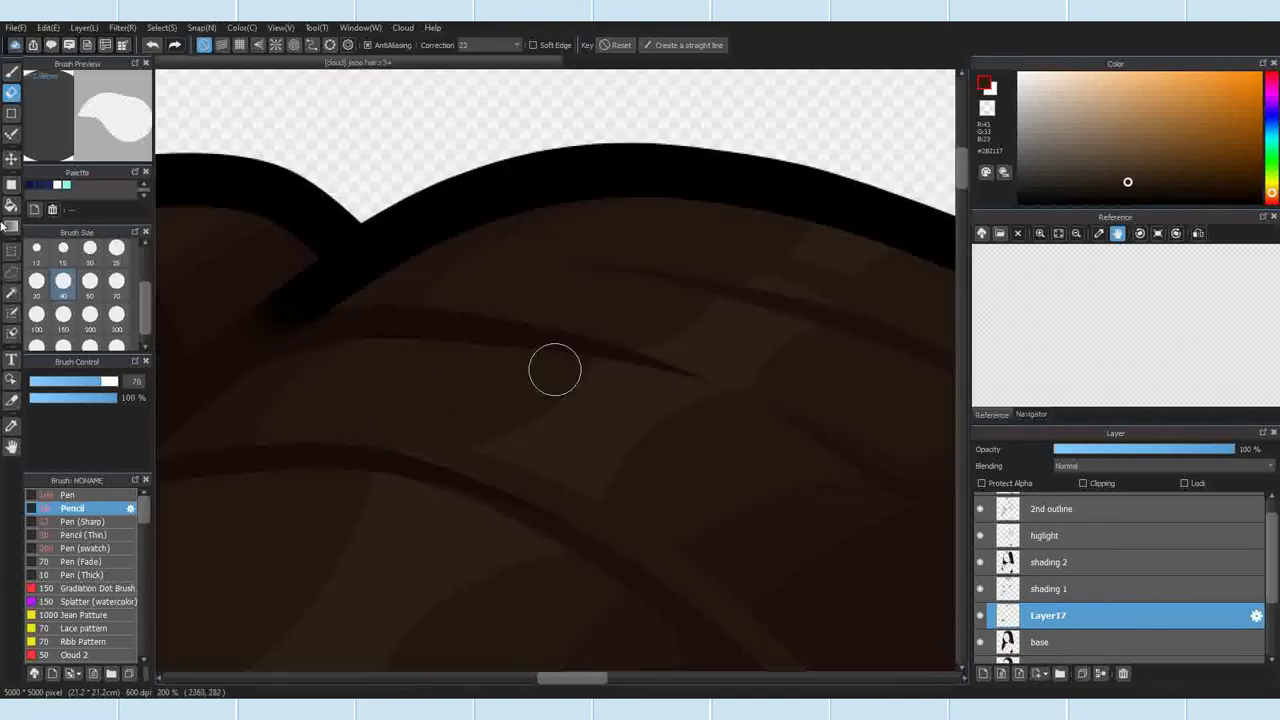
Step: Reduce the eraser to size 15 and clean up the strand near the right crown's outline on the higlight layer
key([)
key([)
key([)
key([)
key([)
key([)
scroll(590, 458, down, 4)
click(1200, 537)
scroll(611, 441, up, 4)
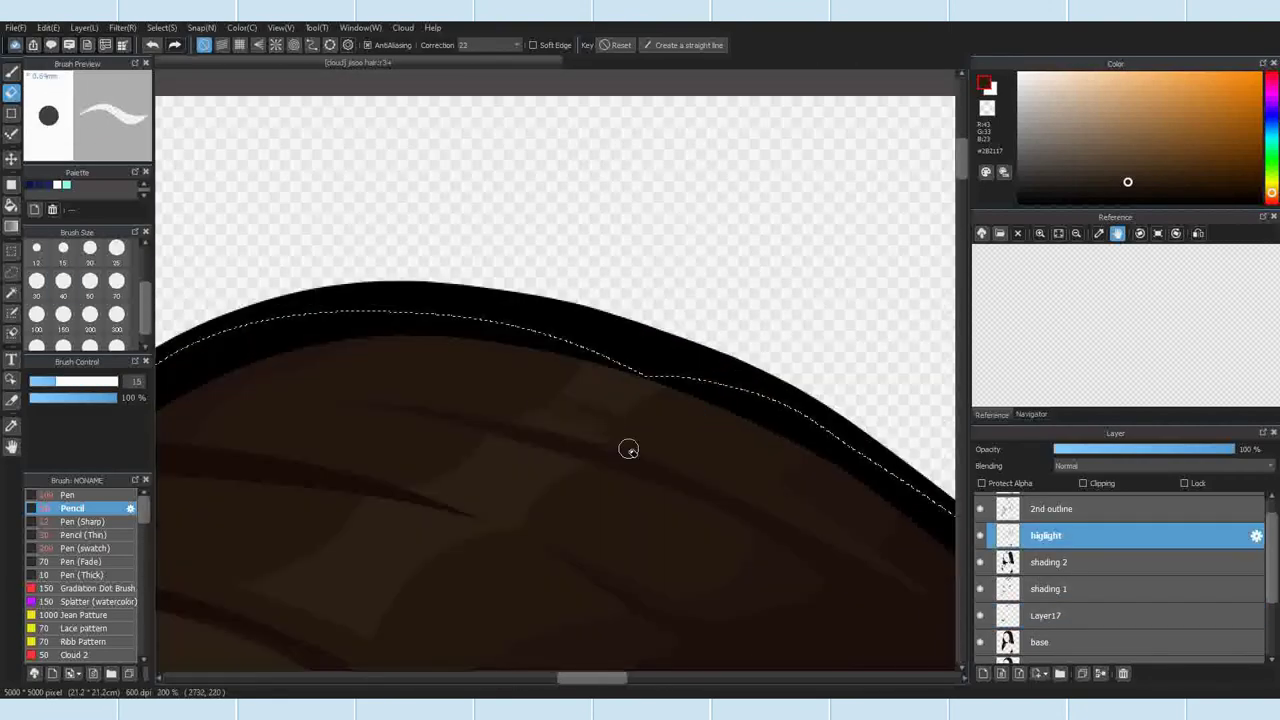
scroll(597, 405, down, 5)
scroll(671, 349, down, 2)
Step: Return to Layer17 and refine the #2B2117 patch beneath the right crown's outline with the size 20 Pencil and size 15 eraser
key(bracketright)
key(Down)
key(Down)
key(Down)
scroll(729, 434, up, 5)
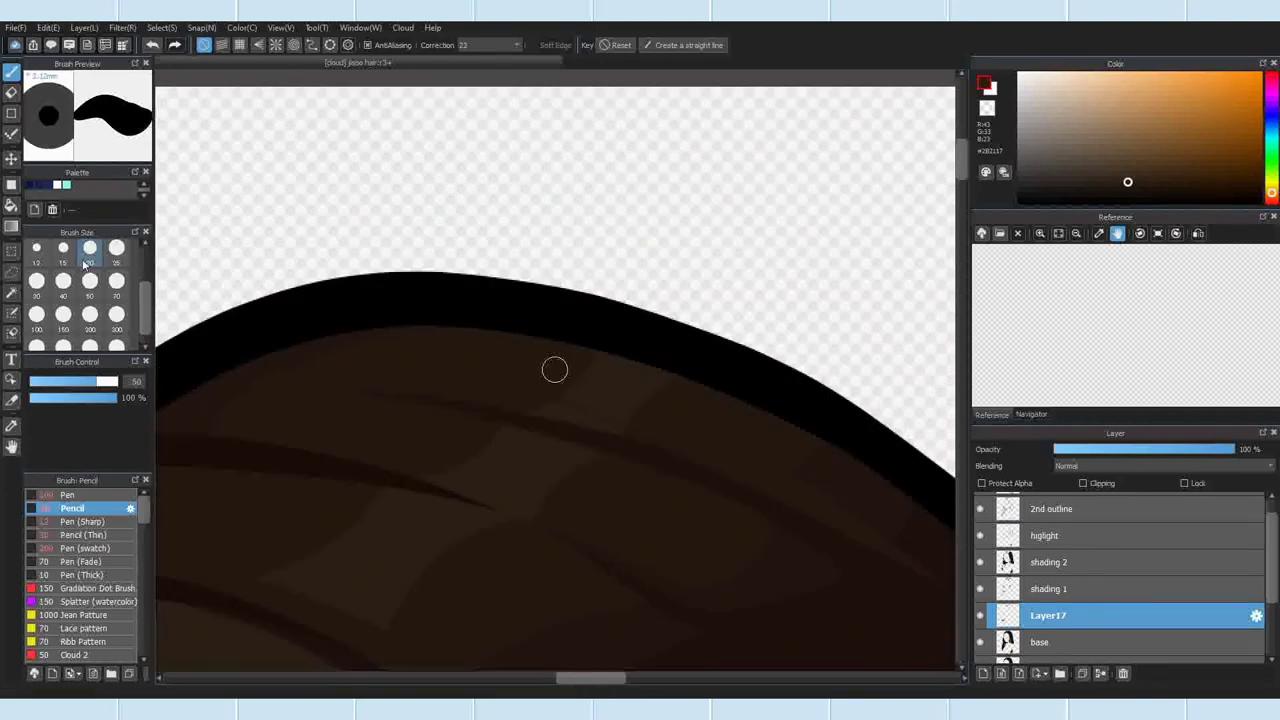
scroll(640, 388, up, 2)
scroll(586, 460, down, 2)
scroll(586, 460, up, 2)
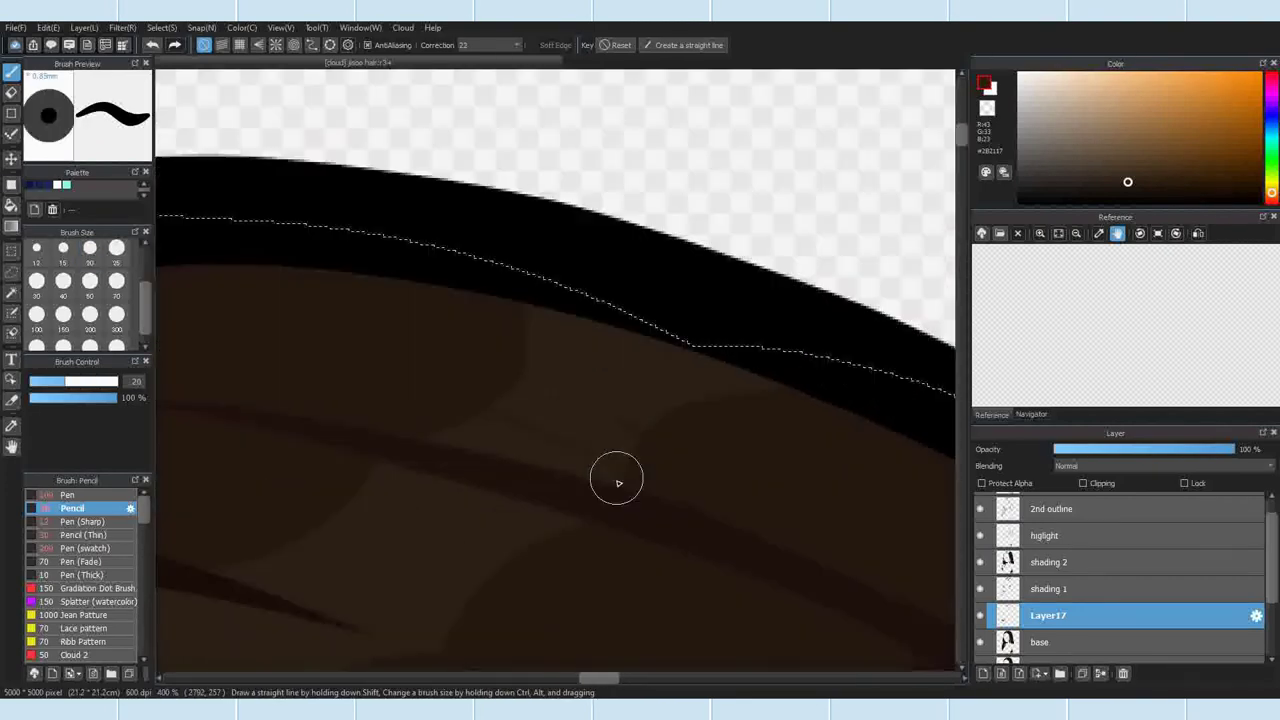
click(12, 92)
scroll(545, 345, down, 5)
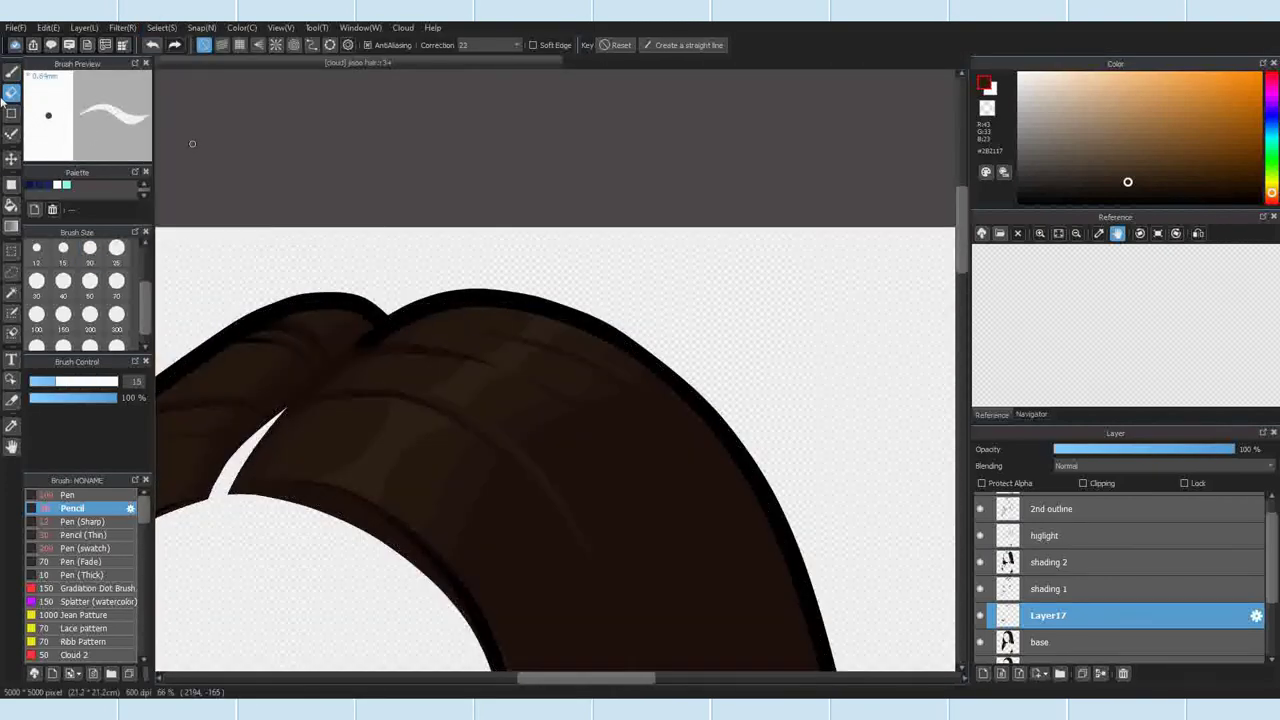
Step: Paint curved #2B2117 highlight patches below the upper strands left of the parting with the size 20 Pencil, trimming with the size 15 eraser
key(b)
scroll(577, 428, up, 3)
scroll(608, 323, down, 3)
scroll(523, 412, up, 1)
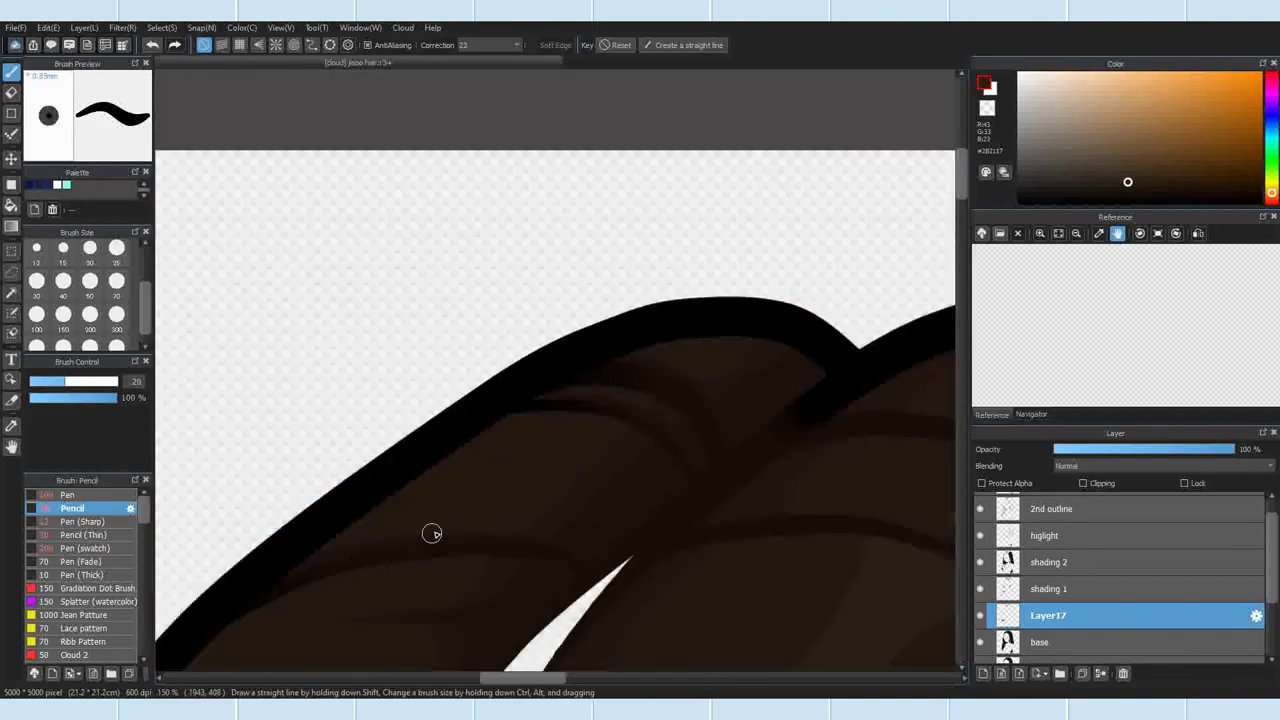
scroll(551, 480, down, 1)
scroll(683, 340, up, 2)
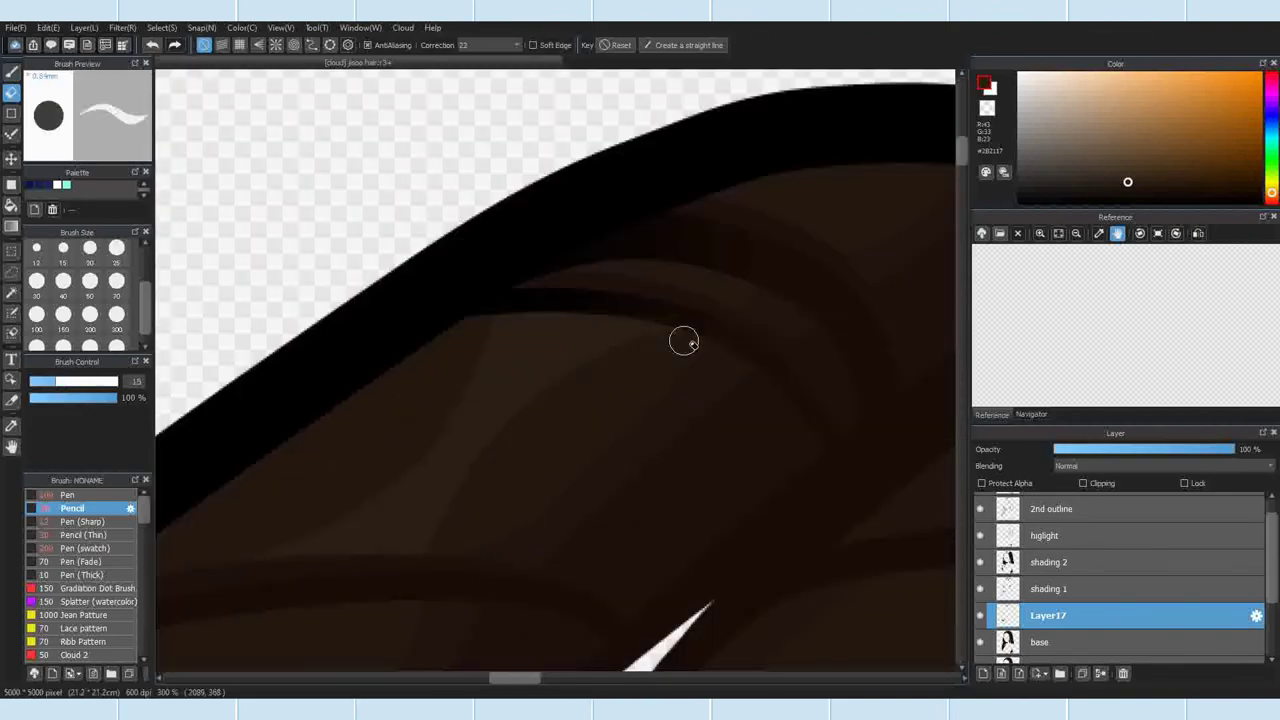
Step: Add a #2B2117 patch at the left crown's peak and narrow streaks down the front section with the size 20 Pencil
scroll(450, 480, down, 3)
scroll(502, 413, up, 3)
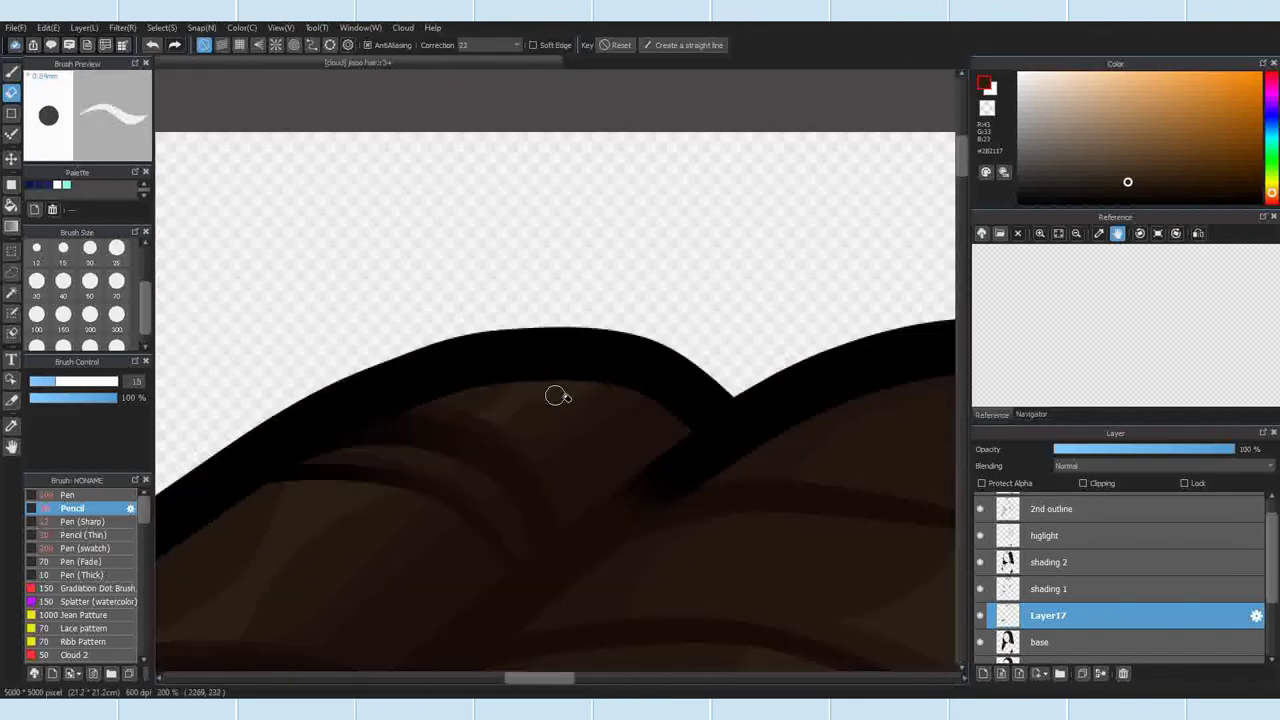
scroll(557, 394, down, 3)
scroll(315, 594, up, 3)
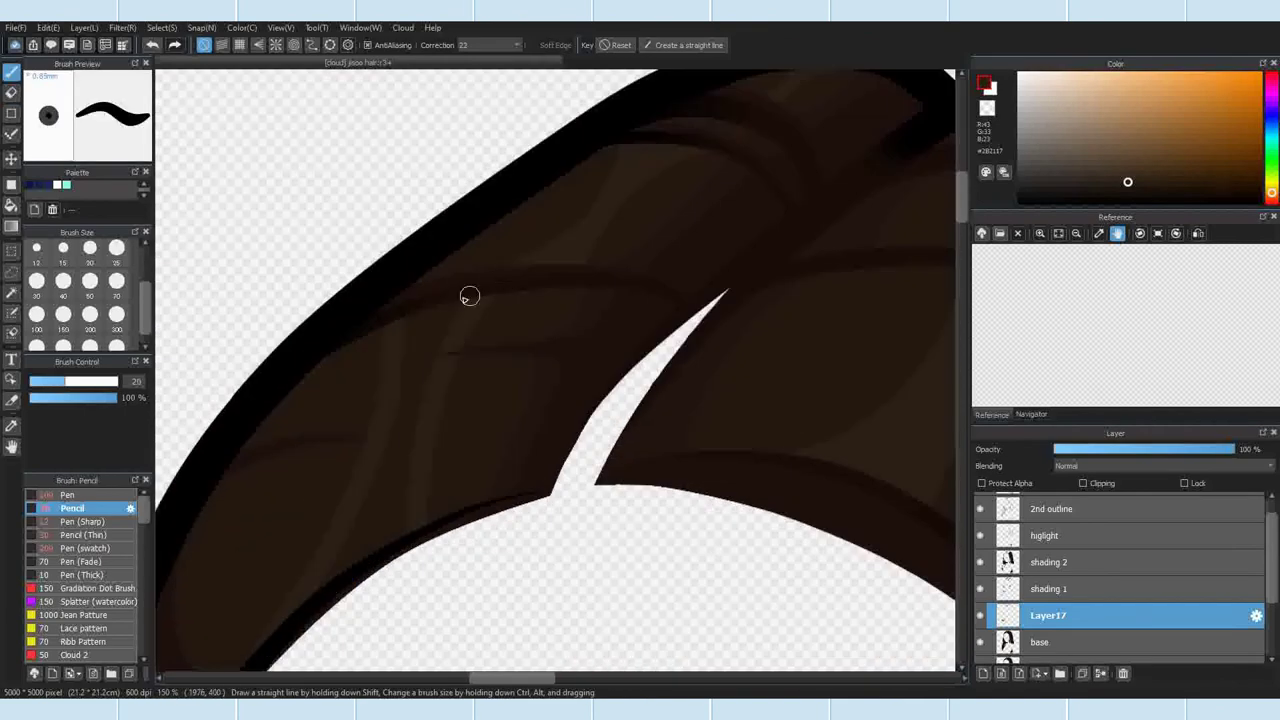
Step: Lasso the front section's highlight streaks left of the parting, rotate them with Transform, and deselect
scroll(370, 259, down, 2)
scroll(407, 362, down, 4)
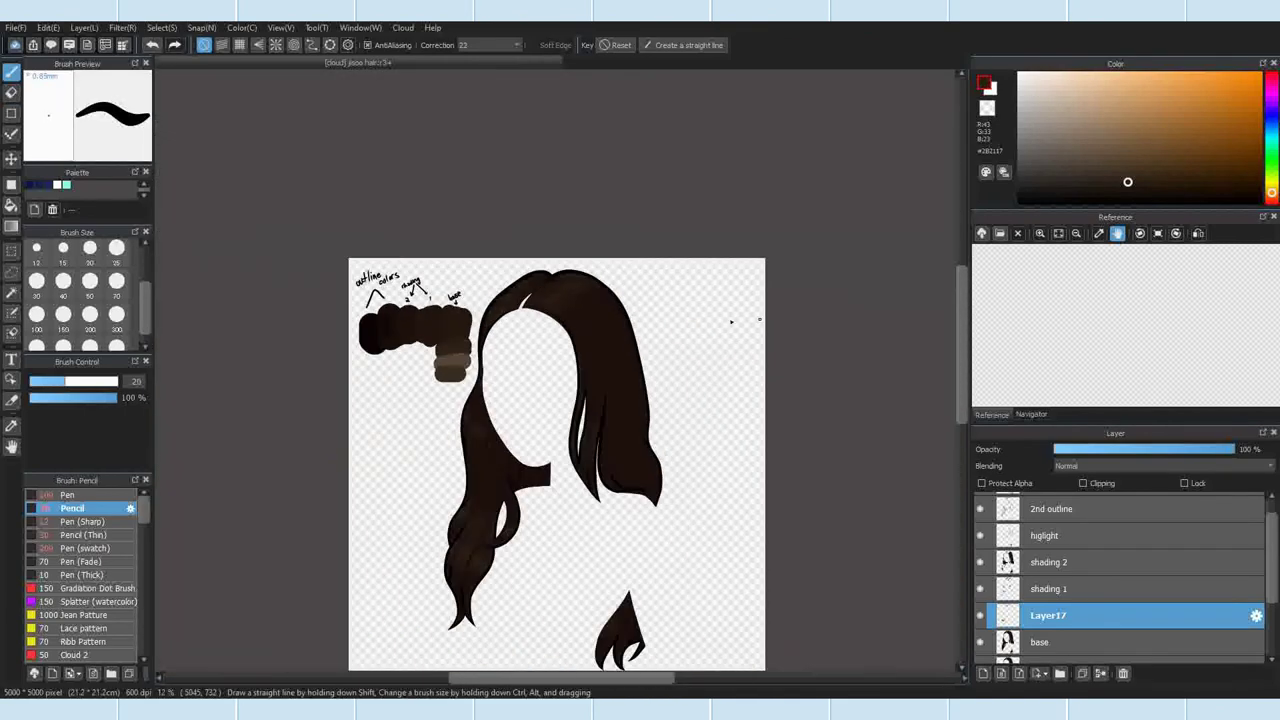
scroll(729, 320, up, 3)
click(11, 271)
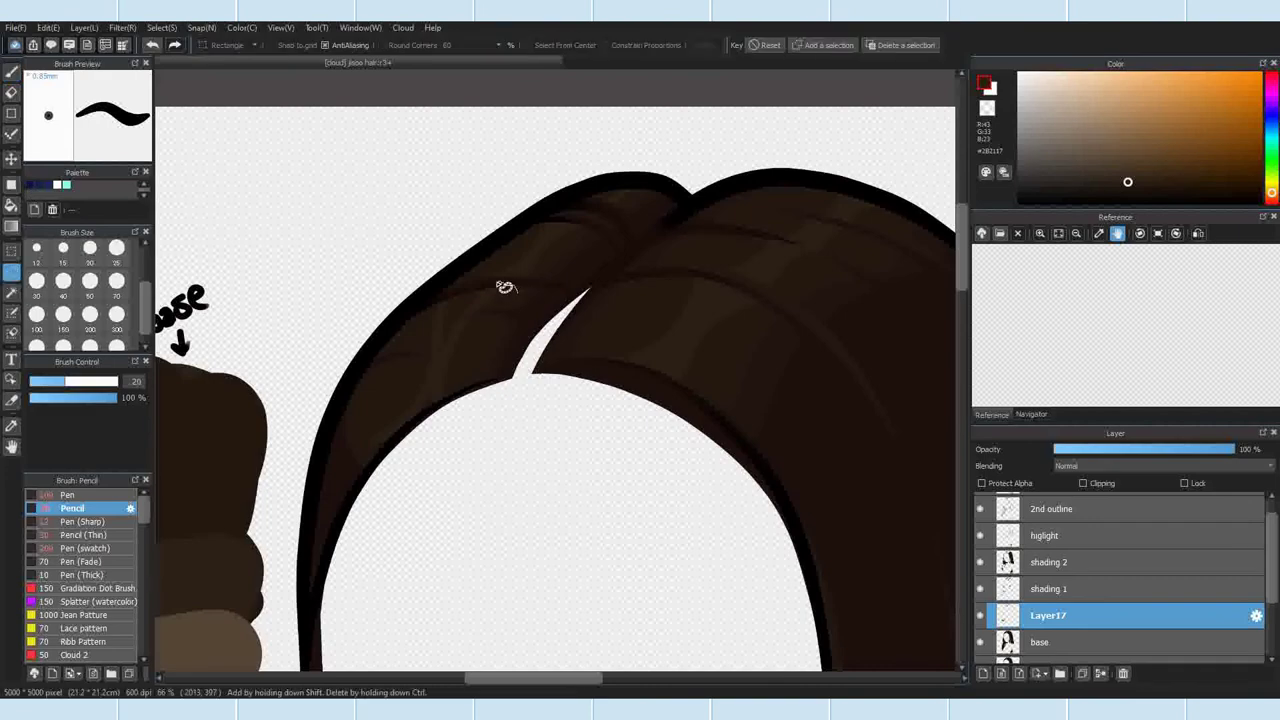
key(ctrl+t)
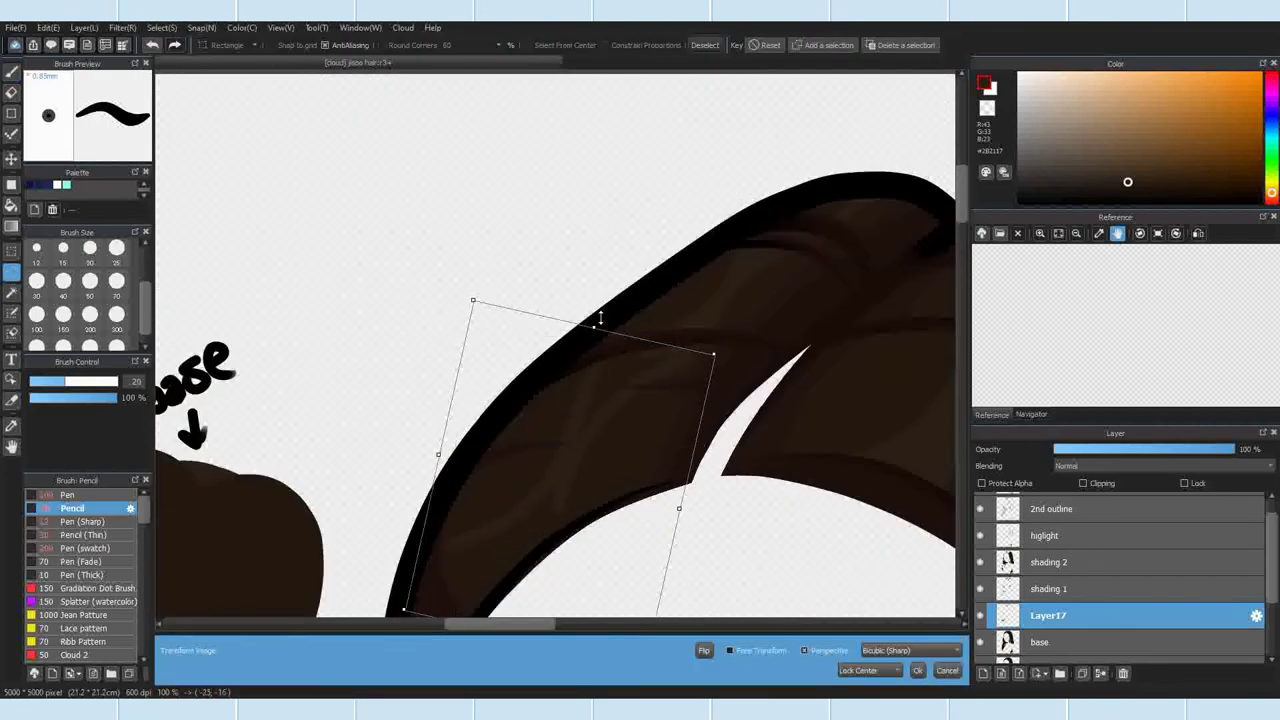
scroll(631, 270, down, 3)
click(917, 671)
click(161, 28)
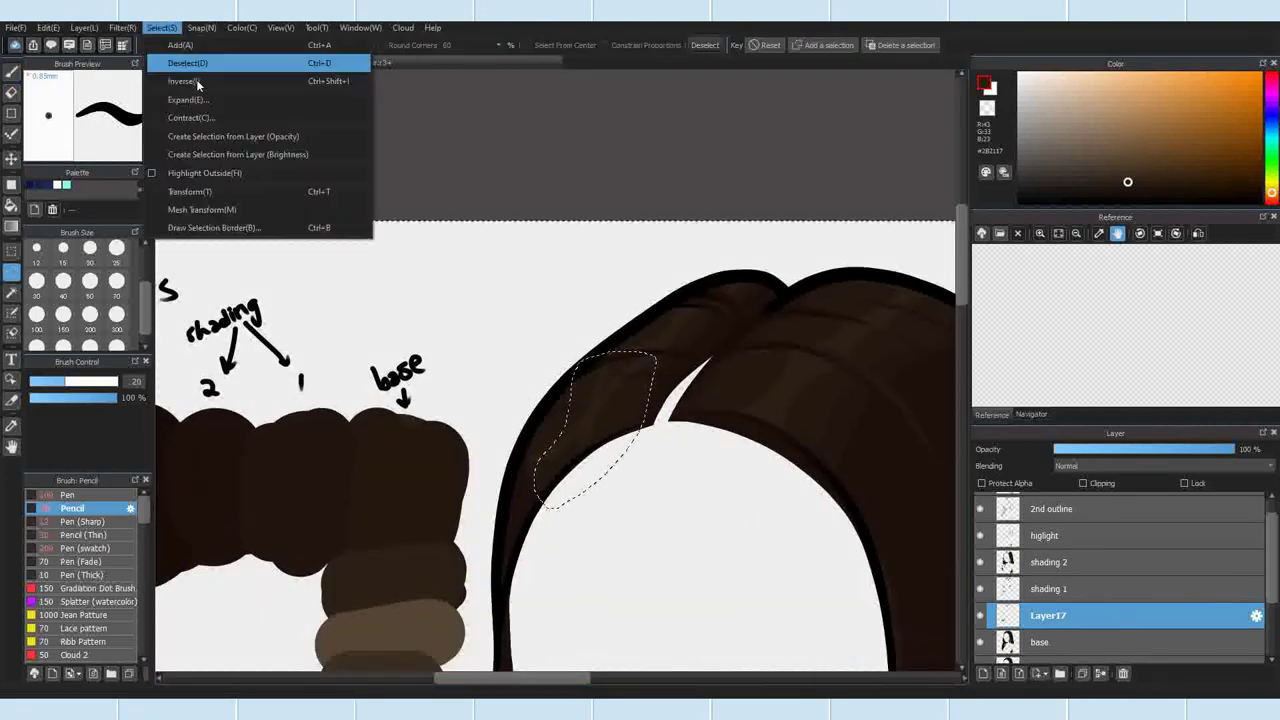
click(194, 63)
Step: Touch up the rotated streaks left of the parting, alternating the size 20 Pencil with the size 70 eraser
key(b)
scroll(574, 420, up, 3)
key(e)
scroll(509, 486, down, 6)
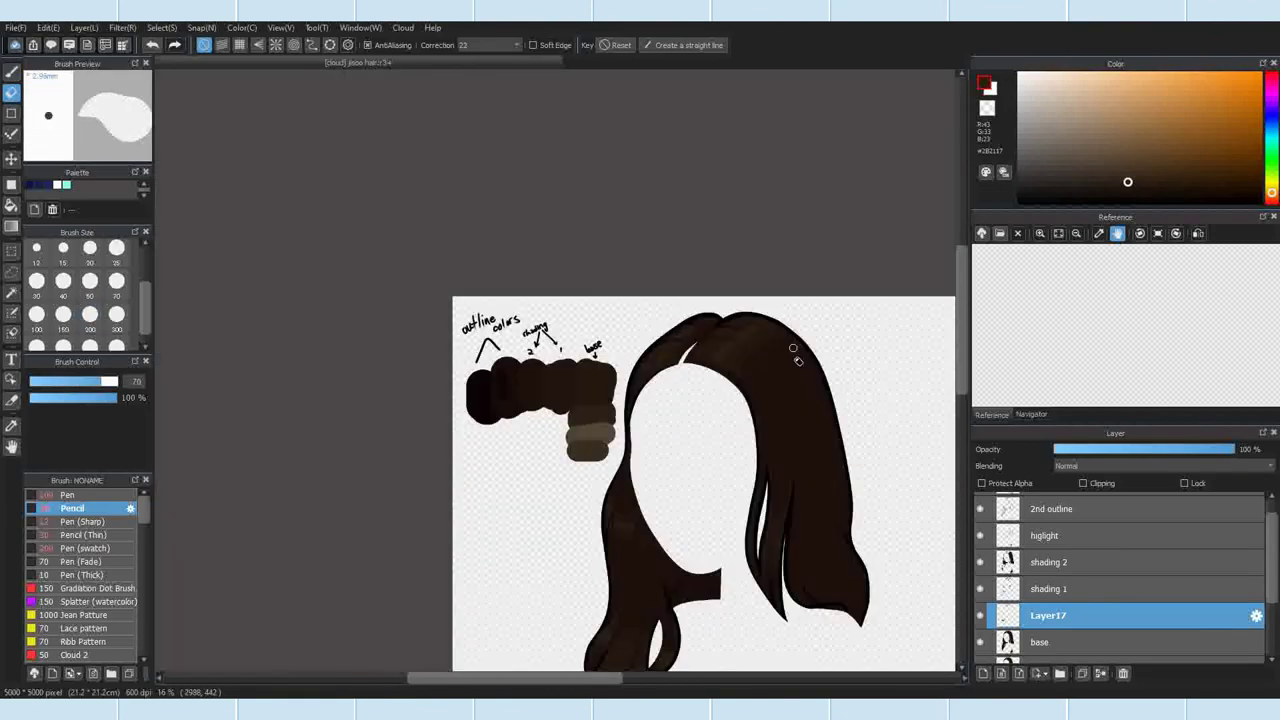
click(12, 73)
scroll(660, 370, up, 6)
click(12, 92)
click(12, 73)
scroll(656, 220, down, 1)
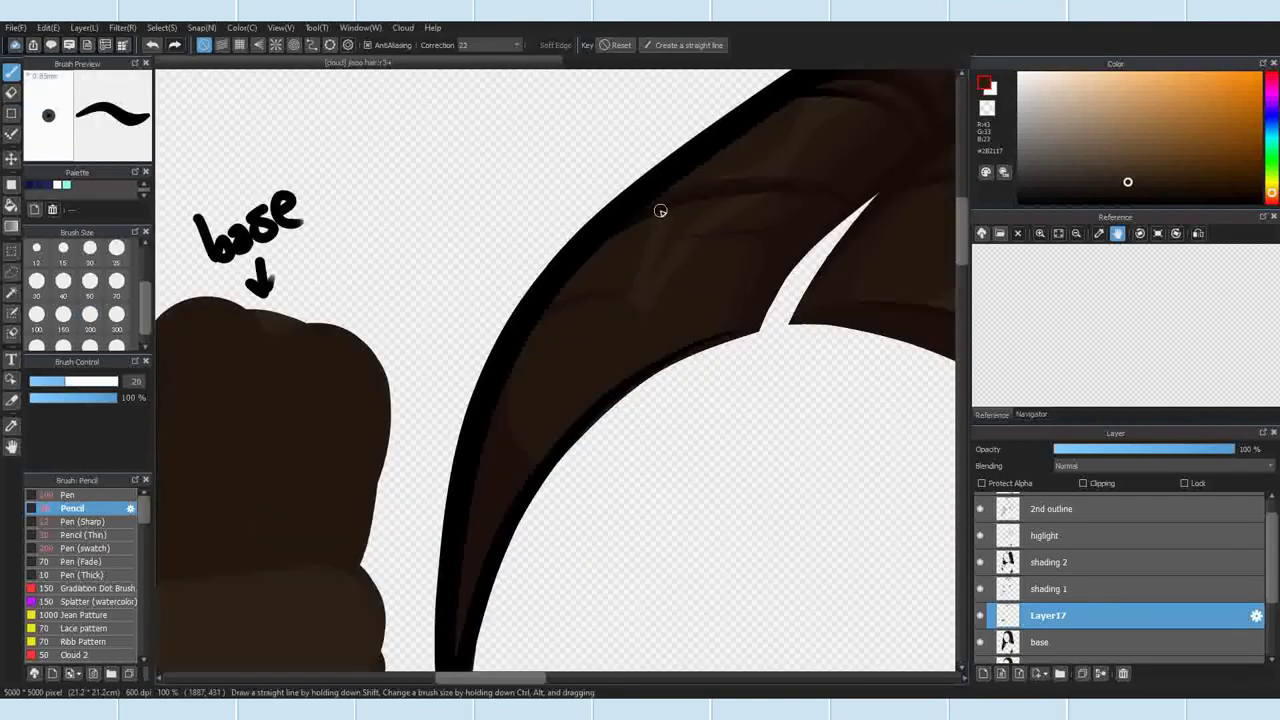
Step: Erase the highlight streaks in the front section left of the parting with the size 70 eraser
scroll(651, 384, down, 6)
scroll(620, 428, up, 6)
key(e)
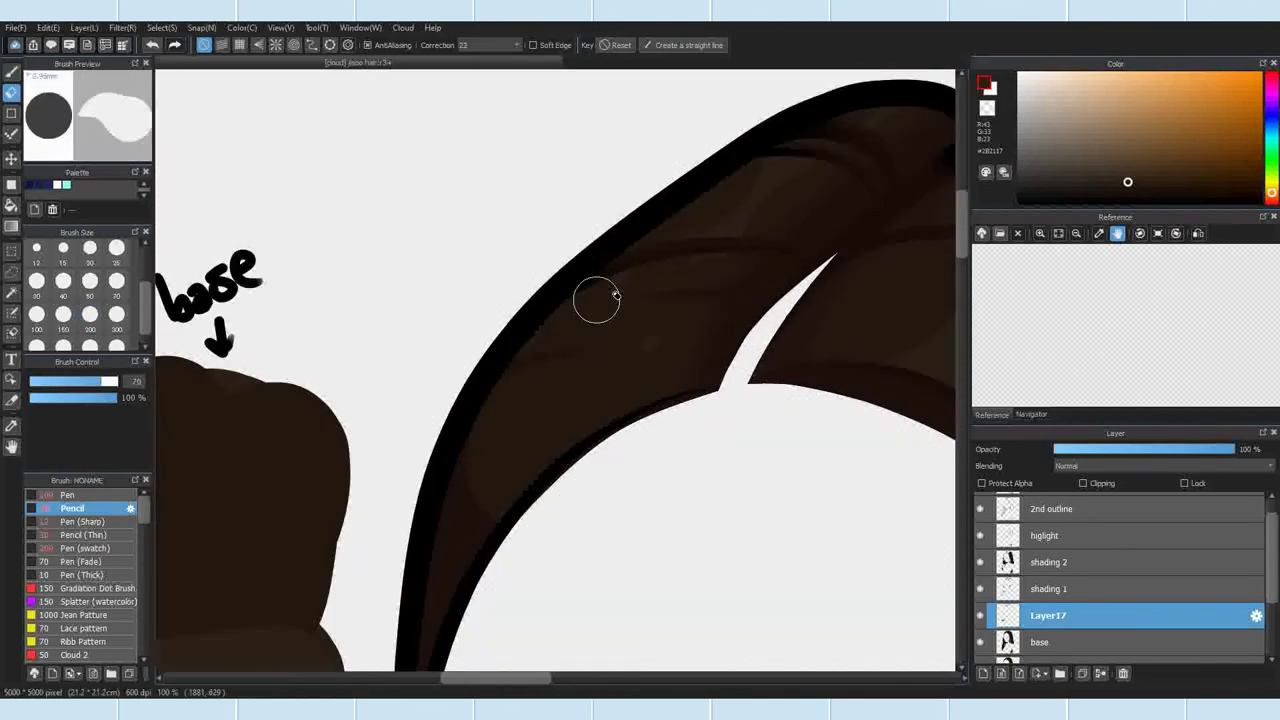
scroll(616, 296, up, 2)
scroll(627, 179, down, 8)
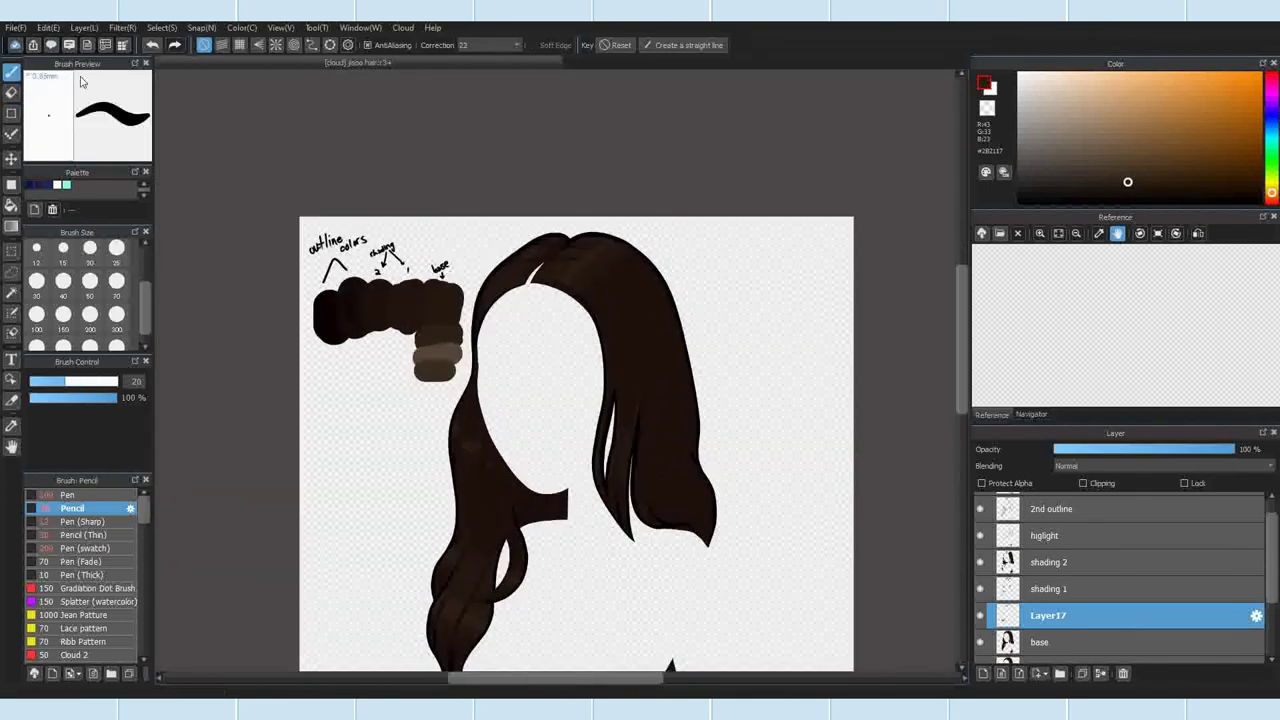
Step: Repaint an S-curved #2B2117 highlight streak down the front section left of the parting with the size 20 Pencil
click(11, 72)
scroll(479, 254, up, 6)
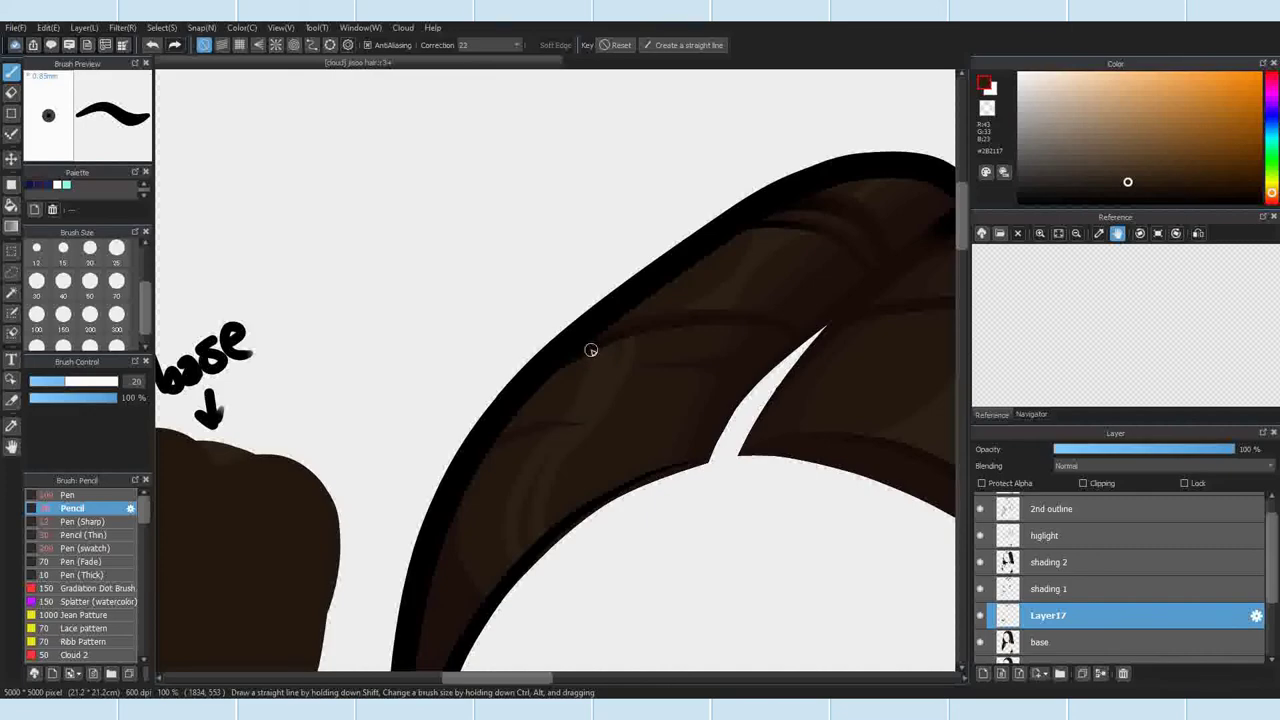
scroll(591, 350, down, 5)
scroll(555, 425, up, 7)
scroll(457, 529, down, 8)
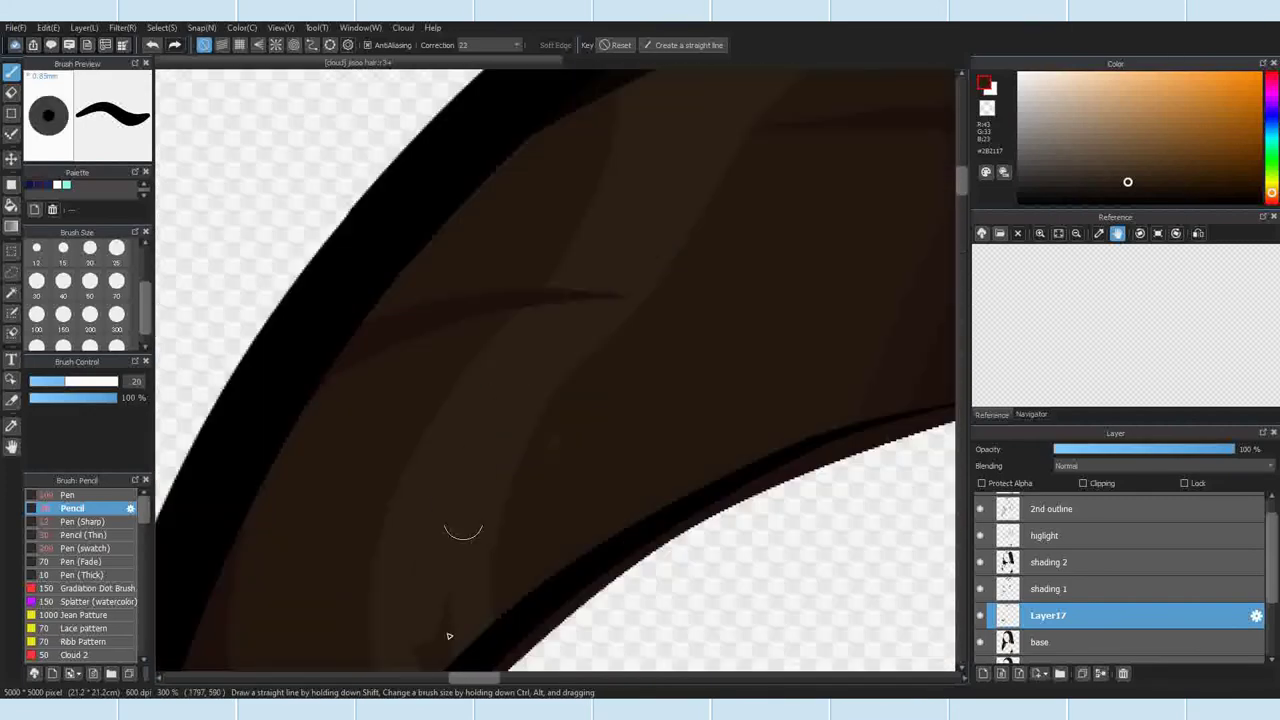
Step: Refine the S-curved streak's edges and lower end with the size 70 eraser and size 20 Pencil
key(e)
scroll(491, 509, up, 6)
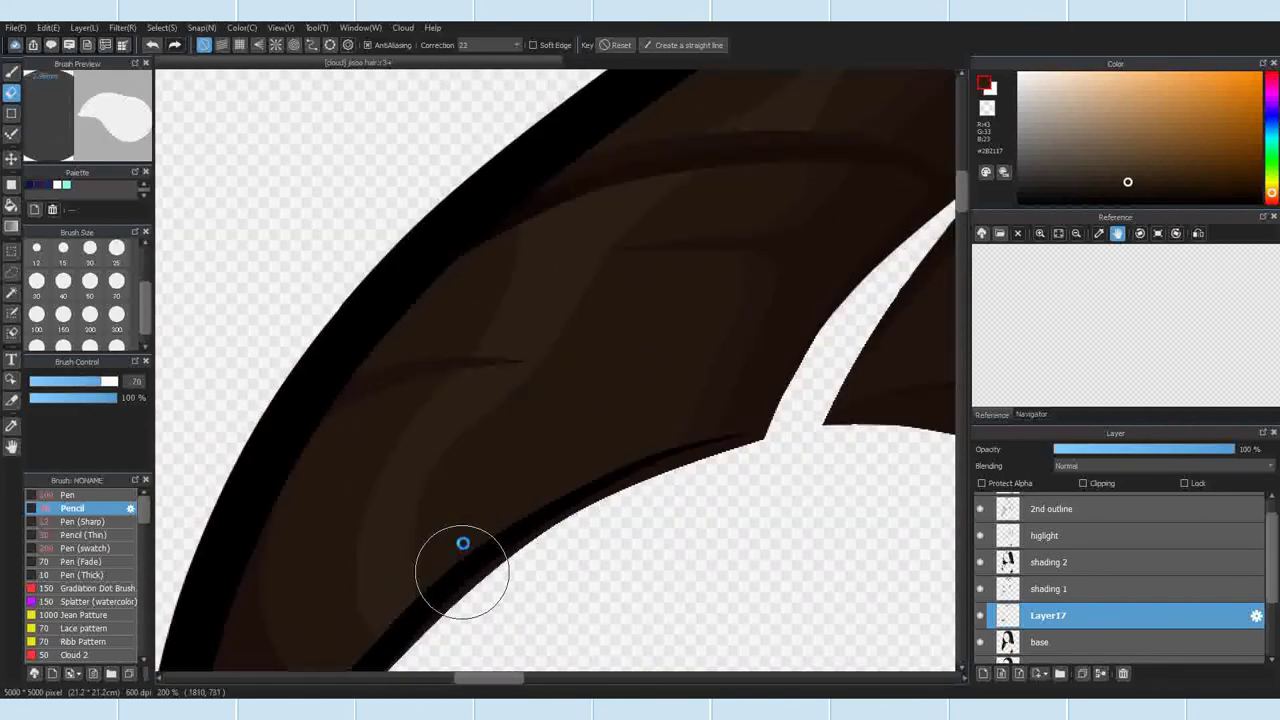
key(b)
scroll(471, 613, down, 7)
scroll(586, 380, up, 8)
scroll(597, 396, down, 4)
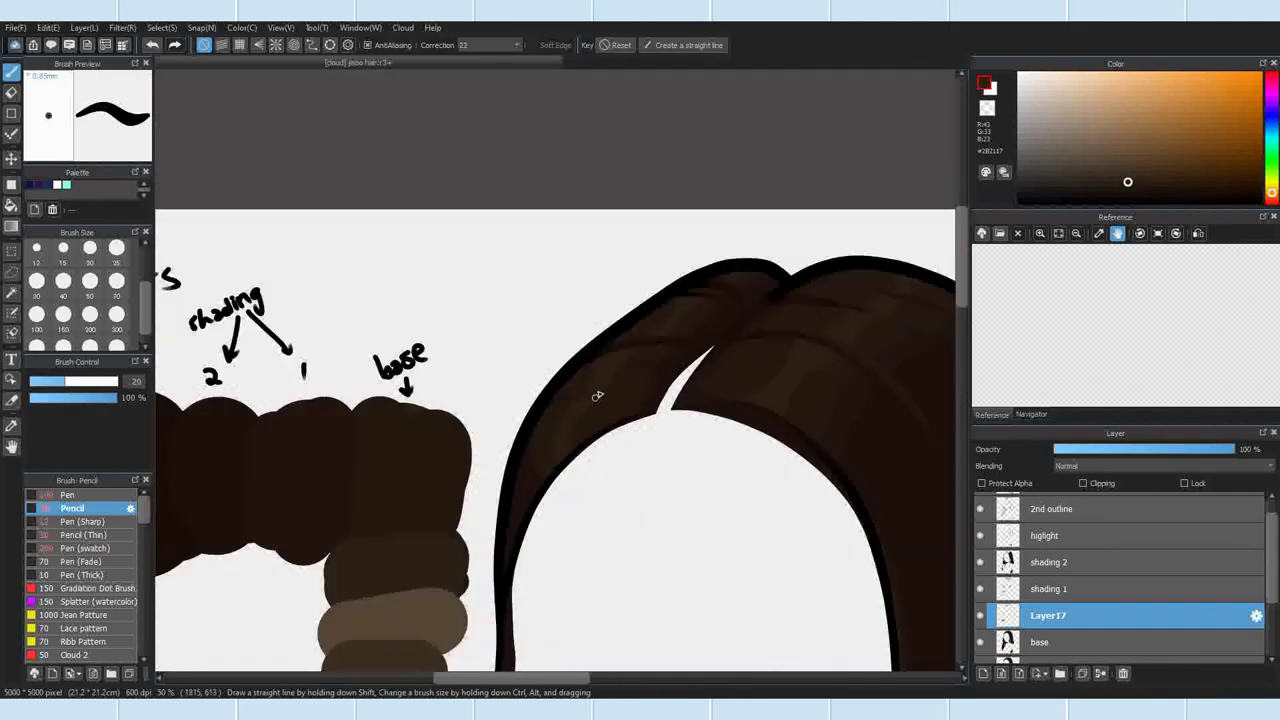
Step: Touch up the highlight streak left of the parting on Layer17 with the size 70 eraser
scroll(597, 396, up, 7)
key(e)
scroll(760, 329, up, 2)
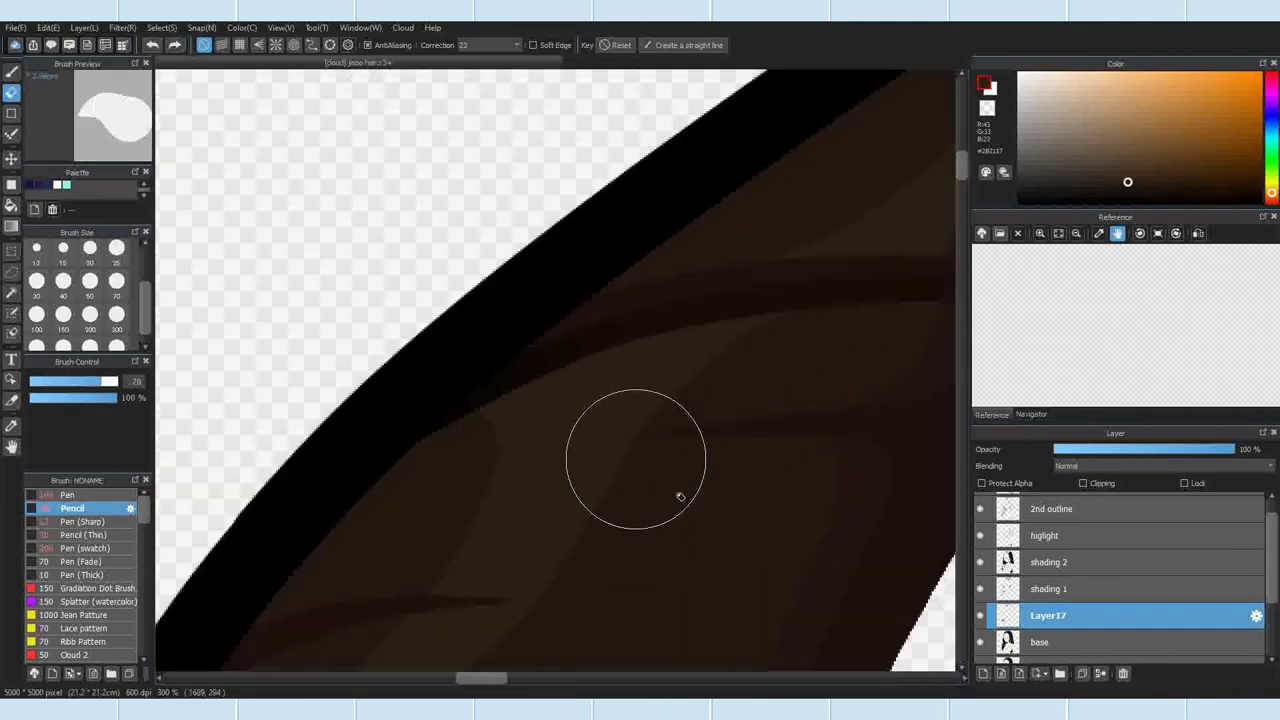
scroll(597, 304, down, 7)
key(b)
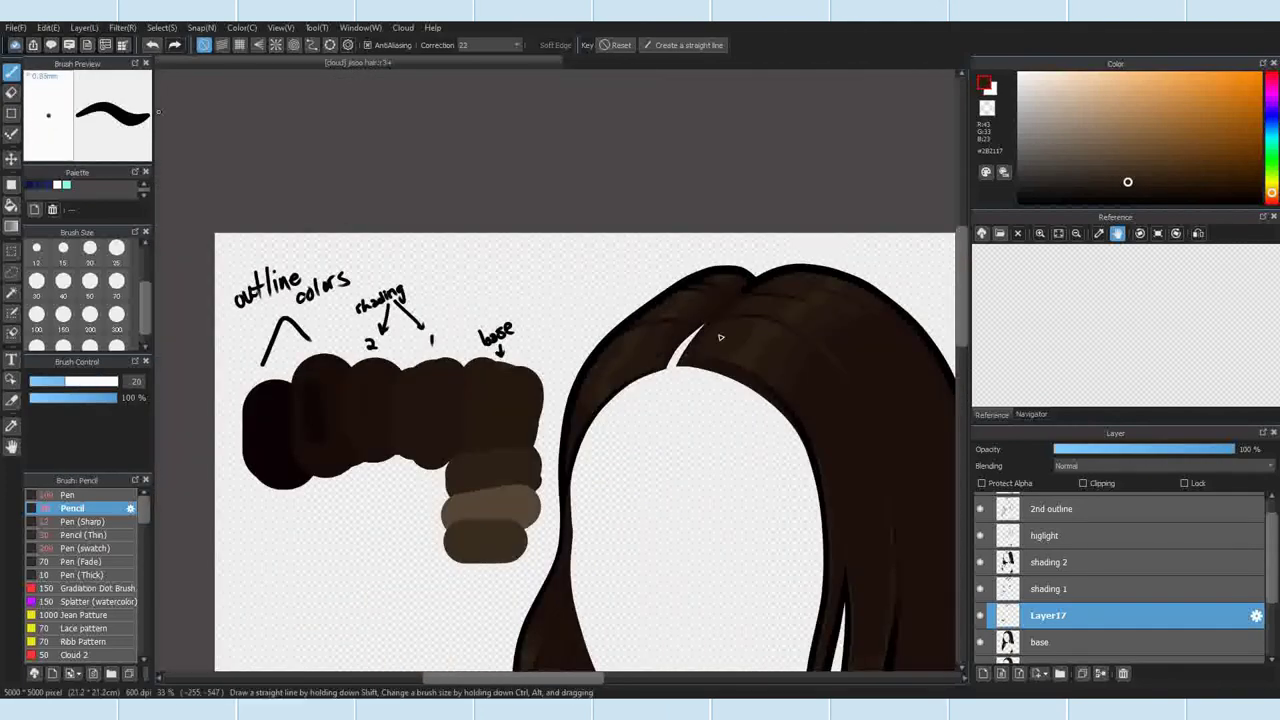
scroll(654, 429, up, 5)
scroll(654, 403, down, 7)
scroll(609, 351, up, 2)
Step: Sample the lighter brown #554636, add a layer above Layer17 and paint a forked streak right of the parting with the size 20 Pencil
right_click(604, 352)
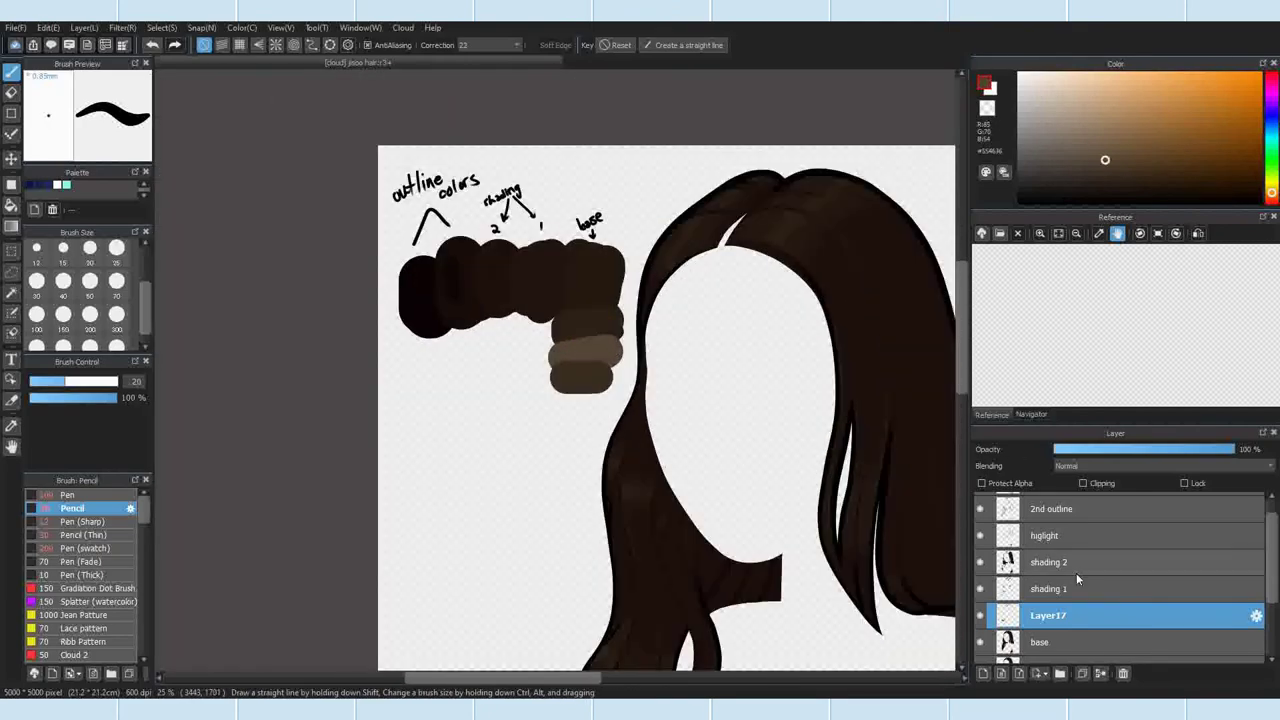
click(983, 673)
scroll(838, 161, up, 7)
drag(420, 614, 707, 234)
click(11, 159)
drag(744, 344, 740, 329)
click(11, 72)
mouse_move(525, 666)
mouse_down()
mouse_move(601, 478)
mouse_move(832, 256)
mouse_move(878, 266)
mouse_up()
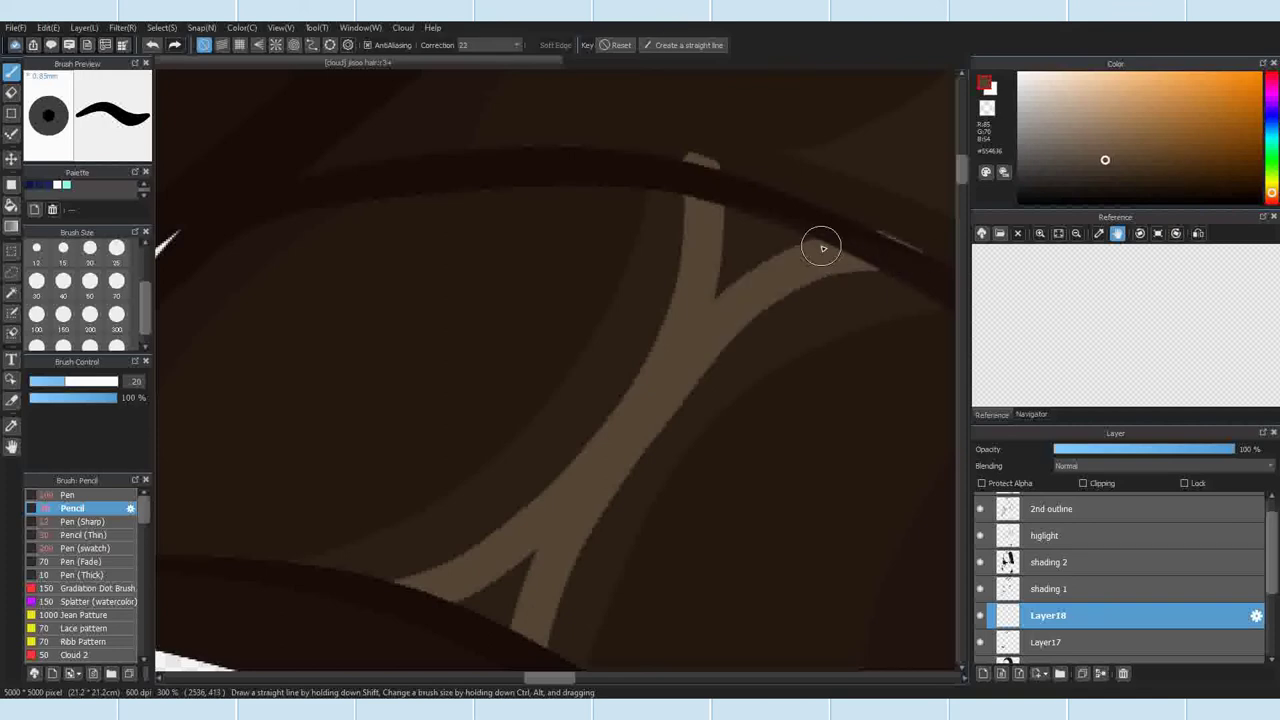
Step: Fill in the forked streak's ends with the Pencil and erase its overflow past the strand line with the size 70 eraser
key(e)
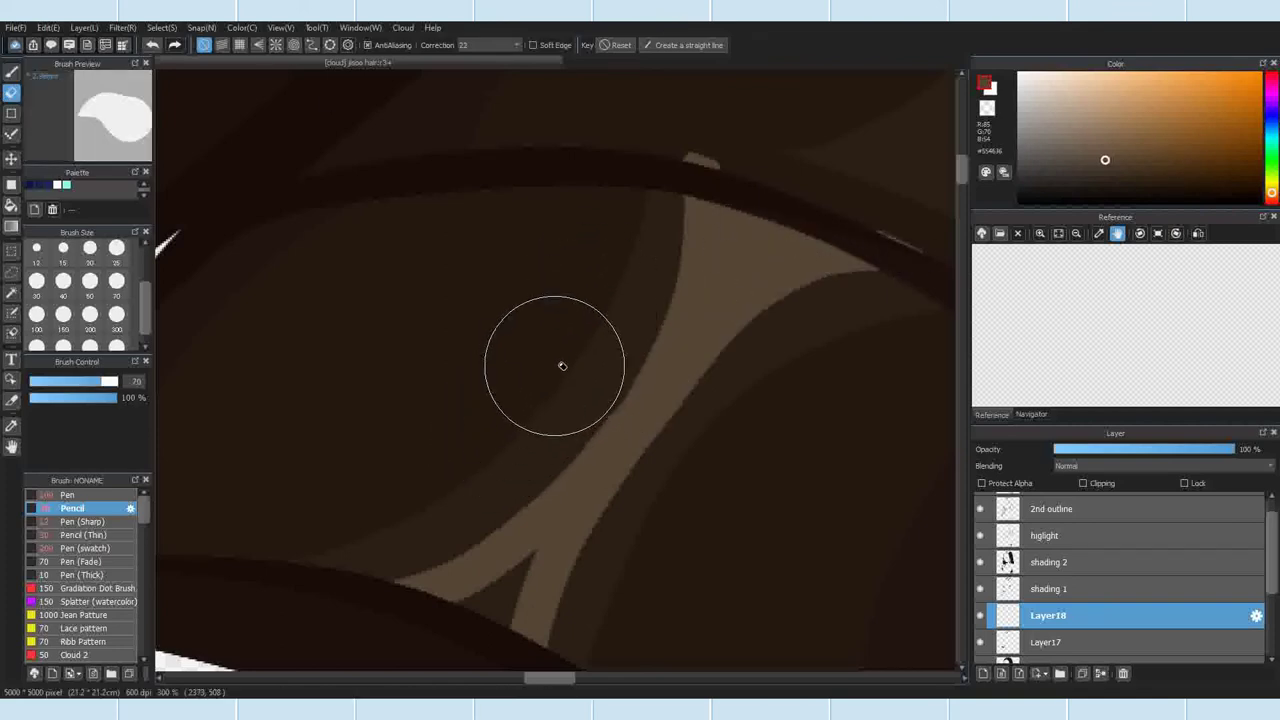
key(b)
mouse_move(466, 598)
mouse_down()
mouse_move(516, 563)
mouse_move(518, 612)
mouse_up()
scroll(594, 321, down, 12)
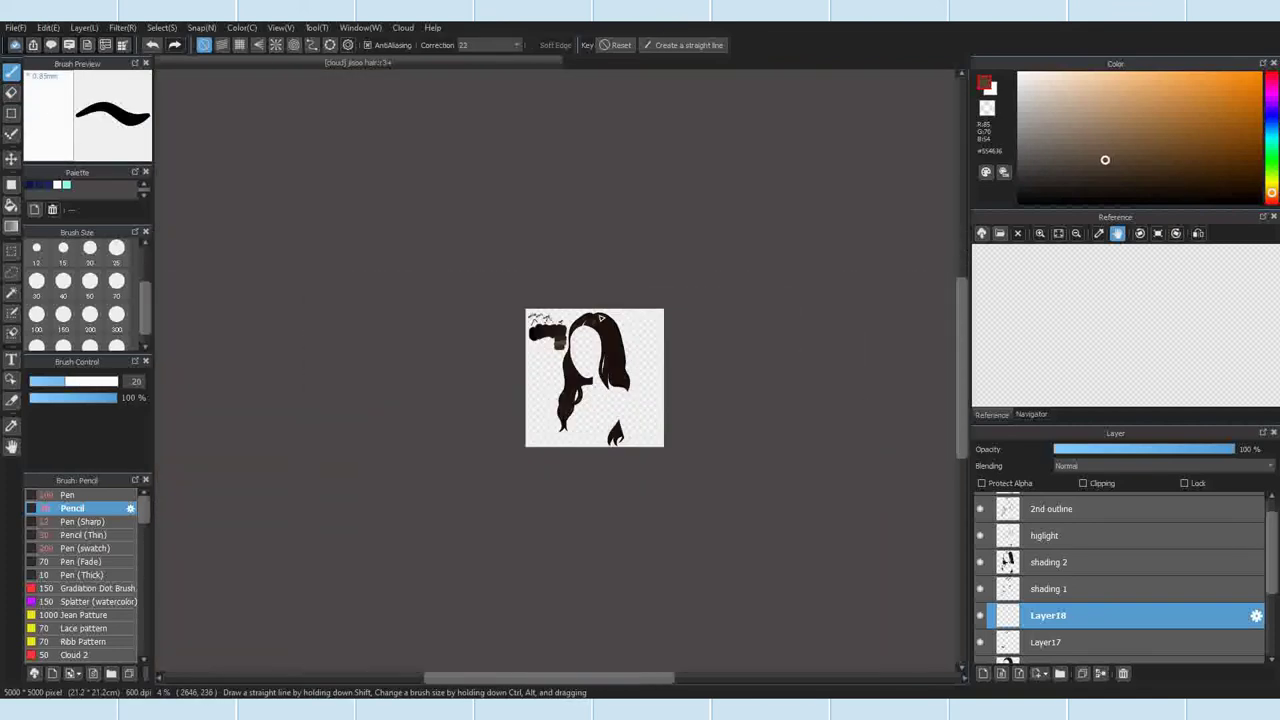
scroll(596, 319, up, 11)
key(e)
drag(550, 230, 640, 264)
scroll(640, 264, down, 1)
scroll(774, 311, down, 5)
click(1046, 642)
click(161, 28)
scroll(754, 276, up, 5)
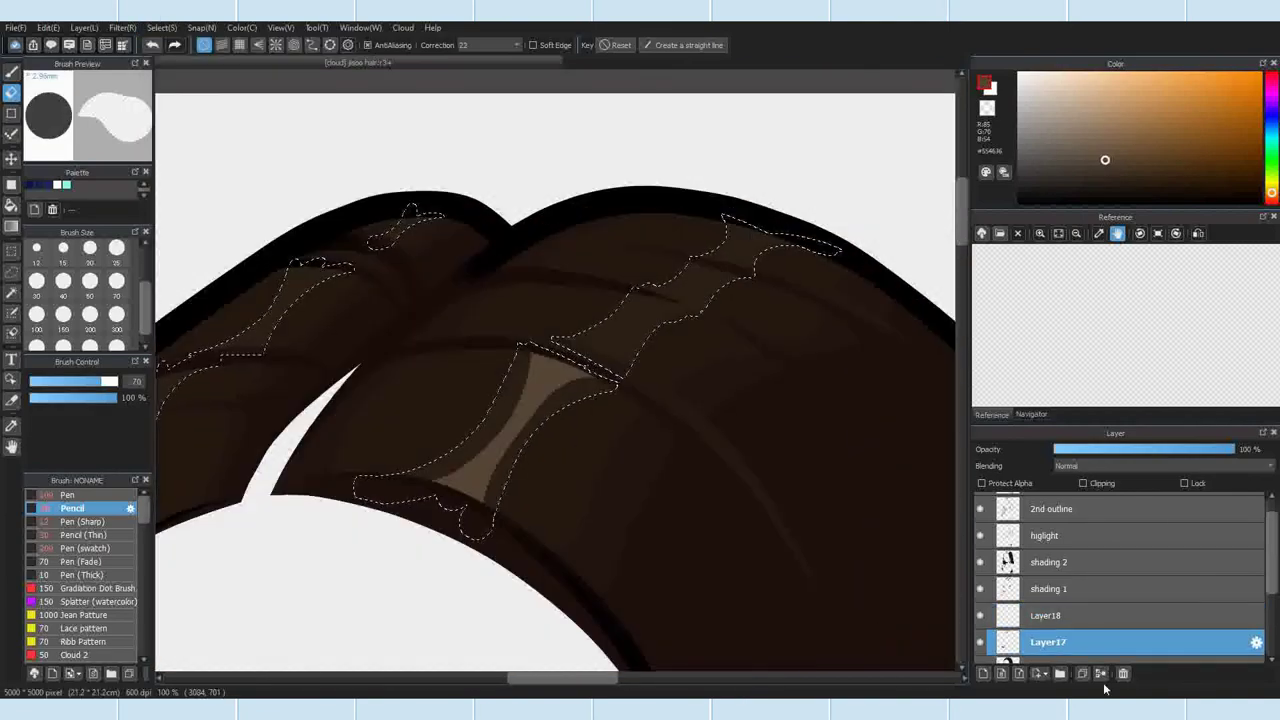
click(1048, 616)
key(ctrl+d)
Step: Lower Layer18's opacity, try another blending mode and sample the muted highlight brown #33271C from the streak
scroll(576, 325, down, 6)
drag(1151, 450, 1073, 449)
scroll(565, 326, up, 5)
click(1065, 466)
click(1062, 490)
scroll(660, 337, down, 3)
scroll(545, 317, up, 3)
scroll(545, 317, up, 3)
right_click(555, 350)
Step: Restore Layer18 to Normal blending and 100% opacity, and recolour the selected streak with #33271C using the size 50 Pencil
key(ctrl+z)
click(1091, 465)
click(1075, 478)
click(161, 28)
drag(1073, 449, 1234, 449)
key(ctrl+d)
key(b)
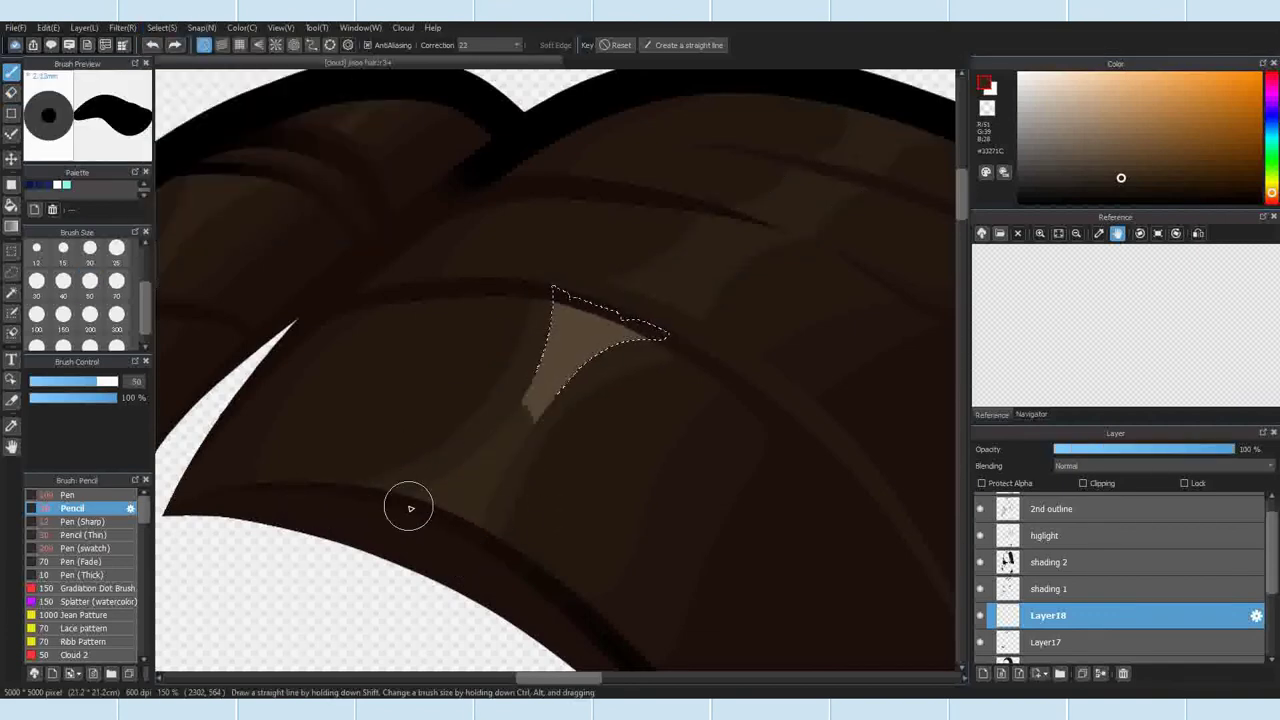
scroll(534, 257, down, 8)
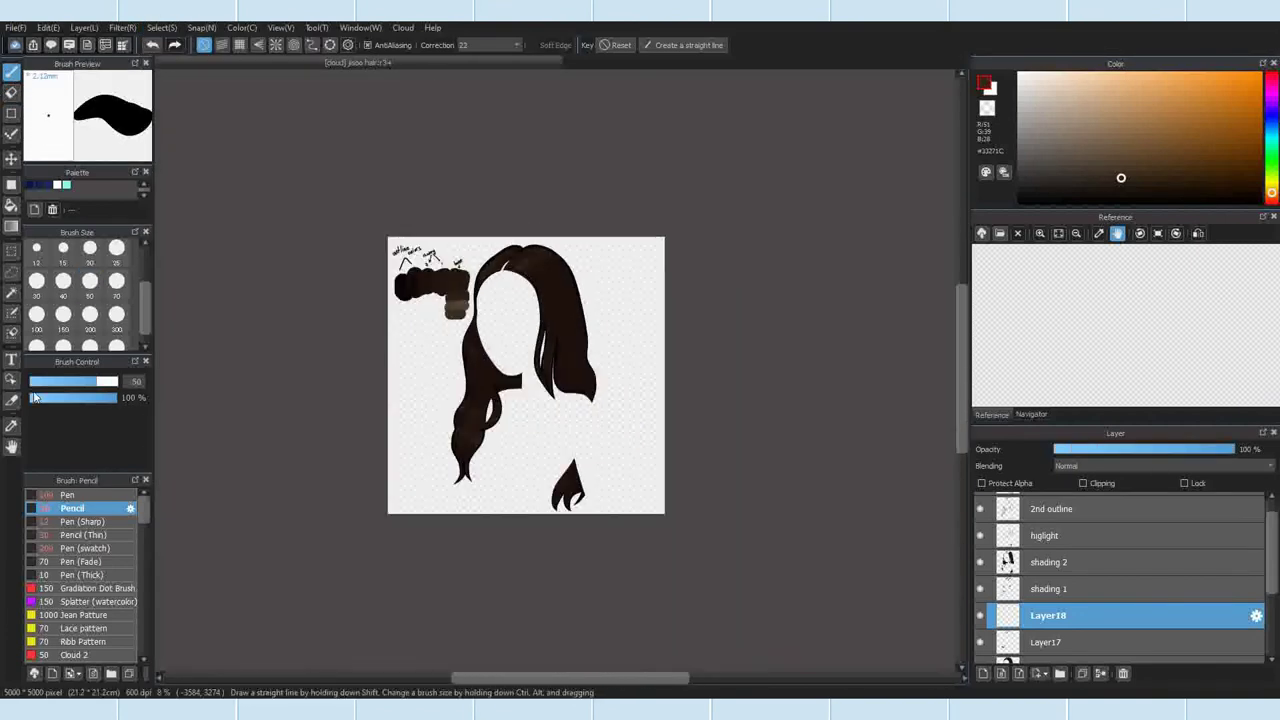
Step: Select Layer17's painted area and paint a #33271C streak inside the middle patch right of the parting on Layer18 with the size 12 Pencil
click(37, 250)
scroll(538, 252, up, 11)
click(1052, 643)
click(161, 28)
click(1120, 616)
drag(566, 326, 316, 531)
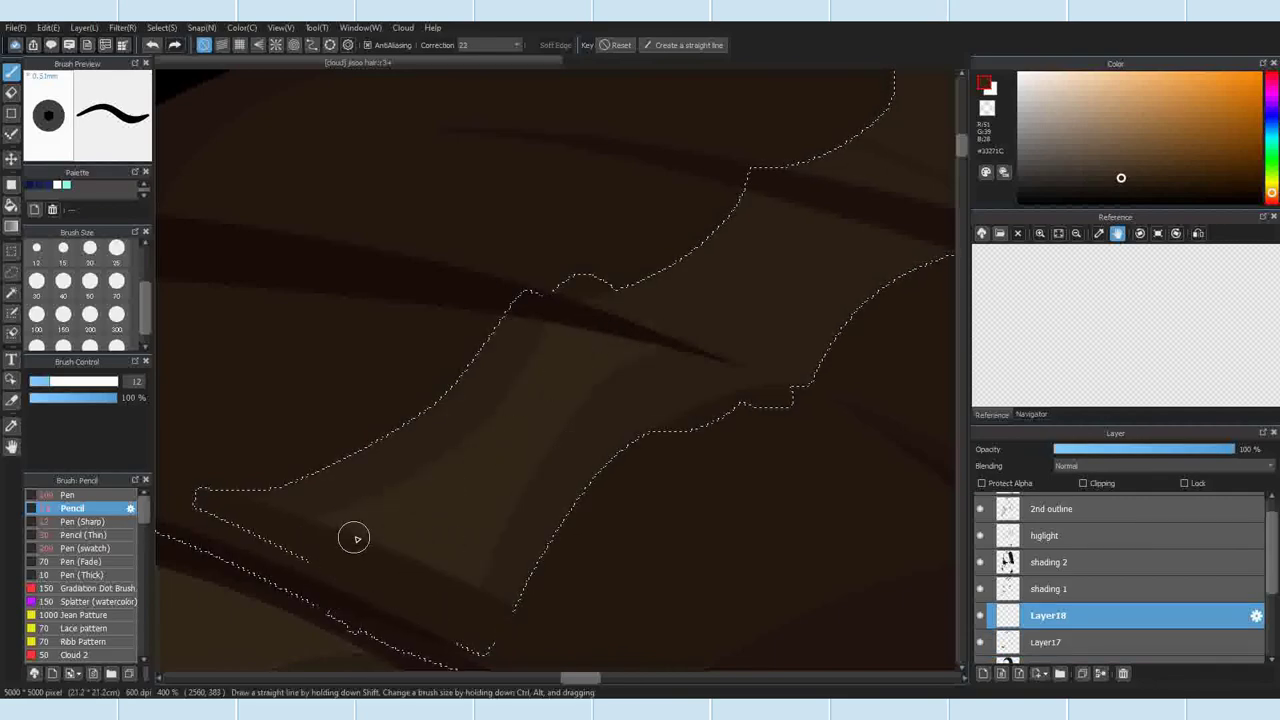
Step: Continue the #33271C streak through the upper patch to the crown outline, and clear the selection
scroll(286, 517, up, 2)
scroll(558, 490, down, 2)
scroll(560, 466, up, 1)
scroll(489, 509, down, 3)
scroll(624, 426, up, 3)
drag(610, 437, 633, 428)
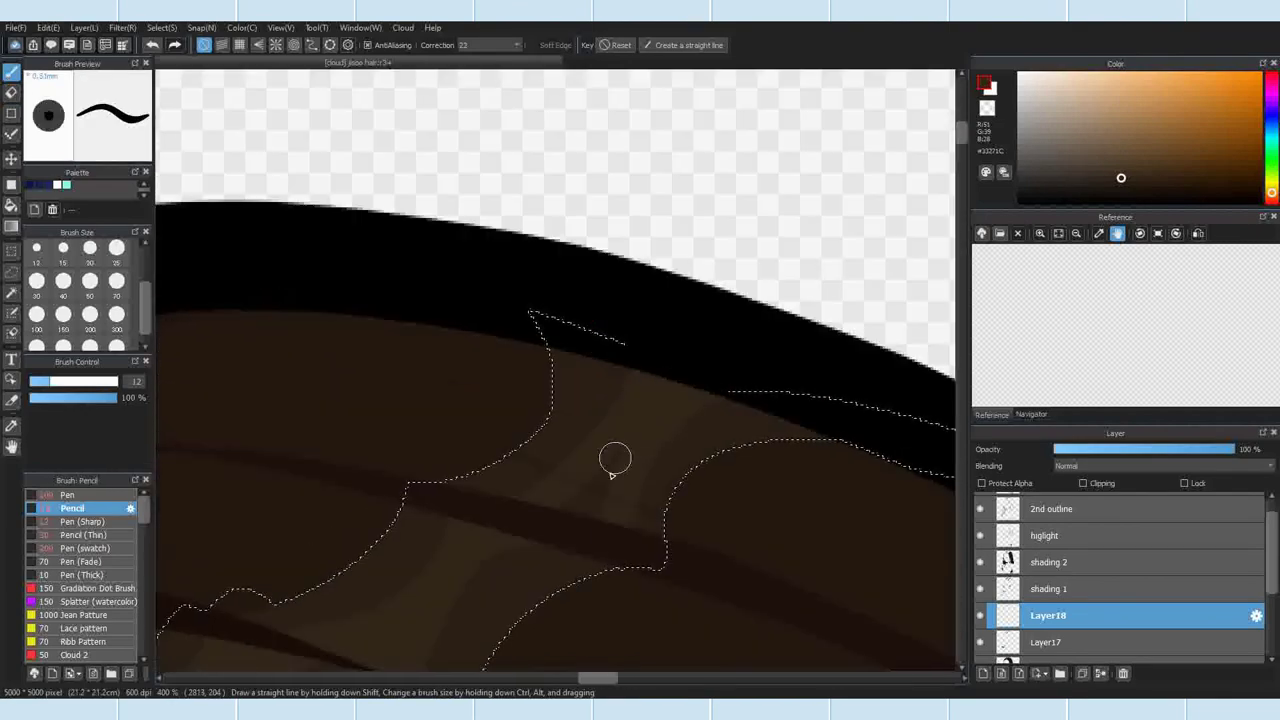
scroll(560, 520, up, 1)
scroll(637, 380, down, 5)
key(ctrl+d)
Step: Touch up the higlight layer along the crown outline with the size 70 eraser
scroll(637, 275, up, 3)
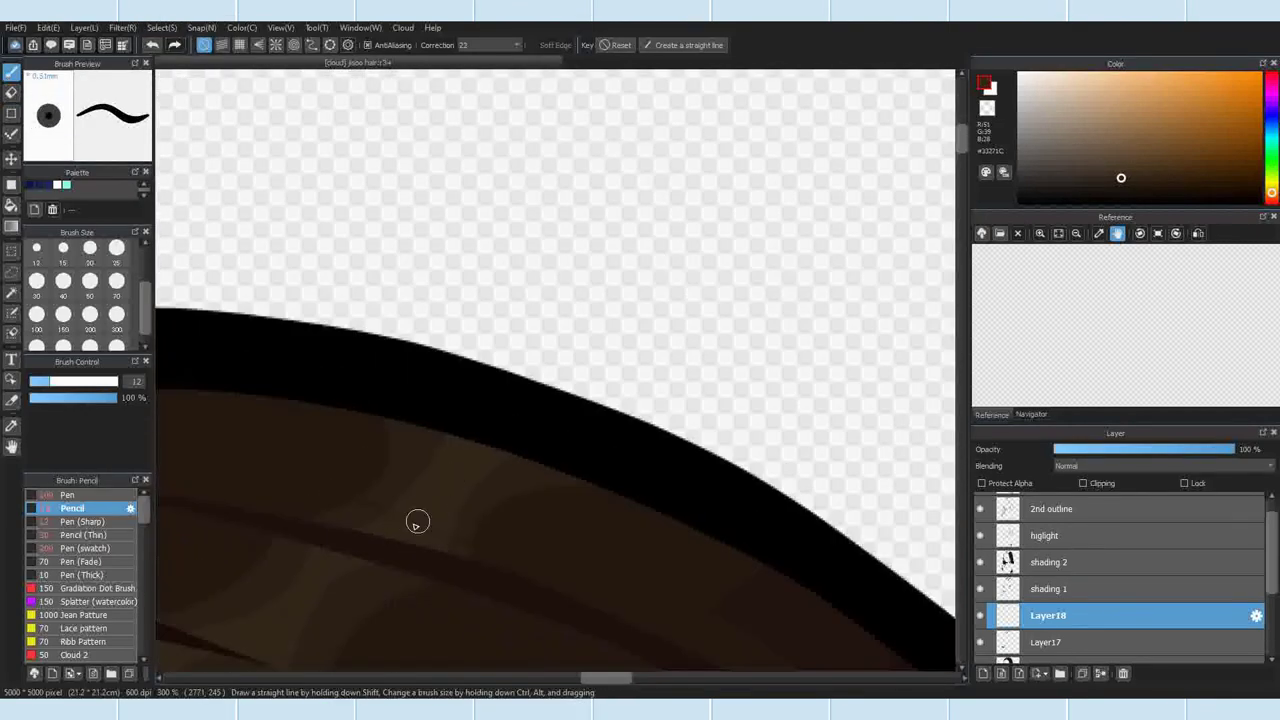
click(1040, 536)
key(e)
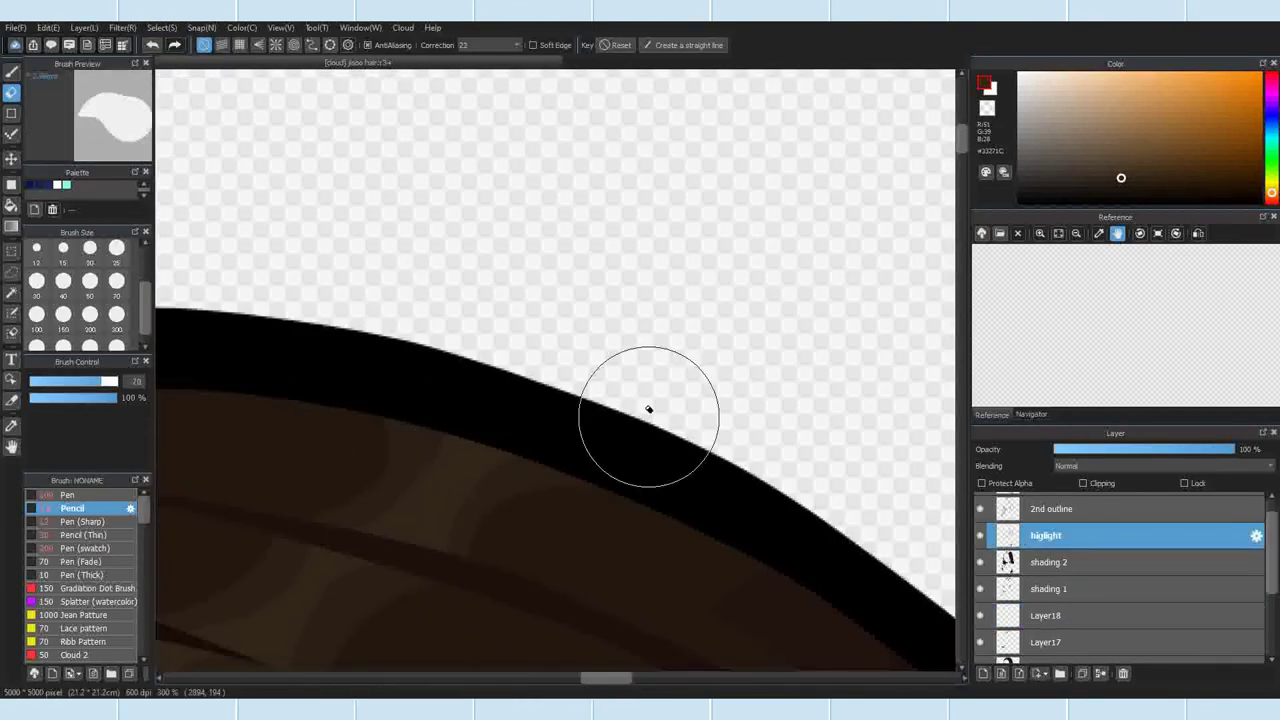
scroll(649, 414, down, 10)
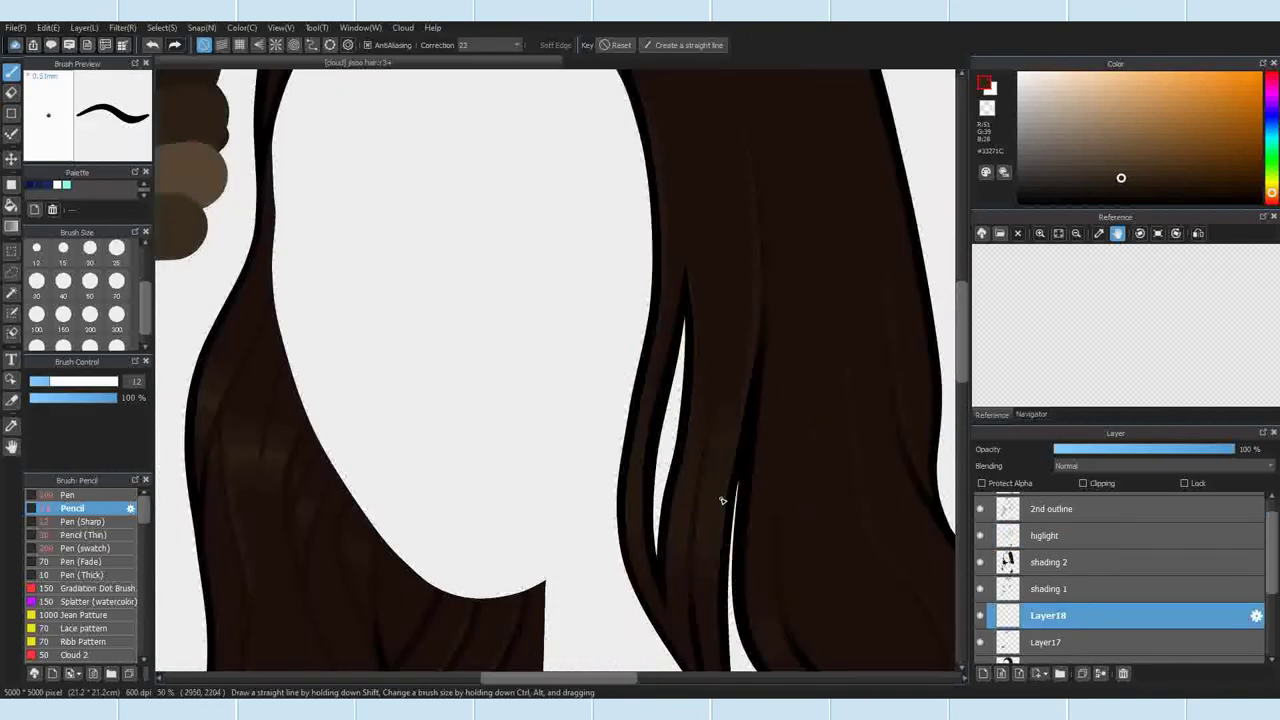
scroll(722, 500, down, 2)
Step: Paint curved #33271C streaks across the lower end of the left lock on Layer18 with the size 12 Pencil
scroll(423, 583, up, 5)
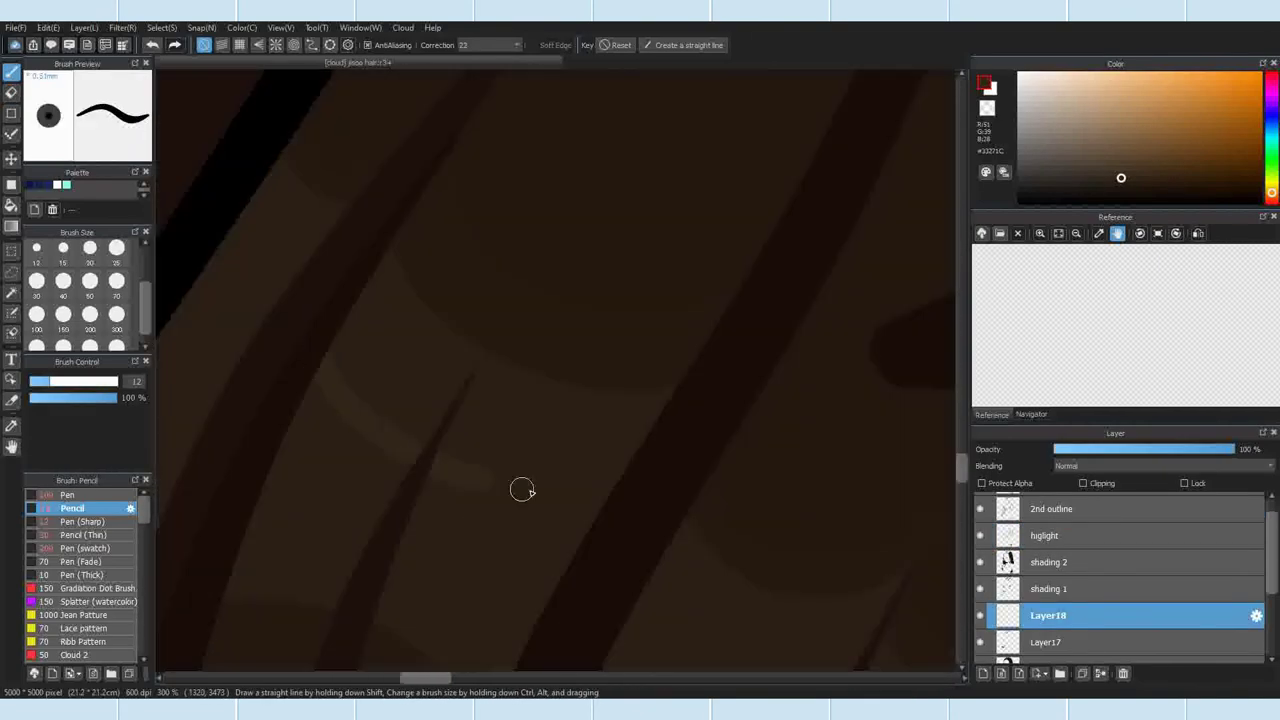
scroll(556, 634, down, 3)
scroll(303, 551, up, 3)
scroll(391, 502, down, 3)
scroll(428, 471, up, 4)
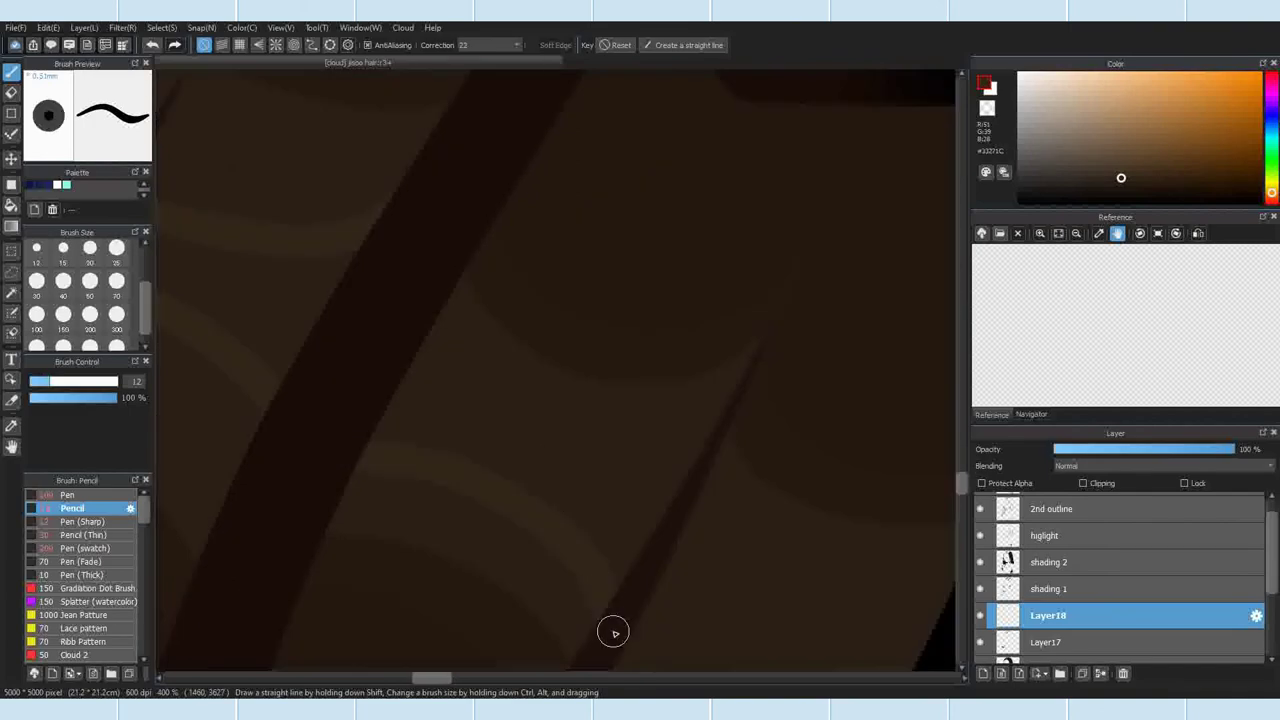
scroll(589, 461, down, 1)
scroll(659, 421, down, 2)
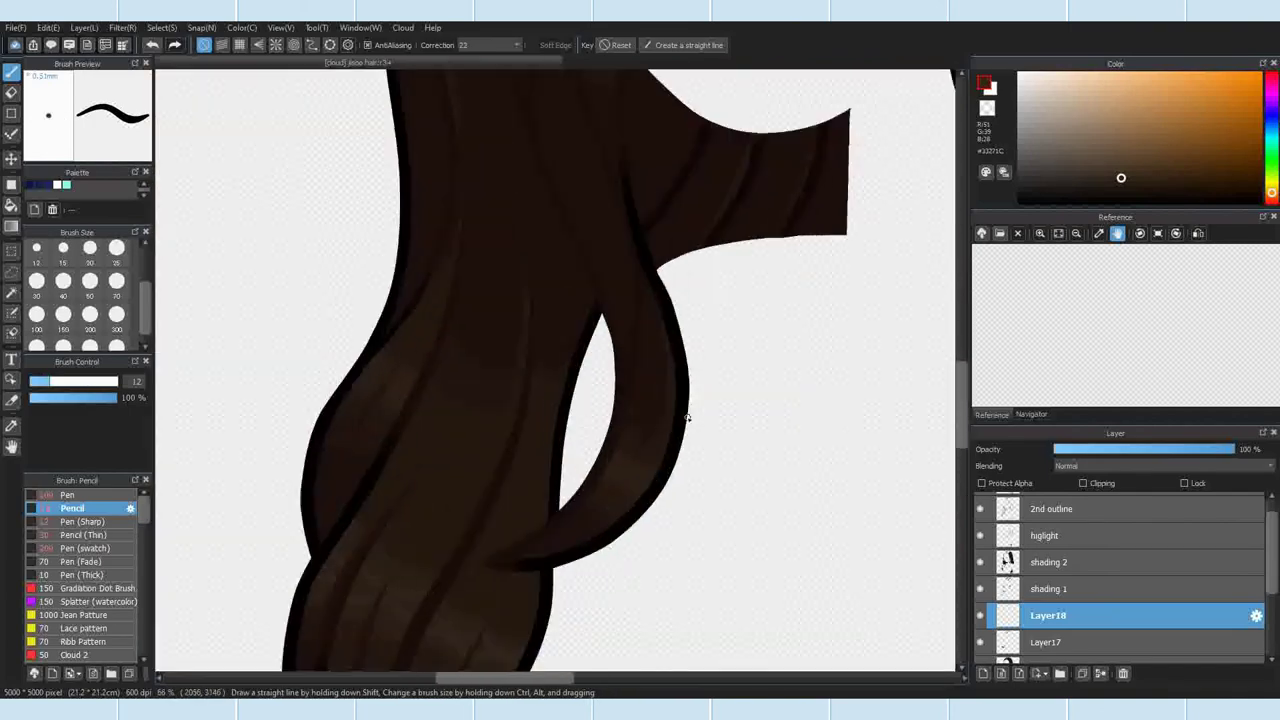
Step: Paint wavy #33271C streaks across the curled strand of the left lock and trim them with the size 40 eraser
scroll(542, 497, up, 2)
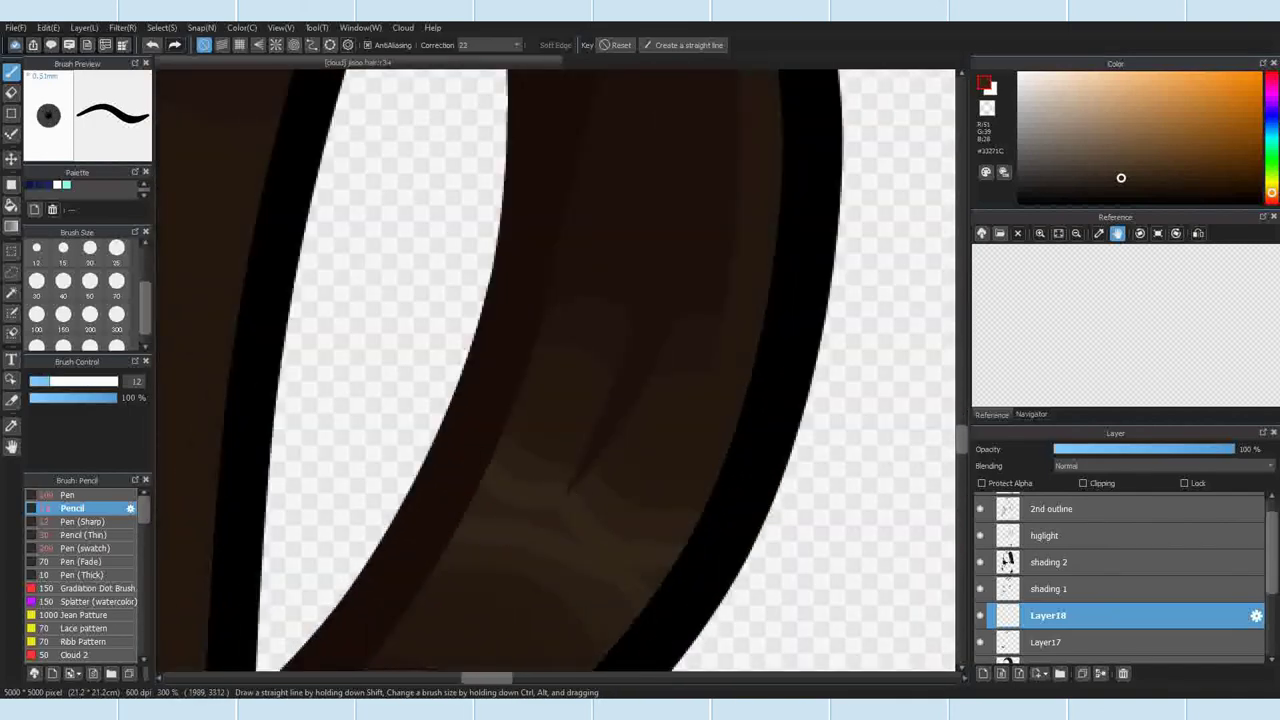
scroll(717, 511, down, 3)
scroll(546, 514, up, 3)
scroll(528, 186, up, 3)
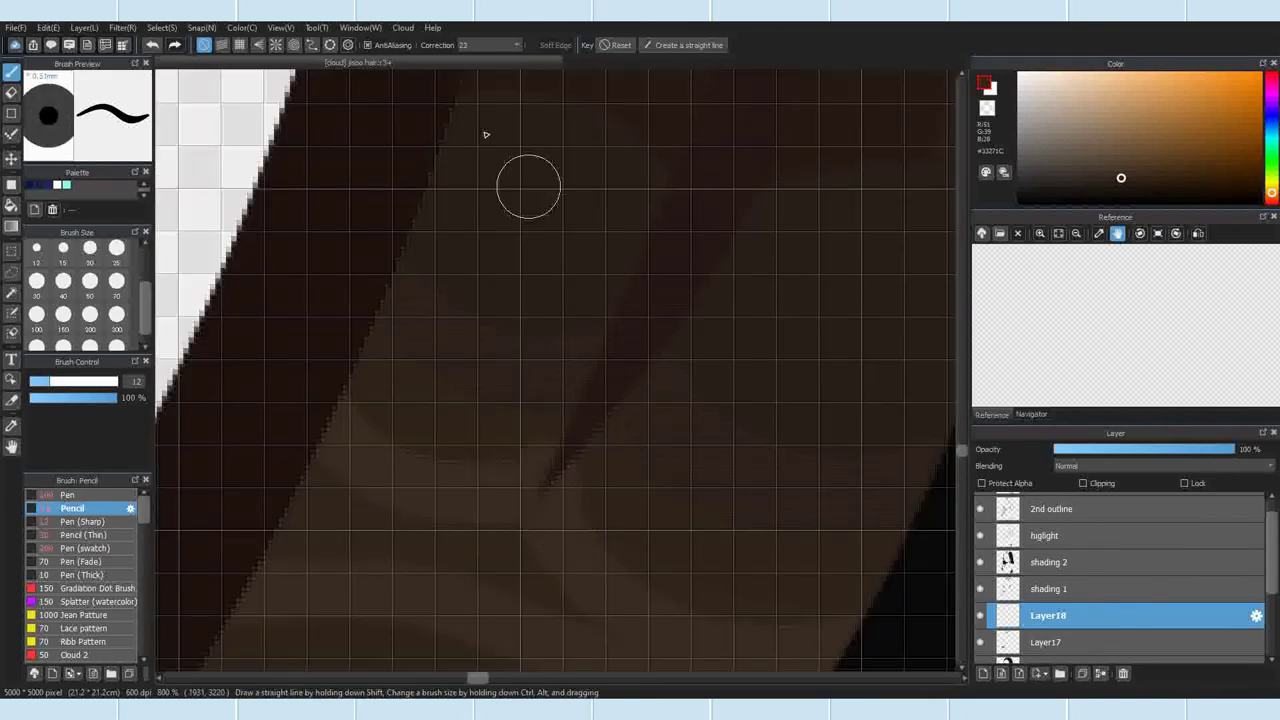
key(e)
scroll(528, 186, down, 2)
scroll(571, 343, up, 1)
scroll(506, 271, down, 1)
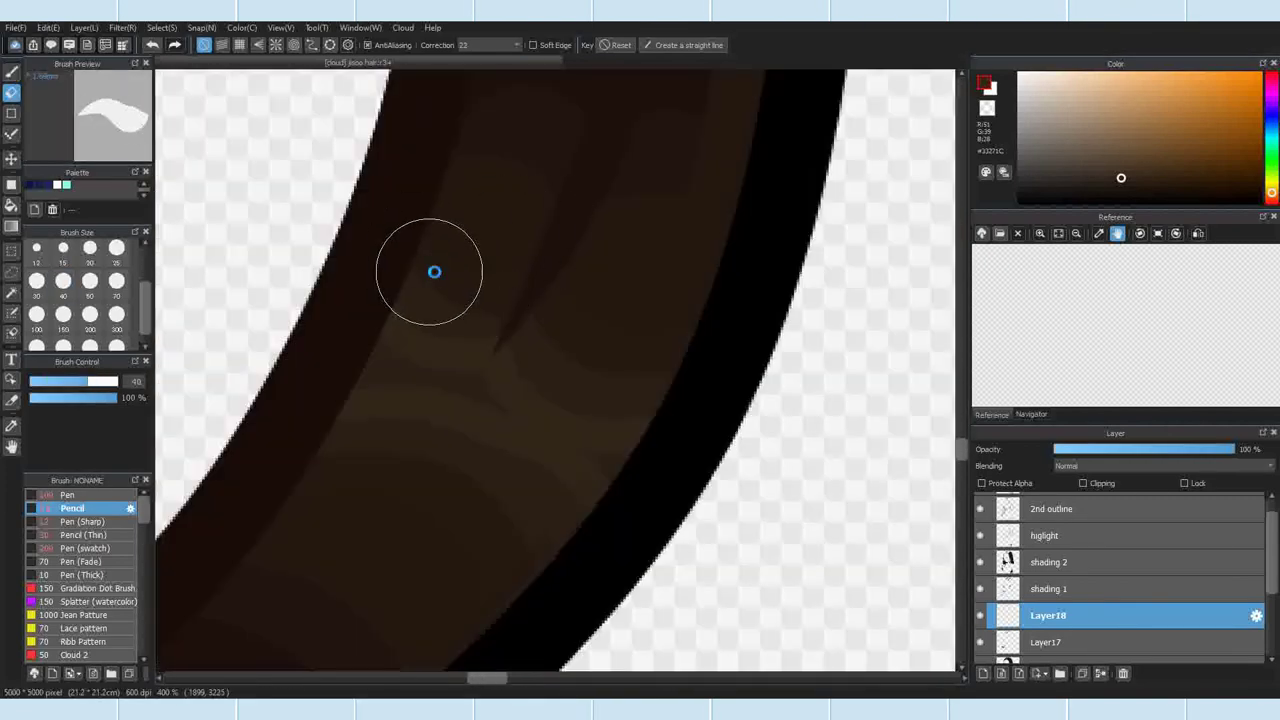
Step: Fill in and refine the curled strand's highlight, alternating the size 12 Pencil with the size 40 eraser
key(b)
scroll(434, 271, down, 1)
scroll(443, 323, up, 2)
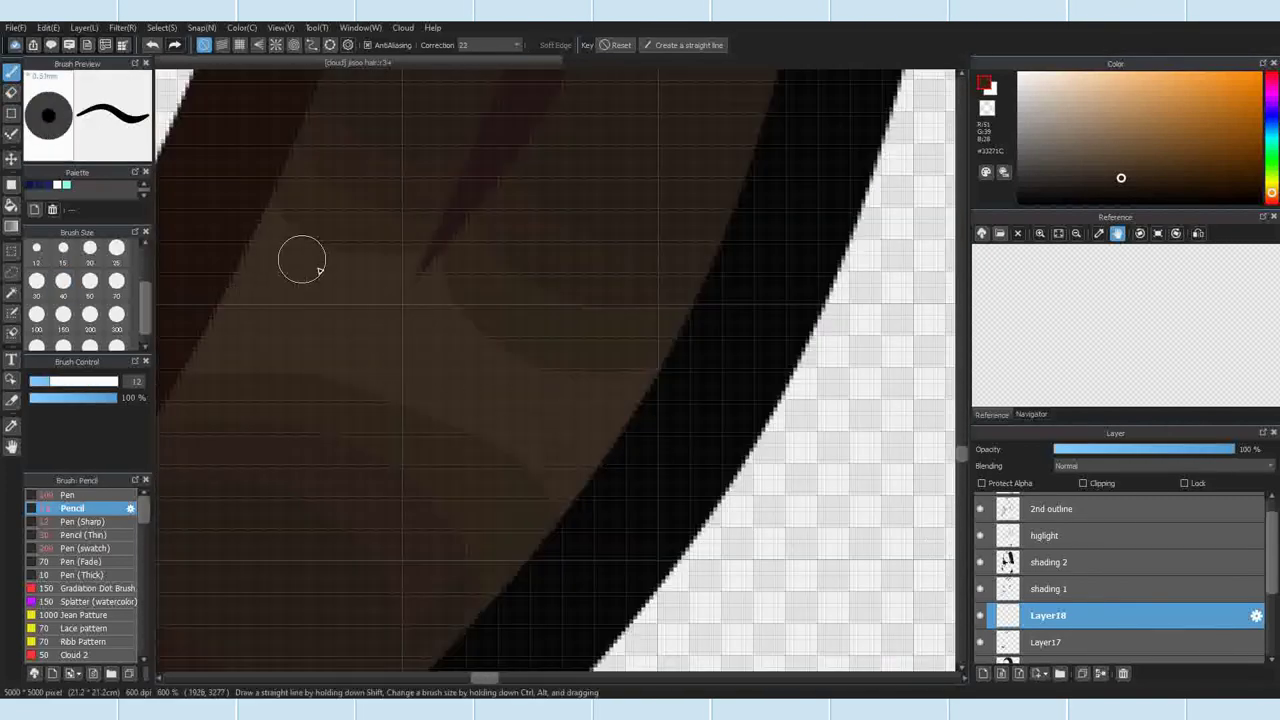
scroll(319, 270, down, 3)
scroll(477, 448, up, 2)
scroll(551, 368, up, 1)
key(e)
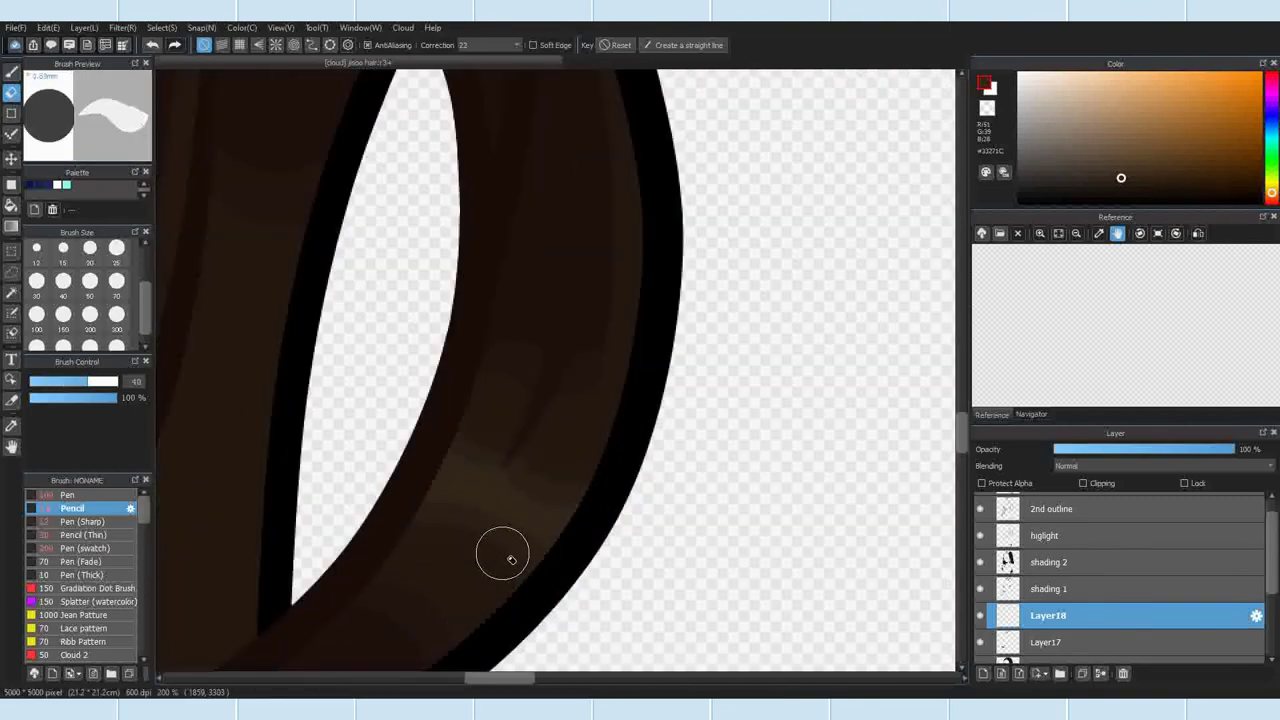
scroll(492, 548, up, 3)
key(b)
scroll(700, 430, down, 8)
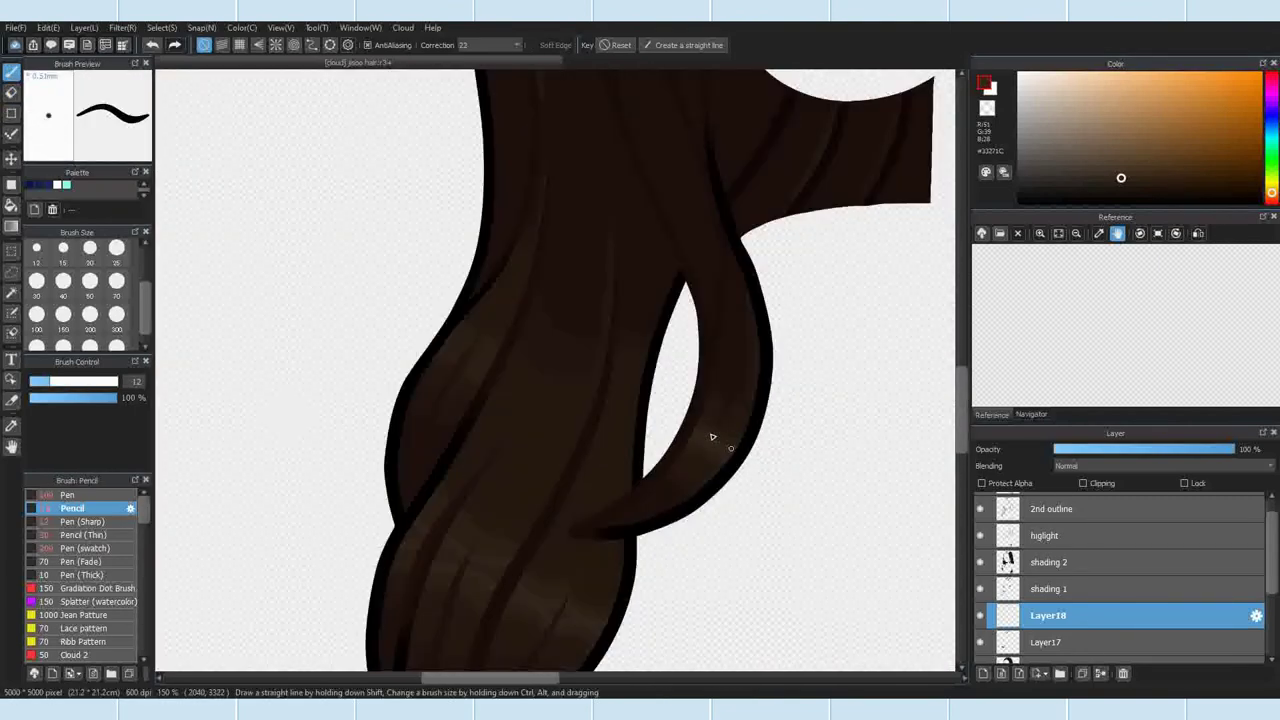
Step: Paint #33271C highlight bands across the outer bulge of the left lock with the size 12 Pencil
scroll(647, 475, up, 7)
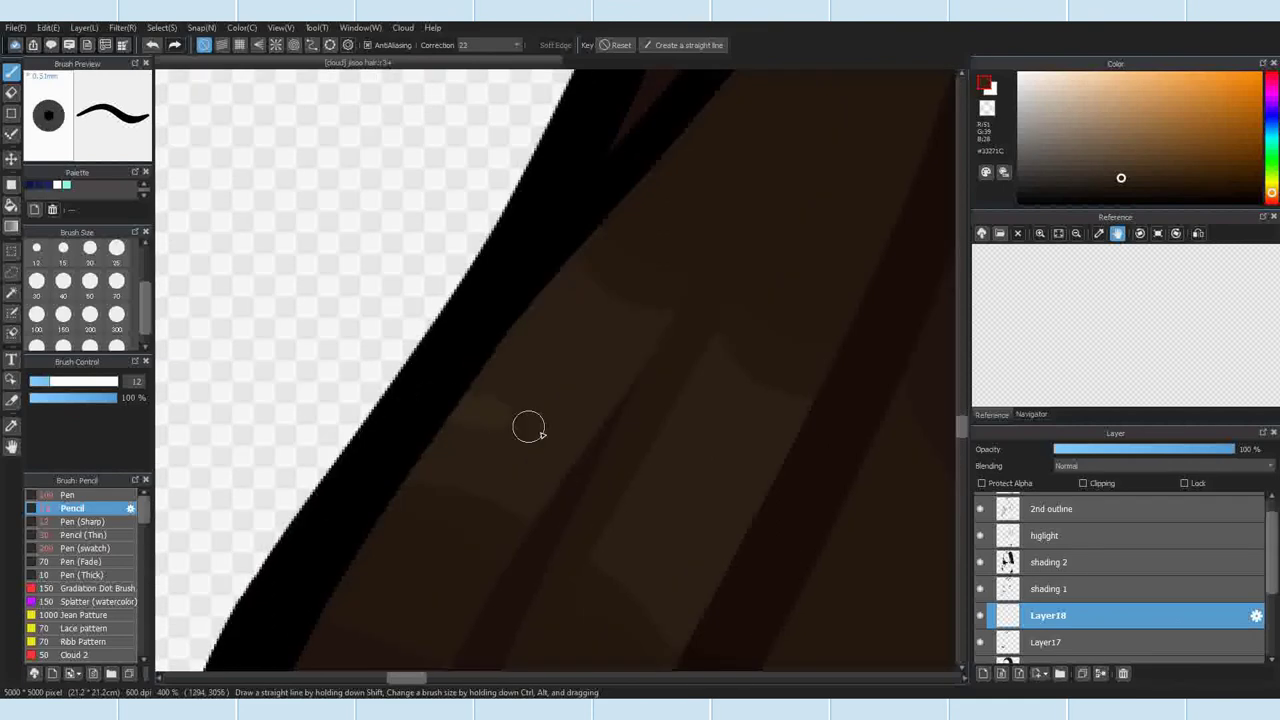
key(e)
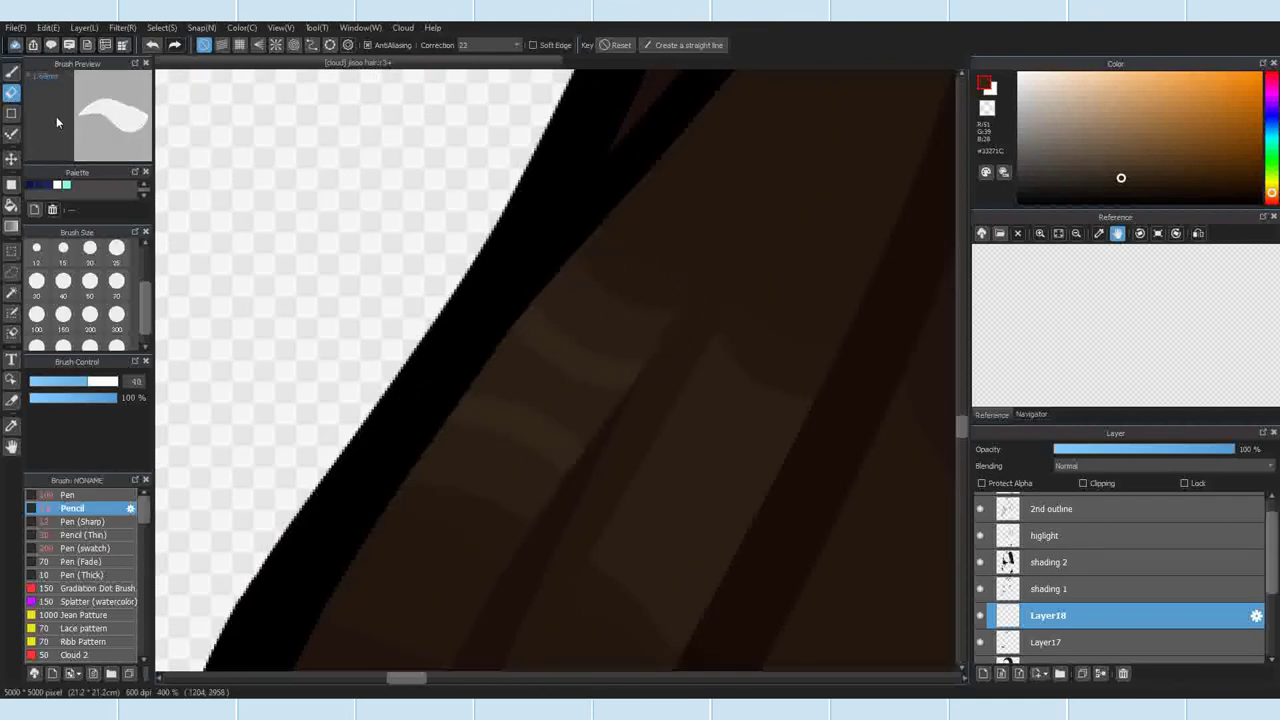
key(b)
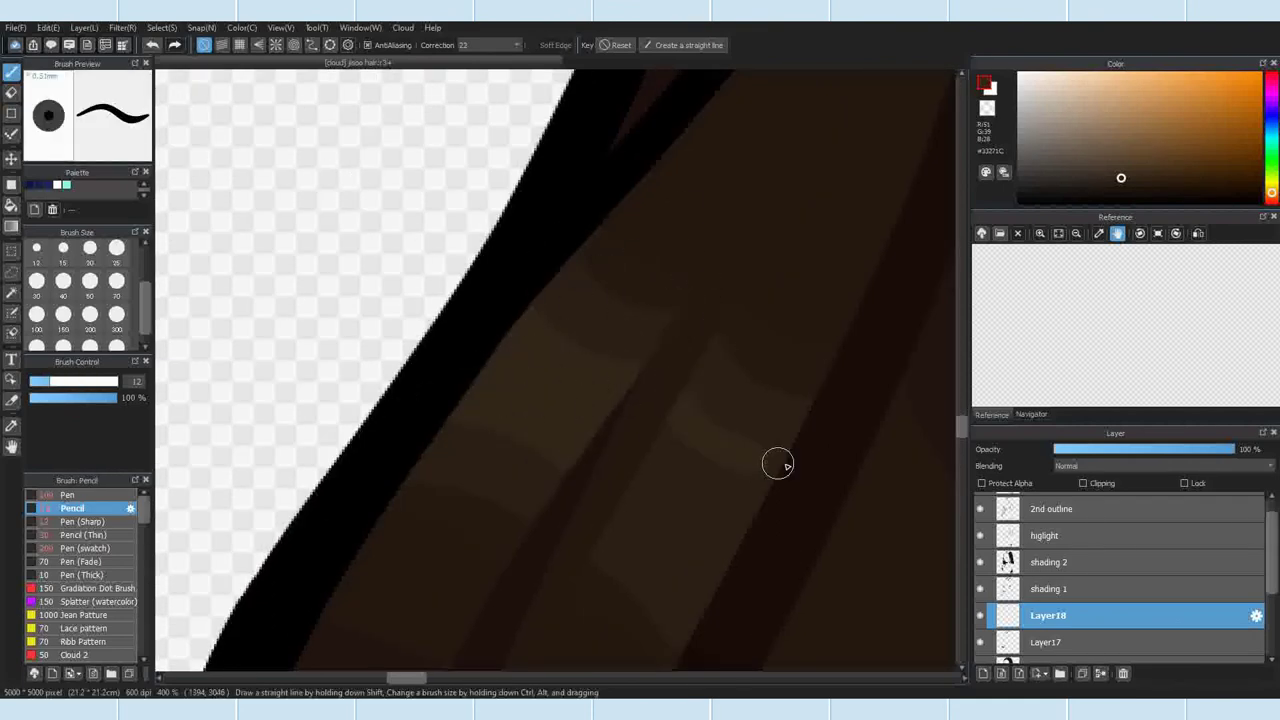
scroll(780, 494, down, 7)
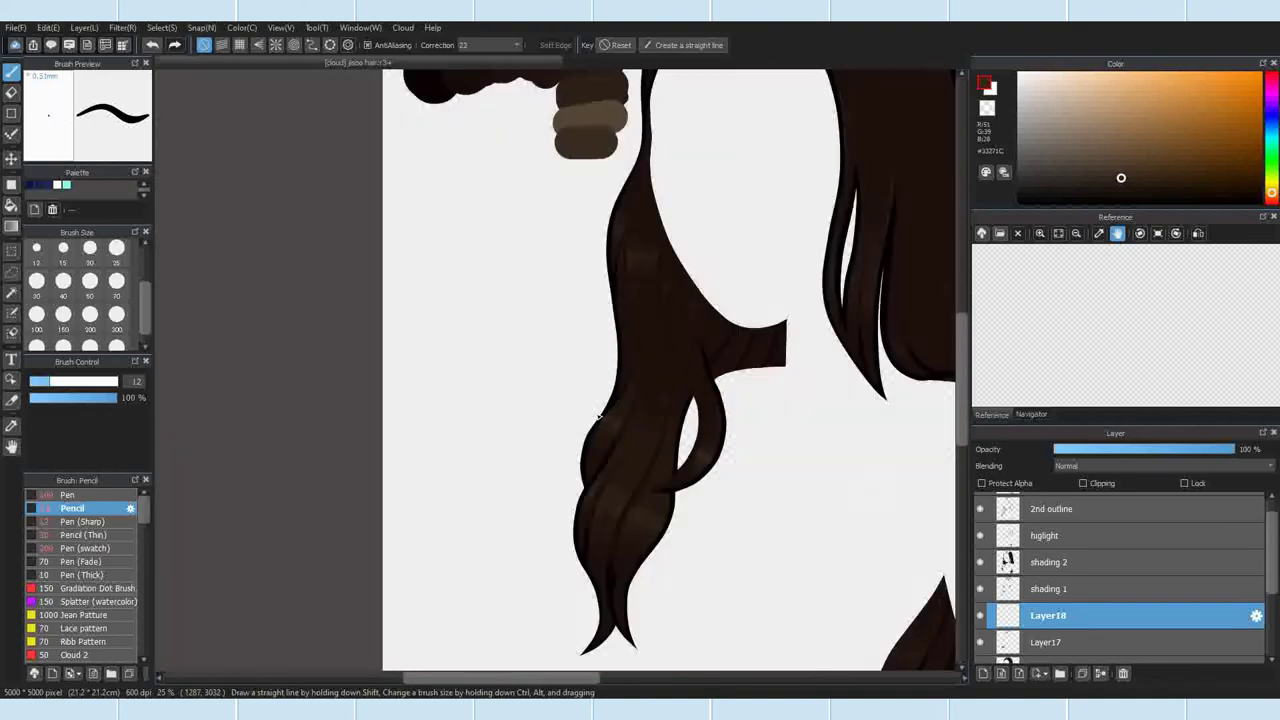
Step: Paint a #33271C patch on the front strand right of the face with the size 50 Pencil and trim the higlight layer with the size 40 eraser
scroll(334, 380, up, 6)
click(90, 281)
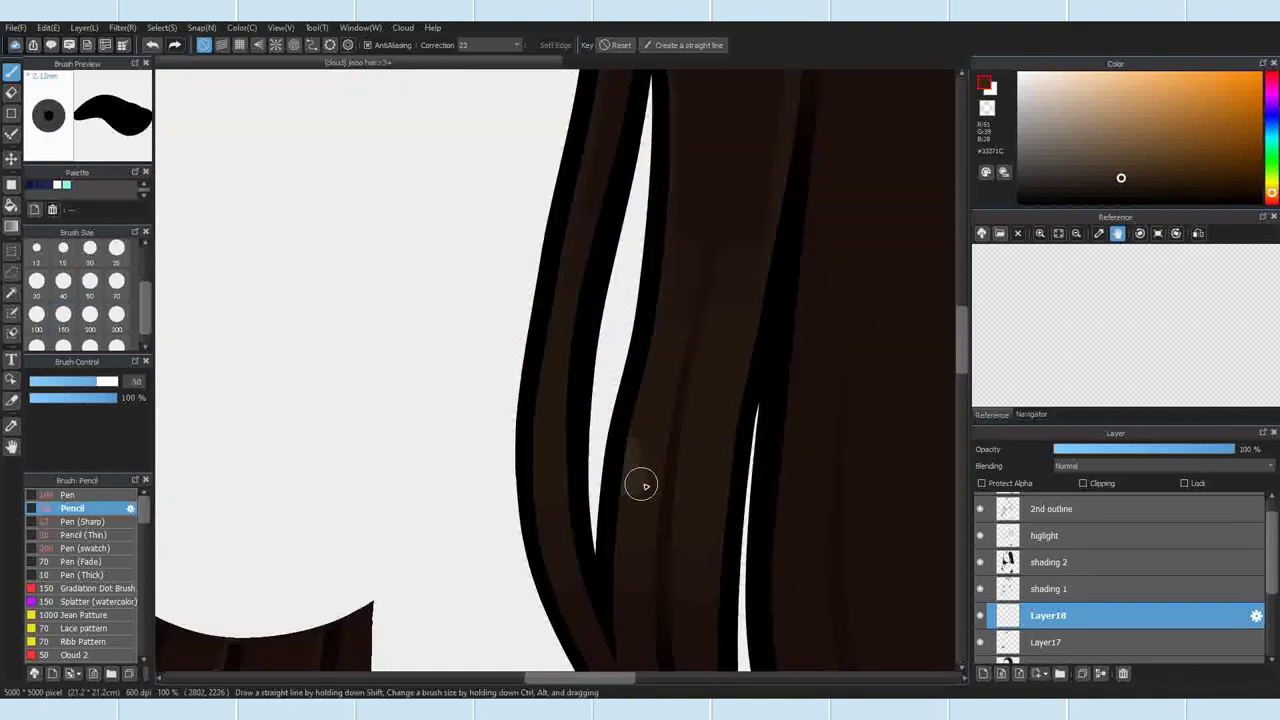
click(1043, 545)
key(e)
scroll(634, 400, down, 5)
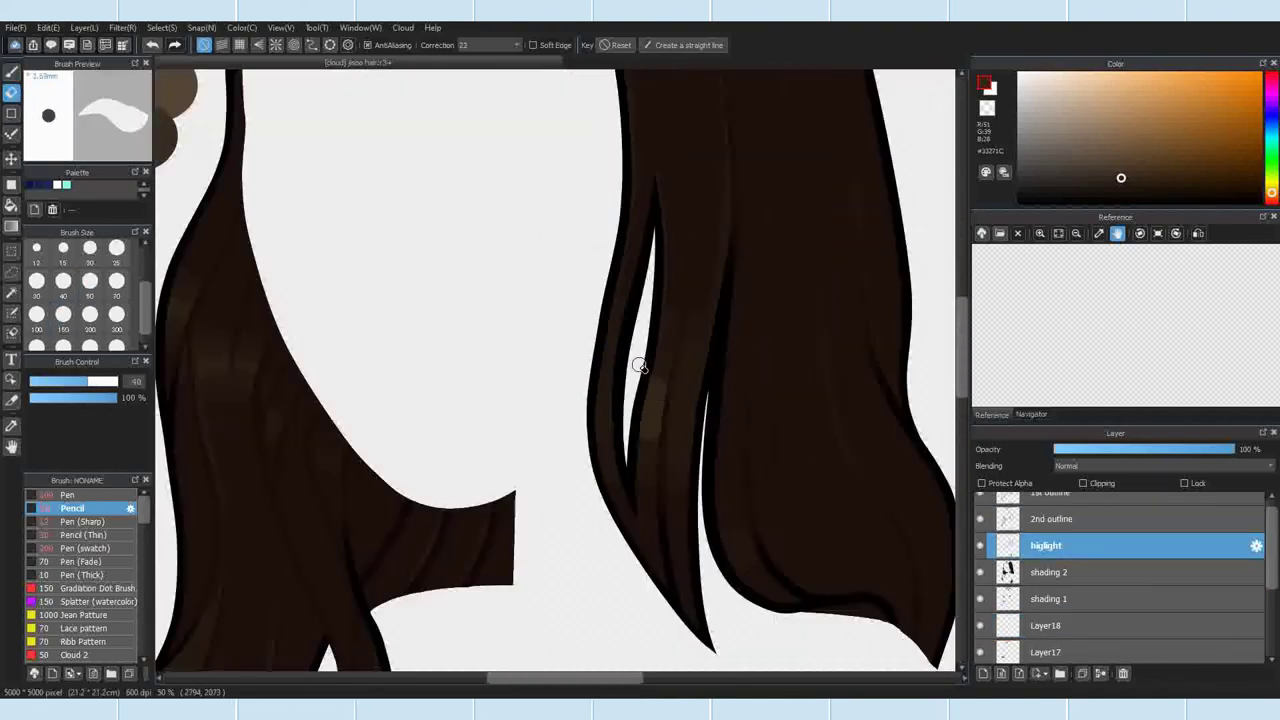
scroll(613, 554, up, 4)
scroll(613, 554, down, 2)
scroll(862, 271, up, 4)
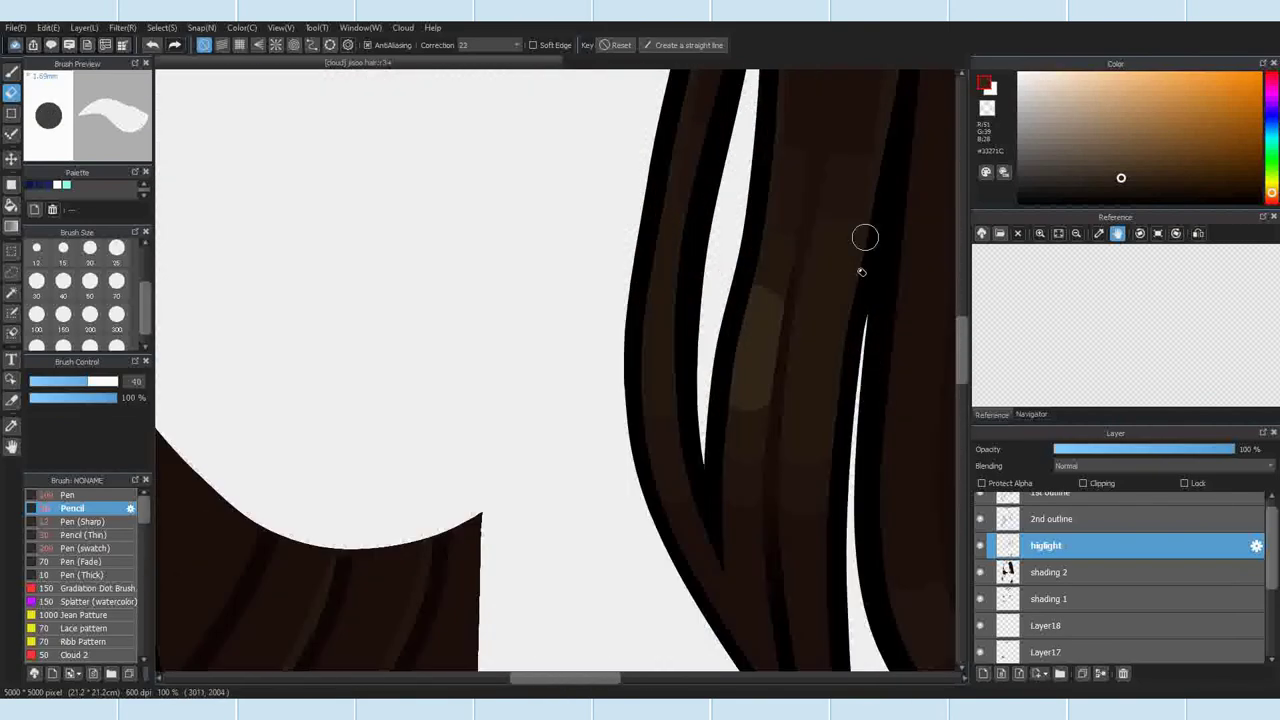
Step: Erase the front strand's patch from Layer18 and repaint highlight patches there in #2B2117 on Layer17 with the size 50 Pencil
click(1062, 628)
drag(760, 306, 763, 411)
click(1052, 652)
scroll(664, 380, down, 5)
scroll(451, 517, up, 5)
right_click(451, 517)
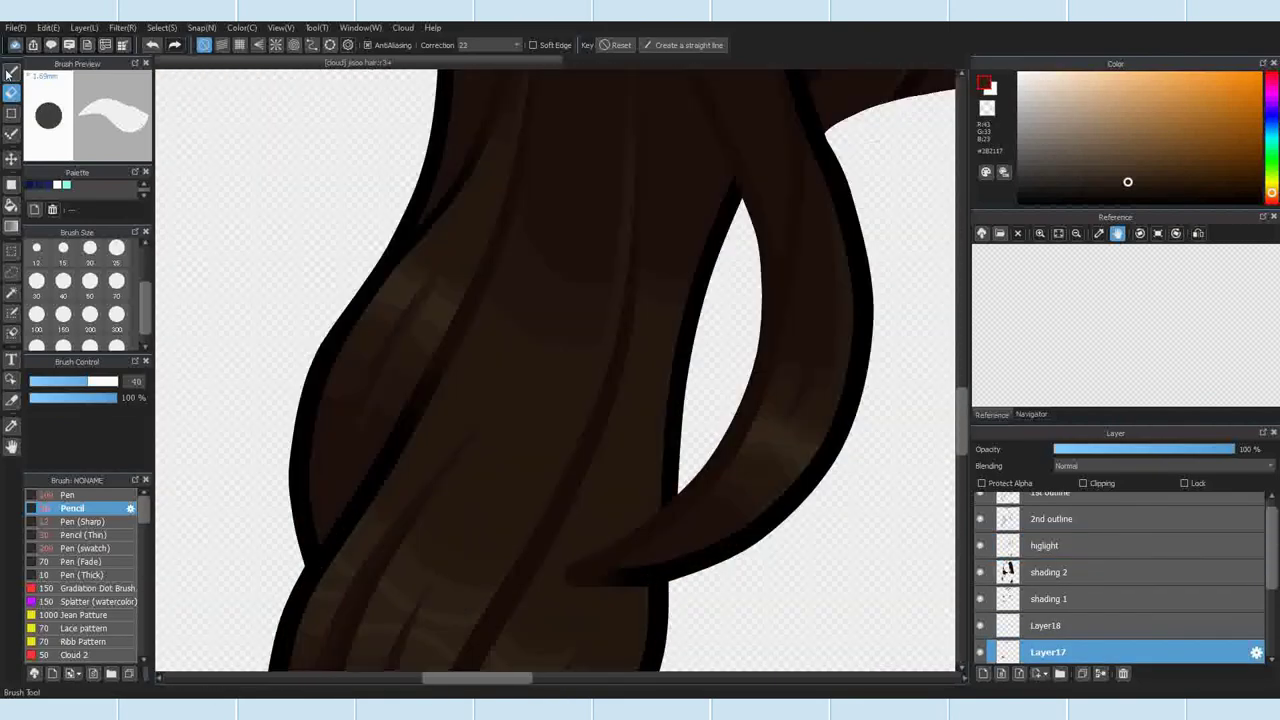
click(11, 72)
scroll(486, 405, down, 5)
scroll(739, 205, up, 6)
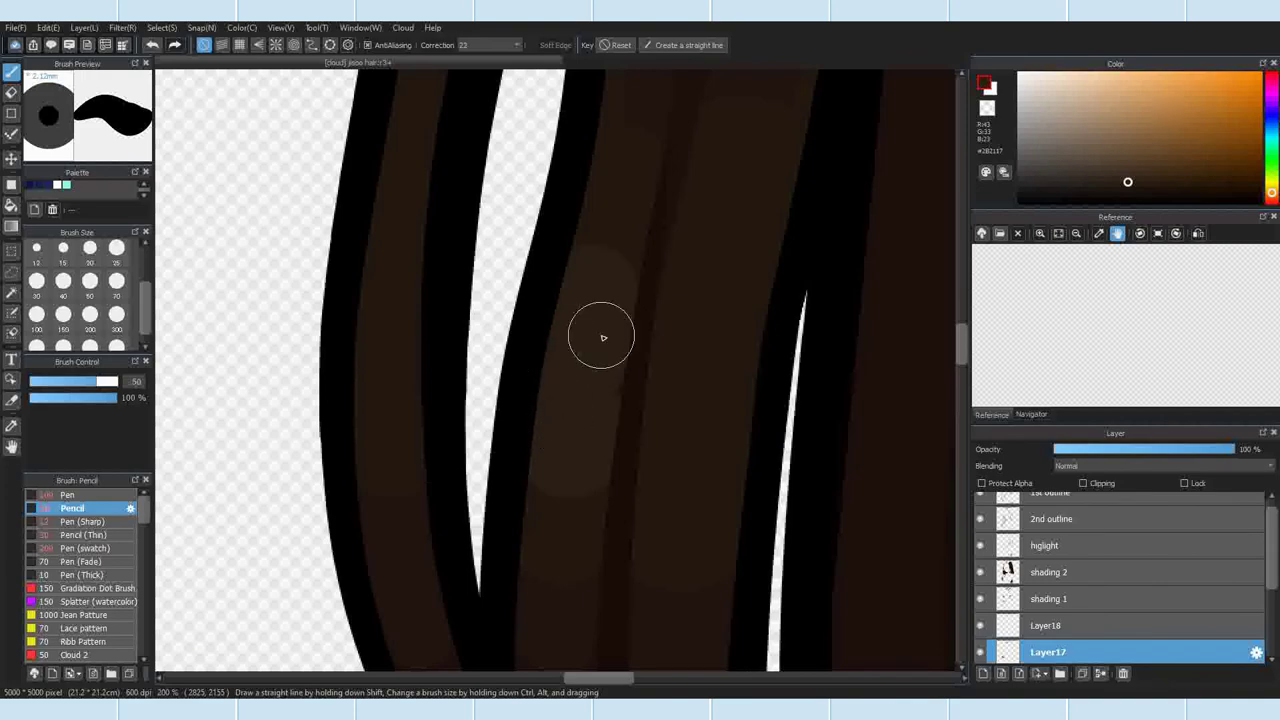
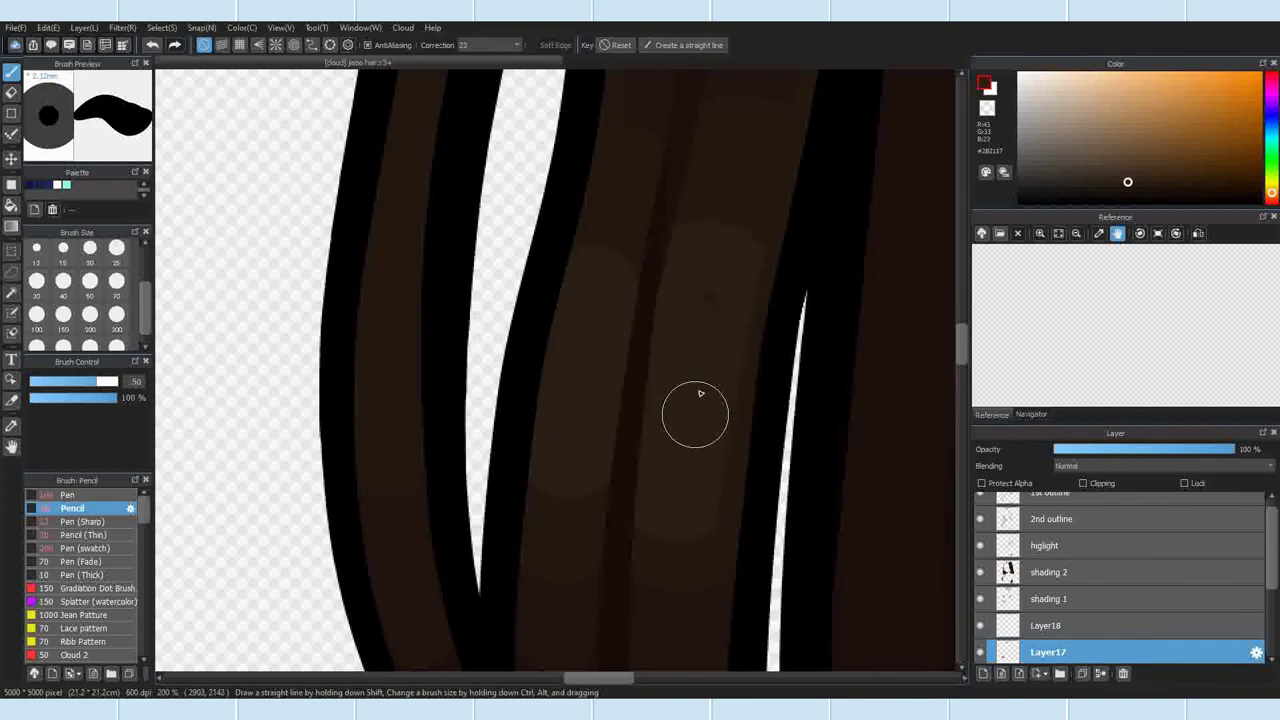
Step: Touch up the thin front strand's #2B2117 highlight patch, using the size 50 Pencil on Layer17 and the size 40 eraser
scroll(734, 220, down, 4)
scroll(616, 469, up, 3)
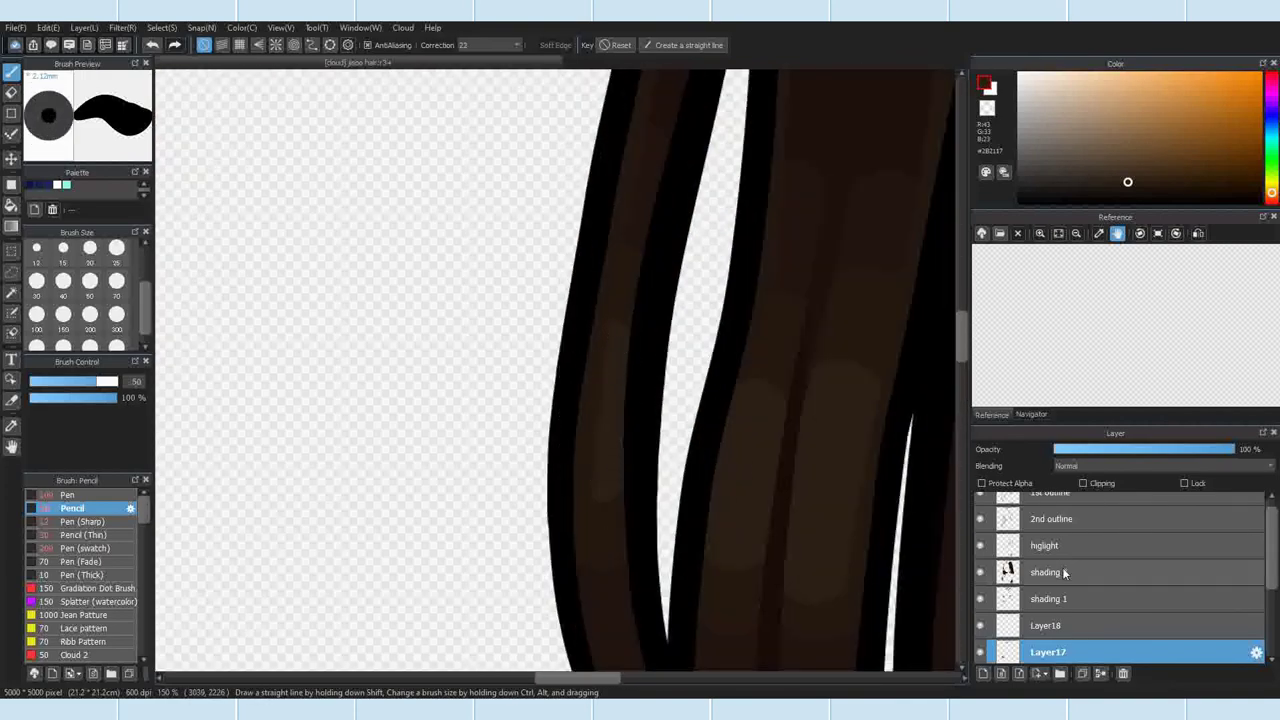
click(1057, 626)
click(1045, 545)
key(e)
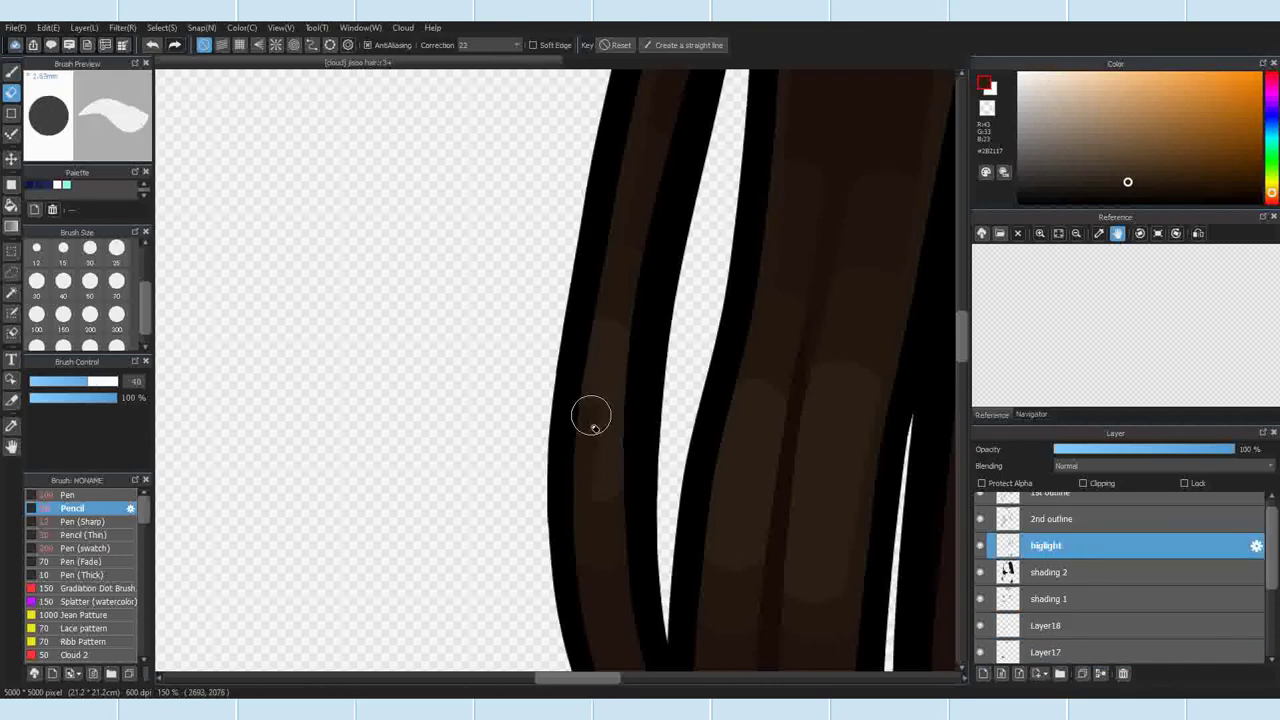
click(1040, 624)
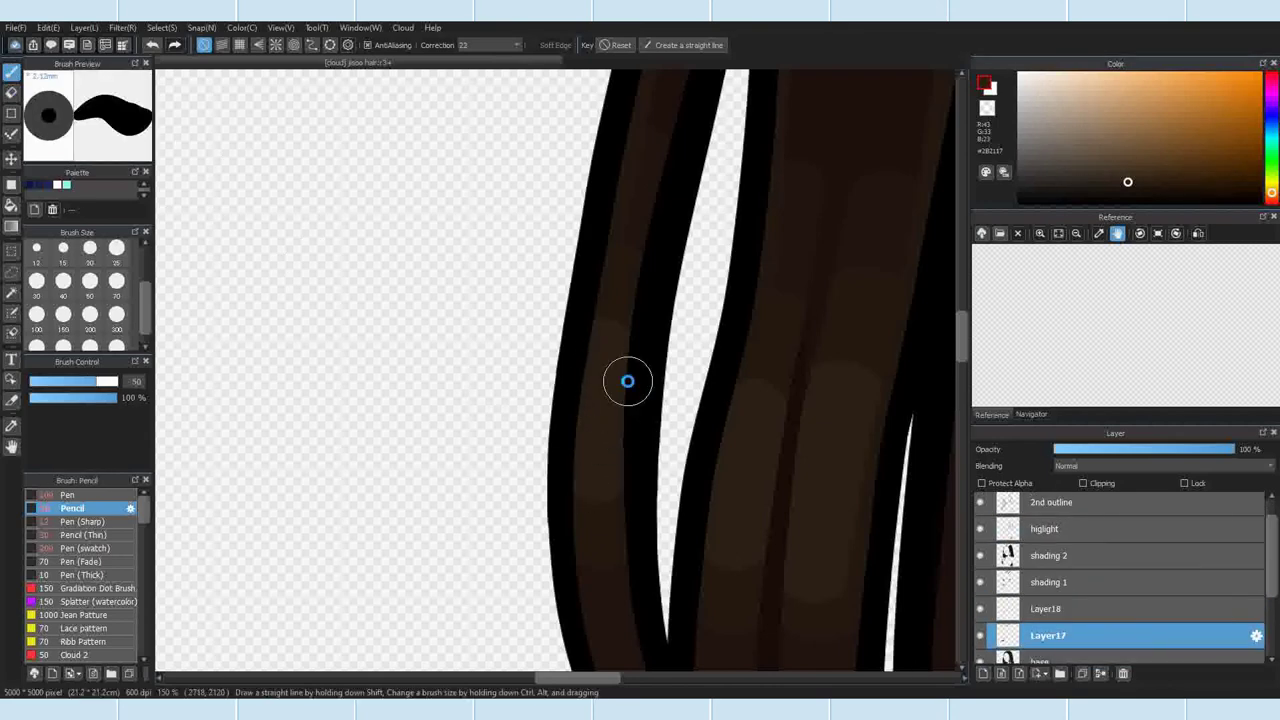
scroll(627, 380, down, 1)
click(1048, 609)
click(11, 92)
click(1048, 636)
scroll(490, 438, down, 6)
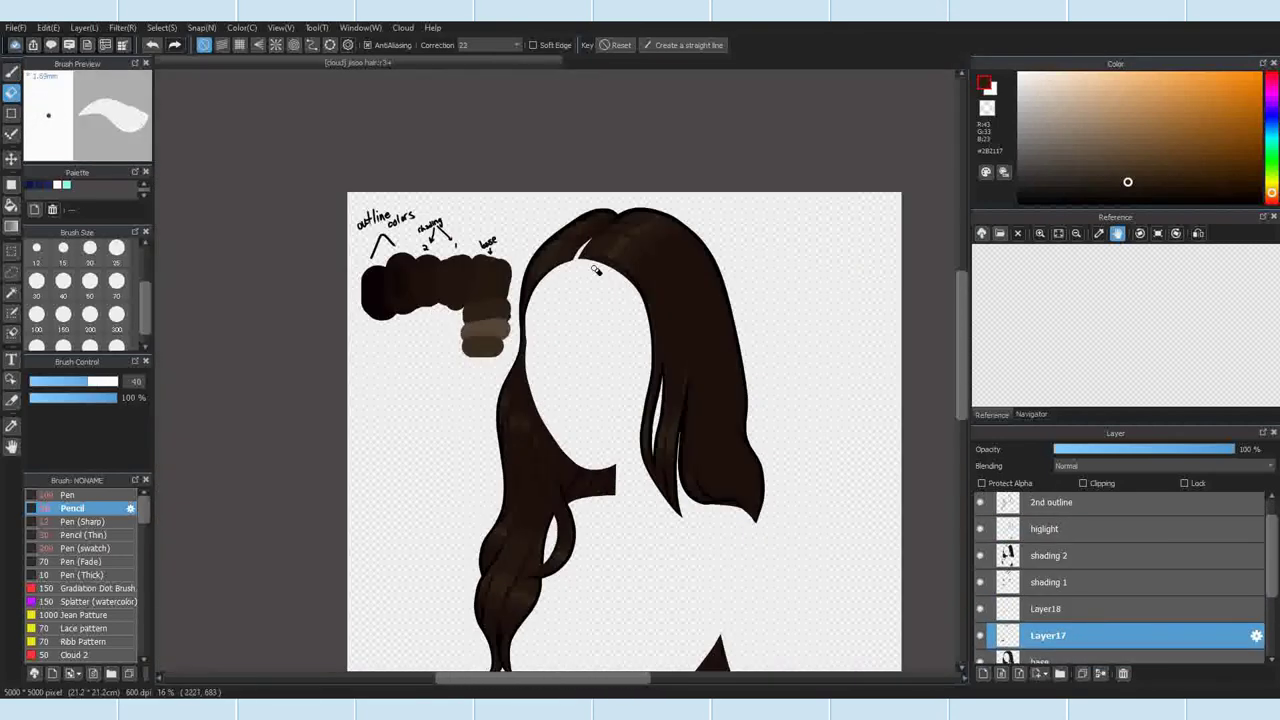
Step: Paint a #231811 highlight band across the outer lock of the detached lower hair tip on the higlight layer, using the size 30 Pencil
scroll(663, 609, up, 8)
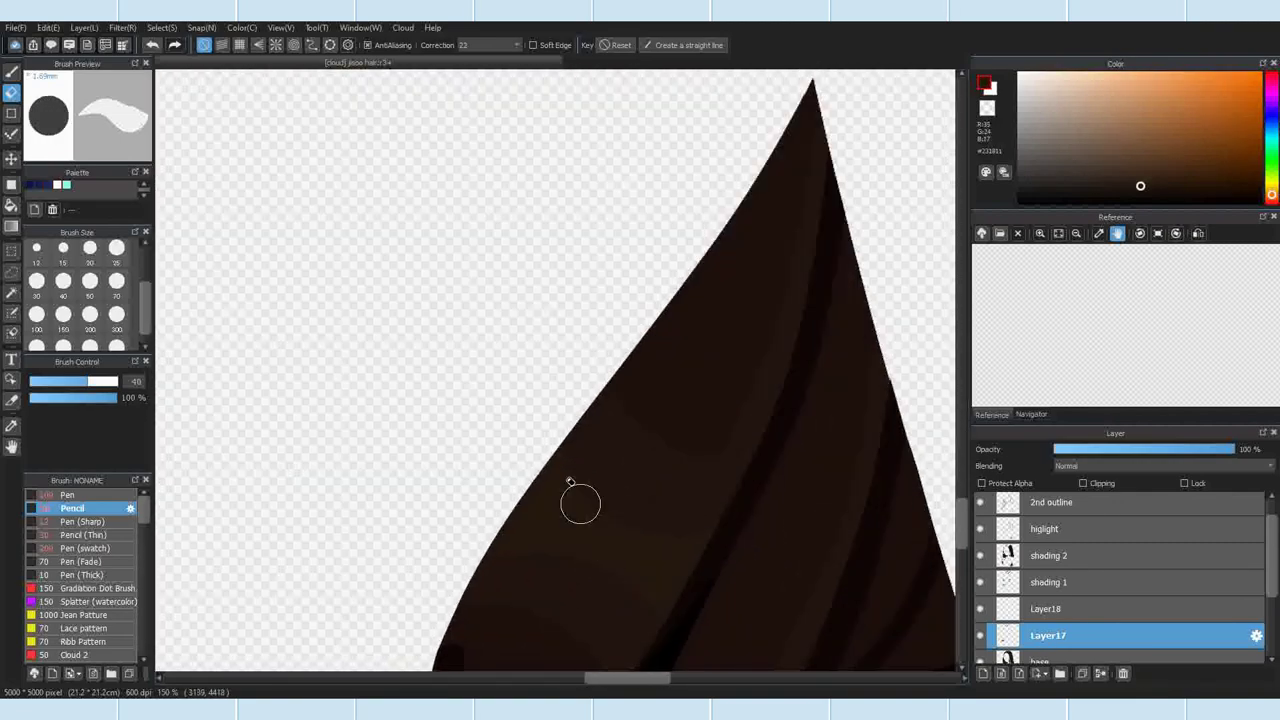
click(985, 535)
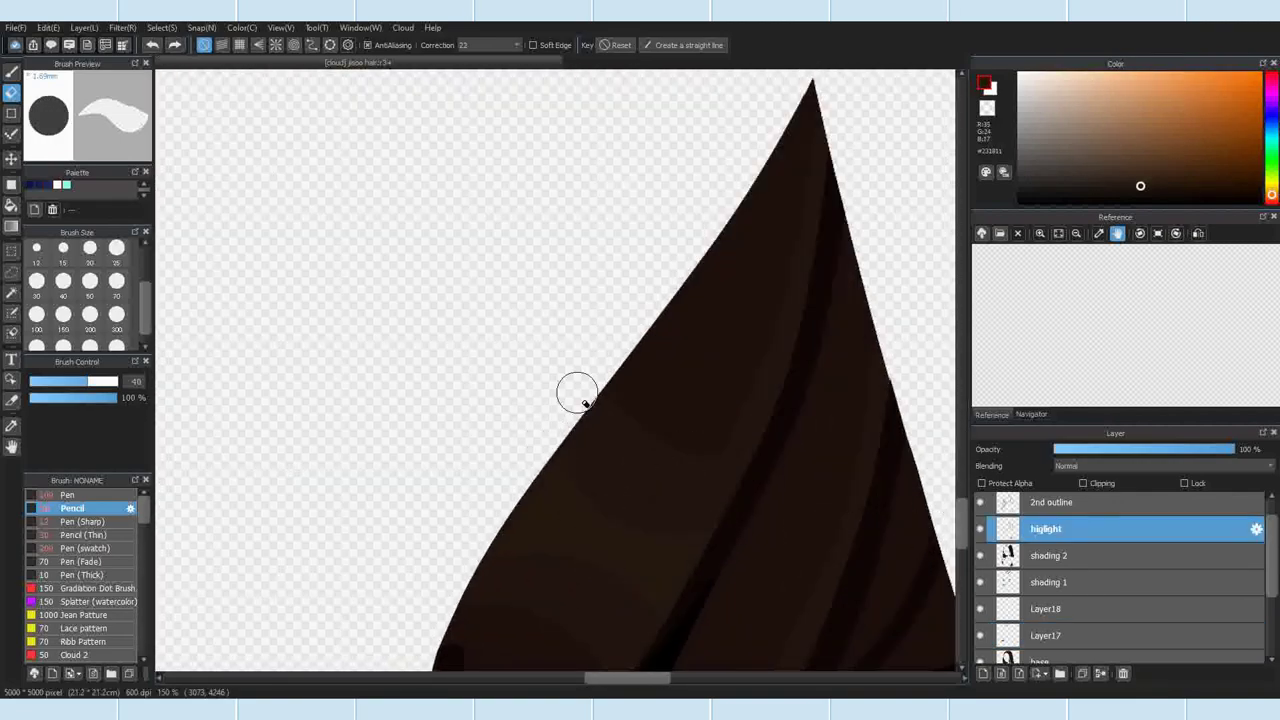
scroll(585, 402, up, 3)
key(b)
drag(460, 208, 435, 270)
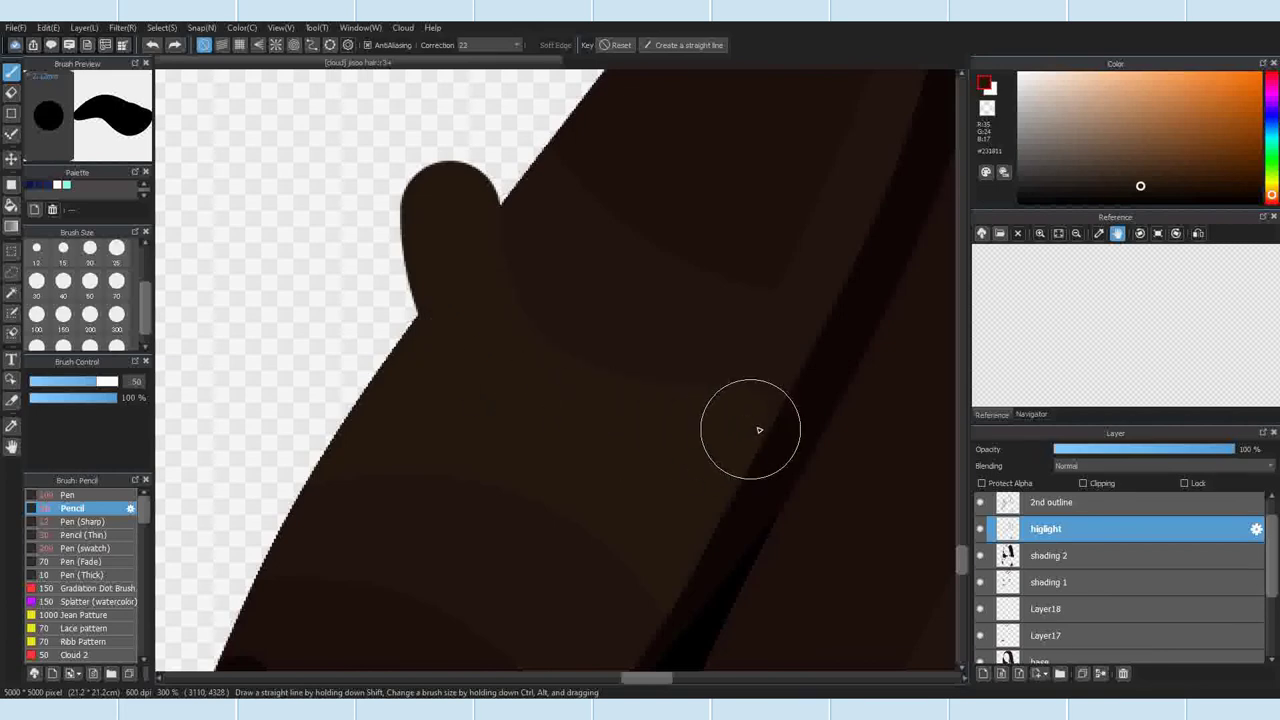
click(153, 46)
click(36, 282)
drag(428, 224, 474, 337)
scroll(690, 450, down, 2)
scroll(764, 318, up, 2)
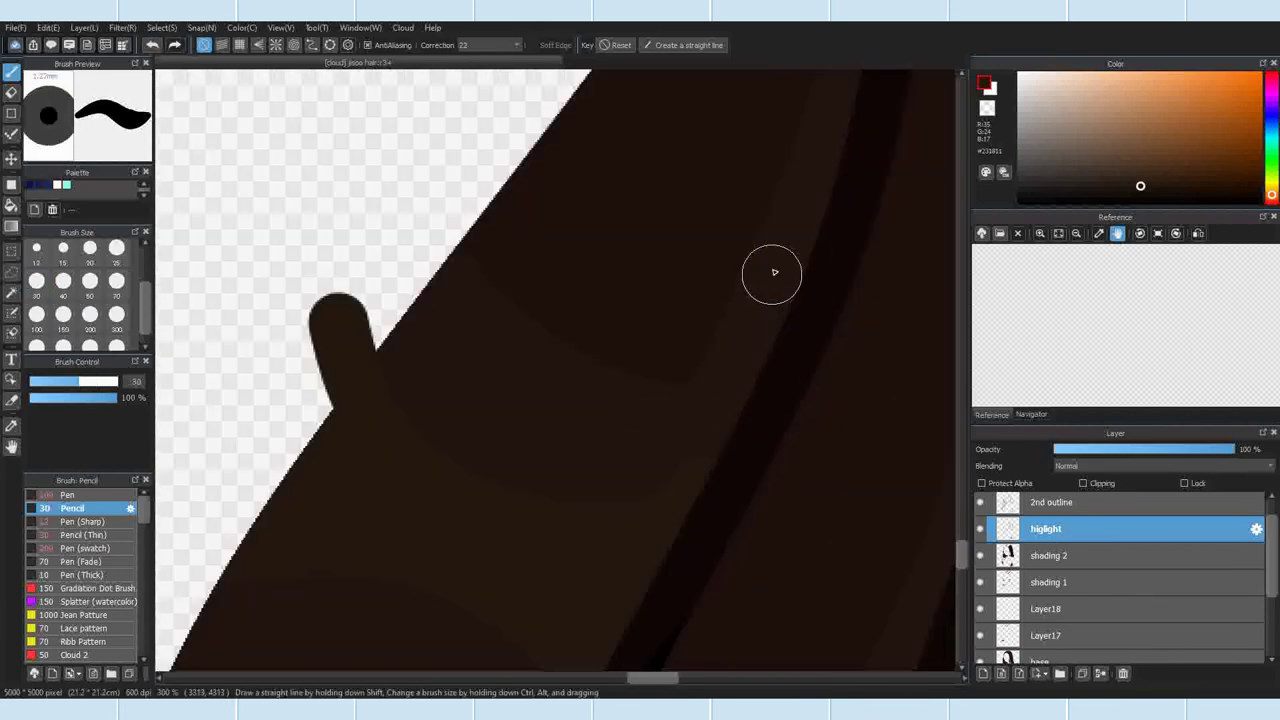
scroll(773, 295, down, 3)
scroll(667, 519, up, 3)
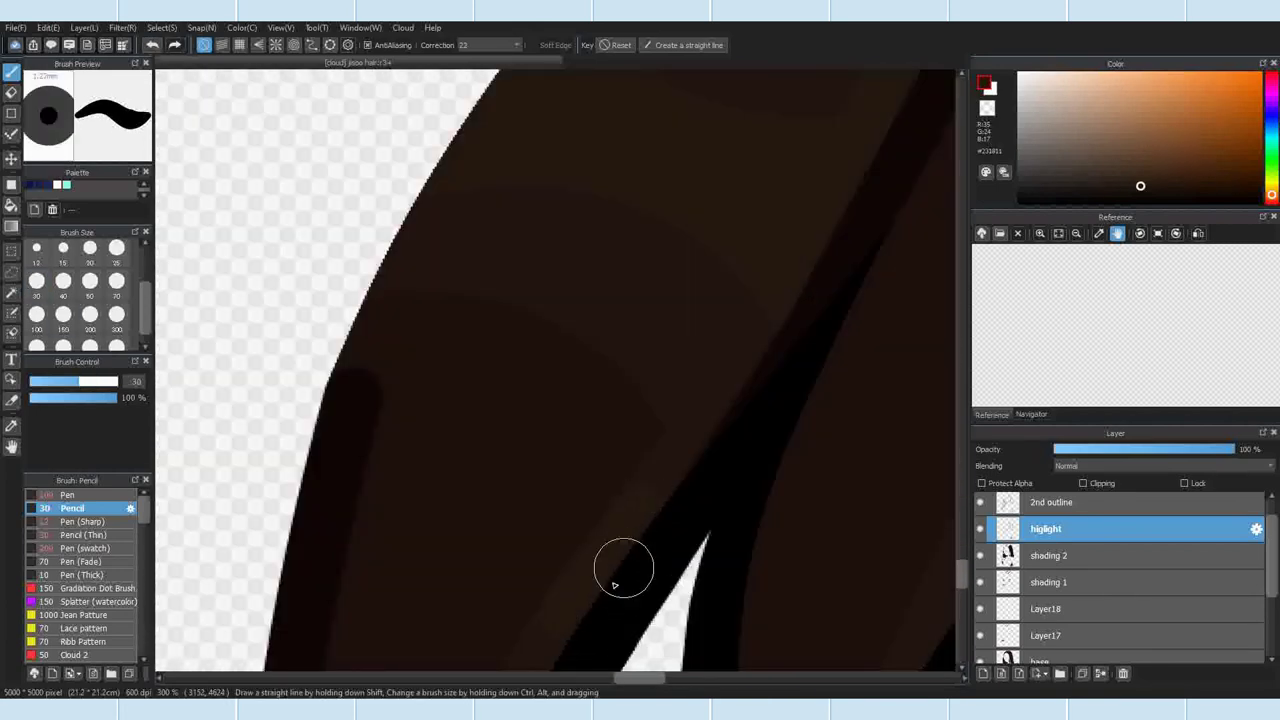
Step: Extend the outer lock's highlight down along its inner edge with the size 30 Pencil and trim it with the size 40 eraser
scroll(759, 331, down, 3)
scroll(664, 310, up, 3)
key(e)
scroll(743, 289, up, 1)
drag(680, 308, 646, 406)
scroll(646, 400, down, 6)
key(b)
scroll(636, 387, up, 5)
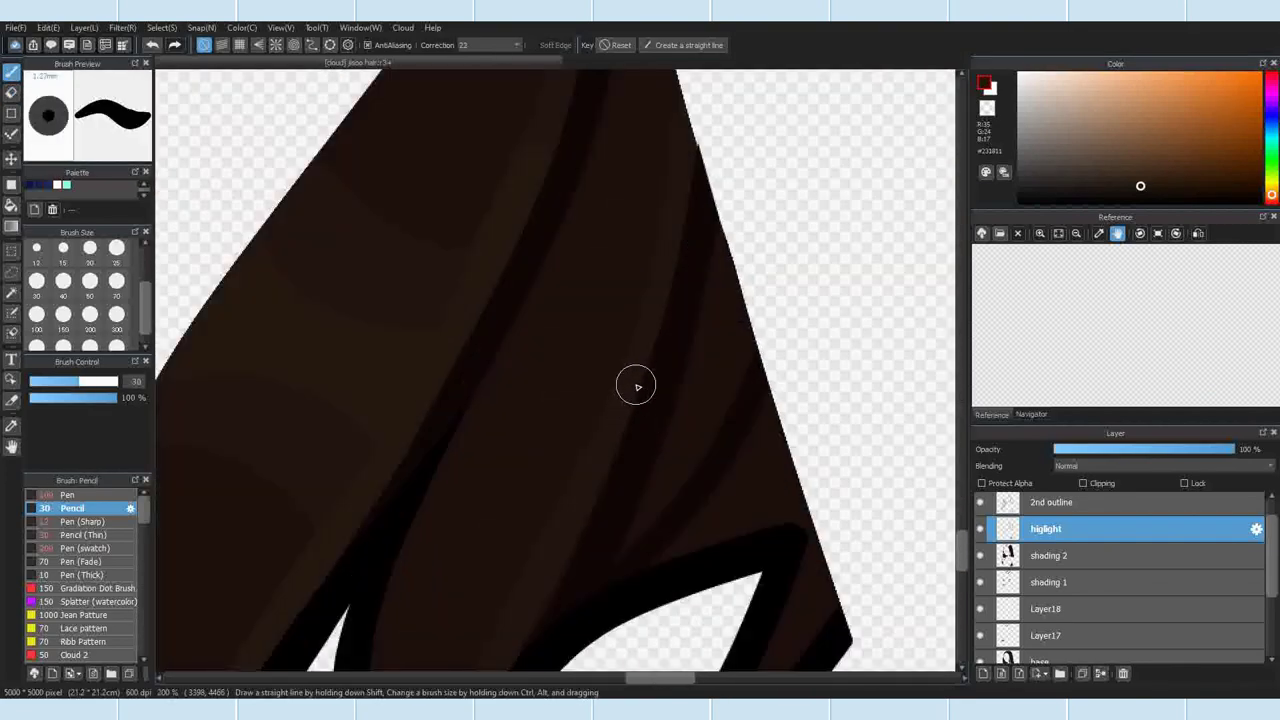
Step: Paint and fill a highlight patch on the hair tip's middle lock with the size 30 Pencil, shaping its ends with the size 40 eraser
scroll(514, 637, down, 3)
scroll(569, 340, up, 3)
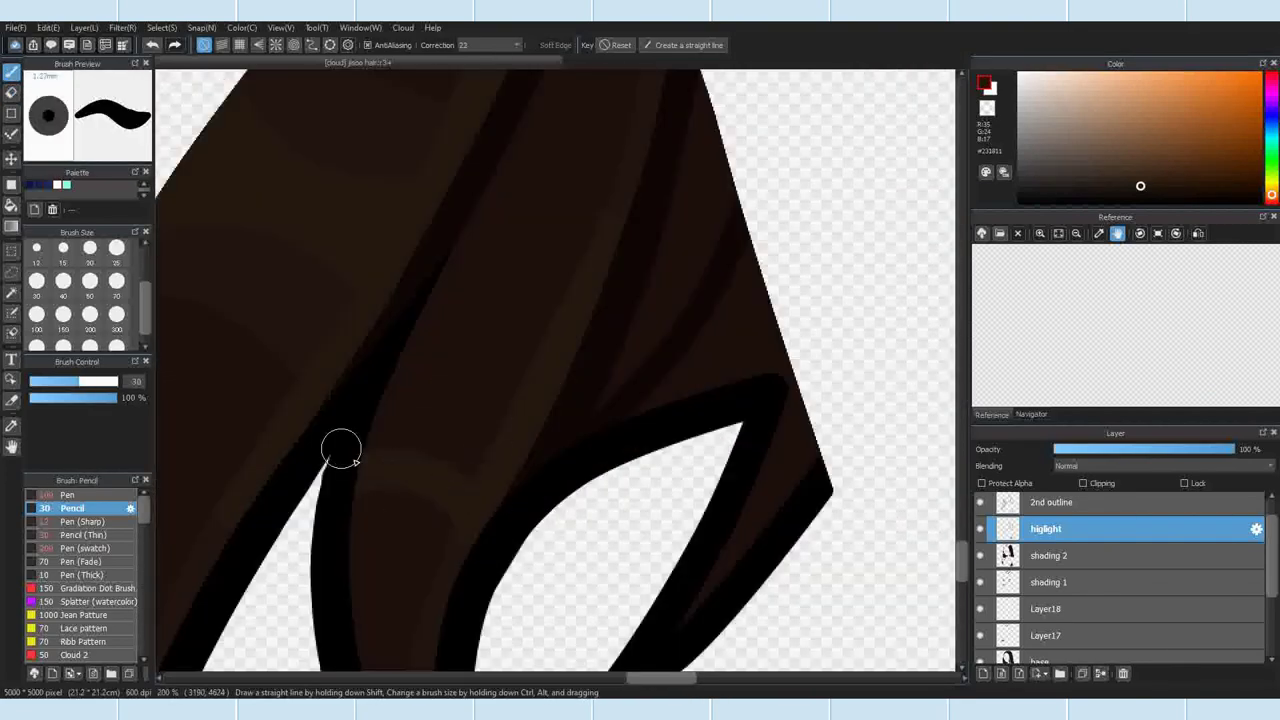
scroll(606, 235, down, 3)
scroll(459, 342, up, 3)
key(e)
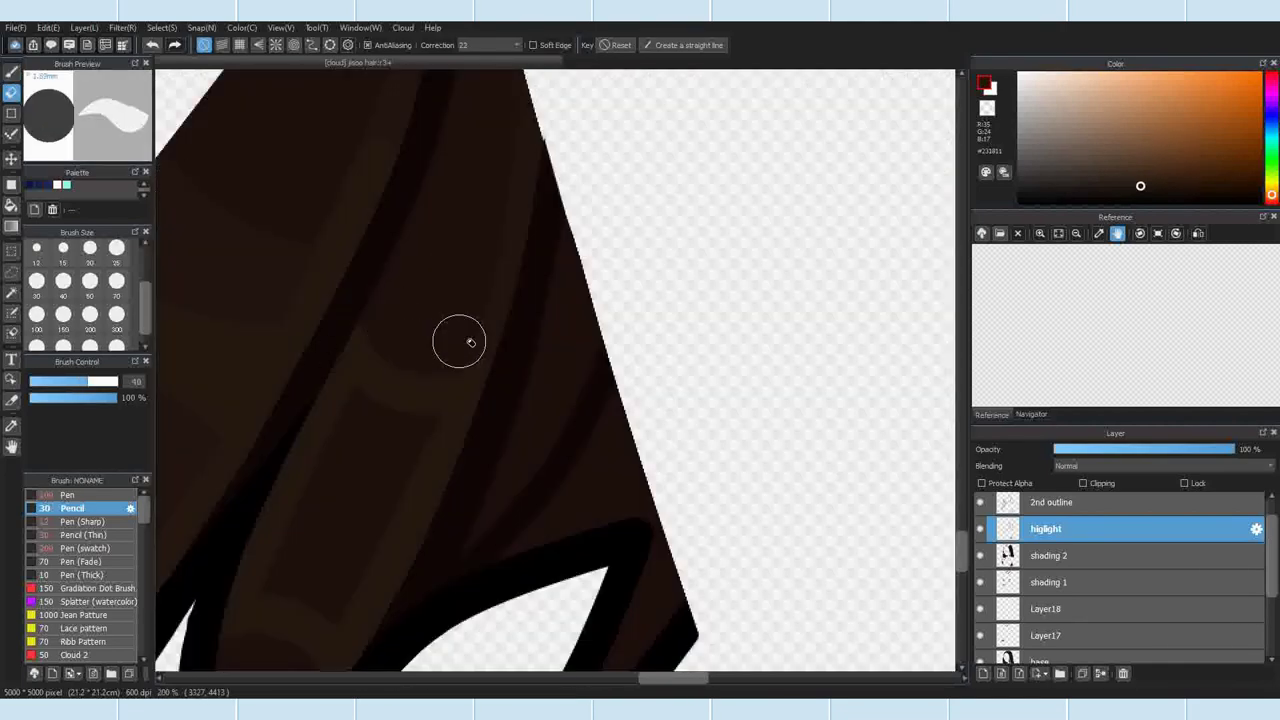
scroll(486, 255, down, 3)
key(b)
scroll(480, 194, up, 3)
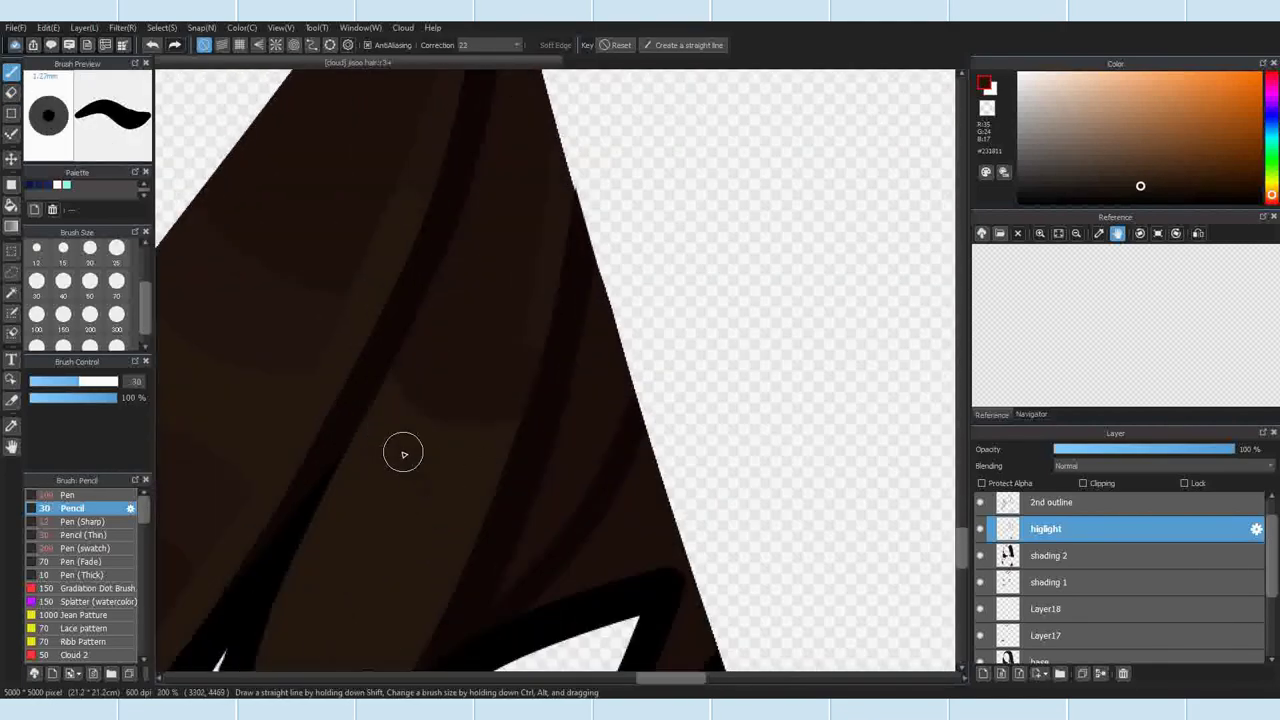
scroll(403, 454, down, 3)
scroll(557, 314, up, 3)
key(e)
scroll(511, 417, down, 3)
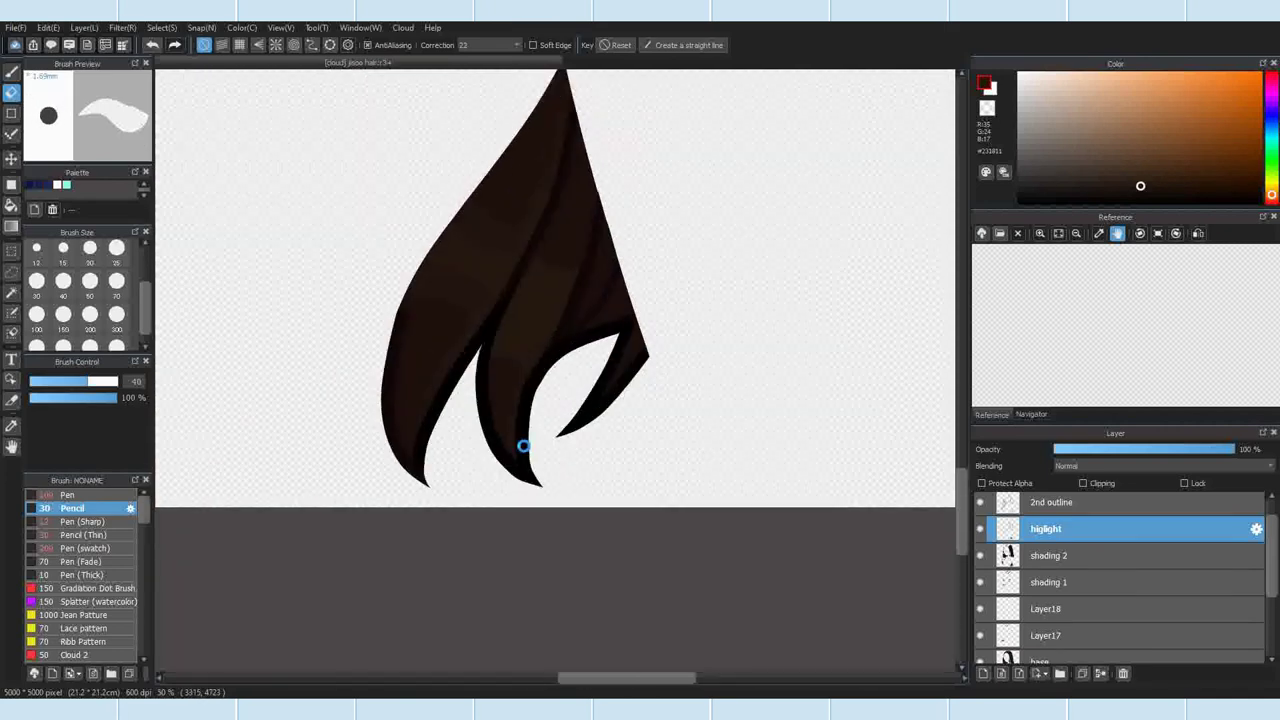
Step: Reshape the lower end of the middle lock's highlight with the size 30 Pencil in #211510 and the eraser on the higlight layer
click(1048, 635)
key(b)
scroll(400, 449, up, 3)
scroll(397, 398, up, 2)
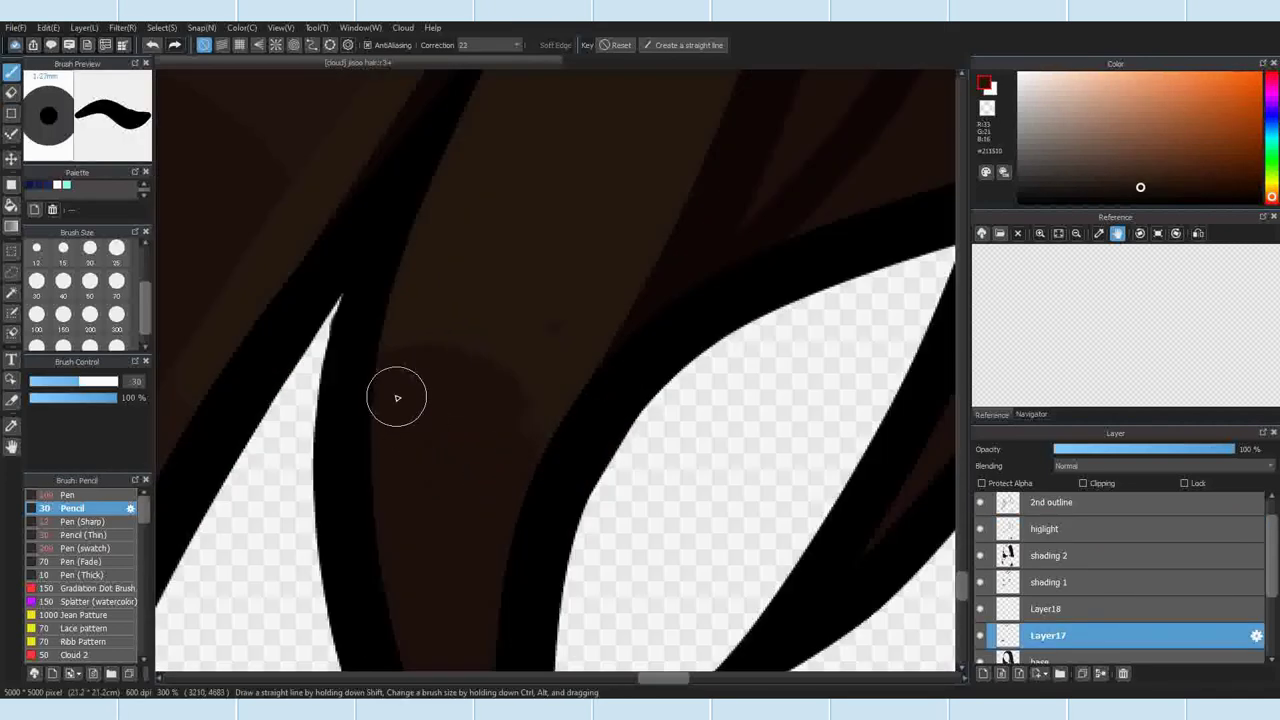
click(1045, 530)
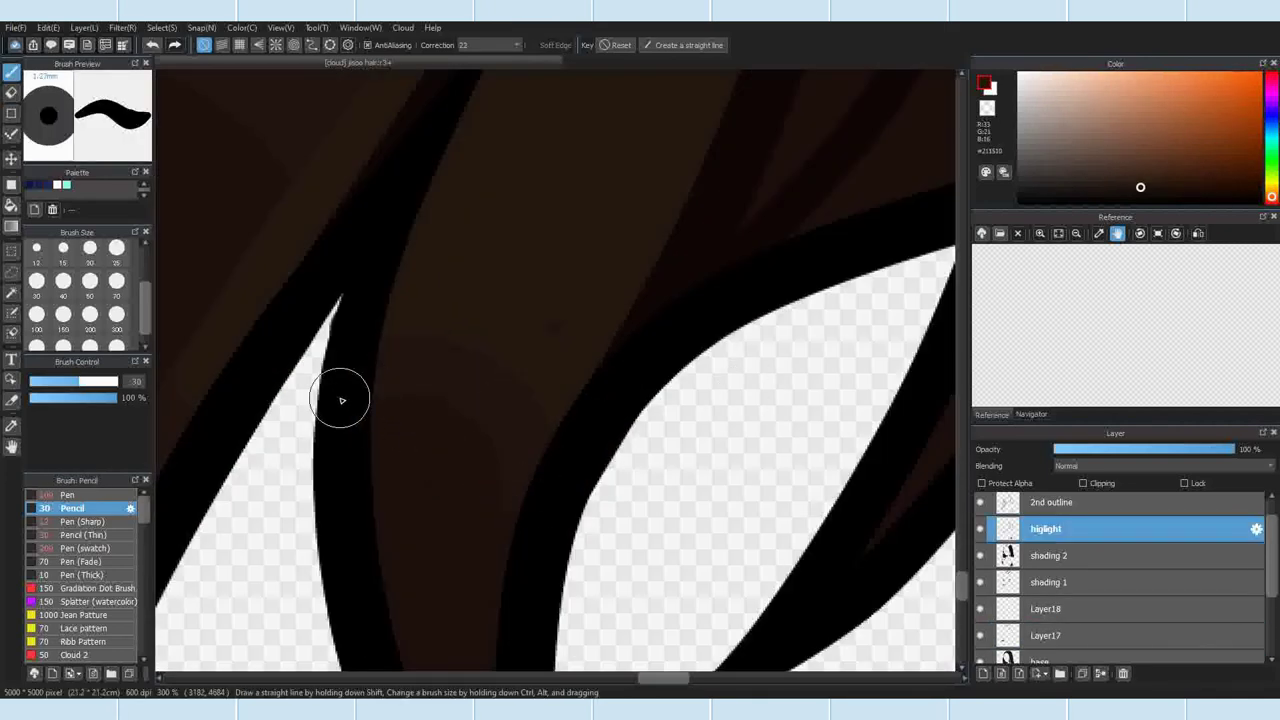
key(e)
scroll(312, 468, down, 5)
key(b)
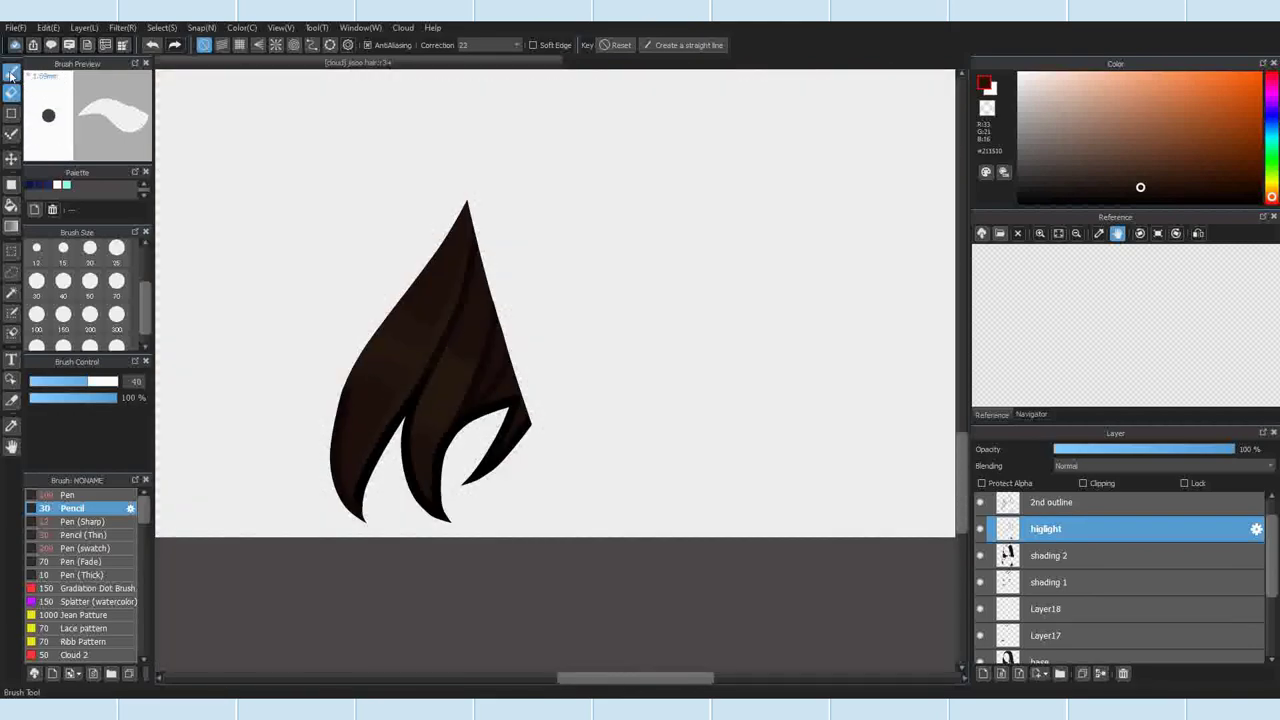
Step: Create a selection from the base layer's painted area and make the higlight layer active again
scroll(379, 362, up, 6)
scroll(626, 394, down, 5)
scroll(1046, 625, down, 1)
click(1046, 631)
click(162, 28)
click(253, 136)
click(1048, 549)
click(1046, 499)
Step: Refine the highlights on the hair tip's outer and middle locks inside the selection with the size 30 Pencil
scroll(606, 450, up, 4)
scroll(628, 251, down, 4)
scroll(566, 514, up, 4)
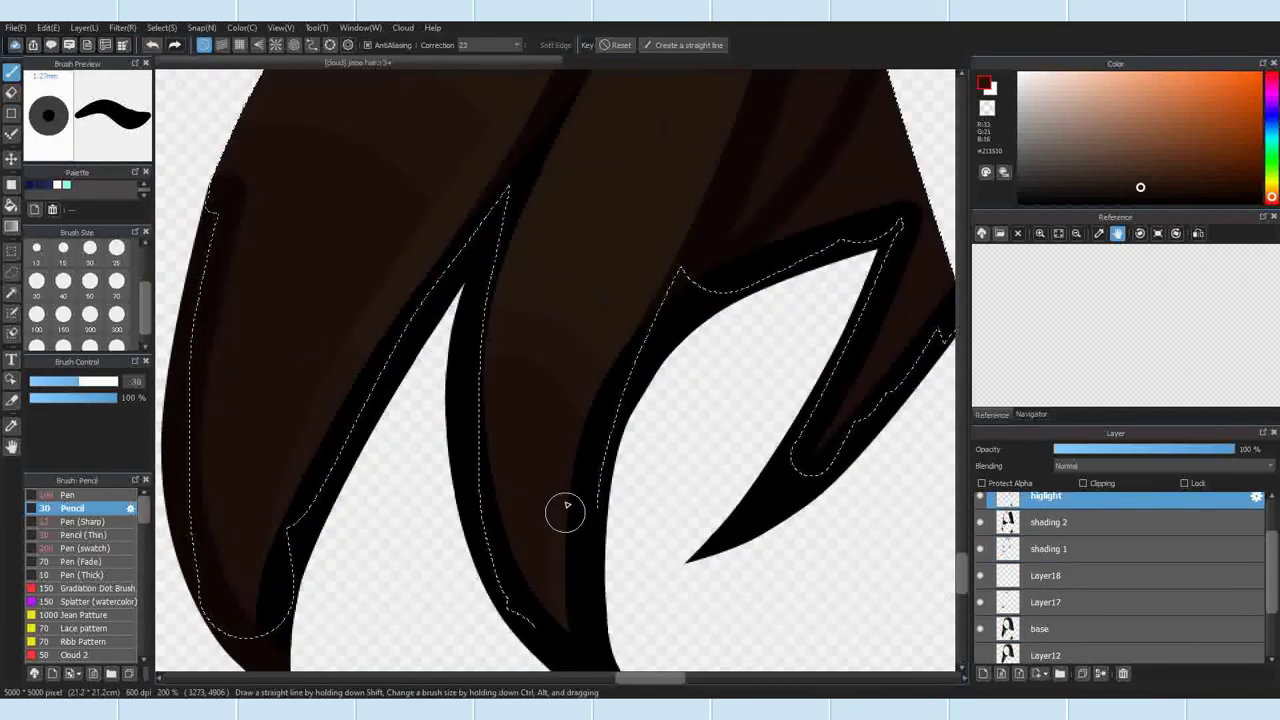
scroll(591, 566, down, 4)
scroll(593, 532, up, 4)
scroll(574, 509, down, 4)
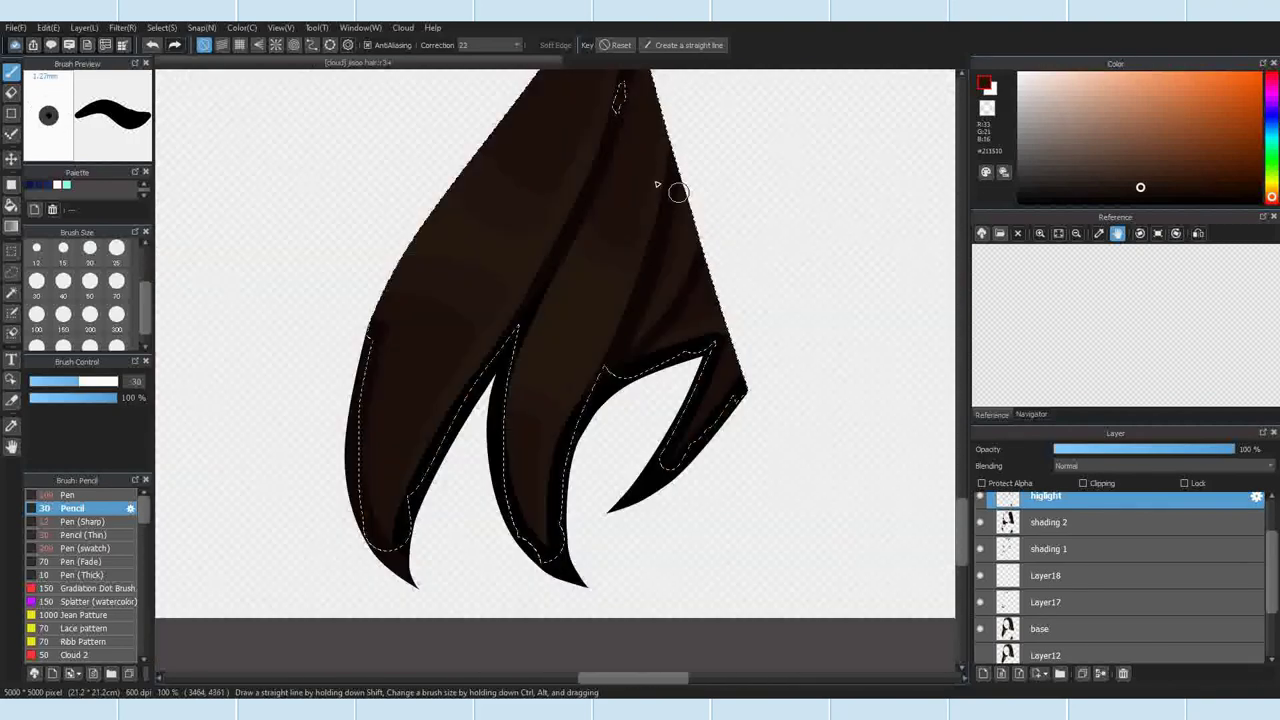
scroll(674, 189, up, 4)
scroll(651, 451, down, 2)
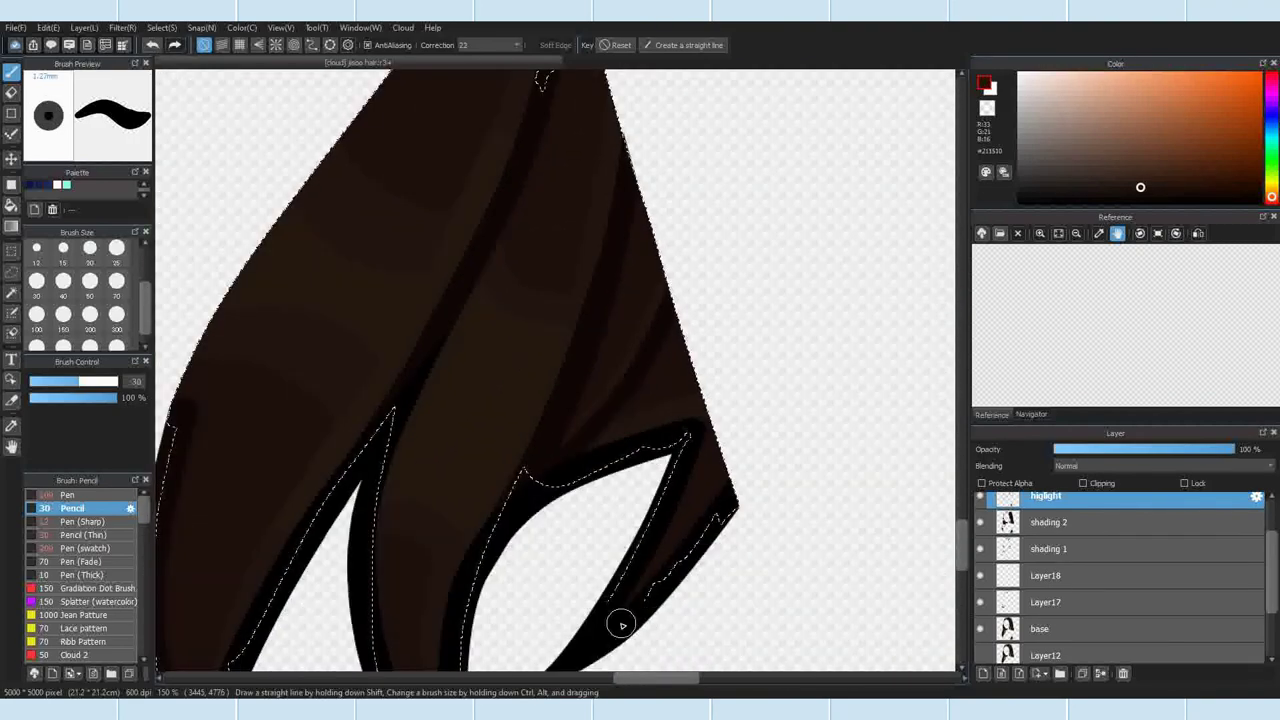
Step: Clean up the hair tip's highlight edges with the size 12 eraser and retouch them with the size 30 Pencil in #231811
key(e)
scroll(640, 428, up, 3)
scroll(591, 509, down, 5)
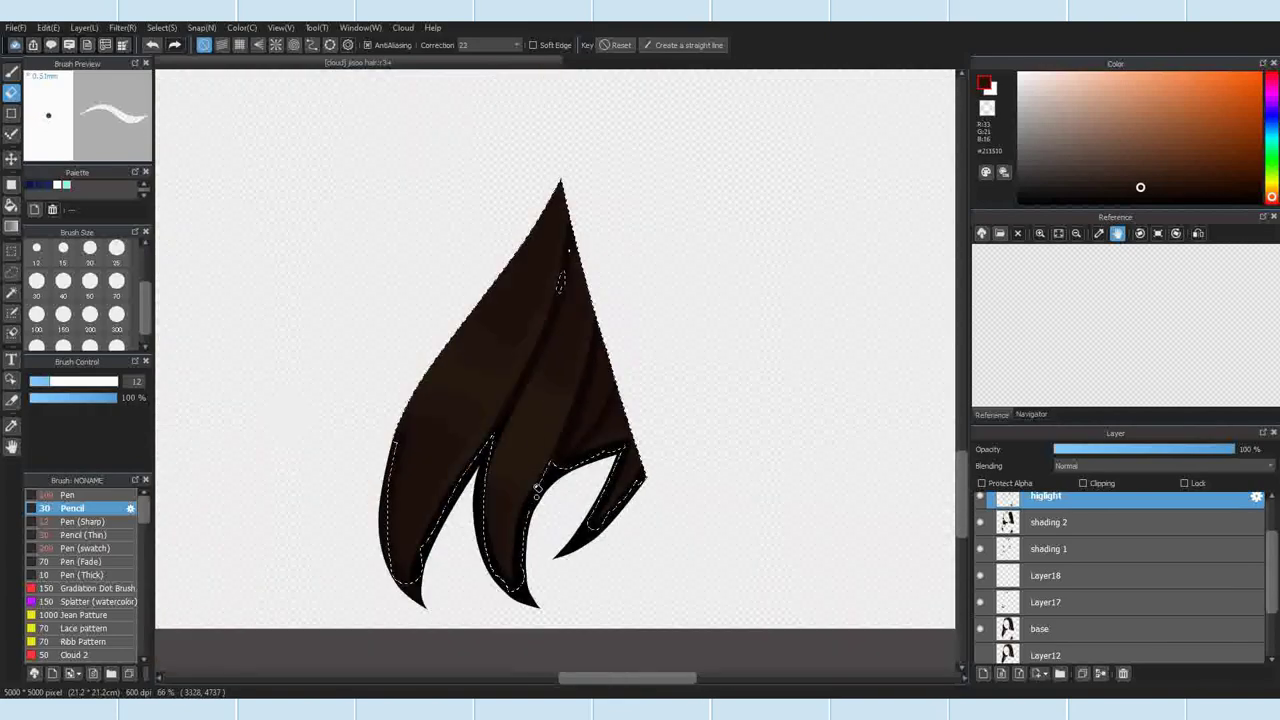
scroll(531, 480, up, 4)
key(b)
scroll(530, 455, down, 4)
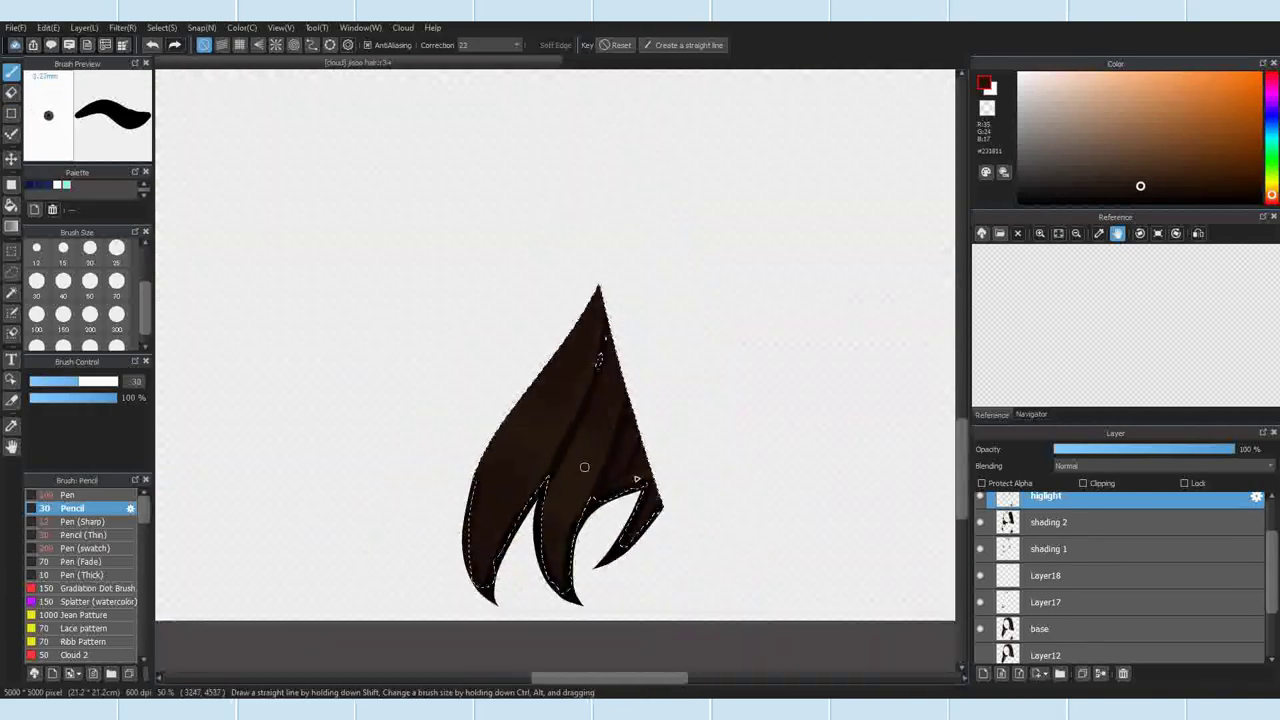
scroll(446, 290, up, 3)
scroll(417, 318, down, 4)
scroll(600, 460, up, 5)
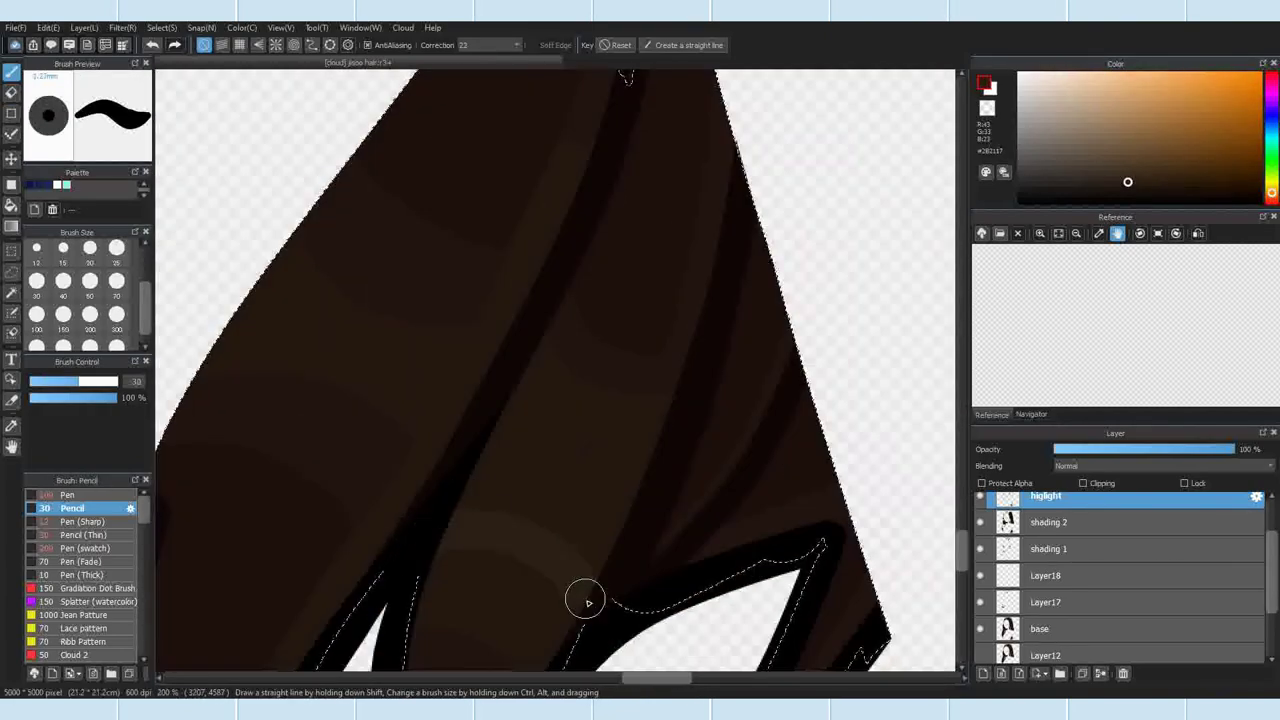
click(61, 495)
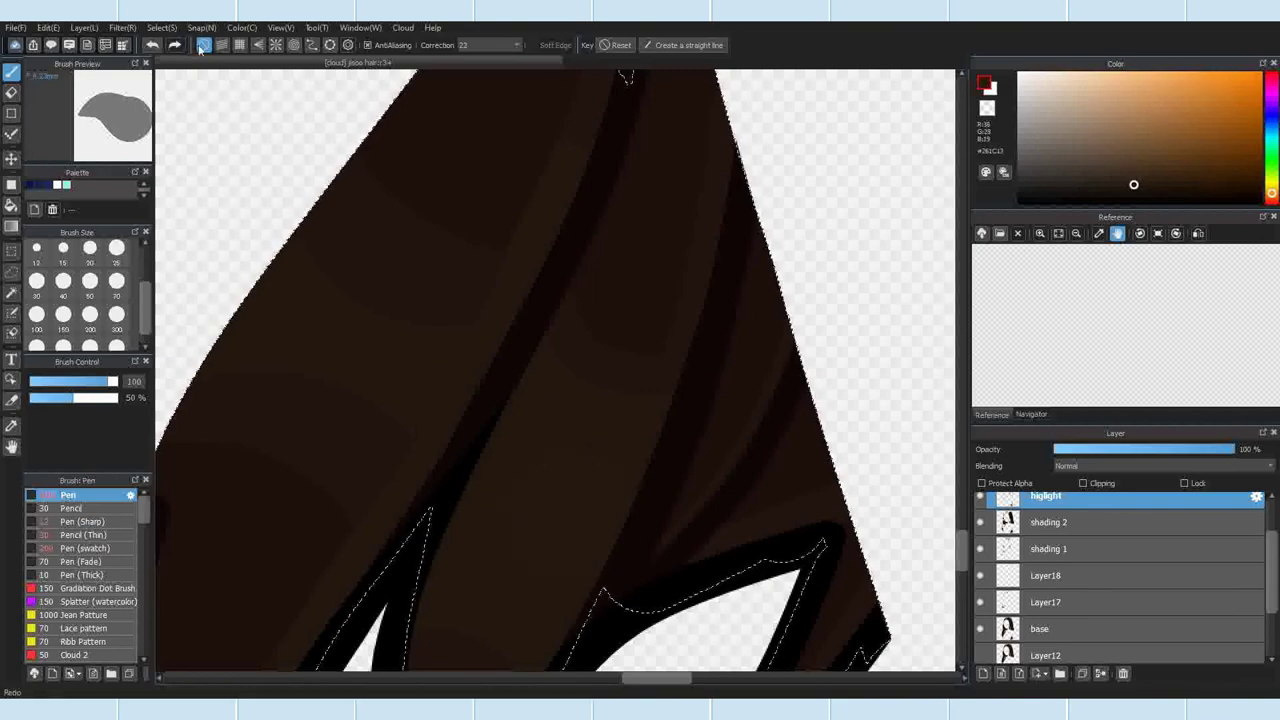
click(62, 508)
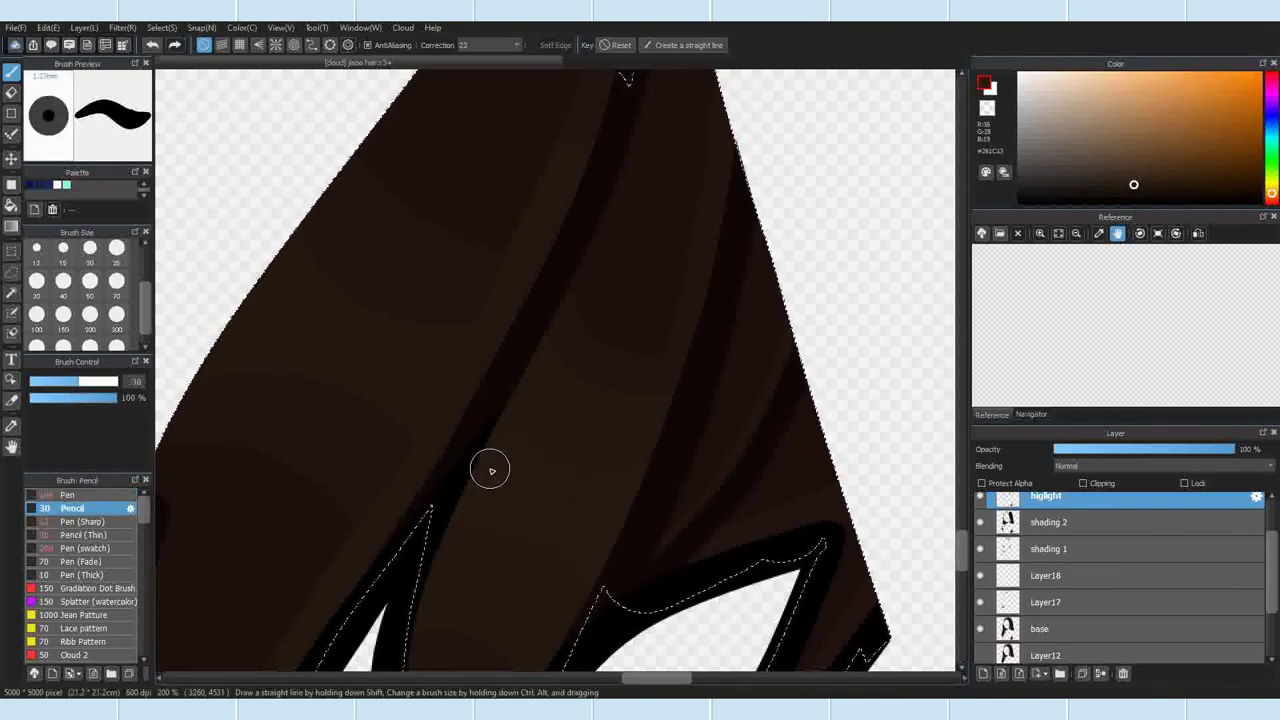
Step: Blend the edges of the outer lock's highlight band on the hair tip with the size 15 Pencil in #261C13
scroll(514, 380, down, 4)
scroll(695, 471, up, 2)
scroll(695, 471, up, 4)
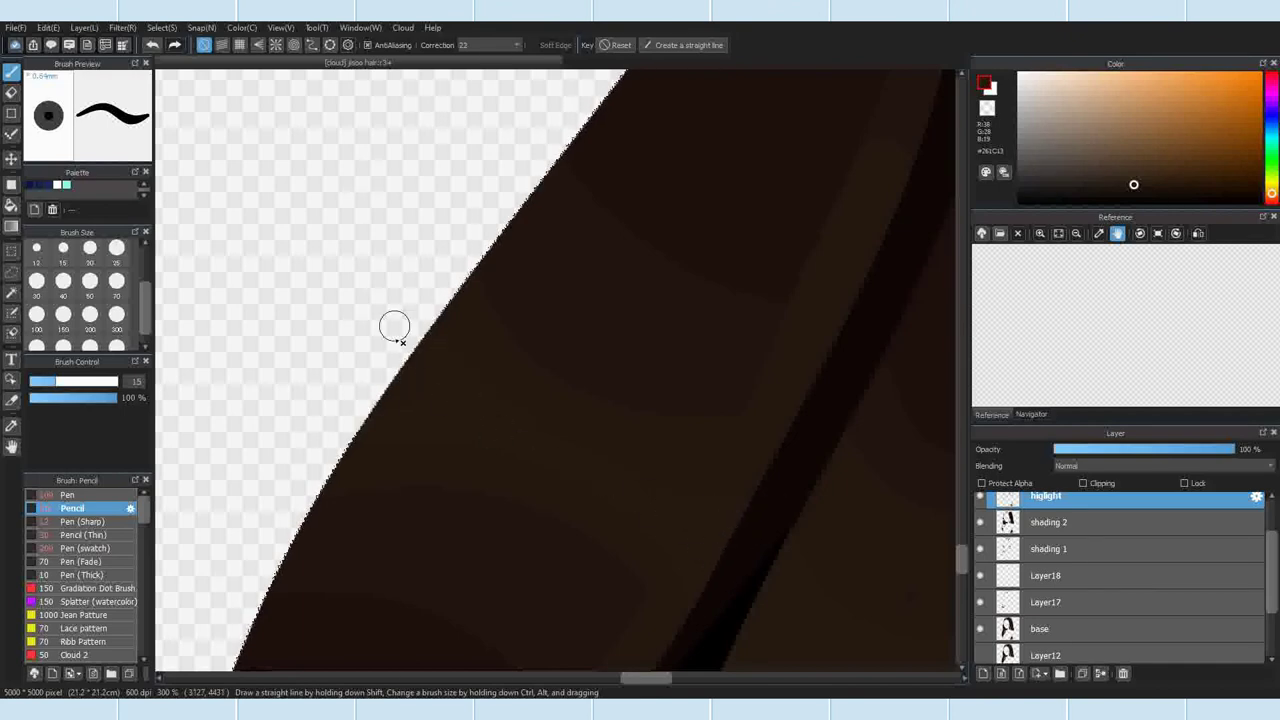
scroll(561, 386, down, 5)
scroll(466, 524, up, 7)
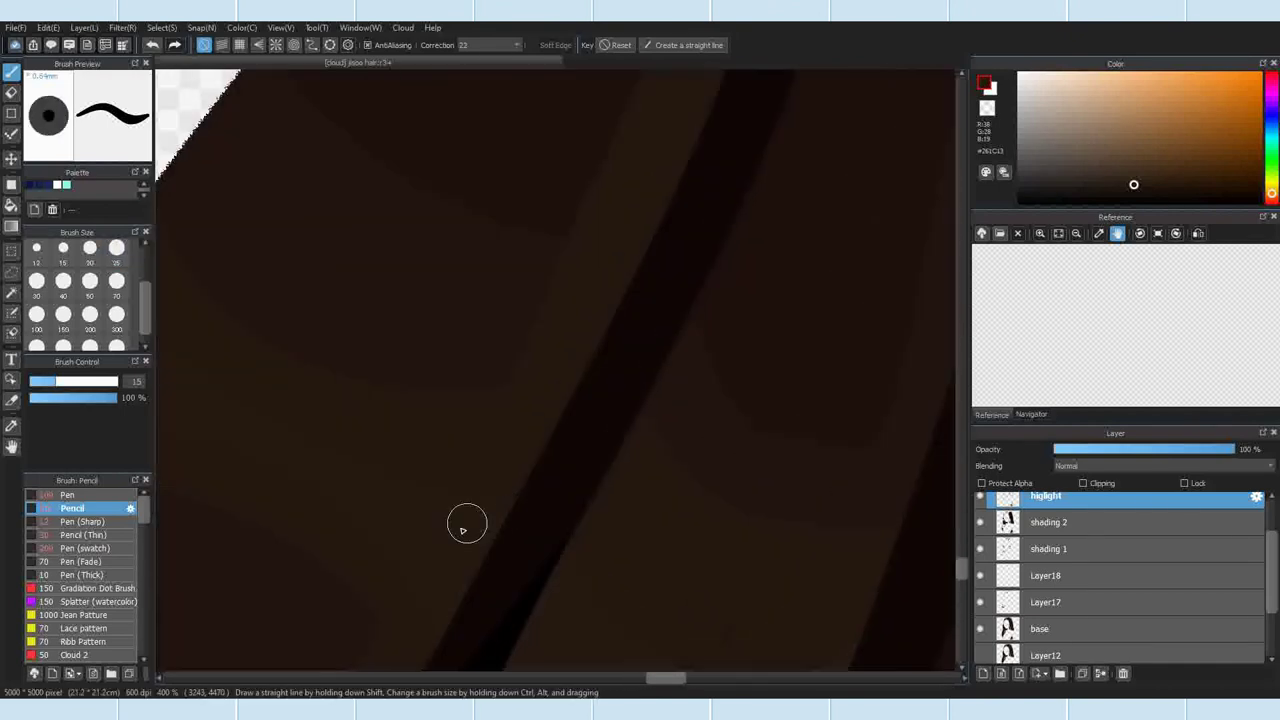
scroll(570, 480, down, 5)
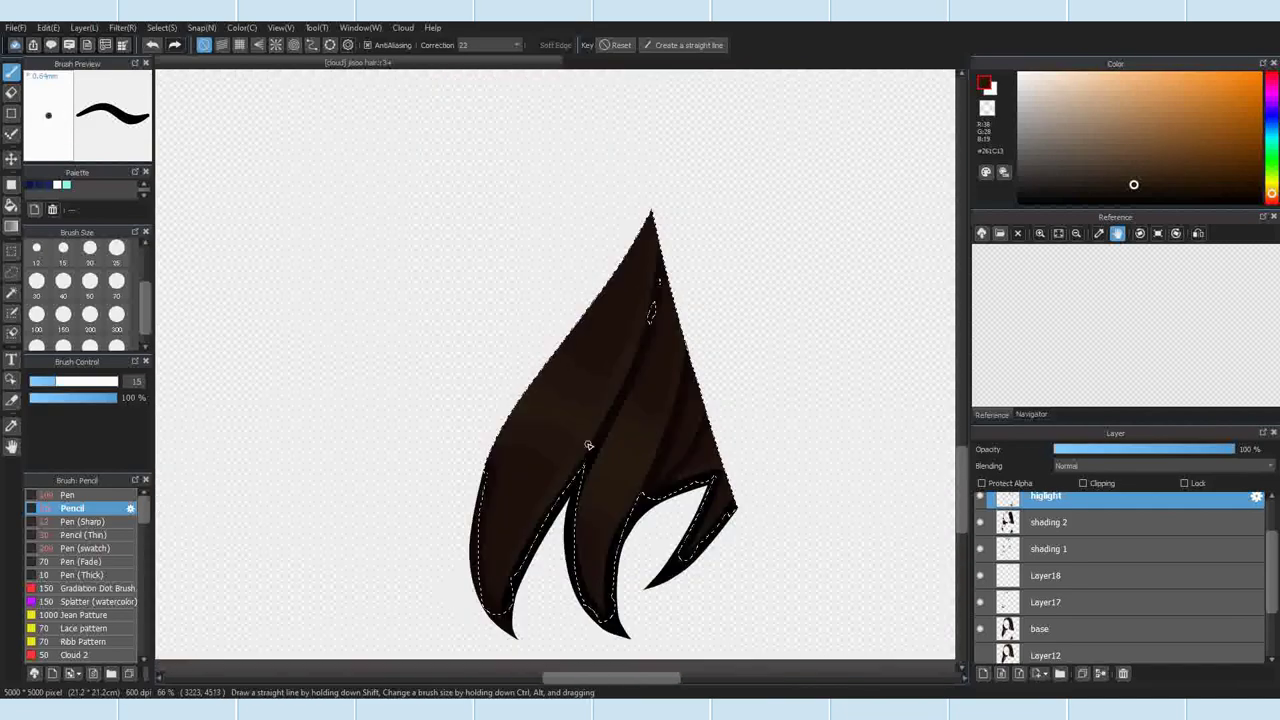
Step: Blend the middle lock's highlight edges with the size 15 Pencil in #261C13 and clear the selection
scroll(515, 524, up, 4)
scroll(743, 509, down, 3)
scroll(650, 561, up, 4)
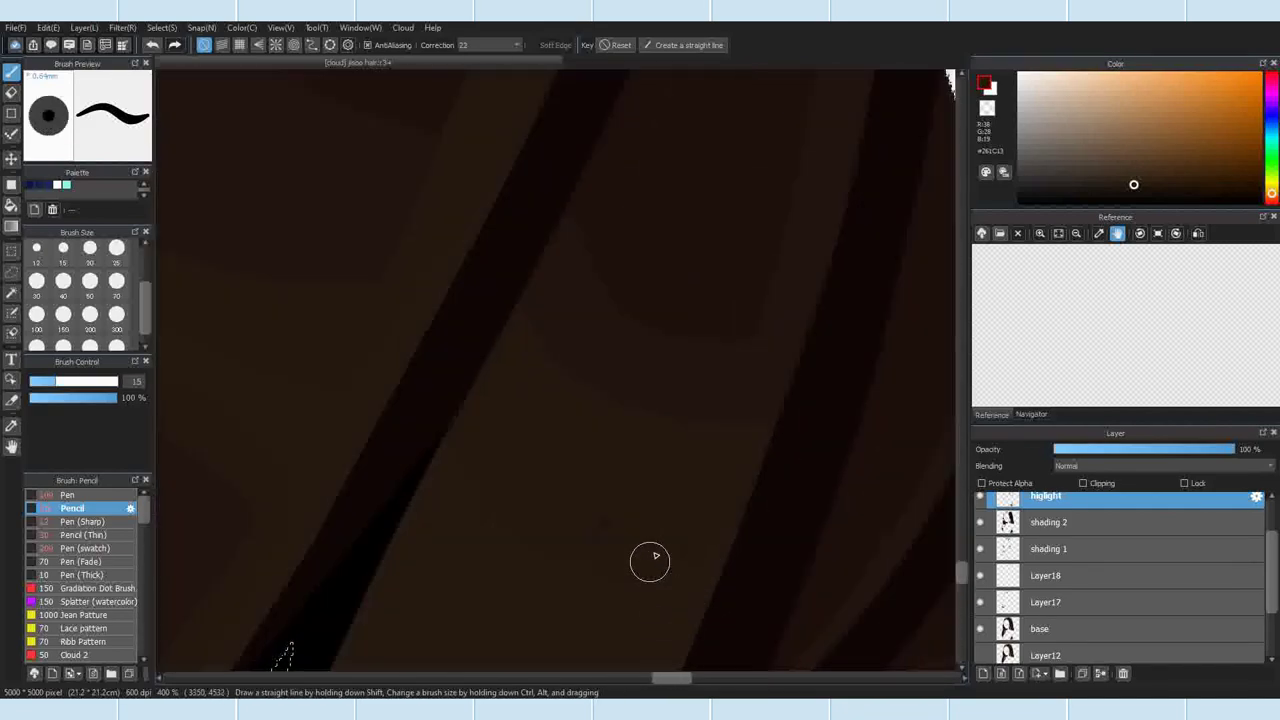
scroll(681, 598, down, 2)
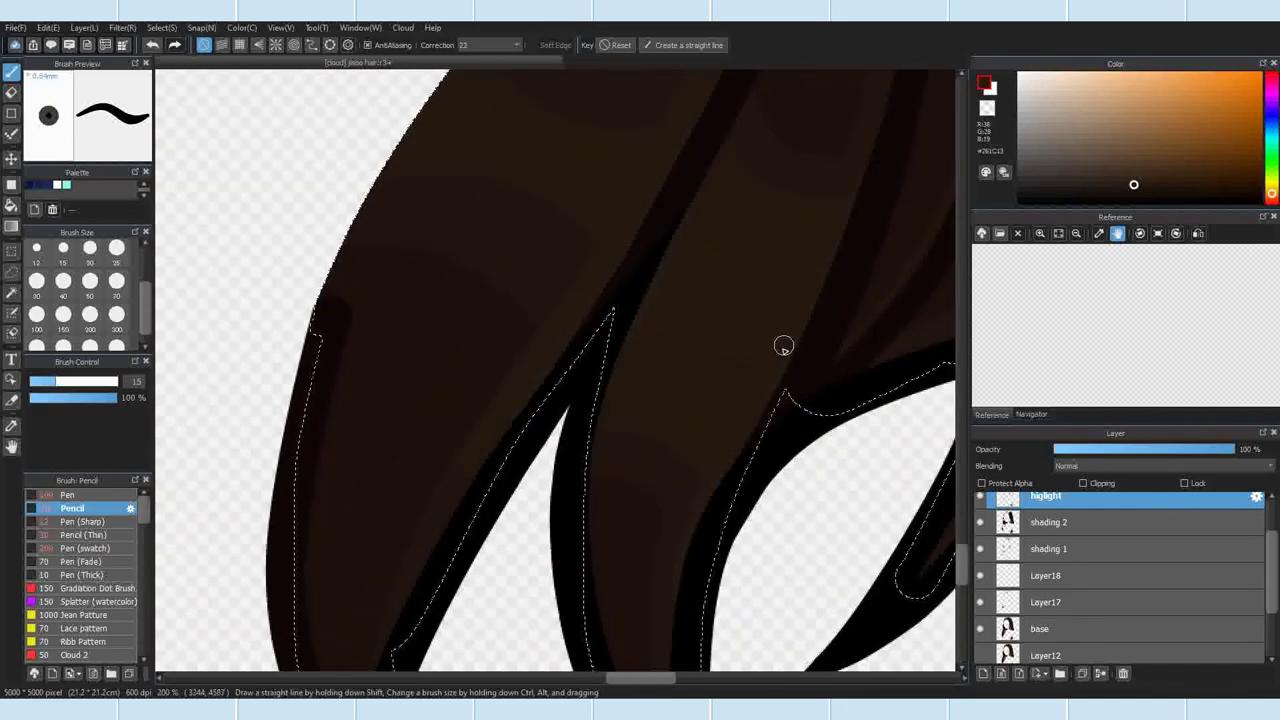
scroll(780, 350, down, 3)
scroll(662, 397, down, 3)
scroll(588, 390, down, 3)
key(ctrl+d)
Step: Paint #33271C streaks across the strands of the long wavy lock's lower bulge on Layer18 with the size 15 Pencil
scroll(575, 330, up, 6)
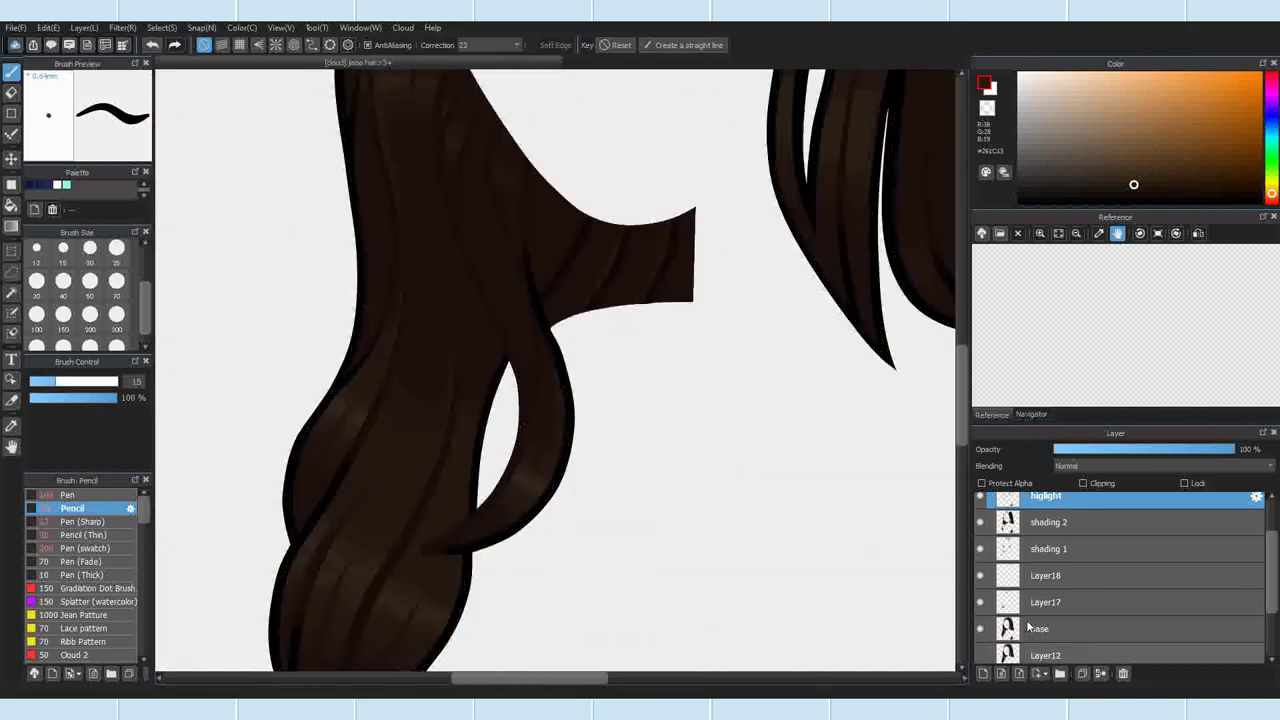
click(1045, 575)
scroll(437, 531, down, 4)
scroll(528, 446, up, 6)
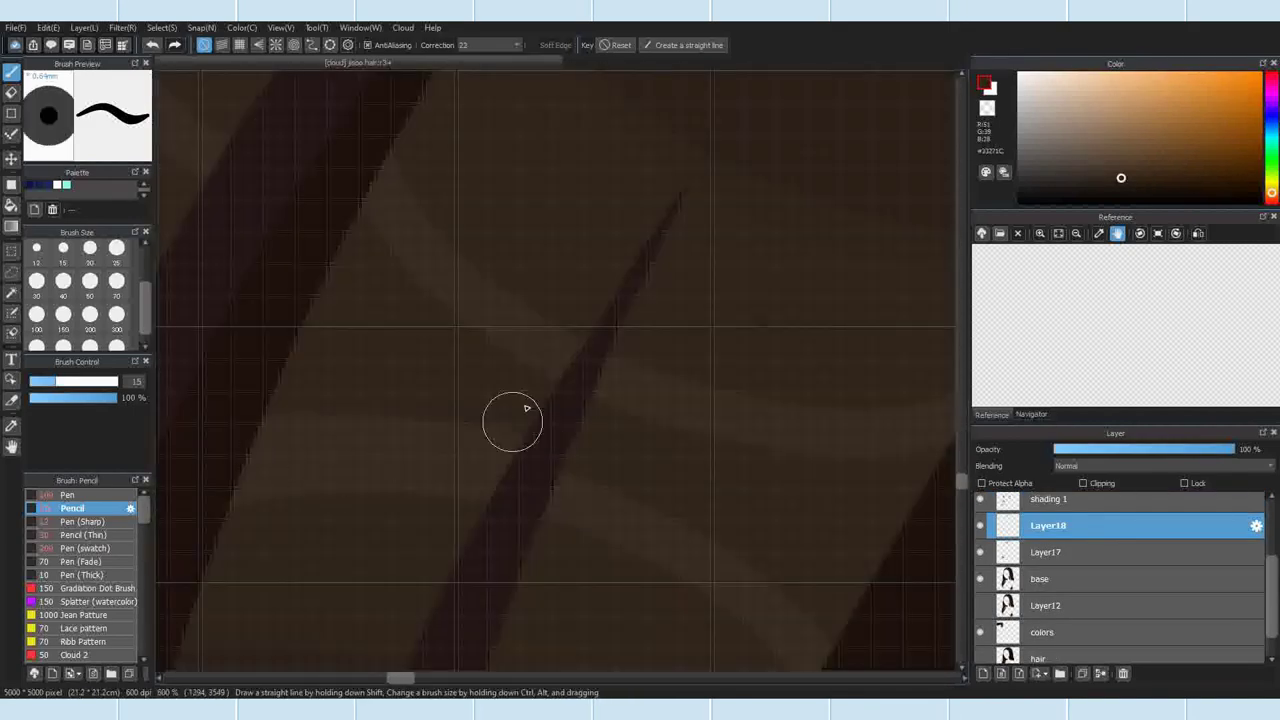
scroll(485, 465, down, 3)
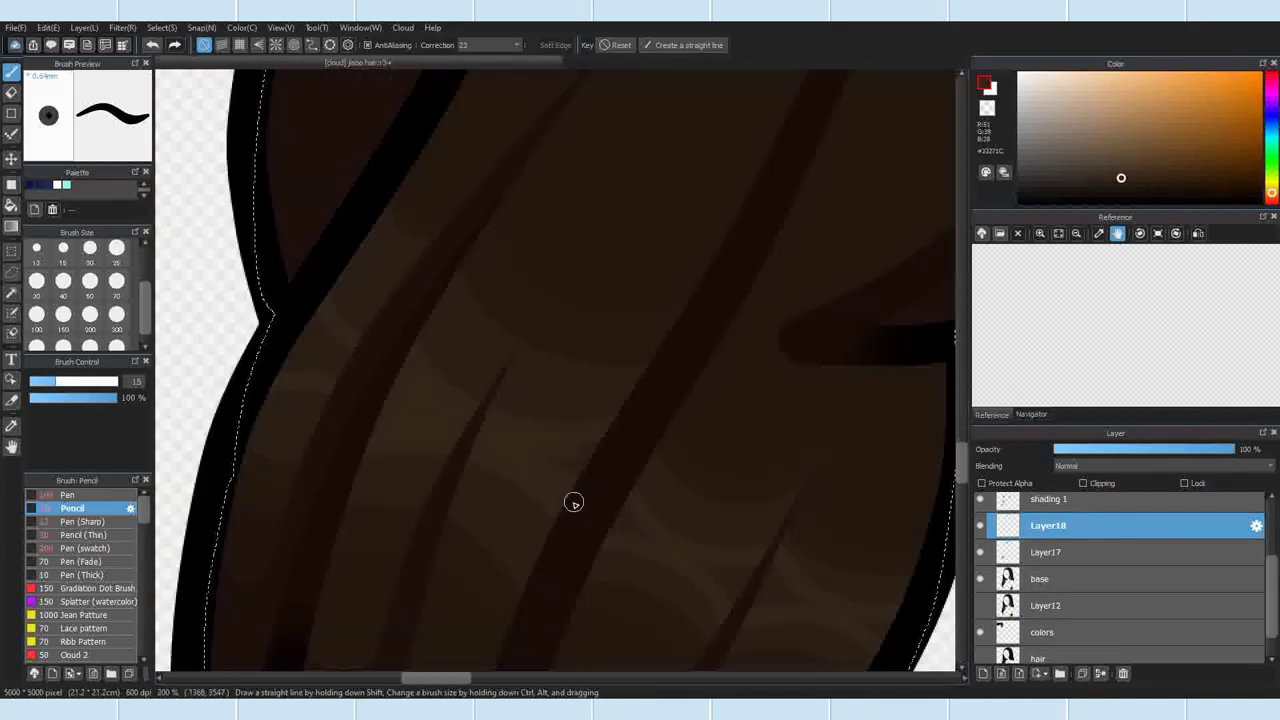
scroll(585, 478, up, 1)
scroll(579, 550, down, 1)
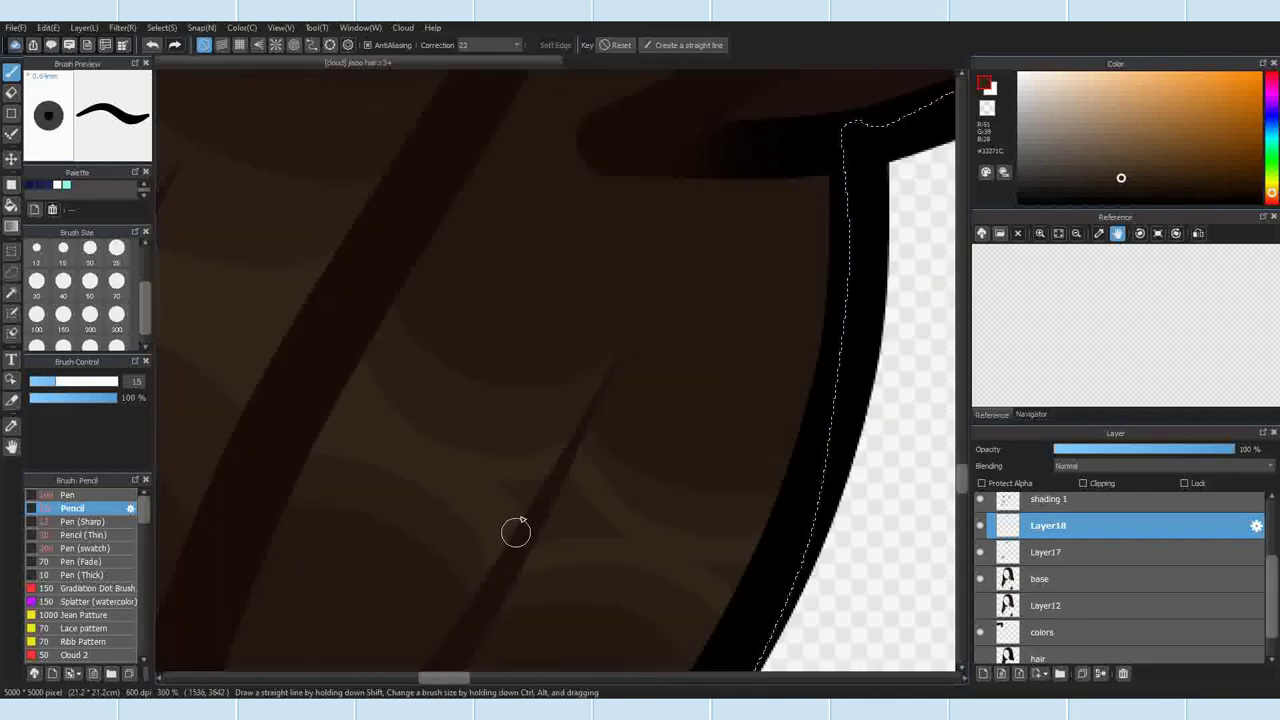
scroll(514, 451, down, 5)
scroll(537, 480, up, 6)
scroll(637, 385, down, 5)
scroll(637, 385, up, 8)
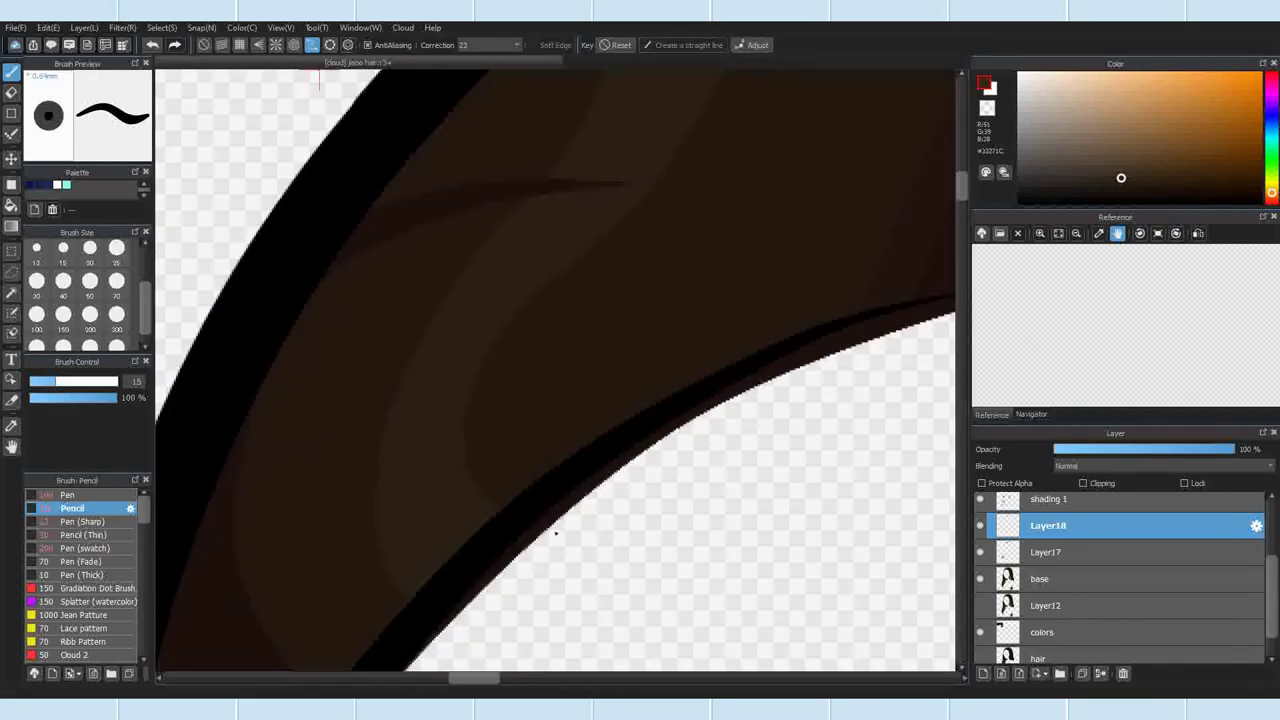
Step: Paint a curved #33271C streak through the highlight of the lower strand left of the parting on Layer18 with the size 15 Pencil
click(480, 563)
click(424, 506)
click(432, 406)
click(480, 302)
click(573, 209)
scroll(573, 209, down, 2)
scroll(590, 167, up, 2)
click(560, 263)
click(593, 163)
scroll(594, 523, down, 4)
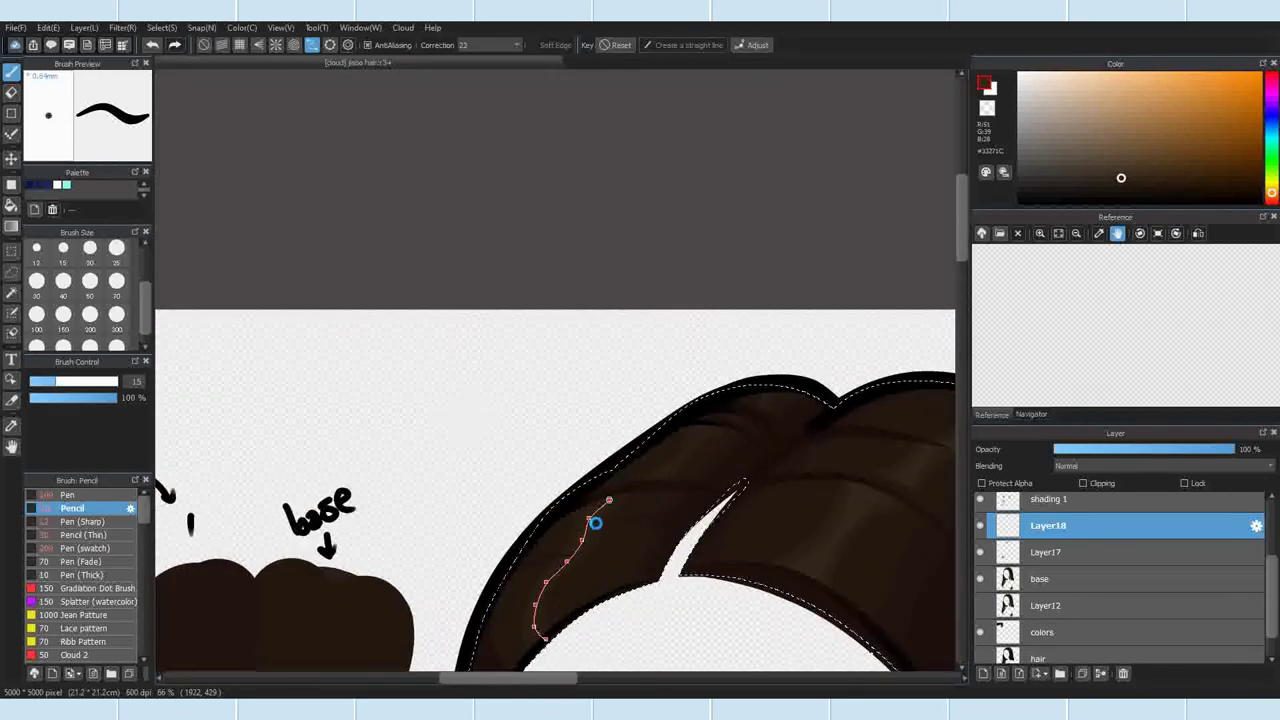
scroll(594, 523, up, 3)
double_click(568, 474)
scroll(568, 474, down, 4)
scroll(554, 497, up, 3)
scroll(657, 273, up, 3)
click(403, 298)
scroll(480, 323, down, 3)
drag(432, 303, 608, 298)
key(ctrl+d)
Step: Add a second curved #33271C streak across the strands left of the parting, extending it up under the dark shading line, with the size 15 Pencil
click(314, 45)
click(638, 291)
click(570, 345)
click(494, 461)
click(462, 498)
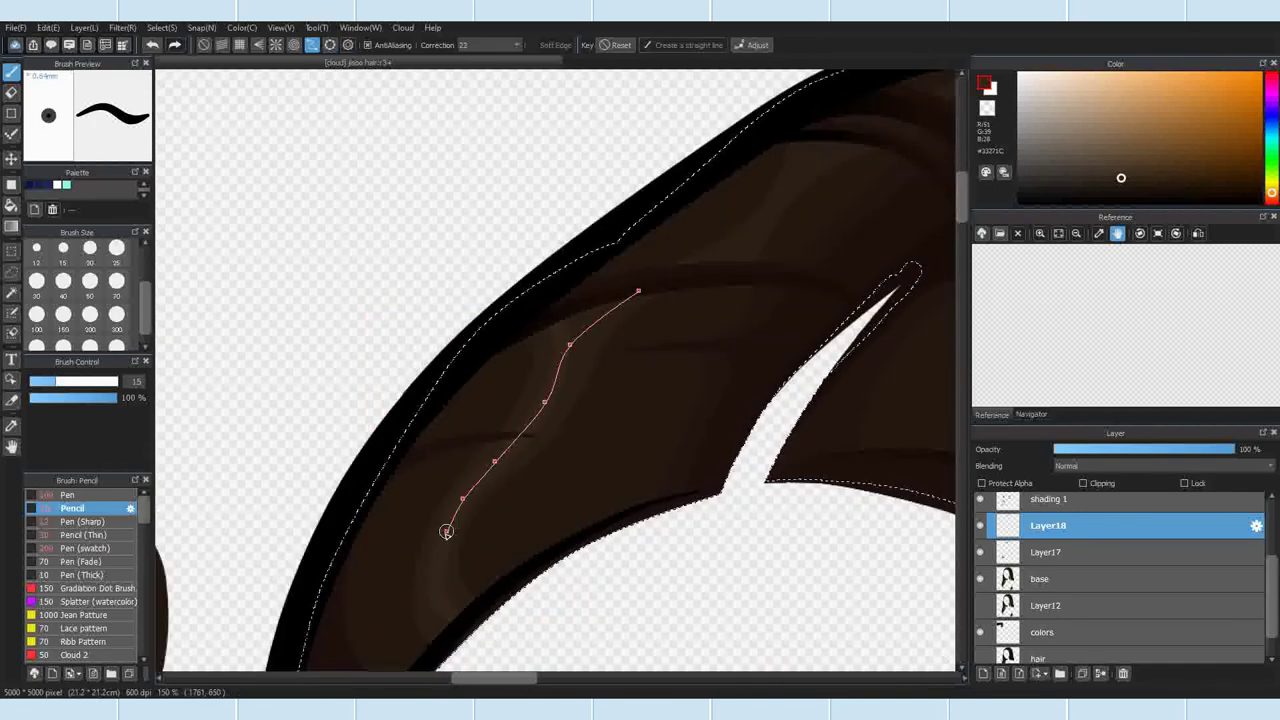
double_click(465, 613)
scroll(639, 278, up, 3)
click(729, 235)
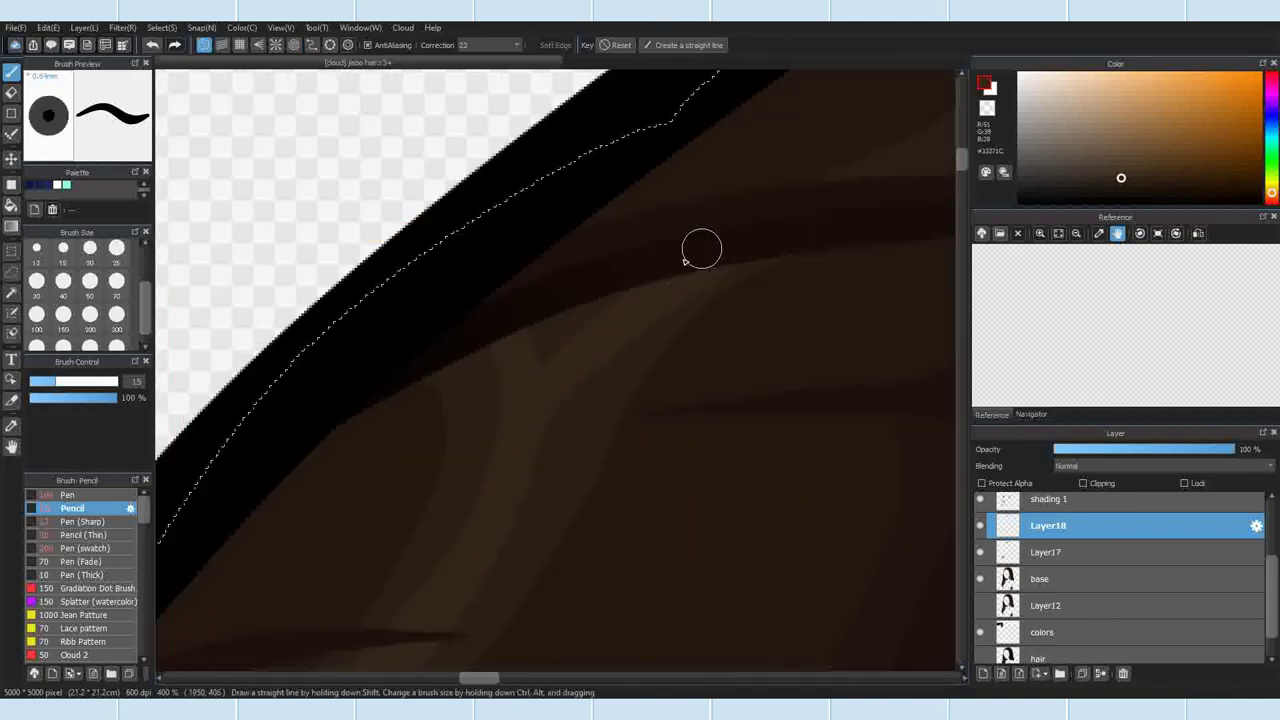
scroll(550, 357, down, 6)
Step: Trace a curved #33271C streak on the upper strand left of the parting with the size 12 Pencil
scroll(636, 318, up, 5)
click(313, 45)
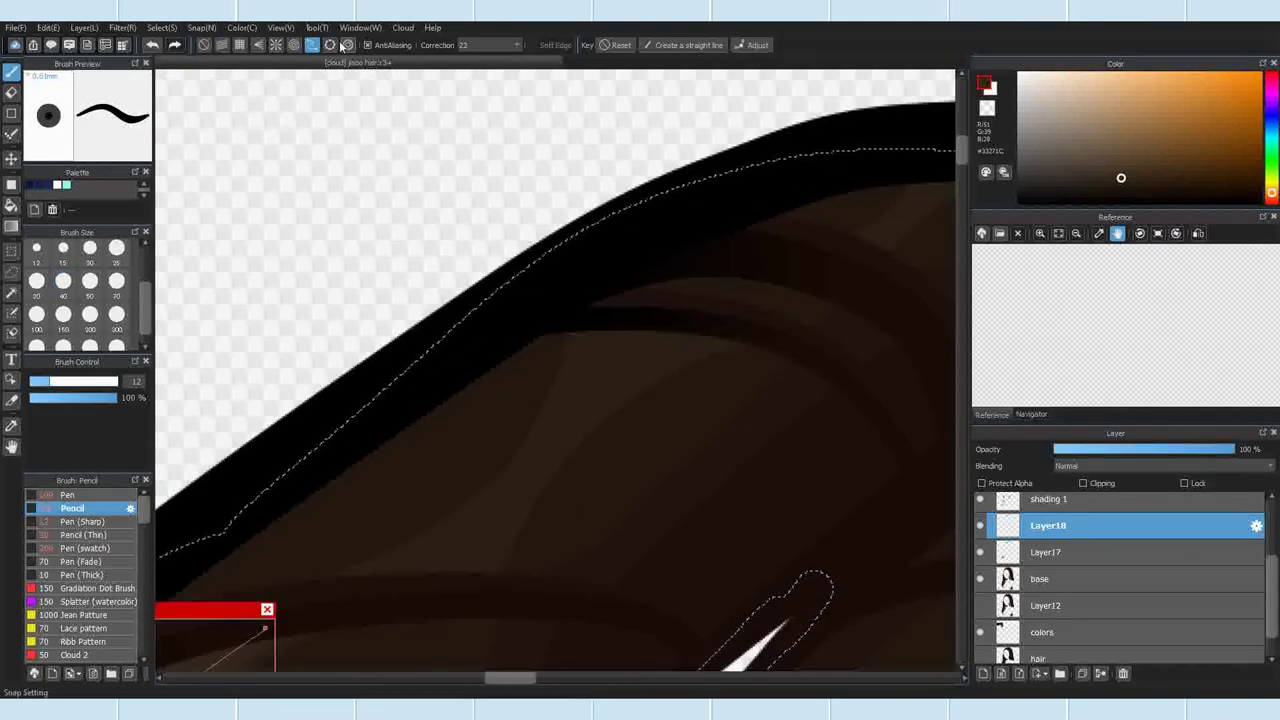
click(313, 45)
click(389, 589)
double_click(610, 315)
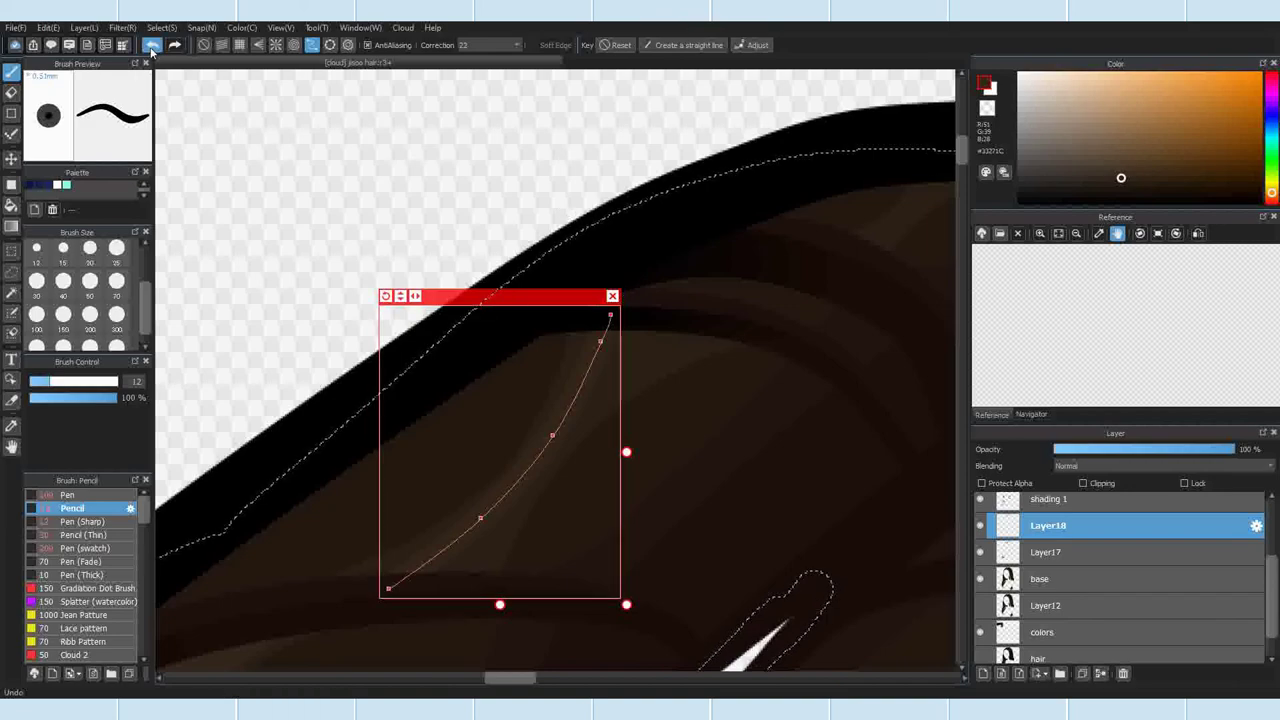
scroll(117, 282, up, 1)
Step: Refine the upper strand's highlight left of the parting with a curved size 7 Pencil streak in #33271C and freehand touch-ups
click(90, 249)
click(313, 45)
click(706, 332)
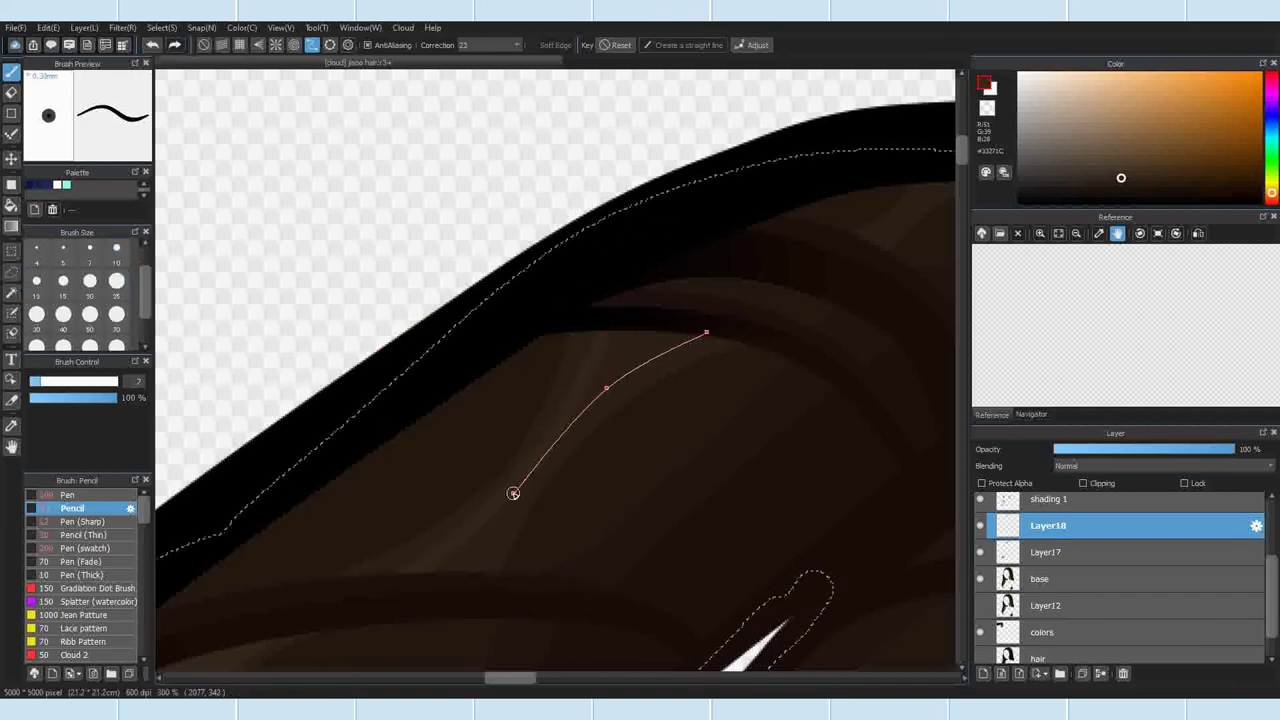
double_click(477, 582)
click(204, 45)
scroll(655, 335, up, 3)
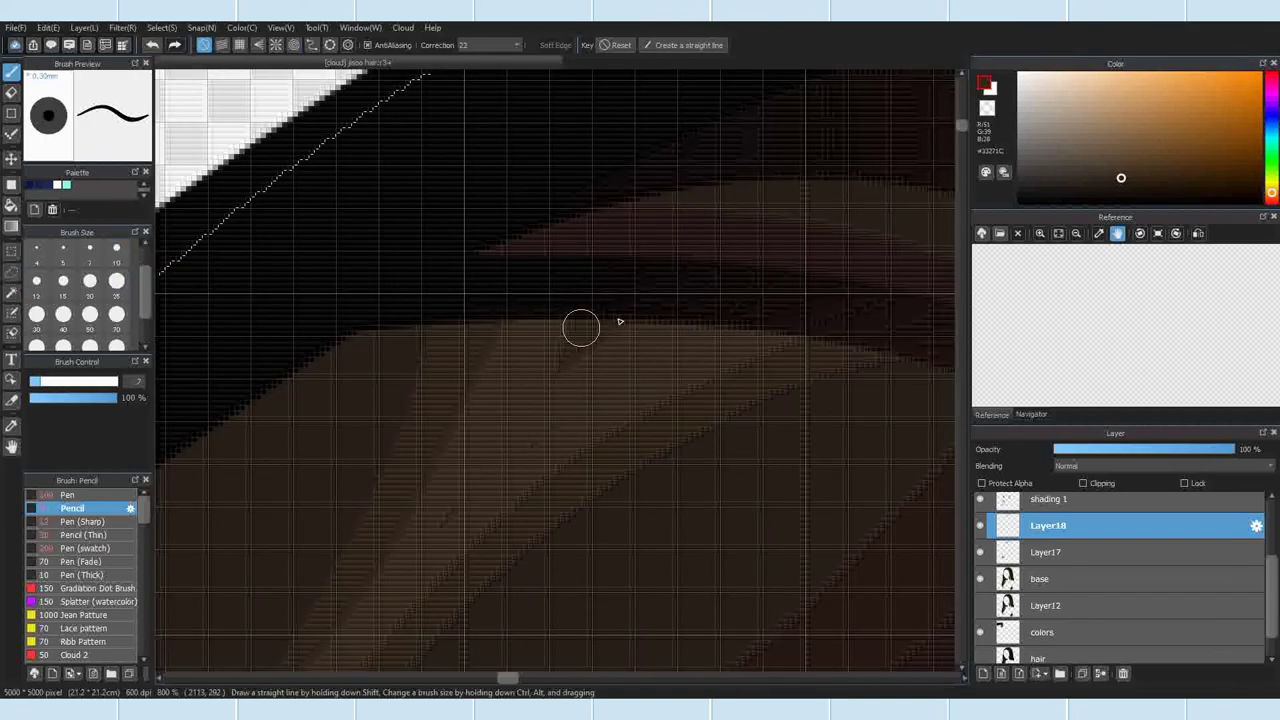
scroll(664, 268, down, 3)
scroll(569, 390, up, 3)
scroll(585, 362, down, 7)
Step: Blend the highlight on the topmost strands left of the parting with the size 7 Pencil, including #2B2117
scroll(583, 363, up, 6)
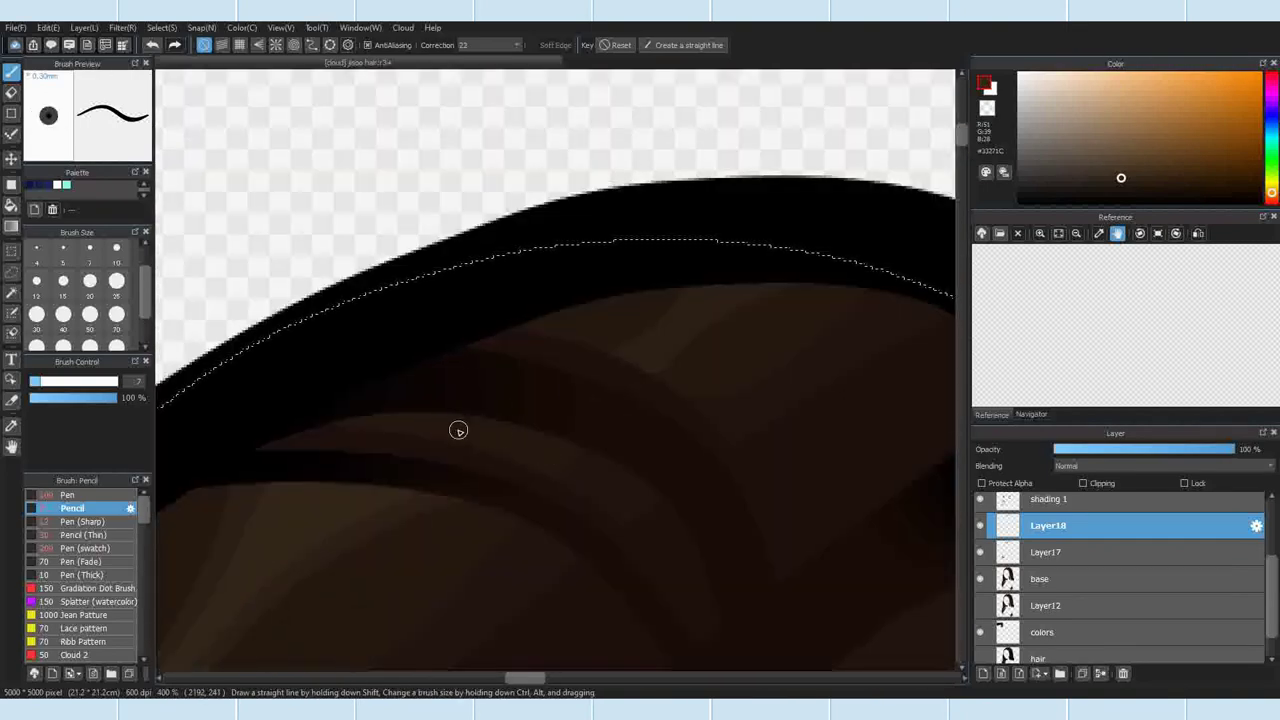
scroll(458, 430, up, 1)
scroll(444, 422, down, 4)
scroll(509, 420, up, 5)
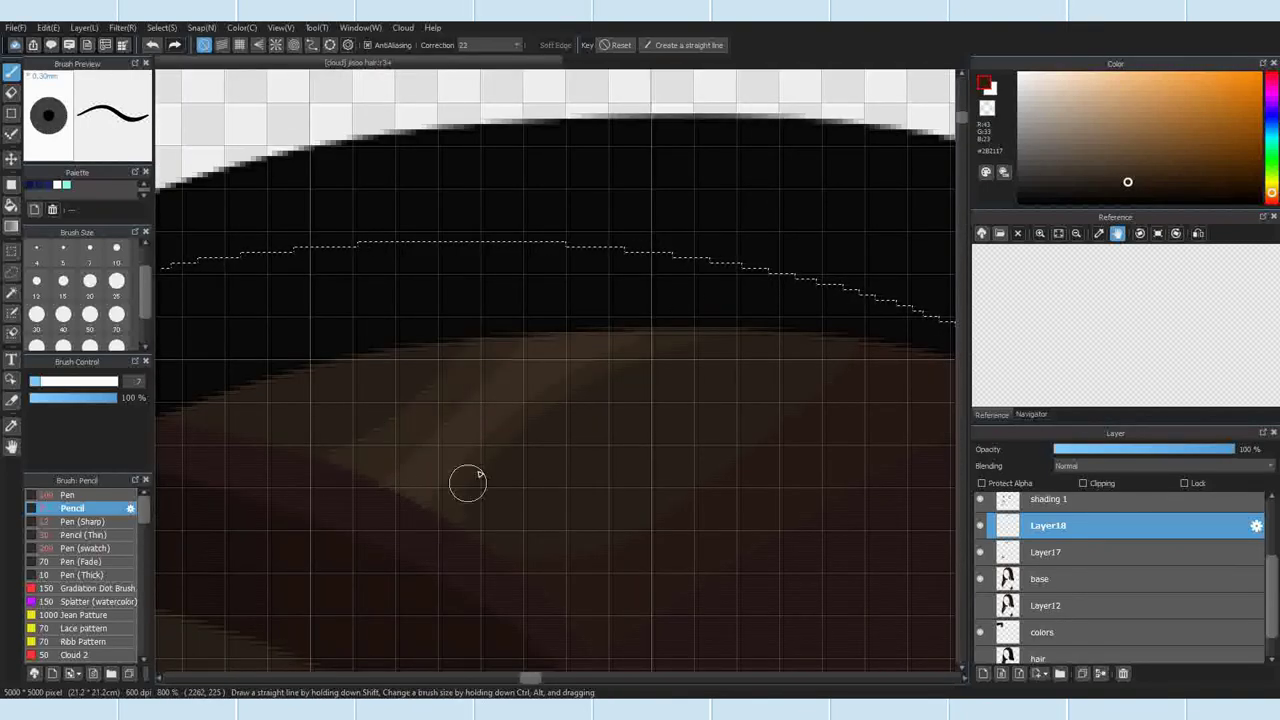
scroll(468, 484, down, 3)
scroll(357, 503, up, 3)
scroll(231, 480, down, 6)
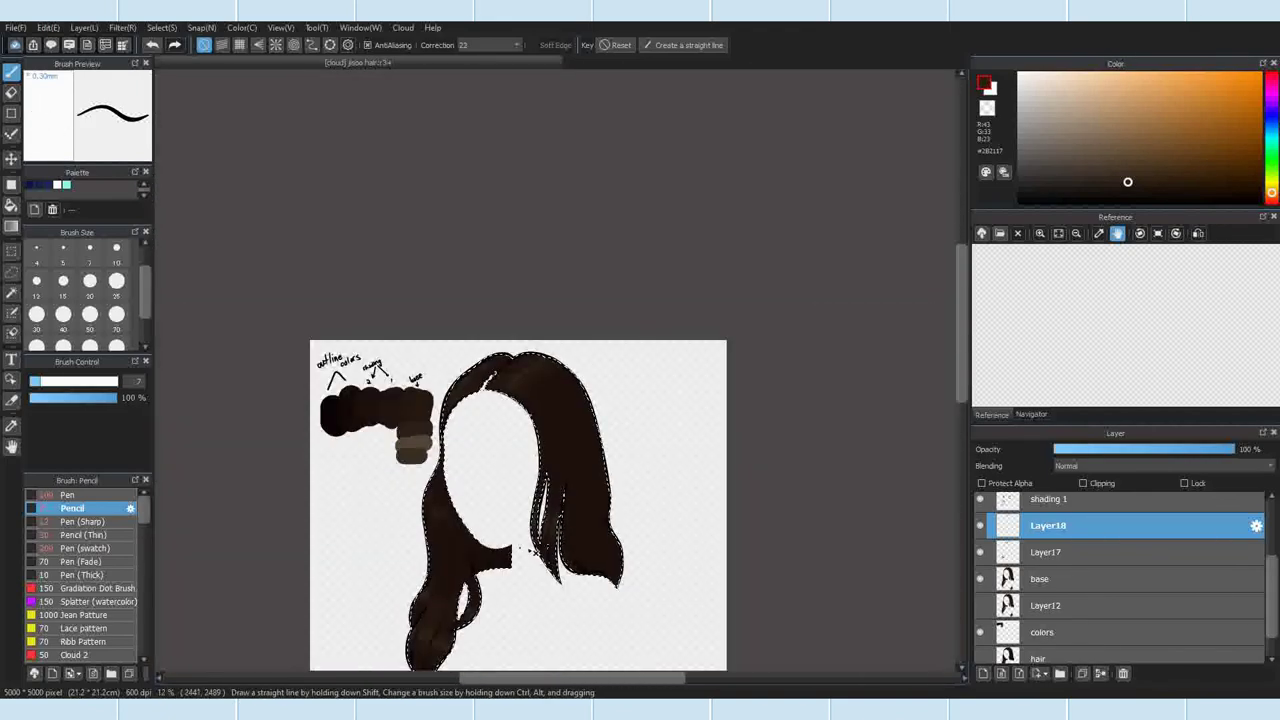
Step: Dab #33271C highlight patches on the thin face-framing strands on Layer18 with the size 40 Pencil
scroll(466, 614, up, 2)
scroll(440, 500, down, 2)
scroll(457, 477, up, 7)
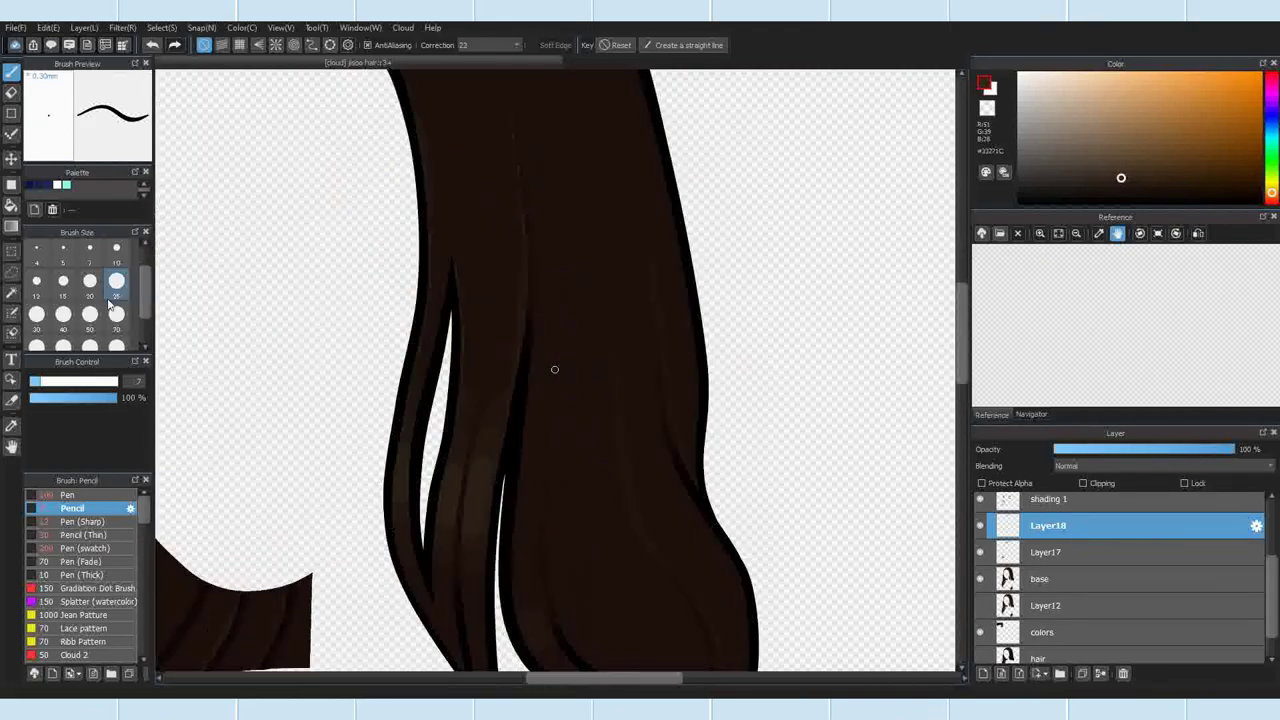
click(110, 305)
scroll(451, 506, up, 2)
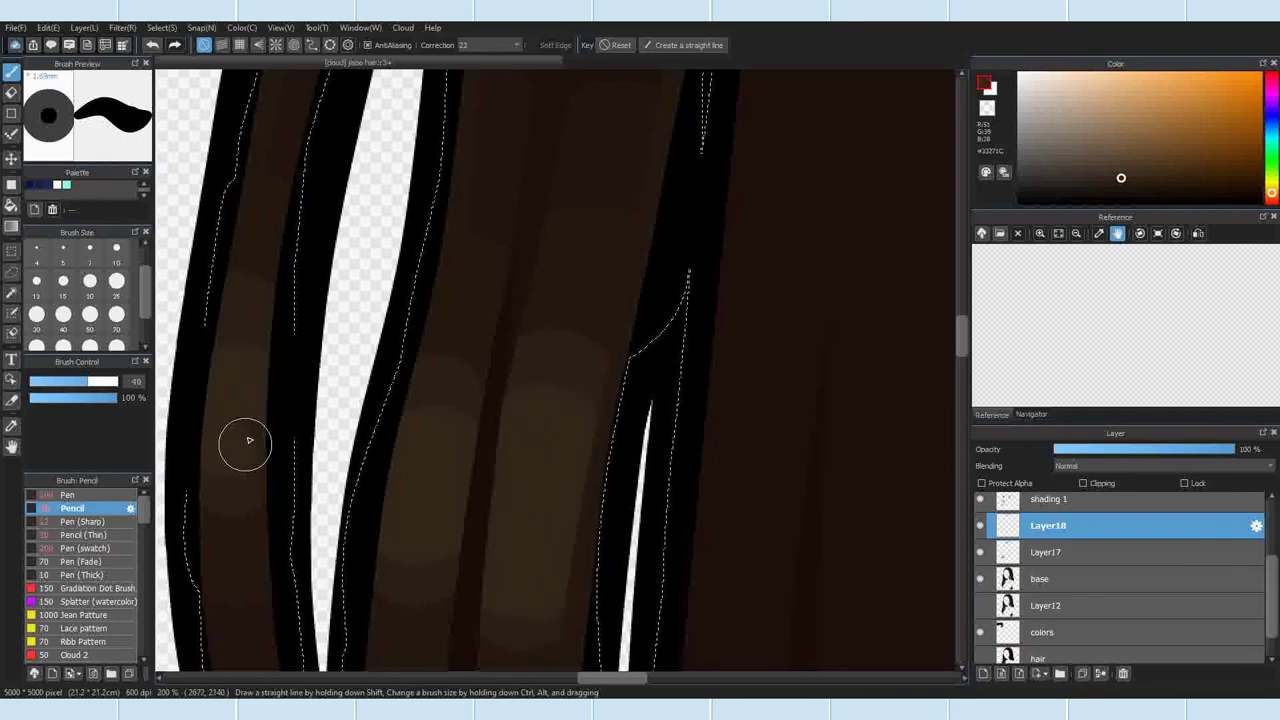
scroll(383, 357, down, 4)
scroll(393, 420, up, 5)
scroll(1089, 554, up, 4)
Step: On the higlight layer, undo the last dab and paint #211510 patches along the large side lock's inner lower edge with the size 40 Pencil
click(1085, 530)
scroll(485, 495, down, 4)
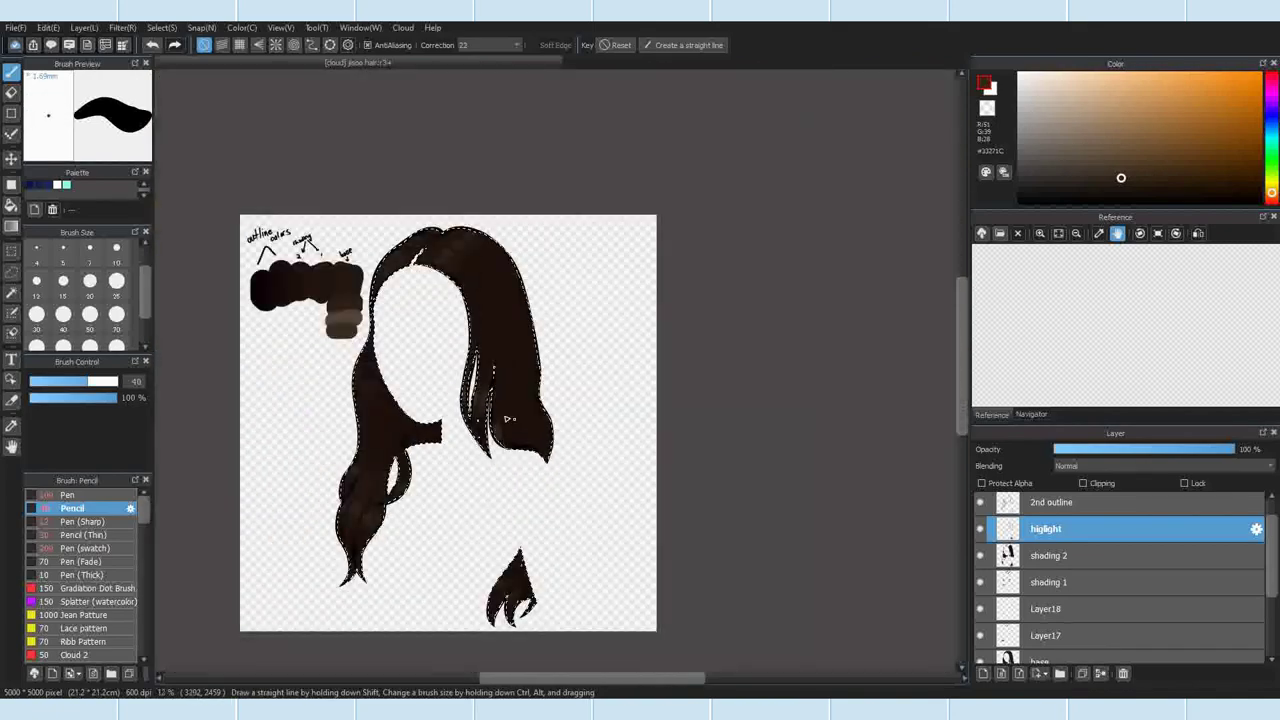
scroll(301, 344, up, 3)
key(ctrl+z)
right_click(294, 400)
drag(493, 457, 436, 473)
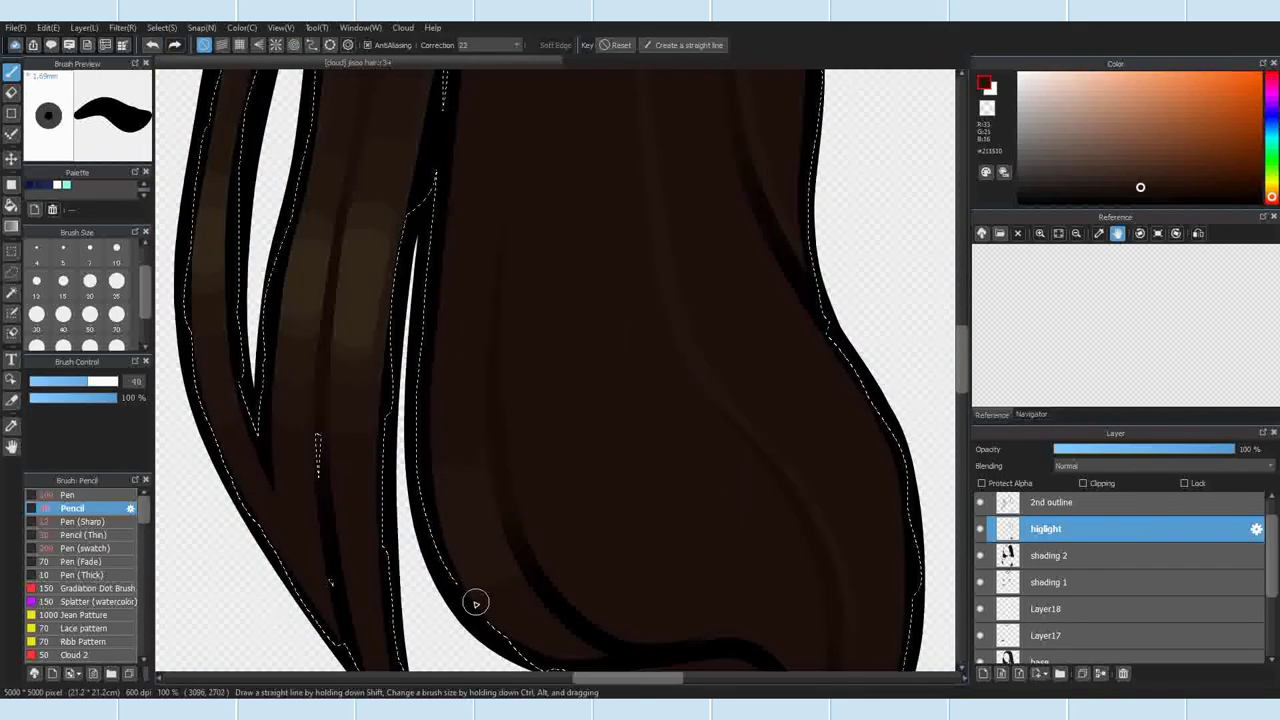
Step: Layer a lighter #241A12 patch over the highlight at the large side lock's inner lower curve with the size 40 Pencil
scroll(505, 606, up, 2)
key(e)
scroll(434, 469, down, 2)
right_click(294, 343)
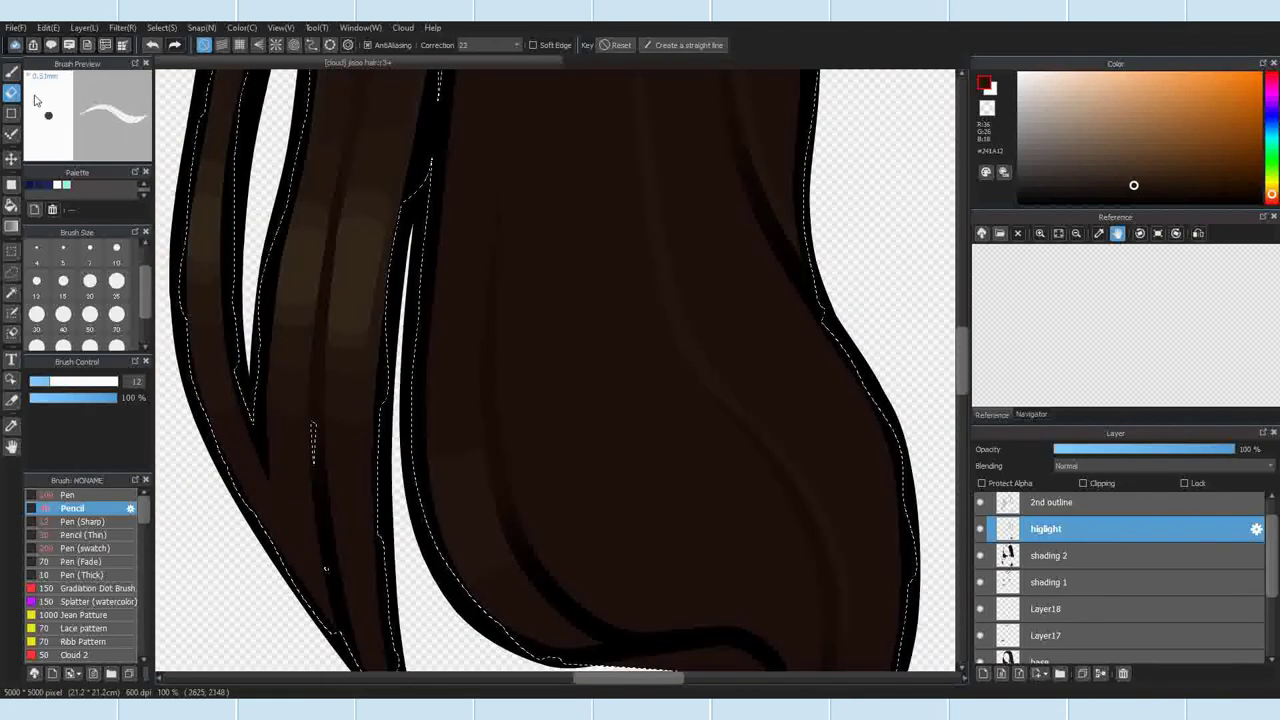
key(b)
scroll(485, 550, up, 2)
drag(351, 560, 508, 522)
scroll(508, 522, down, 2)
scroll(514, 606, up, 2)
scroll(393, 480, down, 2)
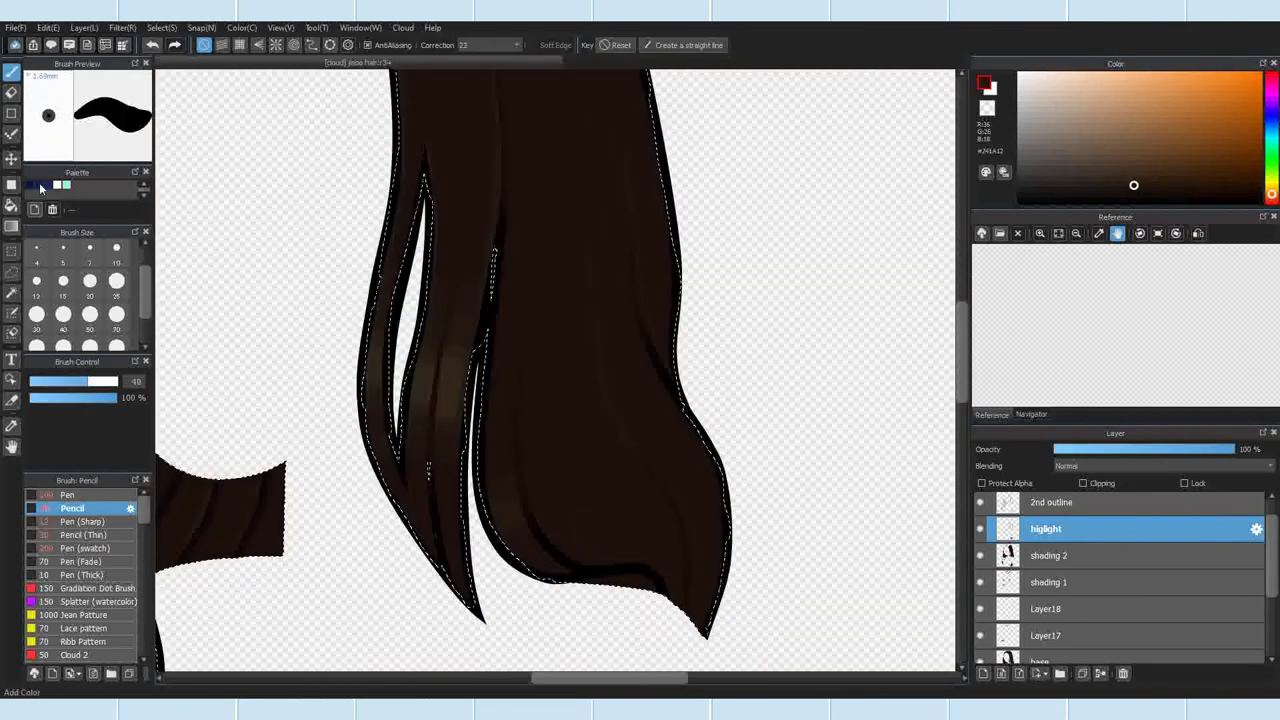
Step: Clean up the large side lock's highlight patch with the size 12 eraser and clear the selection
key(e)
scroll(534, 503, up, 2)
scroll(597, 429, down, 2)
scroll(546, 495, up, 2)
scroll(546, 495, down, 3)
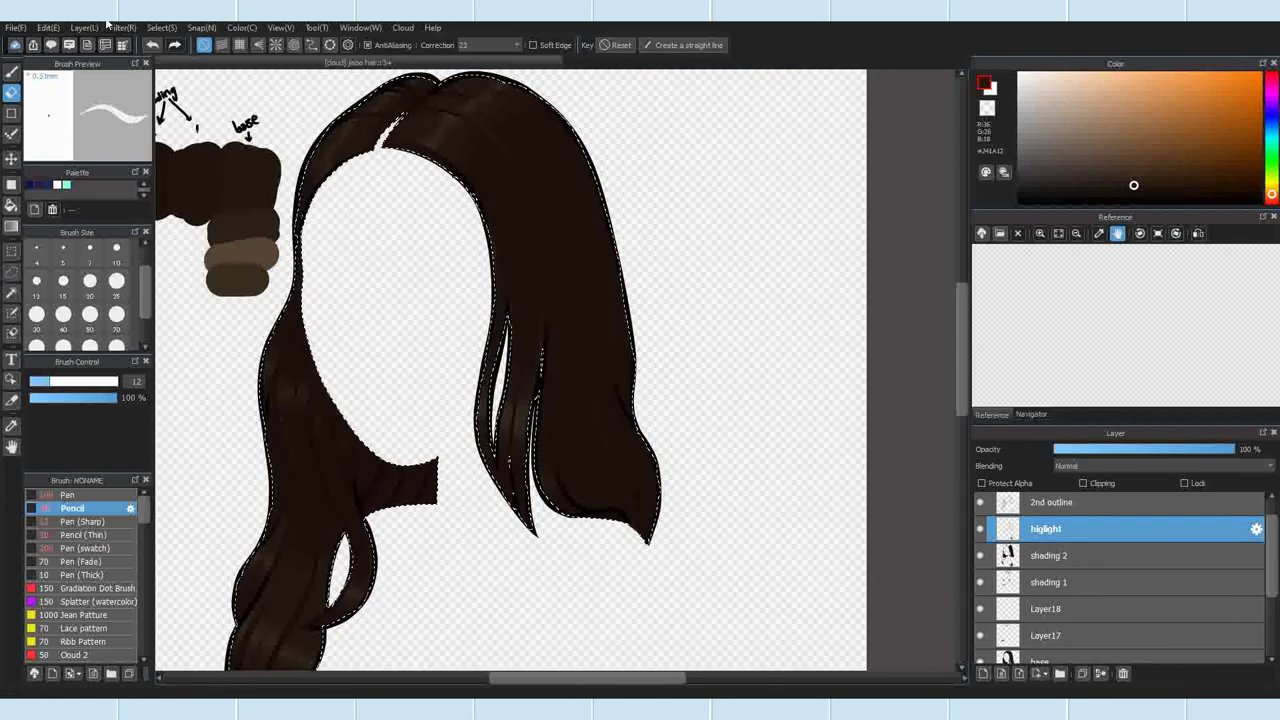
scroll(551, 371, up, 2)
scroll(553, 531, down, 3)
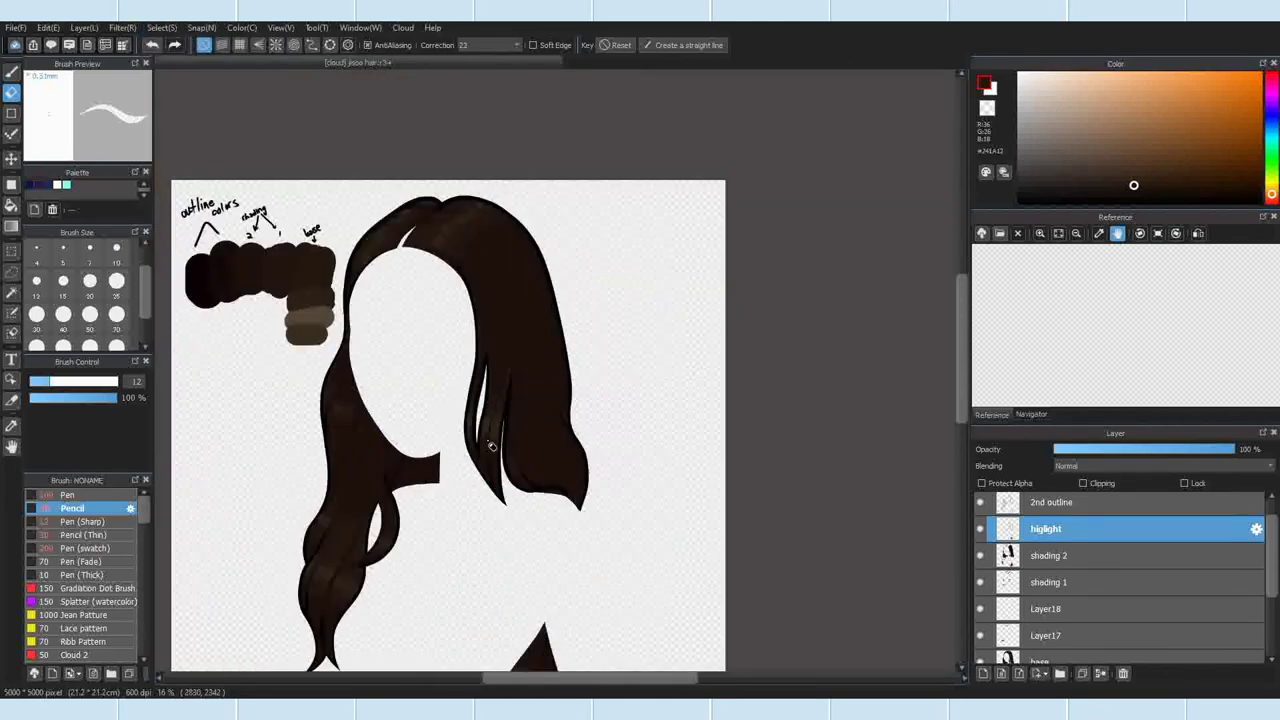
Step: Retouch the large side lock's inner edge along a curve guide with the size 25 Pencil in #241A12, undoing the previous stroke
scroll(450, 350, up, 3)
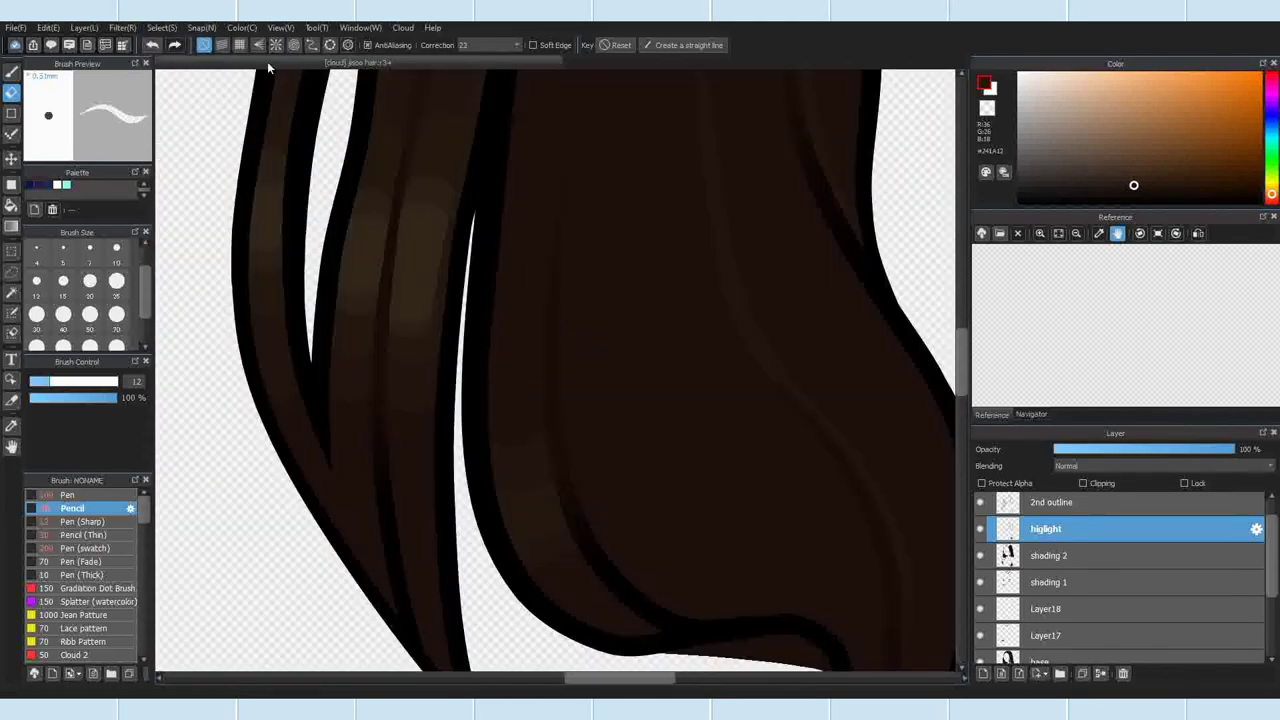
double_click(515, 550)
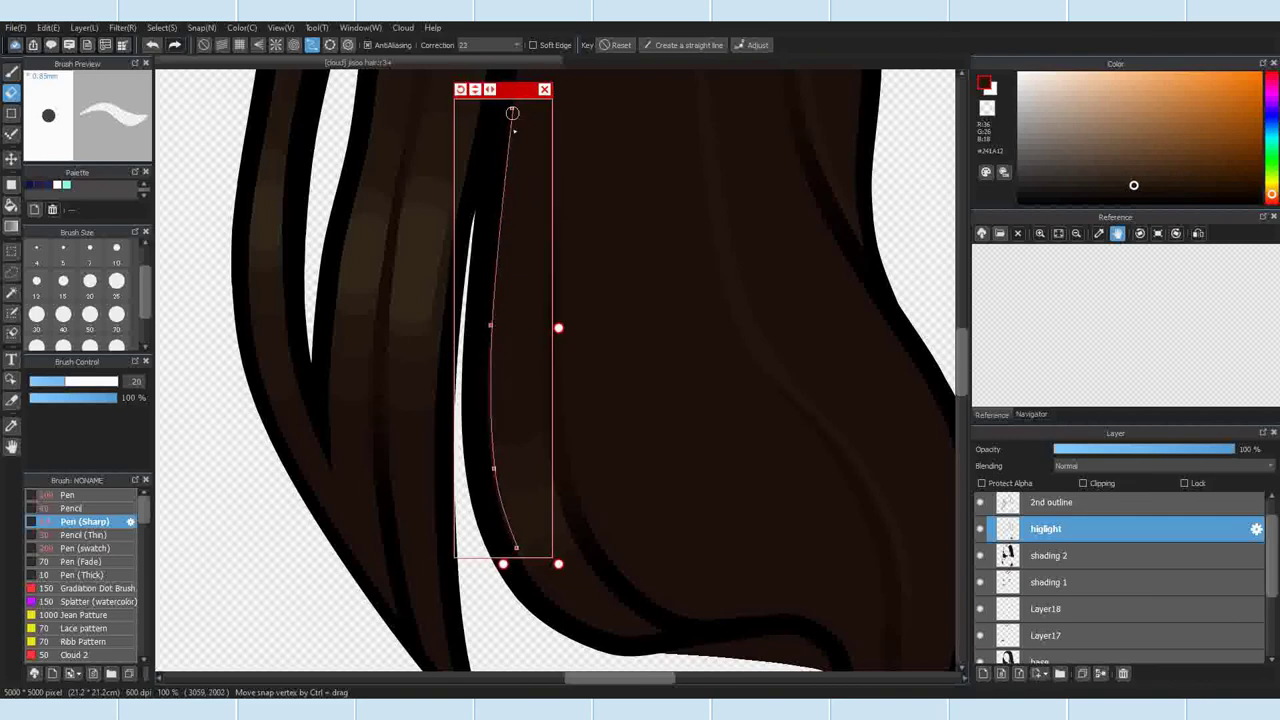
click(545, 90)
click(12, 72)
key(ctrl+z)
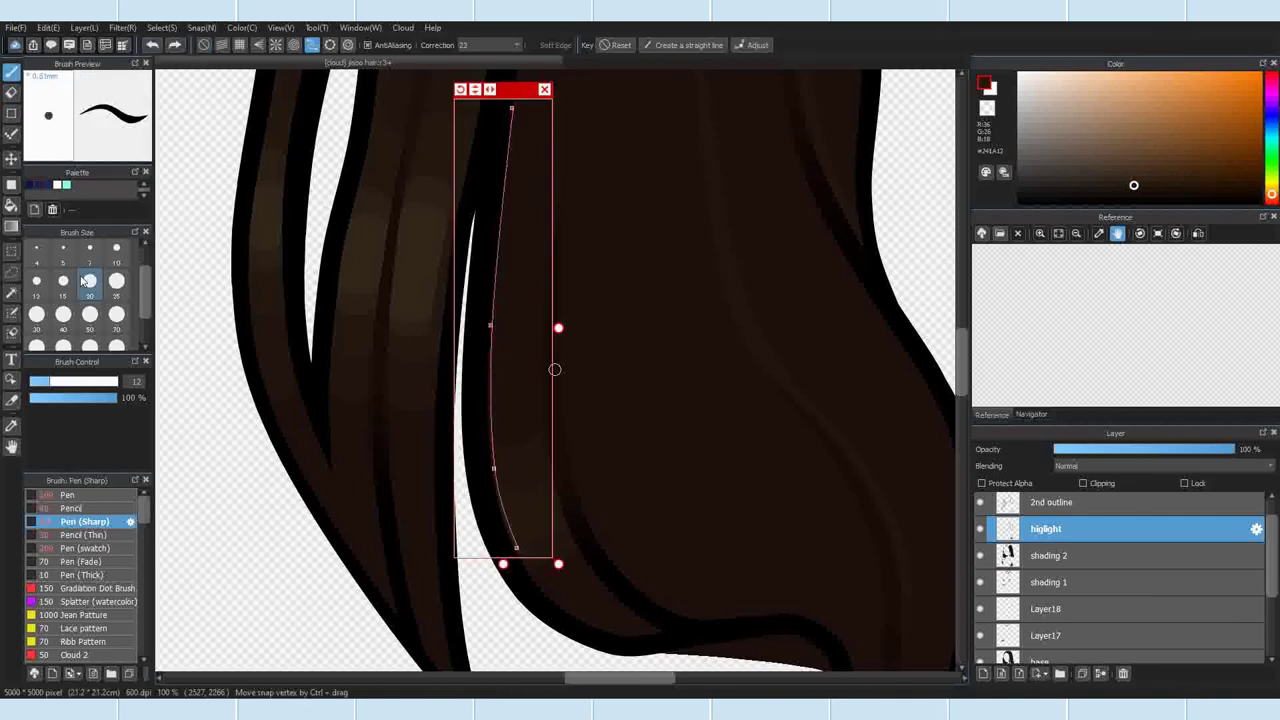
click(117, 281)
click(57, 509)
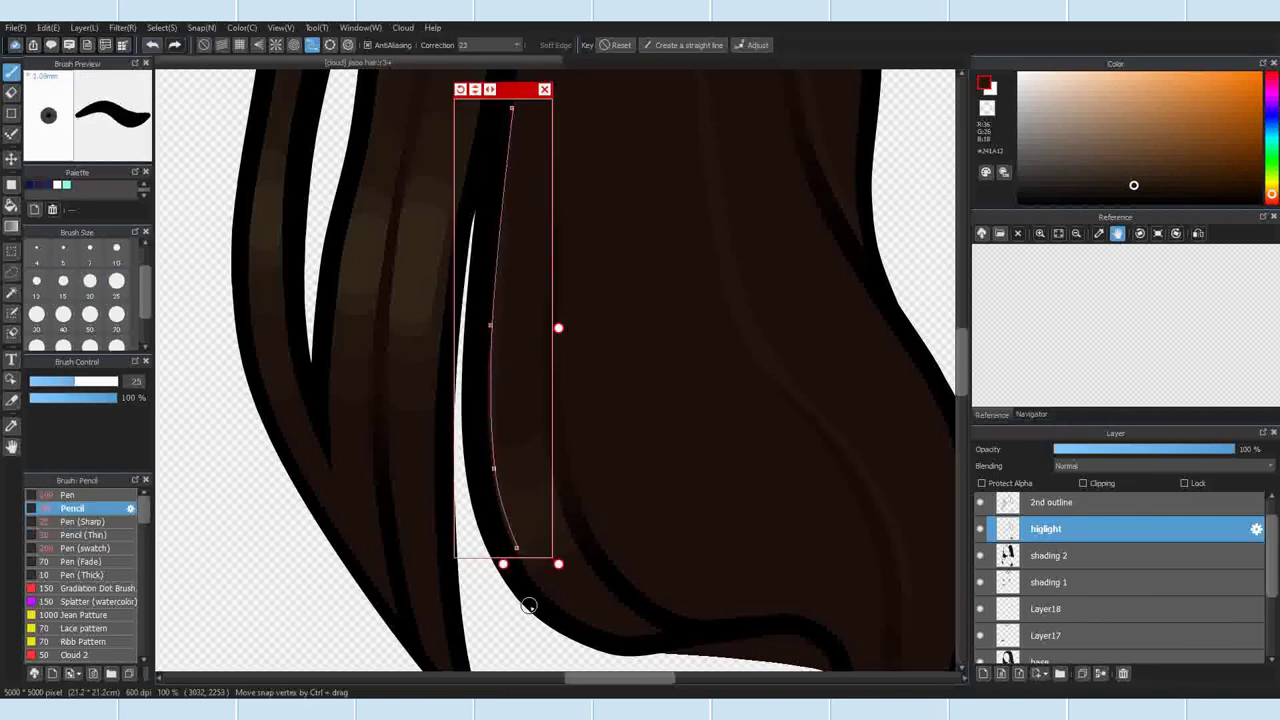
click(545, 90)
scroll(516, 193, down, 2)
scroll(530, 340, up, 2)
Step: Paint a #241A12 edge along the lower bend of the large side lock with a curve guide and the size 25 Pencil
click(312, 45)
click(348, 50)
click(616, 496)
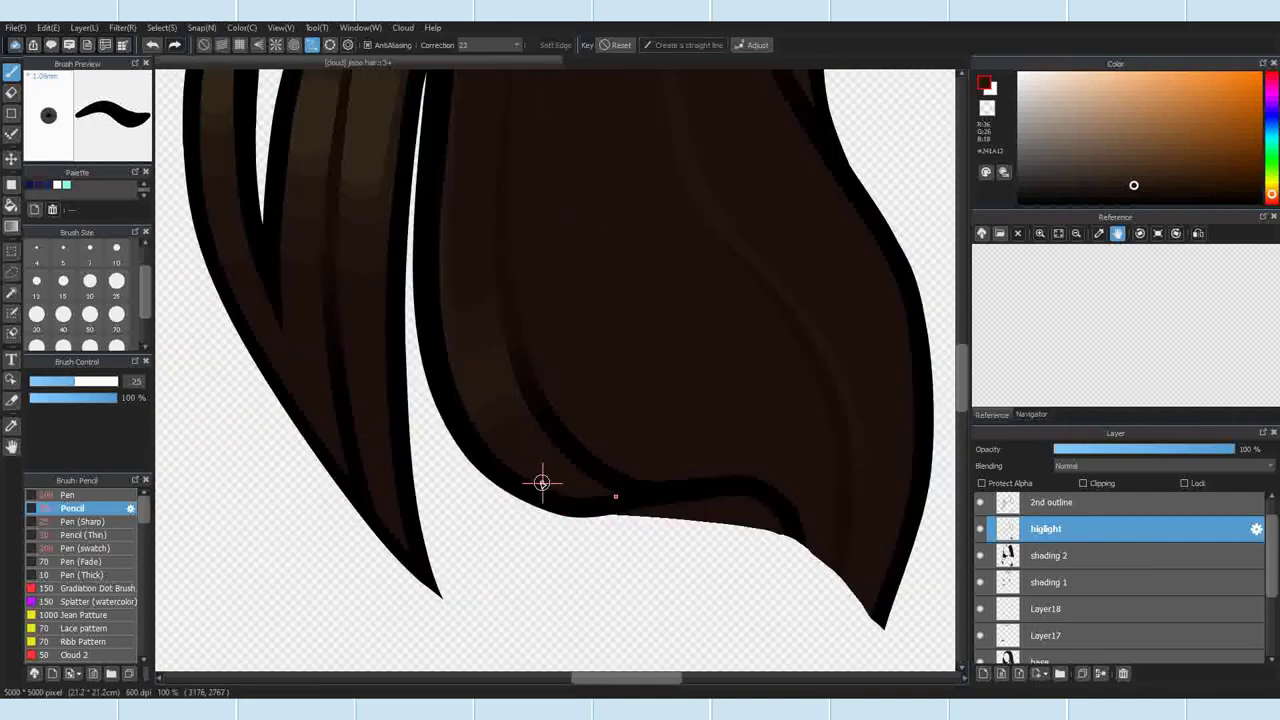
click(447, 335)
double_click(443, 254)
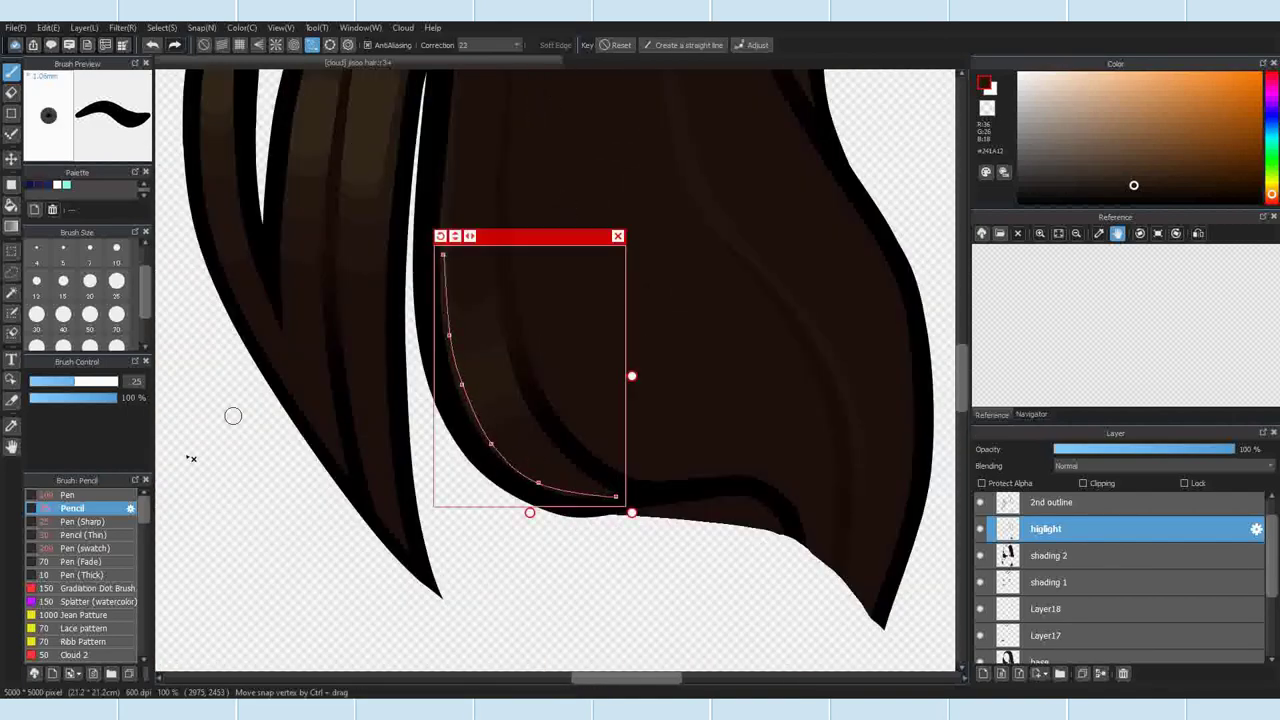
click(616, 238)
scroll(582, 352, down, 5)
scroll(607, 237, up, 1)
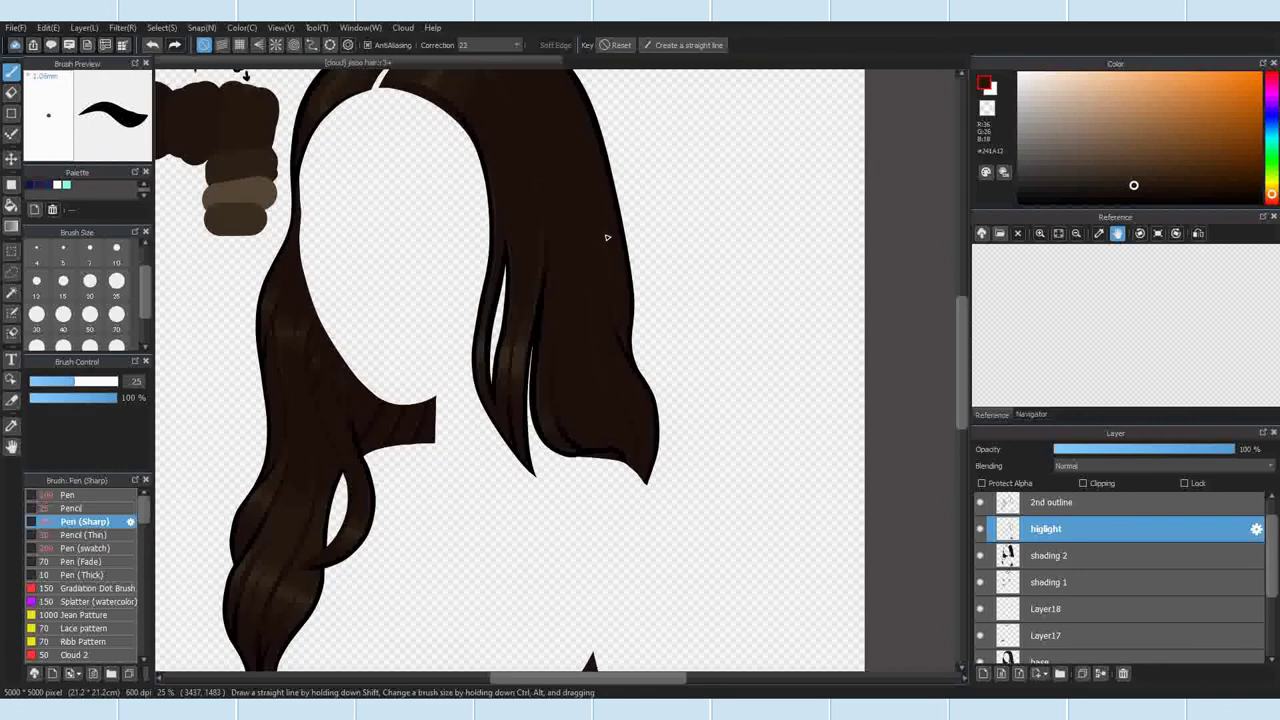
Step: Paint a #33271C streak under the long dark shading line right of the parting with a curve guide and the size 12 Pen (Fade)
scroll(516, 264, down, 2)
scroll(490, 195, up, 7)
right_click(578, 368)
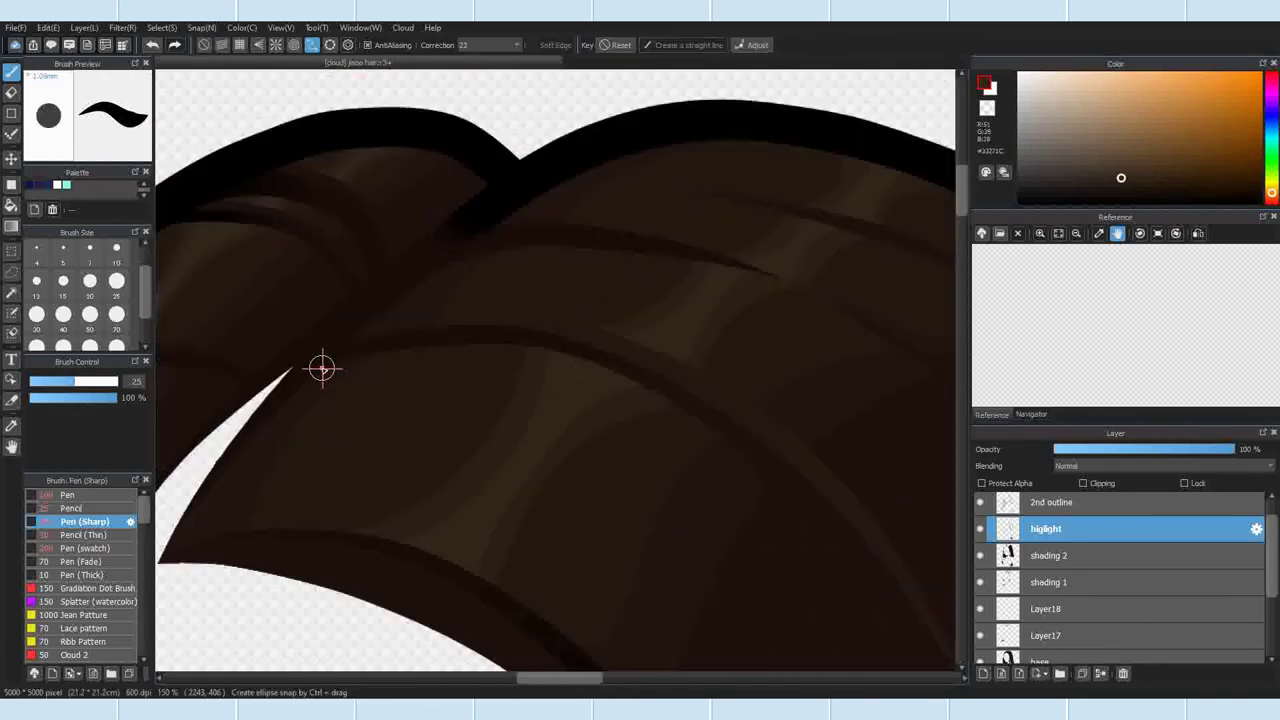
double_click(649, 392)
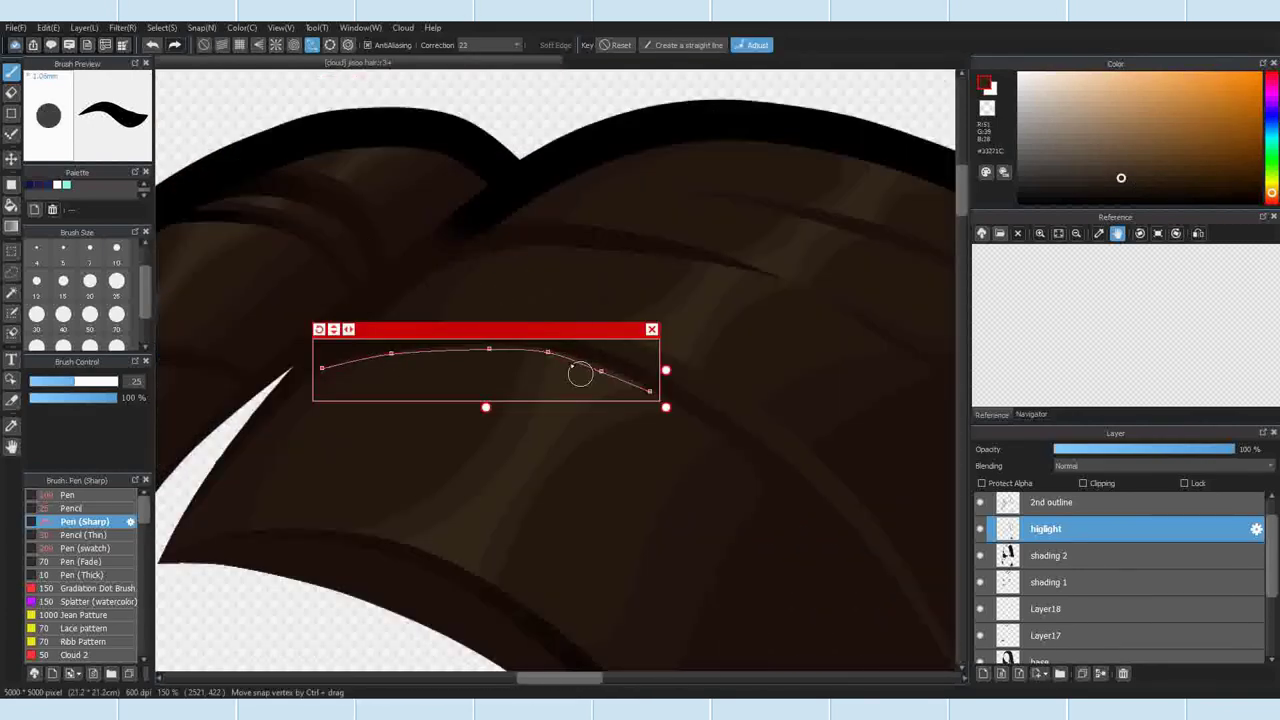
click(82, 561)
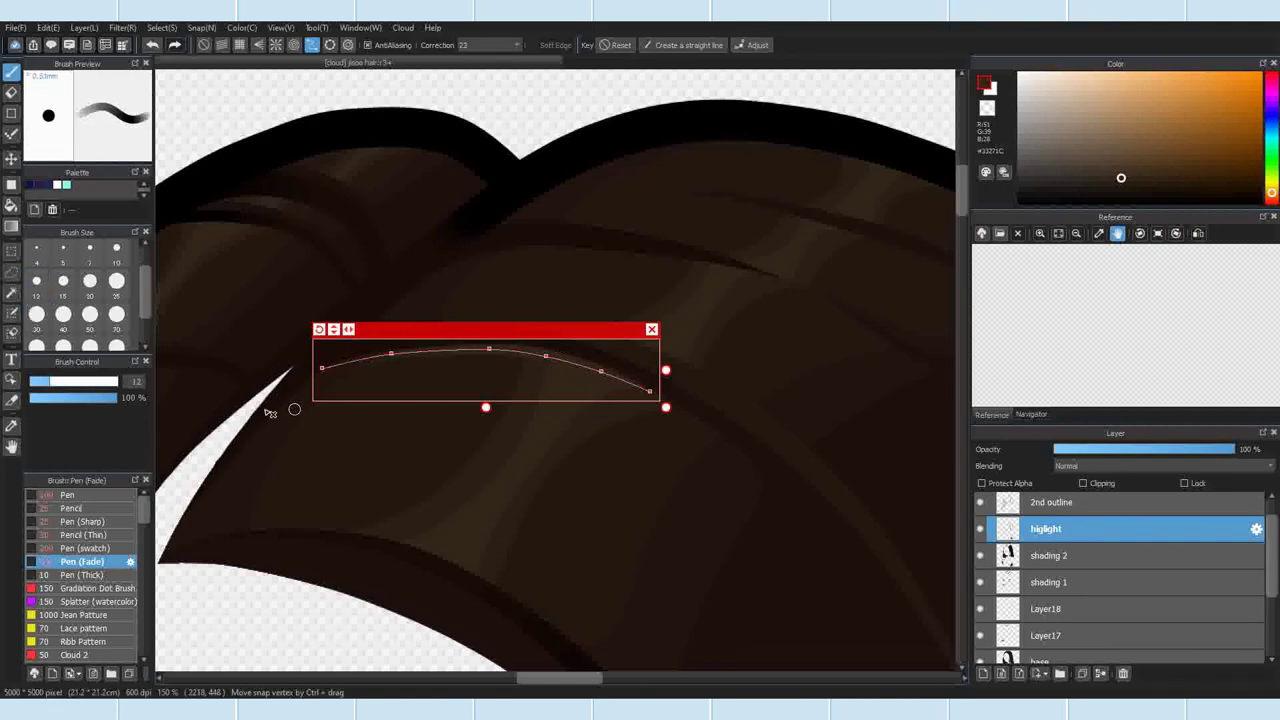
click(652, 329)
Step: Add a #33271C streak under the next shading line up, right of the parting, with a curve guide and the size 20 Pen (Fade)
scroll(640, 323, down, 3)
scroll(603, 303, up, 2)
click(312, 45)
click(347, 45)
click(440, 352)
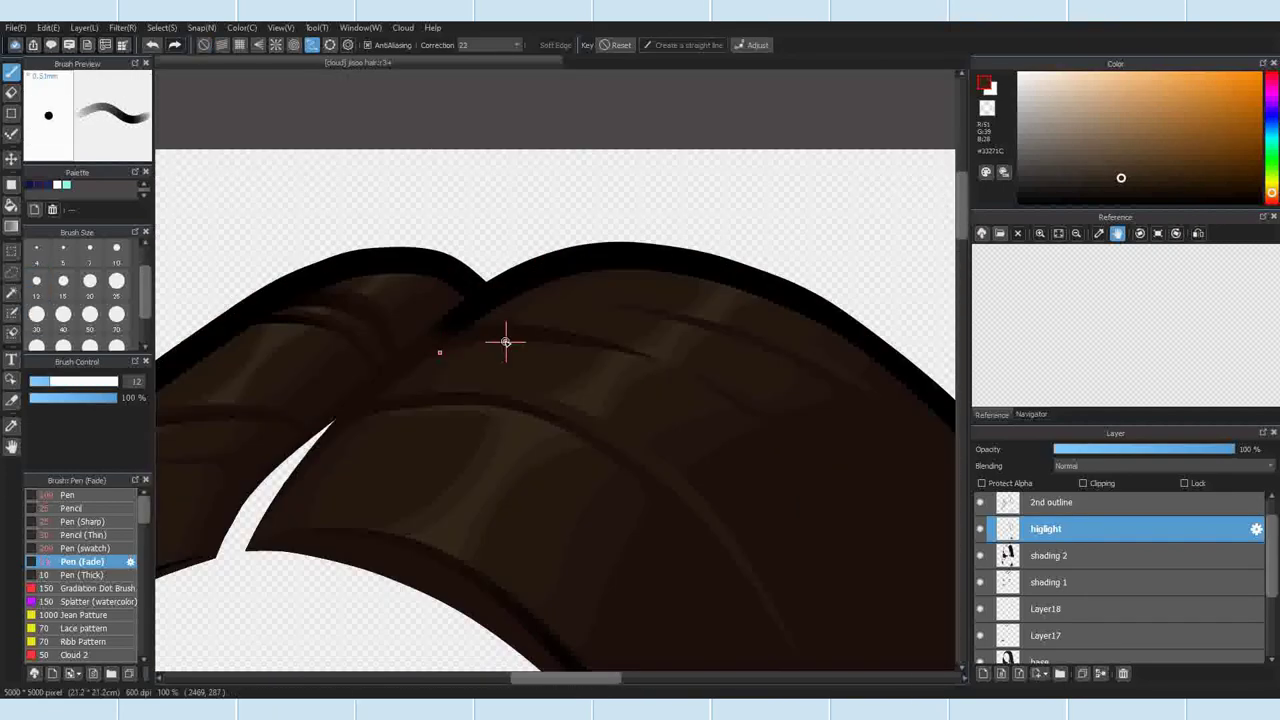
double_click(628, 357)
click(635, 323)
scroll(623, 320, up, 3)
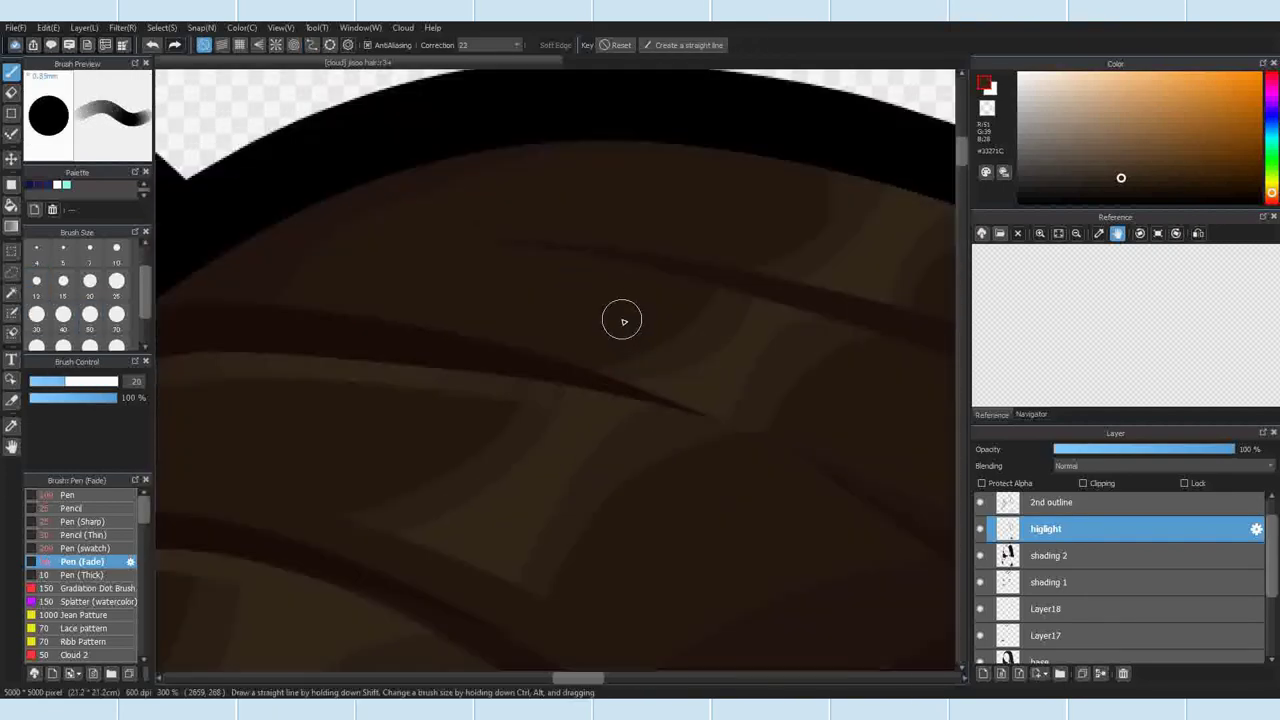
scroll(623, 320, down, 4)
scroll(610, 325, up, 1)
Step: Trace a #33271C streak beneath the uppermost shading line right of the parting with a curve guide and the size 10 Pen (Fade)
click(312, 45)
click(620, 331)
scroll(606, 336, down, 3)
scroll(628, 378, up, 4)
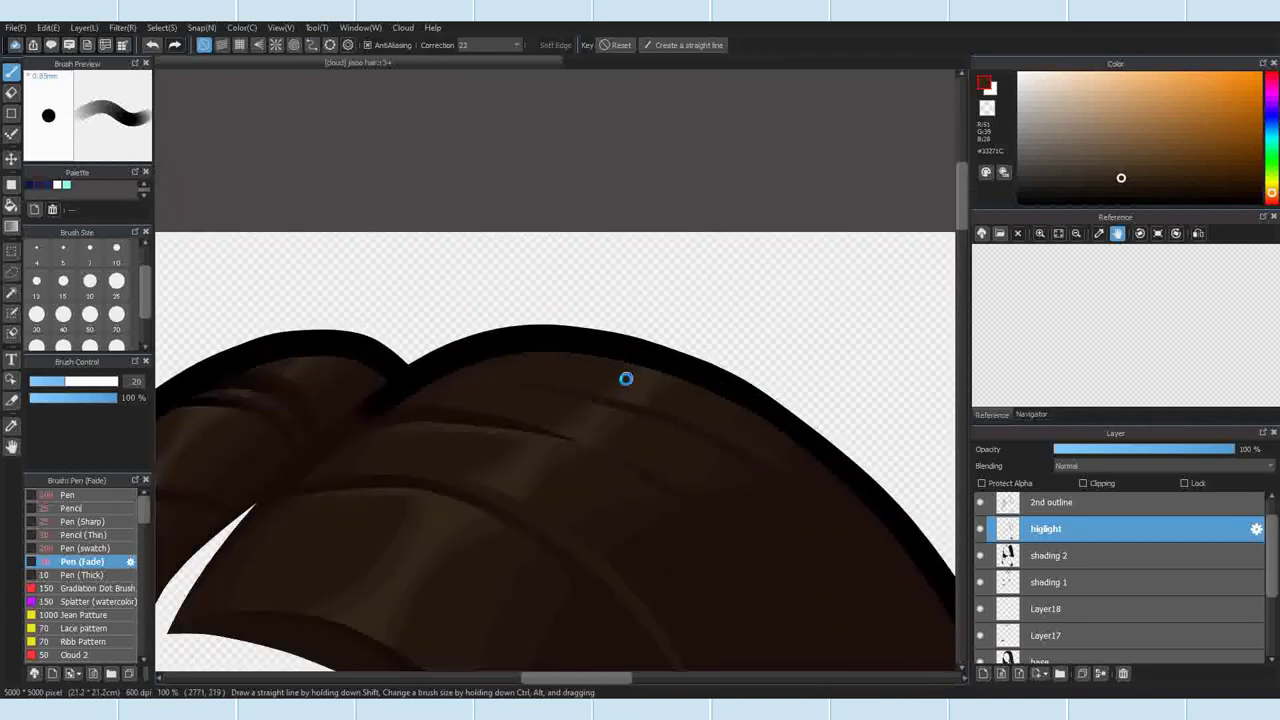
click(312, 45)
click(348, 45)
click(310, 389)
click(445, 404)
click(645, 453)
double_click(786, 510)
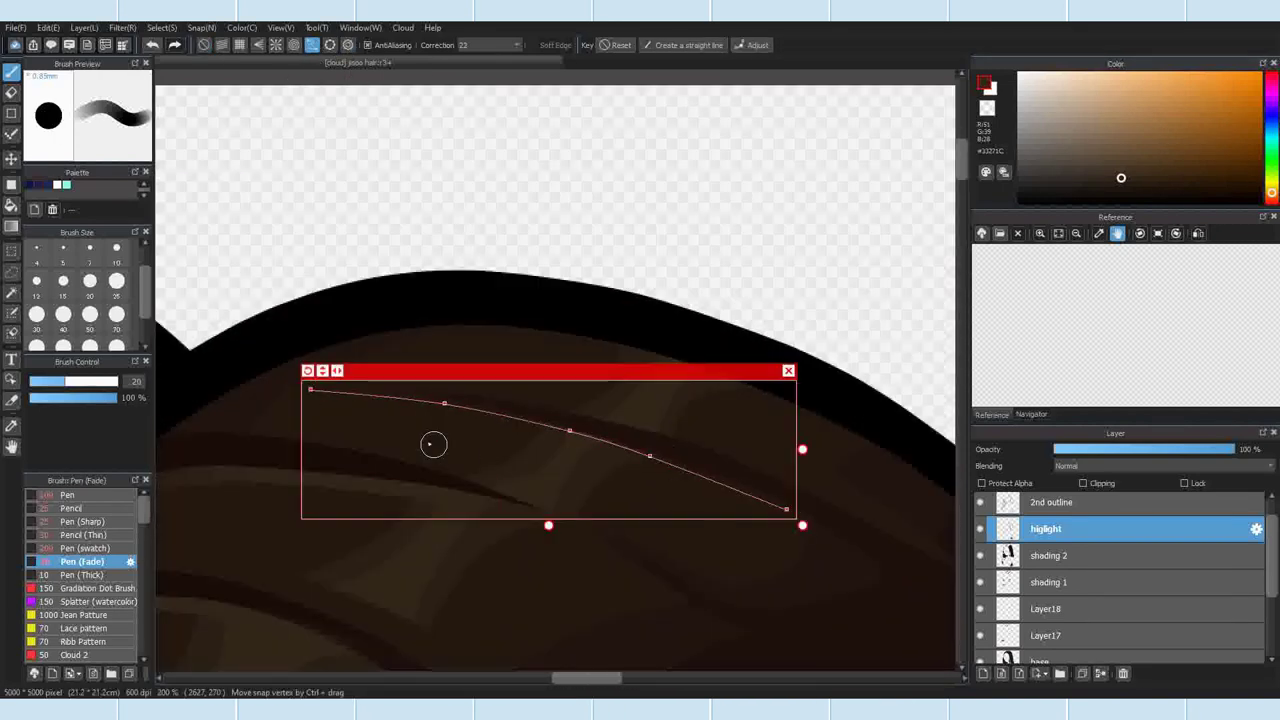
click(63, 281)
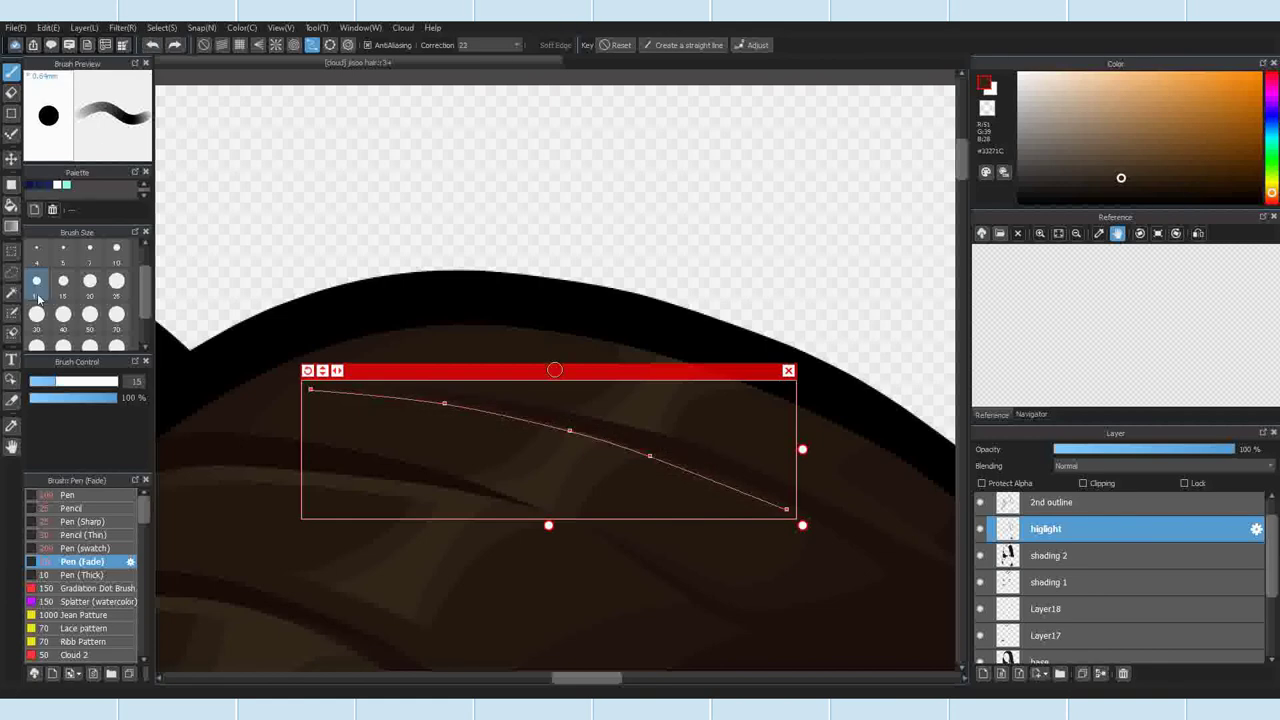
click(788, 371)
Step: Trace a #33271C streak along the inner upper edge right of the parting with a curve guide and the size 20 Pen (Fade)
scroll(708, 361, down, 3)
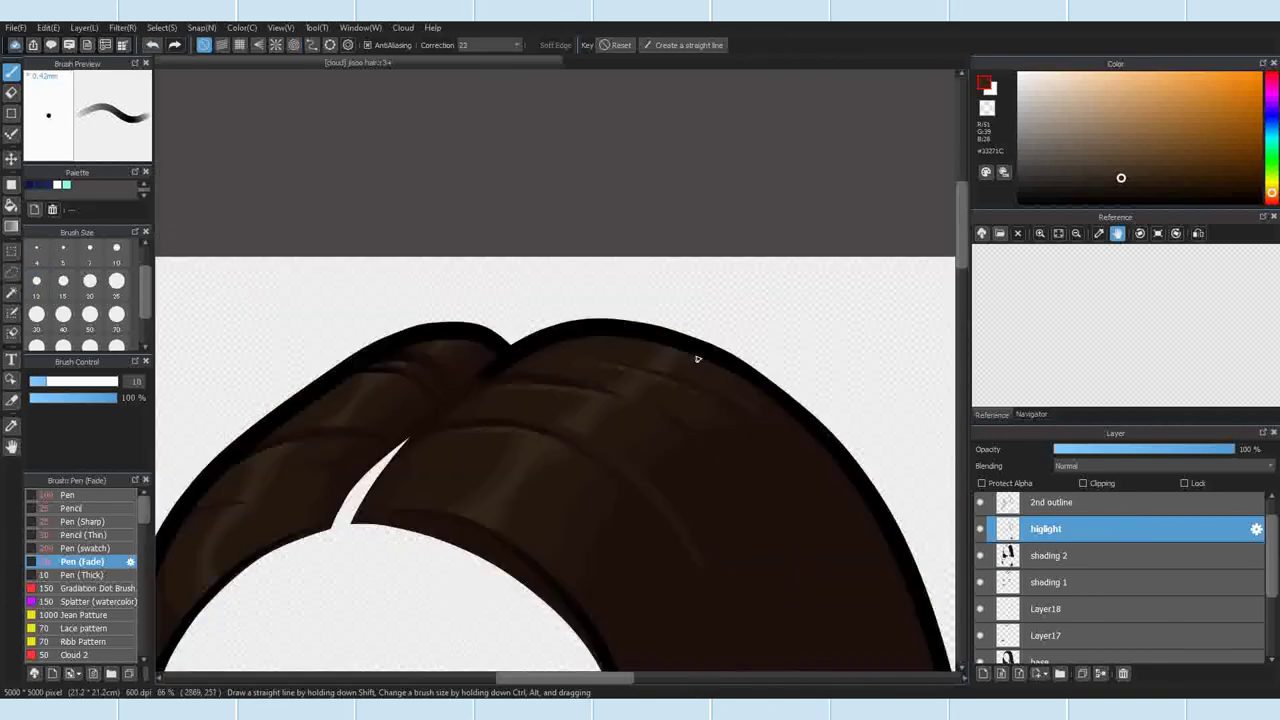
scroll(702, 357, up, 2)
click(312, 45)
click(348, 45)
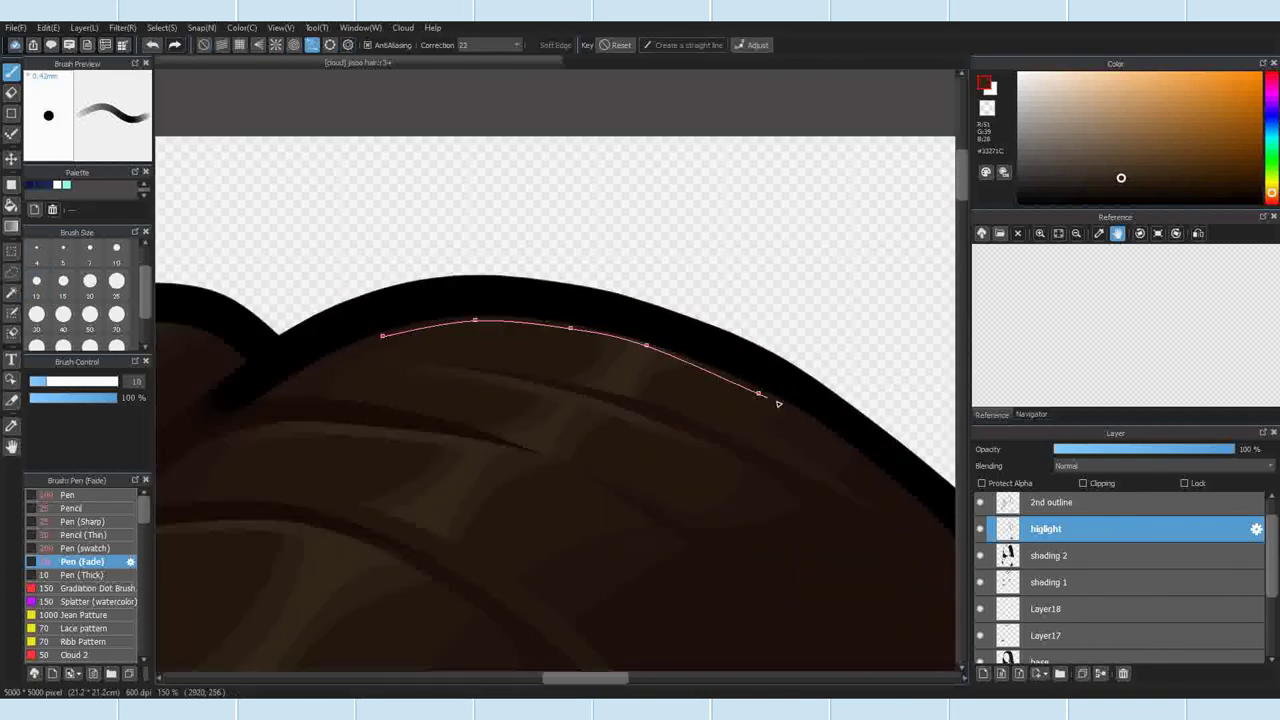
double_click(851, 448)
scroll(588, 303, down, 6)
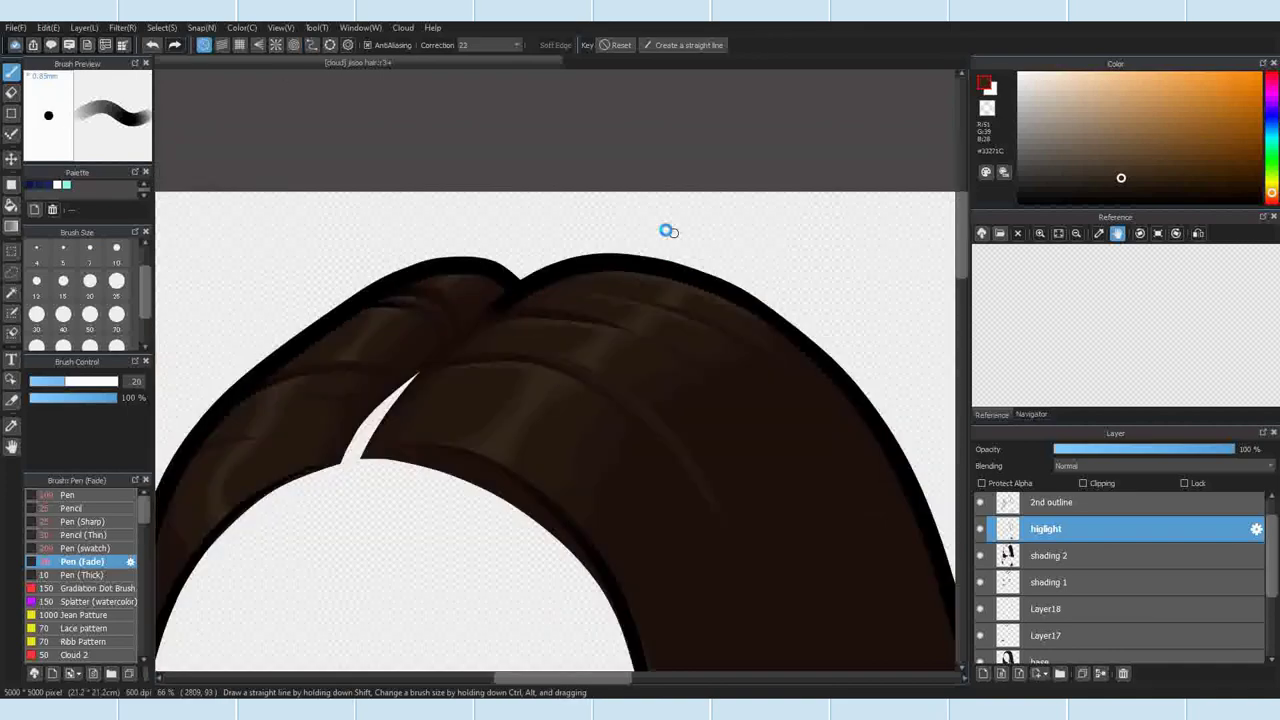
scroll(697, 434, up, 3)
Step: Trace a #33271C streak down the middle of the pointed front lock with a curve guide and the size 15 Pen (Fade)
scroll(706, 470, up, 2)
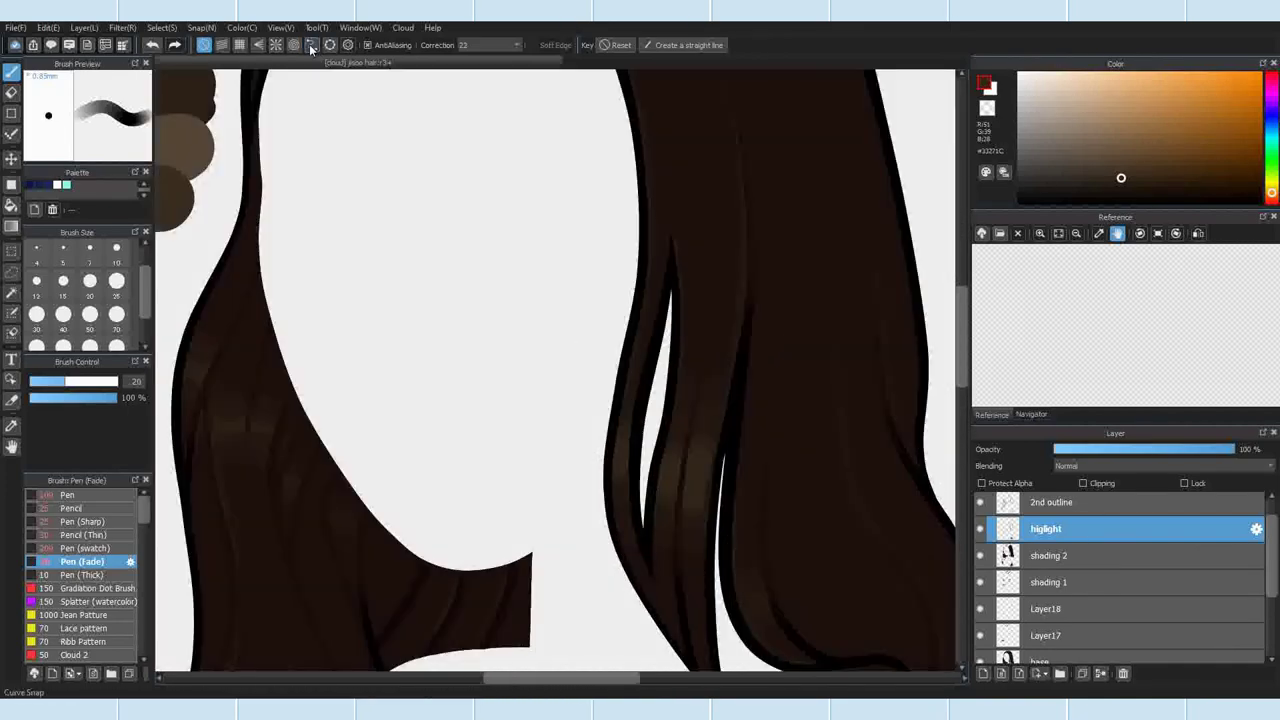
click(312, 45)
scroll(591, 228, down, 1)
scroll(680, 595, up, 2)
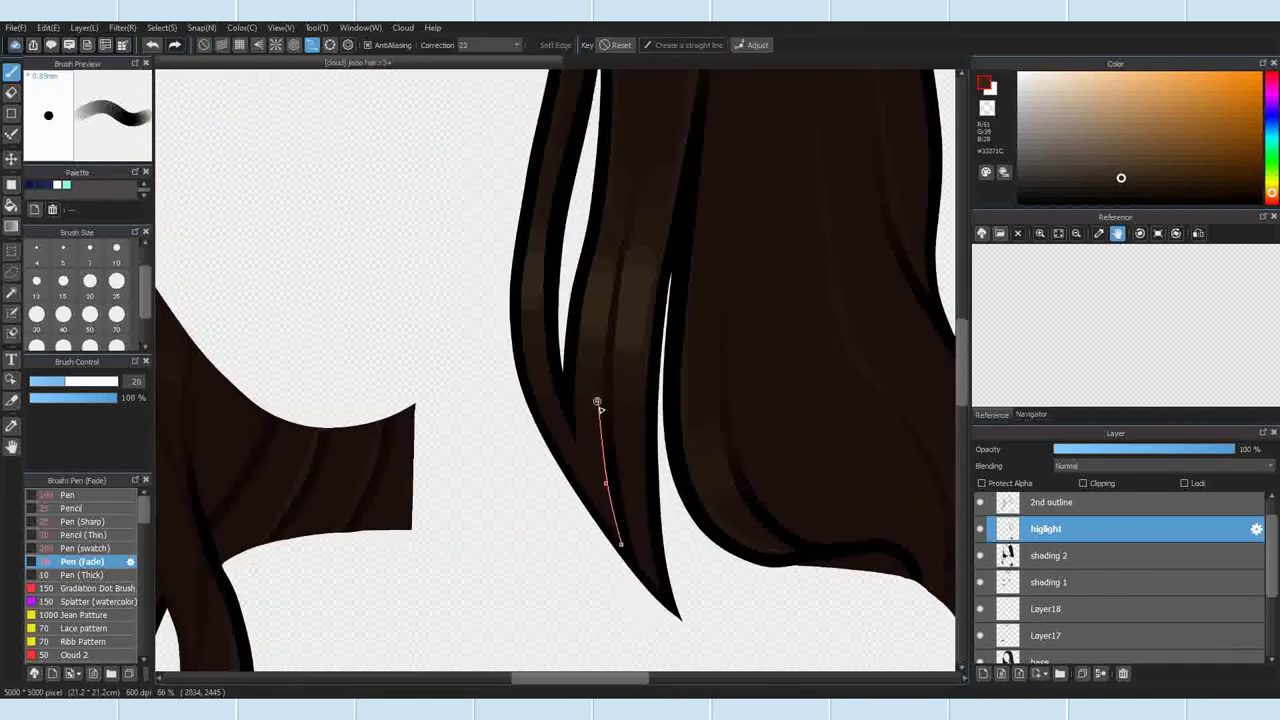
double_click(634, 153)
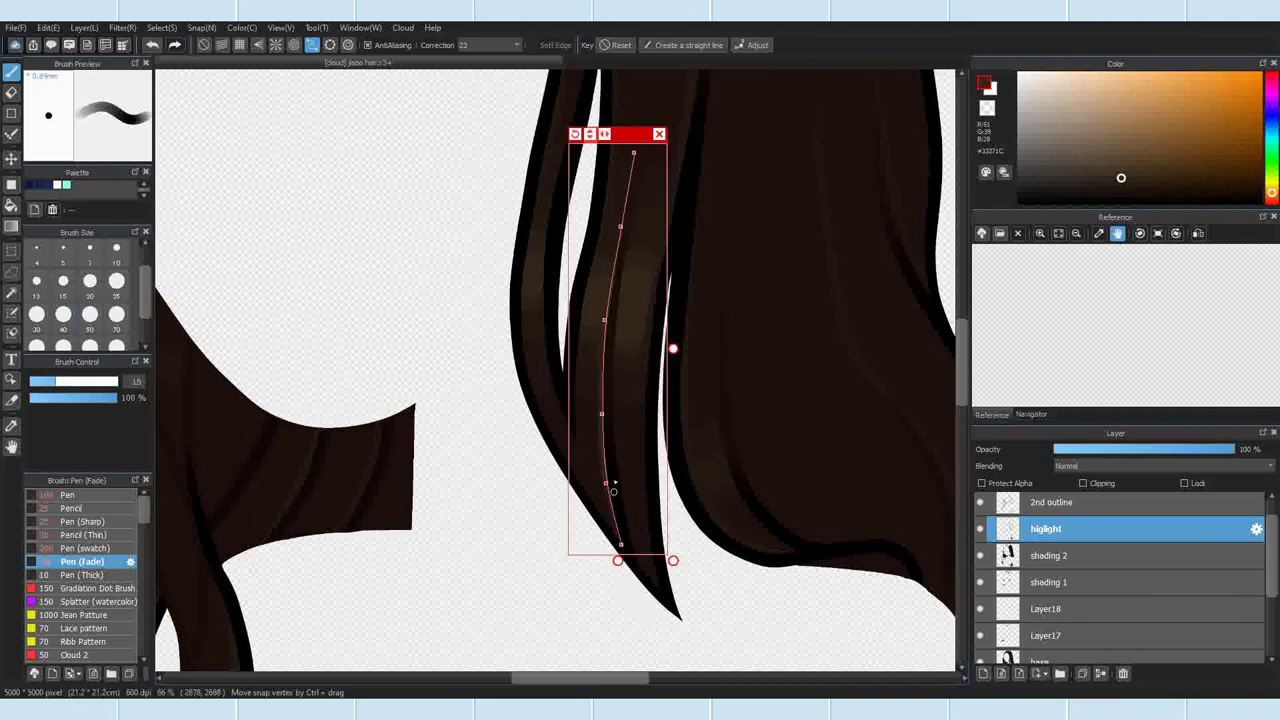
scroll(612, 375, up, 3)
scroll(590, 395, down, 3)
click(648, 149)
scroll(637, 302, down, 4)
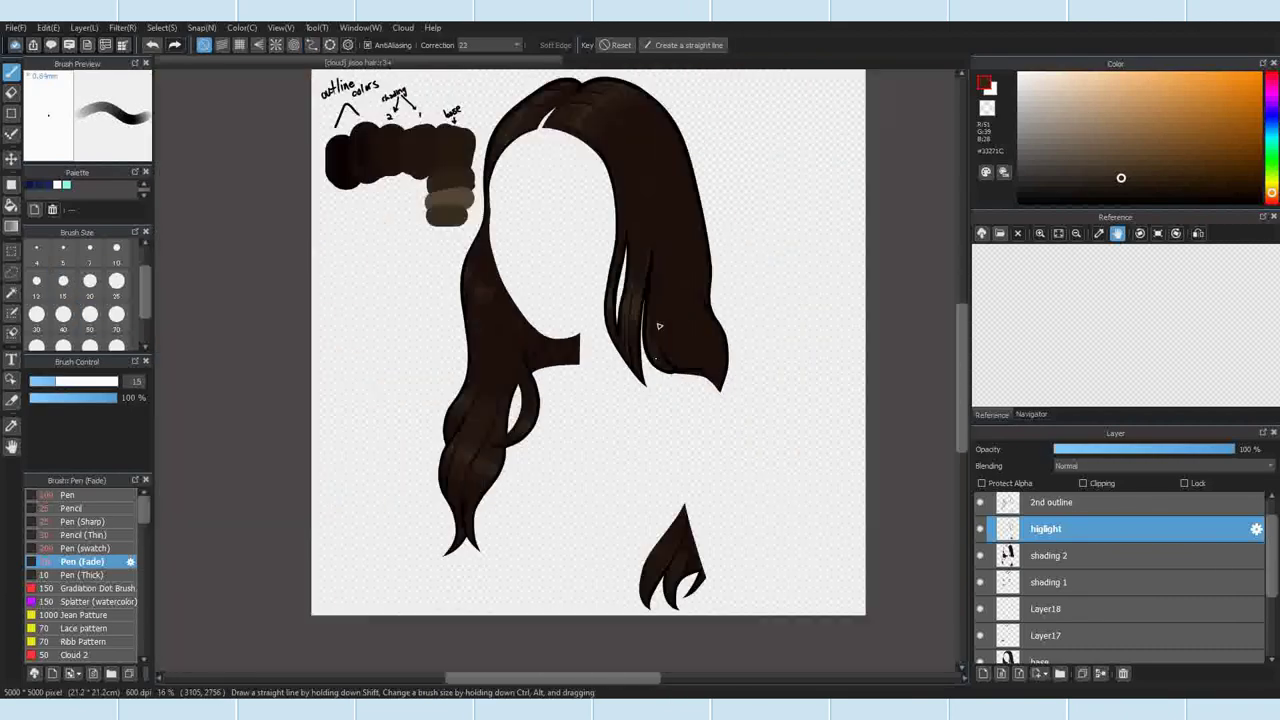
Step: Trace a #33271C streak along the face-side edge of the thin front strand with a curve guide and the size 20 Pen (Fade)
scroll(620, 238, up, 3)
click(312, 45)
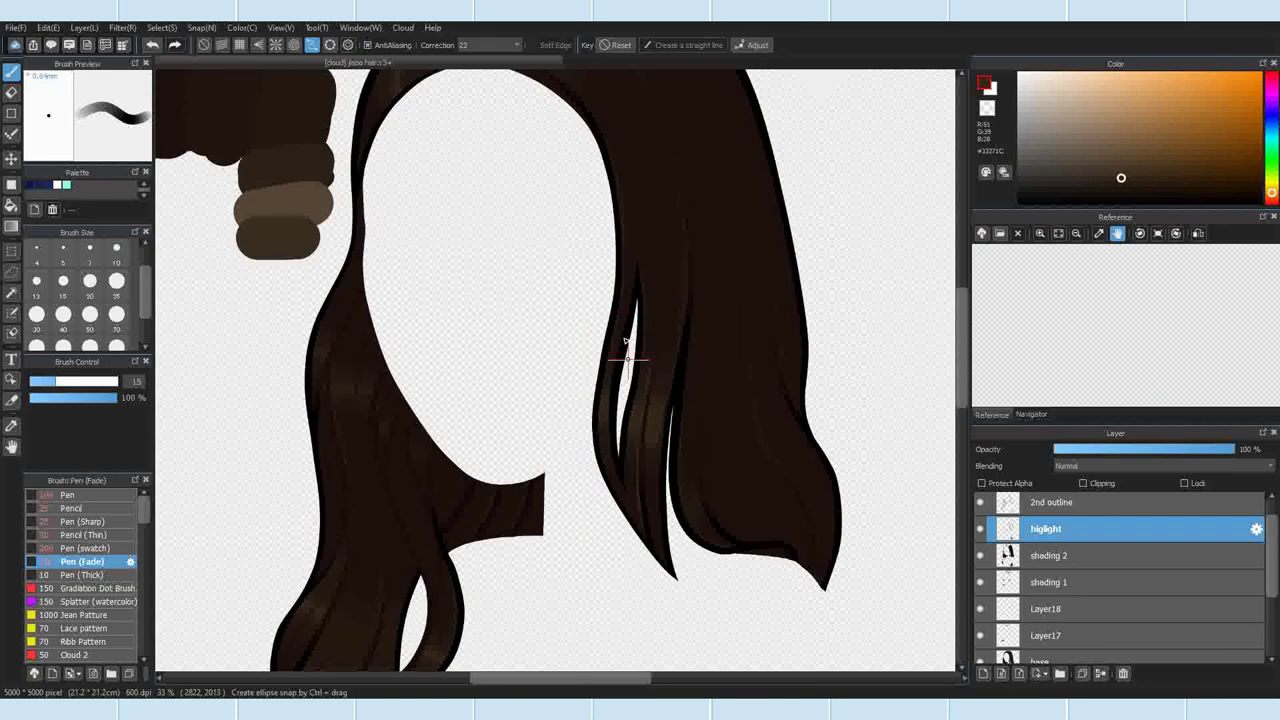
scroll(622, 337, up, 2)
click(604, 334)
drag(598, 487, 590, 374)
scroll(590, 374, up, 1)
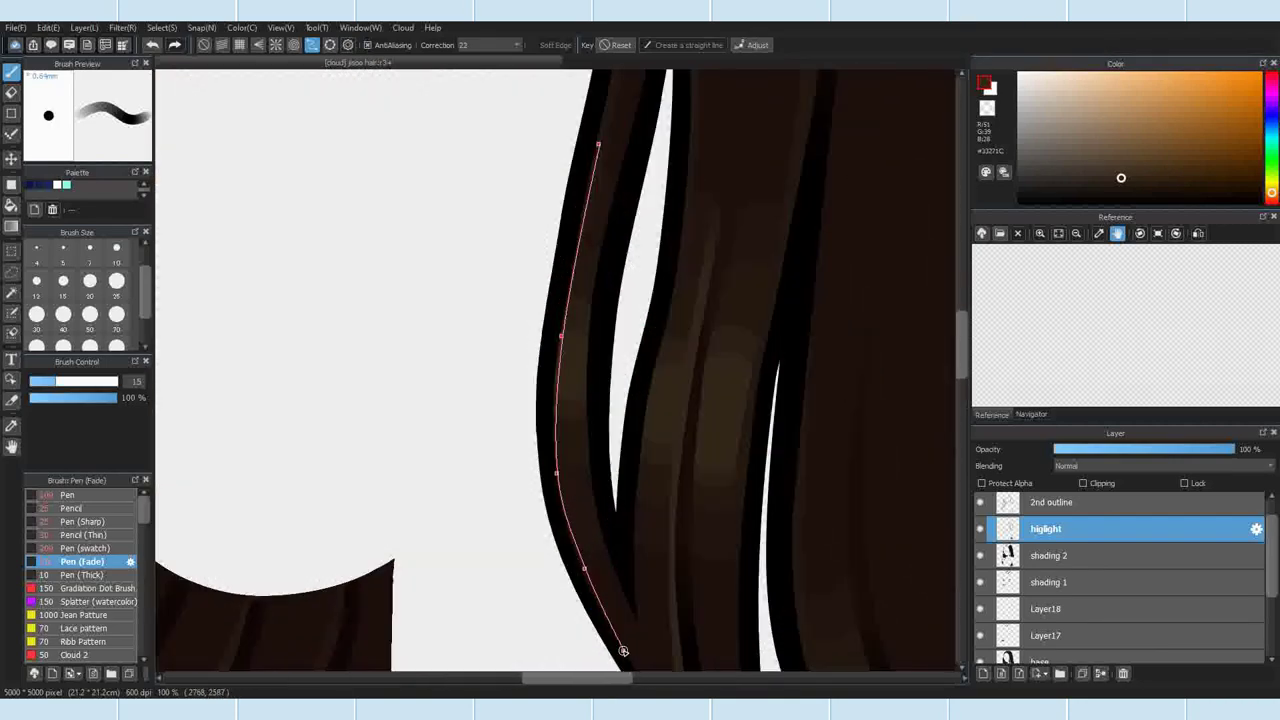
double_click(629, 654)
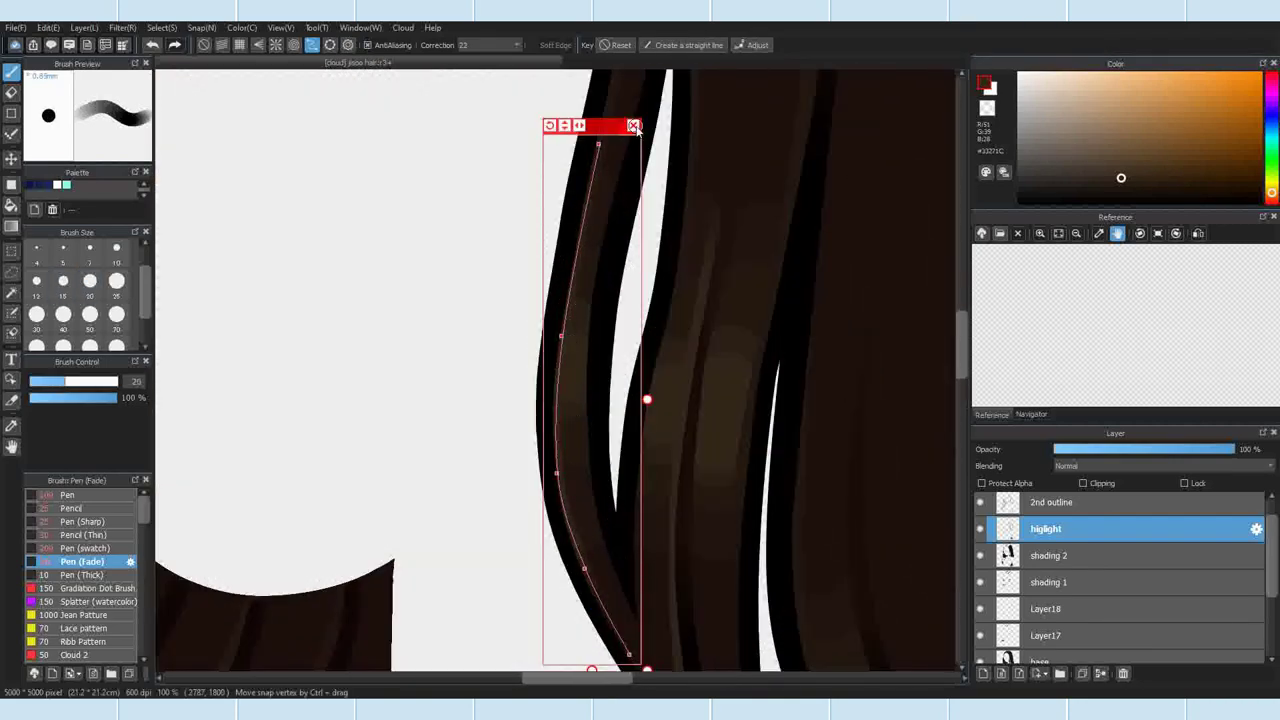
click(633, 127)
scroll(645, 298, down, 6)
Step: Trace a #33271C streak along the lower inner edge of the large side lock with a curve guide and the size 20 Pen (Fade)
scroll(691, 304, up, 5)
click(312, 45)
click(617, 45)
click(552, 377)
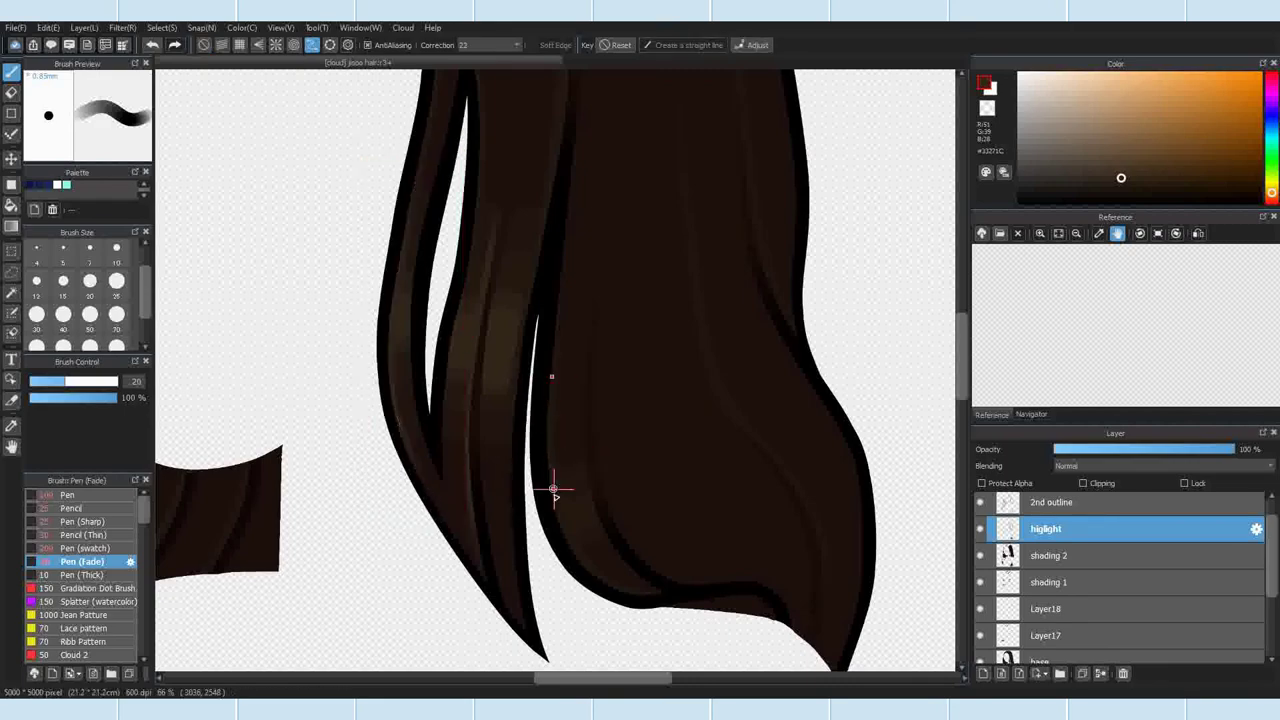
double_click(613, 588)
click(628, 359)
scroll(638, 392, down, 6)
Step: Touch up the #33271C highlight patch at the large side lock's lower bend with the size 12 Pencil
scroll(645, 391, up, 7)
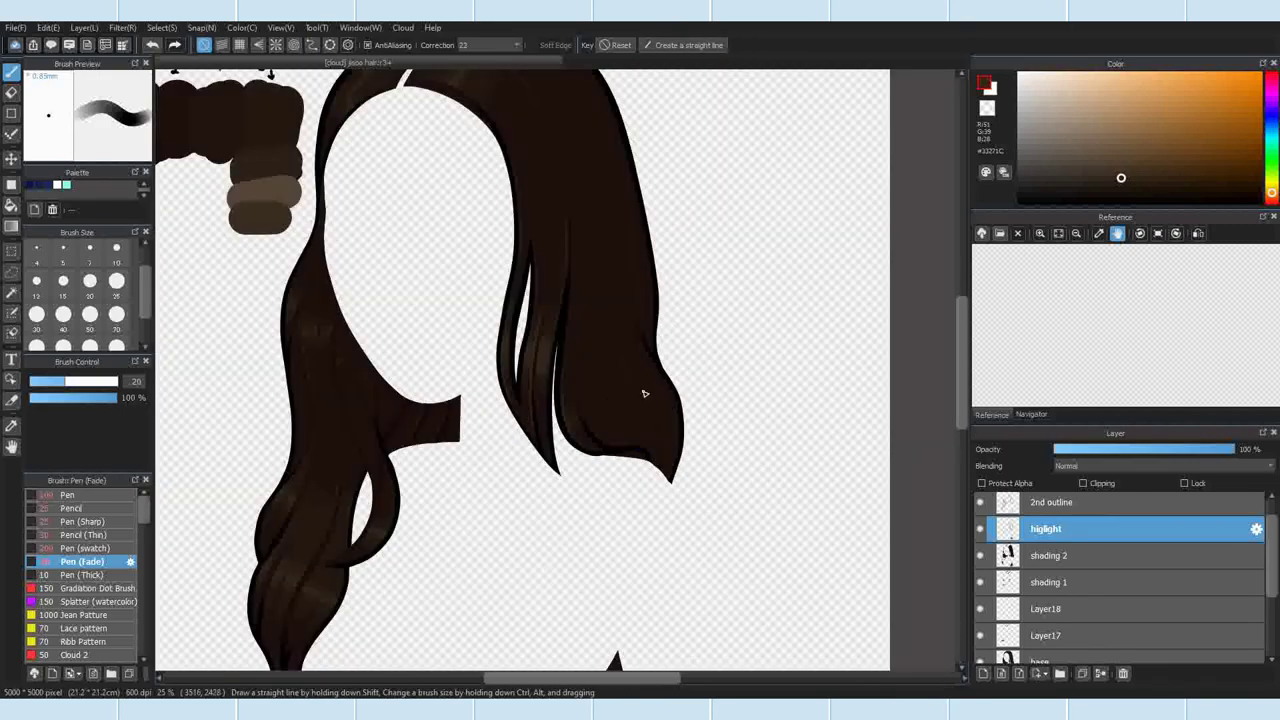
click(40, 510)
scroll(491, 428, up, 5)
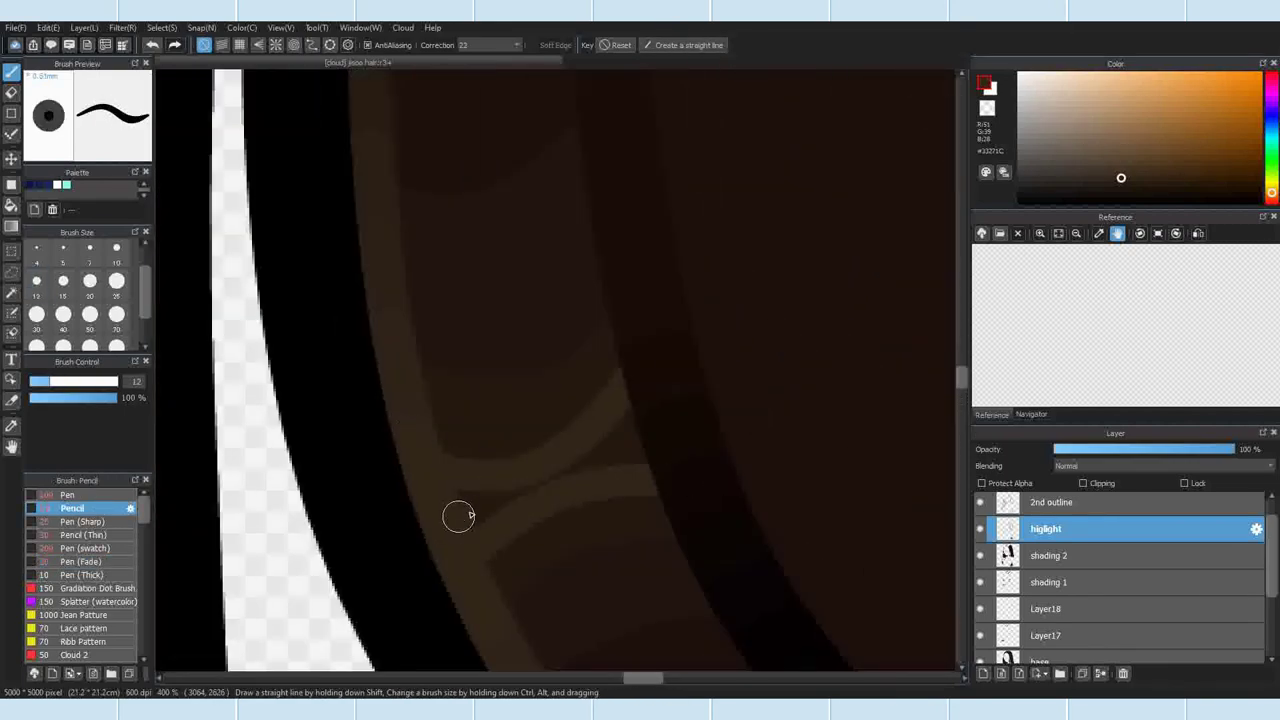
scroll(633, 415, down, 5)
scroll(514, 294, up, 2)
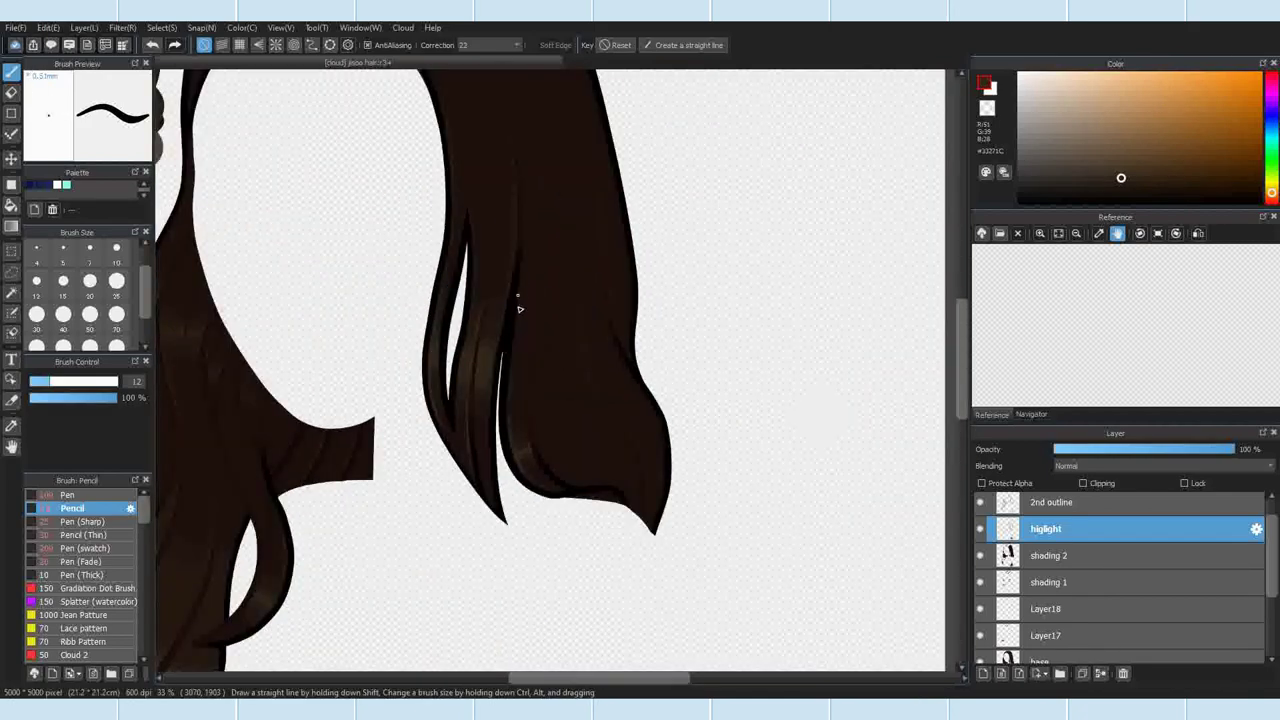
Step: Trace a #33271C streak along the shading line near the large side lock's outer edge with a curve guide and size 20 Pen (Fade) at 54% opacity
scroll(514, 294, down, 2)
click(312, 45)
scroll(560, 380, up, 4)
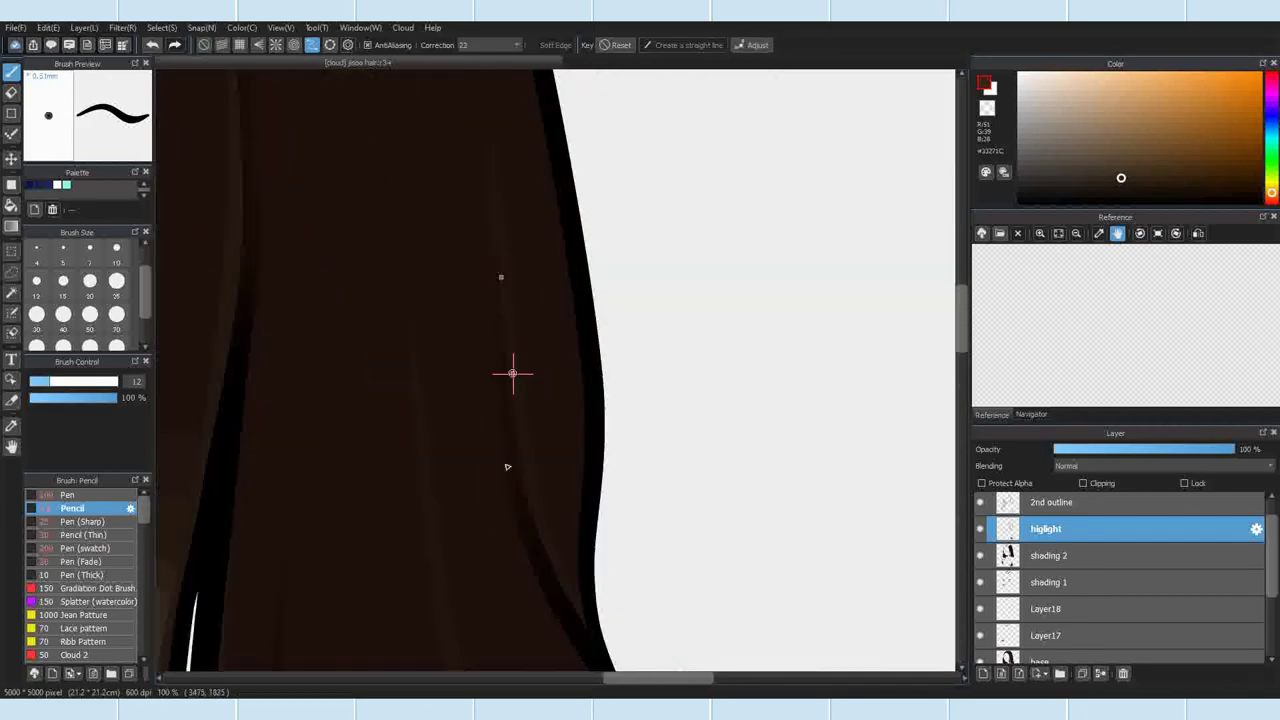
double_click(594, 648)
click(82, 562)
drag(501, 300, 574, 602)
click(596, 261)
scroll(569, 283, down, 4)
click(153, 46)
click(78, 397)
scroll(600, 400, up, 6)
scroll(394, 134, down, 5)
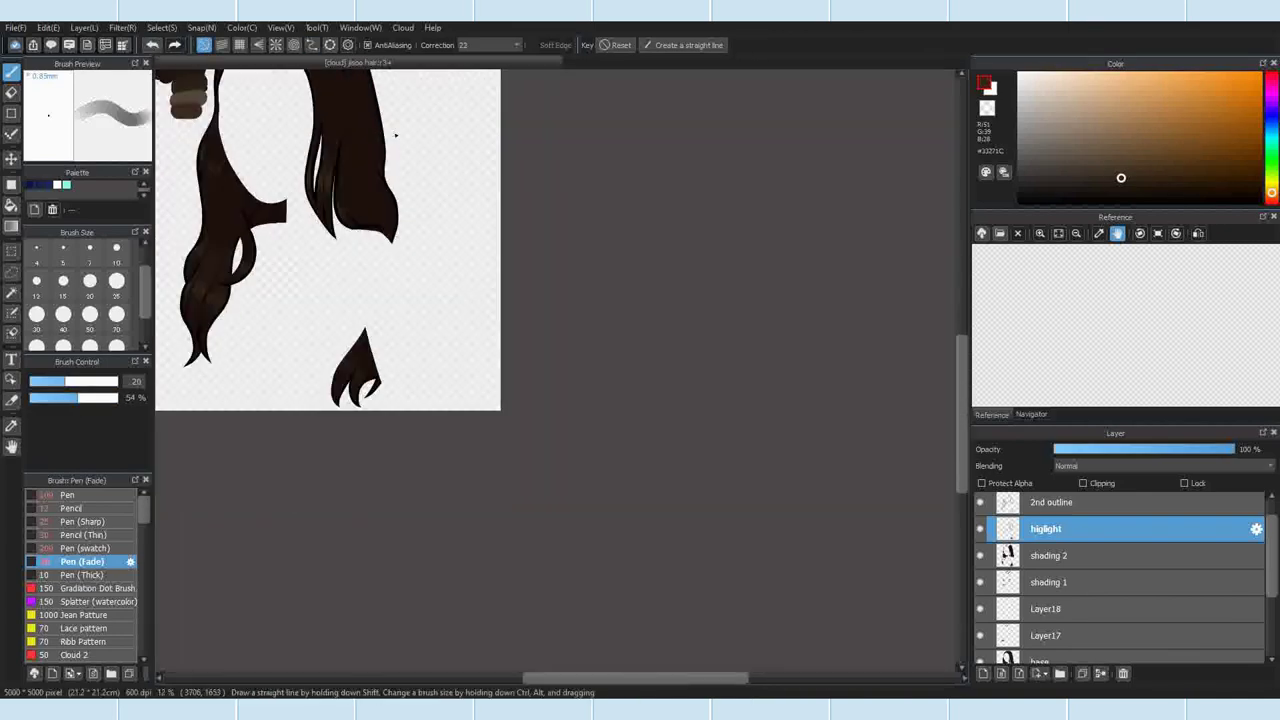
Step: Trace a #33271C streak along the short shading line left of the parting with a curve guide and the size 15 Pen (Fade) at 100% opacity
scroll(416, 193, up, 3)
scroll(302, 221, up, 2)
click(312, 45)
scroll(300, 378, up, 1)
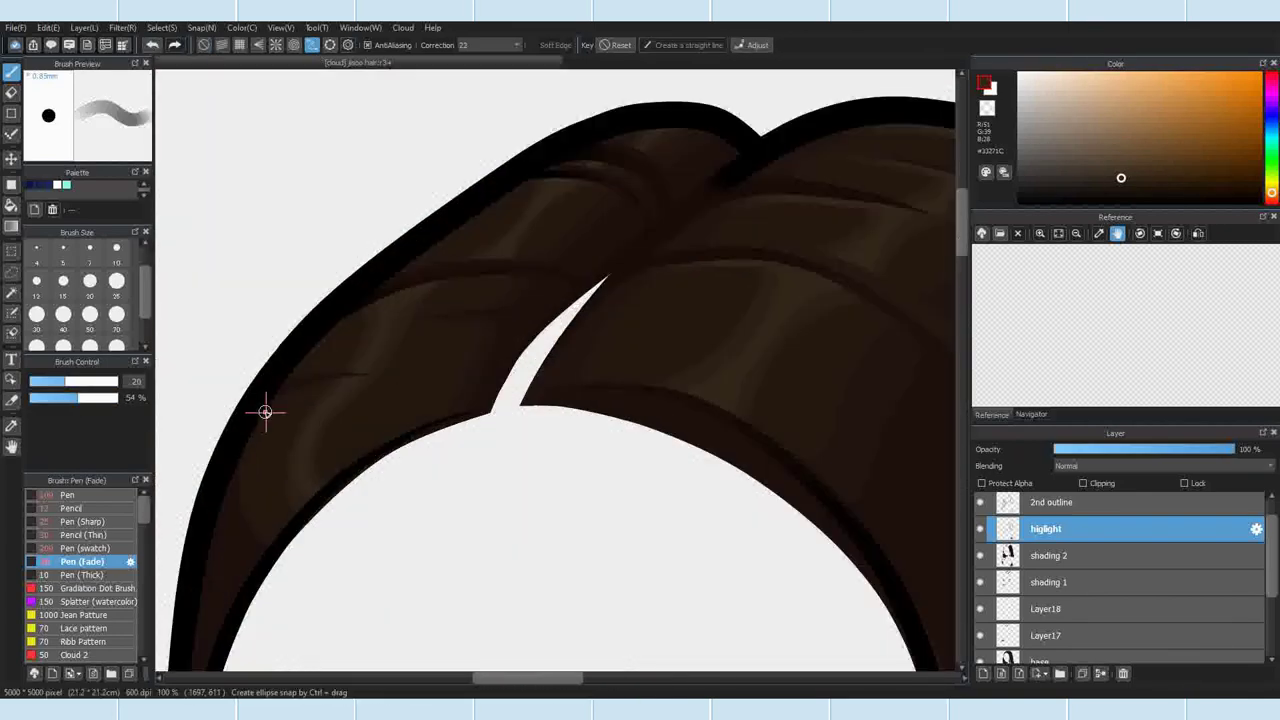
double_click(442, 381)
drag(97, 400, 120, 400)
scroll(310, 379, up, 2)
click(153, 46)
click(63, 283)
drag(223, 446, 578, 400)
click(573, 360)
scroll(571, 361, down, 4)
Step: Trace a #33271C streak under the long shading line left of the parting with a curve guide and the size 15 Pen (Fade)
scroll(534, 340, up, 3)
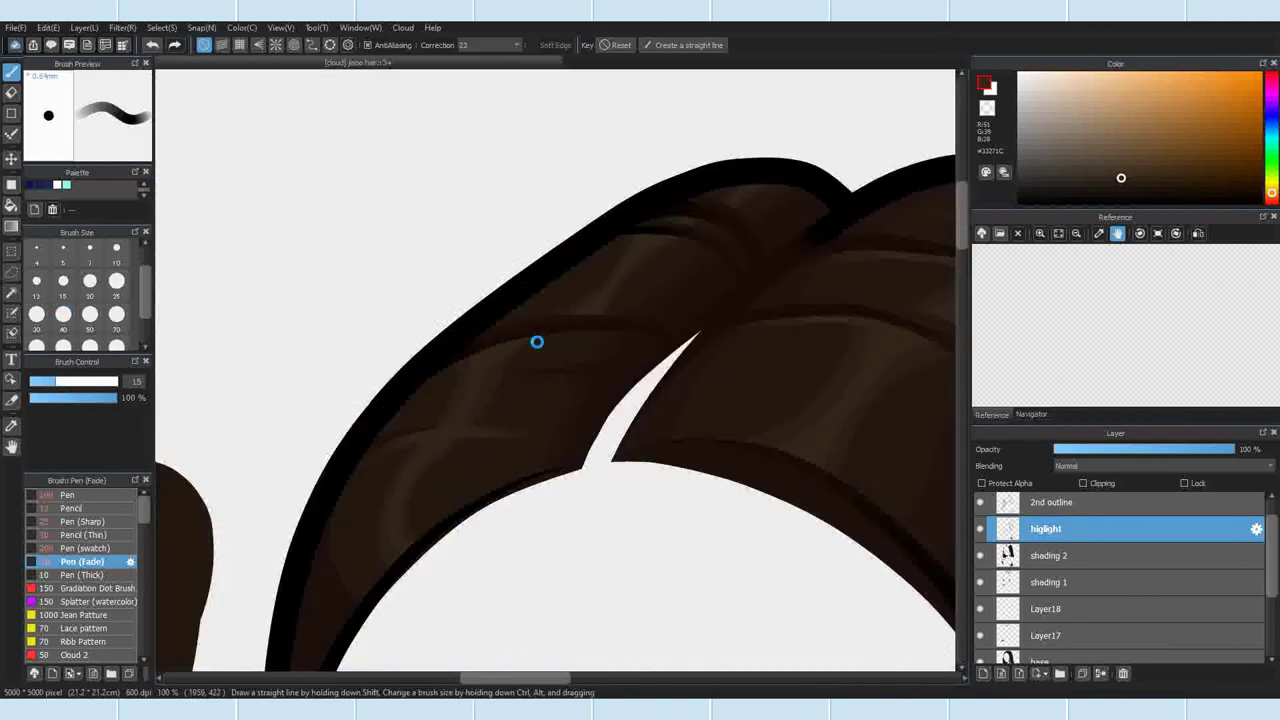
scroll(669, 334, up, 1)
scroll(606, 330, down, 2)
scroll(606, 330, down, 2)
scroll(508, 371, up, 3)
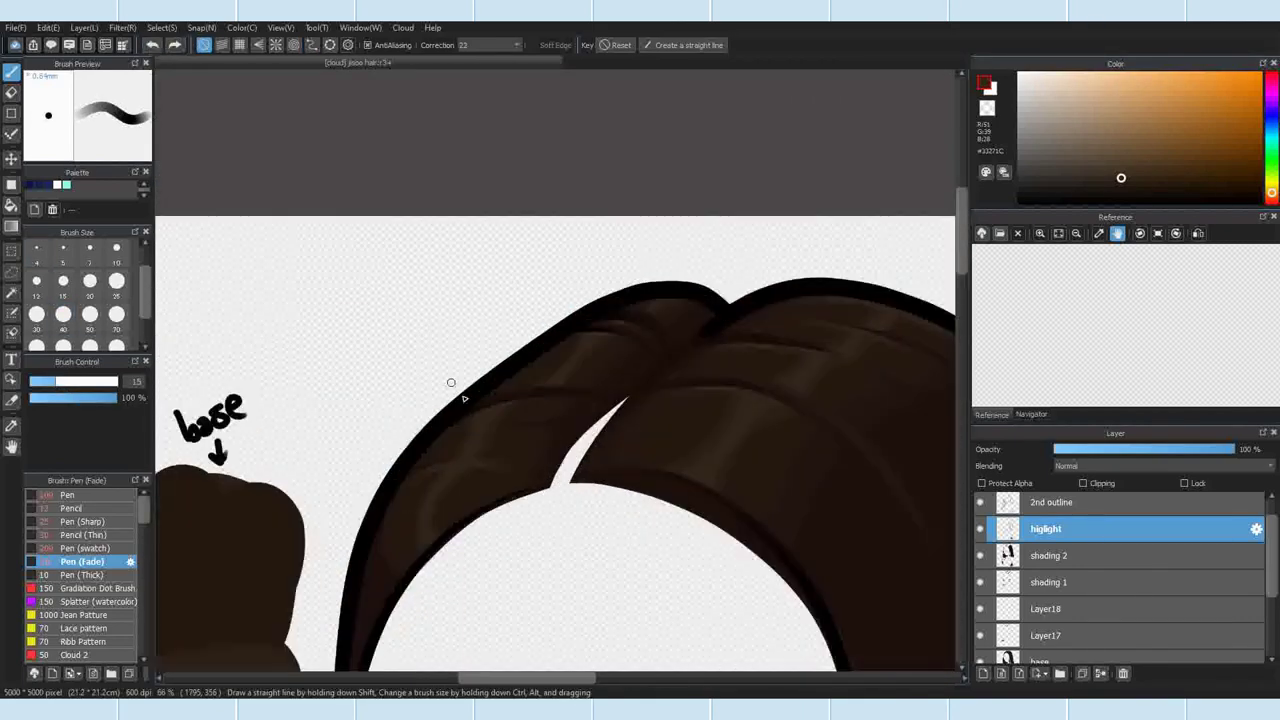
double_click(690, 400)
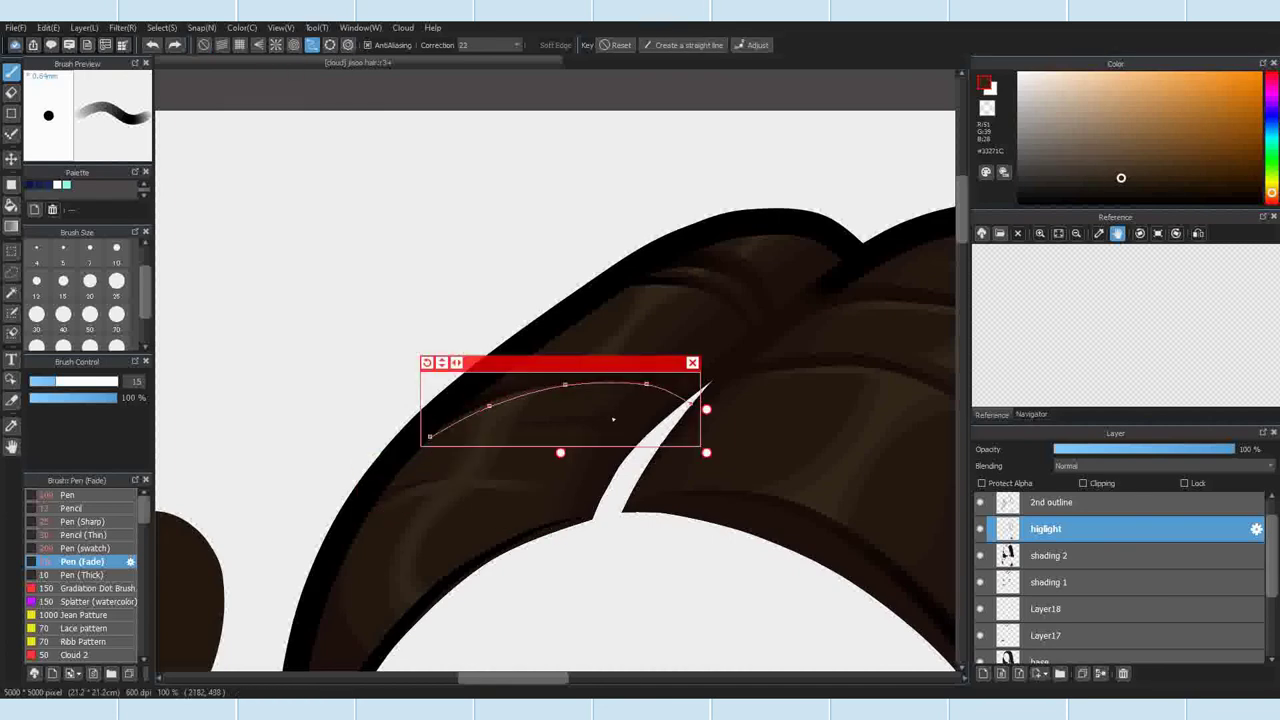
scroll(536, 392, down, 3)
Step: Trace #33271C streaks down the middle and outer edge of the looping curl with curve guides and the size 15 Pen (Fade)
scroll(574, 369, up, 3)
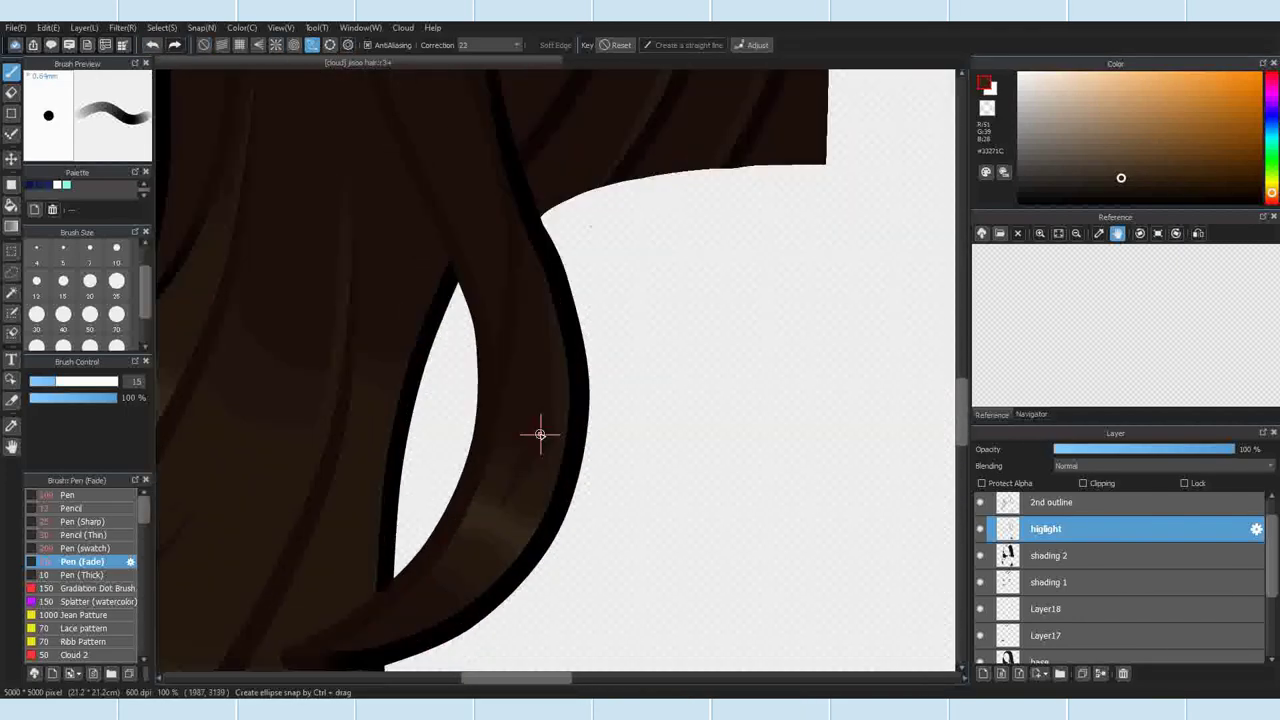
drag(538, 380, 486, 523)
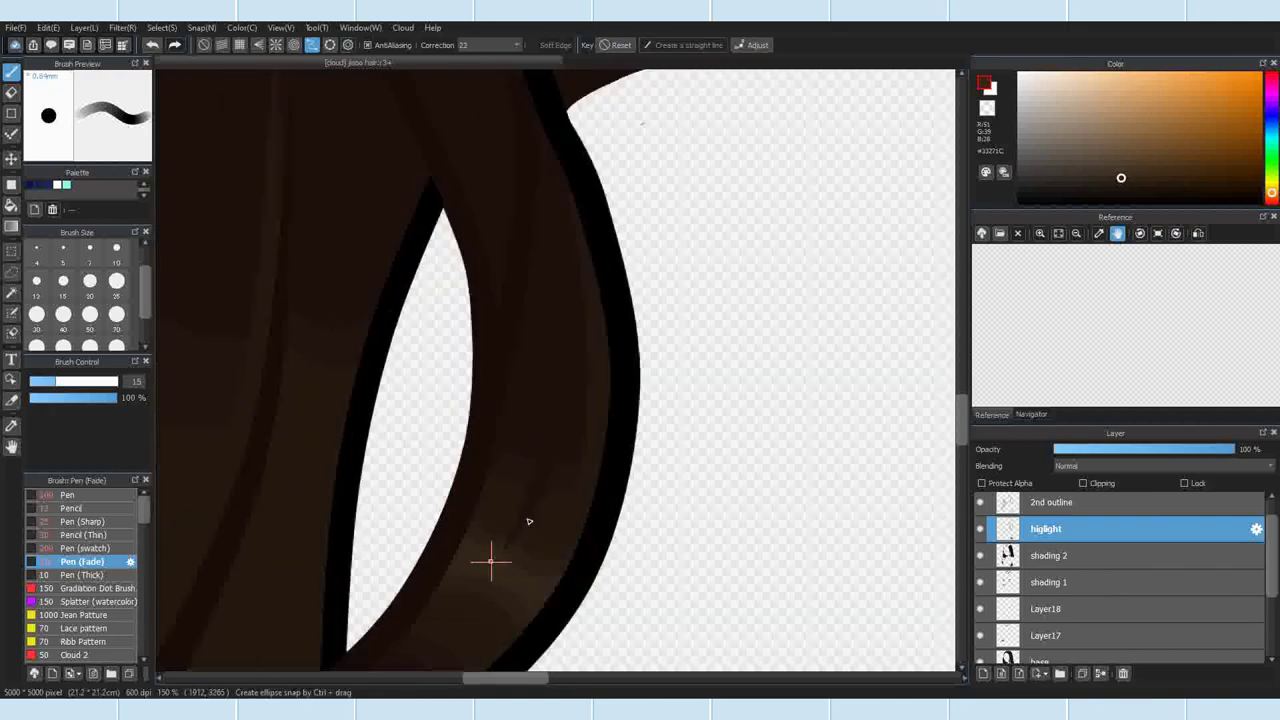
mouse_move(491, 562)
mouse_down()
mouse_move(527, 484)
mouse_move(553, 323)
mouse_up()
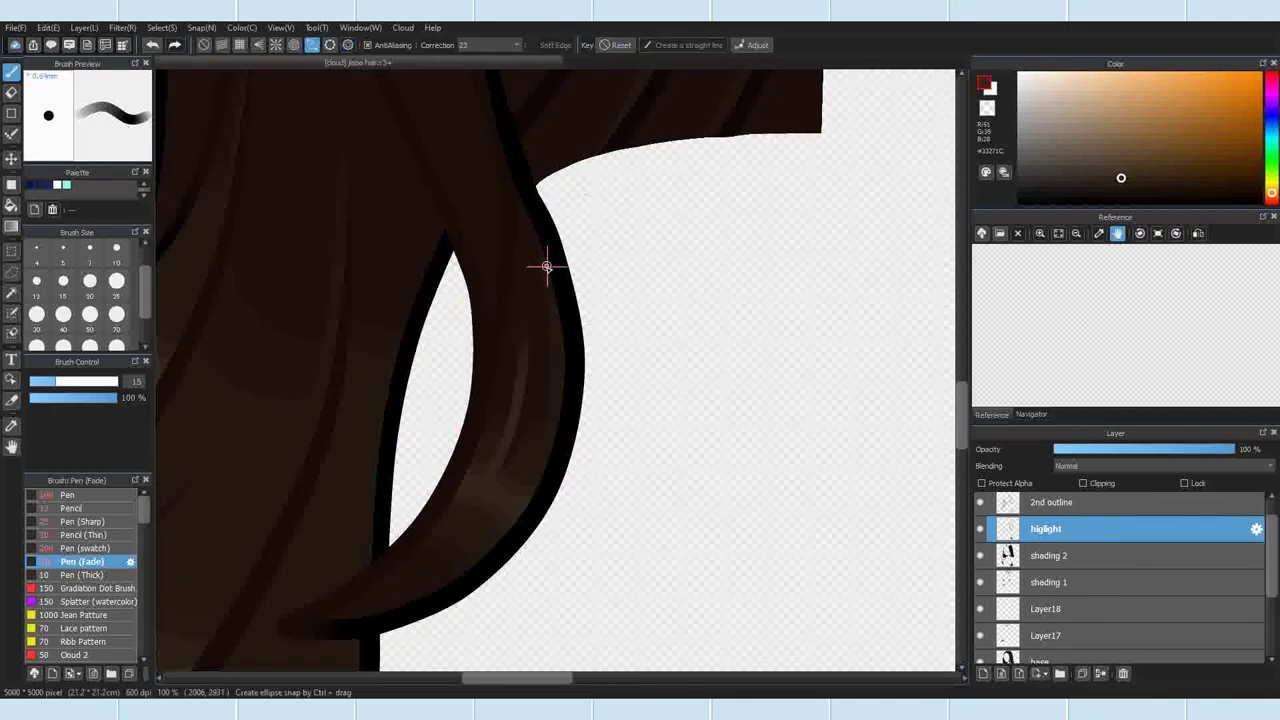
double_click(416, 597)
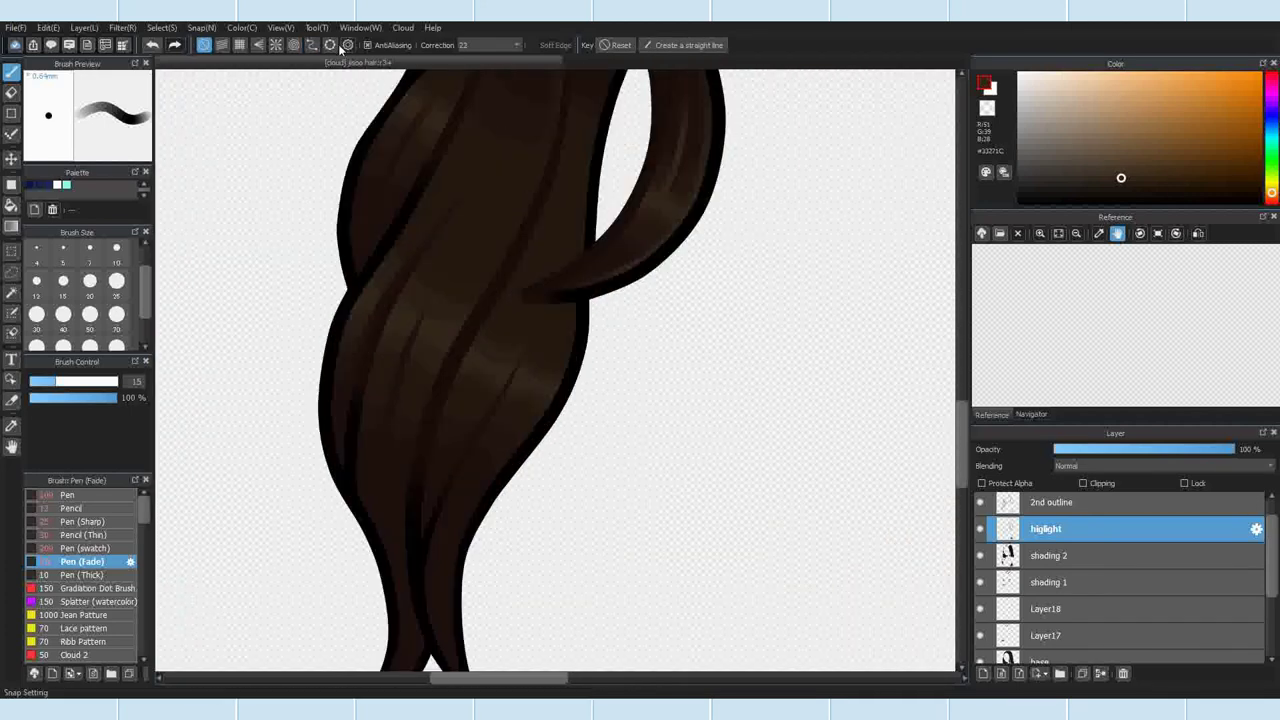
Step: Trace a #33271C streak along the right edge of the wavy lock's lower section with a curve guide and the size 20 Pen (Fade)
click(312, 44)
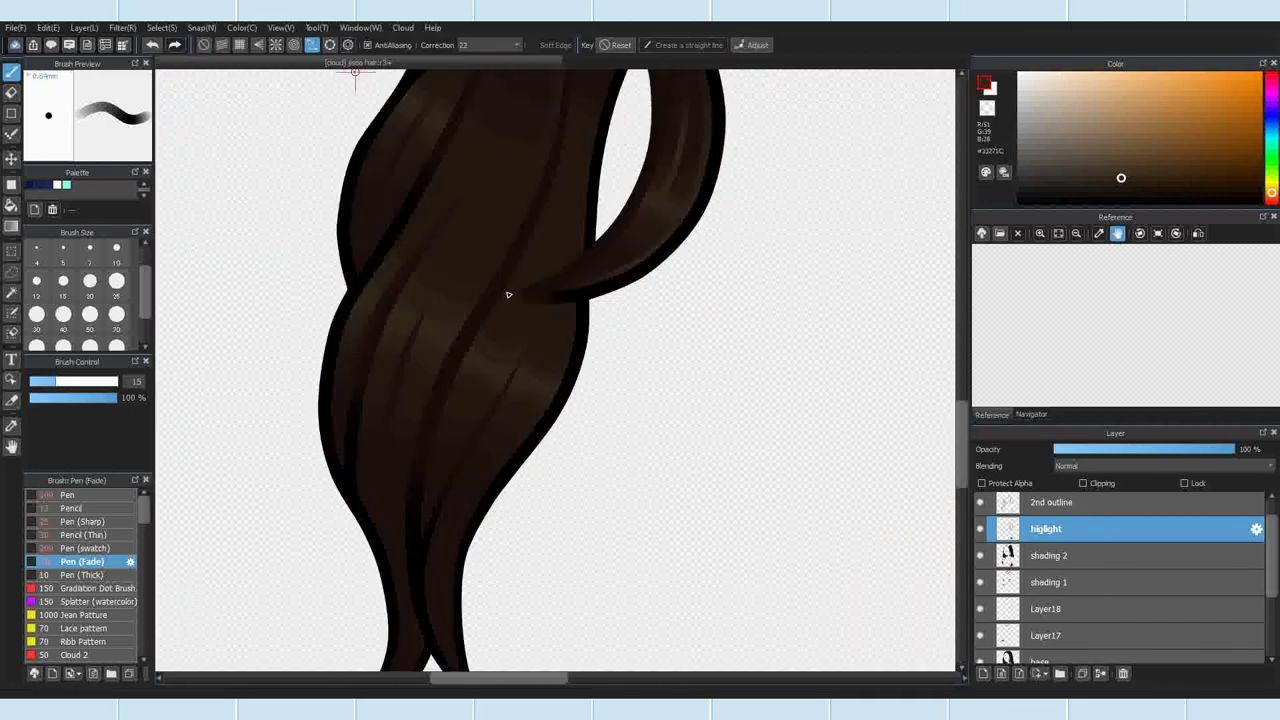
click(573, 310)
click(566, 363)
click(492, 478)
click(459, 537)
click(447, 596)
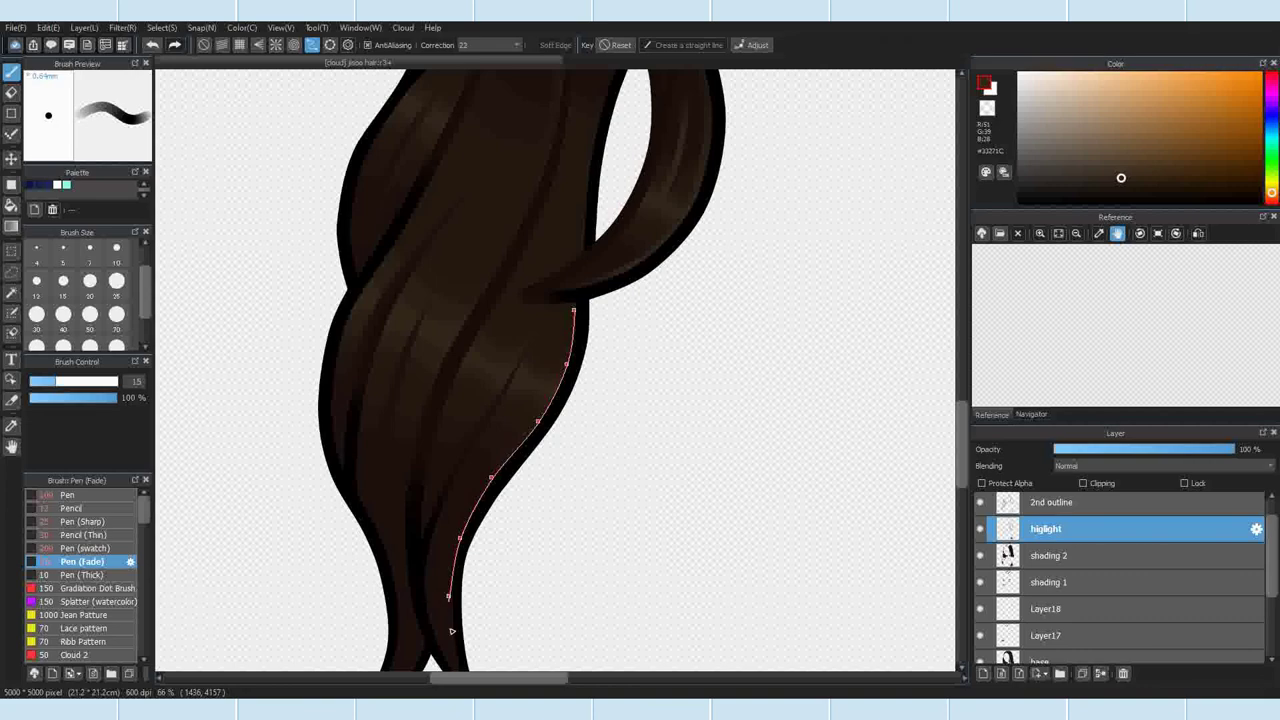
double_click(454, 659)
click(90, 281)
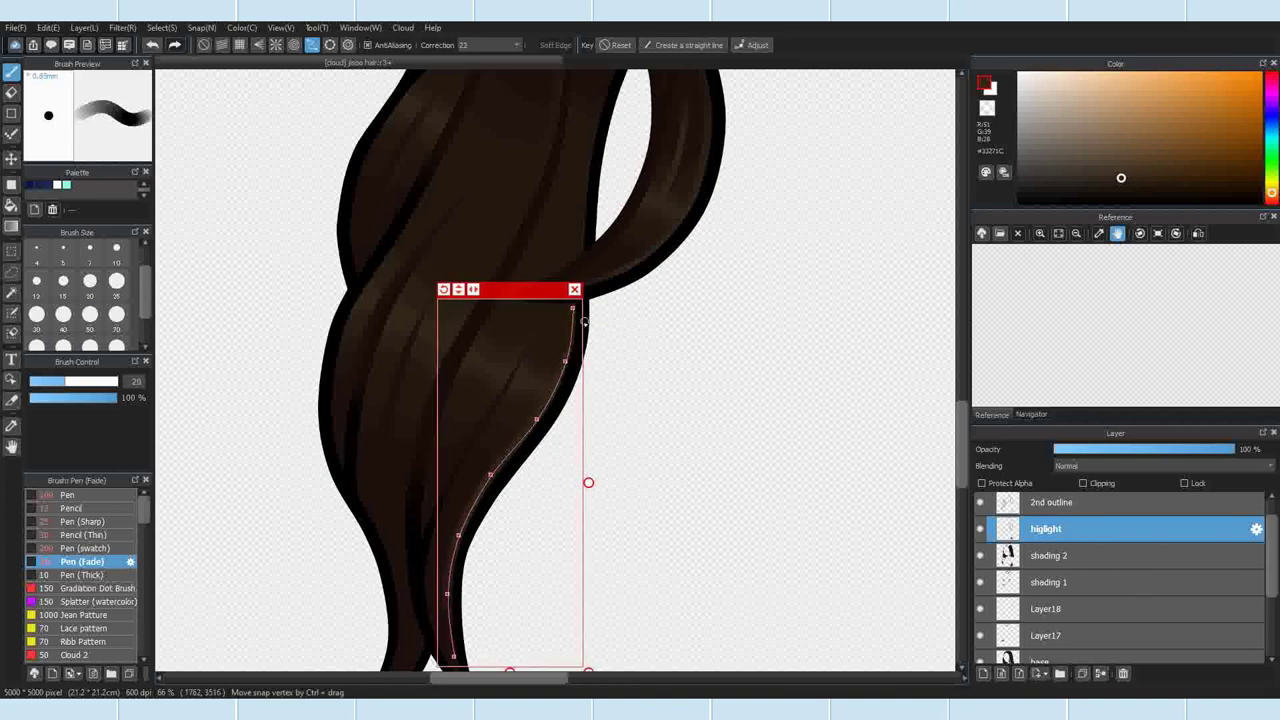
key(Return)
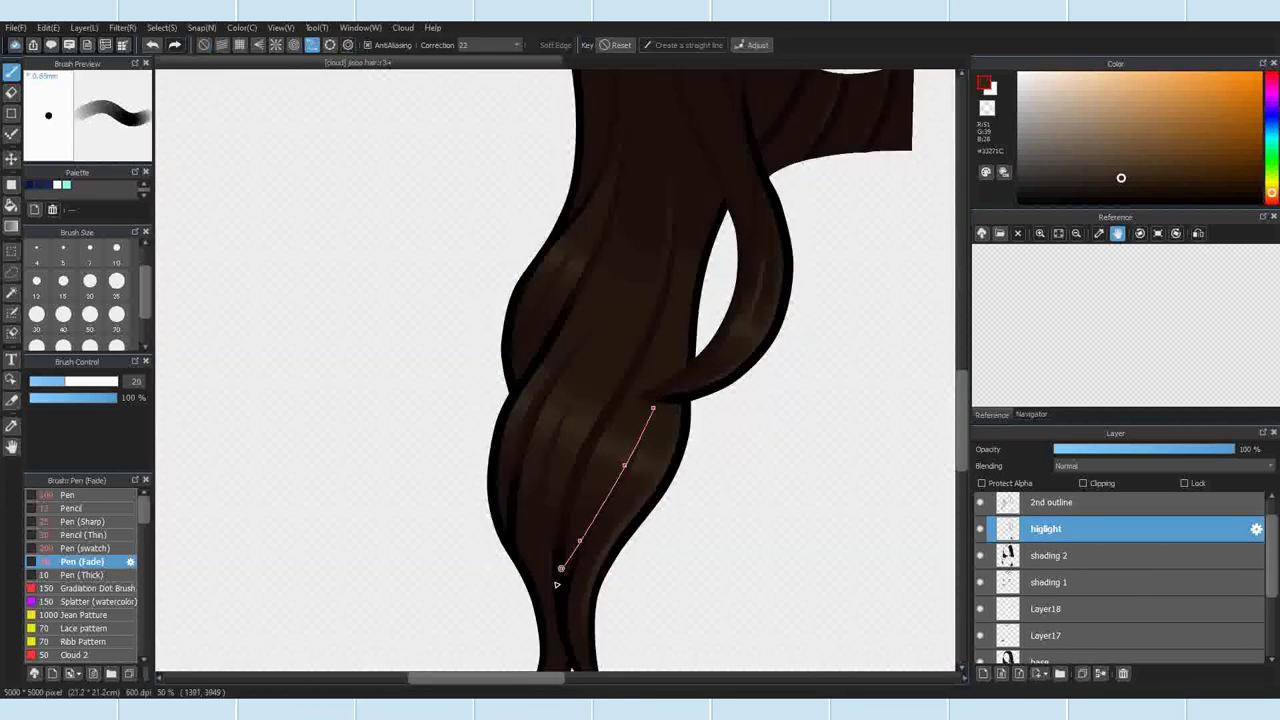
Step: Trace #33271C streaks beside the short shading line and down the middle of the wavy lock's lower section with the size 20 Pen (Fade)
double_click(560, 600)
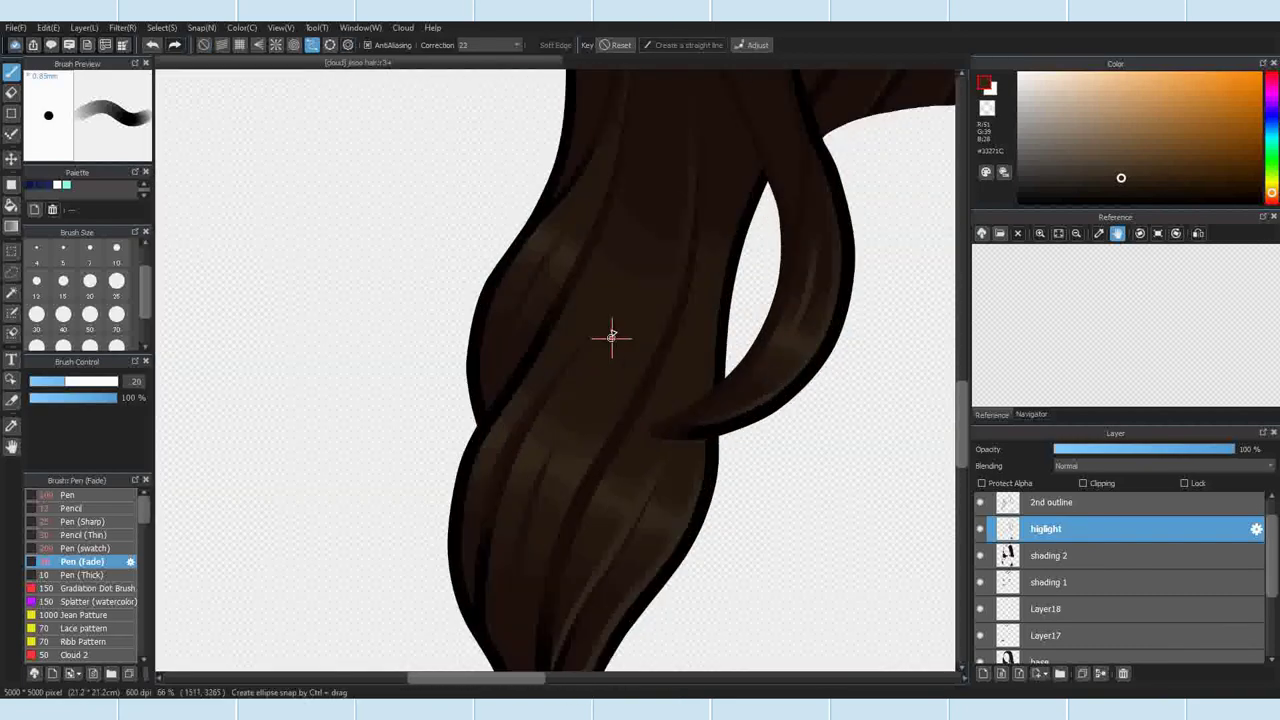
click(611, 330)
click(547, 450)
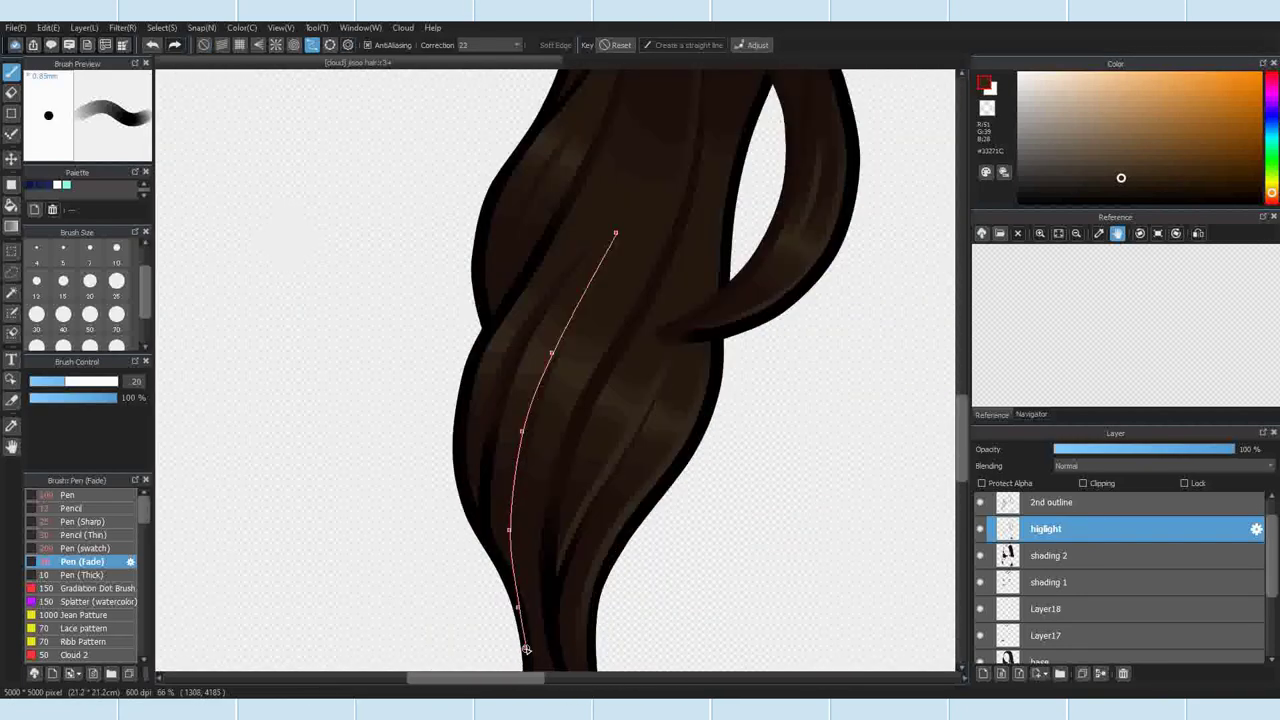
double_click(523, 663)
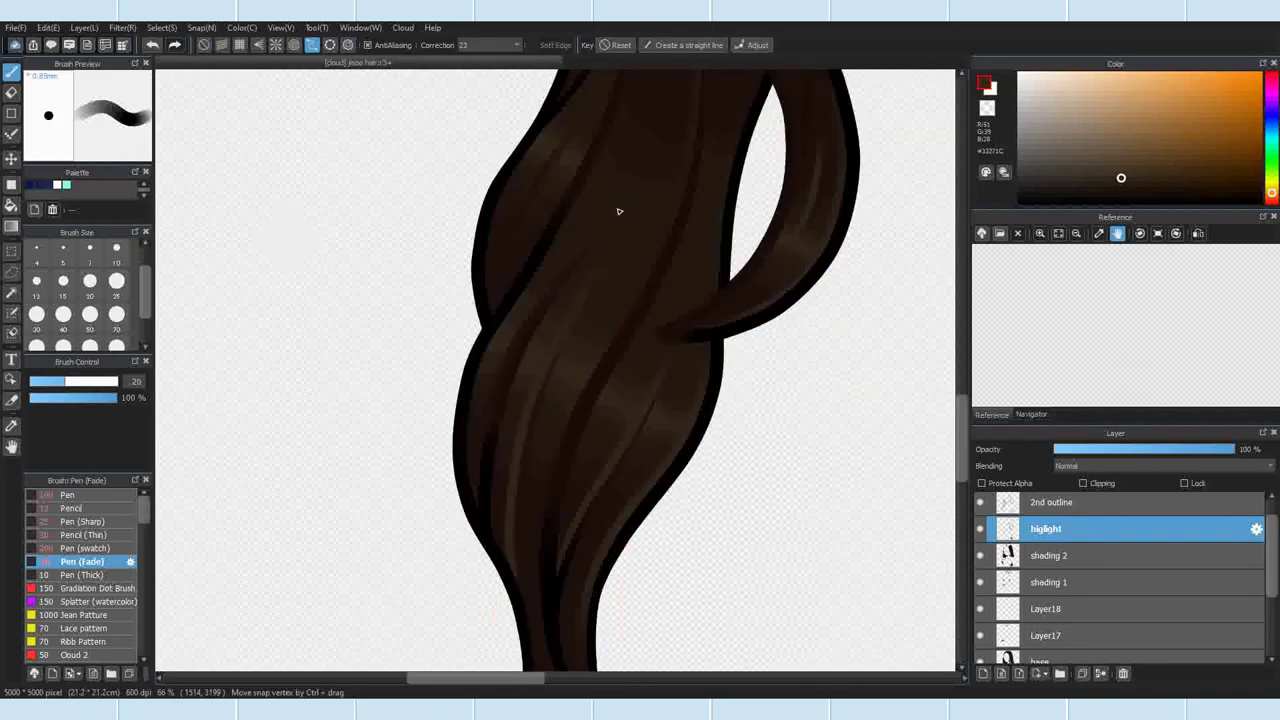
scroll(620, 211, down, 4)
Step: Trace another curved #33271C streak down the wavy lock with a five-point curve guide and the size 20 Pen (Fade)
click(203, 45)
scroll(611, 233, up, 2)
click(312, 45)
click(617, 269)
click(574, 339)
click(558, 404)
click(563, 454)
scroll(562, 456, down, 1)
scroll(556, 459, up, 4)
double_click(571, 490)
scroll(571, 490, down, 2)
mouse_move(664, 132)
mouse_down()
mouse_move(592, 311)
mouse_move(582, 430)
mouse_up()
click(204, 45)
scroll(603, 262, down, 5)
Step: Trace a #33271C streak down the left bulge of the wavy lock with a curve guide and the size 15 Pen (Fade)
scroll(562, 322, up, 5)
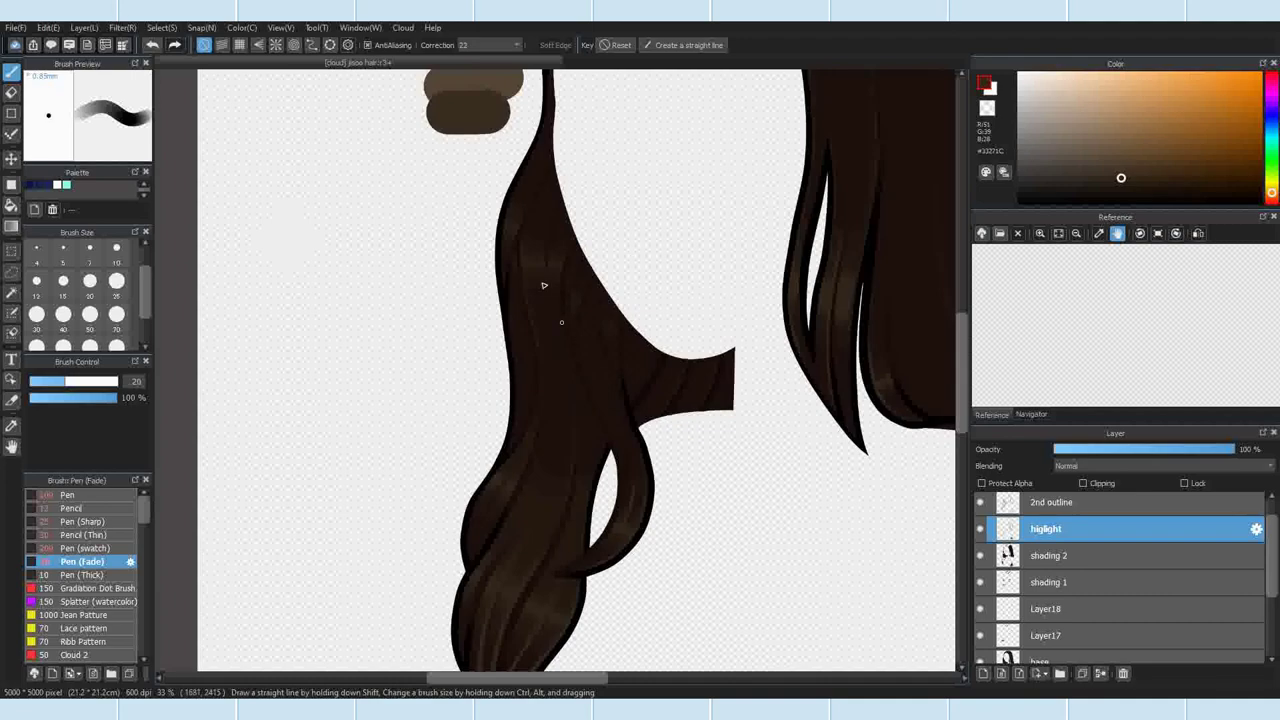
scroll(543, 285, up, 1)
click(510, 328)
click(453, 426)
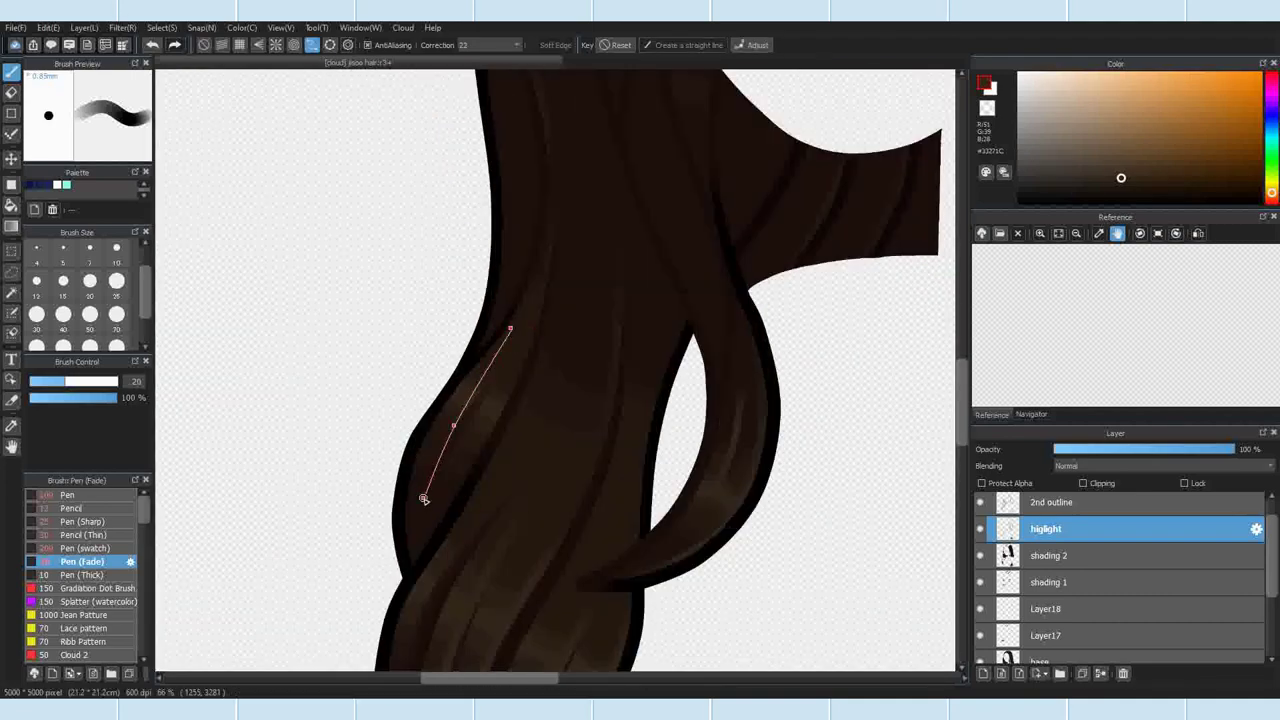
double_click(407, 590)
scroll(485, 425, up, 2)
drag(527, 252, 404, 620)
key(ctrl+z)
click(91, 315)
click(64, 283)
drag(515, 300, 388, 592)
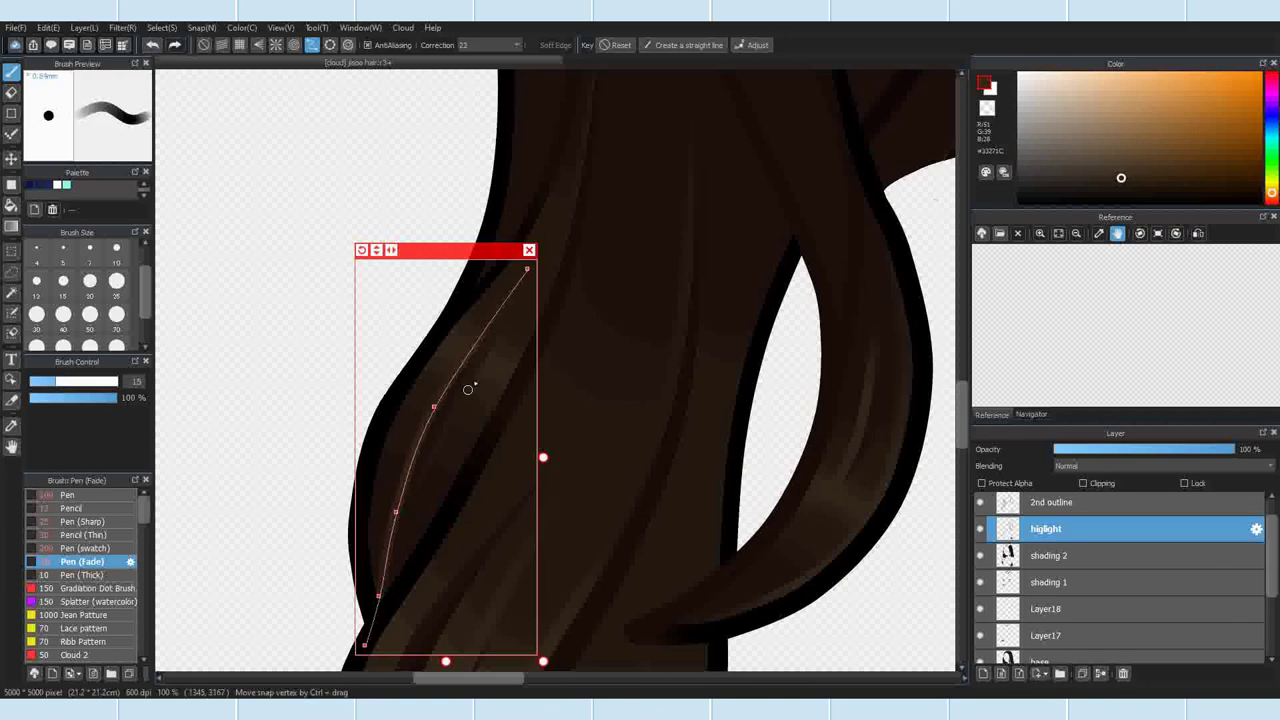
scroll(550, 234, down, 5)
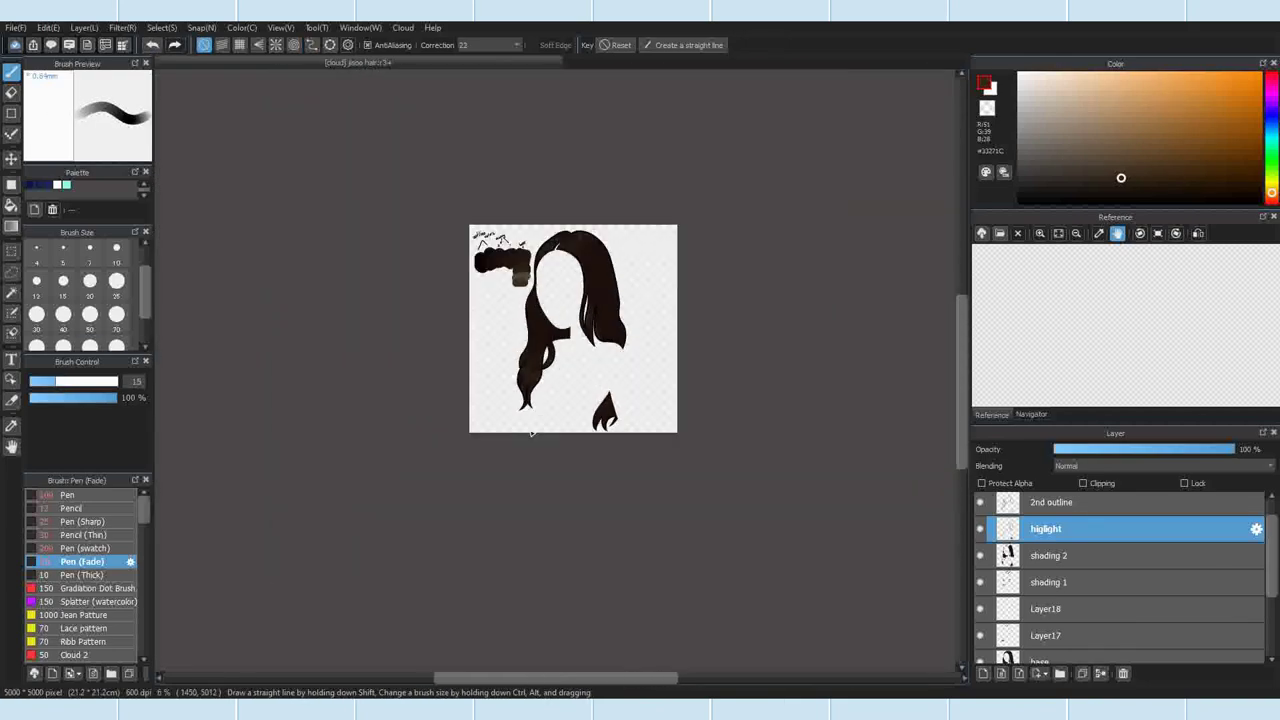
Step: Trace another #33271C streak on the wavy lock with a curve guide and the size 15 Pen (Fade)
scroll(545, 239, up, 4)
click(312, 45)
click(543, 207)
double_click(449, 487)
scroll(529, 229, down, 5)
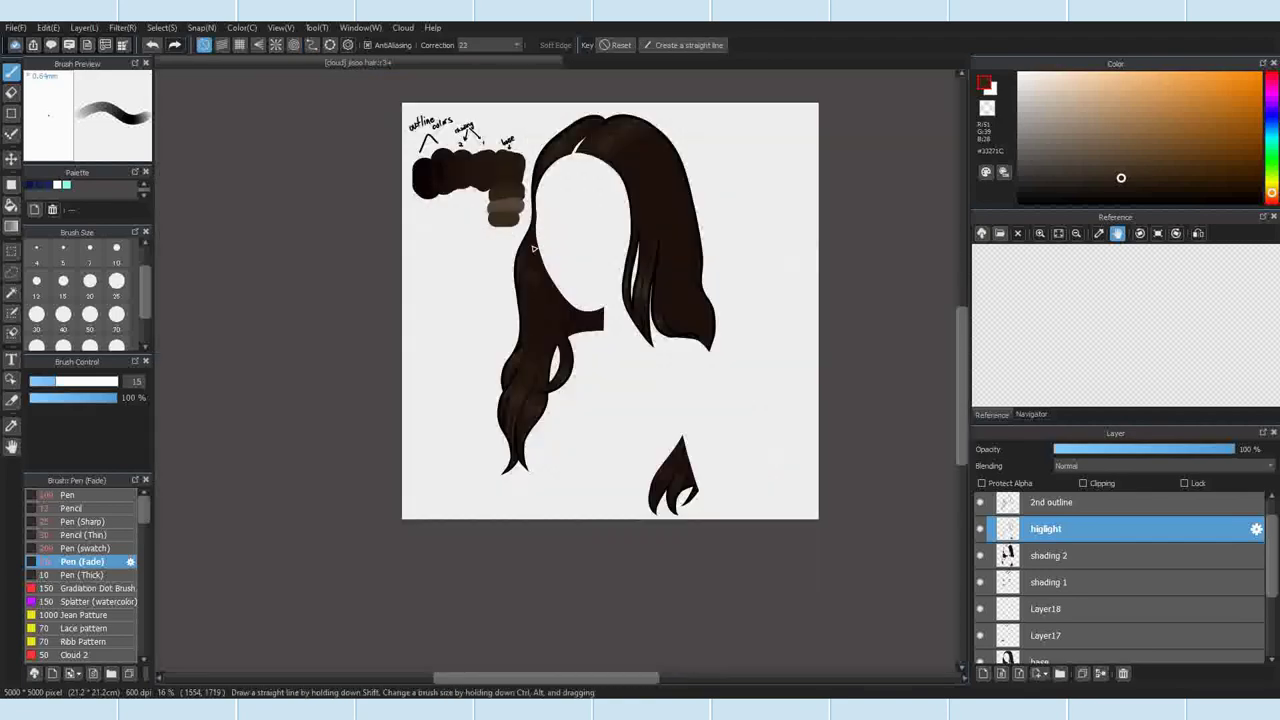
Step: Trace a #33271C streak along the outer side of the lock beside the face with a five-point curve guide and the size 20 Pen (Fade)
scroll(537, 263, up, 5)
click(538, 258)
click(312, 45)
click(474, 311)
double_click(495, 638)
click(90, 284)
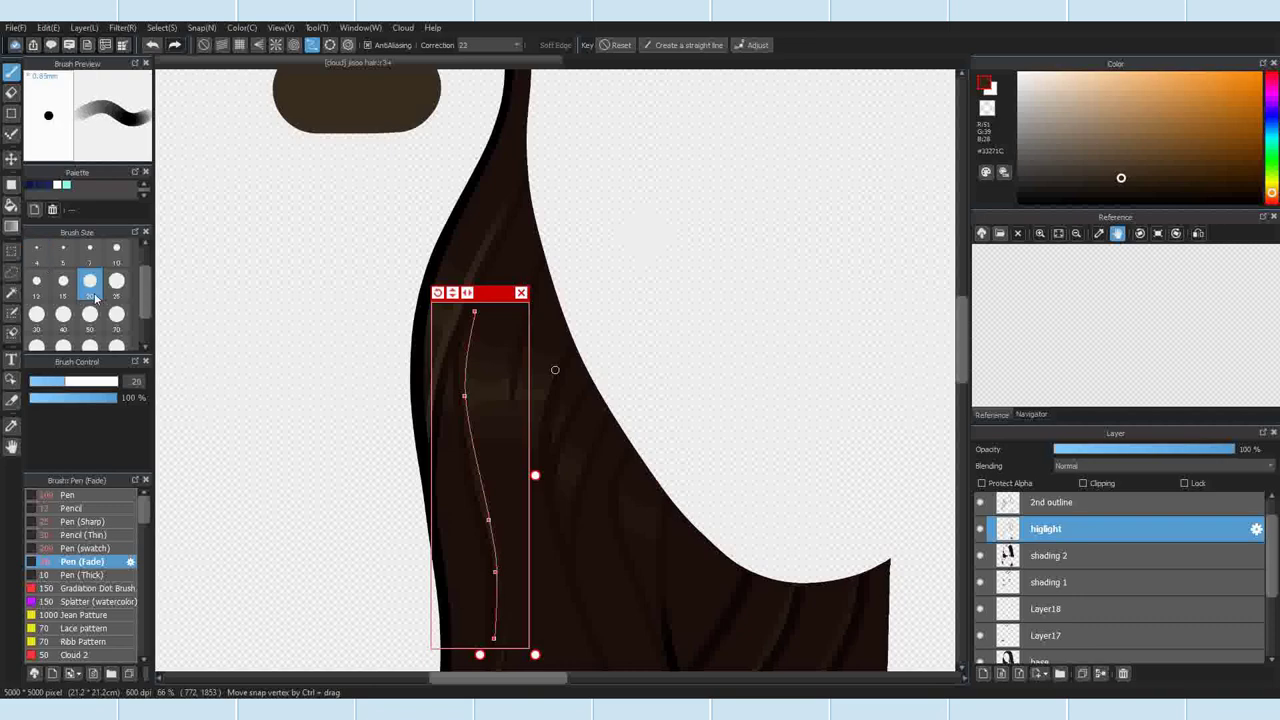
click(520, 294)
scroll(509, 320, down, 4)
scroll(545, 345, up, 3)
scroll(472, 367, up, 3)
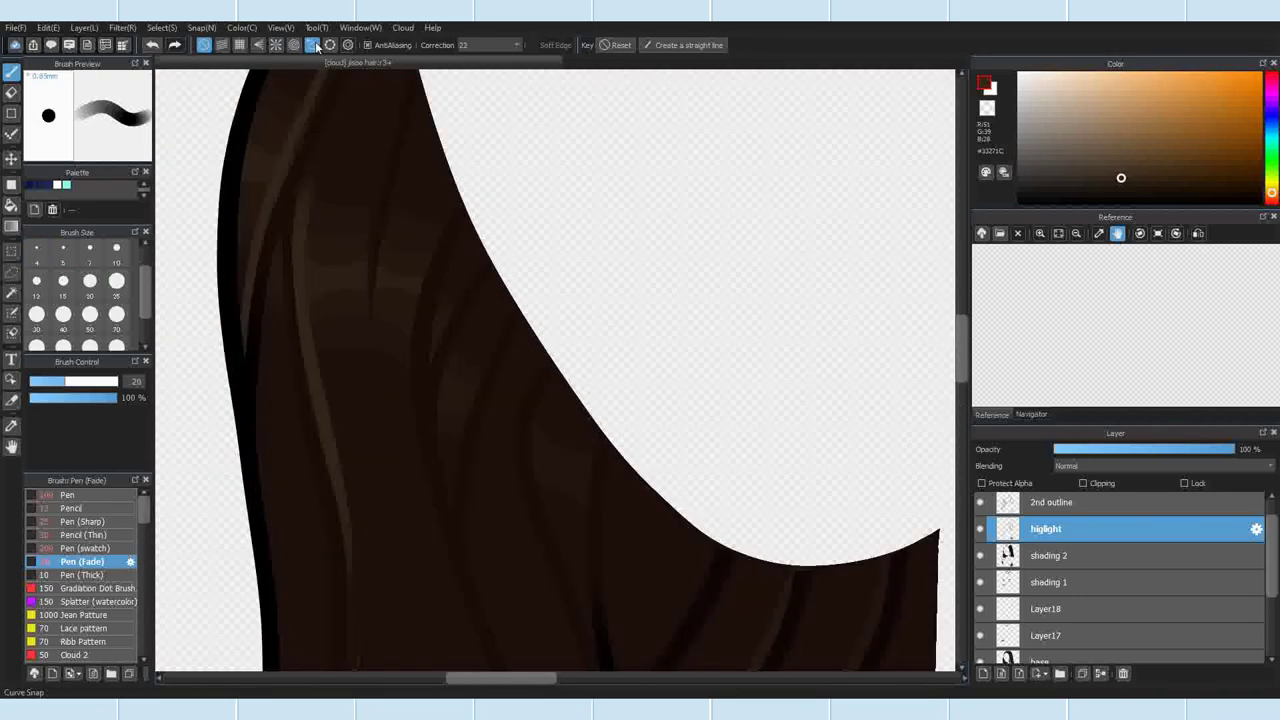
Step: Trace a curved #33271C streak down the middle of the lock beside the face with a four-point curve guide and the size 20 Pen (Fade)
click(440, 454)
double_click(452, 534)
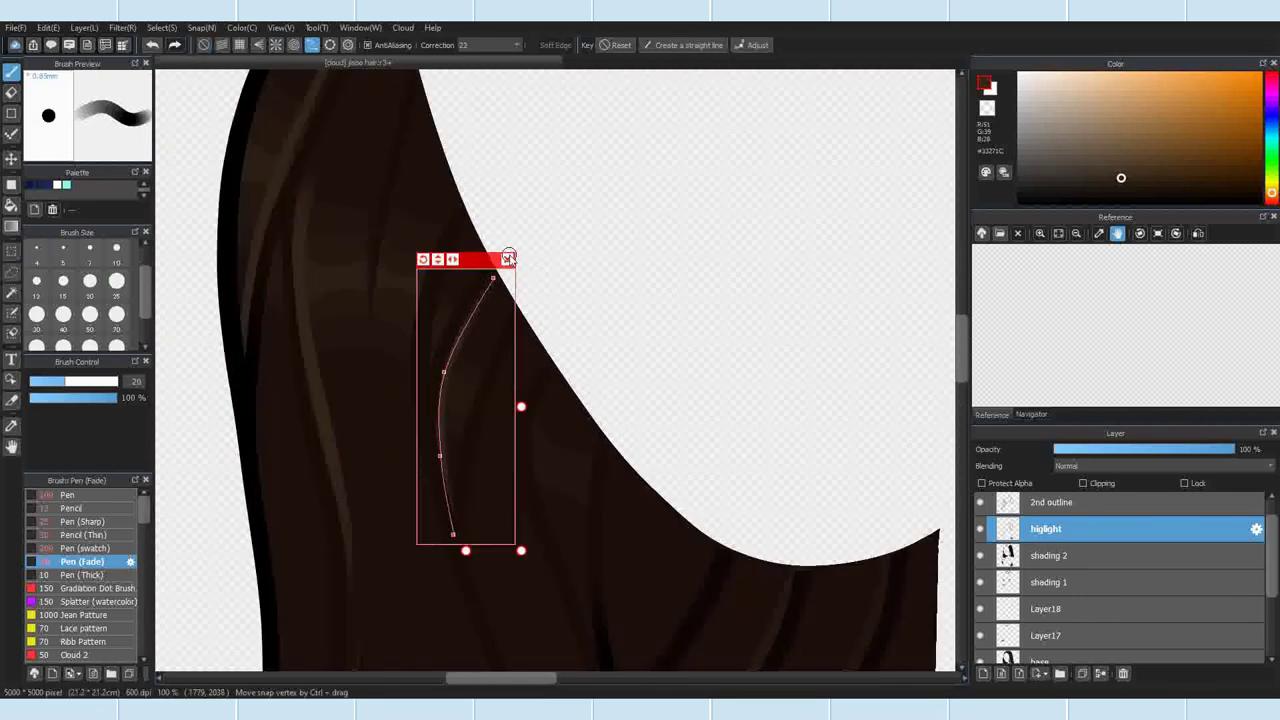
click(510, 257)
scroll(519, 304, down, 4)
scroll(514, 336, up, 3)
scroll(540, 345, down, 3)
Step: Trace a #33271C streak near the inner face edge of the same lock with a new curve guide and the size 20 Pen (Fade)
click(312, 45)
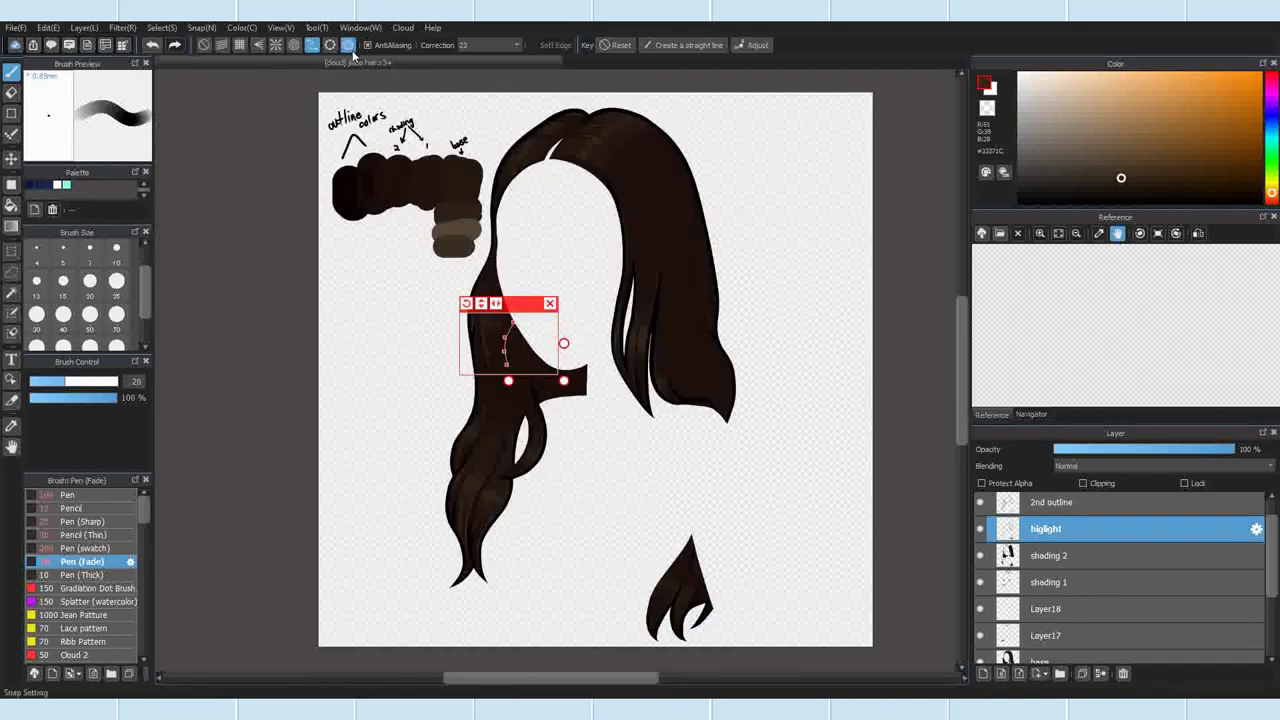
click(348, 45)
scroll(495, 300, up, 4)
click(530, 568)
click(512, 447)
double_click(565, 321)
click(583, 296)
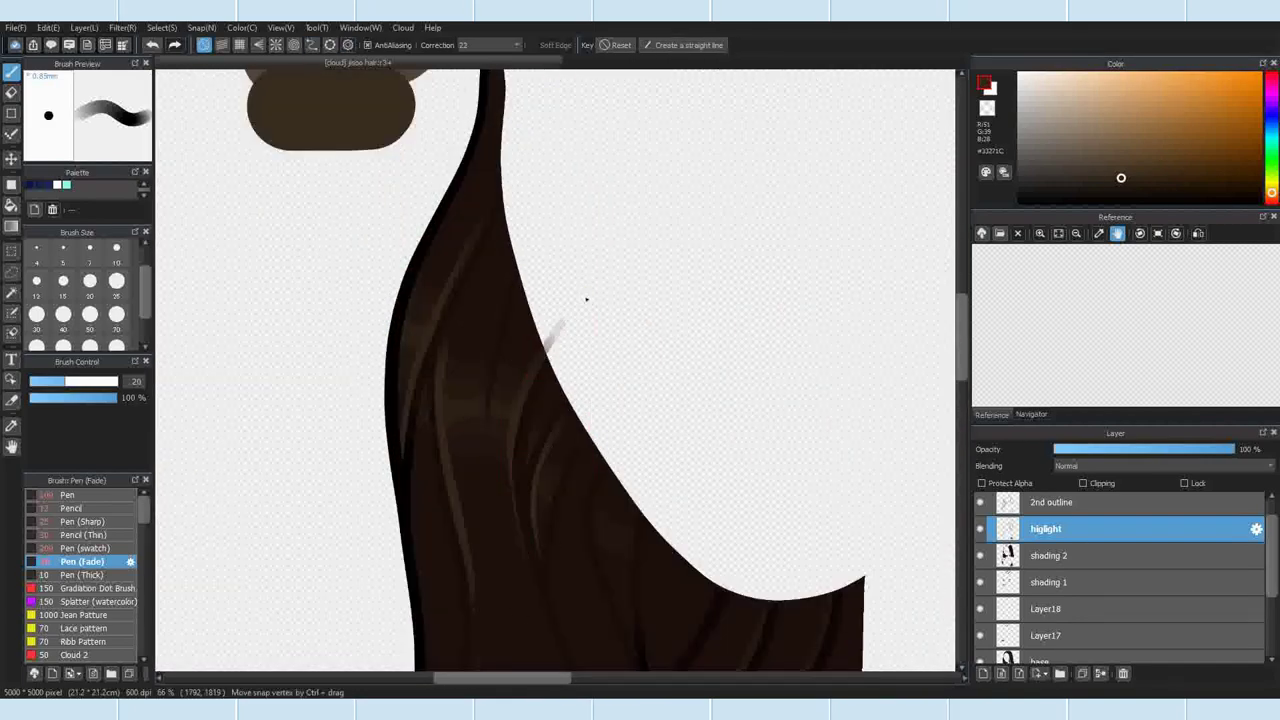
scroll(528, 292, down, 6)
scroll(542, 278, up, 2)
click(204, 45)
scroll(667, 372, down, 1)
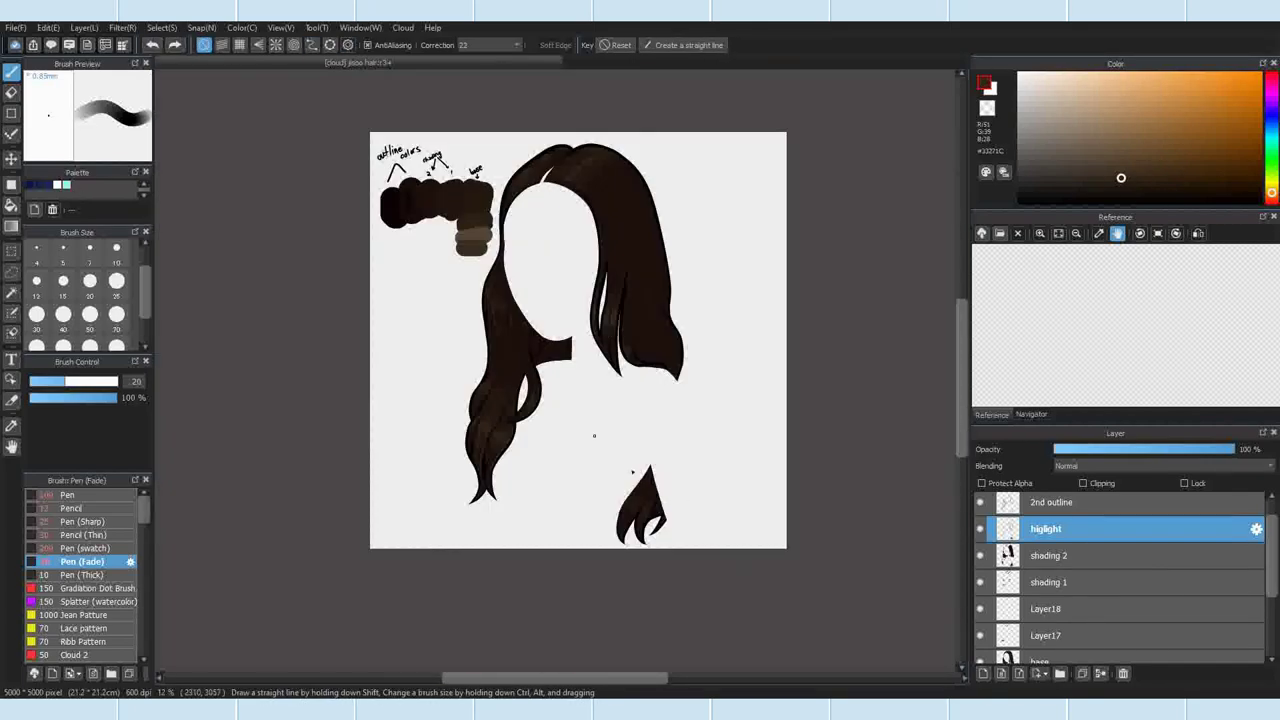
Step: Create a selection from the opacity of the base layer
click(312, 45)
click(204, 45)
scroll(692, 537, up, 2)
click(1050, 654)
click(162, 28)
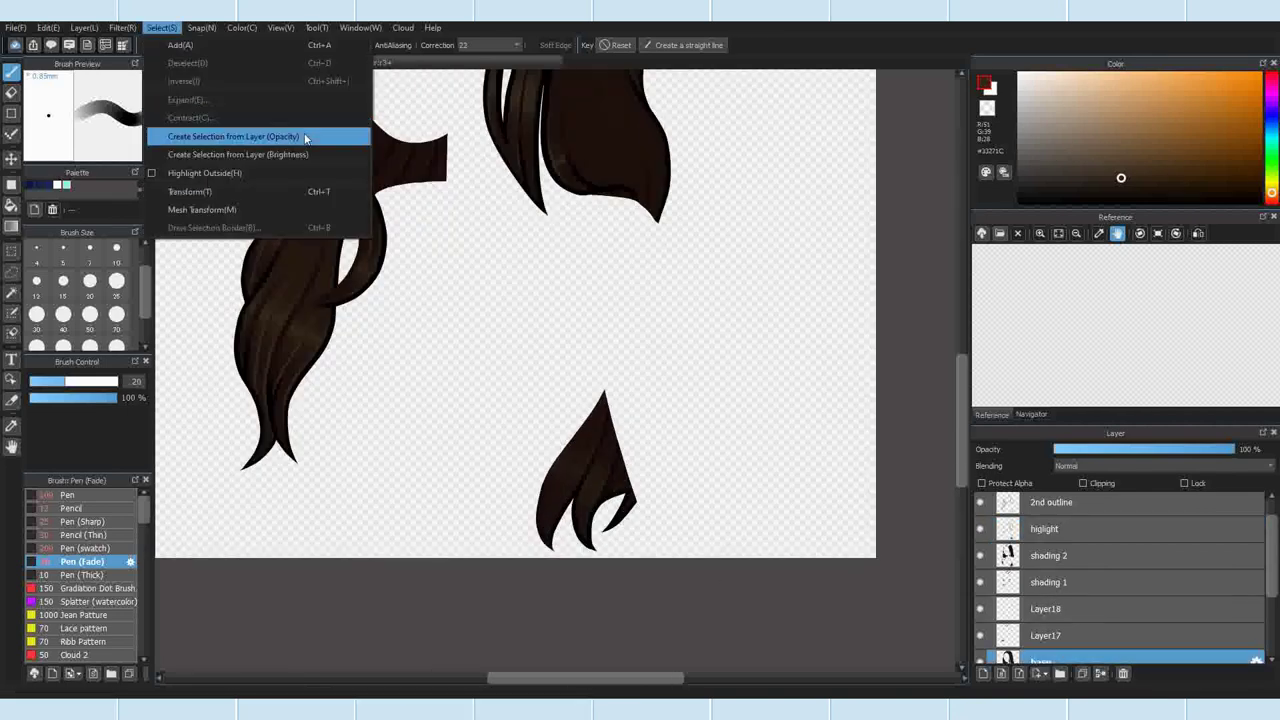
click(305, 138)
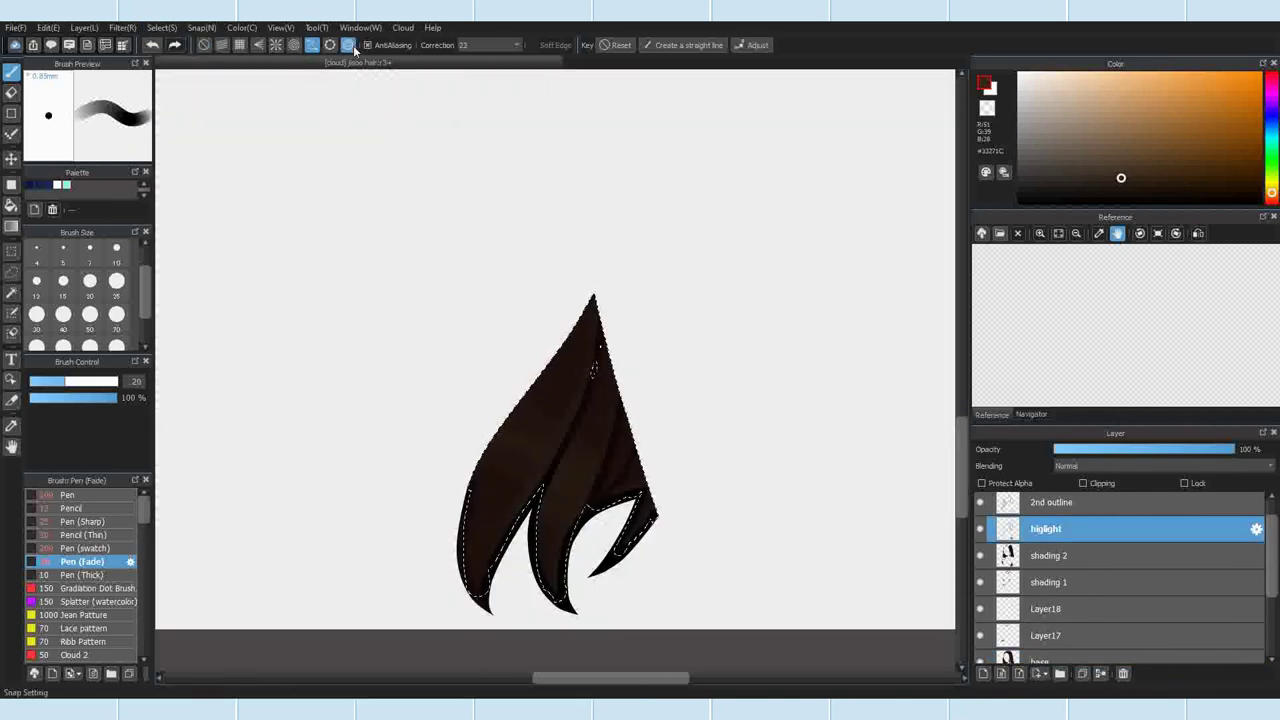
Step: On the higlight layer, trace a #33271C streak up the detached lock's left prong to its peak with a curve guide and Pen (Fade) at 51% opacity
click(477, 597)
click(543, 468)
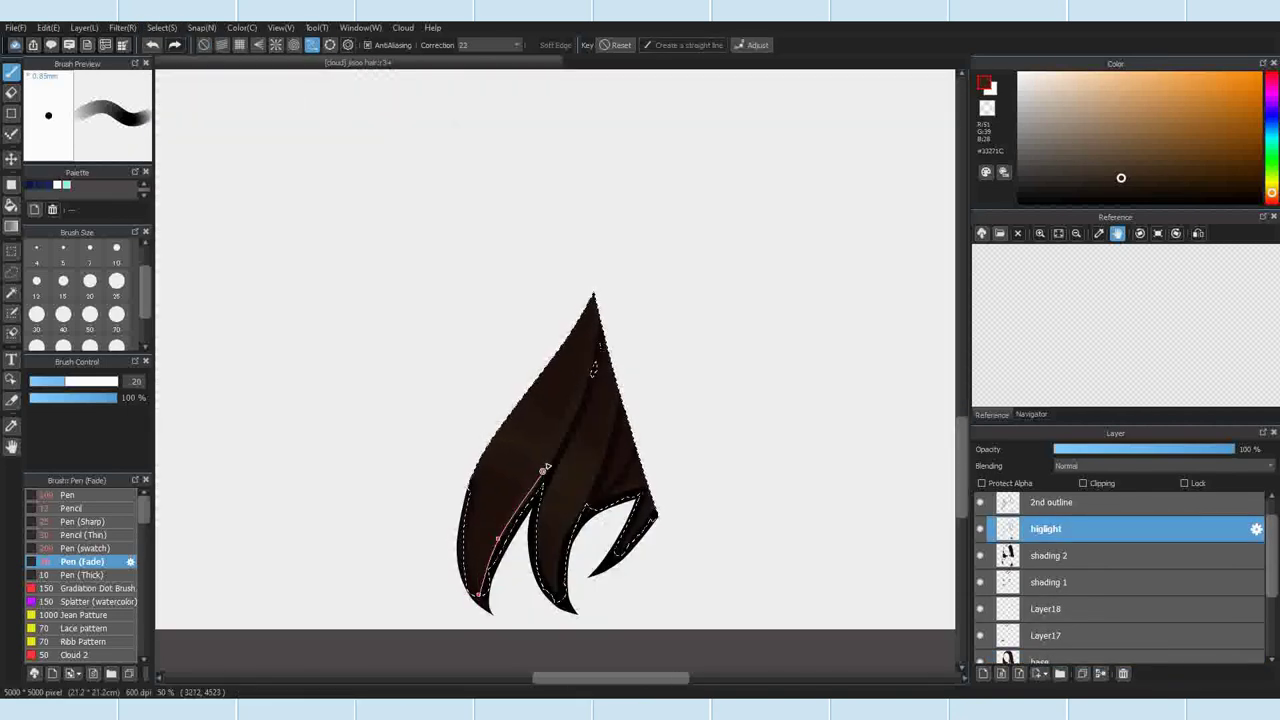
click(591, 365)
double_click(614, 304)
click(74, 398)
drag(470, 625, 615, 304)
click(204, 45)
scroll(623, 354, down, 4)
scroll(618, 366, up, 4)
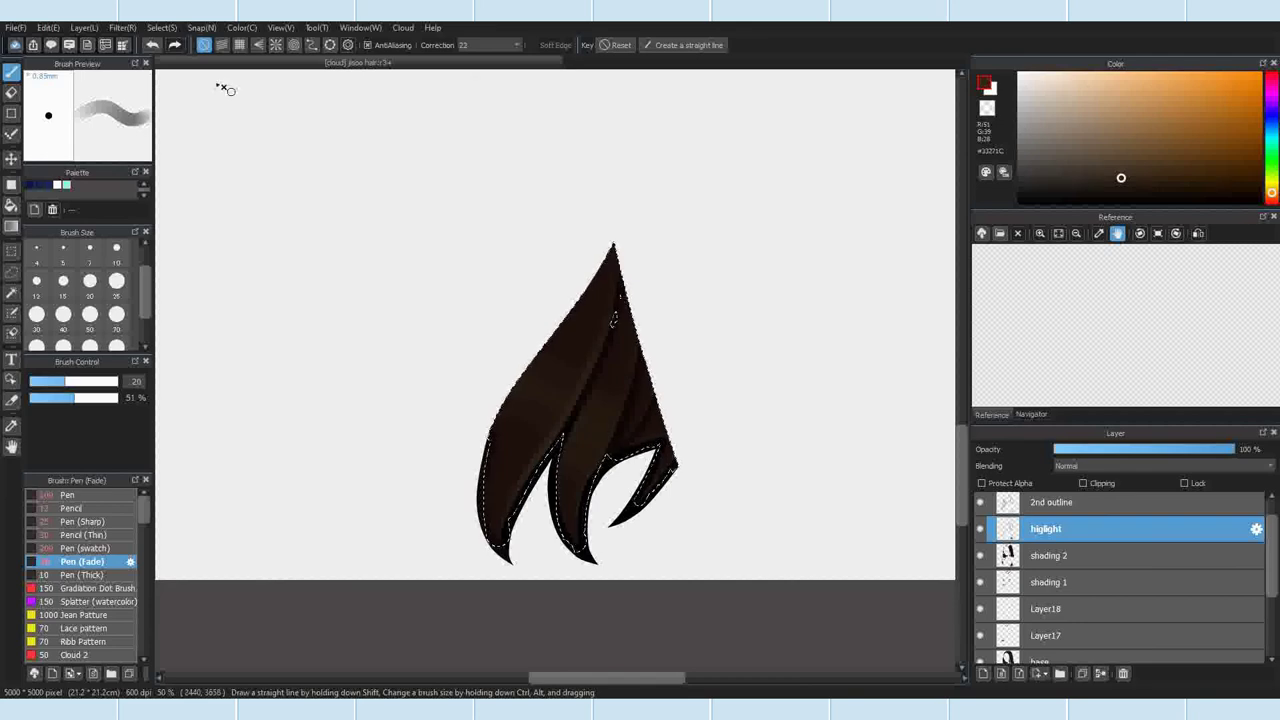
Step: Trace a #33271C streak down the detached lock's middle prong with a five-point curve guide and the size 20 Pen (Fade) at 51% opacity
click(312, 45)
click(616, 45)
click(642, 338)
click(611, 429)
click(585, 481)
click(578, 534)
double_click(589, 569)
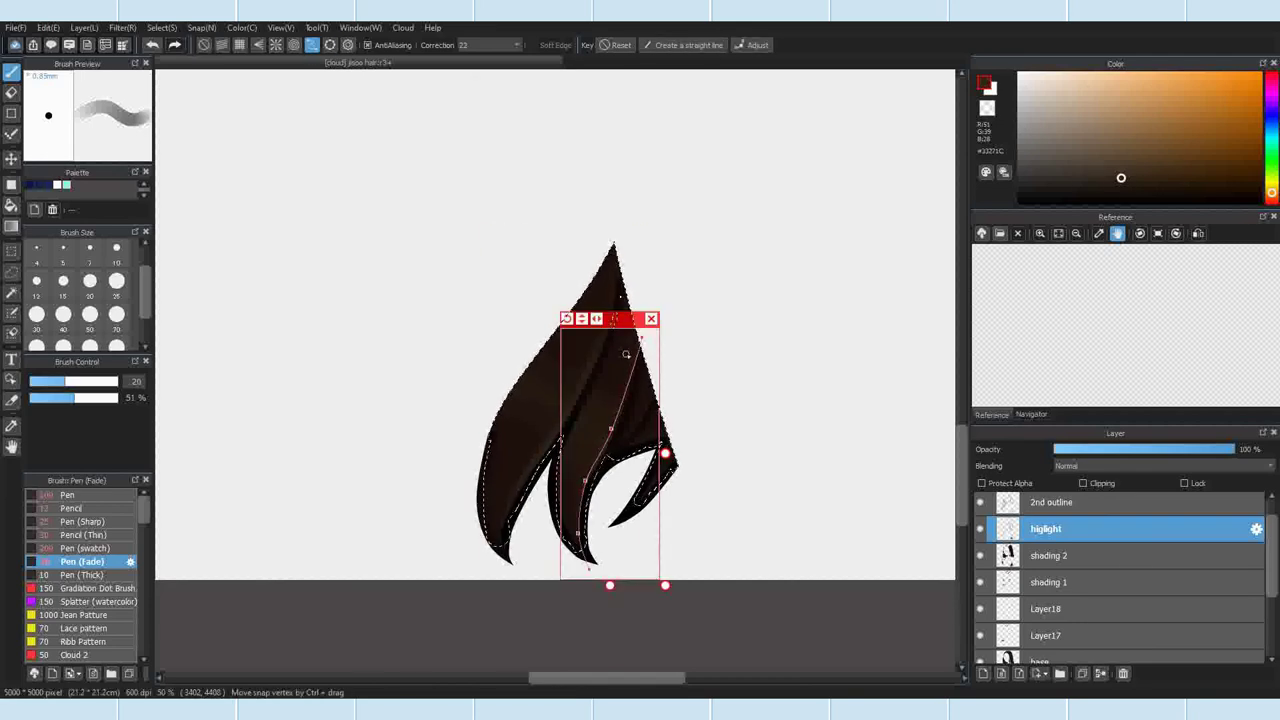
click(204, 45)
scroll(634, 347, down, 7)
Step: Clear the selection around the hair and review the whole drawing
click(162, 28)
click(188, 63)
scroll(648, 470, up, 4)
scroll(651, 491, down, 2)
scroll(671, 464, up, 1)
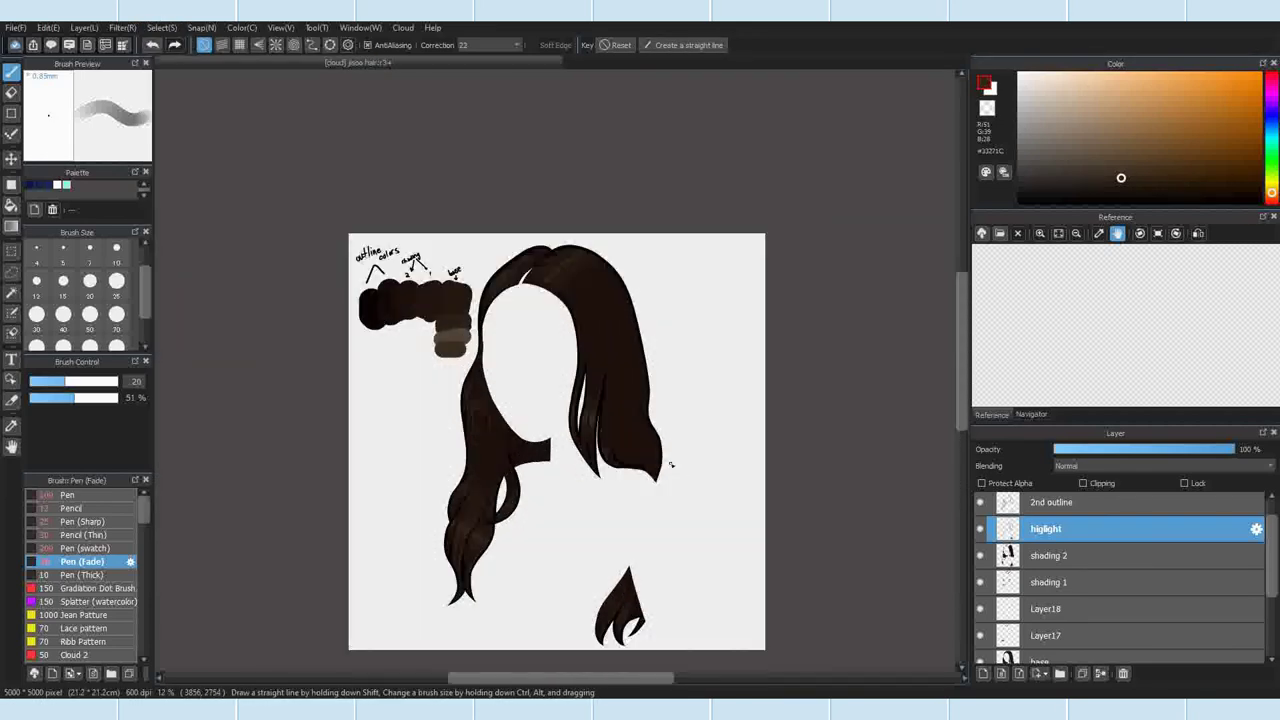
scroll(986, 640, down, 3)
scroll(566, 264, up, 4)
Step: Select Layer12, the layer directly beneath the base layer
click(981, 544)
scroll(640, 276, down, 4)
click(1094, 594)
click(1094, 573)
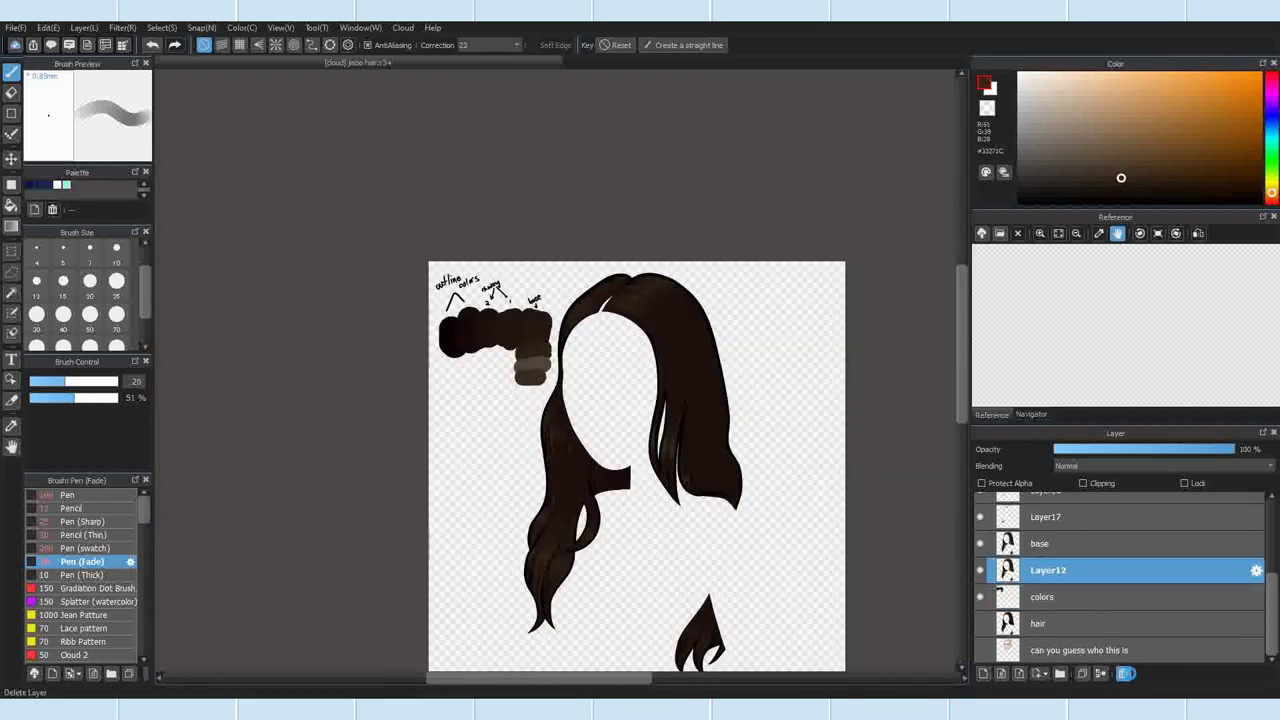